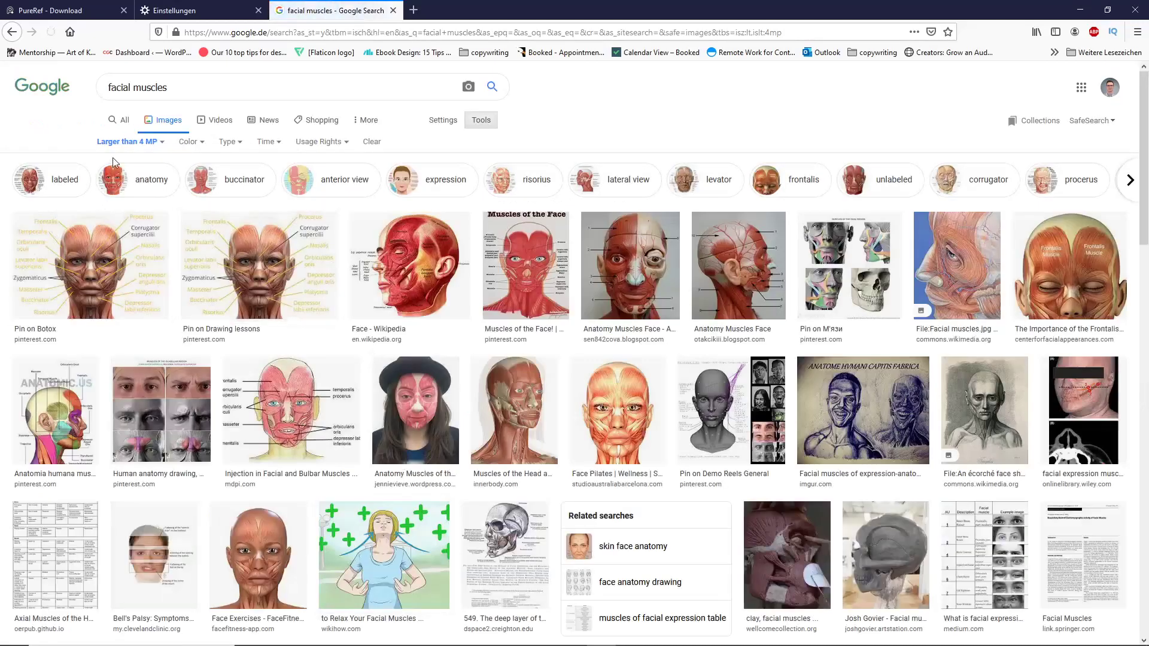
Open the image size filter for the facial muscles image search.
click(123, 142)
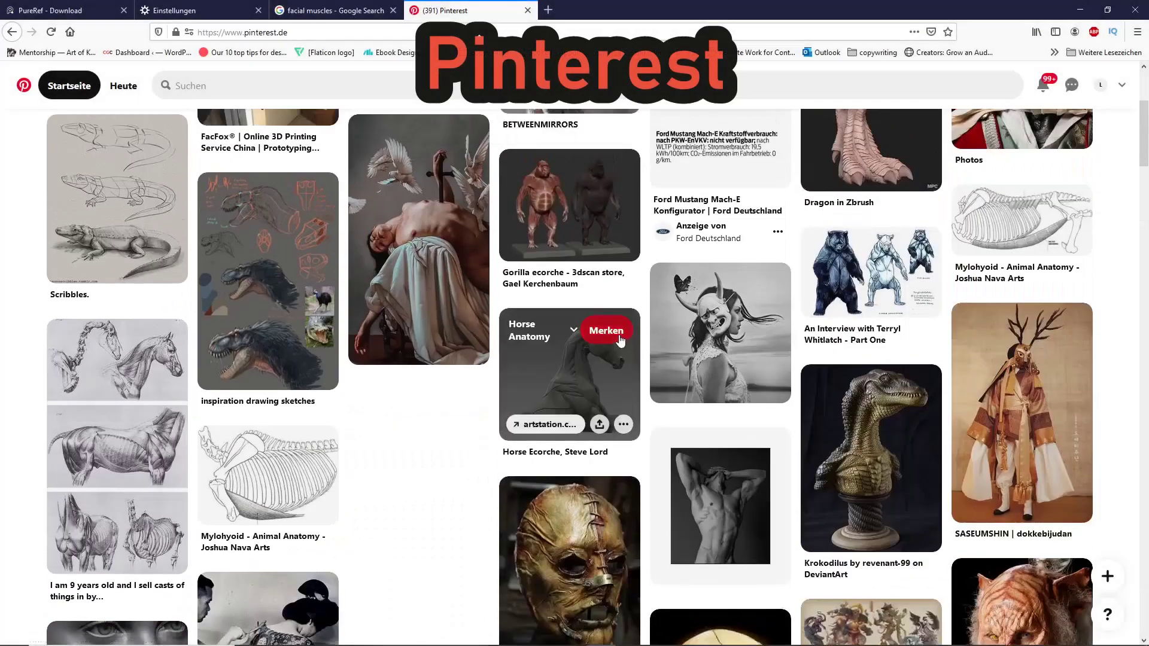
Browse the Pinterest home feed for anatomy, creature and sculpture reference images.
scroll(620, 331, up, 4)
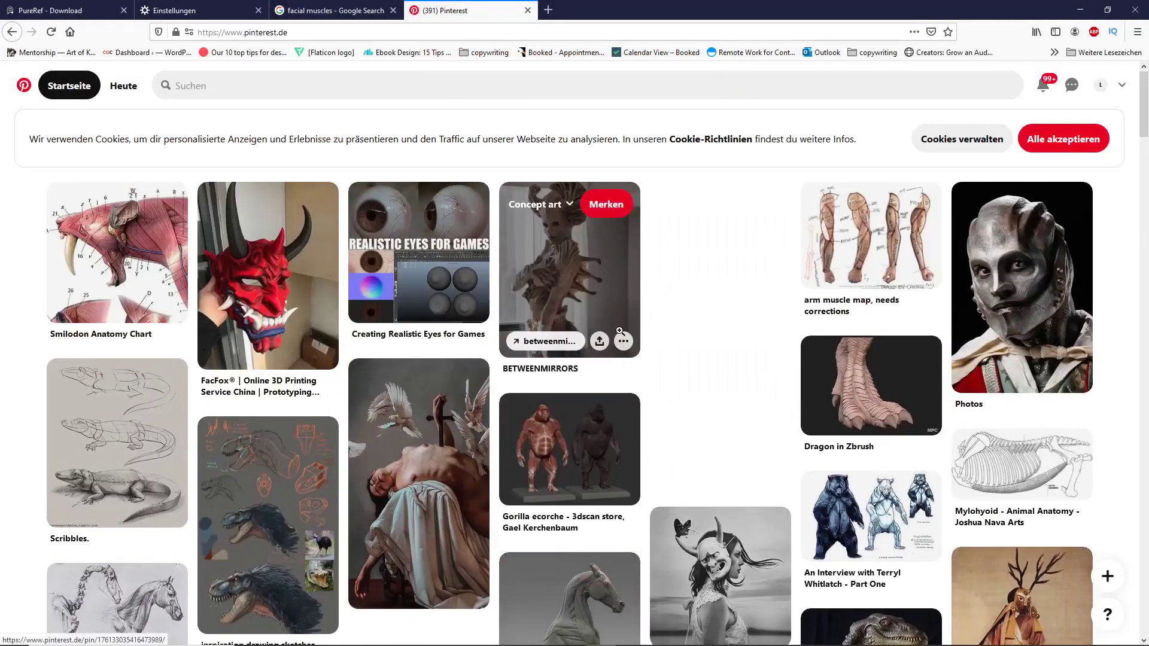
scroll(620, 331, down, 6)
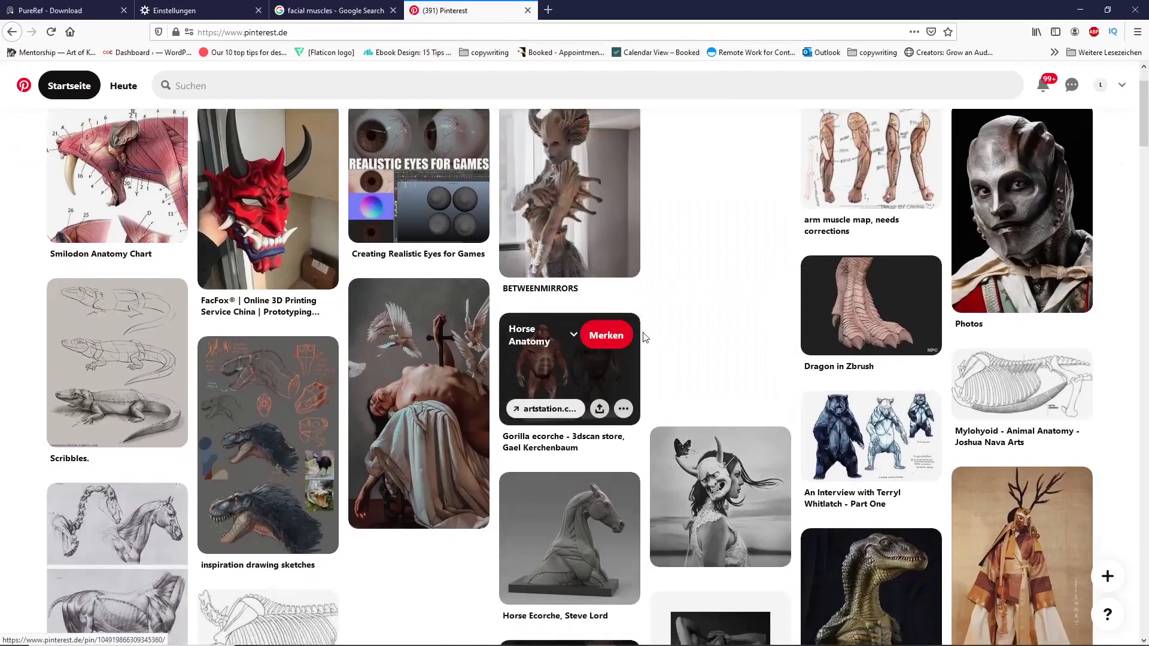
scroll(740, 219, down, 5)
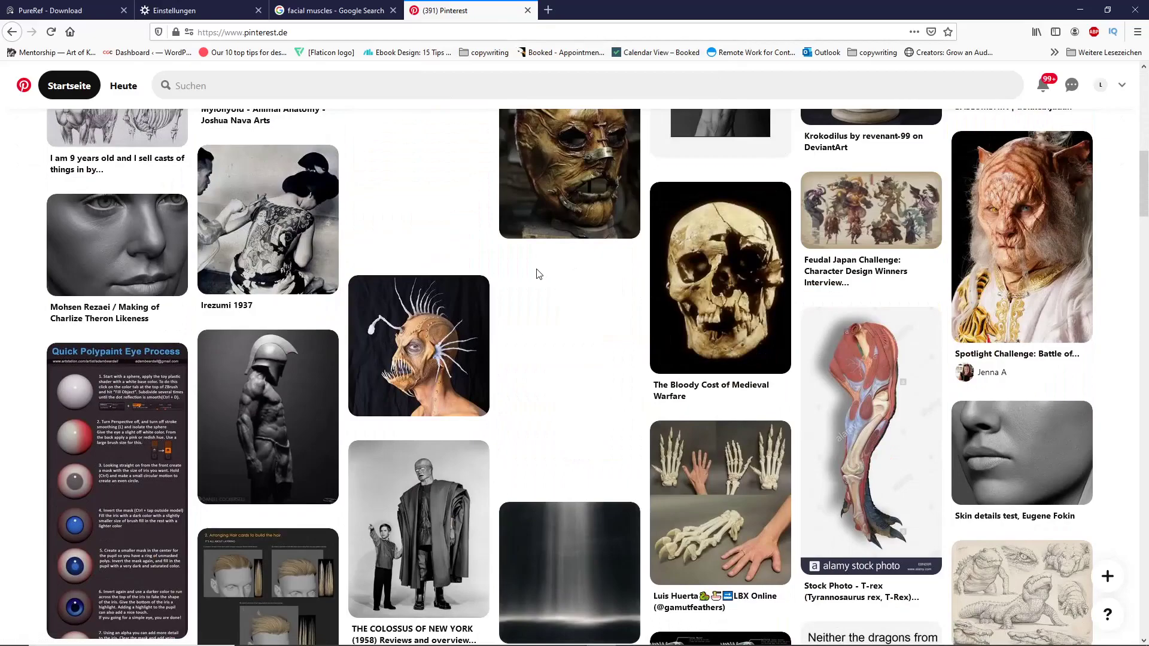
scroll(539, 274, down, 13)
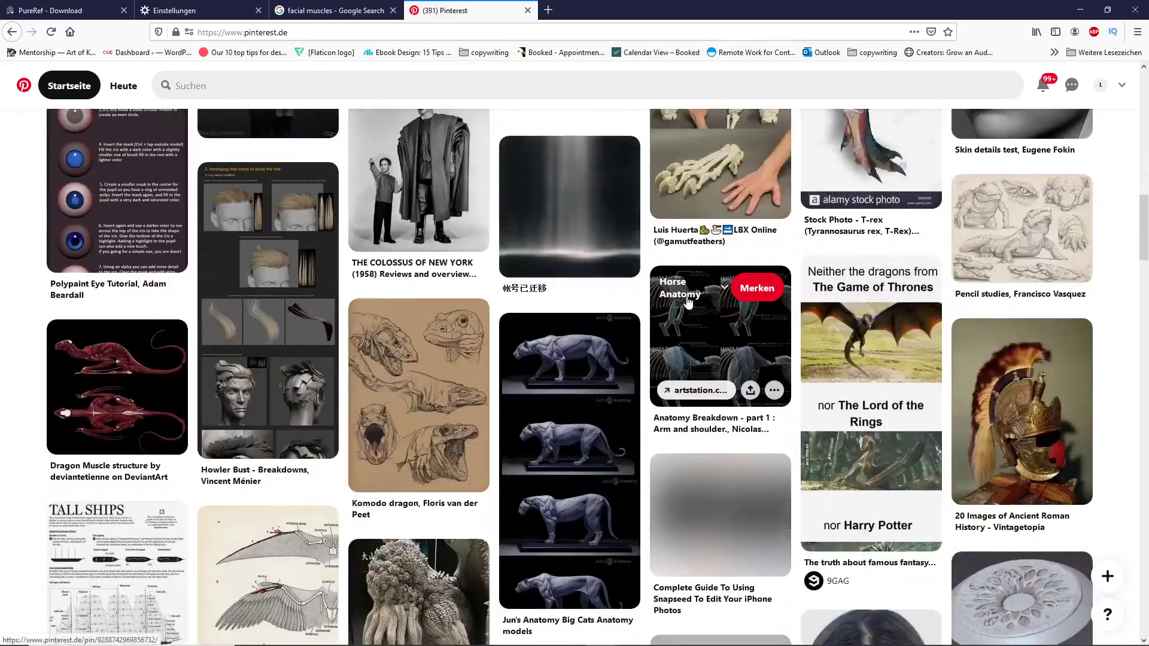
scroll(552, 336, up, 5)
scroll(648, 312, down, 12)
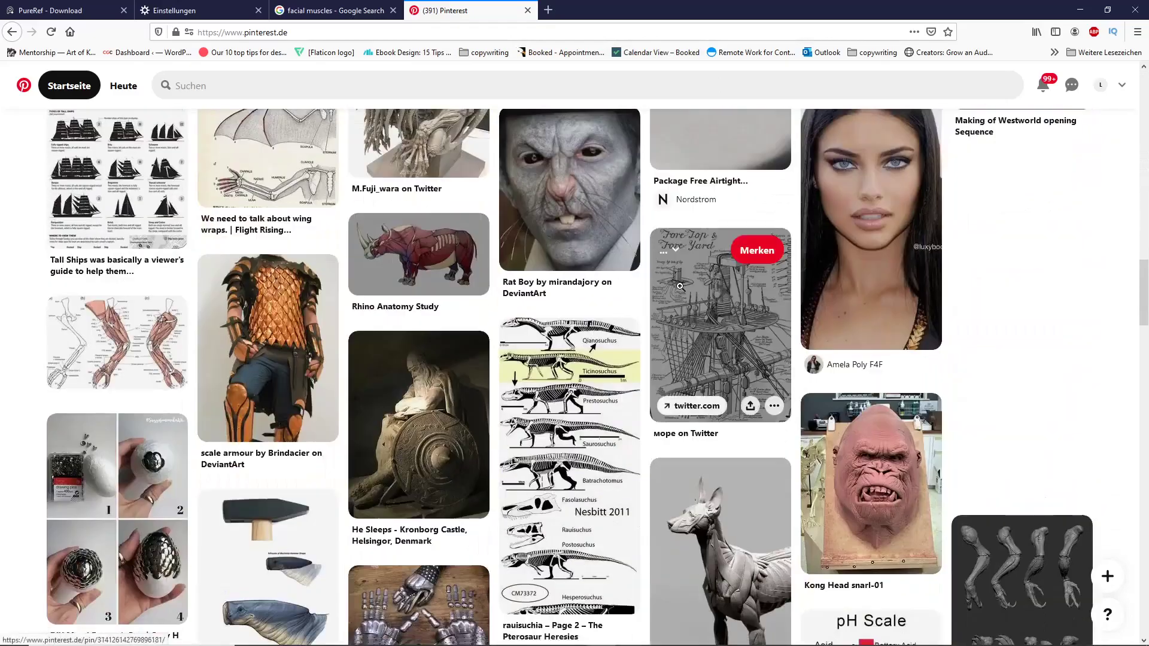
scroll(422, 299, down, 7)
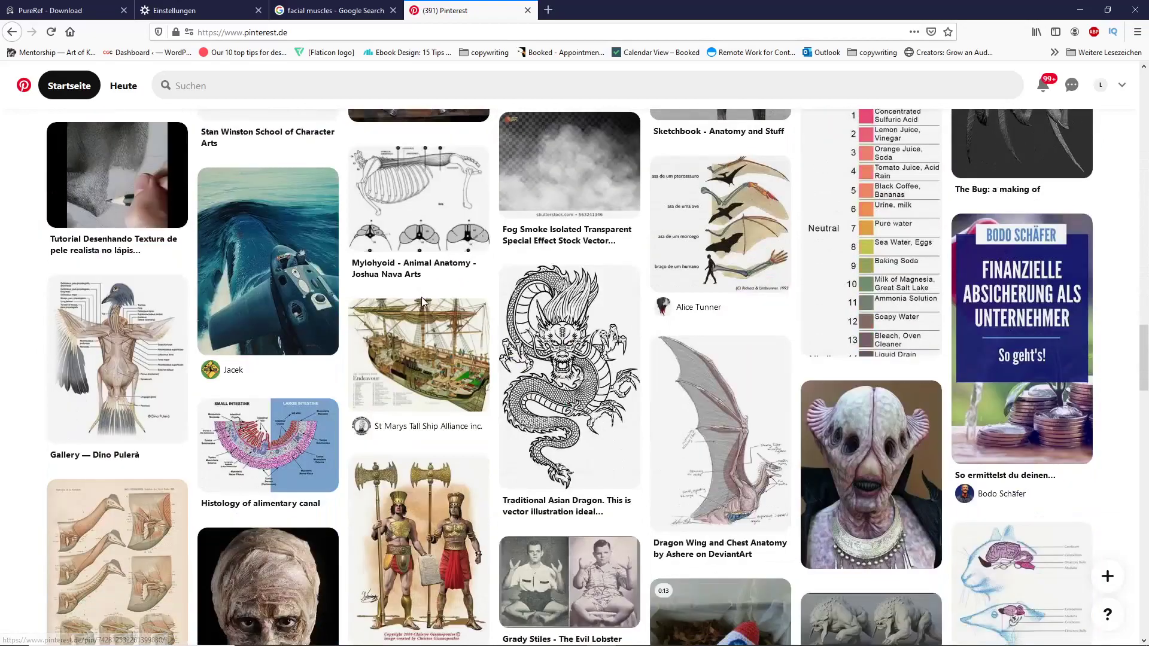
scroll(466, 323, down, 3)
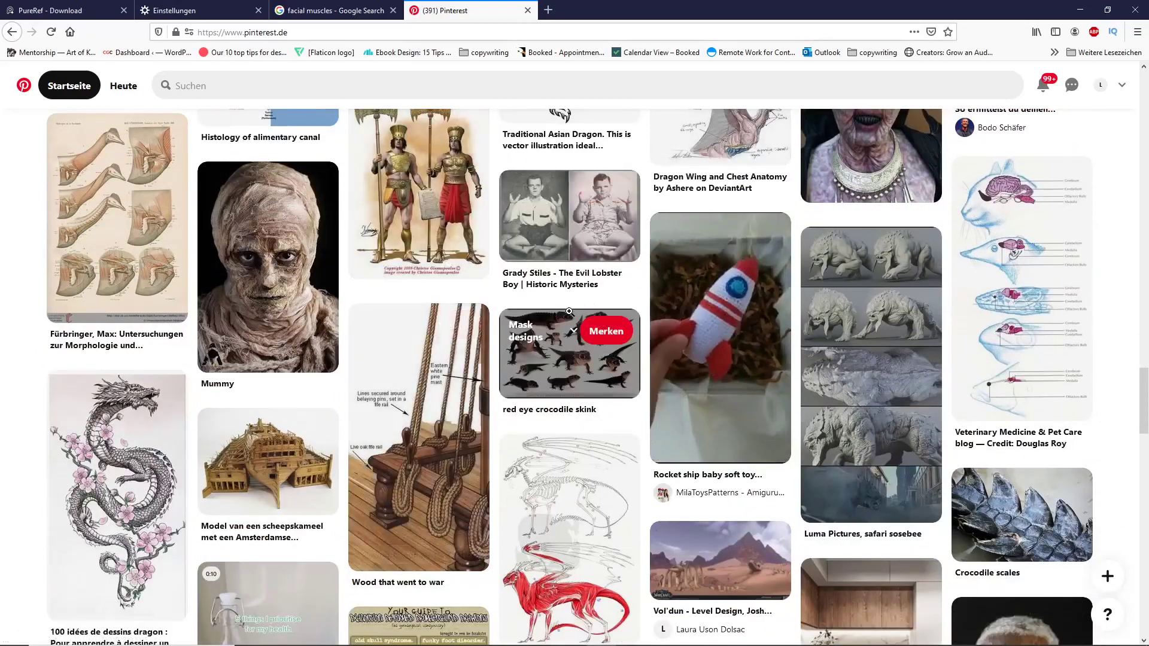
scroll(565, 311, down, 4)
scroll(566, 311, down, 6)
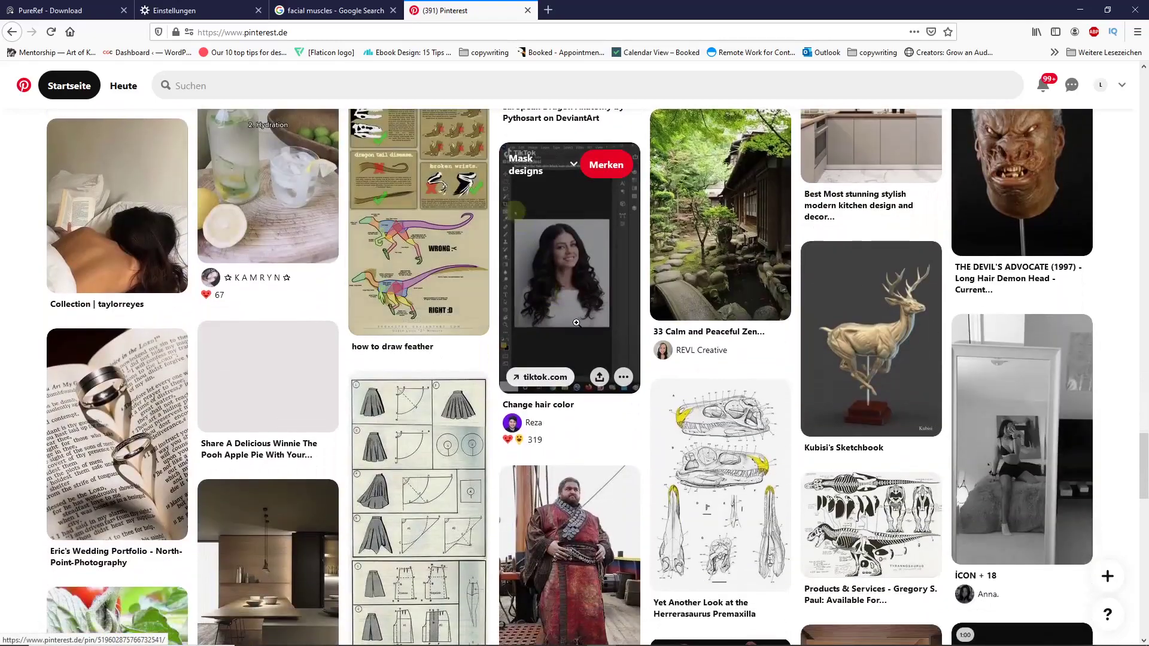
scroll(551, 327, down, 2)
scroll(488, 340, down, 4)
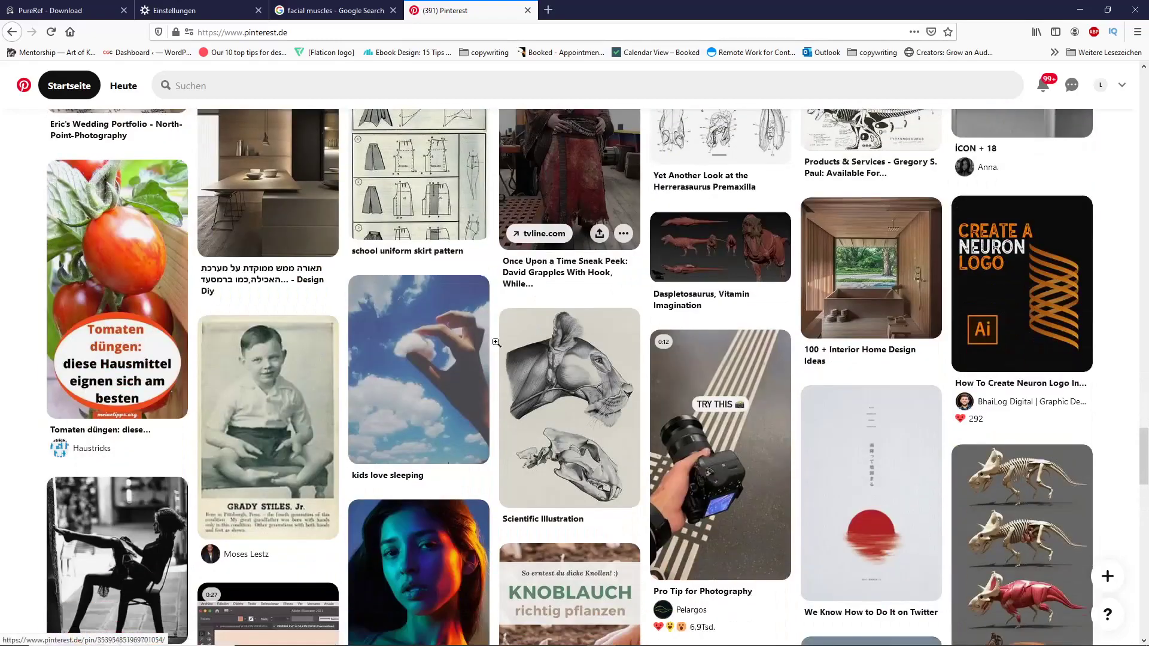
scroll(488, 340, down, 6)
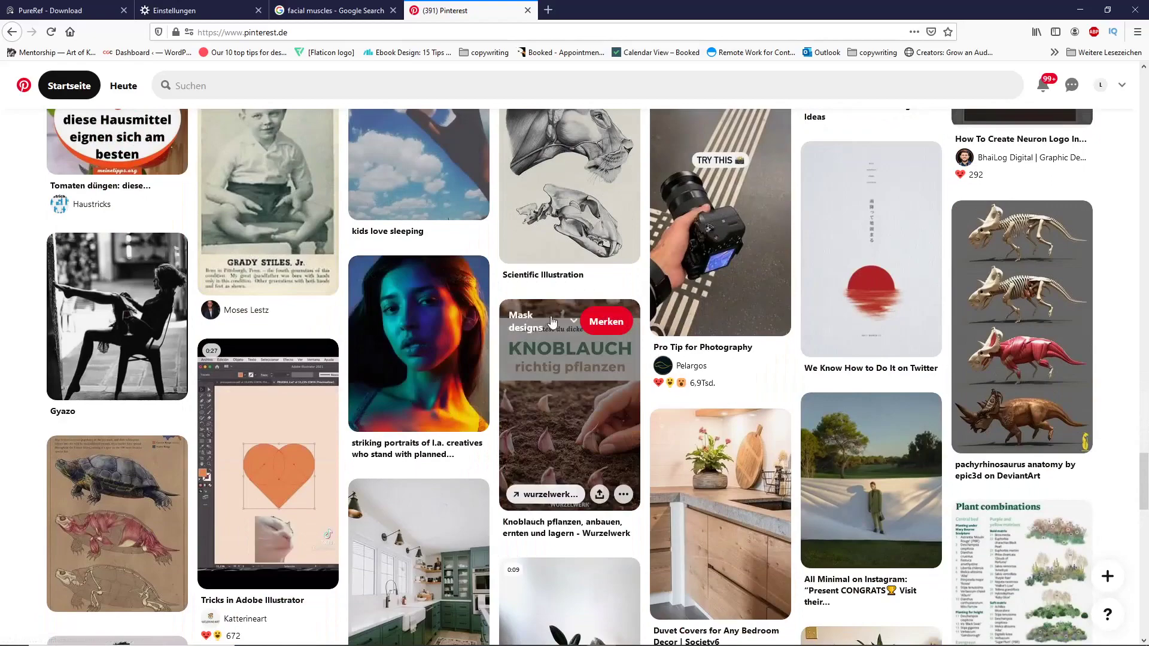
scroll(634, 329, down, 2)
scroll(634, 329, down, 4)
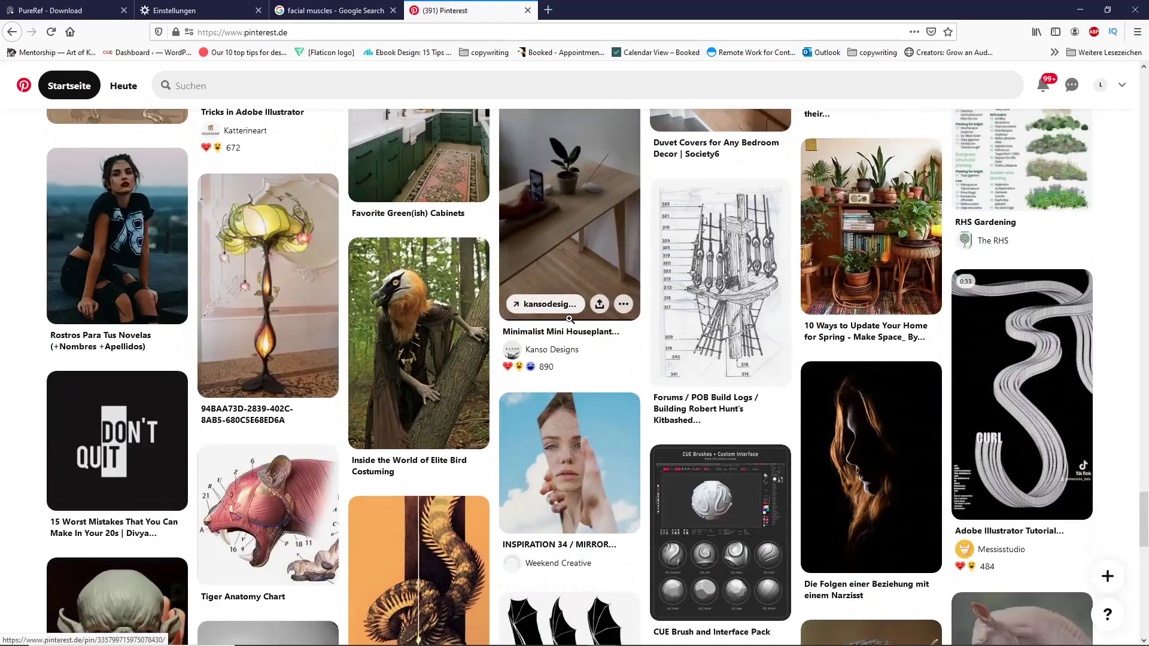
scroll(871, 299, down, 3)
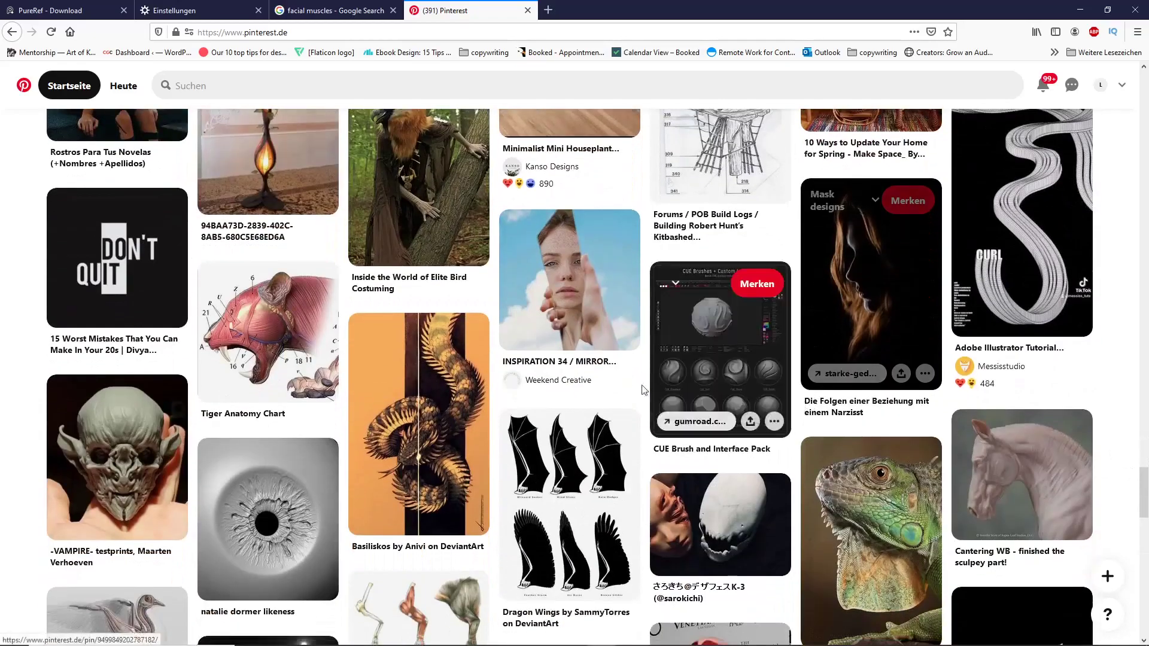
scroll(594, 398, down, 3)
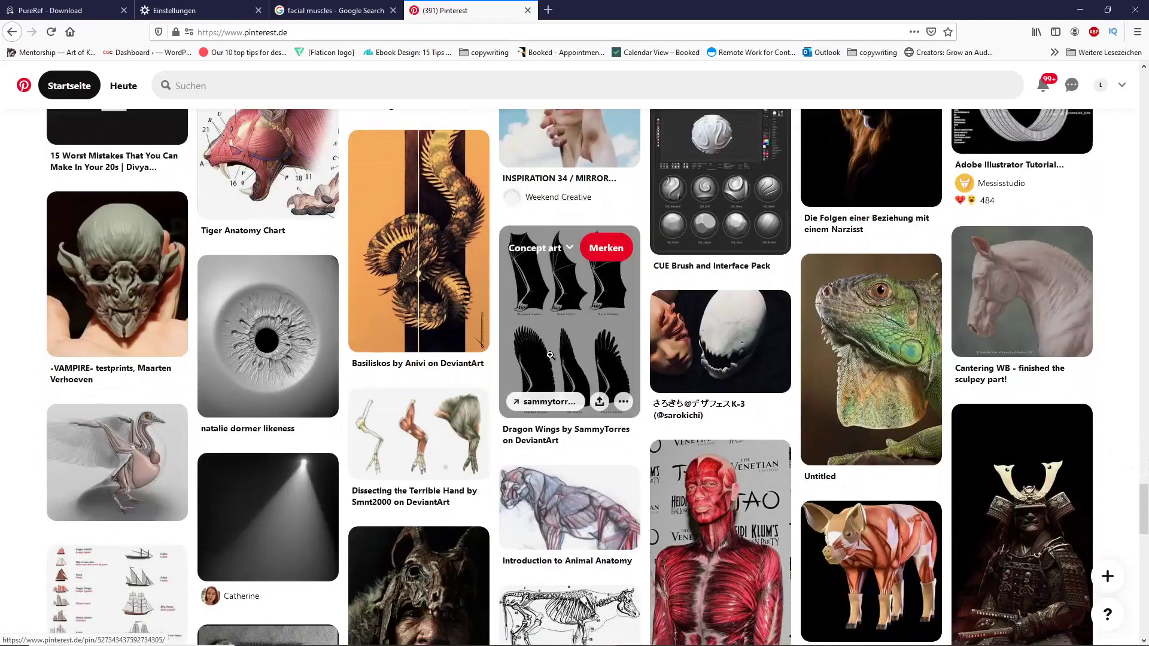
scroll(551, 355, down, 1)
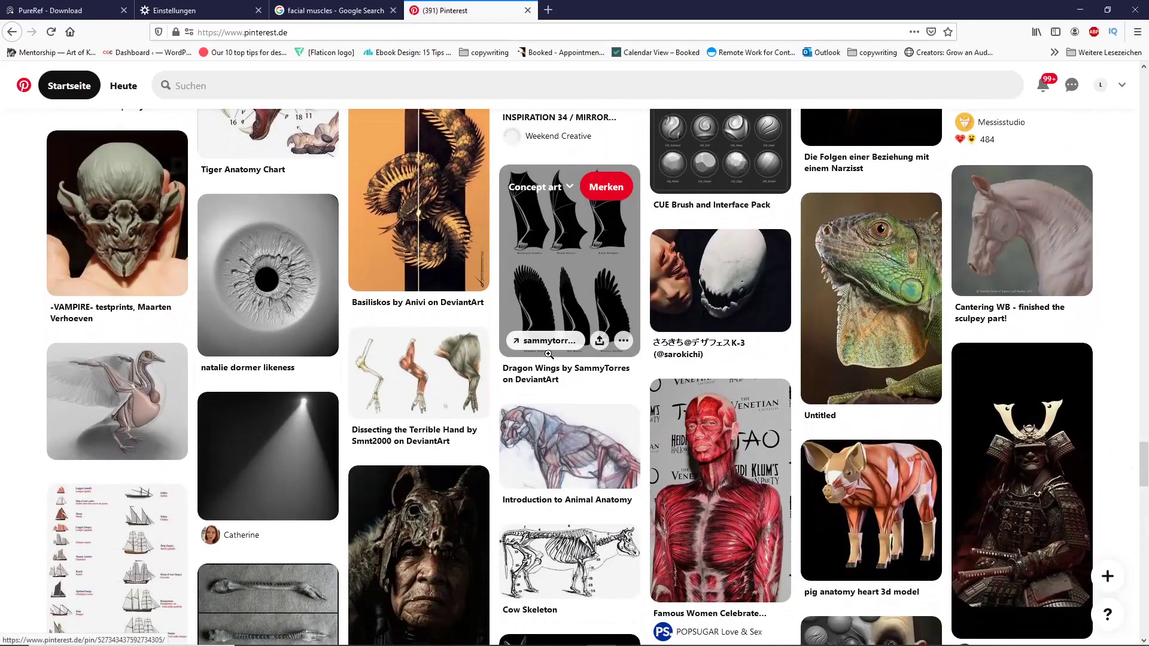
scroll(549, 355, down, 3)
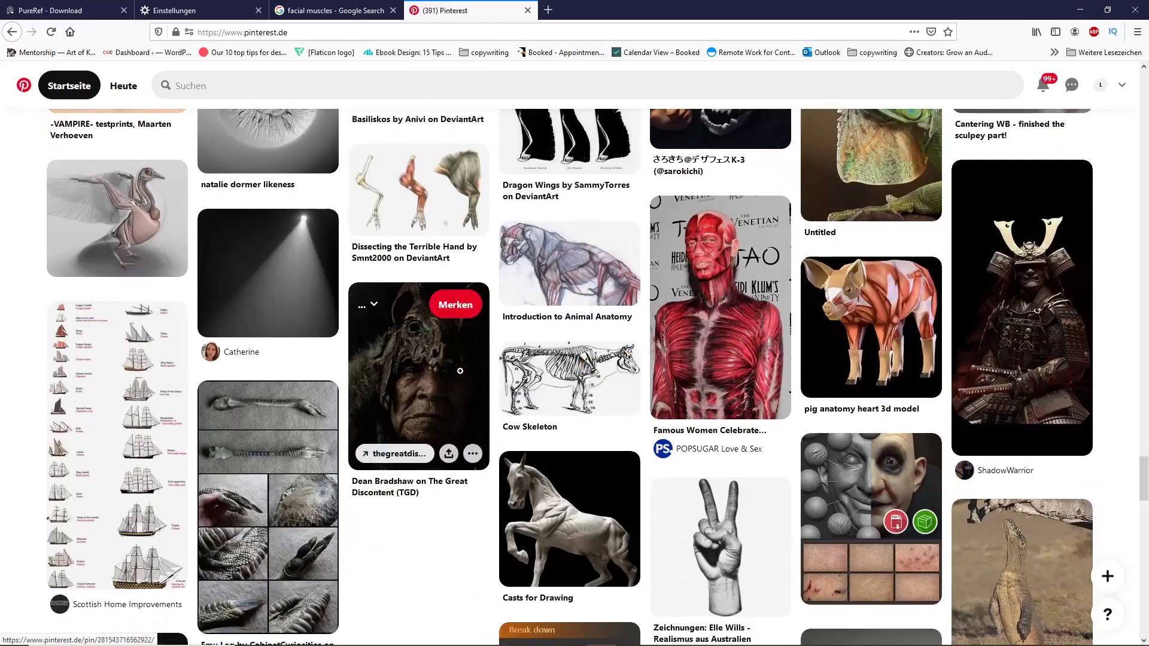
scroll(561, 319, down, 4)
scroll(685, 281, up, 6)
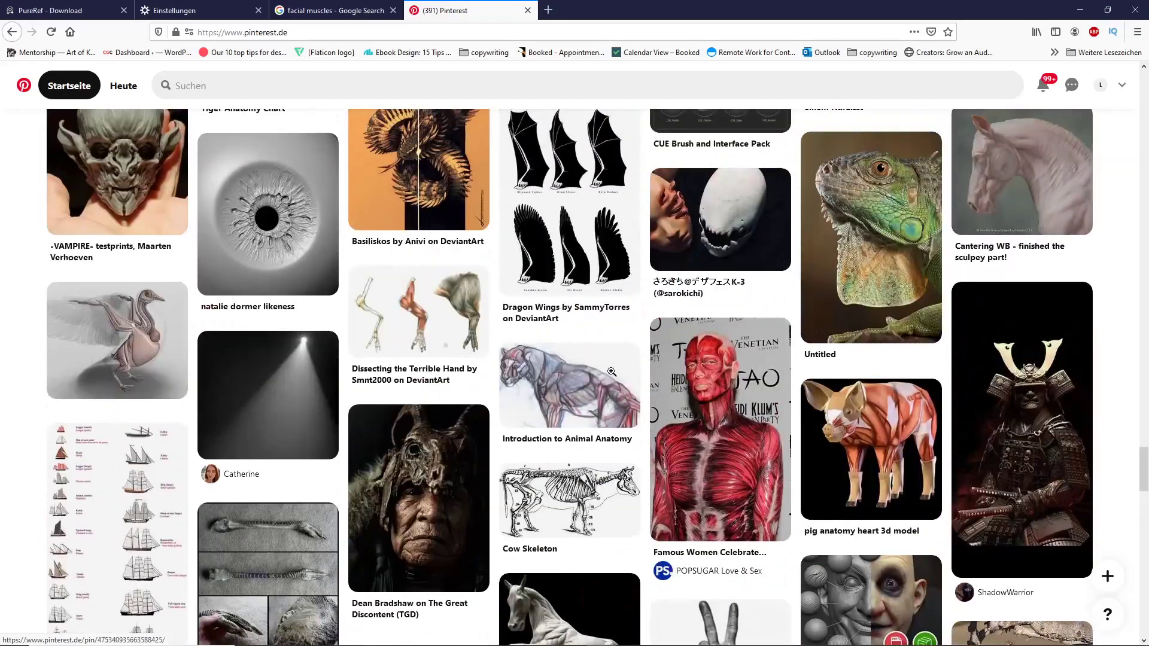
scroll(686, 273, up, 2)
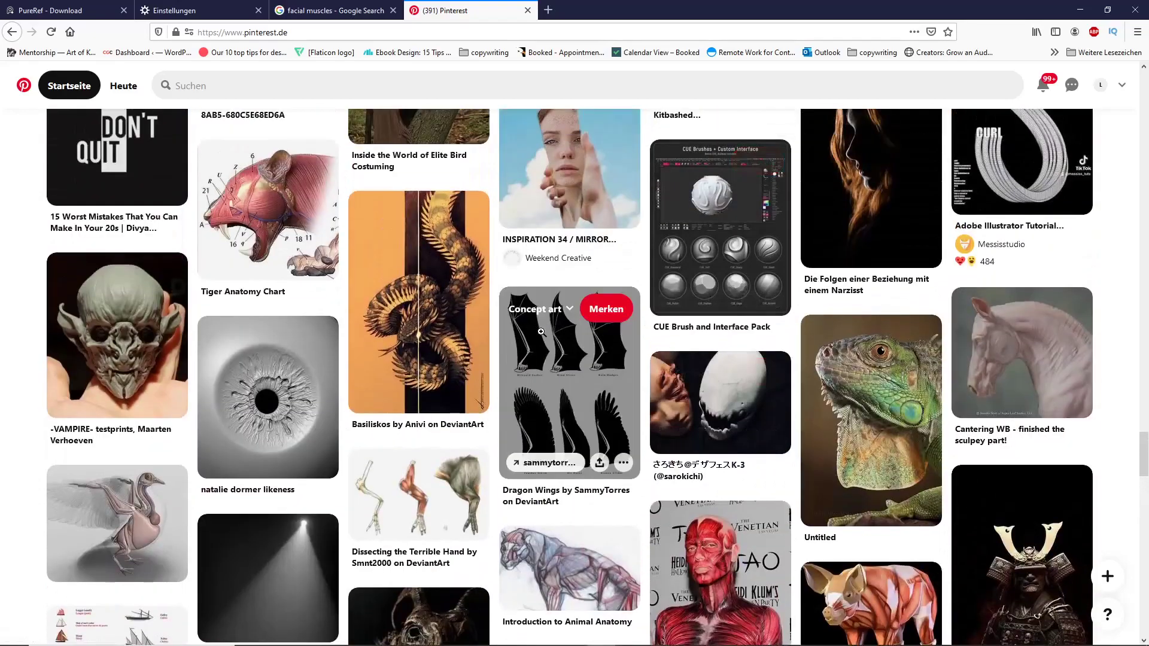
scroll(536, 328, down, 3)
scroll(539, 323, down, 3)
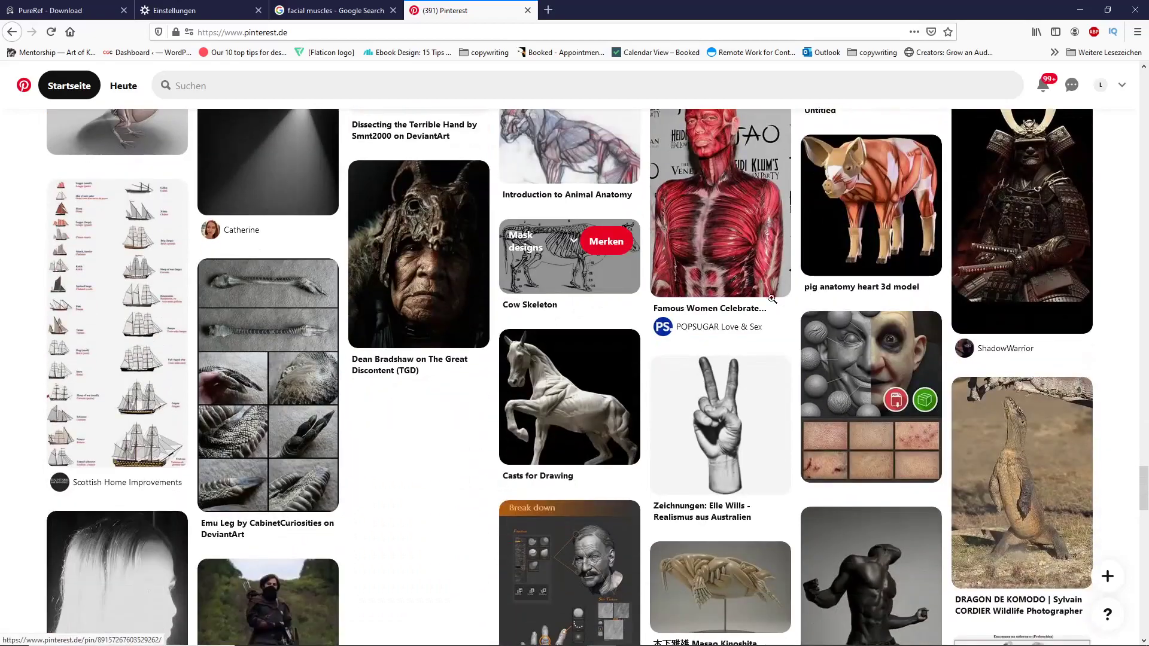
scroll(619, 381, down, 4)
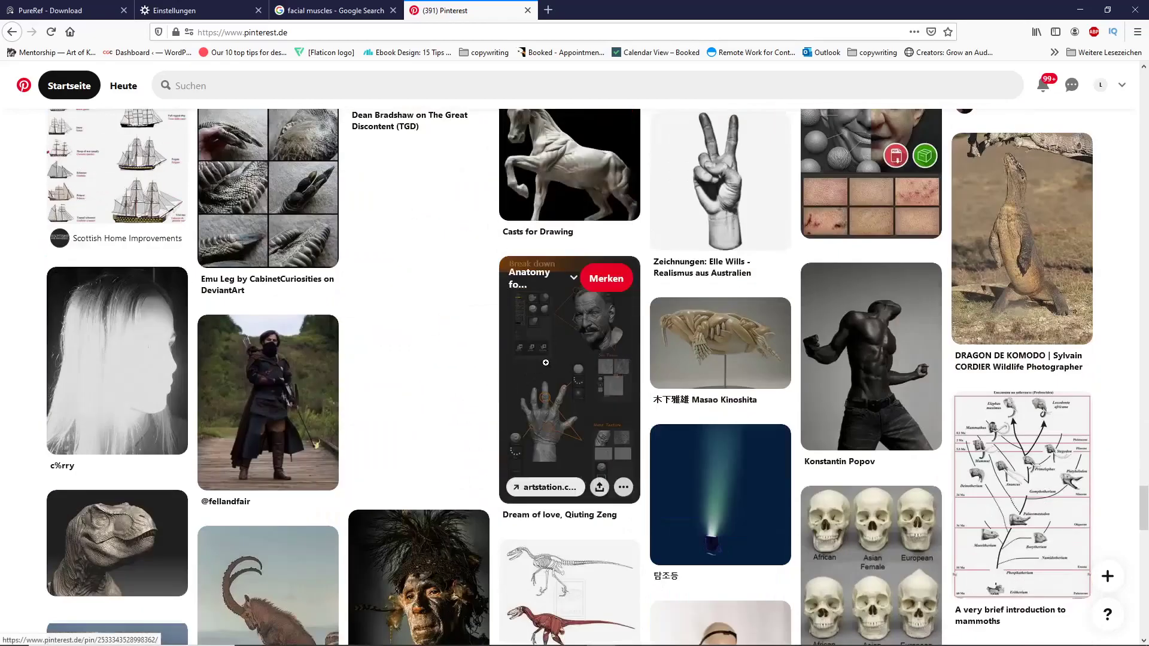
scroll(654, 316, down, 4)
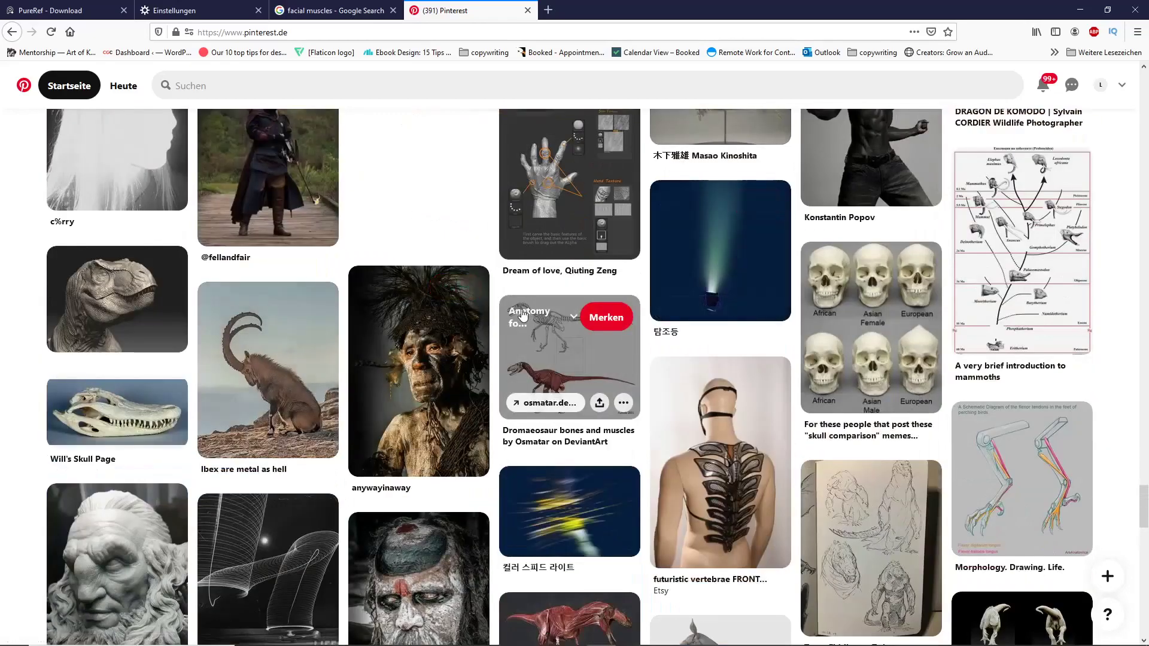
scroll(523, 316, down, 6)
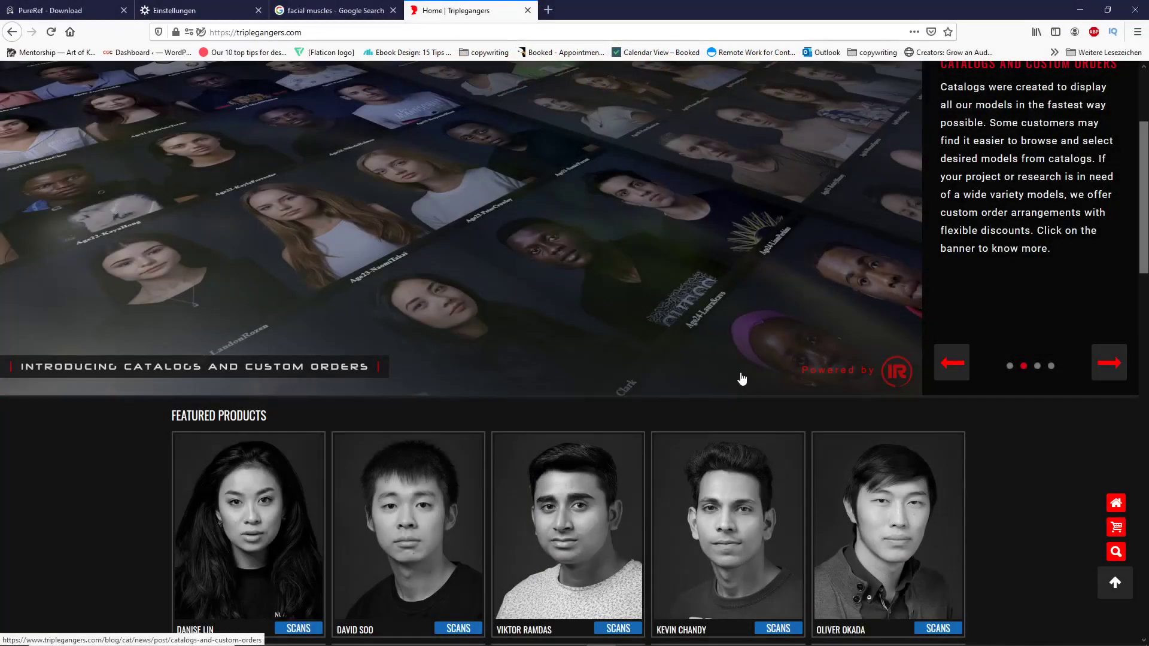
Look over the featured products, database statistics and recent news on the Triplegangers home page.
scroll(581, 314, down, 5)
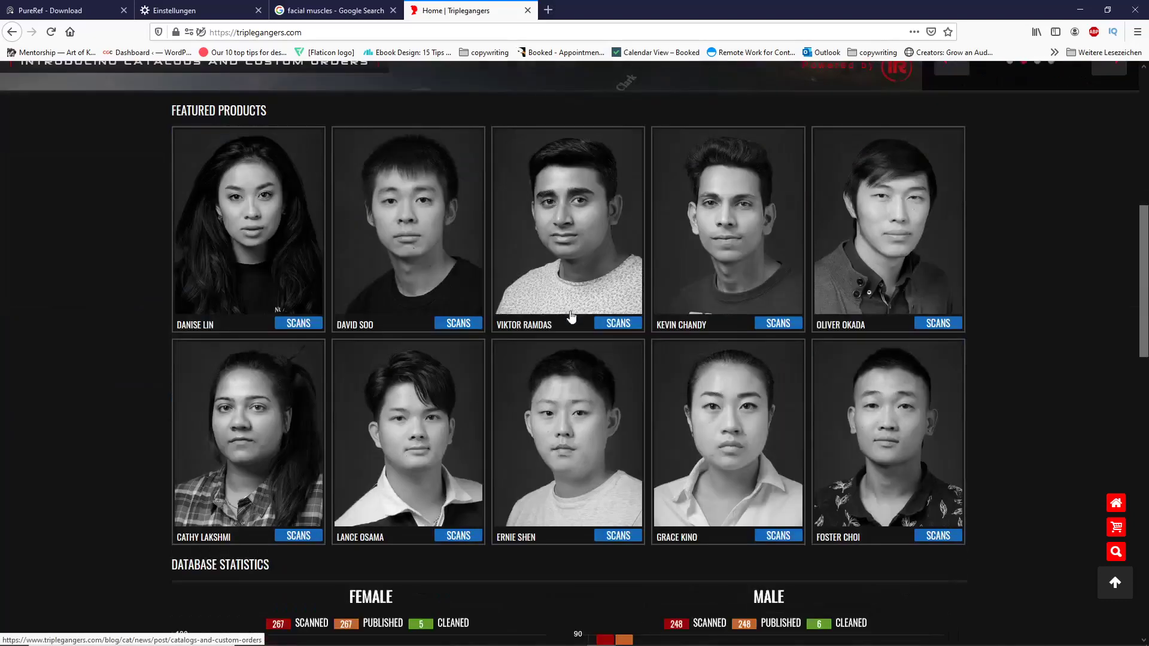
scroll(593, 350, down, 4)
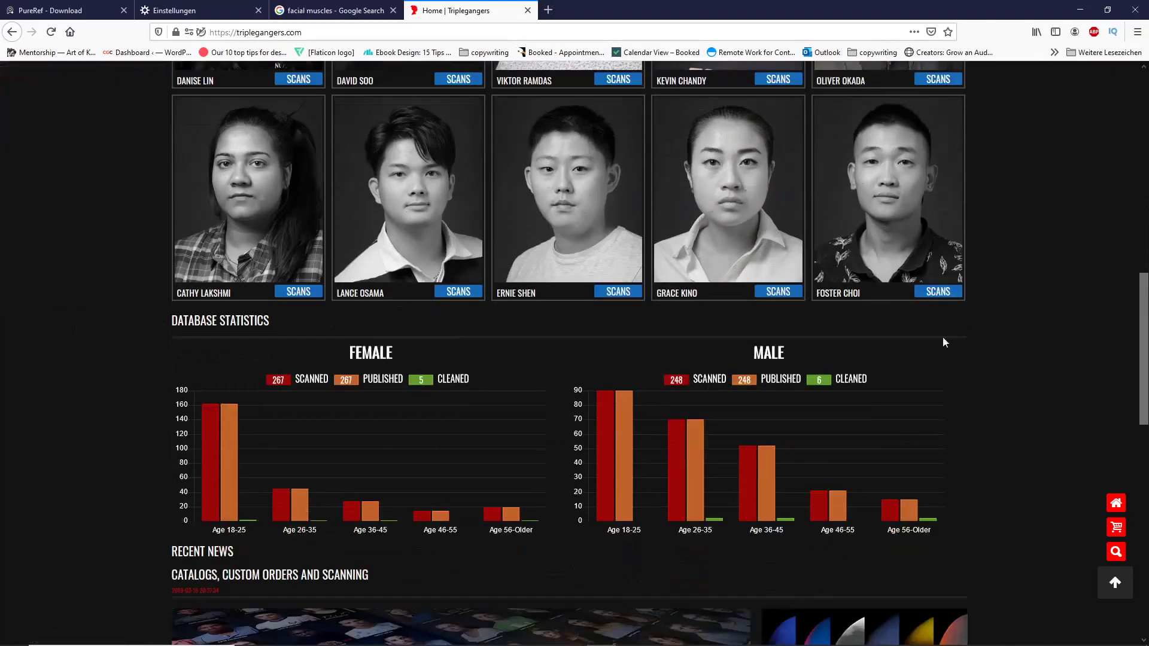
scroll(392, 377, down, 4)
scroll(523, 292, up, 3)
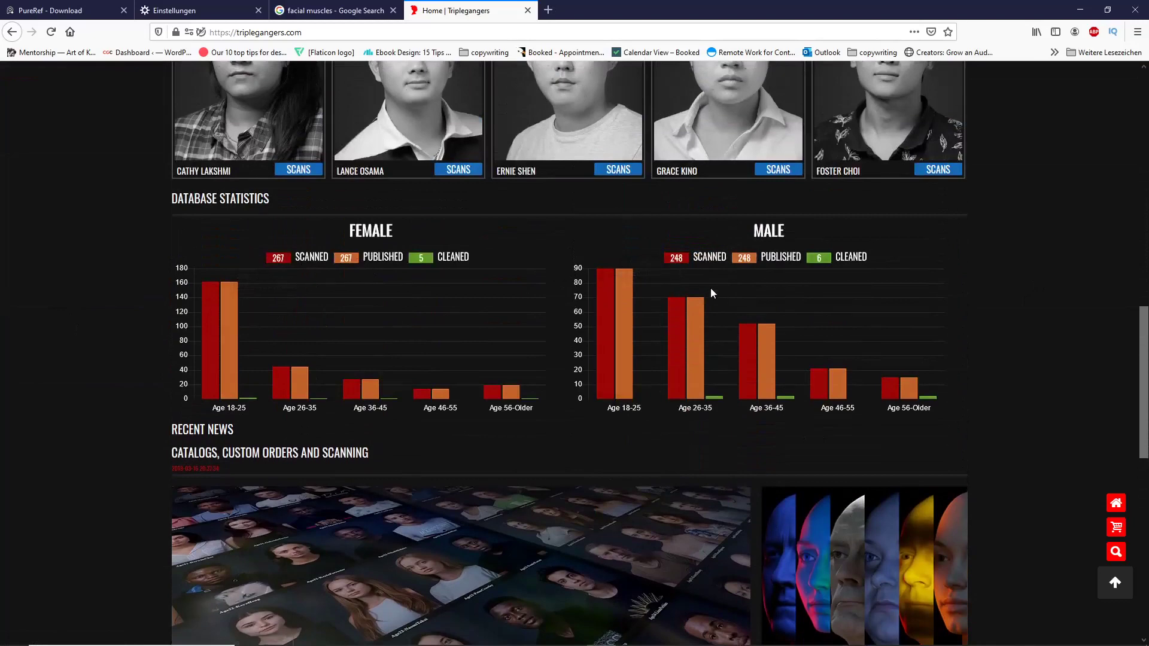
scroll(694, 280, down, 4)
scroll(694, 282, up, 7)
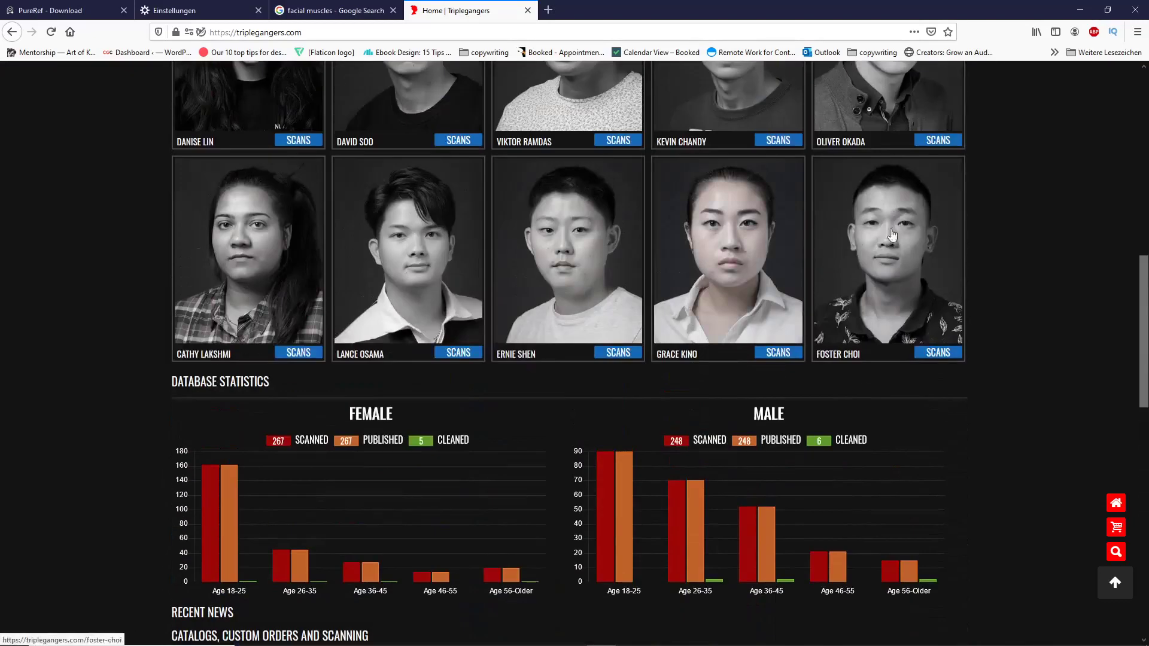
scroll(665, 256, up, 4)
scroll(362, 399, up, 7)
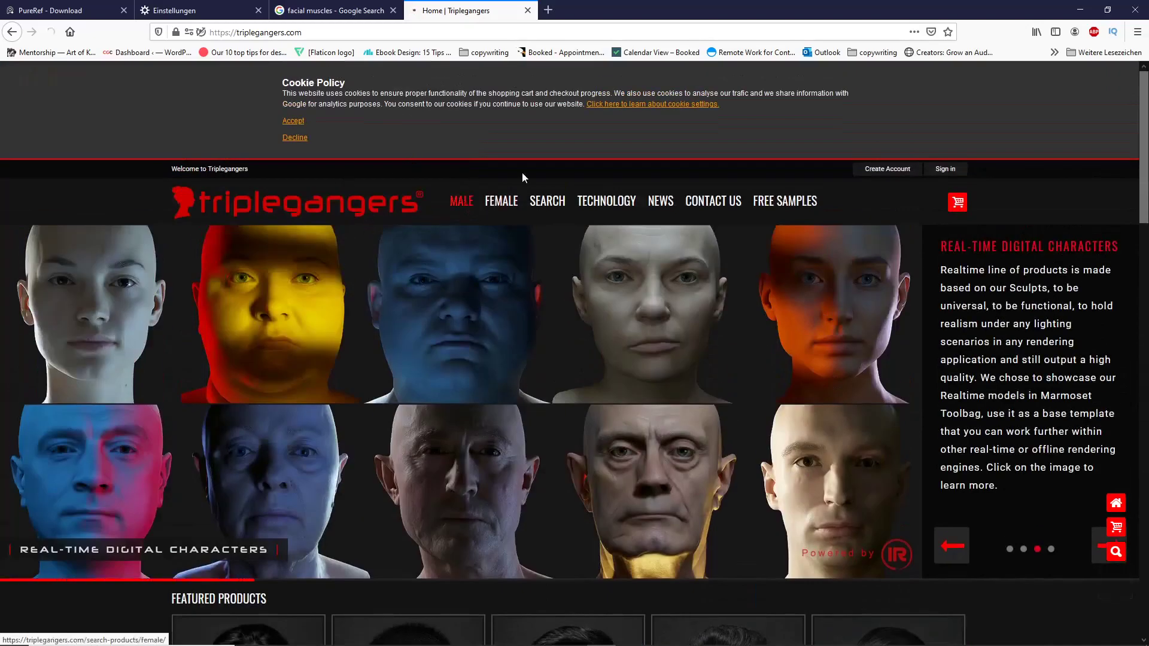
Open the male model catalogue and the product page of the middle model in the second row.
click(436, 210)
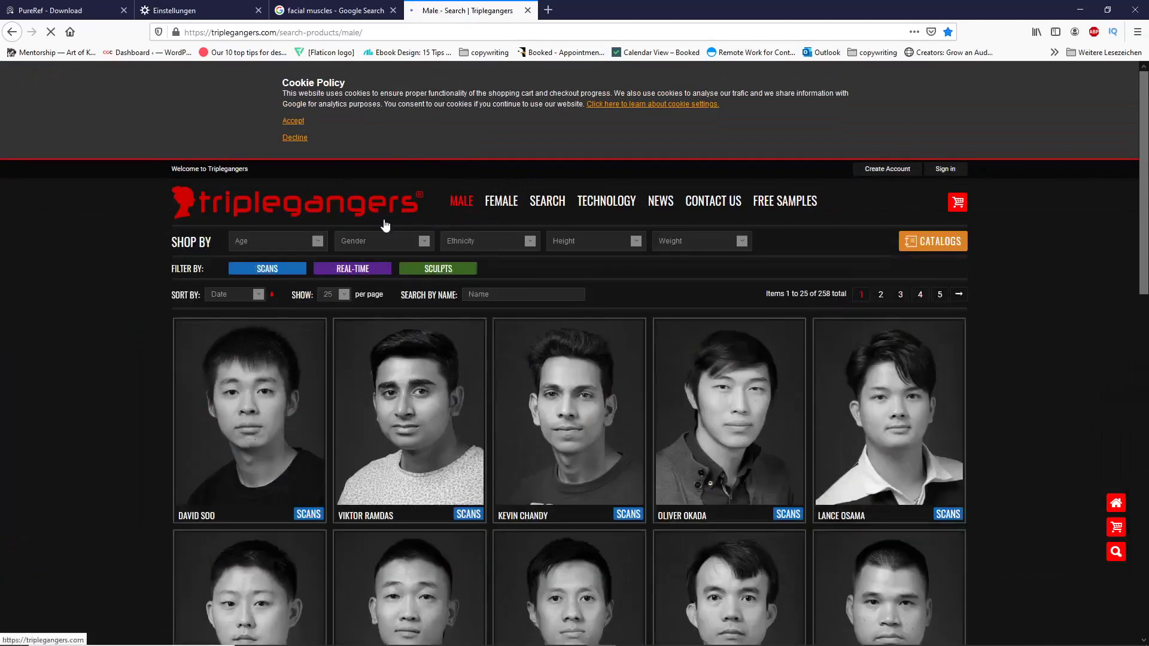
scroll(385, 225, down, 4)
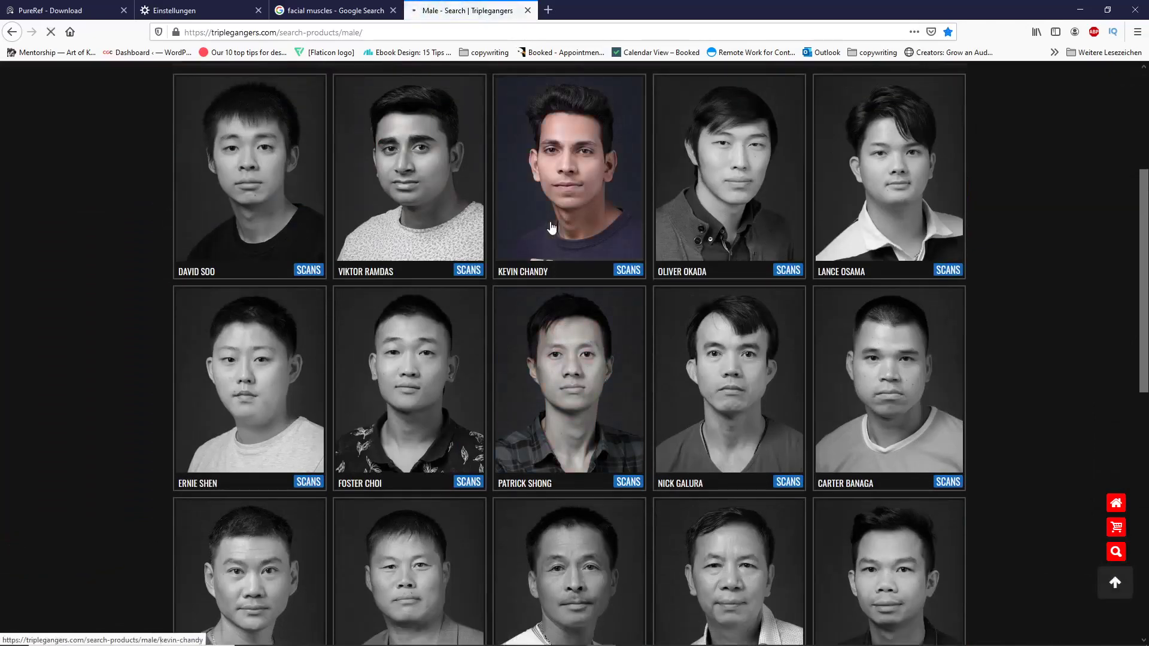
click(567, 353)
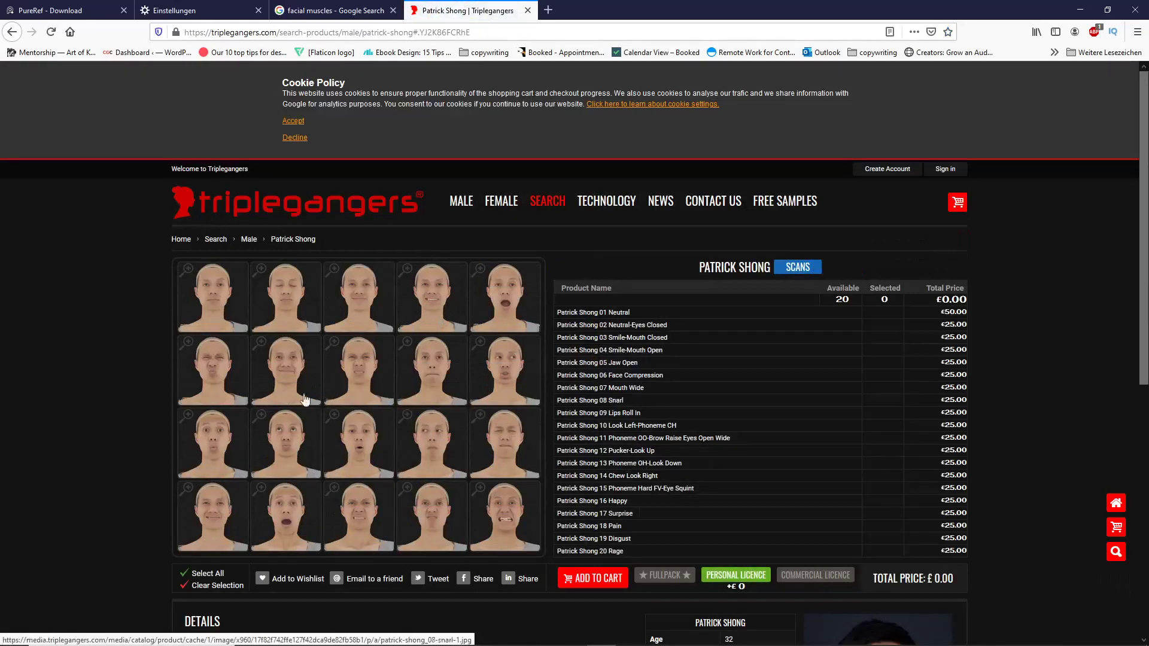
Select the 13 Phoneme OH-Look Down scan in the model's expression grid.
scroll(564, 242, down, 1)
scroll(393, 316, down, 2)
click(358, 317)
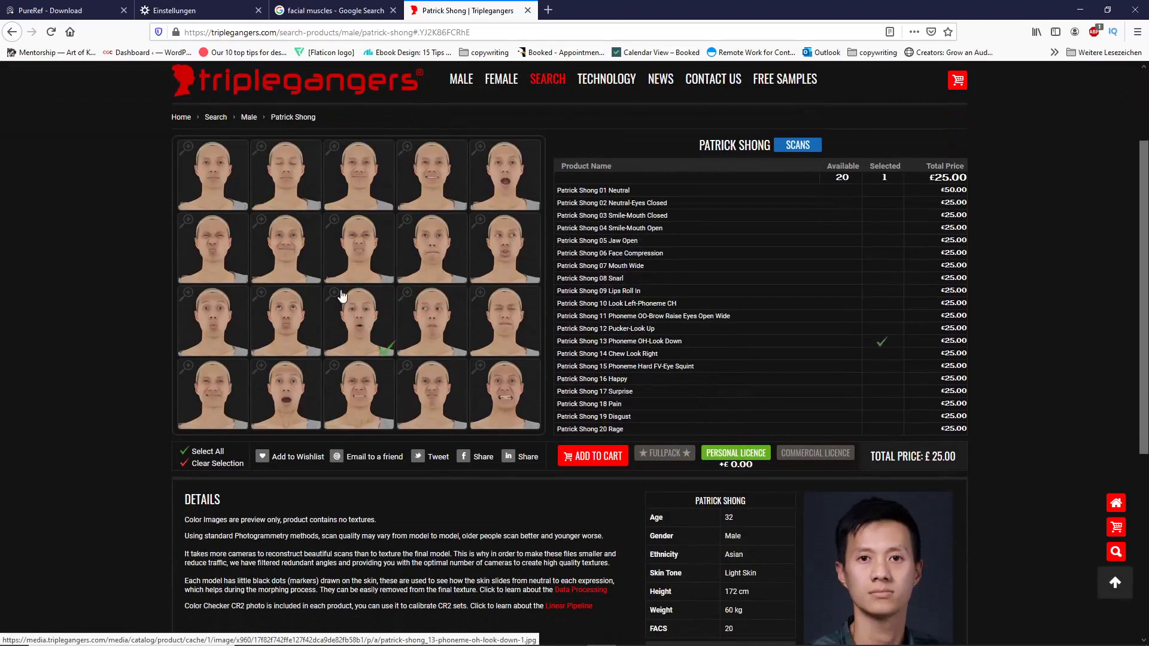
Enlarge the 13 Phoneme OH-Look Down scan and view its color, untextured and raw camera photo previews, closing the viewer when done.
click(335, 298)
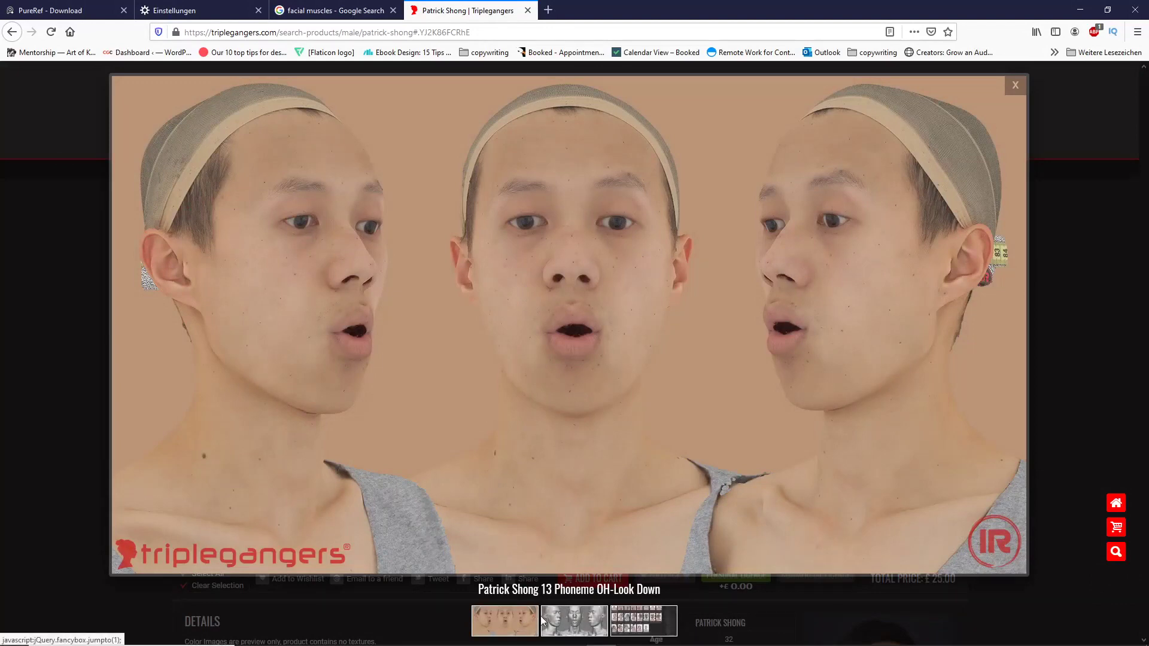
click(605, 625)
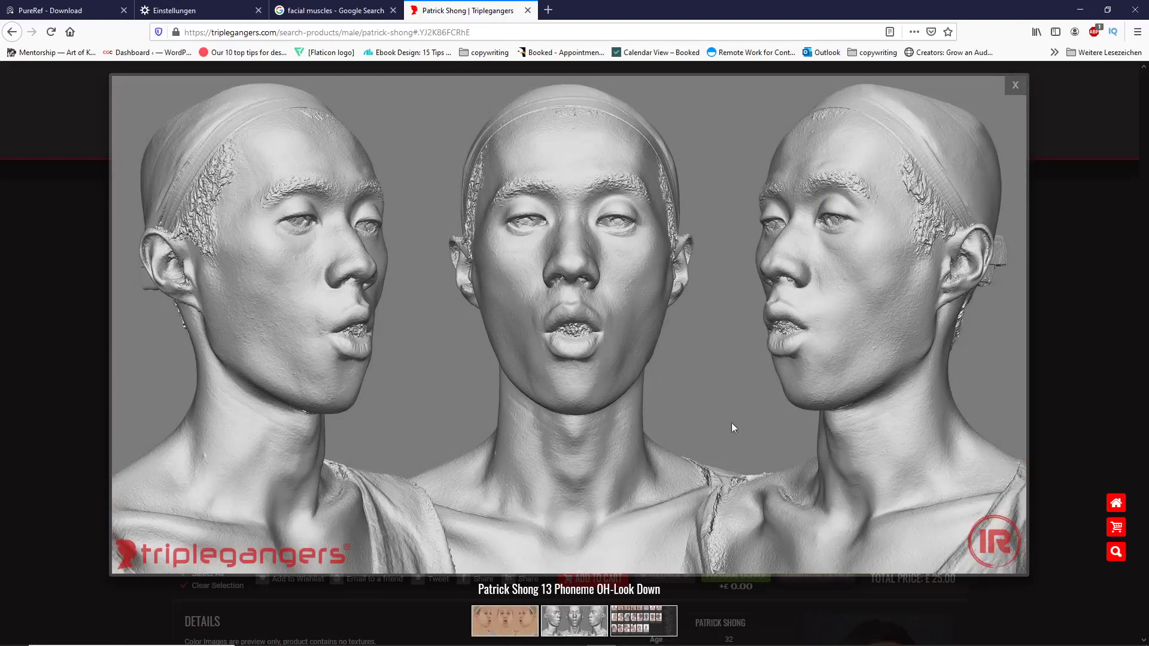
click(665, 616)
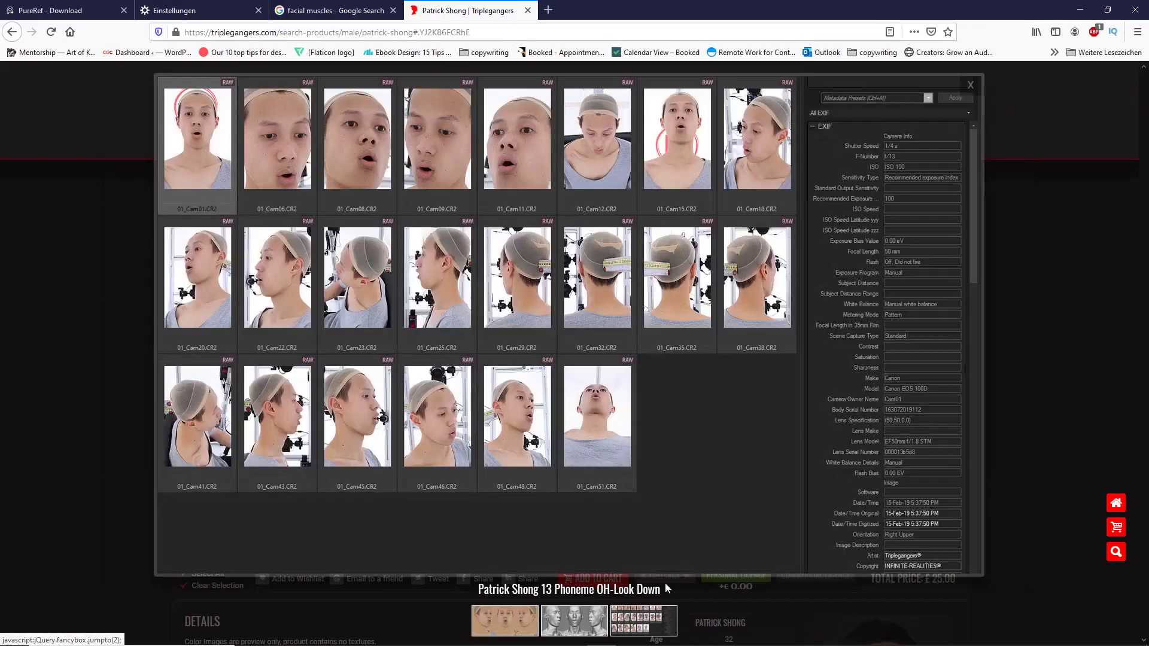
click(95, 444)
scroll(499, 372, down, 3)
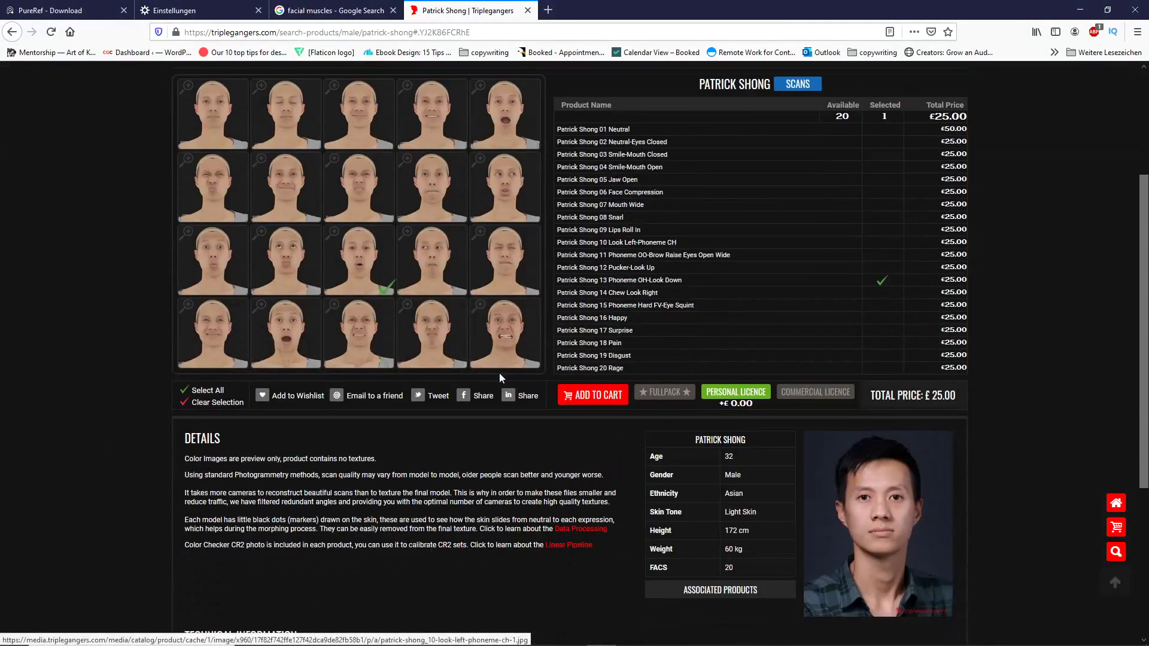
Add the 08 Snarl scan to the selection, and clear all selected scans in the model's expression grid.
scroll(369, 330, up, 3)
click(350, 386)
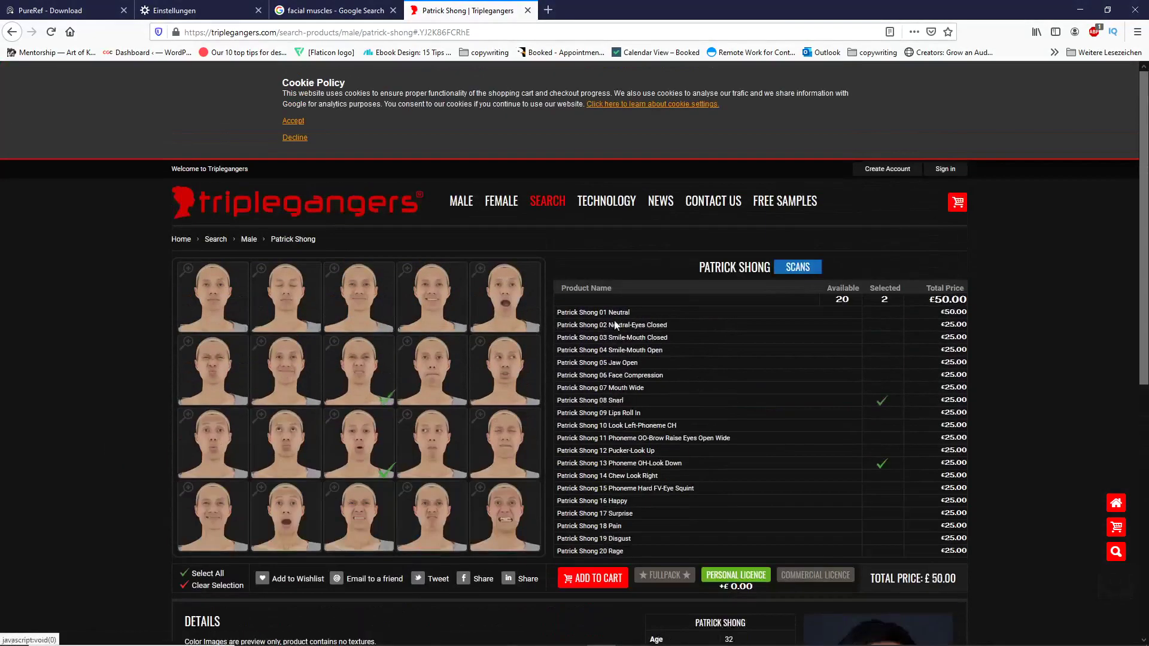
click(383, 476)
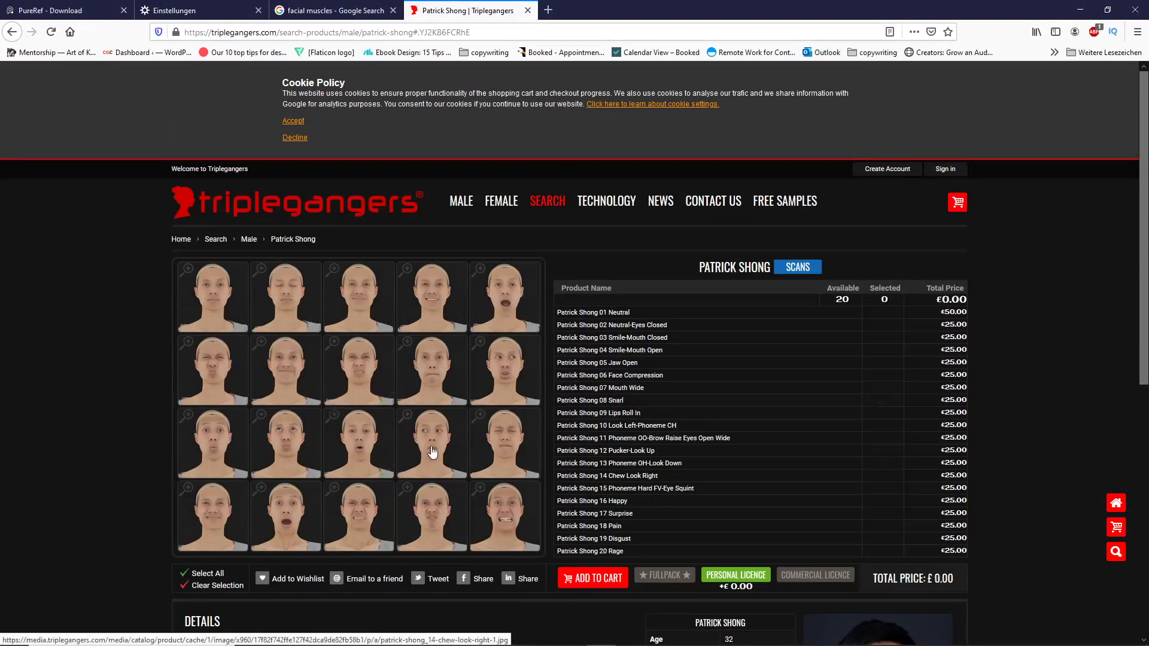
Look over the scan price list, model details and technical information on the product page.
scroll(440, 443, down, 4)
scroll(549, 283, up, 2)
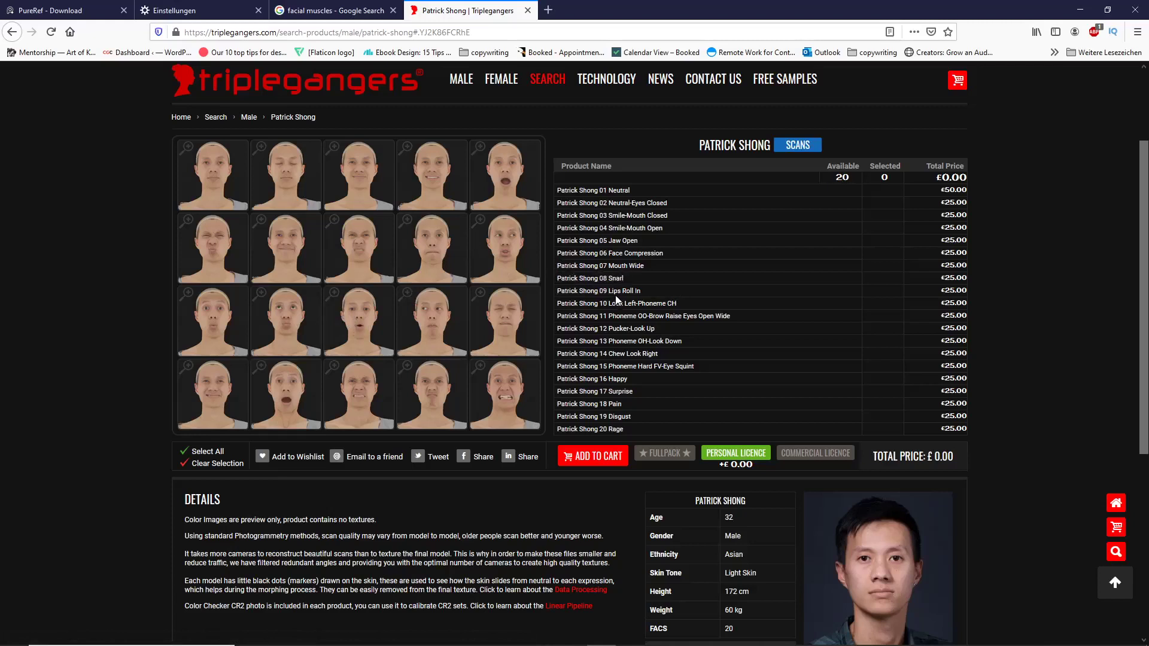
scroll(718, 311, down, 3)
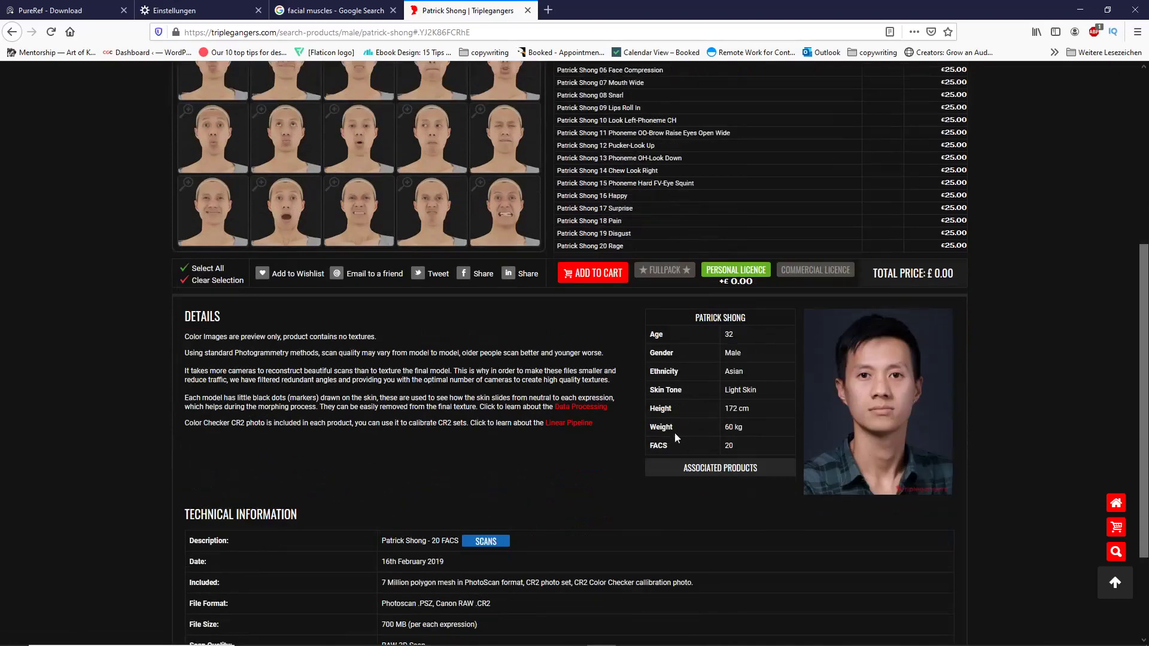
scroll(677, 430, up, 5)
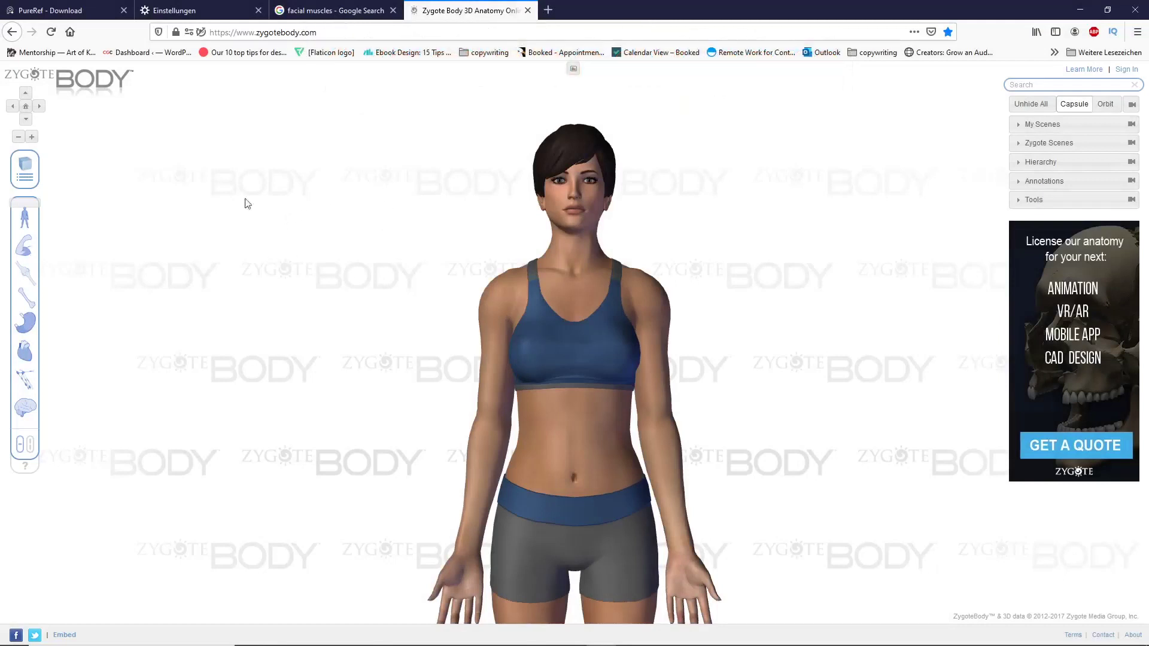
On Zygote Body, get closer to the female model's head, switch to separate layer opacity sliders and hide the skin.
scroll(674, 231, up, 3)
scroll(627, 227, up, 2)
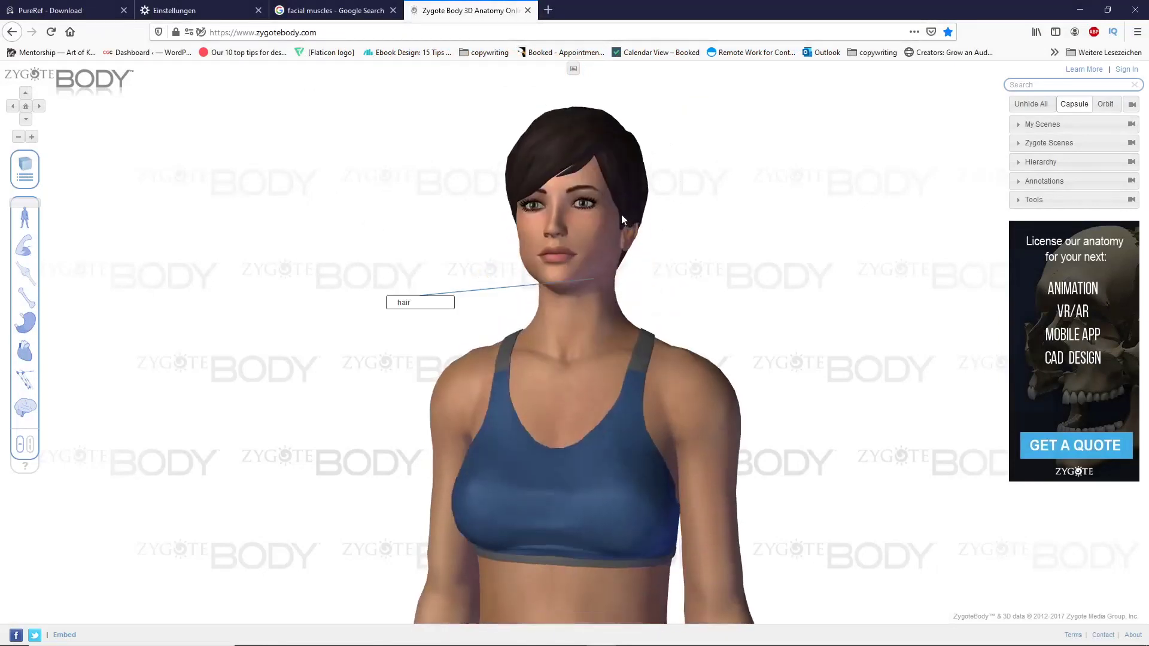
click(633, 127)
click(354, 209)
click(25, 454)
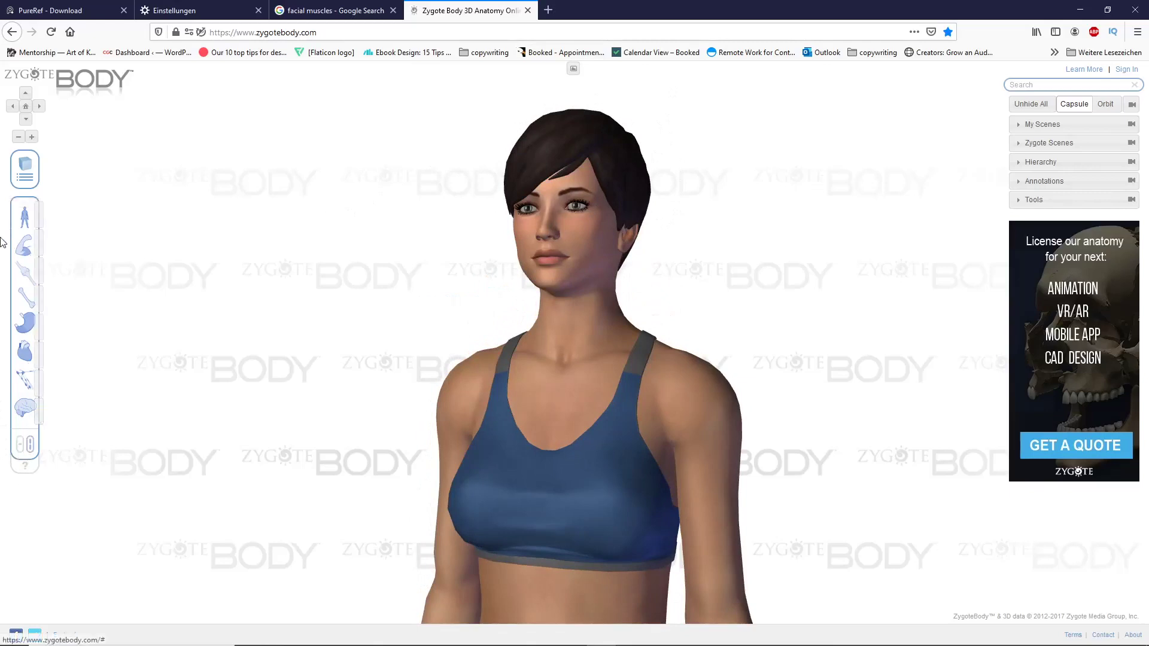
drag(33, 220, 1, 218)
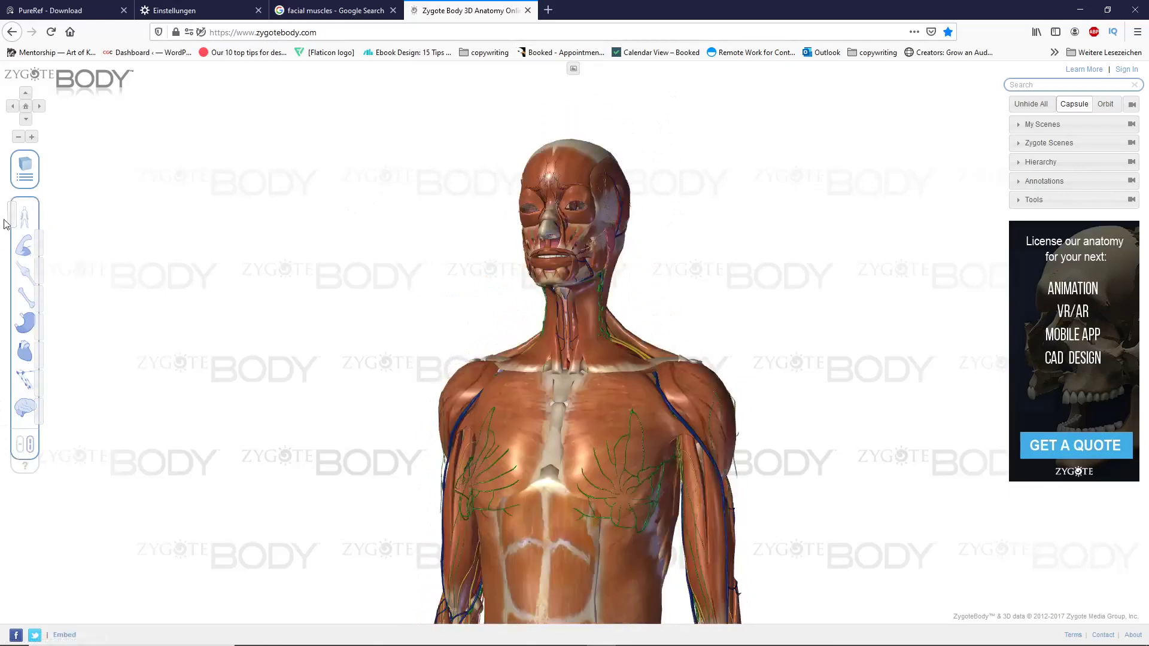
Turn the model to the front and hide the organ, heart, vessel and nervous system layers.
drag(316, 268, 386, 285)
drag(36, 351, 3, 411)
drag(37, 327, 15, 316)
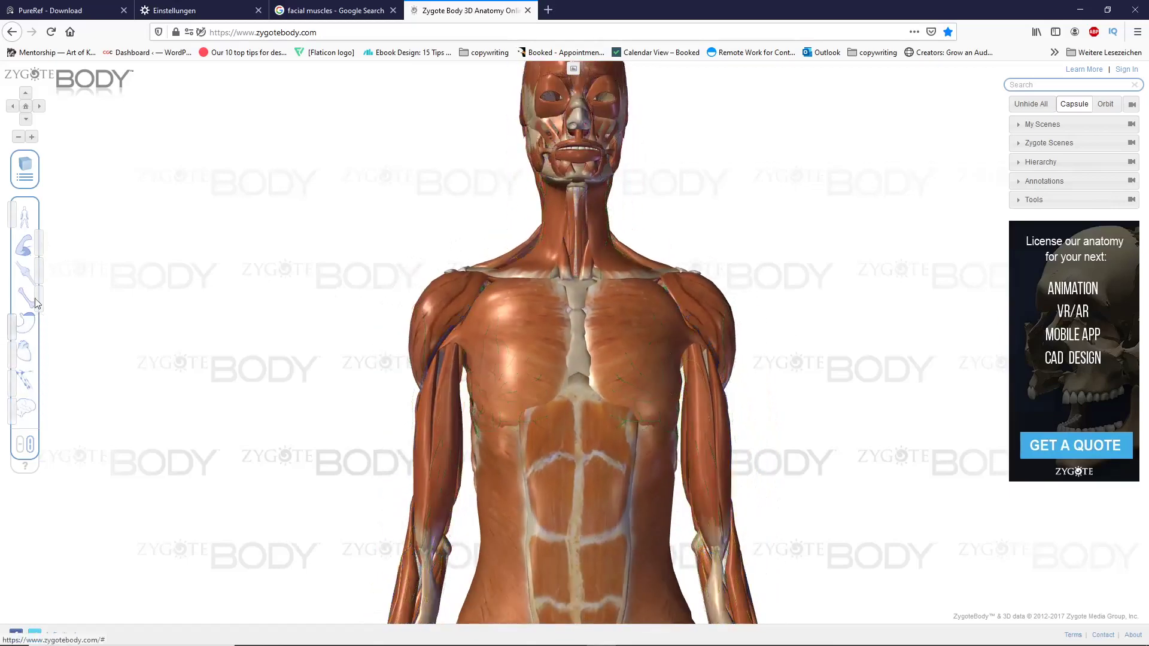
Hide the connective tissue layer and fade the muscle layer to expose the skeleton and deep muscles.
drag(39, 273, 1, 295)
mouse_move(39, 244)
mouse_down()
mouse_move(7, 258)
mouse_move(21, 245)
mouse_up()
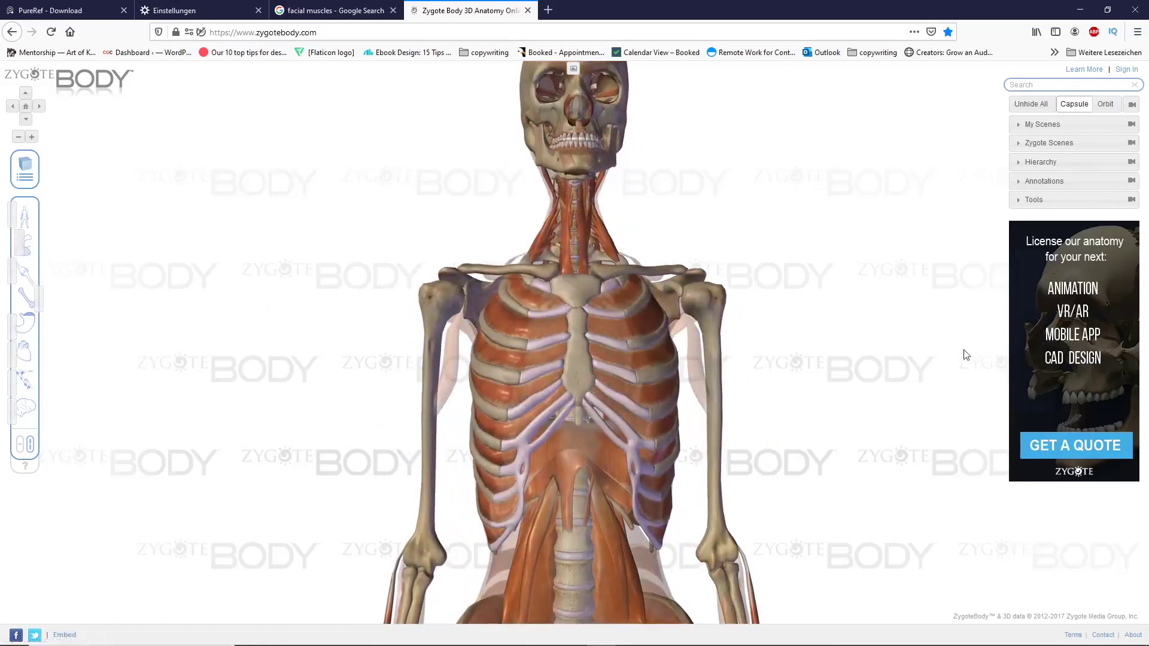
drag(970, 351, 821, 385)
click(25, 276)
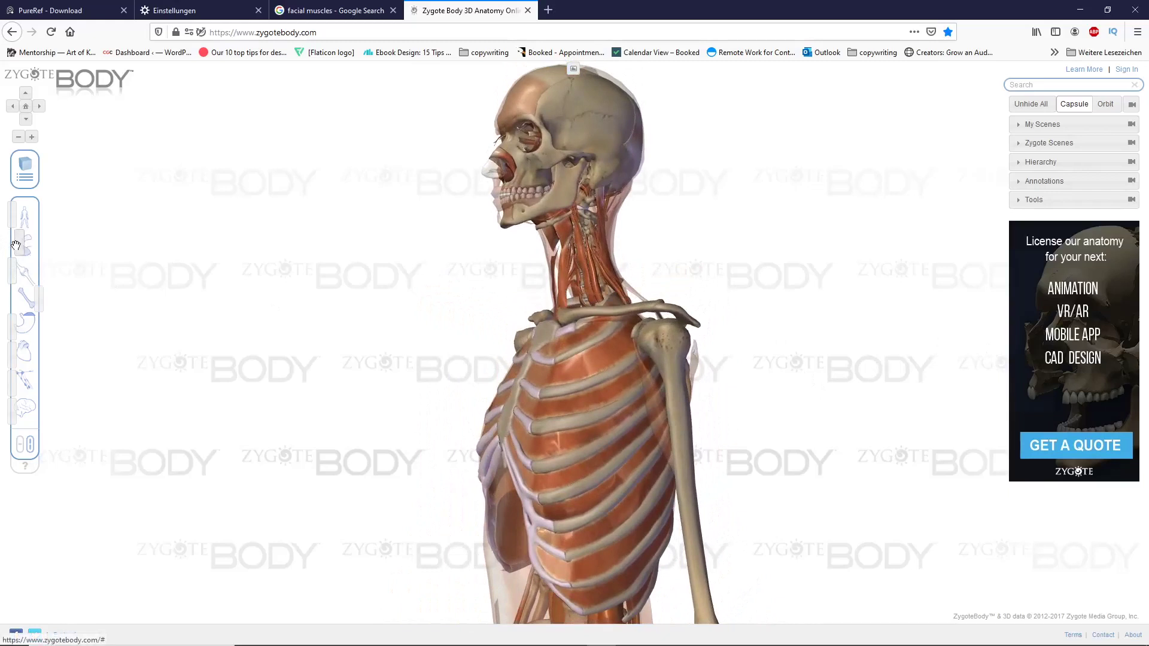
Select the brachialis muscle in the upper arm and pin it.
click(702, 525)
drag(702, 526, 748, 367)
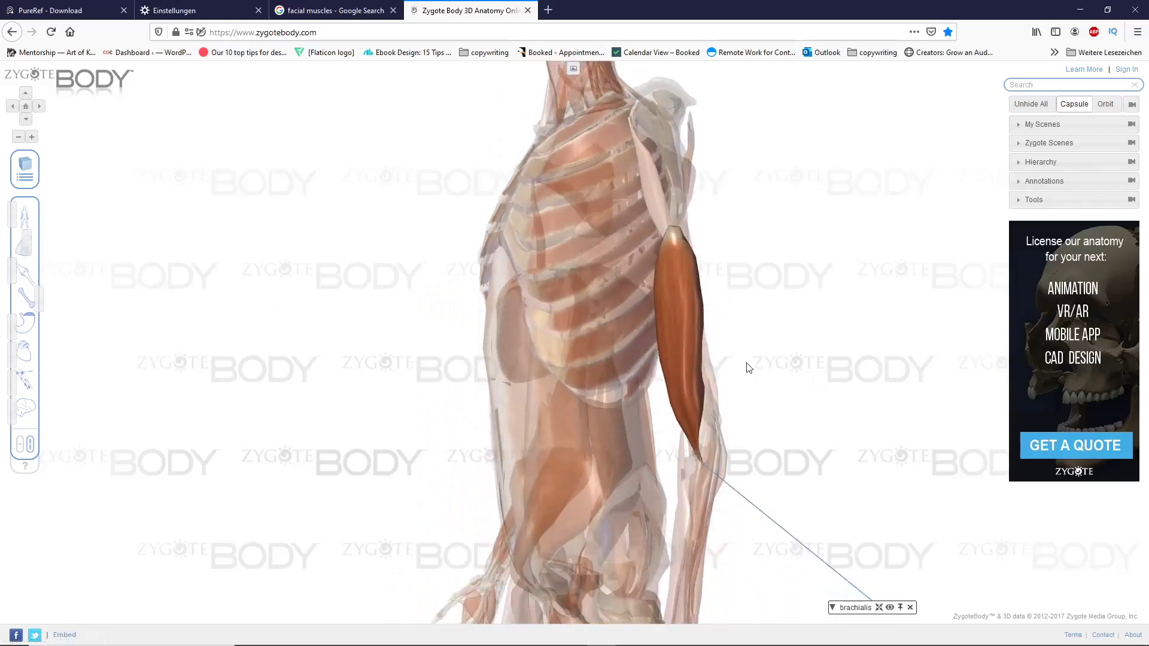
click(901, 607)
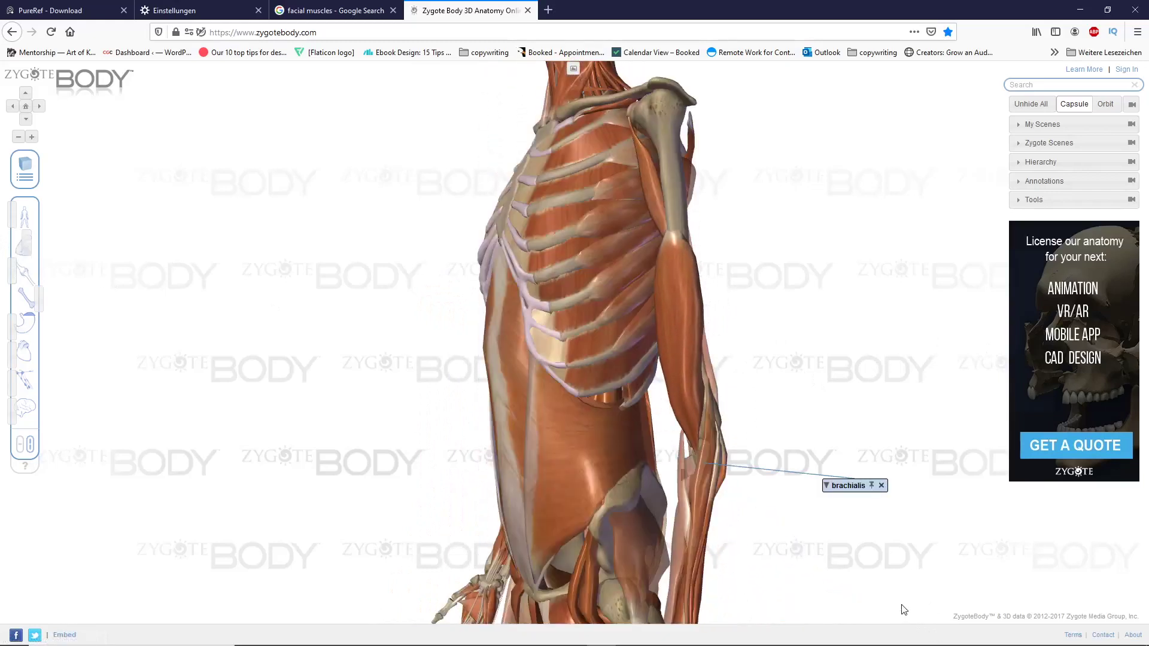
Hide the rest of the muscle layer and inspect the pinned brachialis against the arm bones.
click(24, 250)
drag(747, 344, 777, 314)
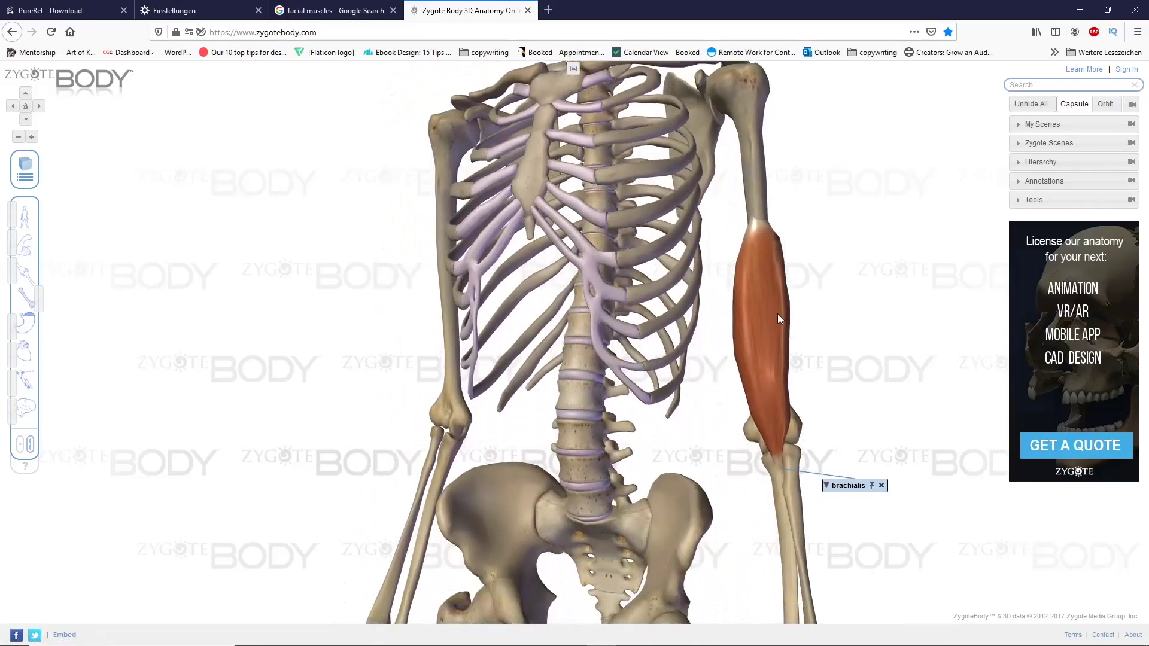
click(748, 287)
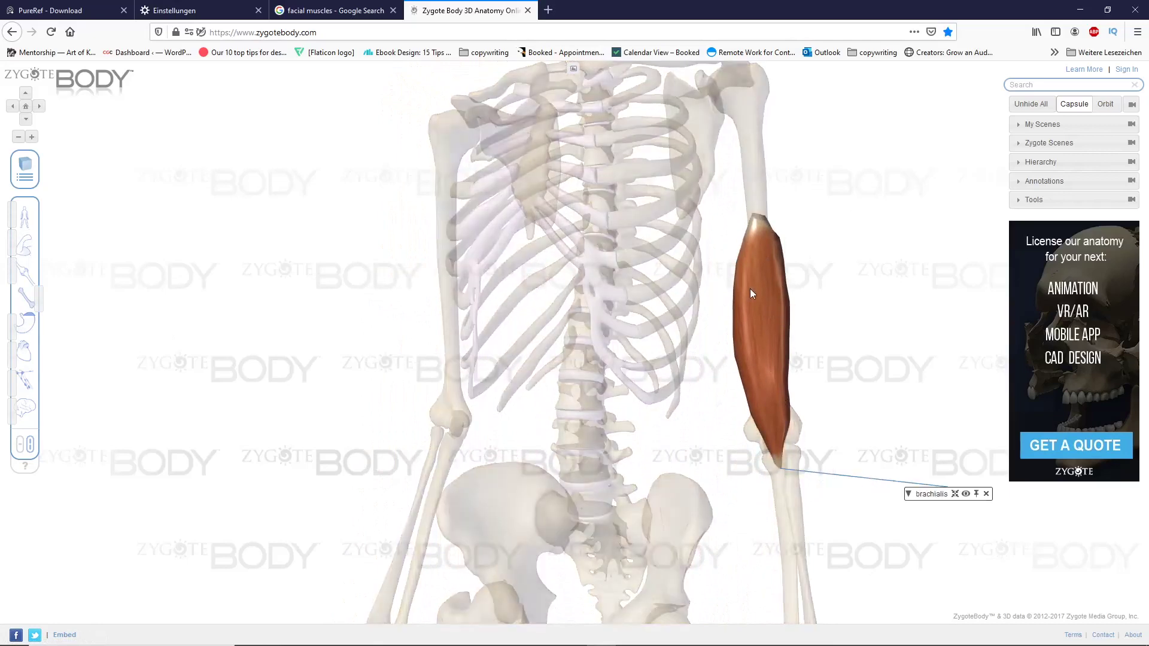
click(859, 309)
drag(864, 290, 767, 390)
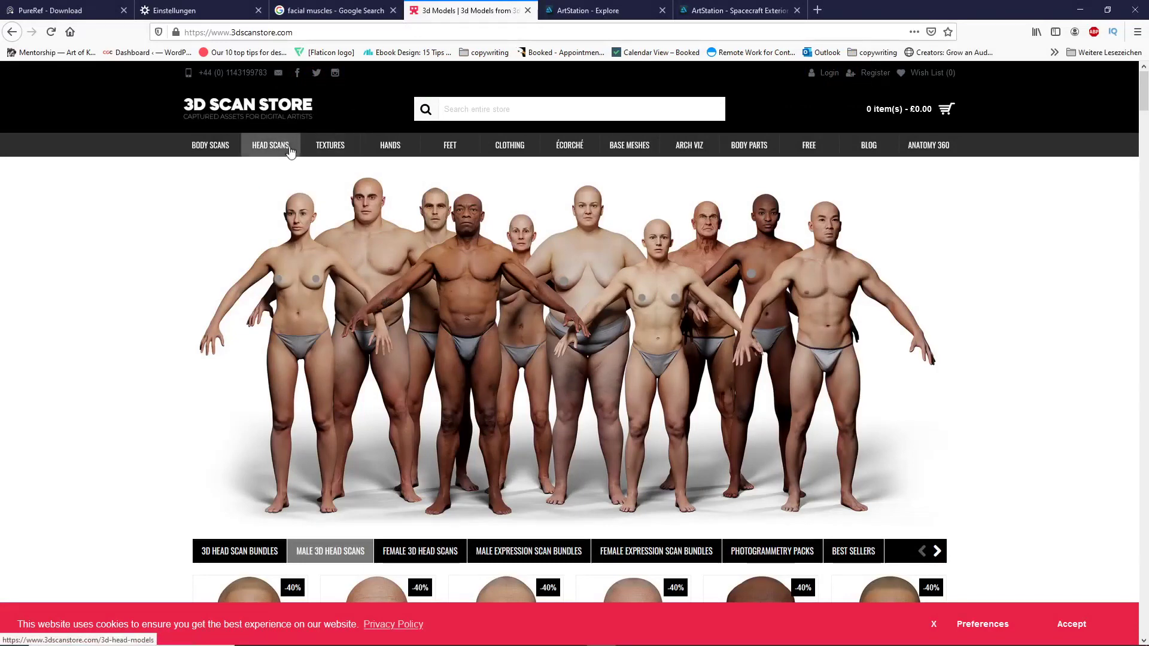
On 3D Scan Store, open the HD Head Models category and the HD Male Head Model 01 product page.
mouse_move(272, 150)
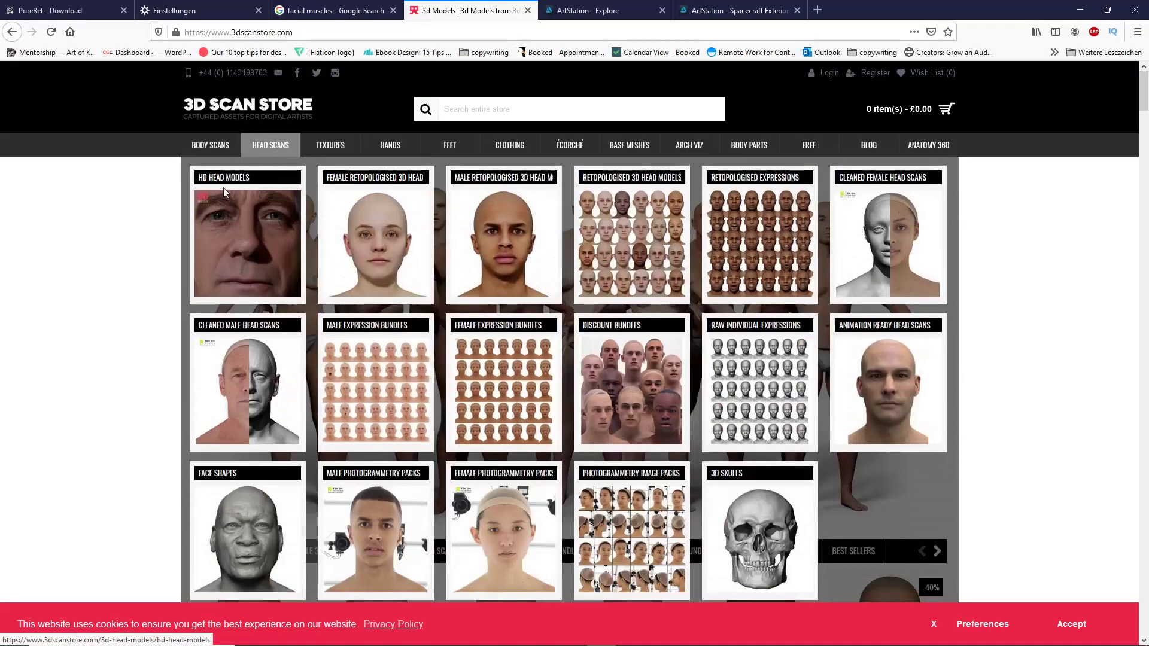
click(468, 270)
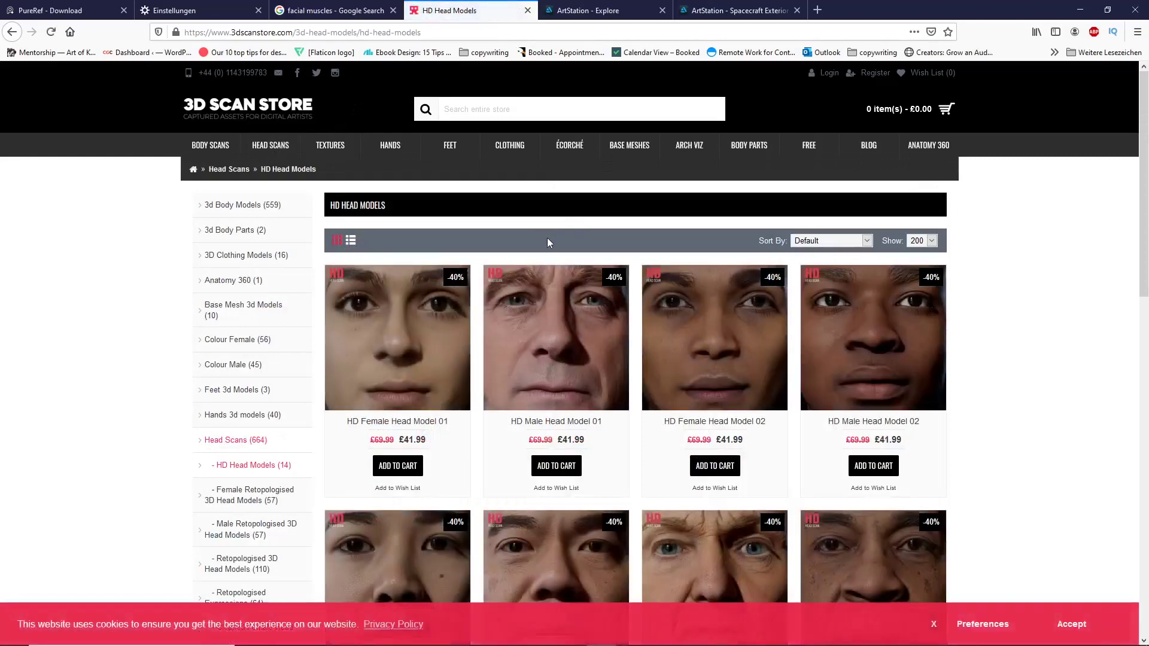
click(534, 304)
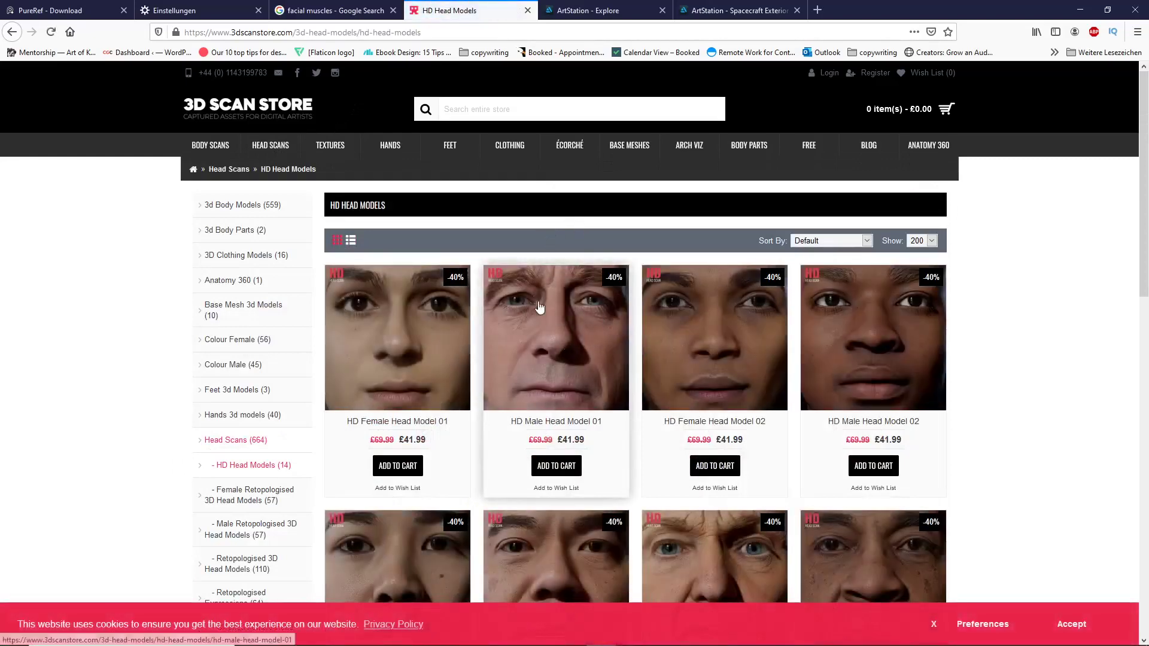
Look over the product description and the close-up Marmoset renders of the head's skin, lips, nose and eyes.
scroll(651, 281, down, 20)
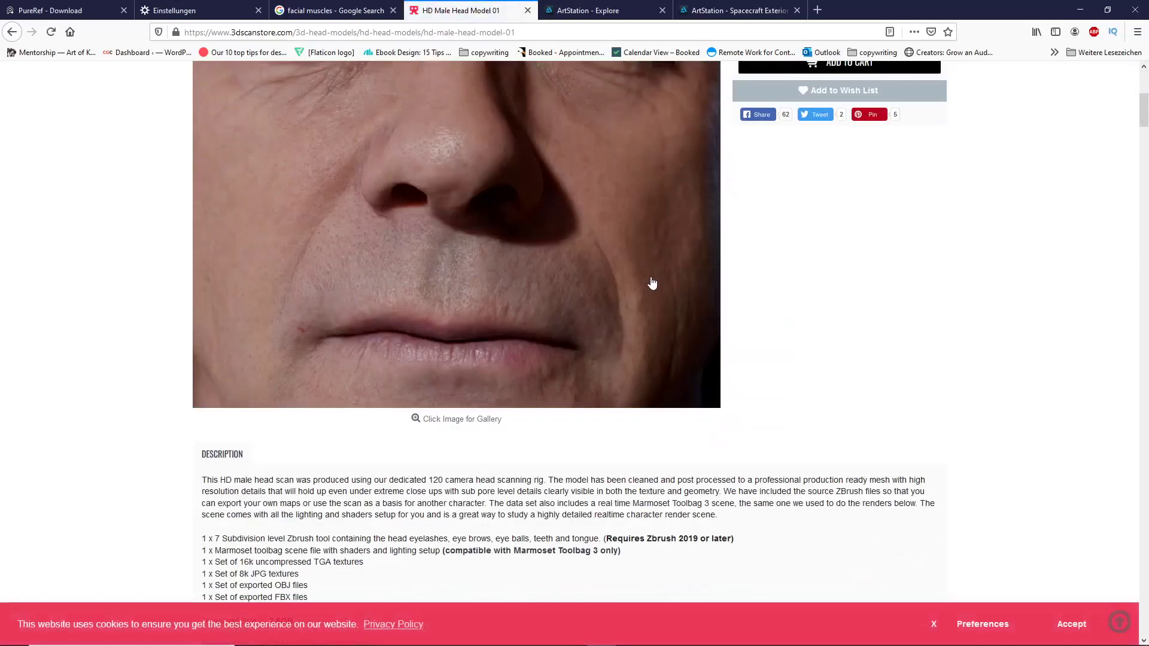
scroll(748, 252, up, 6)
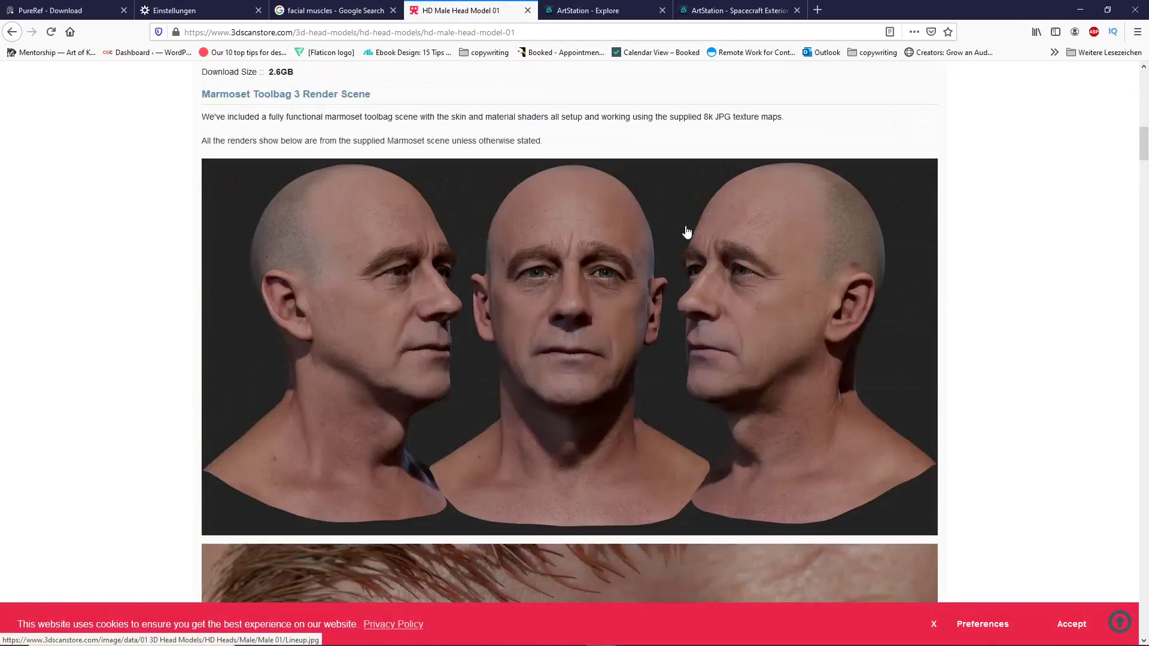
scroll(687, 232, down, 20)
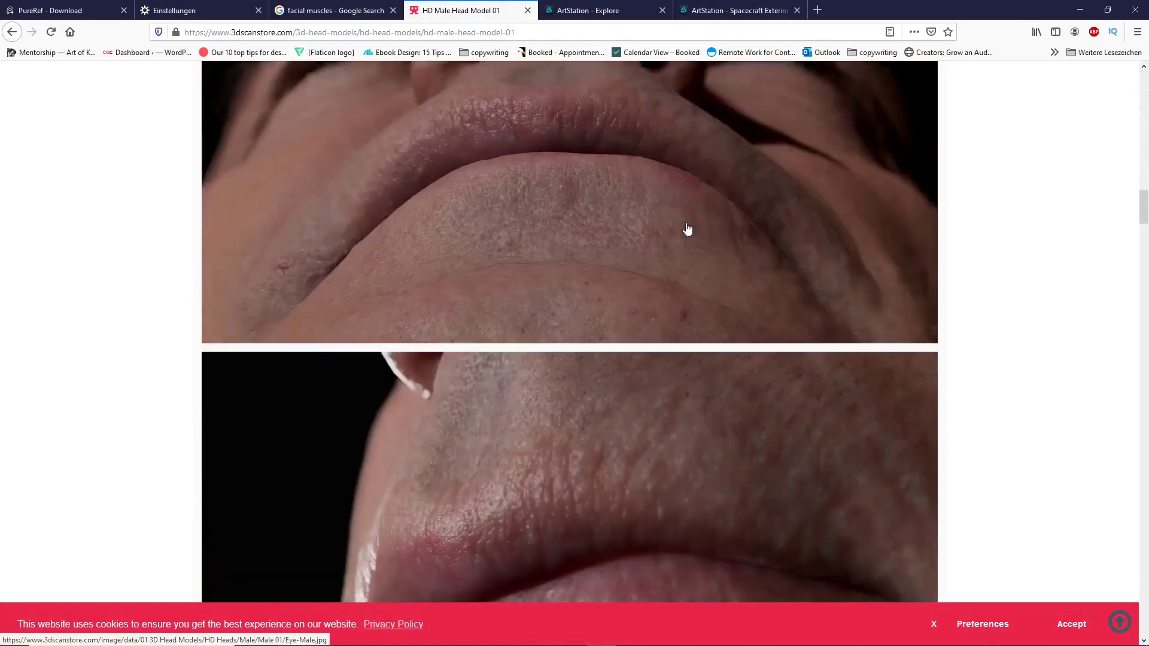
scroll(688, 229, down, 10)
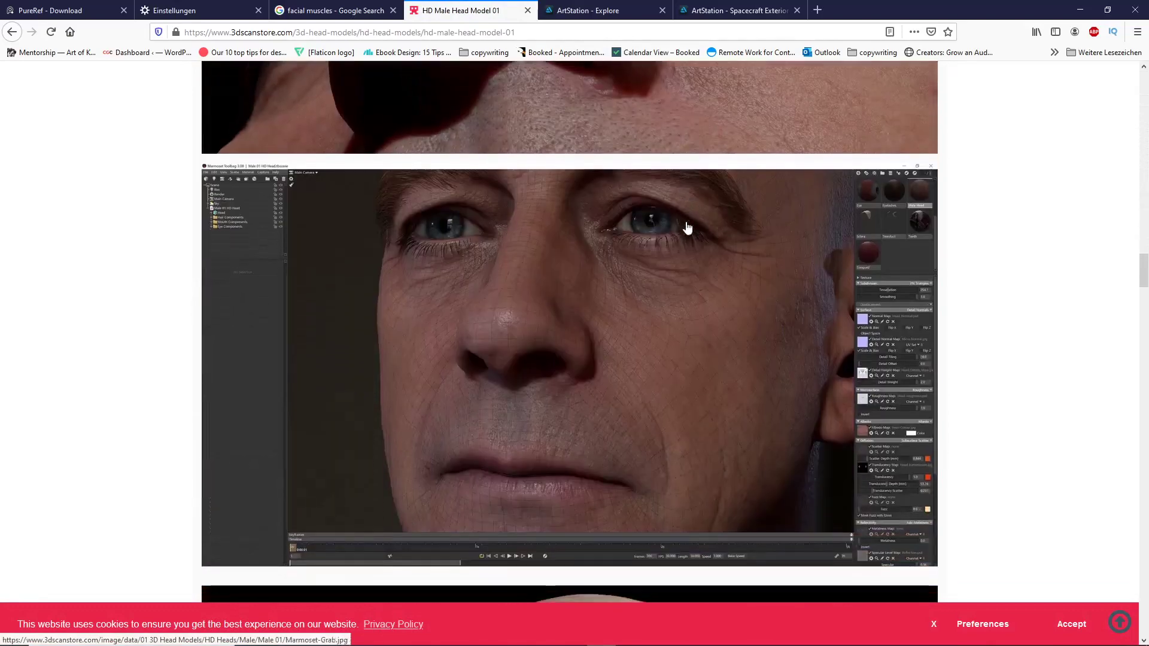
scroll(749, 175, up, 1)
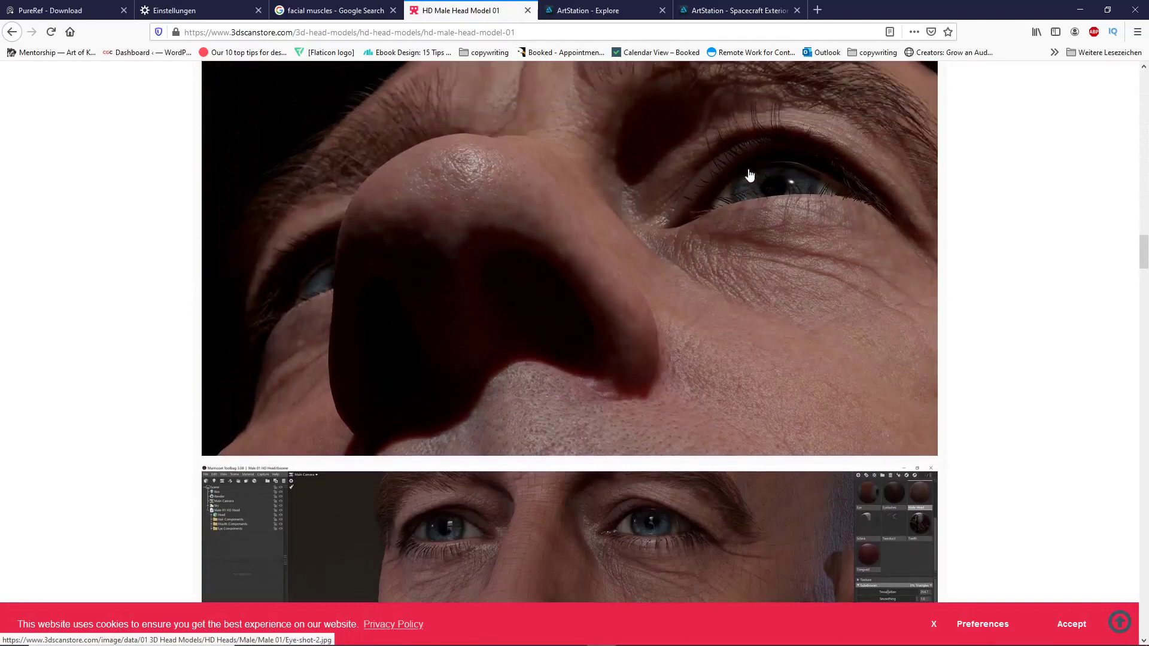
Examine the ZBrush close-ups of the eyes, nose and mouth, the texture and wireframe breakdown, and the retopologised head.
scroll(807, 128, down, 20)
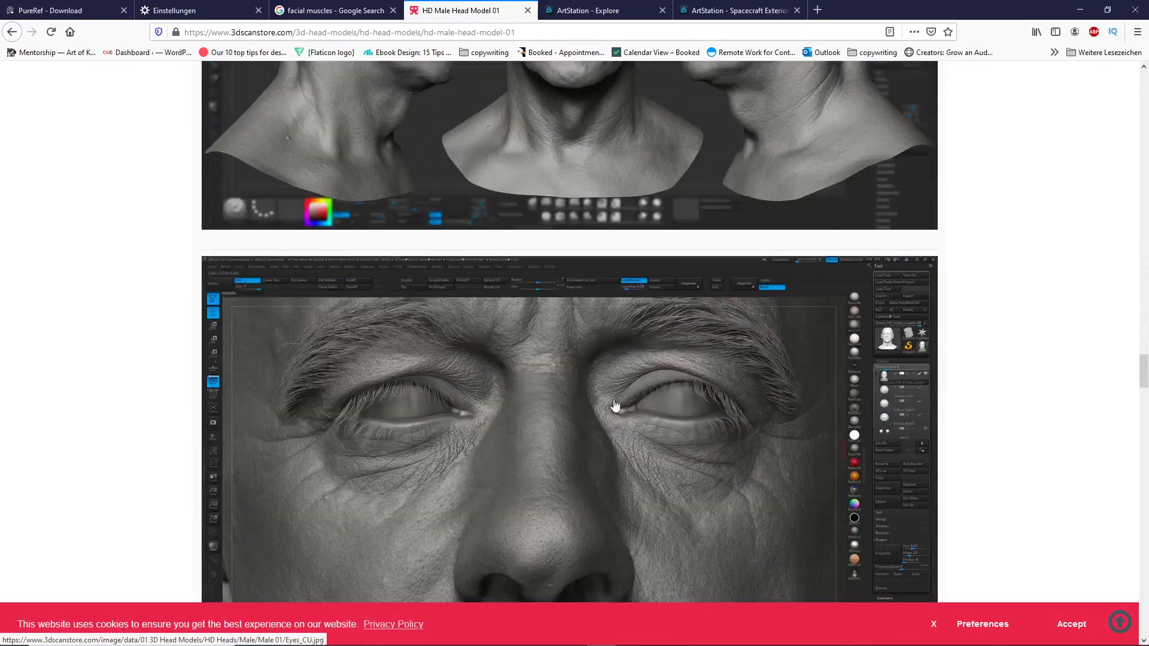
scroll(501, 431, up, 4)
scroll(615, 250, down, 13)
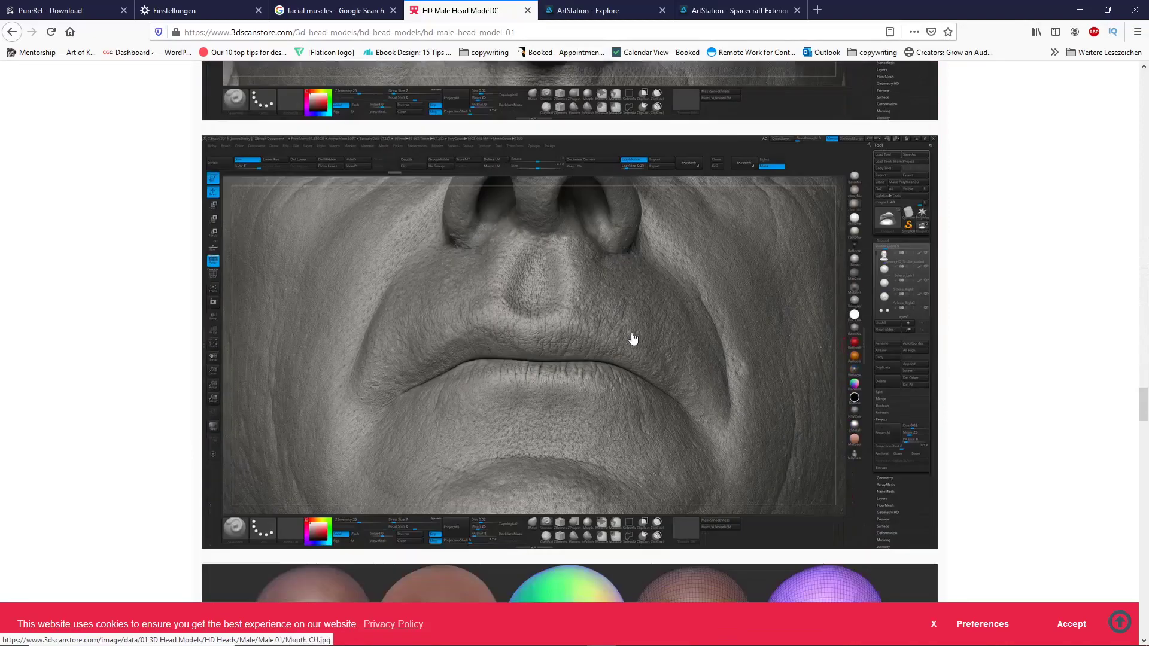
scroll(544, 296, down, 3)
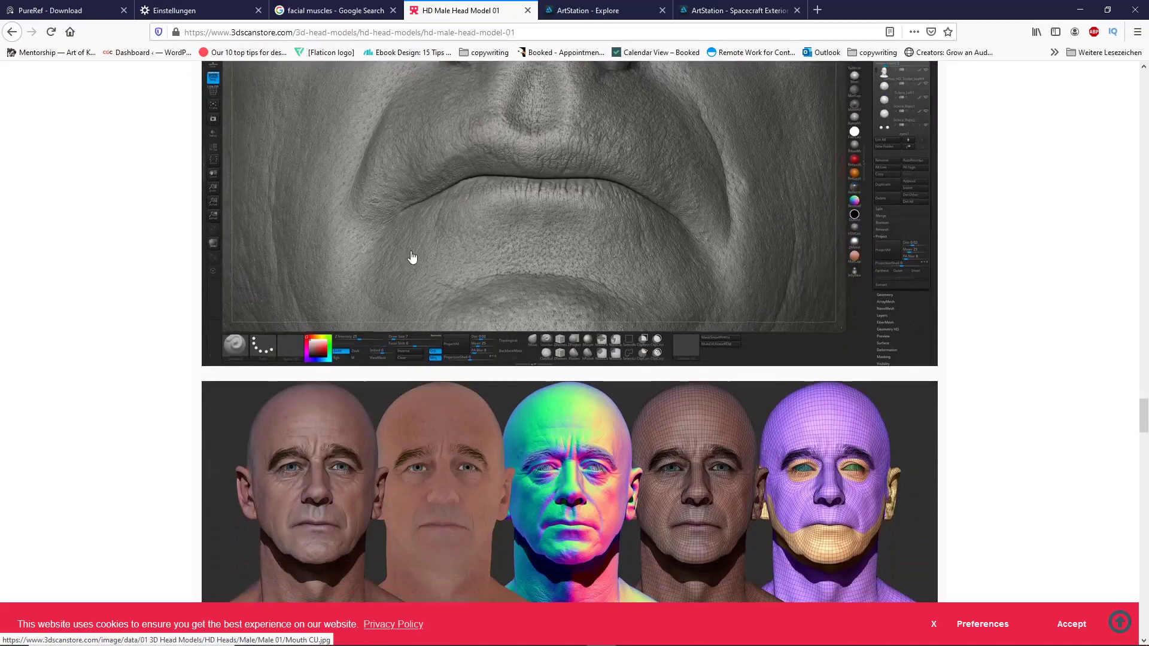
scroll(410, 257, up, 5)
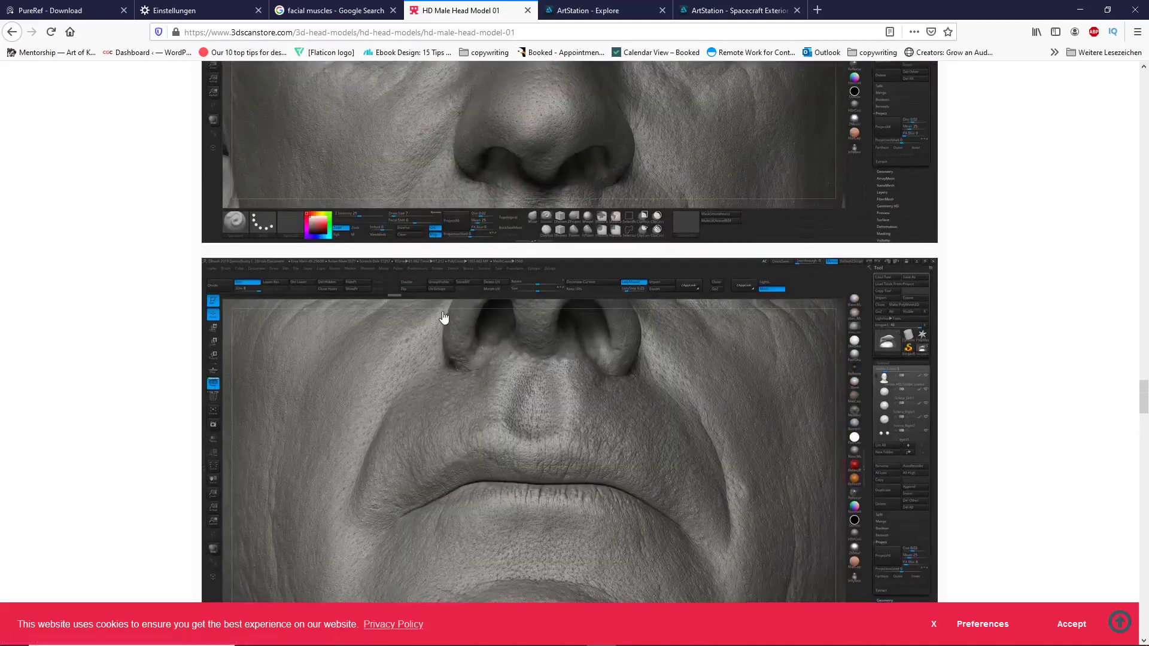
scroll(443, 315, up, 5)
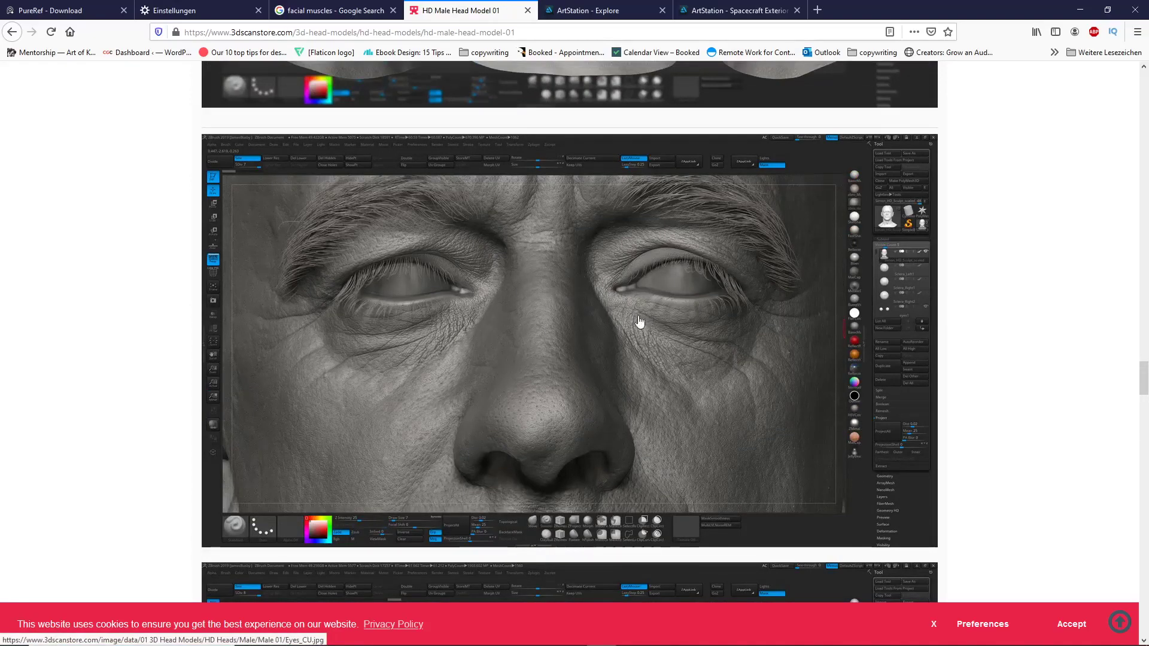
scroll(457, 341, down, 5)
scroll(448, 298, down, 7)
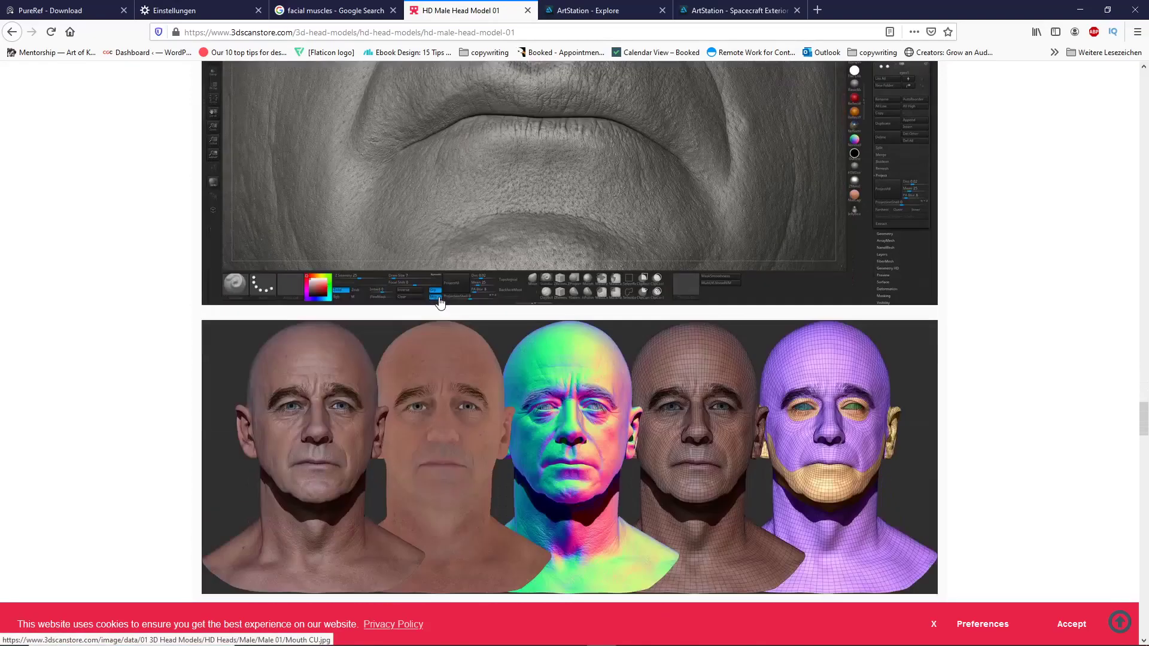
scroll(440, 308, up, 7)
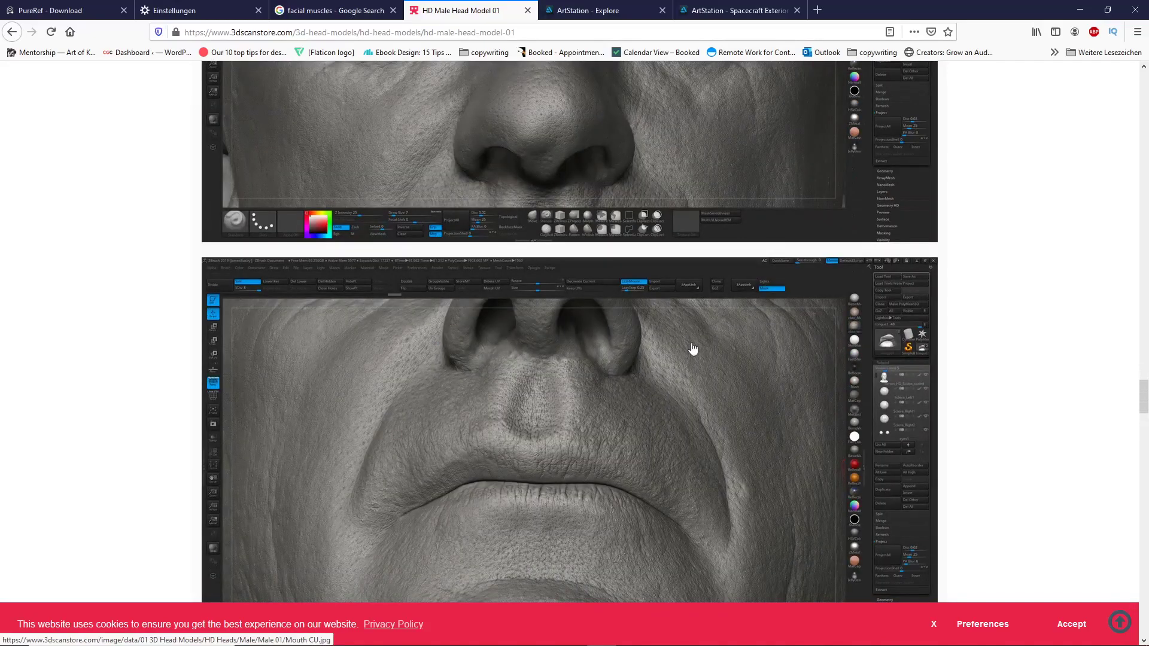
scroll(700, 355, down, 9)
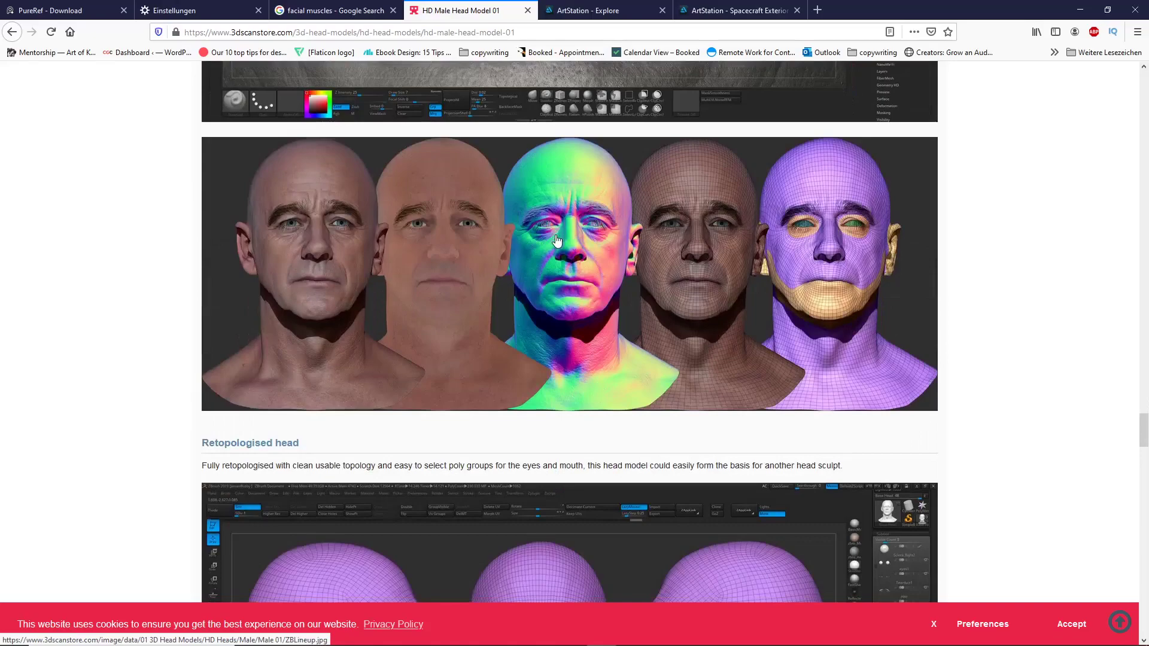
scroll(557, 241, down, 11)
scroll(557, 241, up, 10)
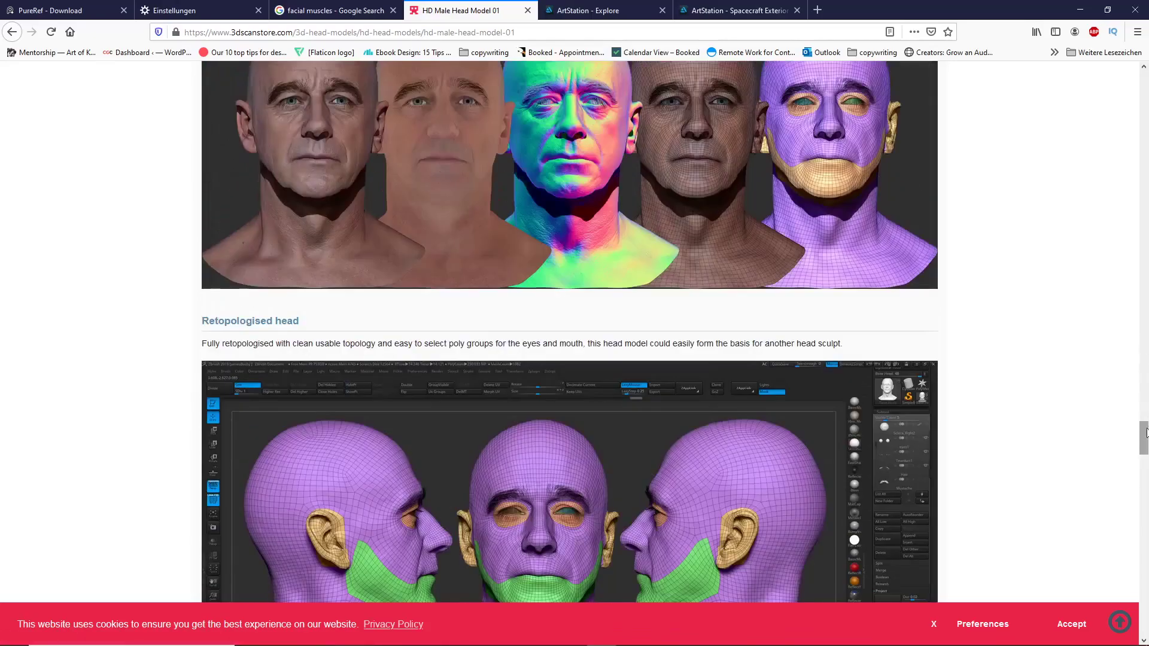
Open the main Head Scans category page of the store.
drag(1145, 446, 1145, 84)
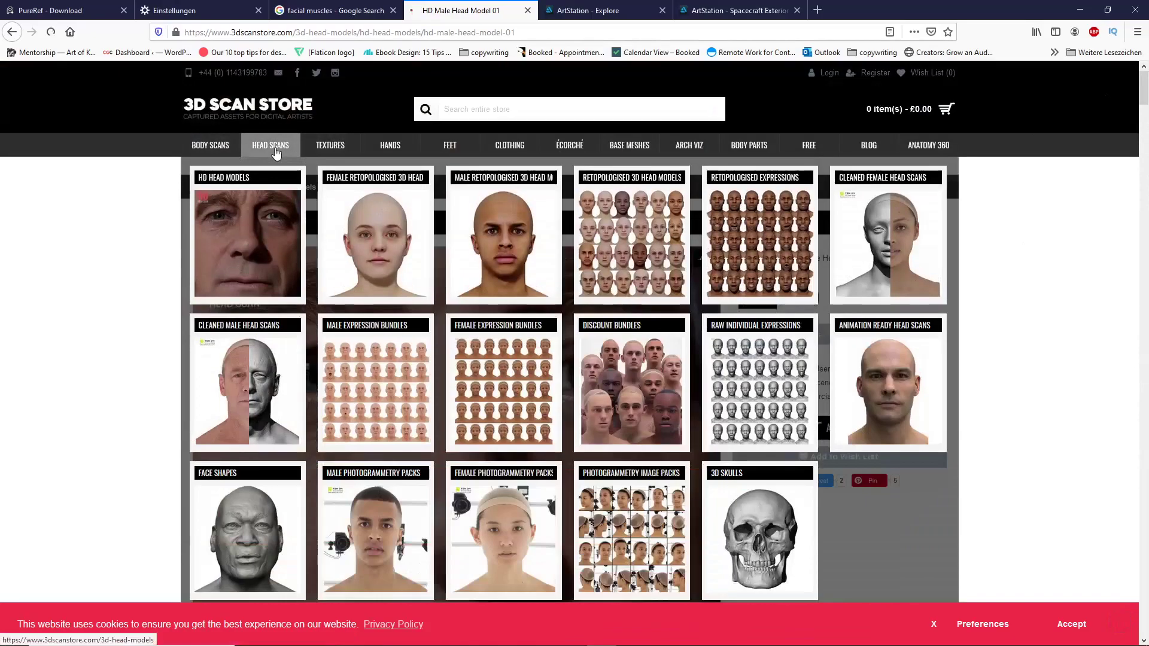
click(276, 153)
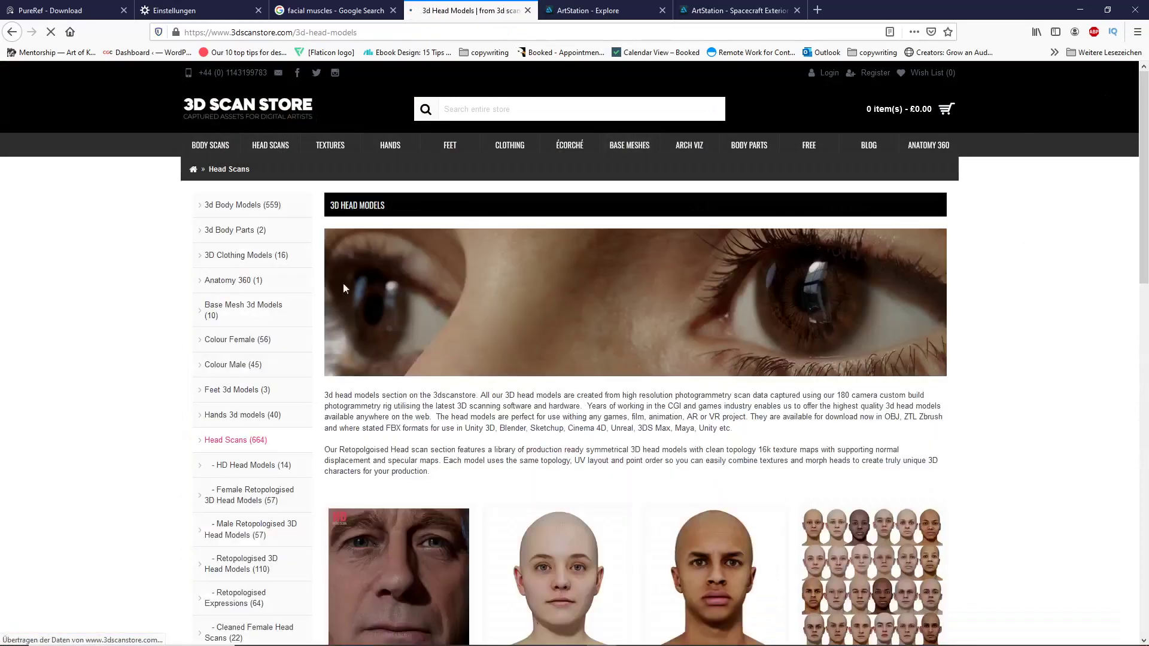
Browse the head scan categories, open Cleaned Male Head Scans and go to the Male 06 Head Scan Cleaned product page.
scroll(693, 307, down, 5)
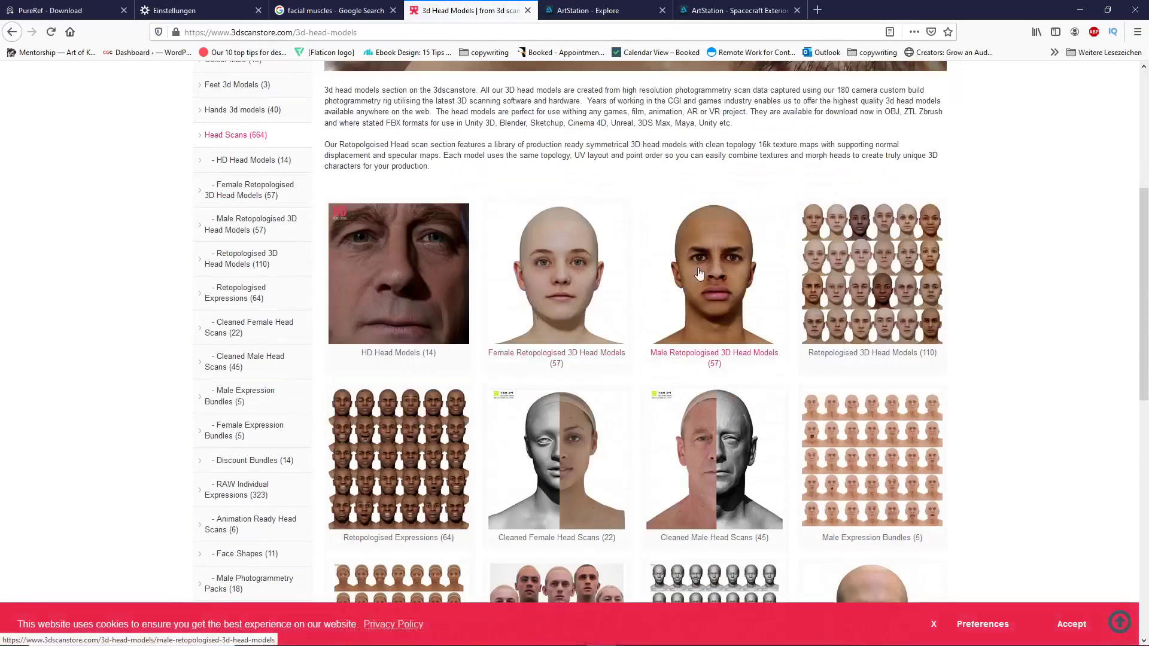
scroll(694, 276, down, 6)
scroll(540, 303, up, 3)
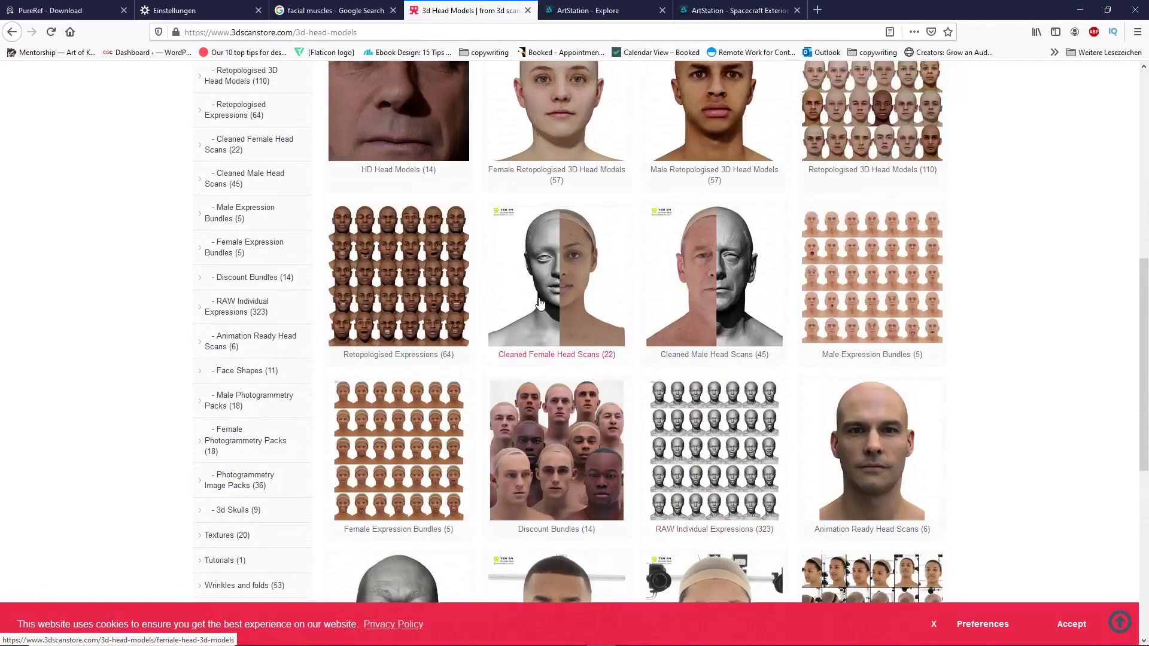
click(730, 274)
scroll(606, 254, down, 5)
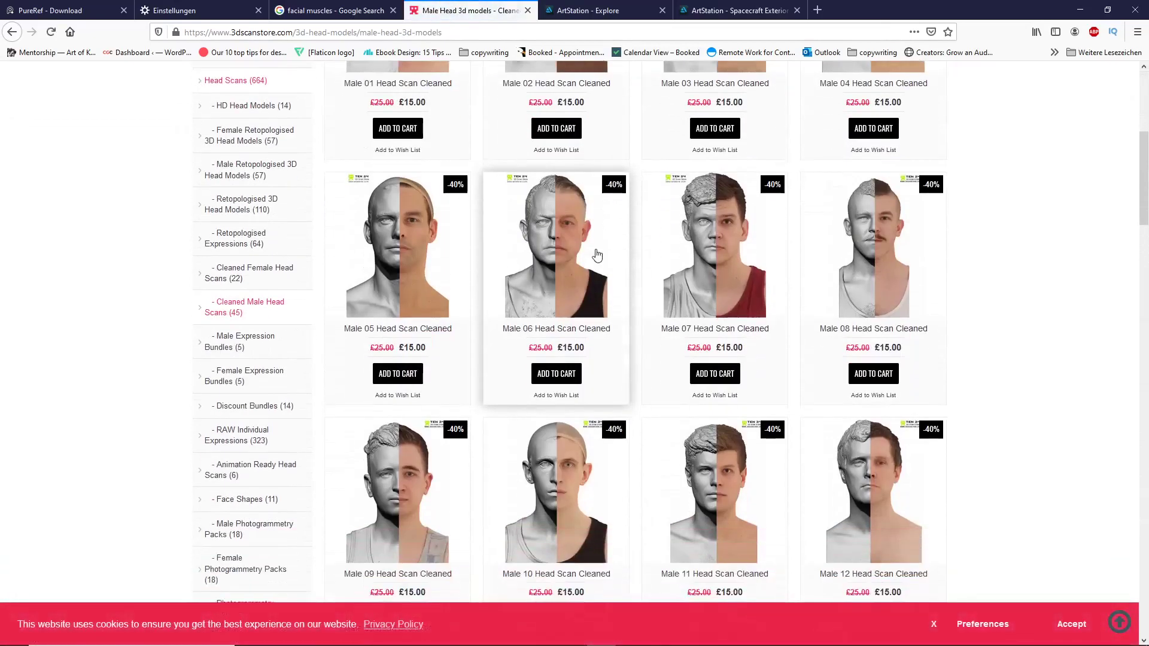
click(603, 234)
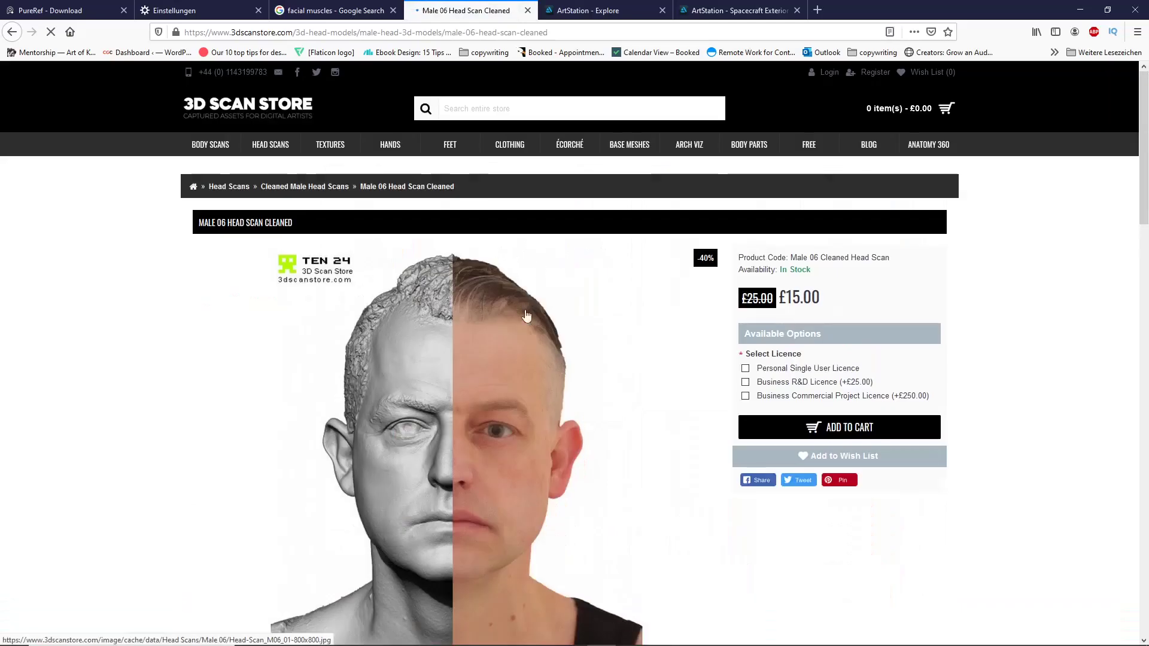
View the textured three-quarter image and the untextured grey front image of the Male 06 head in the product gallery.
scroll(526, 315, down, 7)
click(262, 380)
scroll(495, 288, up, 7)
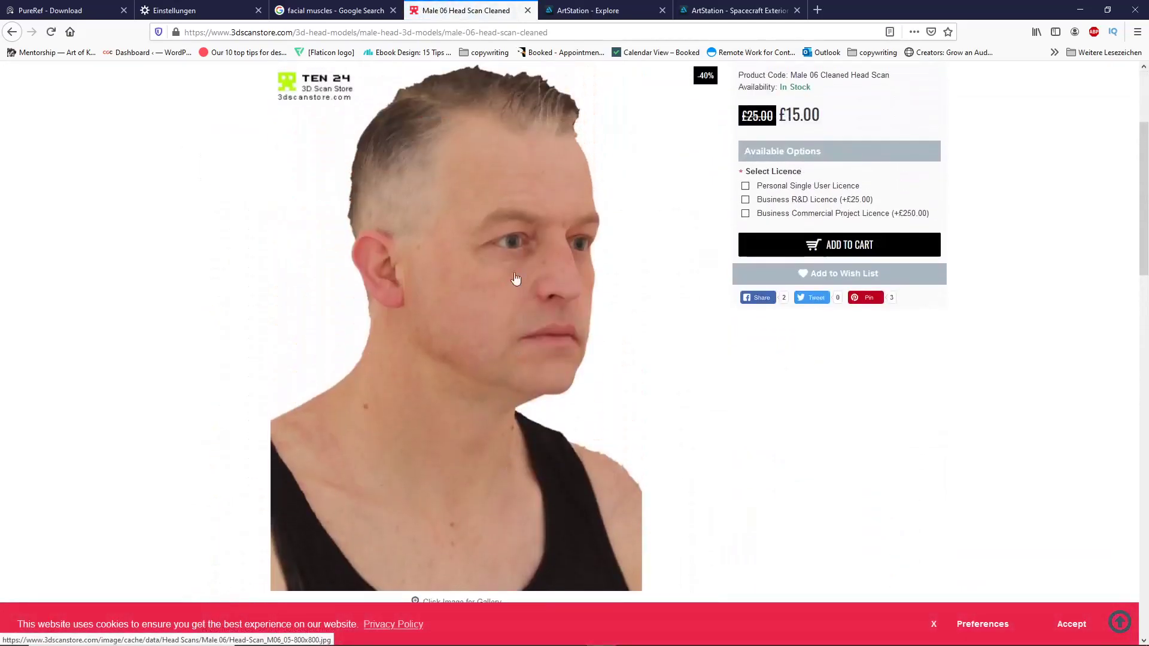
scroll(446, 290, down, 1)
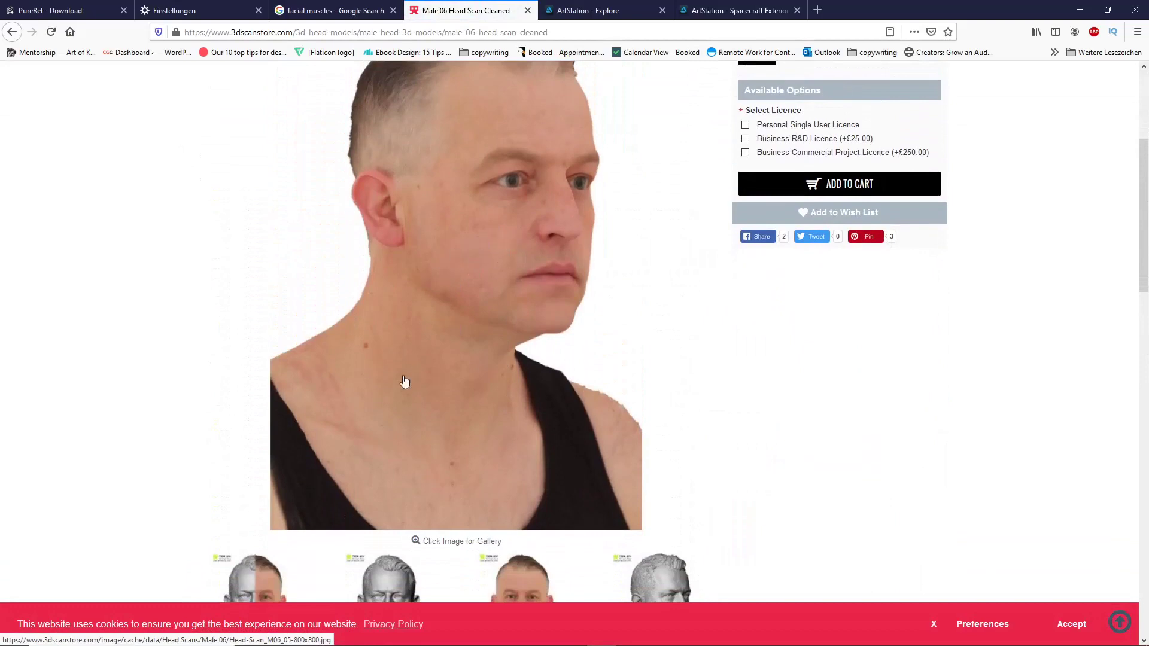
scroll(415, 372, down, 5)
click(398, 353)
scroll(395, 389, up, 6)
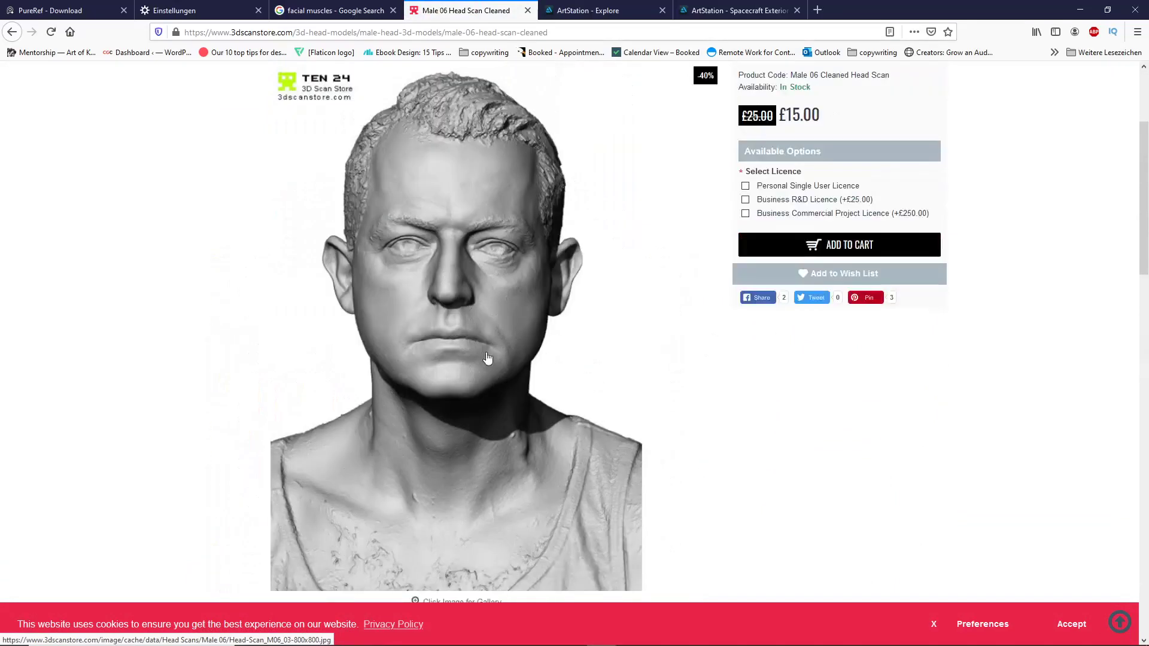
View the untextured front render of the Male 06 head on its own in a separate tab, and close that tab.
scroll(538, 254, down, 6)
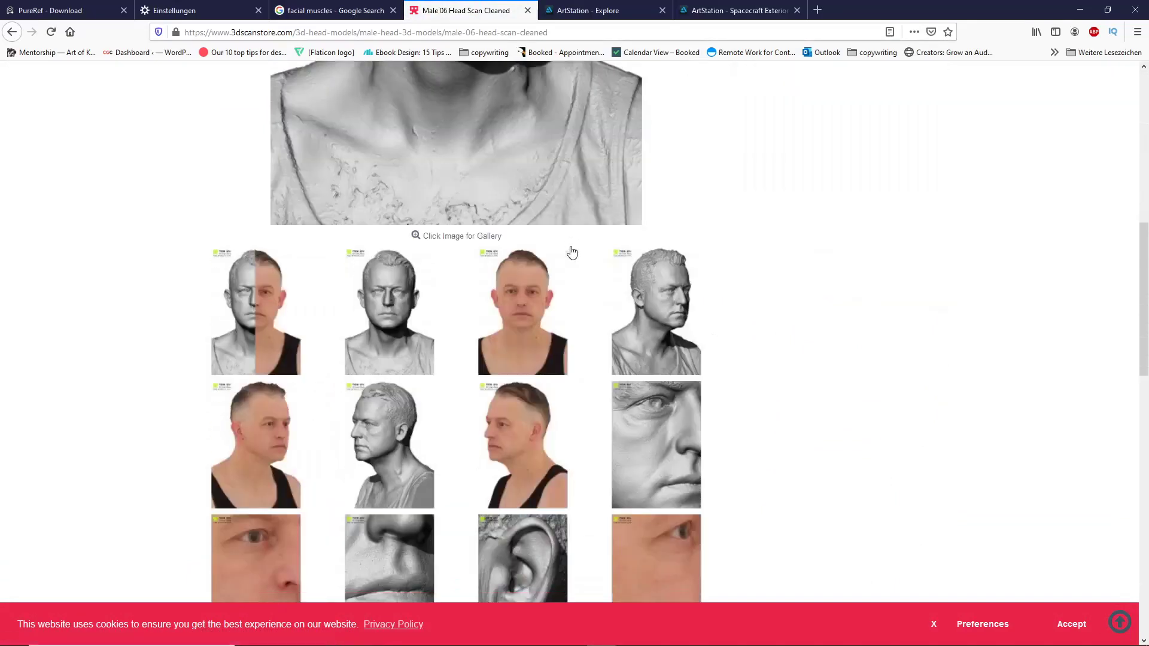
scroll(617, 346, up, 3)
scroll(617, 345, up, 1)
right_click(453, 269)
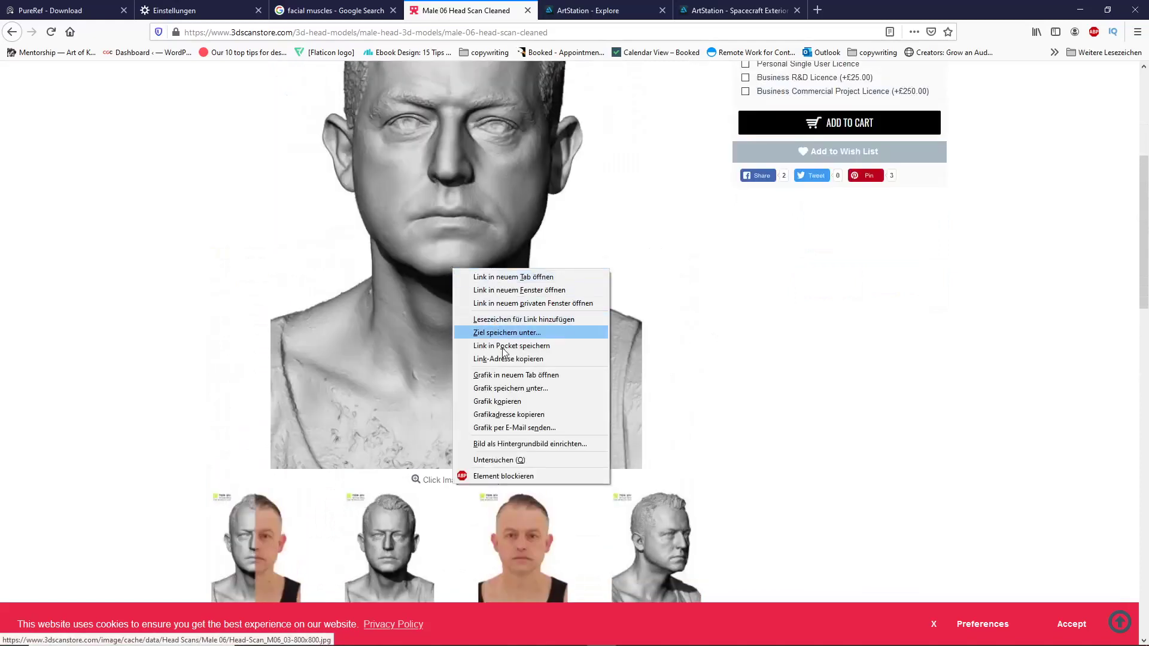
click(513, 375)
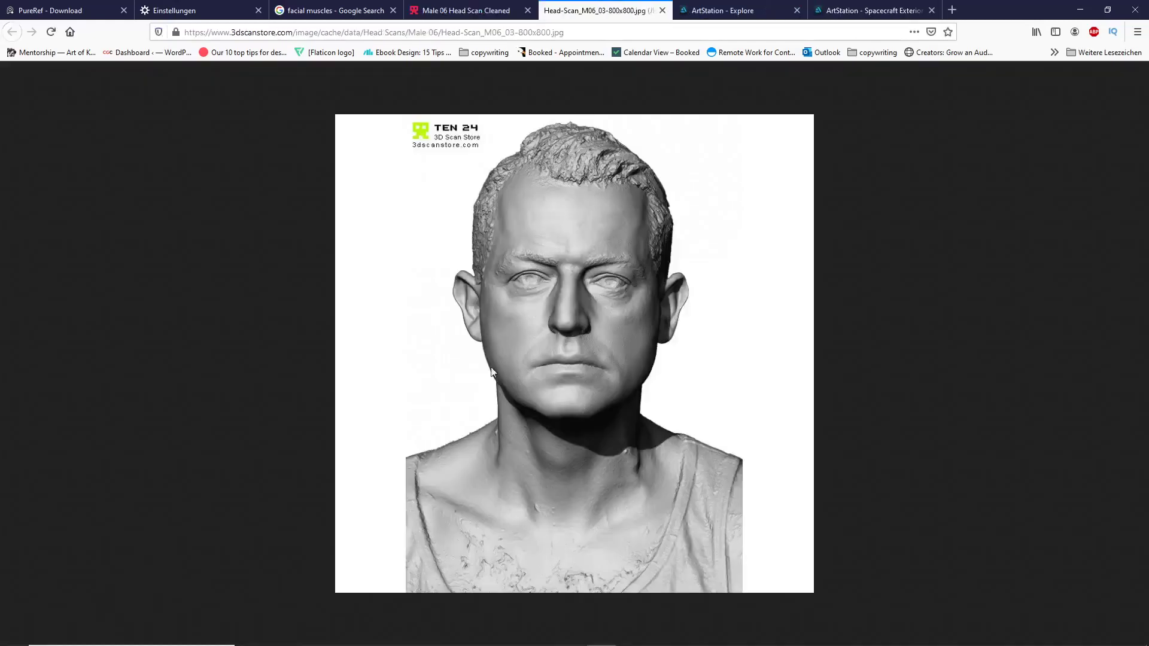
click(662, 11)
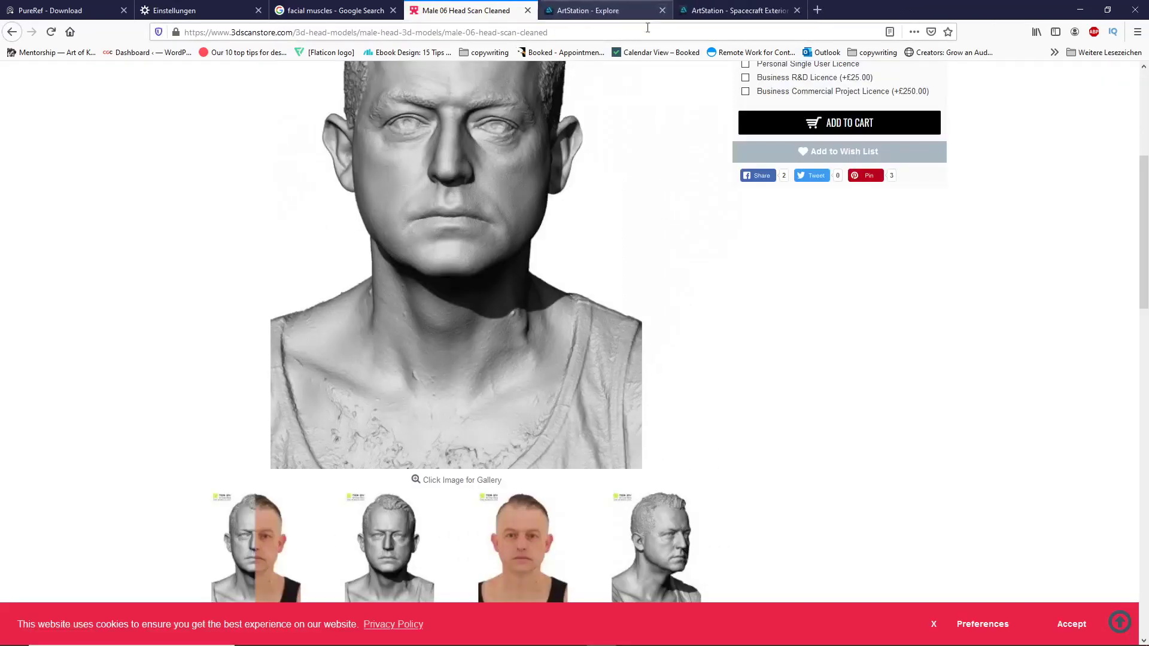
View the untextured close-up of the nose and upper lip from the Male 06 gallery.
scroll(479, 347, down, 7)
click(397, 398)
scroll(377, 279, down, 5)
scroll(538, 236, up, 5)
scroll(477, 261, down, 4)
scroll(449, 226, up, 4)
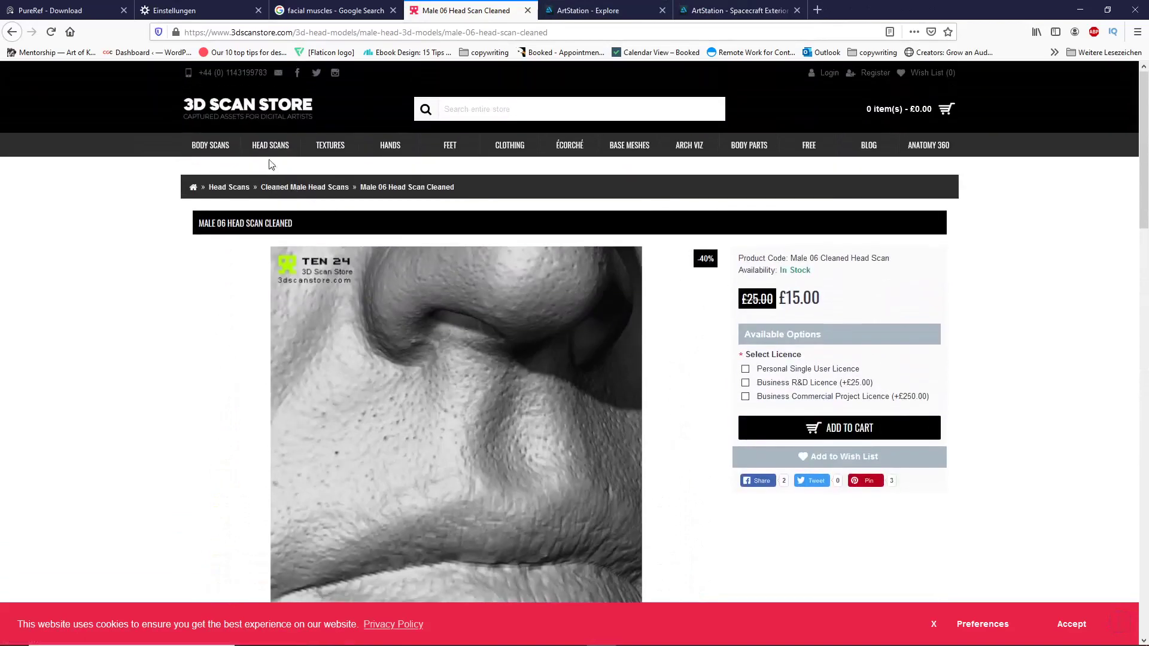
Return to the Head Scans category and look over the store's Écorché 3D models and the head model categories.
click(270, 145)
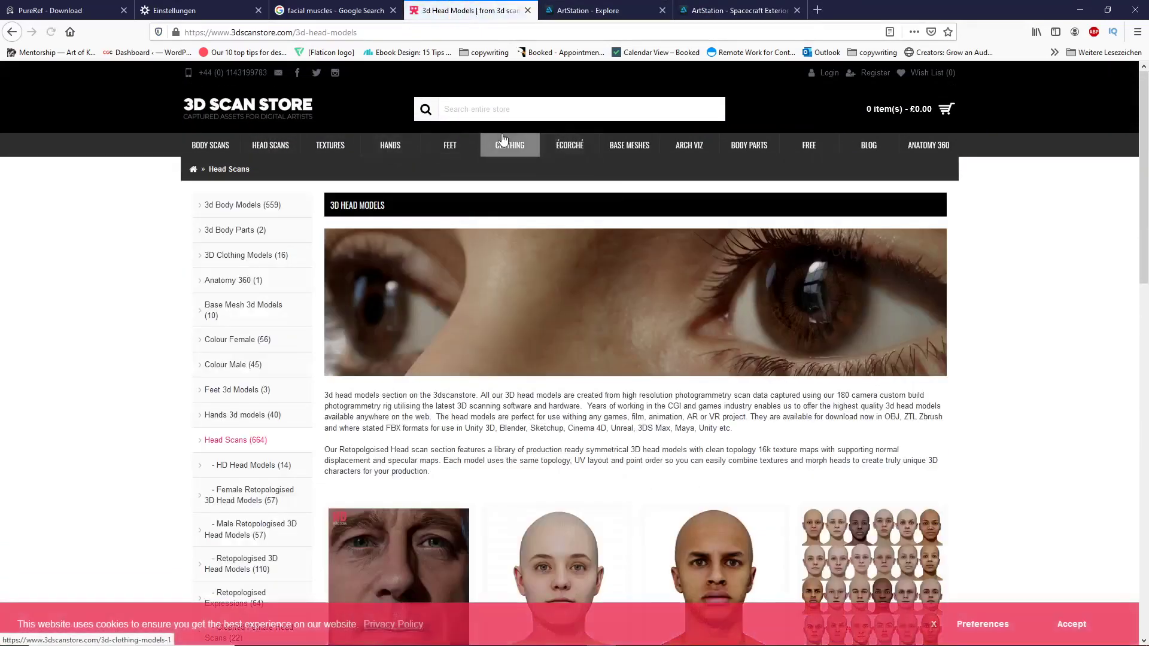
mouse_move(505, 149)
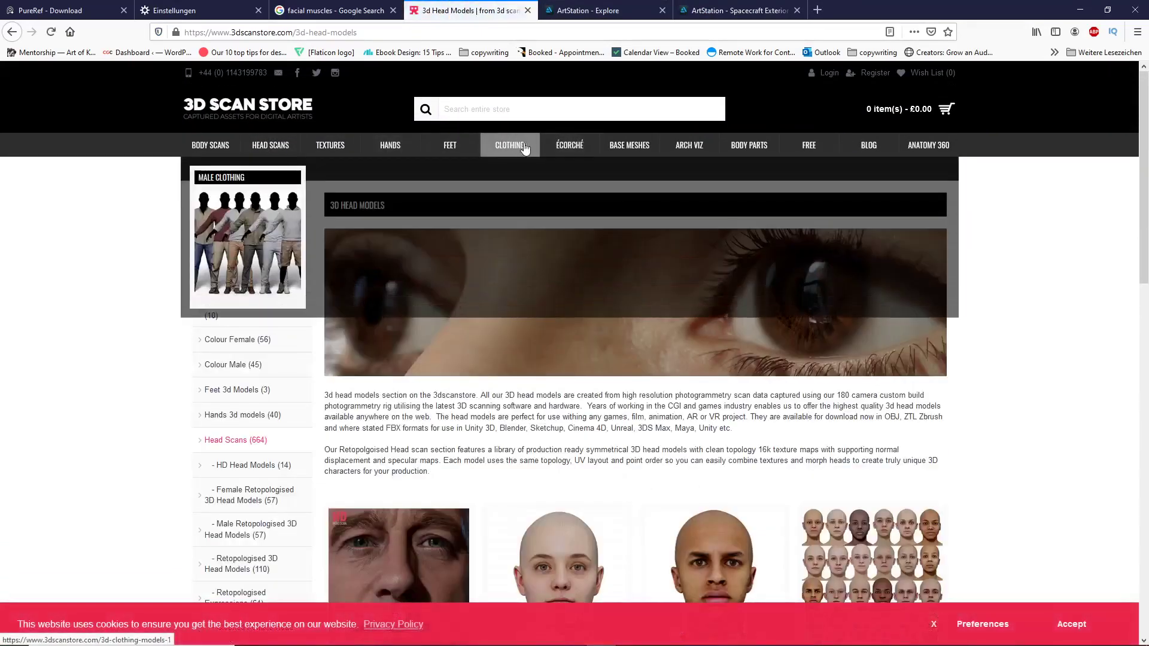
mouse_move(572, 154)
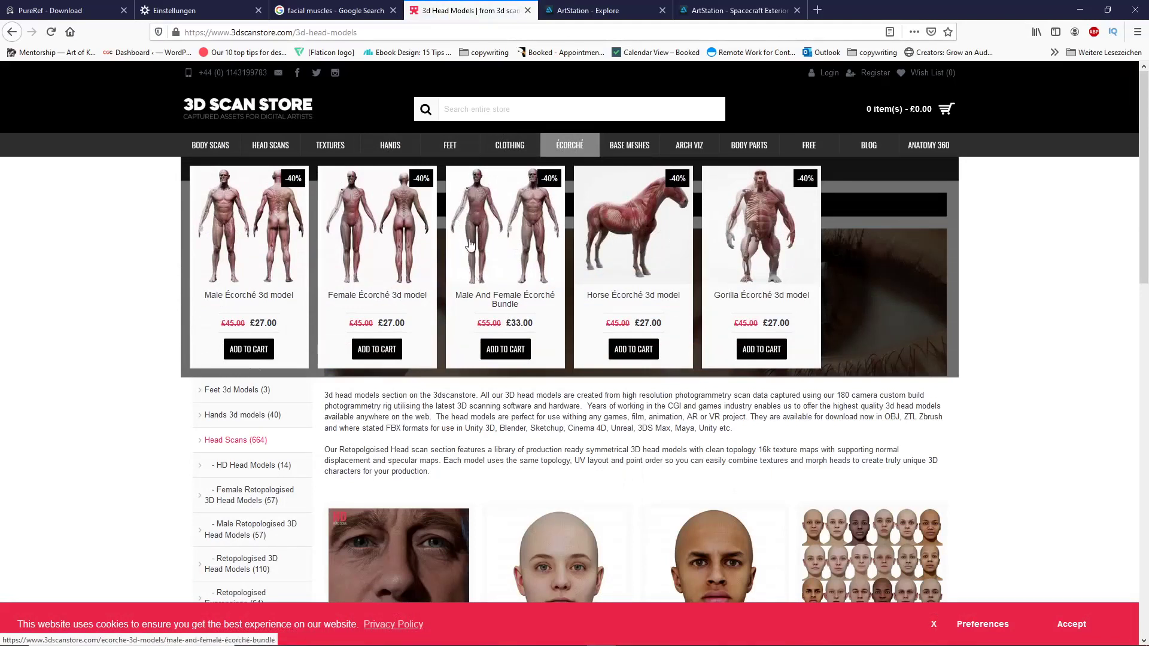
scroll(484, 344, down, 4)
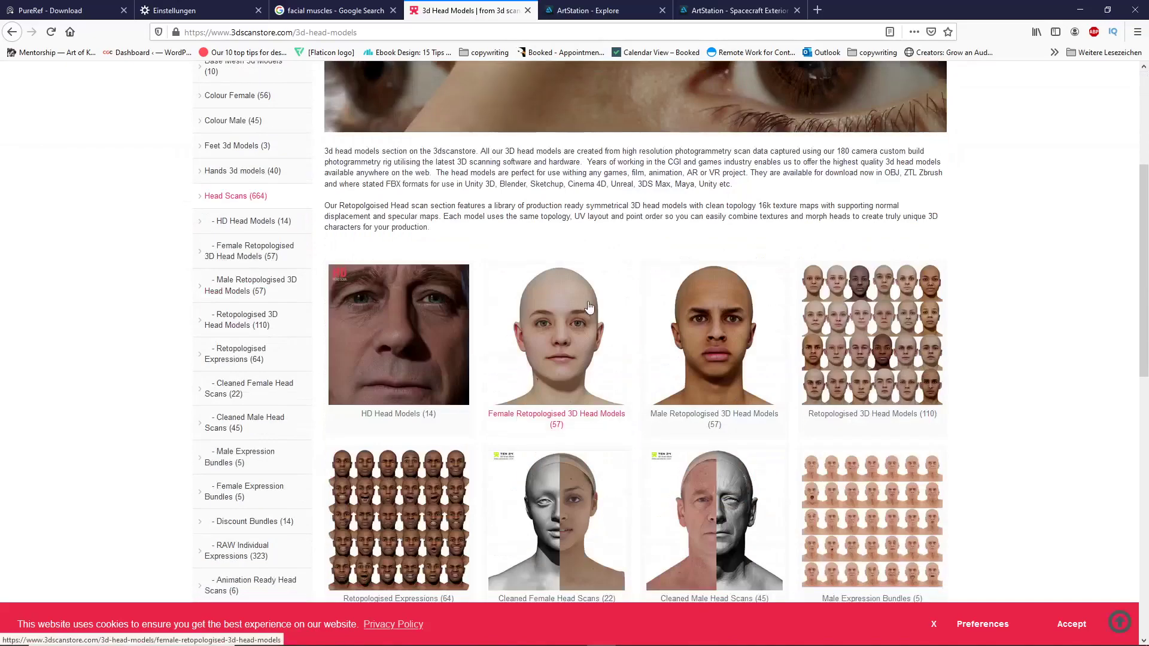
scroll(543, 307, down, 3)
scroll(534, 315, up, 7)
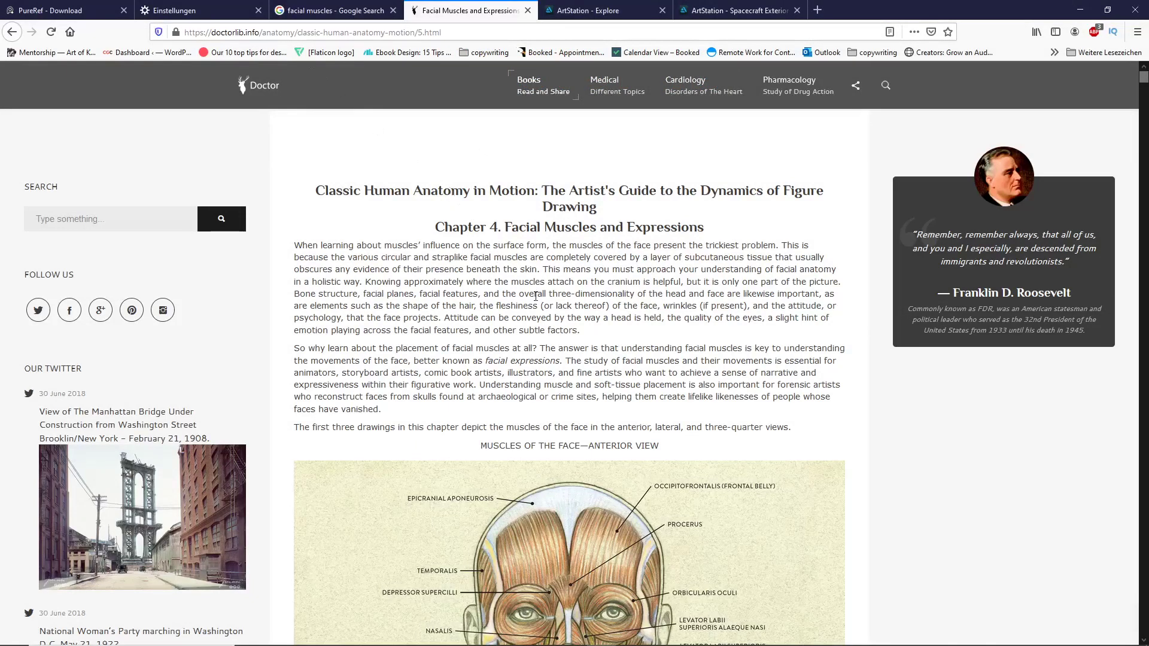
Examine the anterior, lateral and three-quarter face muscle drawings in the Facial Muscles and Expressions chapter on doctorlib.info.
scroll(389, 289, down, 6)
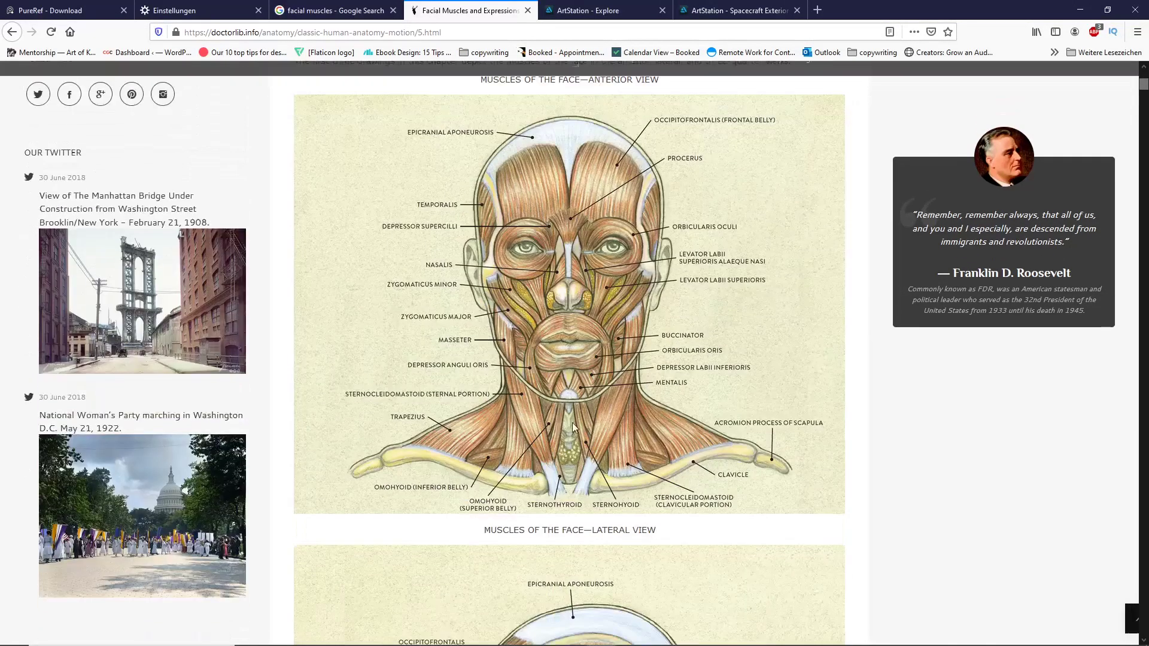
scroll(461, 245, up, 4)
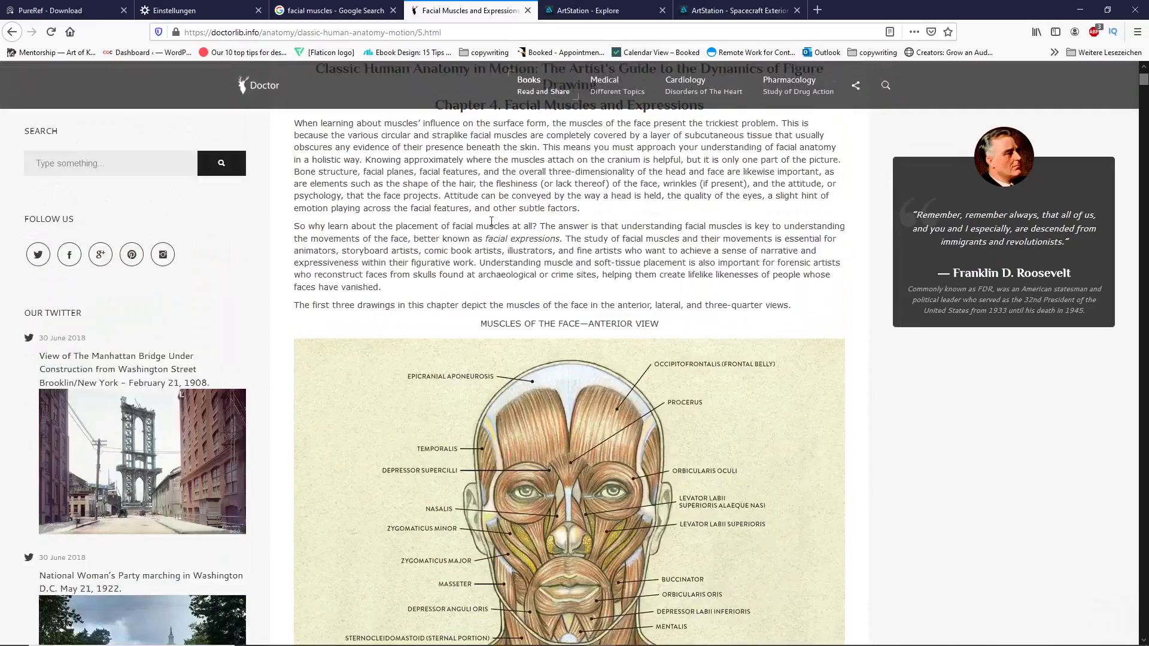
scroll(654, 230, down, 6)
scroll(657, 358, up, 1)
scroll(659, 337, down, 7)
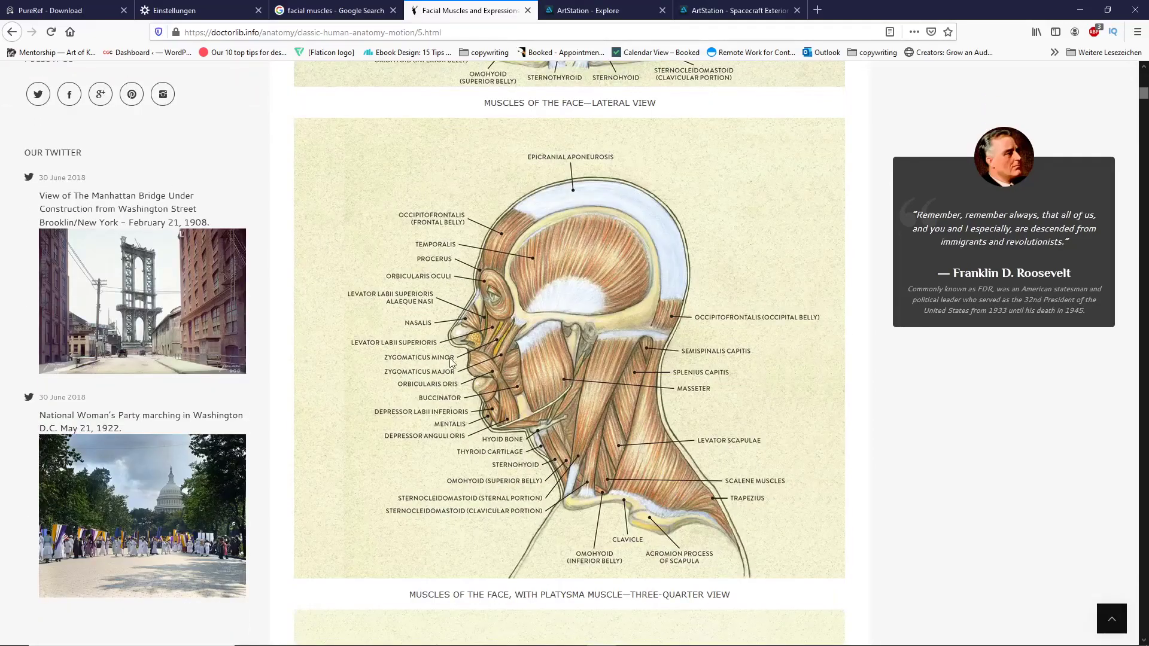
scroll(461, 367, down, 6)
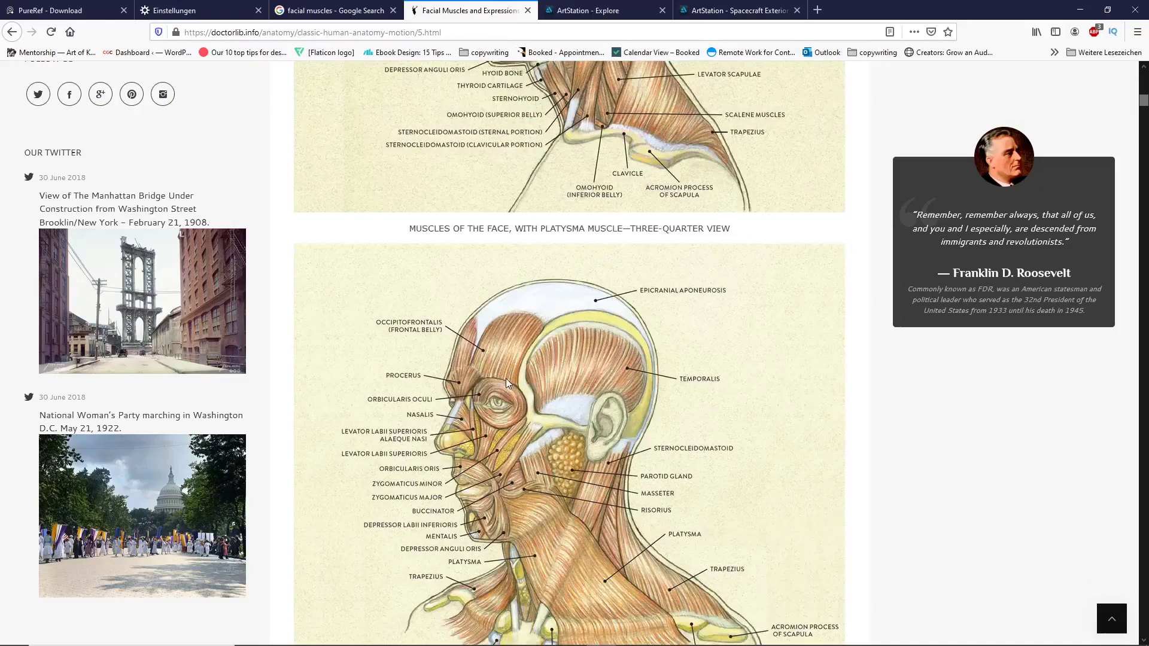
Examine the four forehead muscle group studies showing how the frontalis, procerus and corrugator supercilii move the eyebrows.
scroll(506, 382, down, 18)
scroll(518, 395, down, 6)
scroll(518, 400, down, 15)
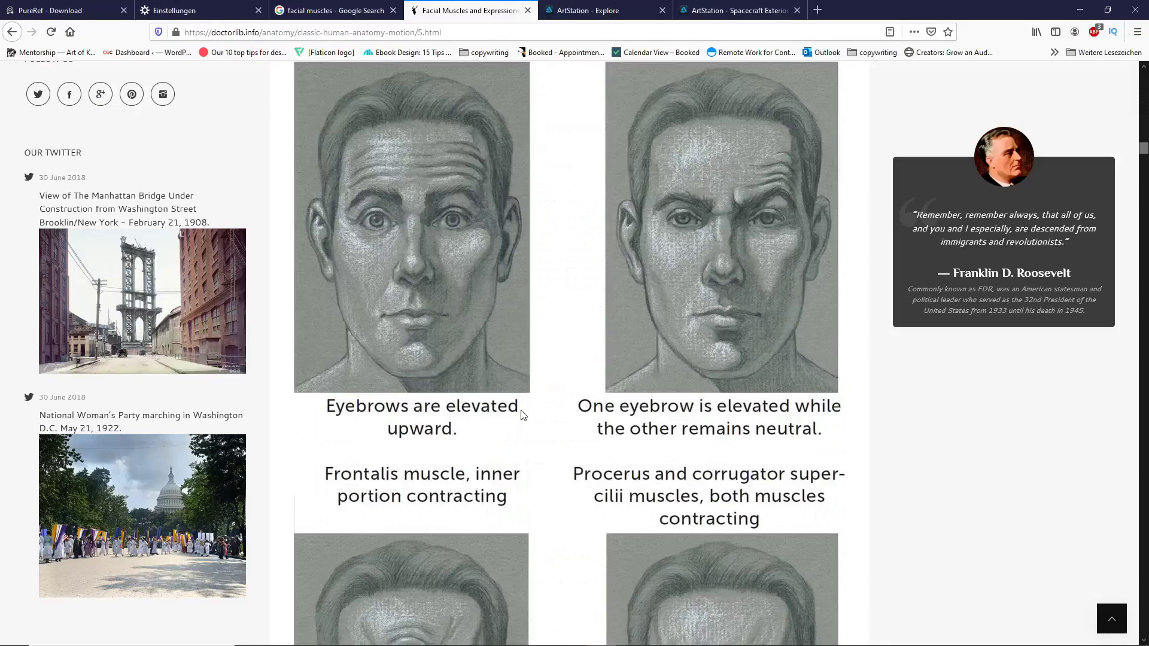
scroll(436, 410, up, 6)
scroll(421, 226, down, 4)
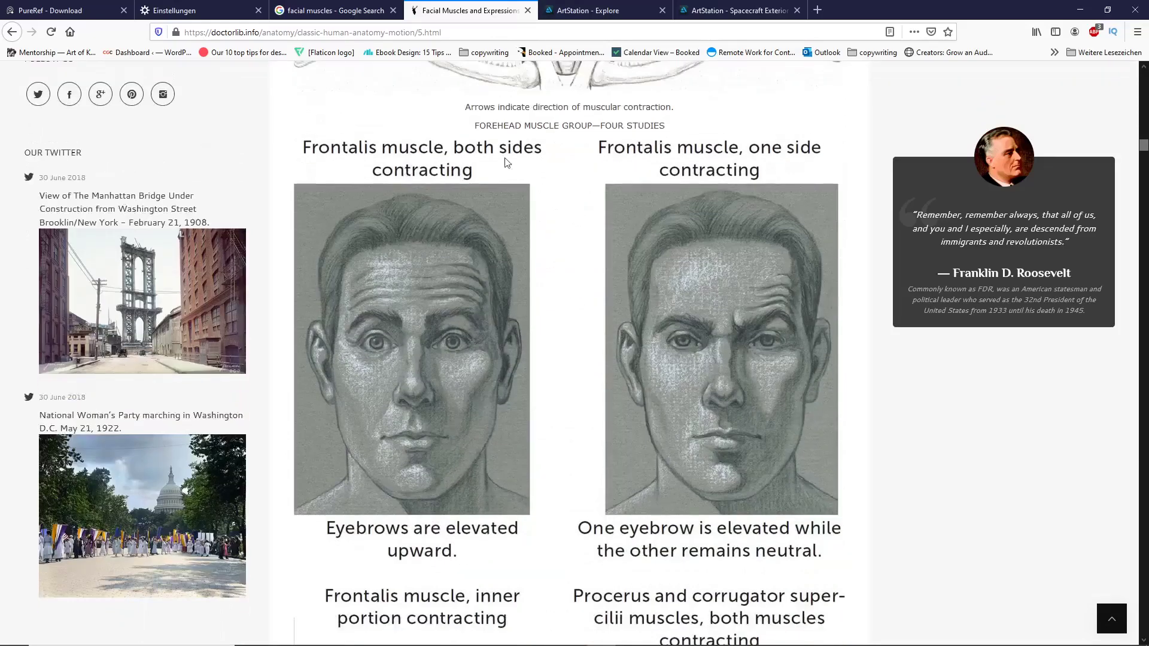
scroll(497, 333, down, 5)
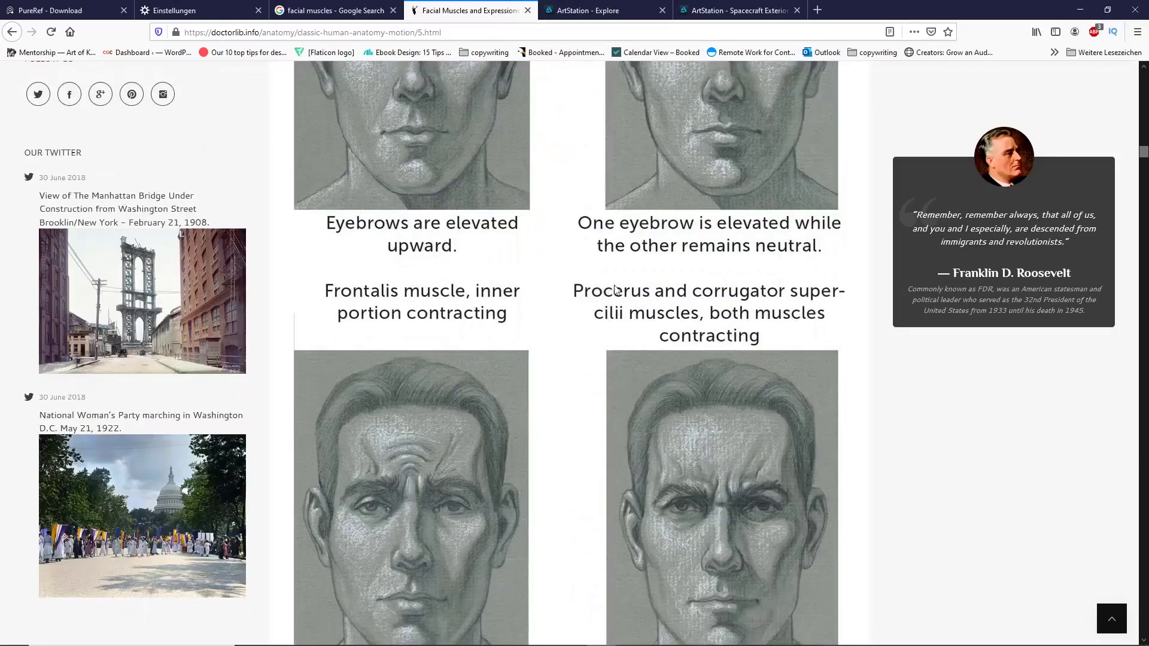
scroll(712, 326, down, 6)
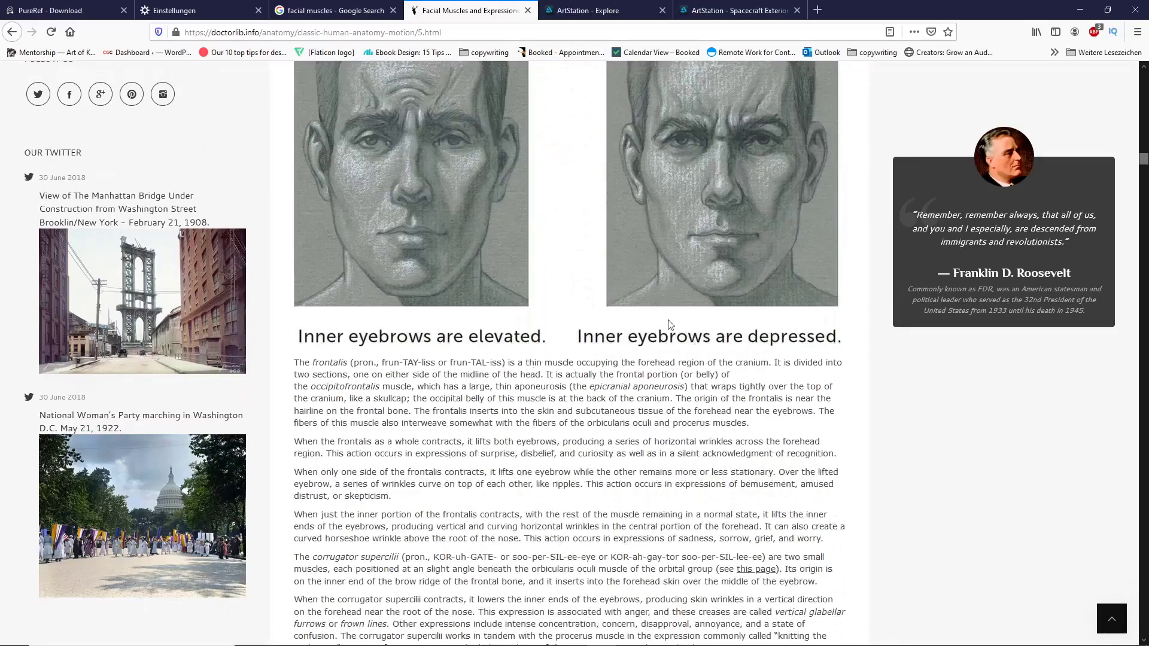
Examine the lateral diagram of the eye muscles and the drawings on constriction and dilation of the pupil.
scroll(621, 360, down, 20)
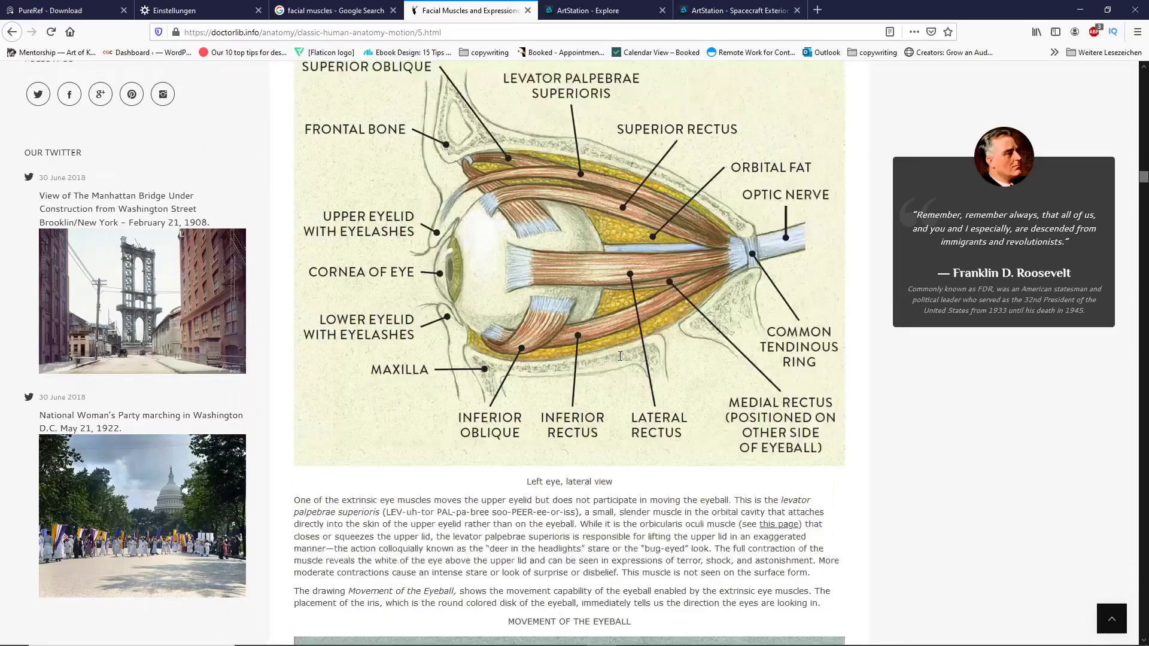
scroll(617, 353, down, 4)
scroll(616, 353, up, 4)
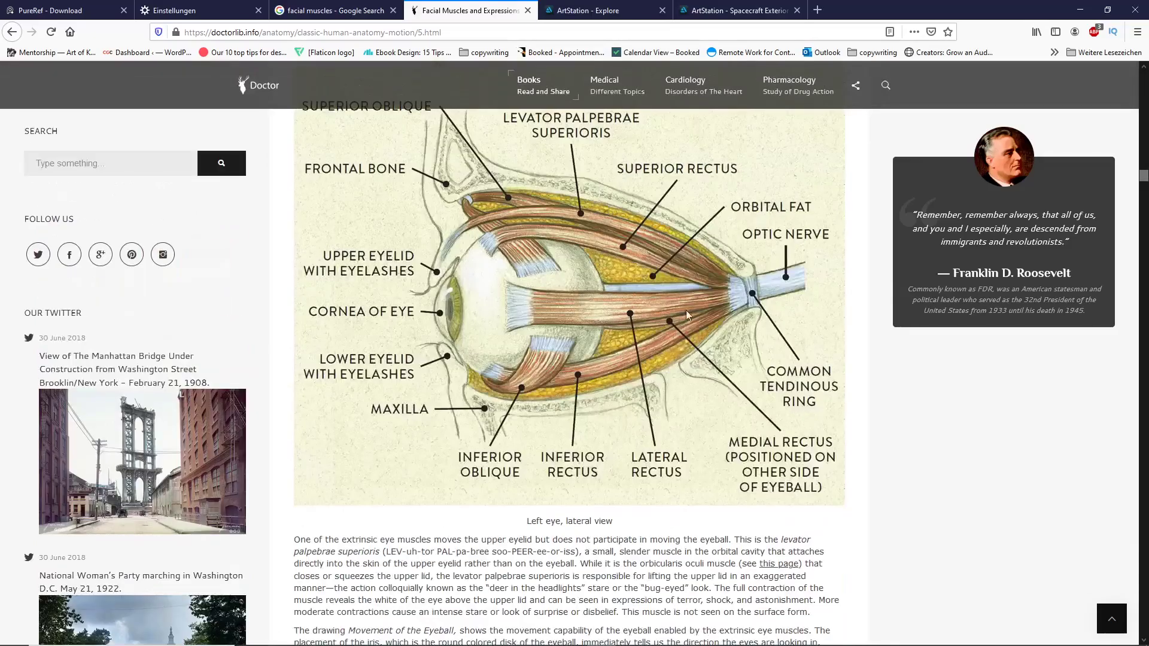
scroll(666, 338, down, 7)
scroll(665, 339, down, 10)
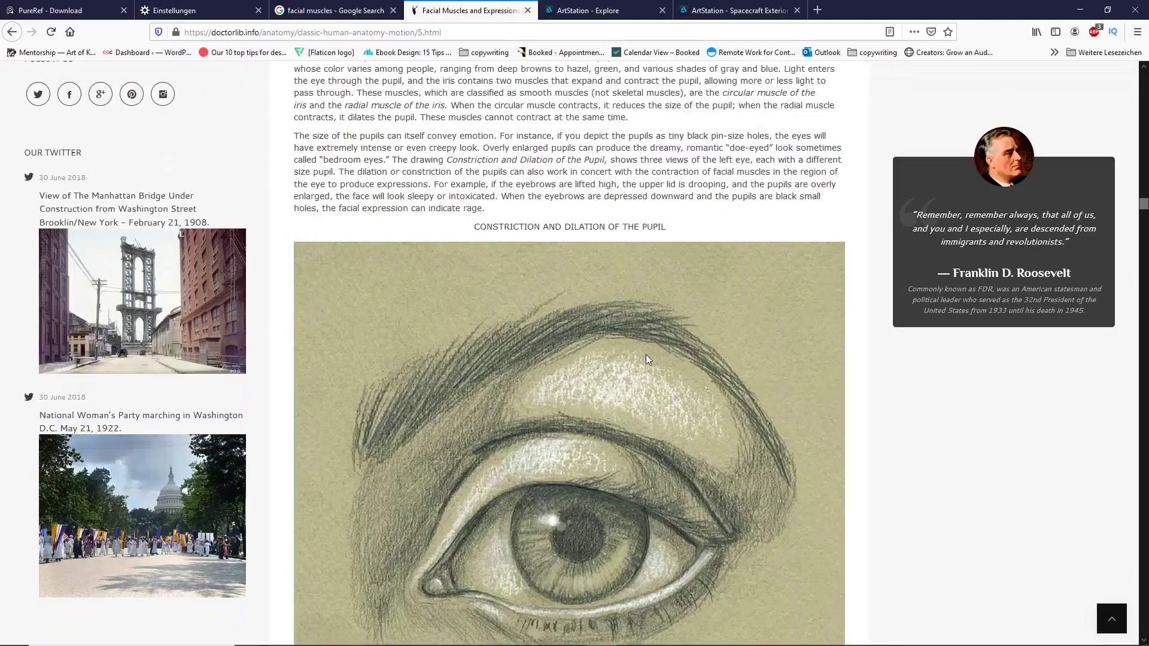
scroll(573, 228, down, 8)
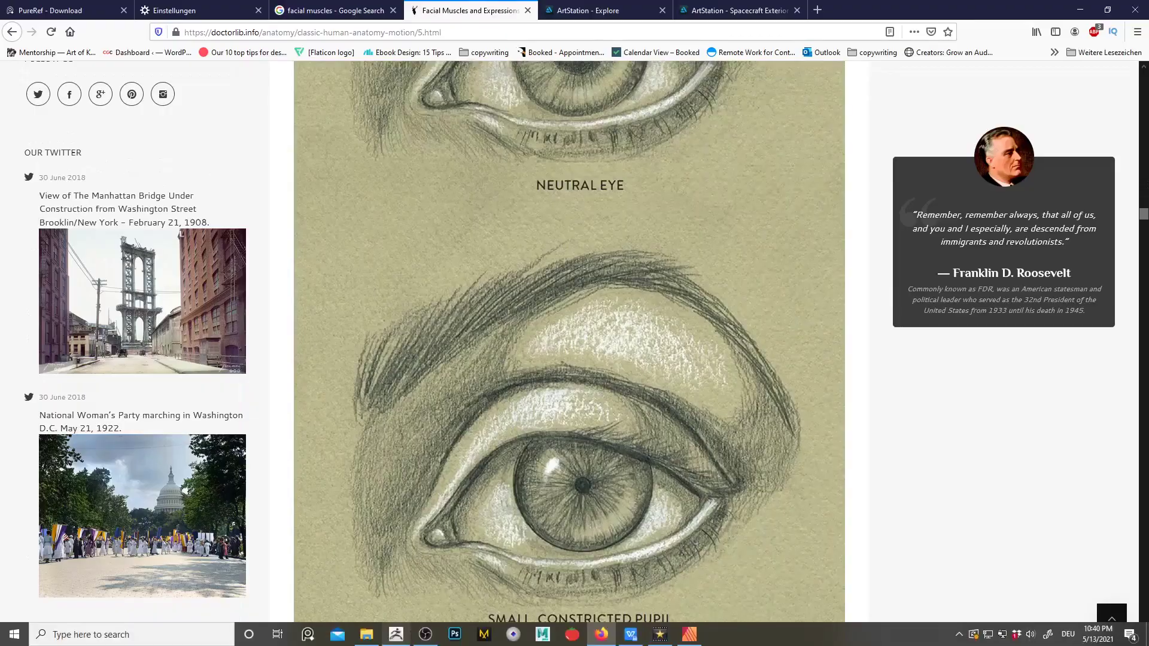
mouse_move(396, 634)
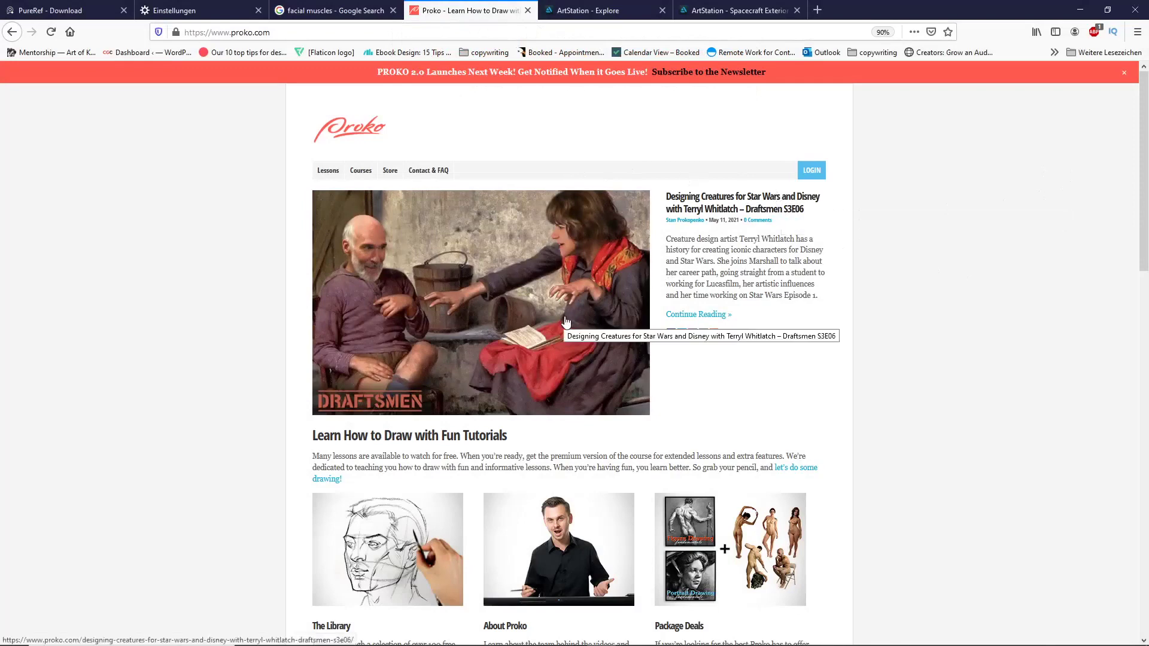
Open The Library of free drawing lessons from the Proko home page.
scroll(566, 322, down, 3)
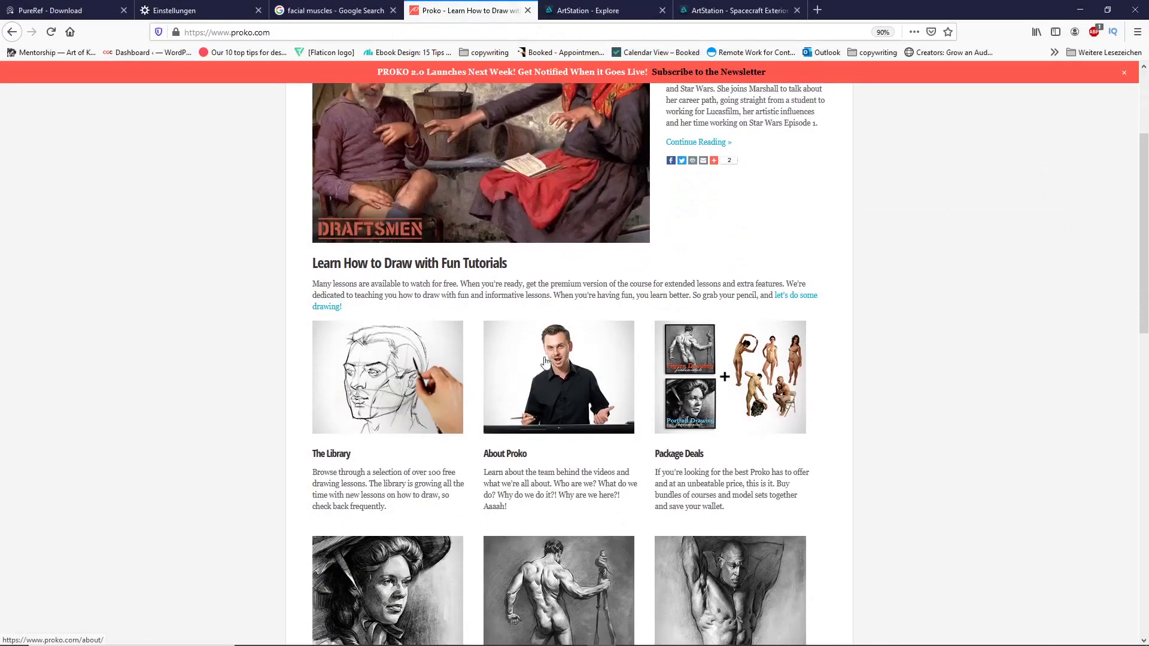
scroll(377, 410, down, 2)
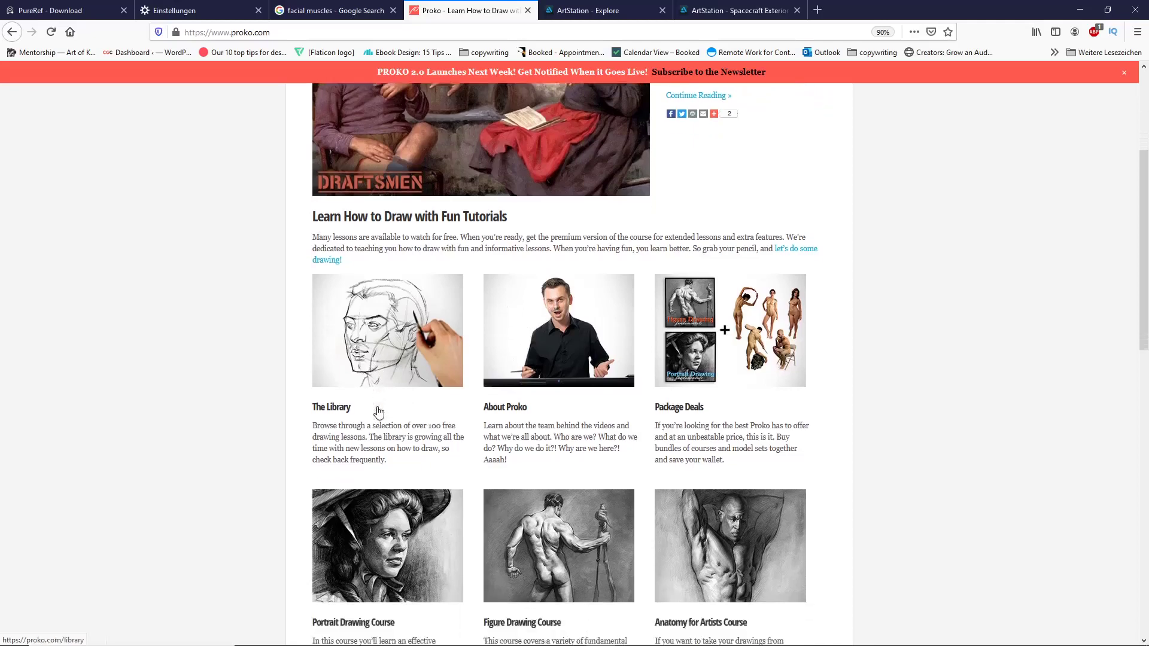
click(359, 281)
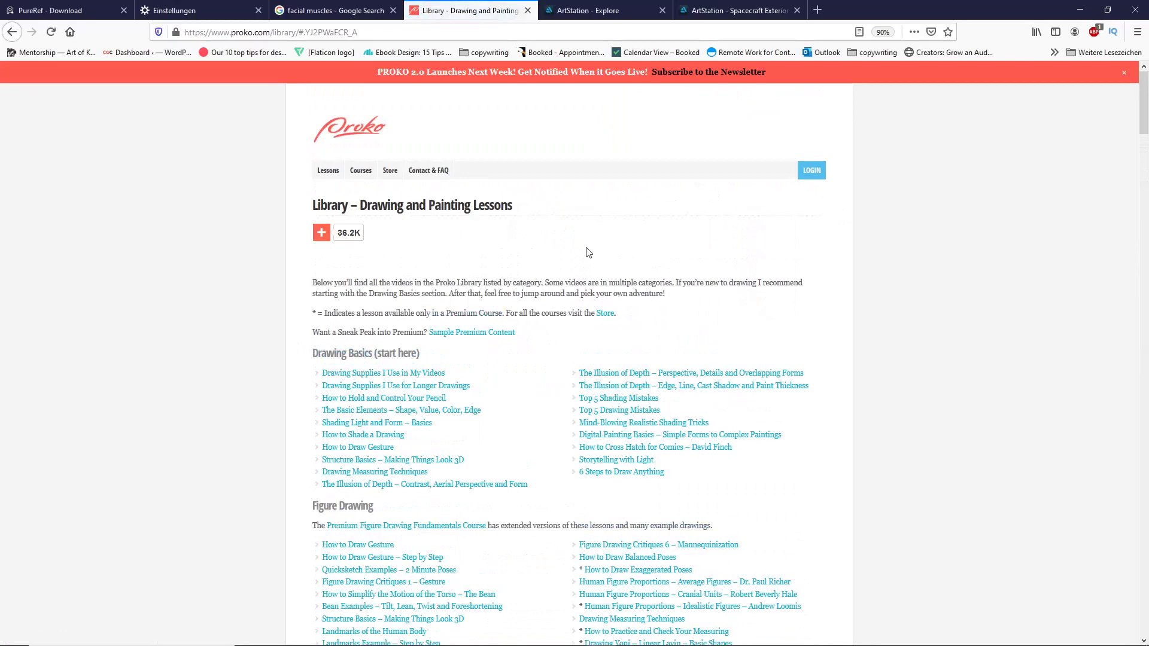
Look over the lesson lists for Drawing Basics, Figure Drawing and Portrait / Head Drawing in the Proko library.
scroll(586, 252, down, 6)
scroll(432, 320, up, 4)
scroll(407, 326, down, 3)
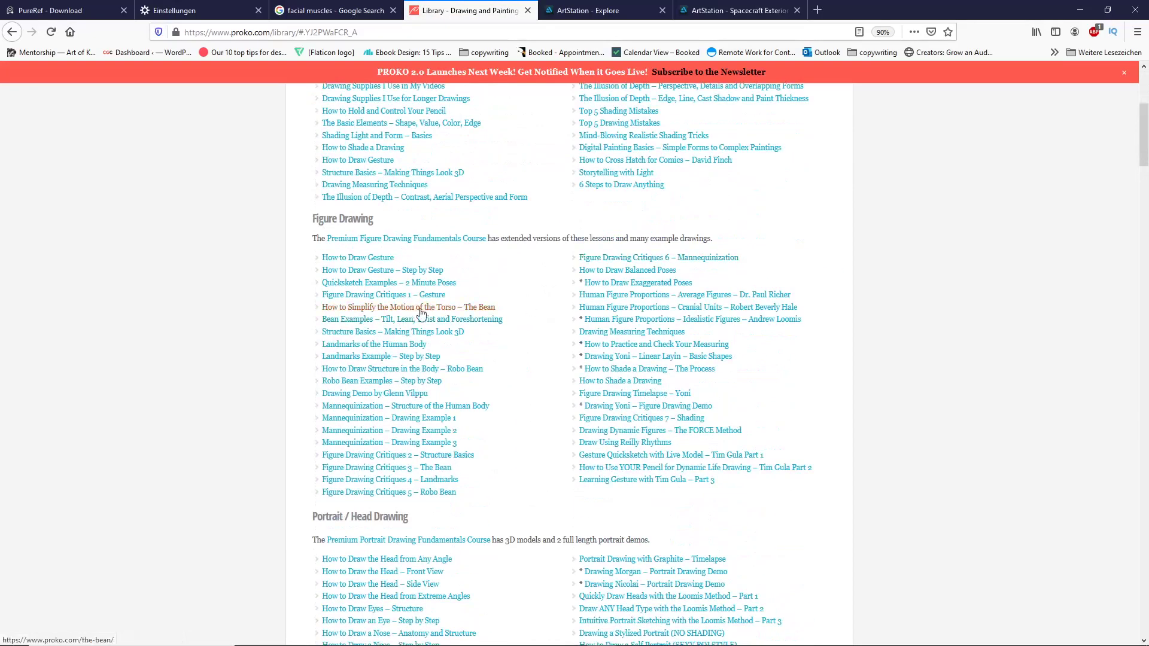
scroll(383, 395, down, 3)
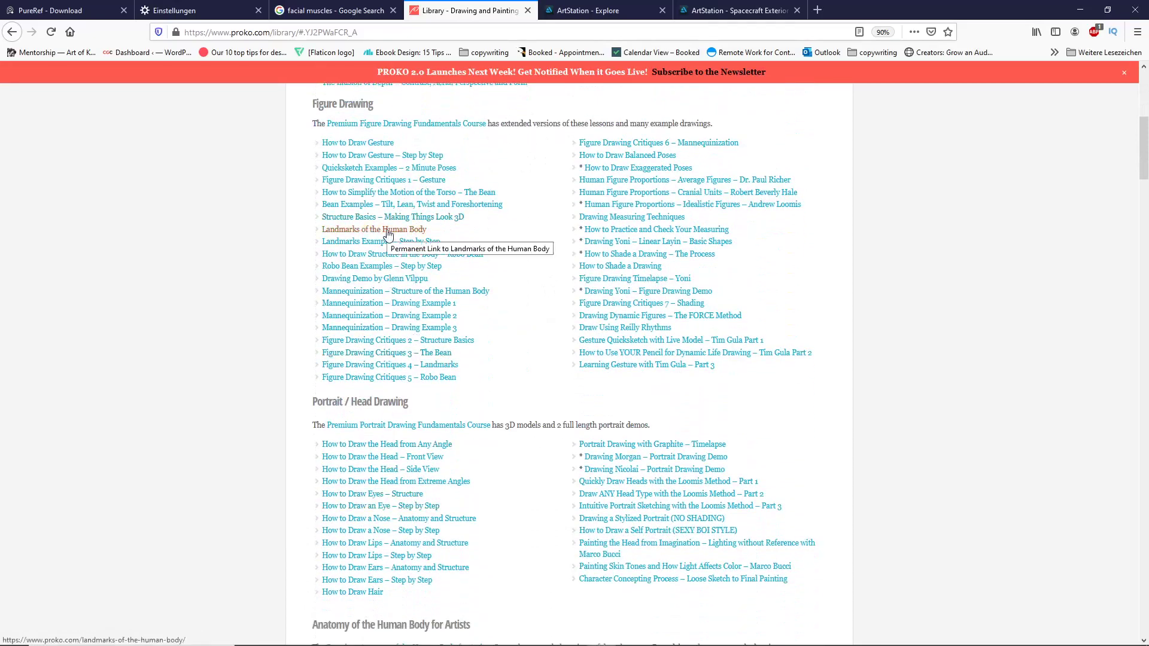
Open the How to Draw Eyes – Structure lesson and read through its terminology, simplified form, placement, sclera and eyelids sections.
click(375, 495)
scroll(473, 397, down, 4)
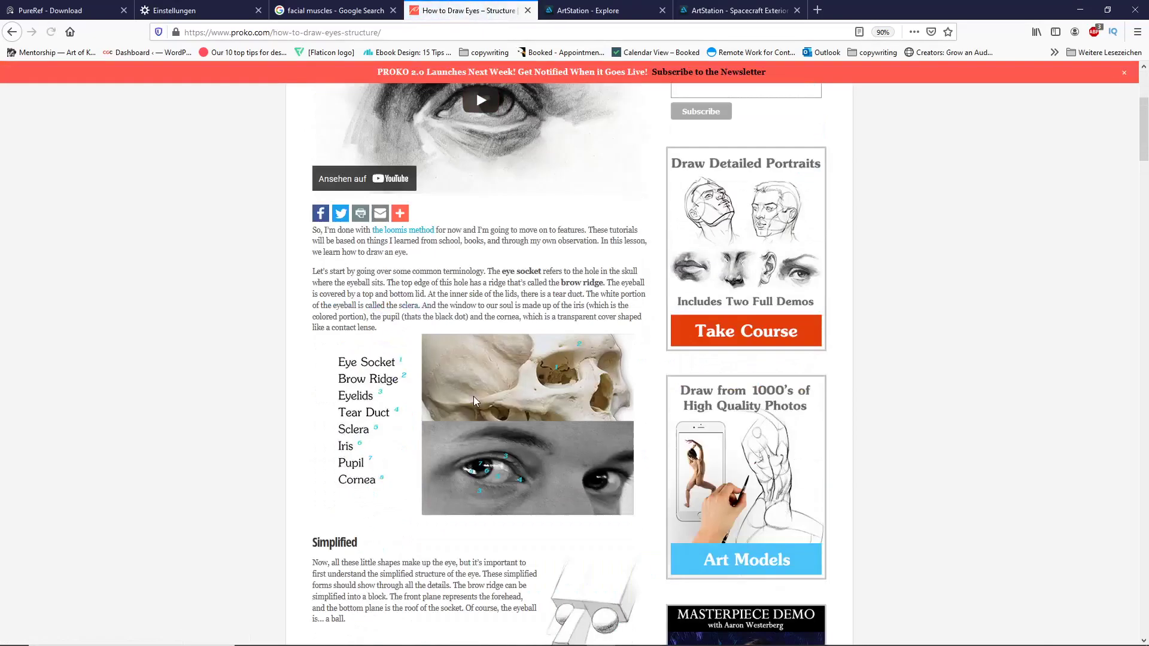
scroll(488, 322, down, 3)
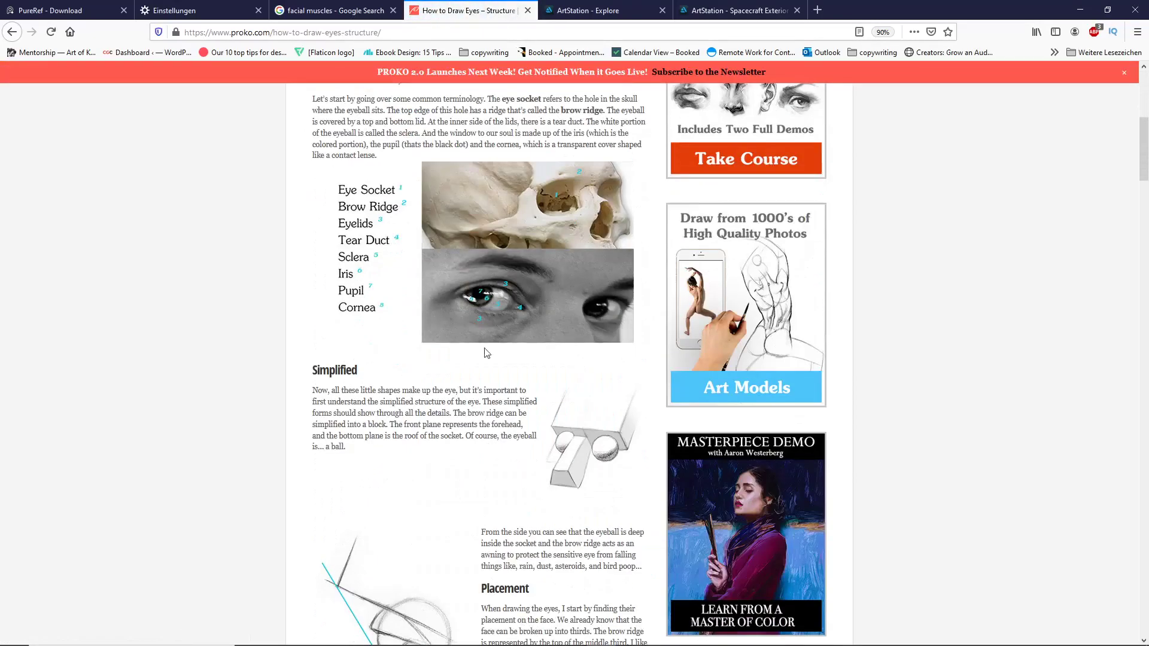
scroll(560, 469, down, 4)
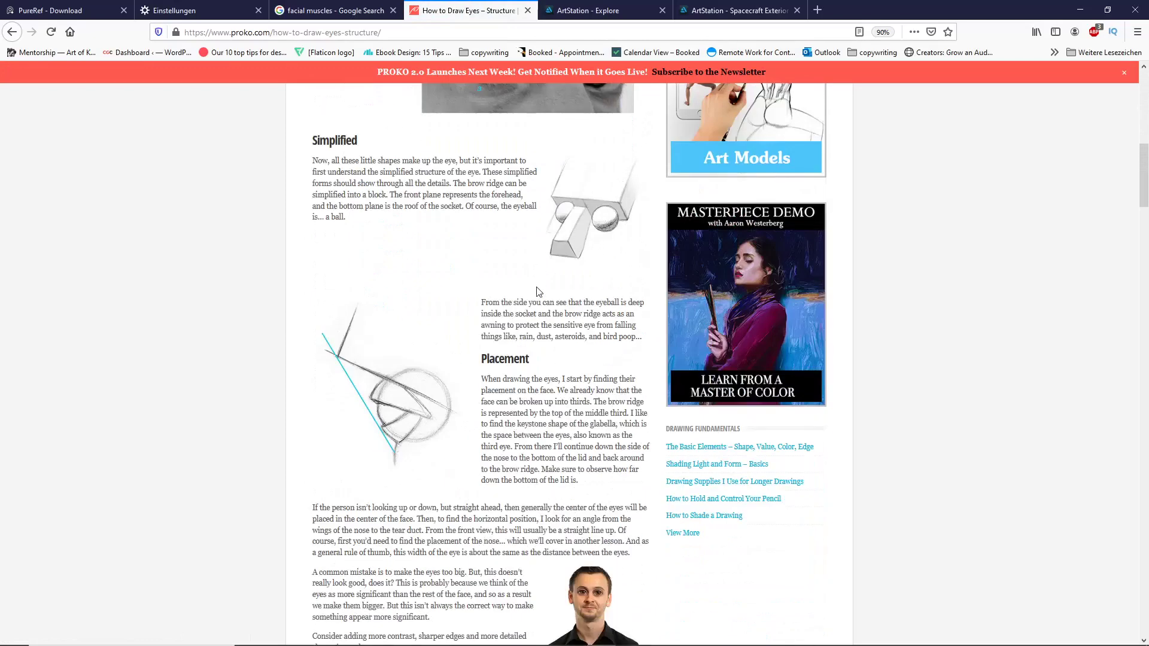
scroll(519, 350, down, 2)
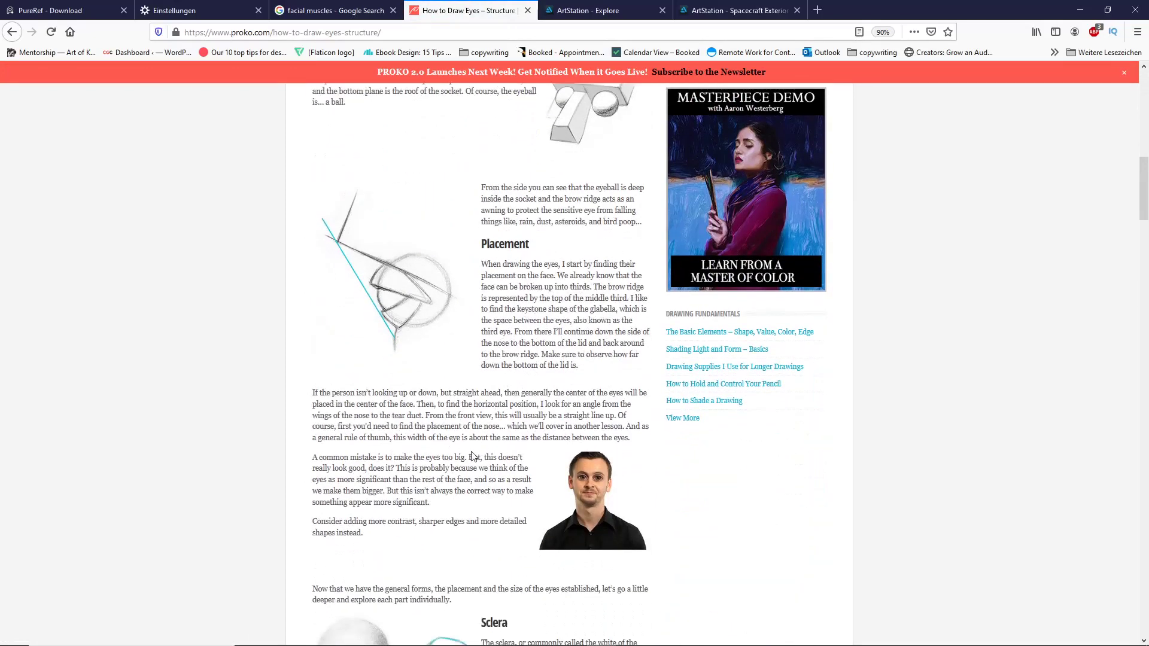
scroll(523, 425, down, 4)
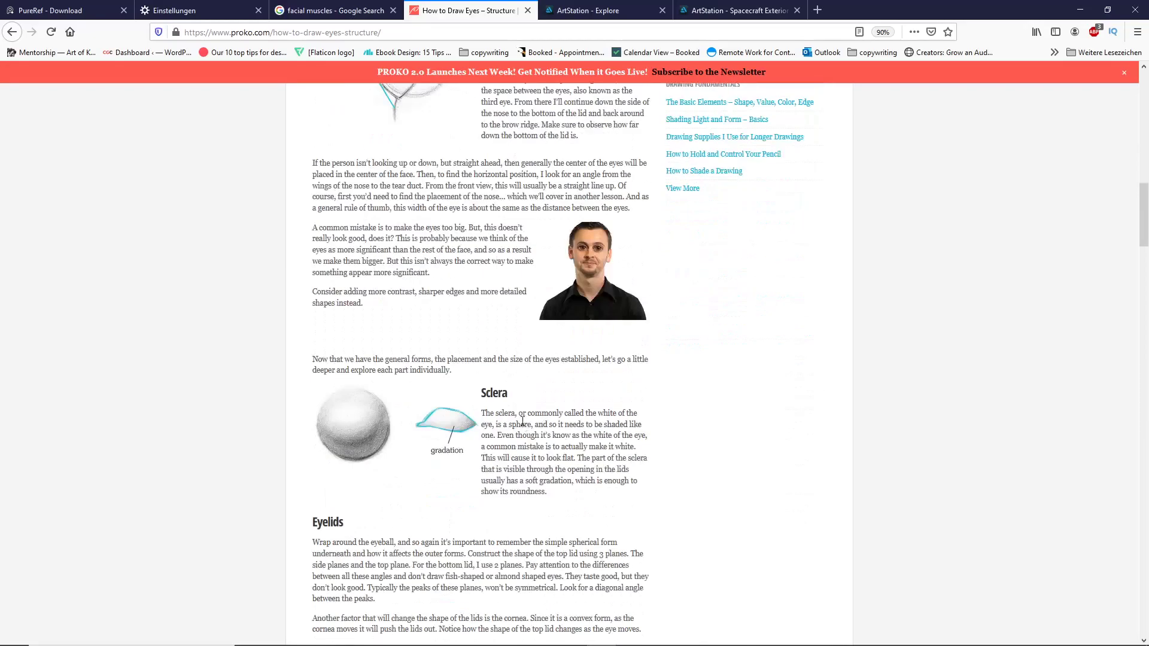
scroll(514, 425, down, 3)
Return to the labelled skull and eye photos in the eye lesson and review the terminology and simplified structure.
scroll(524, 395, up, 10)
scroll(524, 392, up, 2)
scroll(407, 216, up, 7)
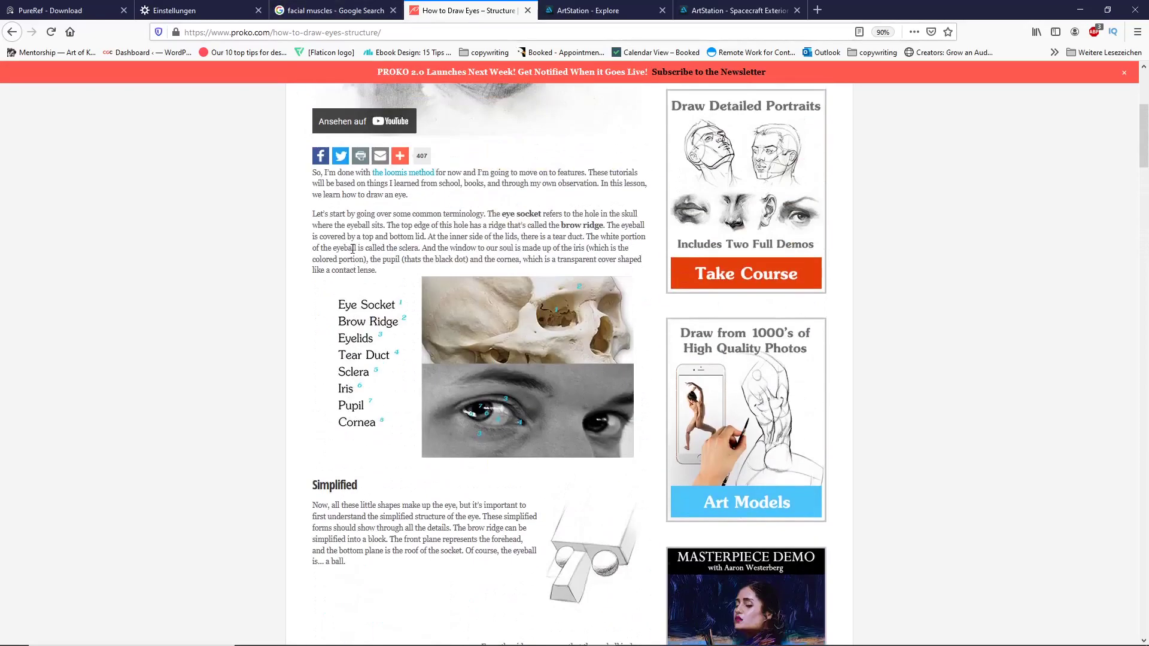
scroll(417, 225, up, 1)
scroll(477, 239, down, 11)
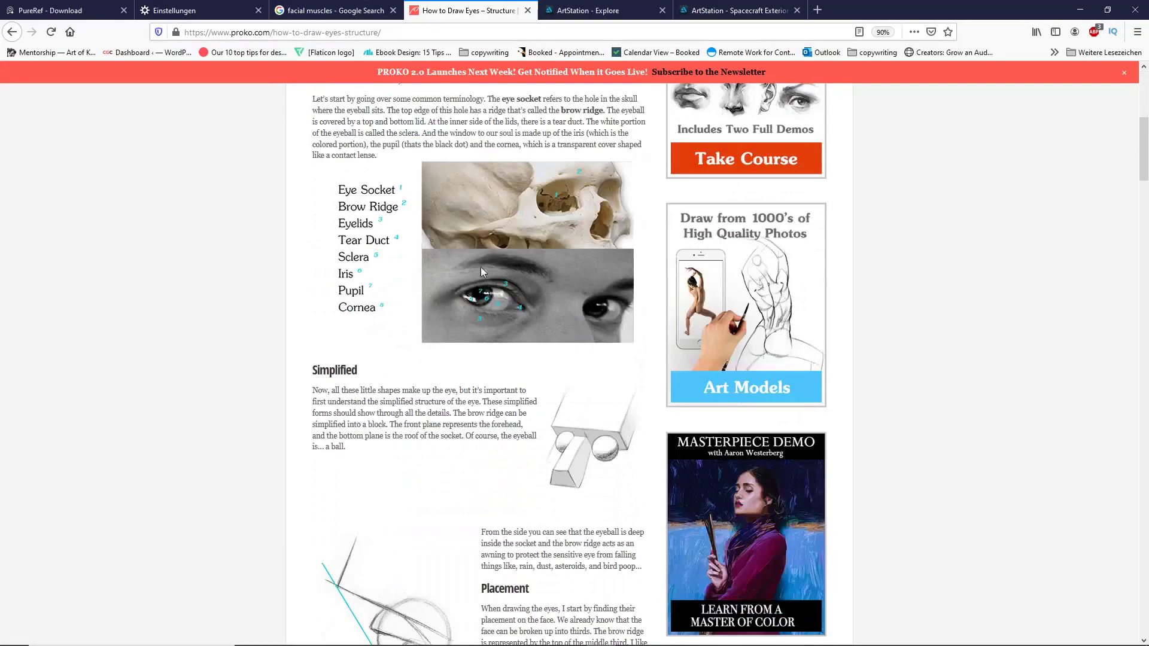
scroll(477, 218, down, 7)
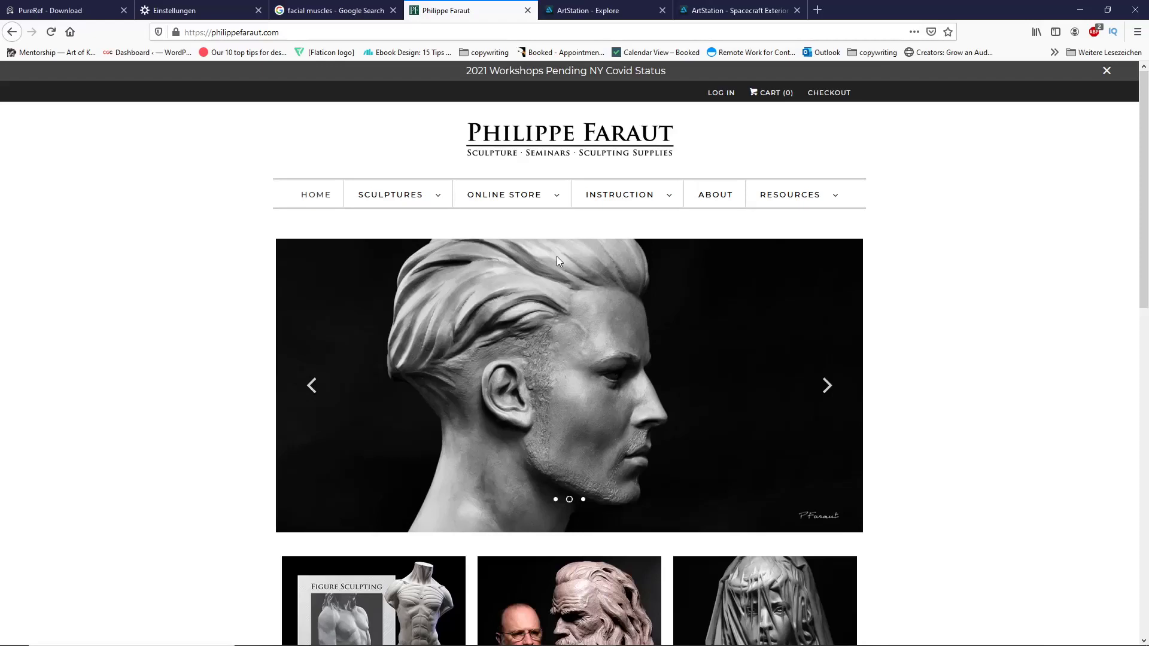
Look over the Philippe Faraut home page and open the Sculpting Books/DVDs section of its online store.
scroll(543, 253, down, 4)
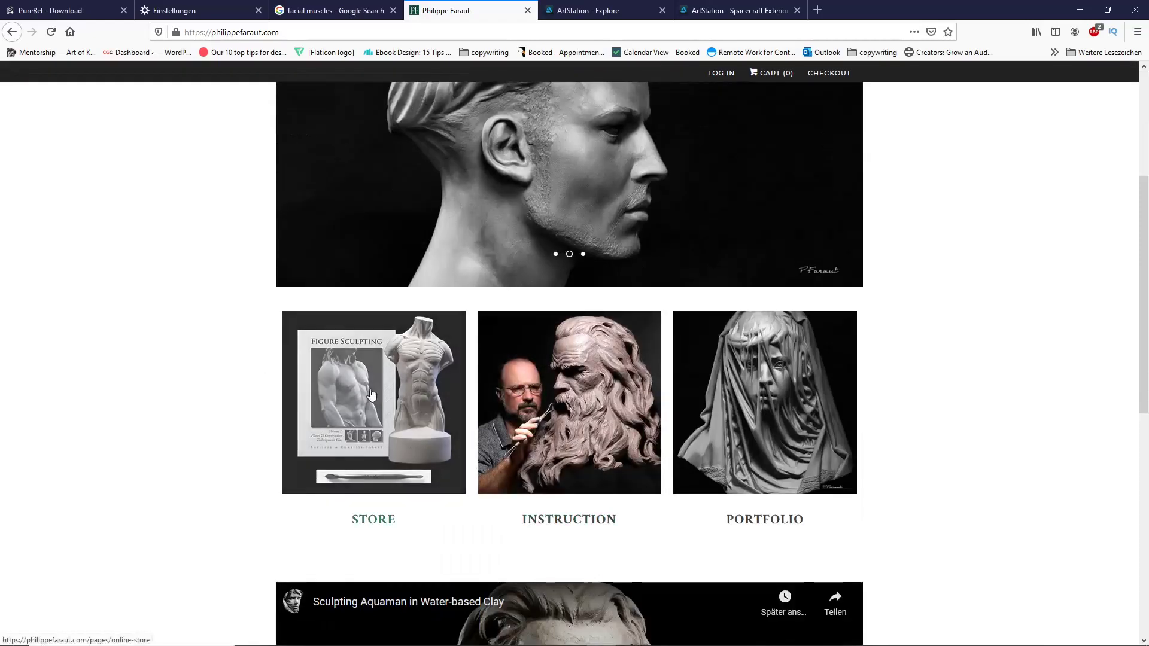
scroll(535, 386, up, 1)
scroll(535, 386, up, 4)
mouse_move(495, 197)
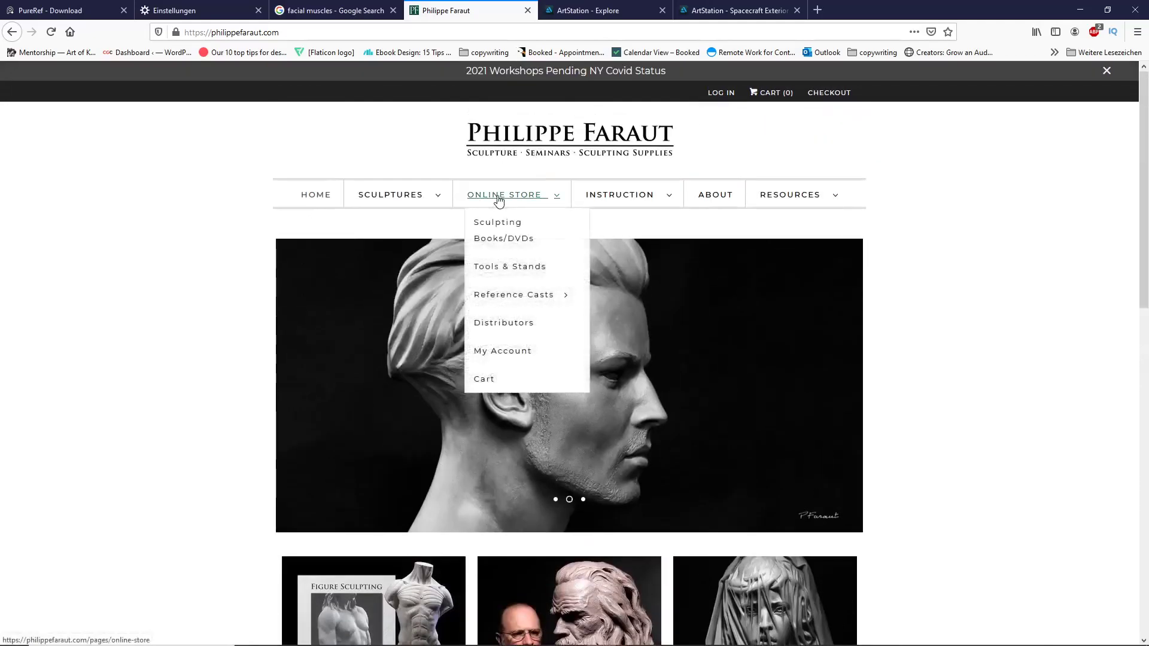
click(513, 238)
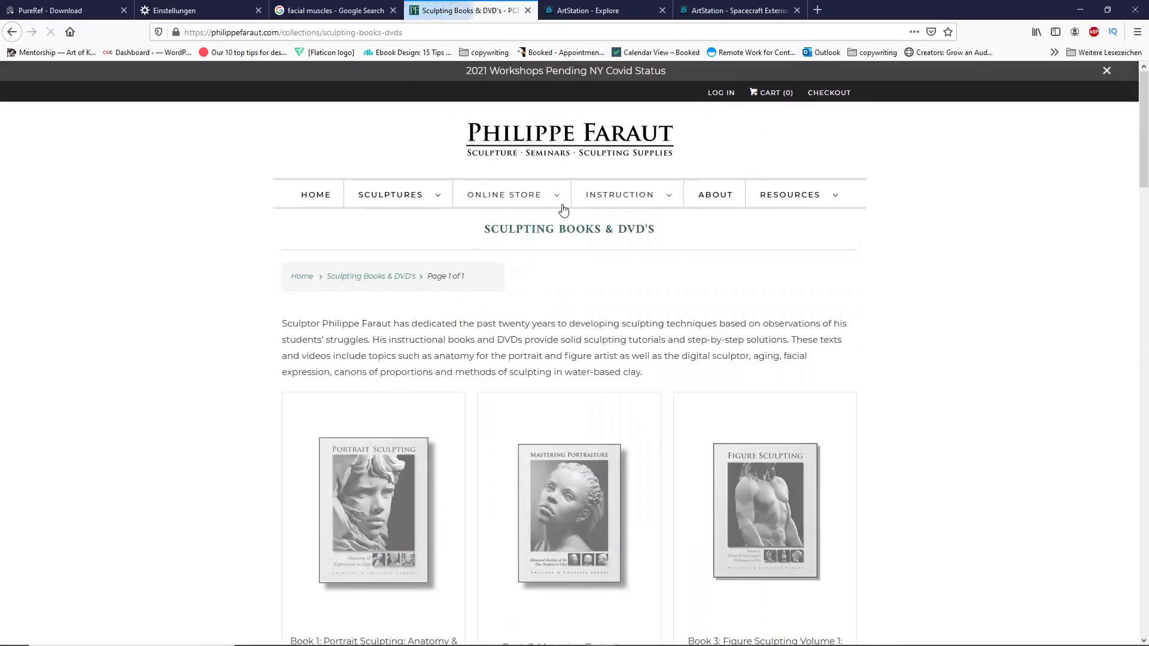
Examine the four portrait and figure sculpting books and the two-book sets in the store listing.
scroll(463, 340, down, 5)
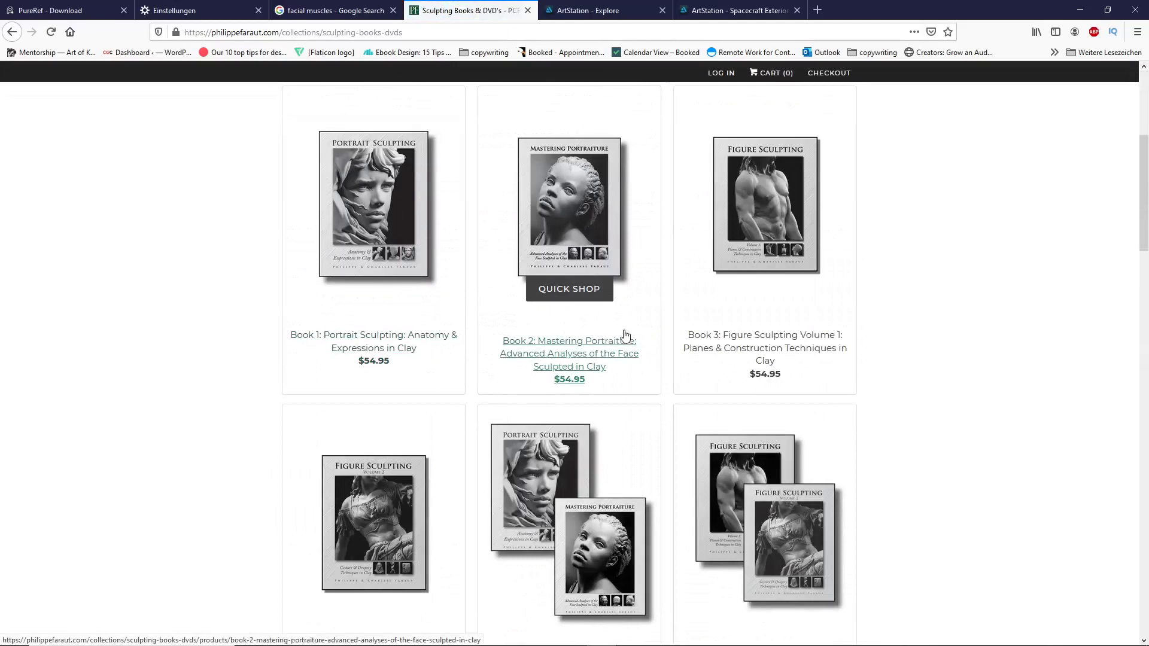
scroll(578, 389, up, 3)
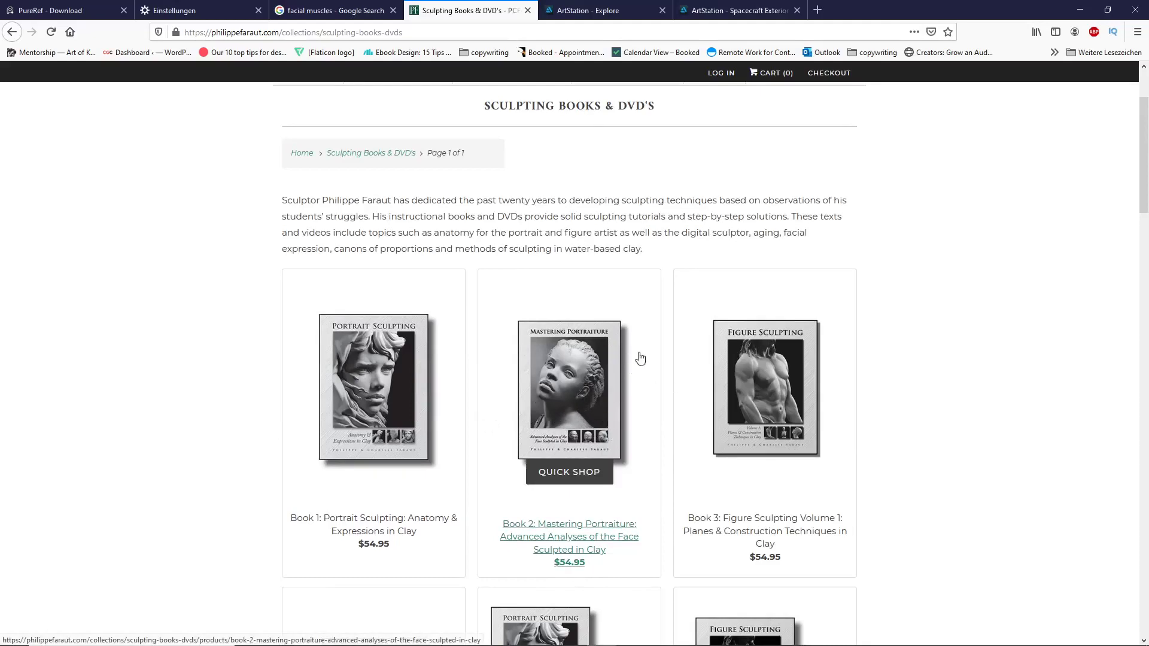
scroll(590, 386, down, 2)
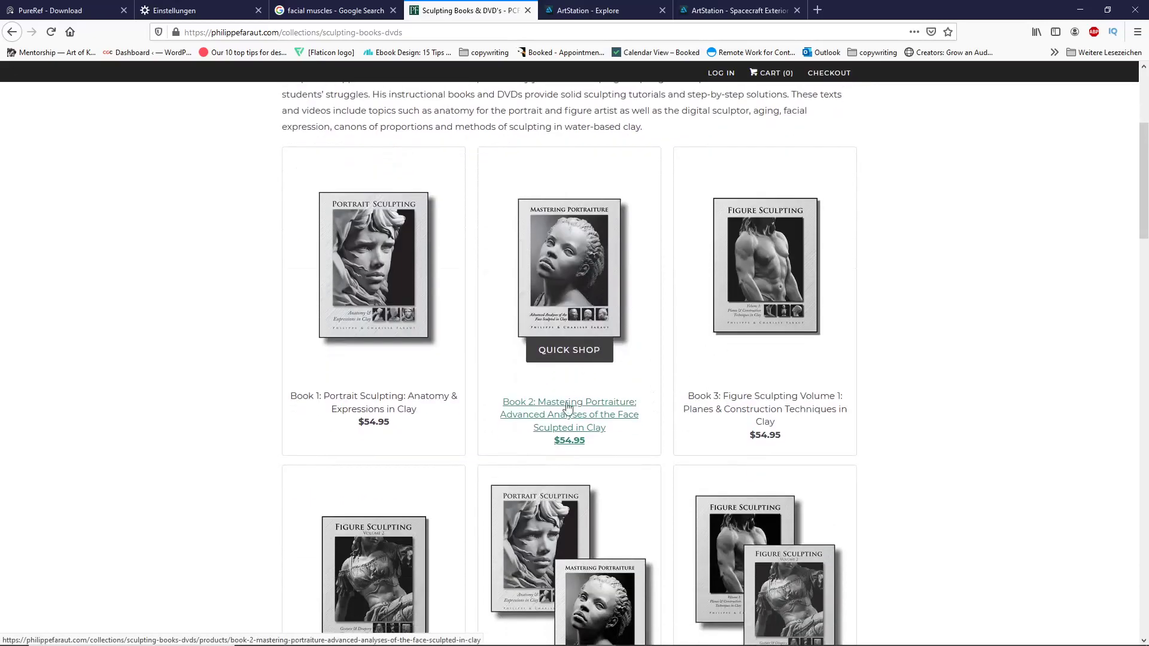
scroll(569, 419, down, 3)
scroll(566, 431, up, 2)
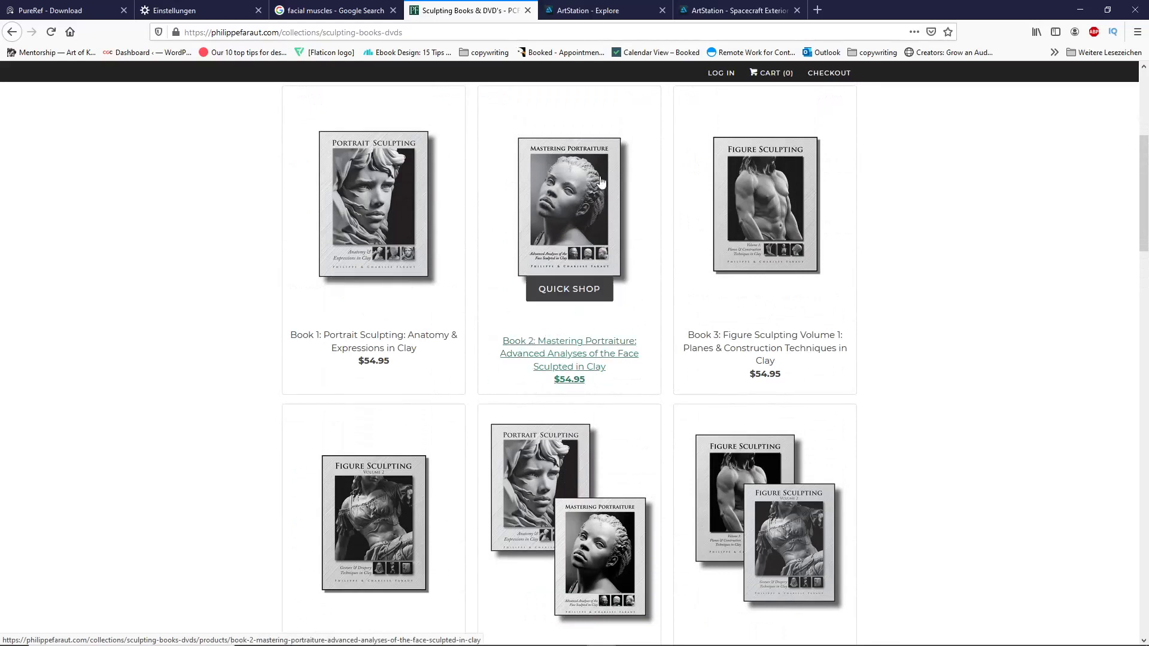
scroll(588, 219, down, 2)
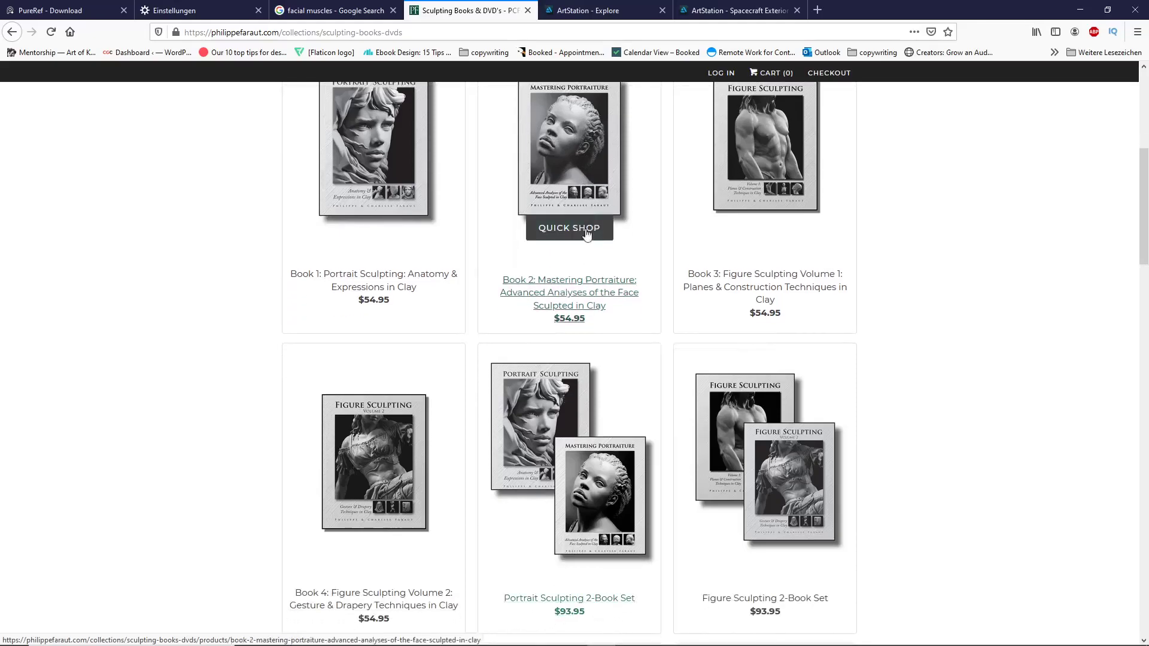
scroll(584, 272, up, 4)
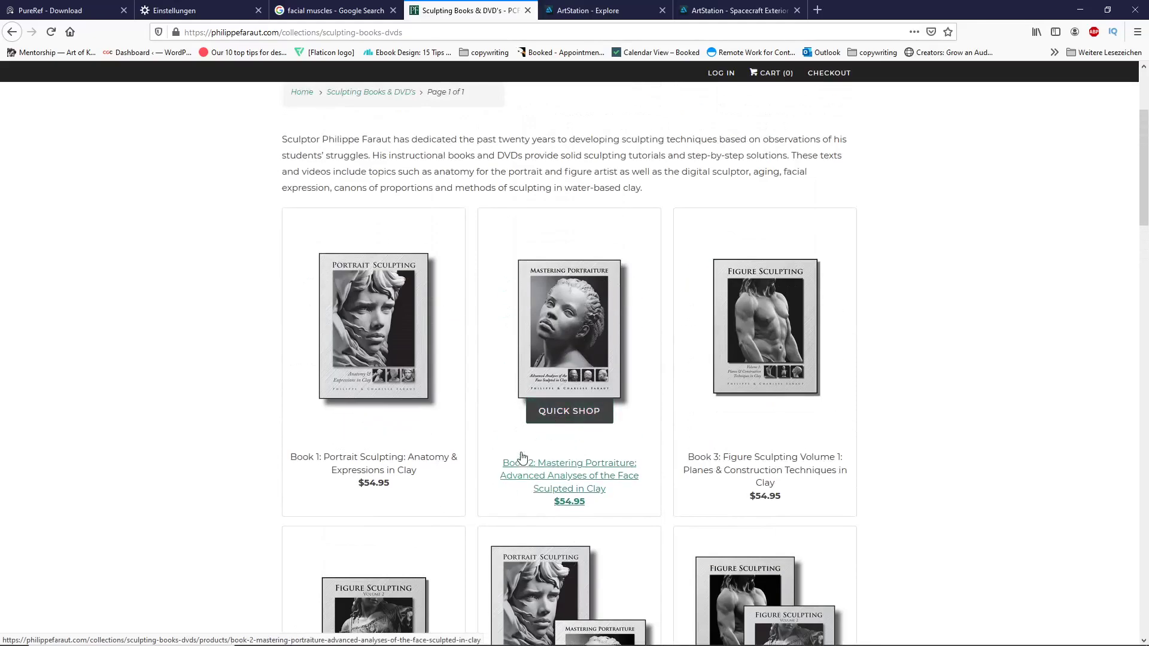
scroll(522, 460, down, 4)
scroll(562, 335, up, 3)
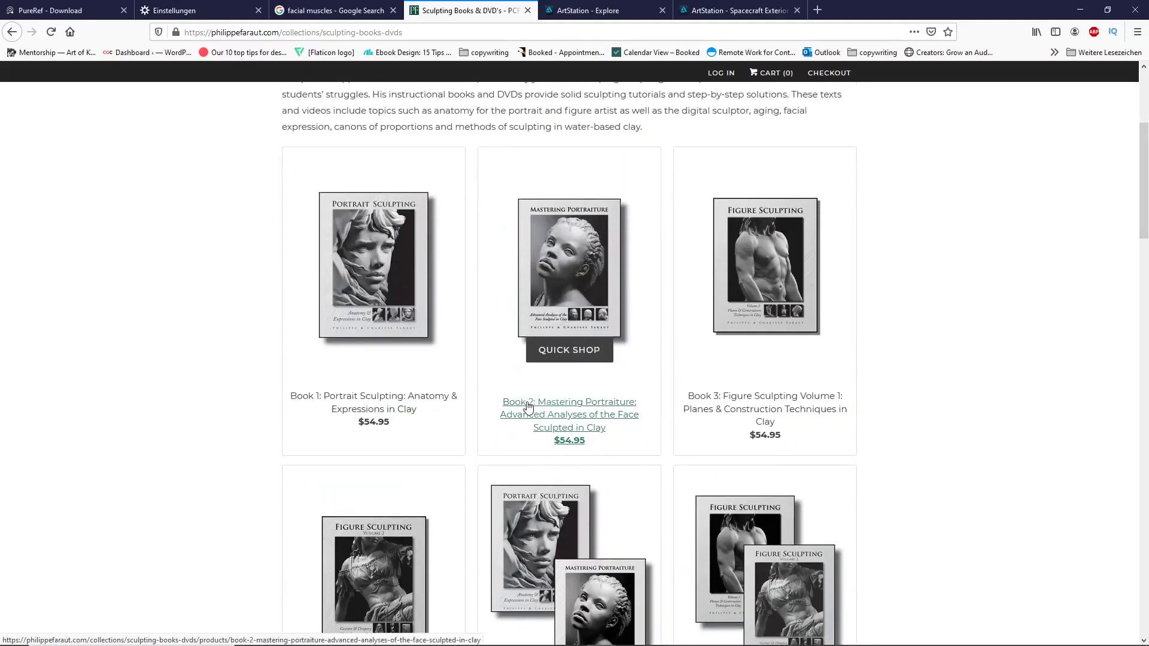
scroll(529, 407, down, 2)
right_click(530, 407)
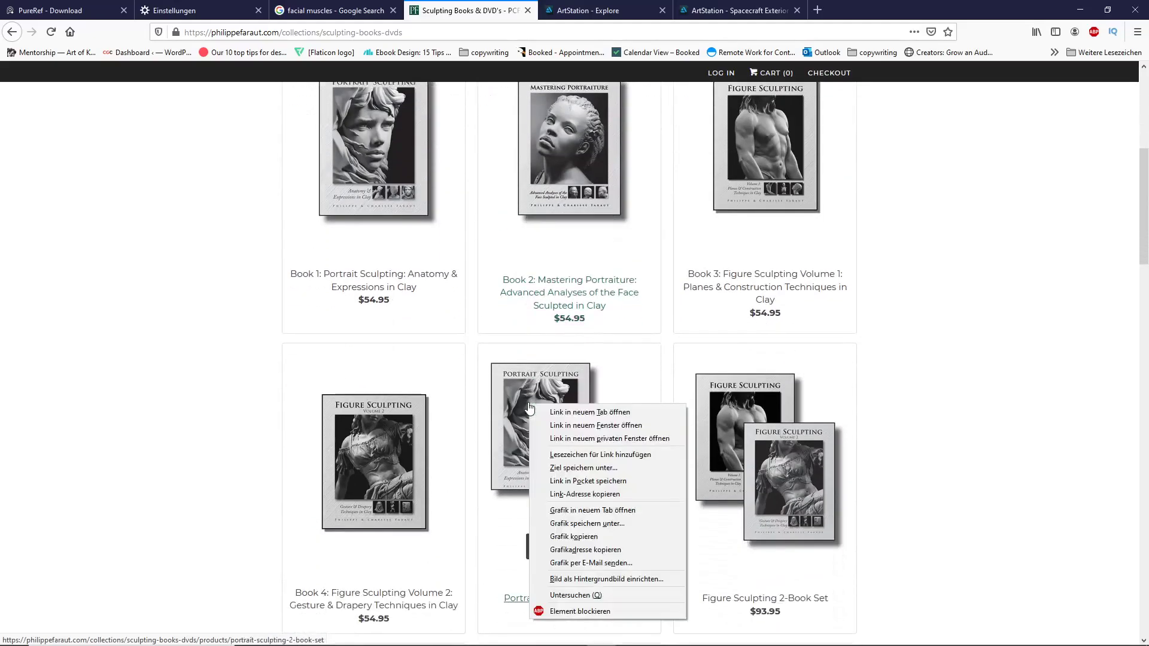
click(915, 320)
Look through the sculpting DVDs further down the store listing and return to the Portrait Sculpting and Mastering Portraiture books.
scroll(912, 321, down, 4)
scroll(911, 321, up, 2)
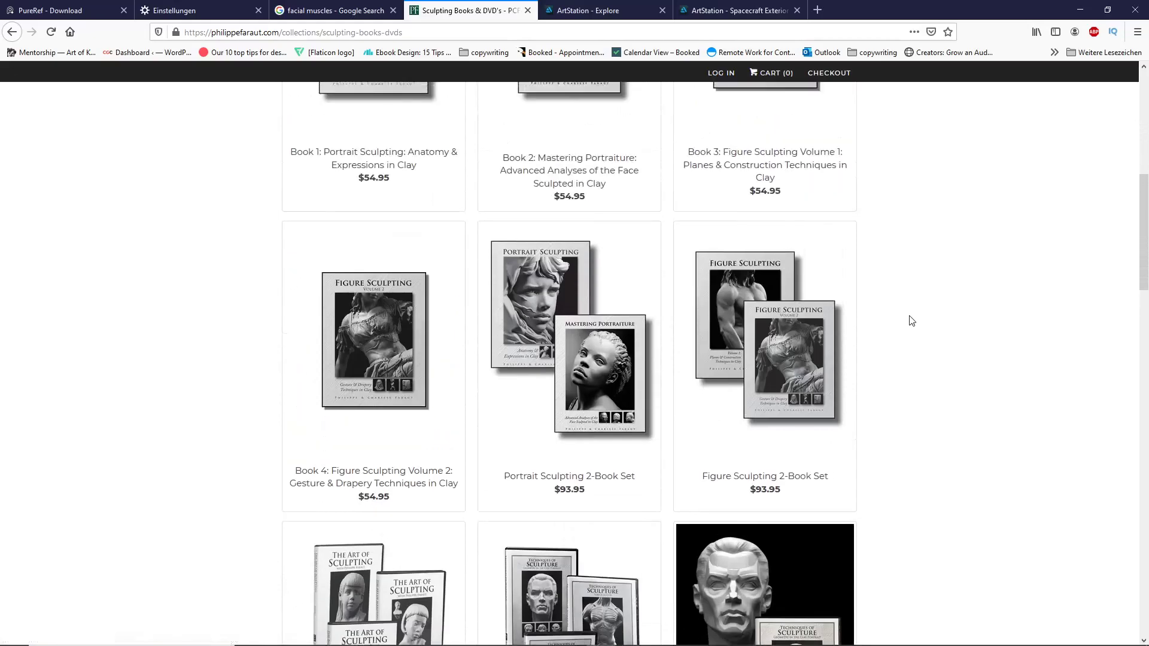
scroll(828, 321, up, 3)
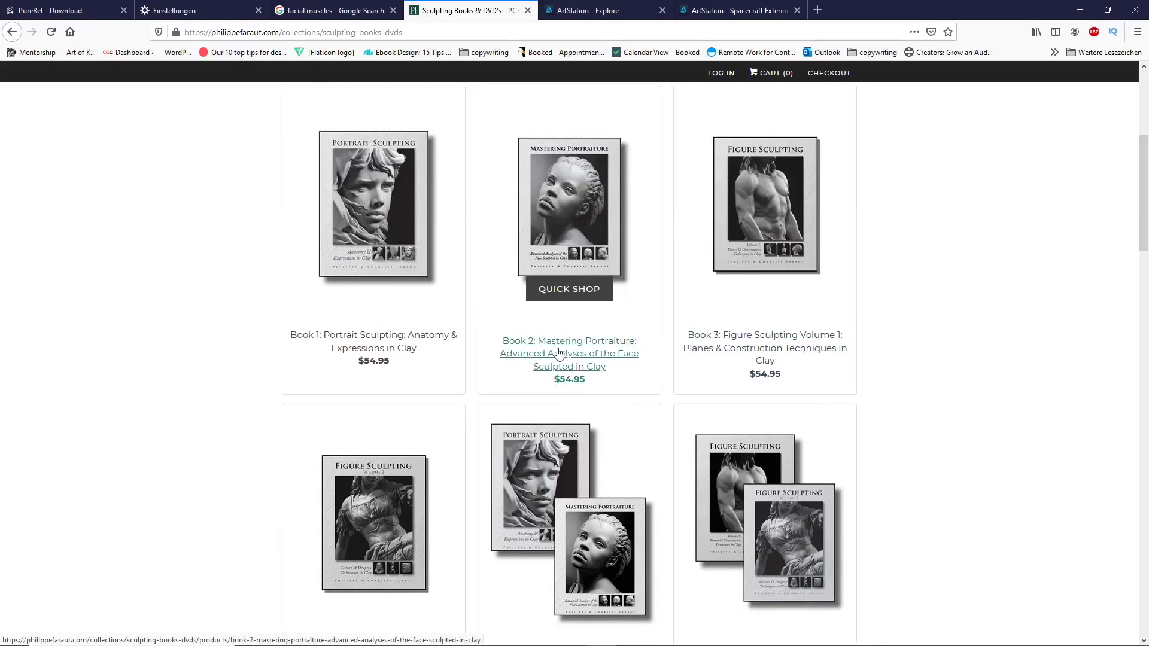
scroll(558, 353, up, 1)
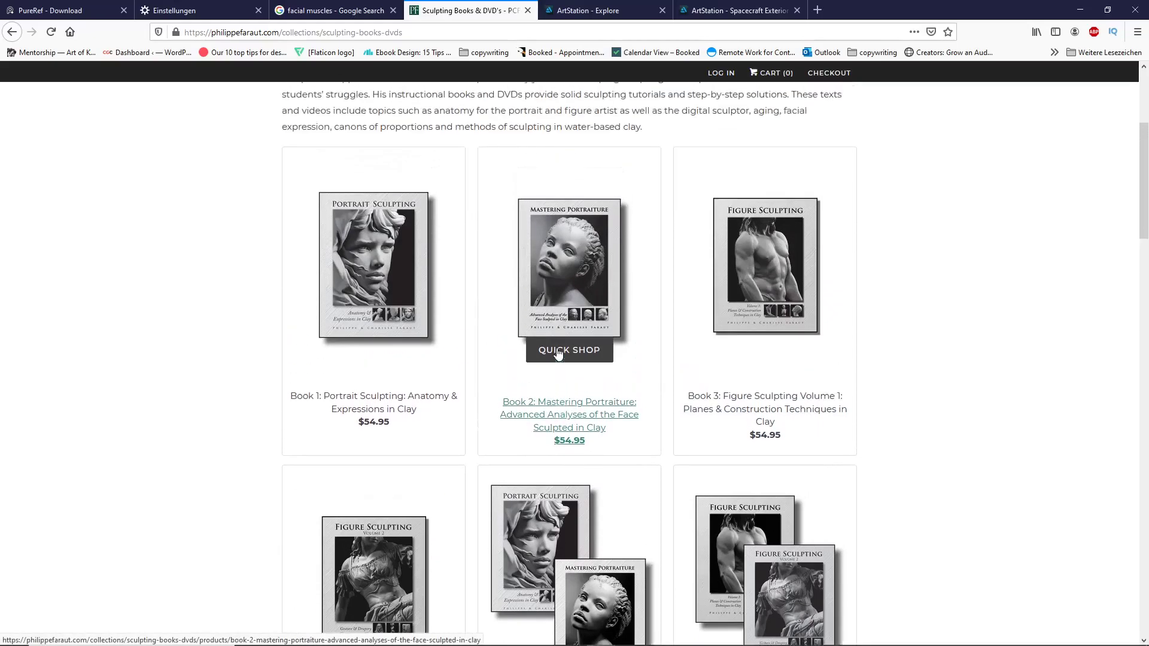
scroll(514, 402, down, 4)
scroll(561, 353, up, 4)
scroll(557, 383, down, 4)
scroll(818, 349, down, 6)
scroll(718, 371, up, 12)
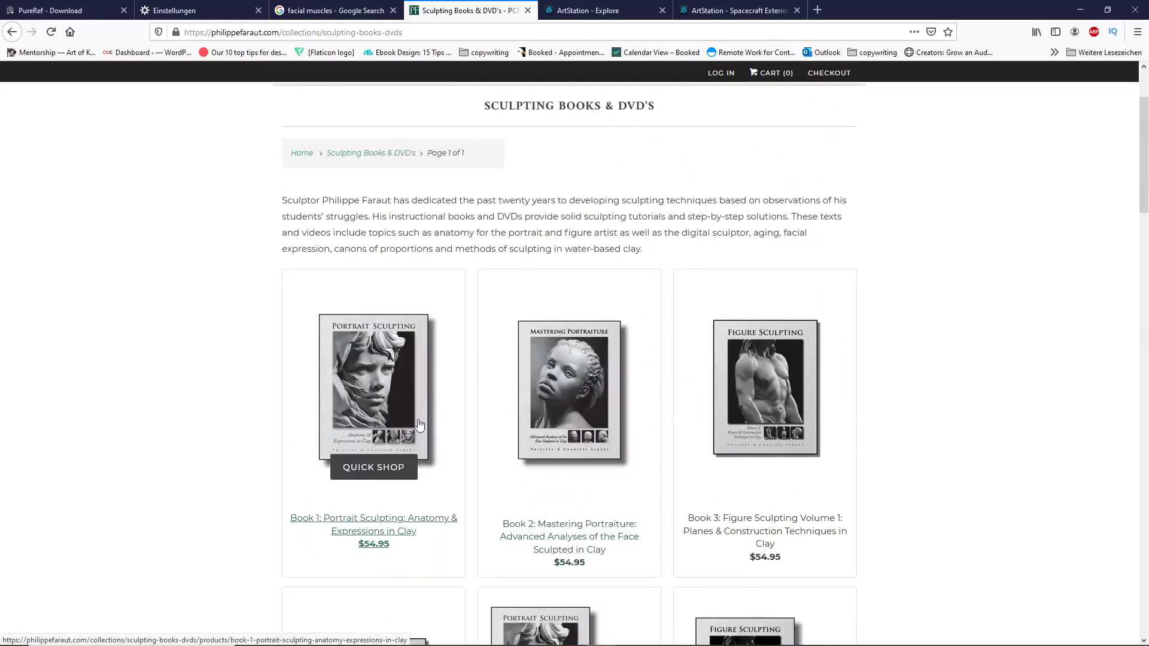
scroll(708, 106, up, 3)
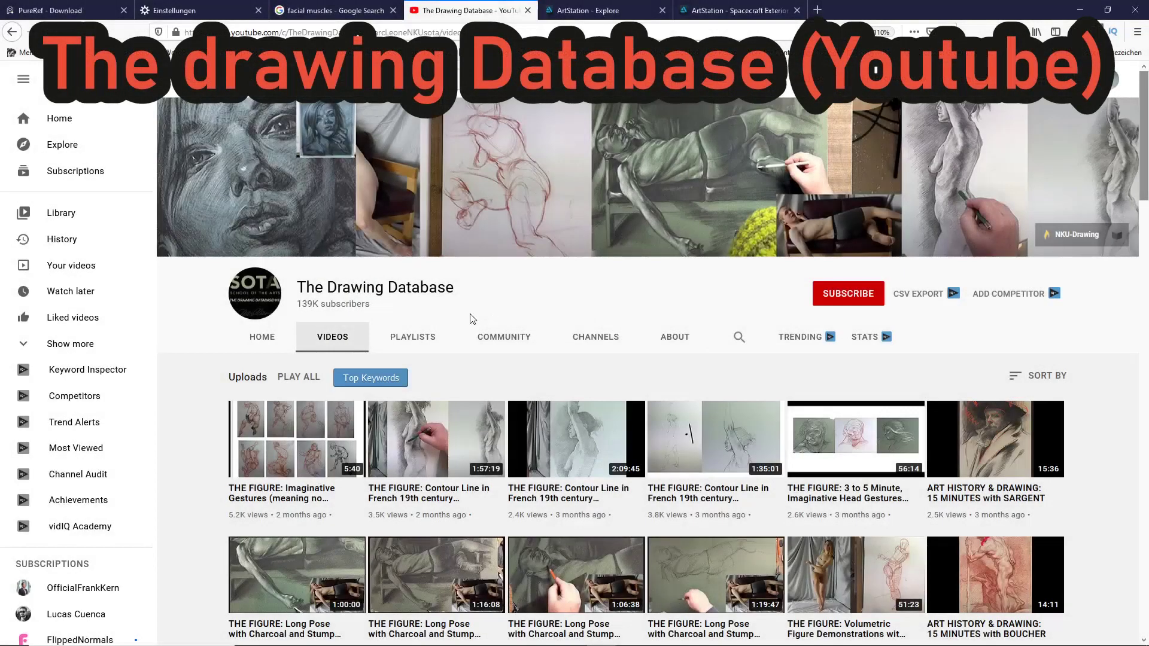
Browse the uploads of The Drawing Database YouTube channel, from the newest figure and art history videos to the anatomy lessons.
scroll(471, 318, down, 8)
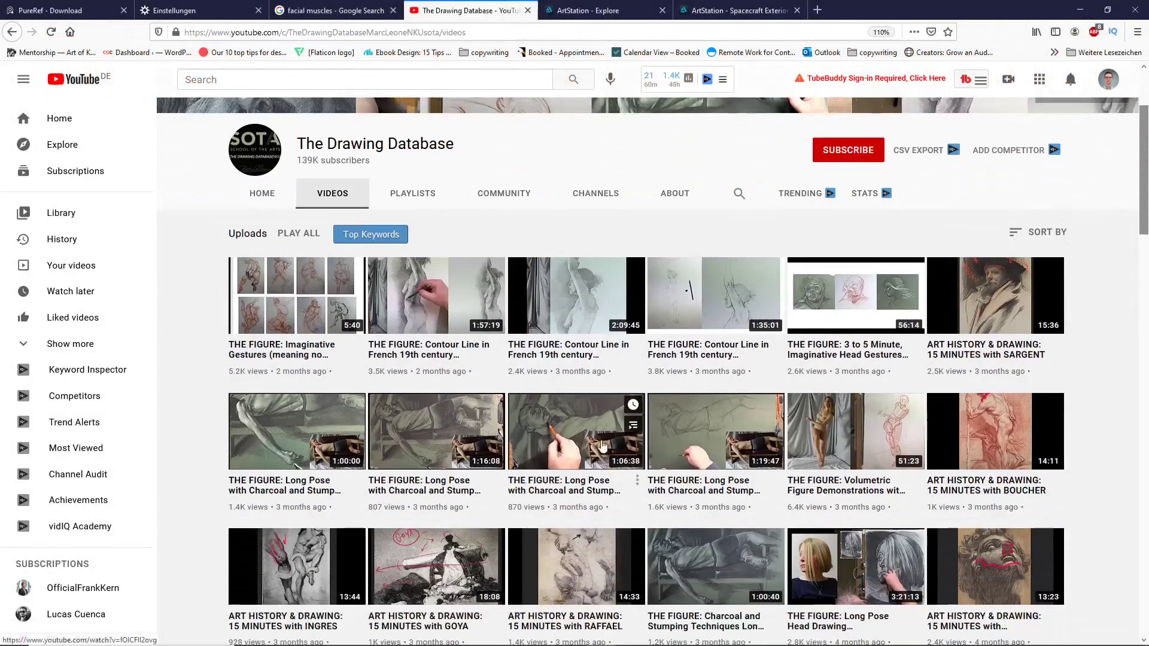
scroll(745, 326, down, 6)
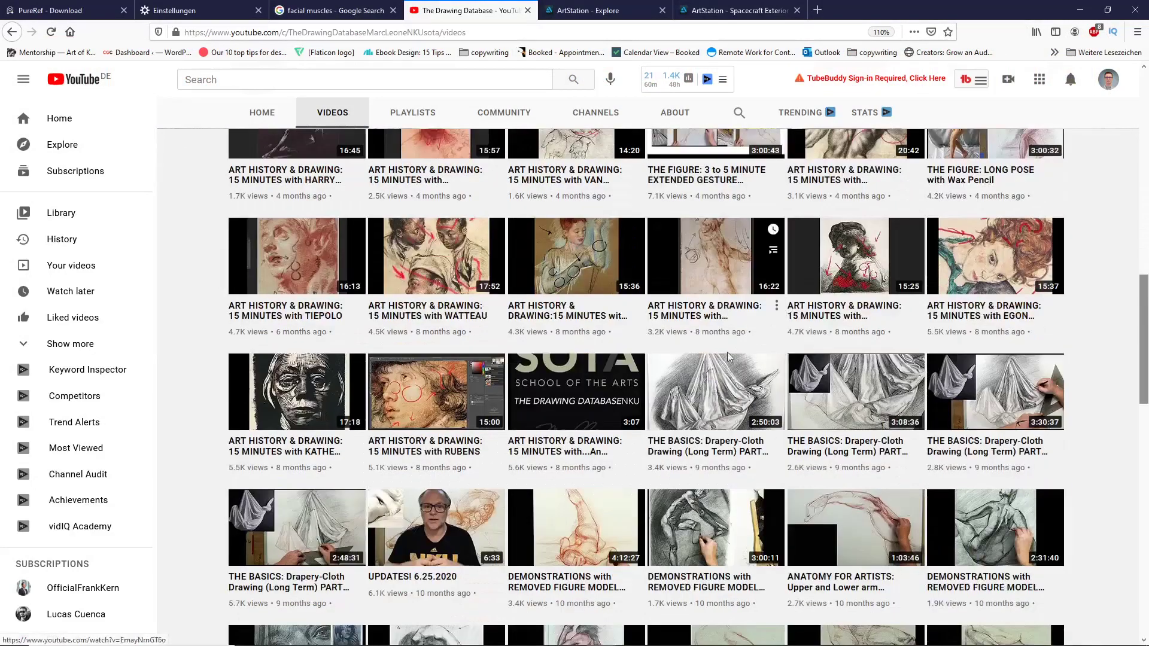
scroll(706, 362, down, 4)
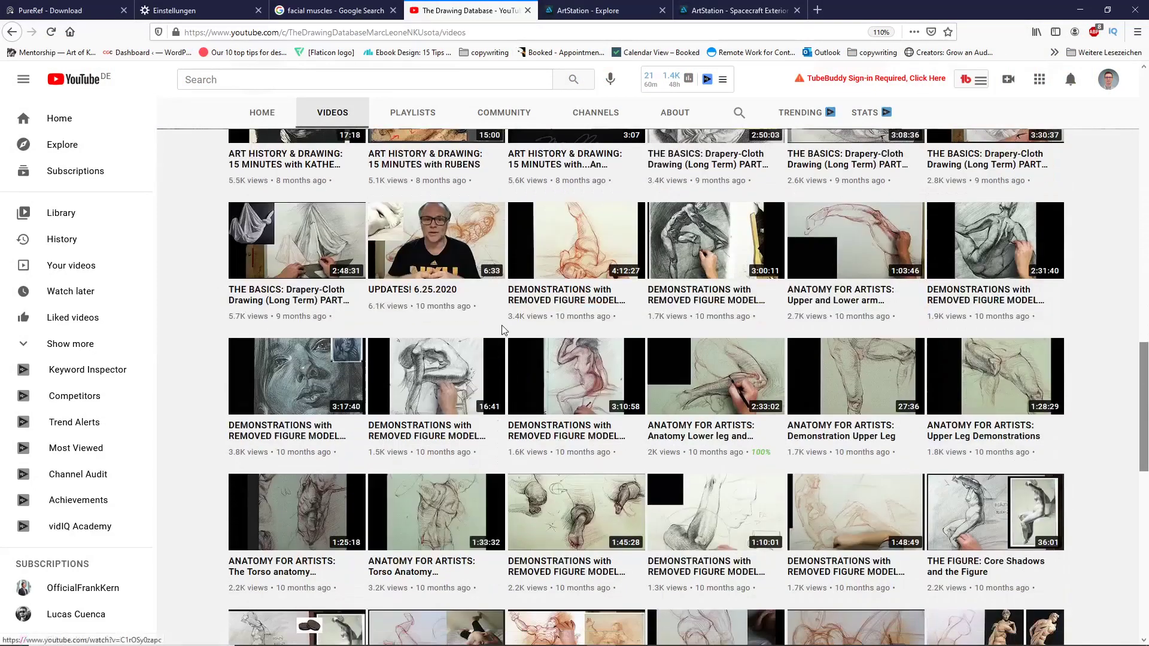
scroll(602, 326, down, 10)
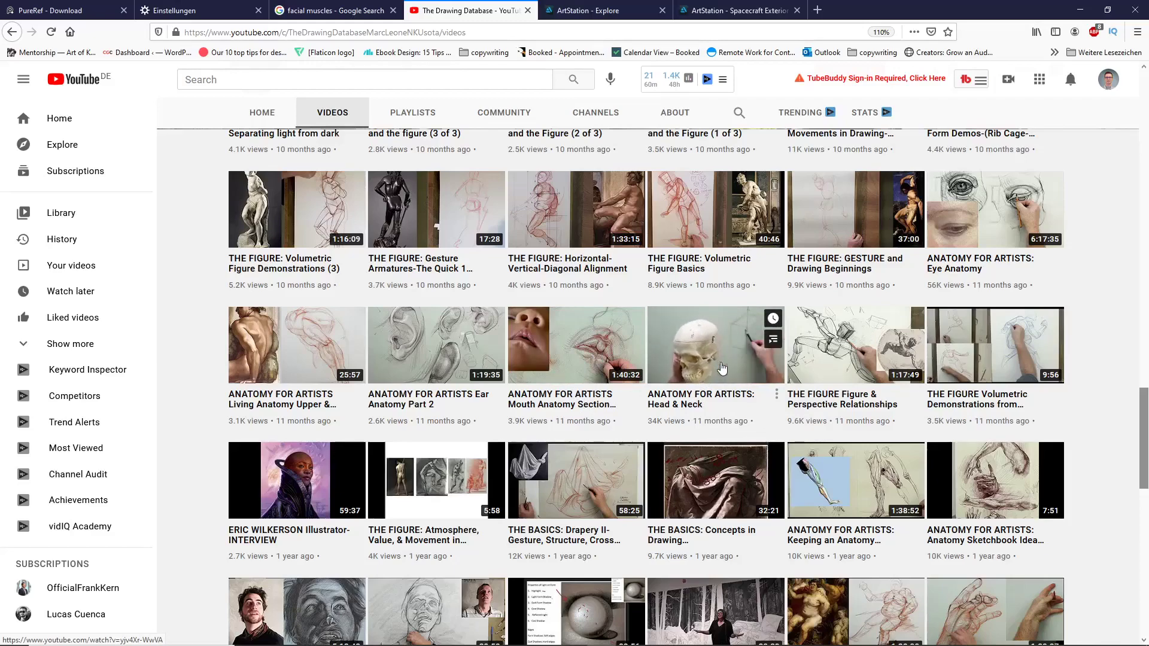
Examine the channel's Anatomy for Artists videos on the head and neck, eye, mouth and ear.
scroll(722, 368, down, 3)
scroll(742, 384, up, 2)
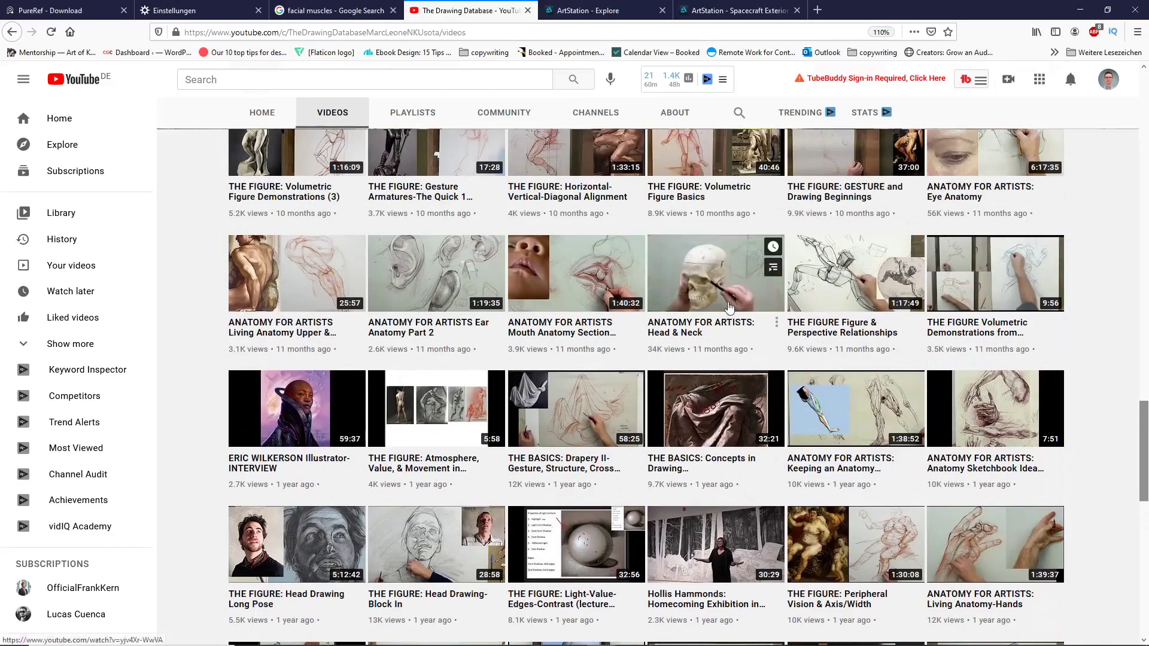
scroll(729, 307, up, 4)
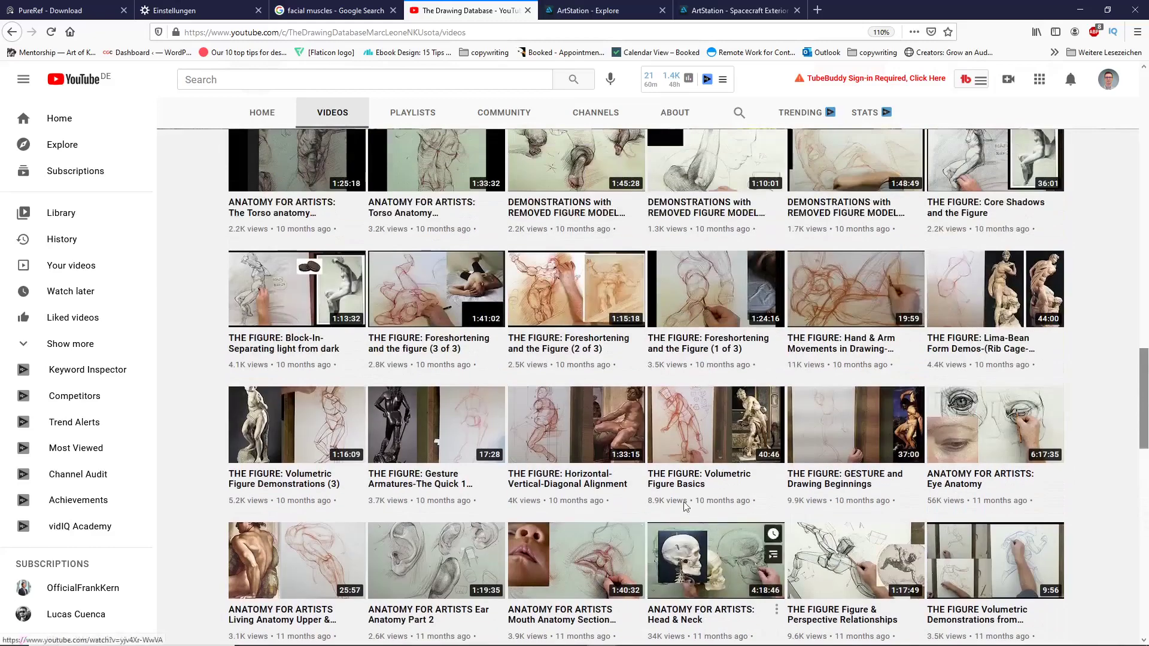
scroll(737, 543, down, 1)
scroll(737, 544, down, 1)
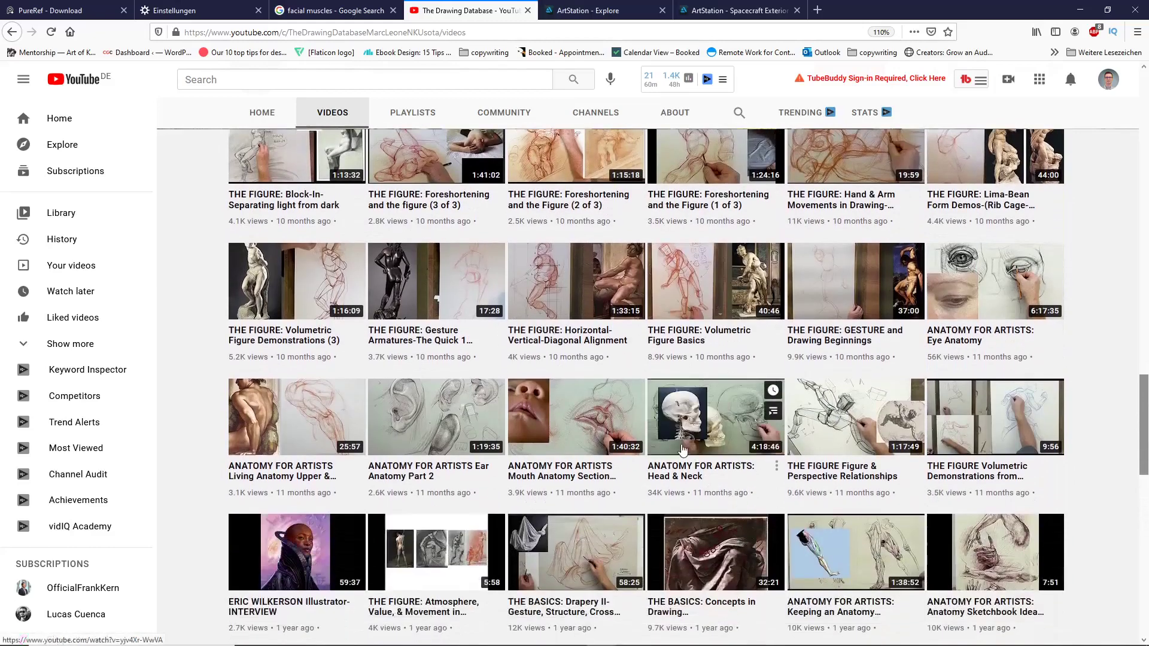
mouse_move(793, 443)
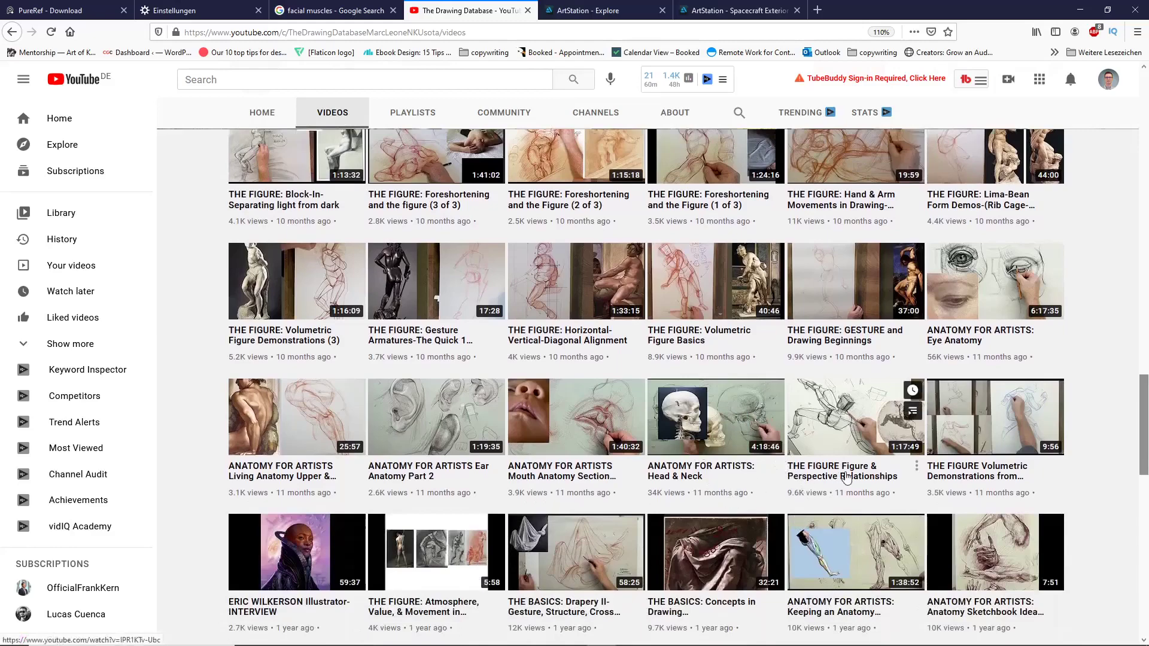
mouse_move(742, 432)
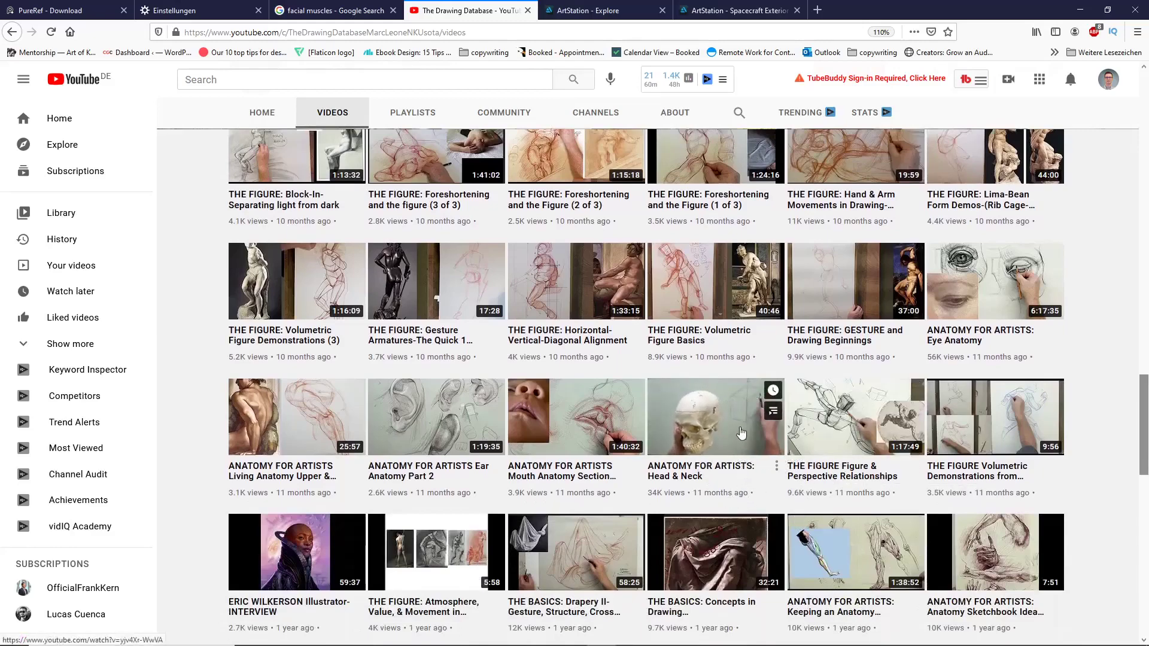
Look over the channel's older Anatomy for Artists videos on the hands, arms, legs, pelvis and torso.
scroll(743, 432, down, 4)
mouse_move(856, 351)
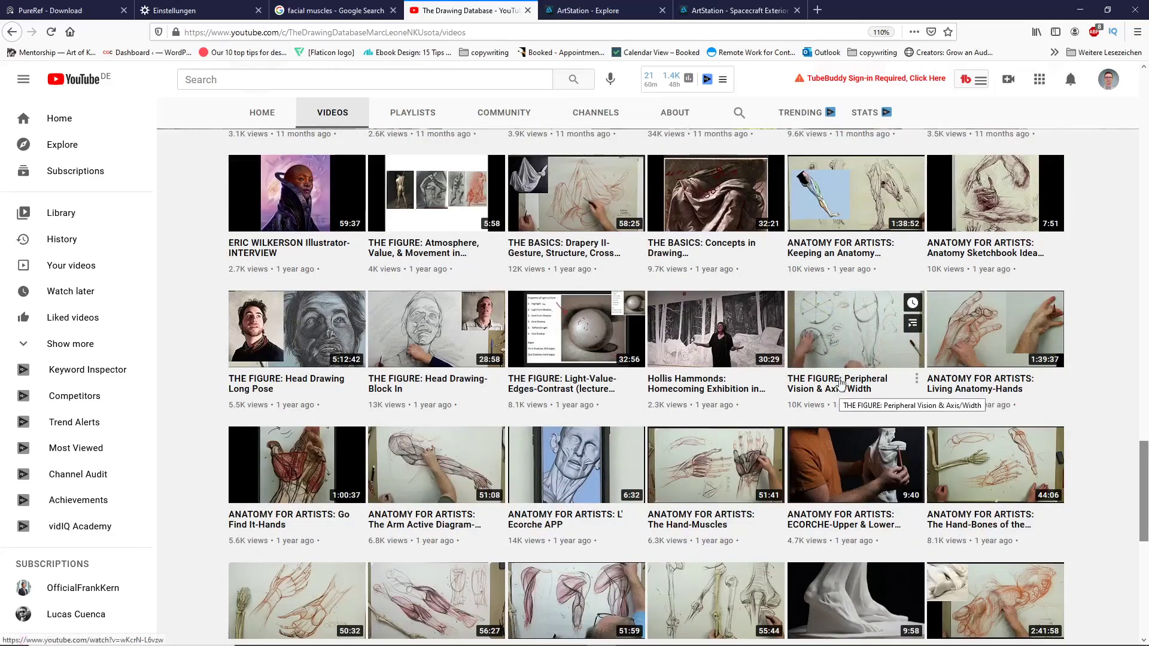
scroll(840, 391, down, 2)
scroll(827, 272, down, 8)
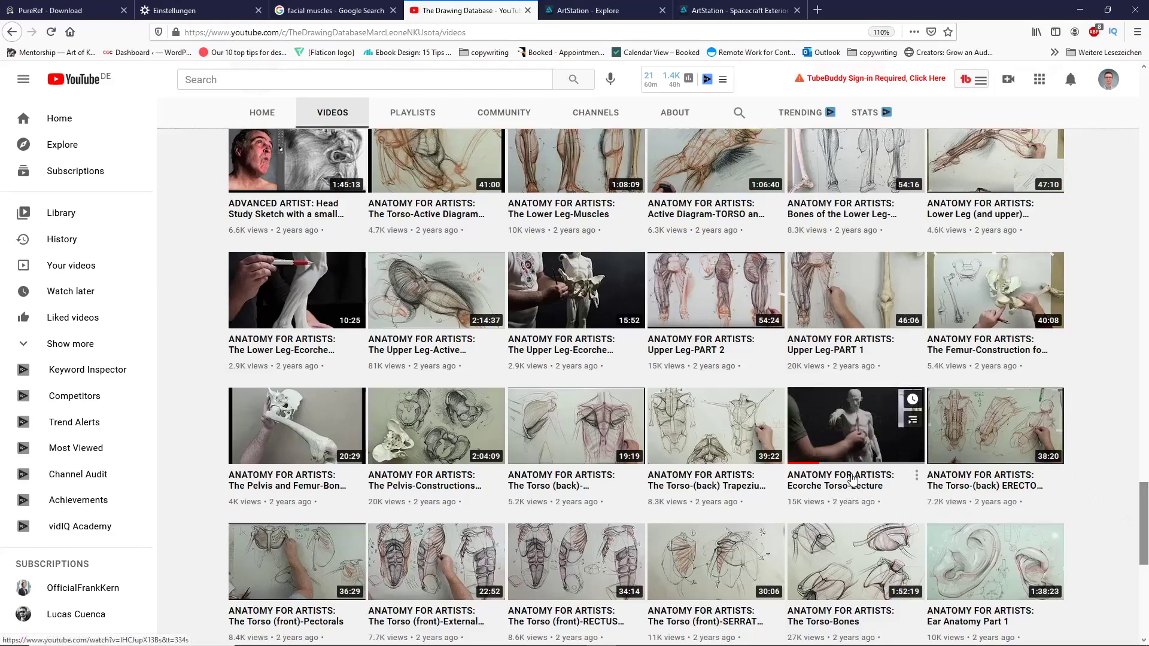
Look over the channel's Anatomy for Artists videos on the front of the torso, ear, mouth and nose.
scroll(845, 459, down, 4)
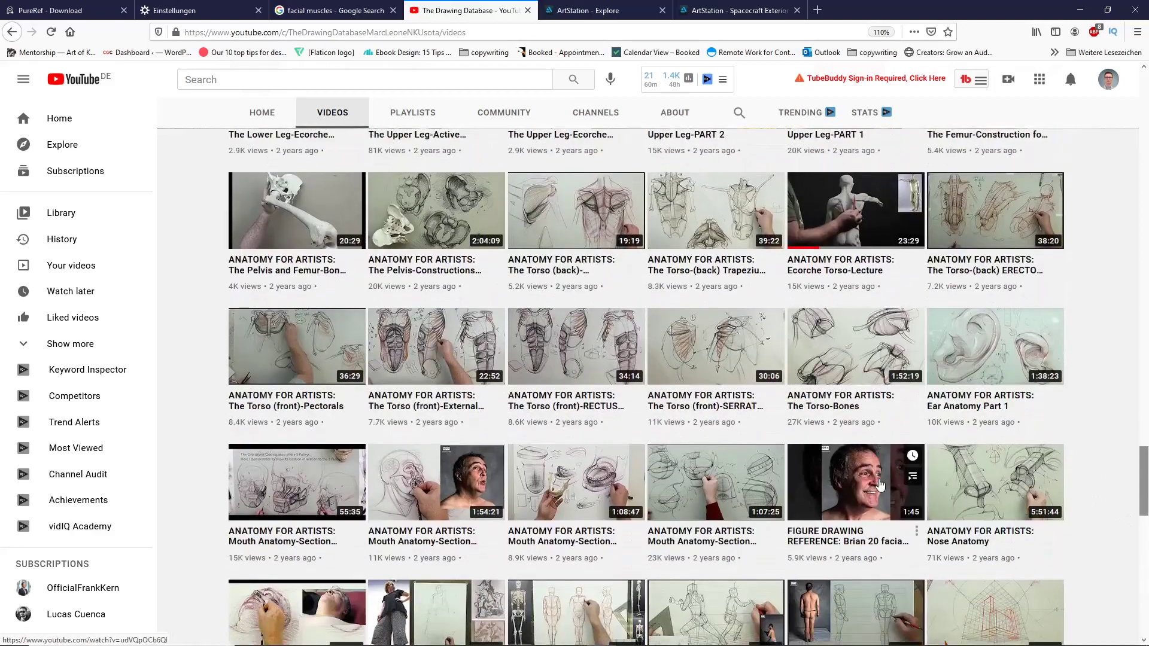
drag(1144, 478, 1145, 409)
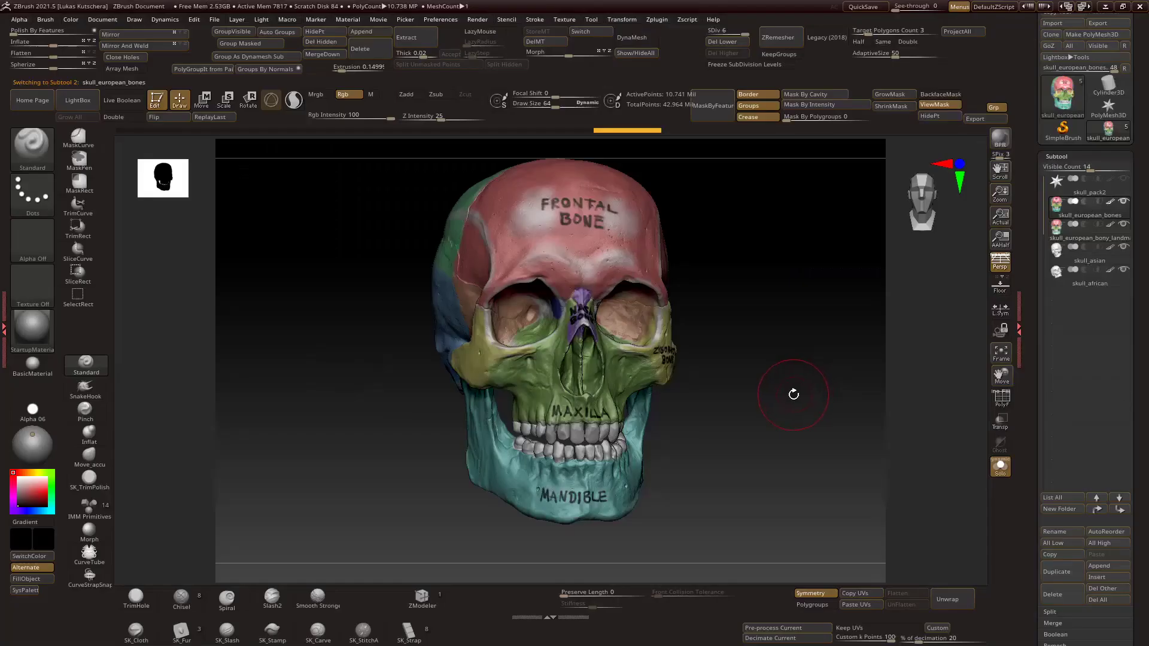
Switch to ZBrush and examine the labelled bones of the European skull from the front, three-quarter and side views.
drag(777, 397, 776, 421)
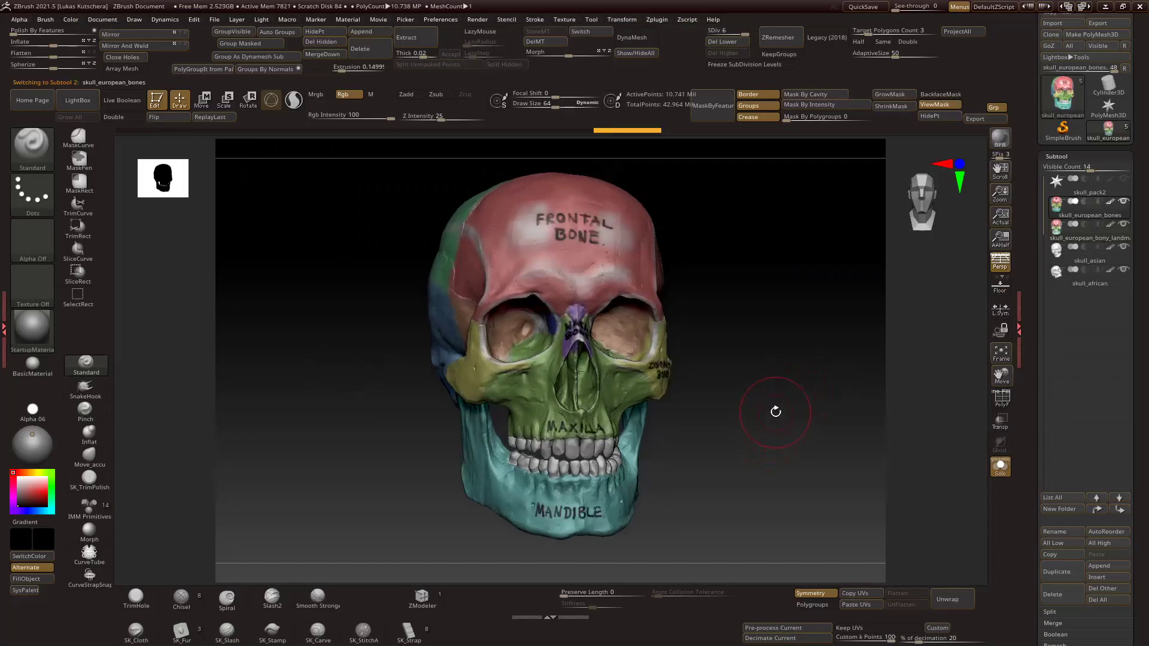
mouse_move(768, 412)
mouse_down()
mouse_move(688, 410)
mouse_move(781, 420)
mouse_up()
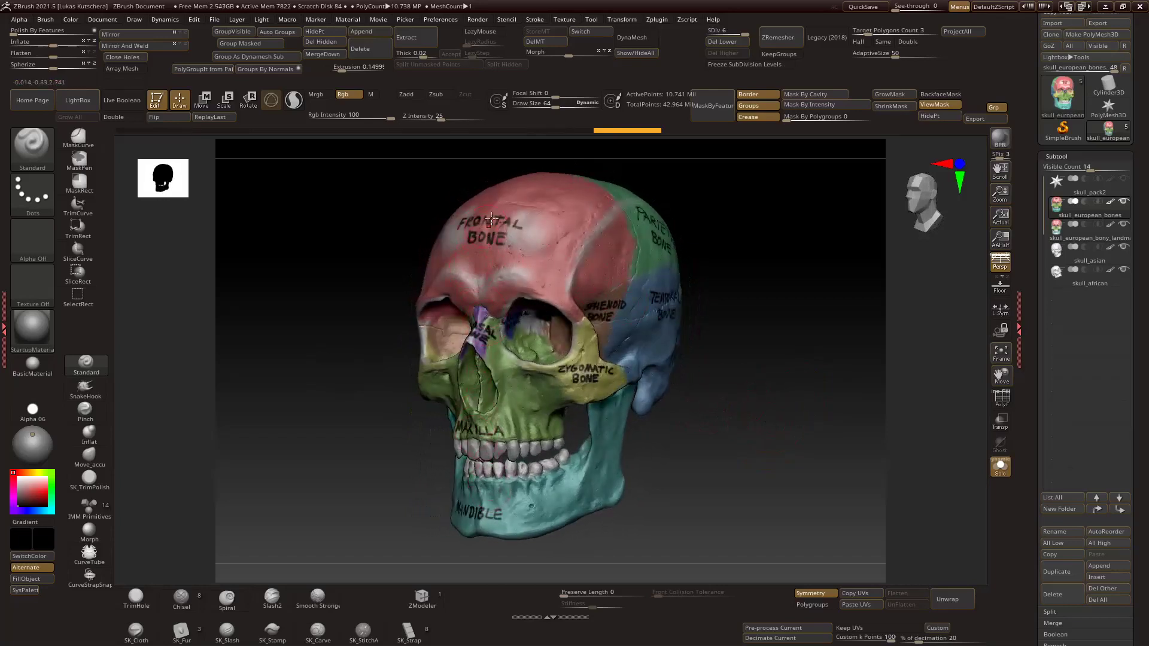
shift+drag(314, 407, 522, 294)
drag(738, 406, 562, 359)
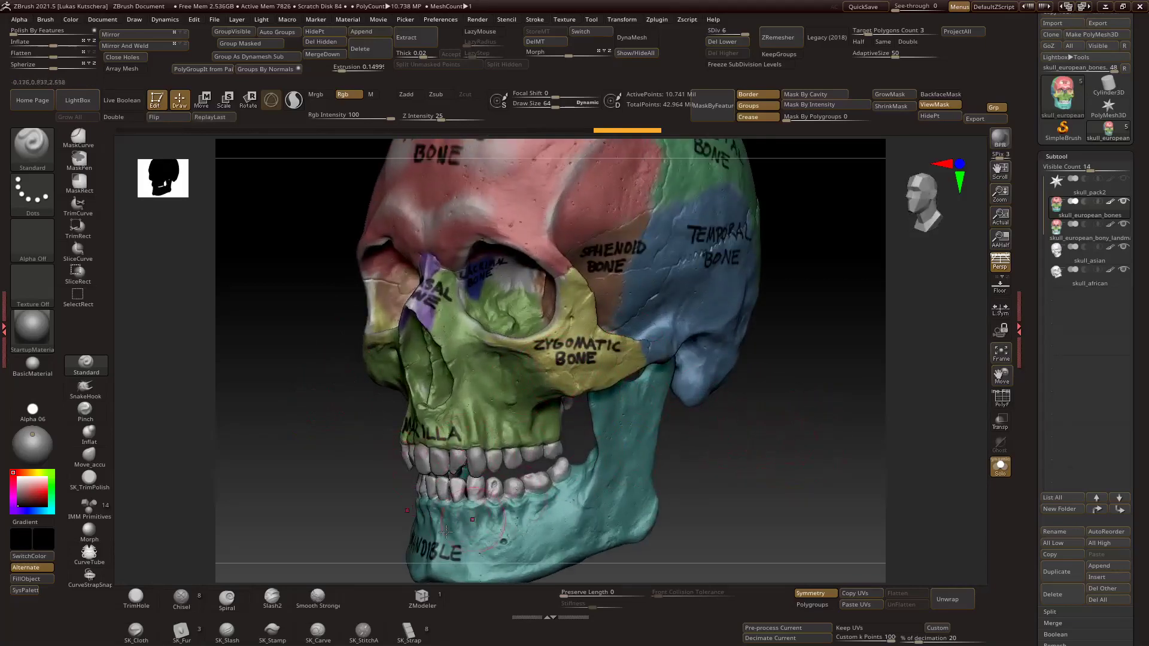
drag(707, 465, 751, 452)
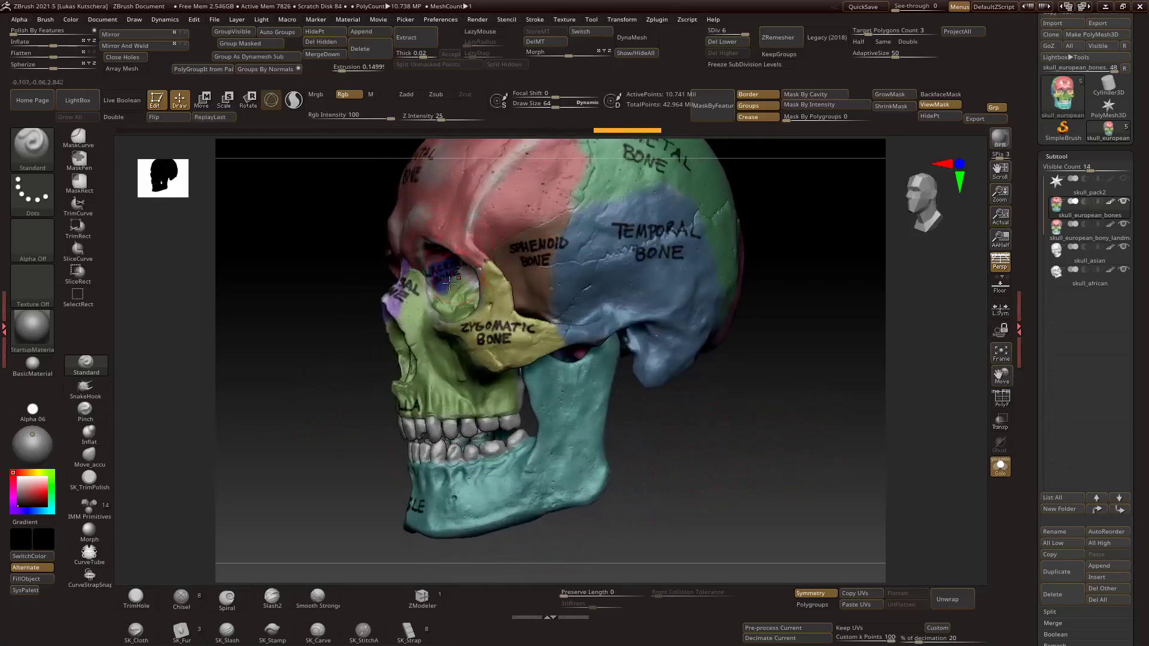
drag(730, 336, 665, 228)
alt+drag(739, 318, 826, 323)
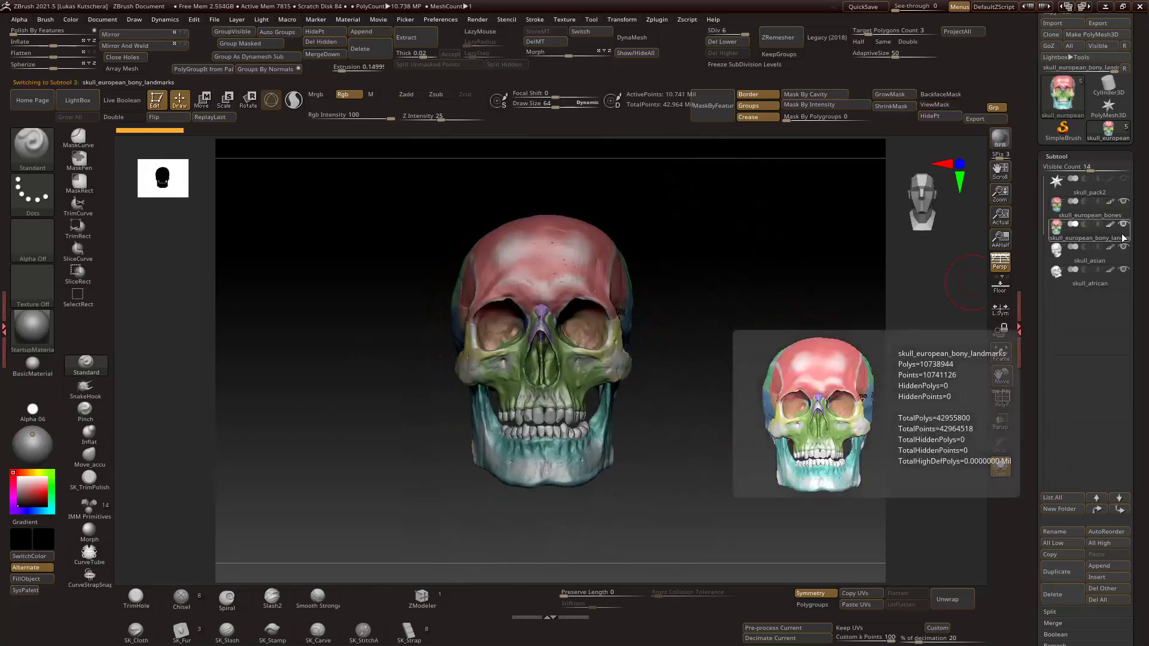
Inspect the superior temporal line and surrounding forehead on the European bony-landmarks skull, turning it between side and front views.
drag(734, 264, 539, 228)
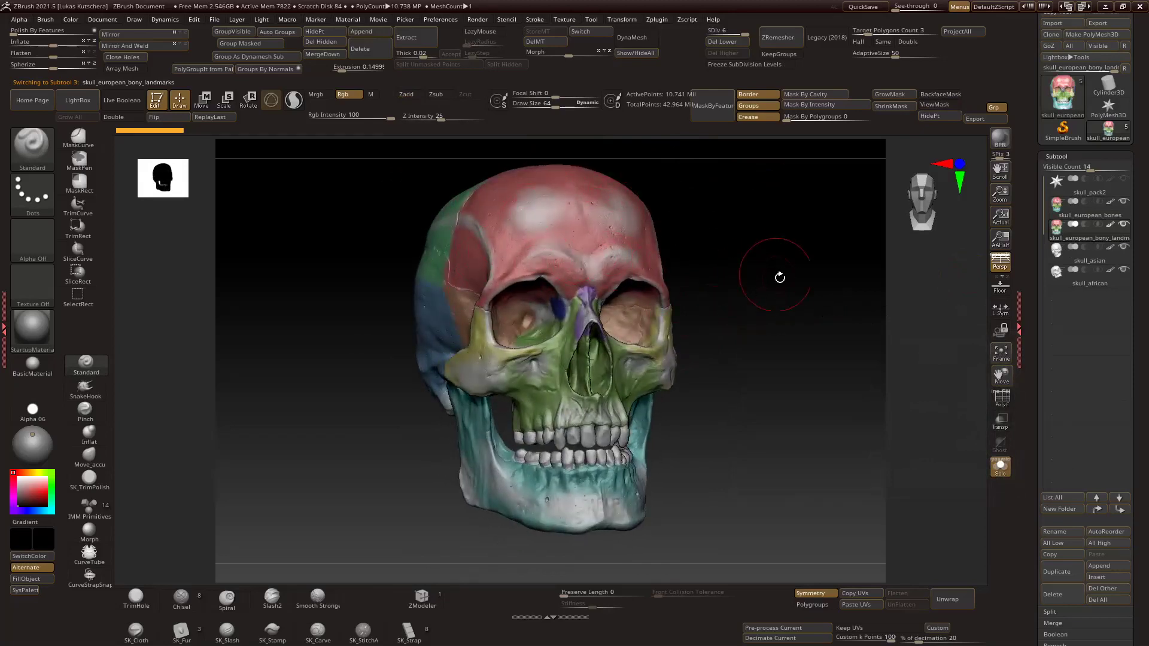
drag(810, 280, 656, 292)
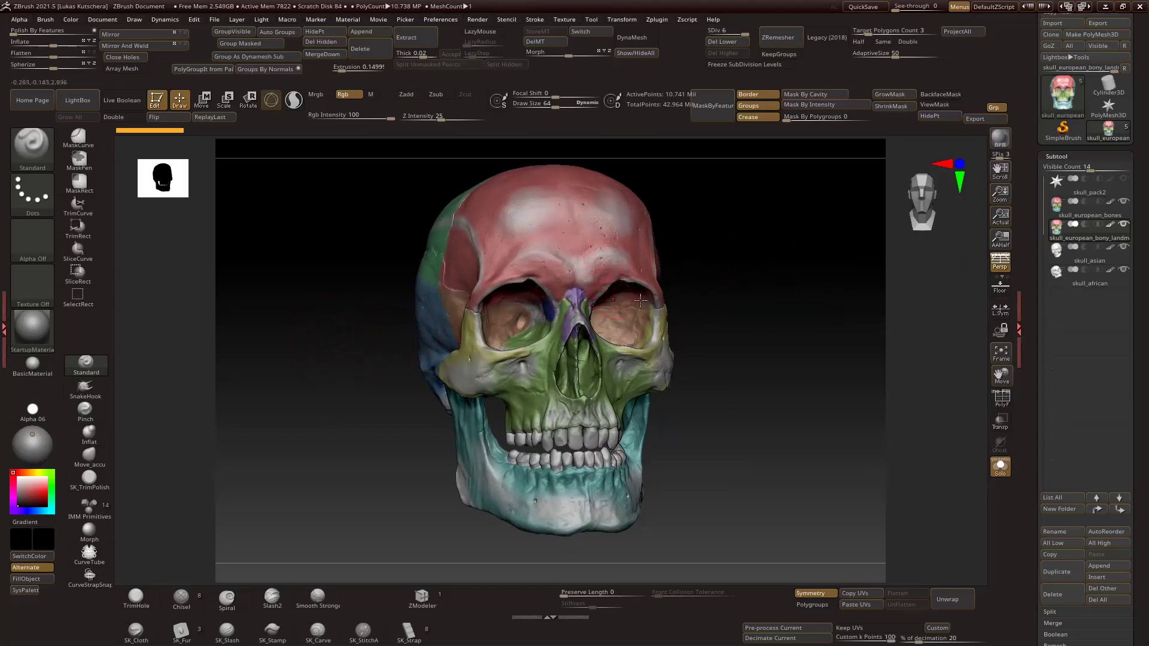
drag(738, 236, 828, 285)
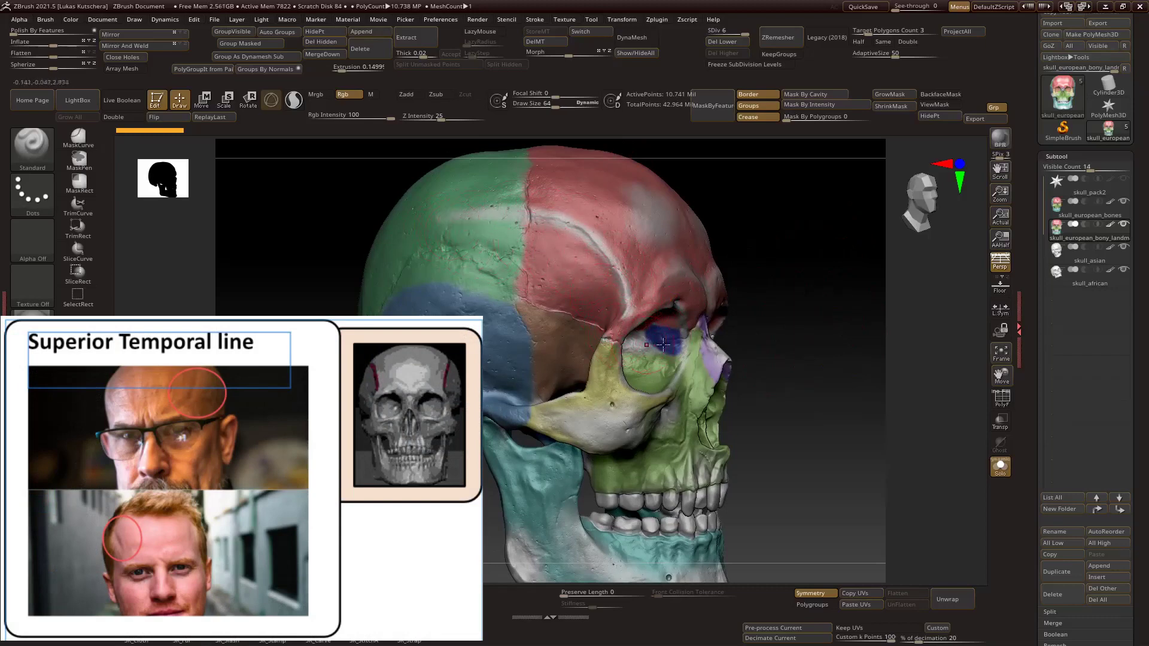
drag(824, 317, 751, 298)
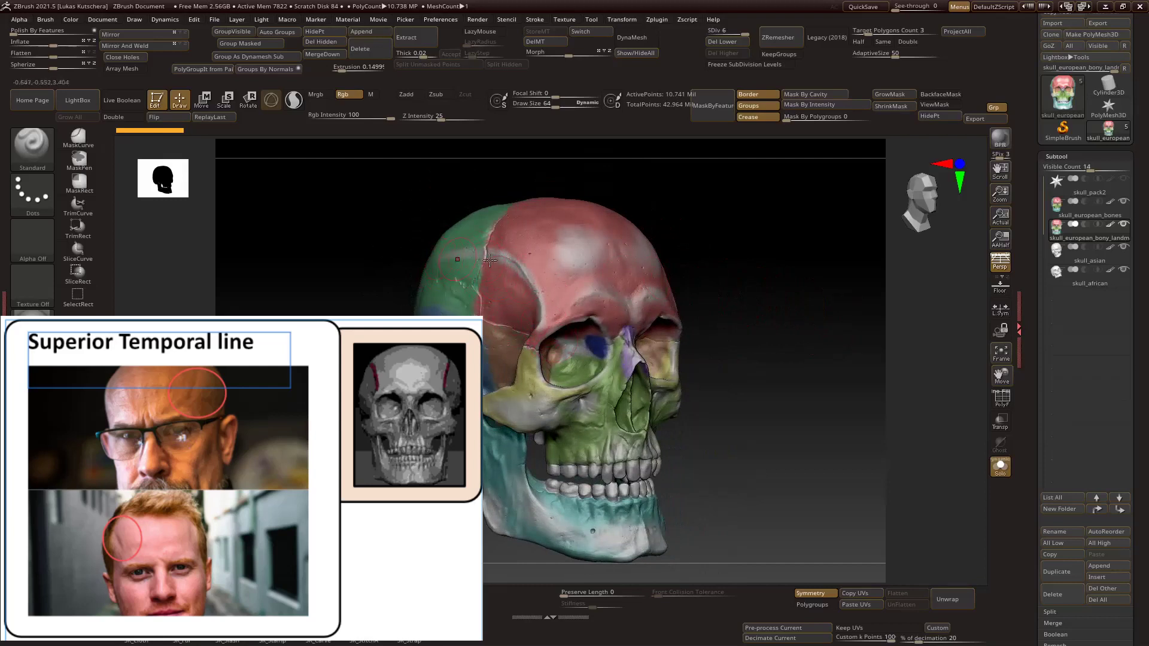
drag(766, 299, 506, 280)
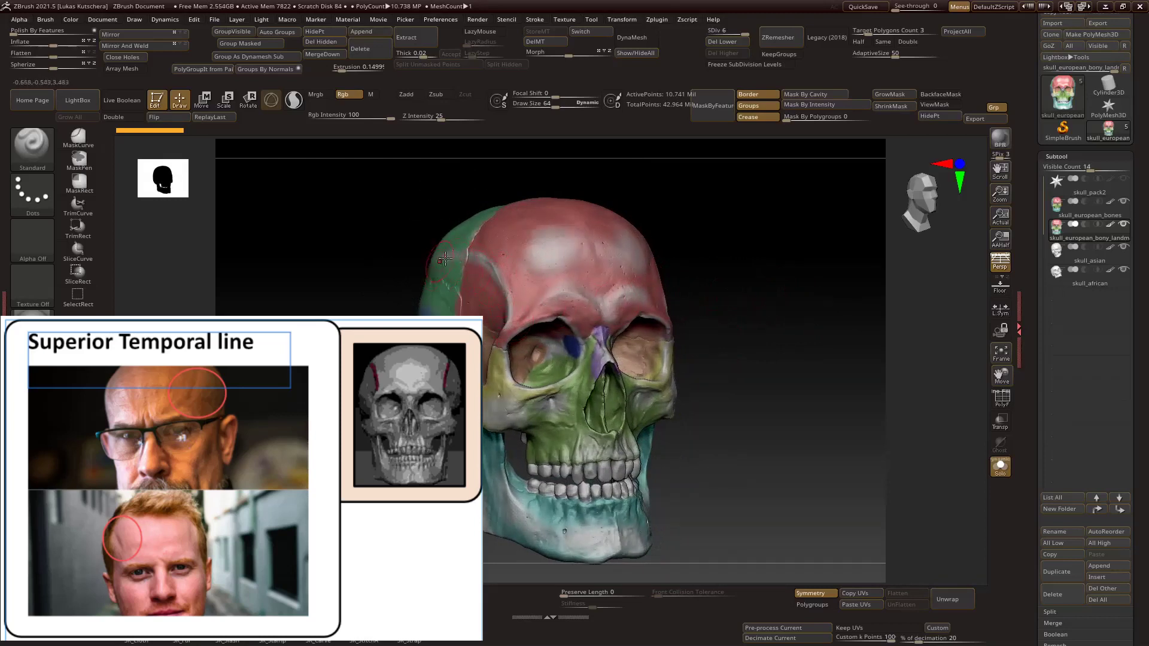
drag(760, 257, 640, 257)
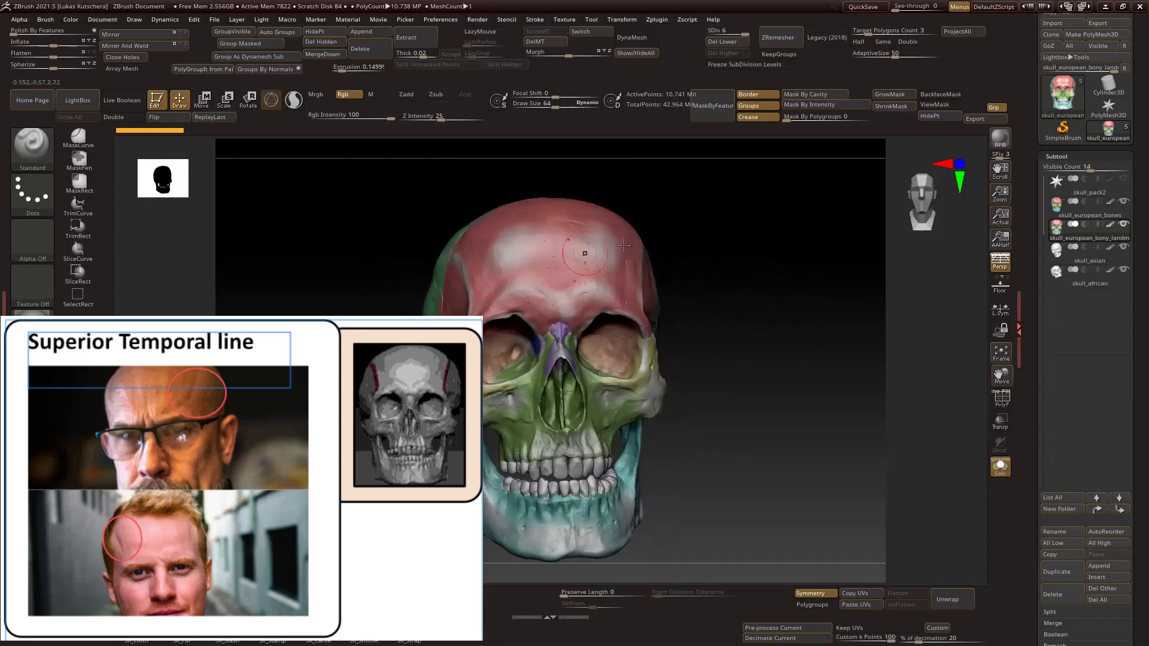
Study the frontal eminences on the skull's forehead from the front and both three-quarter sides.
drag(778, 241, 747, 244)
mouse_move(702, 329)
mouse_down()
mouse_move(748, 332)
mouse_move(714, 321)
mouse_up()
drag(736, 269, 749, 233)
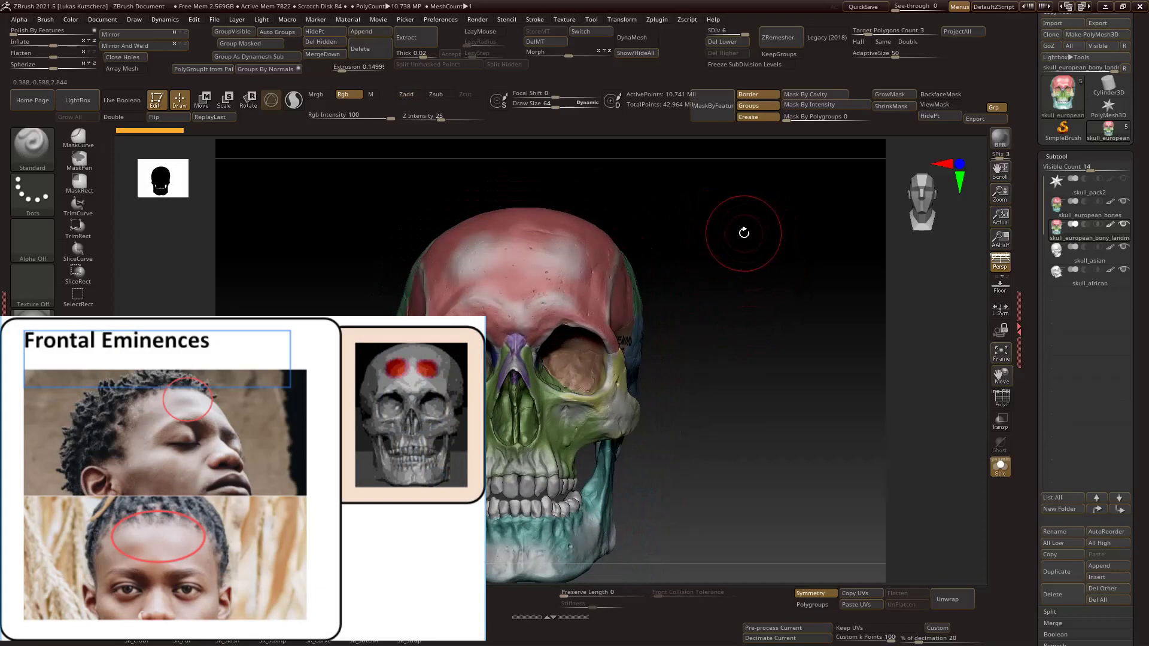
drag(743, 233, 756, 234)
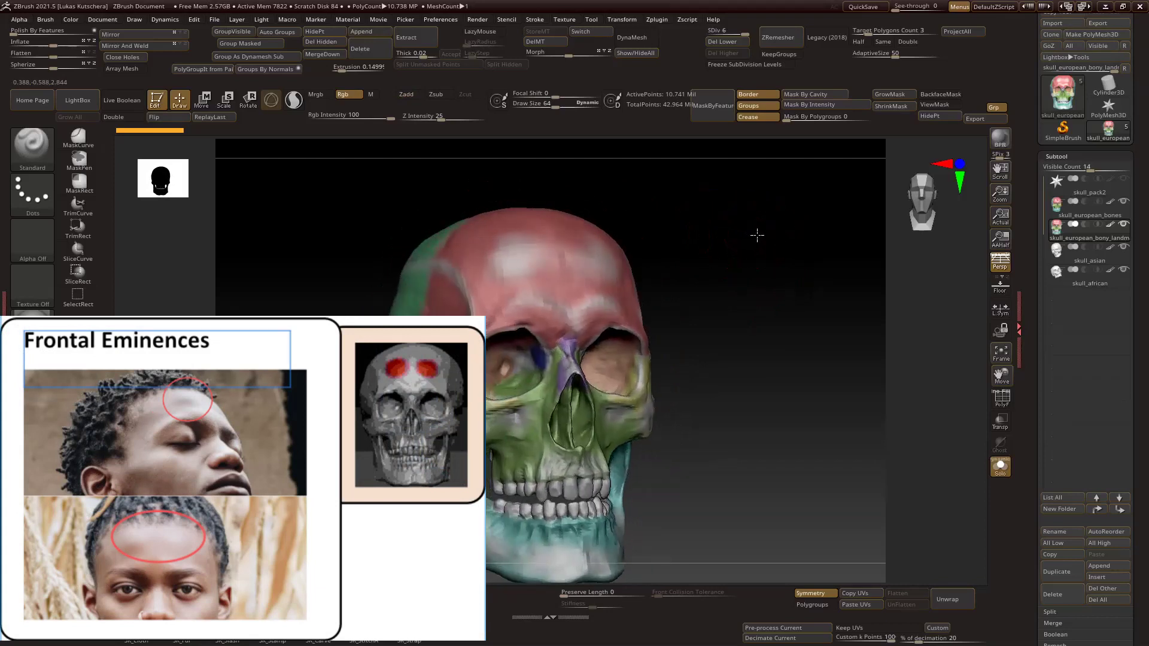
shift+drag(698, 265, 688, 264)
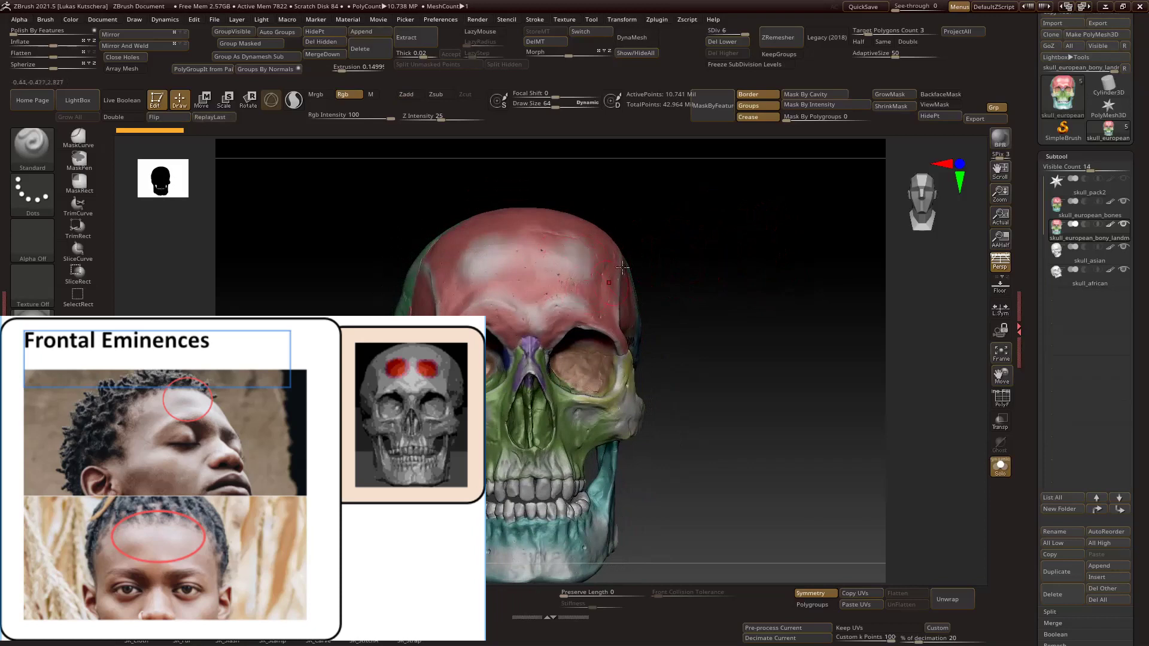
drag(683, 283, 640, 284)
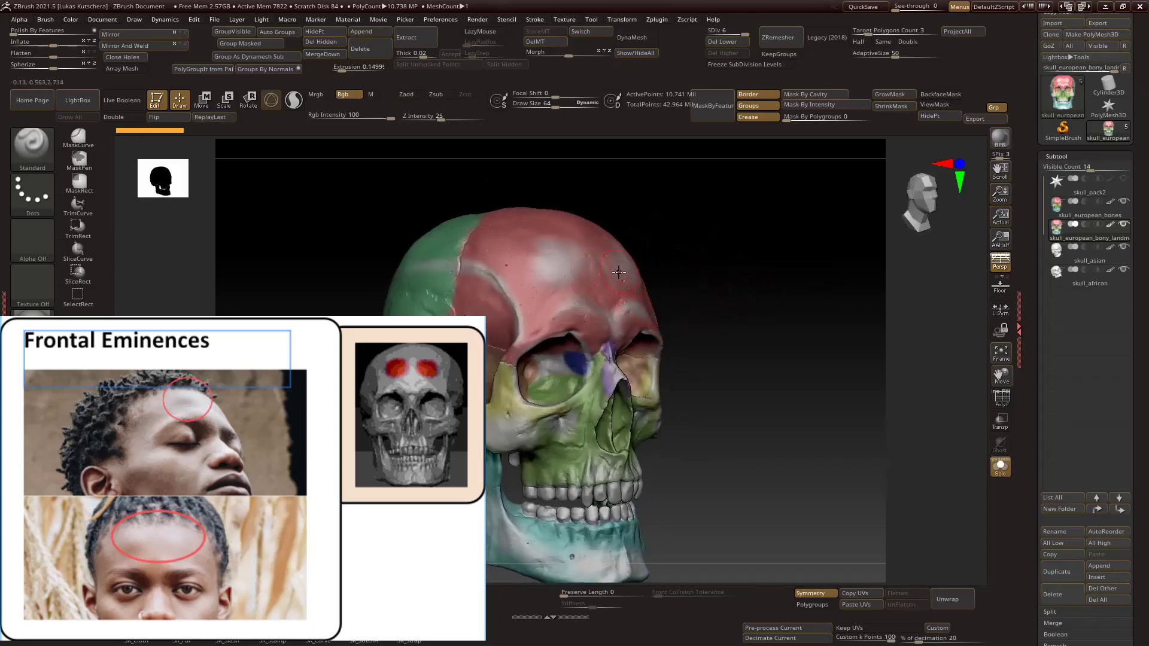
mouse_move(747, 293)
mouse_down()
mouse_move(790, 269)
mouse_move(766, 262)
mouse_move(500, 289)
mouse_up()
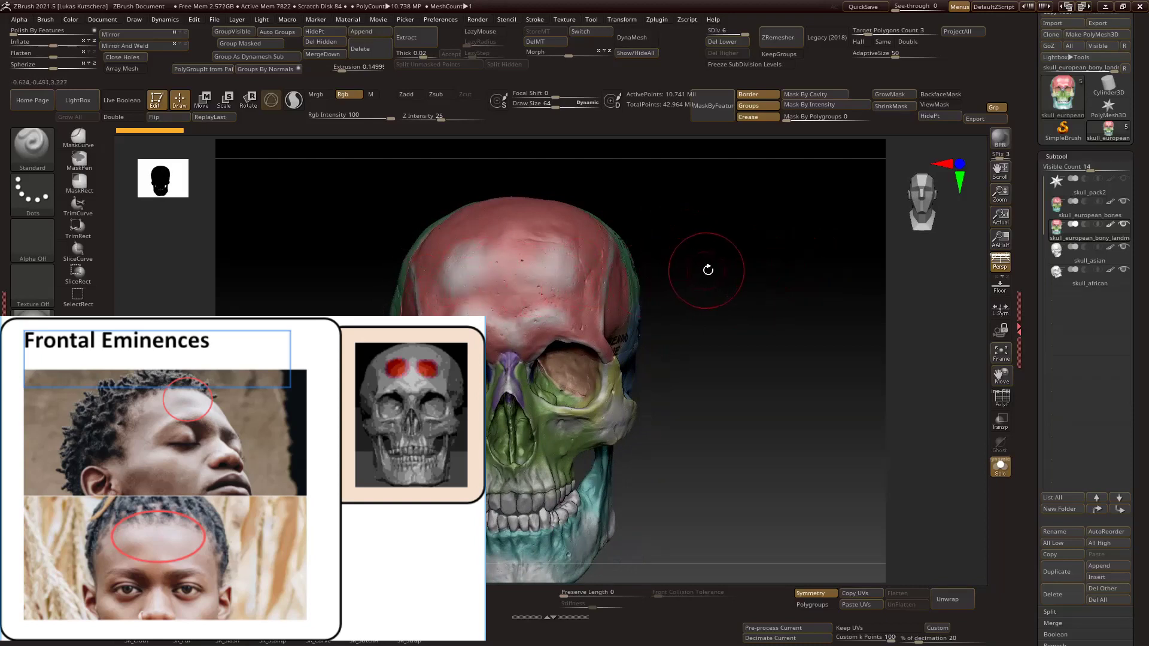
drag(730, 264, 746, 259)
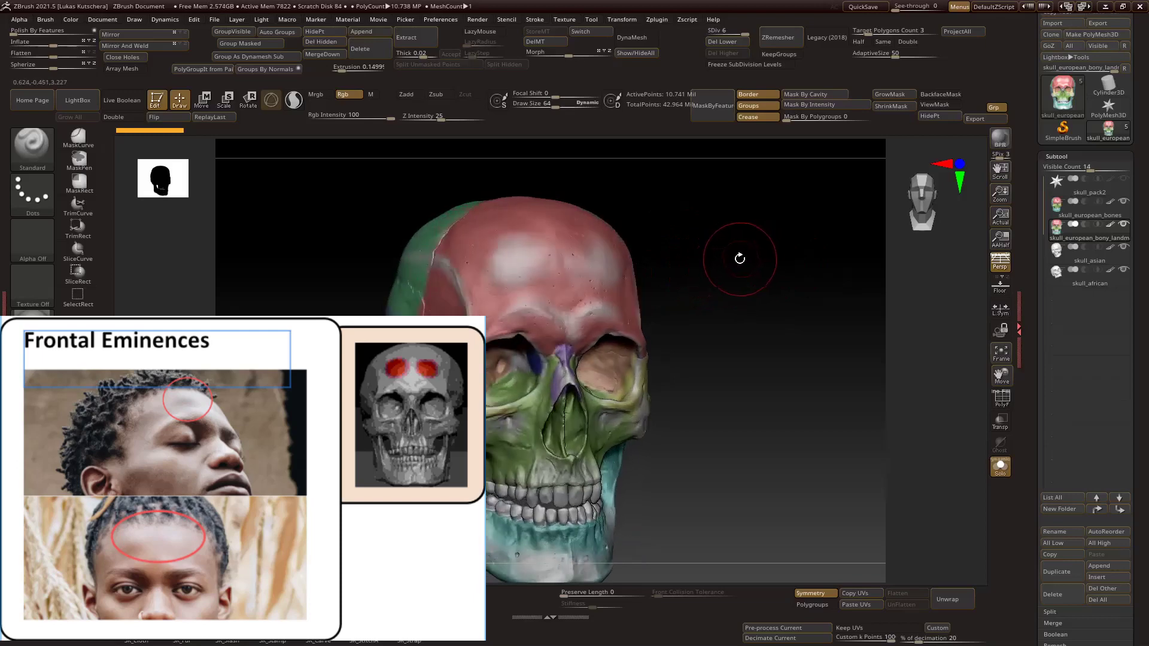
drag(703, 262, 664, 271)
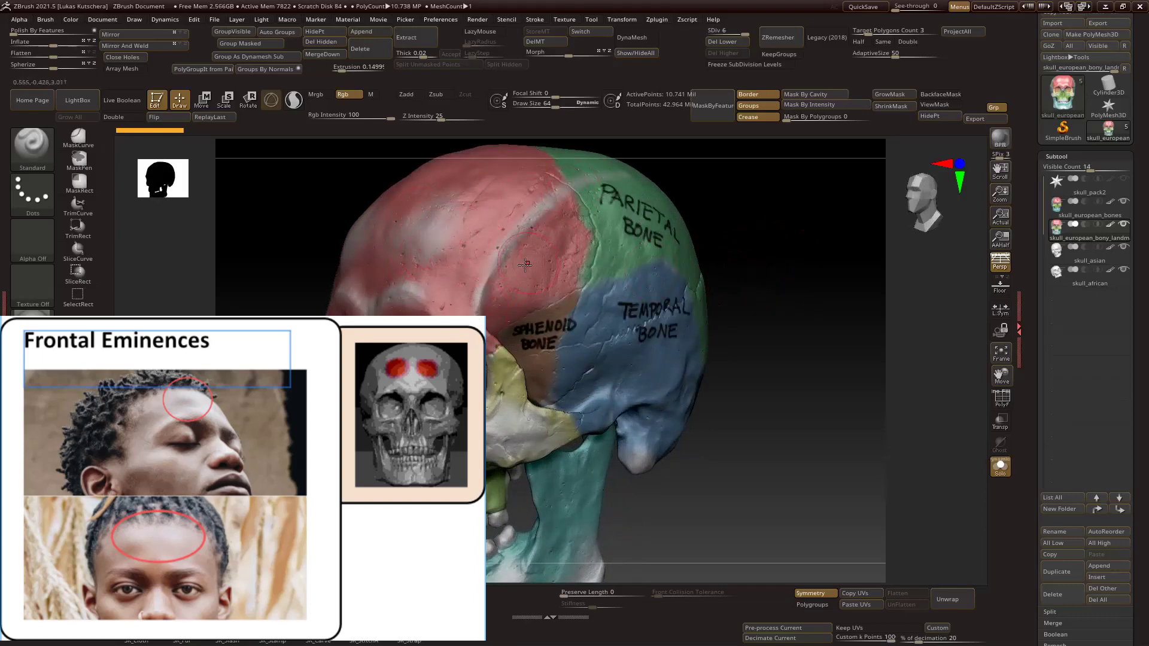
mouse_move(777, 282)
mouse_down()
mouse_move(813, 282)
mouse_move(799, 261)
mouse_move(781, 264)
mouse_up()
mouse_move(712, 301)
mouse_down()
mouse_move(702, 225)
mouse_move(698, 285)
mouse_up()
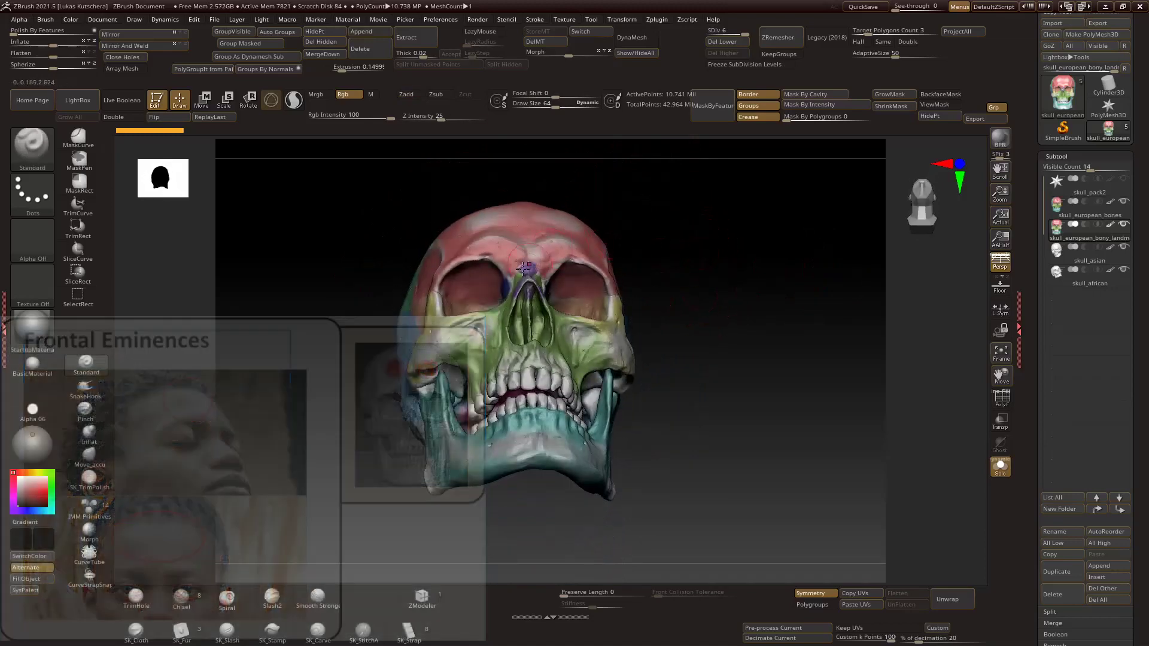
Mark the central plane and one side plane of the skull's forehead with dark paint and a mask.
drag(482, 198, 630, 251)
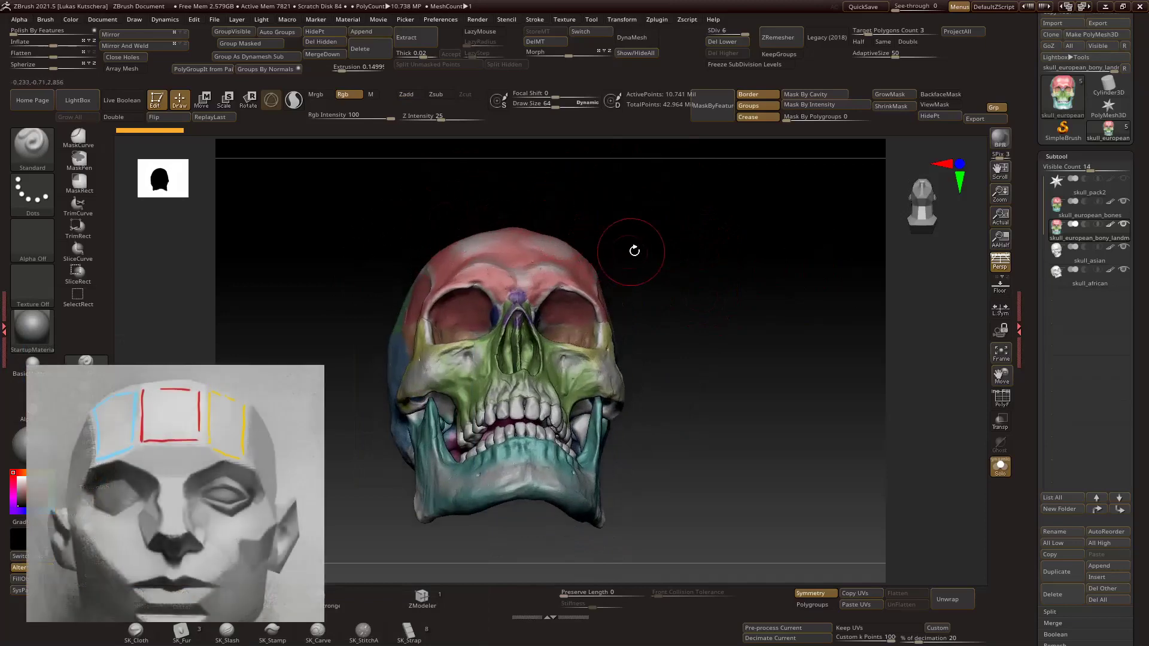
drag(493, 231, 670, 283)
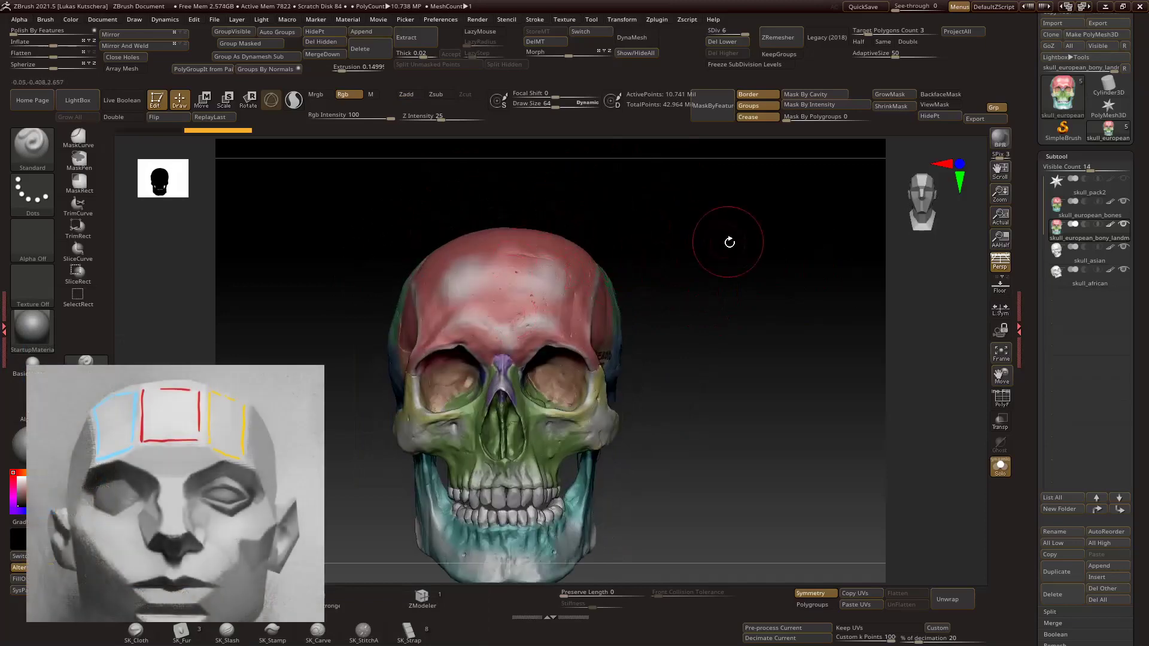
mouse_move(639, 203)
mouse_down()
mouse_move(513, 291)
mouse_move(538, 264)
mouse_move(478, 239)
mouse_move(461, 311)
mouse_move(523, 245)
mouse_up()
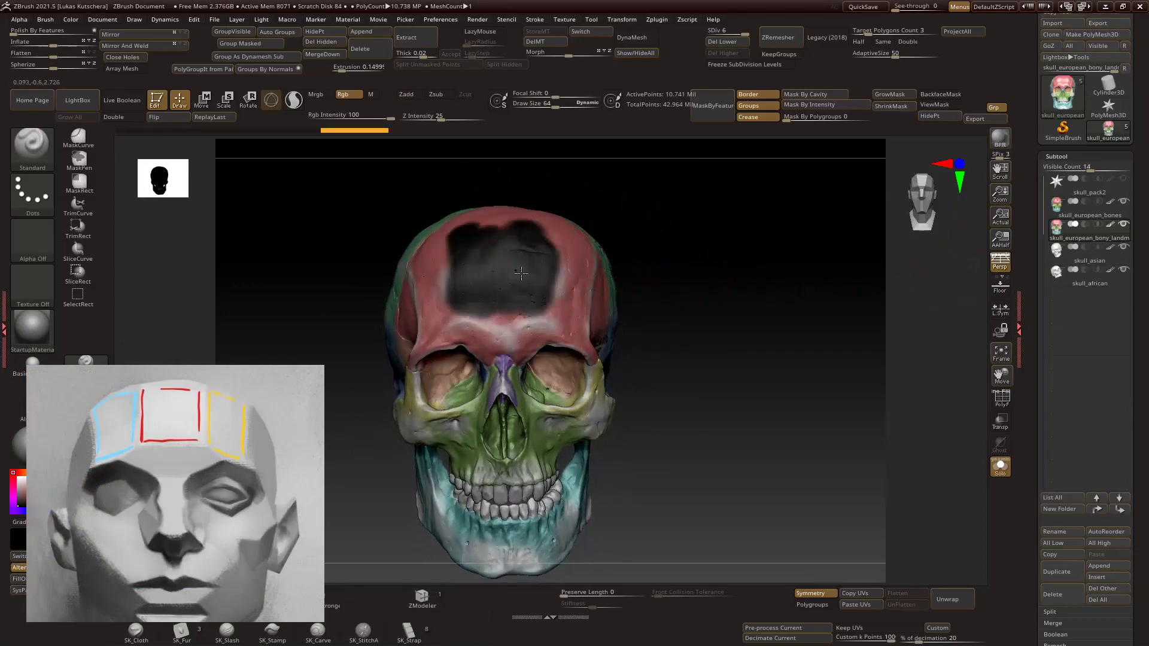
mouse_move(695, 259)
mouse_down()
mouse_move(575, 290)
mouse_move(608, 247)
mouse_move(620, 282)
mouse_up()
drag(766, 181, 670, 258)
mouse_move(387, 264)
ctrl+mouse_down()
mouse_move(398, 311)
mouse_move(413, 282)
ctrl+mouse_up()
drag(698, 218, 689, 242)
mouse_move(623, 259)
mouse_down()
mouse_move(422, 260)
mouse_move(666, 236)
mouse_move(723, 311)
mouse_up()
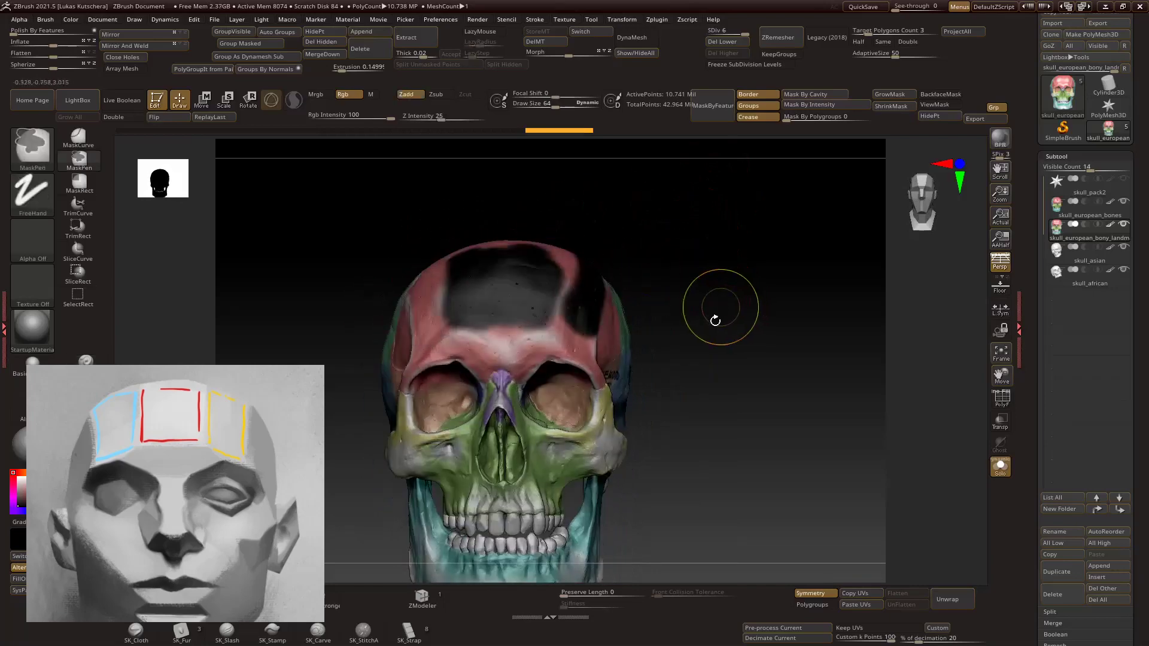
Undo the dark plane markings on the skull's forehead.
key(ctrl+z)
key(ctrl+z)
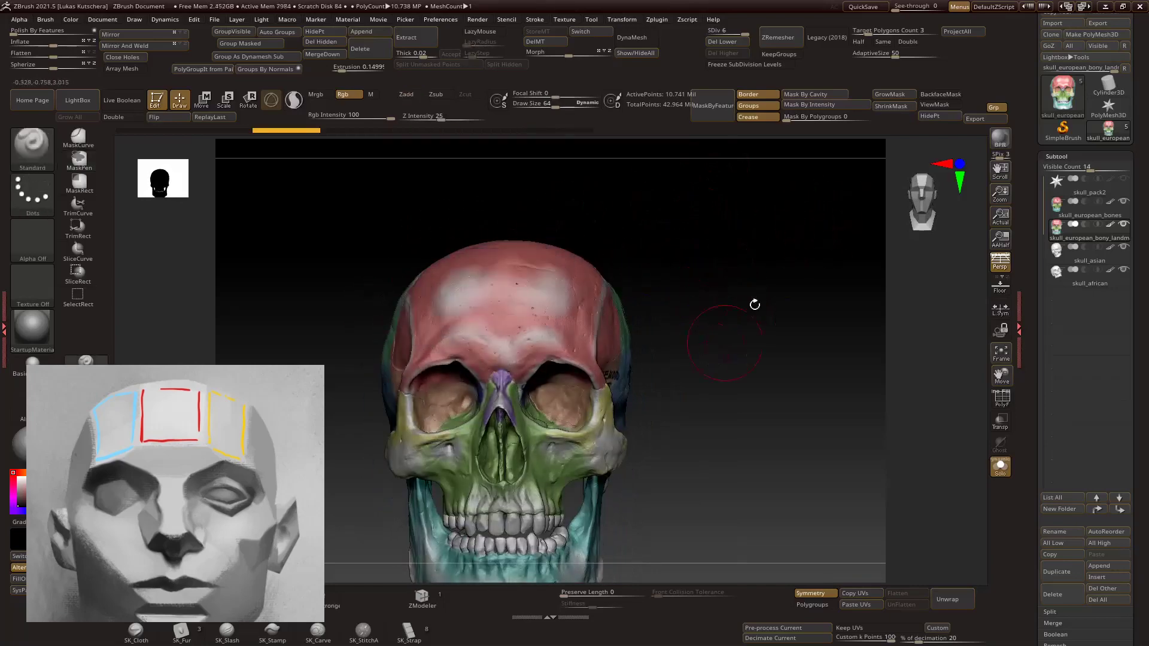
key(ctrl+z)
key(ctrl+z)
key(ctrl+z)
Examine the zygomatic bone on the skull from the three-quarter and front views.
drag(756, 329, 739, 284)
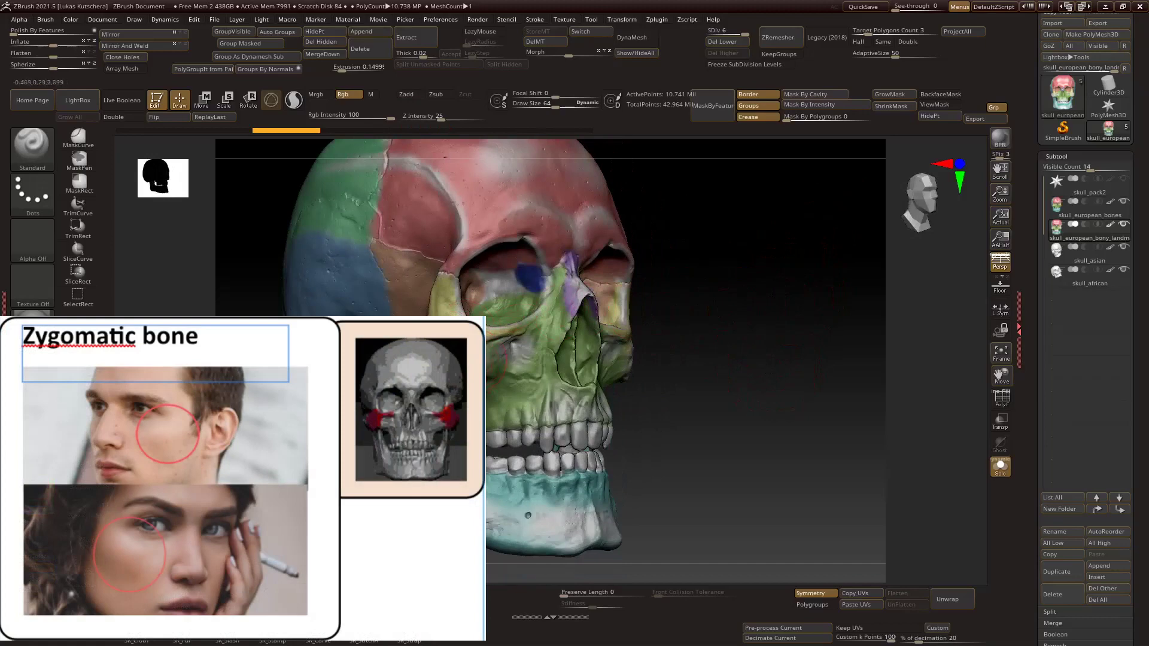
drag(776, 375, 536, 389)
mouse_move(750, 374)
mouse_down()
mouse_move(738, 389)
mouse_move(816, 333)
mouse_move(692, 337)
mouse_move(831, 383)
mouse_move(820, 405)
mouse_move(831, 405)
mouse_move(666, 353)
mouse_move(759, 389)
mouse_move(742, 391)
mouse_up()
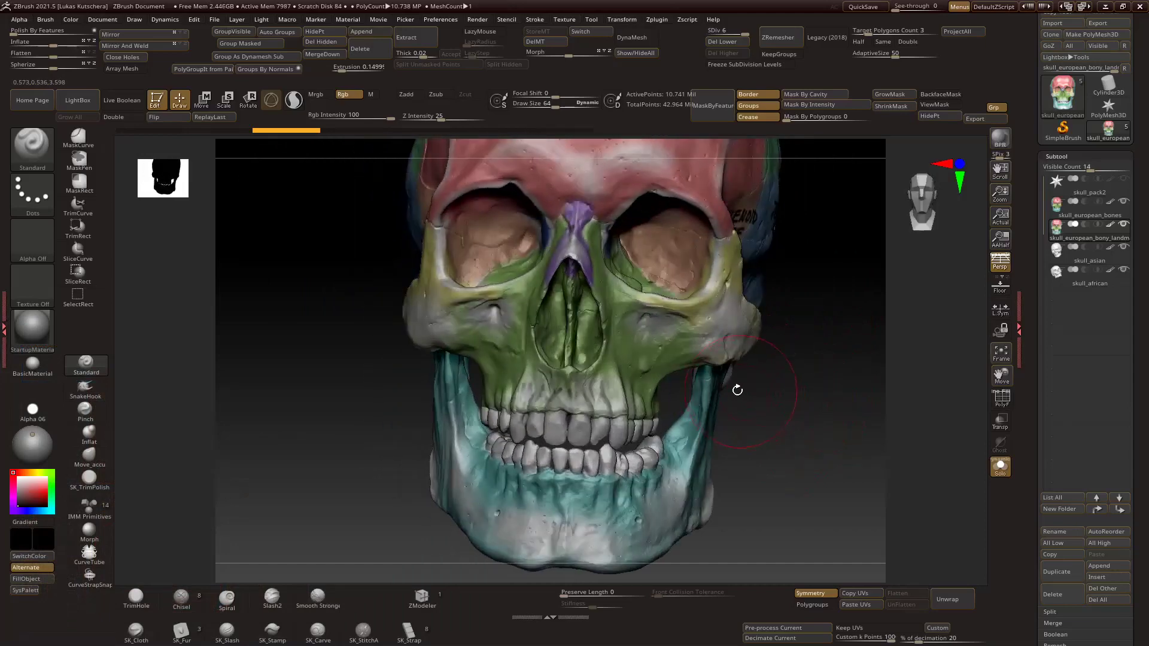
Examine the maxilla, teeth and mandible up close from both sides of the skull.
drag(820, 425, 697, 424)
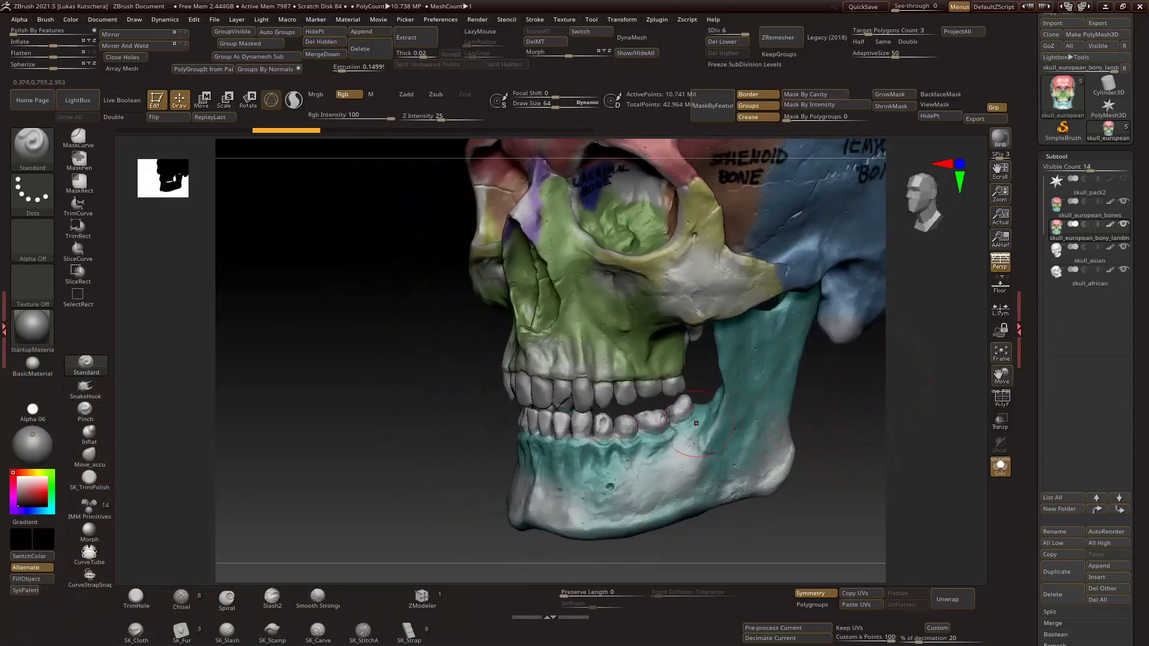
drag(484, 414, 514, 346)
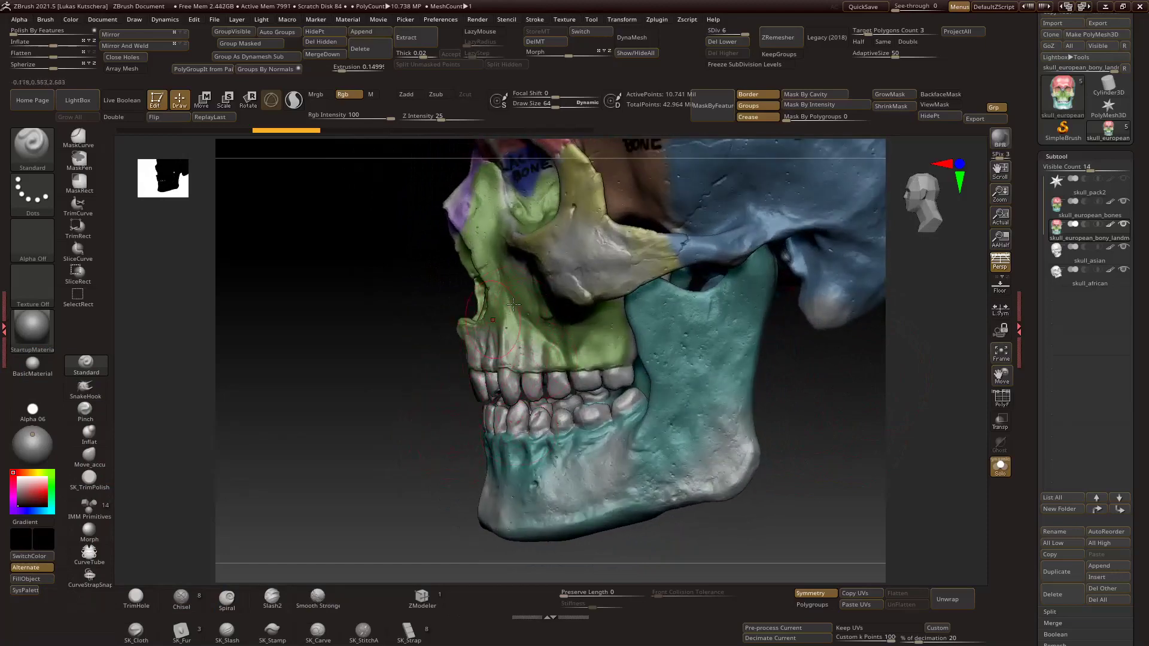
drag(444, 405, 826, 388)
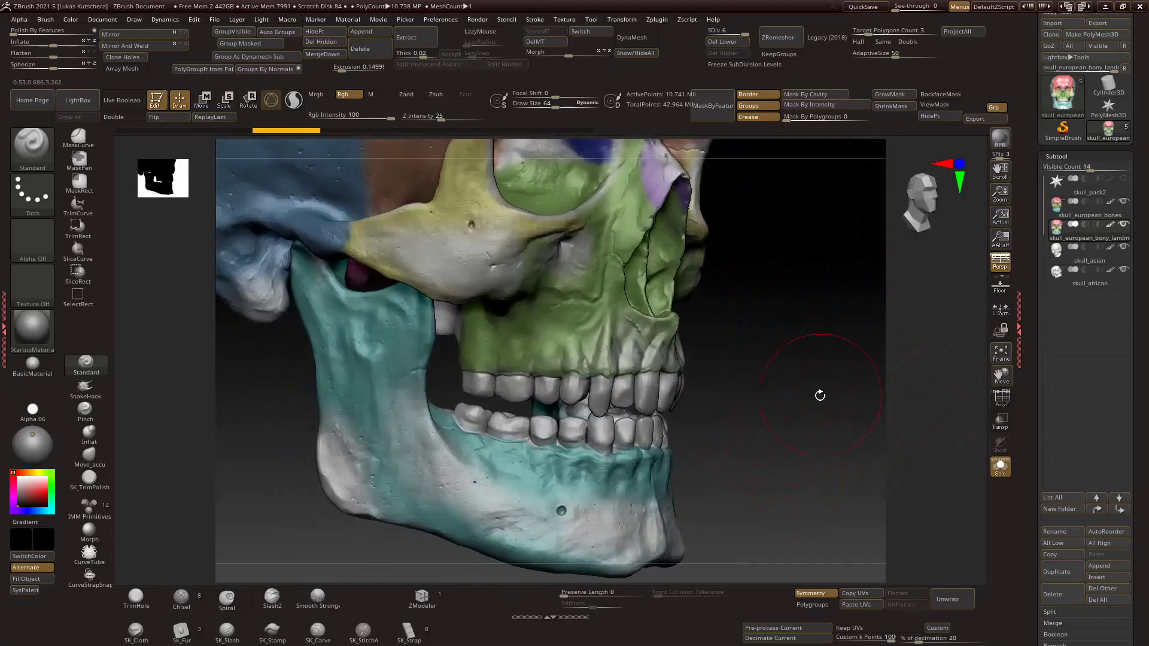
drag(810, 442, 772, 464)
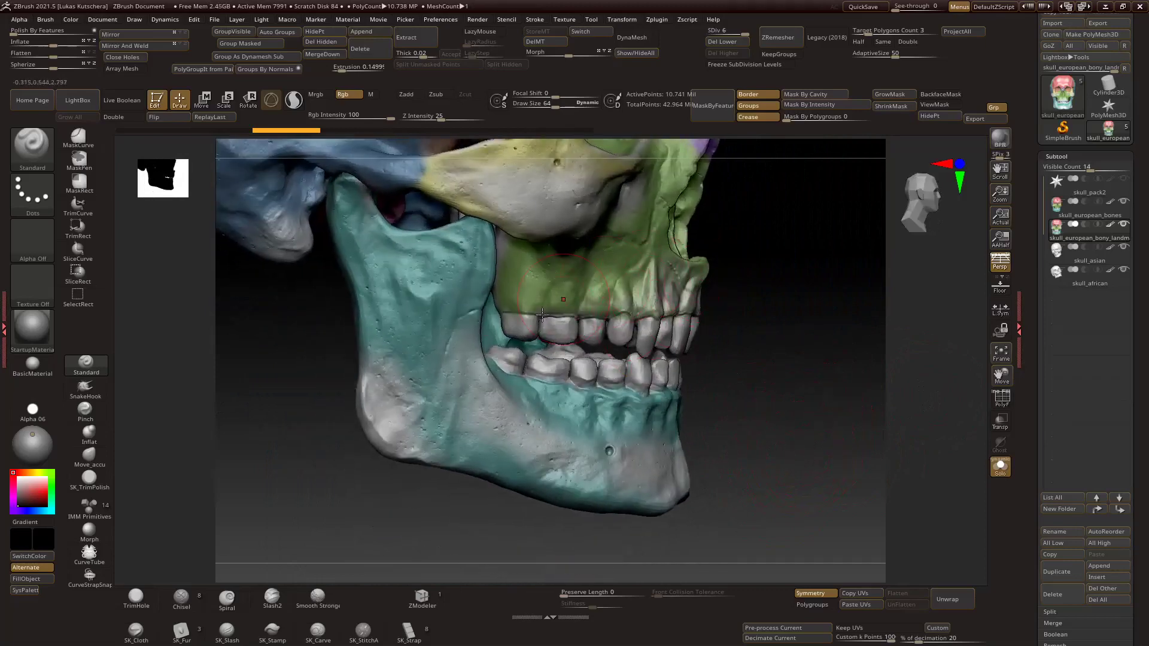
Inspect the angle of the mandible and the bony projection beneath the temporal bone from the side.
drag(801, 423, 663, 447)
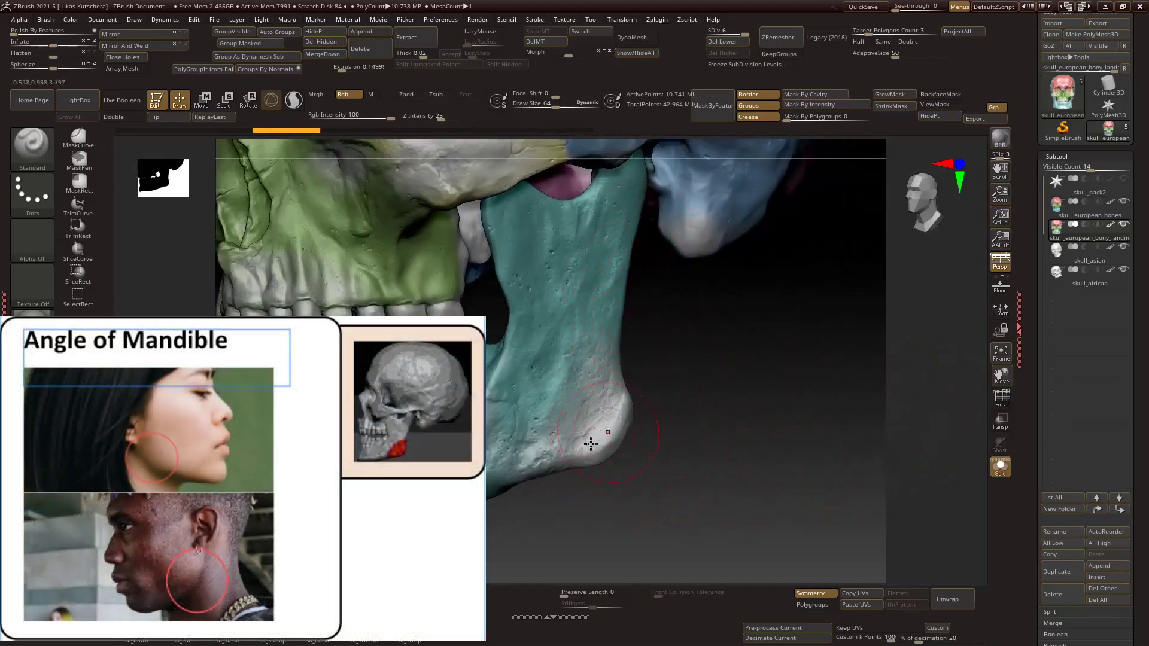
drag(656, 443, 509, 433)
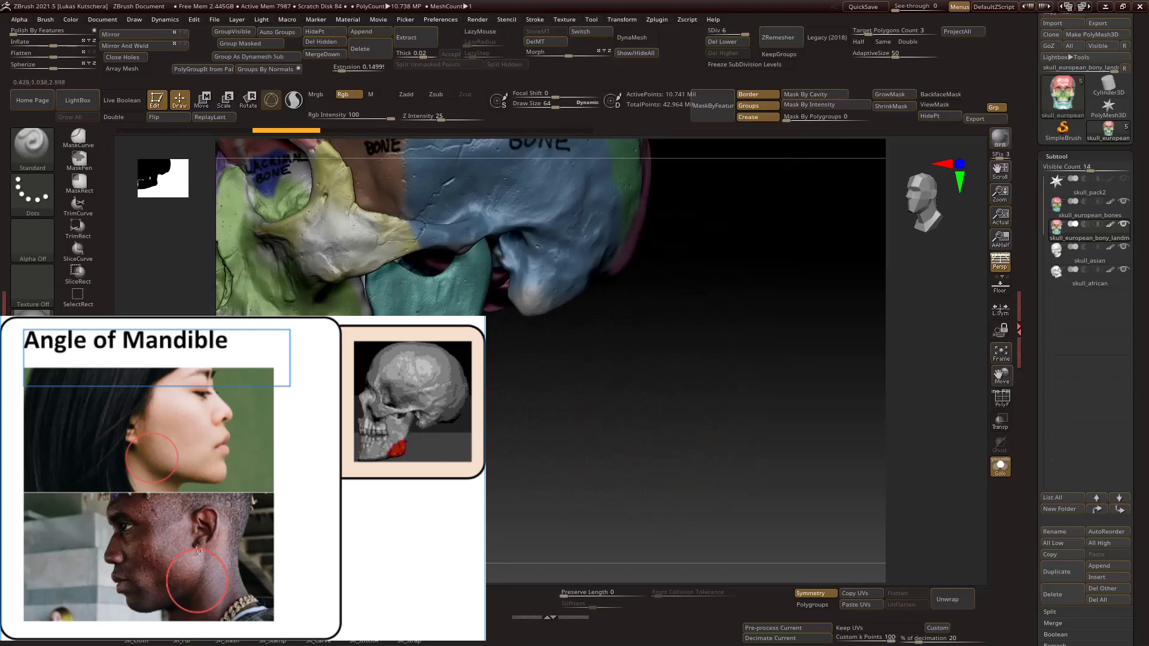
drag(488, 440, 520, 499)
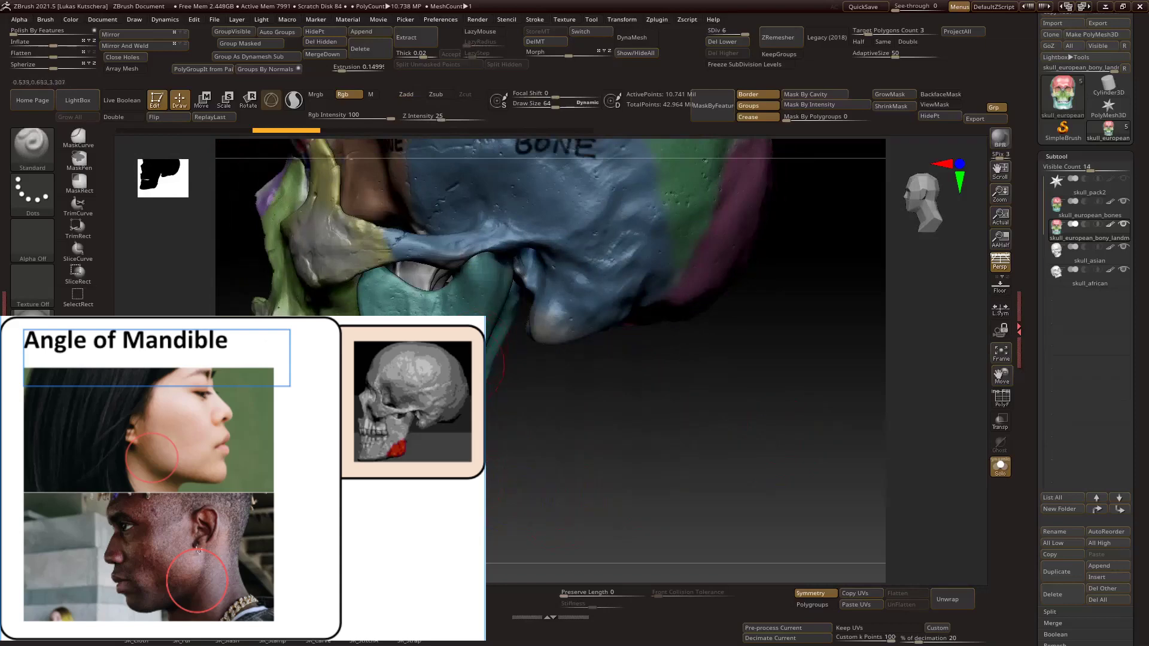
Examine the angle of the mandible and the mastoid process below the temporal bone from the side and three-quarter views.
drag(518, 482, 507, 437)
drag(574, 486, 503, 445)
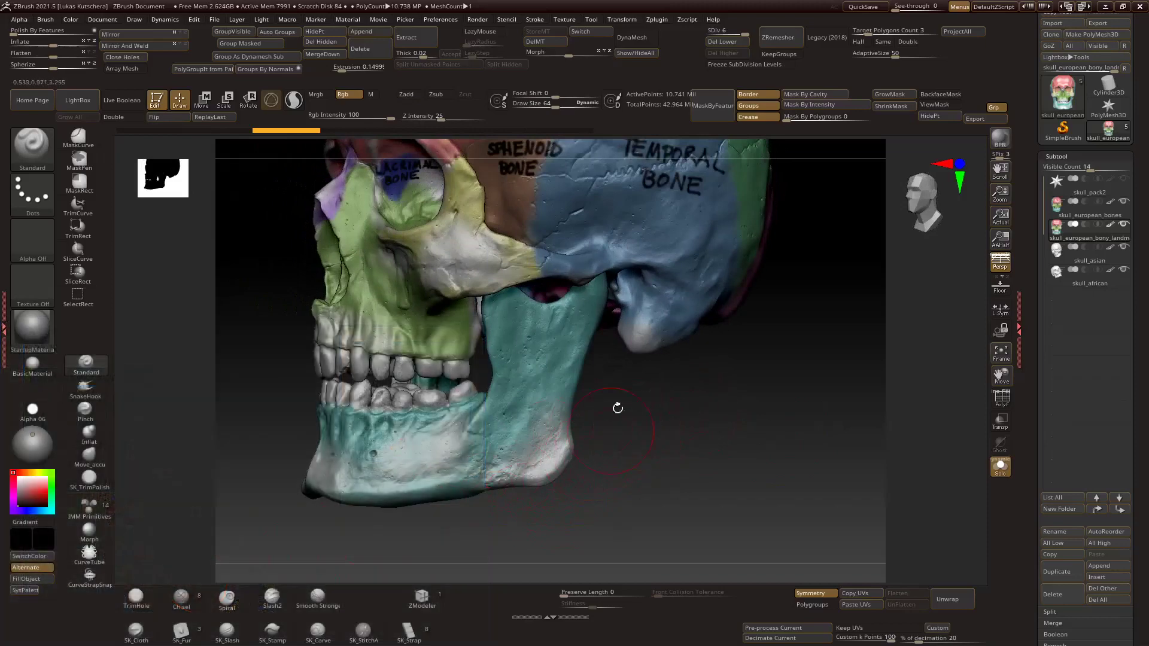
drag(620, 442, 596, 471)
drag(535, 452, 549, 500)
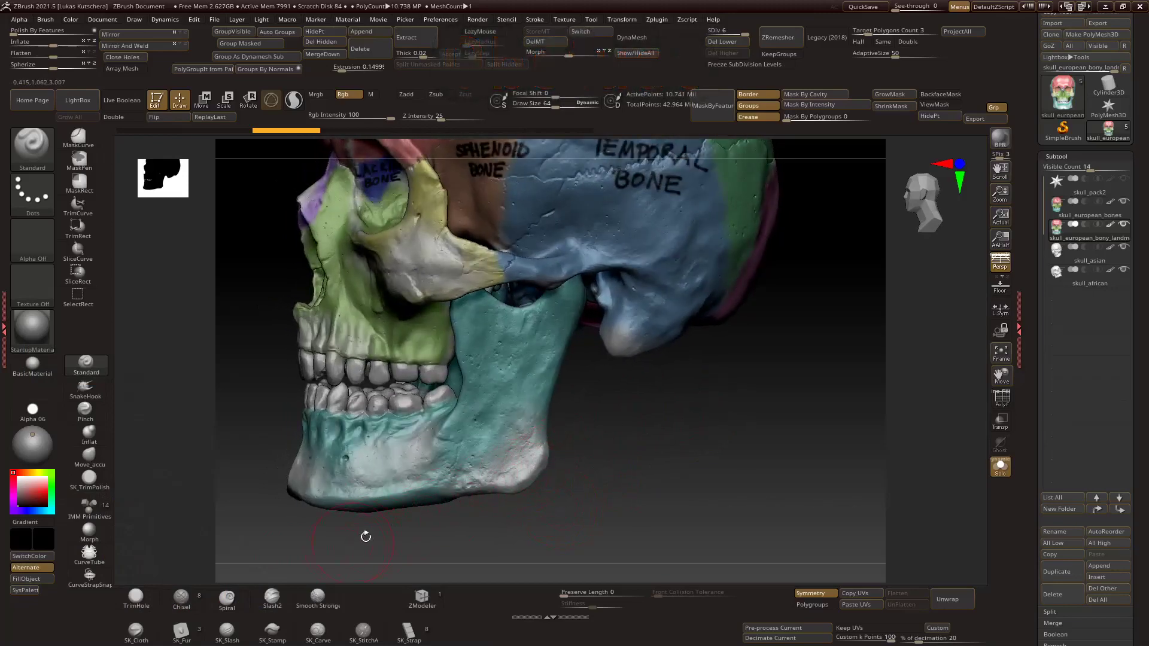
drag(662, 430, 482, 499)
drag(658, 481, 549, 469)
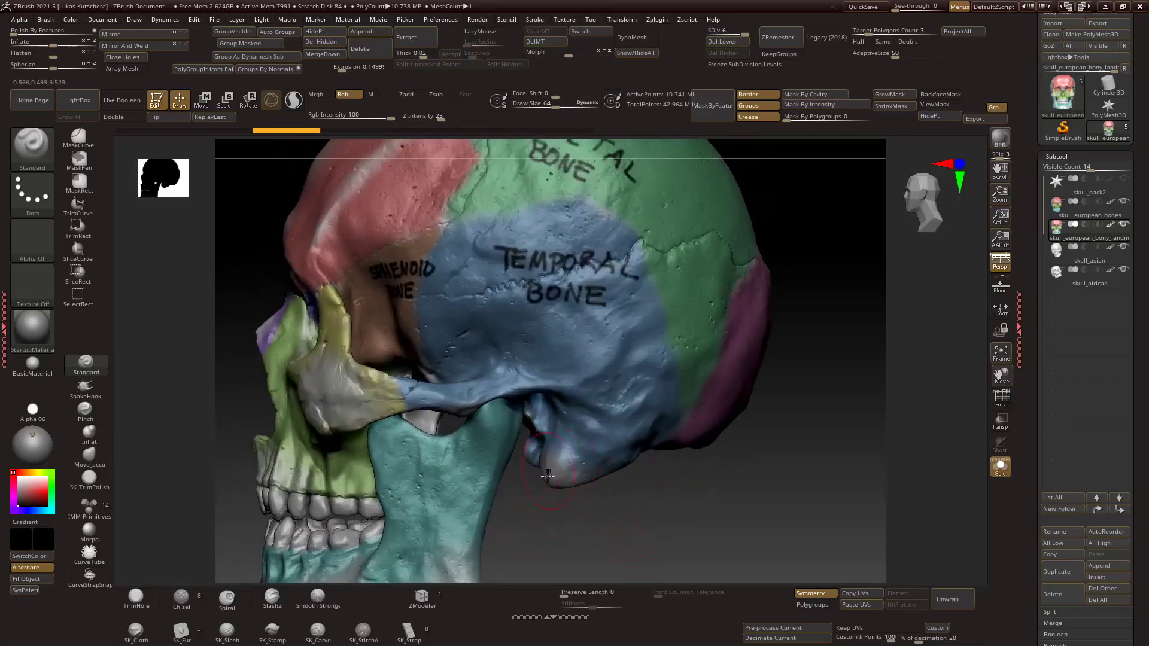
drag(566, 520, 584, 461)
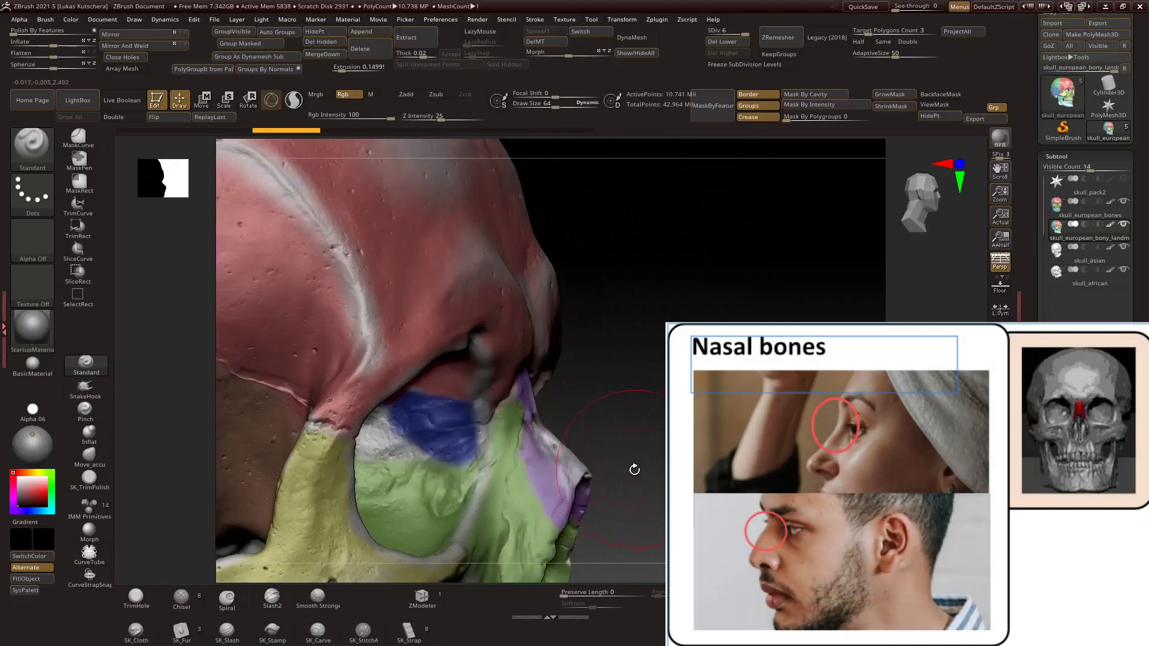
Examine the nasal bones and their projection below the forehead in profile and close up.
alt+drag(599, 269, 599, 312)
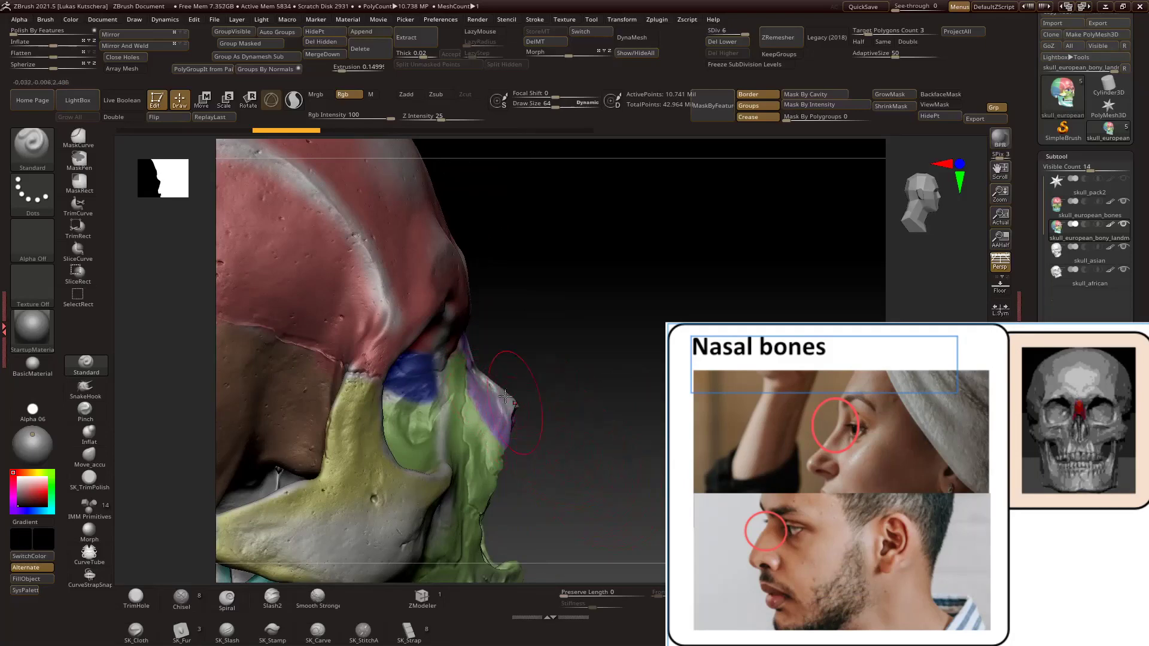
mouse_move(613, 434)
mouse_down()
mouse_move(536, 413)
mouse_move(549, 398)
mouse_move(517, 400)
mouse_up()
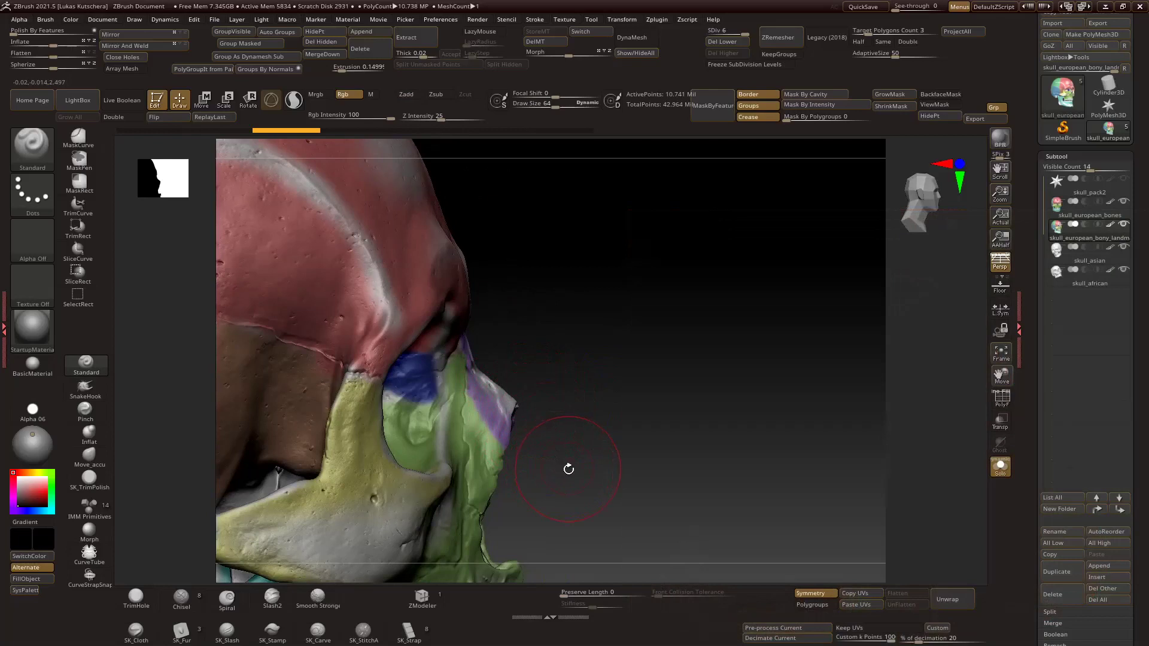
mouse_move(567, 467)
mouse_down()
mouse_move(574, 405)
mouse_move(562, 473)
mouse_up()
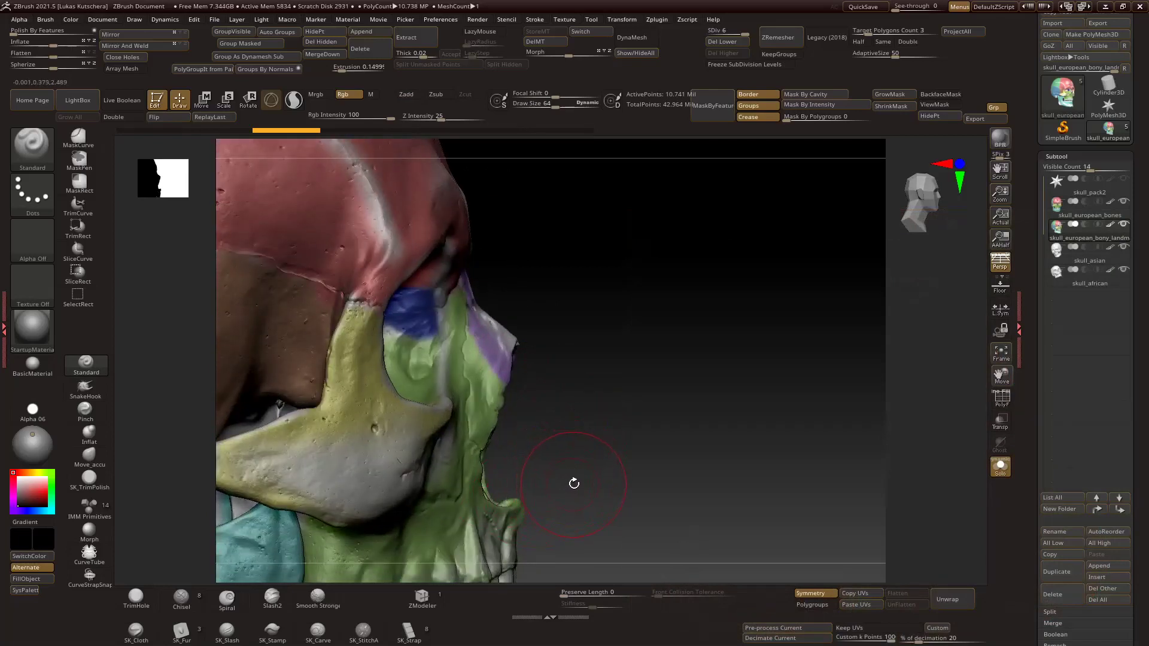
drag(573, 482, 927, 449)
drag(754, 410, 757, 407)
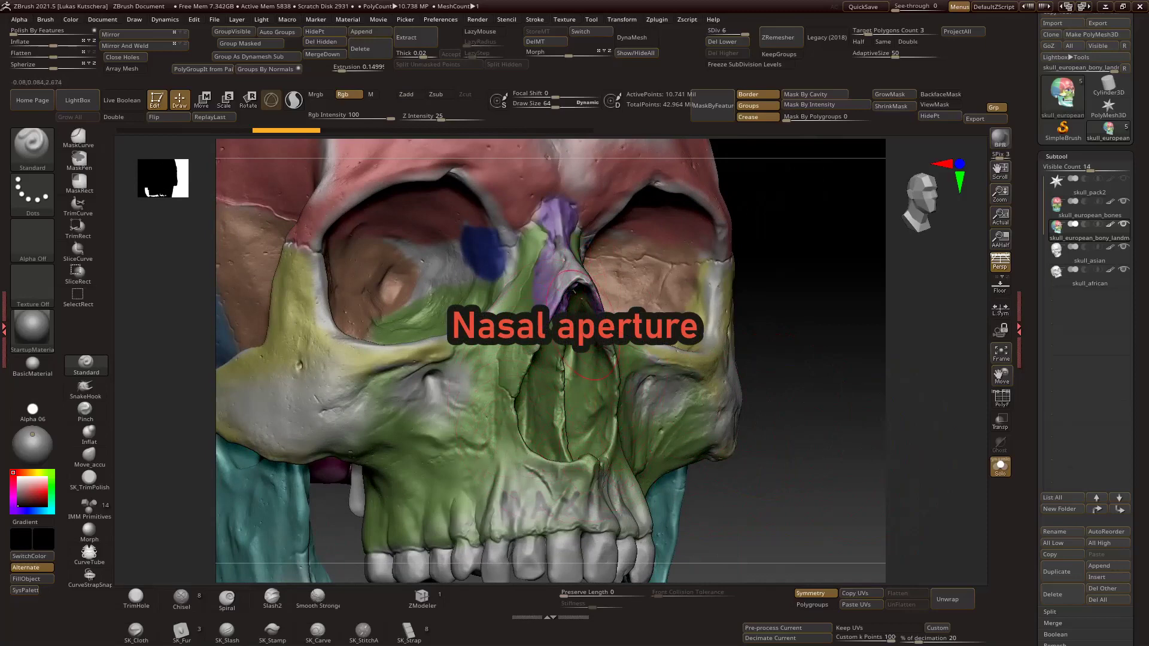
Inspect the nasal aperture and its edges from several three-quarter angles.
drag(829, 346, 519, 333)
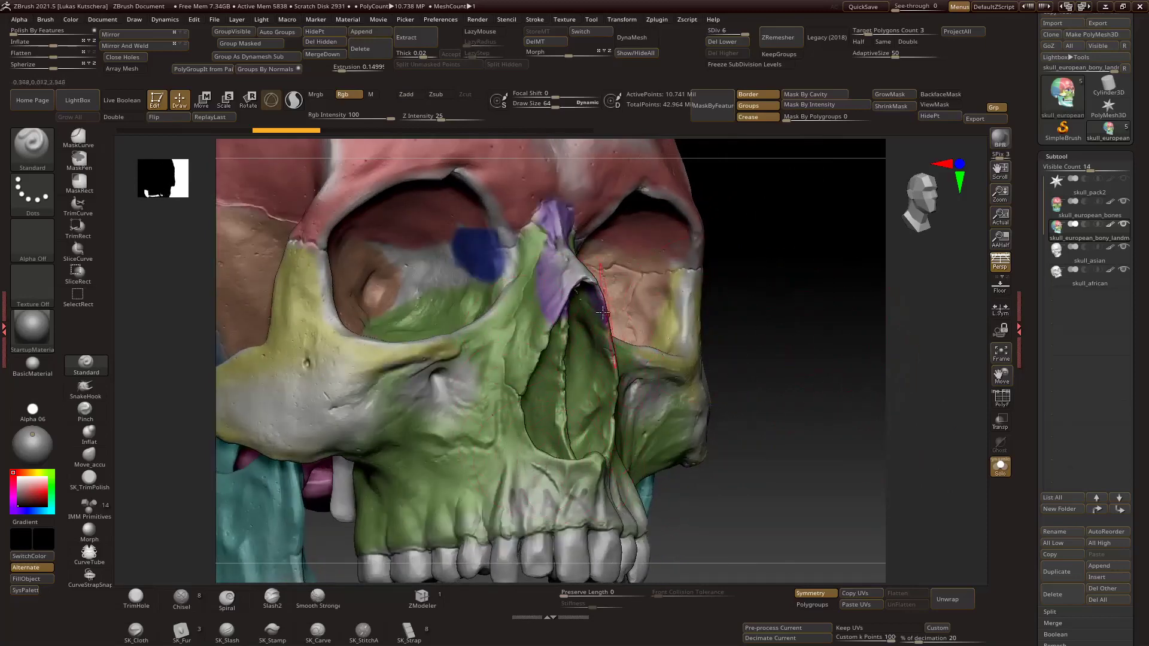
drag(772, 341, 759, 364)
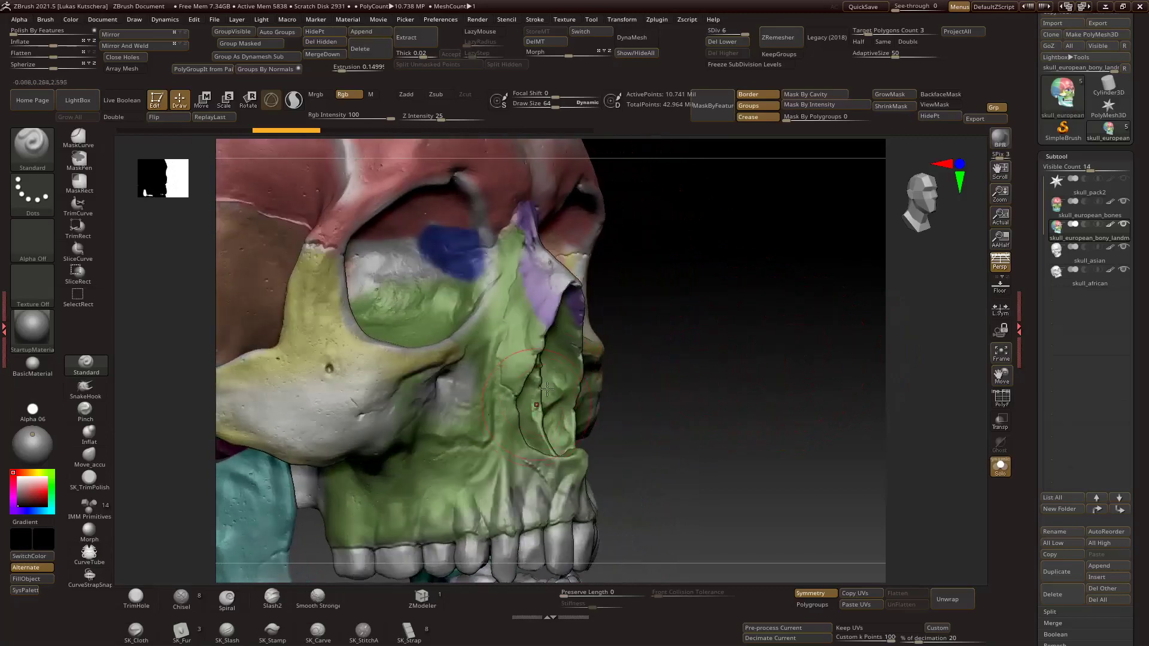
drag(693, 403, 573, 406)
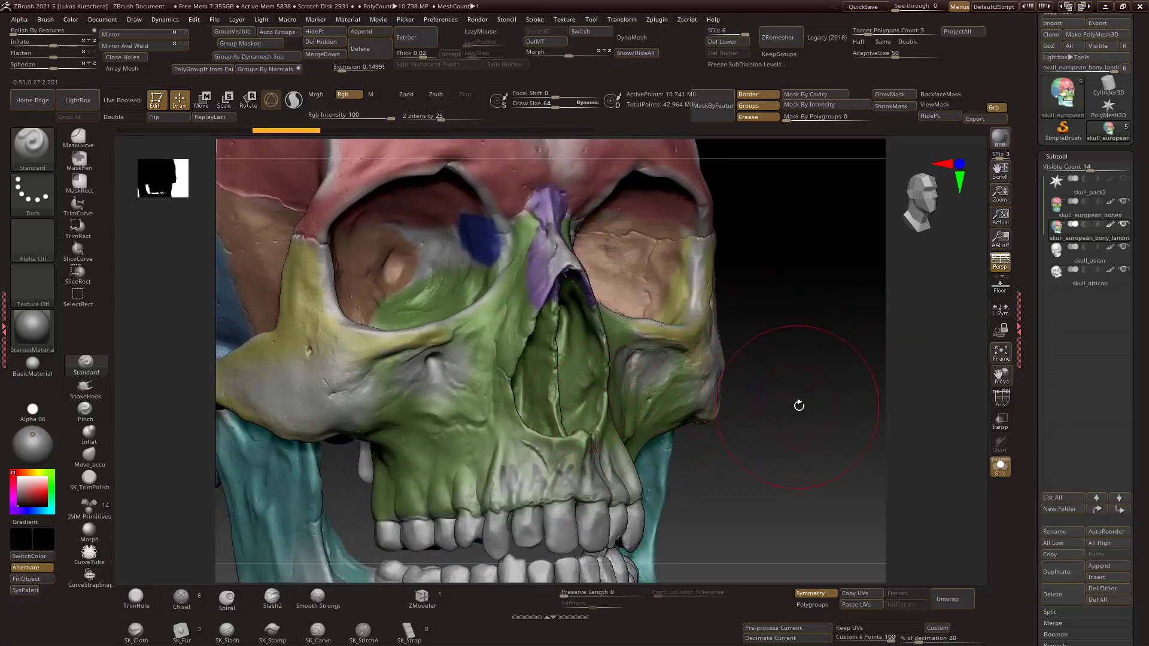
drag(797, 407, 602, 398)
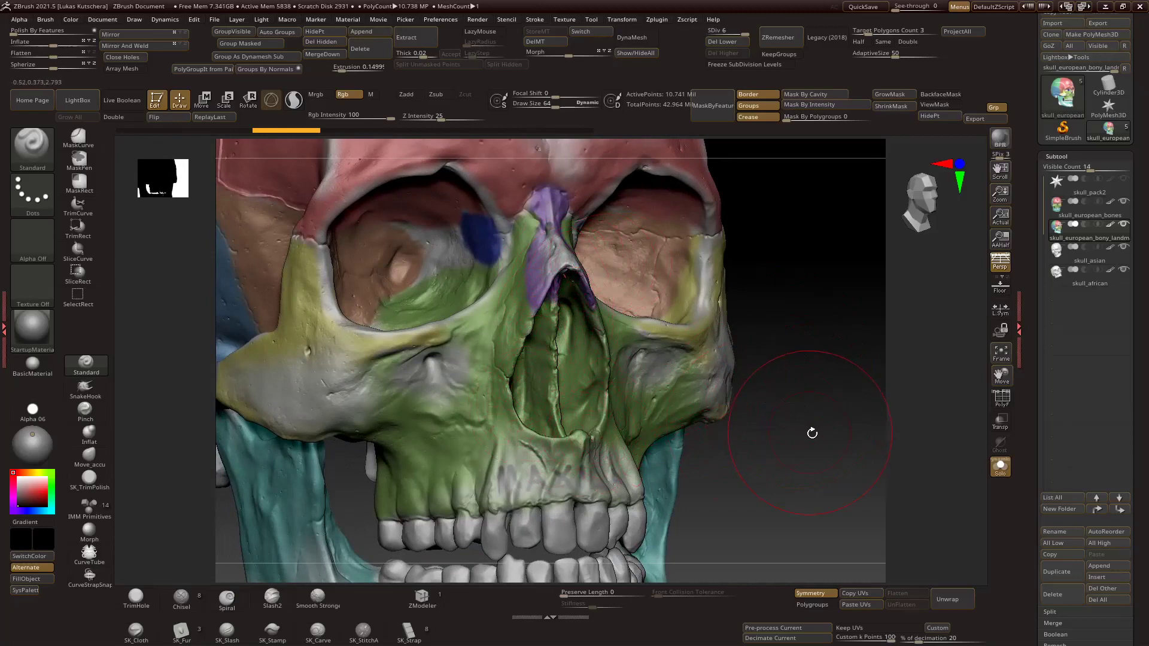
drag(810, 432, 567, 412)
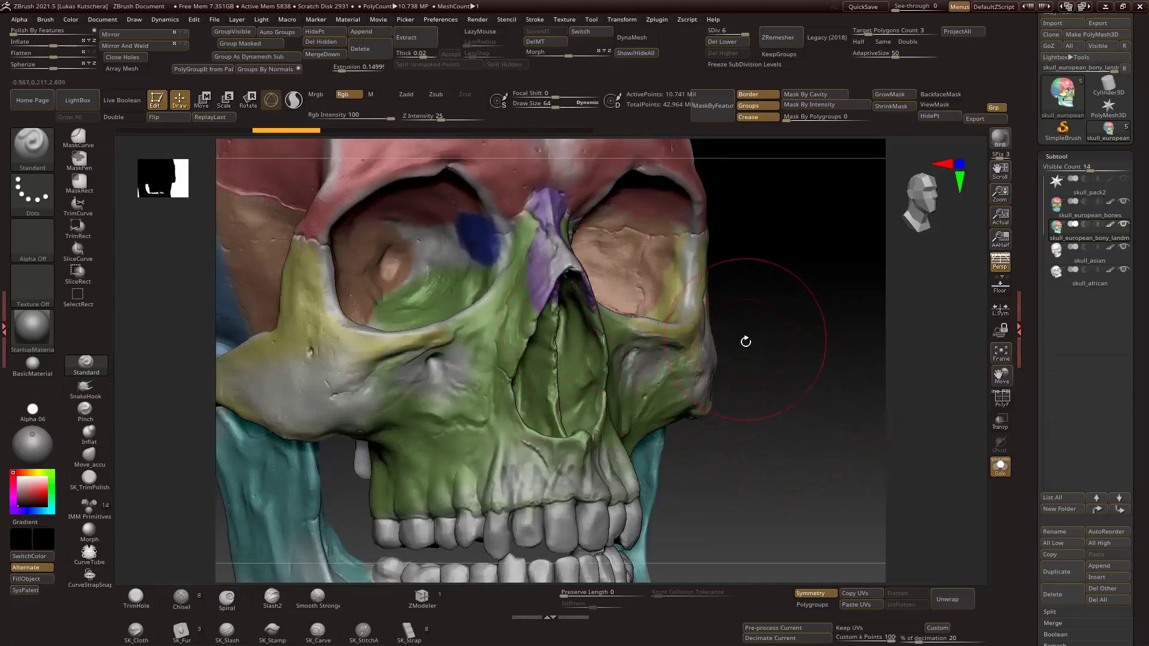
Mark the glabella with a dark spot between the brow ridges, just above the nasal bones.
drag(784, 388, 771, 425)
mouse_move(770, 431)
mouse_down()
mouse_move(742, 435)
mouse_move(826, 451)
mouse_move(784, 426)
mouse_up()
mouse_move(808, 378)
alt+mouse_down()
mouse_move(807, 415)
mouse_move(828, 394)
mouse_move(802, 396)
alt+mouse_up()
drag(792, 310, 888, 361)
drag(776, 309, 905, 336)
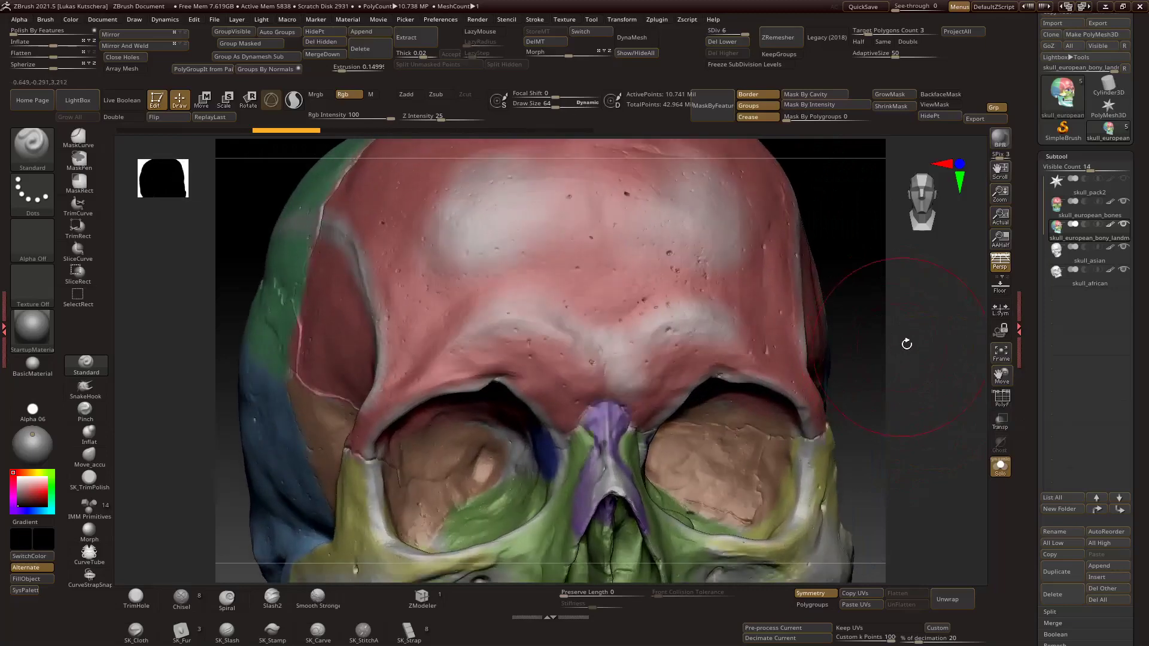
ctrl+click(595, 362)
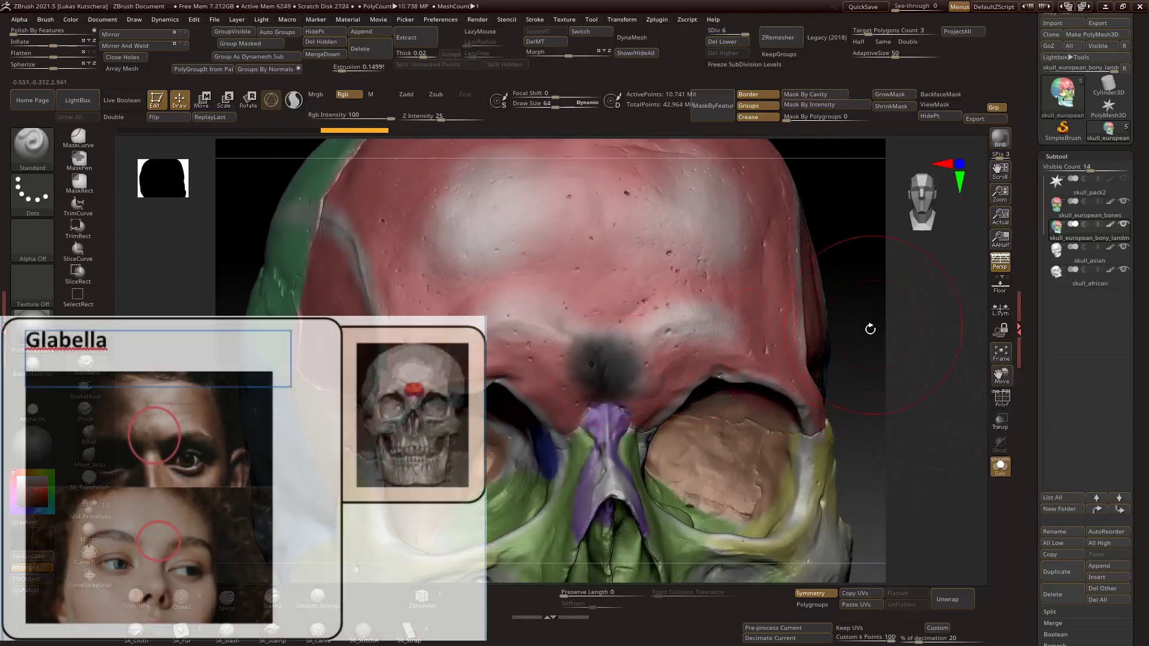
Shade the brow ridge beside the glabella dark above one eye socket, checking its form from several angles.
drag(873, 323, 849, 324)
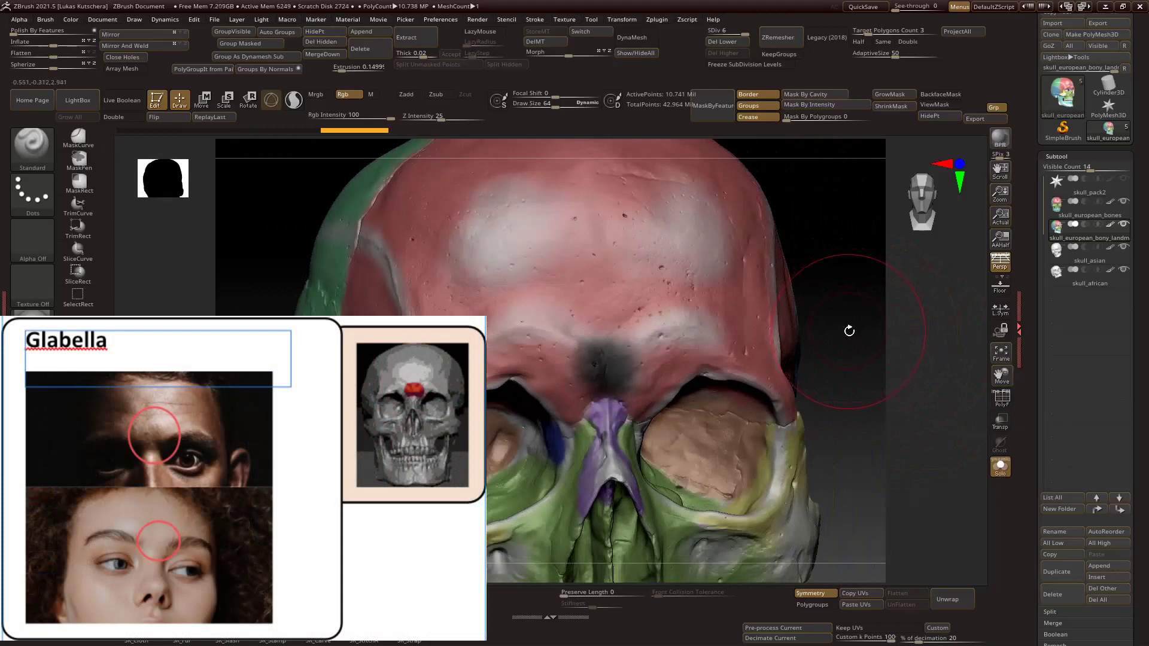
mouse_move(850, 335)
mouse_down()
mouse_move(778, 332)
mouse_move(838, 315)
mouse_move(841, 332)
mouse_move(795, 333)
mouse_move(841, 302)
mouse_up()
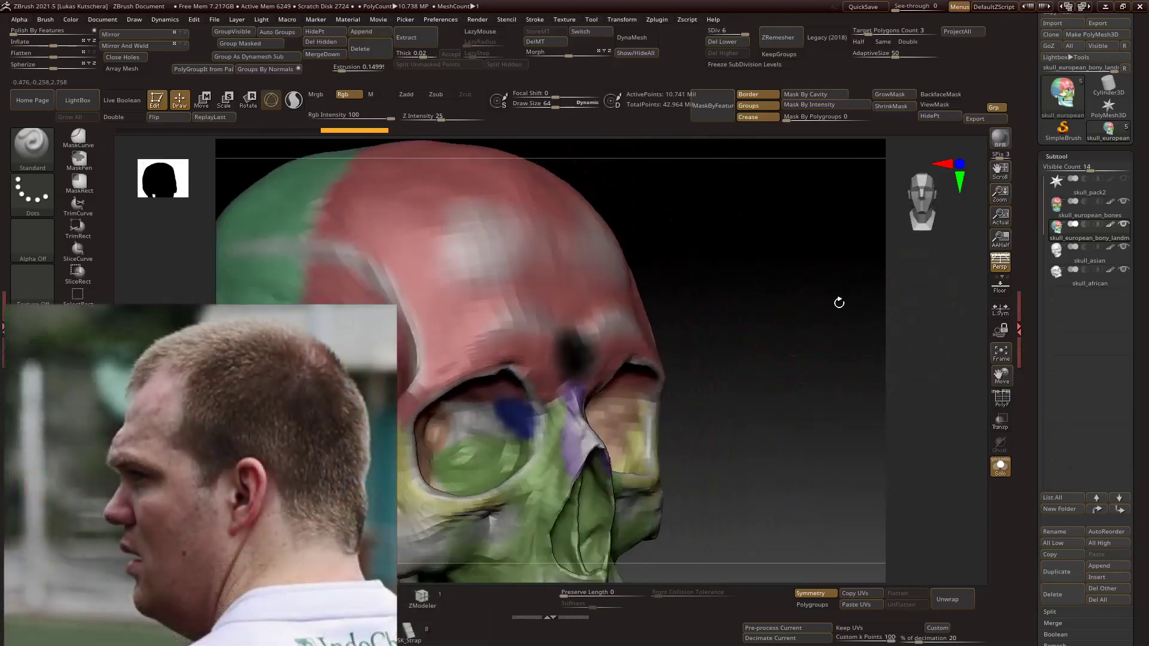
drag(772, 321, 634, 317)
drag(881, 301, 838, 306)
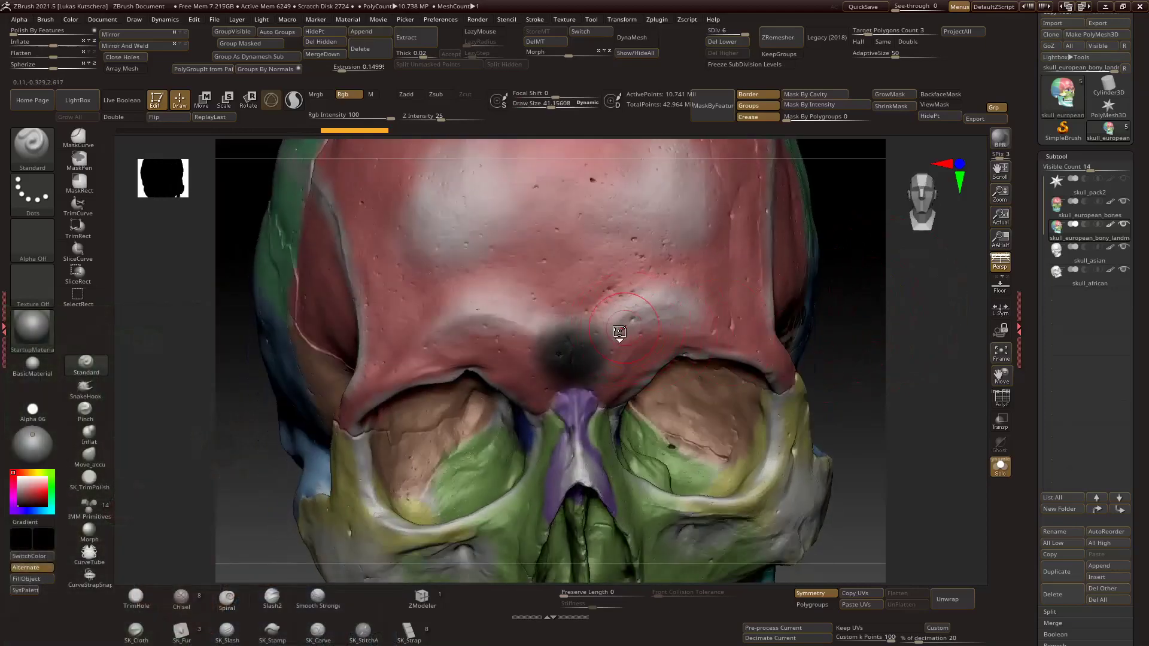
drag(678, 310, 678, 316)
mouse_move(838, 299)
mouse_down()
mouse_move(872, 299)
mouse_move(884, 343)
mouse_move(865, 322)
mouse_up()
drag(661, 299, 658, 332)
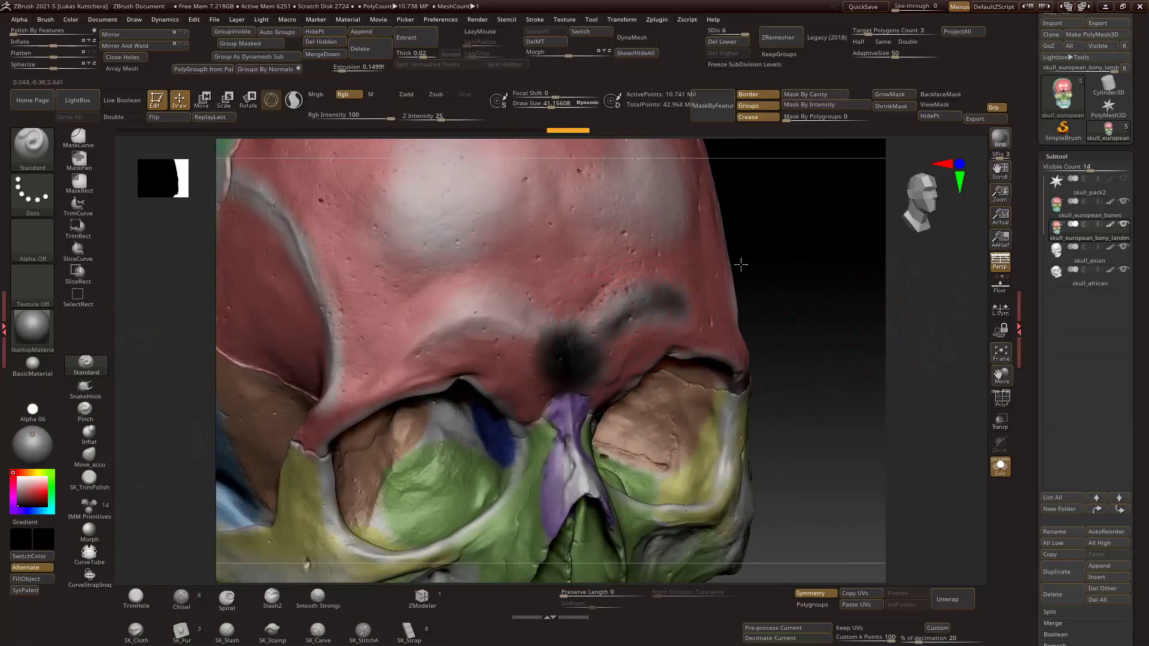
drag(723, 265, 647, 323)
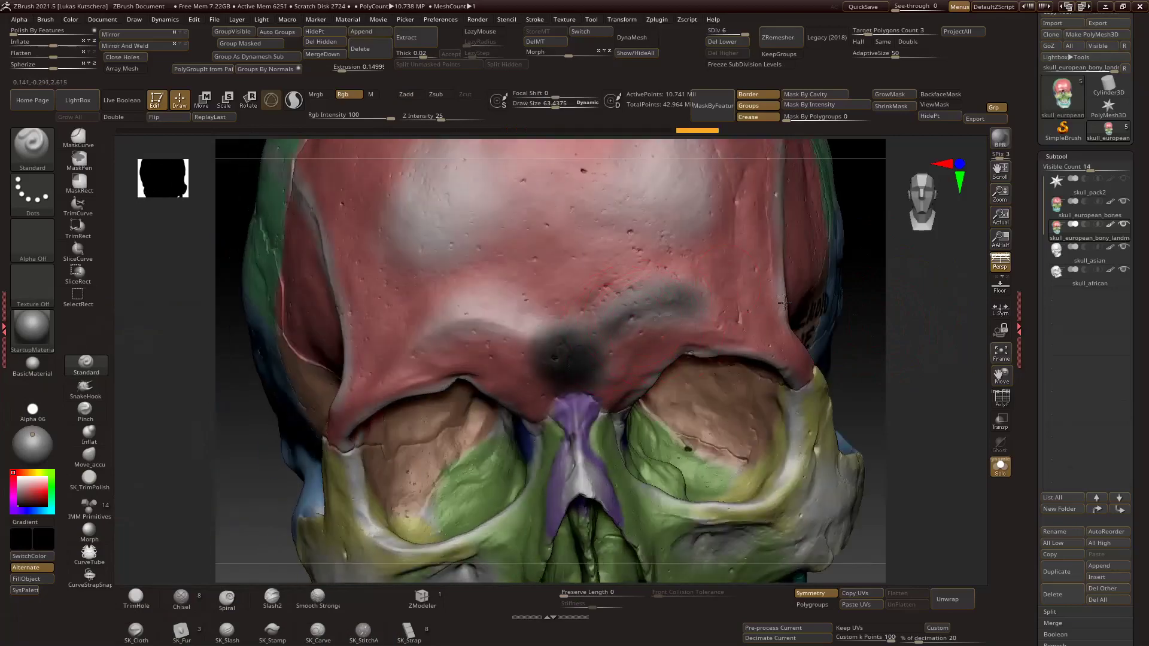
Extend the dark shading over both brow ridges and upward from them onto the forehead.
drag(890, 300, 703, 320)
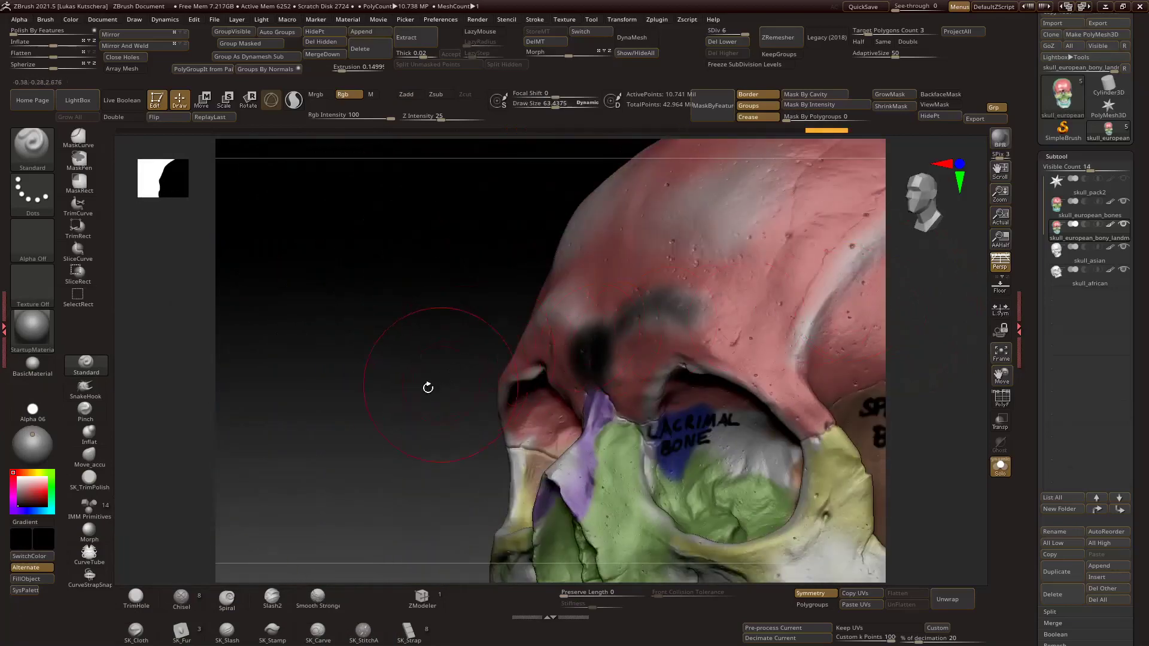
drag(438, 385, 595, 334)
drag(466, 389, 658, 313)
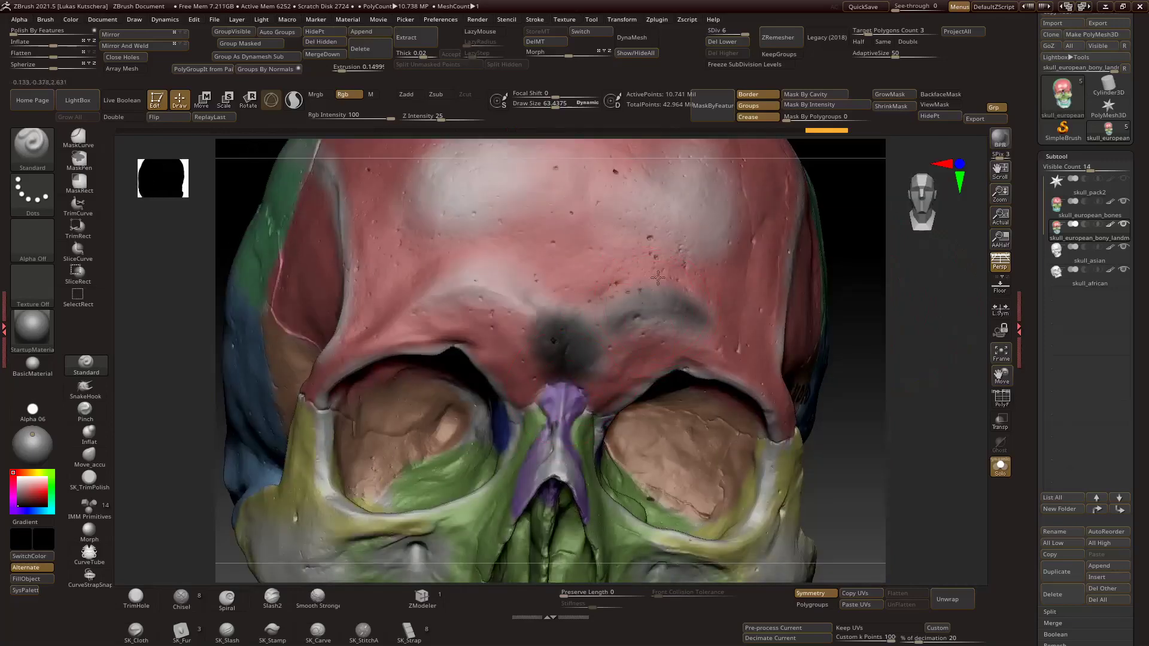
drag(867, 341, 893, 350)
mouse_move(467, 269)
ctrl+mouse_down()
mouse_move(628, 258)
mouse_move(509, 198)
mouse_move(689, 269)
ctrl+mouse_up()
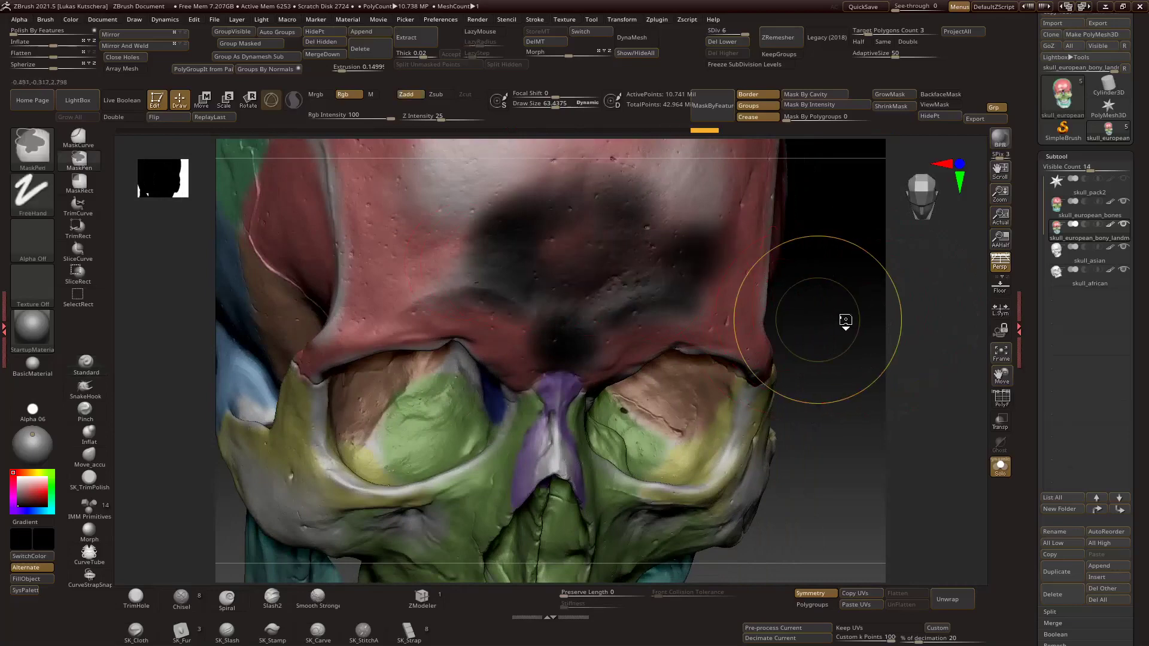
mouse_move(874, 321)
mouse_down()
mouse_move(880, 289)
mouse_move(910, 348)
mouse_up()
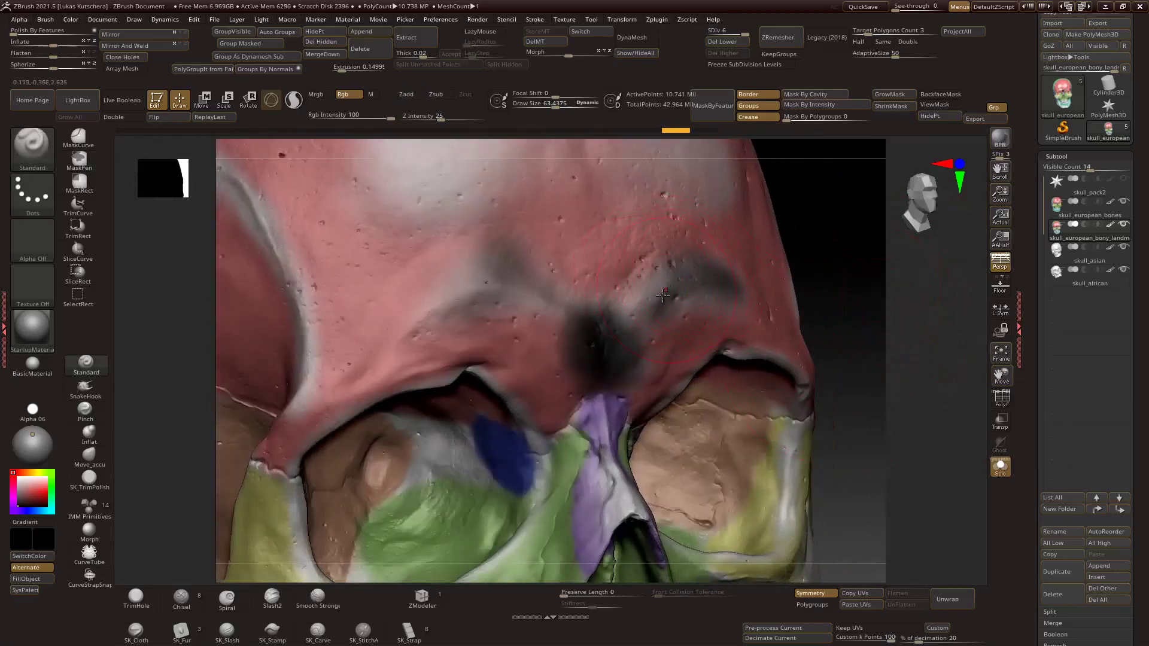
drag(841, 256, 640, 274)
drag(853, 307, 515, 305)
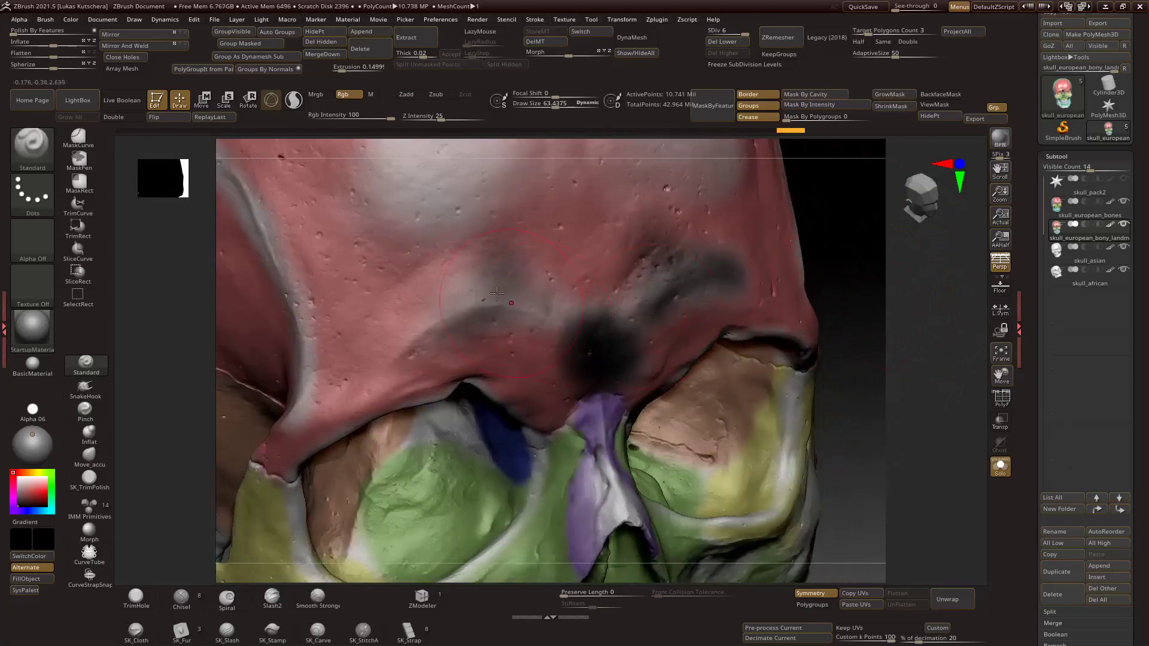
Examine the frontal eminences and the temporal lines on both sides of the forehead.
alt+drag(845, 181, 874, 328)
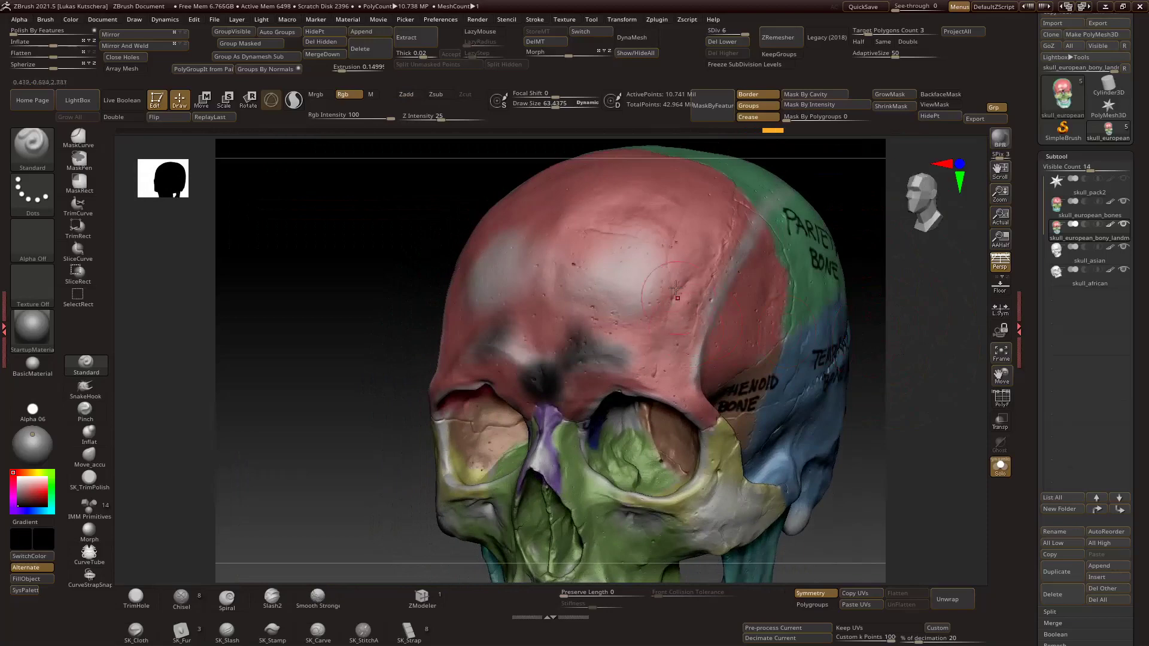
mouse_move(615, 289)
mouse_down()
mouse_move(648, 271)
mouse_move(660, 305)
mouse_up()
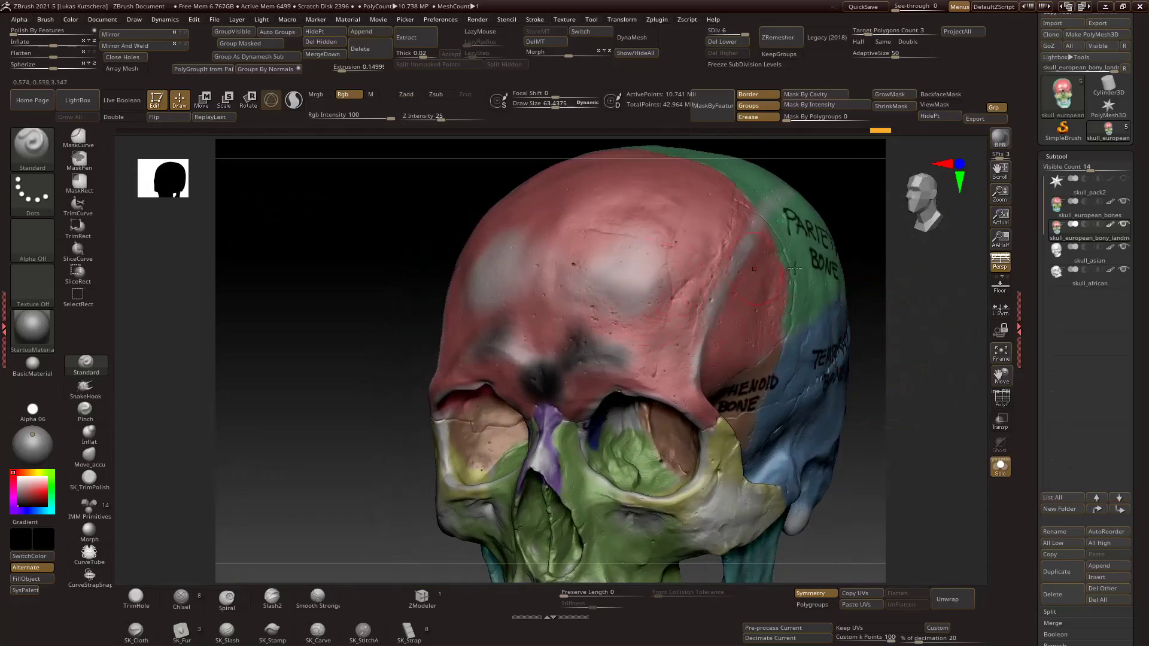
shift+drag(853, 266, 869, 263)
alt+drag(802, 251, 437, 271)
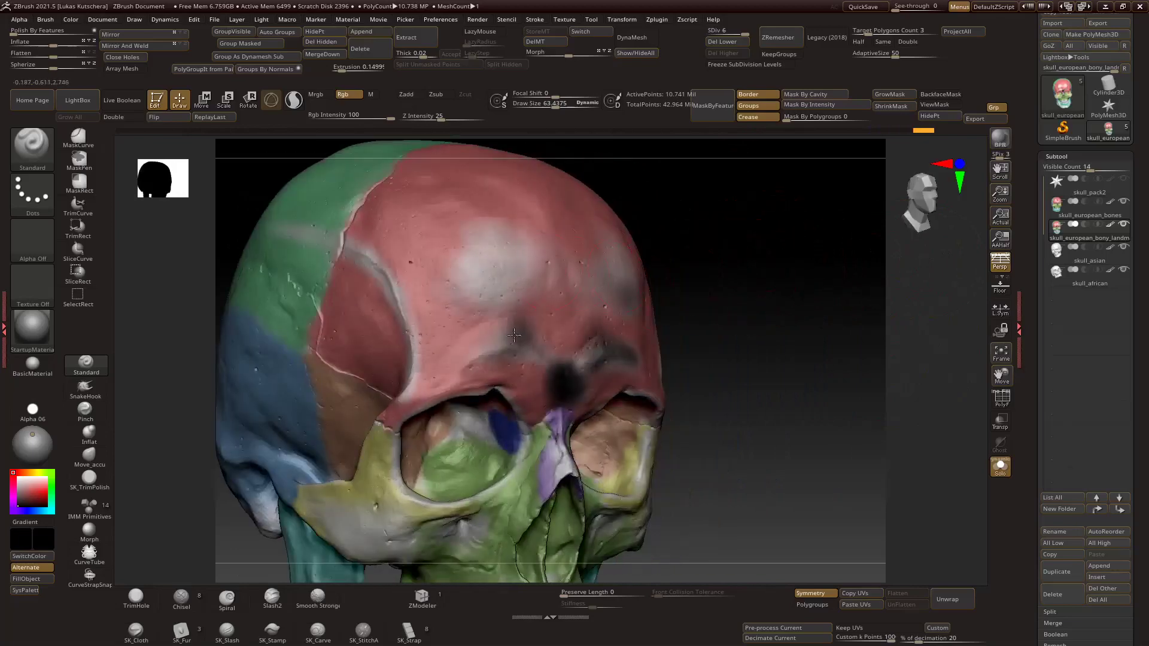
shift+drag(479, 340, 645, 330)
key(ctrl)
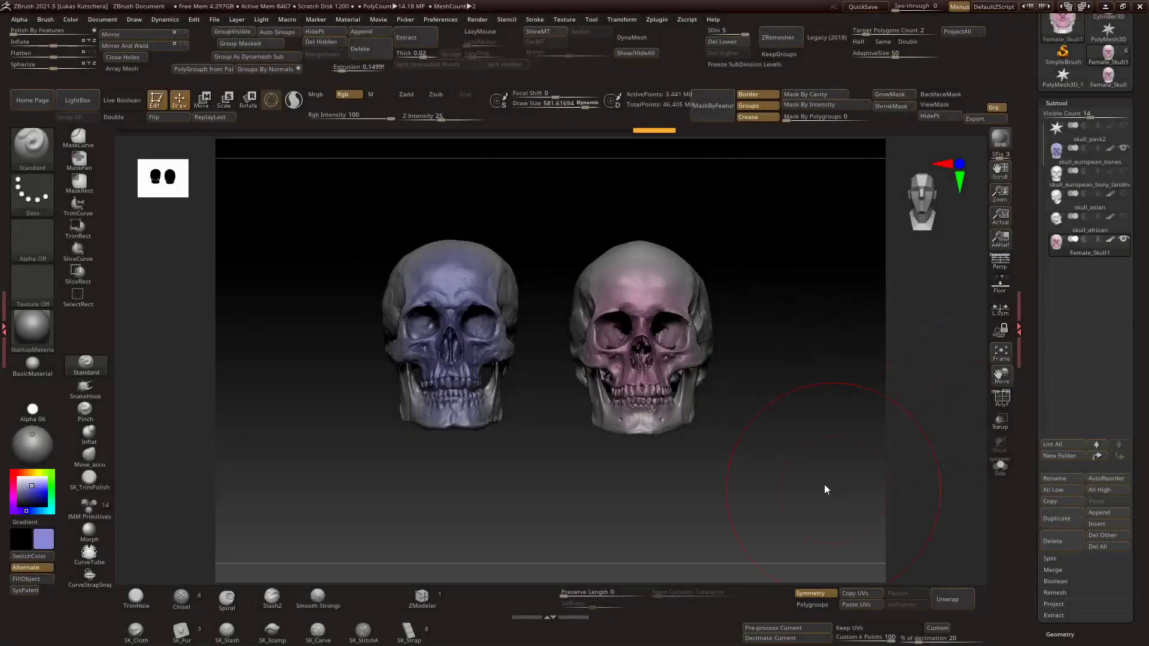
Compare the overall shapes of the blue male skull and the pink female skull from front and three-quarter views.
drag(746, 468, 778, 490)
drag(777, 427, 874, 462)
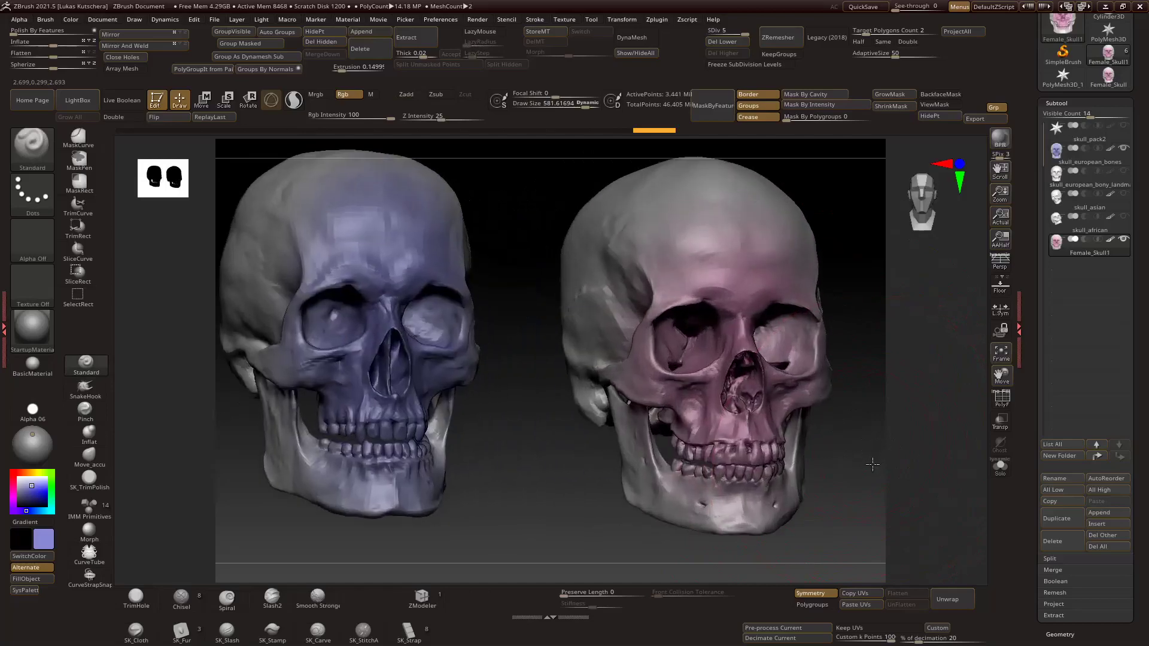
drag(882, 385, 840, 402)
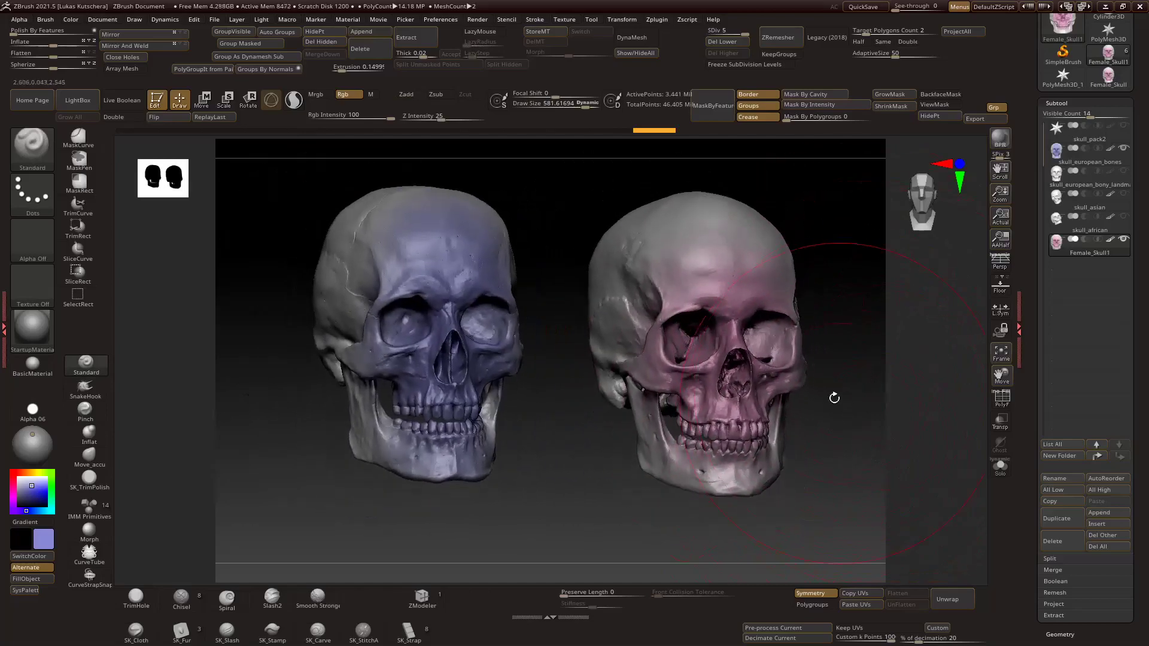
Reduce the brush's draw size to about 54 for pointing out details on the two skulls' foreheads.
alt+drag(890, 338, 894, 389)
key(s)
drag(726, 390, 688, 390)
key(s)
mouse_move(895, 353)
alt+mouse_down()
mouse_move(887, 376)
mouse_move(861, 371)
alt+mouse_up()
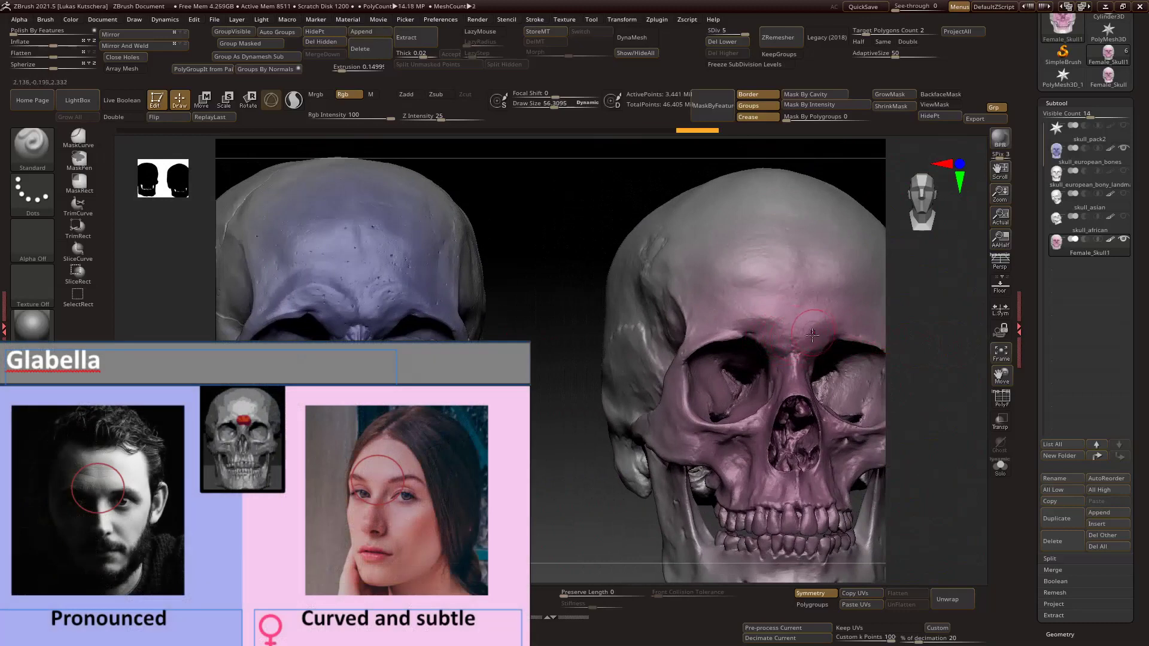
Compare the glabella and brow area of the female skull with those of the male skull.
drag(930, 358, 832, 336)
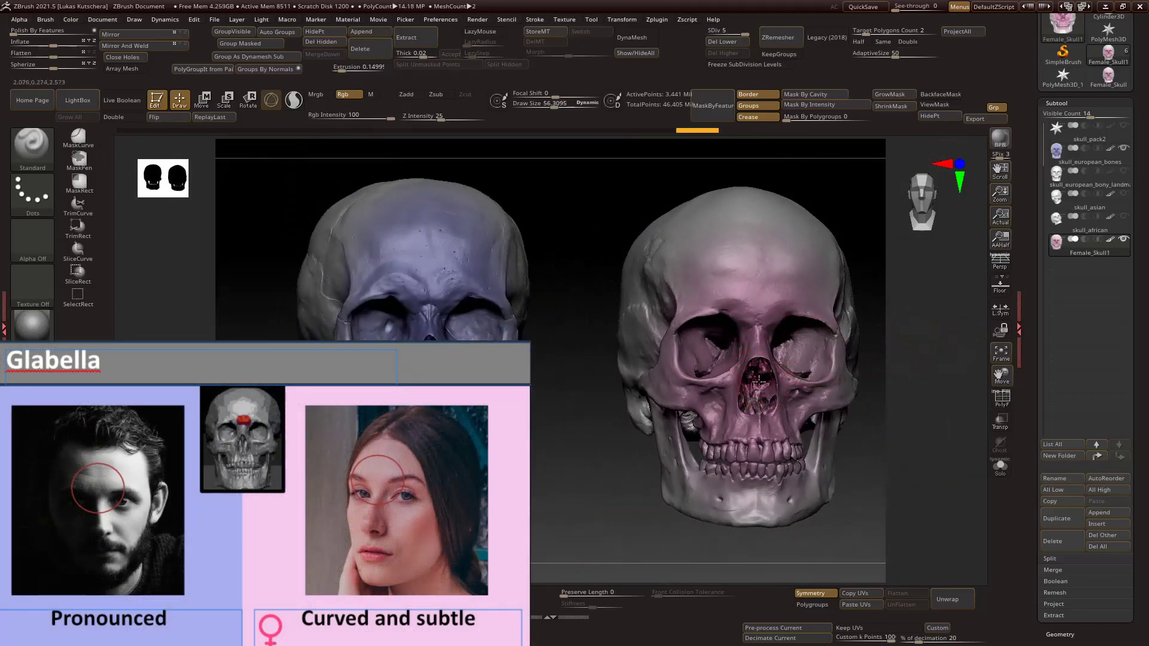
drag(915, 361, 760, 331)
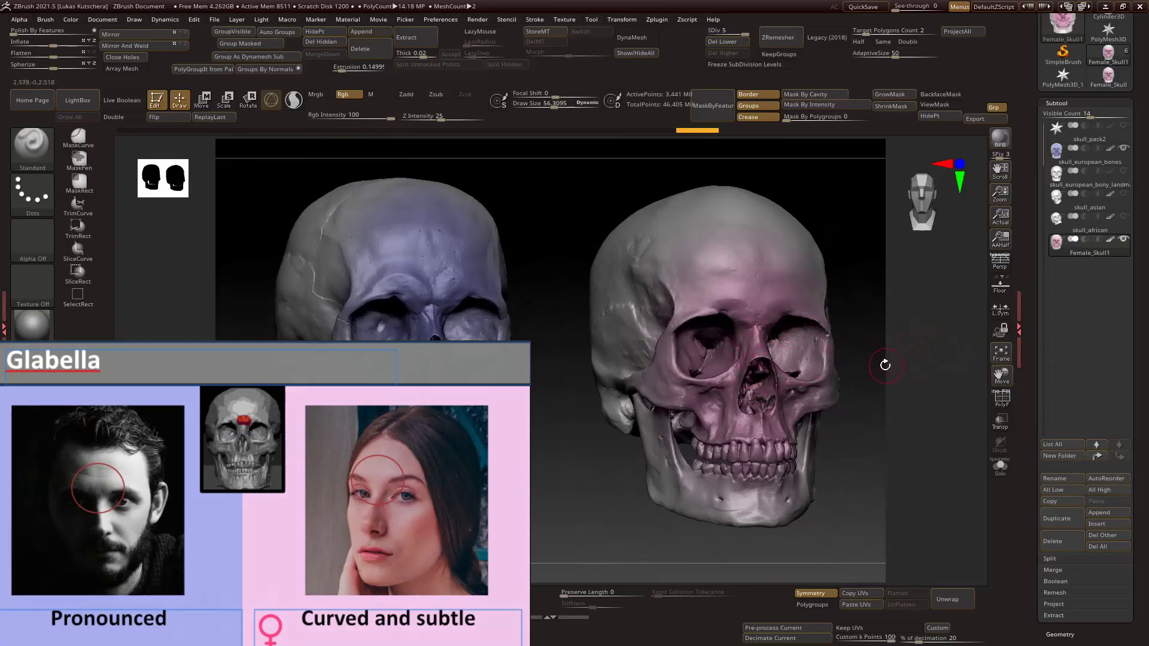
drag(550, 388, 495, 371)
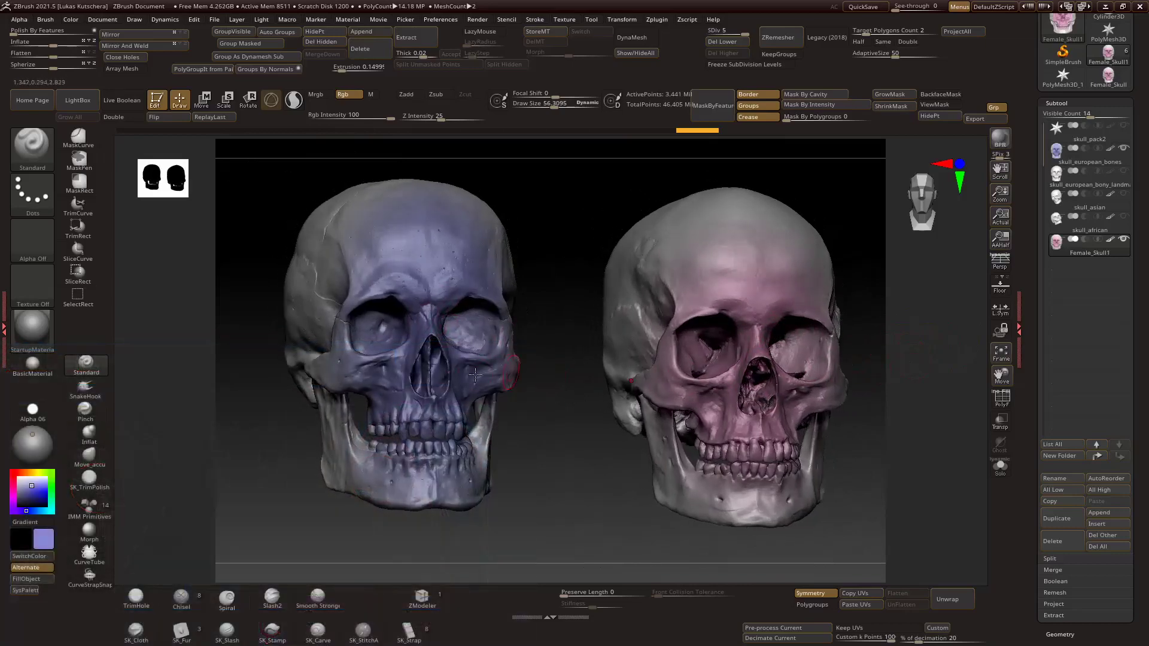
Compare the superciliary arches of the blue male skull and the pink female skull up close.
drag(537, 420, 824, 405)
drag(895, 356, 438, 280)
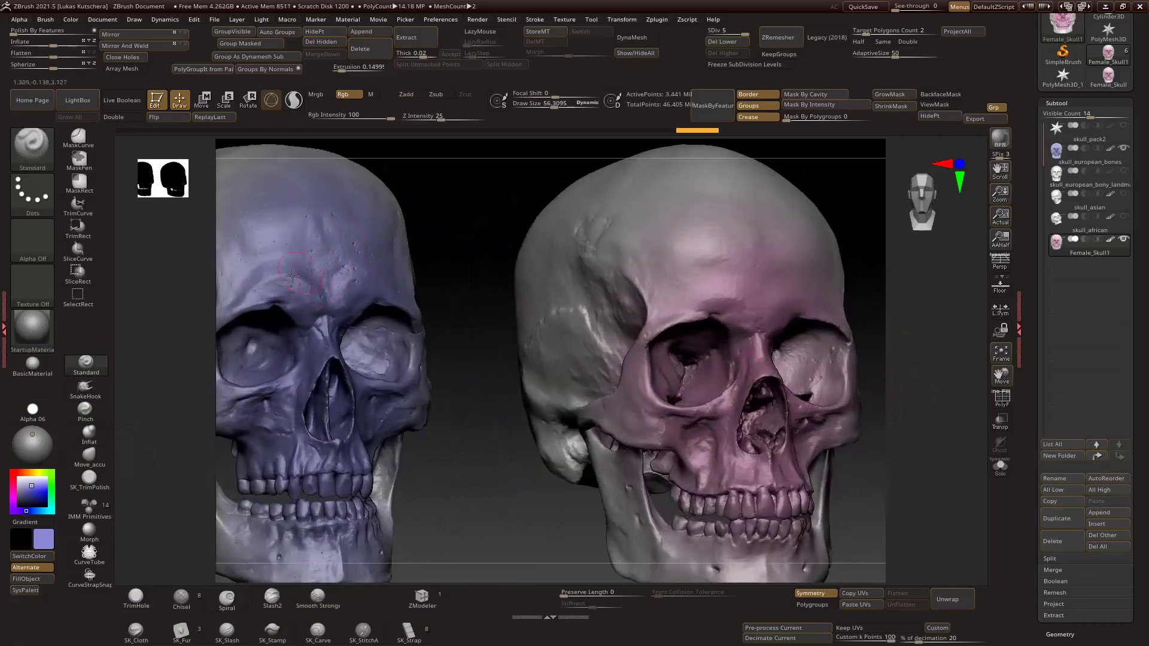
drag(461, 480, 517, 463)
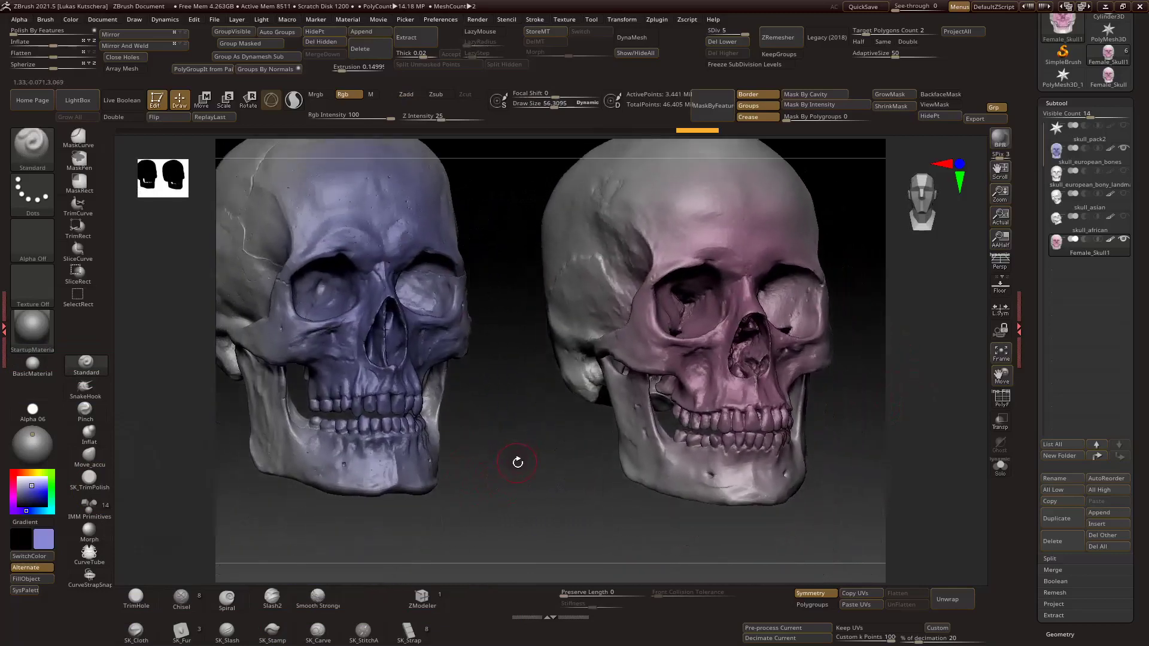
drag(491, 407, 410, 314)
drag(914, 257, 630, 308)
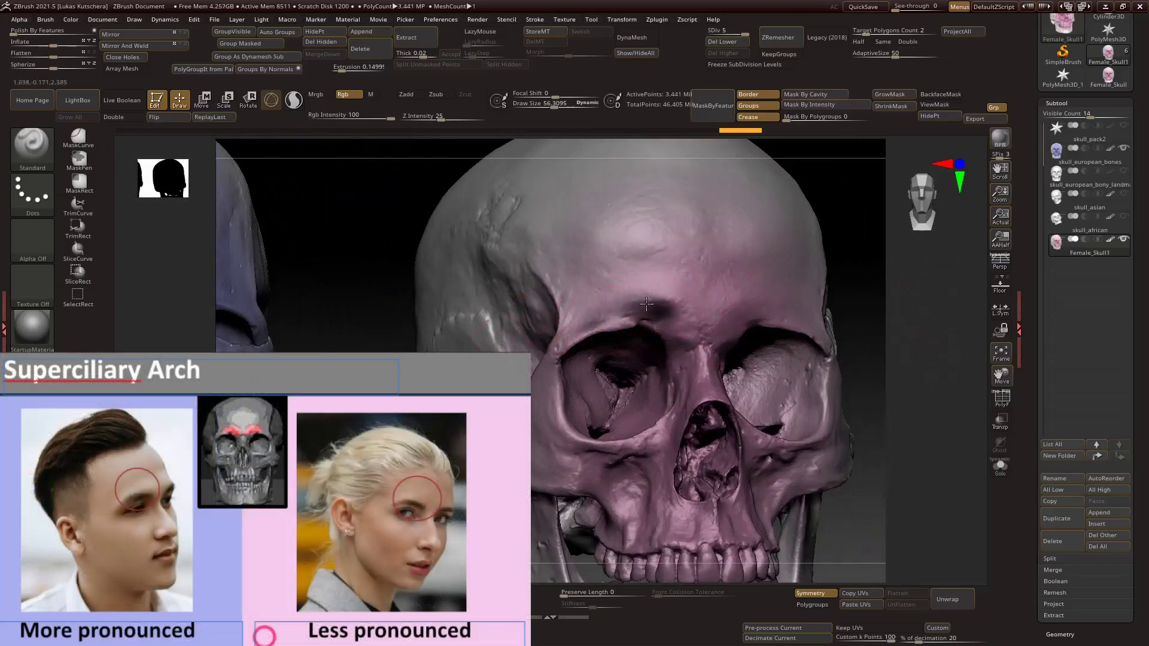
key(ctrl)
drag(622, 311, 390, 300)
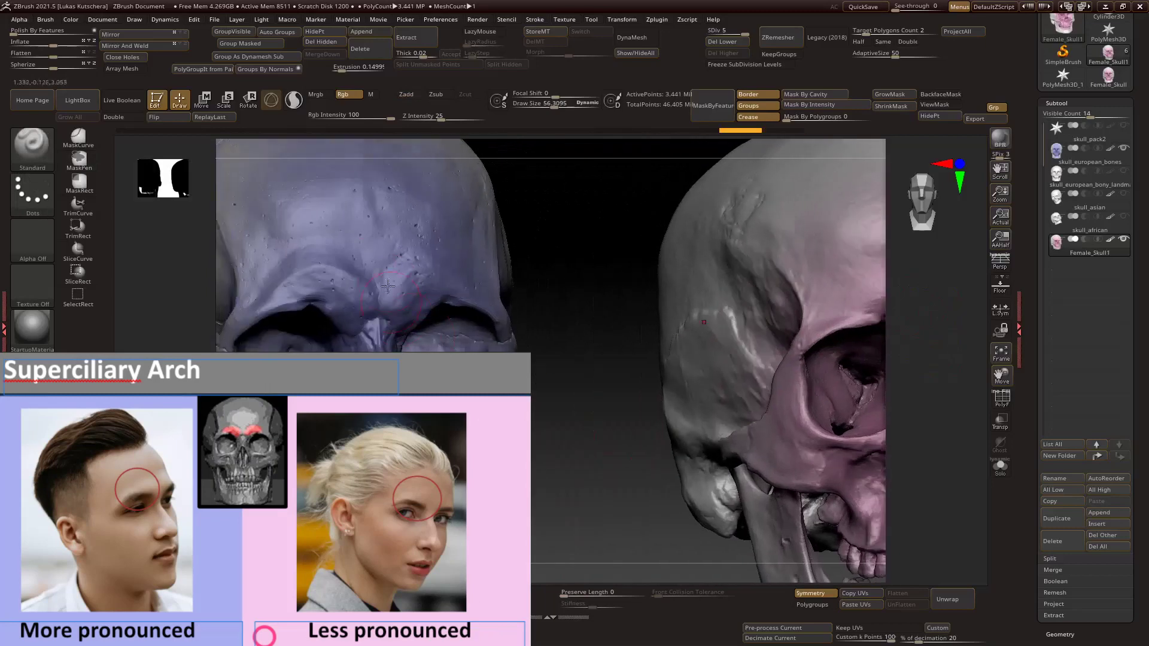
Compare the supraorbital margins along the upper orbit rims of the female and male skulls.
drag(599, 448, 623, 274)
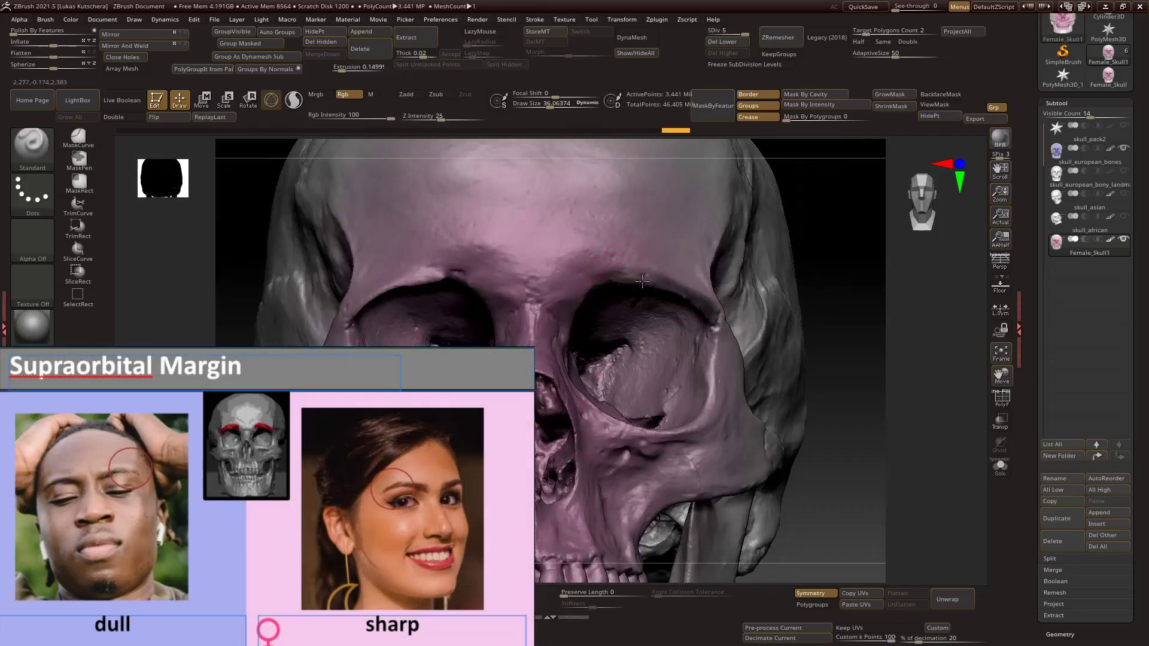
drag(836, 299, 576, 473)
right_drag(405, 263, 441, 271)
drag(542, 402, 565, 421)
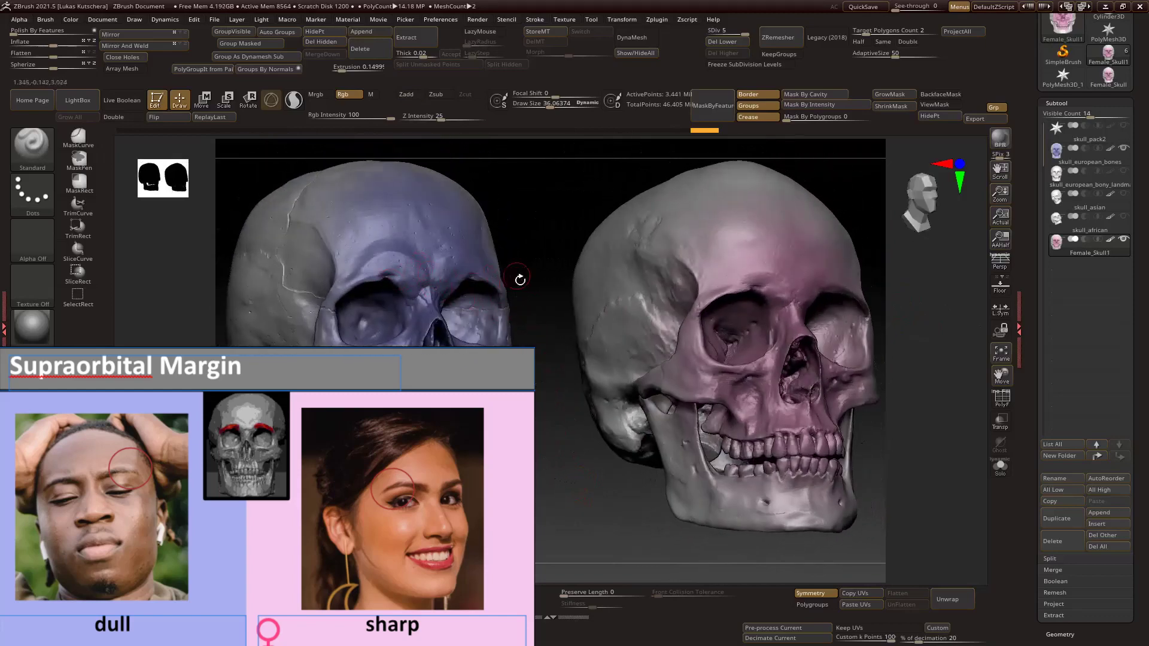
Compare the prominence of the zygomatic bones on the male and female skulls from a three-quarter view.
drag(544, 338, 519, 353)
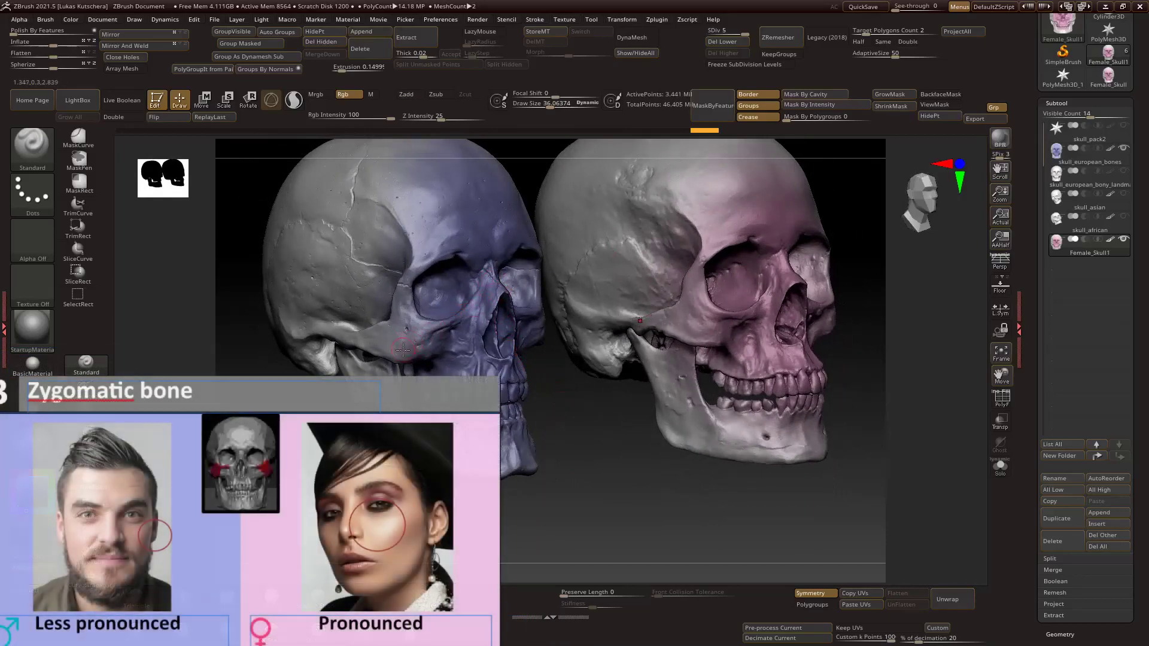
drag(466, 345, 705, 335)
drag(623, 377, 640, 337)
Compare the mandible's chin outline from above and the teeth from the front on the two skulls.
drag(589, 477, 776, 524)
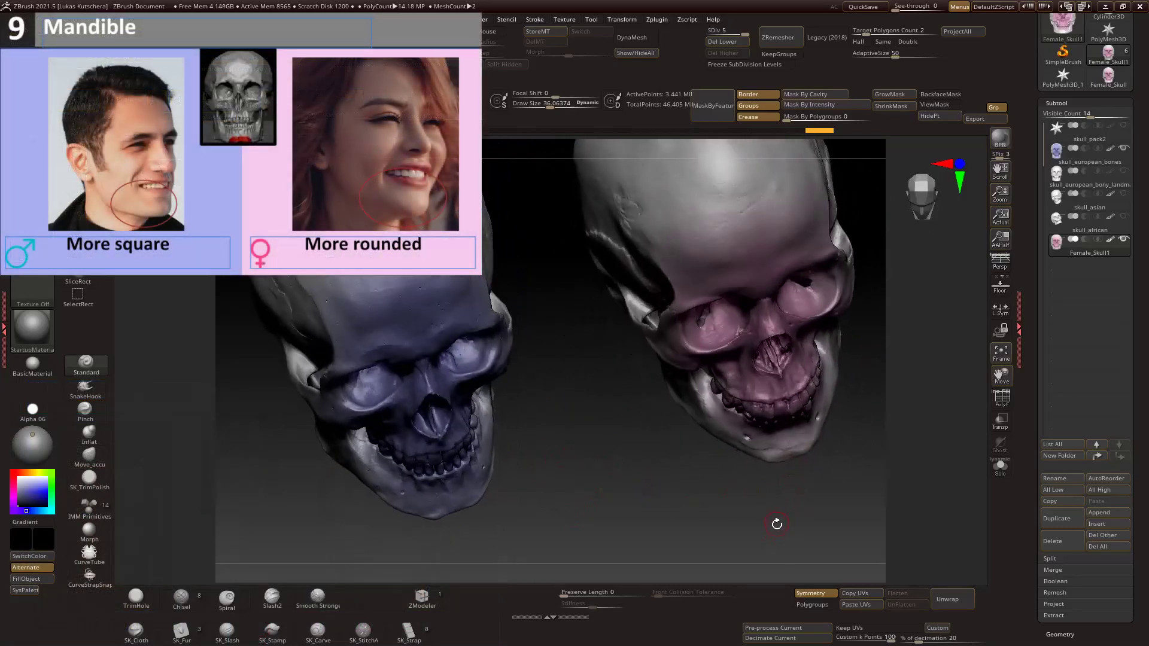
drag(424, 518, 440, 422)
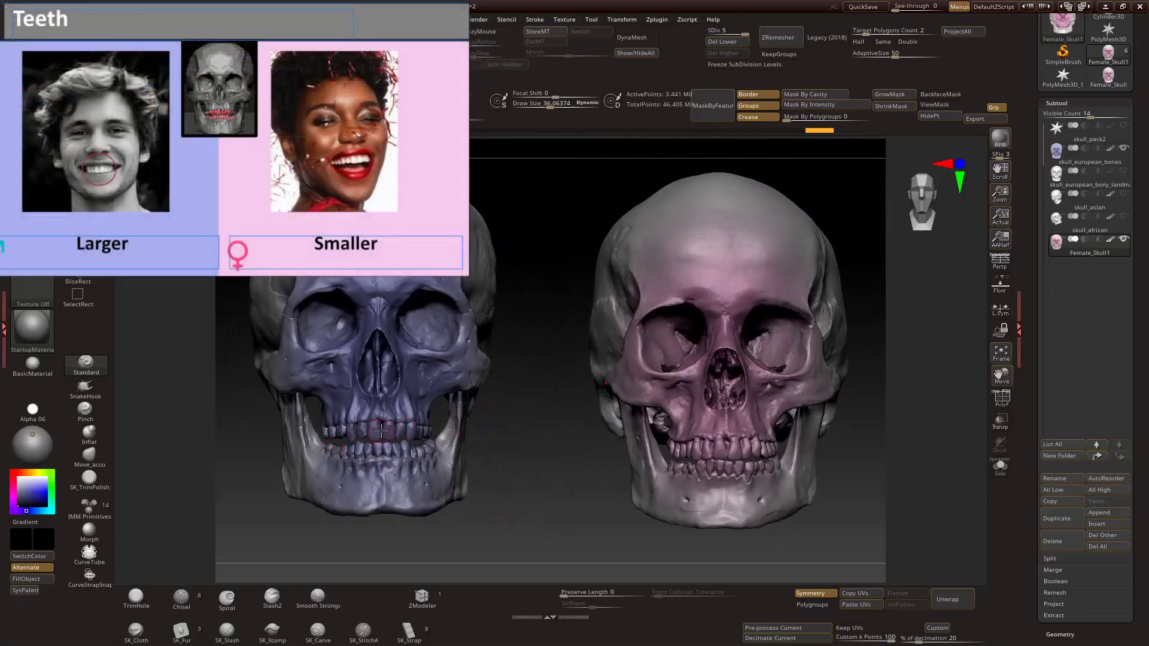
Compare the gonial angles of the male and female mandibles in side and three-quarter views.
mouse_move(524, 508)
mouse_down()
mouse_move(537, 505)
mouse_move(508, 510)
mouse_up()
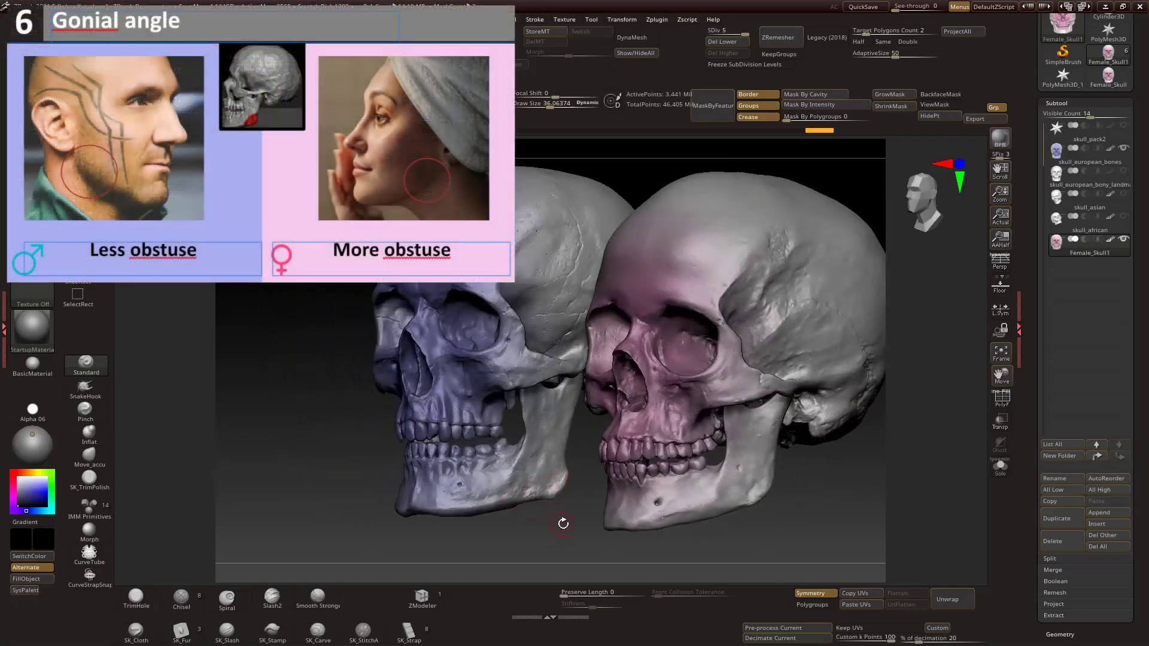
drag(562, 523, 614, 499)
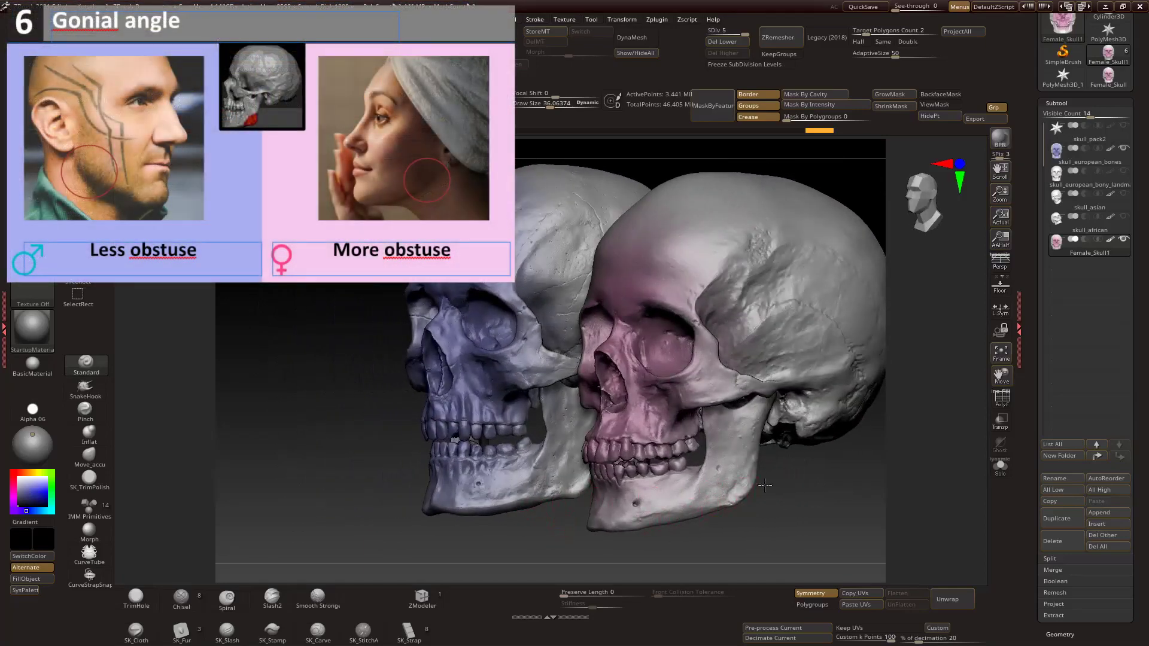
drag(724, 524, 627, 509)
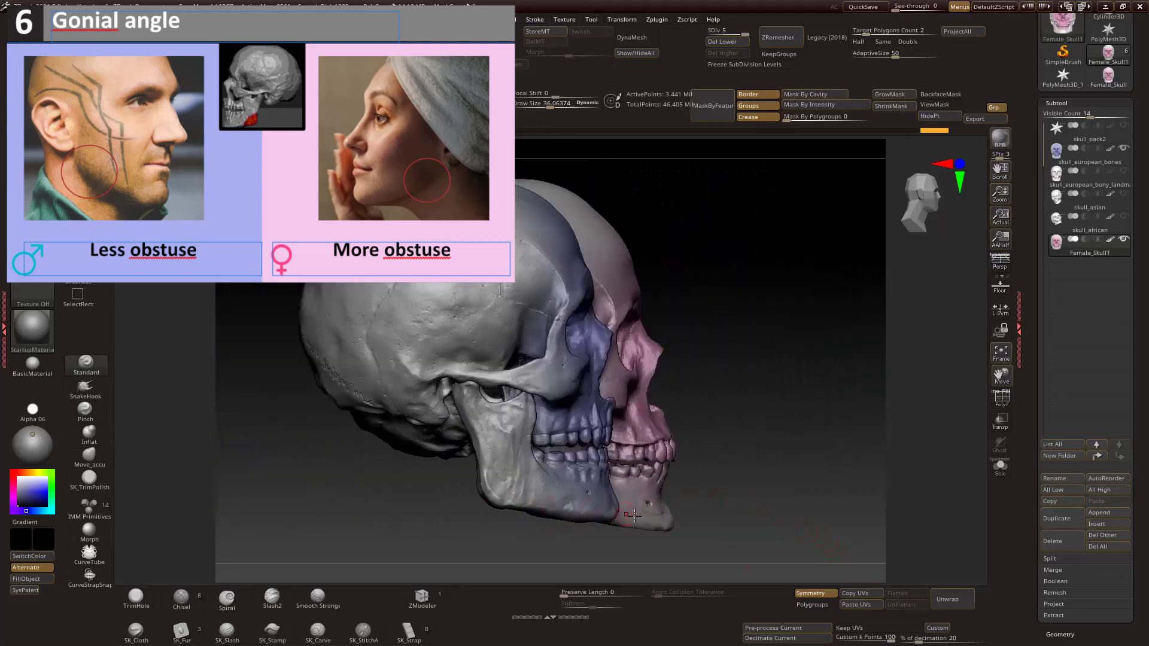
drag(524, 500, 659, 513)
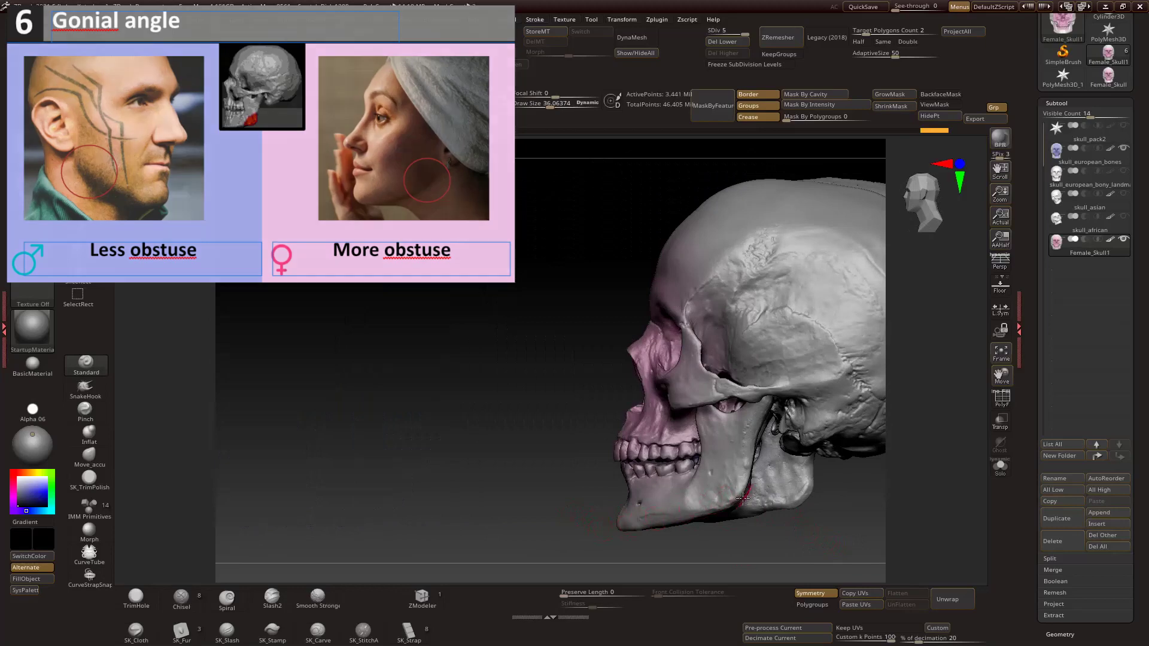
Select the male skull and compare the flare of its gonial corners with the female skull's from the front.
drag(751, 547, 465, 461)
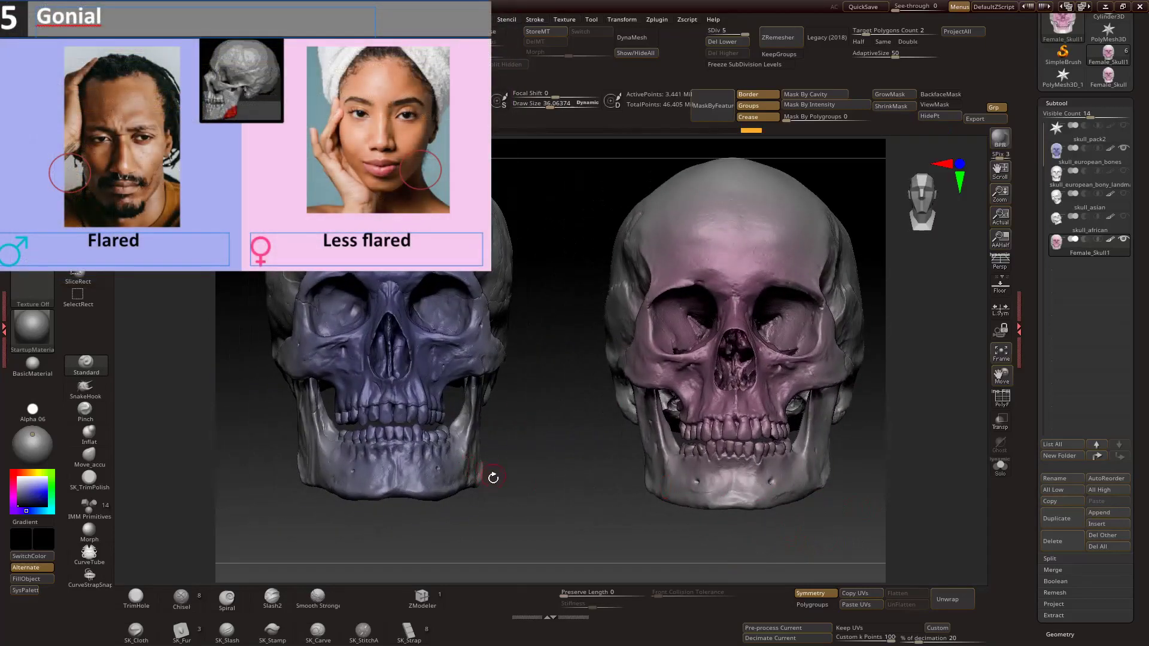
alt+click(486, 478)
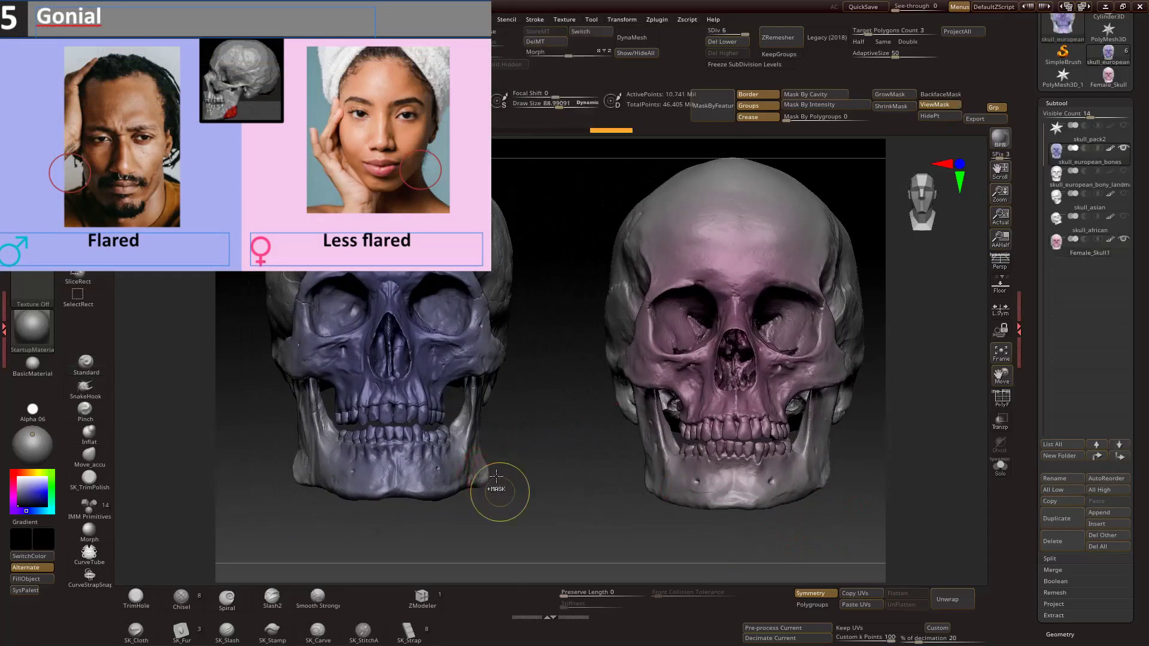
alt+click(500, 462)
drag(500, 461, 843, 446)
drag(503, 200, 463, 197)
key(shift+f)
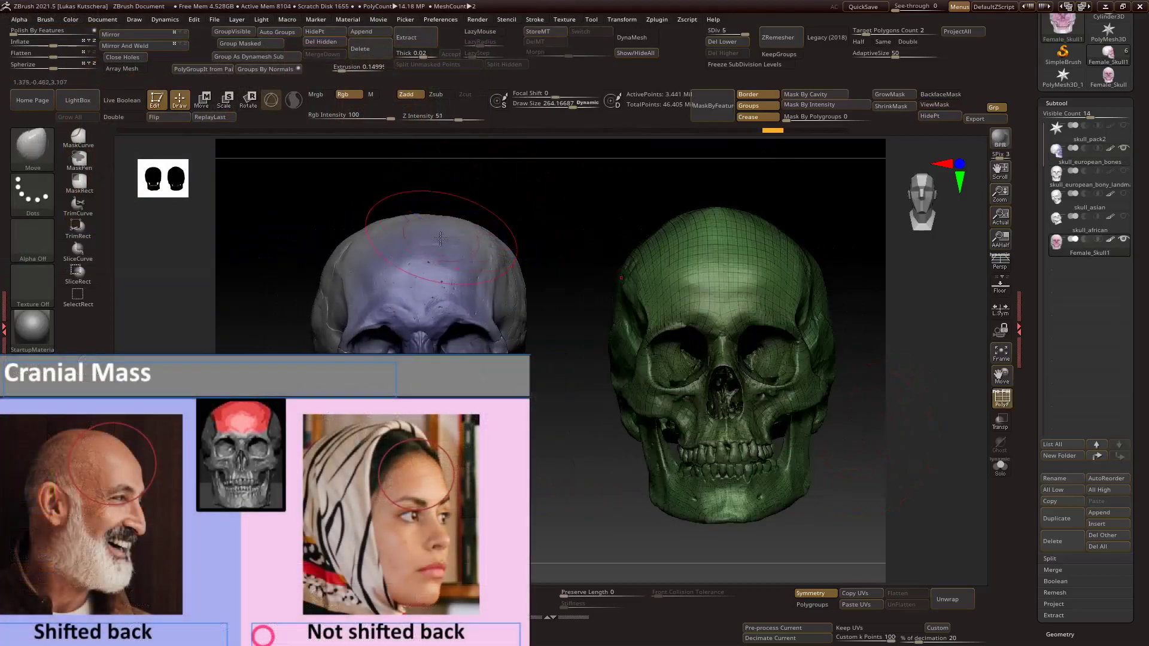
key(shift+f)
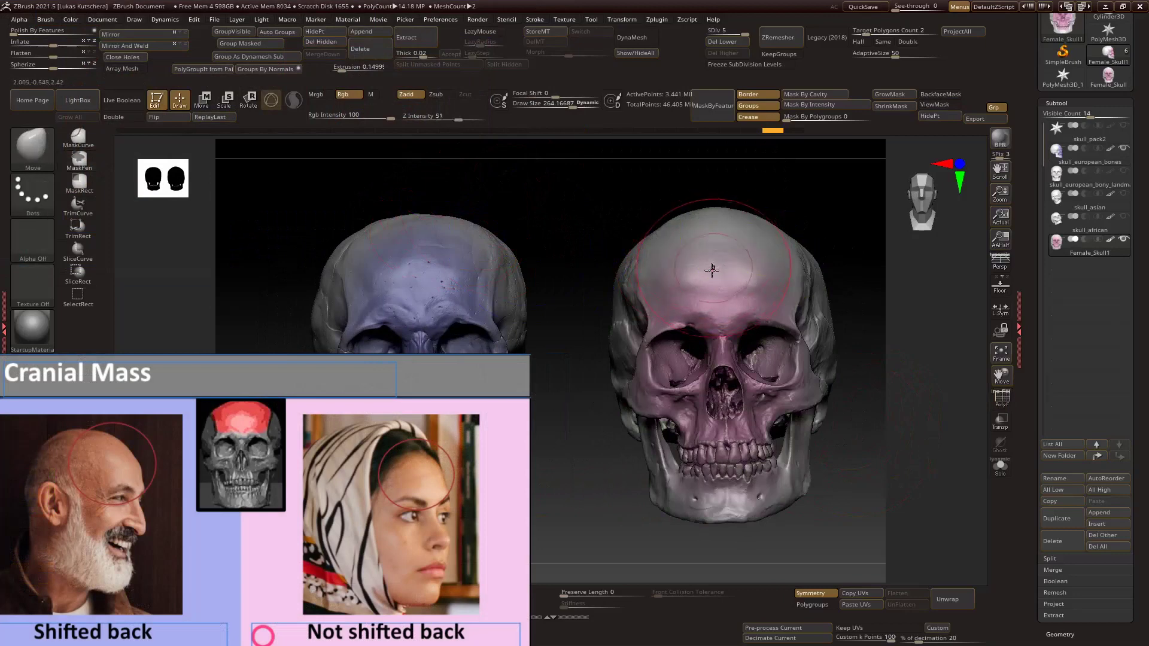
Mask the female skull's forehead to point out its cranial mass in side view, and clear the mask.
key(b)
key(s)
key(t)
mouse_move(706, 258)
ctrl+mouse_down()
mouse_move(688, 263)
mouse_move(778, 257)
mouse_move(747, 262)
ctrl+mouse_up()
drag(850, 245, 872, 243)
mouse_move(718, 215)
ctrl+mouse_down()
mouse_move(693, 226)
mouse_move(701, 276)
ctrl+mouse_up()
drag(837, 239, 712, 238)
mouse_move(742, 227)
ctrl+mouse_down()
mouse_move(763, 257)
mouse_move(781, 230)
ctrl+mouse_up()
mouse_move(754, 174)
mouse_down()
mouse_move(748, 234)
mouse_move(720, 253)
mouse_up()
drag(617, 329, 838, 251)
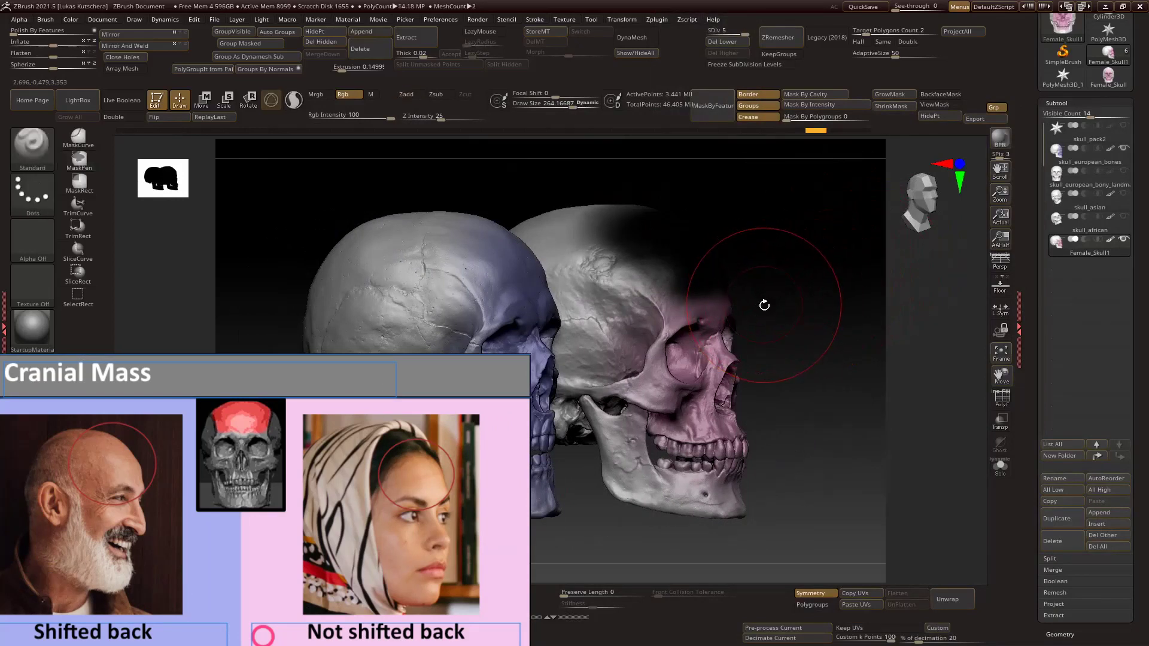
drag(770, 301, 764, 310)
Select the male skull with the Move brush and compare its cranial mass with the female skull's in side view.
alt+click(533, 295)
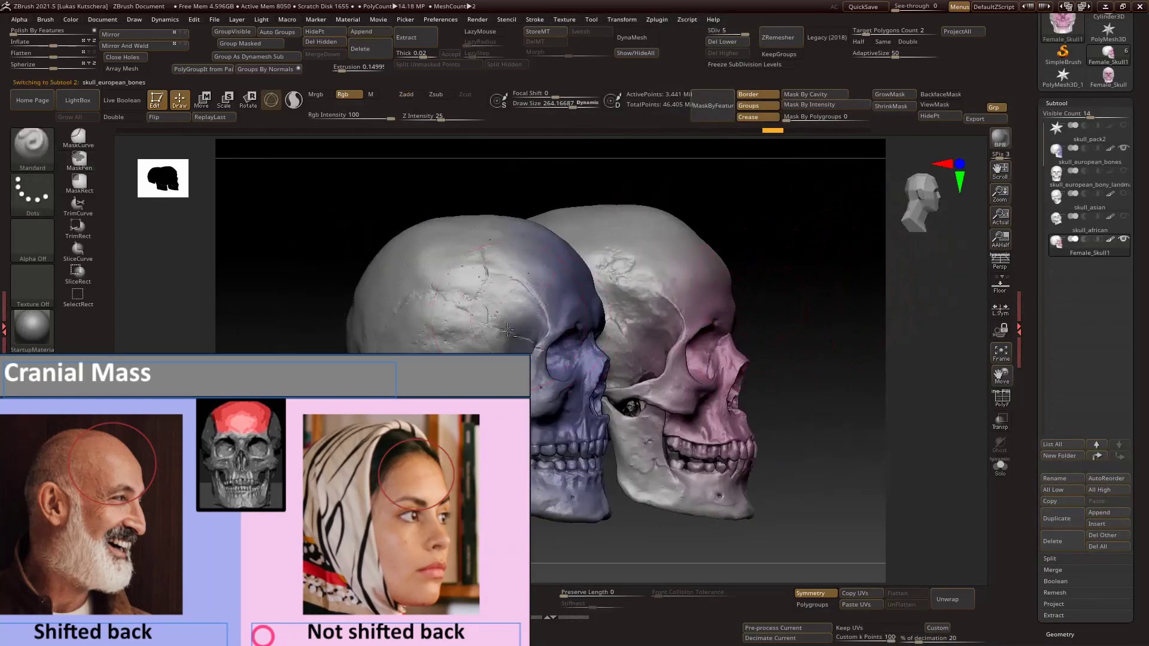
key(b)
key(m)
key(v)
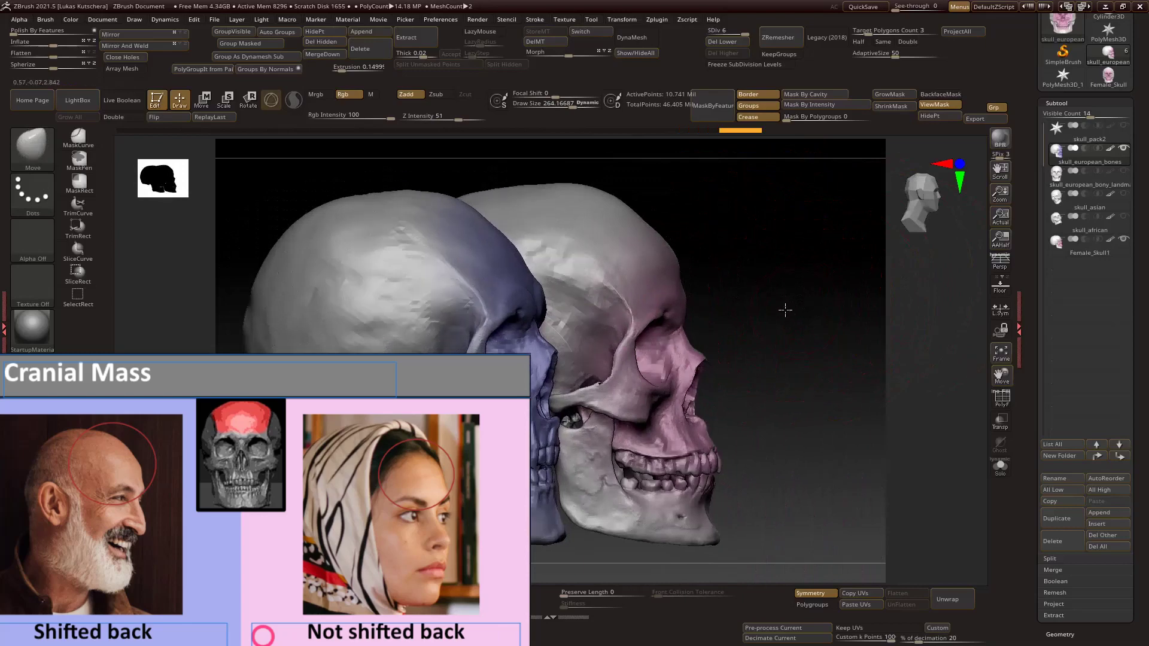
drag(748, 304, 784, 359)
drag(756, 318, 796, 403)
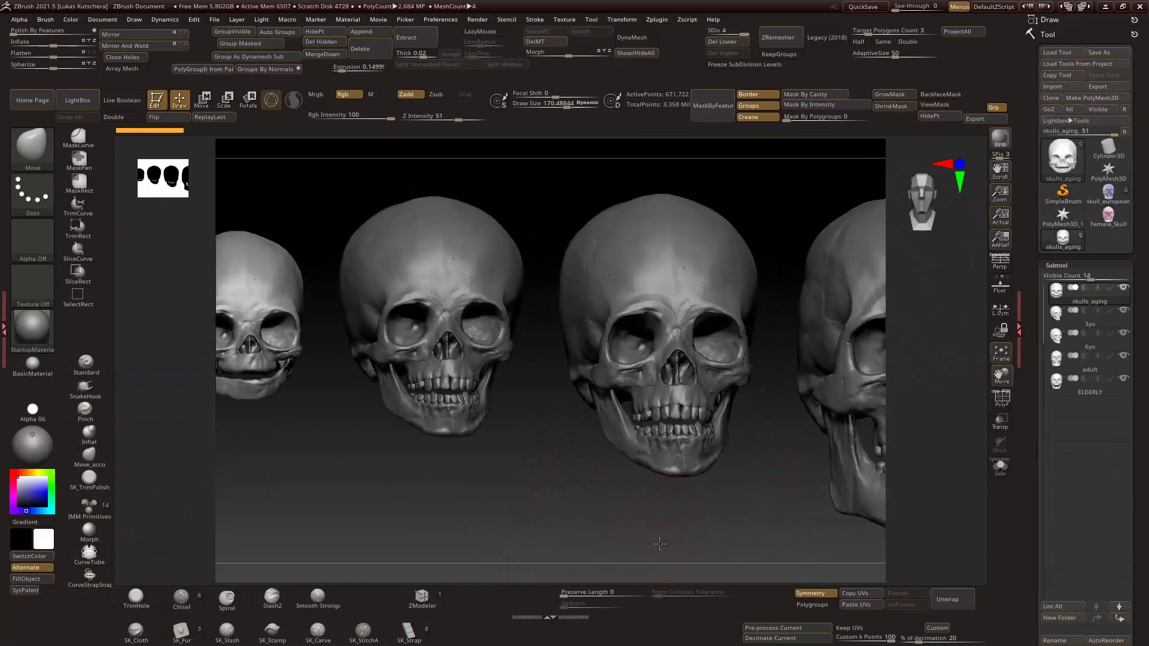
Look over the row of aging skulls from newborn to elderly, selecting individual skulls along the way.
mouse_move(660, 543)
mouse_down()
mouse_move(640, 520)
mouse_move(726, 508)
mouse_move(698, 526)
mouse_move(666, 513)
mouse_move(721, 536)
mouse_move(623, 527)
mouse_move(677, 526)
mouse_move(670, 536)
mouse_move(690, 541)
mouse_move(660, 512)
mouse_move(594, 548)
mouse_up()
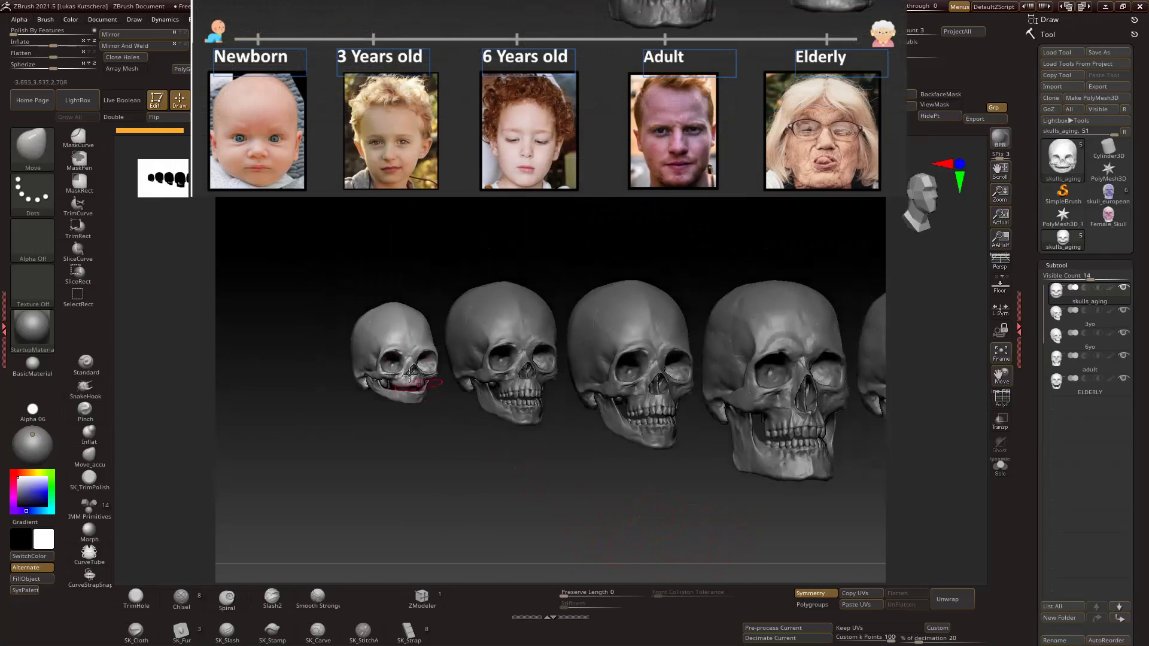
alt+click(509, 352)
alt+click(585, 350)
alt+click(778, 360)
alt+drag(778, 515, 744, 528)
alt+click(769, 383)
alt+click(597, 402)
alt+drag(565, 456, 487, 504)
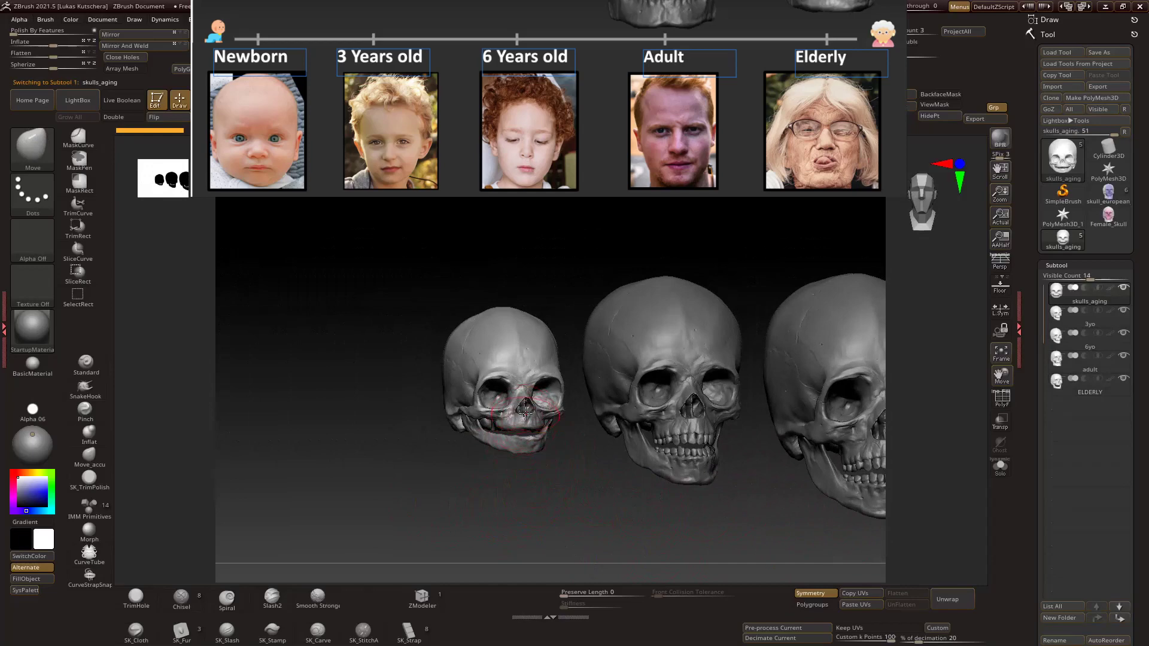
Compare the face and rounded orbits of the newborn skull with those of the child skulls from the front.
drag(518, 493, 506, 412)
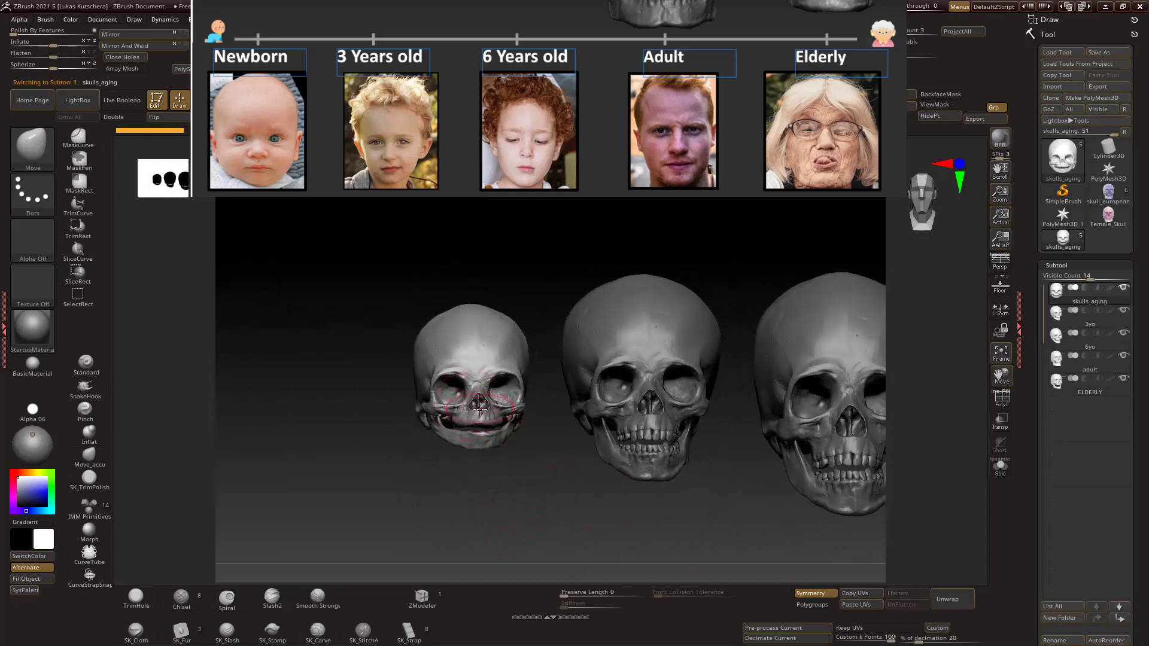
drag(470, 477, 469, 439)
drag(510, 497, 444, 486)
drag(591, 454, 311, 405)
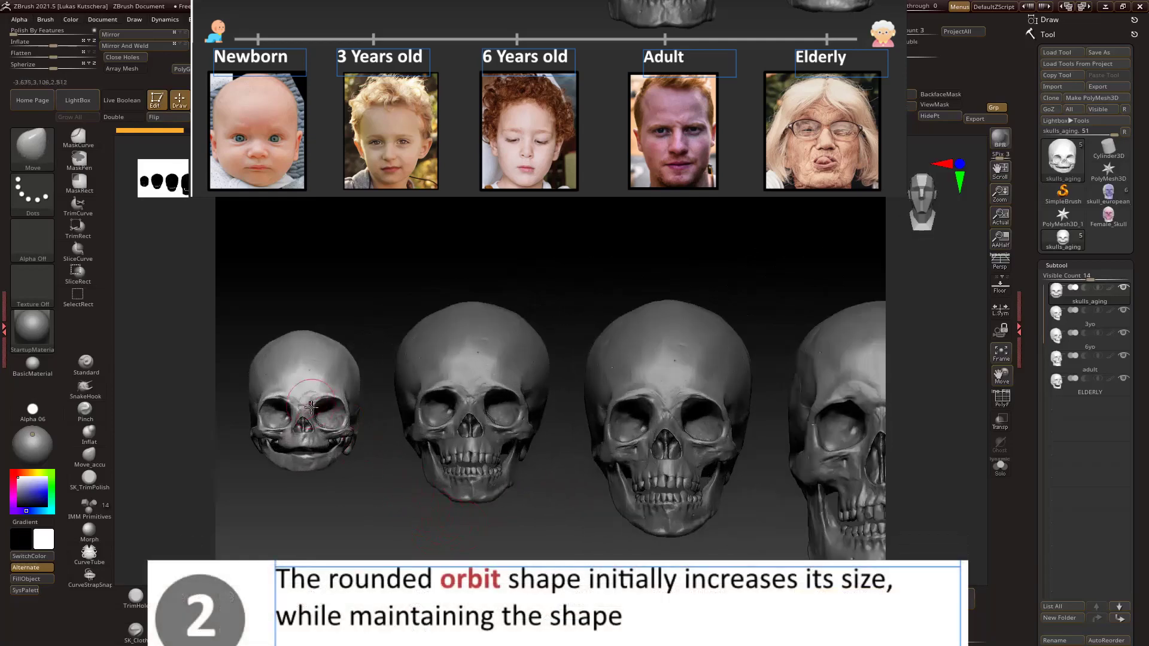
drag(498, 422, 473, 368)
Examine the newborn skull's nasal area and jaws up close, in profile and from the front.
drag(515, 534, 656, 444)
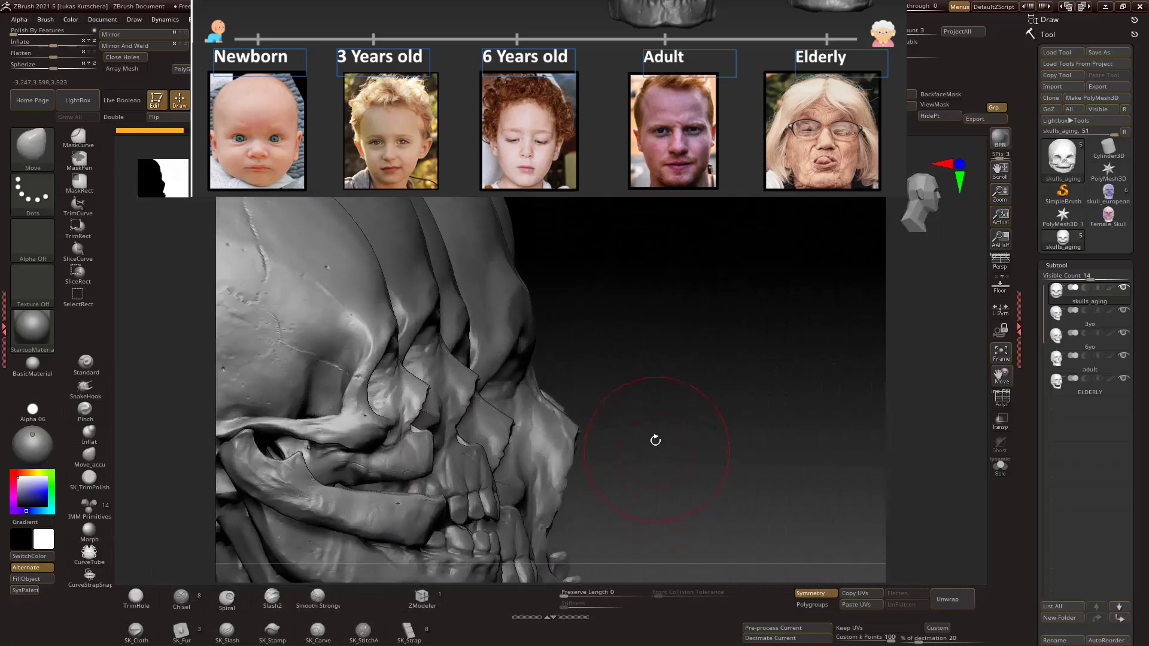
drag(641, 388, 436, 395)
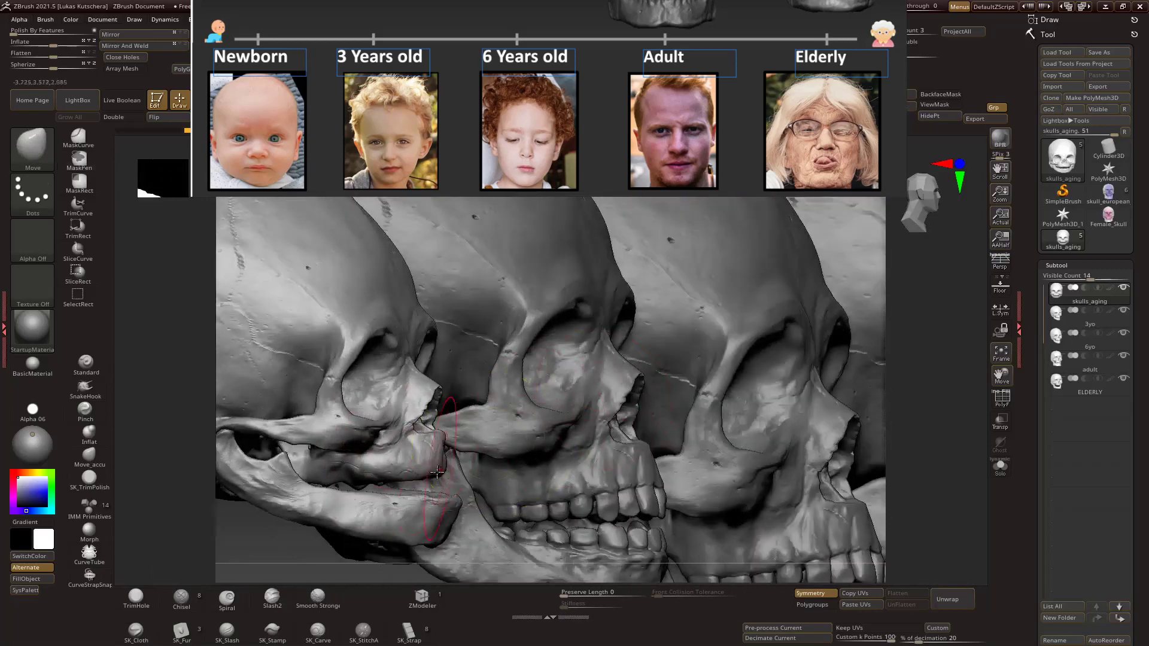
mouse_move(343, 540)
mouse_down()
mouse_move(335, 566)
mouse_move(356, 548)
mouse_move(351, 461)
mouse_up()
drag(576, 437, 402, 542)
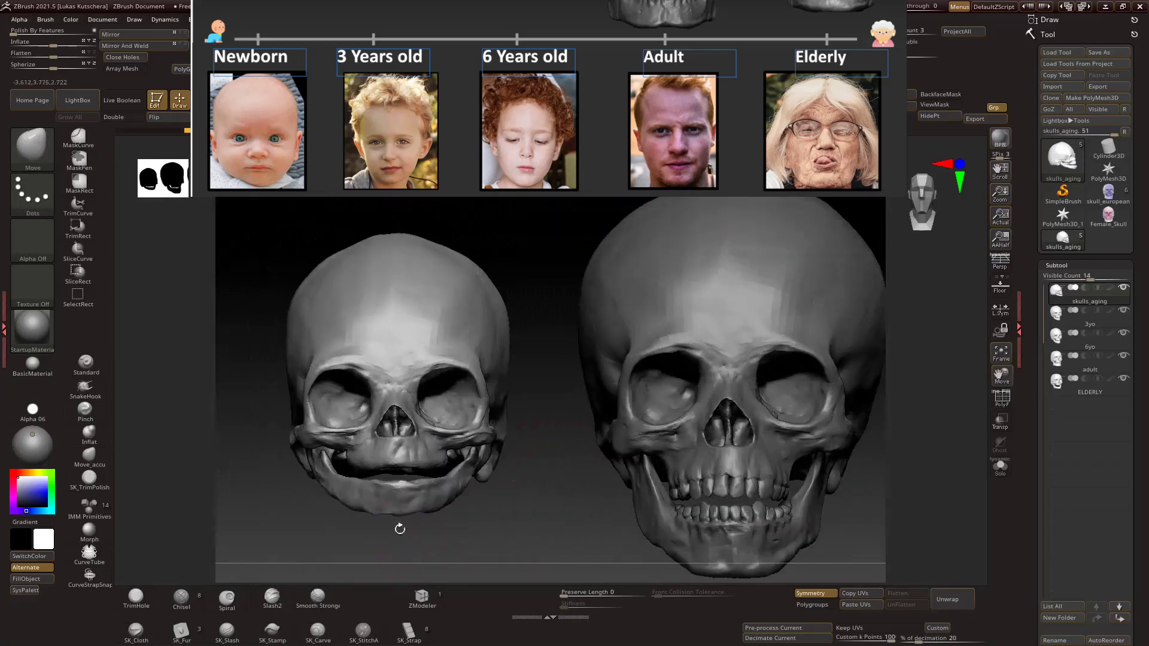
mouse_move(497, 524)
mouse_down()
mouse_move(505, 505)
mouse_move(448, 555)
mouse_move(436, 546)
mouse_move(468, 548)
mouse_move(680, 418)
mouse_move(501, 463)
mouse_move(479, 520)
mouse_move(506, 520)
mouse_up()
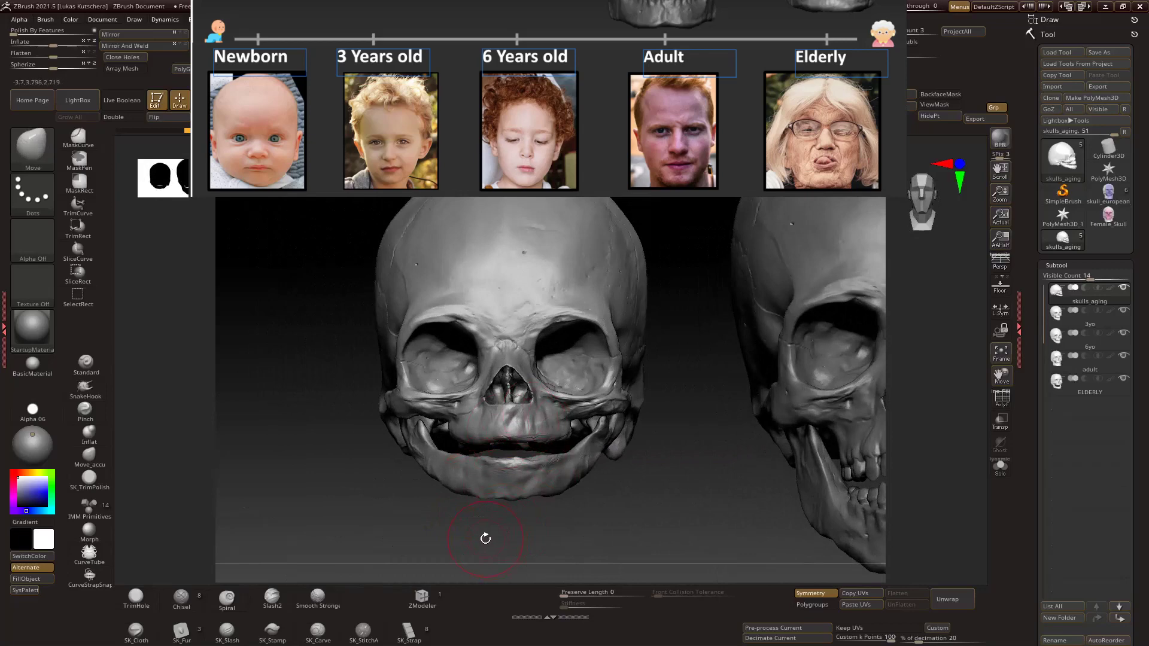
Compare the maxilla across the aging skulls, from the newborn to the elderly skull, in three-quarter view.
mouse_move(524, 423)
mouse_down()
mouse_move(506, 435)
mouse_move(449, 569)
mouse_move(532, 419)
mouse_up()
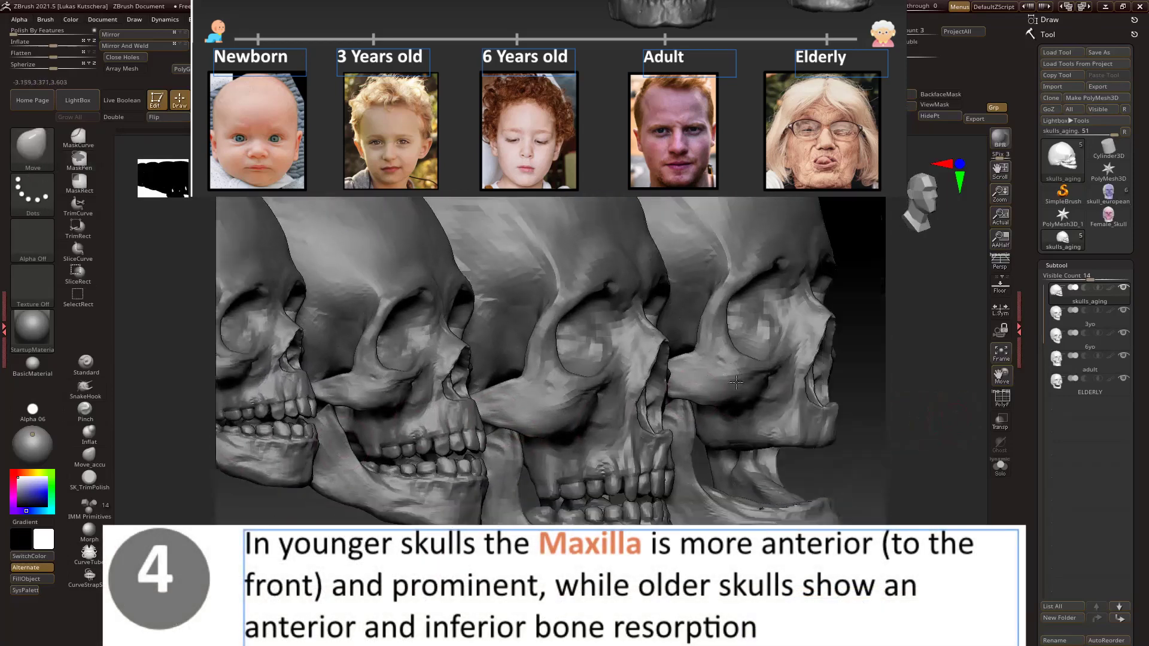
drag(828, 376, 503, 437)
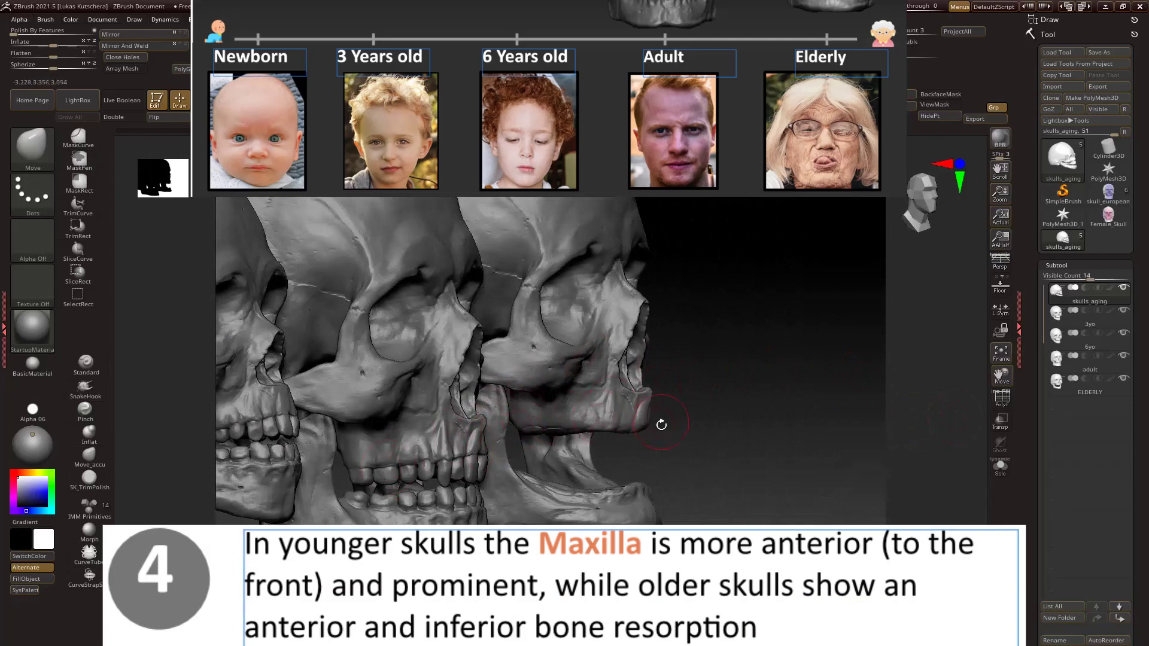
alt+right_drag(698, 415, 833, 393)
alt+drag(957, 409, 707, 402)
Select the elderly skull and compare its zygomatic bone with the adult skull's from several angles.
alt+click(629, 380)
drag(768, 441, 668, 458)
drag(255, 415, 789, 515)
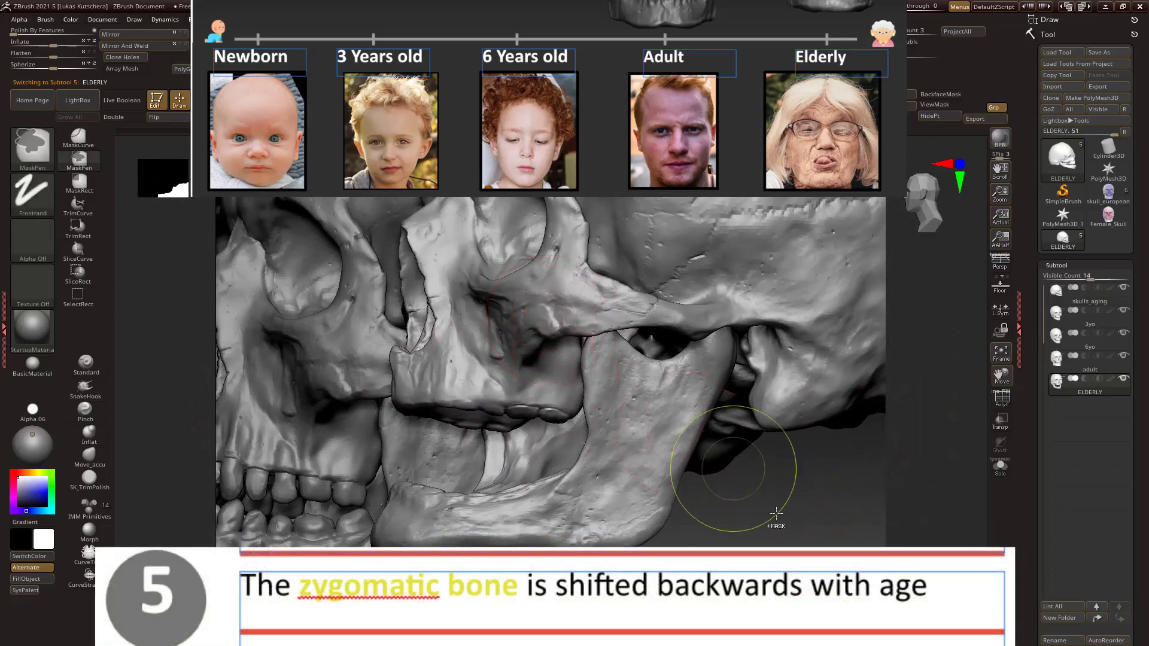
mouse_move(787, 538)
mouse_down()
mouse_move(731, 479)
mouse_move(680, 503)
mouse_move(641, 416)
mouse_up()
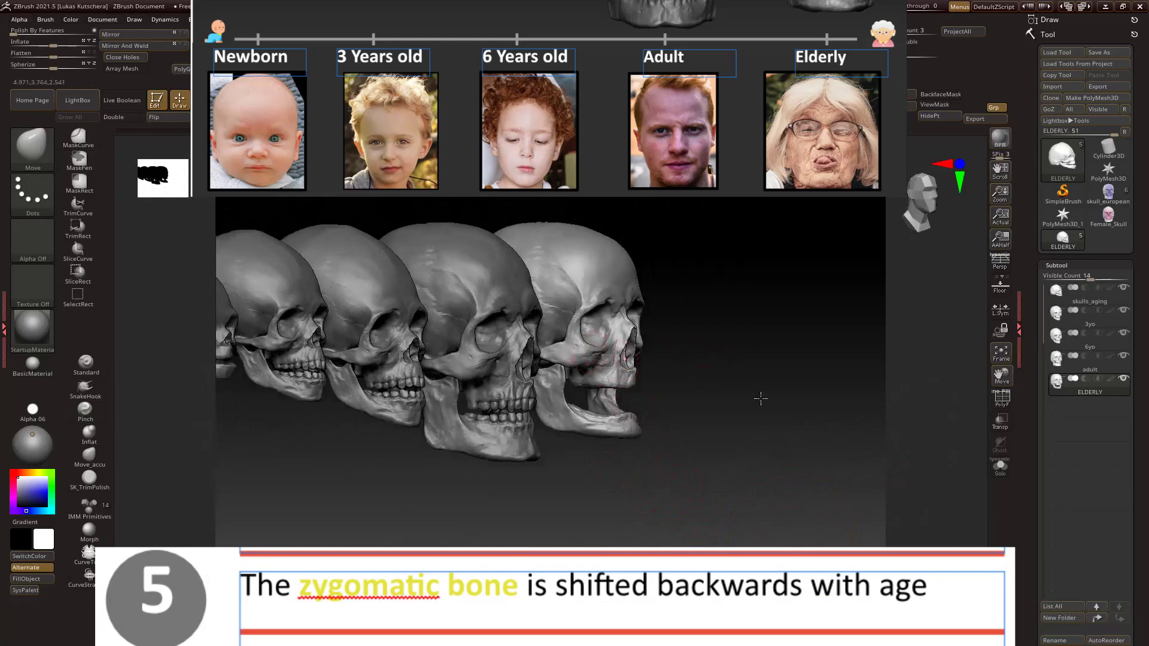
alt+drag(744, 384, 511, 345)
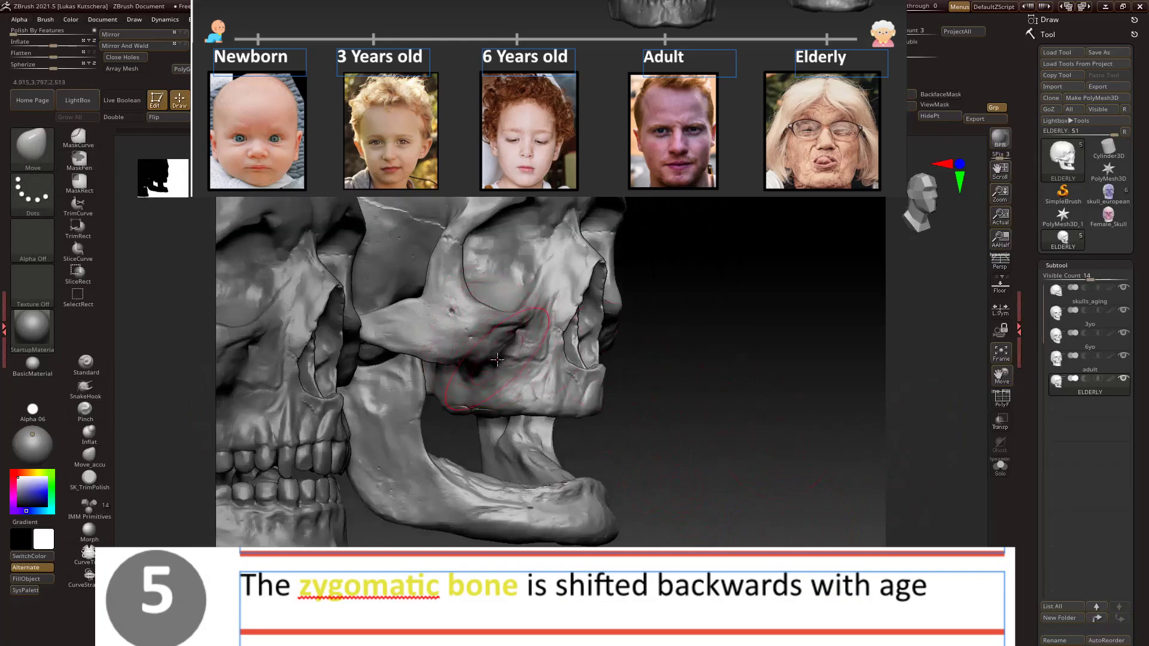
drag(668, 350, 442, 419)
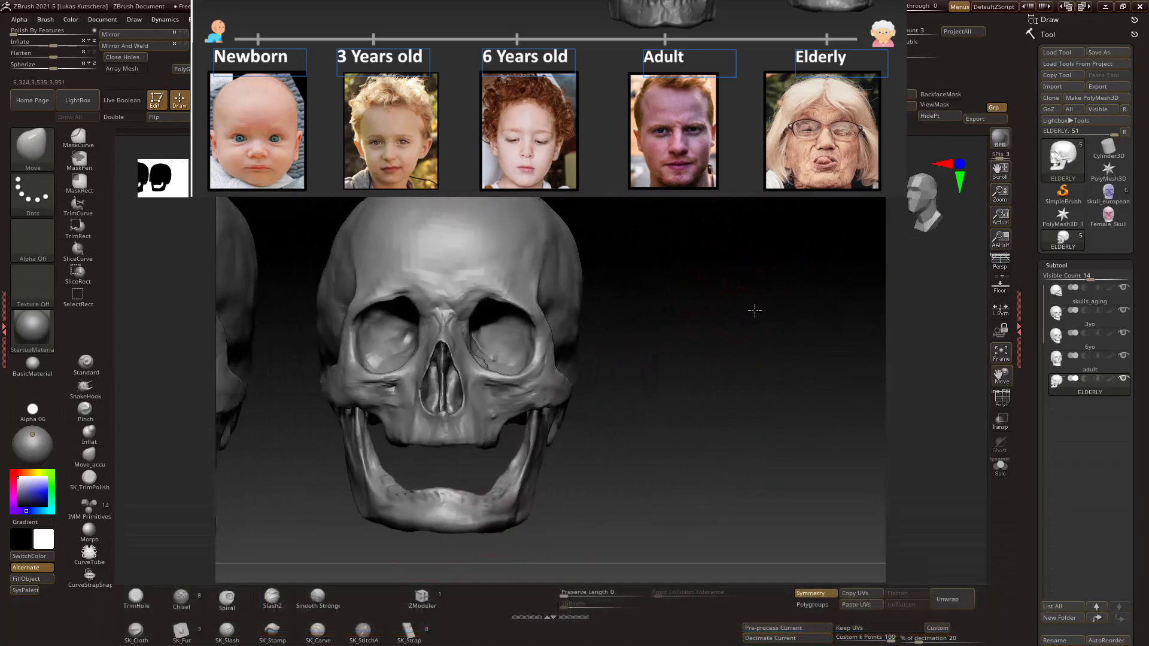
Examine the elderly skull's lower jaw and forehead up close, from the front and in three-quarter view.
drag(754, 311, 516, 389)
right_drag(583, 431, 487, 487)
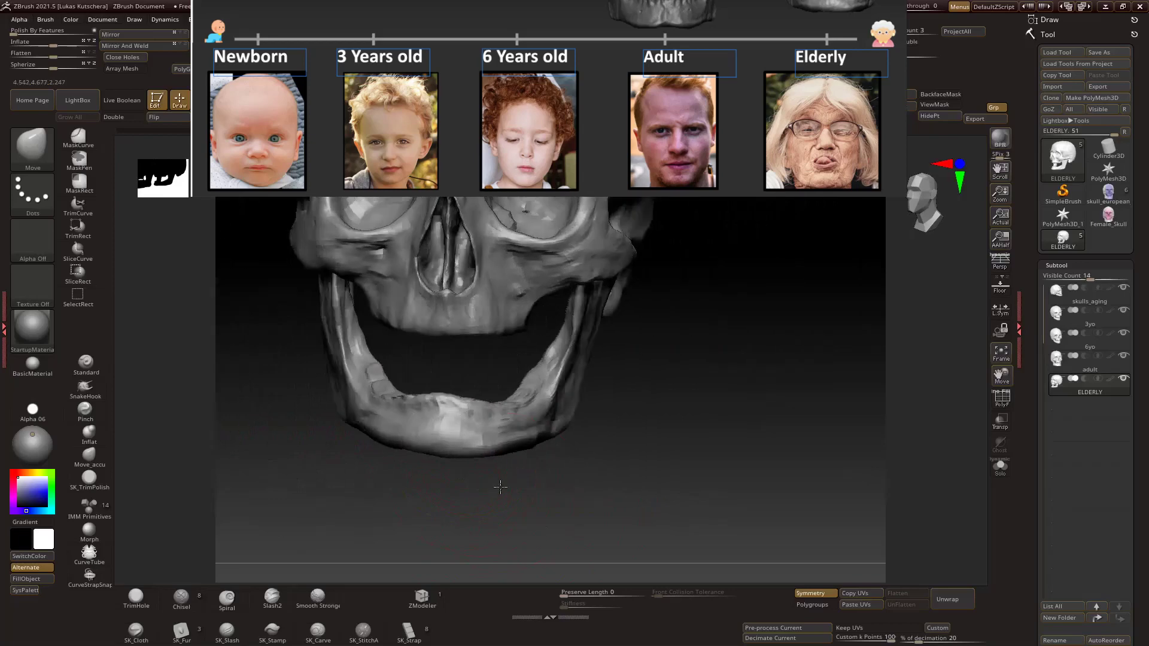
right_drag(500, 477, 639, 439)
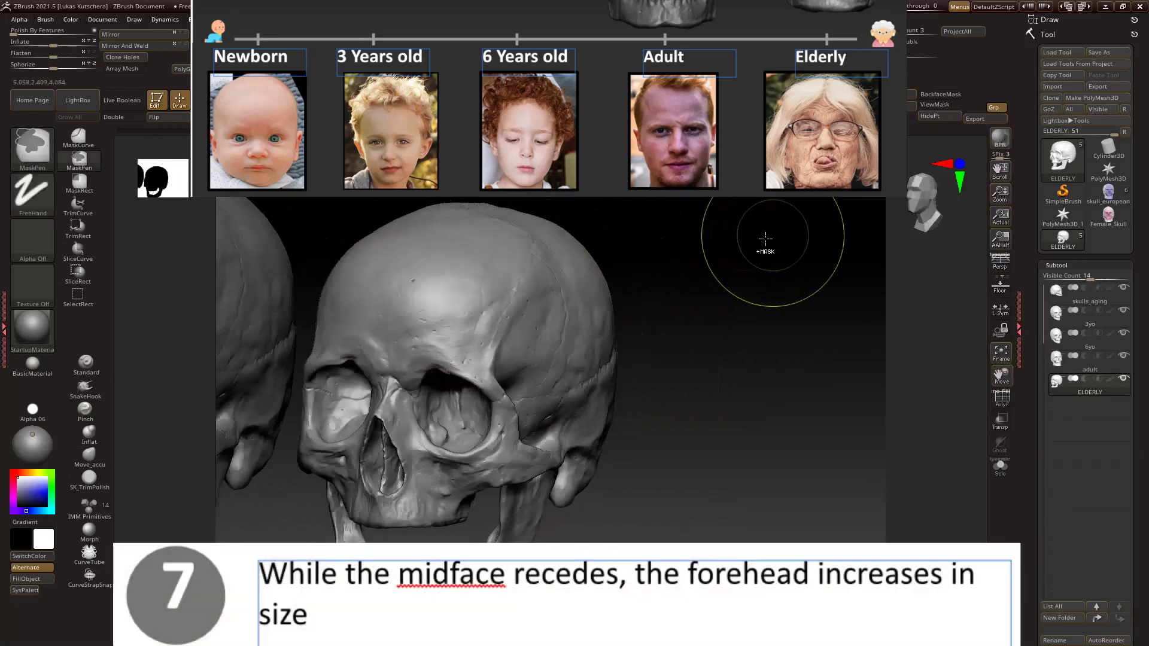
Compare the foreheads of the five aging skulls from the front, and select the adult skull to set it against the elderly one.
right_drag(762, 238, 676, 462)
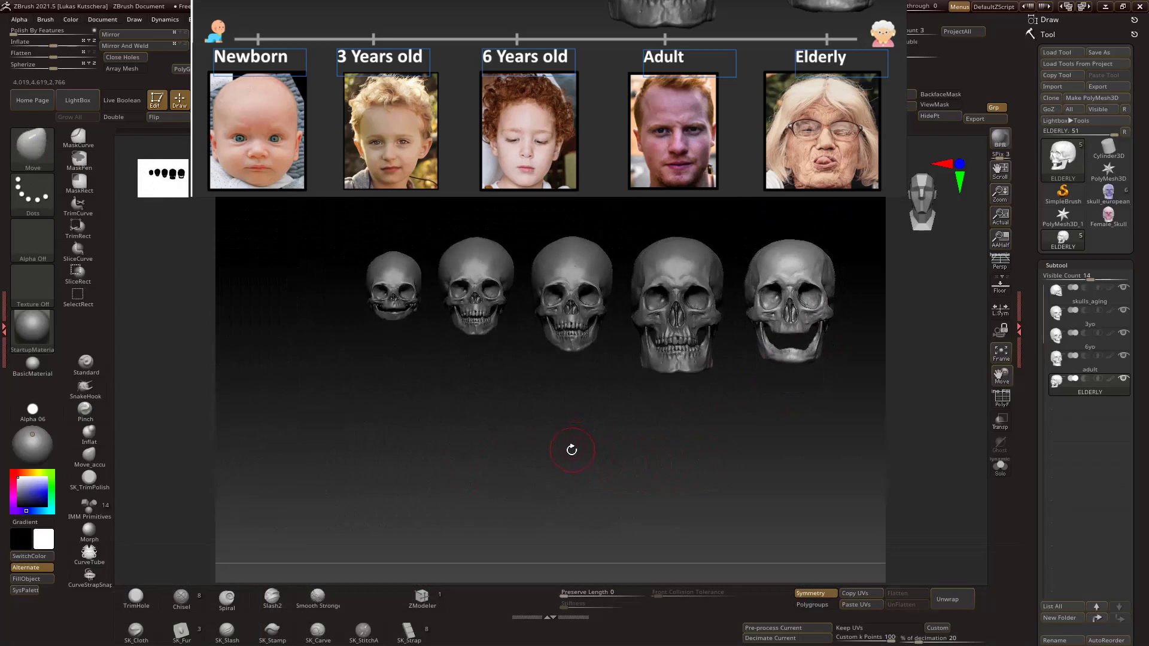
drag(573, 449, 553, 456)
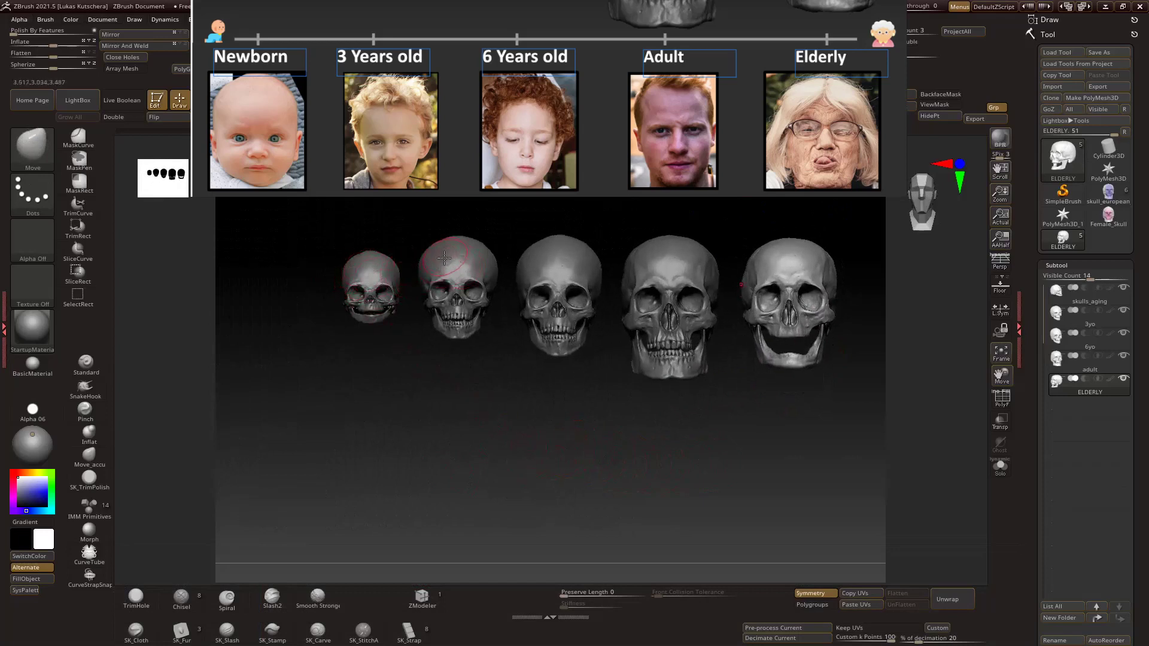
ctrl+right_drag(725, 215, 608, 256)
alt+click(622, 251)
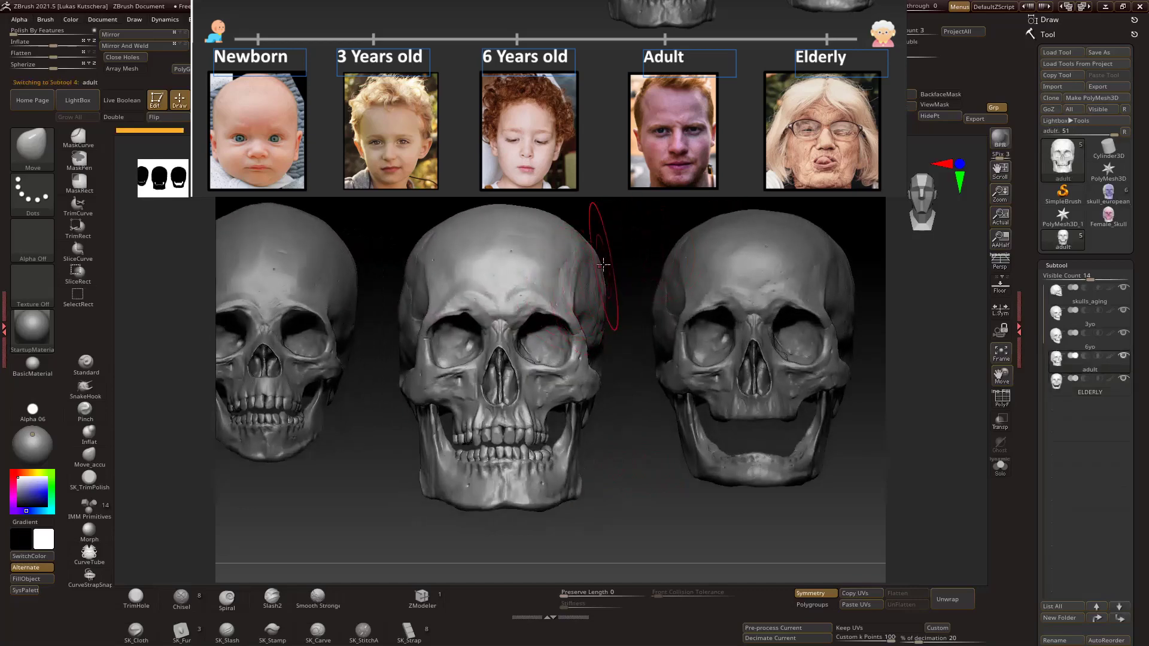
alt+right_drag(700, 217, 576, 213)
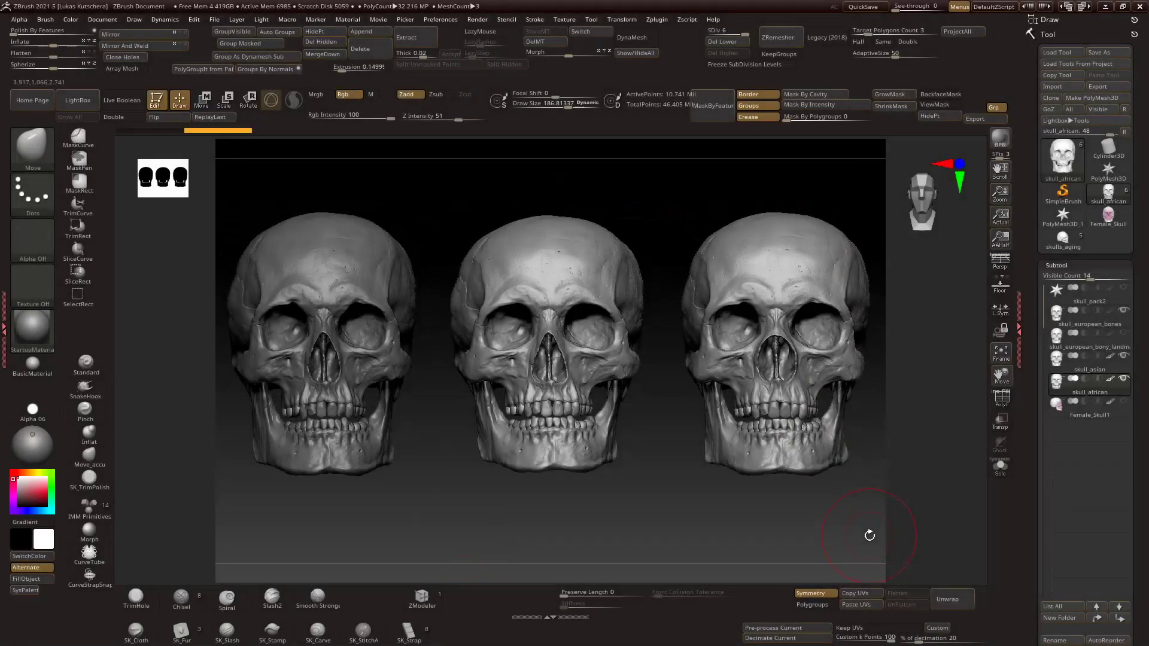
Compare the overall shape of the European, Asian and African skulls, from the front and in three-quarter view.
drag(825, 530, 804, 460)
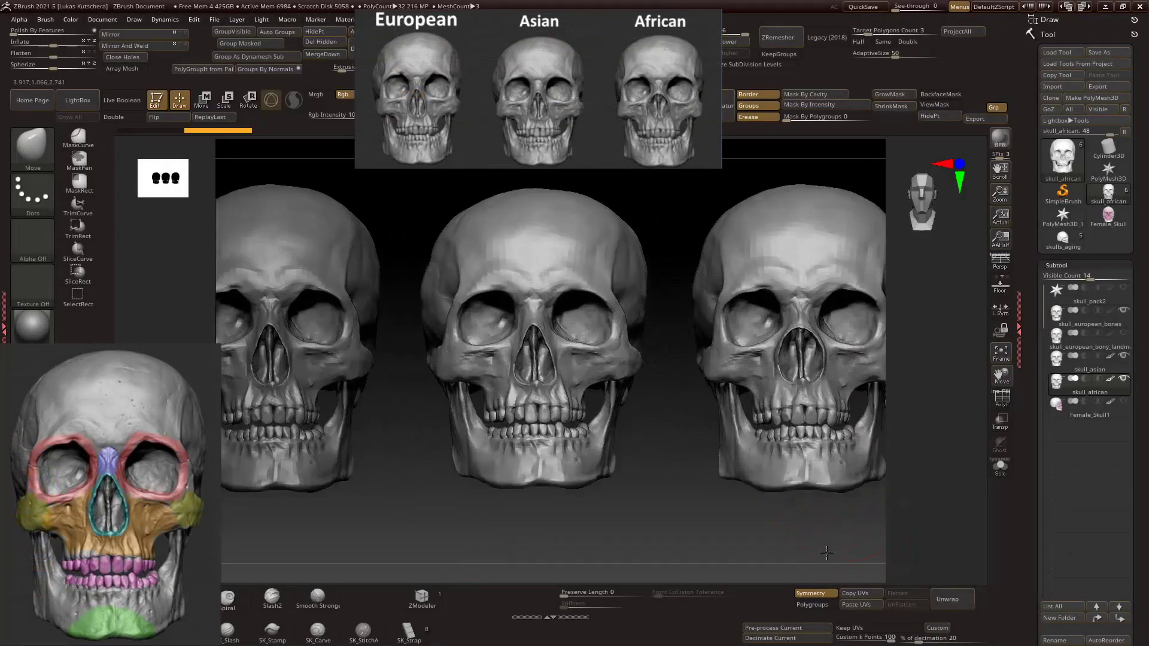
key(f)
alt+click(374, 446)
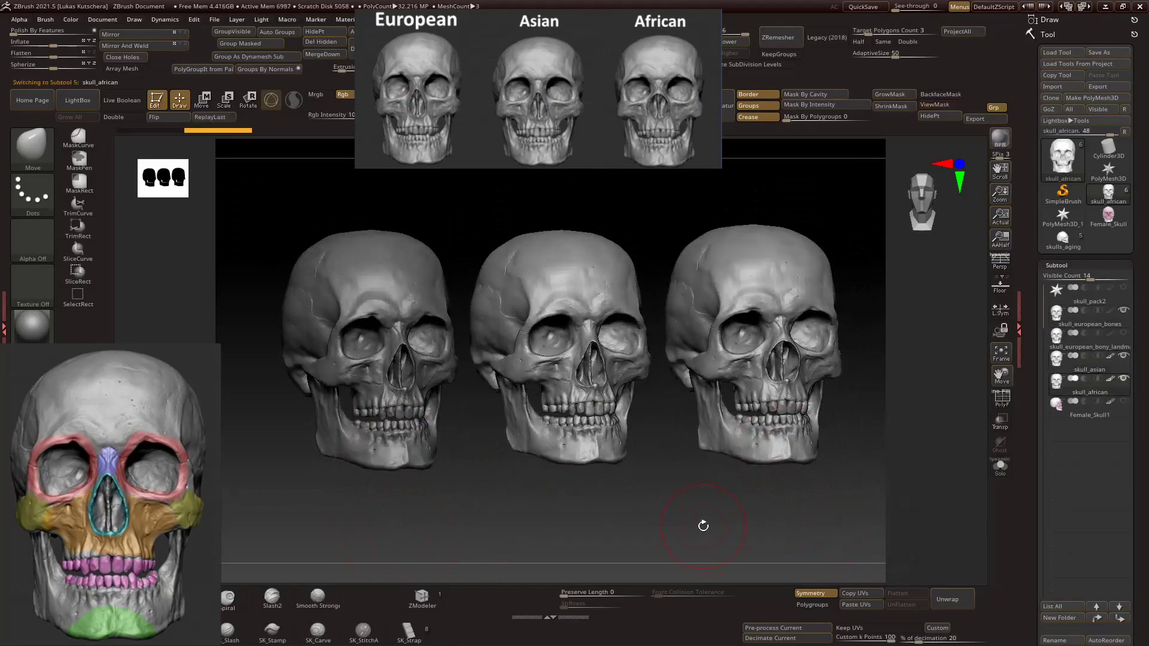
drag(427, 528, 400, 503)
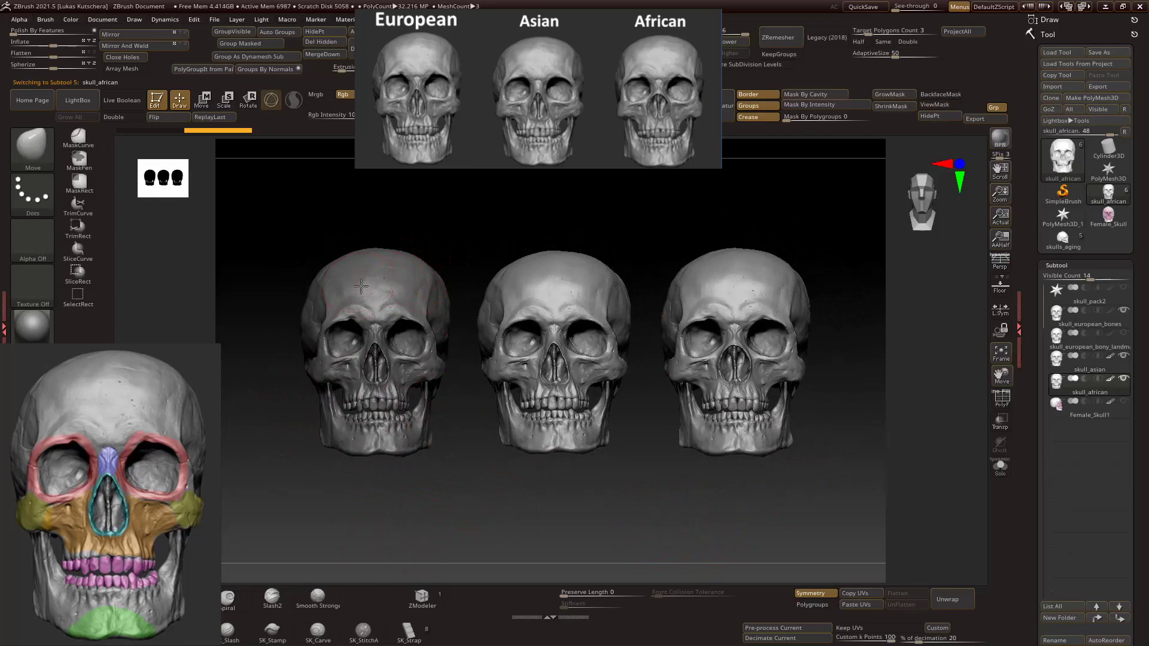
alt+click(682, 296)
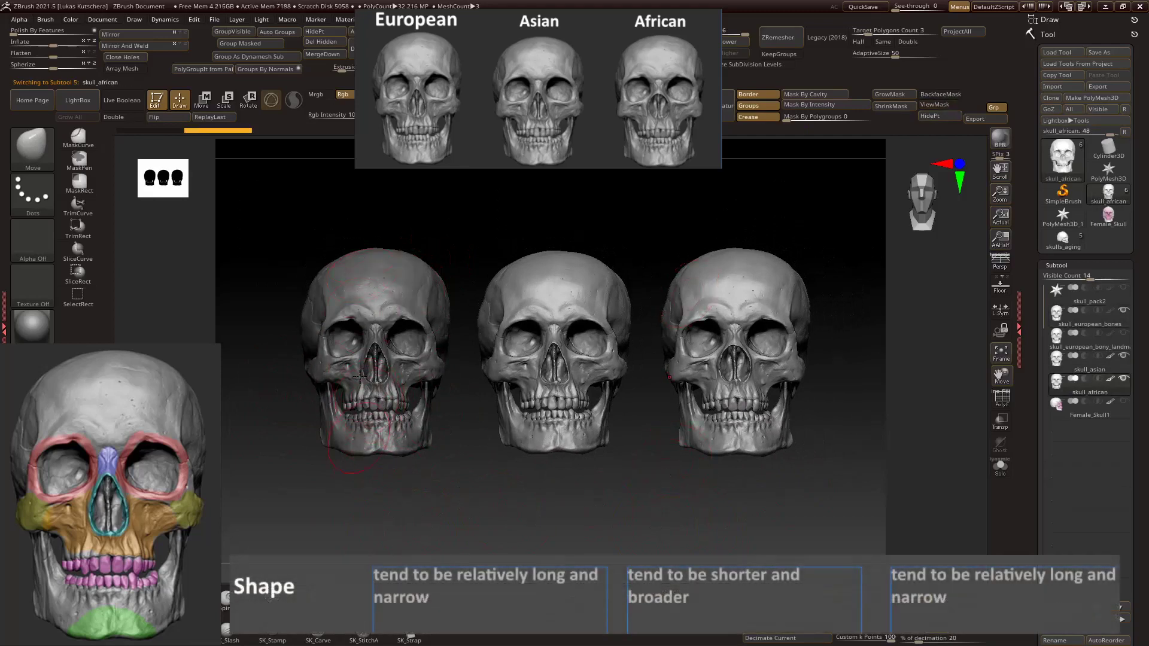
alt+drag(589, 489, 562, 299)
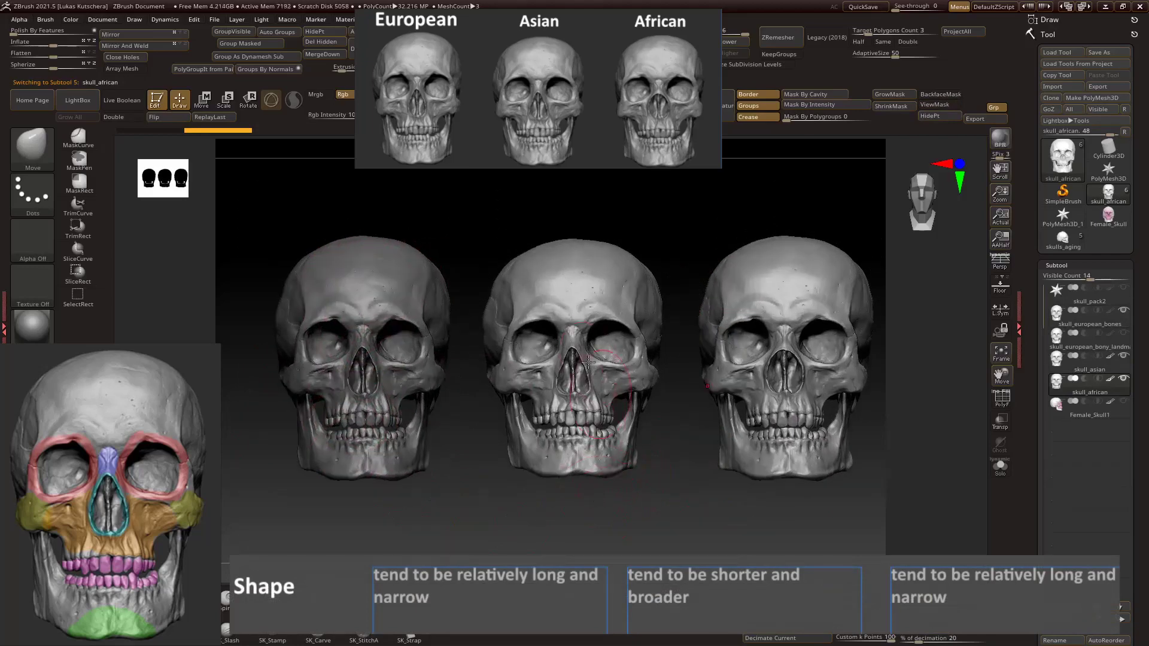
drag(608, 198, 618, 215)
Compare the orbital margins of the European, Asian and African skulls, from the front and slightly turned.
alt+drag(651, 505, 402, 356)
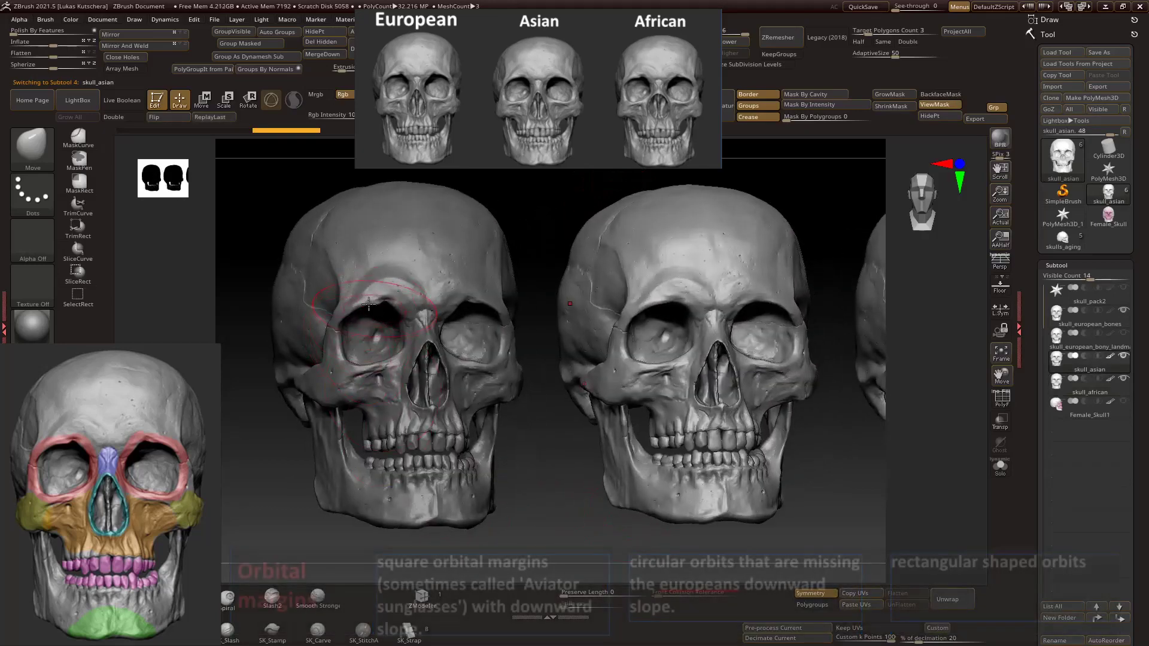
shift+drag(386, 309, 359, 359)
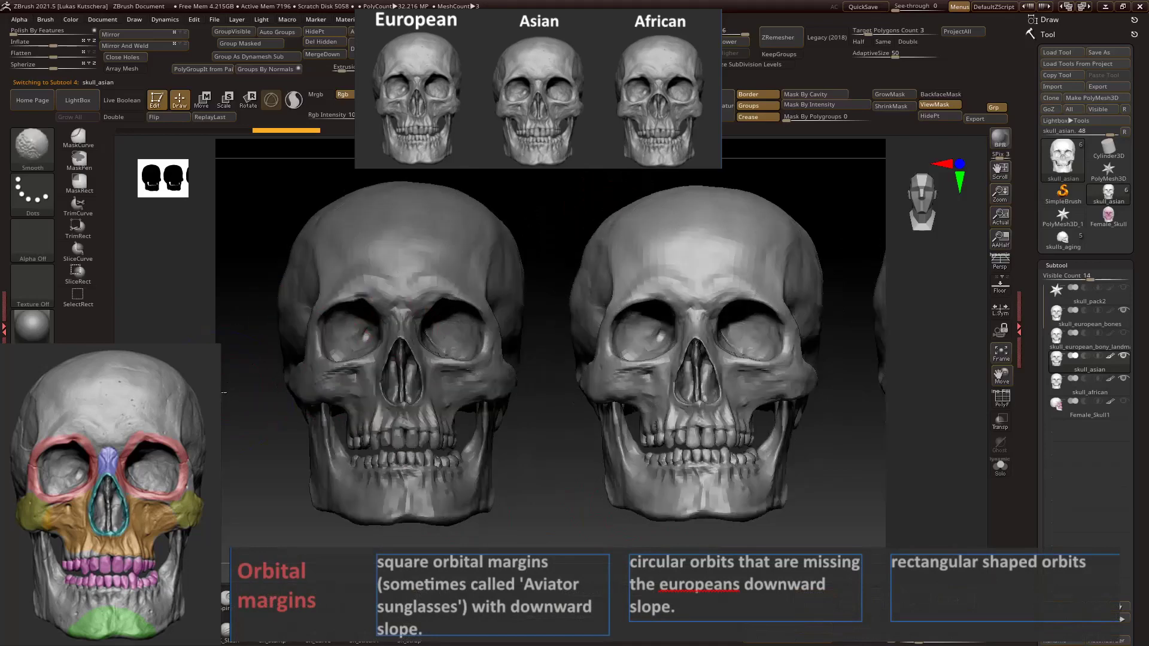
alt+drag(297, 523, 584, 538)
alt+drag(584, 472, 603, 479)
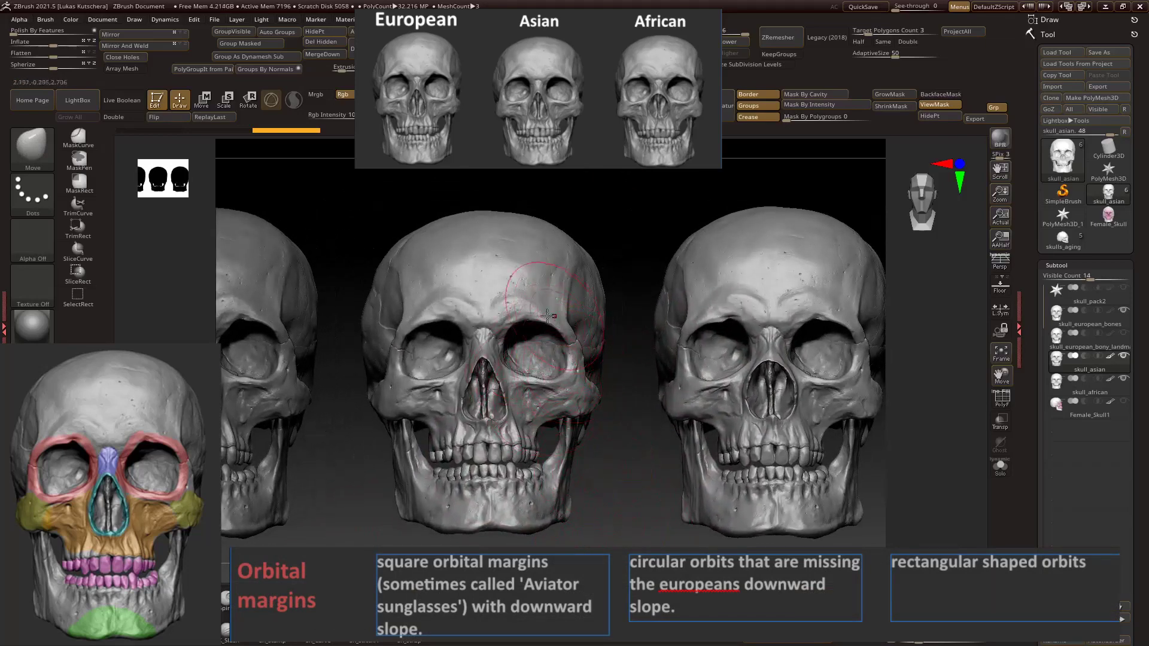
alt+drag(589, 463, 579, 548)
Compare the nasal apertures of the European, Asian and African skulls from the front.
drag(437, 363, 383, 329)
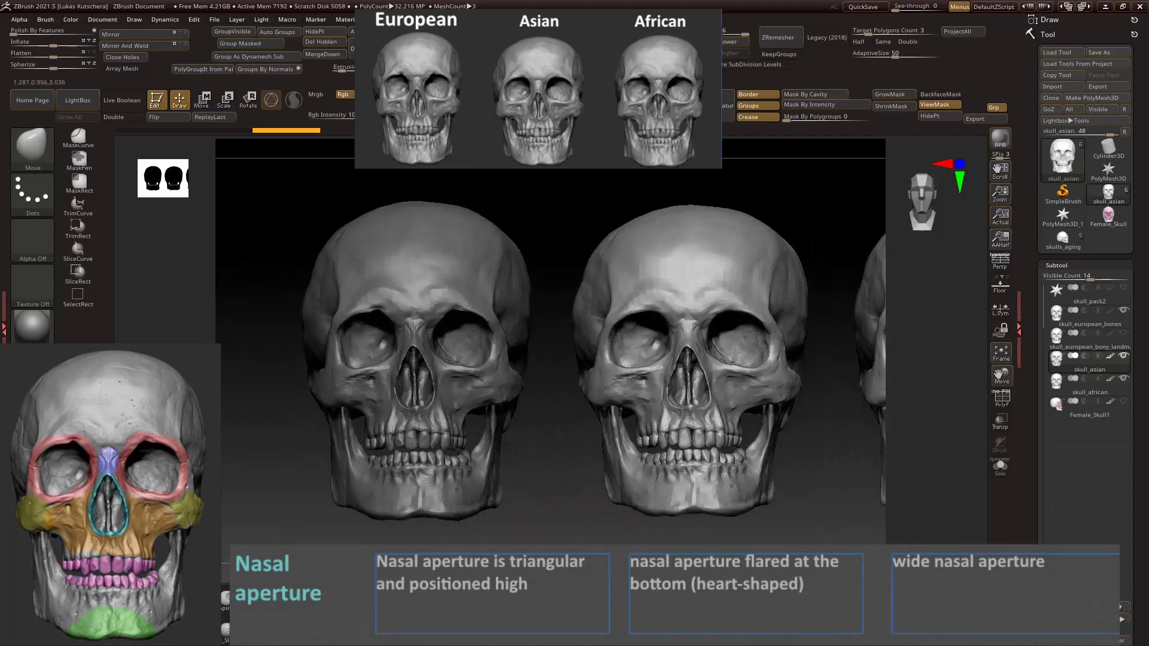
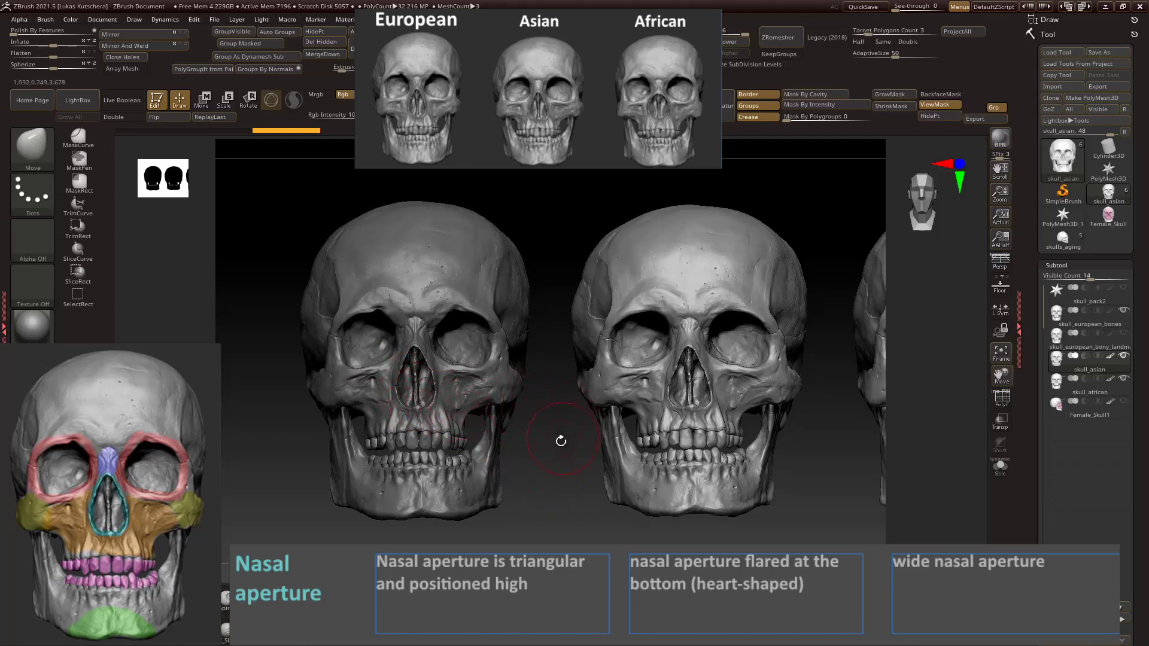
key(f)
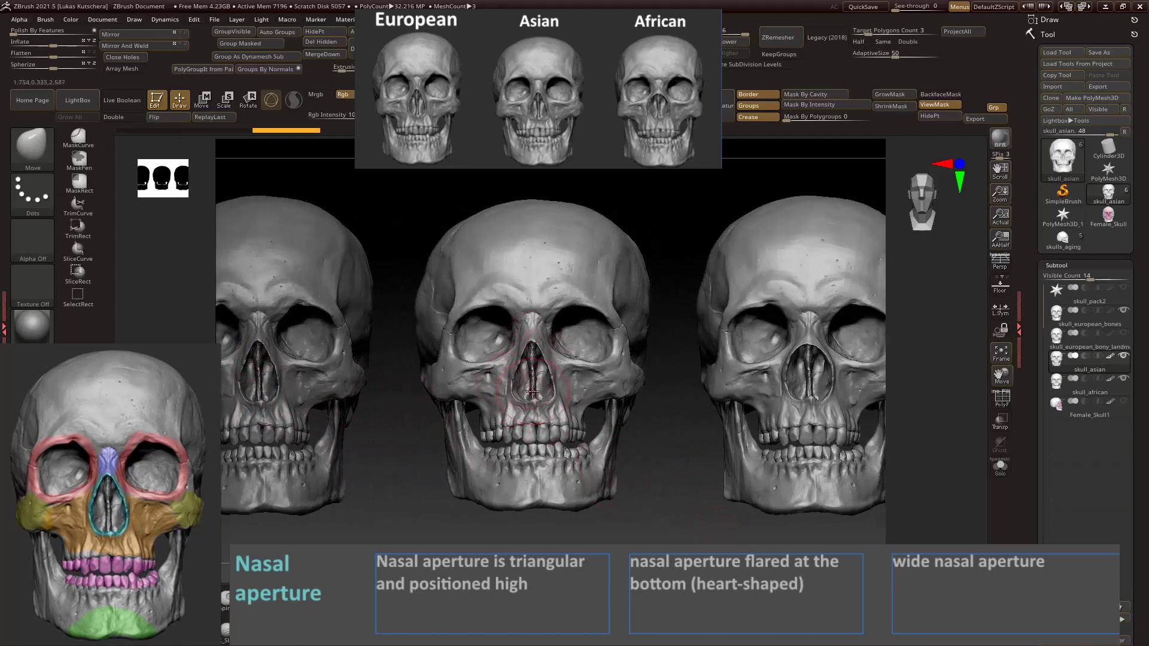
alt+drag(634, 513, 520, 514)
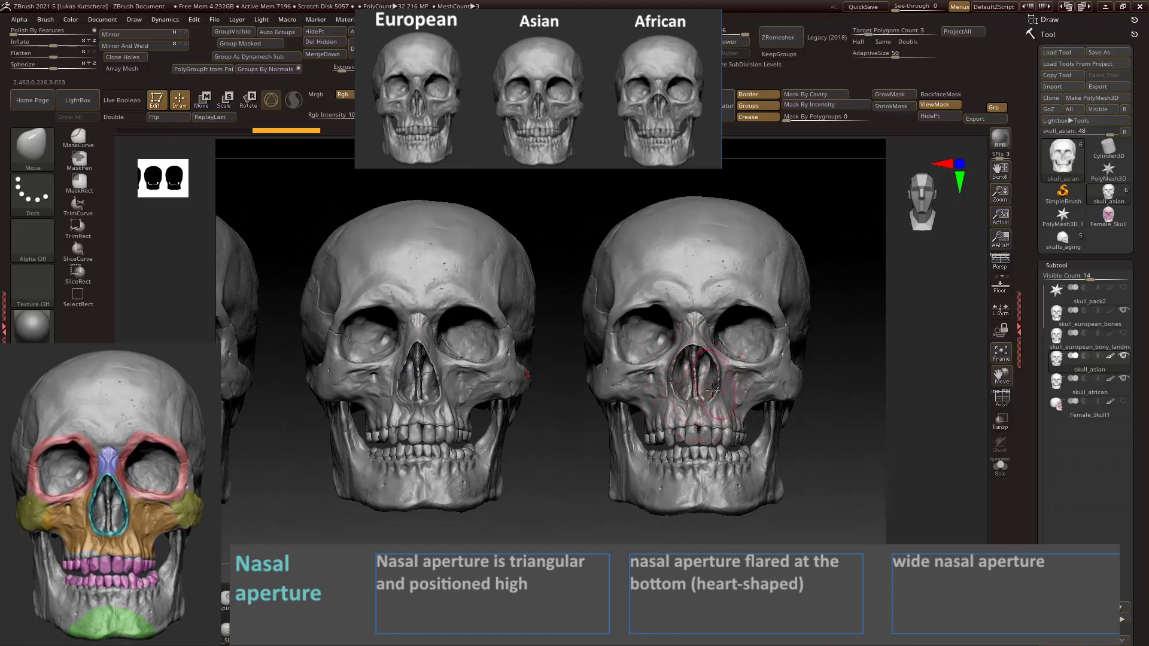
drag(577, 508, 741, 518)
Examine the nasal bridges of the European and Asian skulls in three-quarter view and in profile.
drag(488, 392, 453, 343)
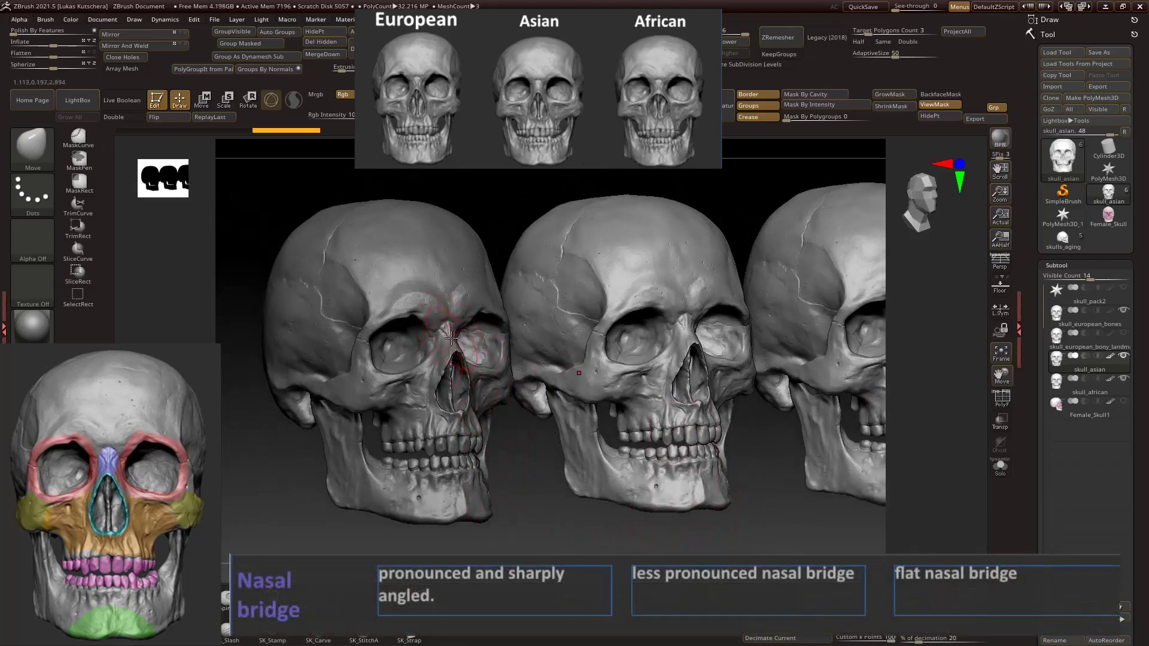
shift+drag(495, 426, 482, 429)
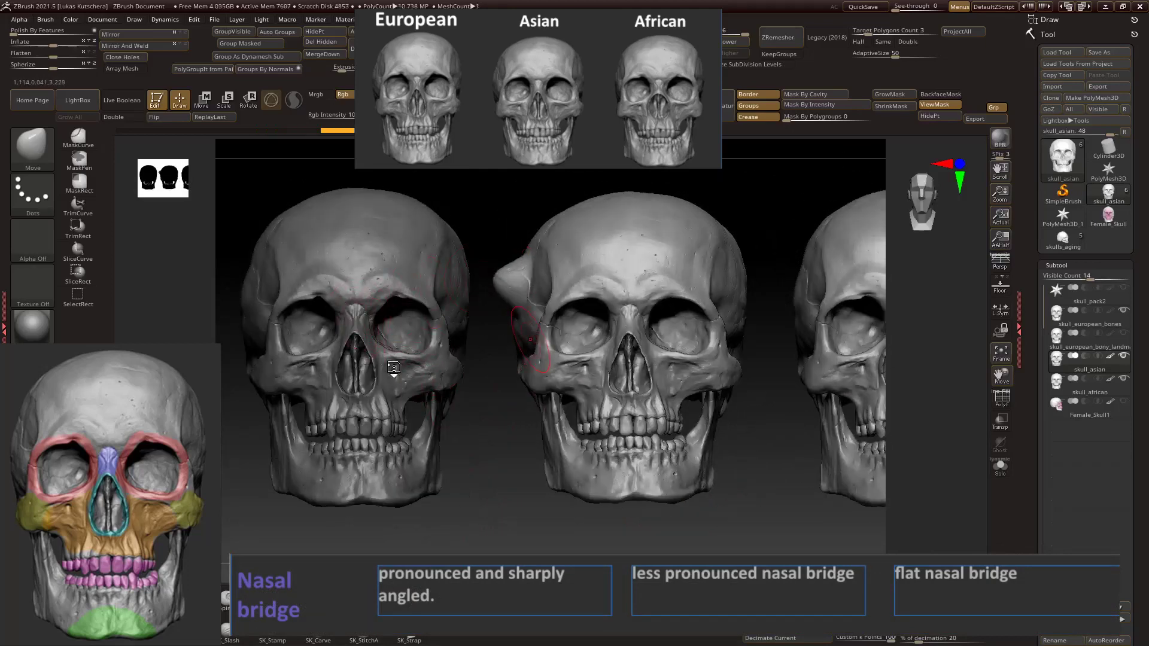
drag(476, 521, 556, 527)
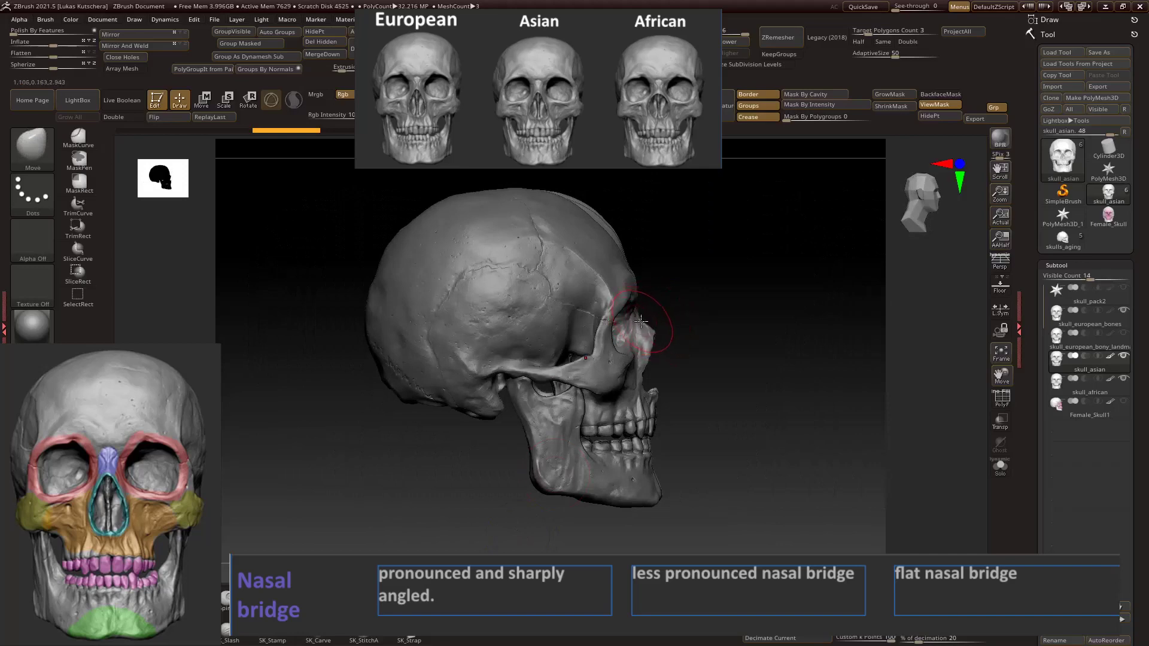
alt+drag(673, 313, 646, 316)
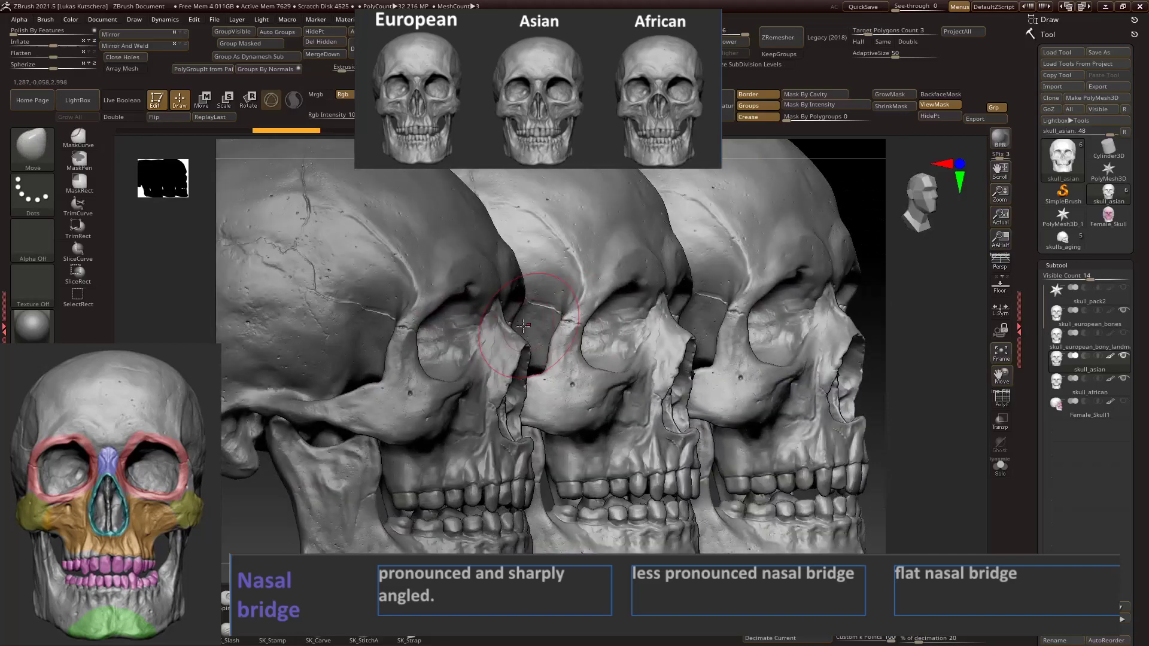
drag(917, 292, 888, 280)
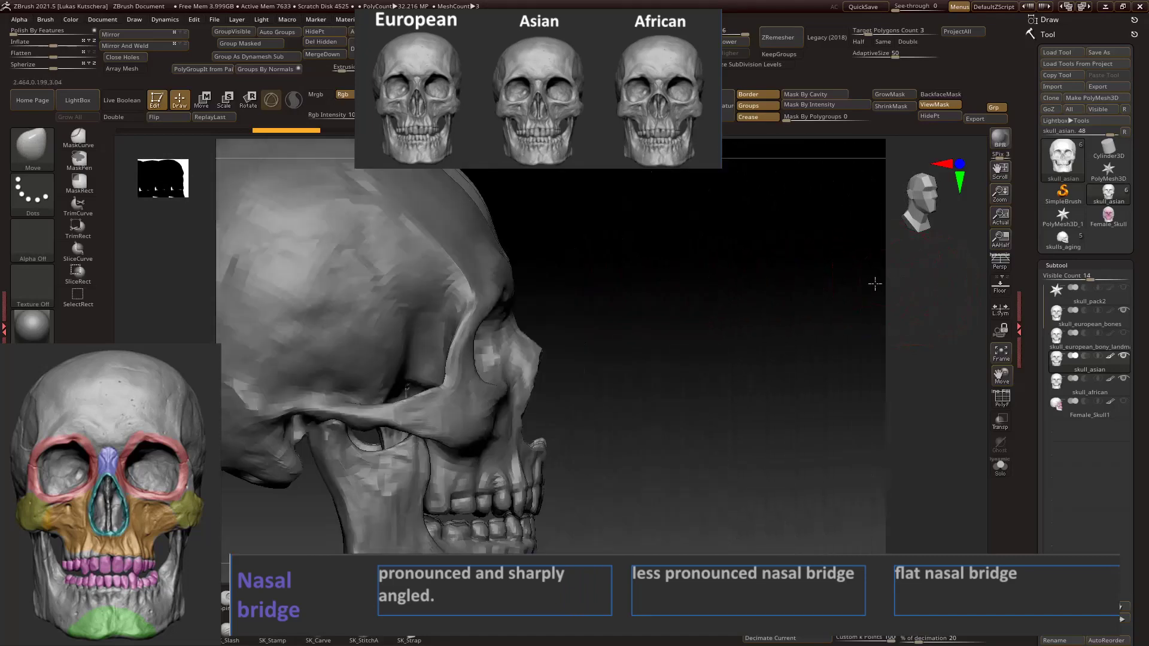
Select the African skull and isolate it temporarily to examine its nasal bridge in profile.
drag(675, 324, 422, 409)
alt+click(413, 388)
drag(333, 411, 453, 397)
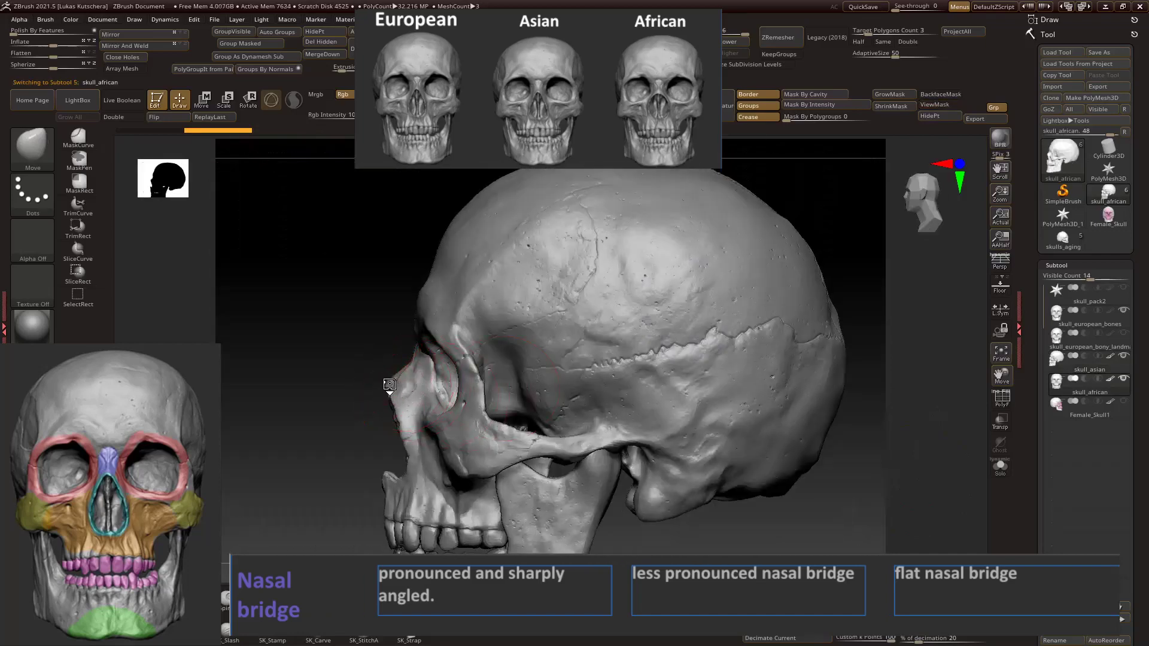
drag(372, 412, 878, 513)
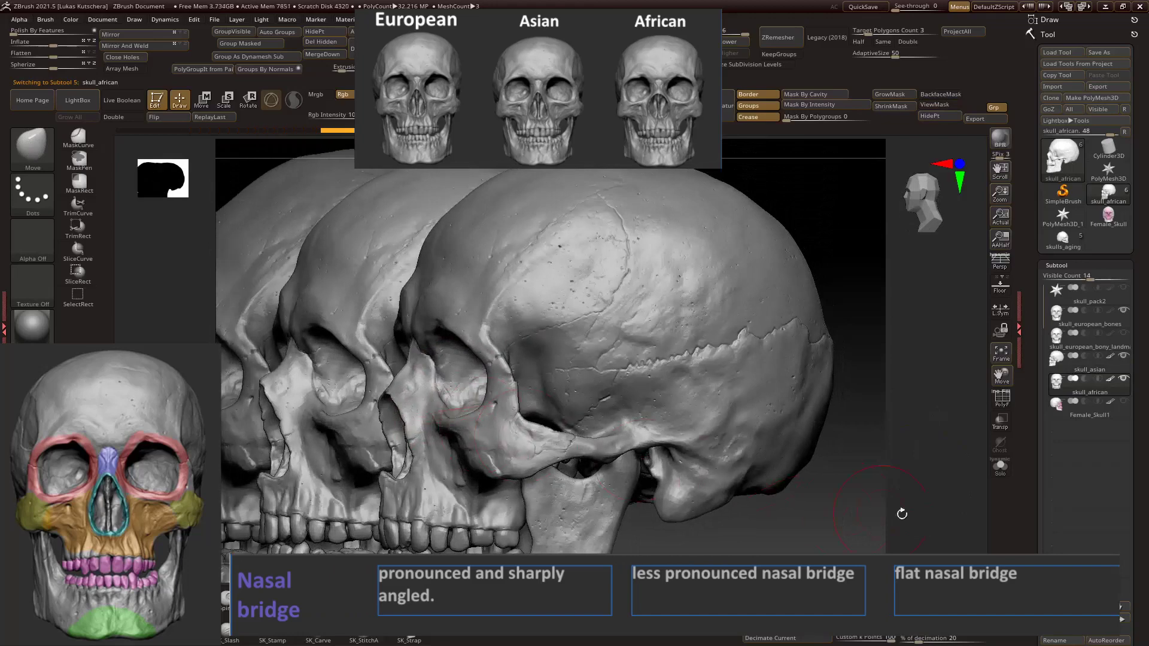
click(1001, 469)
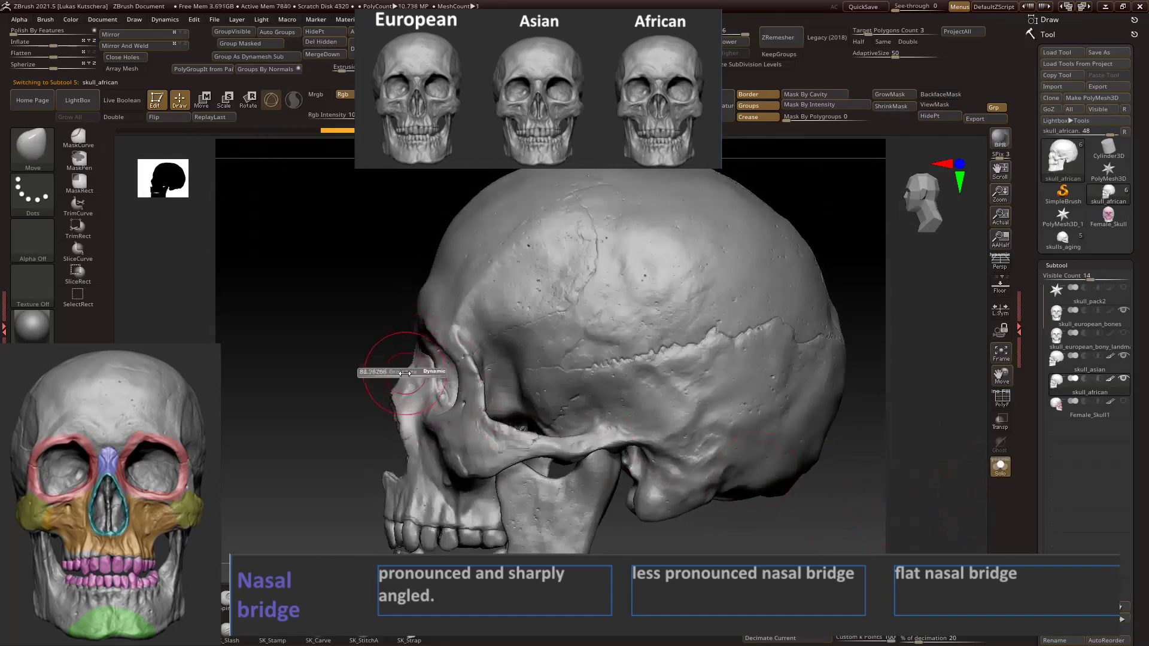
drag(360, 387, 826, 437)
click(1001, 467)
Select the European skull, switch to the ClayBuildup brush and compare the cheekbones of the three skulls in three-quarter and front views.
drag(954, 474, 515, 529)
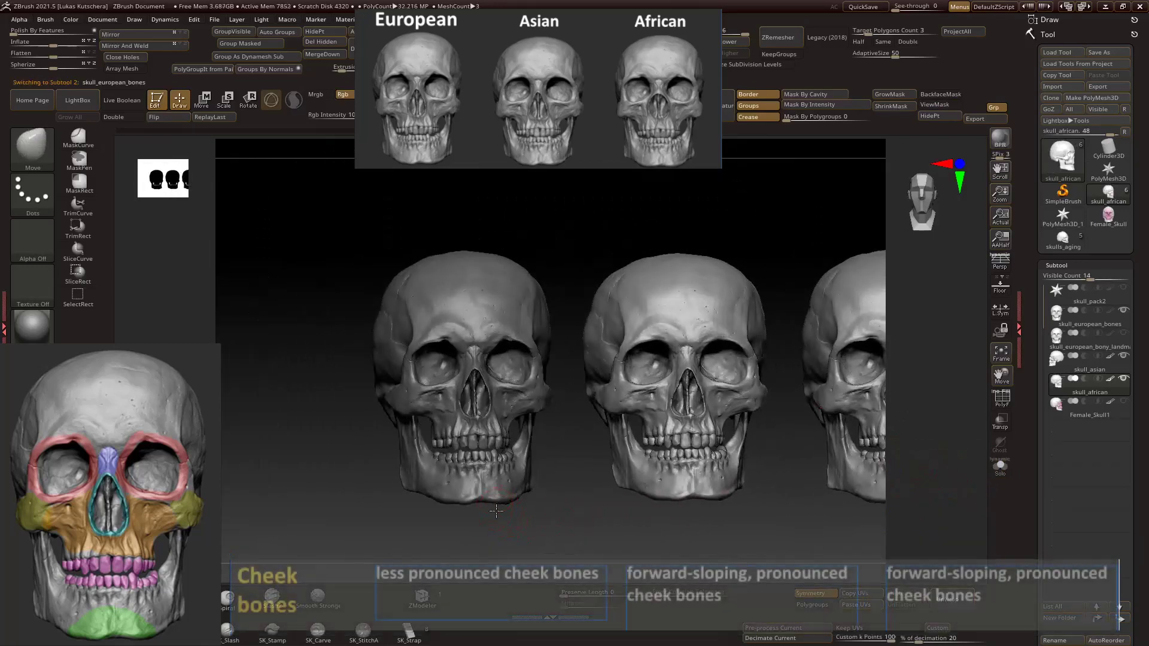
alt+click(480, 473)
drag(556, 426, 522, 400)
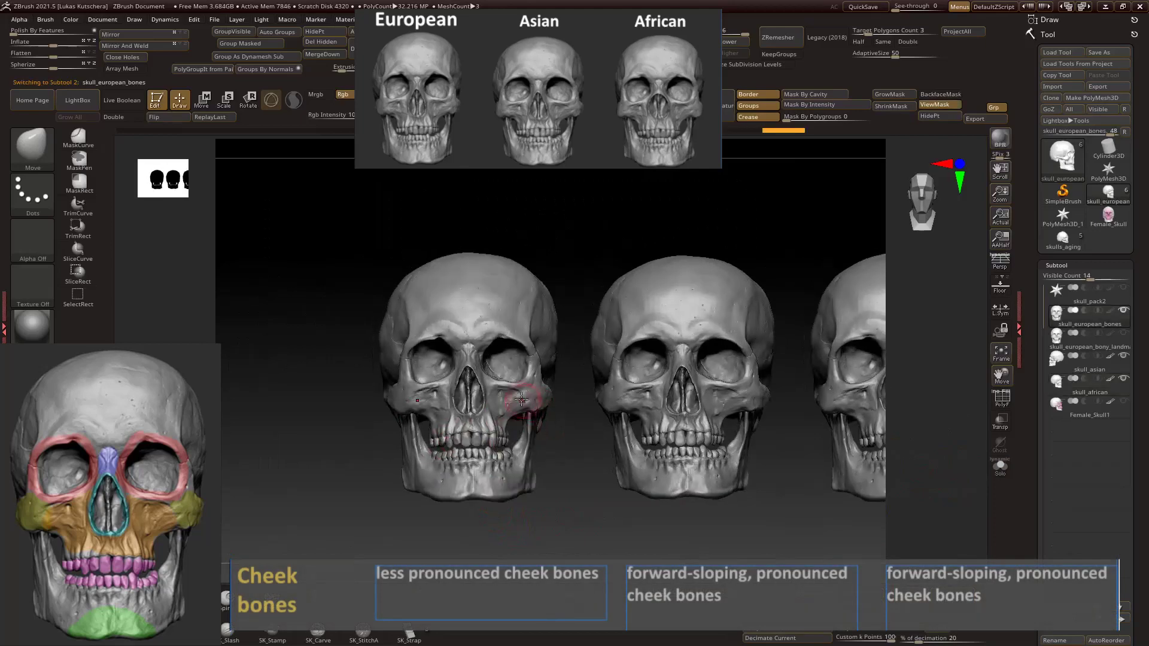
key(b)
key(c)
key(b)
mouse_move(562, 443)
alt+mouse_down()
mouse_move(561, 473)
mouse_move(616, 385)
alt+mouse_up()
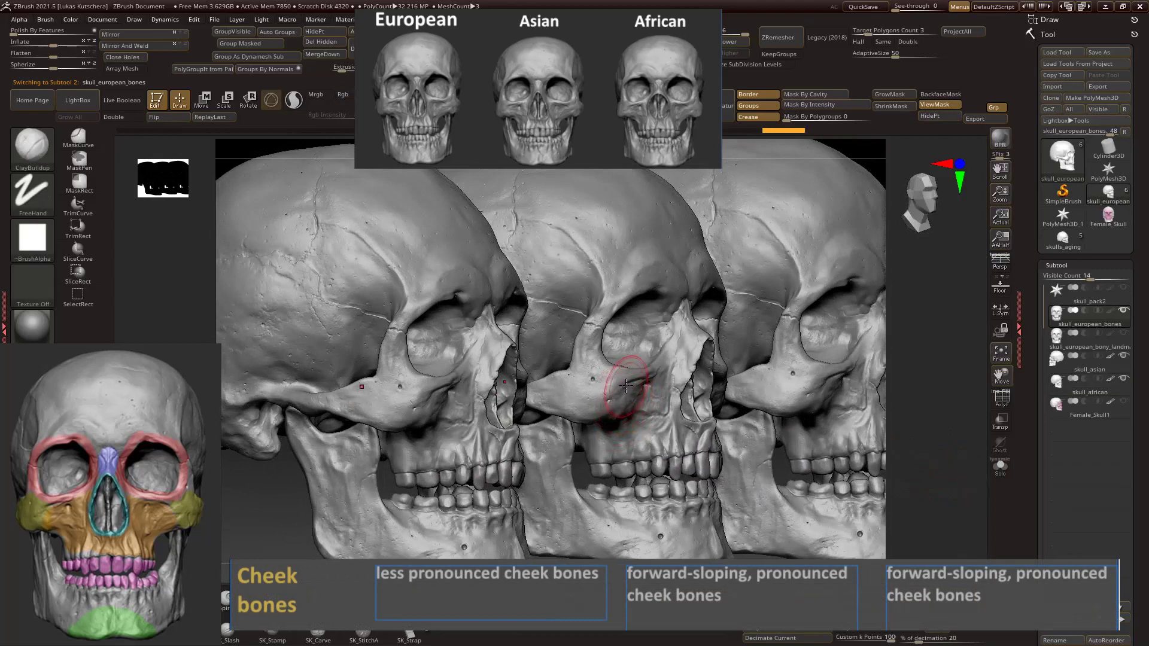
drag(903, 378, 618, 396)
drag(931, 381, 641, 411)
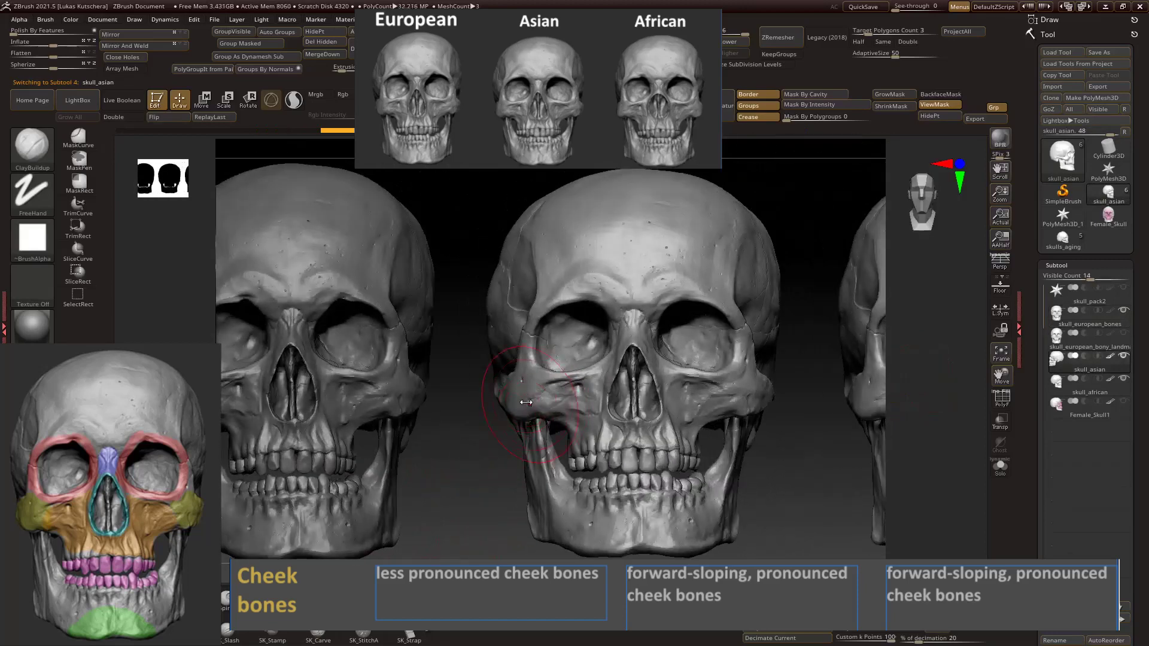
Switch back to the Move brush and compare the width of the Asian skull's cheekbones with the European skull's from the front.
key(b)
key(m)
key(v)
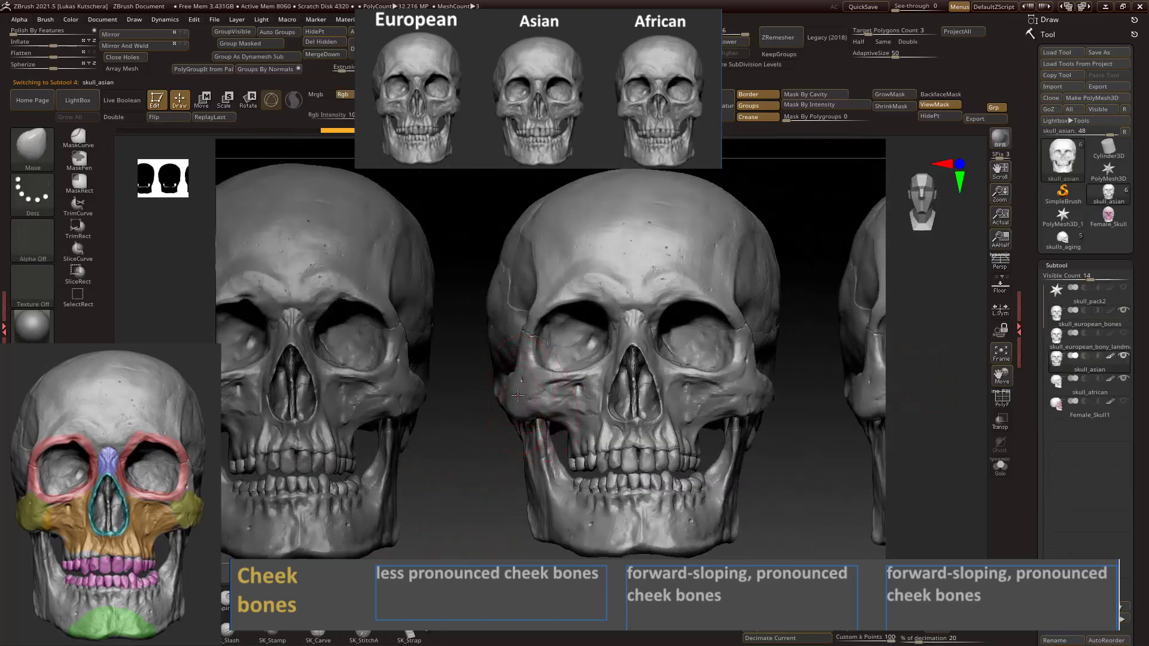
ctrl+right_drag(473, 472, 469, 456)
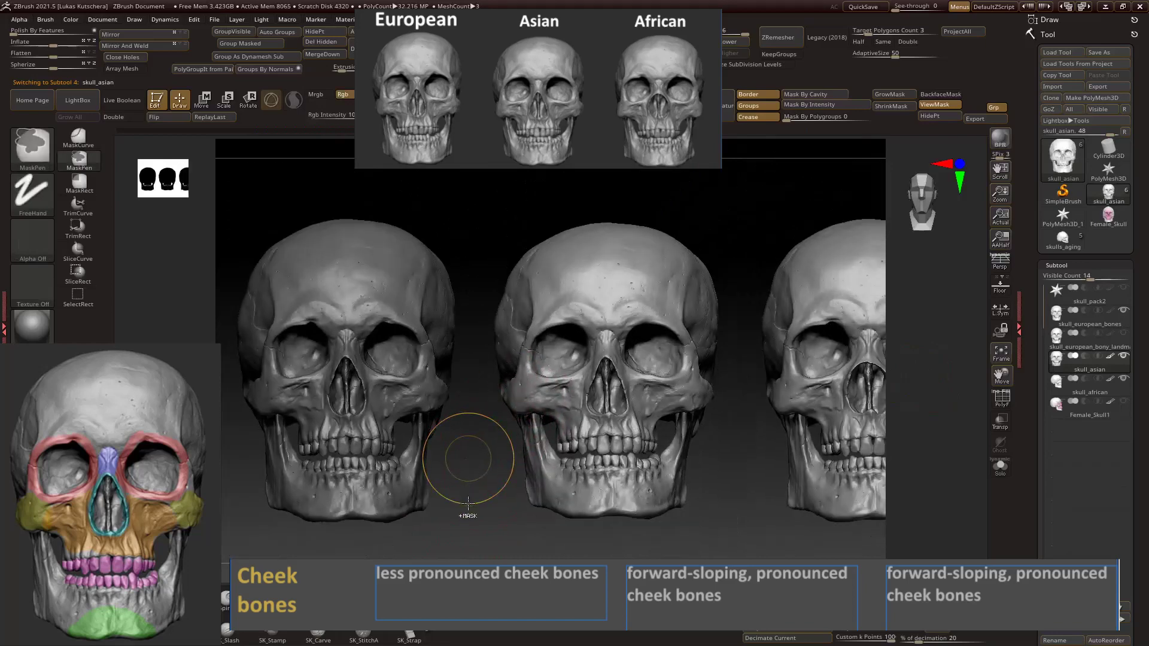
drag(479, 523, 475, 520)
ctrl+right_drag(476, 520, 492, 536)
mouse_move(479, 531)
mouse_down()
mouse_move(464, 535)
mouse_move(508, 541)
mouse_move(511, 552)
mouse_move(488, 548)
mouse_up()
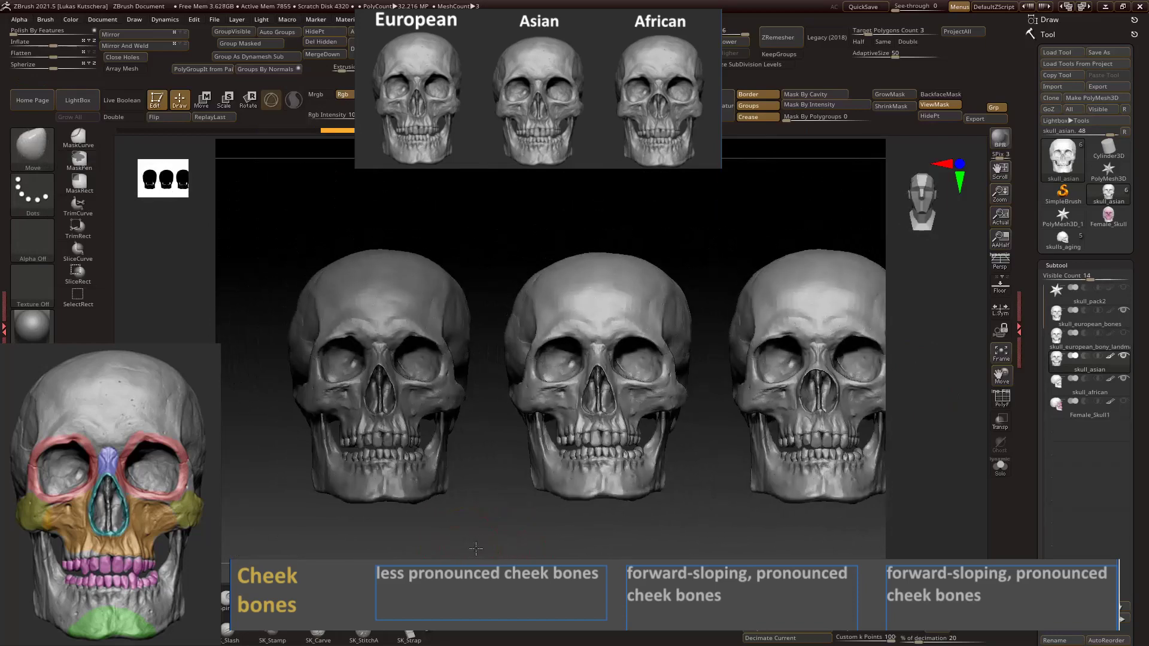
Compare the teeth of the European, Asian and African skulls up close from the front.
ctrl+right_drag(488, 548, 485, 555)
mouse_move(486, 555)
mouse_down()
mouse_move(441, 534)
mouse_move(464, 542)
mouse_move(446, 502)
mouse_move(454, 529)
mouse_move(647, 486)
mouse_move(599, 471)
mouse_up()
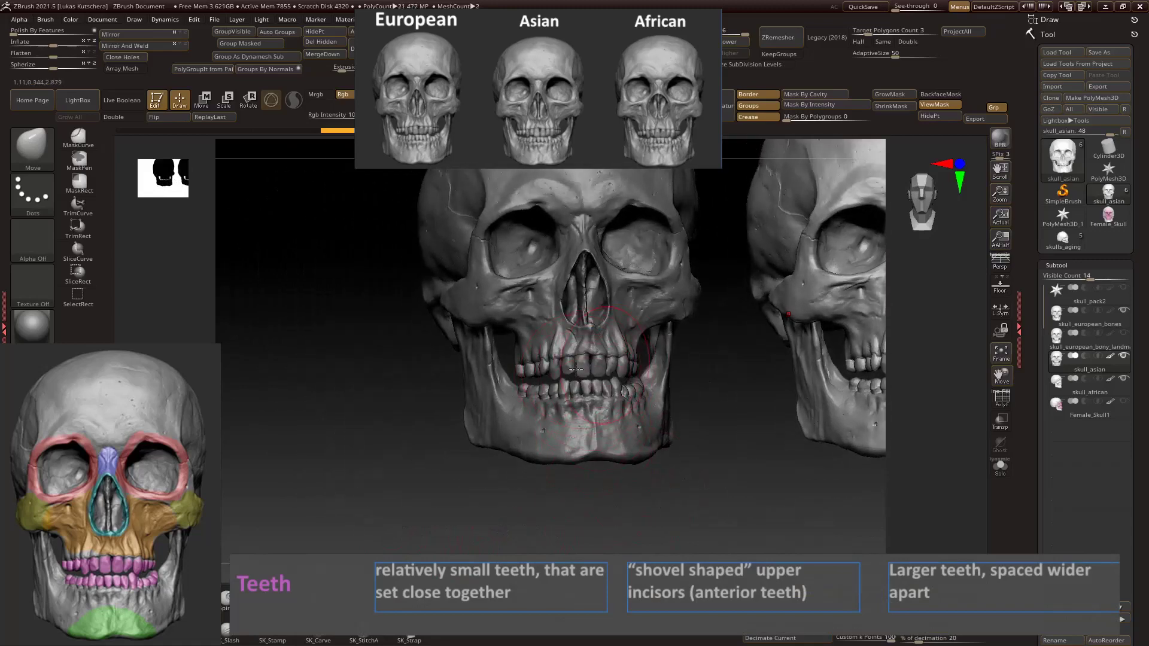
alt+drag(716, 400, 704, 453)
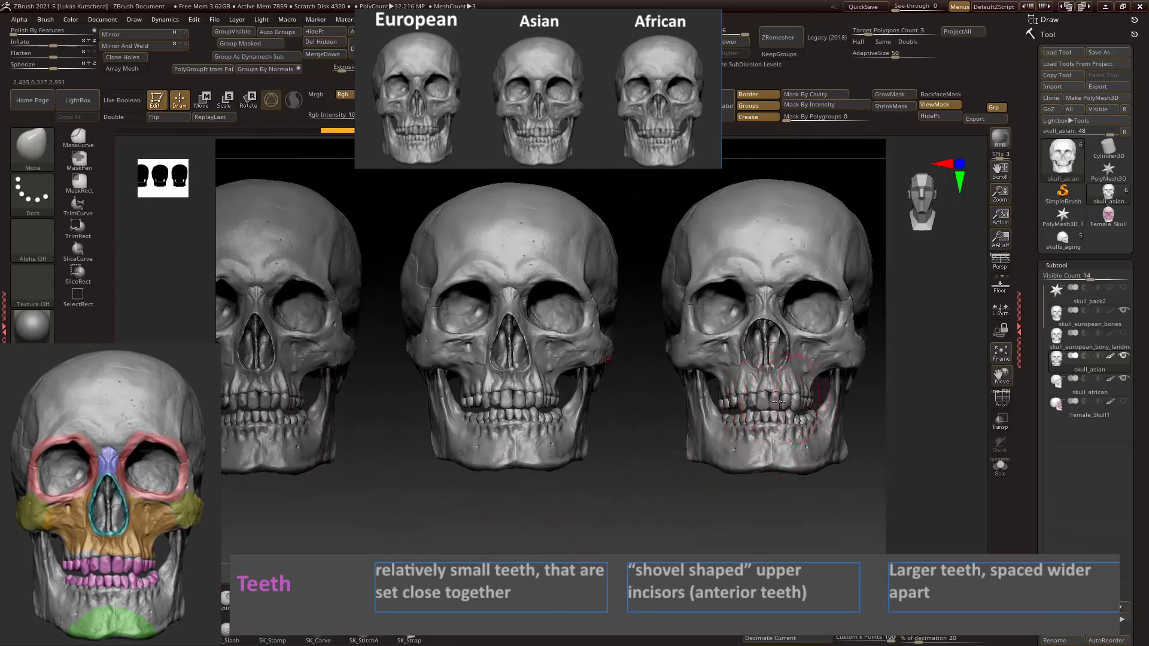
Examine the Asian skull's upper incisors up close from three-quarter and side angles, ending with a framed front view of the three skulls.
alt+drag(571, 511, 631, 498)
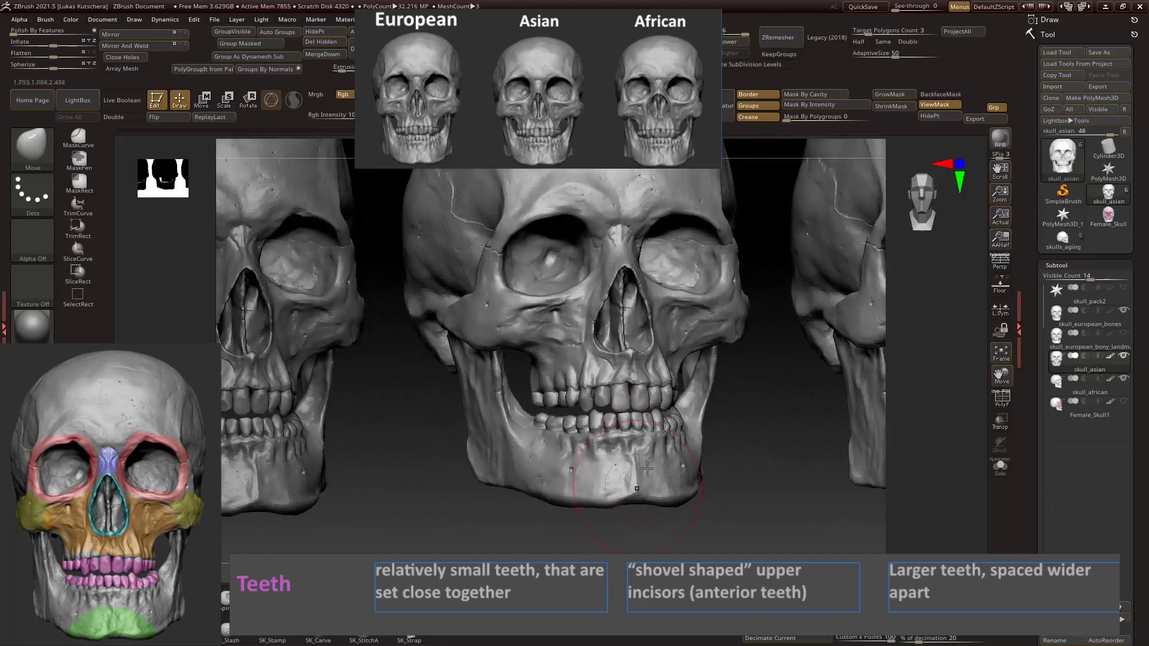
drag(625, 402, 811, 472)
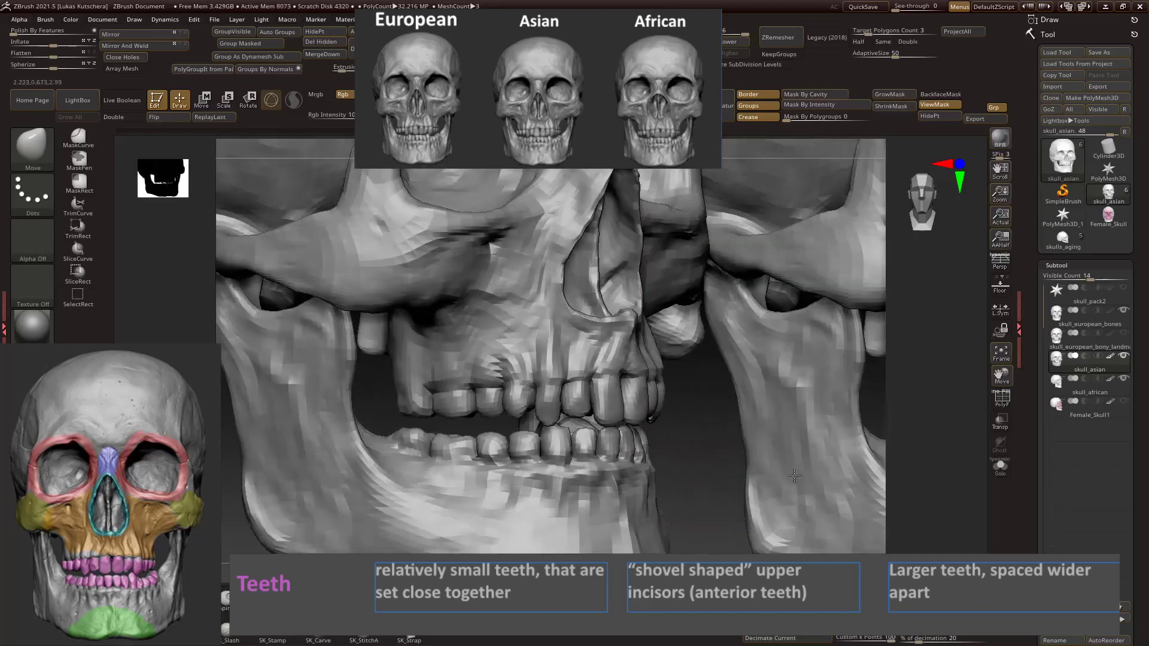
drag(702, 457, 674, 448)
shift+drag(712, 516, 739, 508)
key(f)
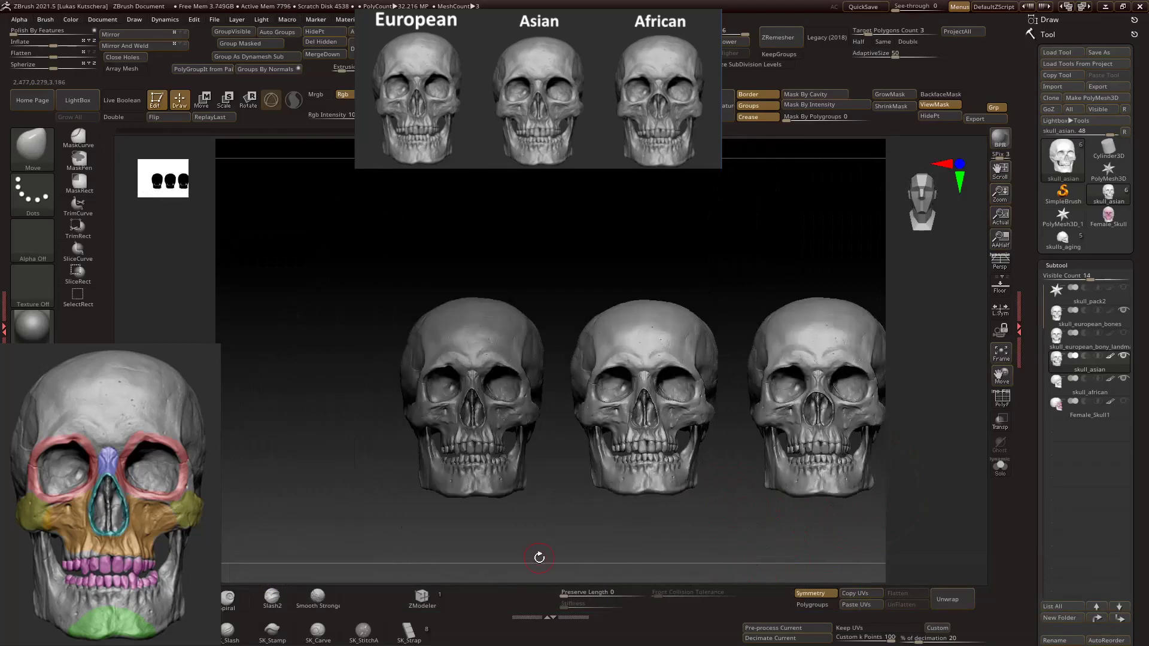
Select the European skull and compare its chin with the Asian and African skulls' chins in three-quarter views.
alt+click(483, 497)
mouse_move(488, 509)
mouse_down()
mouse_move(518, 536)
mouse_move(527, 492)
mouse_move(515, 474)
mouse_up()
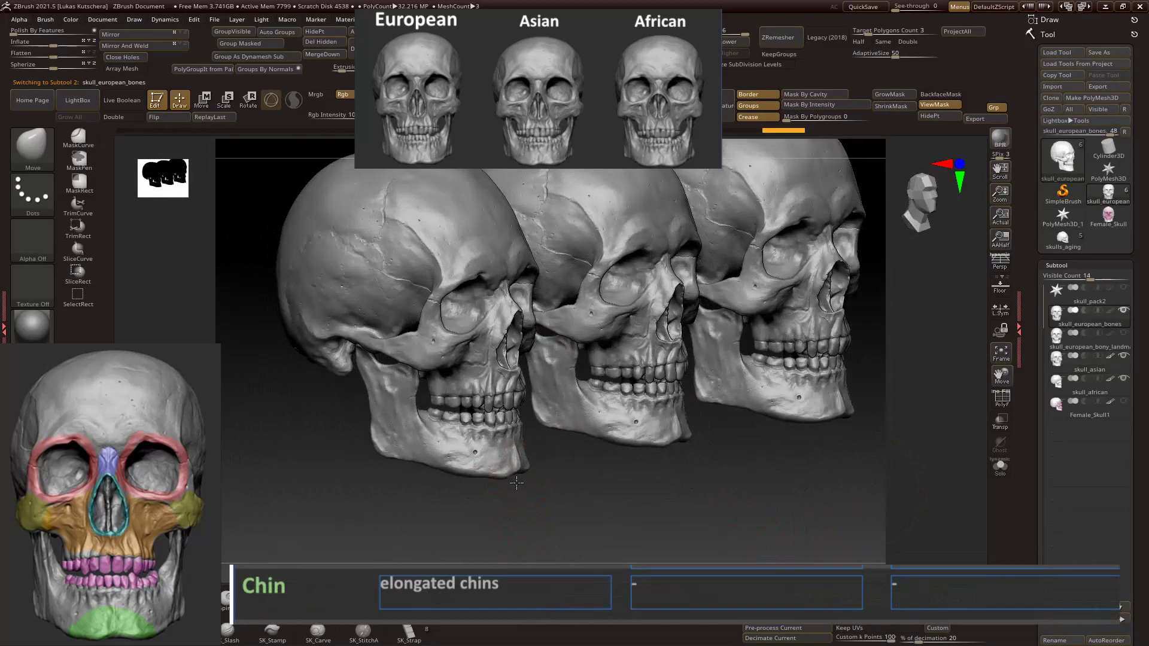
alt+drag(526, 488, 522, 478)
key(ctrl)
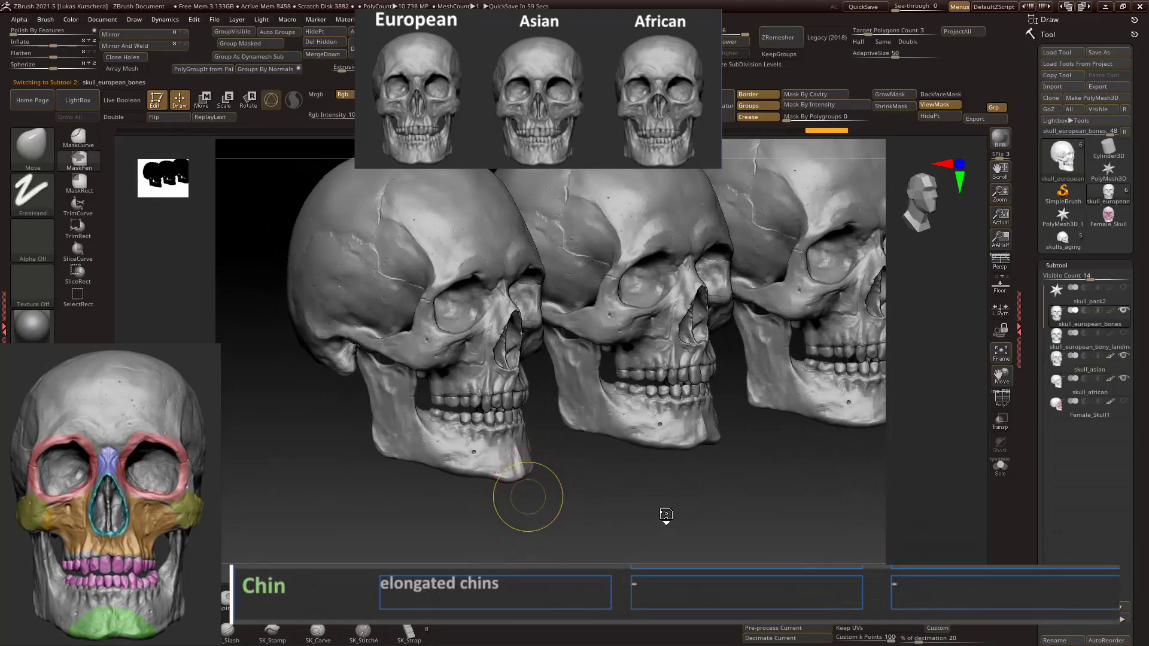
shift+drag(688, 537, 549, 519)
drag(643, 523, 748, 485)
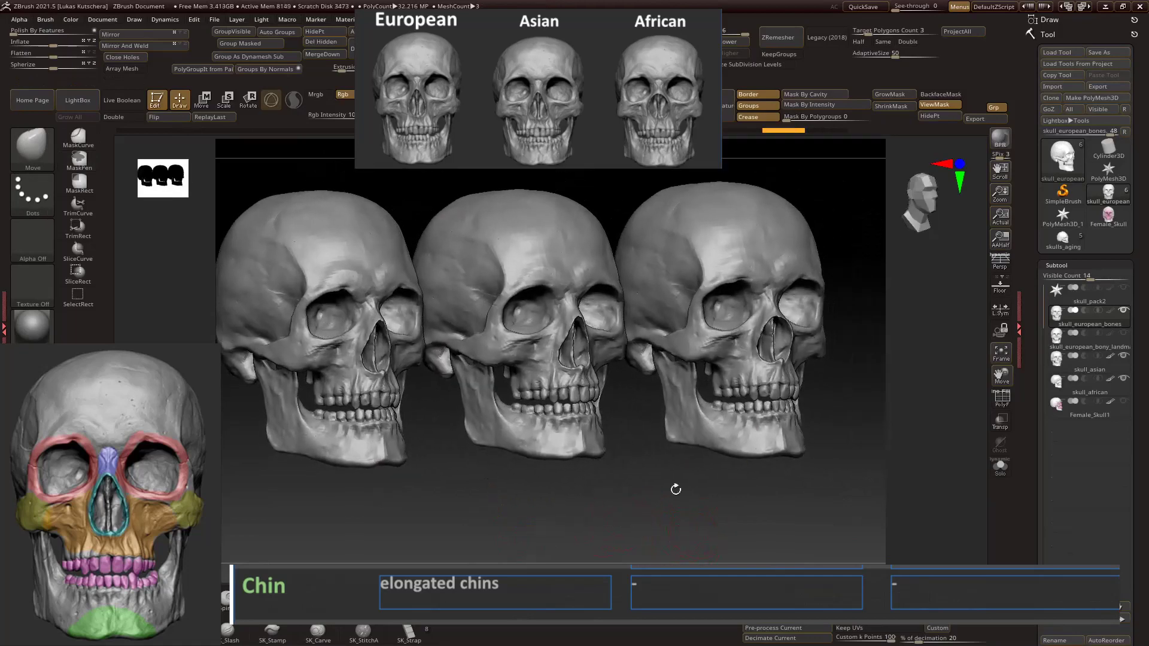
drag(888, 384, 689, 518)
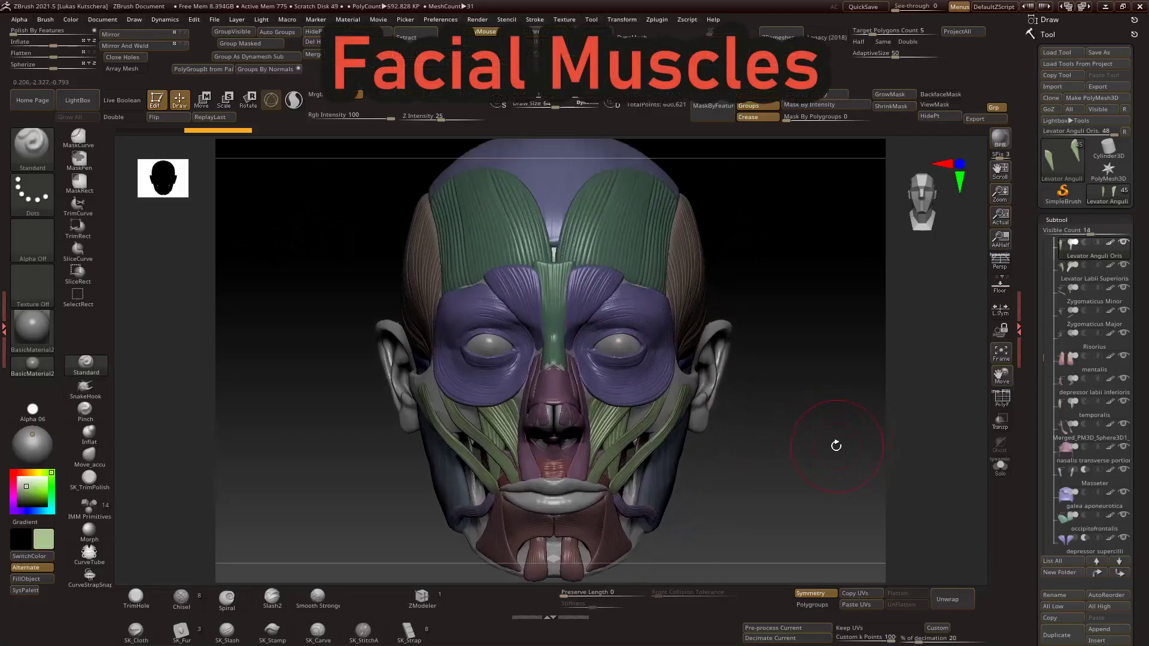
Look over the facial muscles of the écorché head from front and three-quarter angles.
drag(836, 444, 848, 447)
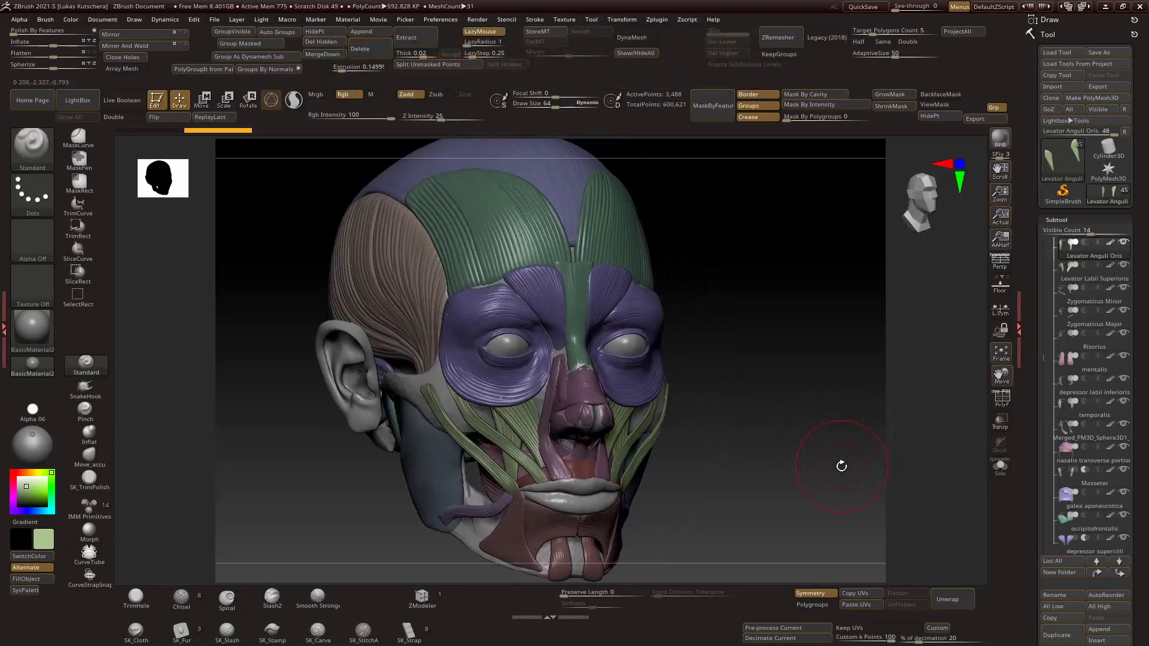
drag(843, 474, 832, 482)
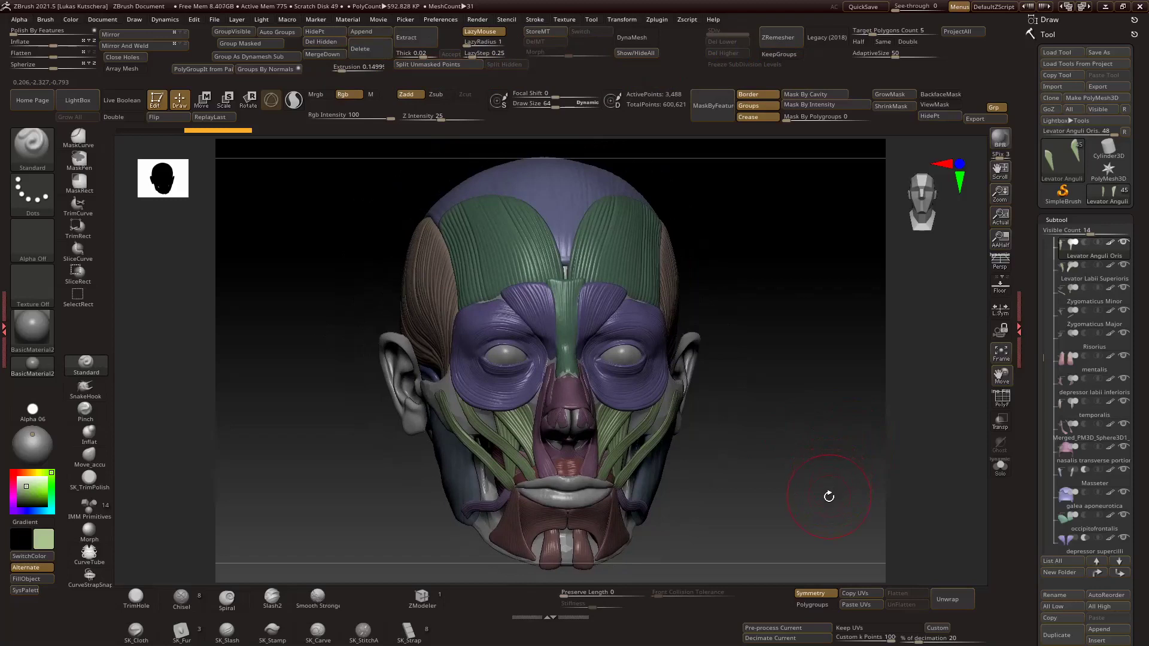
mouse_move(825, 479)
mouse_down()
mouse_move(827, 499)
mouse_move(828, 487)
mouse_move(808, 489)
mouse_move(846, 487)
mouse_move(830, 492)
mouse_up()
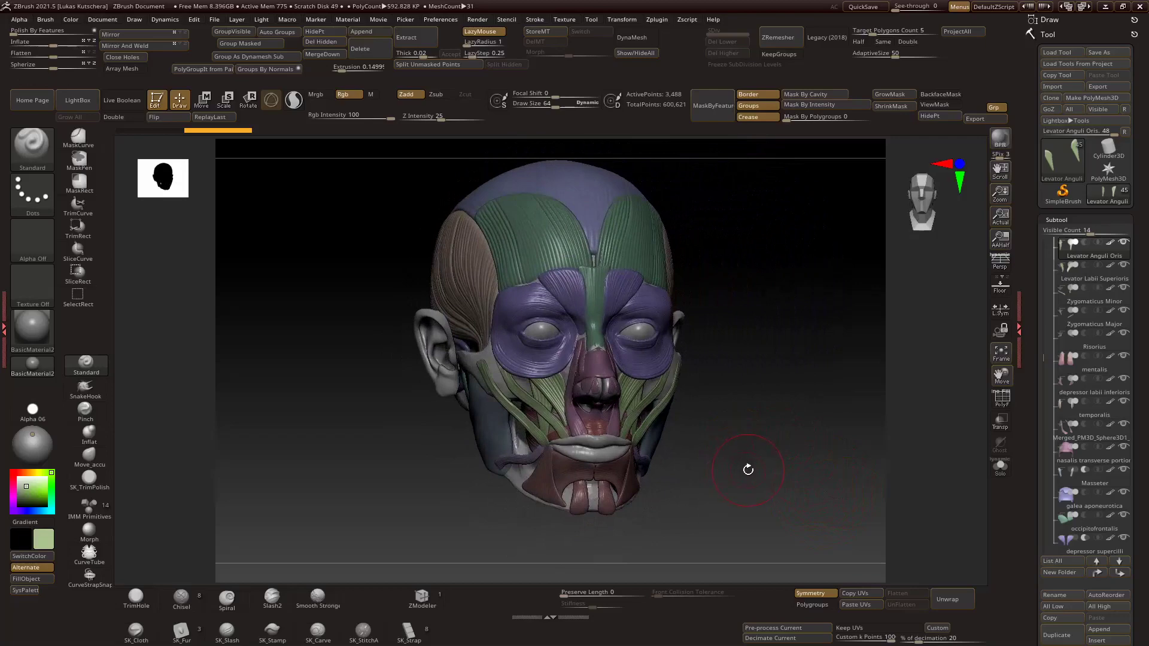
drag(764, 473, 662, 337)
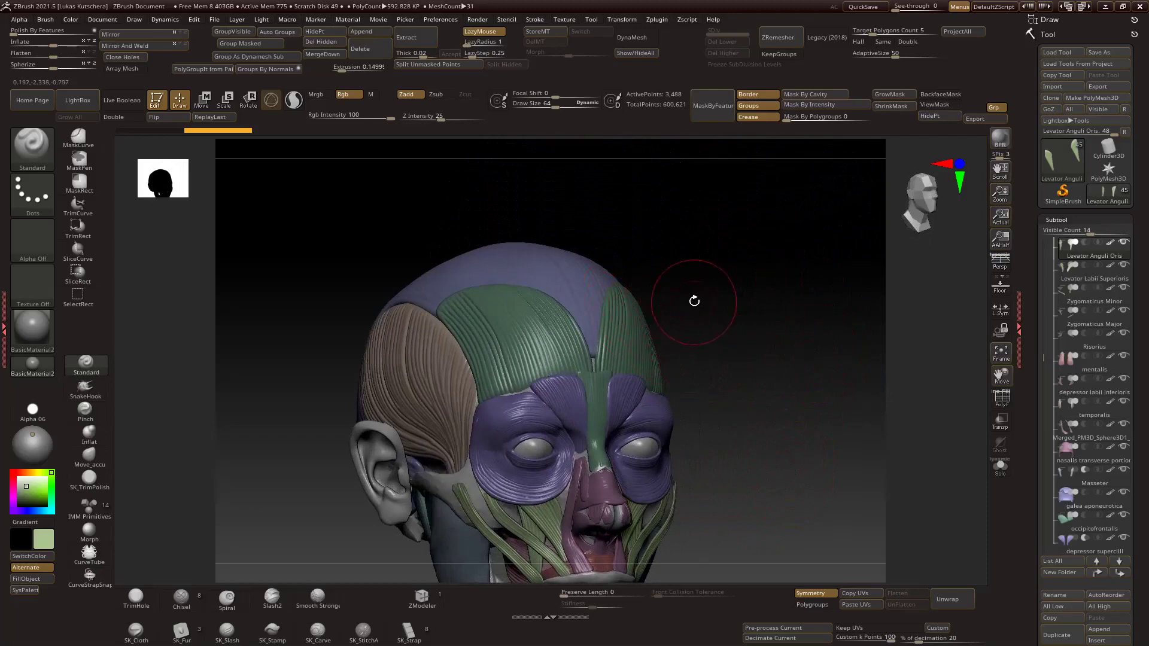
Select the occipitofrontalis subtool and examine the forehead muscles from front and three-quarter angles.
drag(695, 301, 619, 346)
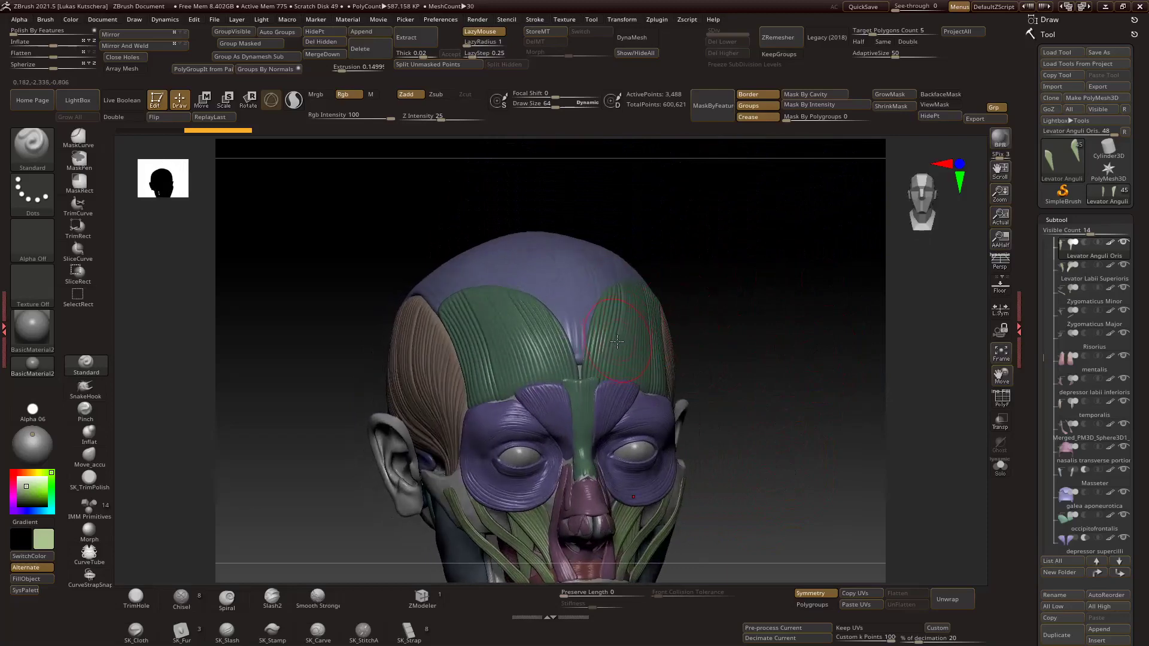
alt+click(617, 341)
drag(728, 300, 826, 231)
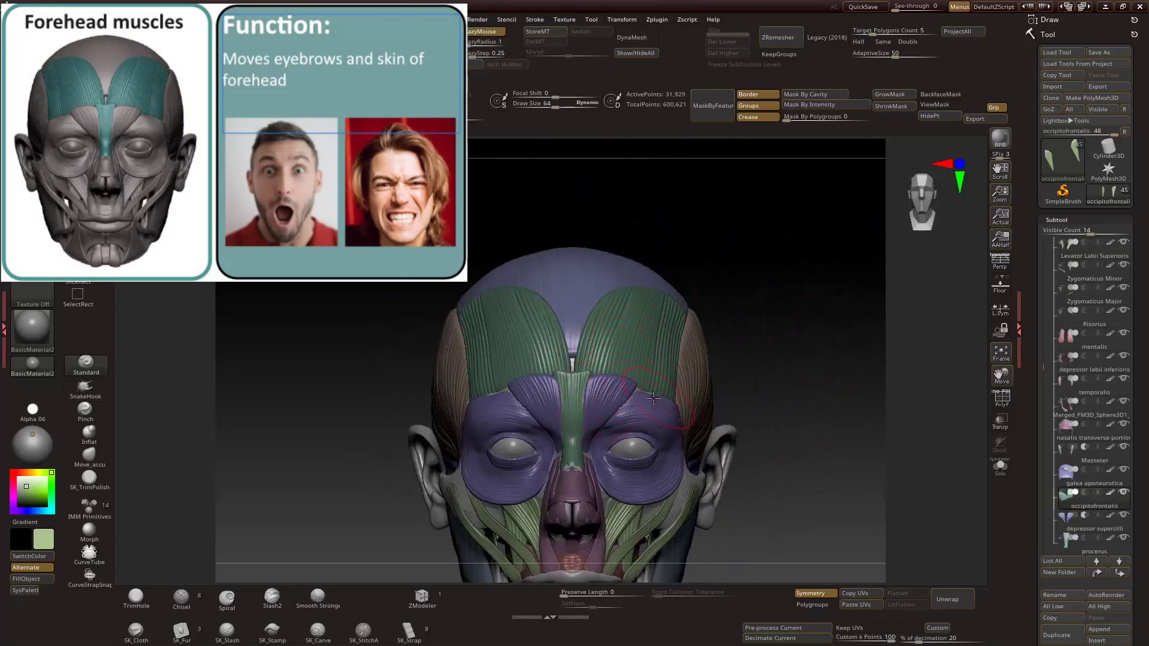
drag(724, 302, 738, 330)
drag(676, 288, 763, 303)
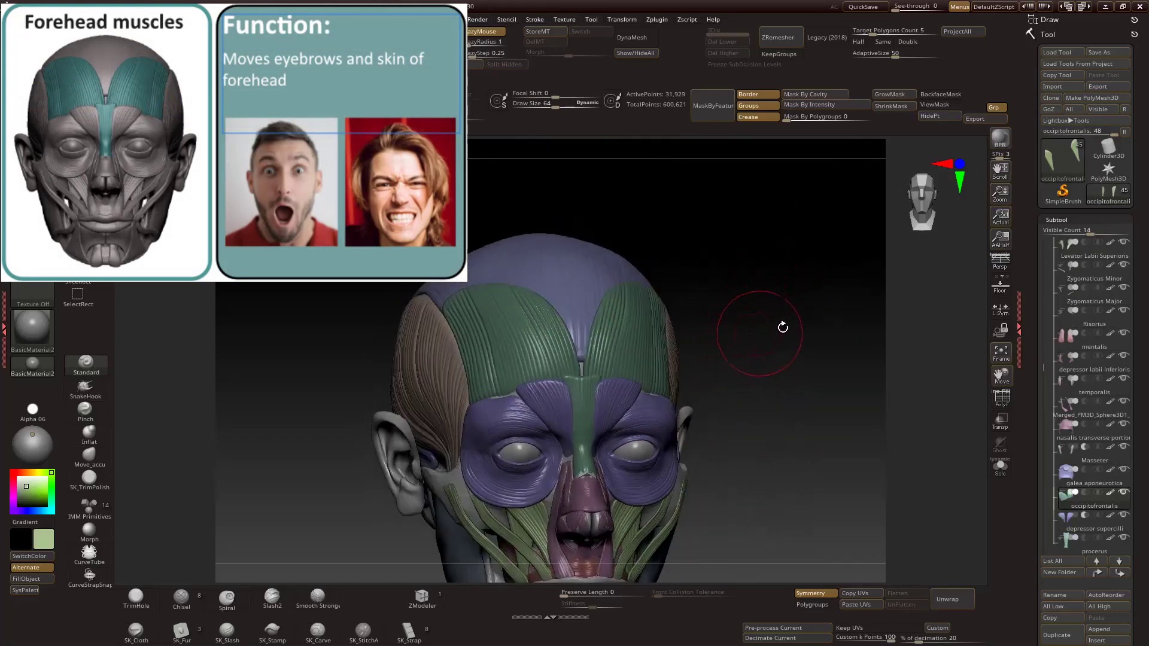
Examine the orbital muscles around the eyes and brows from front and three-quarter angles on both sides.
alt+drag(776, 368, 694, 287)
mouse_move(637, 253)
mouse_down()
mouse_move(790, 223)
mouse_move(646, 239)
mouse_up()
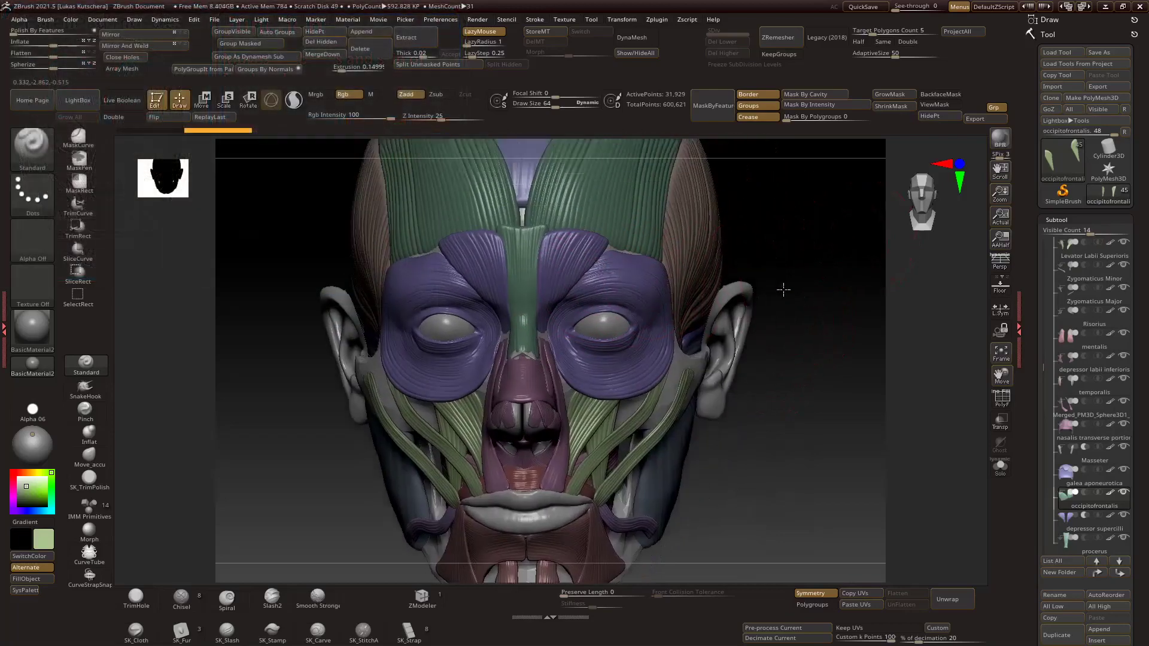
drag(783, 290, 782, 272)
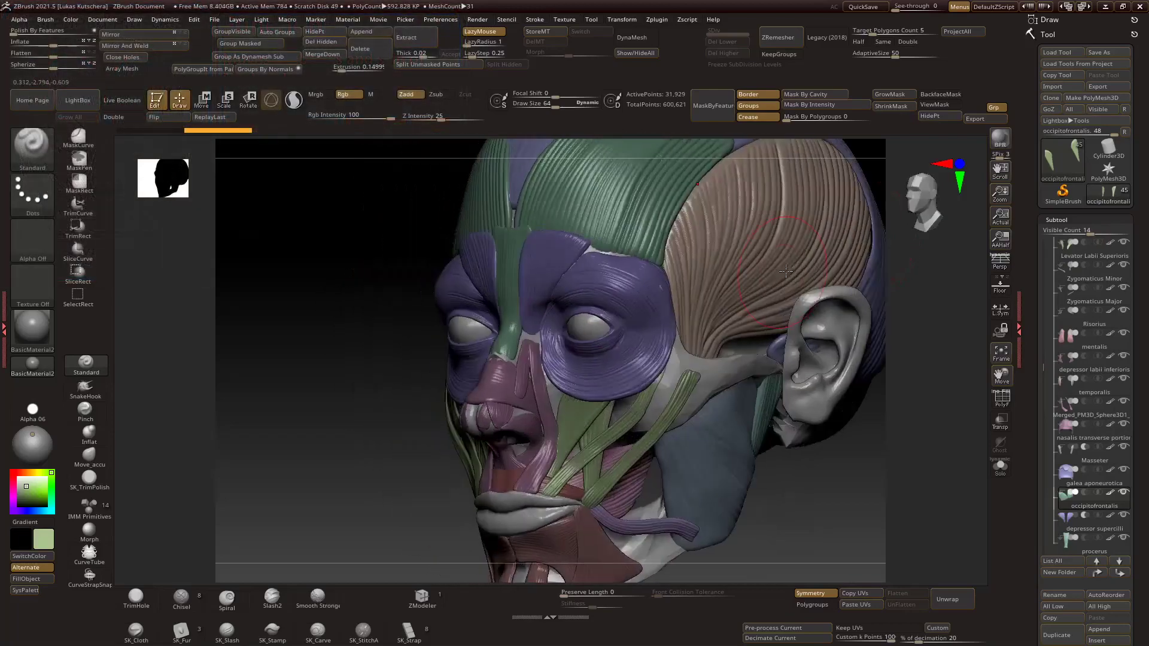
drag(899, 275, 821, 269)
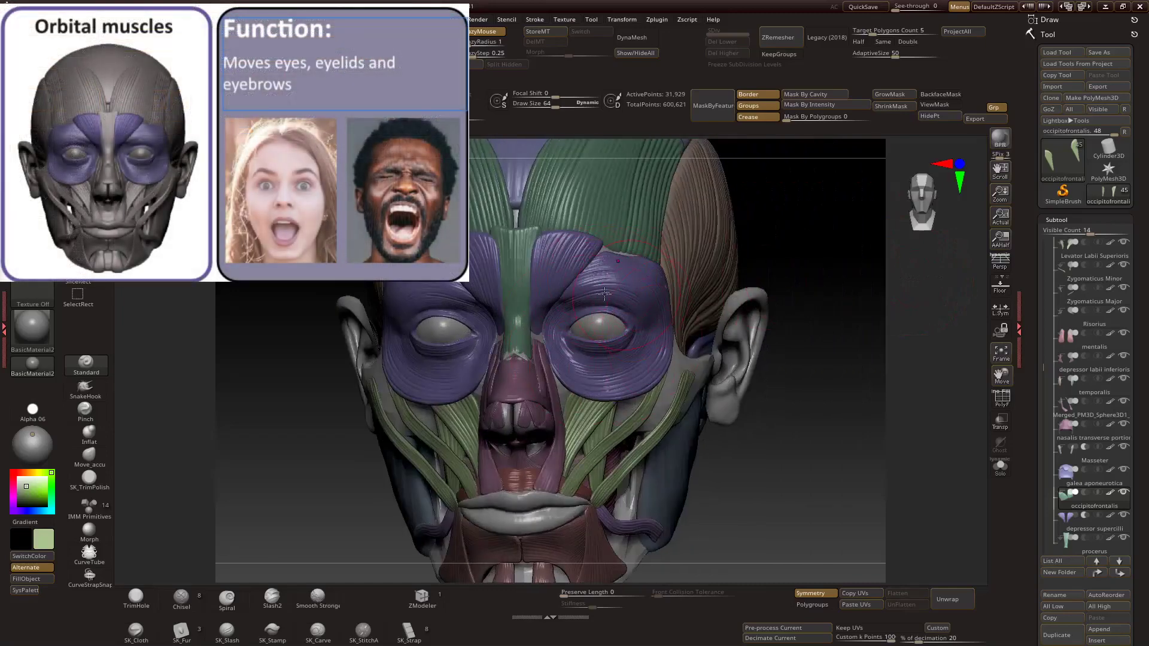
drag(793, 246, 681, 272)
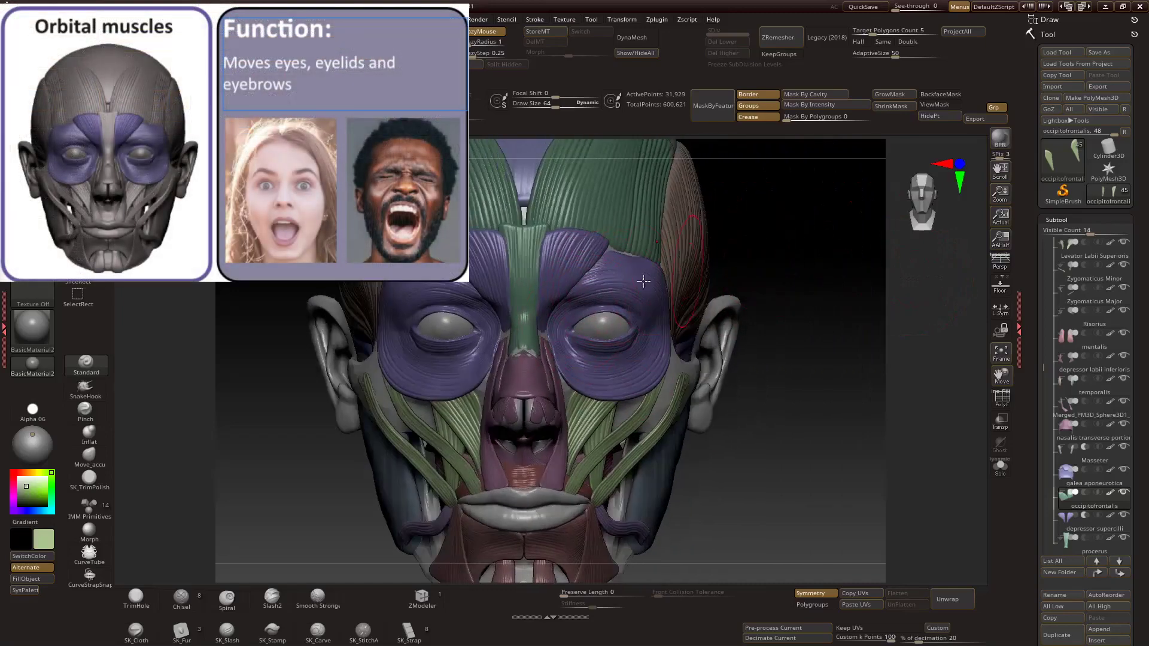
drag(798, 267, 516, 343)
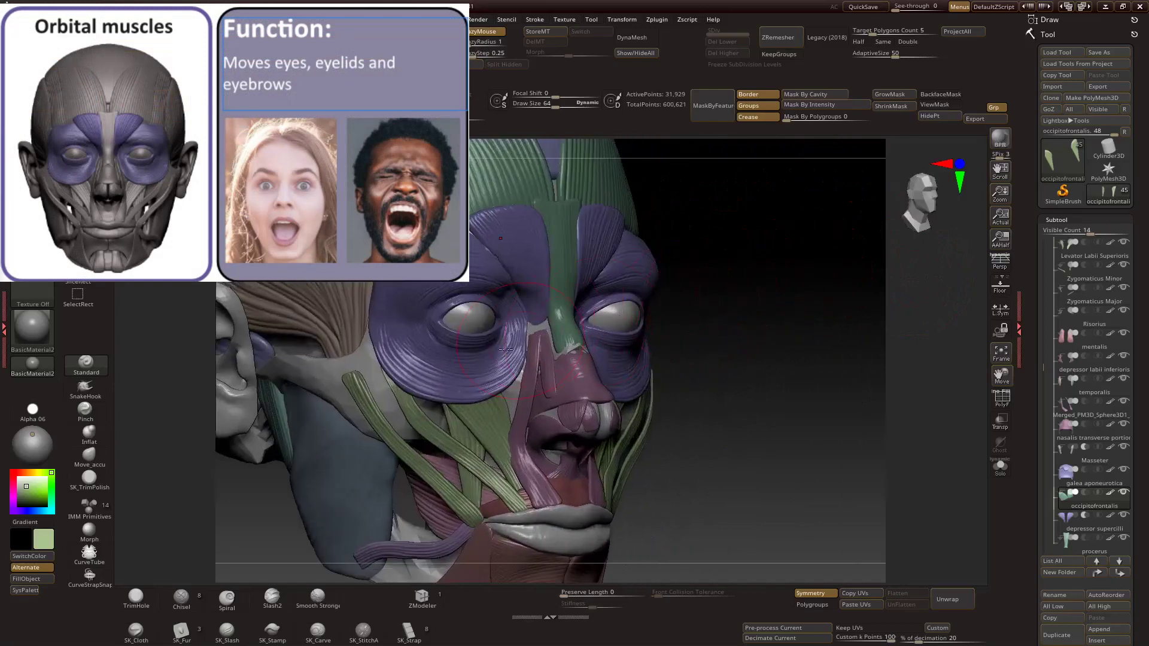
drag(795, 287, 731, 295)
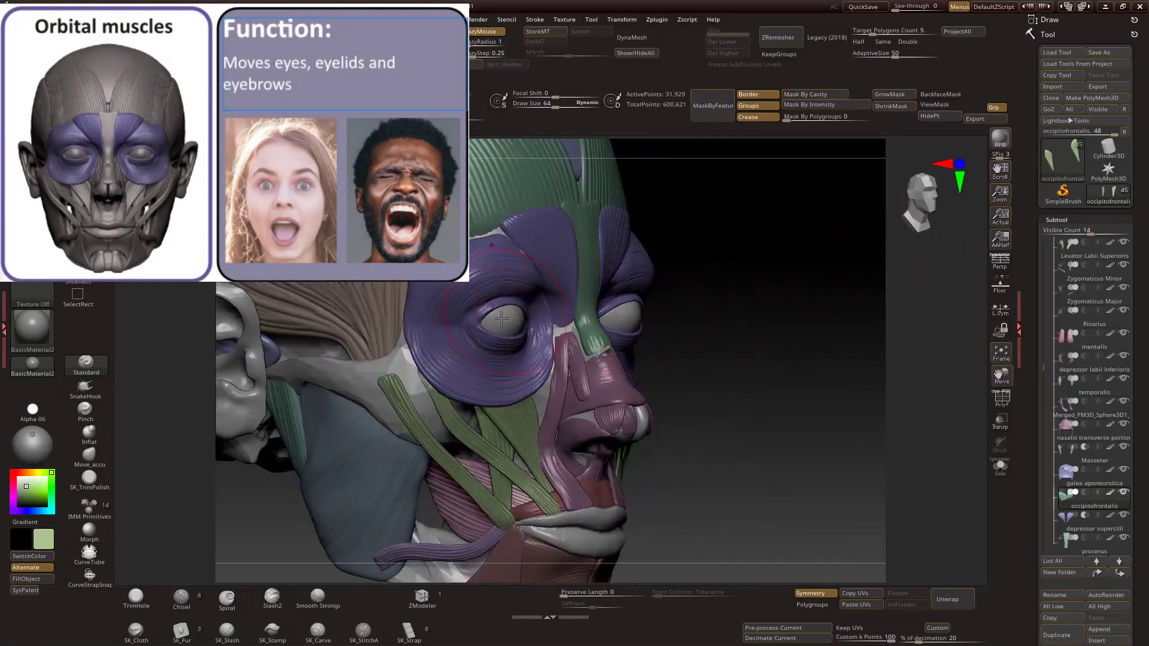
drag(715, 287, 578, 320)
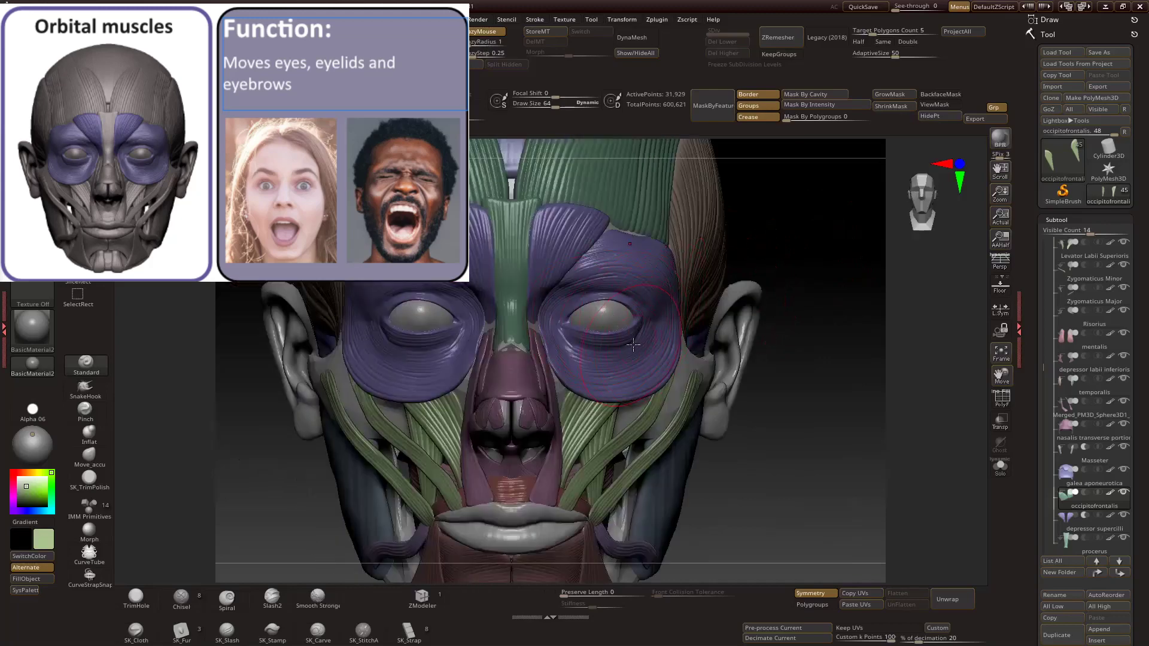
Select the nasalis transverse portion subtool and examine the nasal muscles up close from three-quarter and underside angles.
drag(821, 300, 530, 381)
alt+click(696, 314)
drag(462, 424, 552, 390)
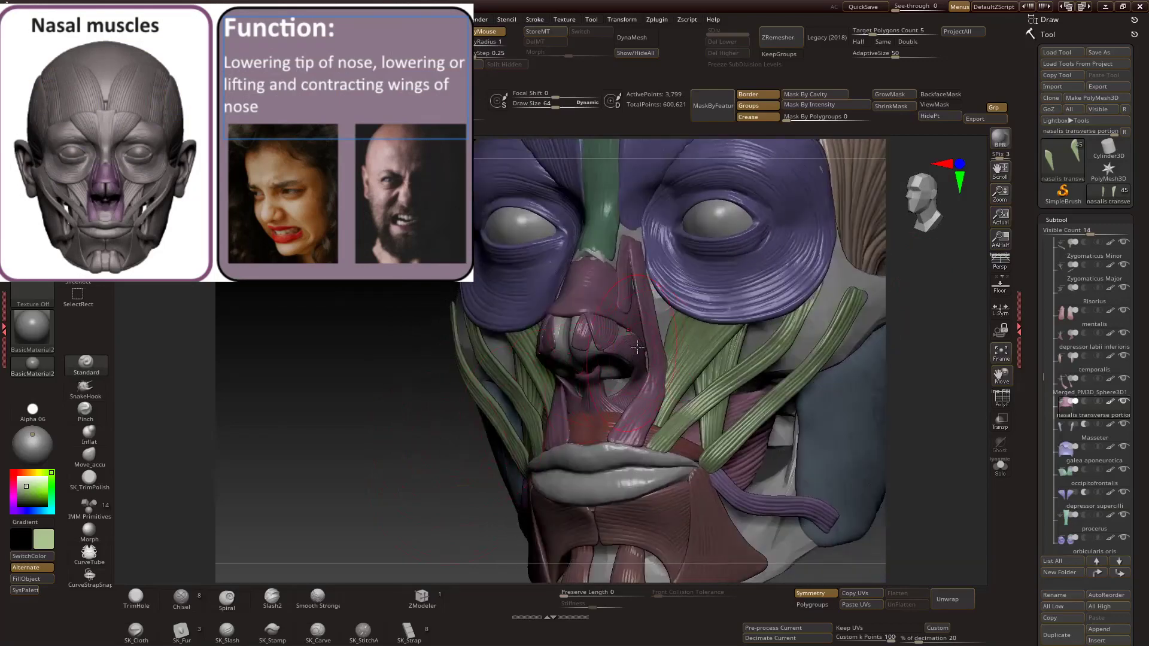
drag(886, 321, 897, 341)
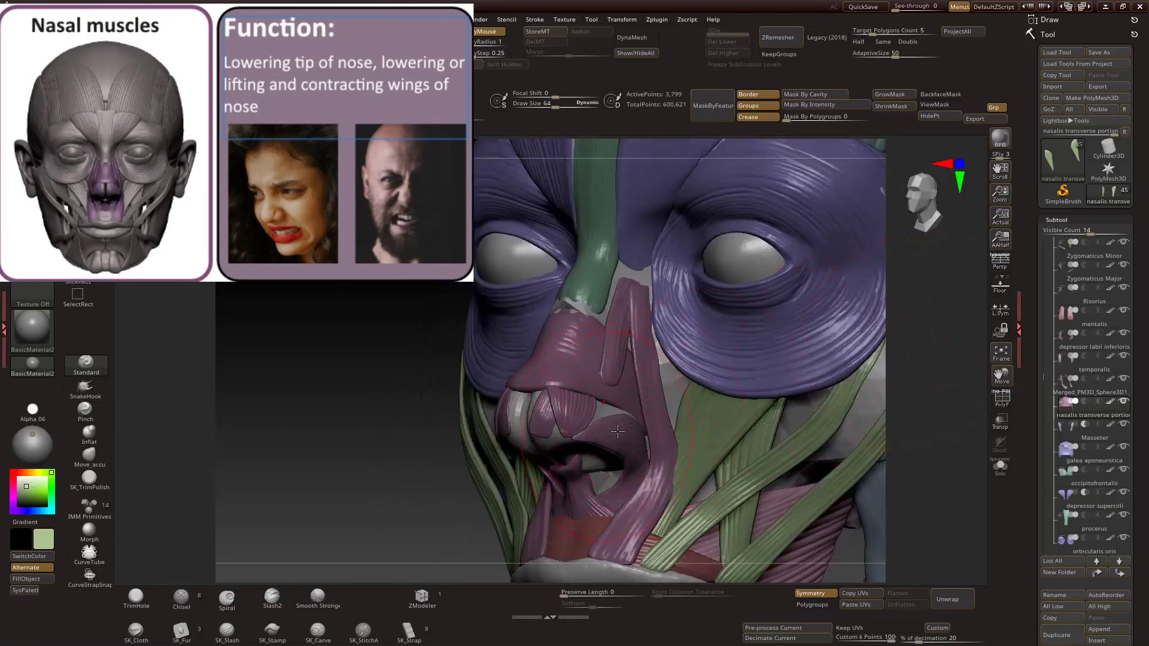
drag(892, 356, 896, 374)
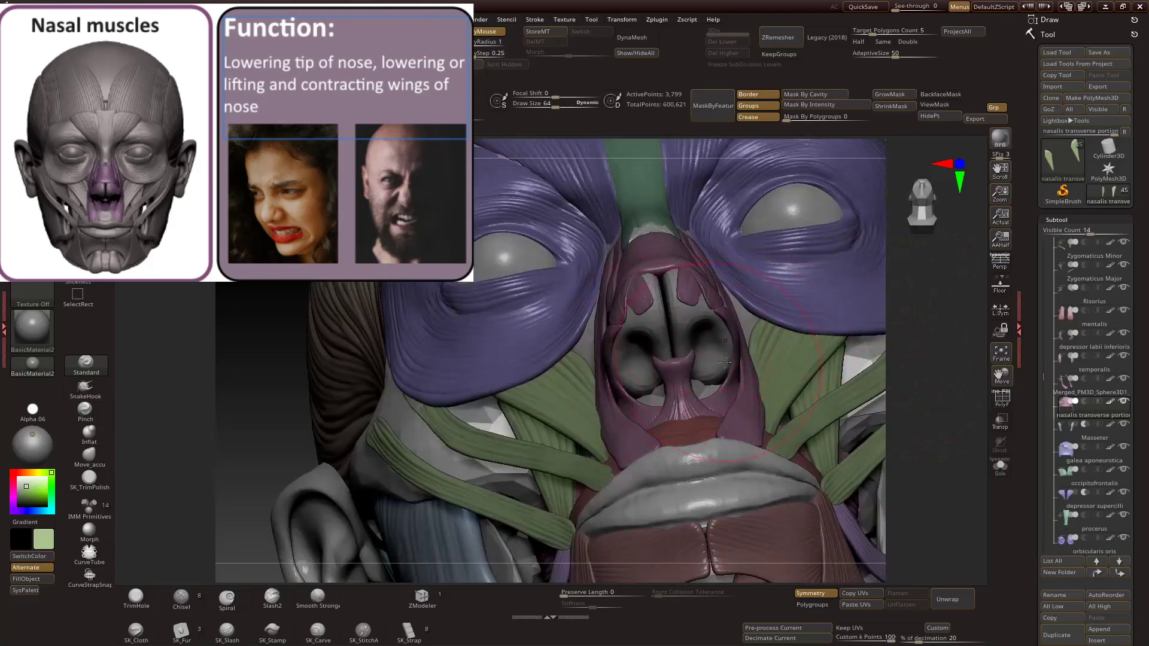
drag(960, 407, 936, 369)
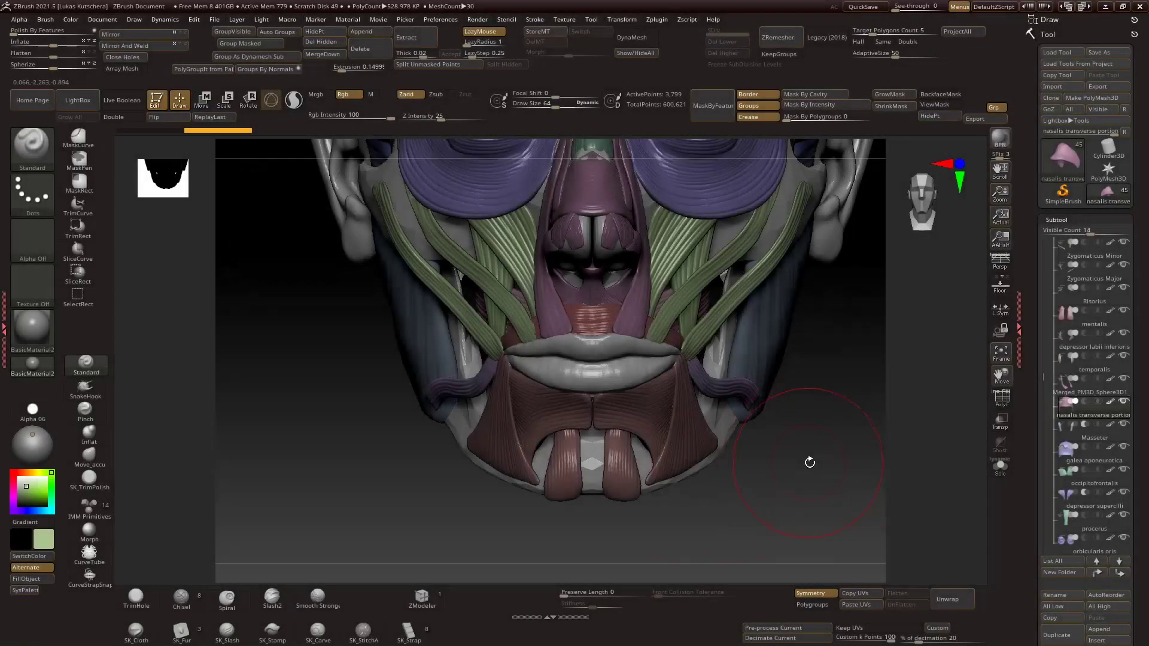
Examine the upper oral muscles running from the cheekbones to the upper lip in front and three-quarter views.
drag(828, 341, 757, 347)
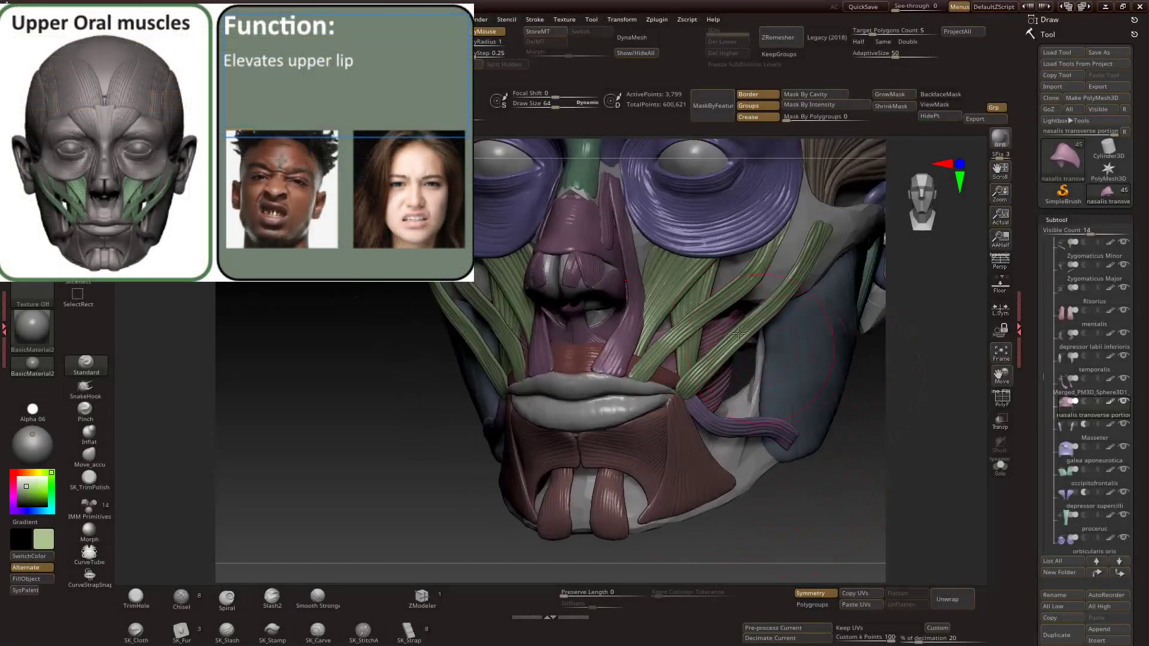
drag(887, 400, 824, 400)
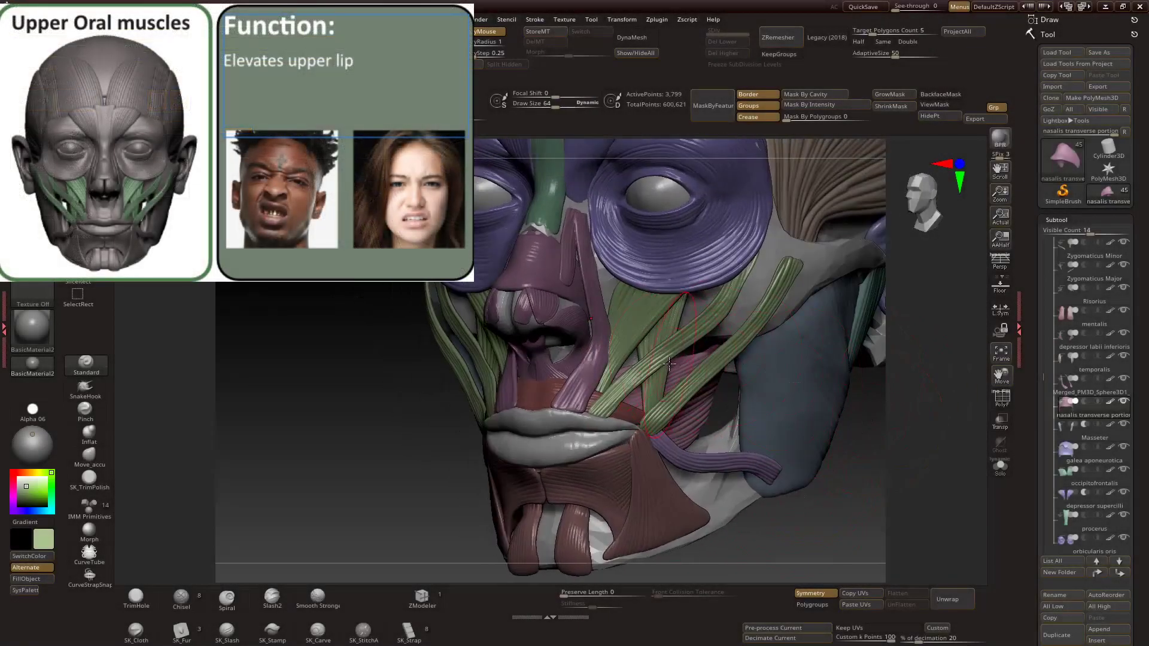
drag(443, 491, 564, 426)
drag(465, 484, 838, 359)
Select the Depressor Labii inferioris subtool and examine the lower oral muscles around the chin from the front.
alt+click(613, 439)
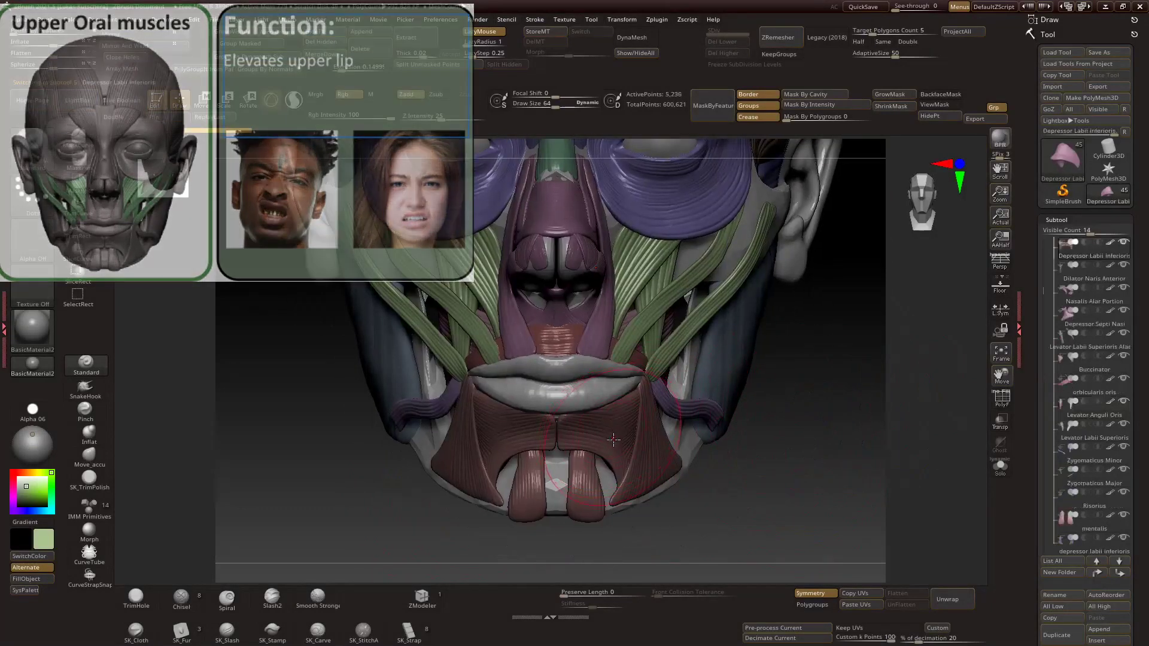
drag(597, 549, 581, 358)
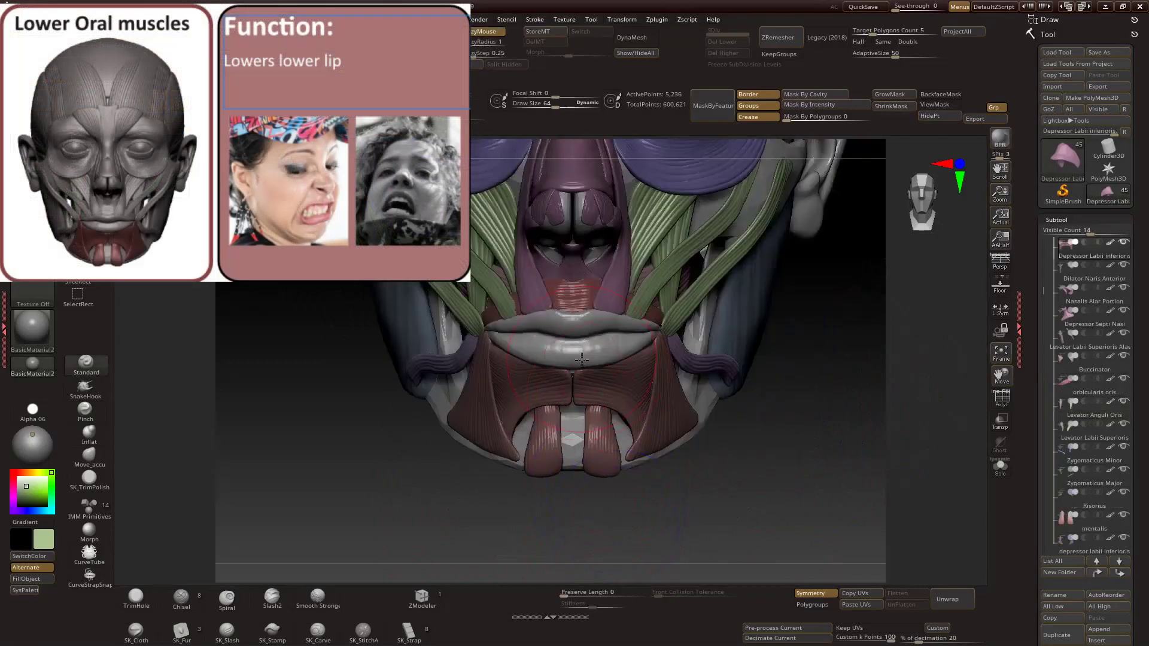
drag(796, 388, 766, 359)
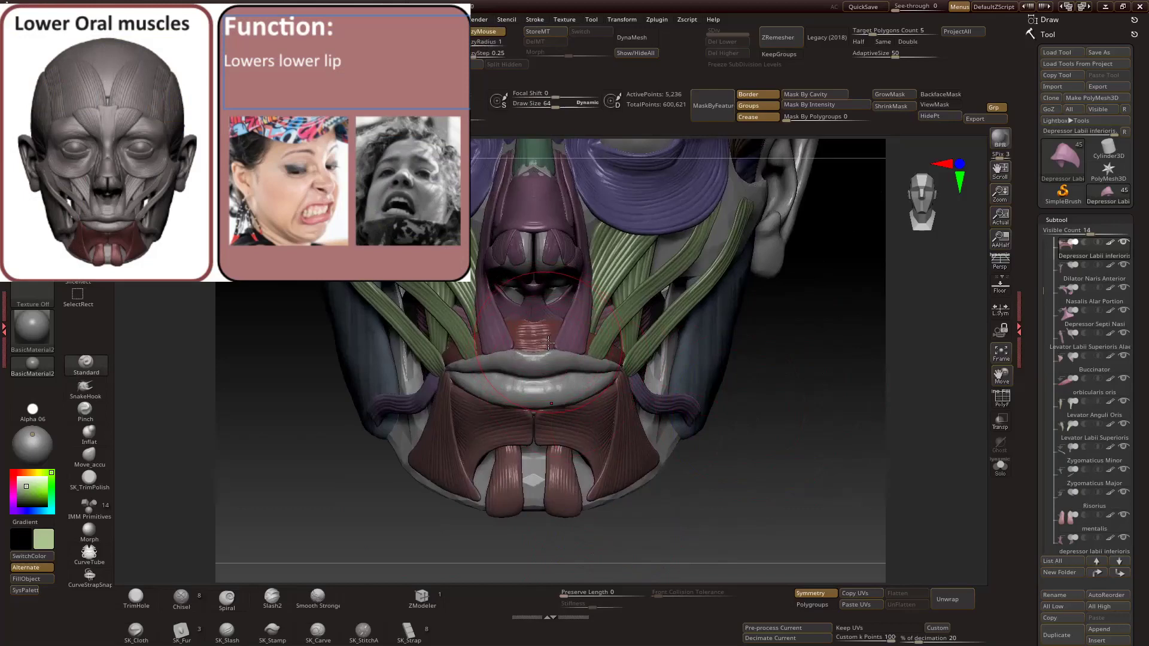
Reduce the brush's draw size to about 31 and examine the oral muscles around the lips from front and three-quarter angles.
key(s)
drag(547, 342, 556, 337)
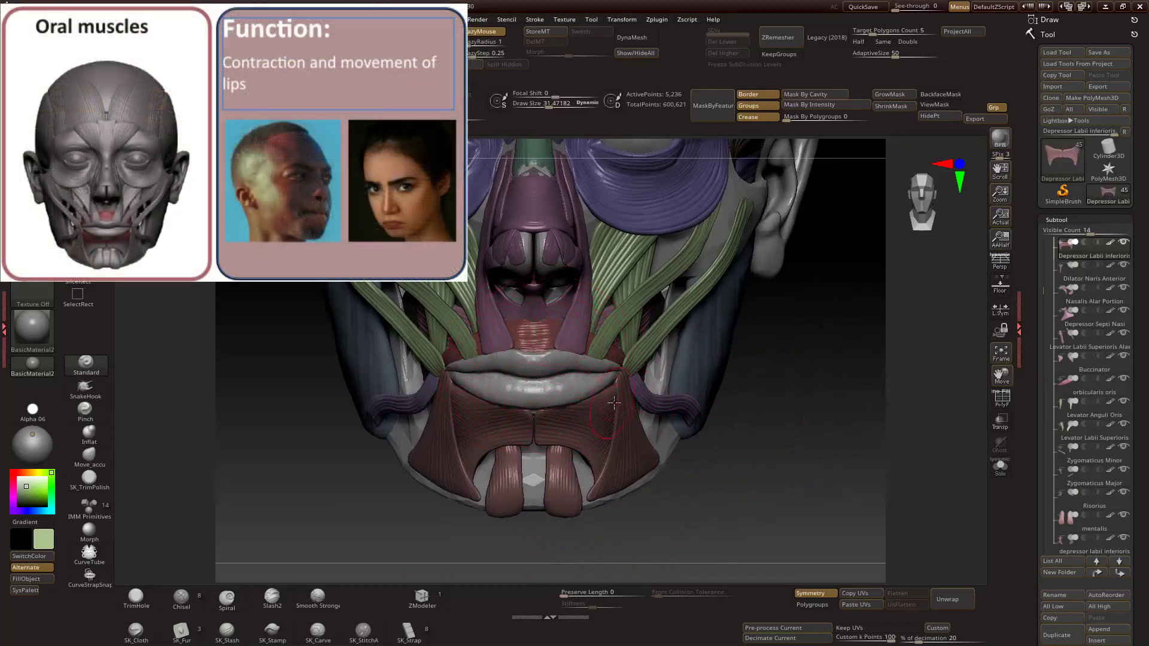
drag(758, 398, 562, 364)
drag(664, 372, 607, 360)
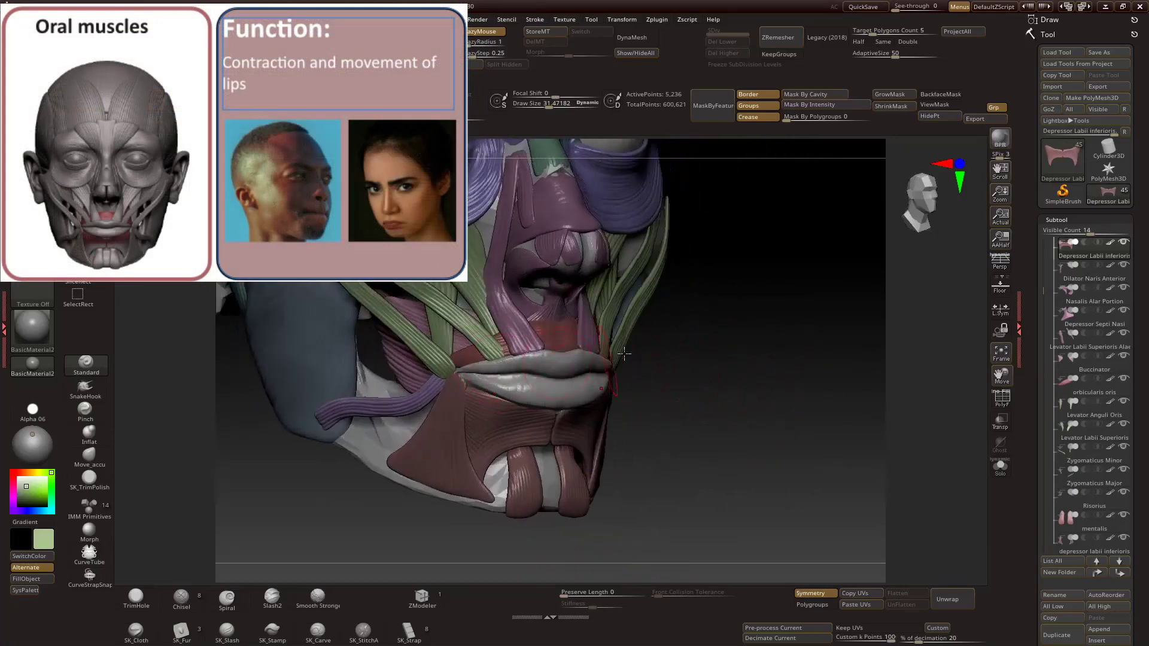
drag(747, 429, 790, 429)
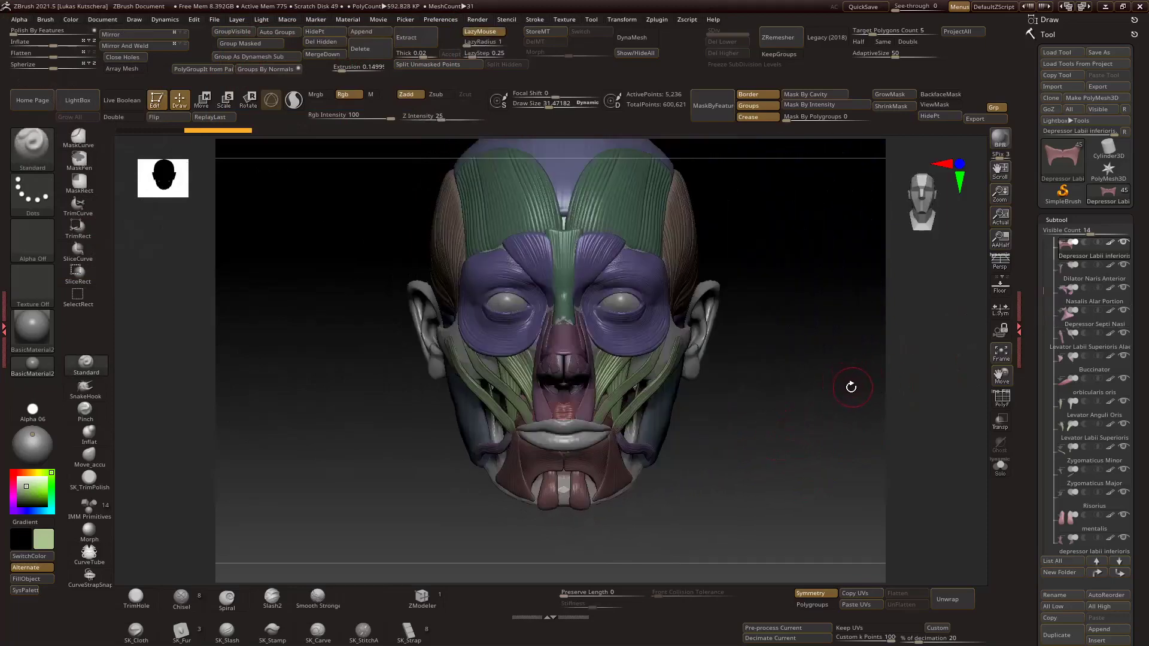
Browse the list of muscle subtools and view the cheek and jaw muscles of the head in three-quarter view.
scroll(853, 392, up, 3)
scroll(1044, 268, up, 2)
scroll(1044, 268, up, 1)
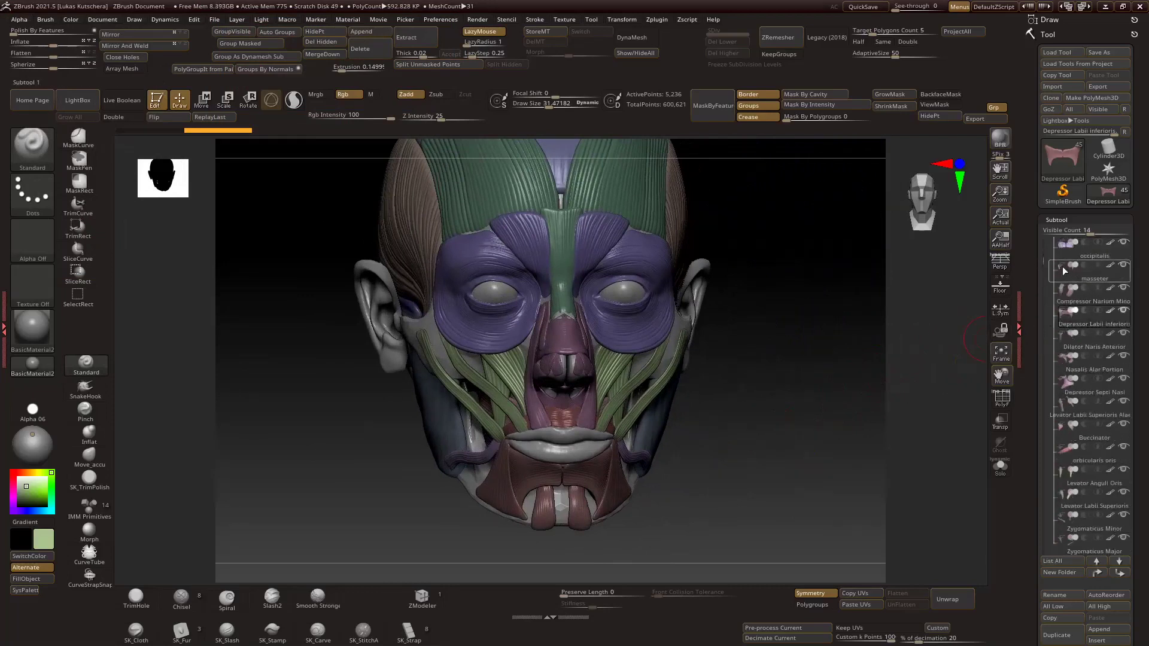
scroll(1042, 273, down, 6)
drag(807, 417, 864, 469)
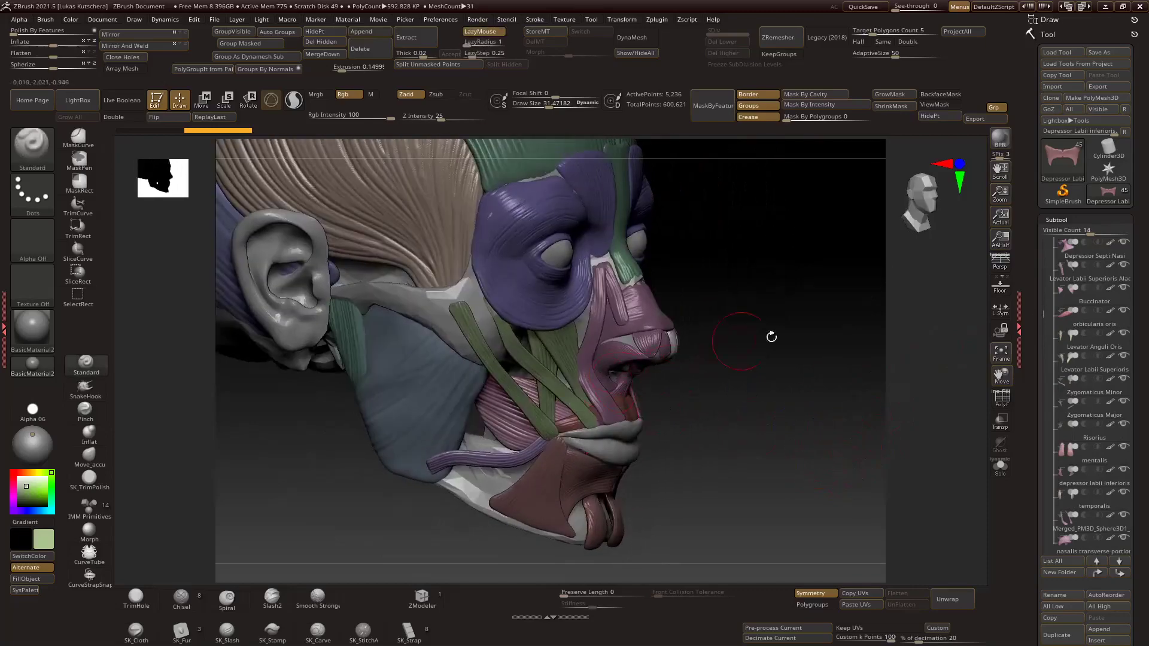
Collapse the muscles folder in the subtool list and show the Fat deposits folder over the facial muscles.
alt+drag(742, 335, 751, 342)
alt+drag(728, 397, 957, 359)
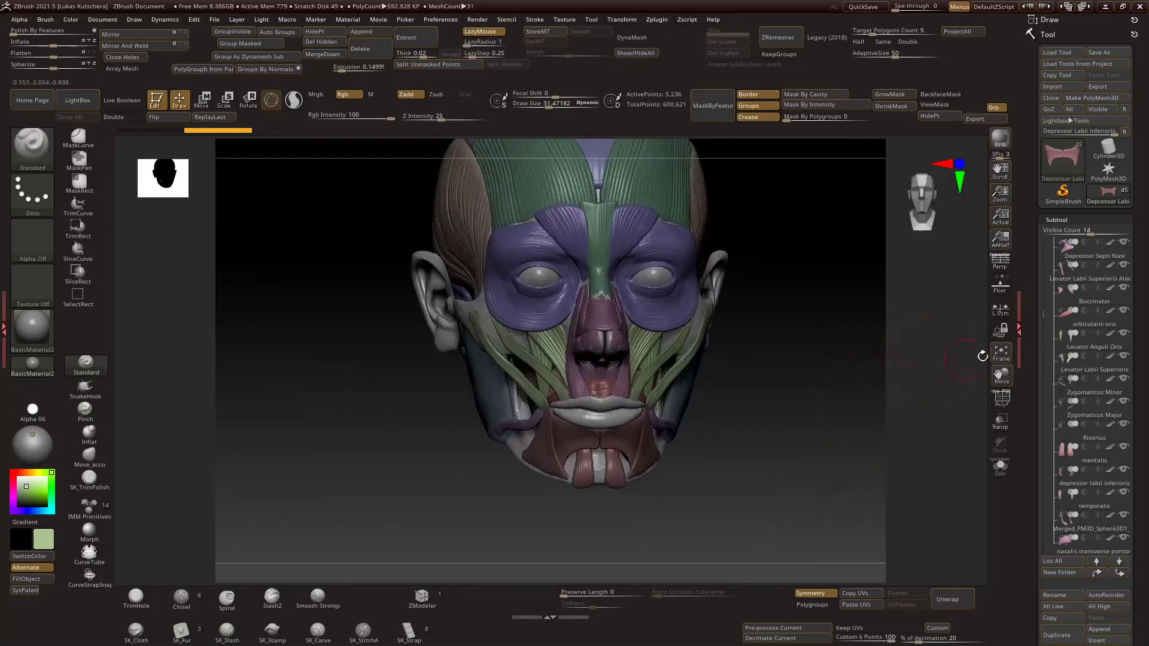
drag(1047, 311, 1045, 241)
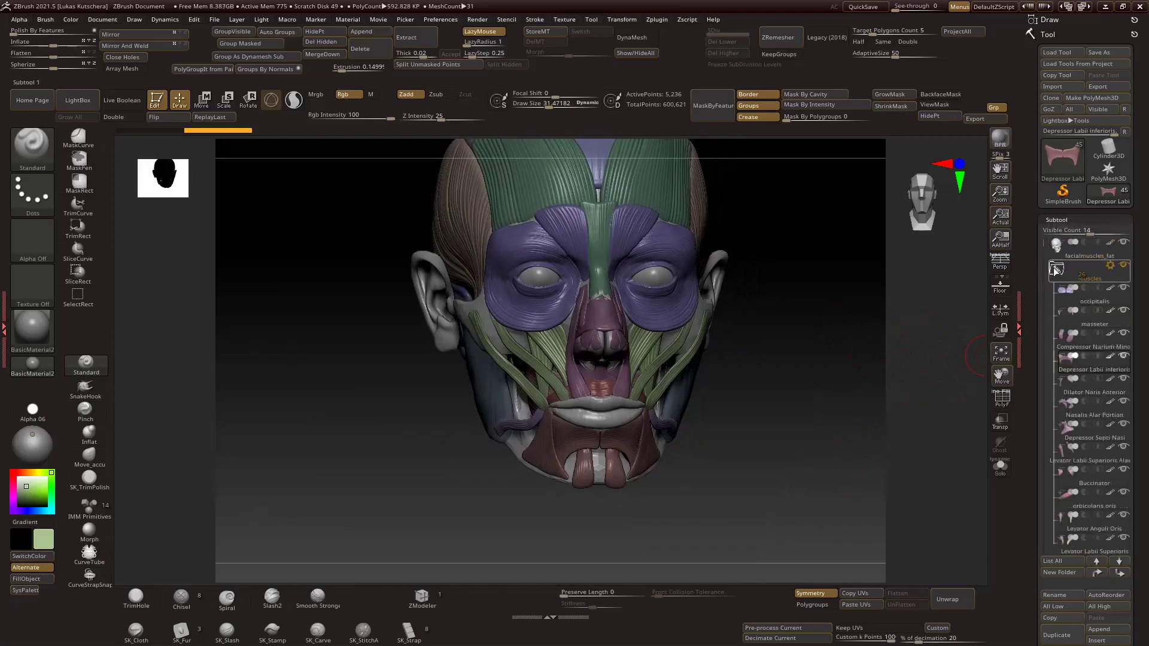
click(1056, 269)
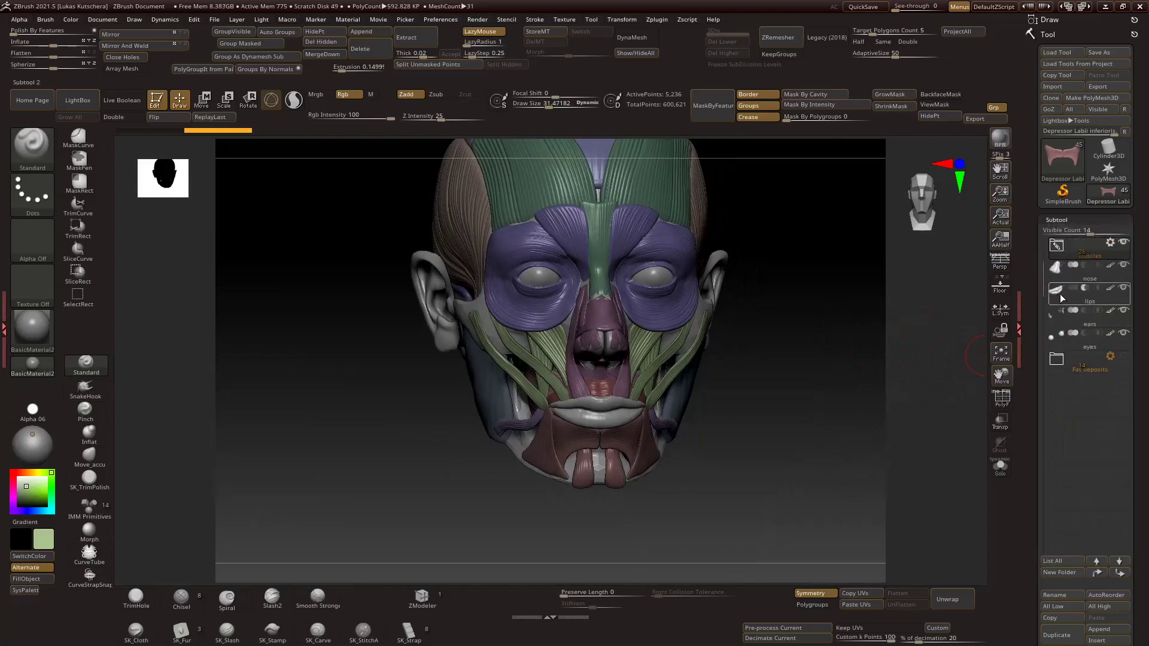
click(1124, 360)
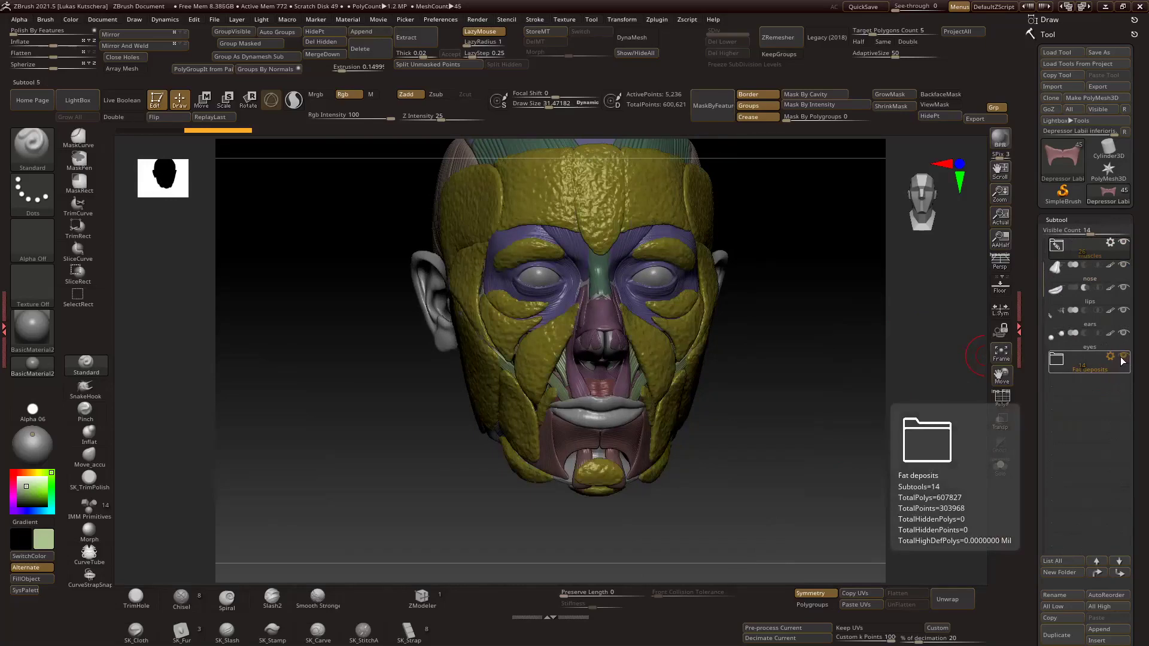
click(1123, 360)
Examine the overall layout of the facial fat compartments from the front and both three-quarter sides of the head.
drag(885, 405, 878, 427)
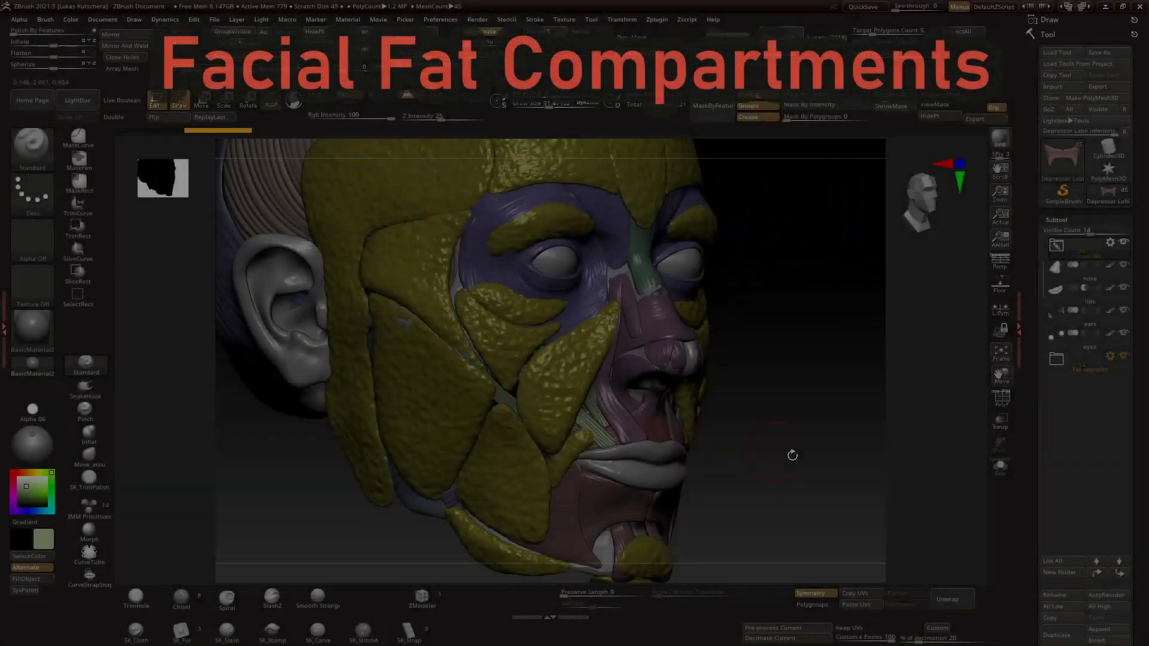
drag(789, 456, 863, 451)
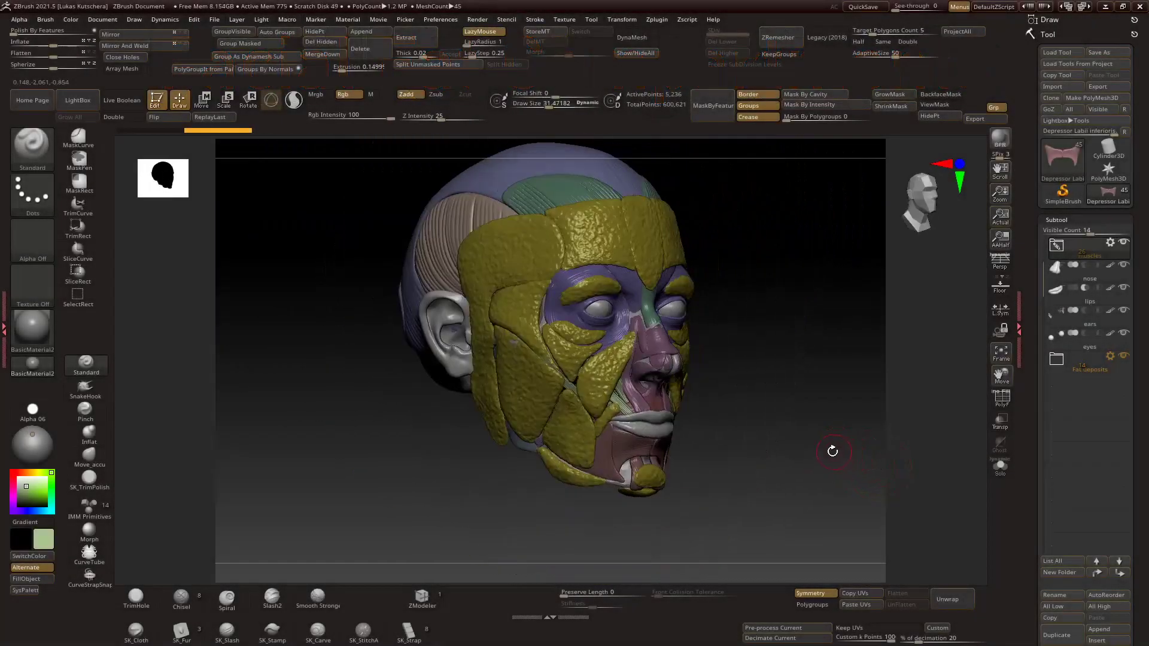
key(f)
drag(847, 406, 837, 457)
drag(749, 463, 676, 446)
drag(789, 483, 790, 512)
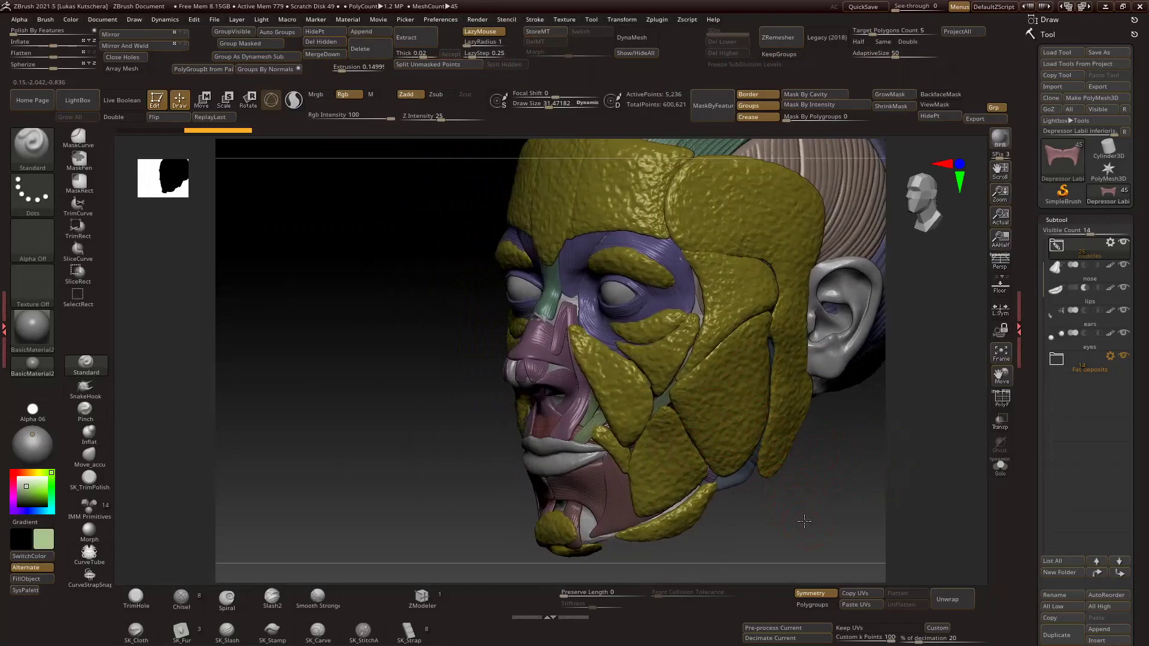
drag(831, 521, 799, 495)
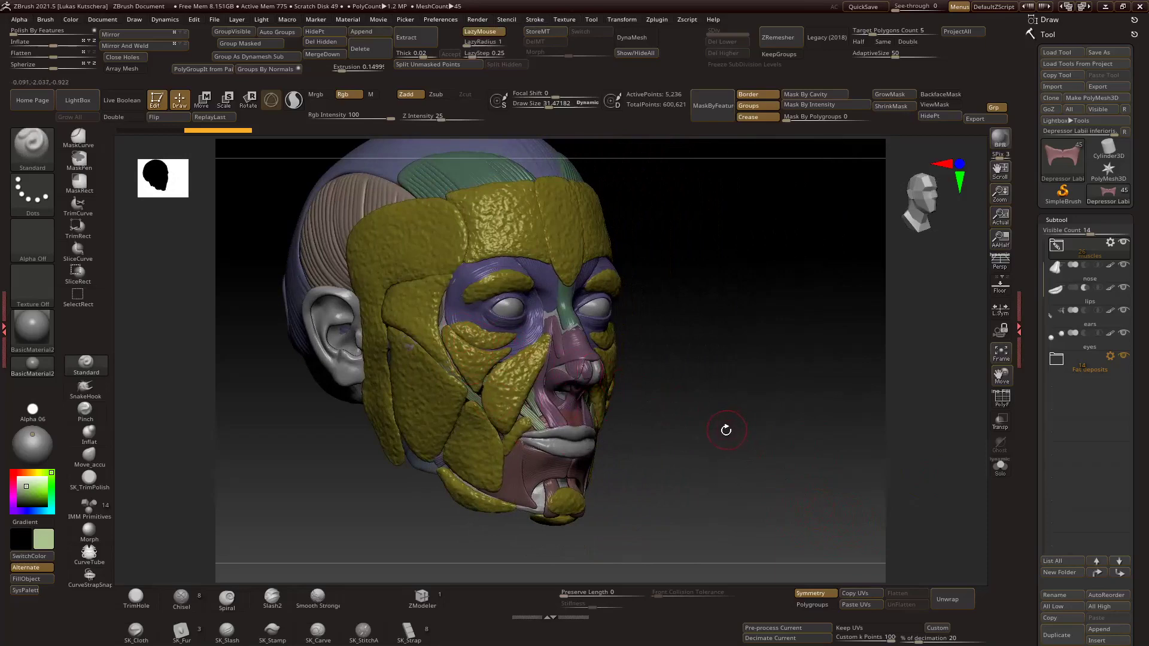
drag(734, 437, 733, 442)
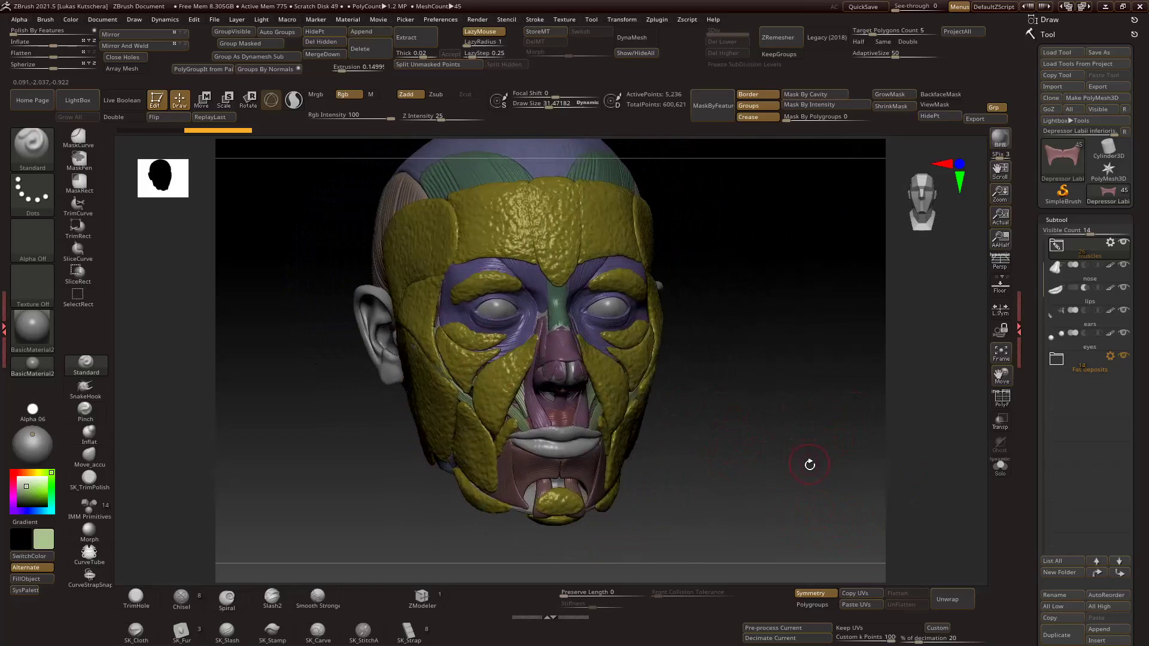
mouse_move(808, 470)
mouse_down()
mouse_move(815, 477)
mouse_move(794, 476)
mouse_up()
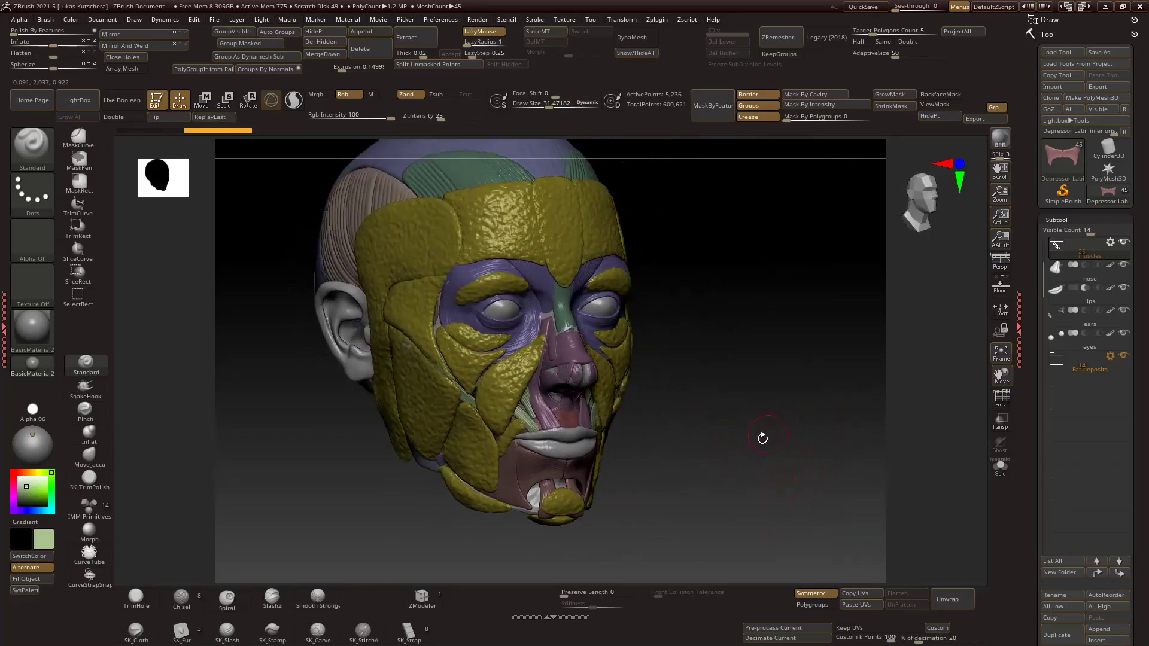
mouse_move(758, 488)
shift+mouse_down()
mouse_move(746, 485)
mouse_move(769, 461)
mouse_move(766, 483)
shift+mouse_up()
Examine the orbital, nasolabial, cheek and jowl fat compartments closely in three-quarter views of both sides of the face.
drag(785, 321, 538, 307)
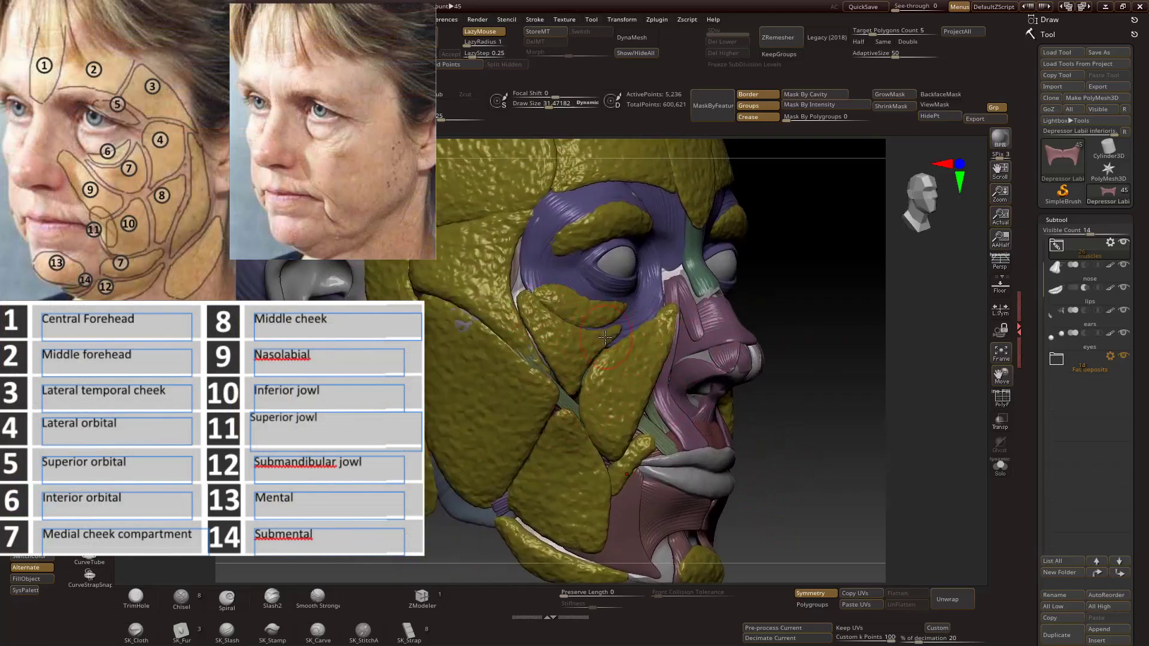
mouse_move(818, 405)
mouse_down()
mouse_move(857, 442)
mouse_move(836, 424)
mouse_move(831, 440)
mouse_up()
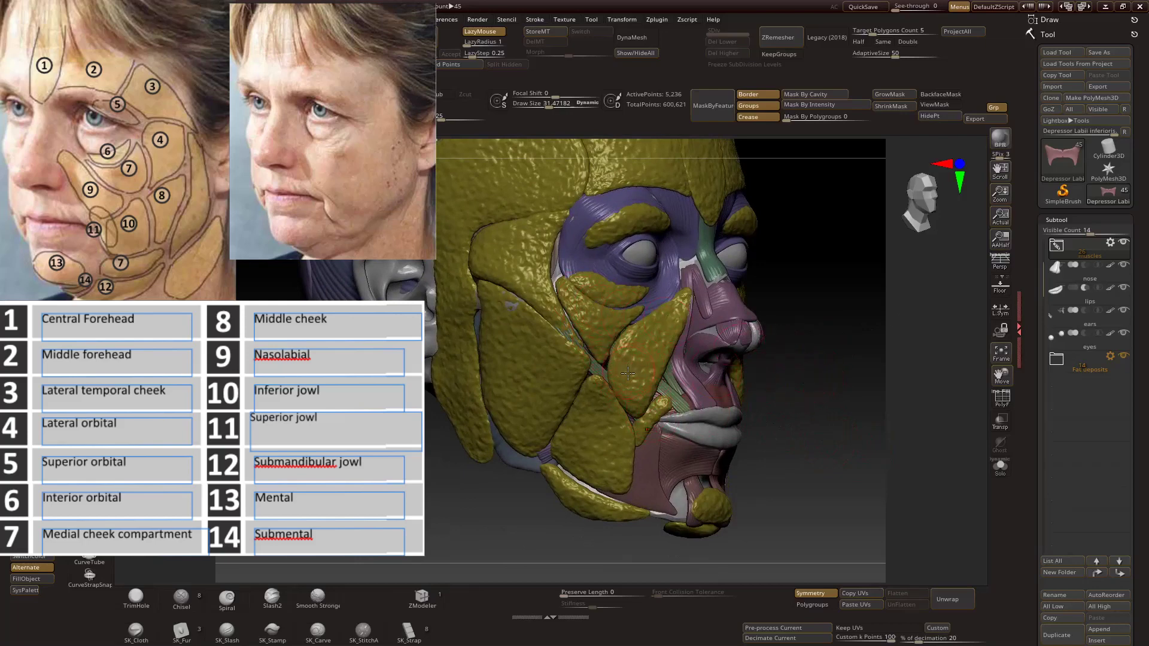
mouse_move(852, 399)
mouse_down()
mouse_move(810, 397)
mouse_move(856, 388)
mouse_move(869, 411)
mouse_move(838, 418)
mouse_up()
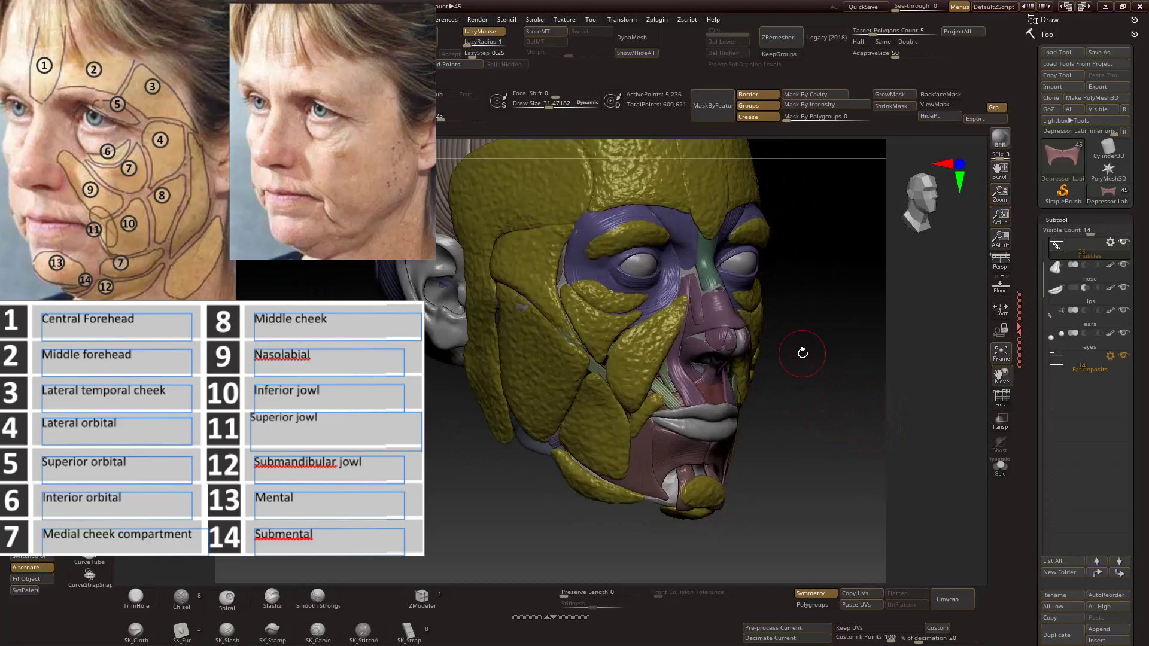
mouse_move(818, 427)
mouse_down()
mouse_move(813, 405)
mouse_move(733, 400)
mouse_up()
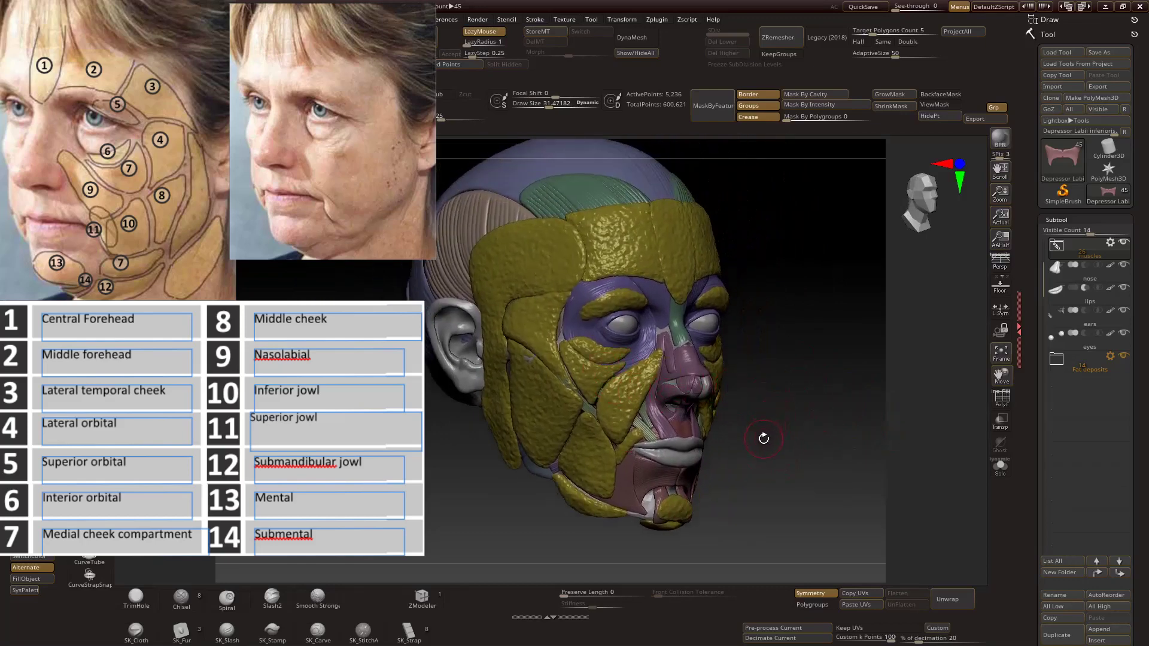
drag(816, 464, 795, 460)
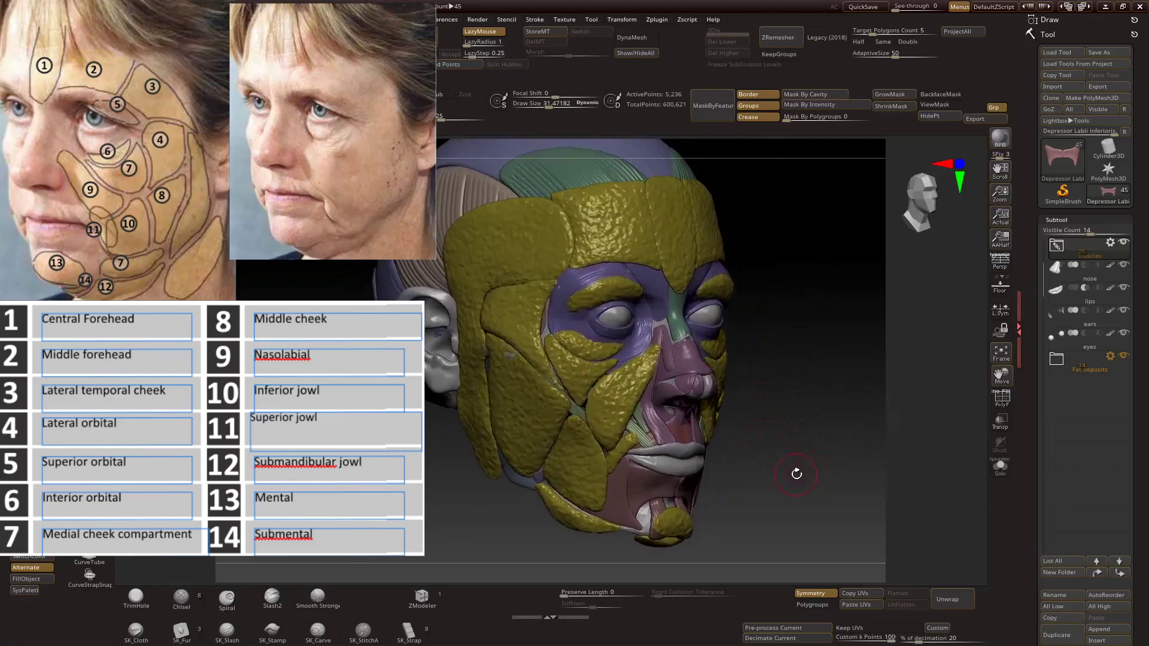
drag(814, 464, 830, 465)
drag(786, 365, 561, 295)
mouse_move(830, 416)
mouse_down()
mouse_move(826, 393)
mouse_move(800, 403)
mouse_move(792, 423)
mouse_move(810, 436)
mouse_move(754, 472)
mouse_up()
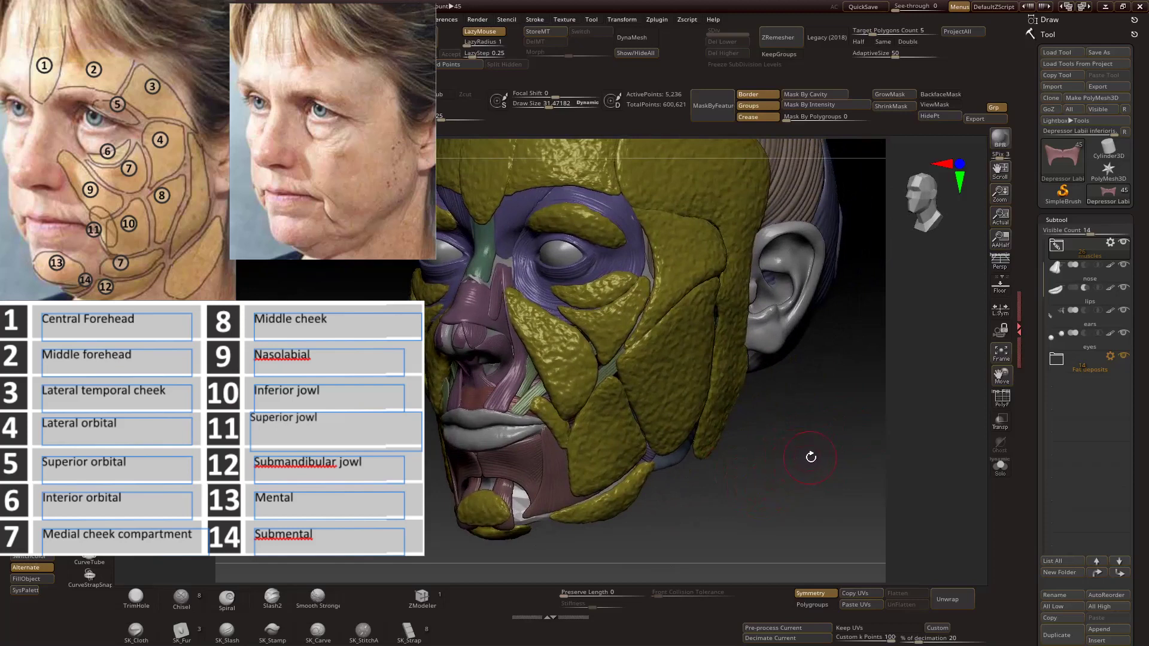
drag(799, 464, 801, 477)
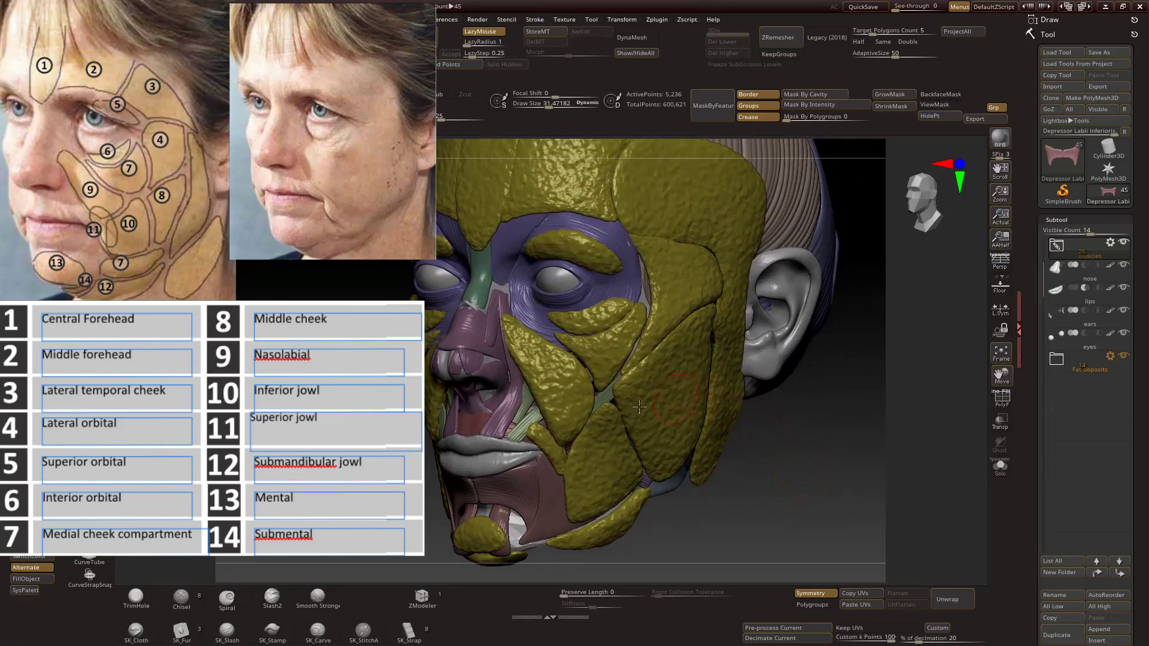
mouse_move(809, 486)
mouse_down()
mouse_move(752, 443)
mouse_move(751, 459)
mouse_move(589, 405)
mouse_up()
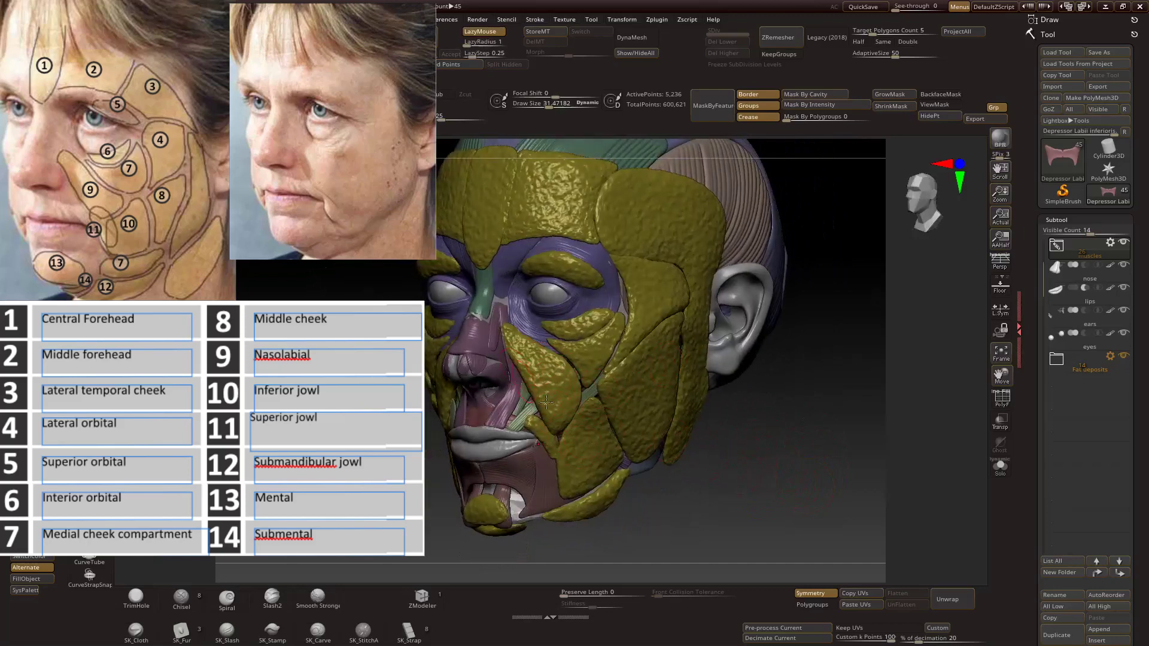
Examine the facial fat compartments on the muscle head from the front and from both three-quarter sides.
mouse_move(738, 517)
mouse_down()
mouse_move(725, 497)
mouse_move(732, 517)
mouse_up()
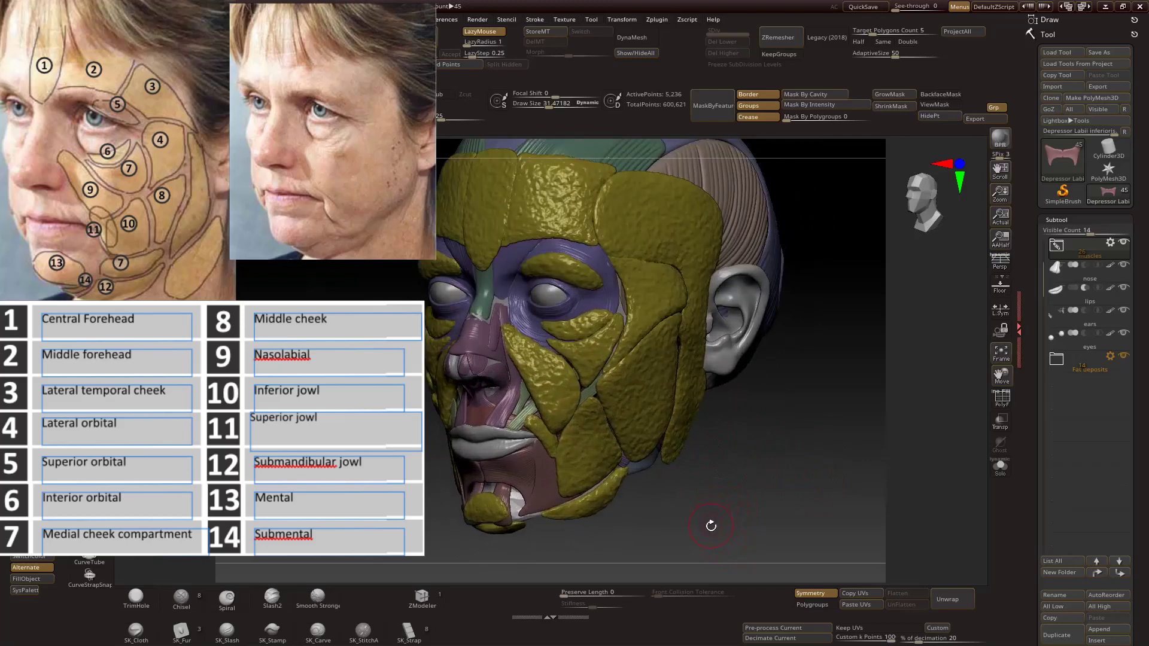
drag(708, 503, 726, 511)
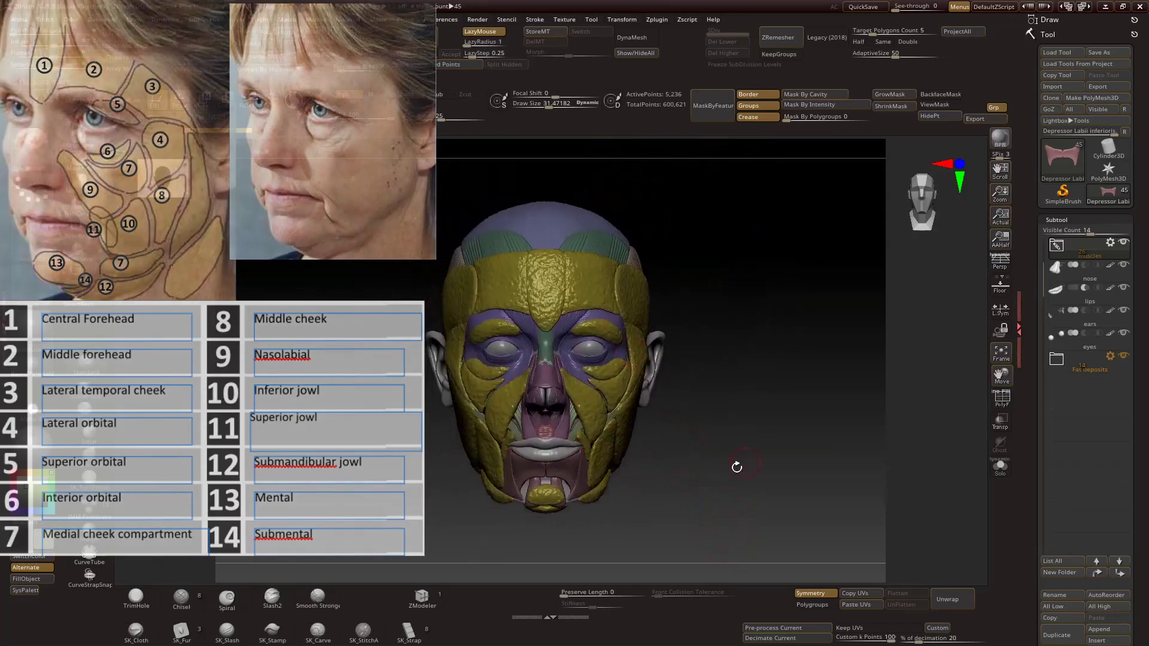
drag(736, 468, 736, 446)
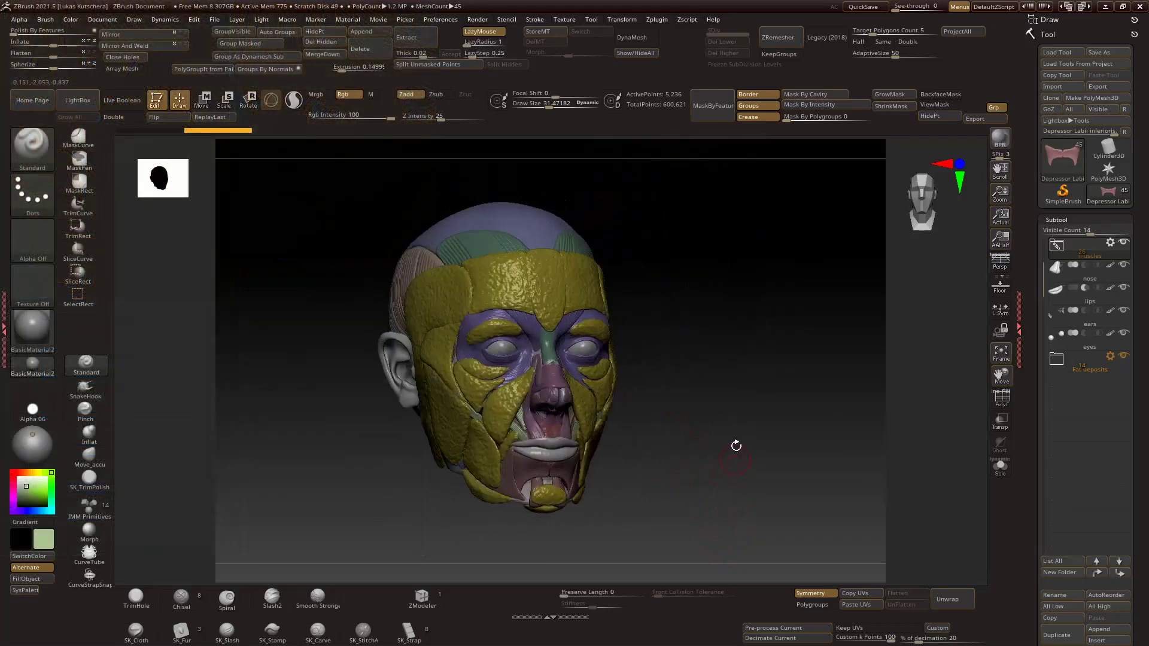
drag(728, 504, 977, 312)
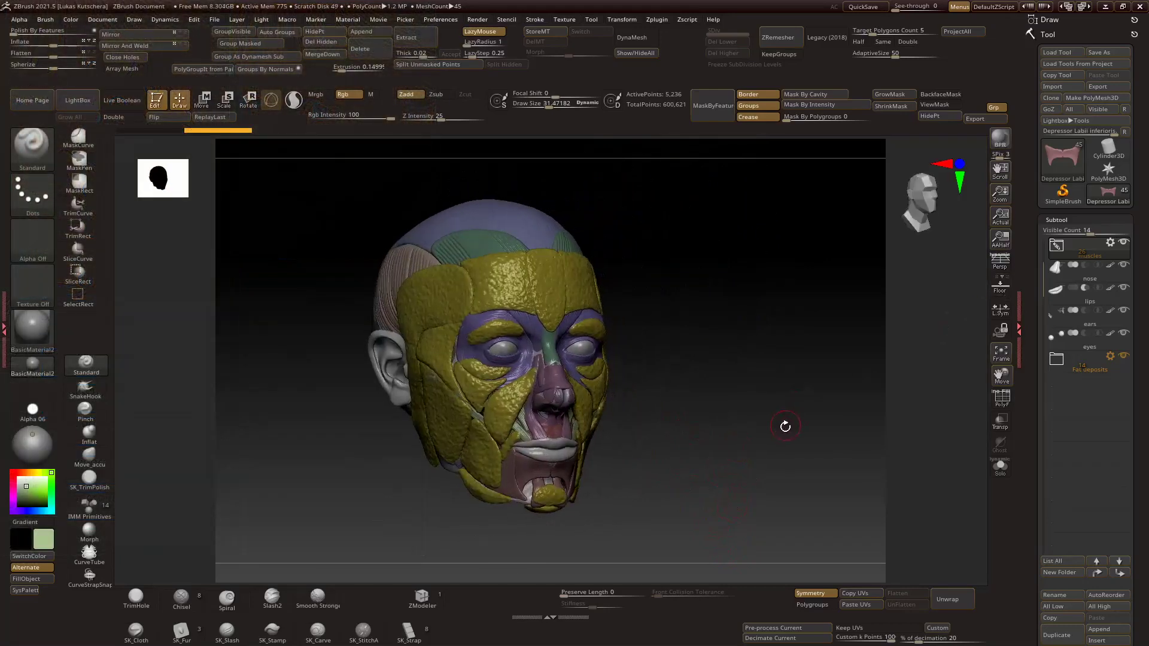
mouse_move(770, 454)
mouse_down()
mouse_move(746, 461)
mouse_move(754, 484)
mouse_up()
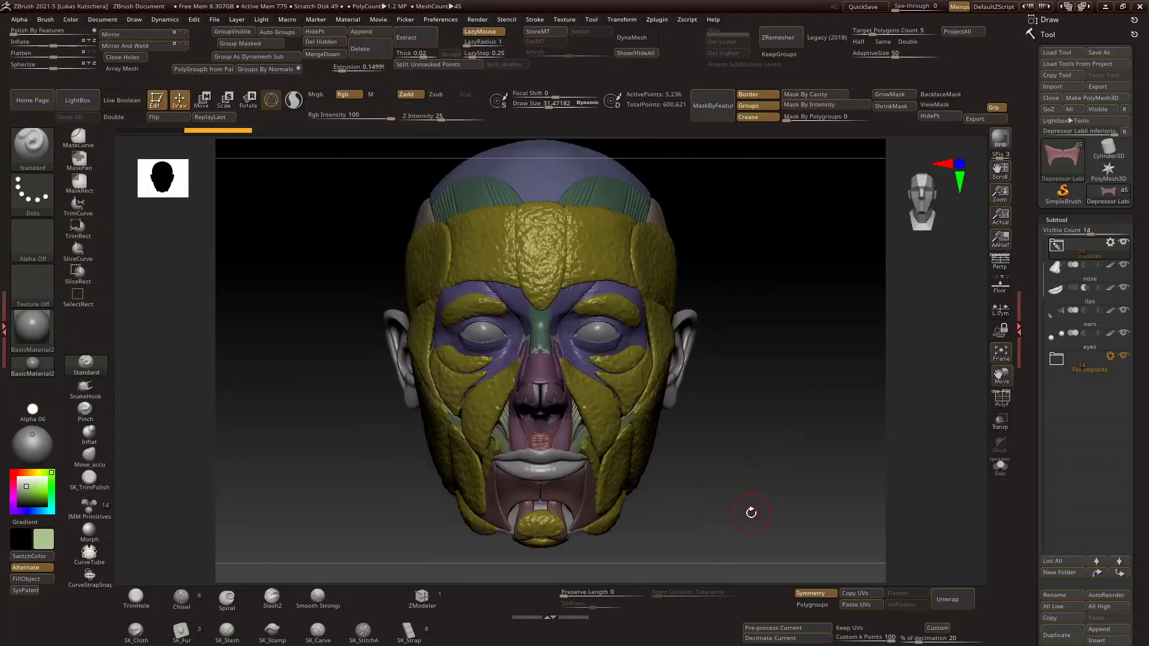
drag(752, 515, 724, 516)
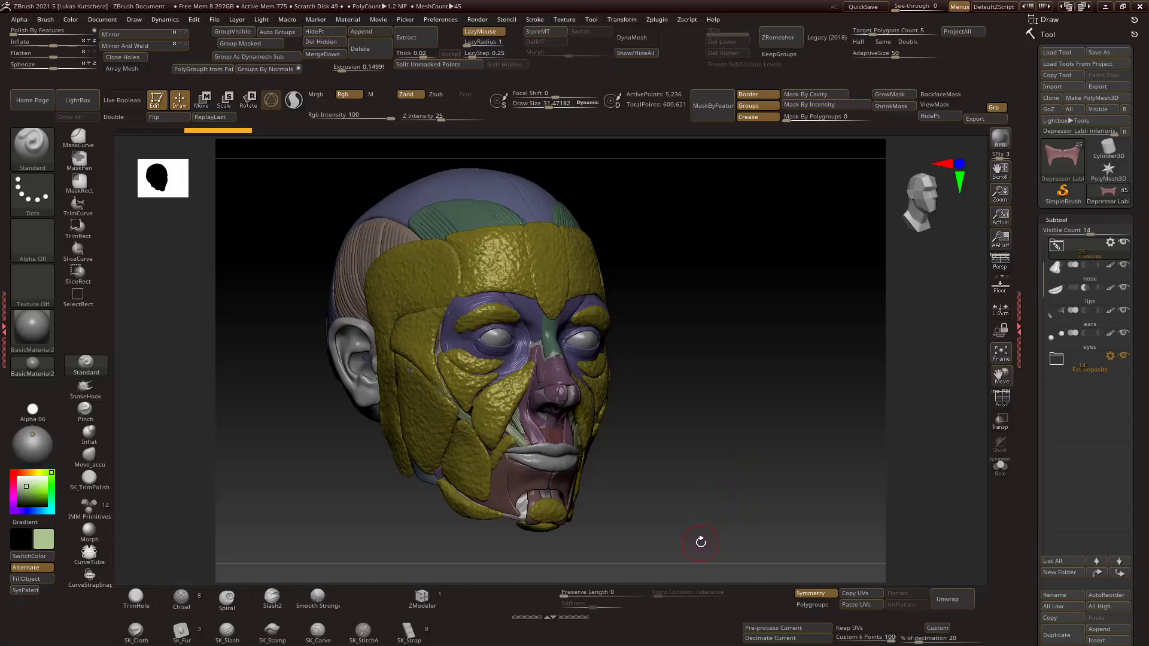
mouse_move(720, 517)
mouse_down()
mouse_move(723, 480)
mouse_move(757, 490)
mouse_move(725, 500)
mouse_move(739, 531)
mouse_up()
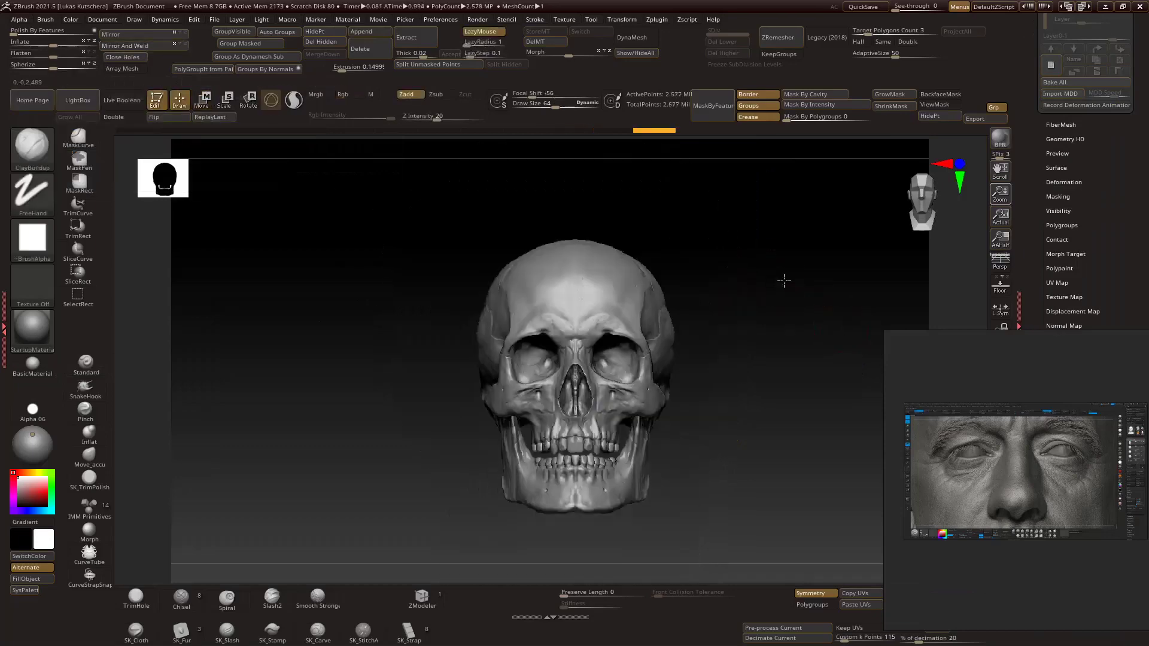
Append a Sphere3D to the skull tool and select it for editing.
alt+drag(783, 280, 800, 370)
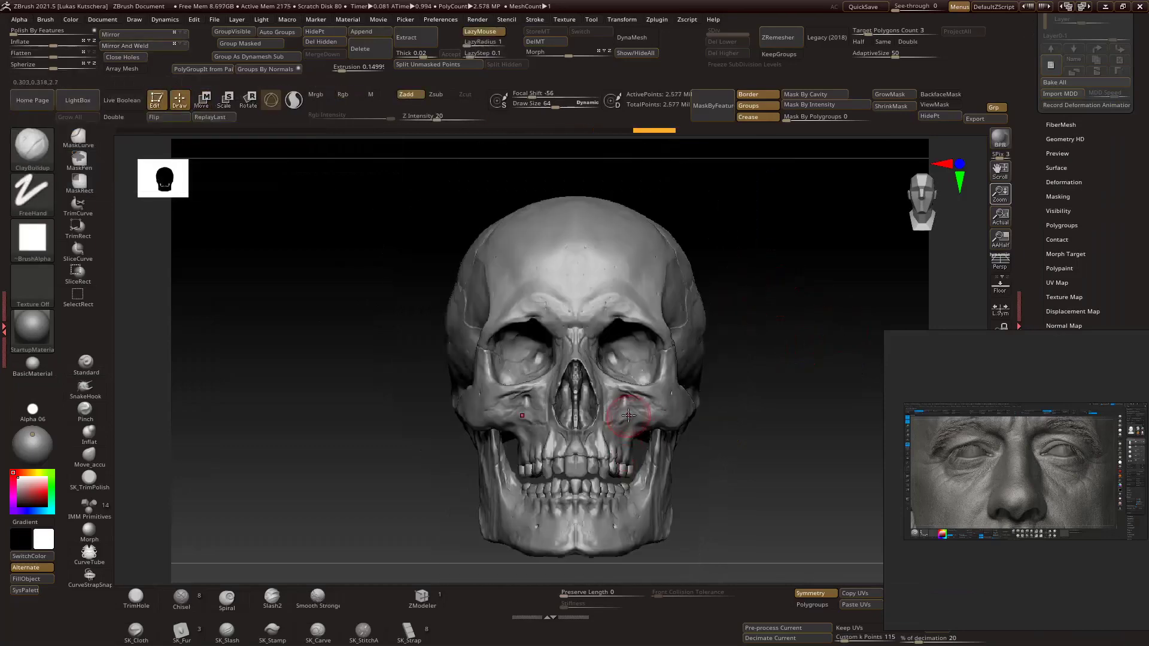
alt+drag(756, 418, 756, 431)
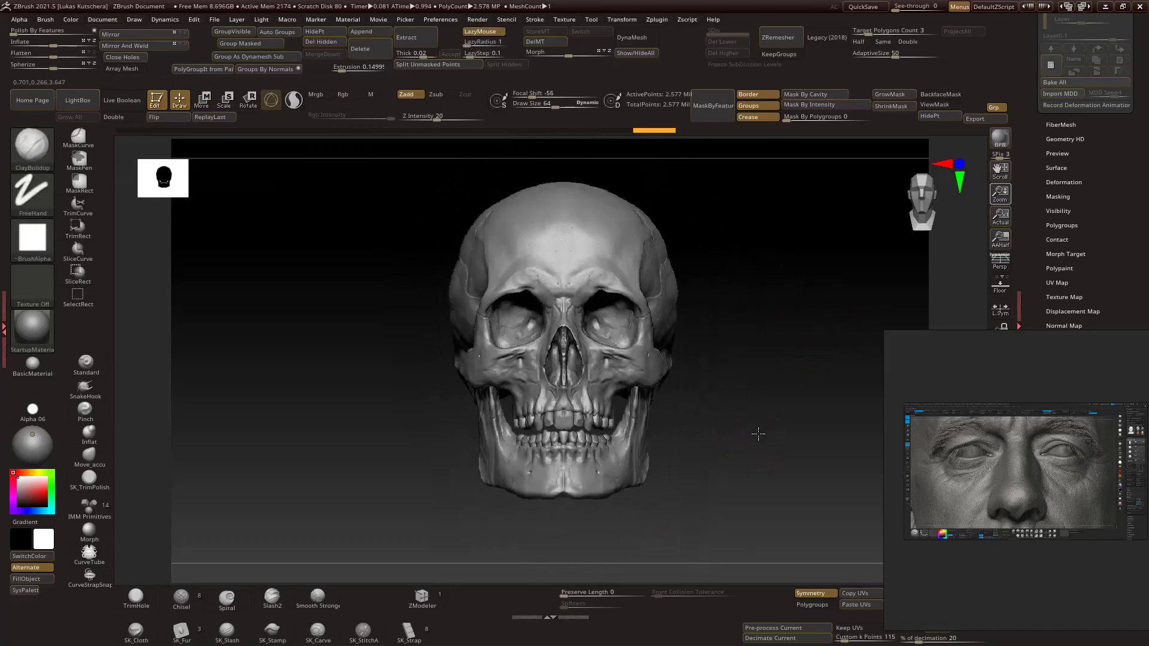
key(f)
scroll(1060, 125, up, 5)
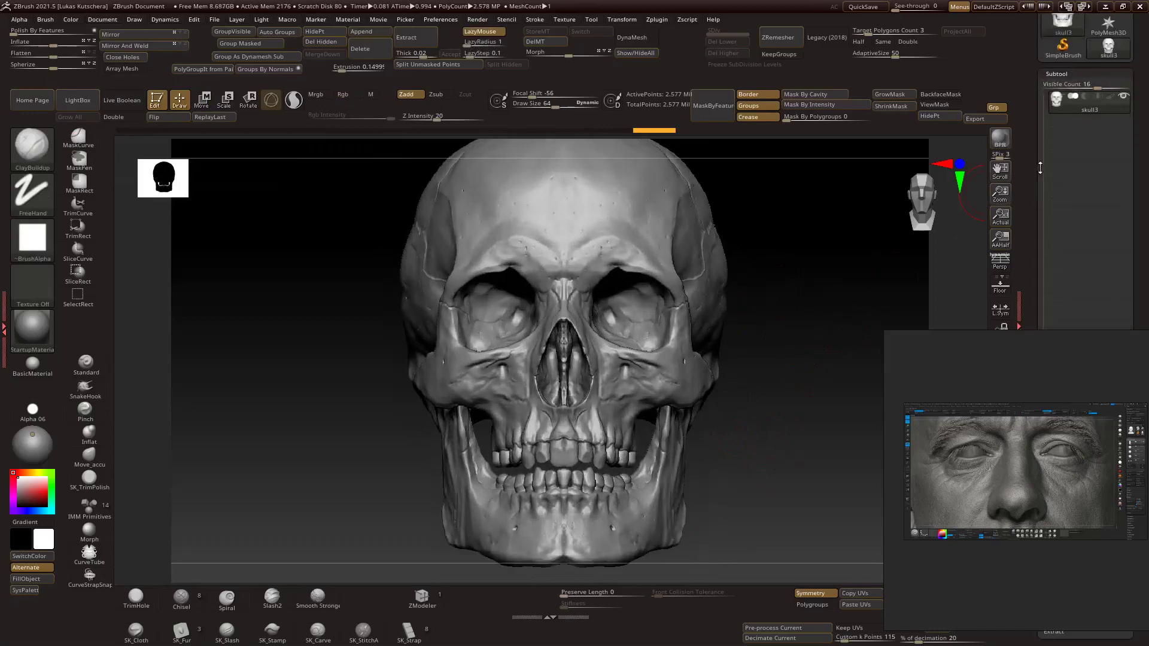
click(1106, 301)
click(834, 333)
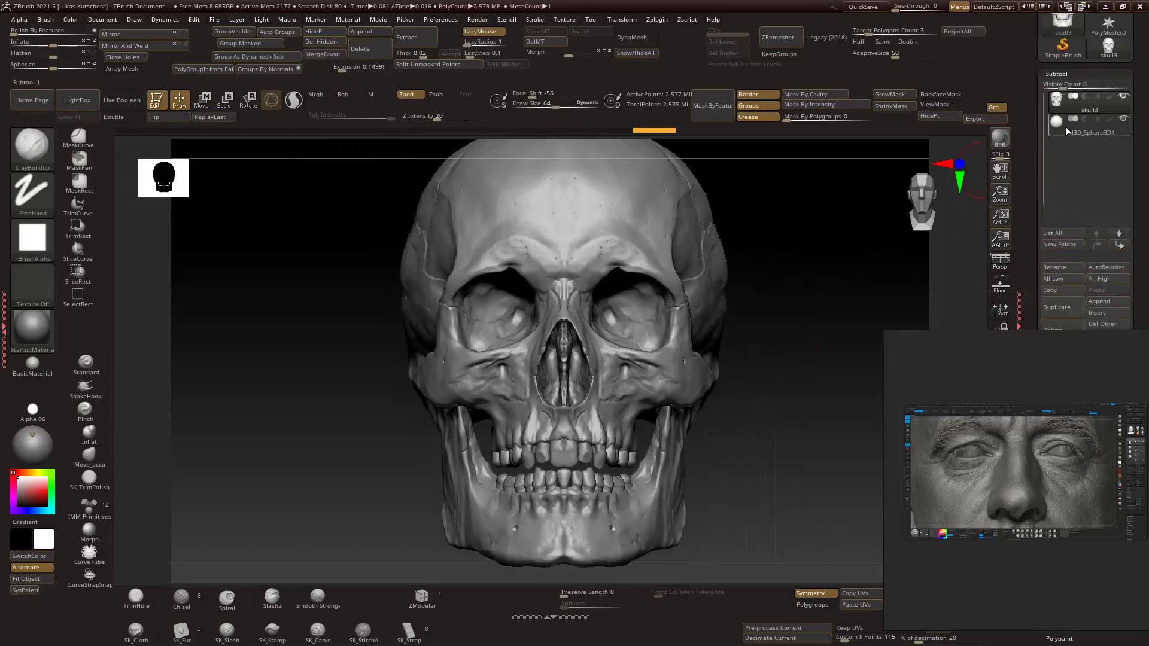
drag(942, 474, 1119, 341)
key(Tab)
Fit the sphere over the cranium and pull its lower part to match the jaw, chin and cheekbones of the skull.
drag(728, 417, 721, 450)
key(w)
mouse_move(677, 383)
mouse_down()
mouse_move(625, 488)
mouse_move(723, 537)
mouse_move(614, 494)
mouse_move(715, 359)
mouse_move(696, 385)
mouse_move(477, 423)
mouse_move(539, 539)
mouse_up()
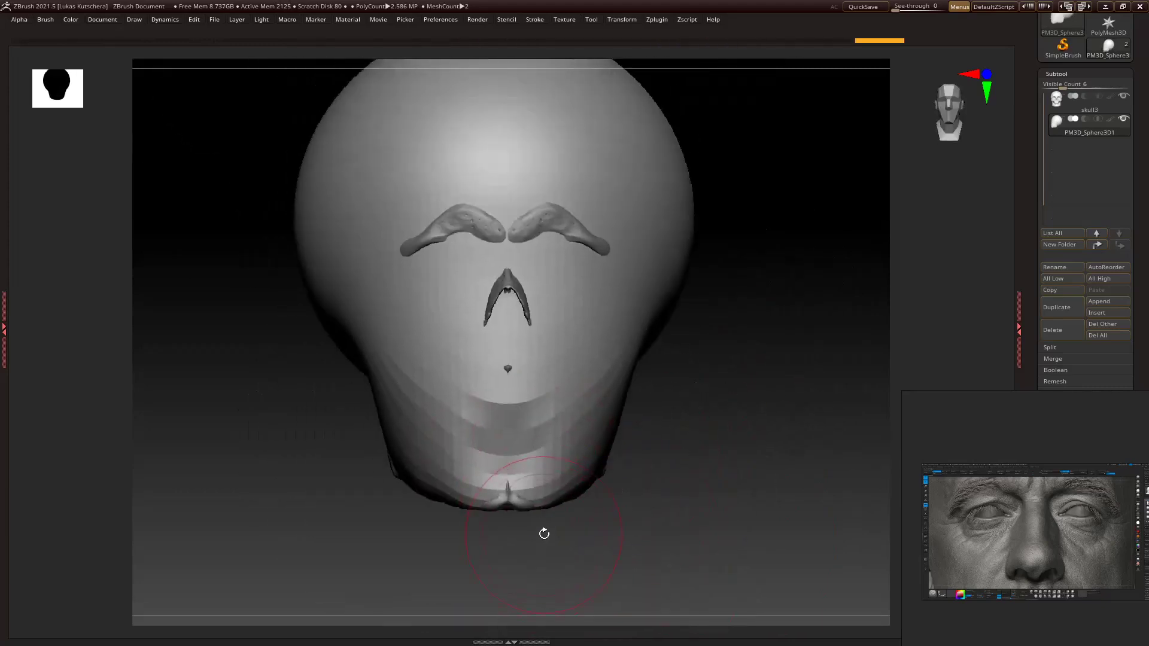
drag(509, 407, 509, 445)
right_drag(583, 354, 527, 358)
mouse_move(568, 407)
mouse_down()
mouse_move(551, 432)
mouse_move(584, 412)
mouse_up()
right_drag(584, 413, 692, 357)
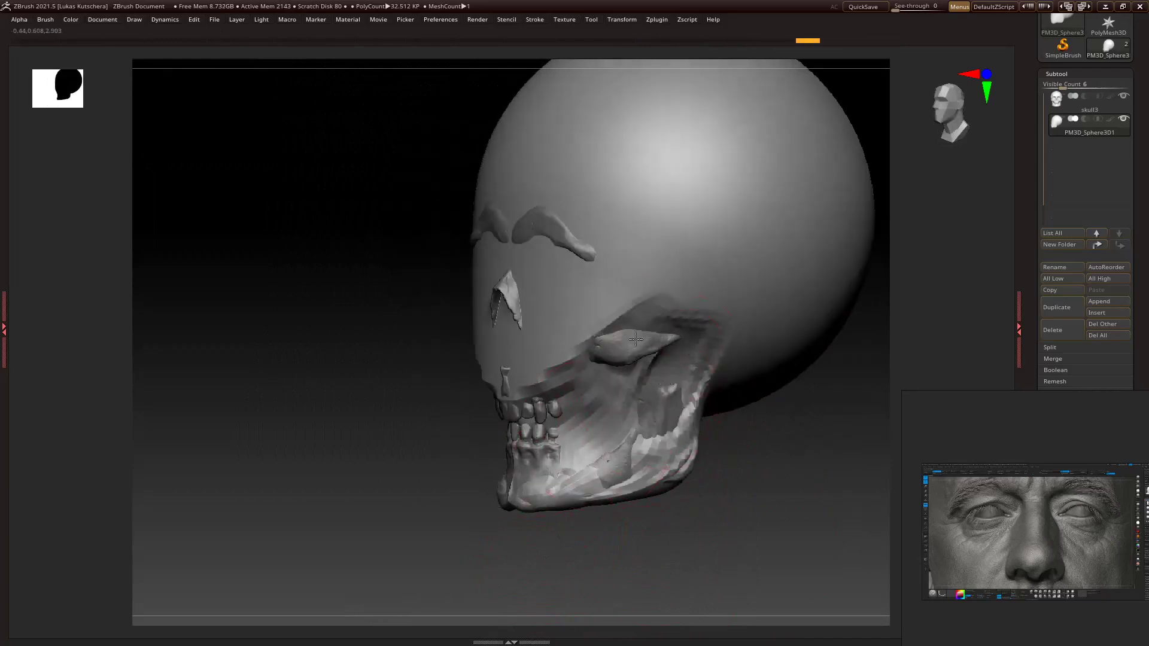
right_drag(803, 377, 555, 376)
drag(555, 376, 590, 335)
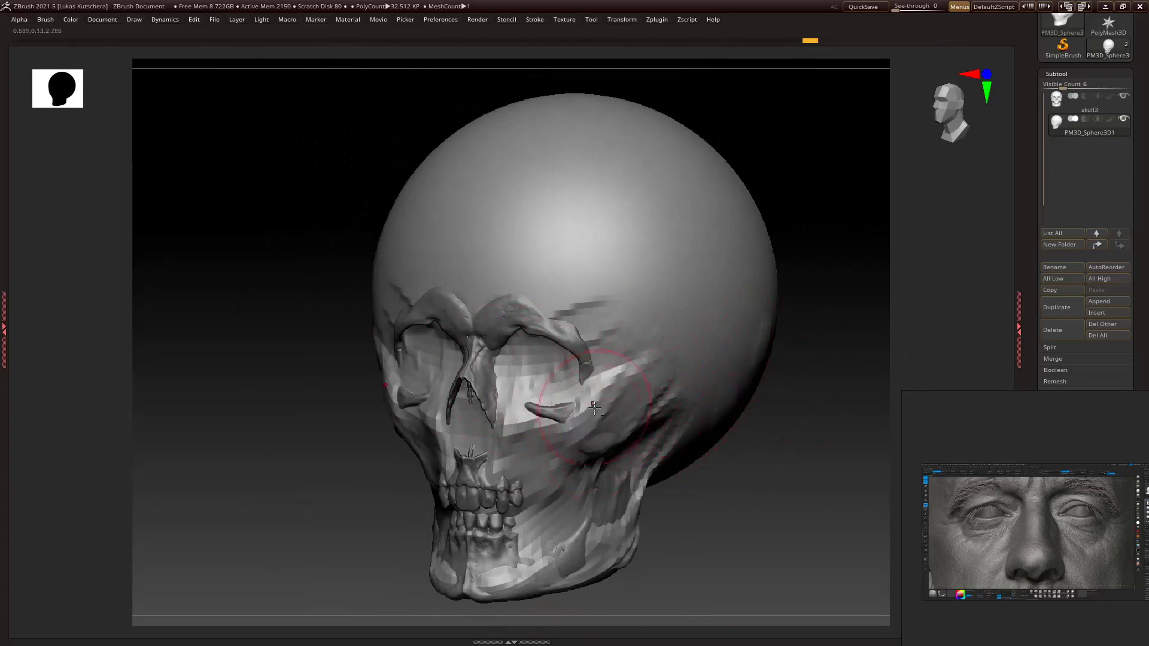
Pull the sphere's surface in around the forehead, temples, sides and back until it follows the skull's cranium.
right_drag(640, 385, 654, 359)
drag(736, 162, 796, 311)
drag(778, 161, 826, 359)
drag(688, 131, 838, 270)
mouse_move(688, 360)
right_down()
mouse_move(615, 304)
mouse_move(515, 302)
right_up()
mouse_move(706, 174)
mouse_down()
mouse_move(649, 253)
mouse_move(748, 162)
mouse_up()
mouse_move(598, 269)
right_down()
mouse_move(676, 305)
mouse_move(604, 299)
right_up()
drag(604, 192, 557, 287)
drag(629, 275, 706, 235)
mouse_move(610, 204)
mouse_down()
mouse_move(509, 263)
mouse_move(615, 264)
mouse_up()
right_drag(616, 264, 569, 258)
drag(772, 227, 778, 311)
mouse_move(730, 203)
mouse_down()
mouse_move(677, 234)
mouse_move(748, 191)
mouse_up()
mouse_move(778, 282)
right_down()
mouse_move(846, 303)
mouse_move(770, 320)
mouse_move(717, 416)
mouse_move(820, 411)
right_up()
right_drag(772, 296, 637, 293)
drag(676, 287, 738, 249)
right_drag(739, 249, 658, 226)
drag(658, 226, 744, 264)
mouse_move(744, 263)
right_down()
mouse_move(628, 339)
mouse_move(810, 295)
mouse_move(758, 409)
mouse_move(777, 429)
mouse_move(758, 421)
mouse_move(778, 367)
mouse_move(834, 343)
mouse_move(691, 451)
mouse_move(610, 359)
mouse_move(569, 371)
right_up()
right_drag(584, 430, 684, 482)
key(f)
shift+right_drag(804, 422, 708, 231)
Remove the sphere's subdivision levels and convert it to a DynaMesh at resolution 408.
key(Tab)
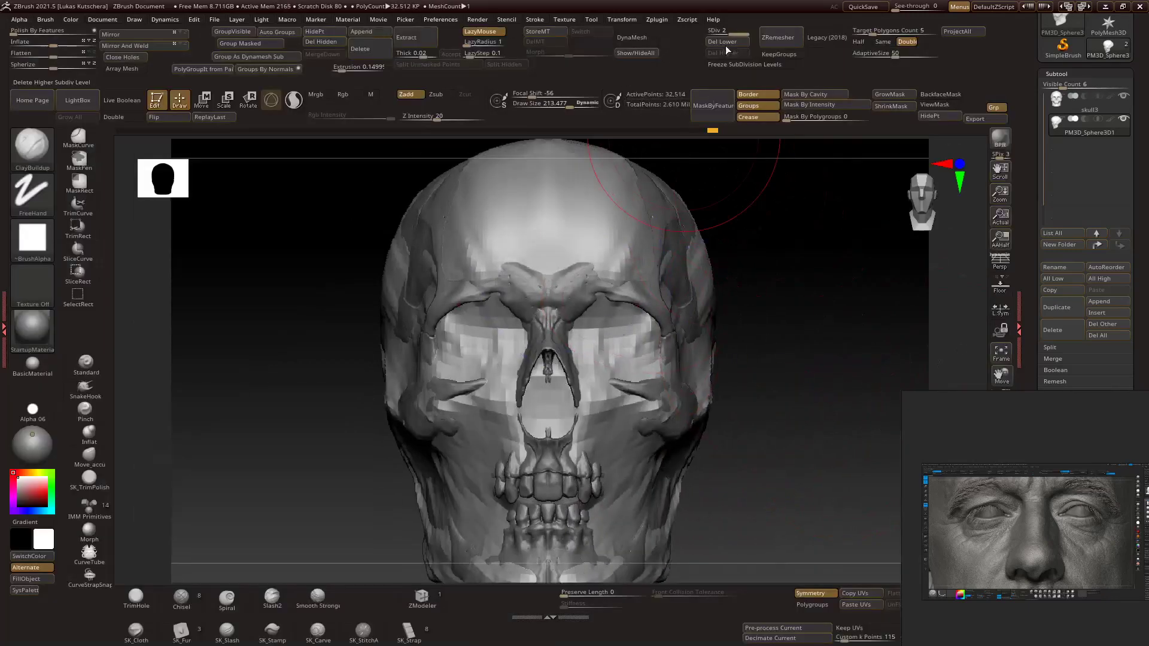
scroll(1061, 261, down, 3)
click(1061, 261)
key(Tab)
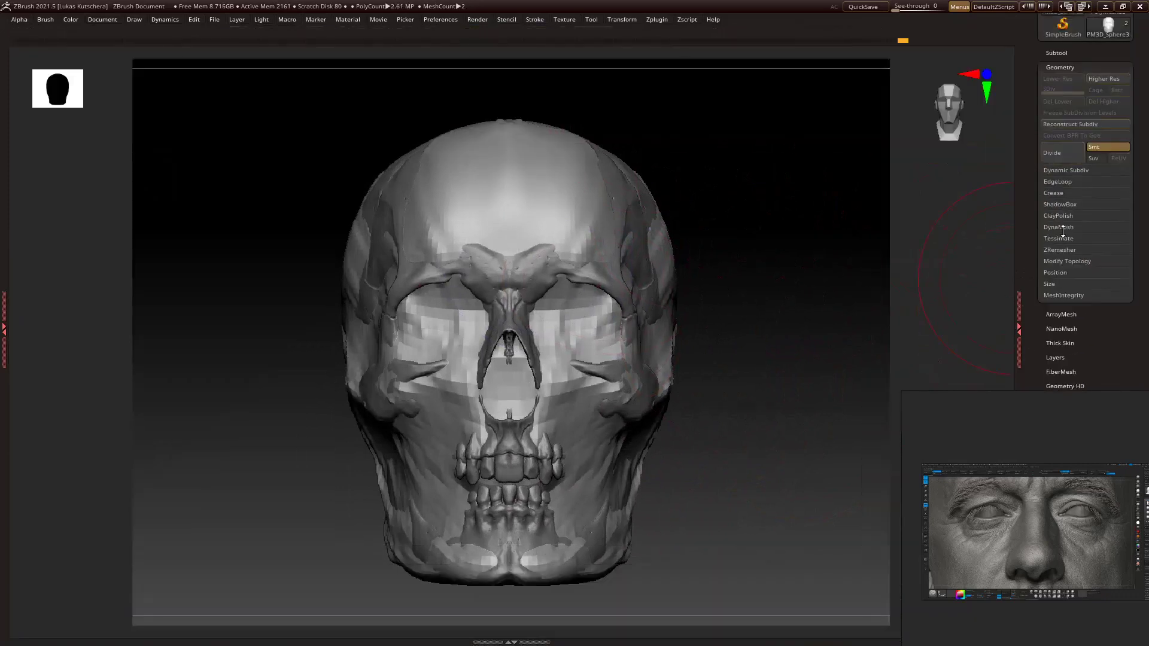
click(1072, 228)
click(1058, 243)
key(Tab)
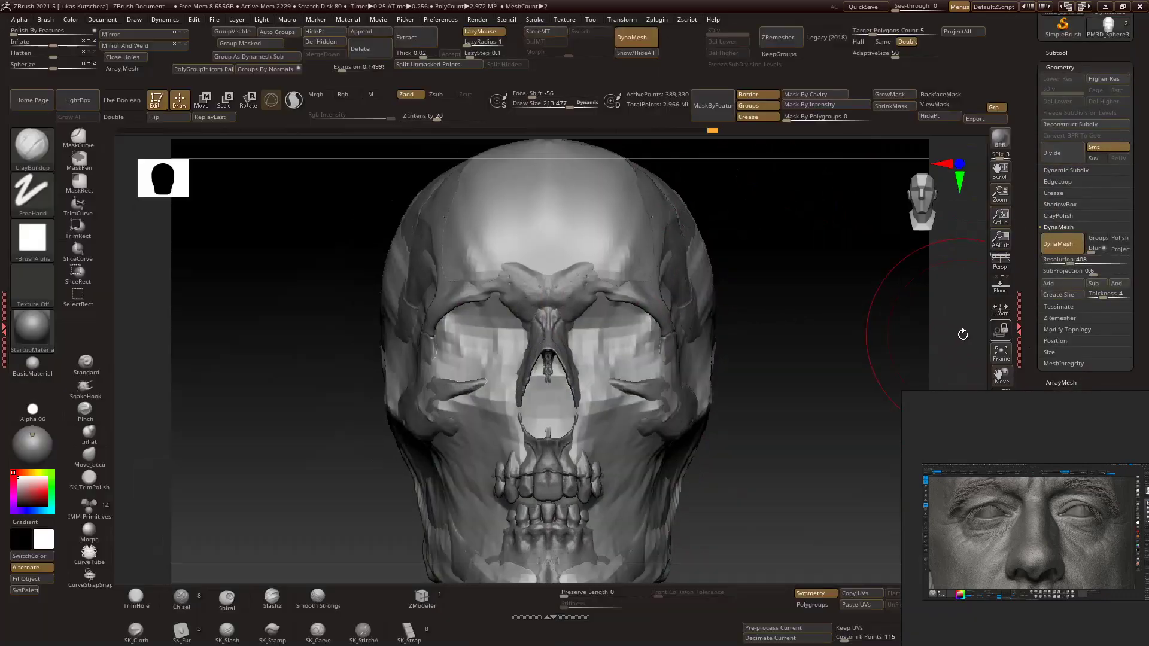
Give the ClayBuildup brush a round alpha and work over the side of the head mesh.
key(Tab)
drag(738, 400, 837, 318)
key(Tab)
click(38, 419)
key(Tab)
mouse_move(709, 216)
mouse_down()
mouse_move(662, 285)
mouse_move(746, 255)
mouse_up()
Set the DynaMesh resolution to 240 and remesh the head.
drag(1069, 262, 1063, 262)
ctrl+drag(833, 472, 867, 498)
drag(862, 488, 816, 442)
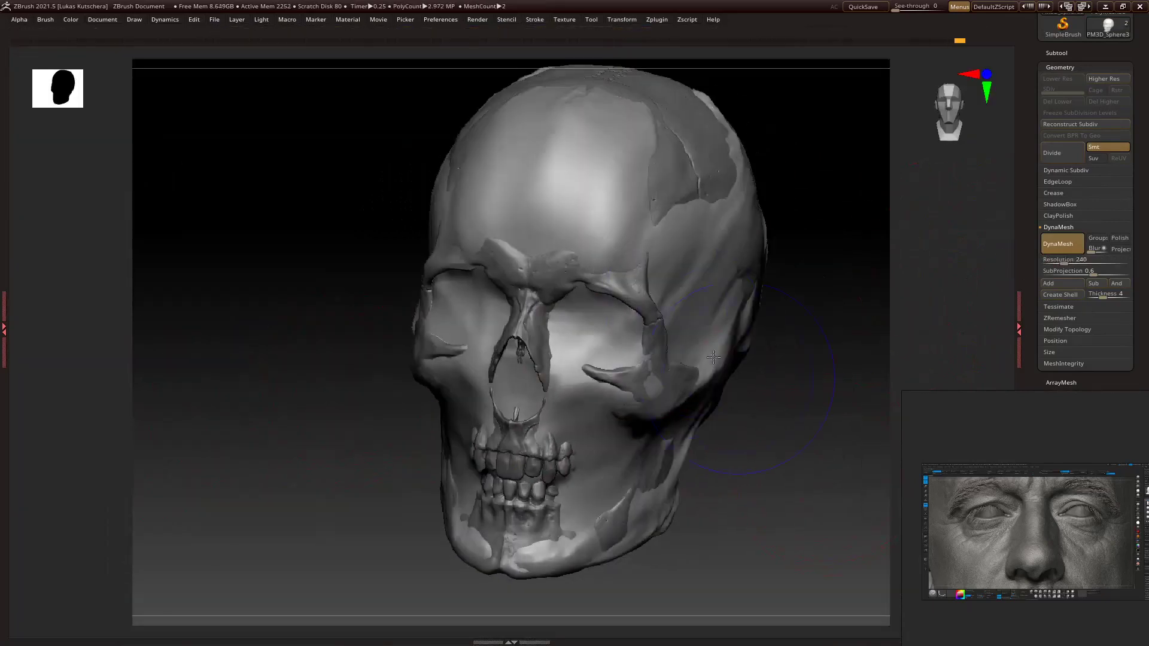
Build up and smooth the cranium, forehead and temples of the head mesh to cover the skull.
drag(664, 199, 640, 156)
drag(837, 419, 795, 443)
drag(703, 191, 798, 144)
drag(861, 359, 808, 335)
mouse_move(731, 288)
mouse_down()
mouse_move(782, 304)
mouse_move(748, 386)
mouse_up()
drag(856, 407, 805, 431)
drag(766, 336, 695, 223)
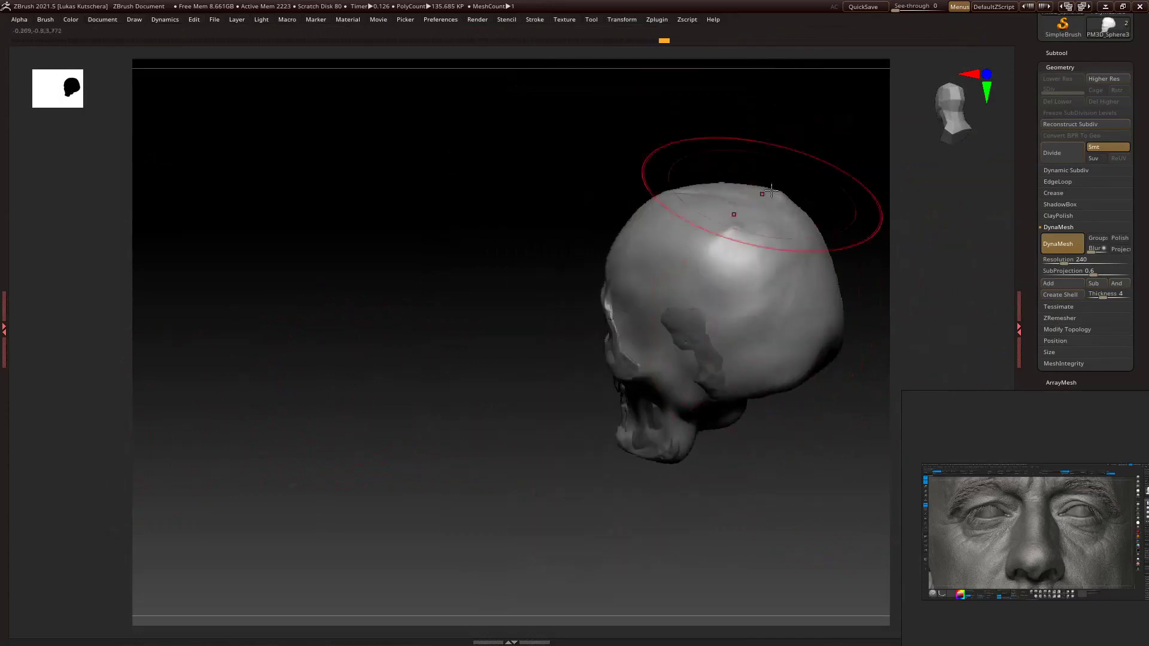
drag(808, 442, 855, 413)
drag(491, 323, 657, 293)
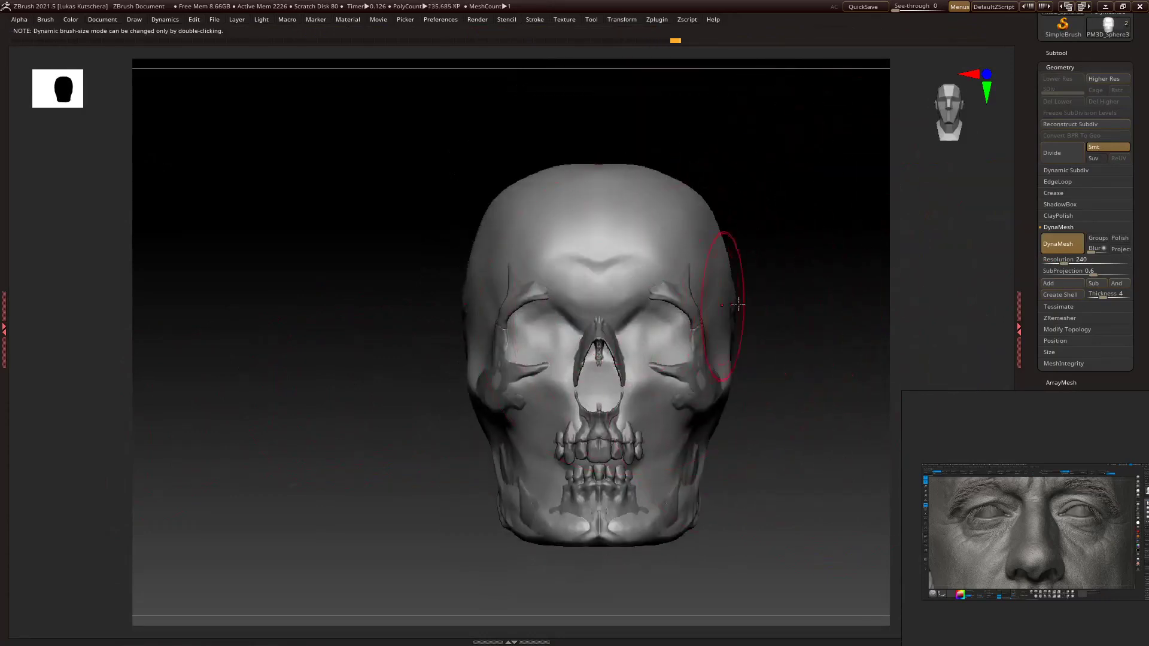
Fill in the eye sockets, cheeks, nose and mouth area so the head mesh covers the face of the skull.
drag(826, 371, 658, 353)
drag(812, 339, 664, 341)
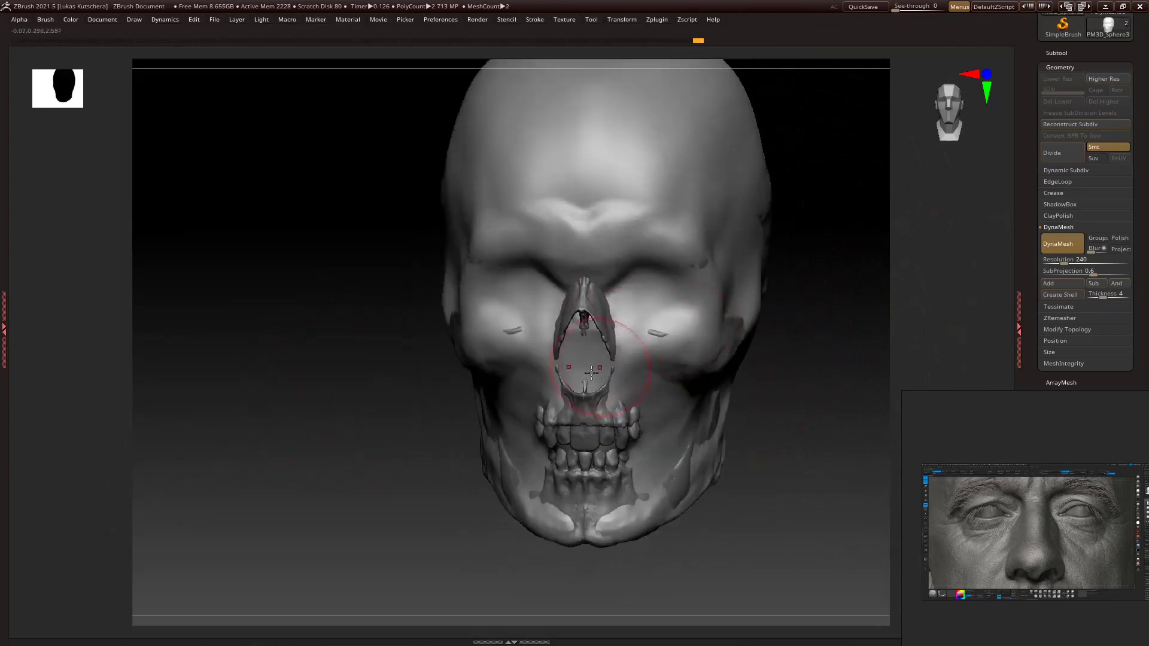
key(ctrl+z)
drag(844, 295, 485, 315)
mouse_move(794, 307)
mouse_down()
mouse_move(737, 272)
mouse_move(746, 205)
mouse_move(744, 354)
mouse_move(727, 383)
mouse_up()
mouse_move(613, 359)
mouse_down()
mouse_move(644, 371)
mouse_move(636, 342)
mouse_up()
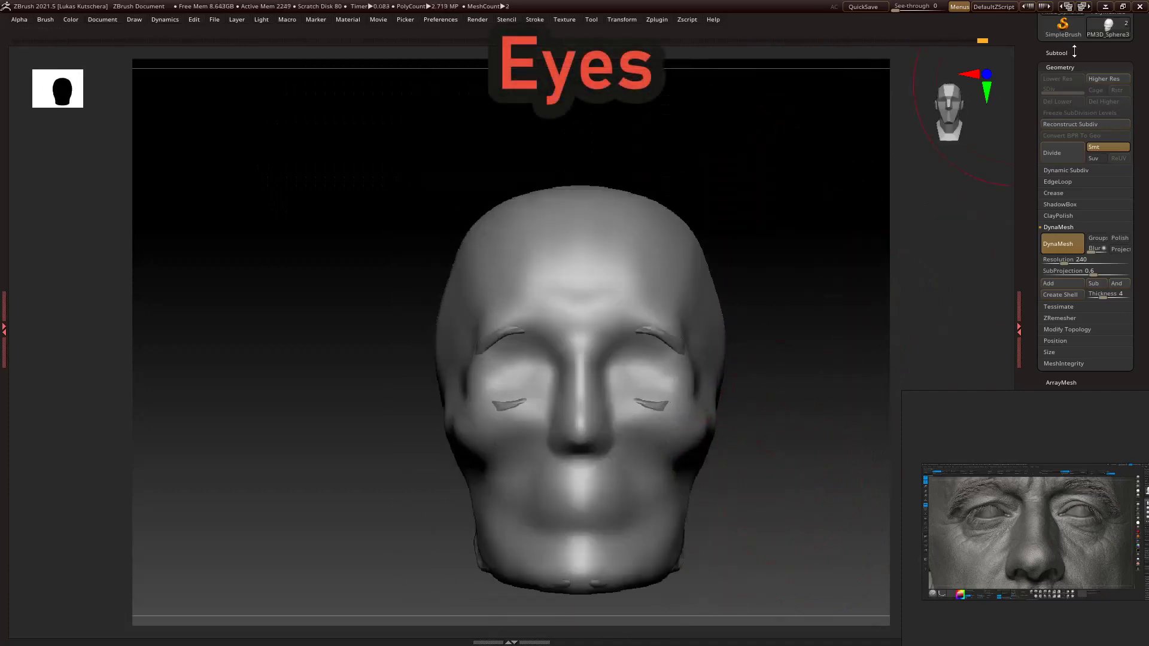
Append a sphere for the eyeball, scale it down and move it sideways to one eye socket.
click(1099, 281)
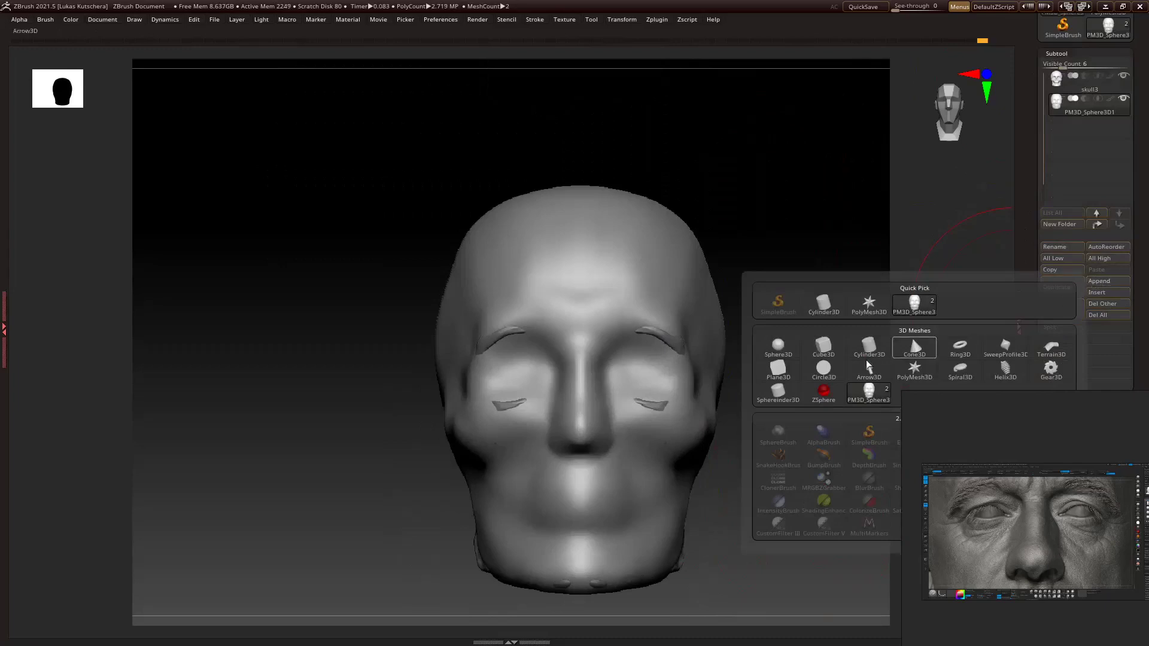
click(777, 347)
drag(580, 373, 425, 325)
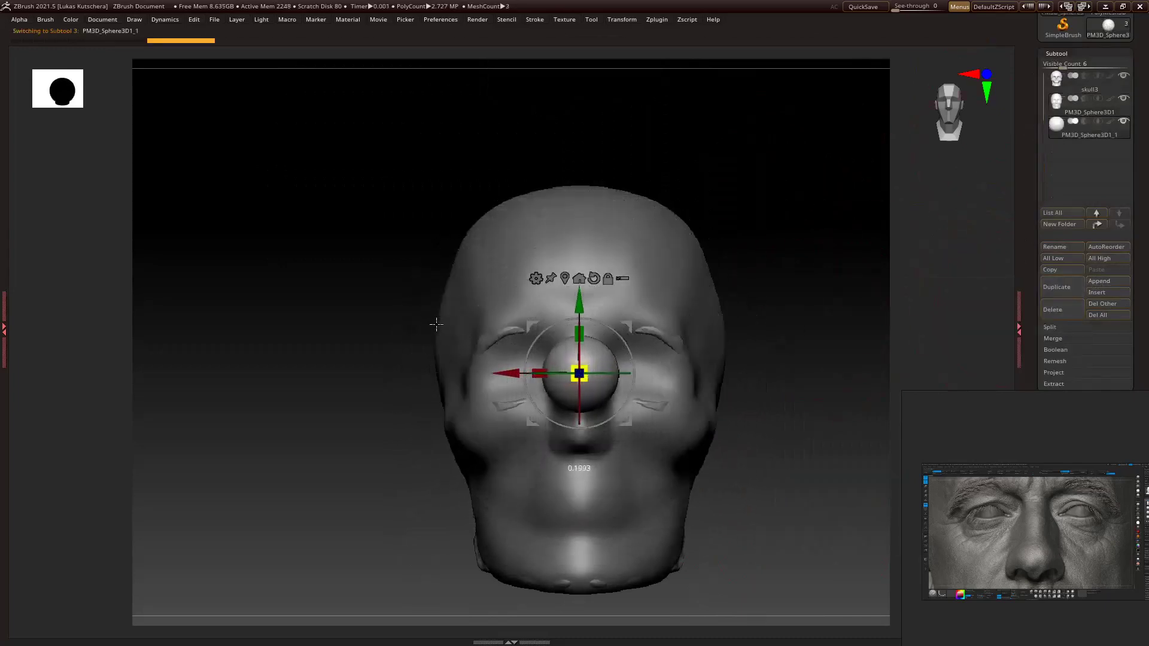
drag(508, 372, 443, 373)
key(q)
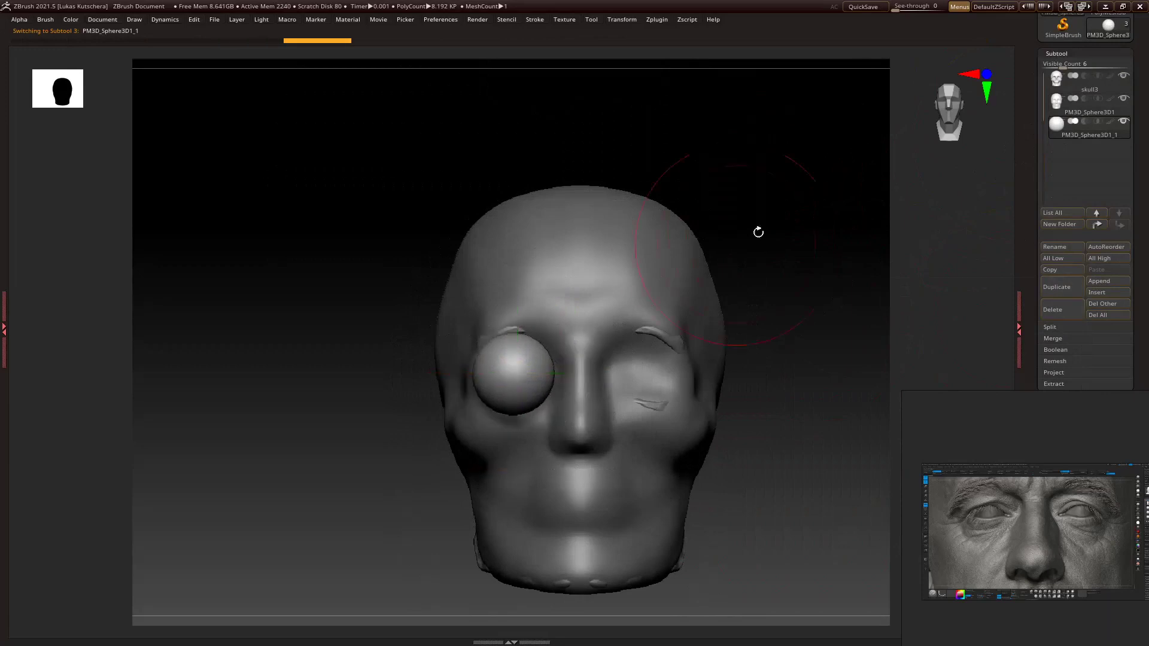
Hide the head mesh, then seat the eyeball in the skull's eye socket and mirror it to the other socket.
click(1123, 99)
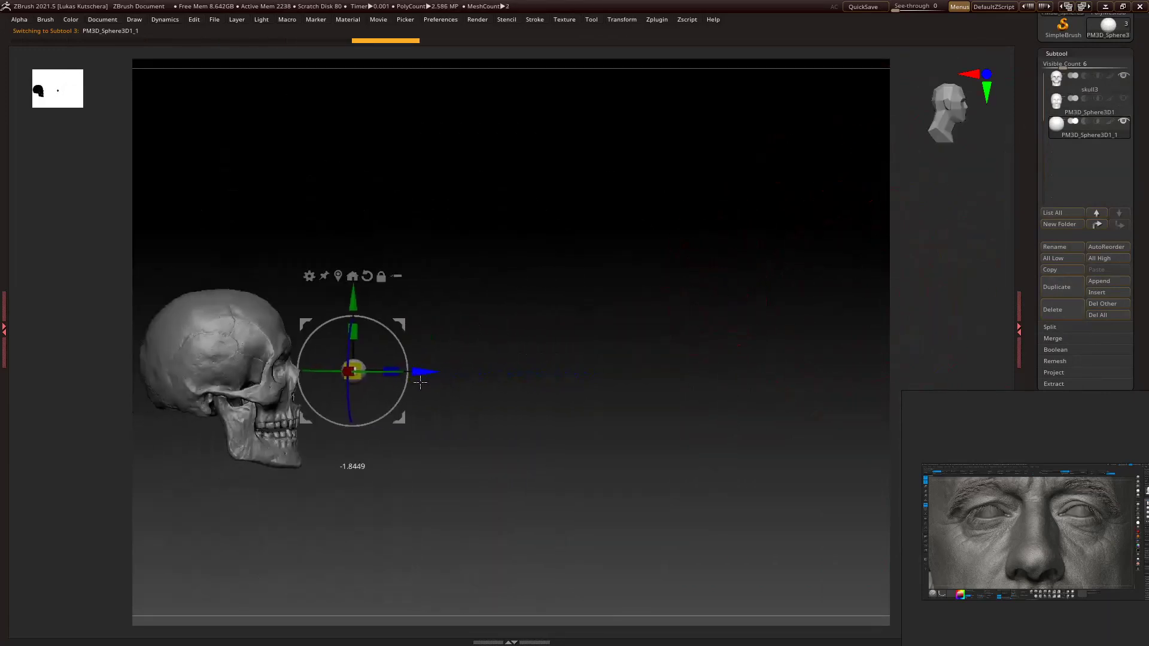
key(f)
shift+drag(529, 413, 431, 401)
alt+drag(736, 318, 701, 362)
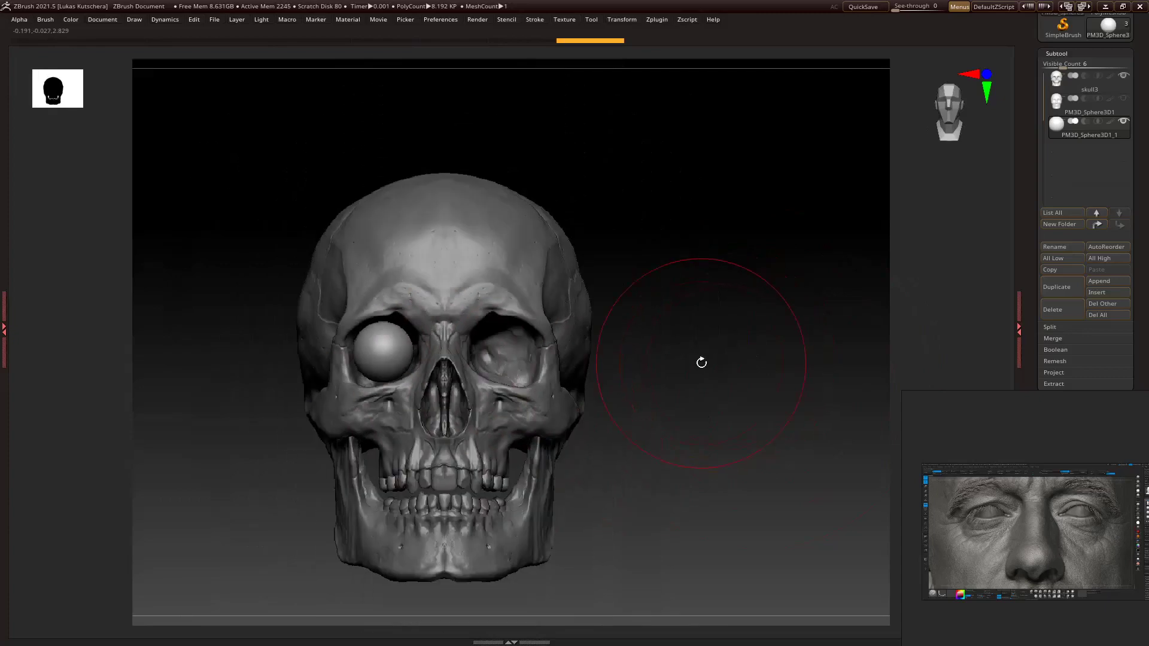
key(Tab)
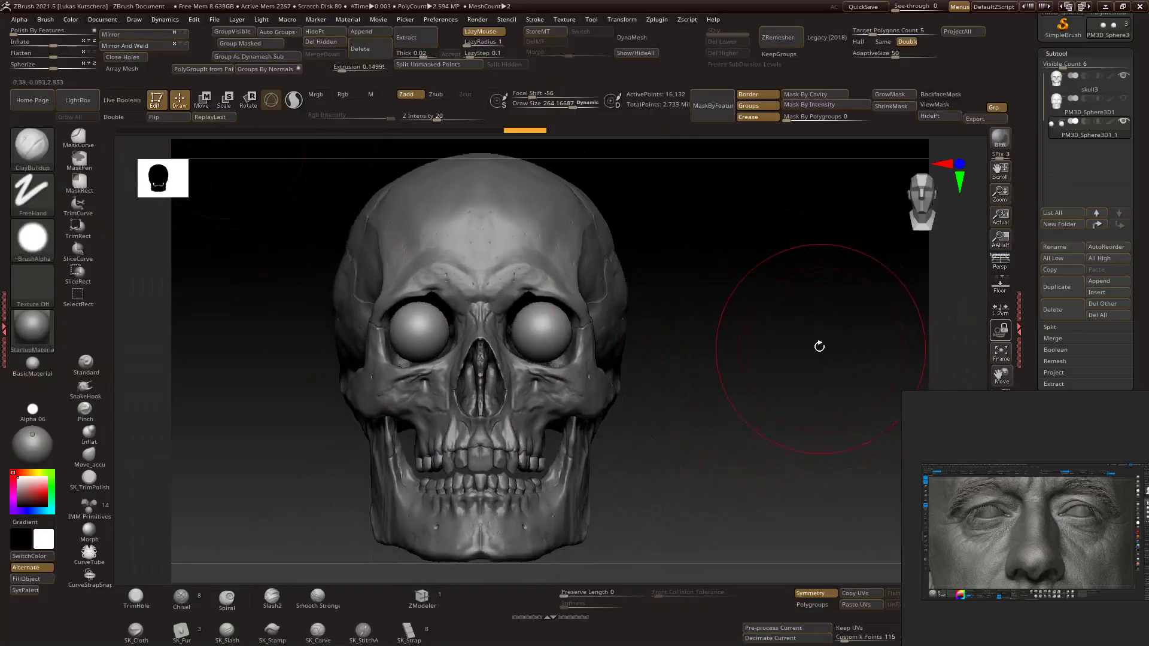
Turn on local symmetry and scale both eyeballs slightly to fit inside the eye sockets.
key(w)
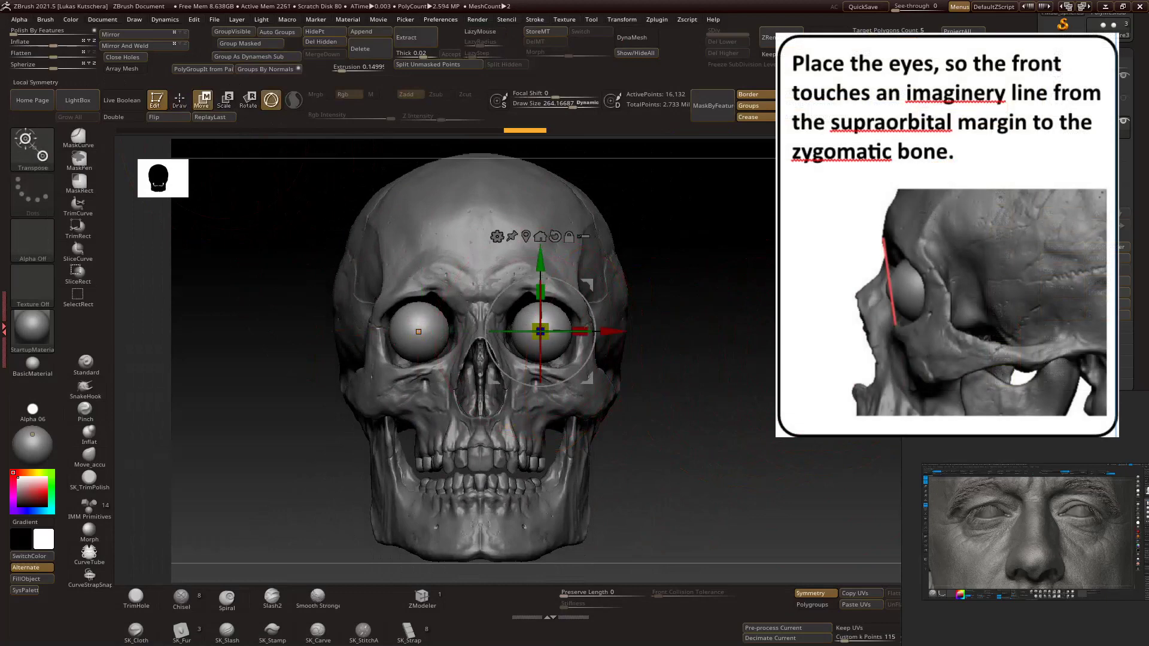
scroll(551, 352, up, 5)
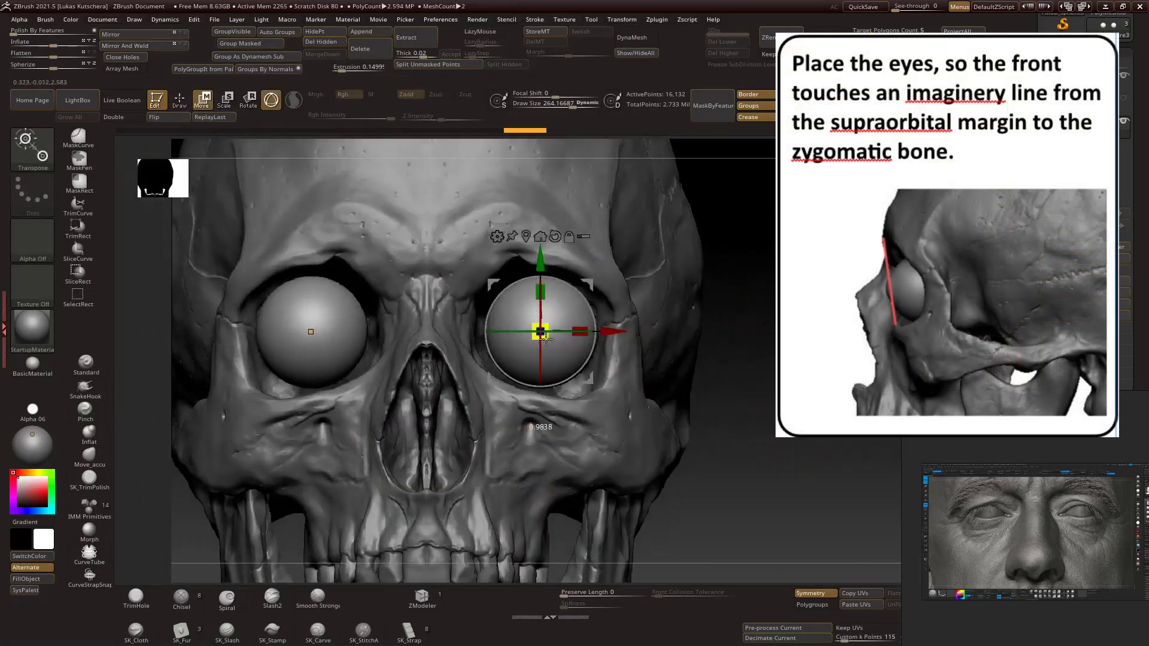
key(q)
scroll(724, 302, down, 5)
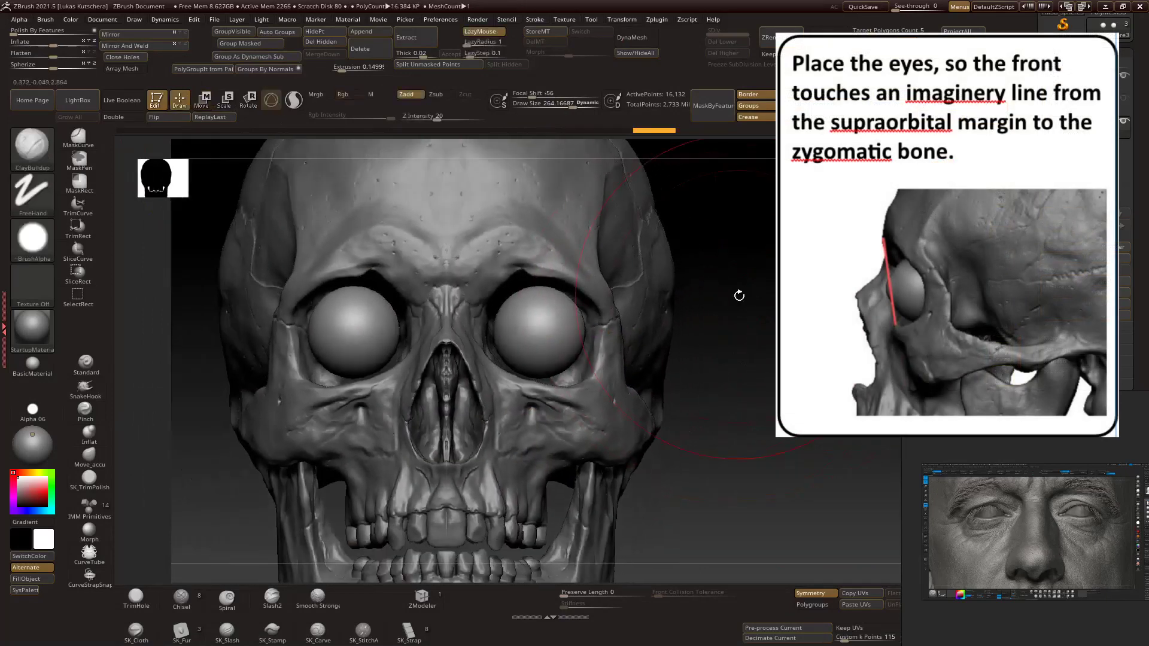
Move the eyeballs in depth so their fronts touch the line from the supraorbital margin to the zygomatic bone.
drag(738, 289, 536, 272)
key(w)
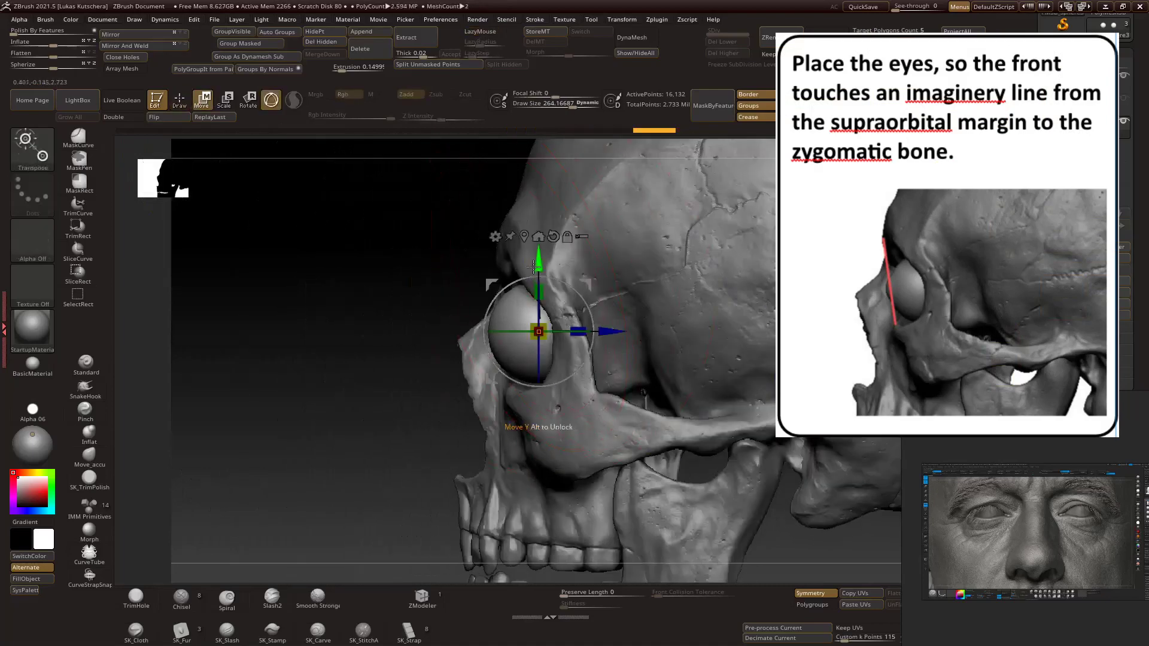
drag(620, 328, 648, 329)
key(q)
key(w)
key(q)
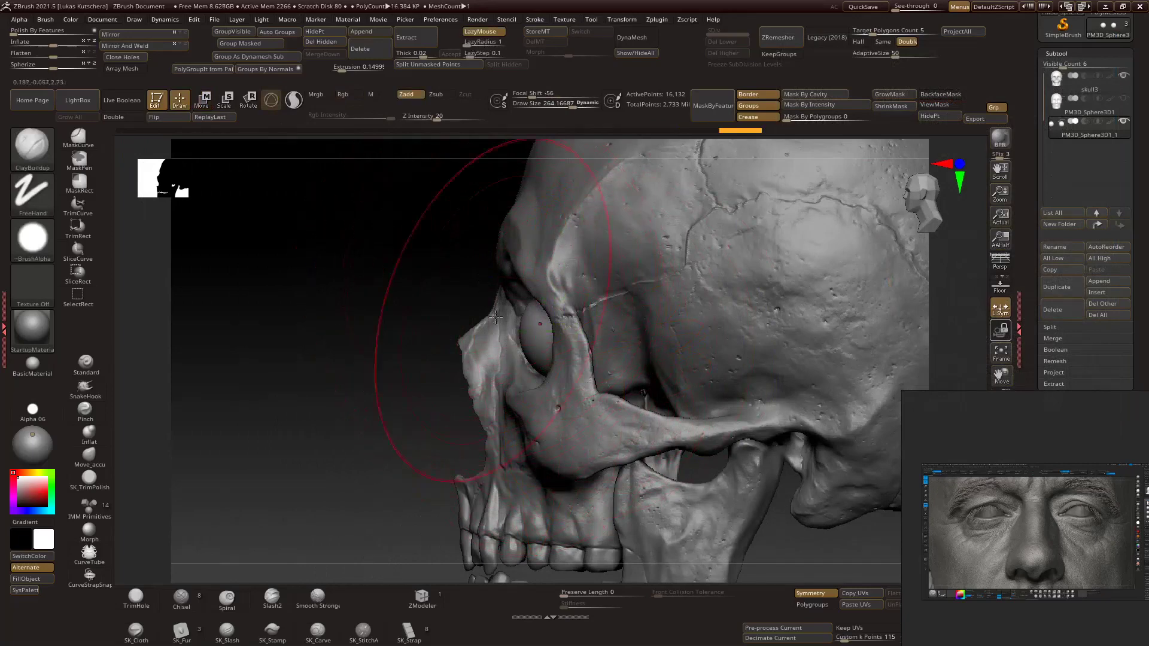
key(w)
key(q)
Bring the face reference image closer to the model and isolate the eyeballs in front view.
drag(357, 446, 589, 401)
key(w)
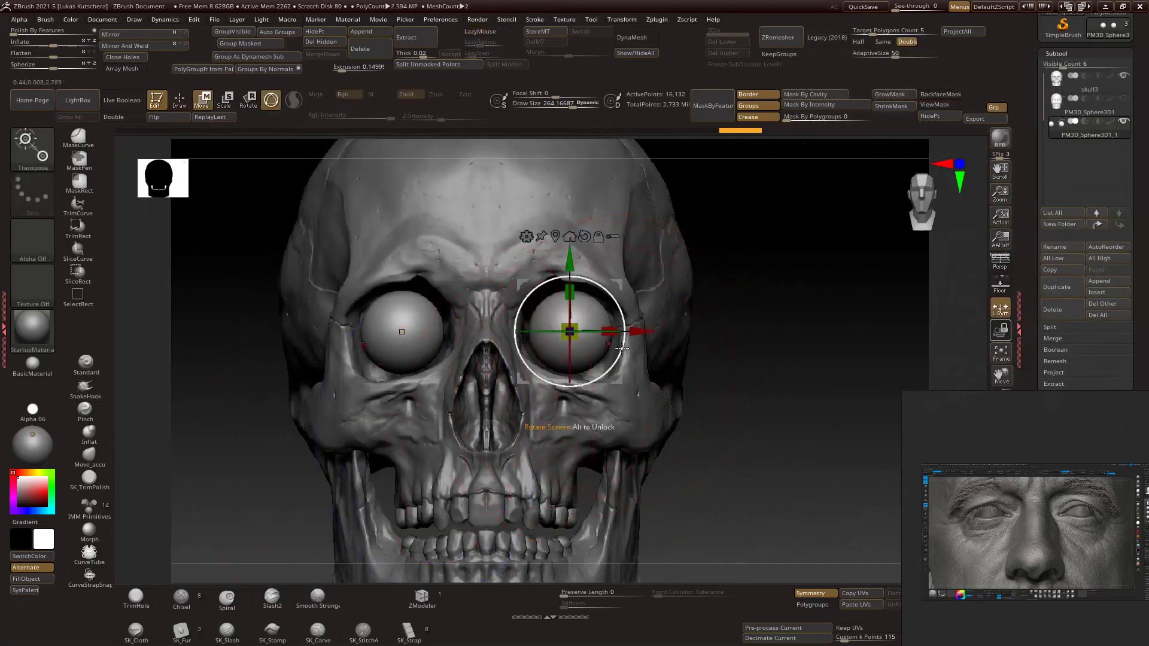
drag(982, 460, 787, 425)
click(994, 469)
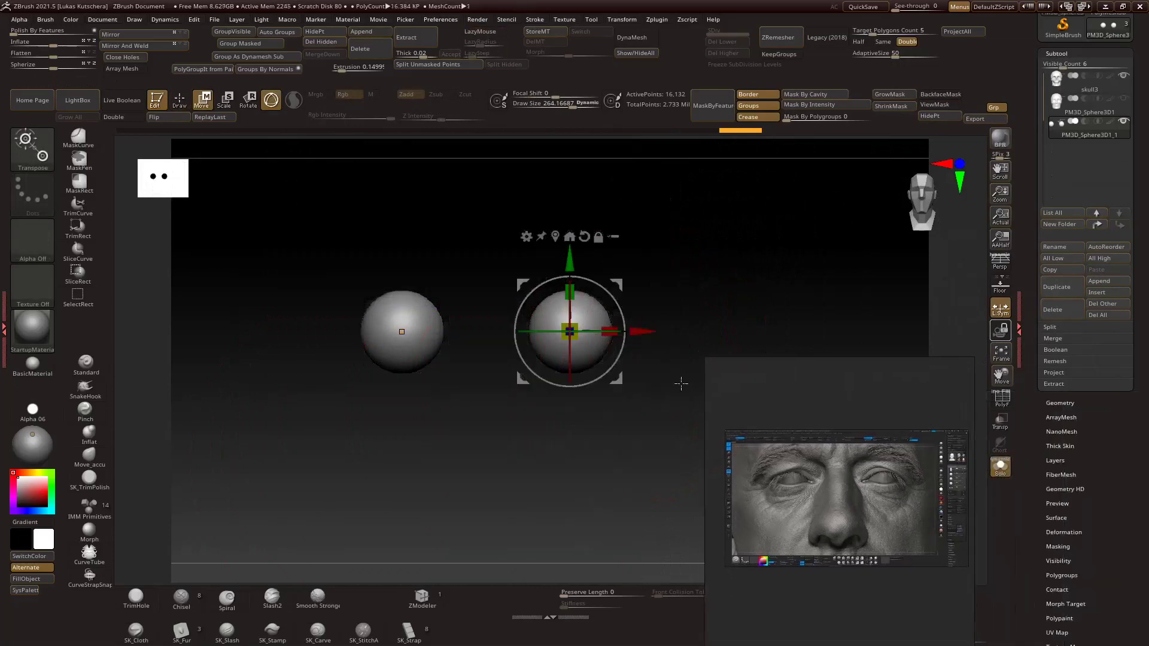
Test the eye spacing by placing a third eyeball copy between the two eyeballs, and undo the copy.
alt+drag(717, 303, 541, 347)
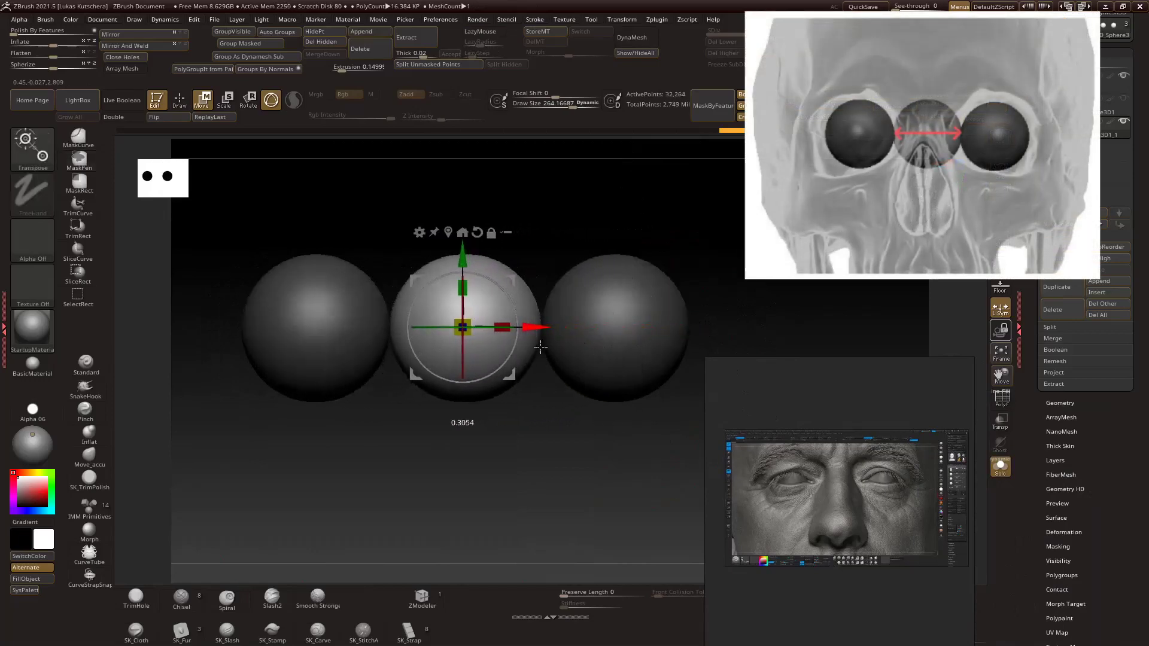
key(ctrl+z)
key(ctrl+z)
key(ctrl+z)
key(ctrl+z)
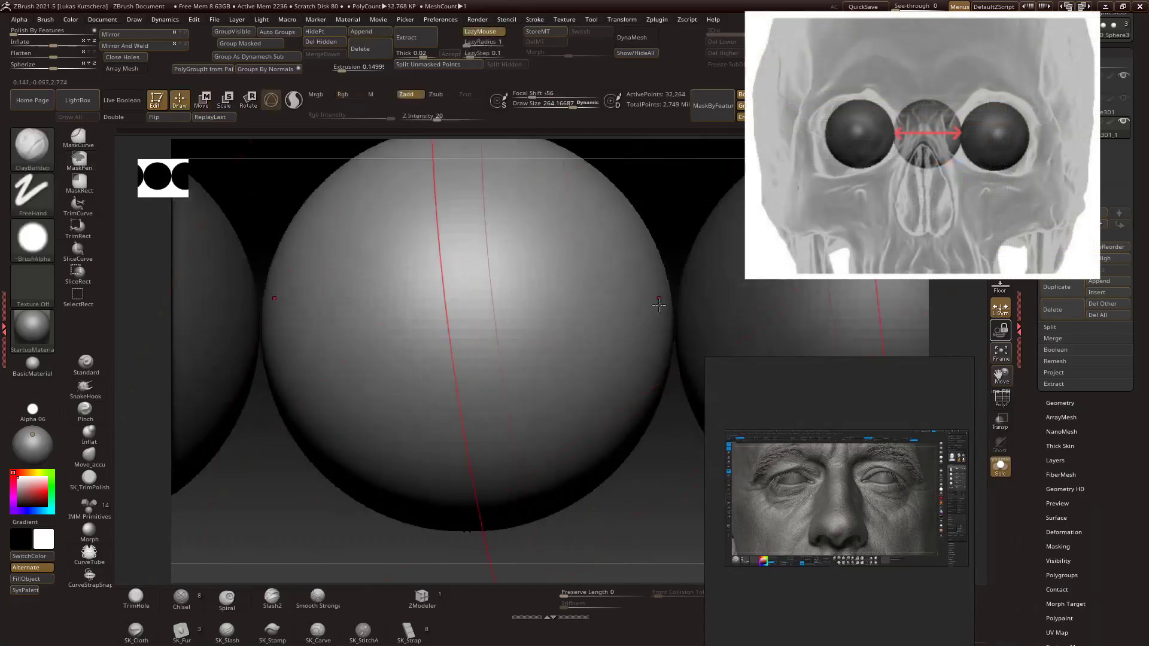
Bring the skull back into view and examine the eyeballs' seating in the sockets from the front and both sides.
click(1002, 475)
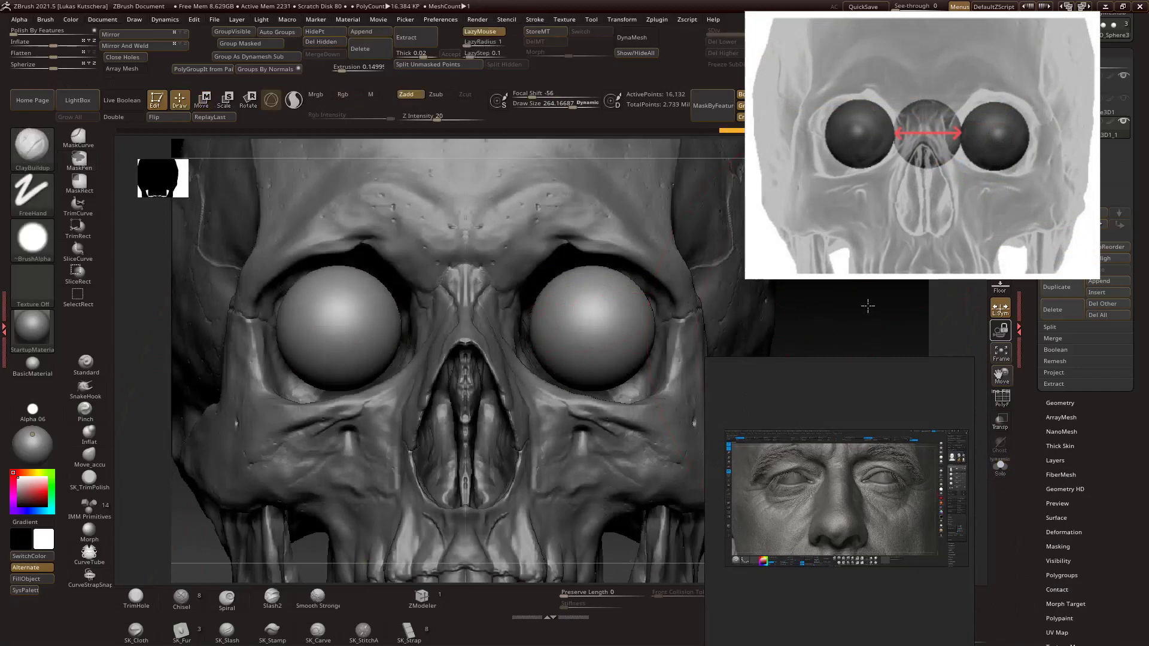
drag(765, 313, 504, 340)
key(w)
drag(386, 329, 389, 329)
drag(593, 275, 593, 324)
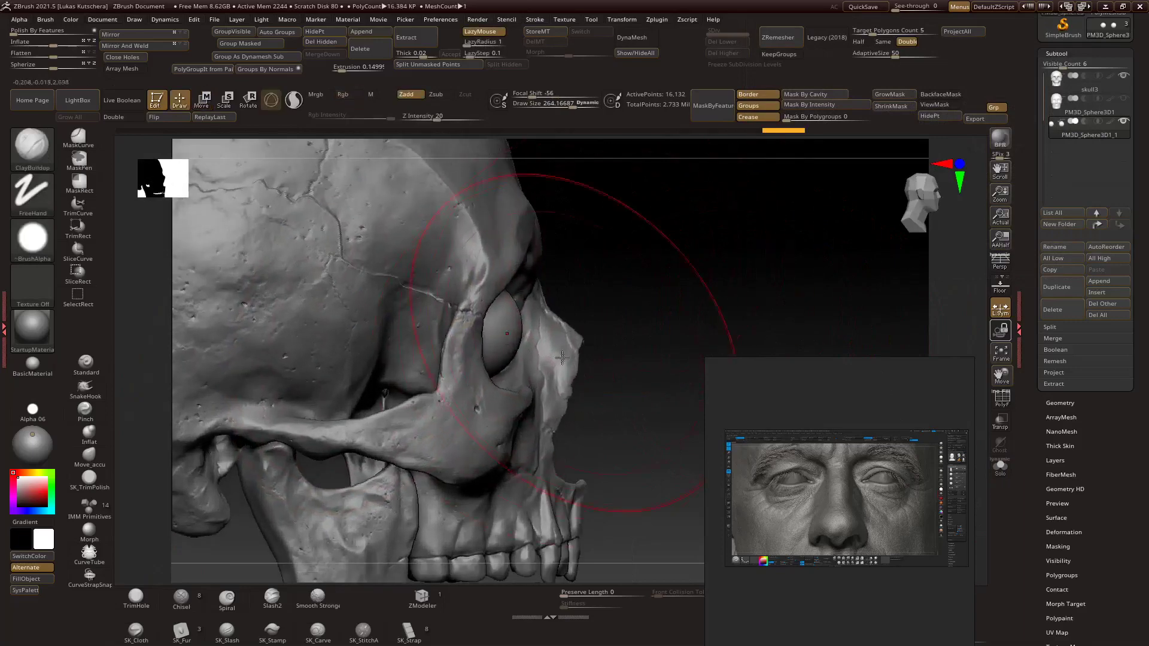
drag(588, 270, 387, 386)
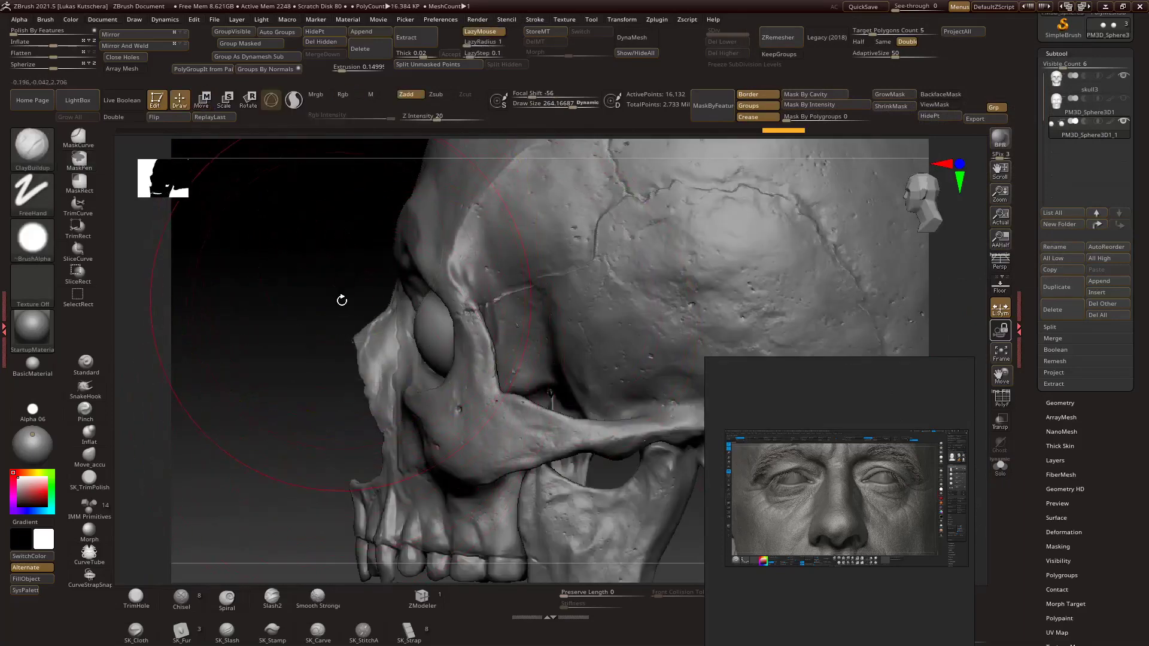
drag(286, 415, 687, 243)
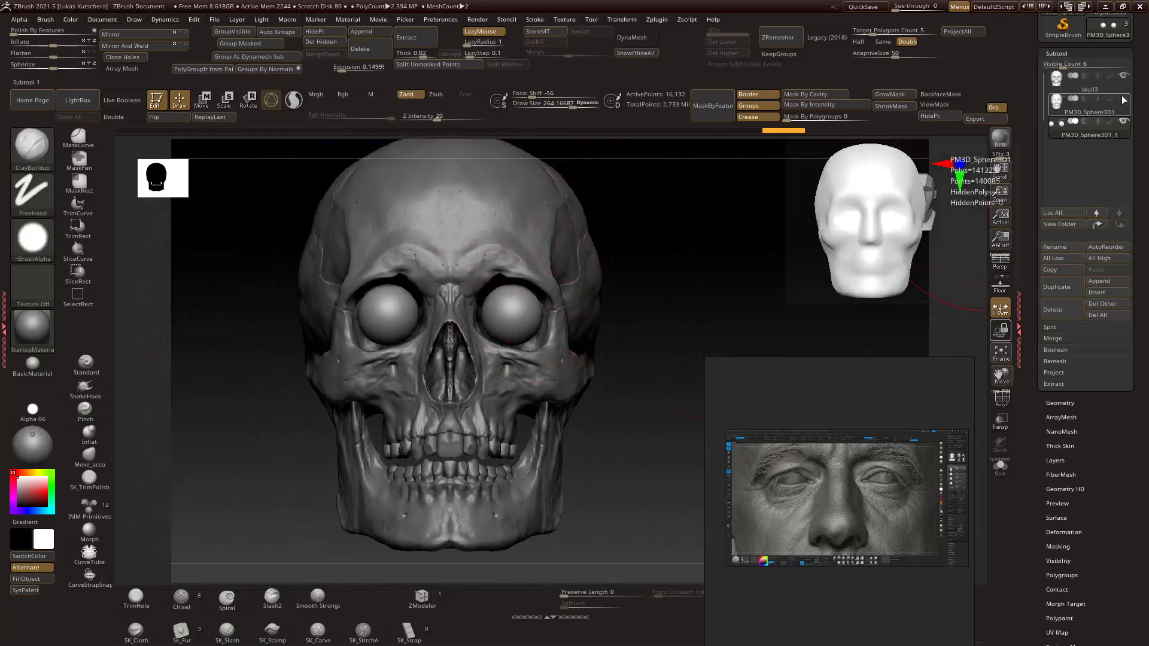
Show the head mesh over the eyeballs and block in the facial features, jaw and neck with ClayBuildup.
mouse_move(746, 298)
mouse_down()
mouse_move(764, 303)
mouse_move(521, 306)
mouse_up()
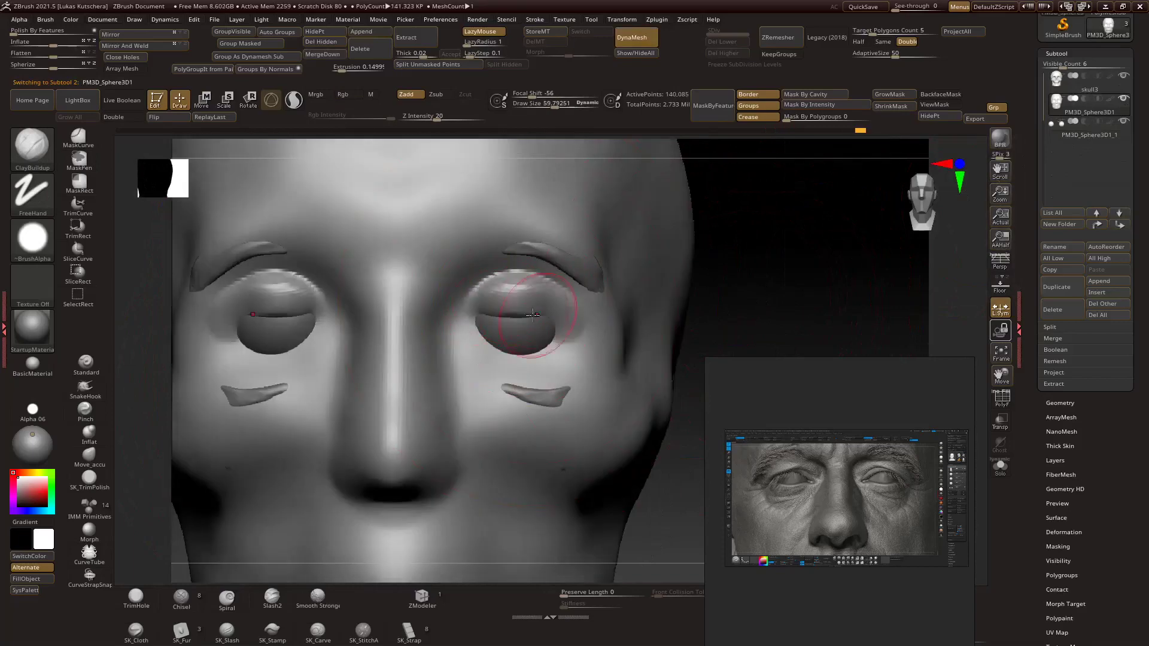
mouse_move(556, 355)
alt+mouse_down()
mouse_move(887, 305)
mouse_move(339, 454)
alt+mouse_up()
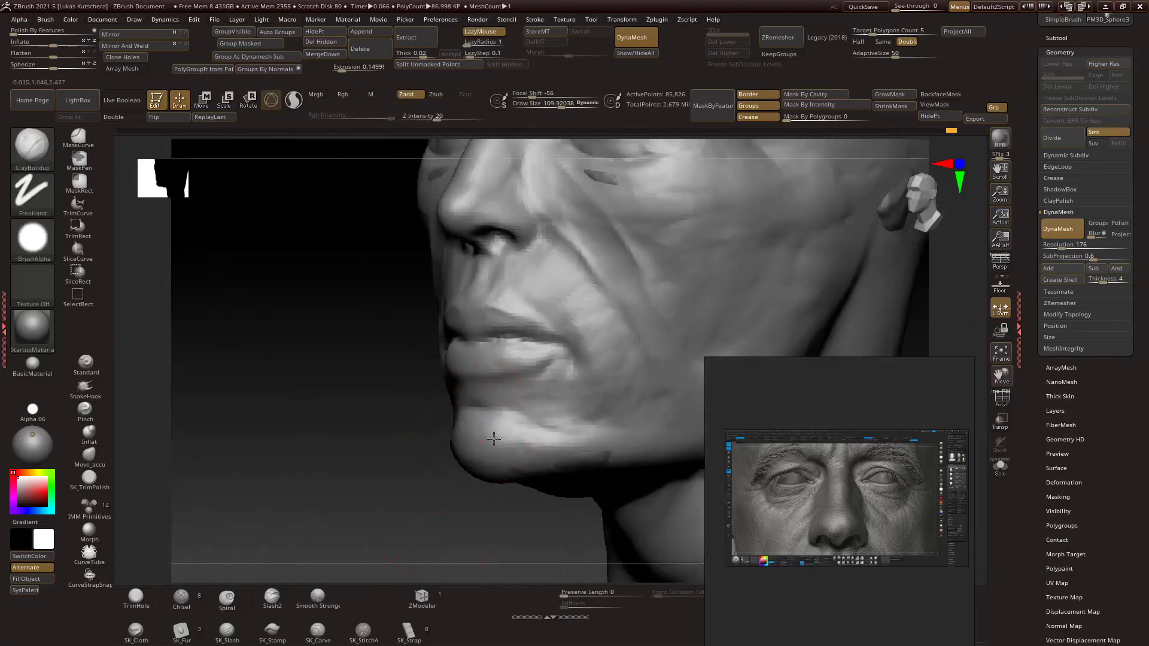
right_drag(494, 438, 477, 389)
mouse_move(408, 381)
right_down()
mouse_move(641, 347)
mouse_move(473, 295)
mouse_move(449, 351)
mouse_move(479, 335)
right_up()
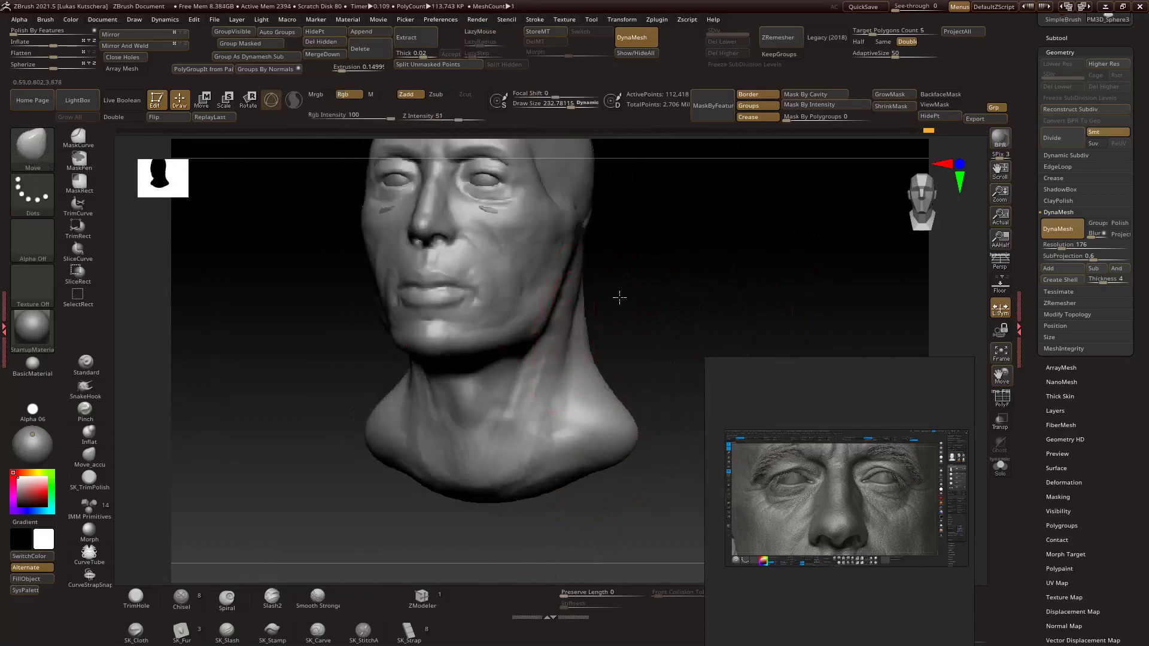
mouse_move(562, 306)
right_down()
mouse_move(527, 297)
mouse_move(564, 372)
mouse_move(613, 311)
mouse_move(701, 288)
mouse_move(593, 311)
right_up()
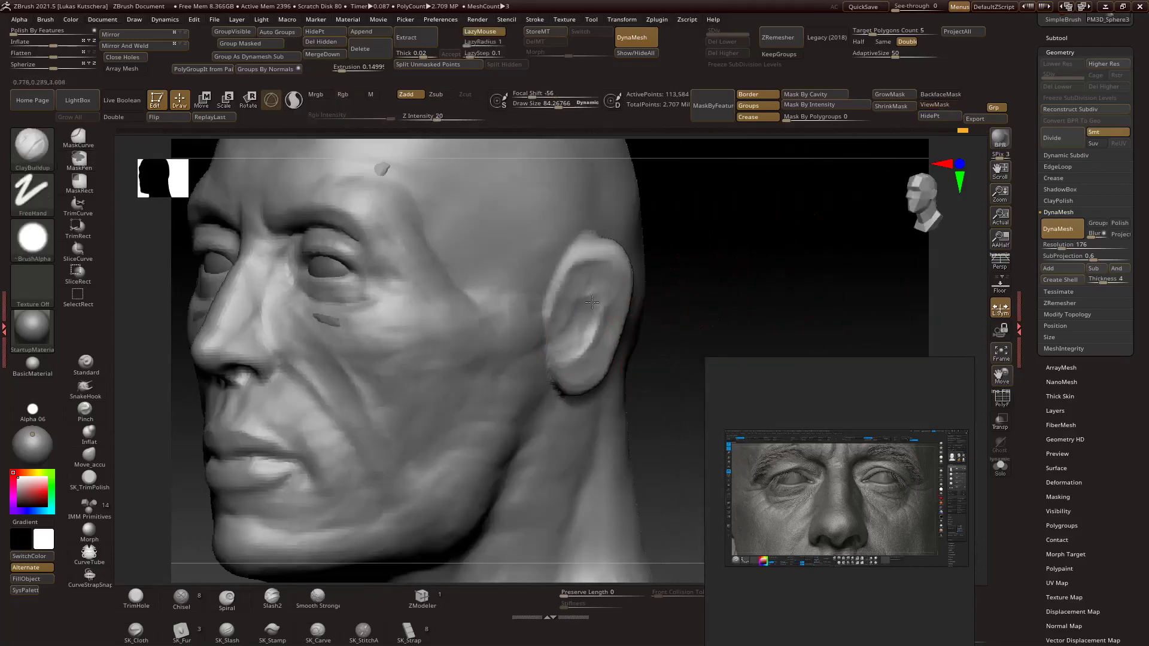
Sculpt the ear's rim, inner folds and ear canal with the DamStandard brush, with the interface hidden for a larger canvas.
drag(592, 311, 563, 267)
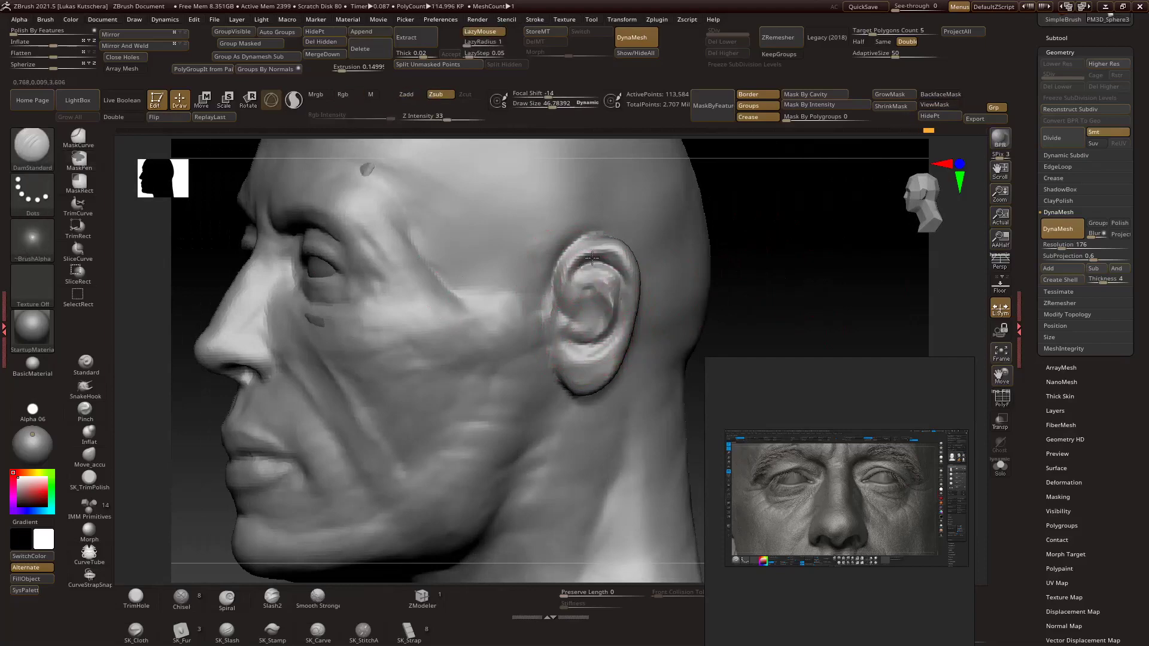
ctrl+right_drag(620, 291, 574, 294)
key(Tab)
ctrl+right_drag(507, 306, 574, 299)
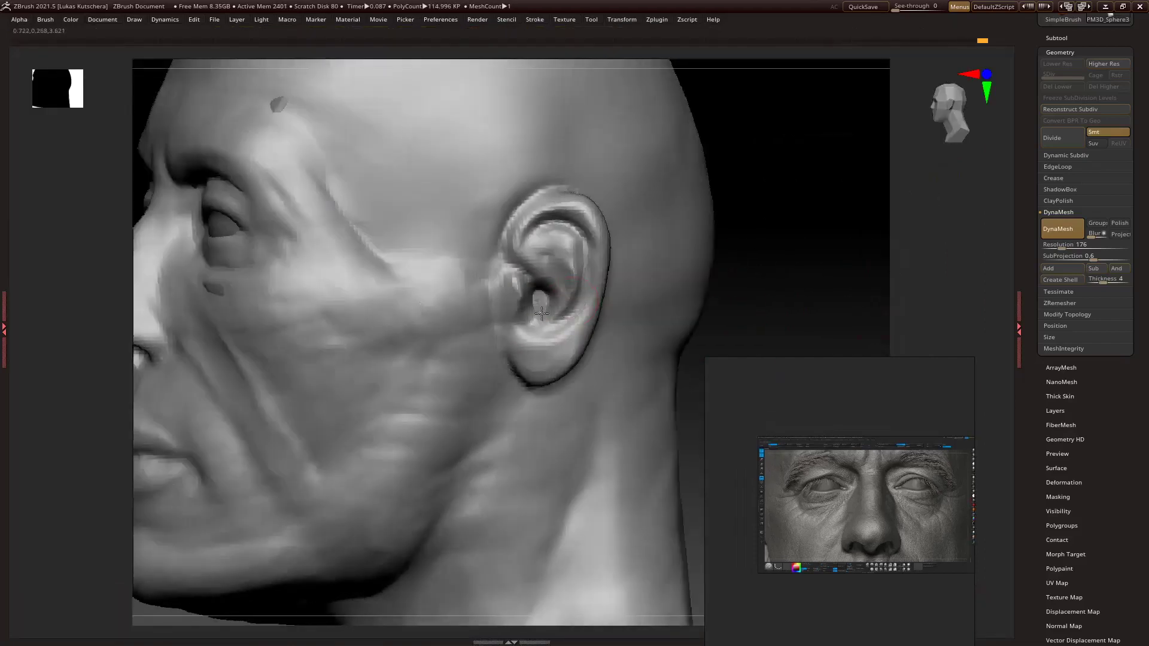
drag(575, 299, 629, 333)
ctrl+right_drag(628, 334, 601, 321)
drag(602, 321, 567, 342)
mouse_move(567, 342)
right_down()
mouse_move(759, 277)
mouse_move(649, 290)
mouse_move(533, 236)
mouse_move(526, 264)
right_up()
Fill out the temple and the side of the scalp above the ear.
key(s)
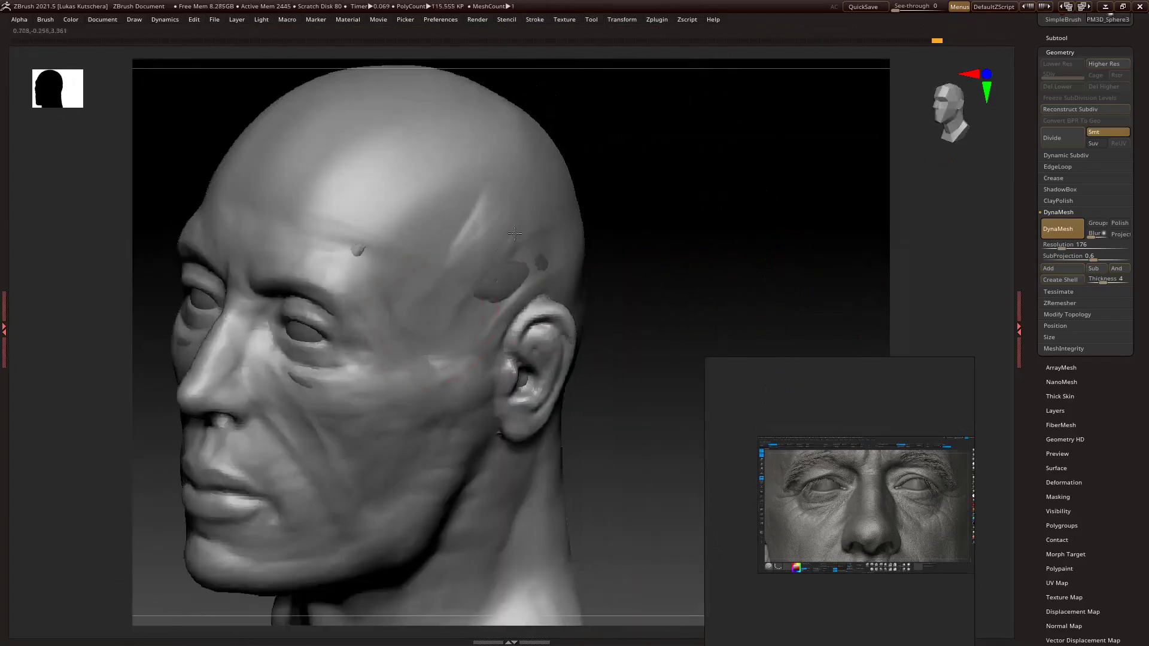
right_drag(676, 240, 598, 233)
right_drag(718, 215, 586, 303)
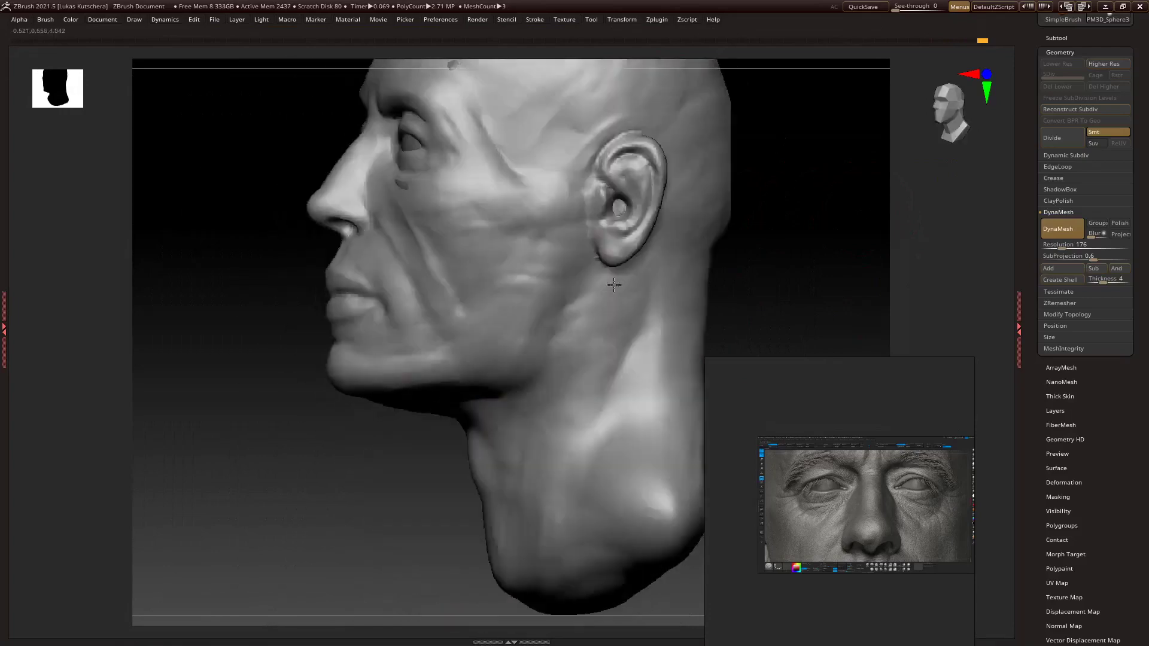
Refine the jaw and neck below the earlobe and rebuild the head mesh with DynaMesh.
right_drag(467, 301, 605, 275)
right_drag(933, 264, 736, 269)
right_drag(602, 295, 491, 359)
alt+click(612, 296)
right_drag(724, 260, 629, 263)
drag(1065, 244, 1081, 244)
click(1057, 229)
Refine the eyelids and inner eye corners, and model the folds running from the lower lids into the cheeks.
right_drag(598, 299, 468, 317)
mouse_move(778, 224)
ctrl+right_down()
mouse_move(762, 216)
mouse_move(772, 264)
mouse_move(670, 263)
ctrl+right_up()
drag(487, 281, 527, 257)
right_drag(730, 270, 854, 275)
drag(460, 326, 469, 346)
ctrl+right_drag(808, 312, 772, 240)
right_drag(736, 281, 849, 281)
ctrl+right_drag(778, 252, 784, 312)
mouse_move(349, 347)
right_down()
mouse_move(407, 383)
mouse_move(311, 359)
right_up()
key(s)
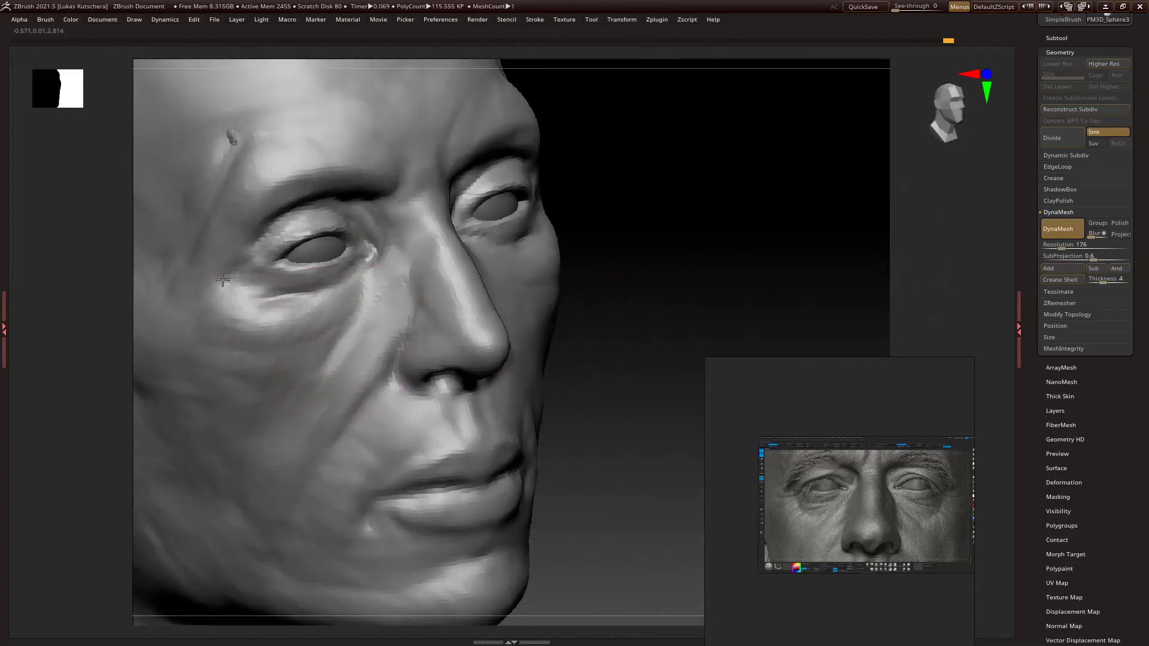
Shape the brow ridge, the frown creases above the nose and the upper eyelids in front view.
right_drag(246, 299, 545, 309)
right_drag(931, 273, 832, 300)
right_drag(808, 251, 820, 311)
mouse_move(906, 278)
right_down()
mouse_move(616, 282)
mouse_move(872, 249)
mouse_move(540, 251)
mouse_move(354, 289)
mouse_move(834, 282)
mouse_move(685, 215)
mouse_move(658, 239)
mouse_move(748, 251)
mouse_move(628, 257)
mouse_move(636, 273)
right_up()
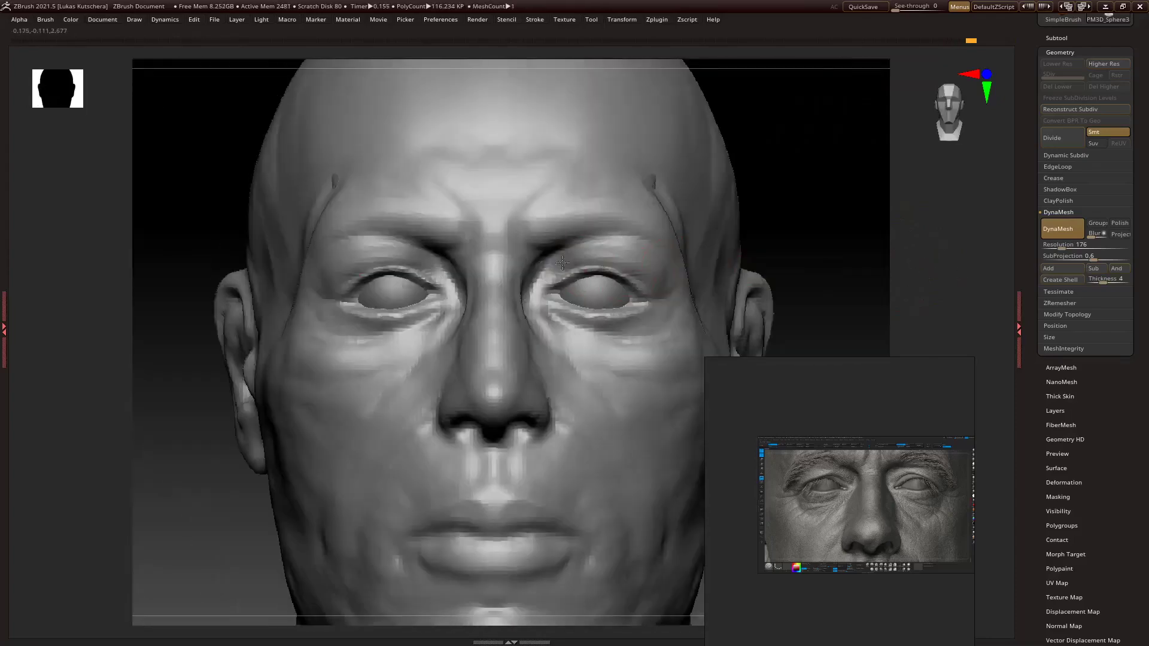
mouse_move(851, 256)
right_down()
mouse_move(579, 213)
mouse_move(632, 223)
right_up()
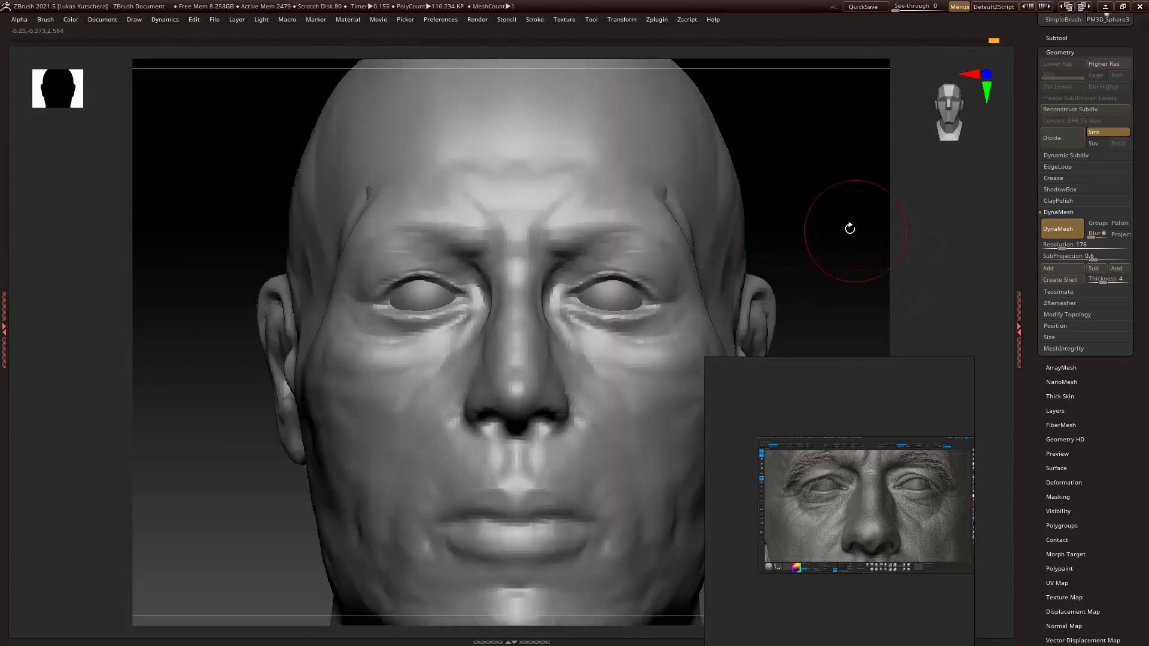
Build up the cheeks and define the nasolabial folds beside the nose and mouth.
mouse_move(473, 254)
right_down()
mouse_move(646, 226)
mouse_move(430, 328)
right_up()
mouse_move(648, 278)
mouse_down()
mouse_move(562, 228)
mouse_move(539, 293)
mouse_up()
drag(454, 257, 429, 320)
mouse_move(658, 287)
mouse_down()
mouse_move(672, 218)
mouse_move(610, 295)
mouse_up()
right_drag(610, 295, 660, 346)
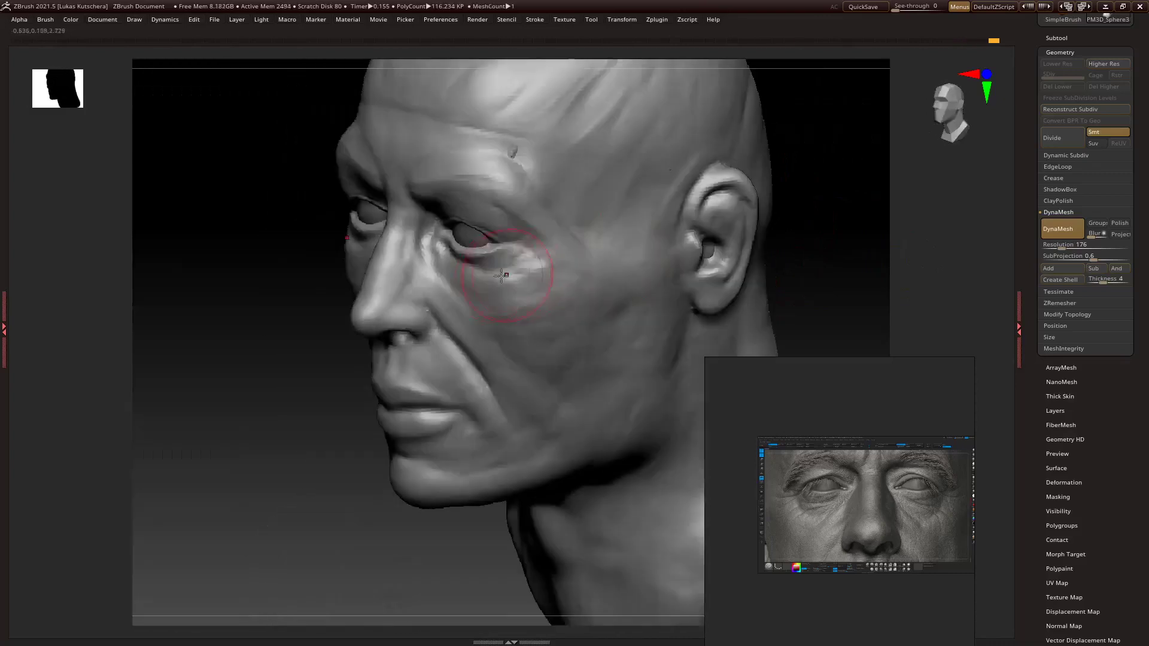
Refine the temple, cheekbone and outer eye area, and strengthen the nasolabial fold in side view.
ctrl+right_drag(501, 275, 531, 199)
mouse_move(648, 246)
ctrl+right_down()
mouse_move(702, 383)
mouse_move(834, 267)
mouse_move(251, 379)
mouse_move(679, 167)
mouse_move(600, 239)
mouse_move(470, 282)
mouse_move(707, 252)
mouse_move(619, 289)
mouse_move(674, 258)
ctrl+right_up()
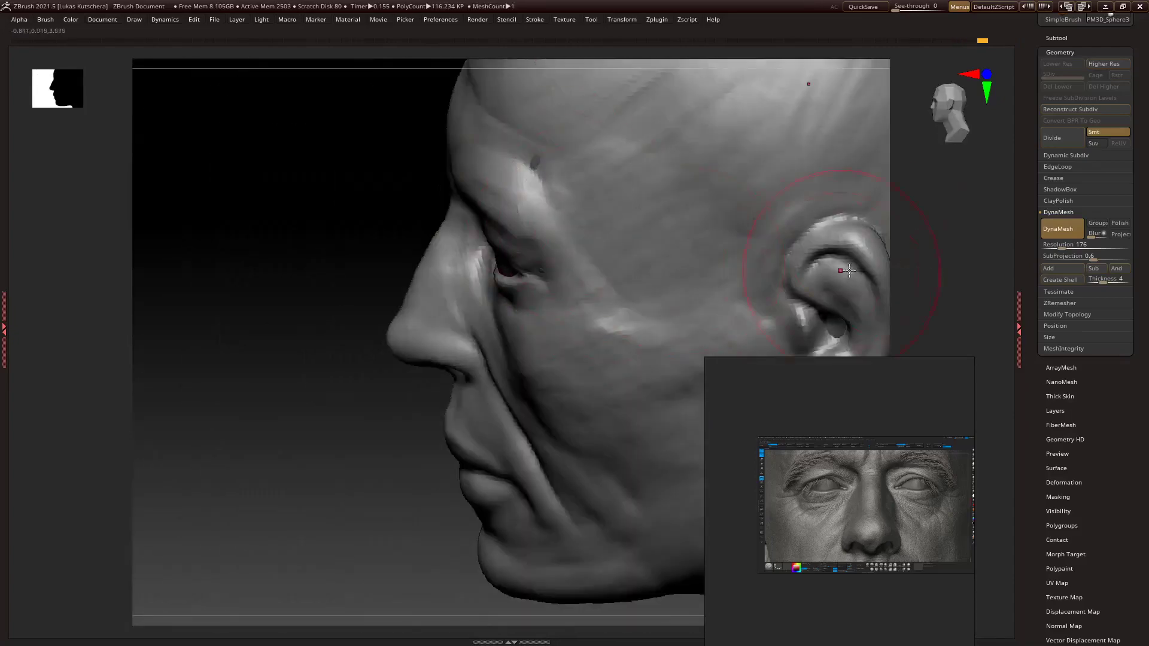
right_drag(627, 309, 601, 312)
mouse_move(778, 210)
ctrl+right_down()
mouse_move(842, 180)
mouse_move(748, 185)
ctrl+right_up()
drag(383, 367, 349, 321)
mouse_move(796, 203)
right_down()
mouse_move(712, 207)
mouse_move(764, 267)
mouse_move(826, 246)
mouse_move(859, 252)
mouse_move(862, 210)
right_up()
drag(442, 328, 522, 340)
ctrl+right_drag(521, 340, 302, 363)
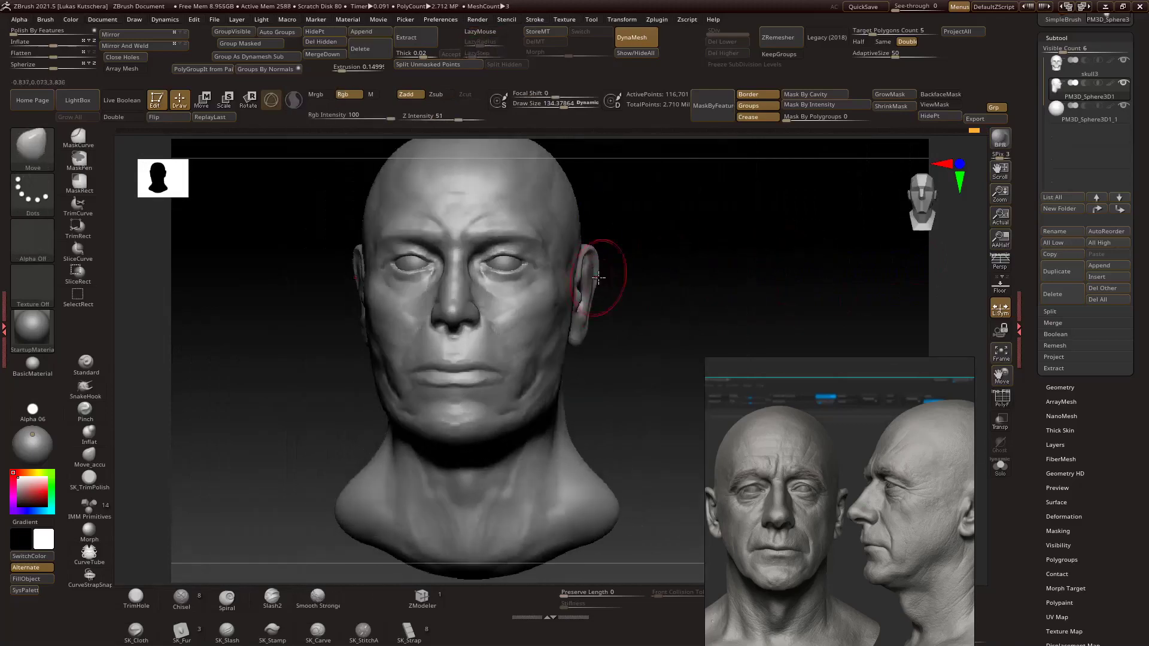
Build up the jawline and neck muscles with ClayBuildup, and pull the neck base out into shoulders with the Move brush.
mouse_move(607, 359)
shift+mouse_down()
mouse_move(676, 366)
mouse_move(514, 365)
shift+mouse_up()
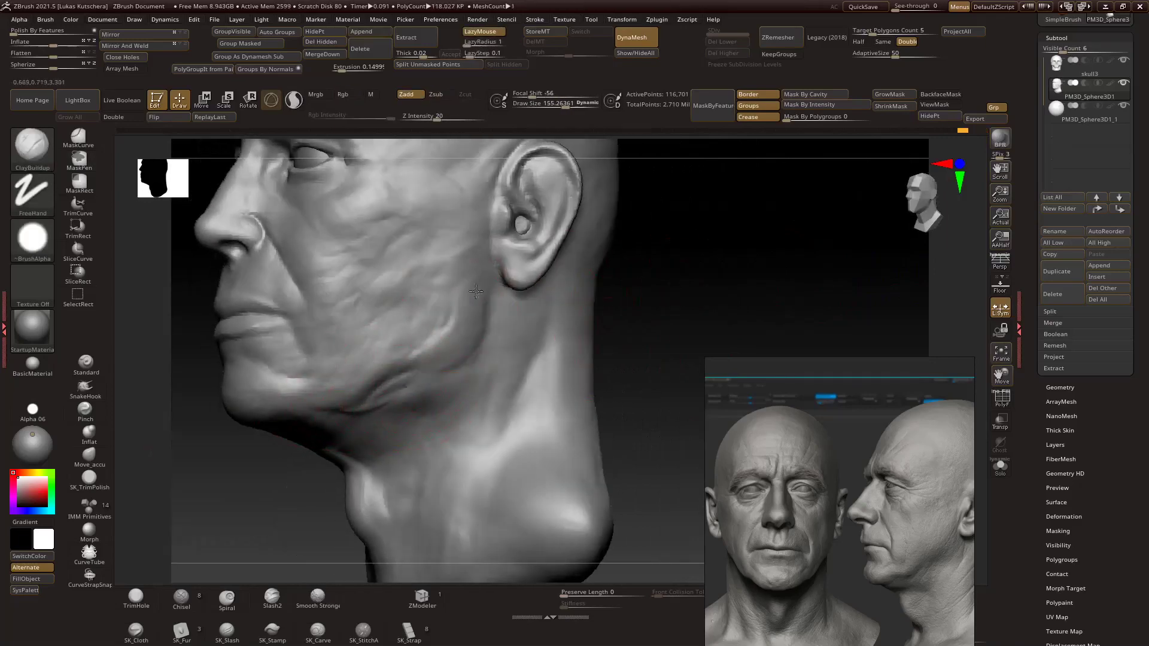
mouse_move(636, 318)
mouse_down()
mouse_move(559, 354)
mouse_move(436, 449)
mouse_move(568, 400)
mouse_move(543, 353)
mouse_up()
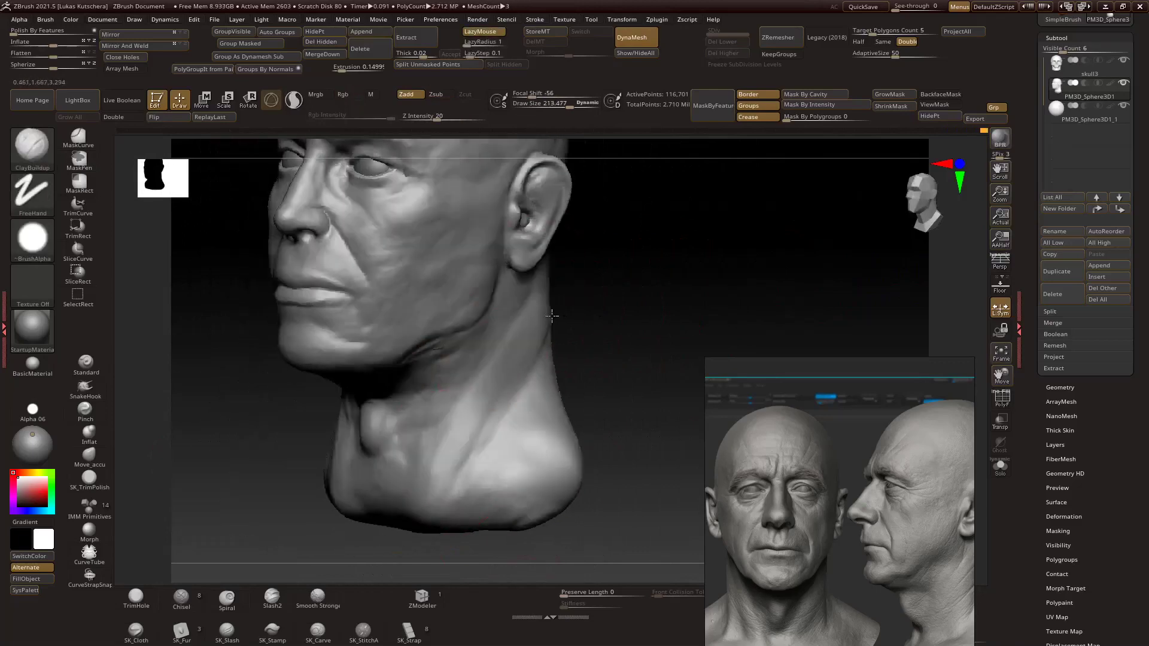
drag(628, 297, 645, 283)
right_drag(469, 436, 460, 479)
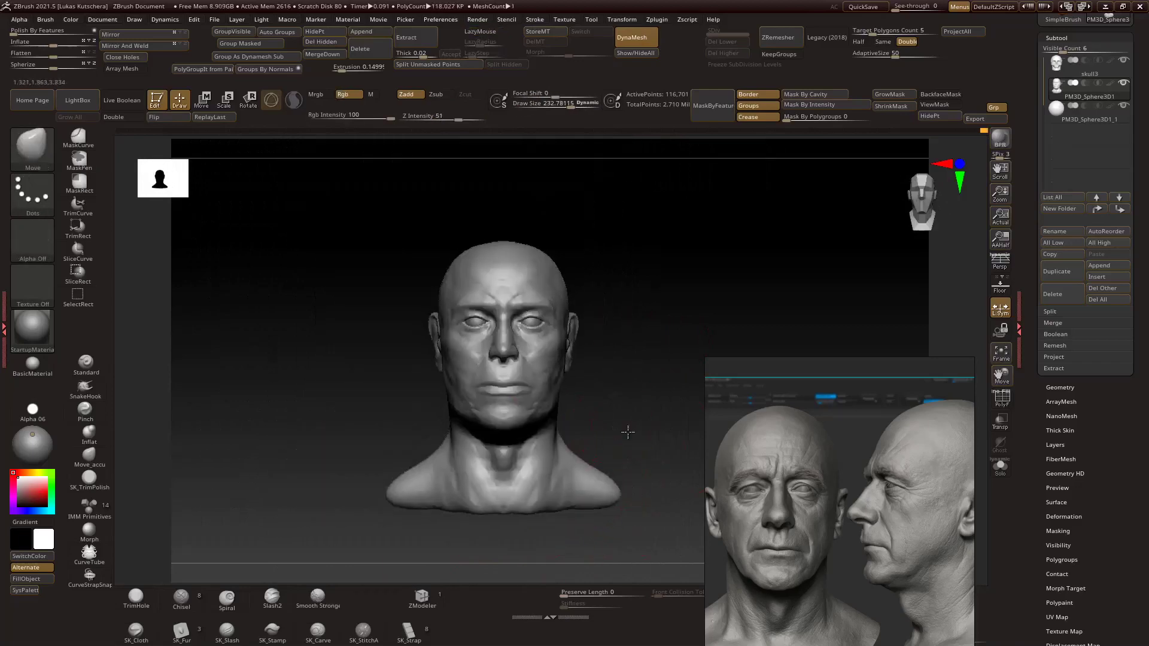
mouse_move(587, 325)
right_down()
mouse_move(289, 399)
mouse_move(490, 303)
right_up()
Soften and reshape the mouth region and lower eyelids with the ClayBuildup and Move brushes, checking the face in perspective.
key(b)
key(c)
key(b)
mouse_move(713, 251)
right_down()
mouse_move(618, 264)
mouse_move(485, 341)
mouse_move(389, 359)
mouse_move(512, 295)
mouse_move(385, 308)
mouse_move(365, 392)
mouse_move(764, 275)
mouse_move(526, 410)
mouse_move(565, 354)
mouse_move(490, 335)
mouse_move(437, 269)
mouse_move(389, 311)
mouse_move(538, 359)
mouse_move(499, 426)
right_up()
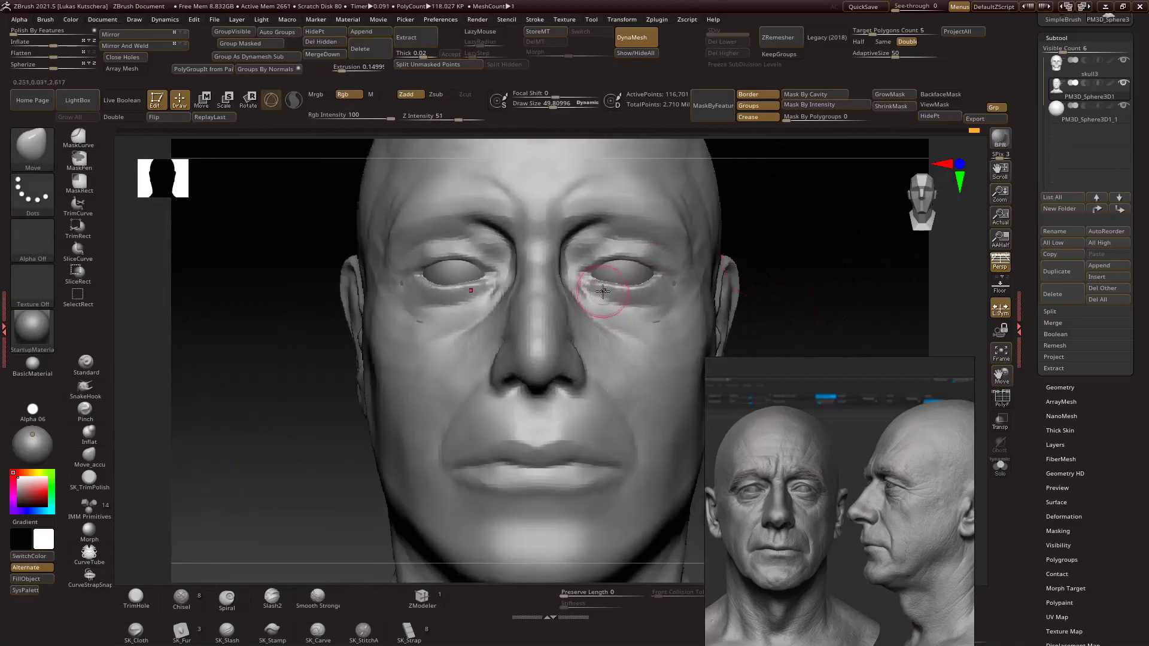
alt+drag(790, 209, 793, 241)
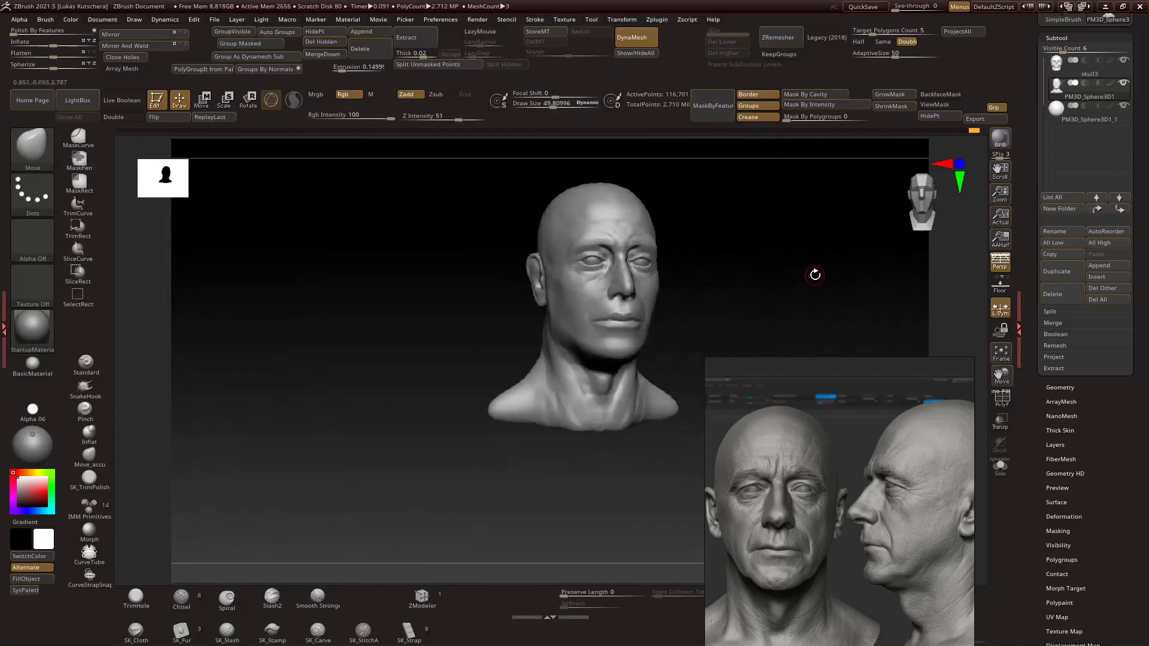
mouse_move(815, 276)
ctrl+right_down()
mouse_move(831, 264)
mouse_move(632, 353)
ctrl+right_up()
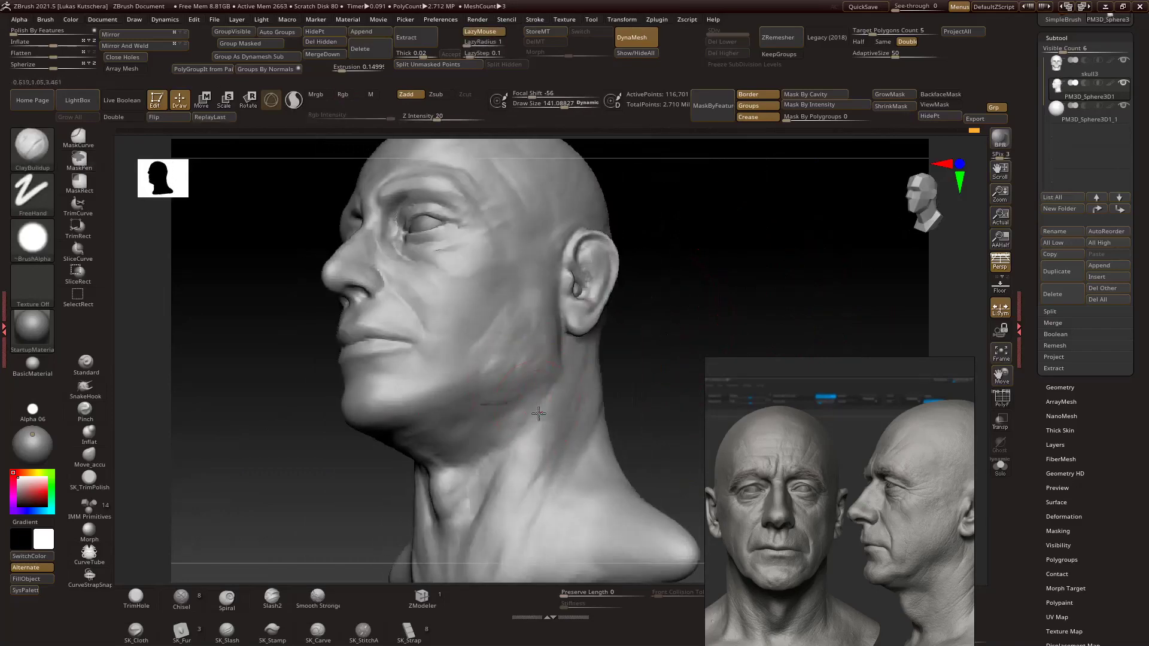
Reshape the neck and jaw angle with the Move brush, and carve the neck muscle lines with DamStandard.
right_drag(547, 440, 578, 374)
key(b)
key(m)
key(v)
right_drag(543, 500, 622, 372)
right_drag(599, 458, 613, 360)
key(s)
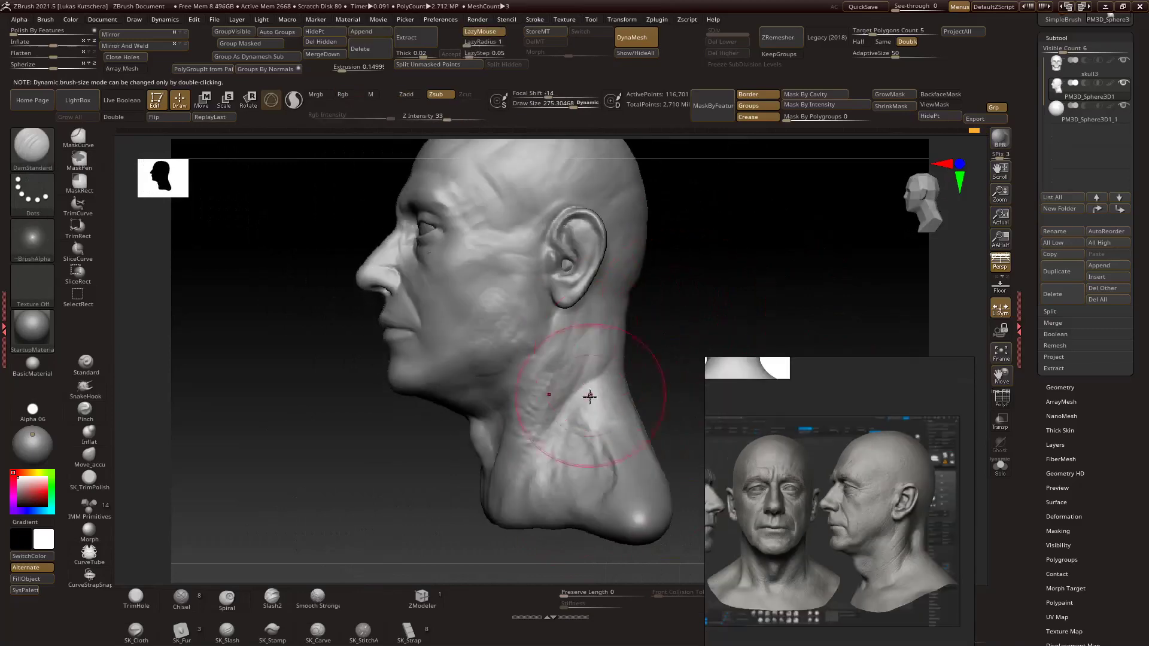
Adjust the shoulder shape with the Move brush and add volume to the side of the neck with ClayBuildup.
mouse_move(544, 309)
right_down()
mouse_move(546, 277)
mouse_move(662, 292)
right_up()
key(b)
key(m)
key(v)
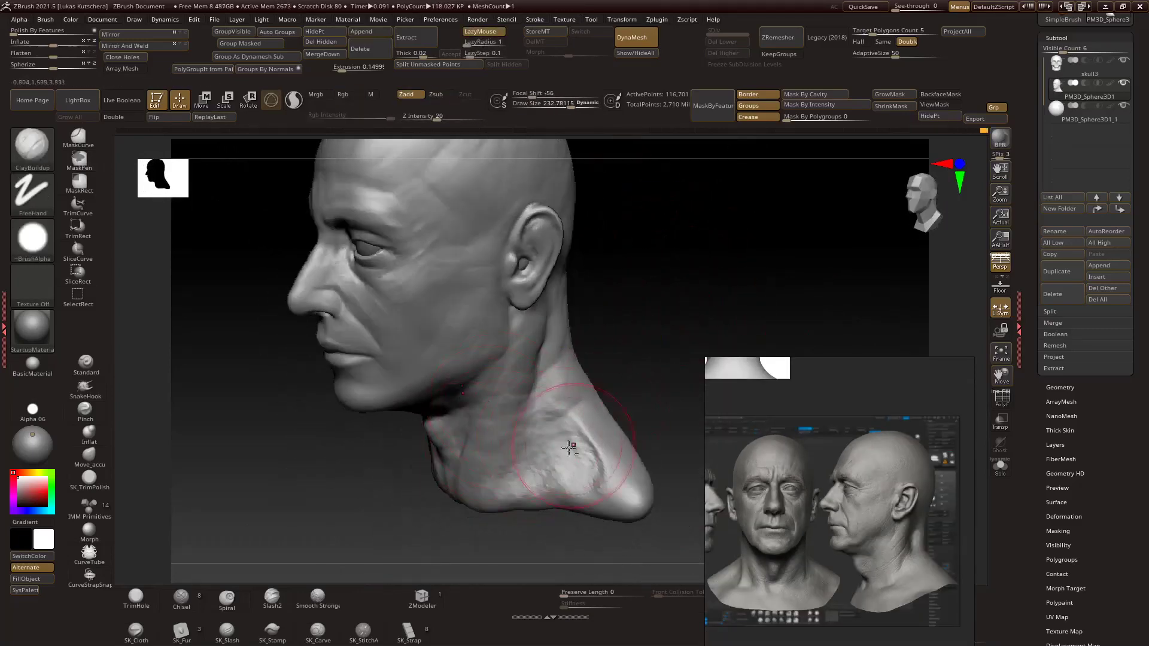
mouse_move(620, 397)
right_down()
mouse_move(662, 419)
mouse_move(517, 438)
right_up()
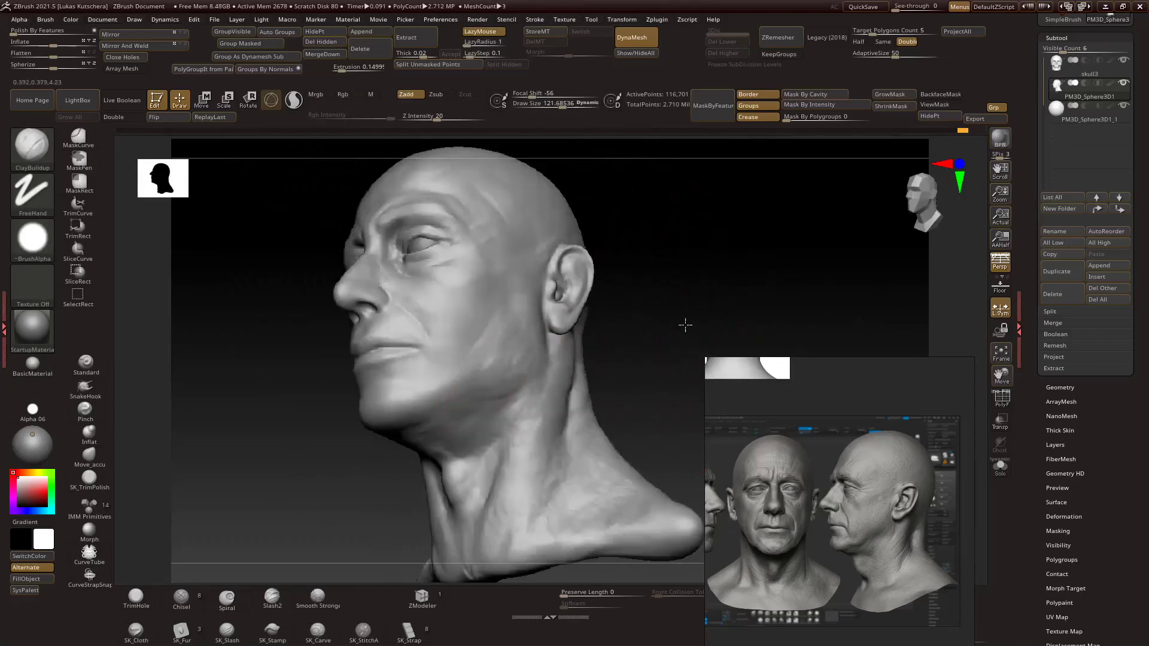
Reshape the trapezius and the back of the neck with the Move brush, working around to the front.
mouse_move(635, 296)
right_down()
mouse_move(628, 331)
mouse_move(616, 300)
mouse_move(675, 265)
mouse_move(688, 276)
mouse_move(716, 267)
mouse_move(519, 499)
right_up()
key(b)
key(m)
key(v)
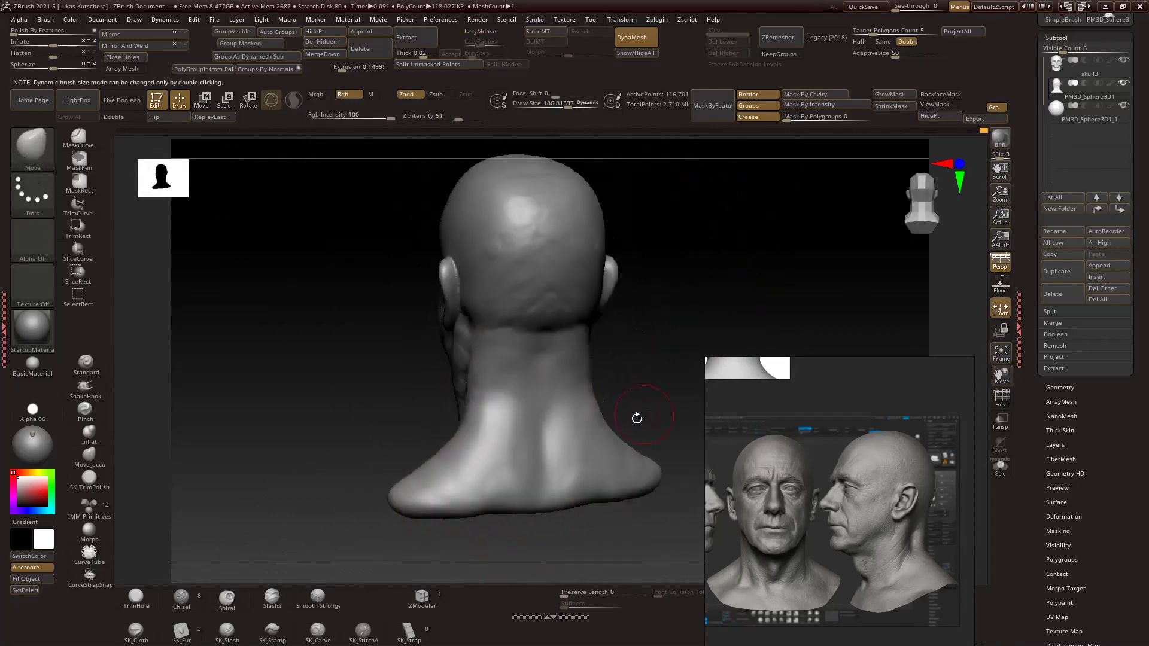
mouse_move(566, 378)
right_down()
mouse_move(577, 334)
mouse_move(564, 397)
mouse_move(611, 377)
mouse_move(651, 377)
mouse_move(641, 292)
right_up()
mouse_move(577, 333)
ctrl+right_down()
mouse_move(644, 341)
mouse_move(816, 239)
mouse_move(587, 407)
ctrl+right_up()
key(s)
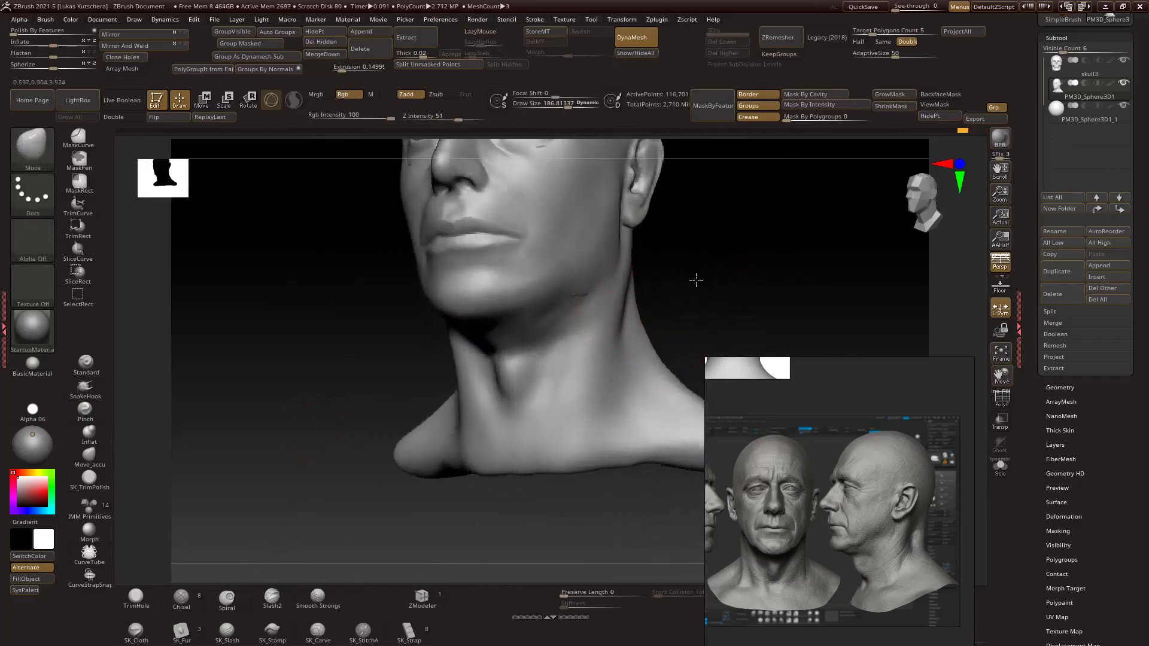
Add volume to the front of the neck and upper chest with ClayBuildup.
right_drag(622, 309, 675, 297)
key(b)
key(c)
key(b)
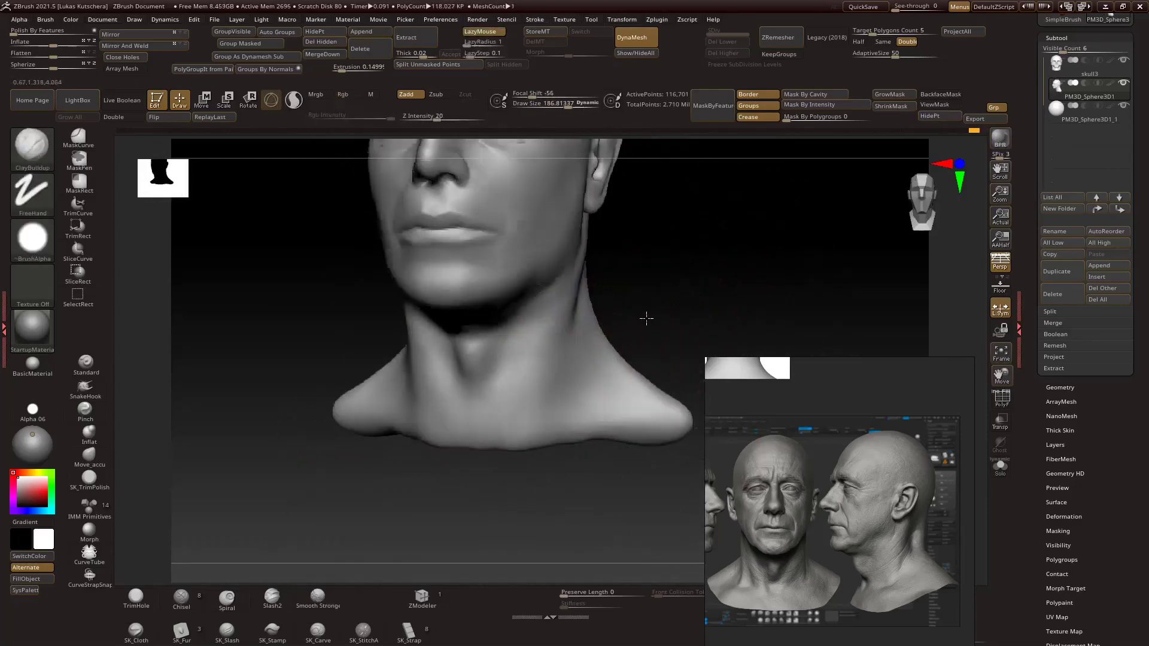
mouse_move(490, 423)
right_down()
mouse_move(538, 443)
mouse_move(514, 478)
mouse_move(486, 482)
mouse_move(487, 497)
mouse_move(499, 450)
right_up()
Widen the shoulder base with the Move brush, and define and smooth the collarbone area using DamStandard.
key(b)
key(m)
key(v)
key(b)
key(d)
key(s)
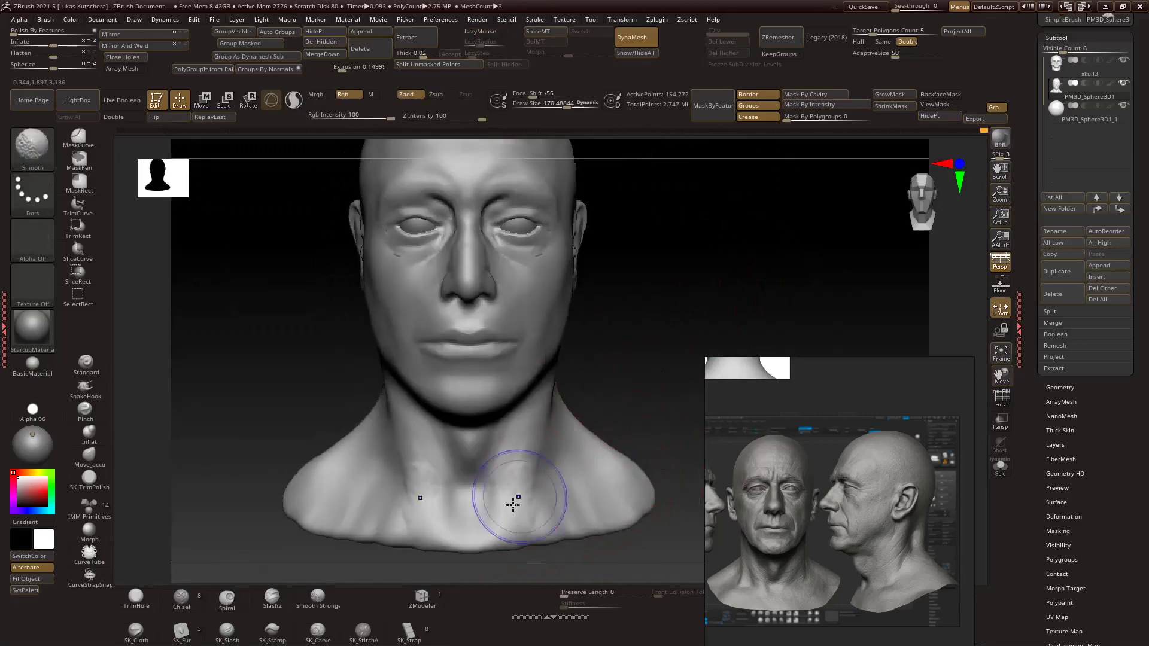
Pull the sternomastoid muscles and the front edge of the neck base into shape with the Move brush.
mouse_move(520, 520)
ctrl+right_down()
mouse_move(608, 351)
mouse_move(510, 424)
ctrl+right_up()
key(b)
key(m)
key(v)
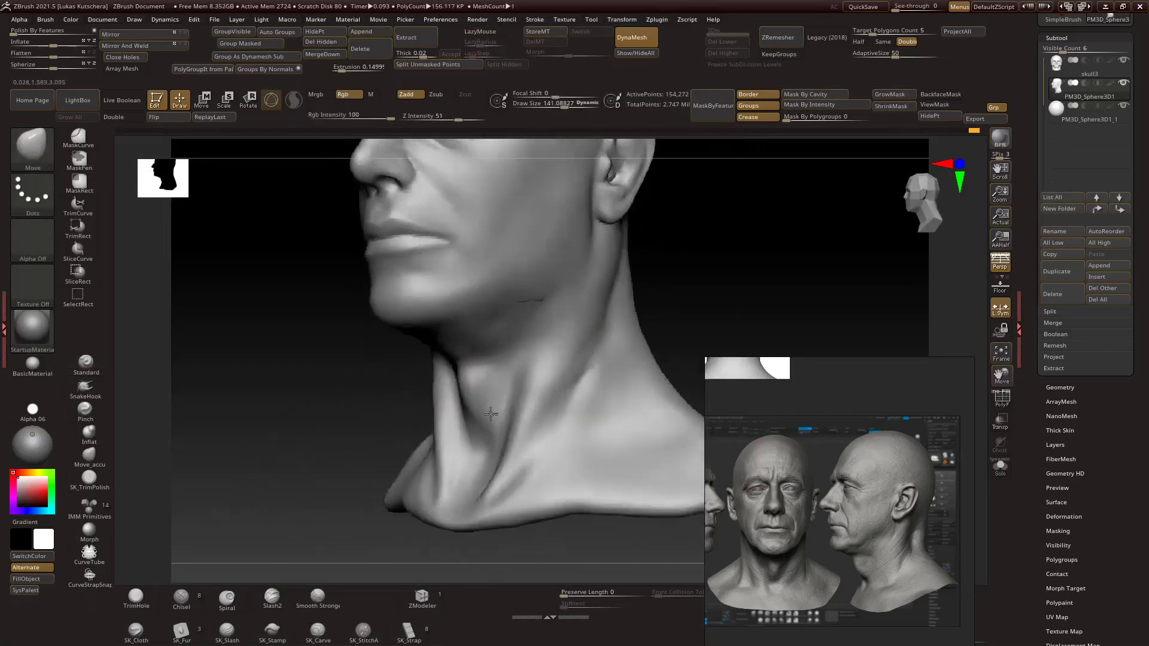
mouse_move(461, 349)
right_down()
mouse_move(514, 381)
mouse_move(509, 344)
mouse_move(538, 323)
mouse_move(620, 336)
mouse_move(585, 333)
mouse_move(669, 270)
right_up()
Fill out the throat between the sternomastoid muscles with ClayBuildup and adjust its shape with the Move brush.
key(b)
key(c)
key(b)
key(b)
key(m)
key(v)
key(b)
key(c)
key(b)
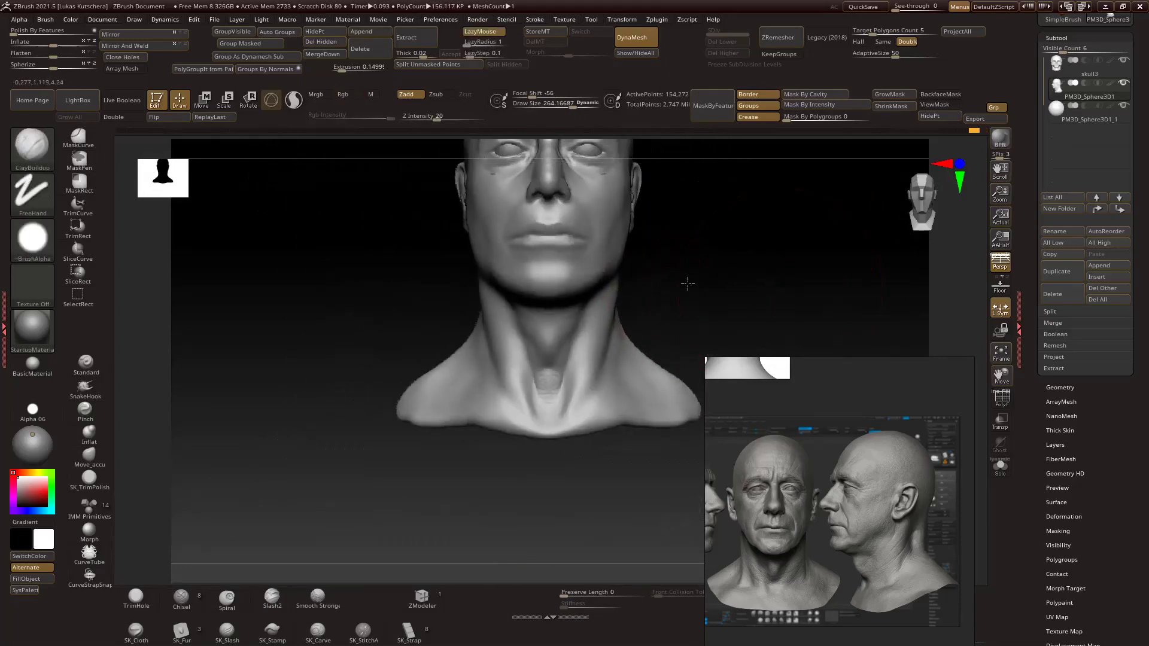
Define the muscle forms on the front and side of the neck using ClayBuildup and DamStandard.
key(b)
key(c)
key(b)
mouse_move(569, 386)
right_down()
mouse_move(644, 343)
mouse_move(676, 298)
mouse_move(600, 415)
mouse_move(590, 231)
mouse_move(592, 317)
mouse_move(491, 482)
right_up()
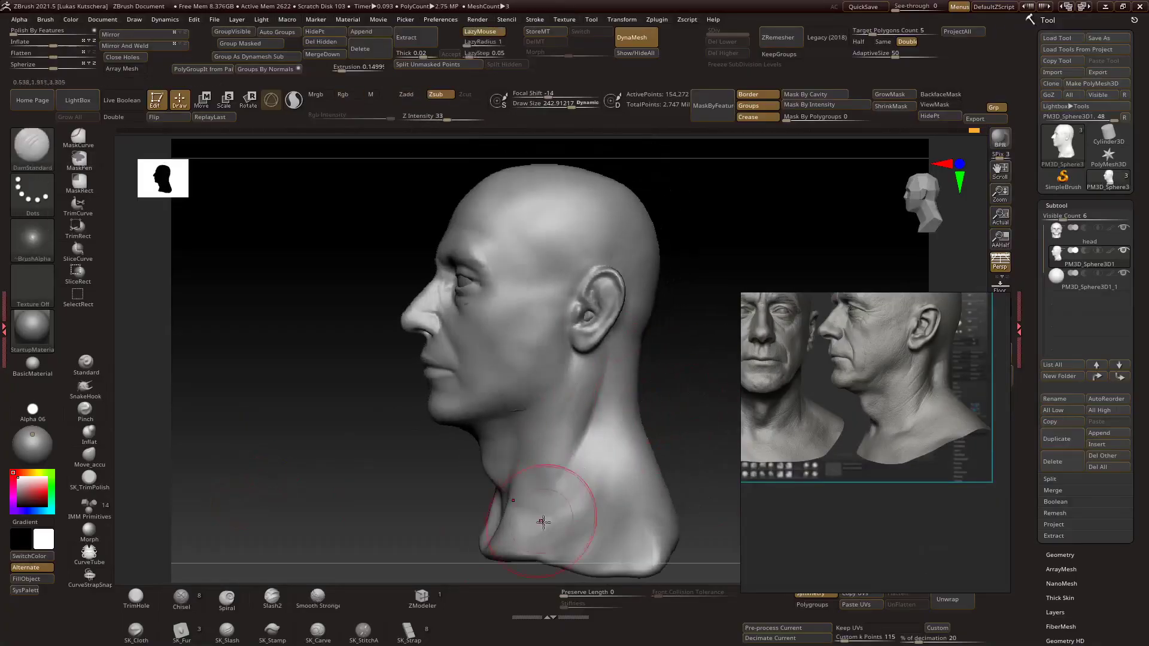
mouse_move(593, 392)
right_down()
mouse_move(636, 411)
mouse_move(573, 494)
right_up()
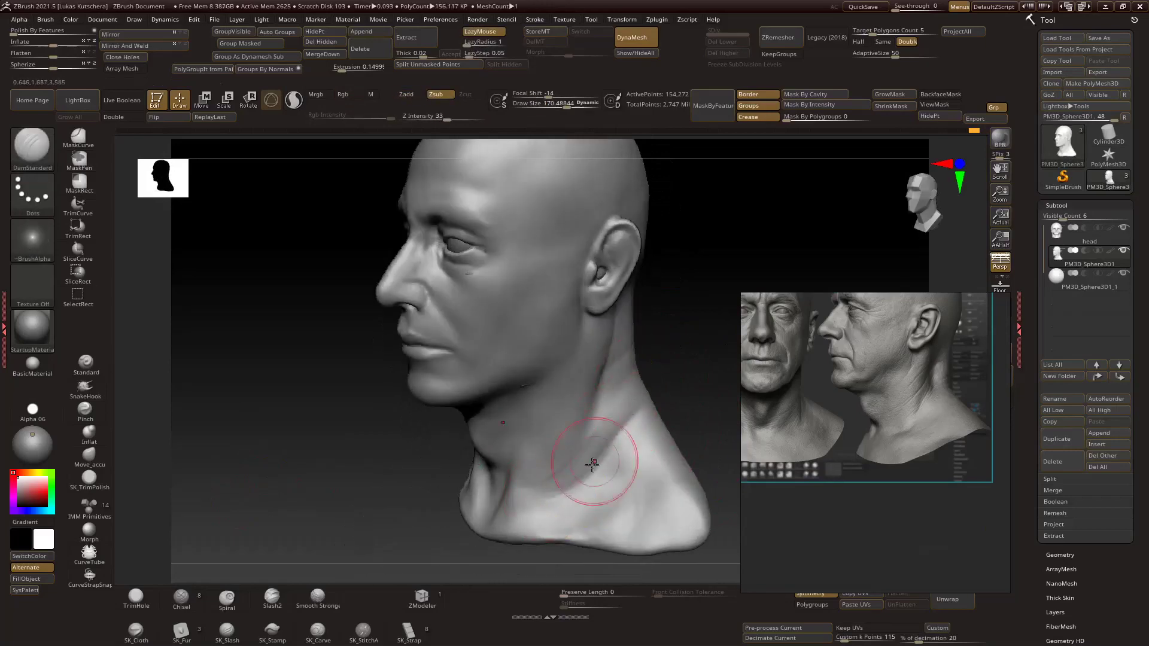
mouse_move(734, 367)
right_down()
mouse_move(661, 402)
mouse_move(615, 506)
mouse_move(616, 462)
mouse_move(552, 496)
right_up()
key(s)
key(s)
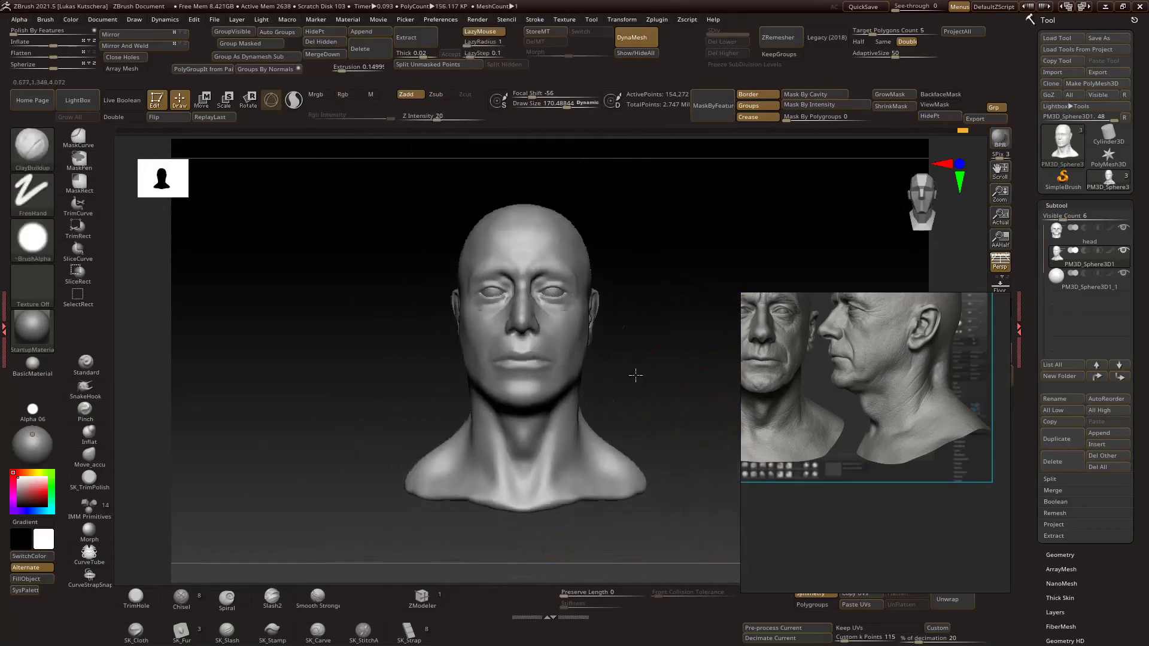
Adjust the overall neck and shoulder shape with the Move brush.
mouse_move(546, 418)
right_down()
mouse_move(683, 441)
mouse_move(599, 337)
mouse_move(652, 344)
mouse_move(605, 353)
mouse_move(627, 360)
right_up()
key(b)
key(m)
key(v)
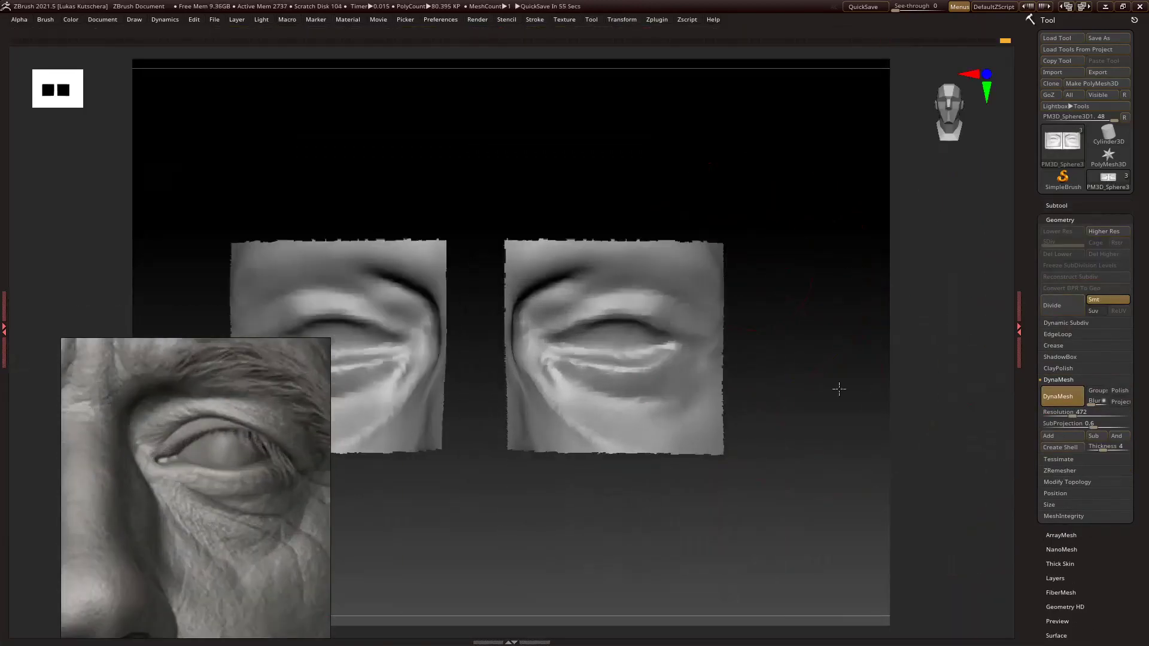
Shape the upper eyelid fold and the crease at the outer eye corner on the isolated eye regions.
mouse_move(836, 390)
ctrl+right_down()
mouse_move(557, 359)
mouse_move(825, 345)
mouse_move(854, 372)
mouse_move(726, 410)
mouse_move(757, 416)
mouse_move(673, 486)
ctrl+right_up()
mouse_move(672, 510)
right_down()
mouse_move(565, 466)
mouse_move(589, 428)
mouse_move(598, 357)
right_up()
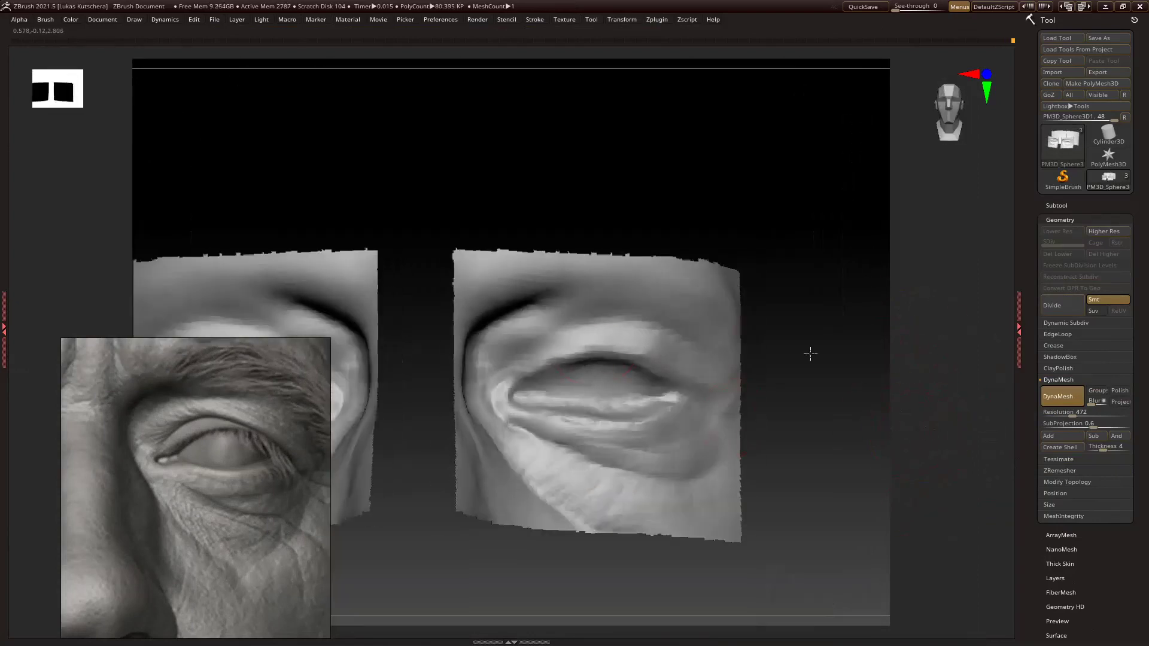
mouse_move(877, 354)
right_down()
mouse_move(648, 307)
mouse_move(866, 353)
mouse_move(867, 315)
mouse_move(816, 329)
right_up()
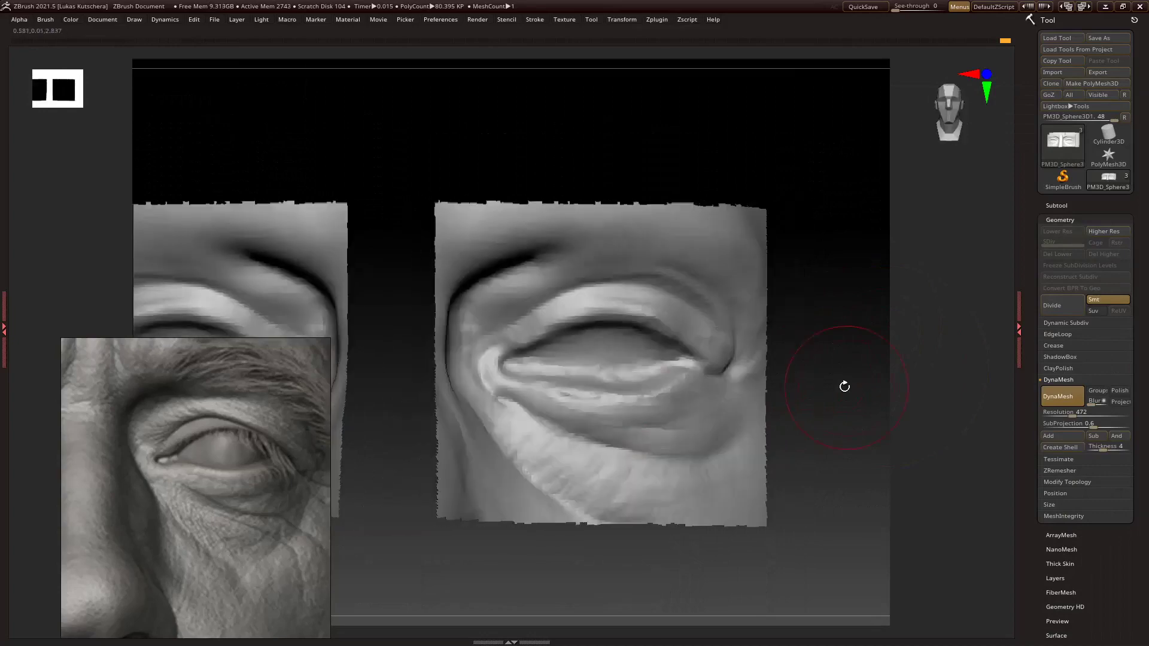
right_drag(489, 361, 903, 312)
mouse_move(778, 321)
right_down()
mouse_move(526, 308)
mouse_move(455, 335)
mouse_move(490, 359)
mouse_move(848, 386)
mouse_move(718, 281)
mouse_move(856, 246)
mouse_move(769, 269)
mouse_move(914, 327)
mouse_move(528, 270)
right_up()
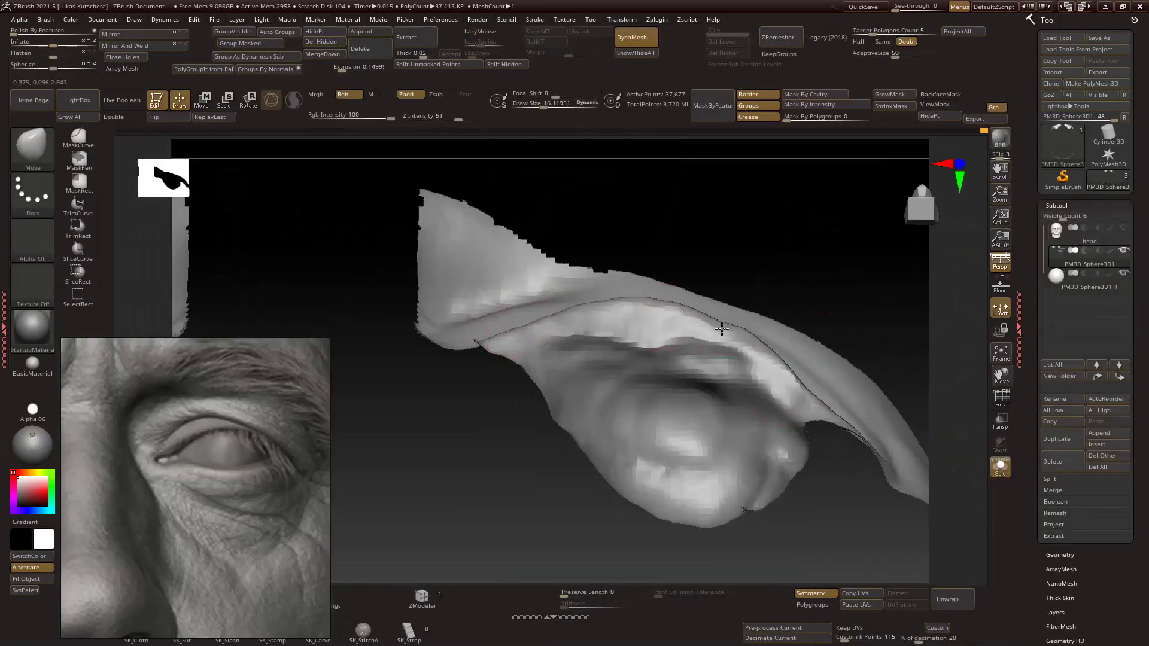
Build up the eyelid thickness and the lower lid rim around the eyeball with ClayBuildup.
key(b)
key(c)
key(b)
right_drag(636, 321, 615, 382)
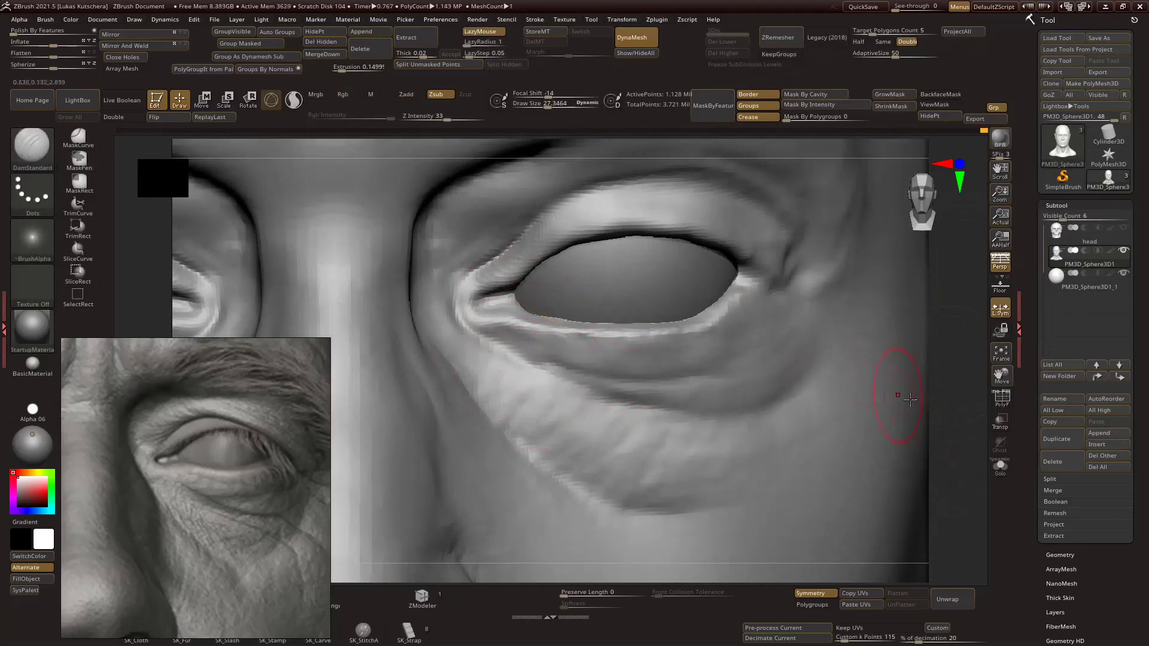
Sculpt the eye bags, lower eyelid folds and skin around the outer eye corner with ClayBuildup.
key(b)
key(c)
key(b)
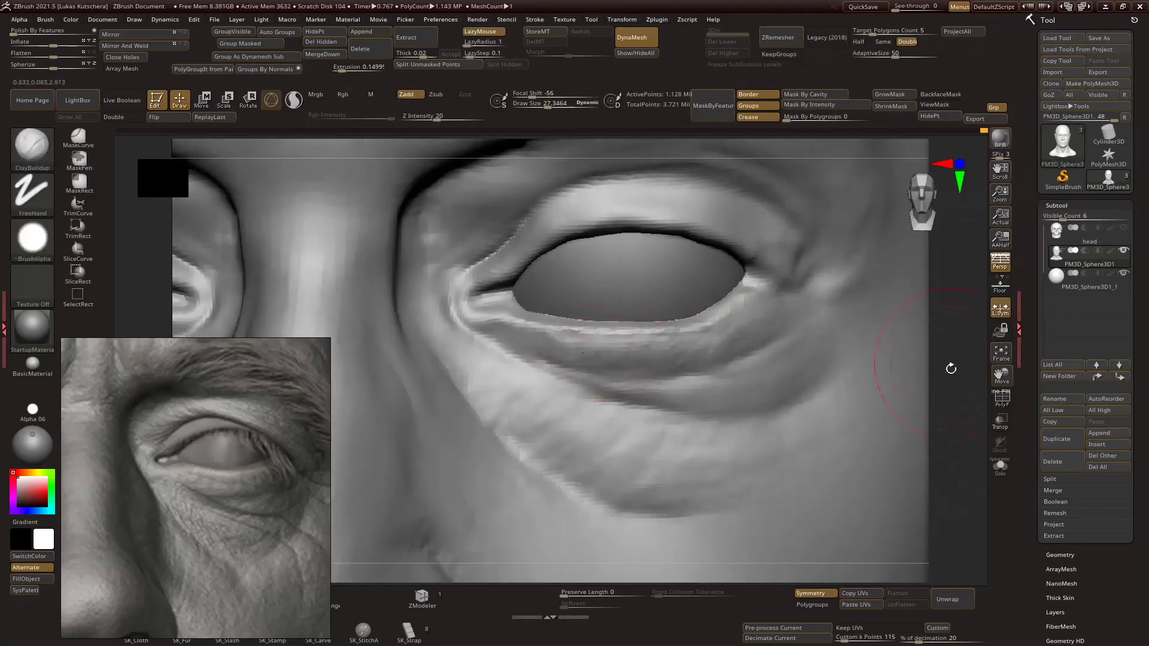
drag(951, 368, 877, 370)
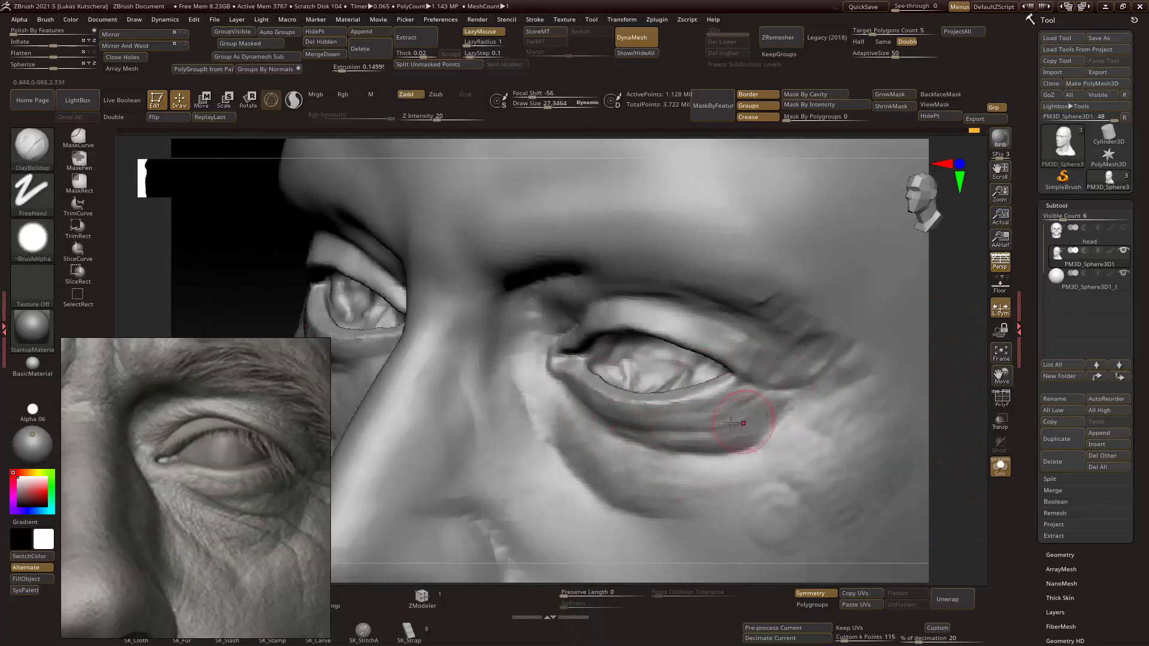
right_drag(731, 423, 615, 429)
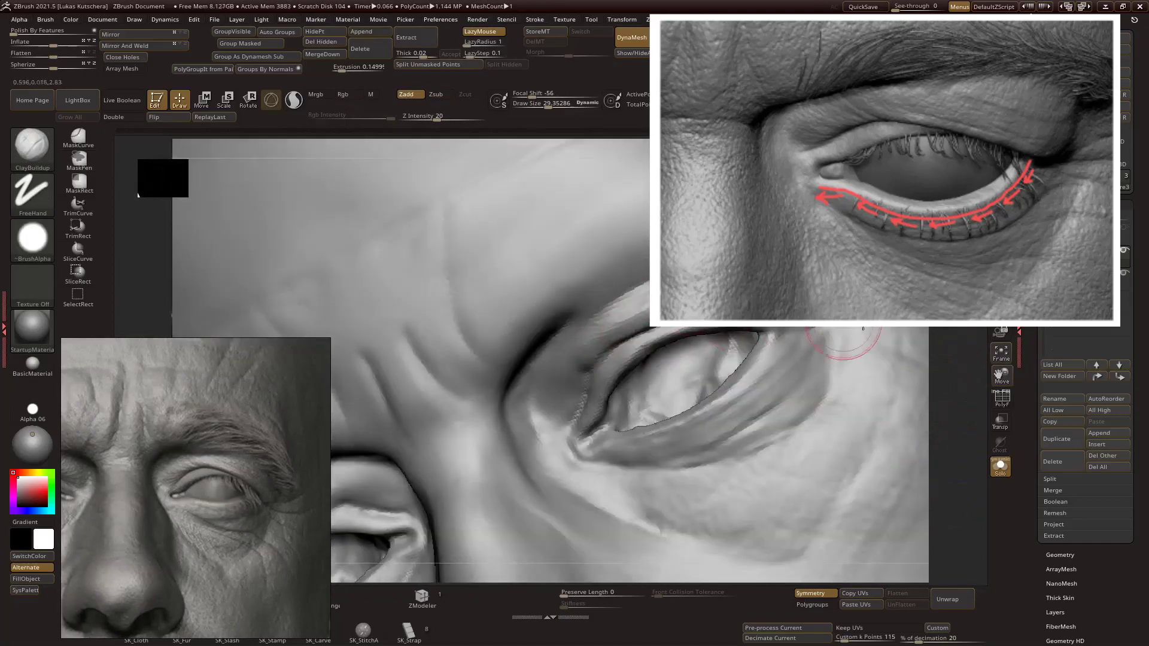
key(s)
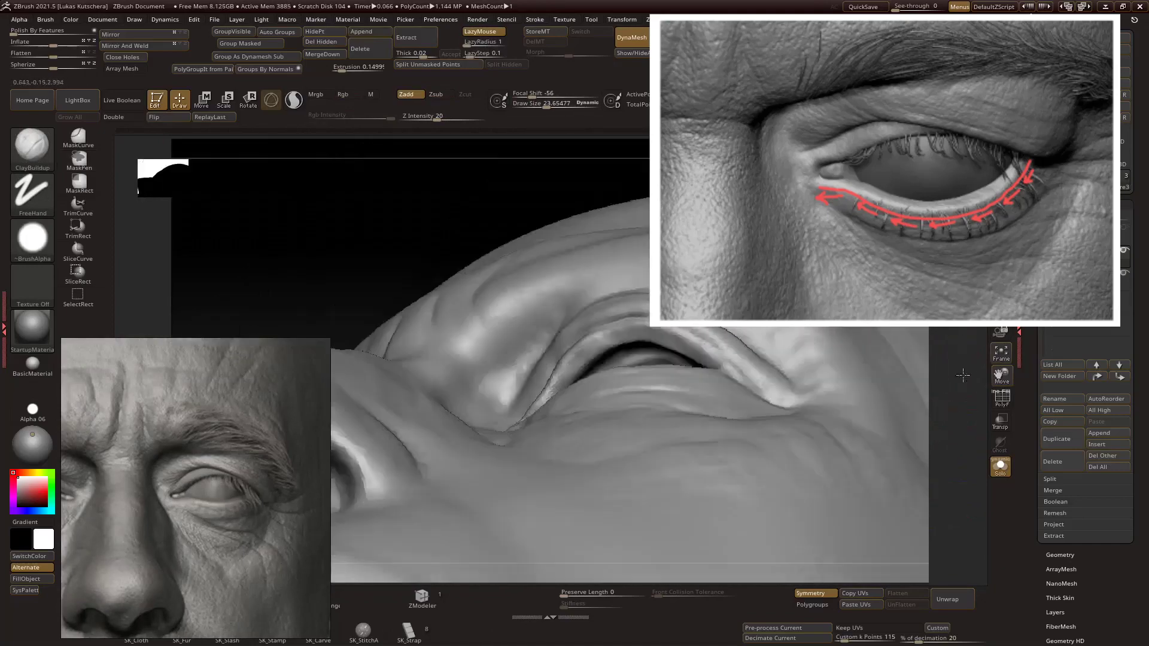
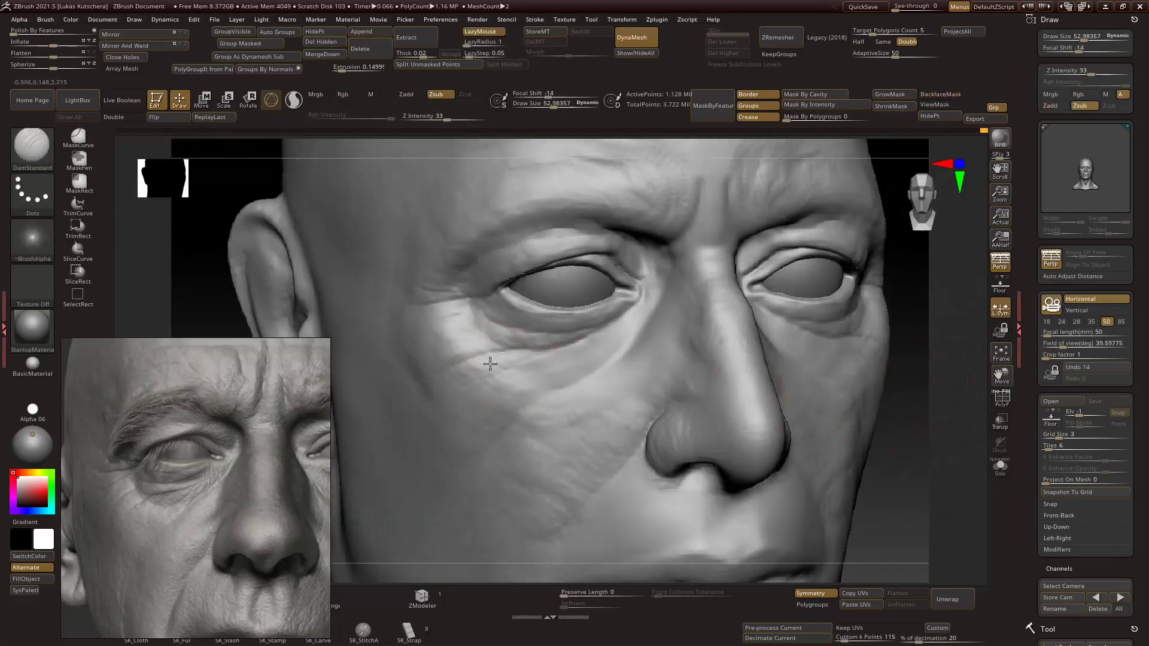
Add wrinkles under the eye and at its outer corner with ClayBuildup and DamStandard, following the reference.
right_drag(490, 364, 537, 376)
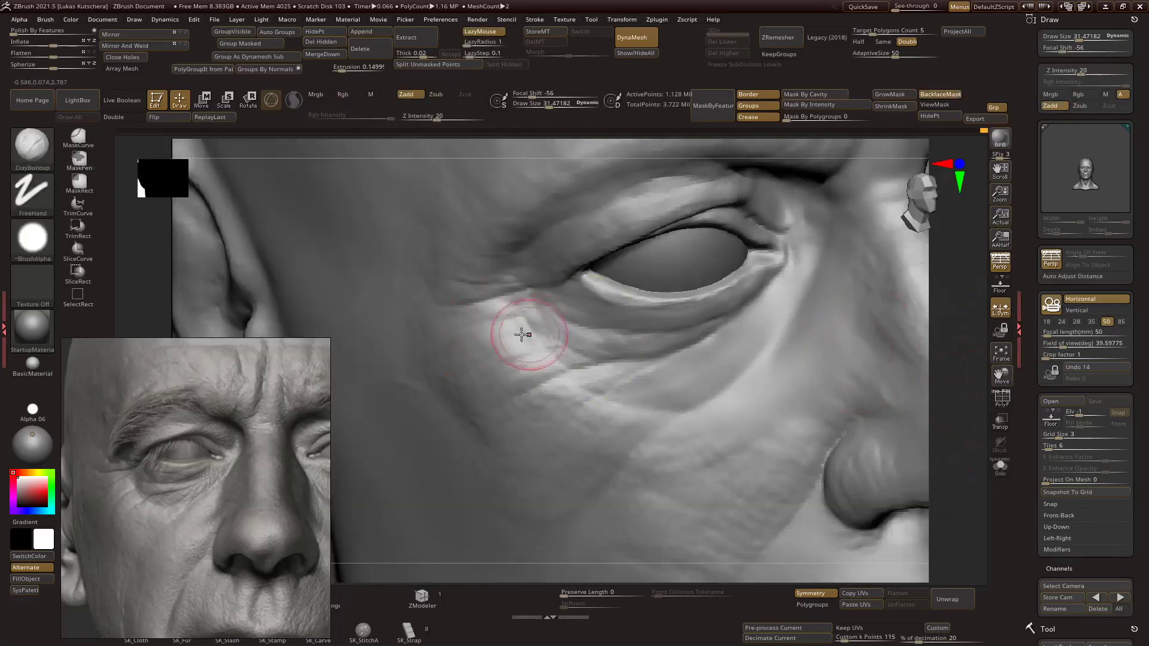
right_drag(544, 326, 668, 365)
right_drag(554, 353, 612, 378)
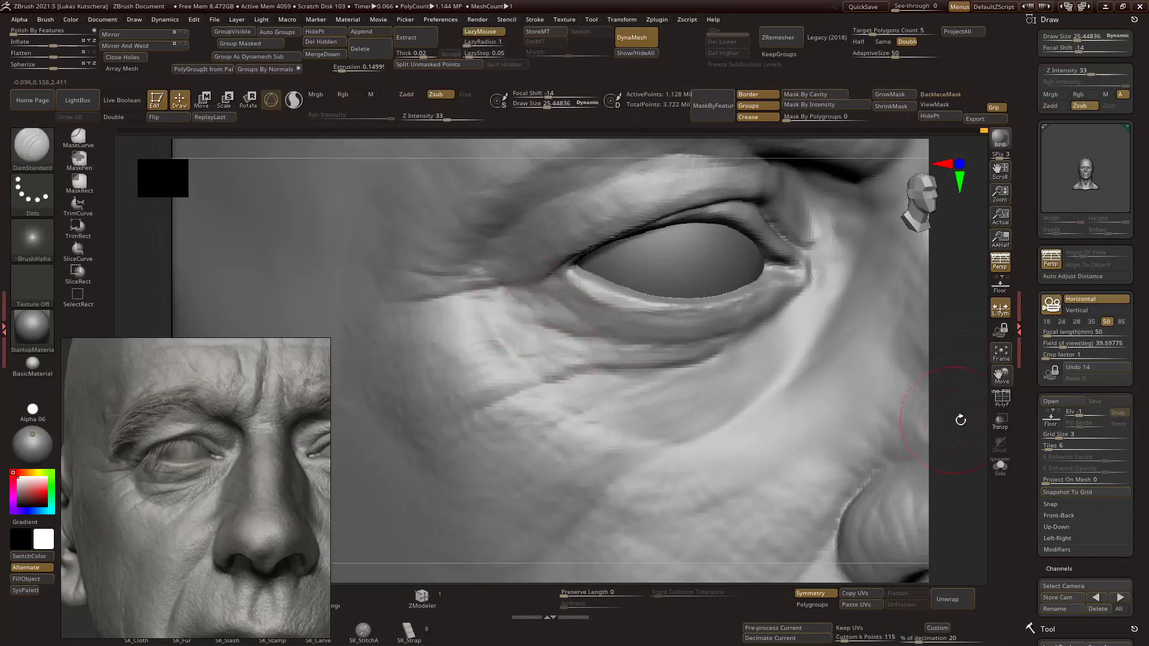
drag(960, 420, 942, 413)
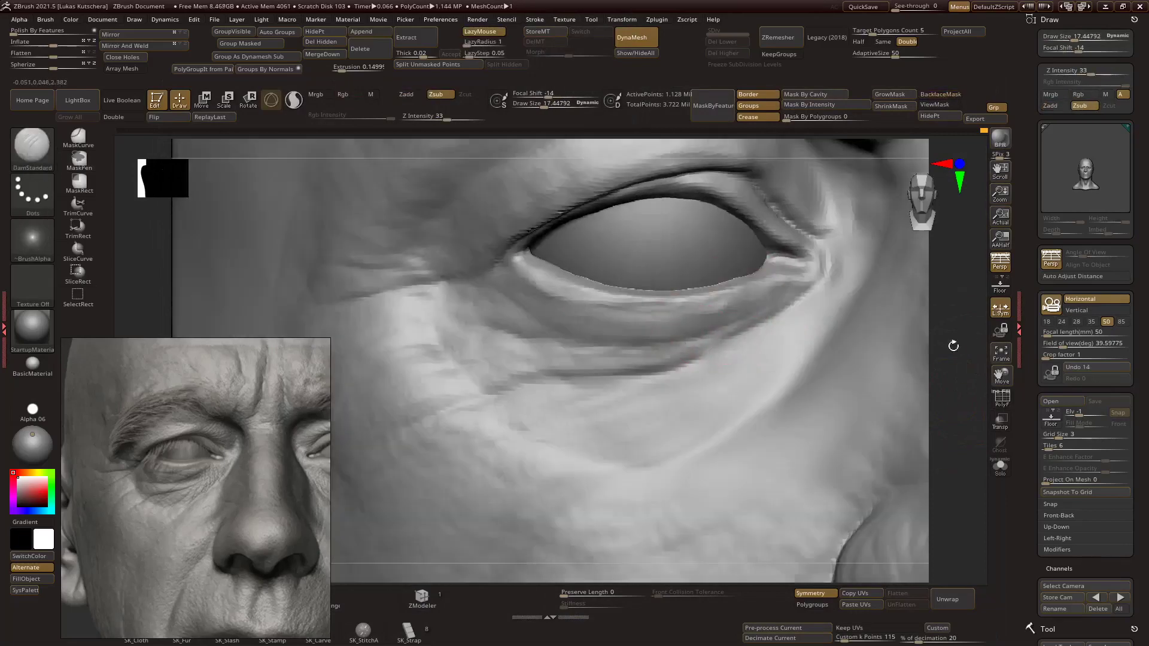
drag(954, 345, 969, 345)
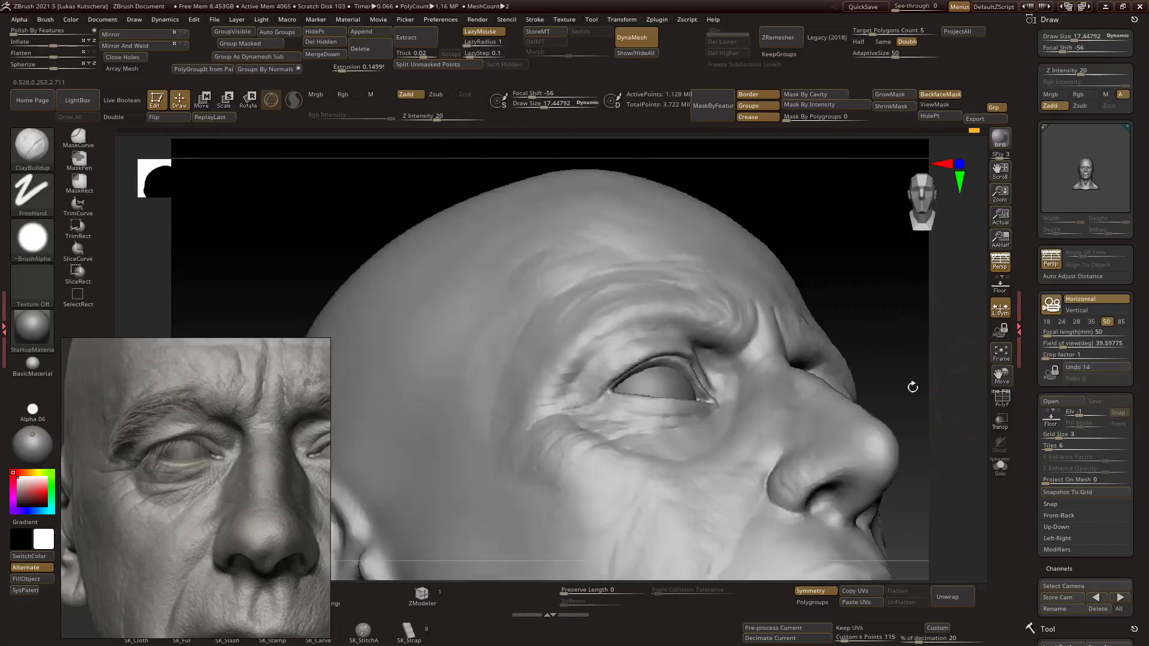
Build up the brow and forehead folds and refine the skin around the eyelids with ClayBuildup.
mouse_move(913, 387)
mouse_down()
mouse_move(973, 381)
mouse_move(959, 436)
mouse_up()
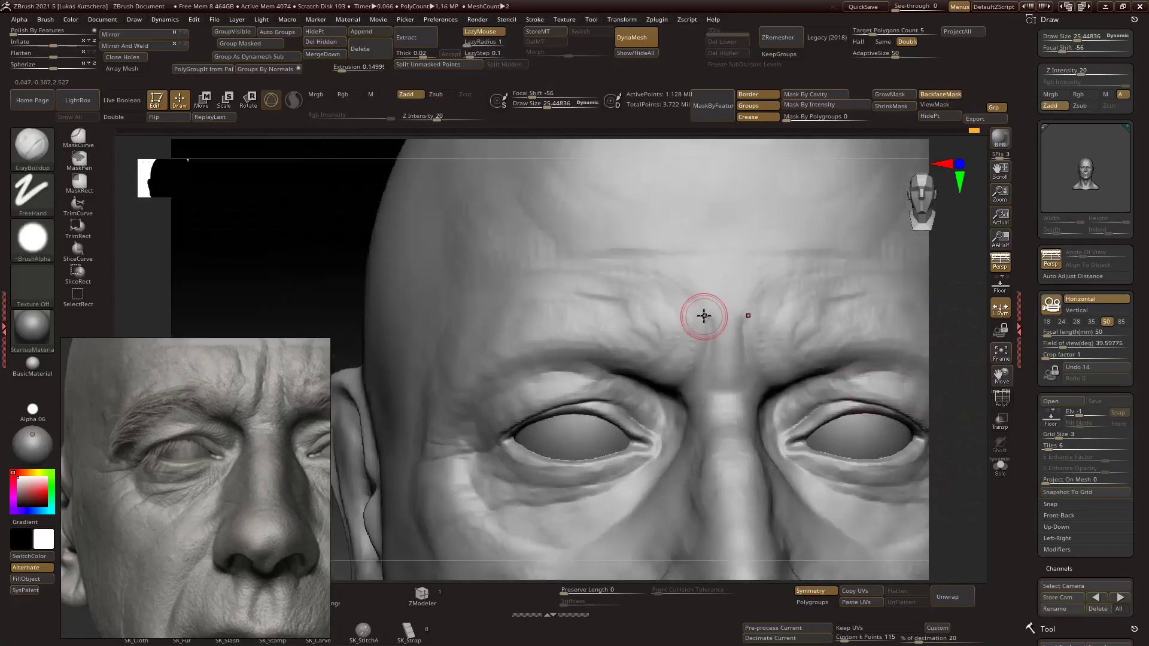
mouse_move(957, 317)
mouse_down()
mouse_move(954, 336)
mouse_move(942, 326)
mouse_move(914, 406)
mouse_up()
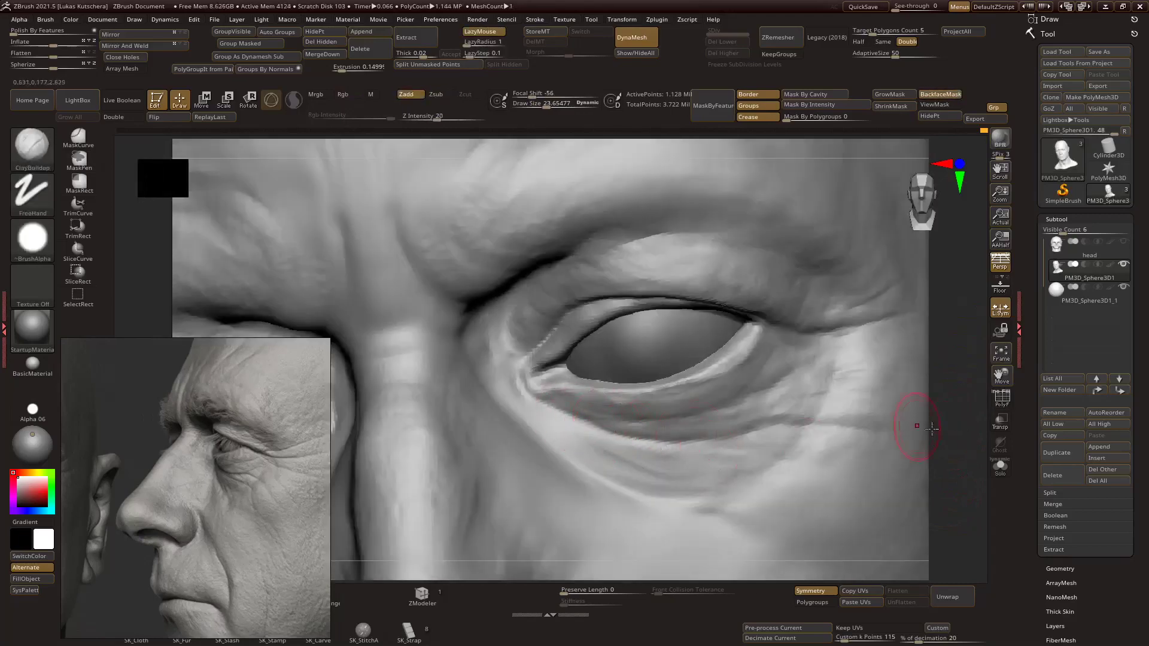
drag(931, 428, 938, 433)
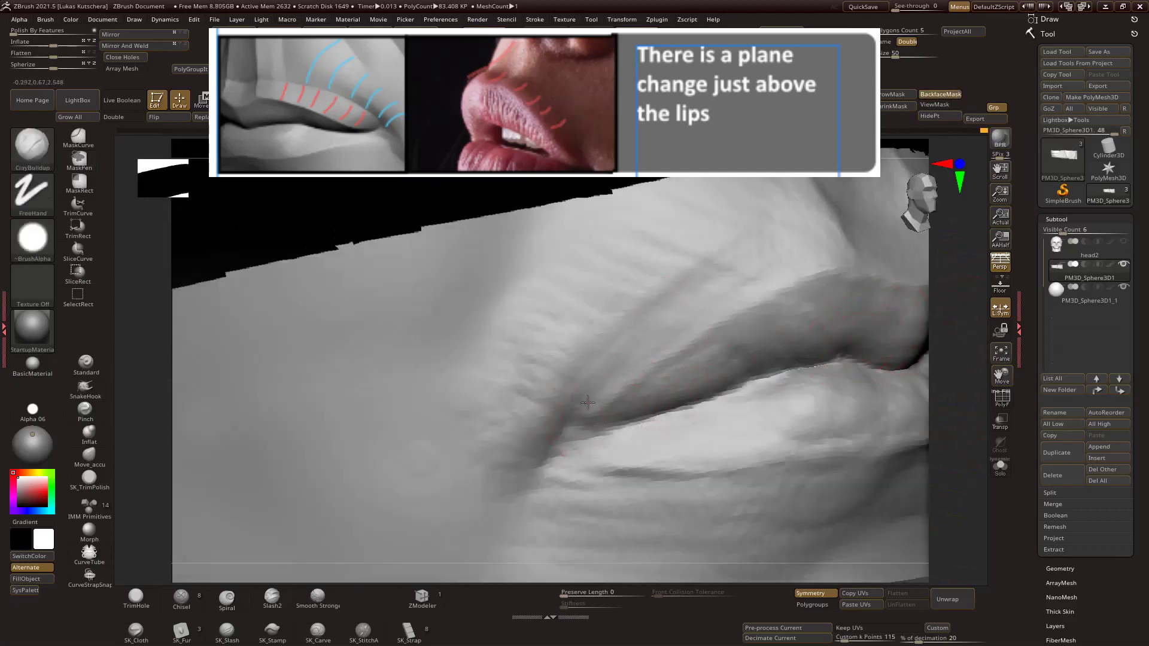
Shape the lips so the upper slightly overlaps the lower, and sharpen their creases with DamStandard.
drag(673, 320, 955, 377)
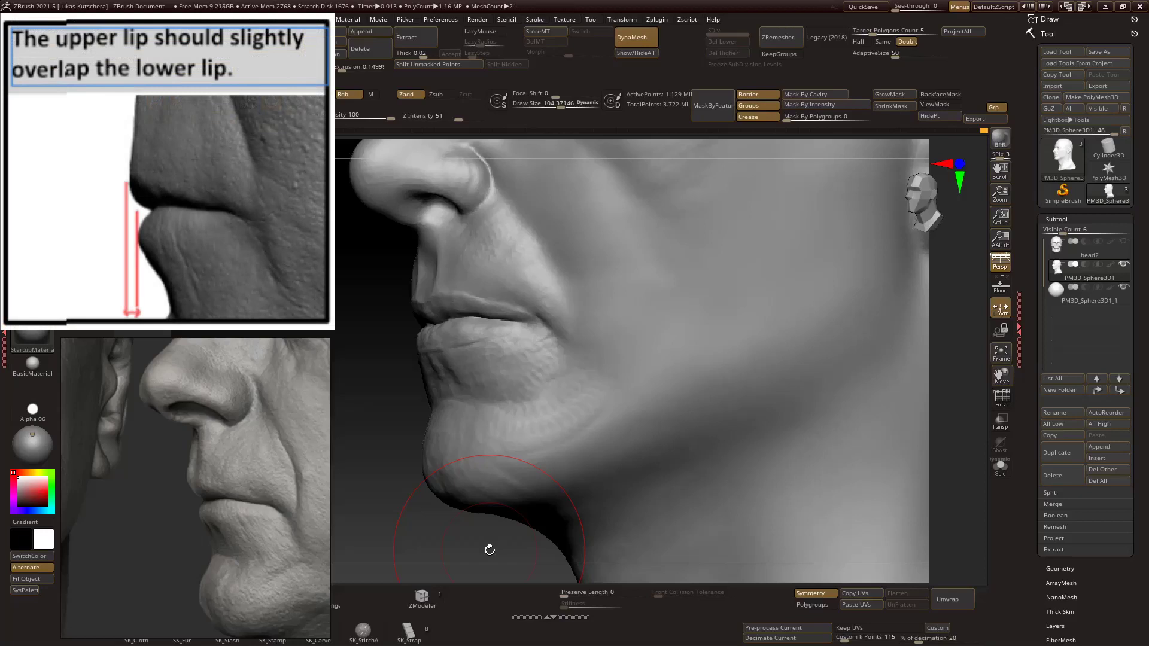
mouse_move(490, 550)
mouse_down()
mouse_move(347, 551)
mouse_move(426, 544)
mouse_move(415, 462)
mouse_up()
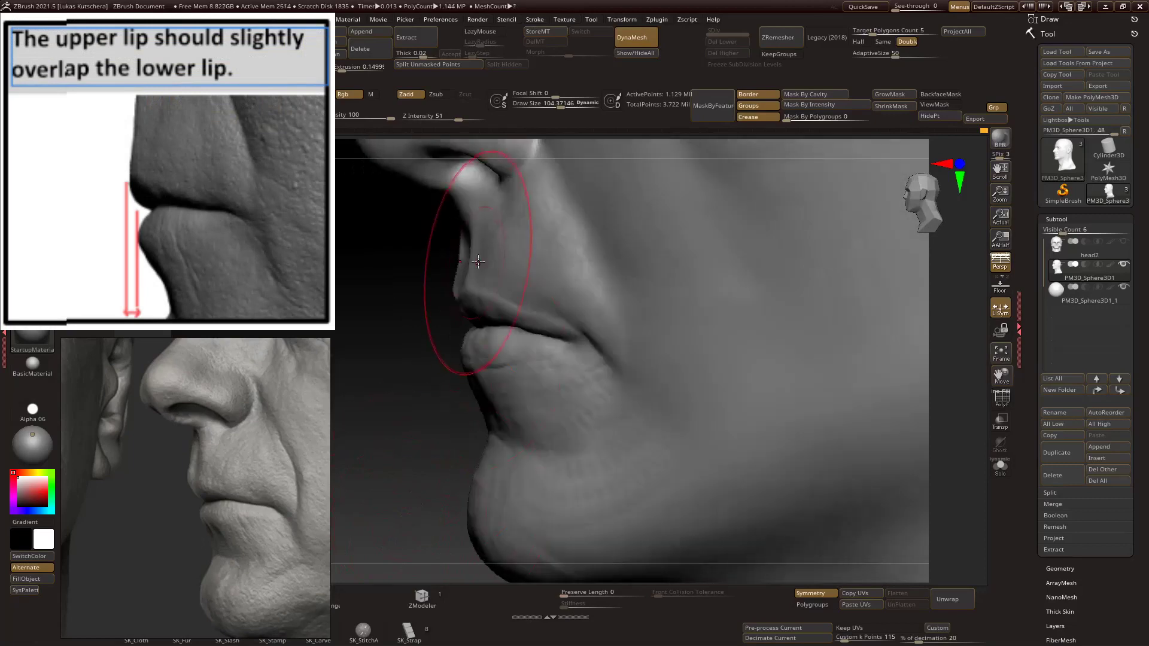
key(b)
key(d)
key(s)
drag(383, 269, 528, 285)
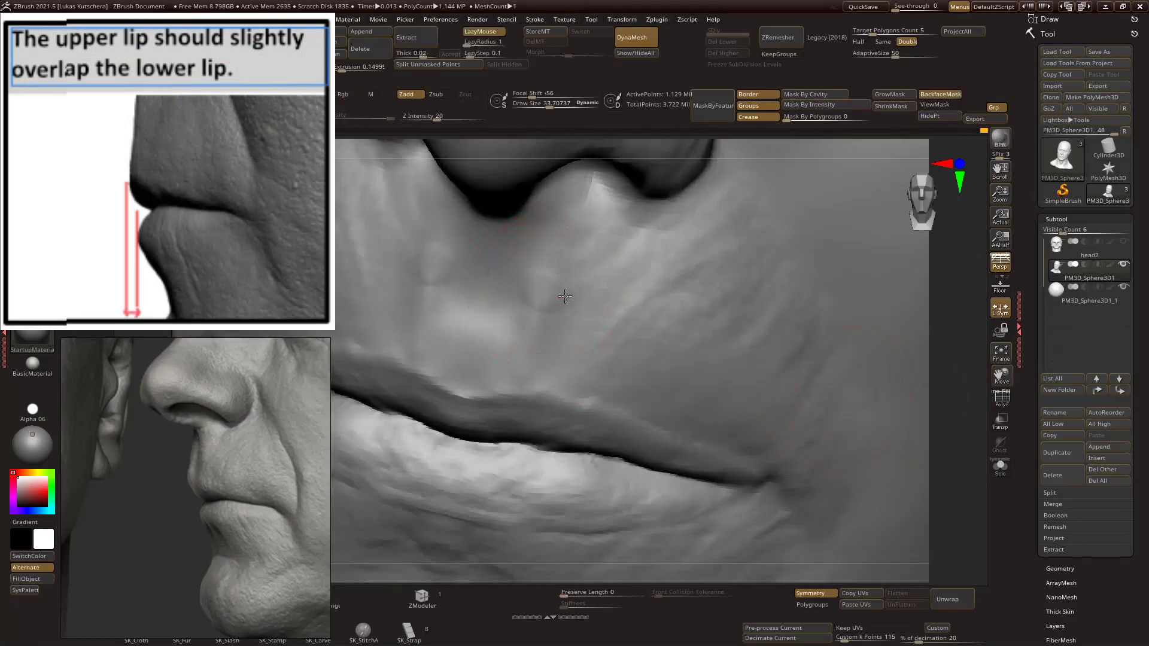
Sculpt the philtrum, the skin above the upper lip and the mouth corners with ClayBuildup.
right_drag(542, 370, 556, 300)
mouse_move(572, 368)
ctrl+right_down()
mouse_move(867, 385)
mouse_move(522, 387)
mouse_move(662, 367)
mouse_move(816, 475)
mouse_move(903, 451)
mouse_move(952, 516)
mouse_move(681, 438)
mouse_move(704, 383)
ctrl+right_up()
mouse_move(686, 423)
right_down()
mouse_move(616, 299)
mouse_move(601, 329)
mouse_move(954, 403)
mouse_move(929, 377)
mouse_move(572, 342)
right_up()
right_drag(625, 370, 651, 295)
mouse_move(952, 366)
right_down()
mouse_move(698, 313)
mouse_move(697, 345)
right_up()
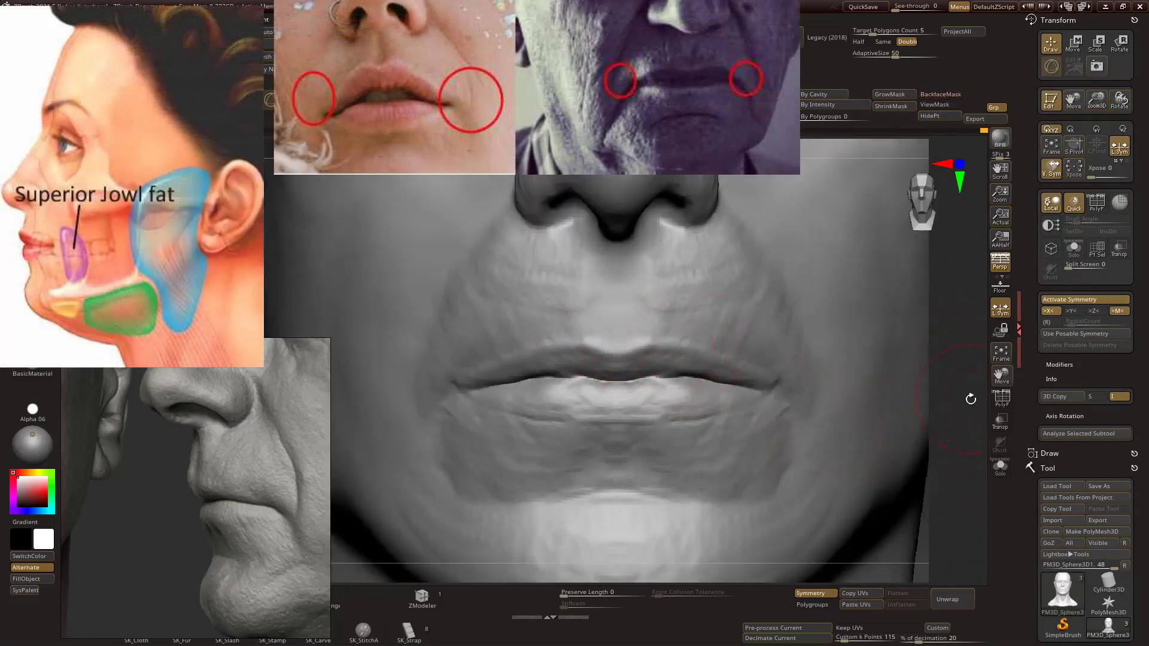
Refine the lower lip, the area beneath it and the fat volumes beside the mouth corners, following the references.
right_drag(914, 379, 590, 389)
key(s)
mouse_move(930, 423)
right_down()
mouse_move(821, 411)
mouse_move(976, 403)
mouse_move(950, 388)
mouse_move(665, 392)
right_up()
right_drag(954, 419, 883, 414)
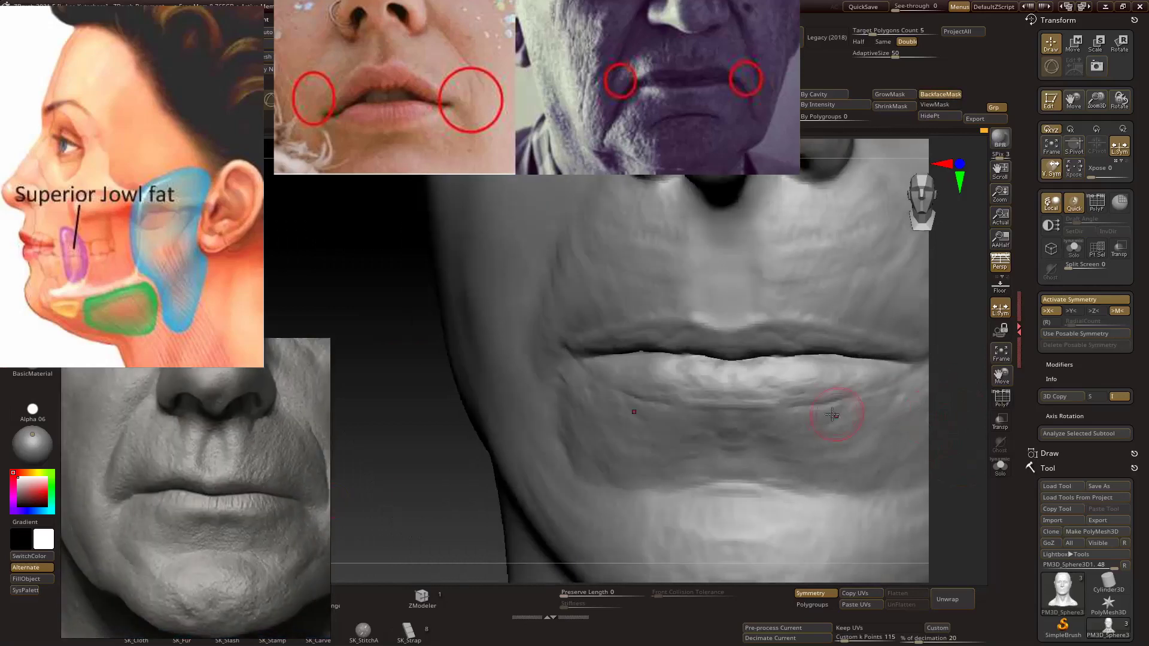
mouse_move(729, 381)
right_down()
mouse_move(770, 342)
mouse_move(852, 333)
mouse_move(799, 336)
mouse_move(765, 368)
mouse_move(923, 436)
mouse_move(957, 418)
mouse_move(966, 432)
mouse_move(788, 346)
mouse_move(846, 351)
mouse_move(854, 341)
mouse_move(657, 342)
mouse_move(719, 333)
mouse_move(796, 359)
right_up()
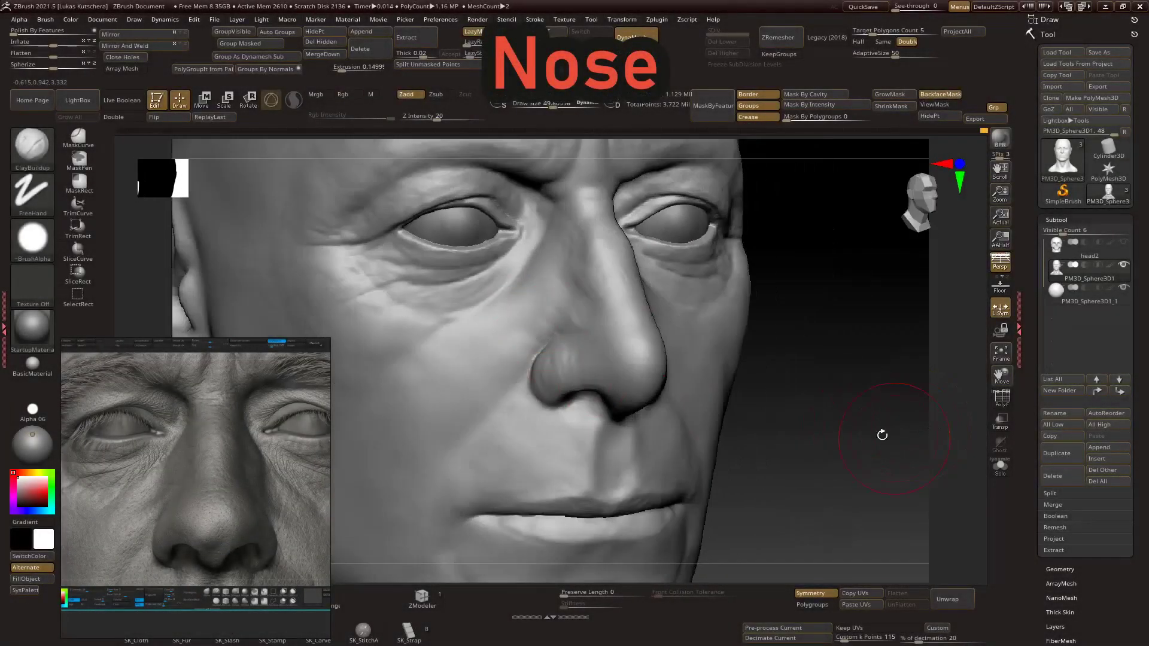
Build up the nose tip cartilage and the underside of the nose with ClayBuildup.
mouse_move(880, 437)
right_down()
mouse_move(515, 336)
mouse_move(787, 351)
mouse_move(580, 347)
mouse_move(590, 390)
right_up()
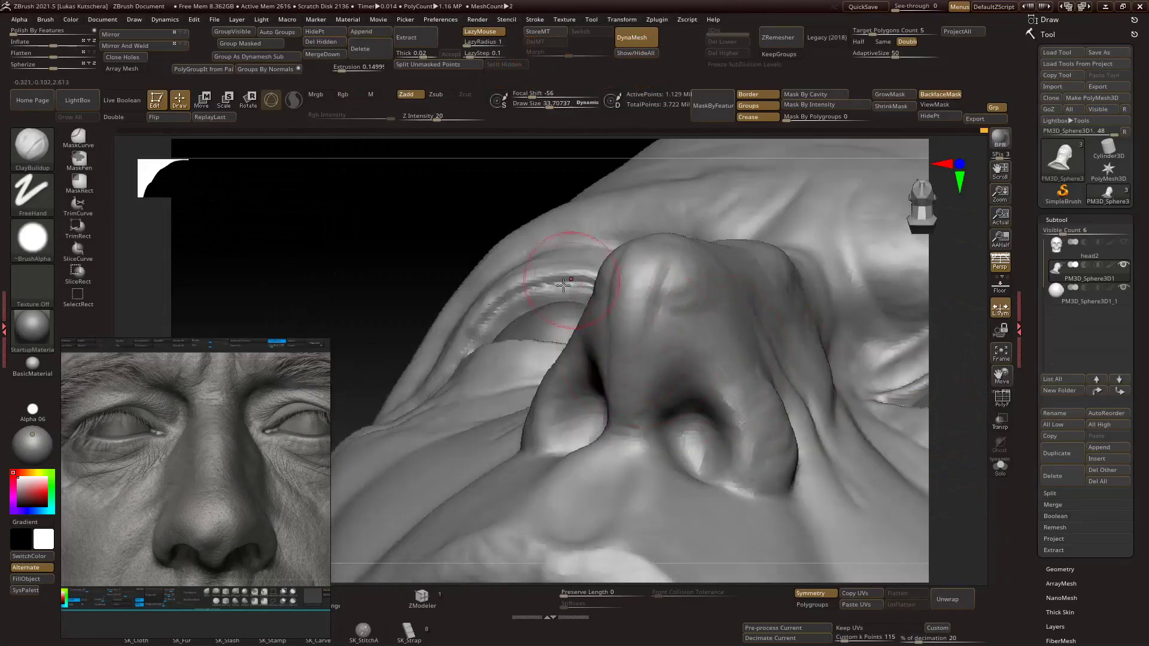
right_drag(563, 286, 692, 287)
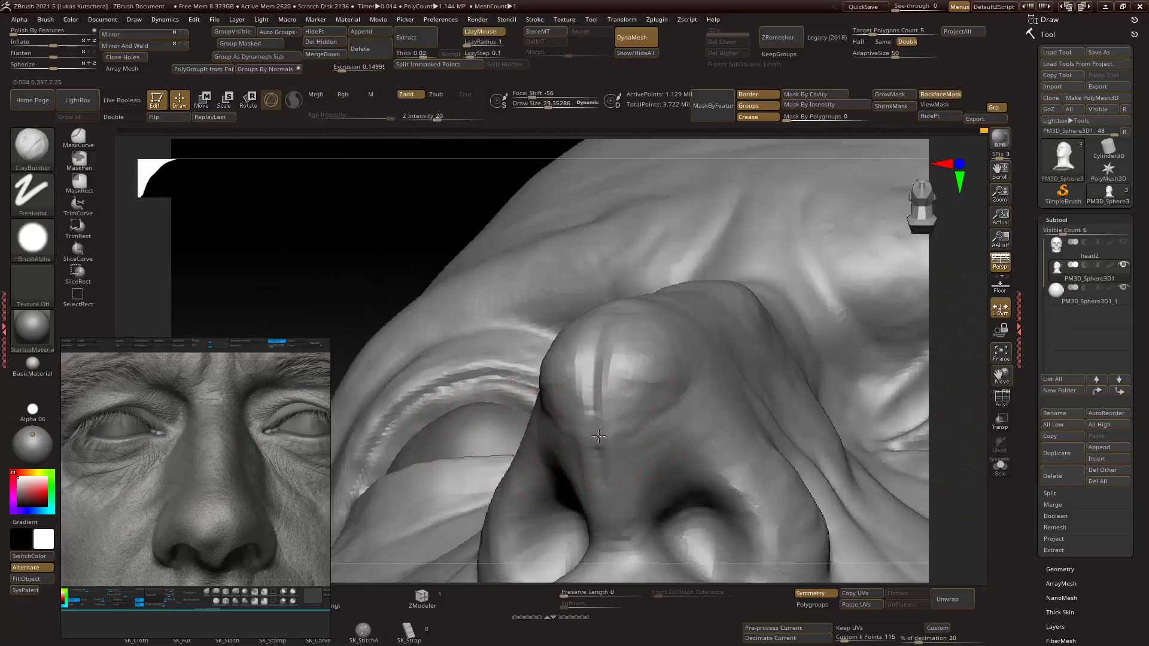
alt+right_drag(598, 436, 818, 440)
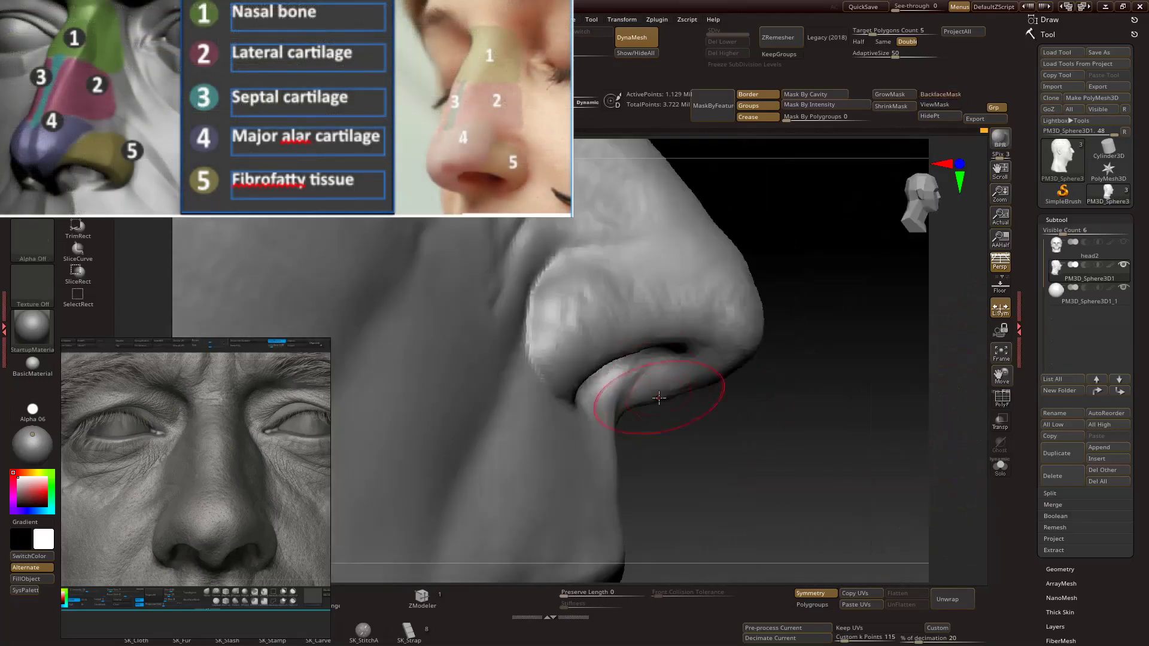
Reshape the nostrils, nose wings and septum into irregular openings using the Move and ClayBuildup brushes.
ctrl+right_drag(758, 297, 815, 317)
ctrl+drag(815, 317, 832, 343)
ctrl+right_drag(832, 343, 712, 301)
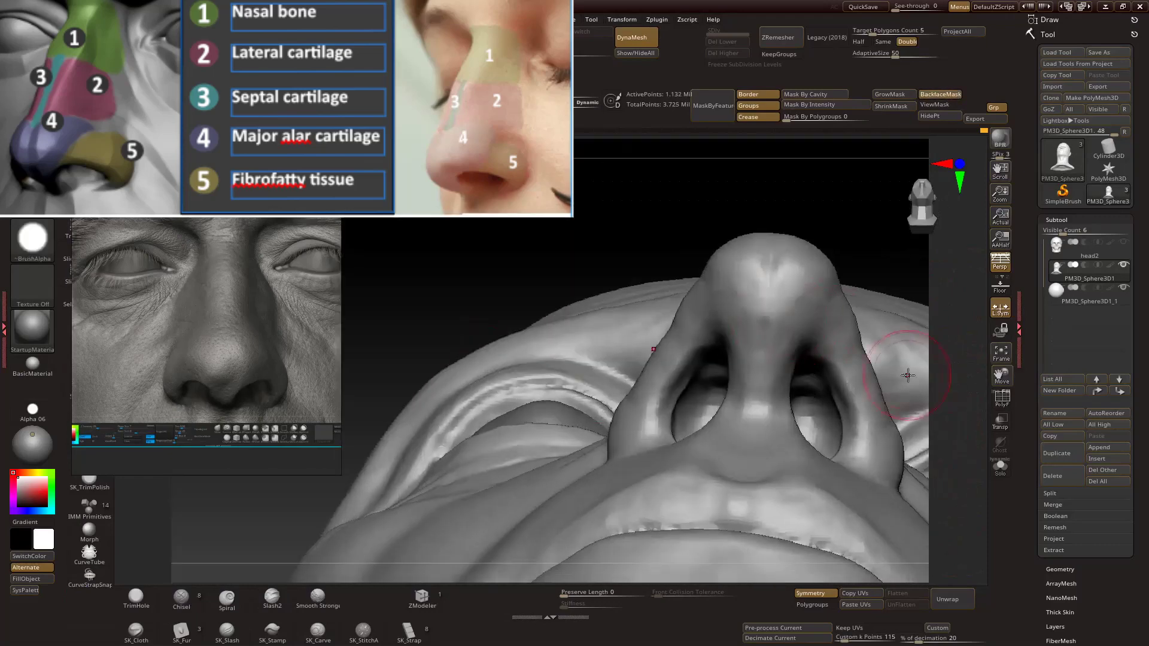
right_drag(907, 375, 910, 372)
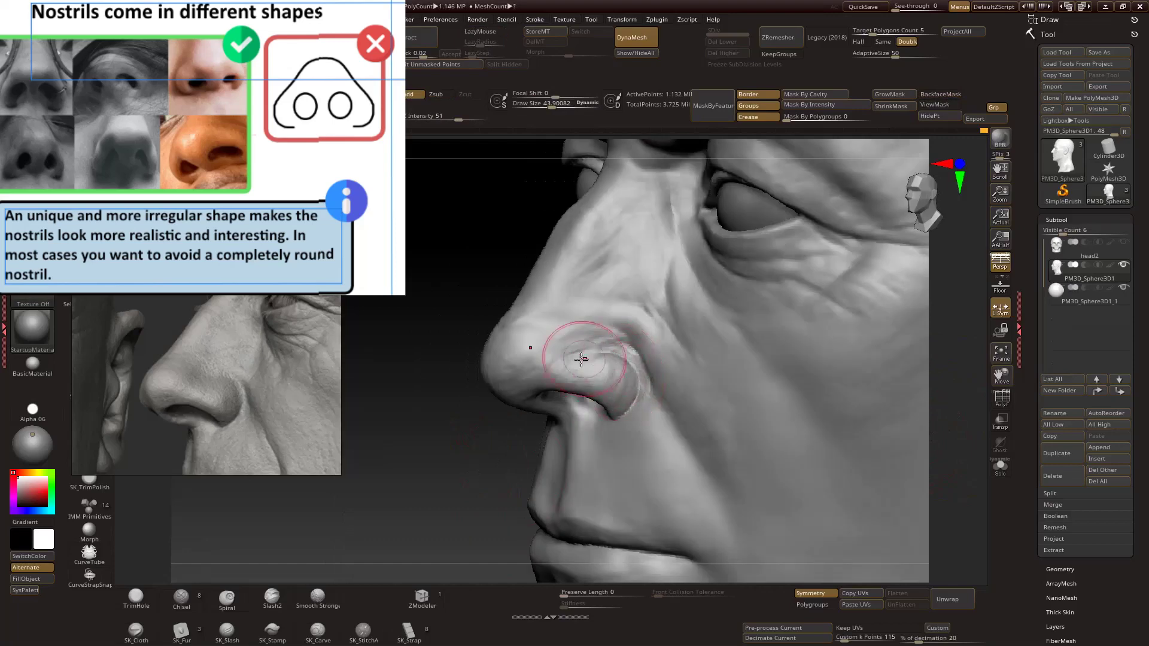
Refine the nose wings, the side planes of the nose and the transition into the cheek with ClayBuildup.
key(s)
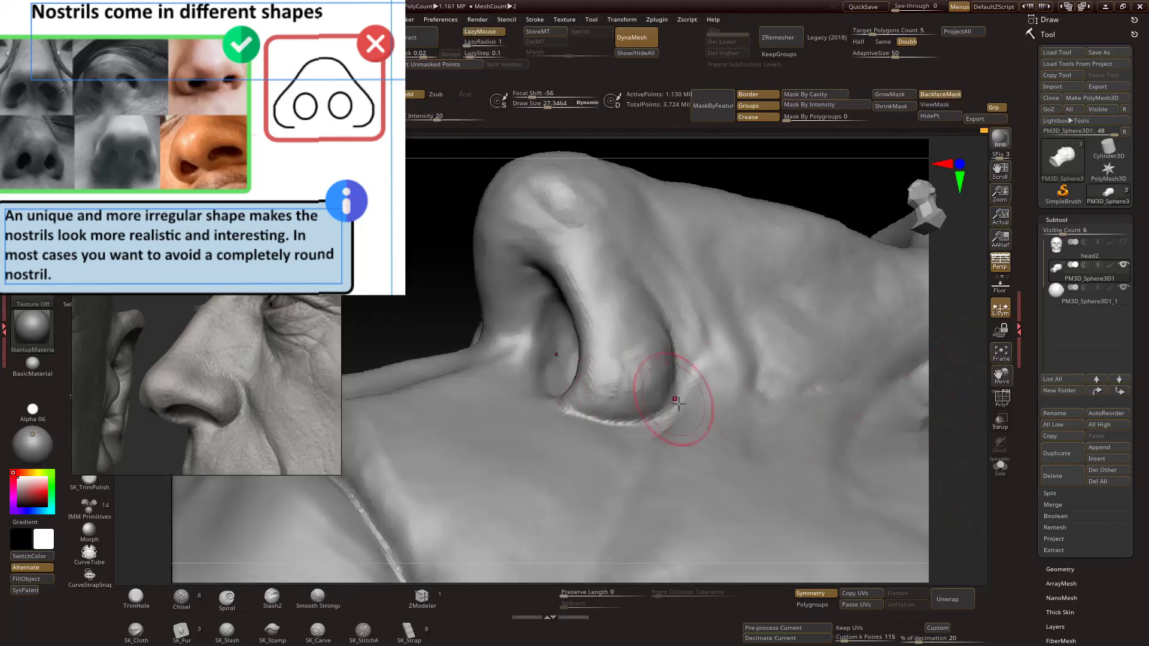
drag(677, 404, 967, 461)
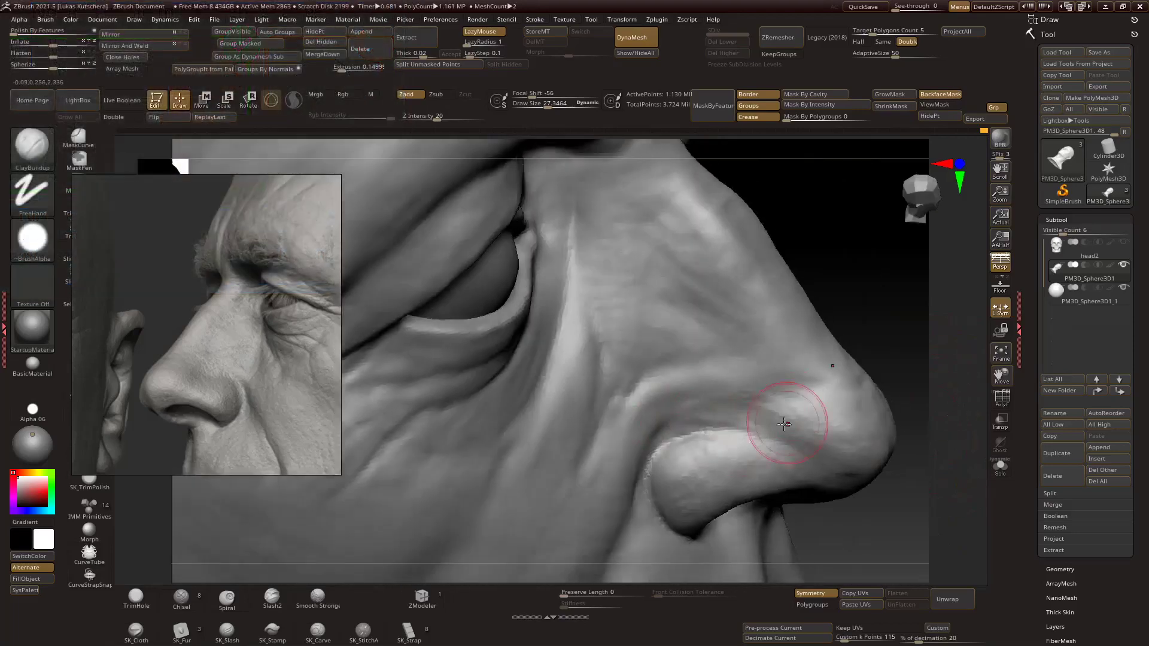
drag(782, 411, 972, 438)
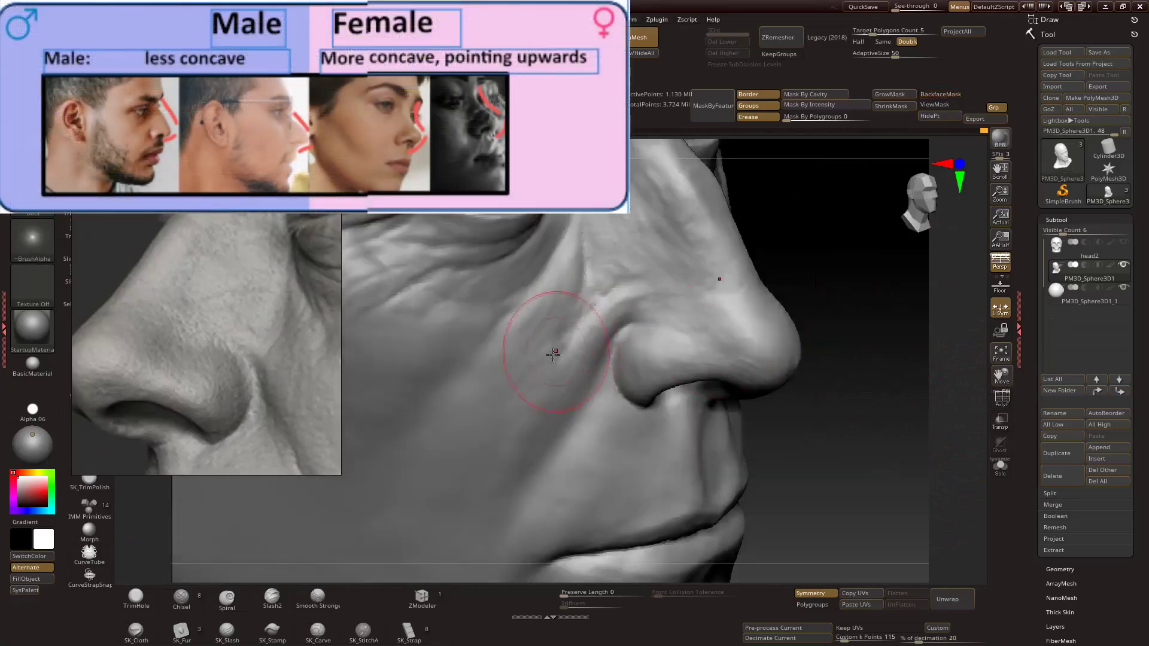
Refine the nose bridge, tip and nostril rims with ClayBuildup, following the nose profile references.
right_drag(606, 324, 810, 361)
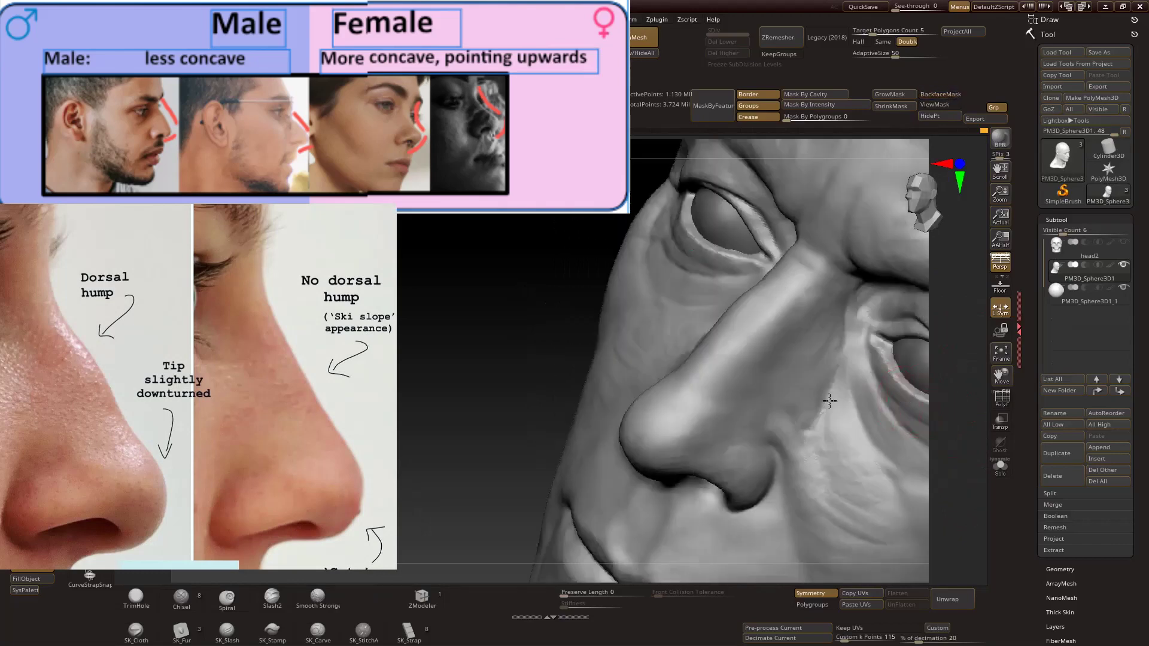
right_drag(829, 401, 554, 478)
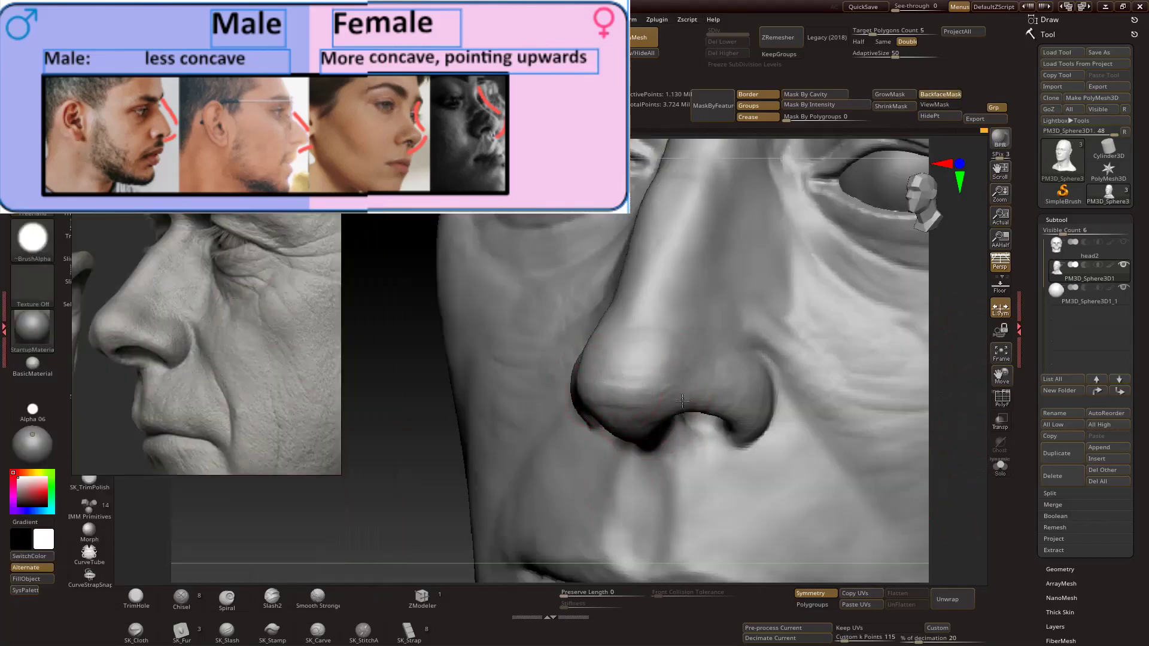
key(s)
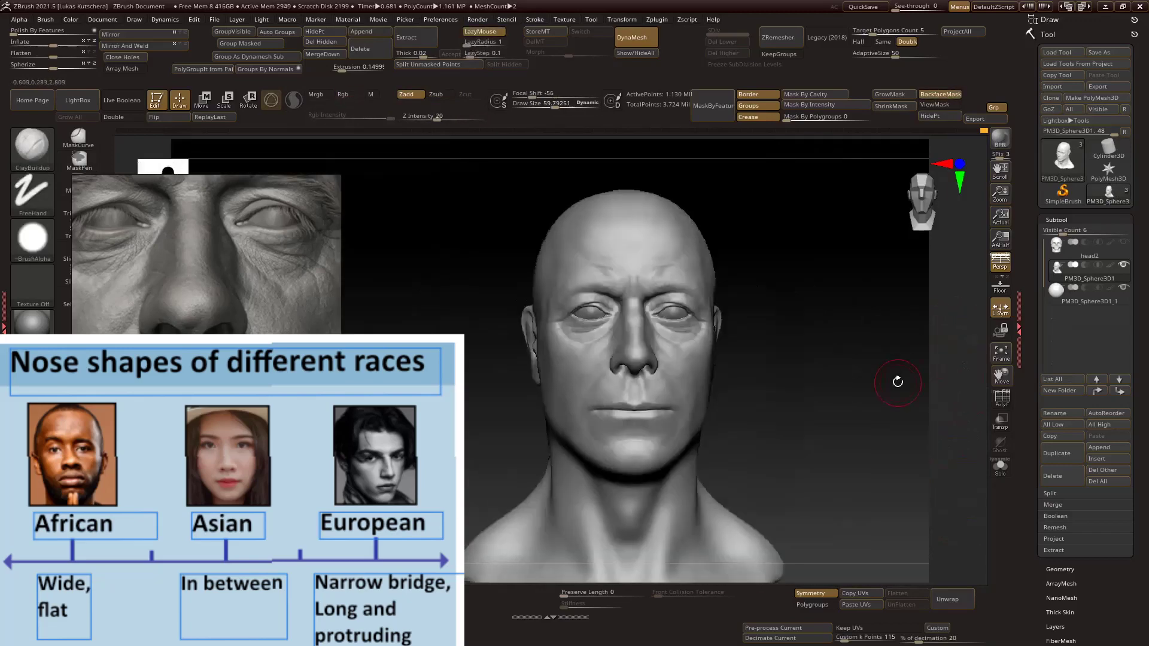
drag(898, 382, 888, 380)
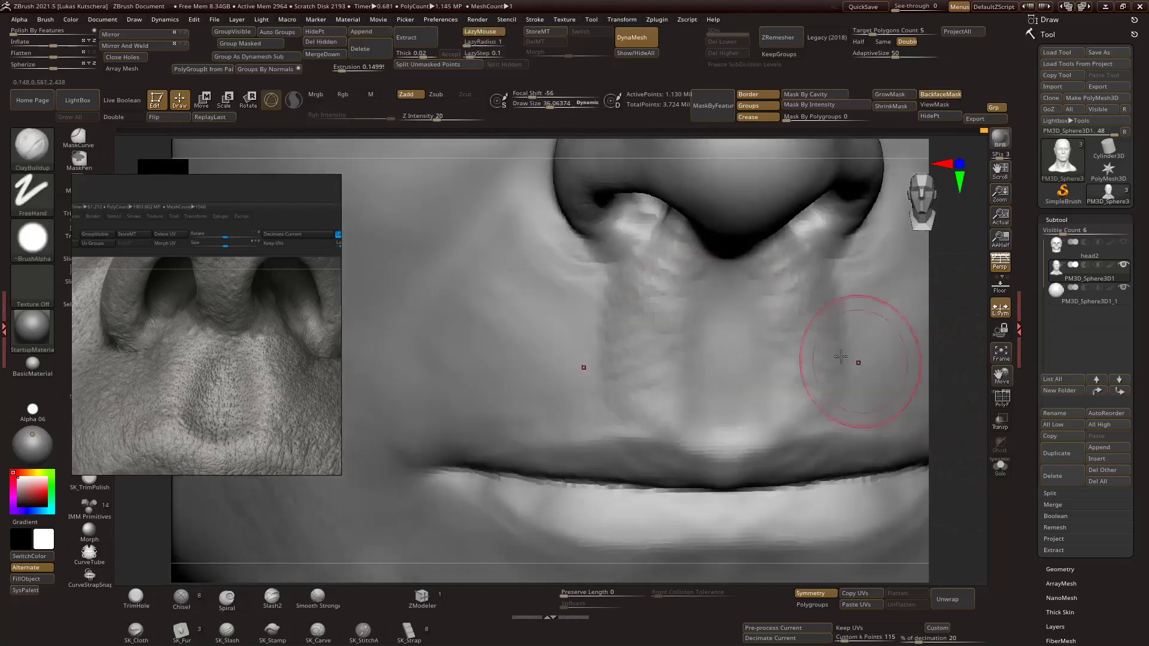
Sculpt the philtrum groove and its side ridges between the nose and the upper lip with ClayBuildup.
drag(965, 479, 967, 423)
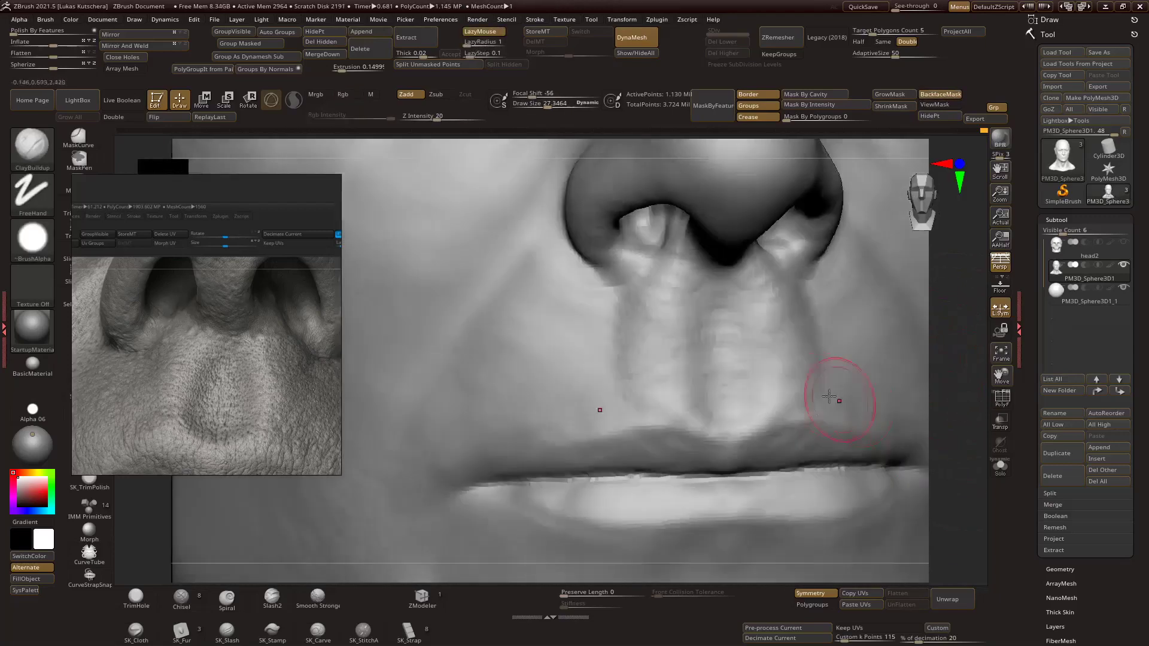
mouse_move(951, 383)
mouse_down()
mouse_move(975, 387)
mouse_move(965, 389)
mouse_up()
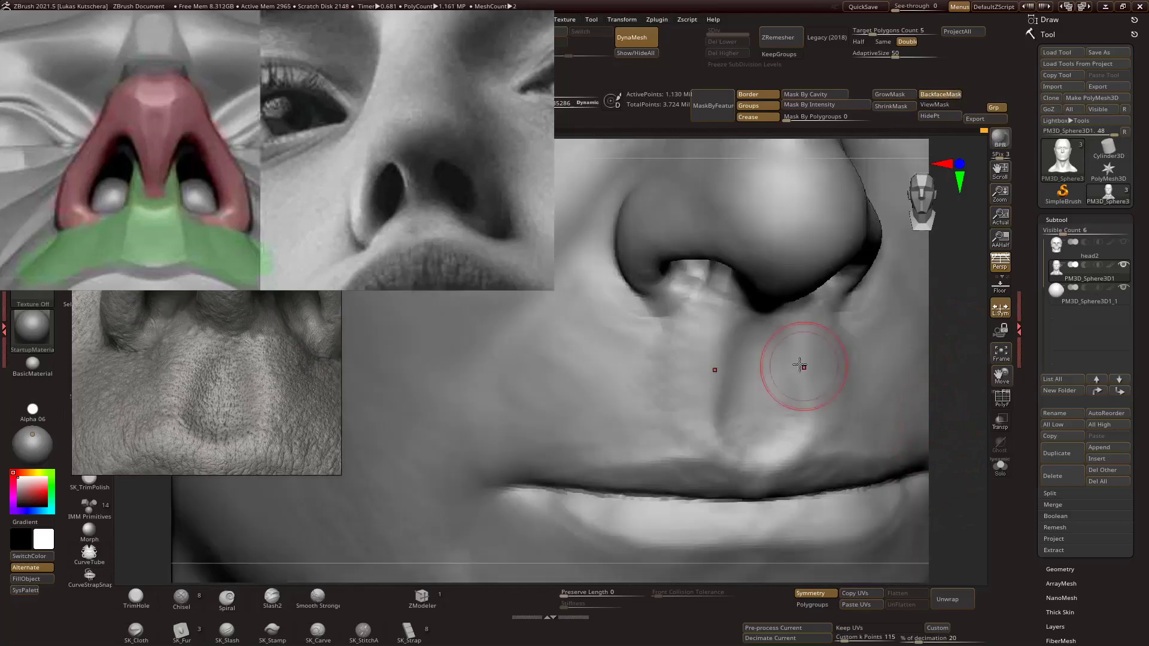
shift+drag(919, 411, 952, 401)
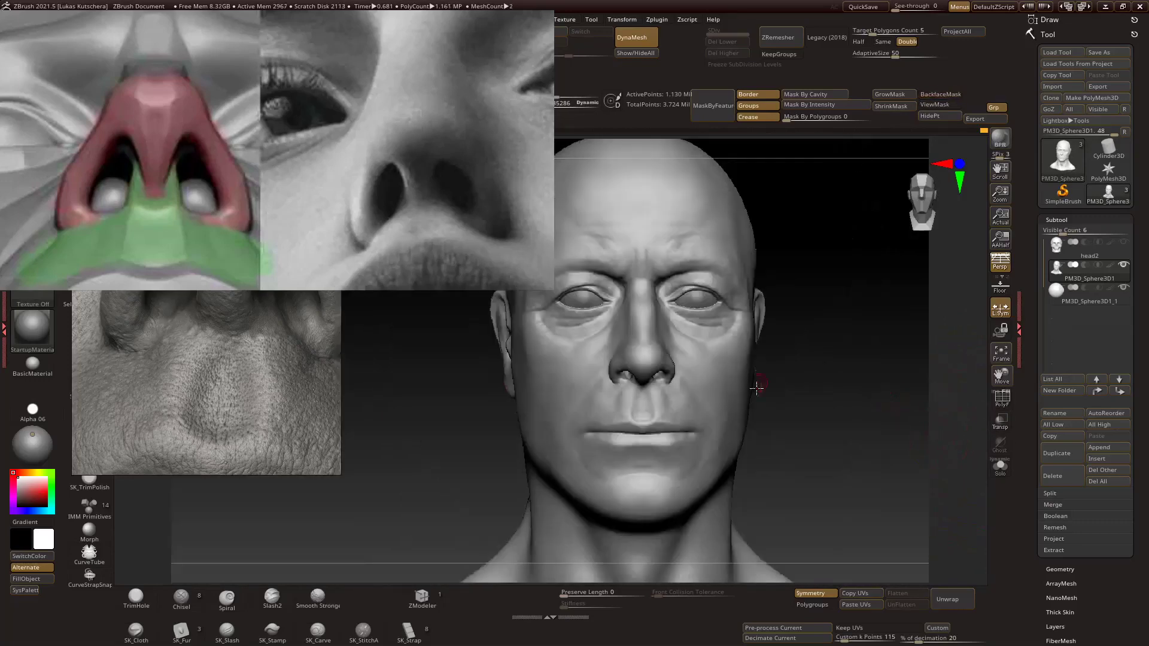
alt+drag(367, 326, 994, 455)
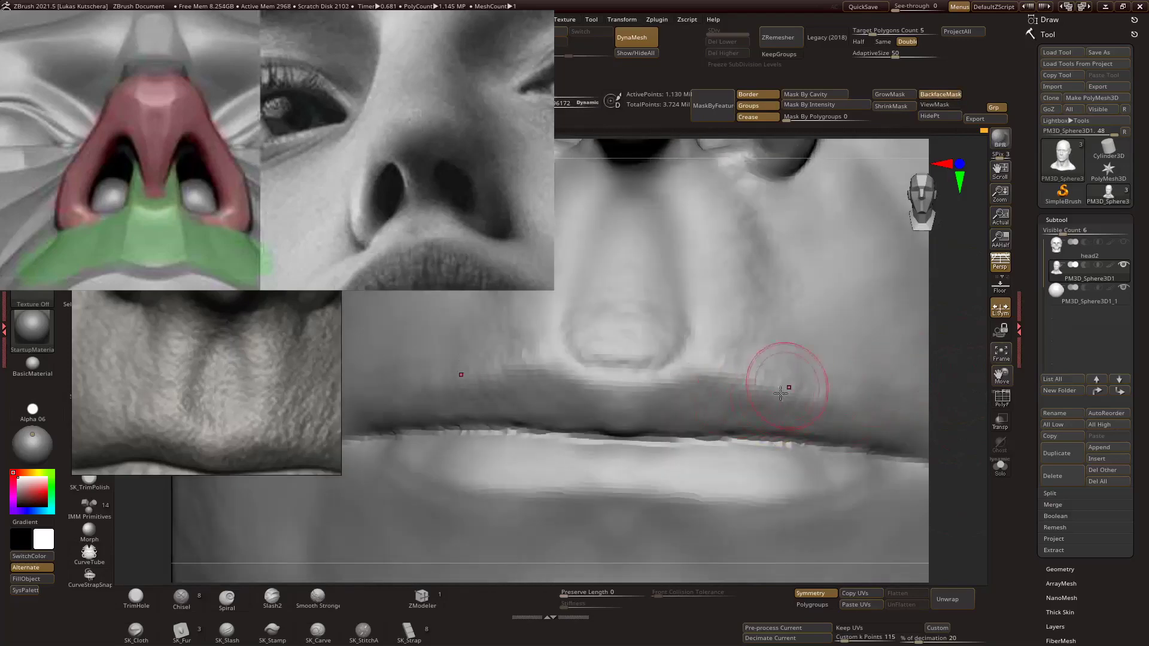
Refine the lower end of the philtrum and the upper lip edge from the front, following the mouth reference.
drag(768, 403, 808, 387)
drag(945, 407, 943, 383)
drag(638, 432, 713, 398)
key(f)
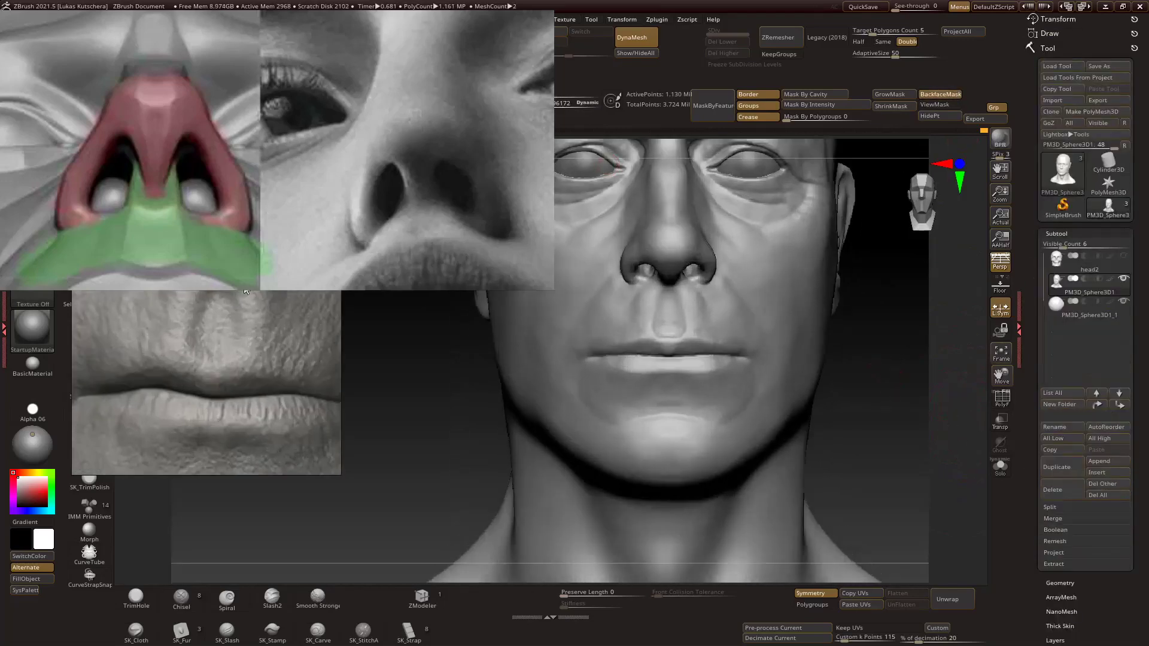
mouse_move(551, 410)
alt+right_down()
mouse_move(868, 359)
mouse_move(693, 409)
alt+right_up()
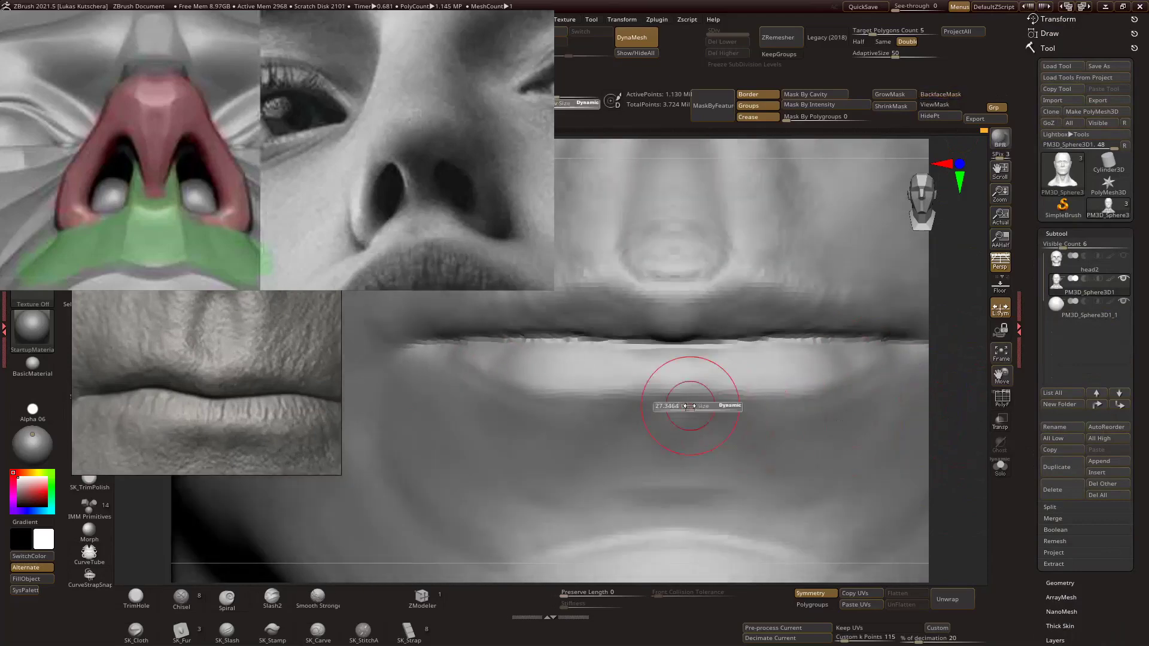
key(f)
alt+right_drag(920, 466, 949, 418)
key(f)
Shape the side profile of the lips and the skin around the mouth corner to match the side-view reference.
drag(210, 330, 244, 325)
alt+right_drag(951, 336, 954, 419)
right_drag(955, 419, 934, 371)
right_drag(687, 278, 513, 376)
mouse_move(751, 340)
right_down()
mouse_move(900, 385)
mouse_move(535, 397)
mouse_move(828, 333)
right_up()
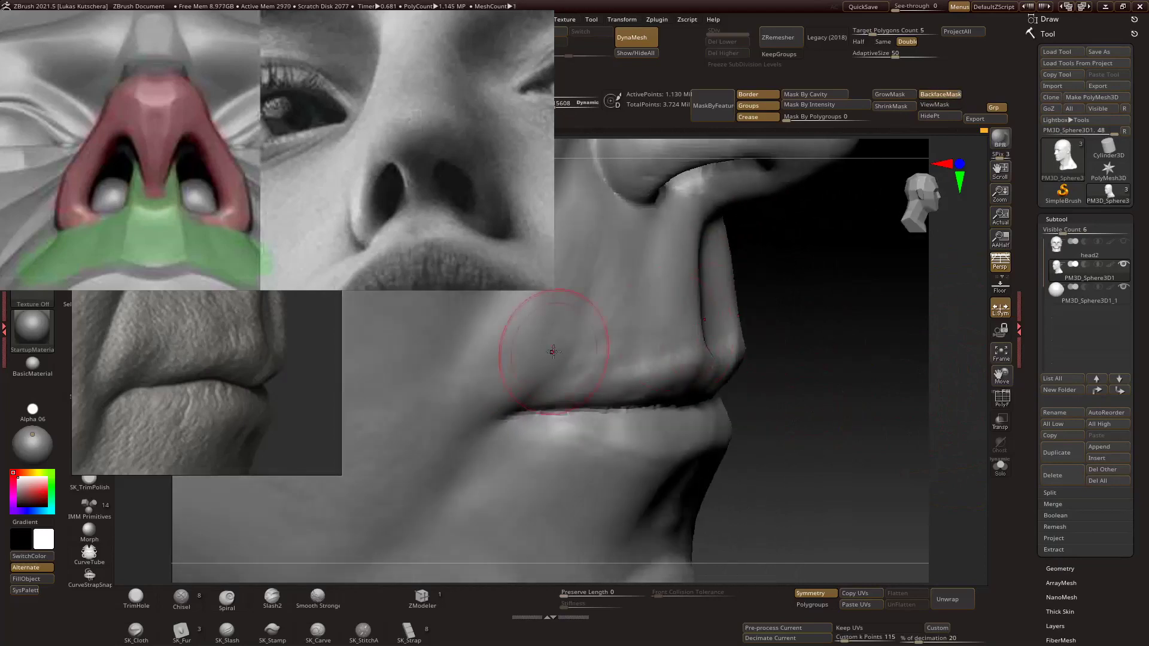
mouse_move(585, 346)
right_down()
mouse_move(944, 362)
mouse_move(890, 342)
mouse_move(541, 461)
mouse_move(624, 358)
mouse_move(593, 375)
mouse_move(528, 376)
mouse_move(816, 385)
mouse_move(564, 384)
right_up()
Build up the soft tissue under the jaw and diagonal skin folds below the ear with ClayBuildup.
key(b)
key(c)
key(b)
mouse_move(486, 347)
ctrl+right_down()
mouse_move(943, 385)
mouse_move(838, 380)
mouse_move(954, 405)
mouse_move(719, 311)
mouse_move(905, 329)
mouse_move(461, 380)
mouse_move(935, 448)
mouse_move(910, 403)
mouse_move(796, 413)
mouse_move(534, 494)
mouse_move(704, 388)
ctrl+right_up()
key(shift)
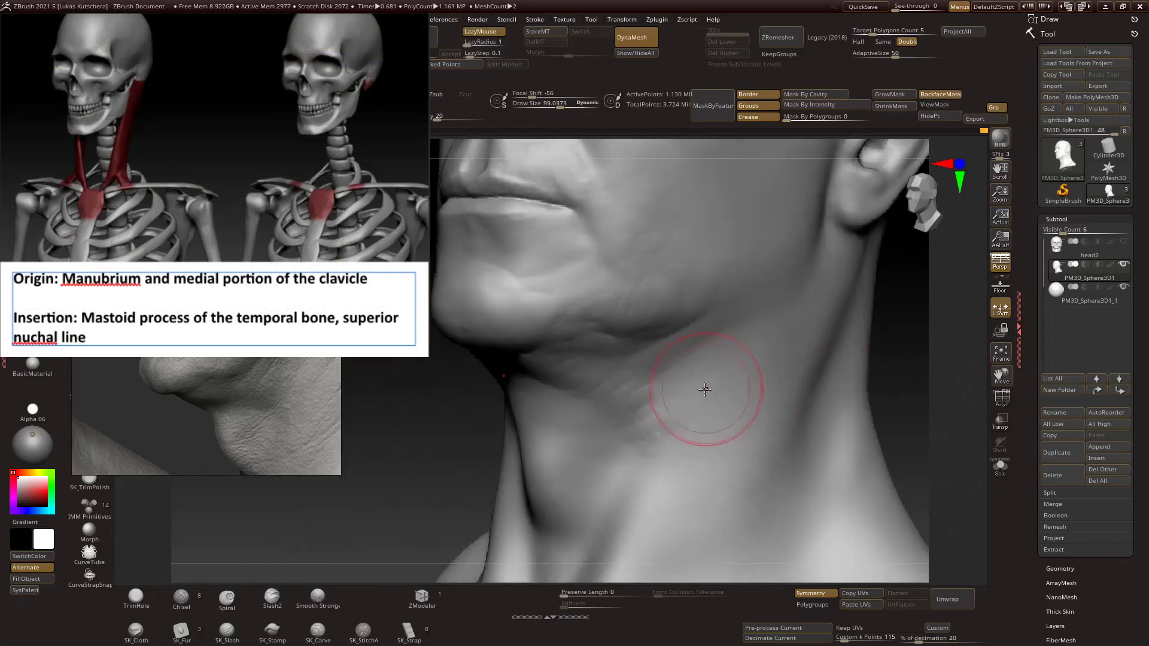
mouse_move(419, 176)
right_down()
mouse_move(826, 307)
mouse_move(774, 254)
right_up()
mouse_move(664, 312)
right_down()
mouse_move(640, 365)
mouse_move(654, 390)
mouse_move(678, 341)
right_up()
right_drag(805, 359, 630, 392)
mouse_move(368, 518)
ctrl+right_down()
mouse_move(462, 287)
mouse_move(531, 364)
mouse_move(958, 355)
ctrl+right_up()
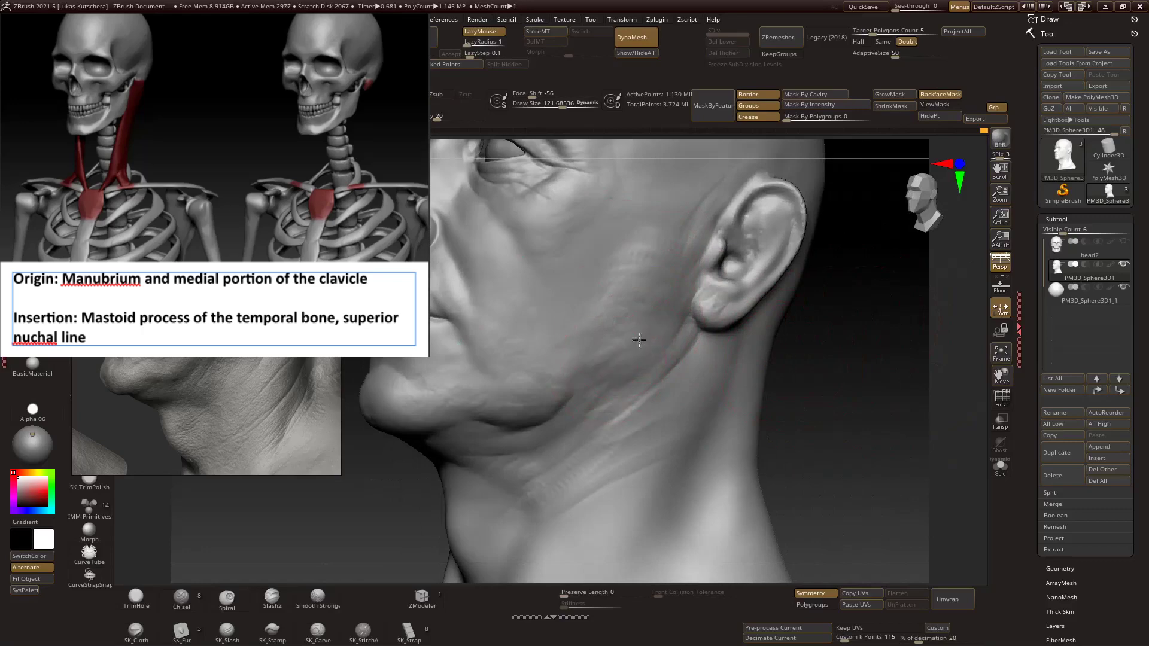
Add skin creases along the side of the neck and under the jawline with ClayBuildup and DamStandard.
right_drag(779, 349, 687, 322)
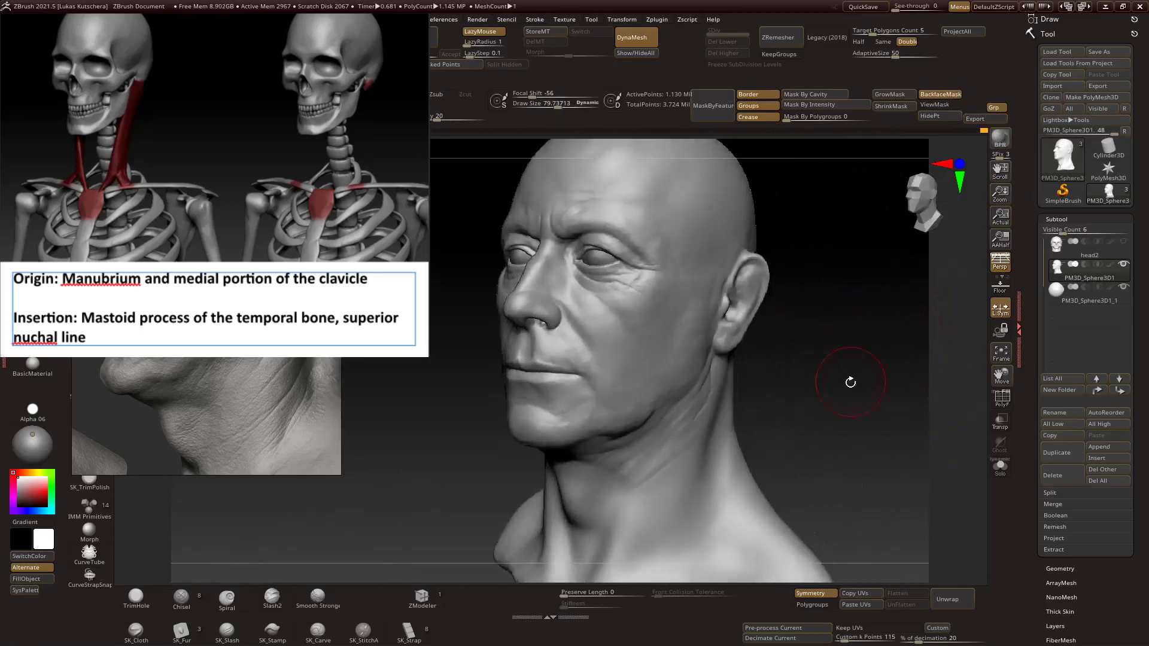
right_drag(852, 380, 699, 426)
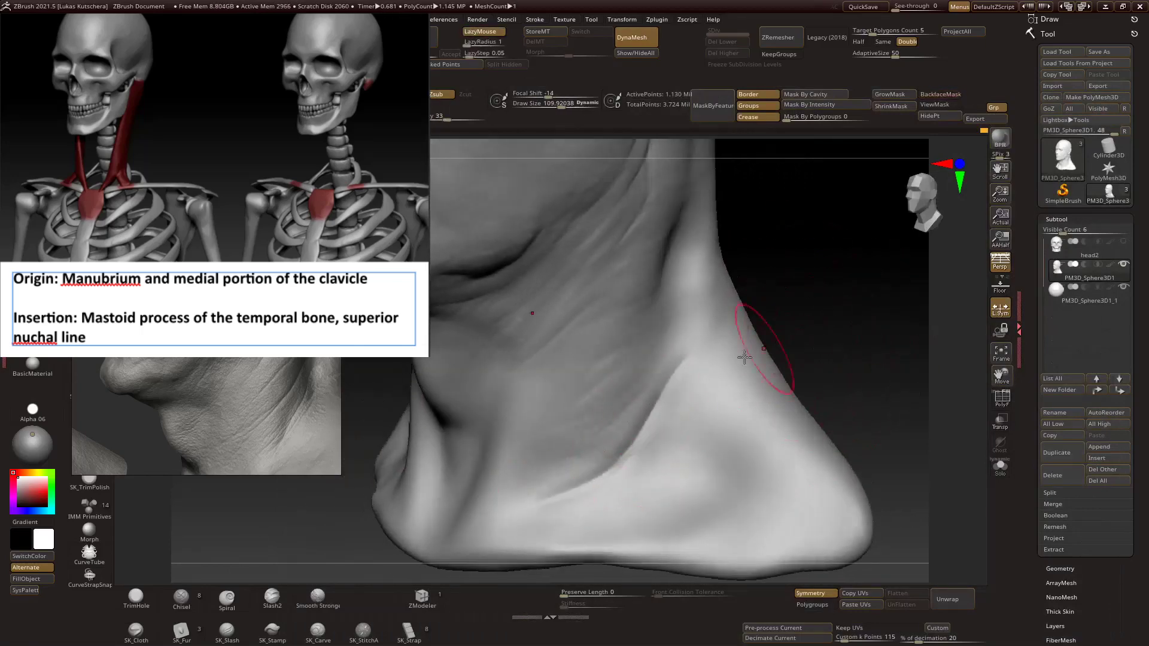
right_drag(744, 357, 635, 375)
key(s)
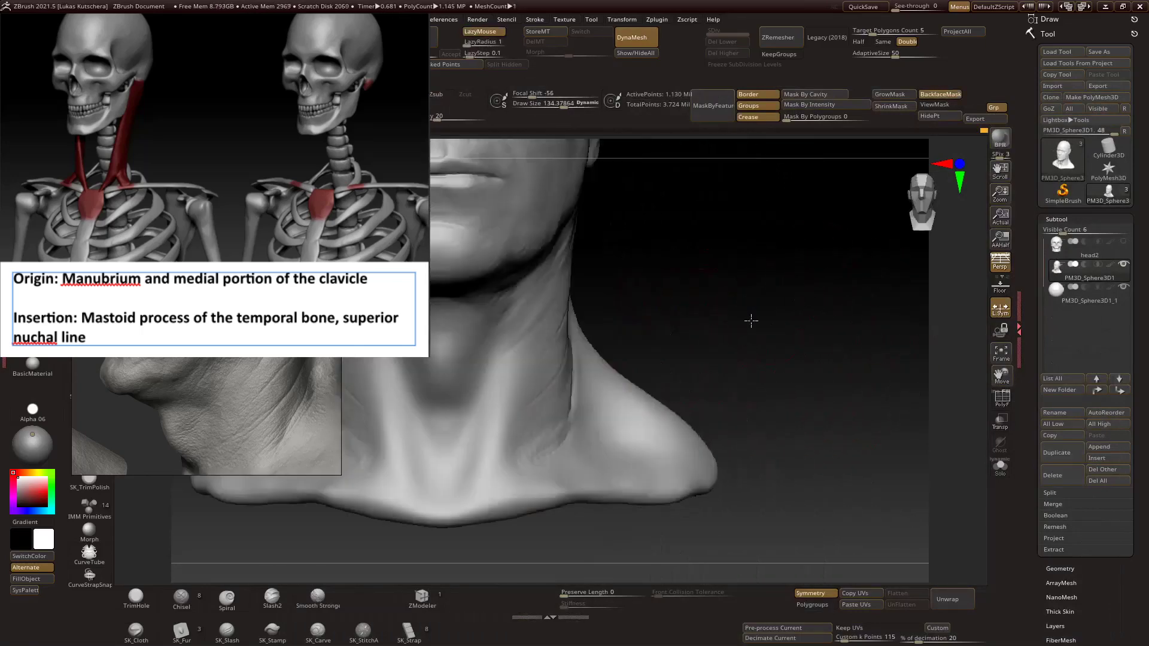
mouse_move(556, 448)
right_down()
mouse_move(487, 269)
mouse_move(751, 274)
mouse_move(534, 320)
mouse_move(599, 335)
mouse_move(633, 367)
mouse_move(739, 318)
mouse_move(821, 347)
right_up()
key(s)
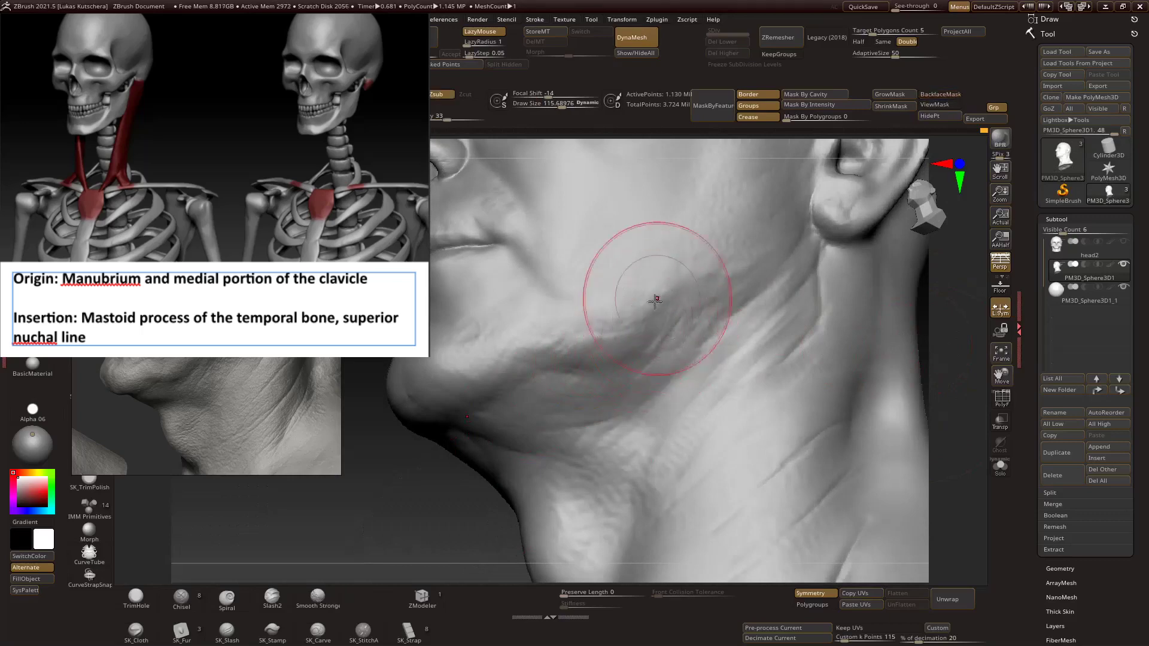
right_drag(646, 326, 813, 267)
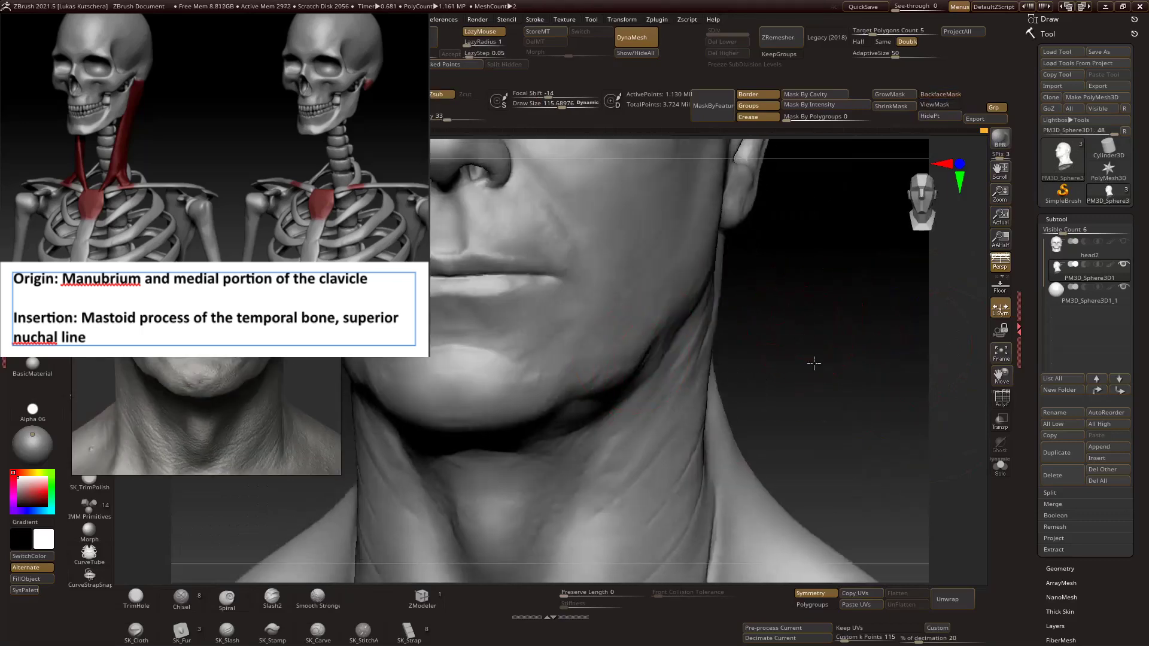
mouse_move(813, 359)
right_down()
mouse_move(813, 277)
mouse_move(810, 303)
mouse_move(866, 335)
mouse_move(726, 315)
mouse_move(743, 313)
mouse_move(629, 347)
mouse_move(585, 346)
mouse_move(547, 295)
mouse_move(601, 363)
mouse_move(565, 314)
mouse_move(854, 324)
right_up()
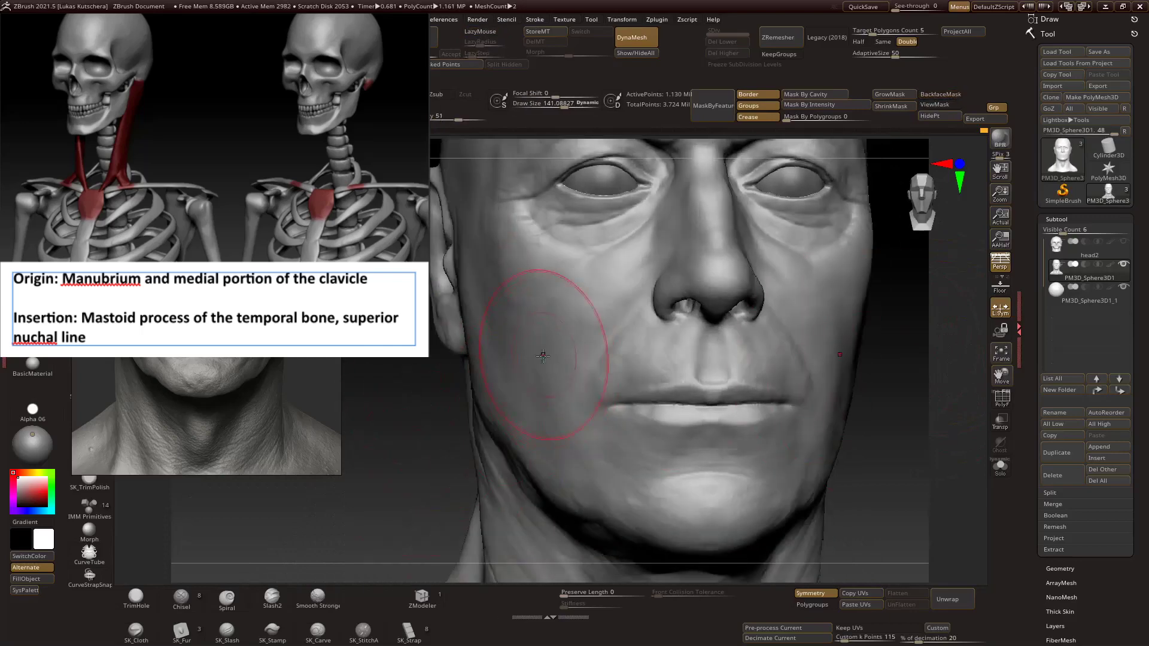
Adjust the cheeks and overall face proportions from the front with the Move brush.
right_drag(498, 332, 602, 317)
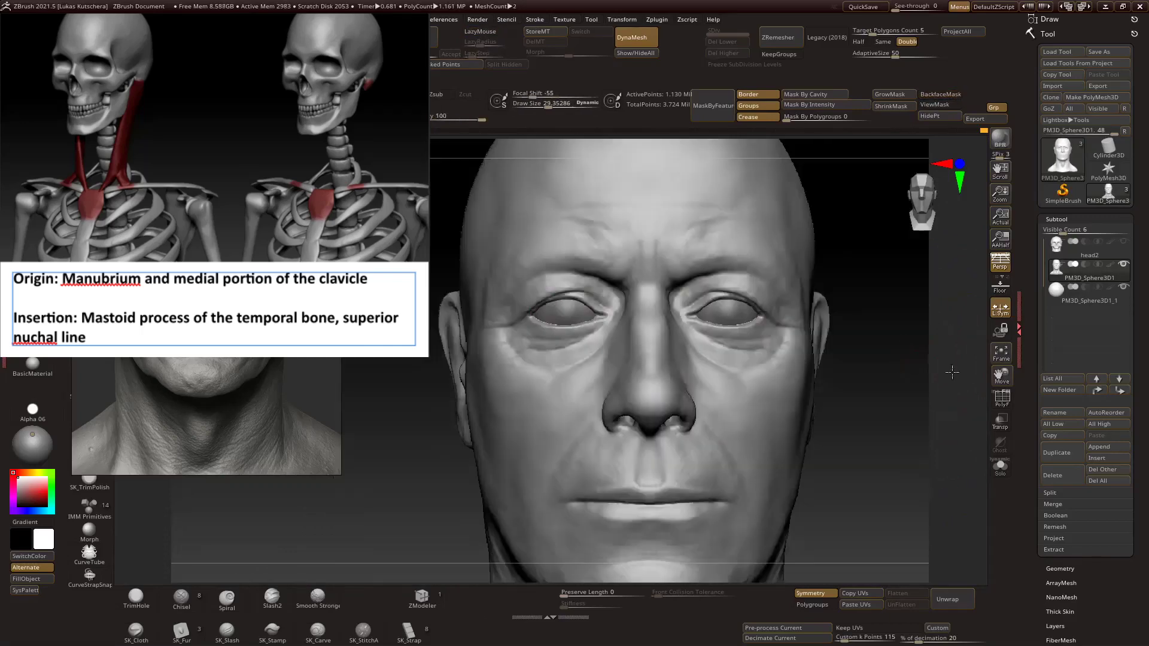
right_drag(954, 372, 953, 350)
right_drag(782, 346, 783, 359)
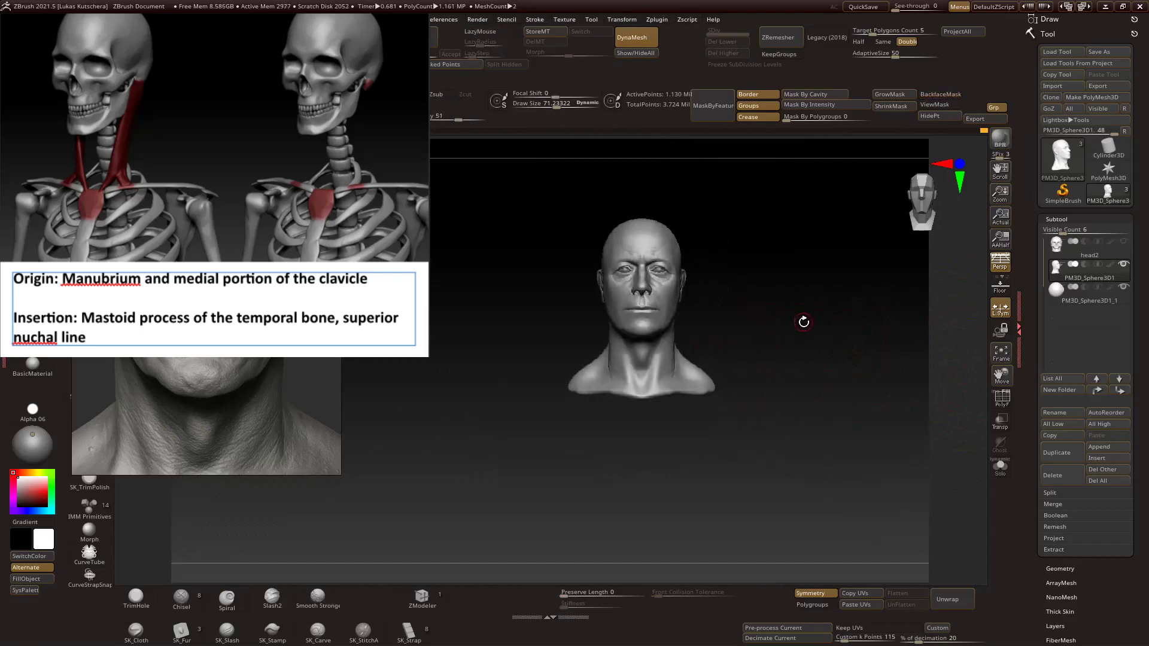
right_drag(802, 321, 848, 279)
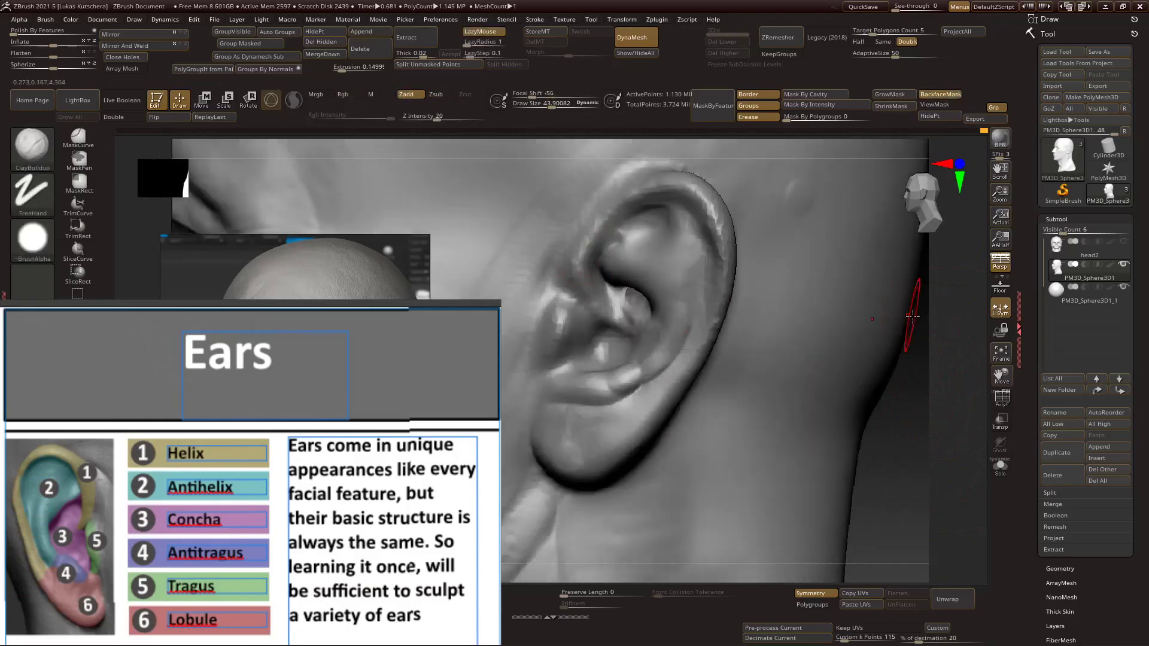
Sculpt the ear's helix, concha, tragus and antitragus with ClayBuildup and Move, following the ear reference.
mouse_move(858, 348)
mouse_down()
mouse_move(909, 329)
mouse_move(672, 205)
mouse_move(631, 269)
mouse_up()
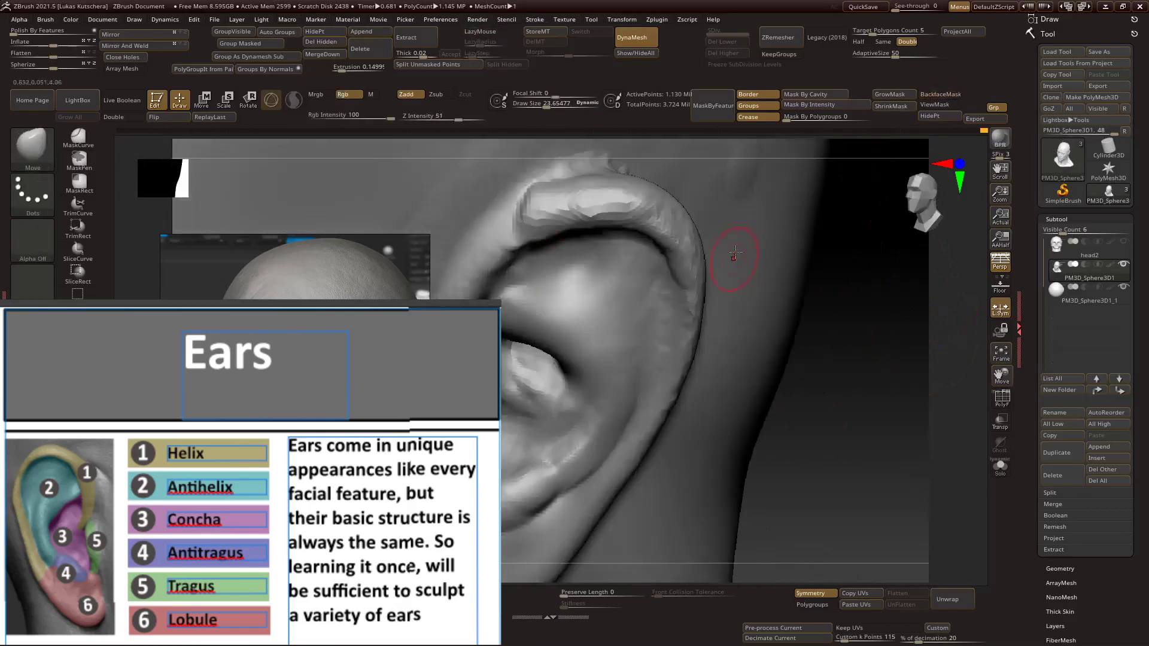
key(s)
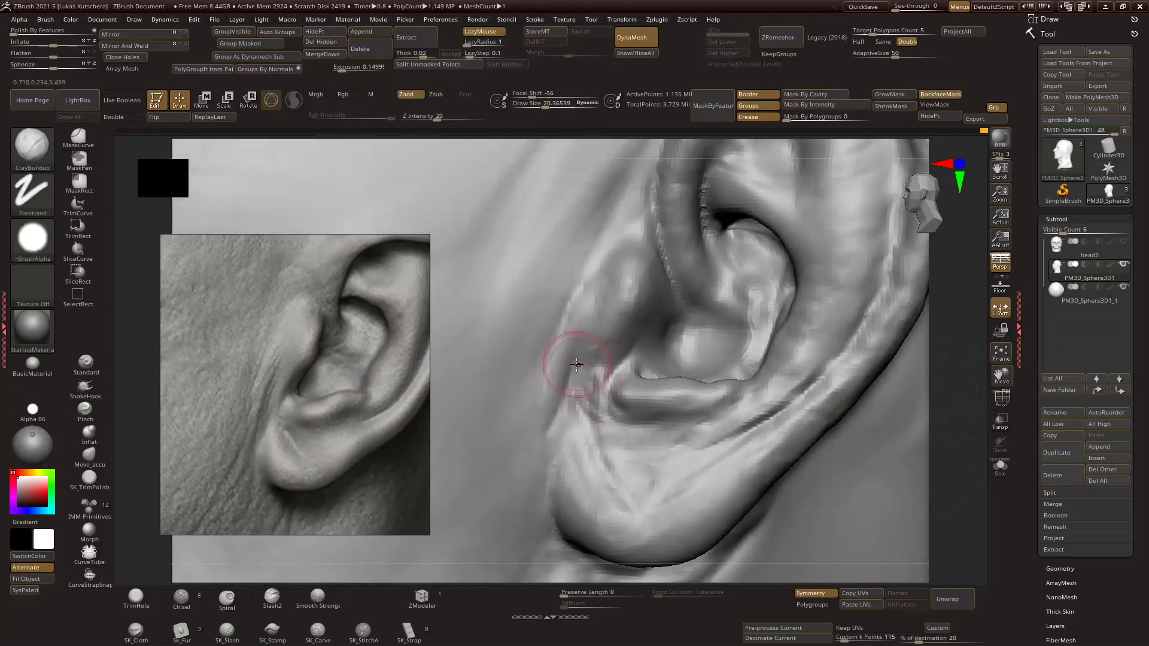
key(b)
key(m)
key(v)
mouse_move(607, 211)
right_down()
mouse_move(585, 313)
mouse_move(594, 336)
mouse_move(872, 379)
mouse_move(611, 376)
mouse_move(628, 346)
mouse_move(826, 357)
right_up()
Shape the earlobe and its attachment to the jaw with the ClayBuildup, DamStandard and Move brushes.
key(b)
key(c)
key(b)
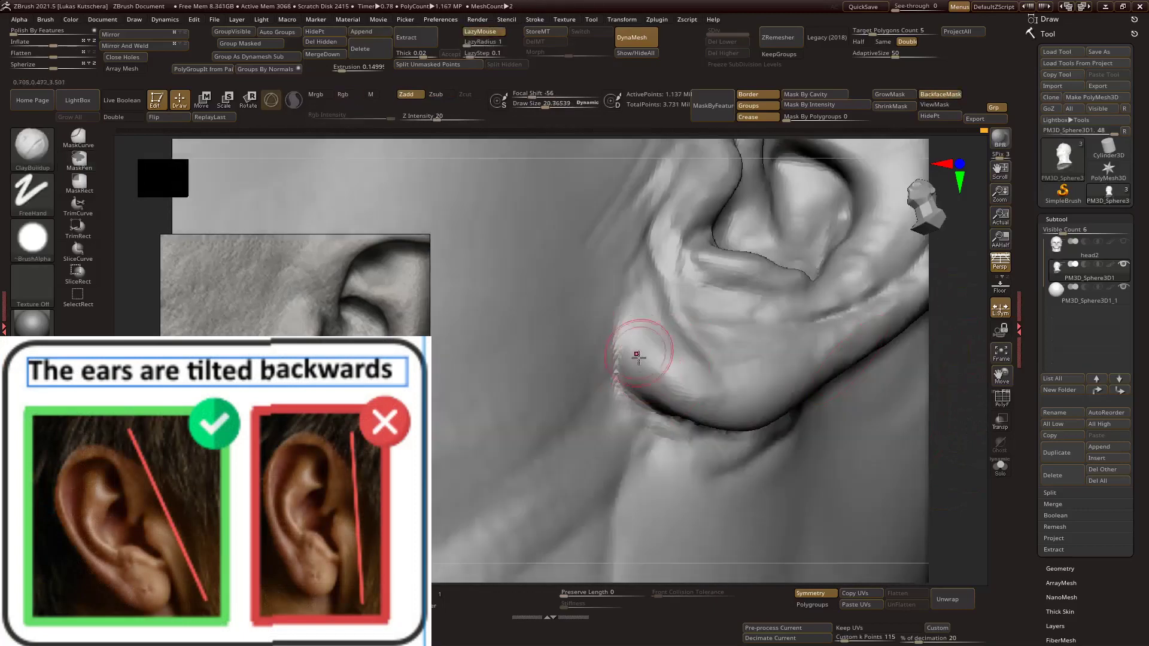
right_drag(634, 392, 850, 375)
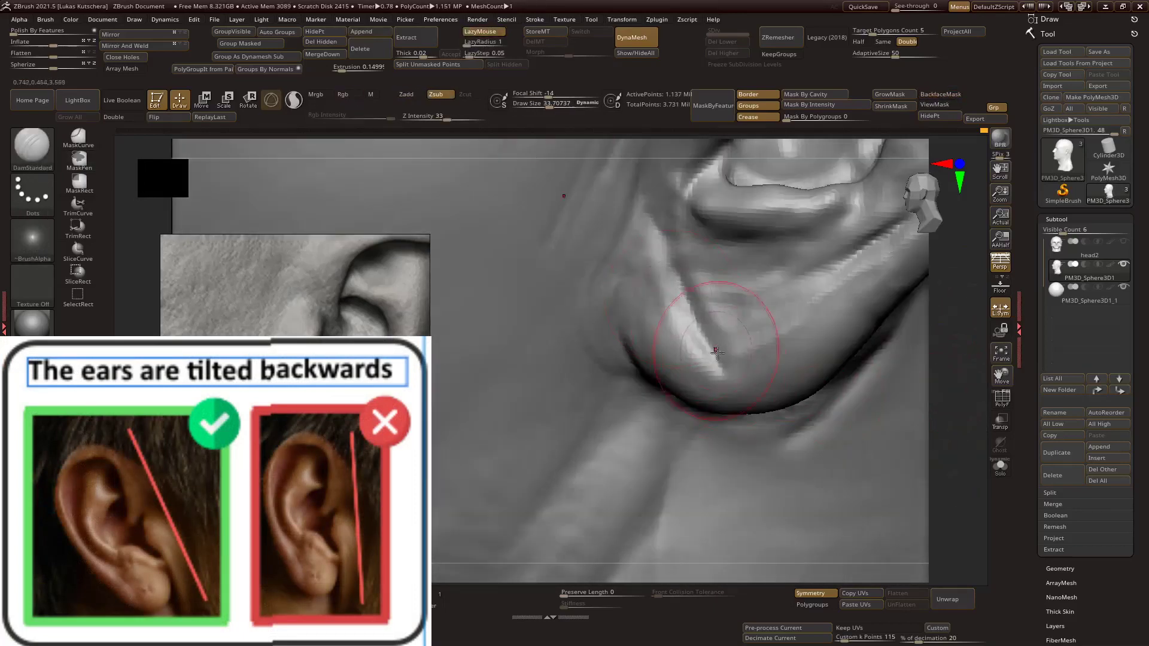
right_drag(969, 384, 811, 338)
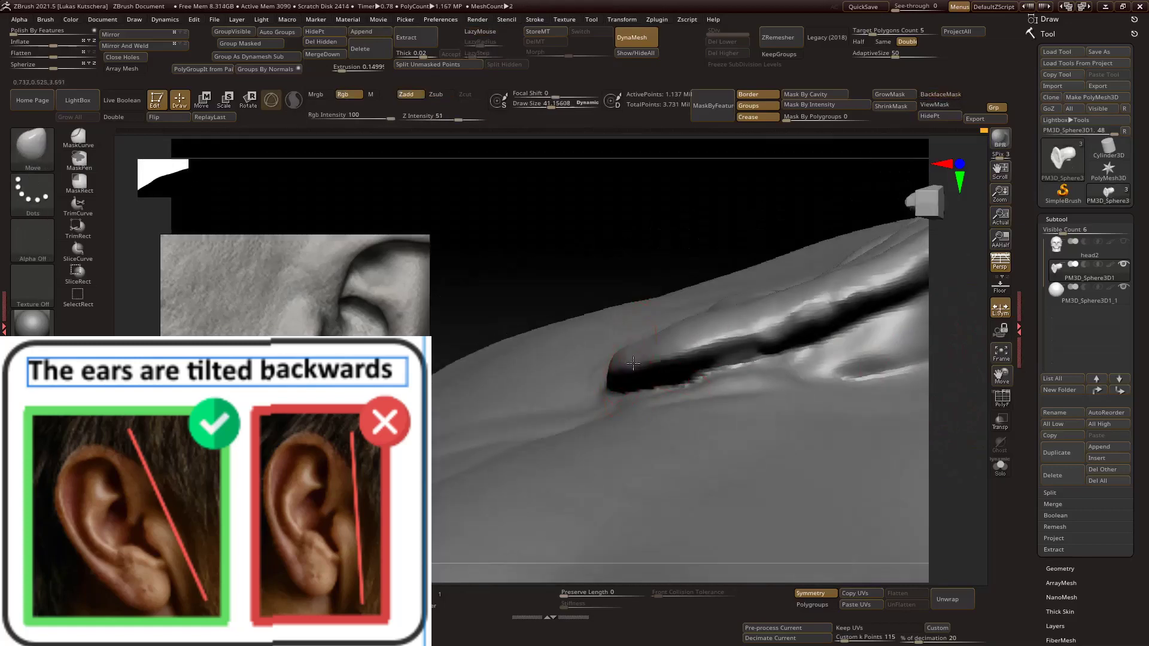
right_drag(660, 383, 957, 405)
ctrl+shift+click(687, 420)
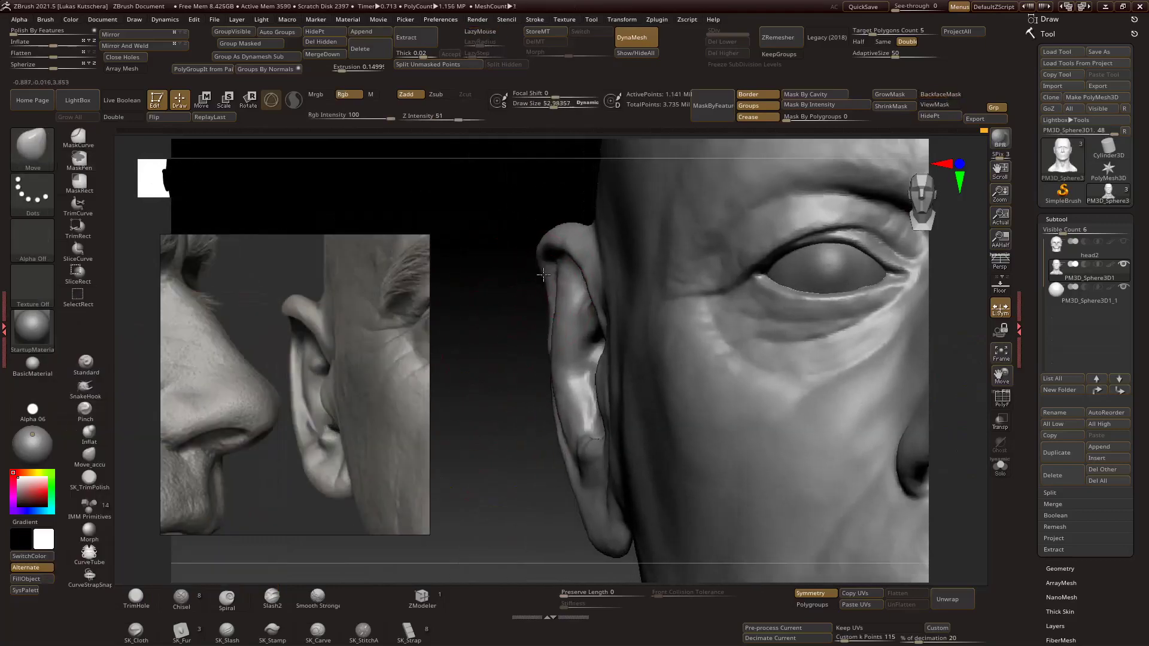
Refine the ear's front silhouette and back surface with Move and ClayBuildup, matching the front-view reference.
mouse_move(543, 275)
right_down()
mouse_move(544, 333)
mouse_move(620, 303)
right_up()
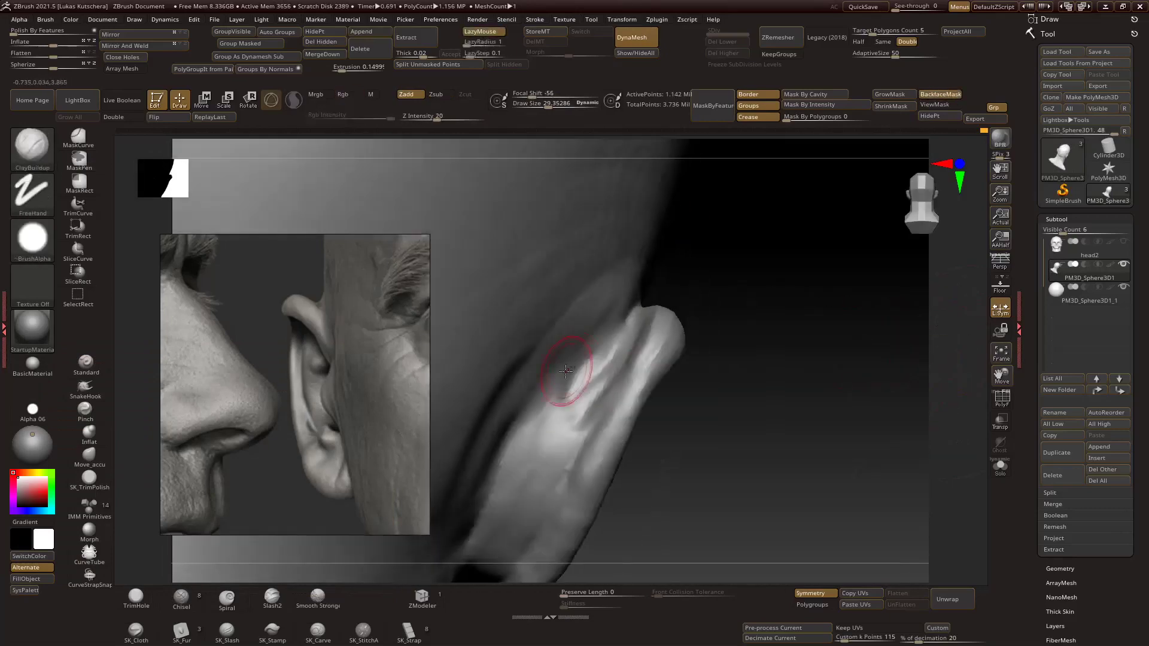
mouse_move(566, 371)
right_down()
mouse_move(710, 346)
mouse_move(821, 441)
mouse_move(855, 419)
right_up()
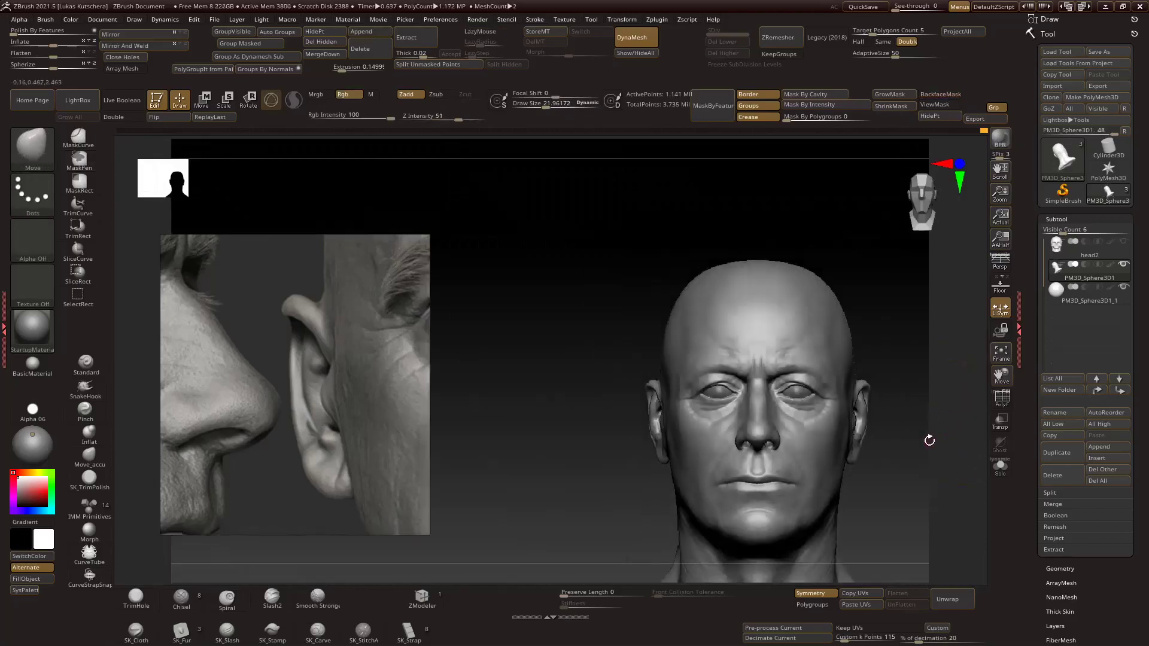
mouse_move(598, 374)
right_down()
mouse_move(610, 359)
mouse_move(591, 343)
mouse_move(544, 487)
mouse_move(580, 469)
mouse_move(526, 375)
right_up()
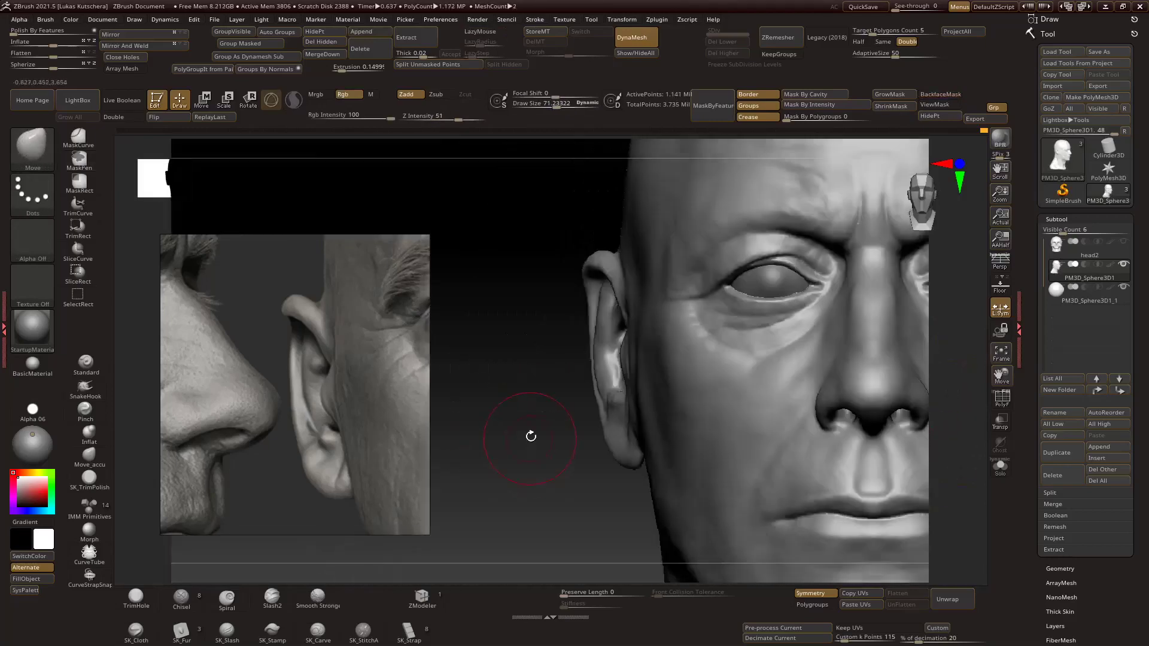
mouse_move(293, 316)
right_down()
mouse_move(903, 334)
mouse_move(692, 333)
mouse_move(872, 313)
mouse_move(699, 345)
mouse_move(744, 243)
mouse_move(798, 252)
mouse_move(668, 371)
mouse_move(790, 347)
right_up()
ctrl+right_drag(800, 272, 671, 397)
Build up the eye bags and upper cheeks from the front with the ClayBuildup and Move brushes, following the eye reference.
key(s)
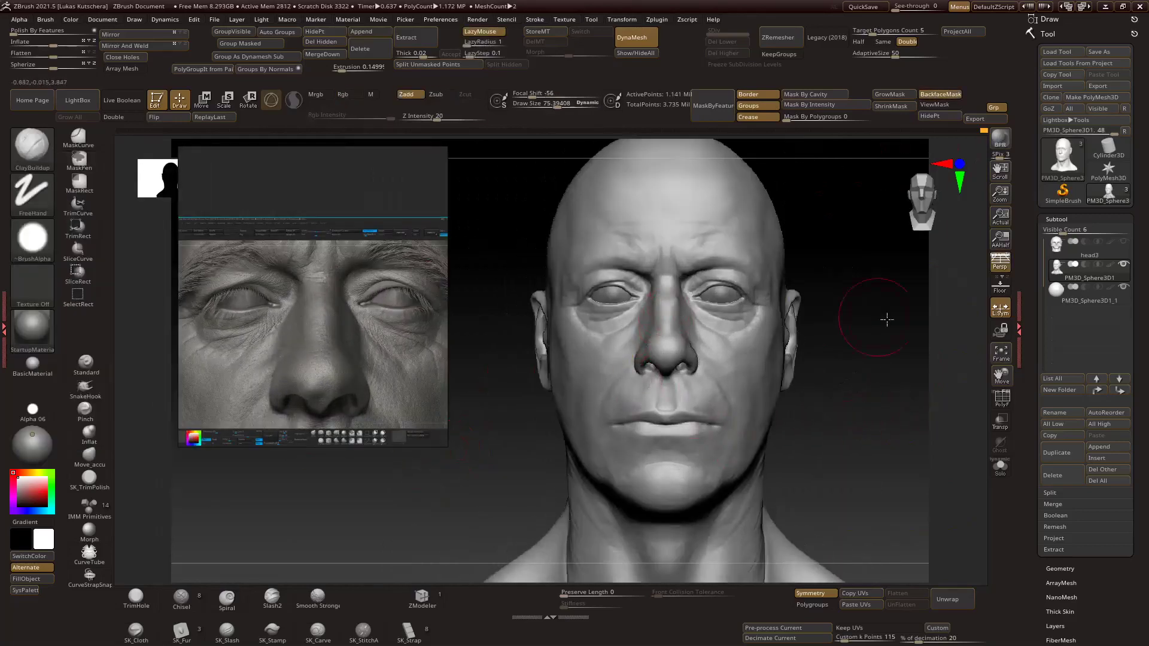
ctrl+right_drag(681, 312, 939, 387)
key(s)
drag(589, 293, 575, 293)
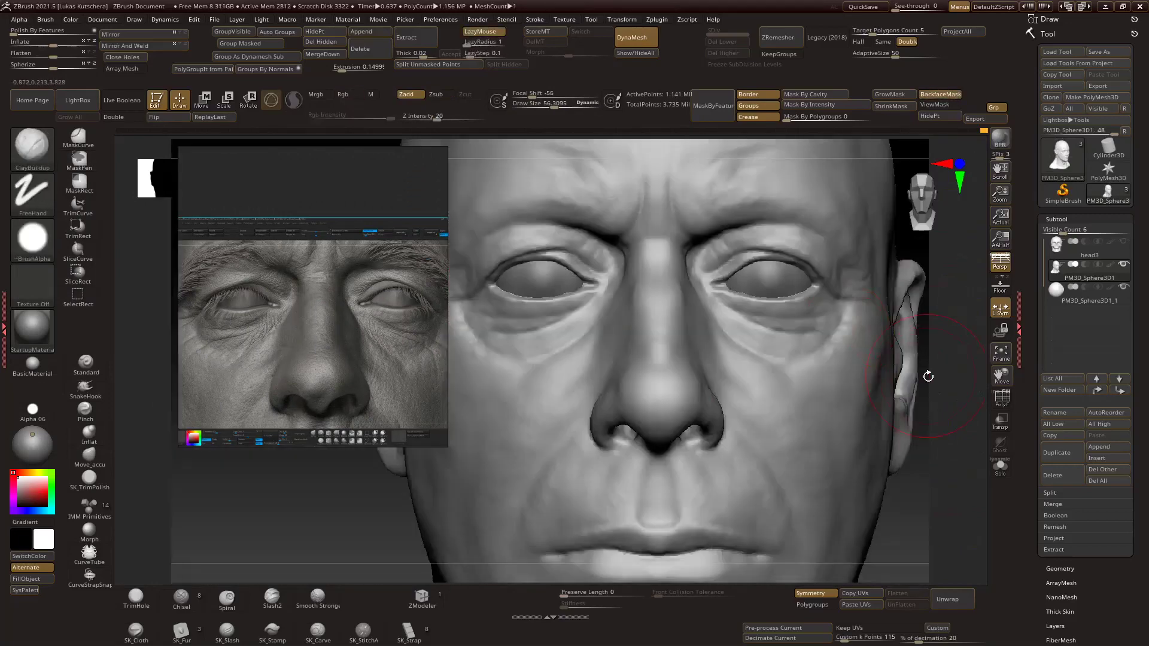
mouse_move(778, 335)
ctrl+right_down()
mouse_move(939, 403)
mouse_move(606, 277)
mouse_move(949, 364)
mouse_move(951, 383)
ctrl+right_up()
scroll(310, 292, down, 5)
scroll(302, 290, up, 8)
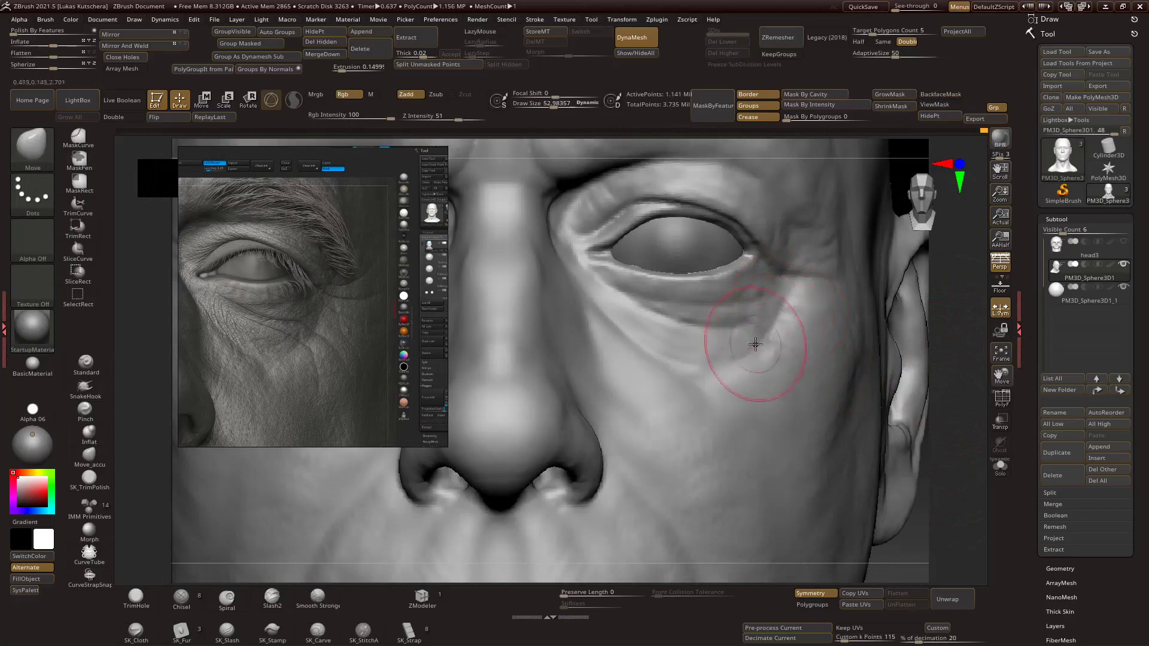
mouse_move(764, 351)
ctrl+right_down()
mouse_move(949, 367)
mouse_move(841, 249)
ctrl+right_up()
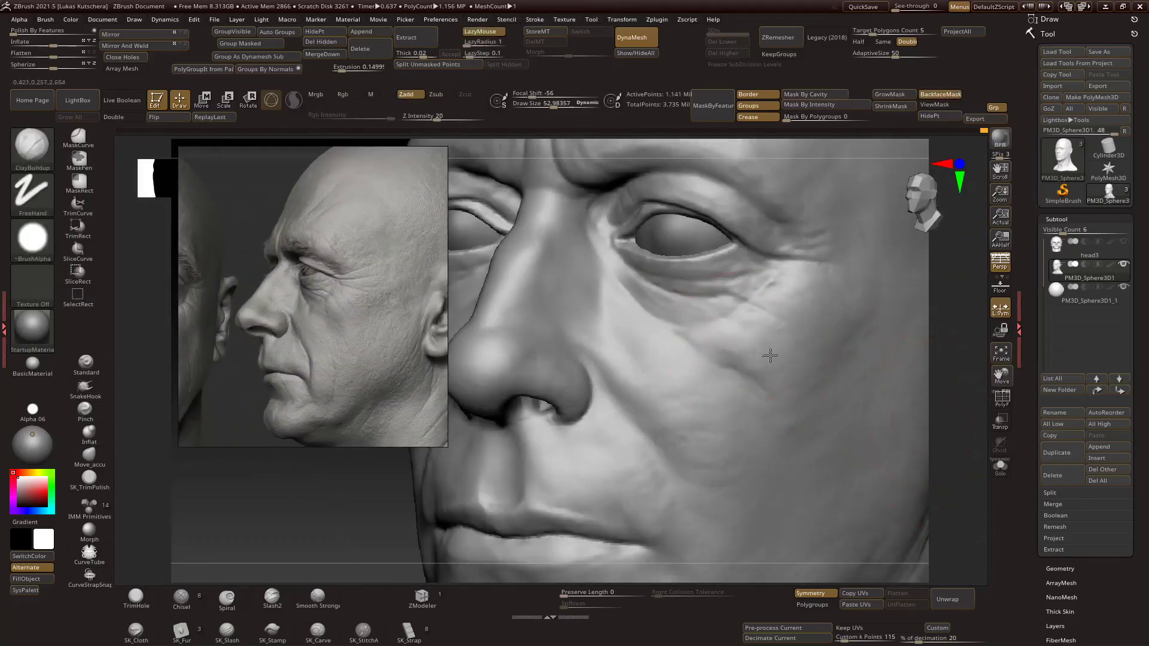
Add the creases and folds beneath the outer eye and across the cheek with the ClayBuildup and DamStandard brushes.
mouse_move(765, 357)
mouse_down()
mouse_move(965, 400)
mouse_move(730, 365)
mouse_move(958, 371)
mouse_move(721, 346)
mouse_up()
key(s)
drag(933, 366, 654, 329)
key(b)
key(d)
key(s)
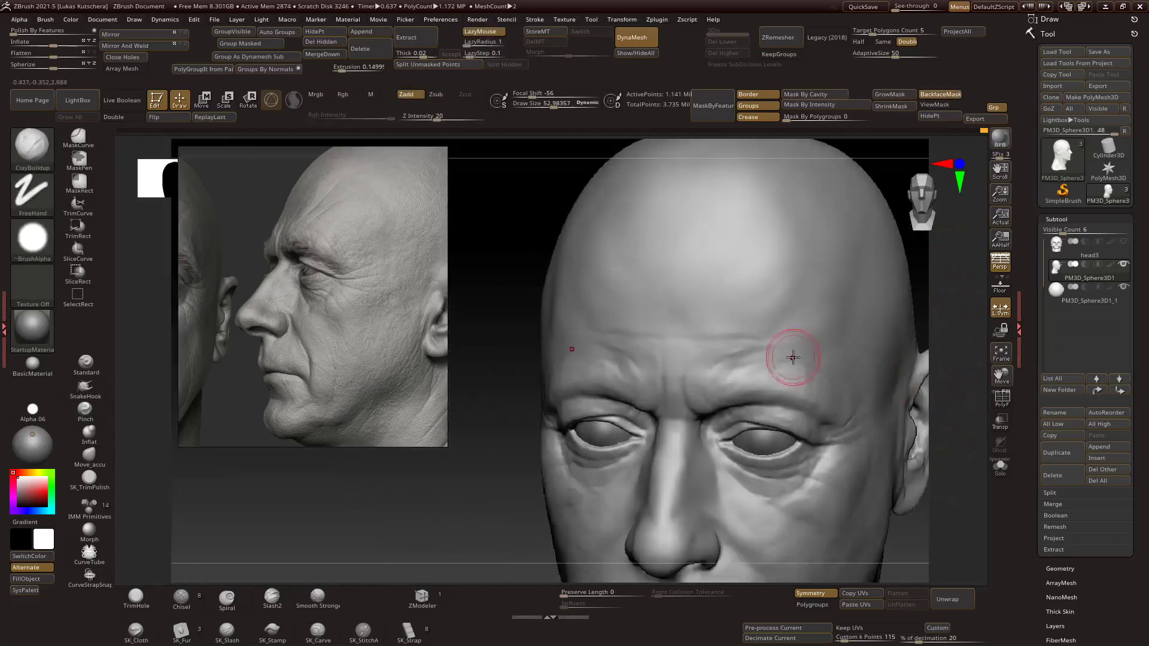
Sculpt the brow muscles and the first horizontal forehead folds with ClayBuildup and DamStandard, matching the forehead reference.
drag(933, 359, 959, 337)
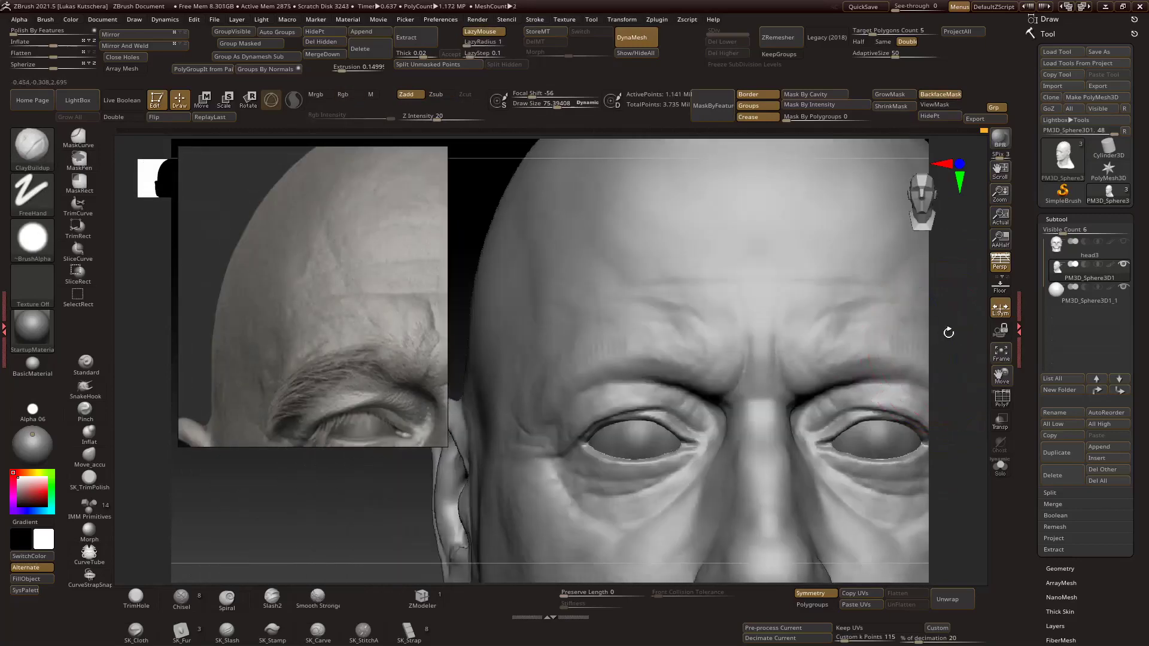
drag(946, 329, 952, 338)
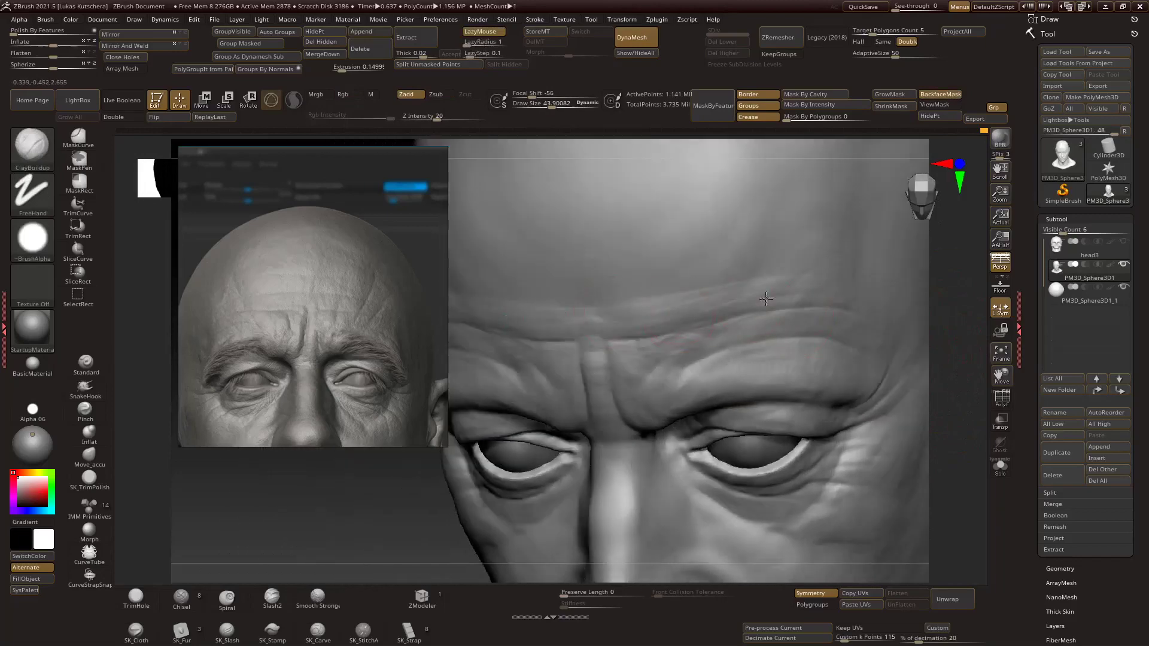
key(s)
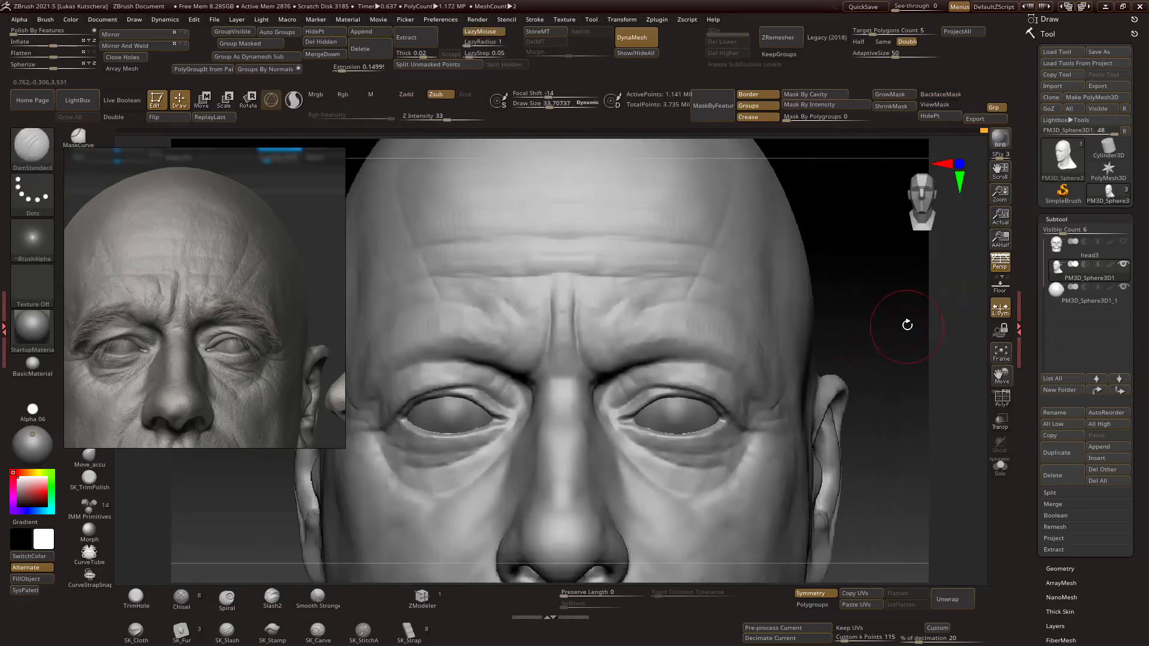
scroll(918, 363, up, 5)
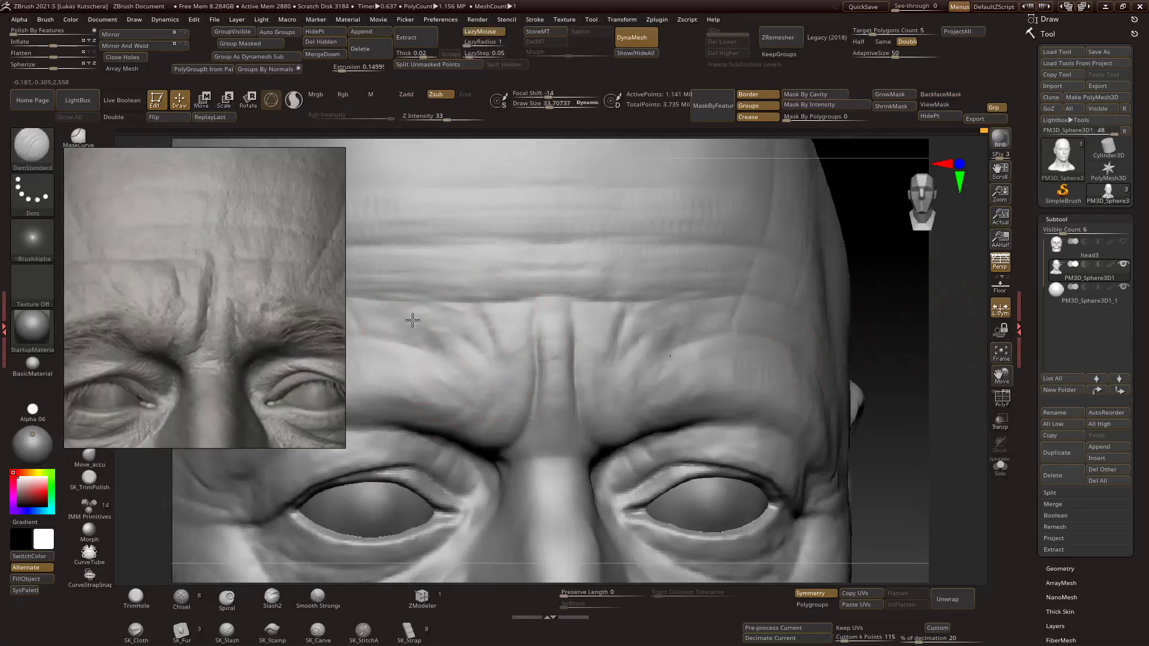
Carve the vertical frown lines and slanted creases above the brows with DamStandard and fill their edges with ClayBuildup.
drag(919, 340, 892, 333)
drag(650, 368, 682, 321)
mouse_move(952, 364)
mouse_down()
mouse_move(953, 397)
mouse_move(942, 397)
mouse_move(542, 304)
mouse_move(544, 340)
mouse_move(705, 329)
mouse_move(579, 380)
mouse_move(662, 366)
mouse_up()
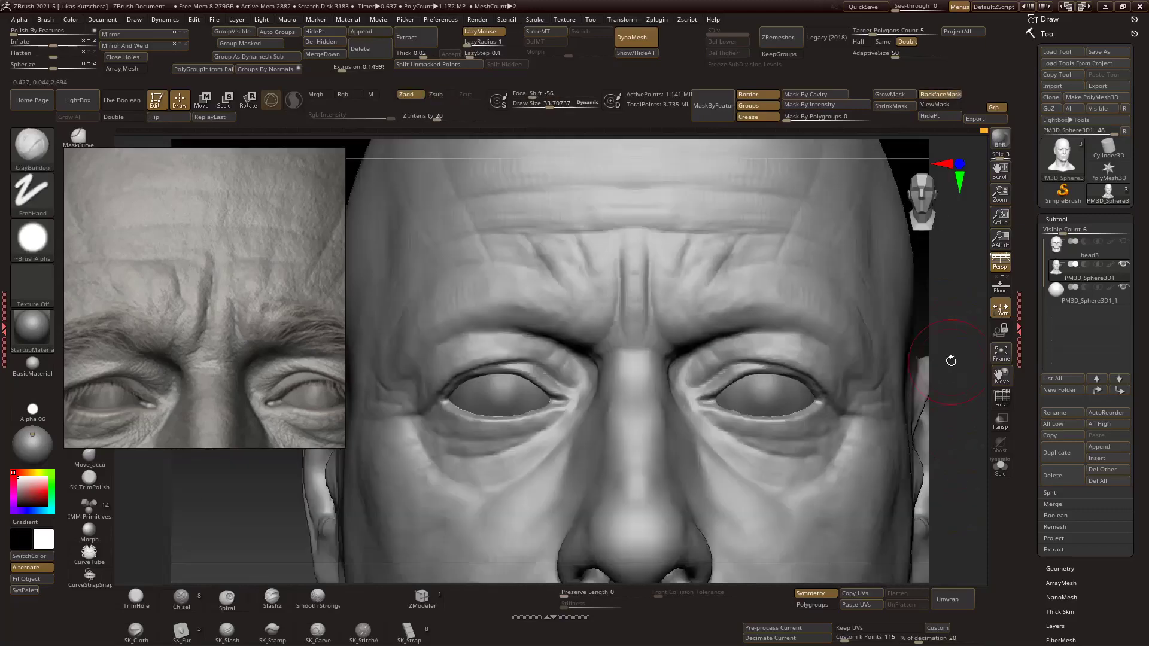
drag(949, 359, 568, 346)
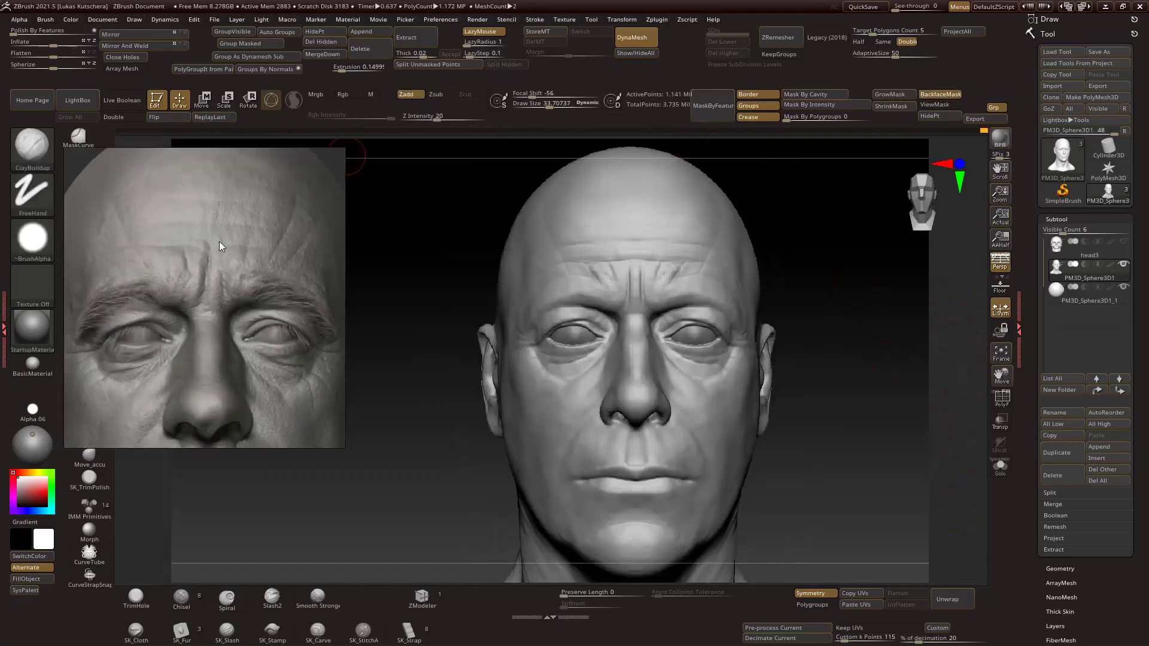
mouse_move(875, 329)
mouse_down()
mouse_move(987, 335)
mouse_move(632, 244)
mouse_move(800, 257)
mouse_move(811, 244)
mouse_up()
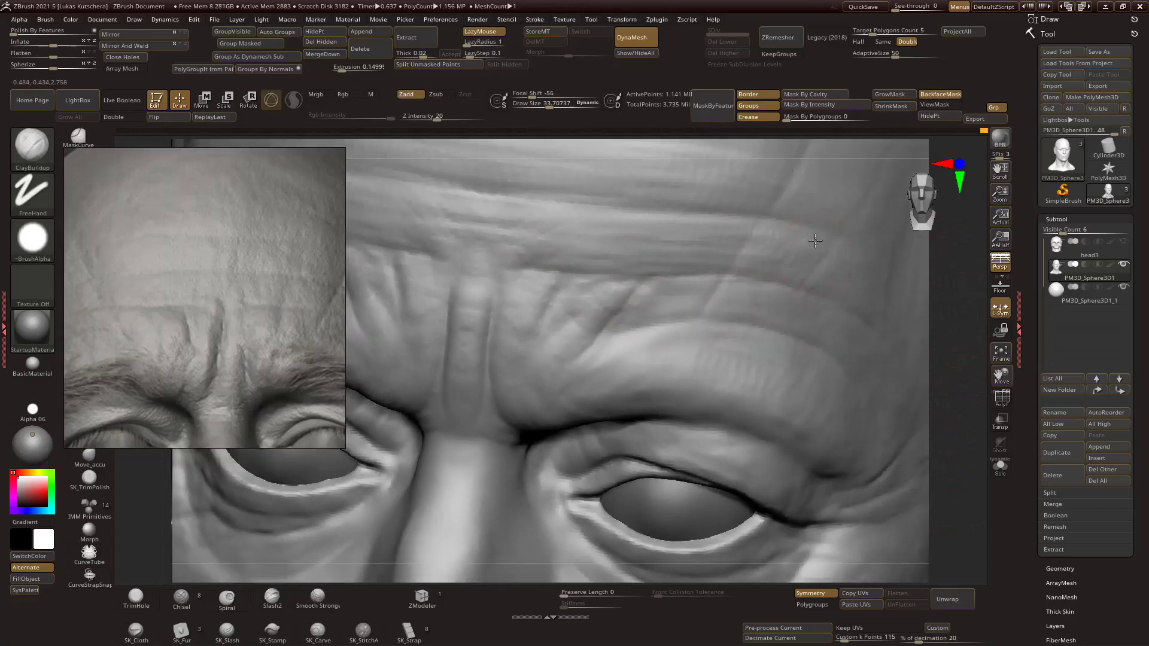
drag(712, 264, 698, 269)
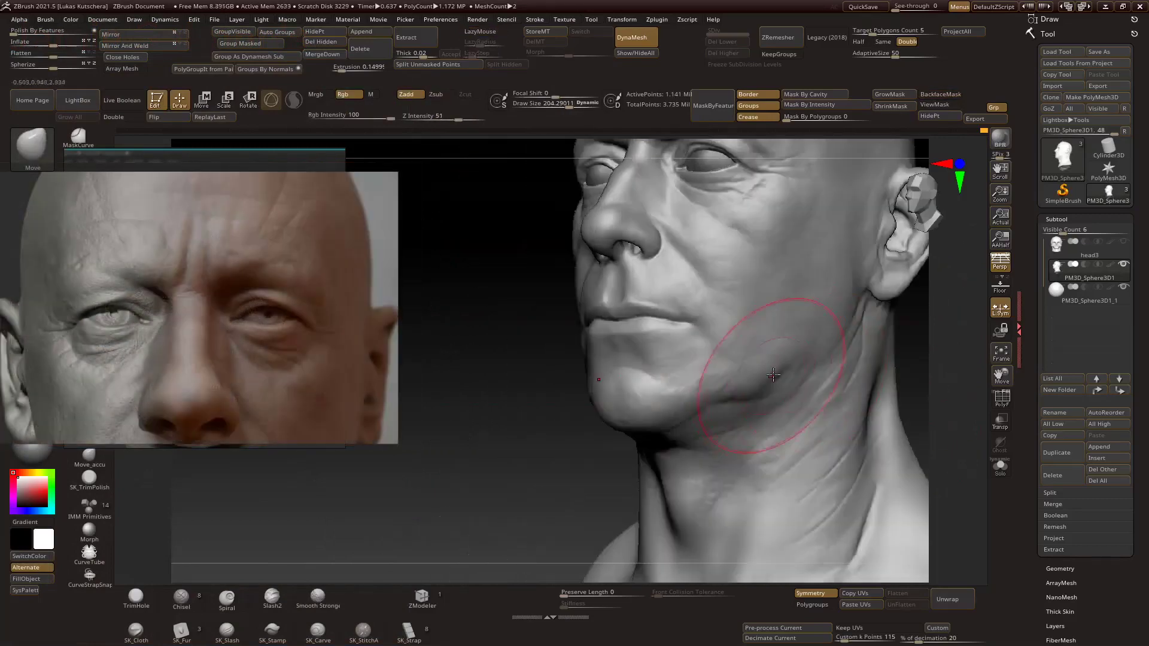
Refine the jawline, cheek side and neck folds with the Move, DamStandard and ClayBuildup brushes, matching the side reference.
drag(769, 333, 615, 473)
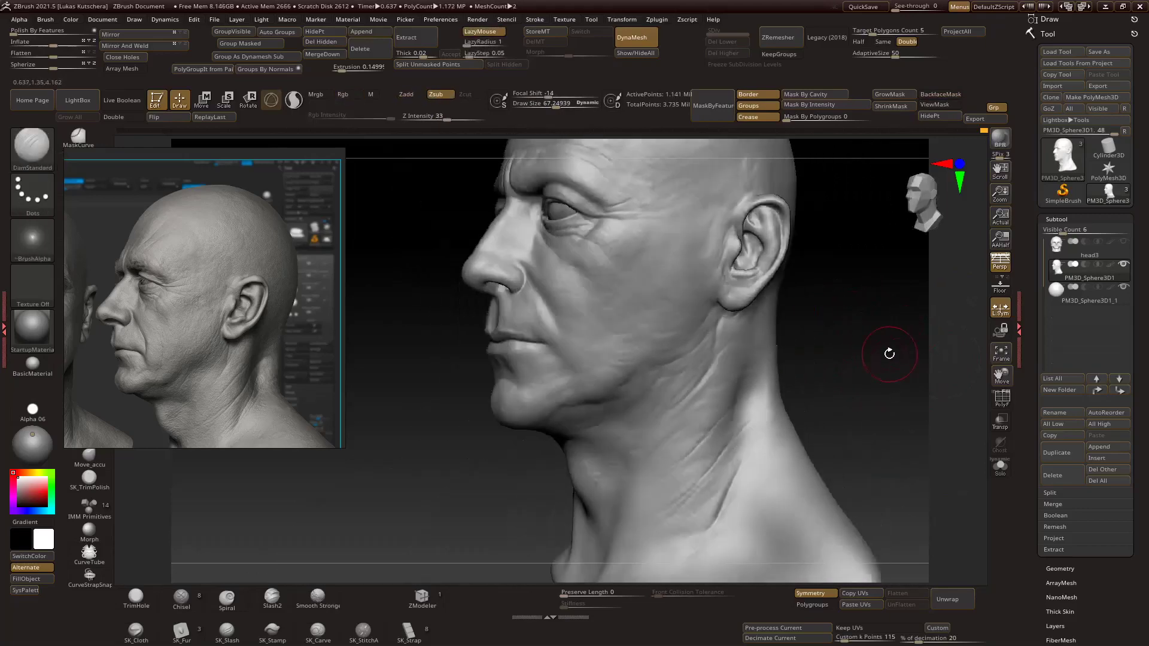
key(s)
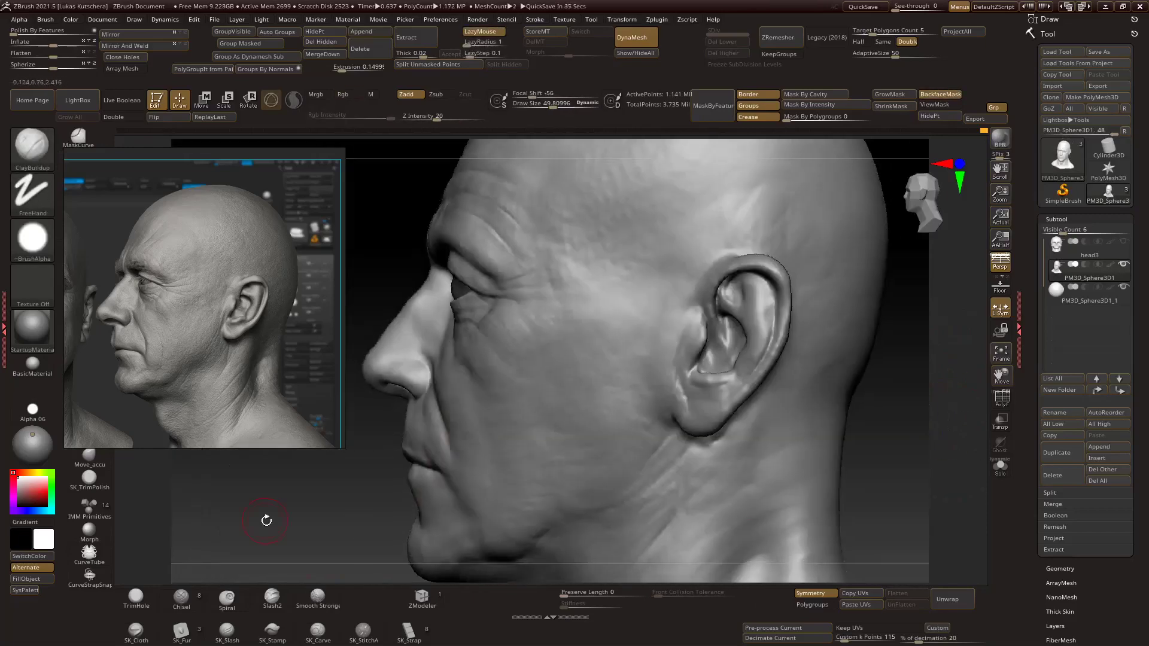
drag(263, 519, 457, 489)
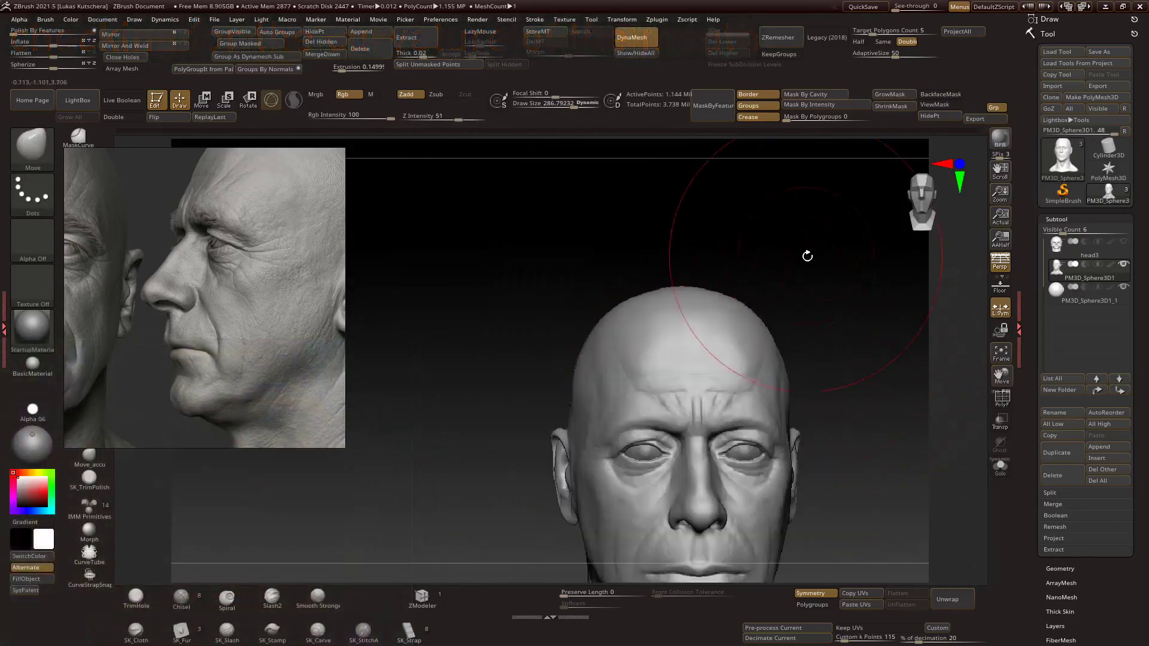
mouse_move(807, 256)
mouse_down()
mouse_move(584, 300)
mouse_move(672, 423)
mouse_move(359, 192)
mouse_move(762, 379)
mouse_move(862, 359)
mouse_up()
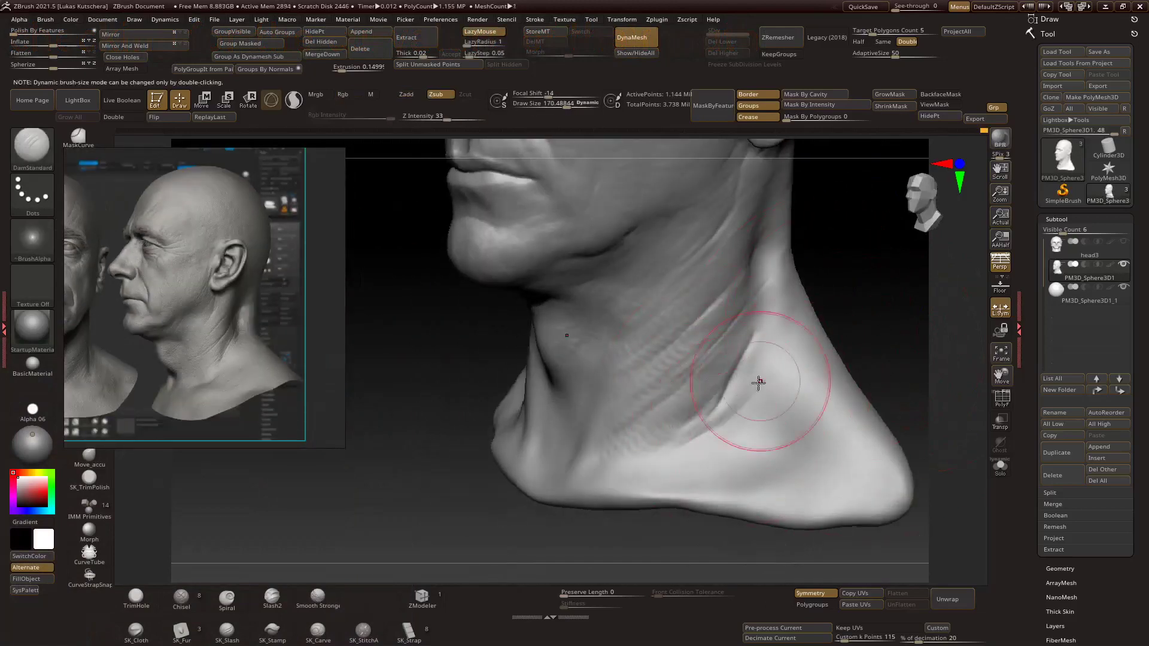
Sculpt the collarbones, shoulder base and lower neck muscles with the DamStandard and ClayBuildup brushes, following the bust reference.
shift+drag(758, 383, 823, 520)
mouse_move(709, 503)
mouse_down()
mouse_move(664, 479)
mouse_move(705, 487)
mouse_move(775, 467)
mouse_up()
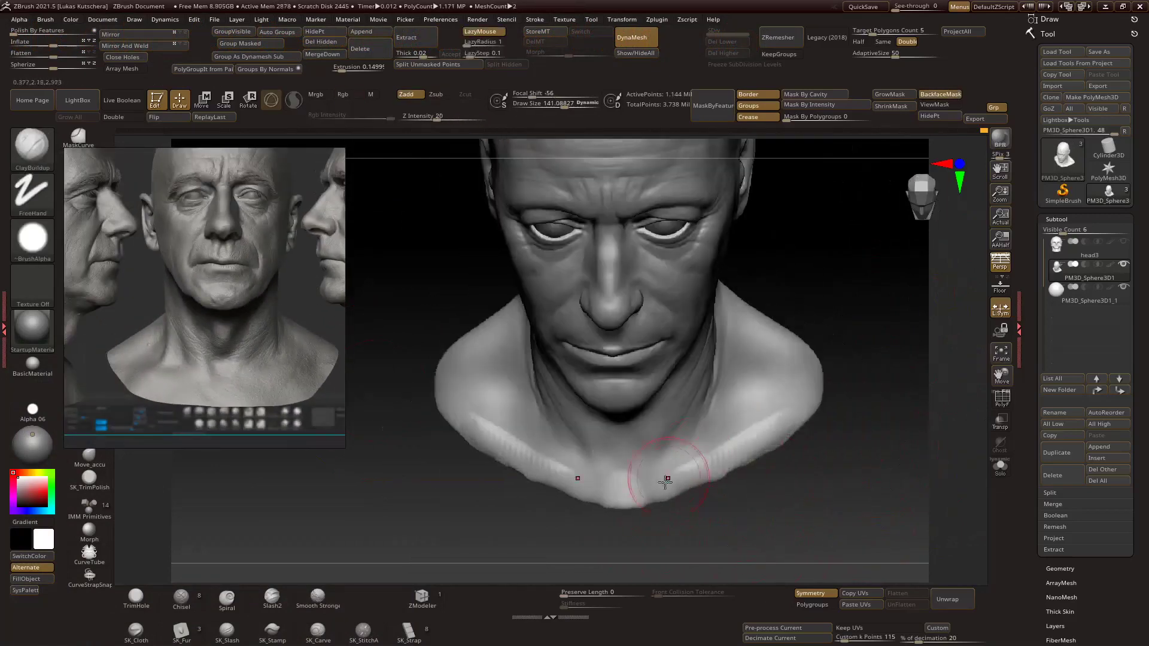
shift+drag(662, 475, 851, 421)
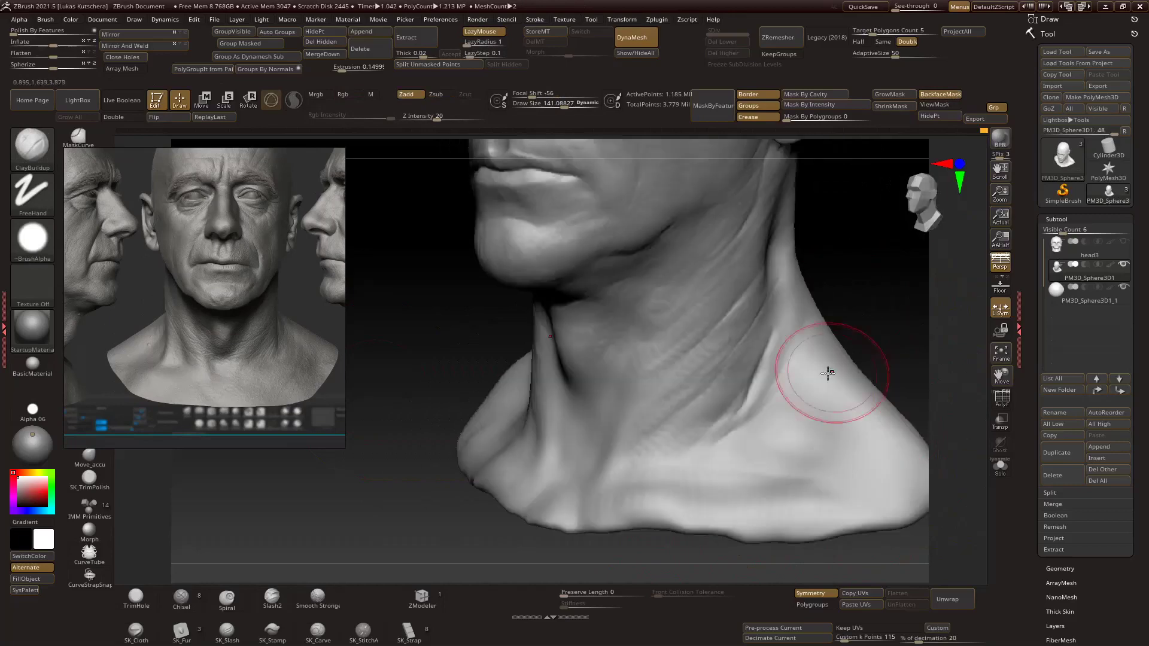
mouse_move(826, 371)
mouse_down()
mouse_move(854, 297)
mouse_move(680, 410)
mouse_move(689, 423)
mouse_up()
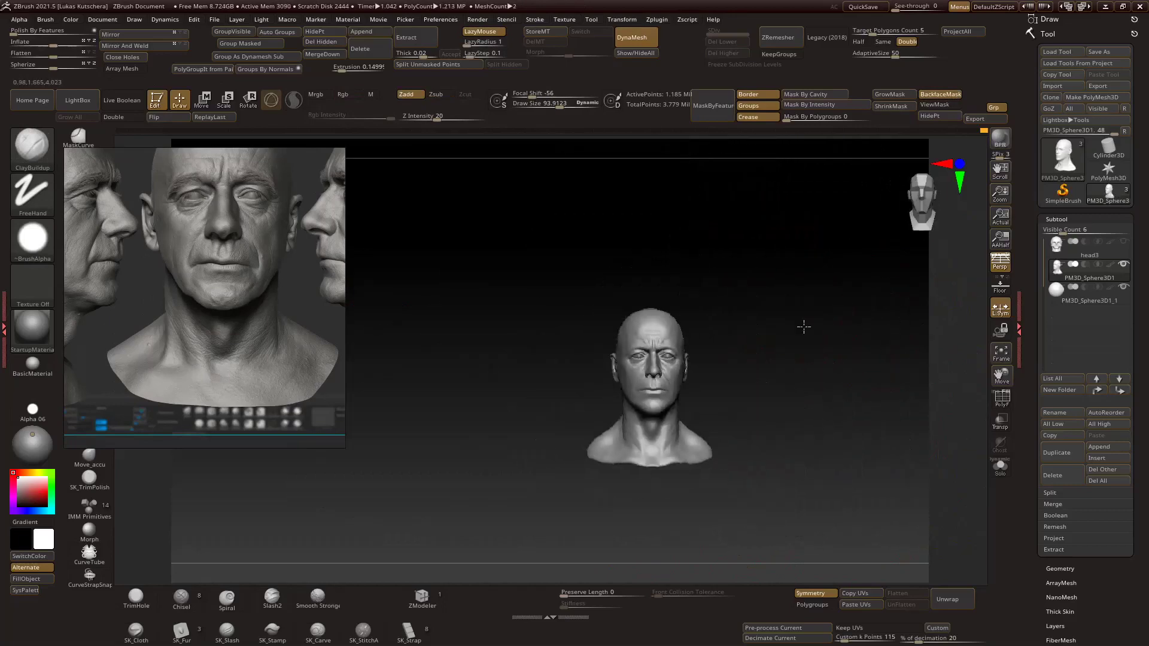
alt+drag(803, 325, 639, 448)
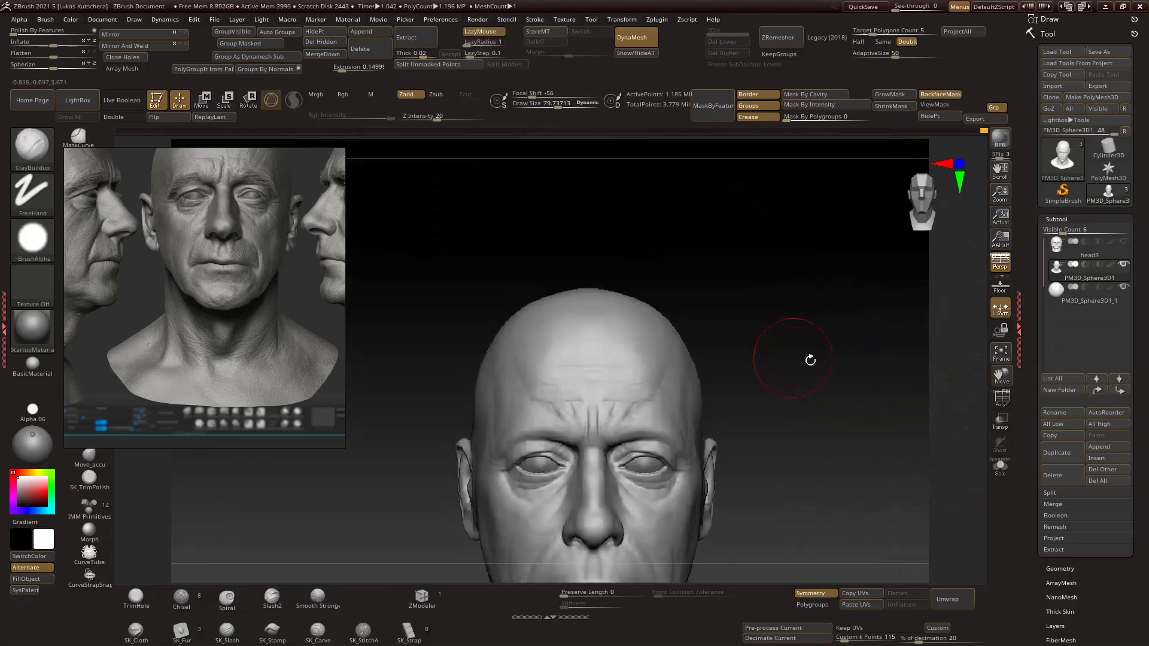
alt+drag(802, 359, 731, 441)
Bring up the back-of-head reference and sculpt the skull base and nape muscles with DamStandard and ClayBuildup.
key(ctrl)
drag(952, 335, 897, 287)
scroll(209, 287, down, 4)
middle_drag(90, 306, 210, 277)
scroll(211, 277, down, 1)
scroll(213, 276, down, 3)
scroll(212, 276, up, 4)
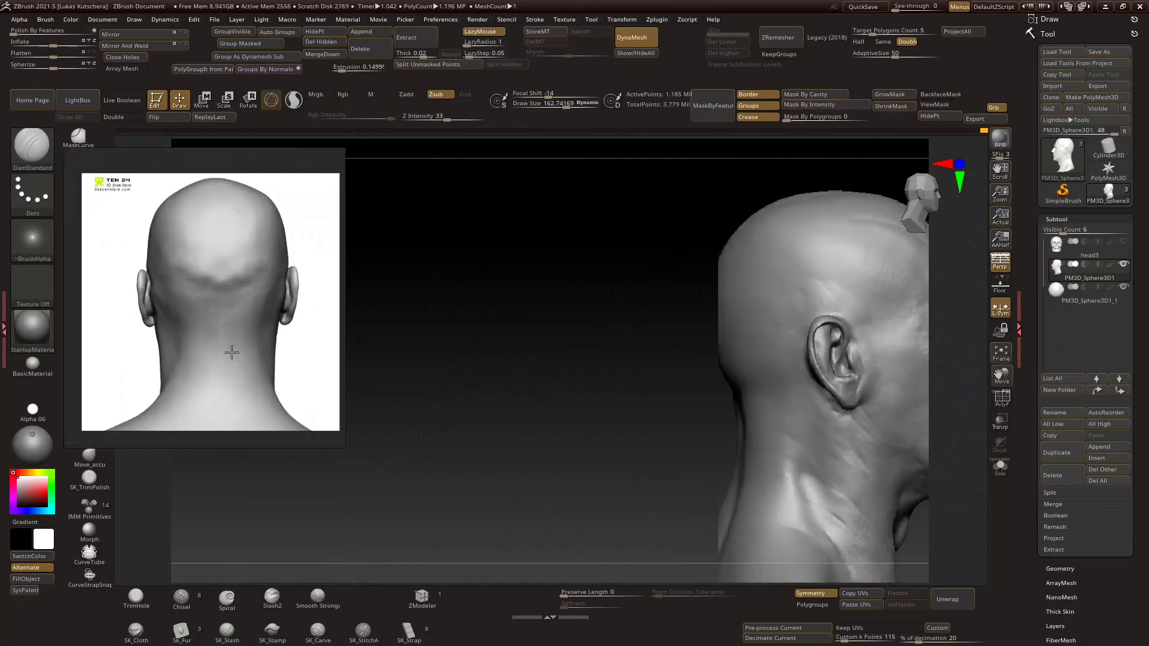
mouse_move(778, 344)
mouse_down()
mouse_move(885, 344)
mouse_move(672, 371)
mouse_move(816, 349)
mouse_up()
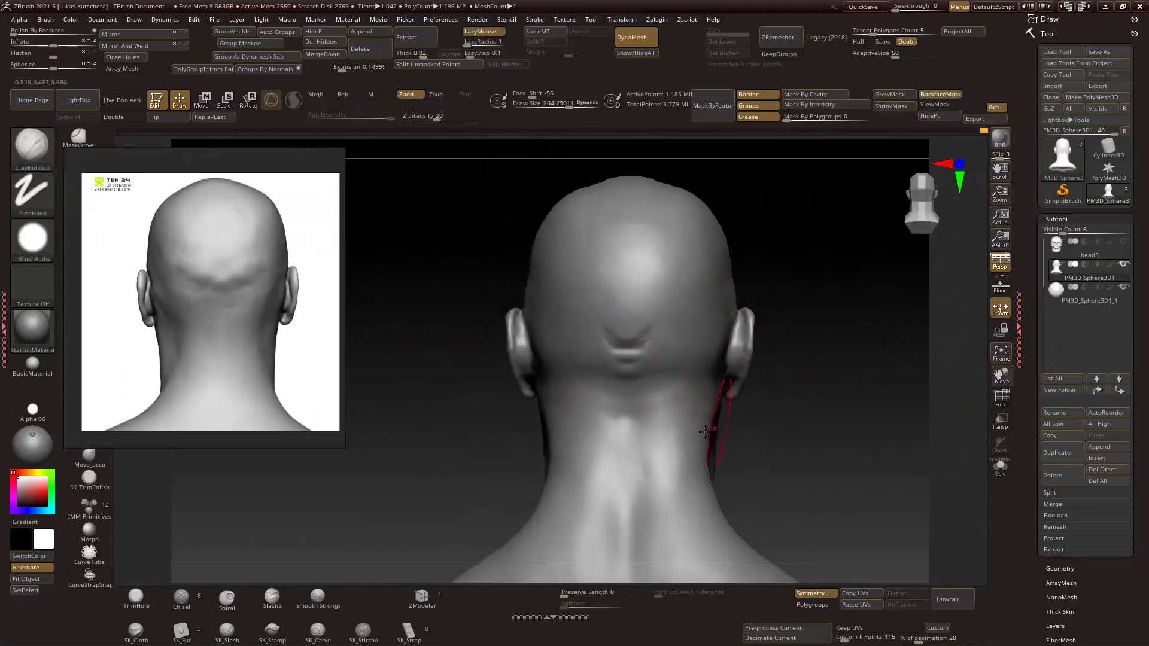
mouse_move(806, 314)
mouse_down()
mouse_move(731, 374)
mouse_move(594, 297)
mouse_move(736, 310)
mouse_move(726, 282)
mouse_up()
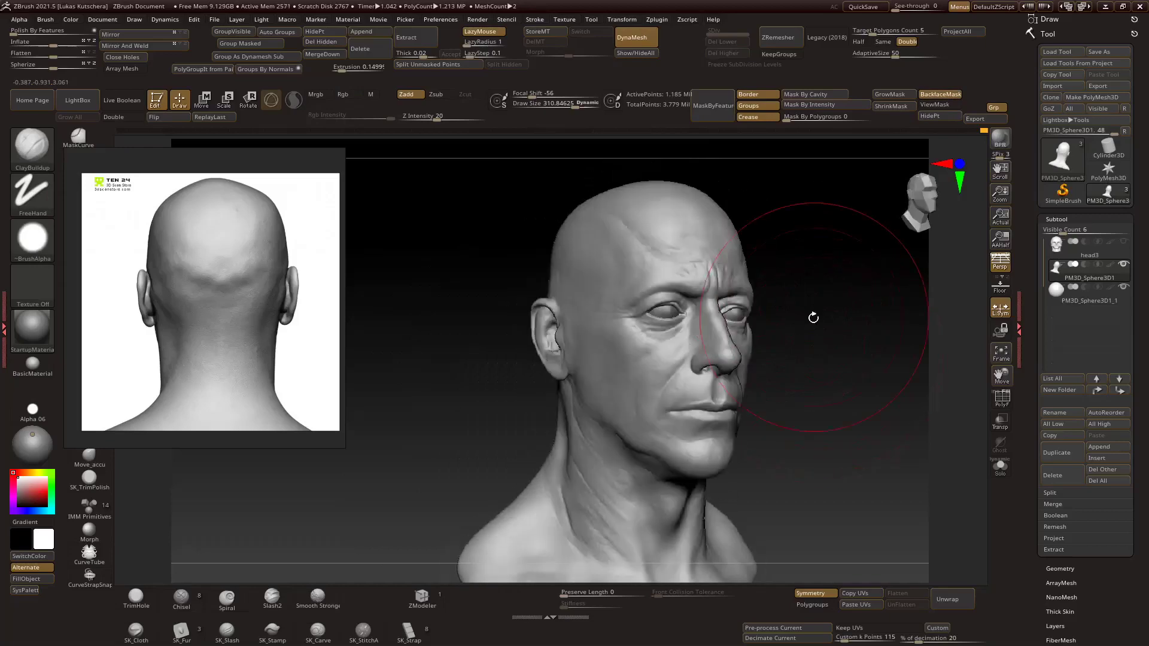
Build up the temporal ridge and temple forms on the side of the skull with the ClayBuildup brush.
mouse_move(795, 317)
mouse_down()
mouse_move(590, 387)
mouse_move(680, 192)
mouse_move(617, 292)
mouse_move(780, 283)
mouse_move(616, 308)
mouse_move(771, 172)
mouse_move(777, 262)
mouse_move(642, 347)
mouse_up()
key(b)
key(c)
key(b)
right_drag(642, 347, 657, 360)
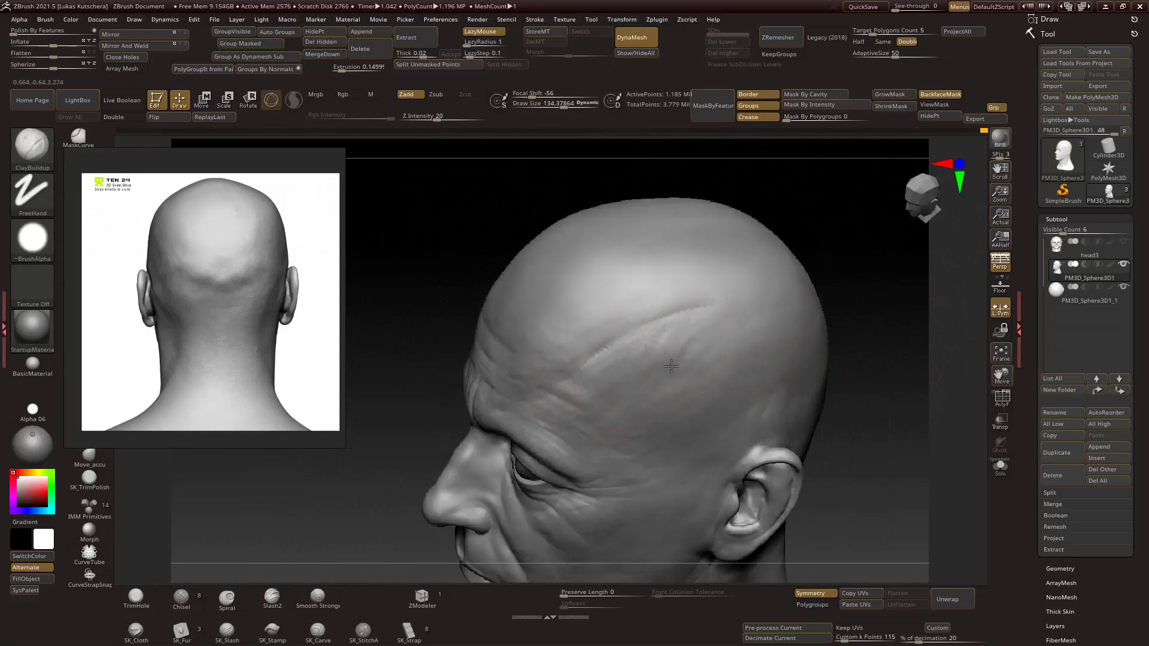
mouse_move(731, 342)
right_down()
mouse_move(912, 334)
mouse_move(611, 321)
mouse_move(932, 293)
mouse_move(837, 317)
mouse_move(700, 290)
mouse_move(739, 363)
mouse_move(882, 392)
mouse_move(698, 264)
mouse_move(933, 353)
mouse_move(500, 379)
mouse_move(928, 392)
right_up()
Deepen the brow and side forehead creases with DamStandard and soften their surroundings with ClayBuildup.
key(b)
key(d)
key(s)
key(b)
key(c)
key(b)
mouse_move(777, 307)
right_down()
mouse_move(688, 335)
mouse_move(806, 358)
right_up()
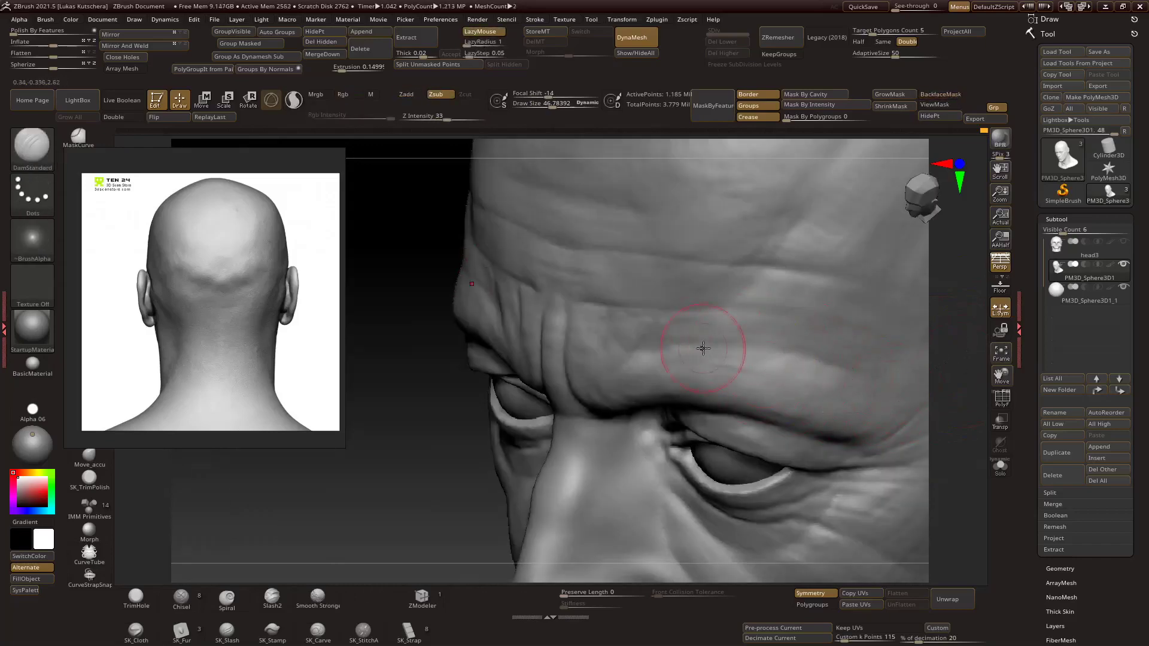
Raise the horizontal skin rolls across the forehead with the ClayBuildup brush, following the forehead wrinkle reference.
mouse_move(664, 256)
right_down()
mouse_move(616, 251)
mouse_move(637, 303)
right_up()
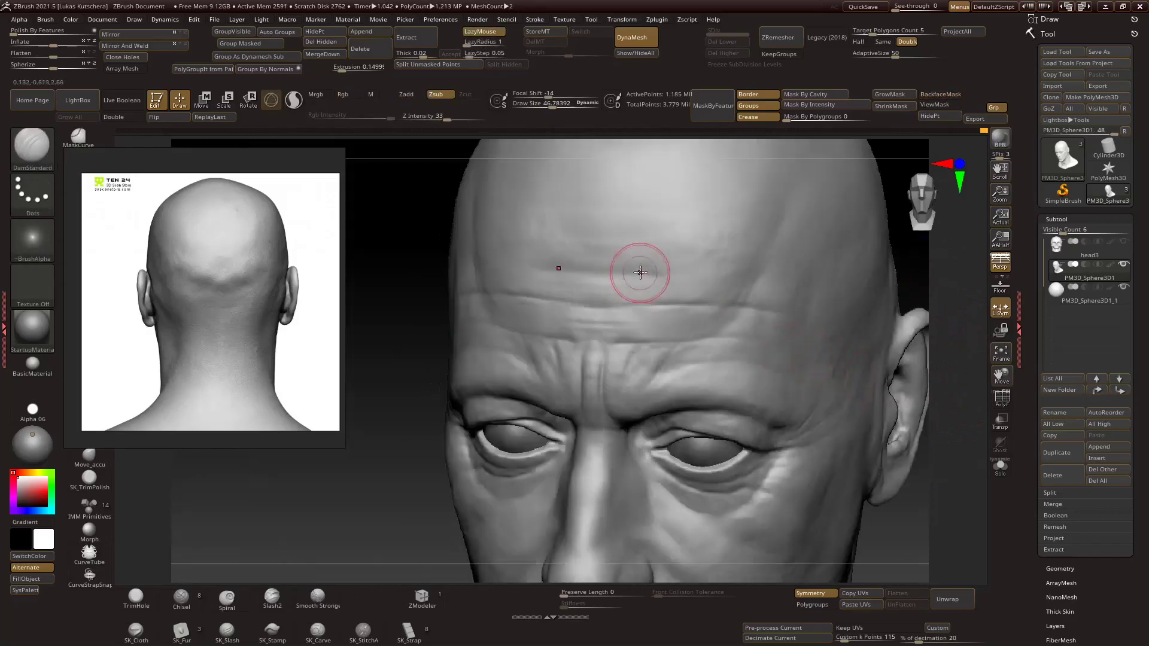
key(b)
key(c)
key(b)
mouse_move(756, 276)
right_down()
mouse_move(590, 264)
mouse_move(798, 271)
mouse_move(890, 308)
mouse_move(672, 328)
mouse_move(820, 355)
mouse_move(802, 385)
mouse_move(813, 403)
mouse_move(927, 401)
mouse_move(670, 275)
right_up()
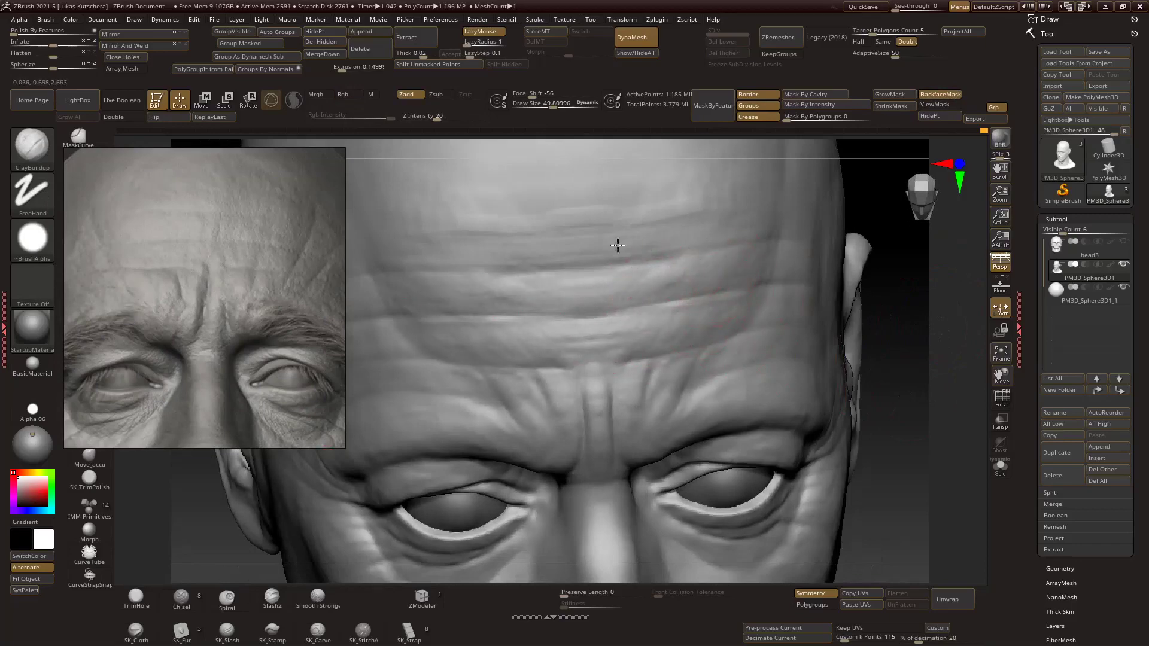
mouse_move(701, 308)
right_down()
mouse_move(769, 333)
mouse_move(759, 327)
mouse_move(819, 273)
mouse_move(850, 281)
mouse_move(892, 264)
mouse_move(724, 359)
mouse_move(736, 371)
mouse_move(728, 382)
right_up()
Sharpen the creases between the forehead rolls with DamStandard and blend them with ClayBuildup.
key(b)
key(d)
key(s)
mouse_move(874, 276)
right_down()
mouse_move(794, 321)
mouse_move(903, 299)
mouse_move(954, 377)
mouse_move(718, 341)
mouse_move(726, 336)
mouse_move(713, 359)
mouse_move(734, 341)
mouse_move(823, 329)
mouse_move(873, 349)
right_up()
key(b)
key(c)
key(b)
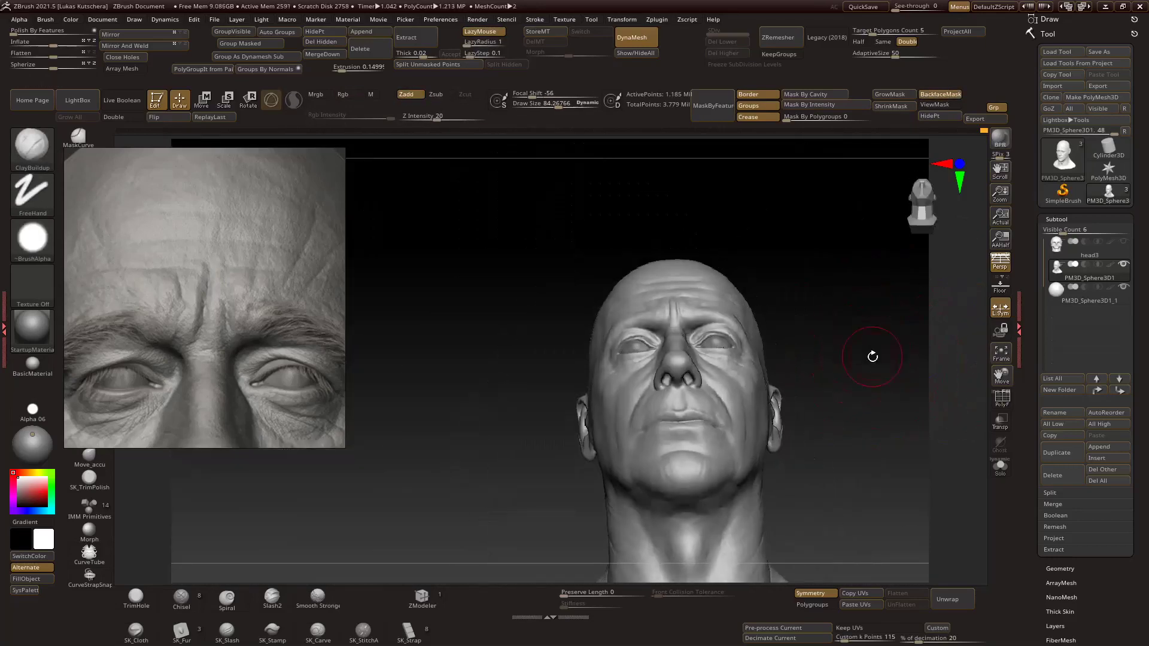
Add skin folds and surface texture to the cheek and nasolabial area with the ClayBuildup brush, following the cheek reference.
mouse_move(884, 426)
right_down()
mouse_move(864, 405)
mouse_move(567, 397)
mouse_move(846, 379)
right_up()
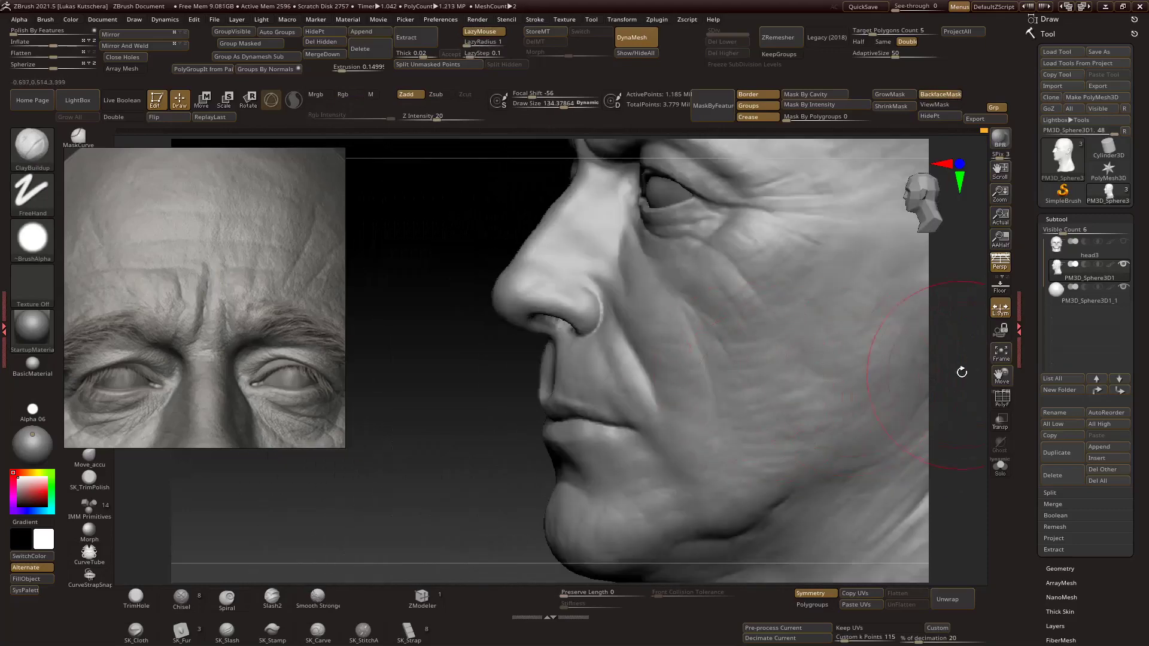
mouse_move(806, 326)
right_down()
mouse_move(767, 358)
mouse_move(711, 309)
mouse_move(694, 263)
right_up()
right_drag(853, 365, 693, 342)
mouse_move(735, 306)
right_down()
mouse_move(936, 371)
mouse_move(679, 395)
right_up()
key(s)
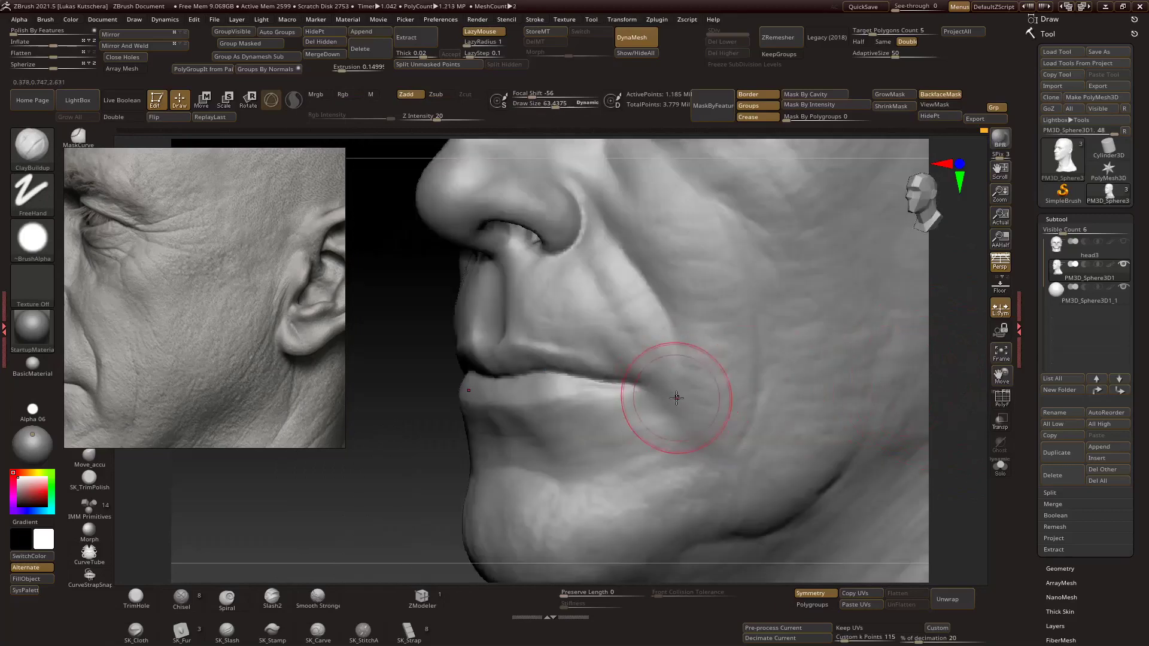
Shape the mouth corner, the fold beside the chin and the jowl with the ClayBuildup and DamStandard brushes.
mouse_move(687, 344)
right_down()
mouse_move(910, 359)
mouse_move(686, 304)
mouse_move(871, 372)
mouse_move(739, 410)
right_up()
mouse_move(944, 402)
right_down()
mouse_move(377, 233)
mouse_move(600, 420)
mouse_move(905, 431)
mouse_move(603, 412)
right_up()
key(s)
right_drag(651, 365, 651, 421)
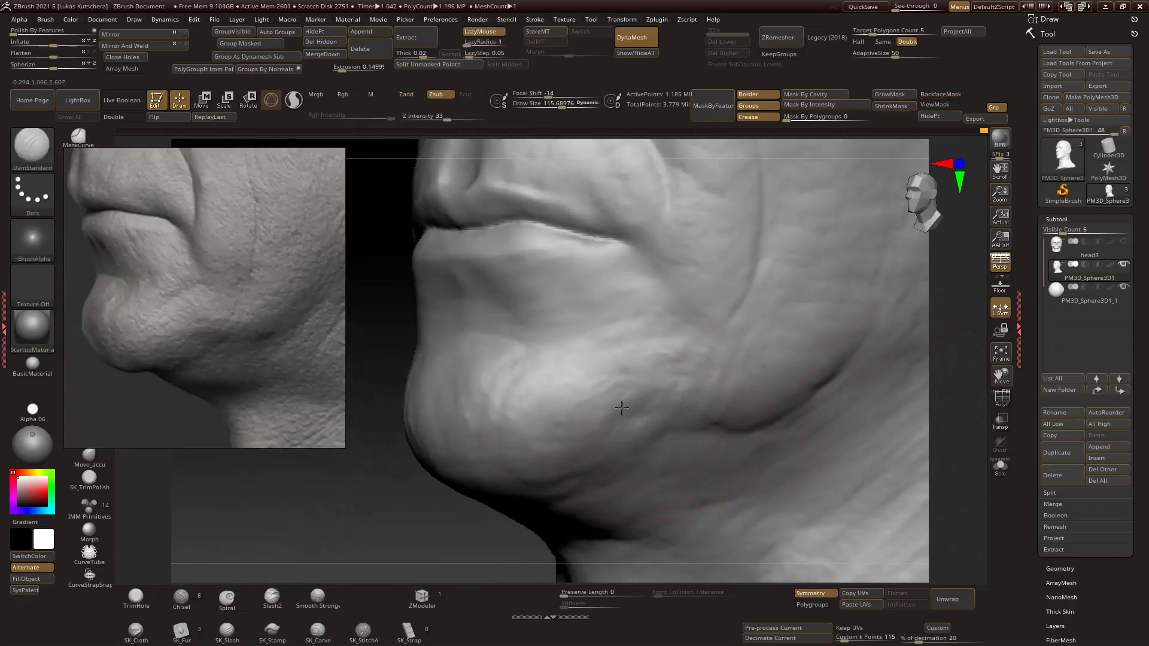
mouse_move(920, 399)
right_down()
mouse_move(638, 392)
mouse_move(952, 392)
mouse_move(708, 380)
mouse_move(923, 411)
mouse_move(359, 218)
right_up()
Sculpt the rounded chin pad, its surrounding crease and bumpy skin surface with ClayBuildup, following the chin reference.
ctrl+right_drag(872, 397, 719, 436)
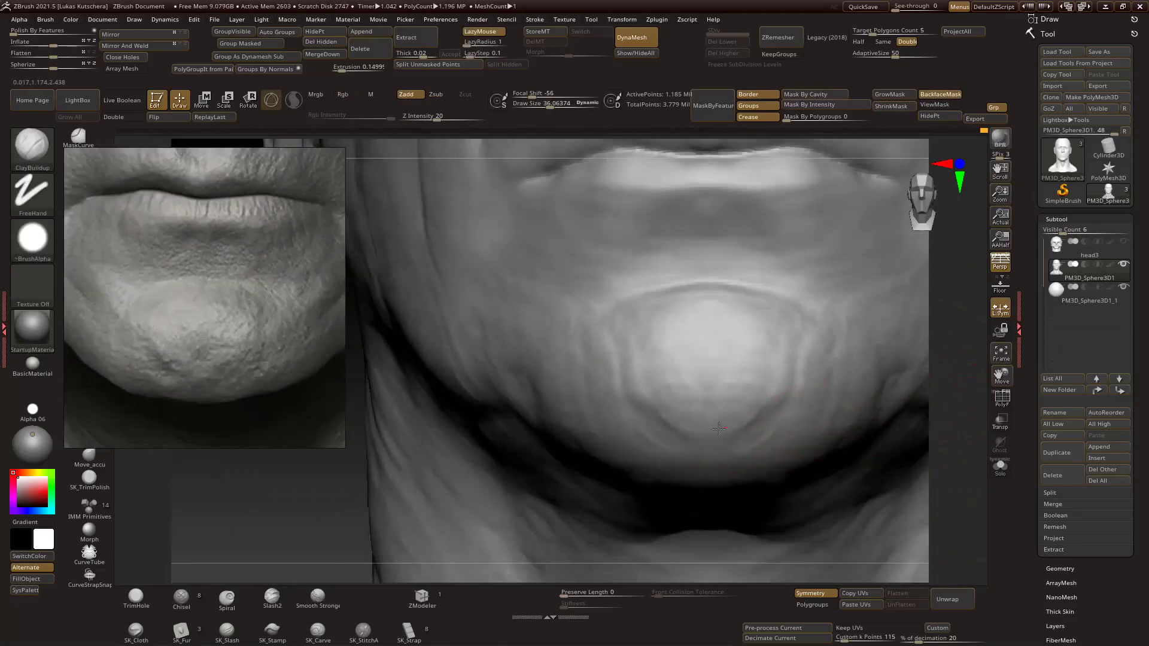
mouse_move(943, 416)
right_down()
mouse_move(719, 365)
mouse_move(932, 403)
mouse_move(807, 379)
mouse_move(617, 376)
right_up()
right_drag(642, 424, 688, 472)
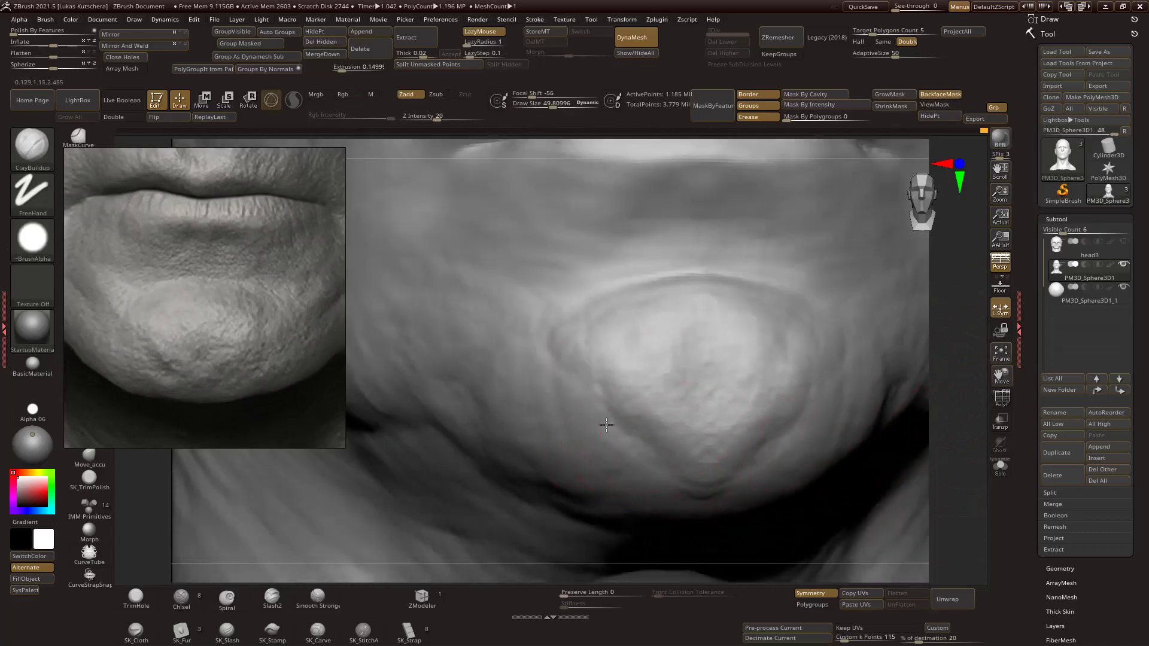
right_drag(636, 437, 748, 408)
mouse_move(658, 366)
right_down()
mouse_move(860, 321)
mouse_move(672, 298)
right_up()
mouse_move(854, 331)
right_down()
mouse_move(938, 380)
mouse_move(481, 327)
mouse_move(898, 377)
mouse_move(516, 365)
right_up()
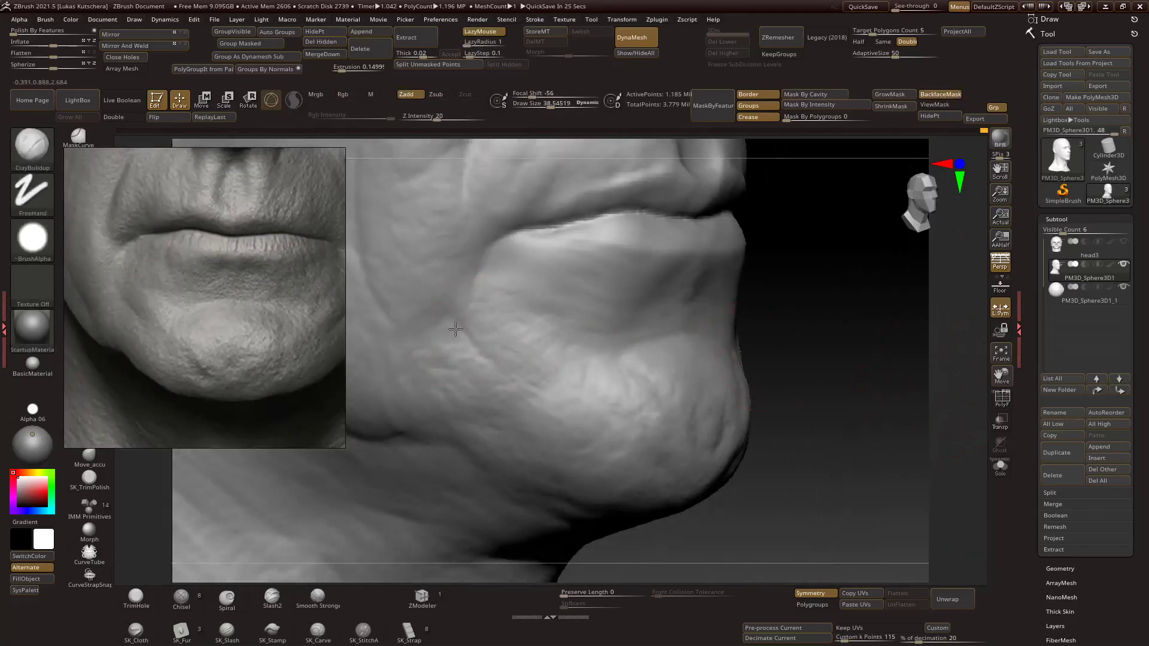
Refine the fold beside the chin and the transition from chin pad to lower lip with ClayBuildup, following the mouth reference.
right_drag(435, 338, 459, 334)
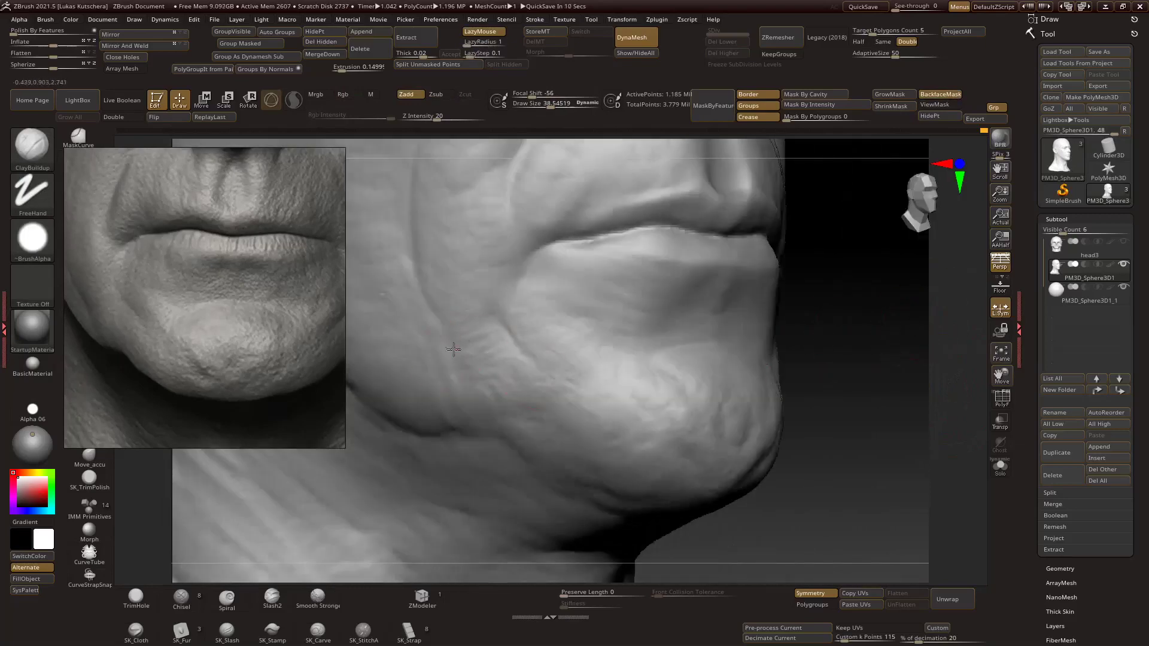
right_drag(515, 413, 531, 421)
right_drag(589, 394, 540, 316)
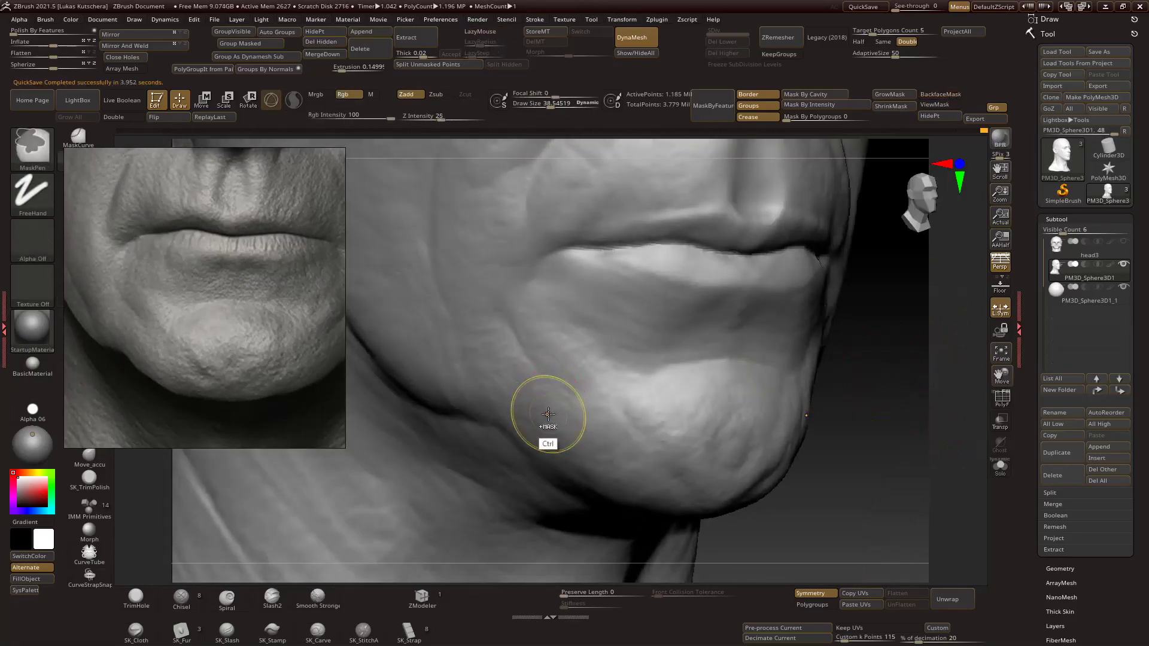
right_drag(548, 413, 853, 382)
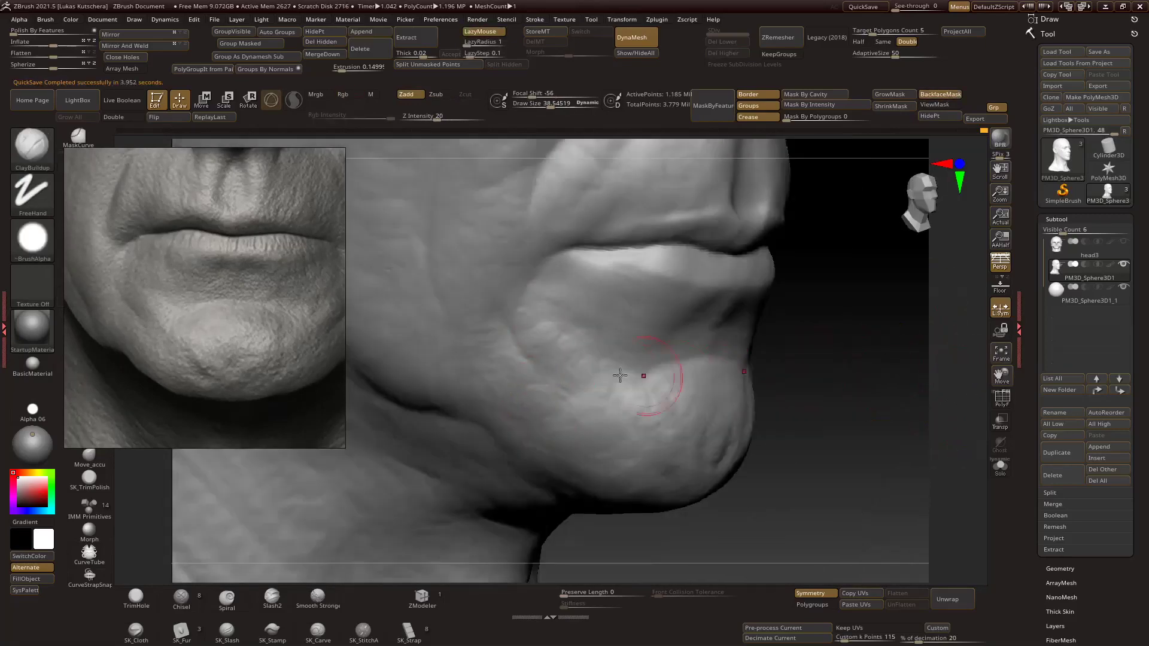
mouse_move(666, 410)
right_down()
mouse_move(585, 303)
mouse_move(555, 315)
right_up()
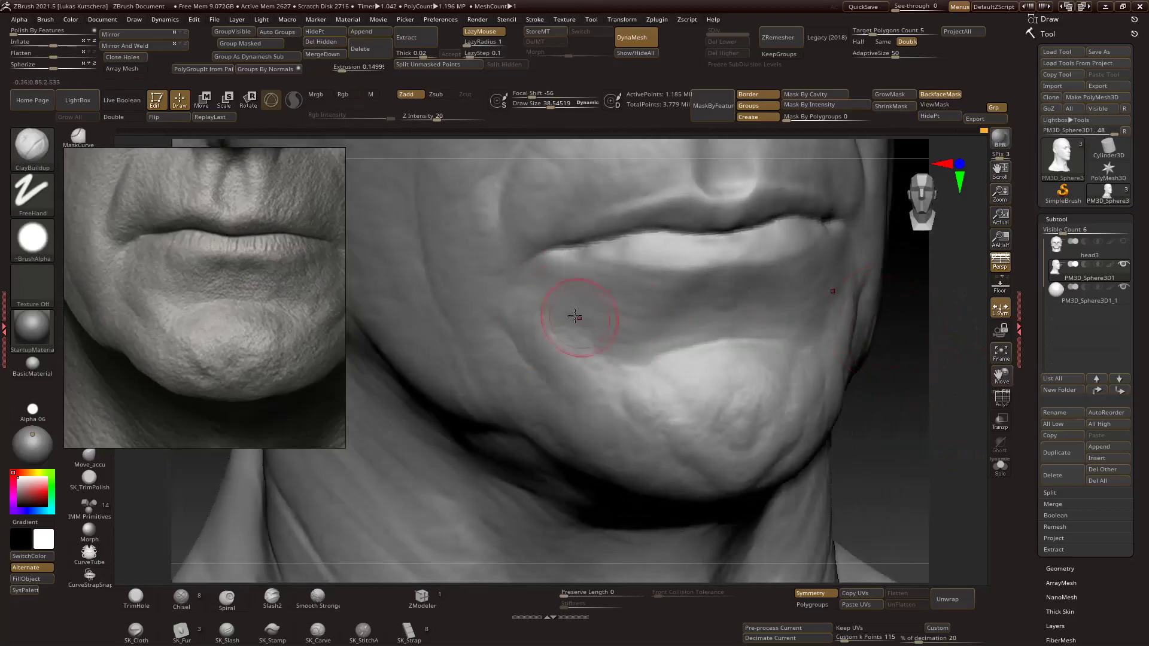
right_drag(692, 328, 600, 292)
mouse_move(796, 336)
right_down()
mouse_move(941, 371)
mouse_move(659, 423)
right_up()
Adjust the overall chin and lower-face shape with the Move brush and touch up the forms with ClayBuildup.
mouse_move(981, 404)
ctrl+right_down()
mouse_move(800, 389)
mouse_move(852, 368)
ctrl+right_up()
key(b)
key(m)
key(v)
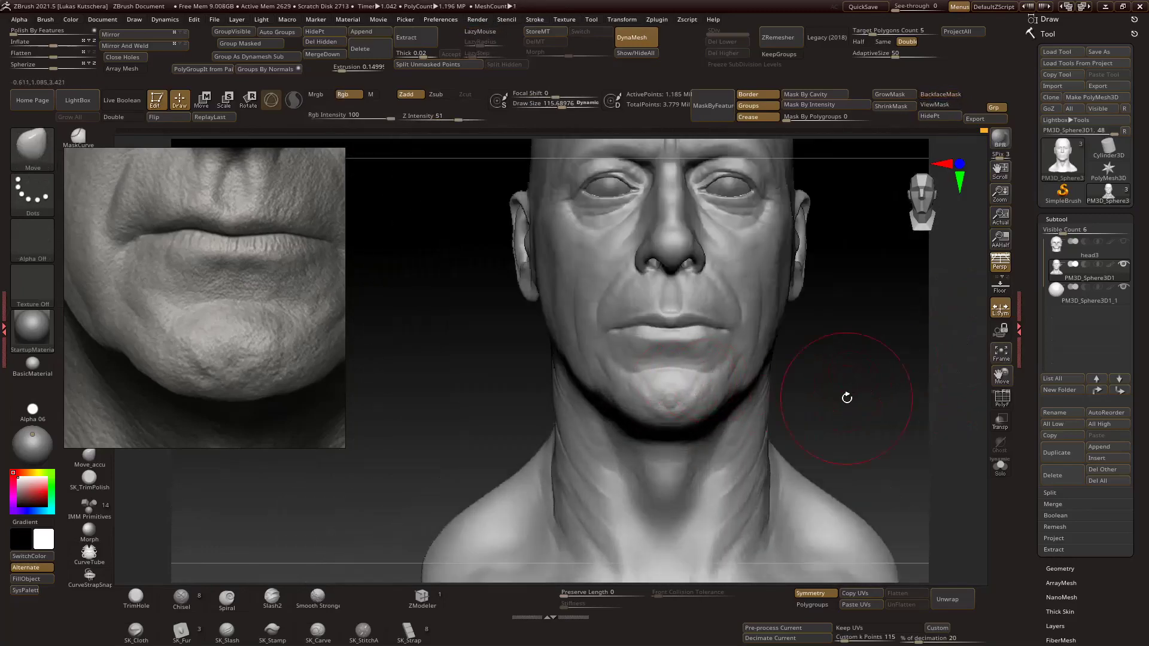
mouse_move(658, 449)
right_down()
mouse_move(654, 436)
mouse_move(706, 413)
mouse_move(693, 385)
mouse_move(974, 378)
mouse_move(927, 386)
right_up()
key(b)
key(c)
key(b)
mouse_move(627, 318)
ctrl+right_down()
mouse_move(851, 329)
mouse_move(911, 365)
mouse_move(590, 449)
mouse_move(838, 383)
mouse_move(910, 385)
mouse_move(868, 383)
ctrl+right_up()
key(b)
key(m)
key(v)
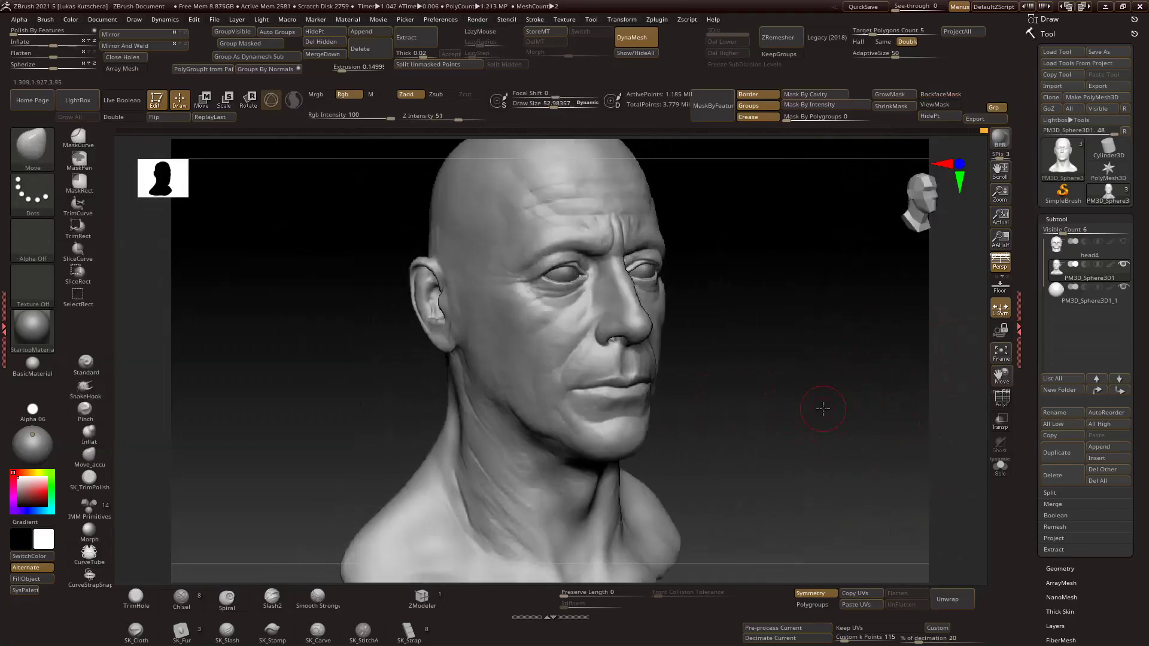
Sculpt the frown lines and slanted wrinkles above the inner brows with the DamStandard, ClayBuildup and Move brushes.
mouse_move(880, 402)
right_down()
mouse_move(910, 385)
mouse_move(800, 392)
mouse_move(456, 289)
mouse_move(484, 288)
right_up()
key(b)
key(d)
key(s)
mouse_move(841, 317)
right_down()
mouse_move(967, 382)
mouse_move(951, 318)
mouse_move(880, 311)
right_up()
key(b)
key(c)
key(b)
mouse_move(729, 256)
right_down()
mouse_move(564, 367)
mouse_move(526, 449)
mouse_move(418, 400)
mouse_move(582, 216)
mouse_move(536, 372)
mouse_move(882, 321)
mouse_move(619, 333)
right_up()
key(b)
key(m)
key(v)
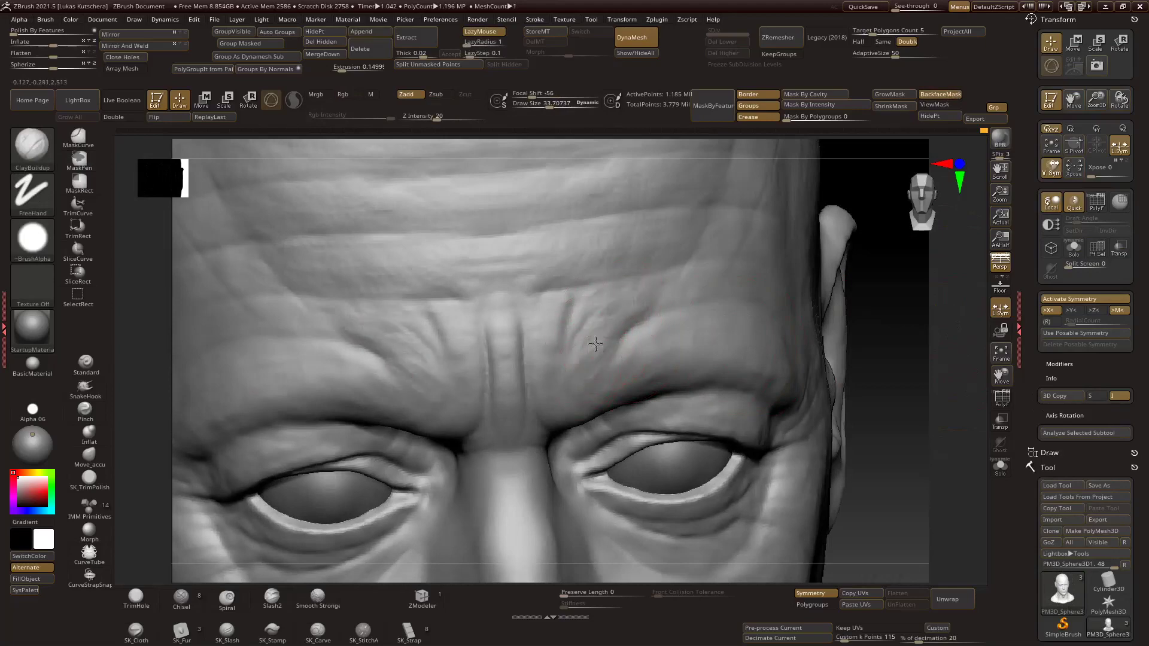
right_drag(539, 328, 744, 250)
Append a sphere subtool as an eyebrow base and scale, rotate and move it onto the brow ridge.
key(w)
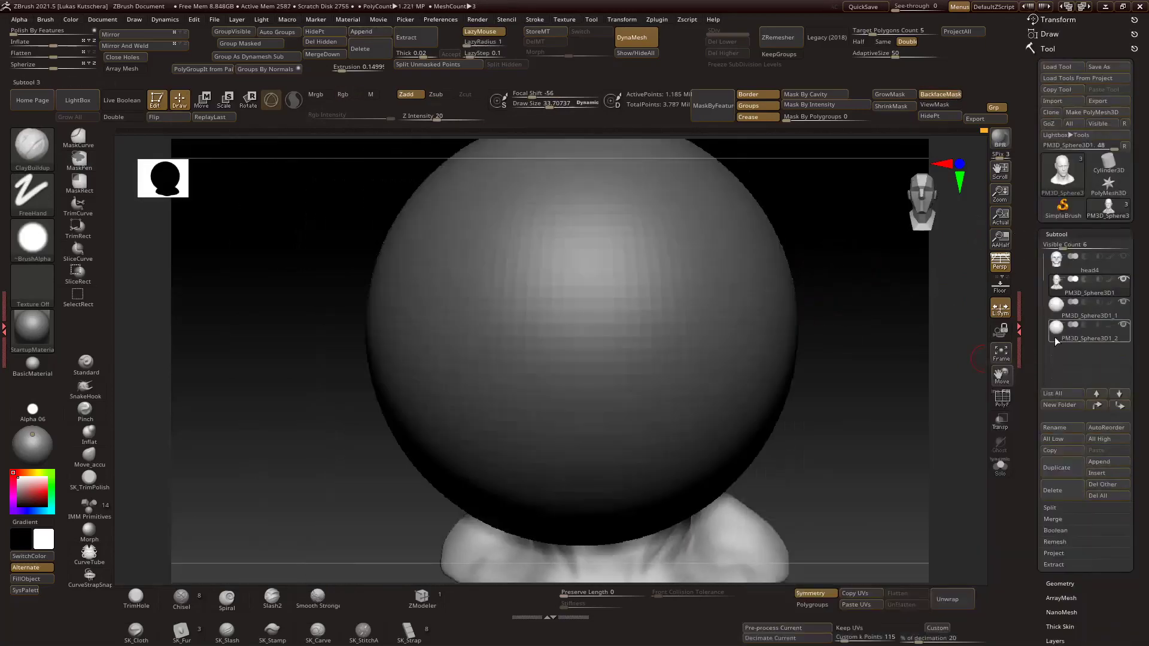
mouse_move(747, 289)
right_down()
mouse_move(615, 372)
mouse_move(558, 464)
mouse_move(688, 299)
mouse_move(732, 305)
right_up()
key(e)
right_drag(819, 345, 933, 331)
drag(742, 335, 777, 289)
right_drag(777, 289, 748, 210)
key(w)
click(694, 209)
drag(743, 281, 734, 327)
Shape the sphere into an arched, tapered eyebrow form hugging the brow with the Move brush, following the reference.
key(q)
mouse_move(734, 327)
right_down()
mouse_move(769, 346)
mouse_move(654, 329)
mouse_move(863, 349)
mouse_move(838, 287)
mouse_move(865, 350)
mouse_move(882, 323)
right_up()
right_drag(977, 365, 958, 301)
right_drag(783, 357, 763, 279)
right_drag(972, 378, 949, 345)
right_drag(825, 304, 682, 268)
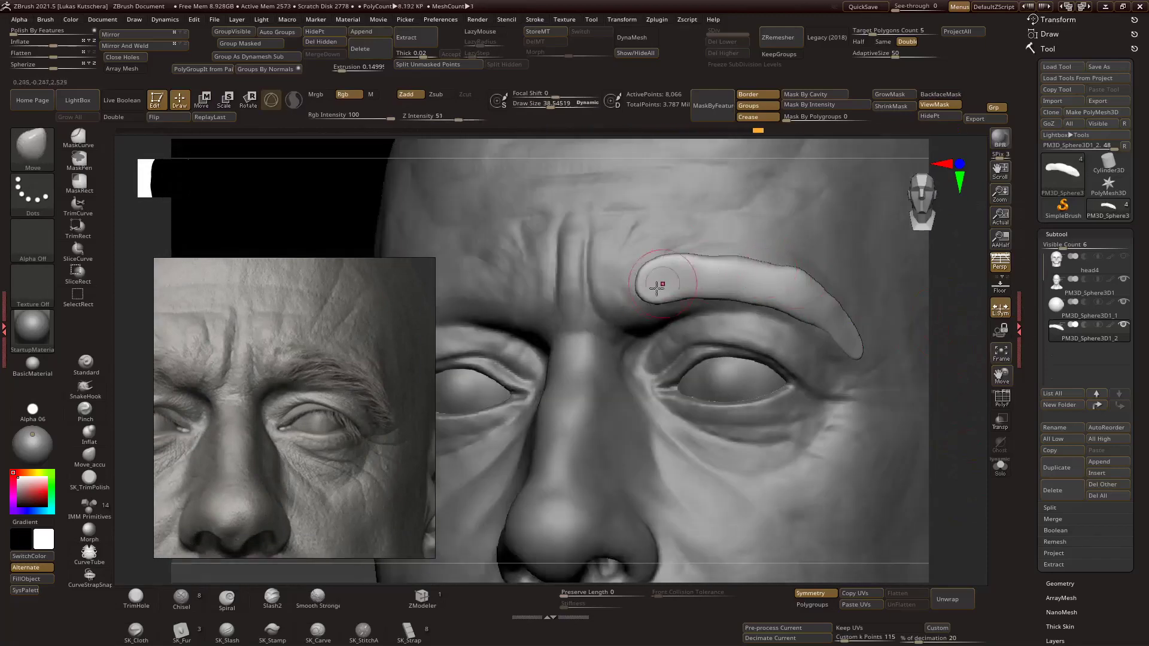
right_drag(822, 321, 802, 279)
Remesh the eyebrow with DynaMesh at resolution 624 and carve slanted hair grooves along it with DamStandard.
click(1058, 583)
click(1060, 425)
ctrl+right_drag(990, 419, 962, 460)
key(b)
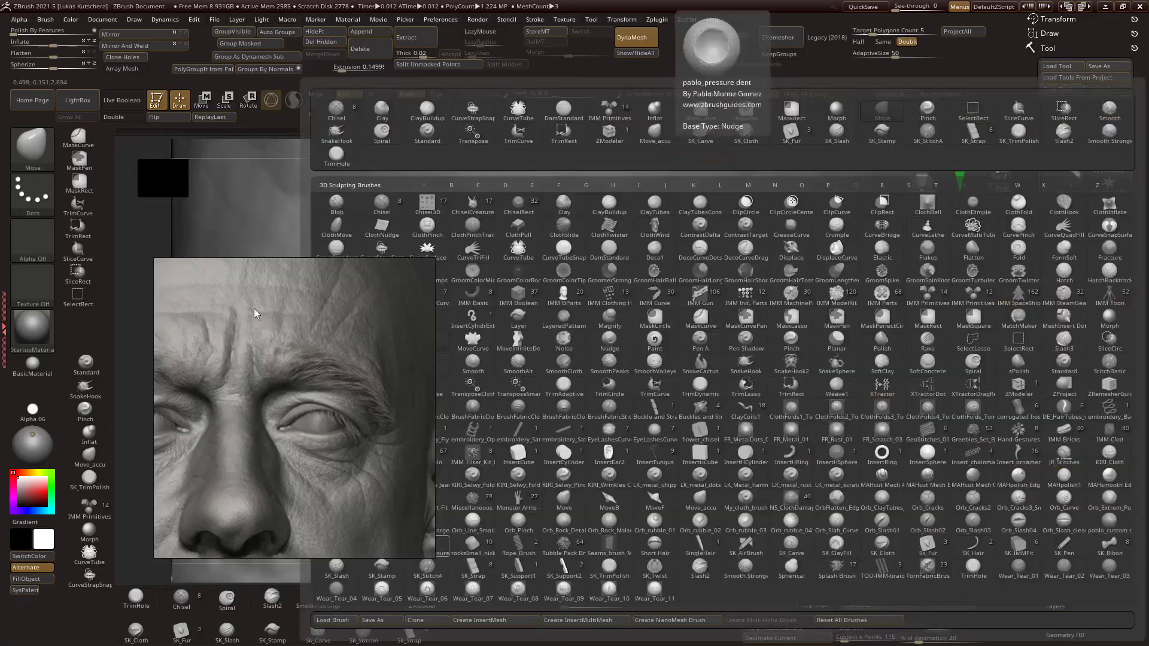
key(d)
key(s)
right_drag(939, 368, 654, 299)
key(s)
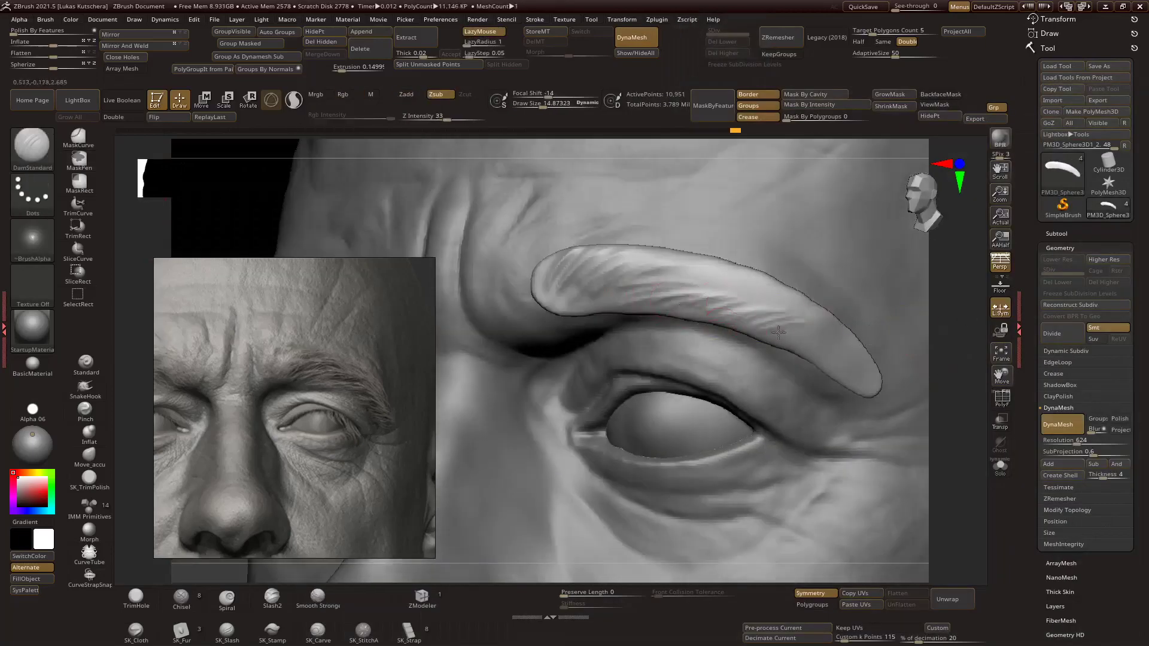
right_drag(949, 389, 718, 297)
right_drag(911, 356, 665, 312)
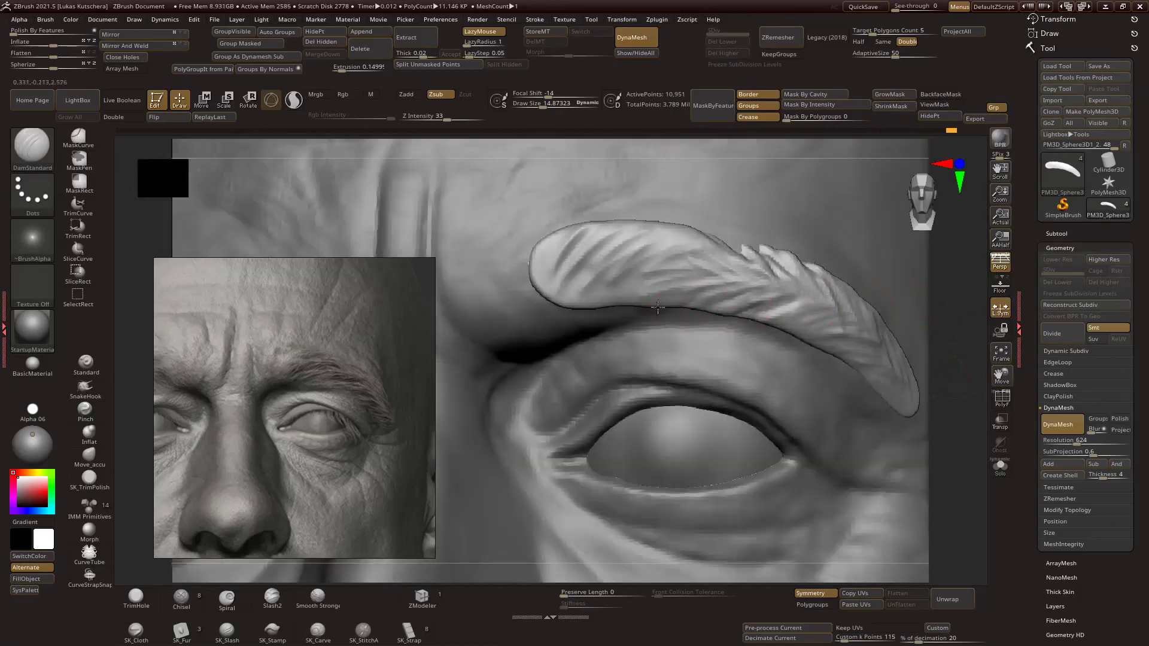
Break the eyebrow's edges into hair tufts with DamStandard and adjust its silhouette with the Move brush.
right_drag(800, 256, 760, 320)
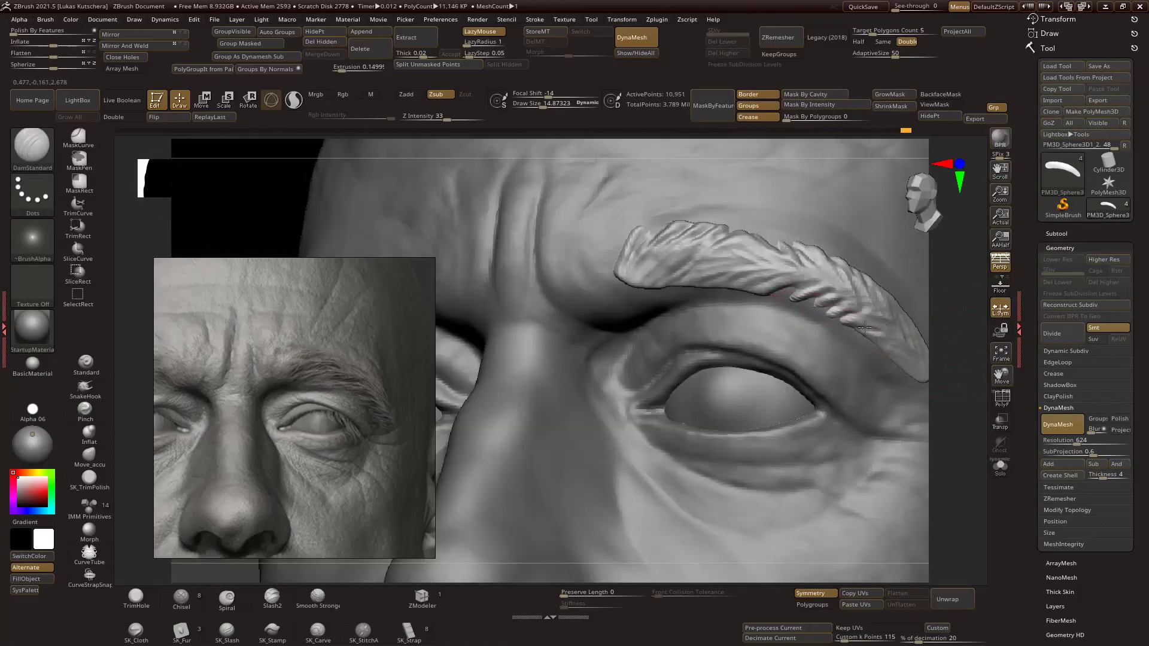
right_drag(886, 332, 754, 333)
right_drag(814, 310, 829, 330)
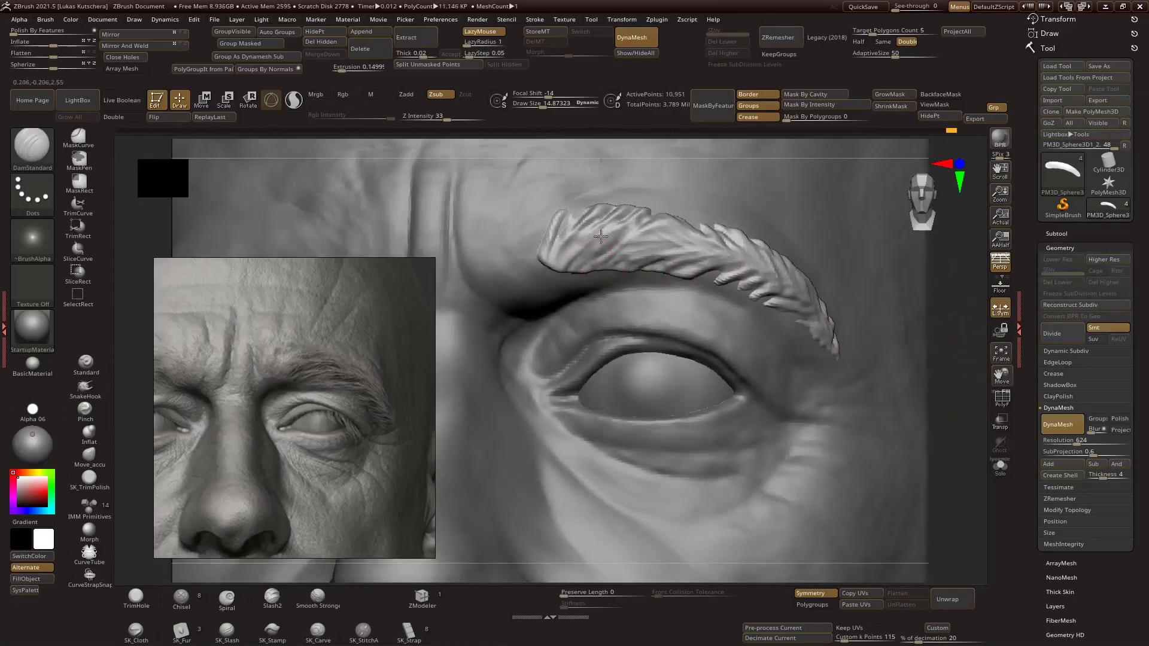
mouse_move(544, 221)
right_down()
mouse_move(836, 303)
mouse_move(732, 256)
right_up()
key(b)
key(m)
key(v)
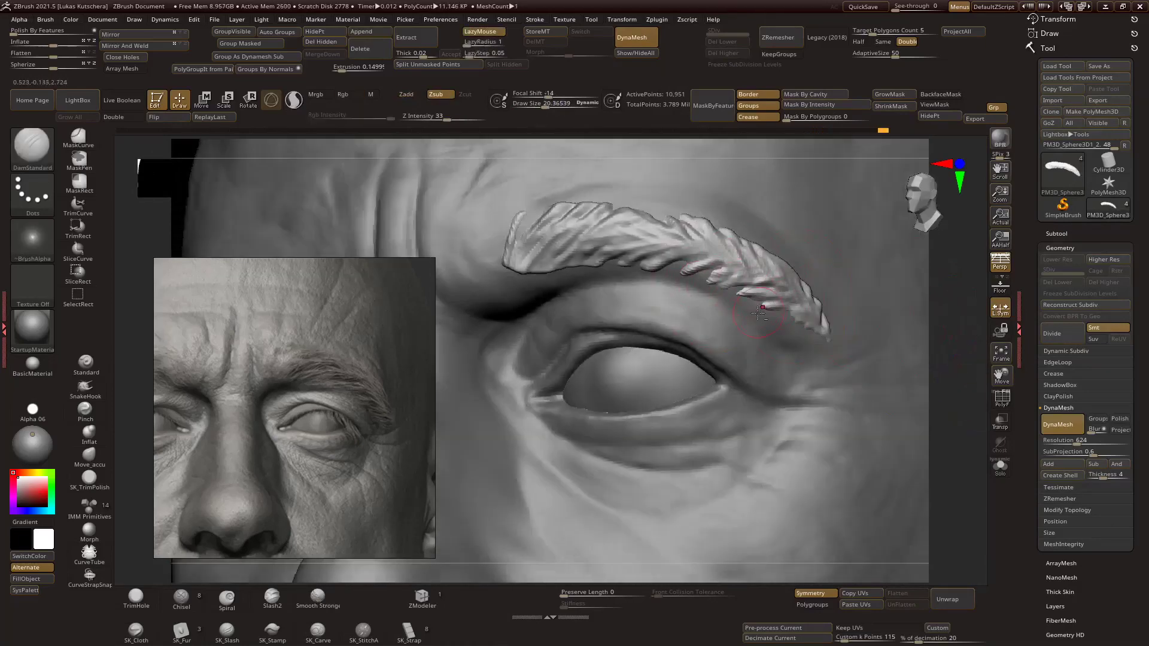
mouse_move(759, 312)
right_down()
mouse_move(616, 218)
mouse_move(873, 234)
right_up()
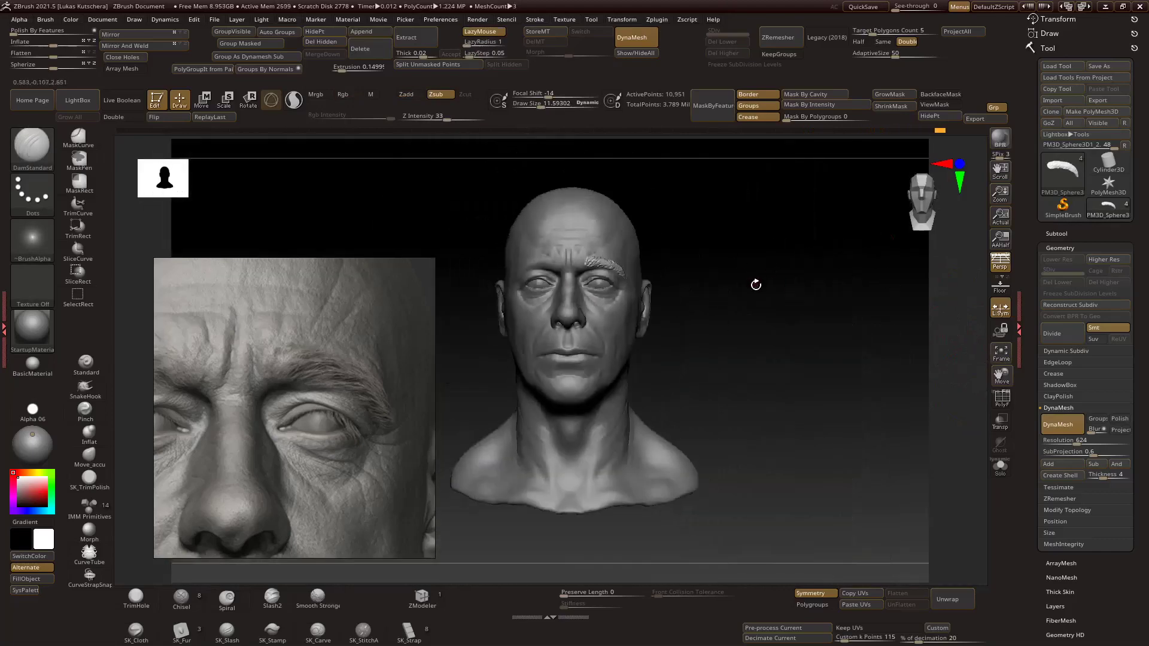
Mirror the eyebrow to the other side and refine the inner ends of both brows with DamStandard and Move.
mouse_move(754, 285)
right_down()
mouse_move(838, 293)
mouse_move(846, 262)
right_up()
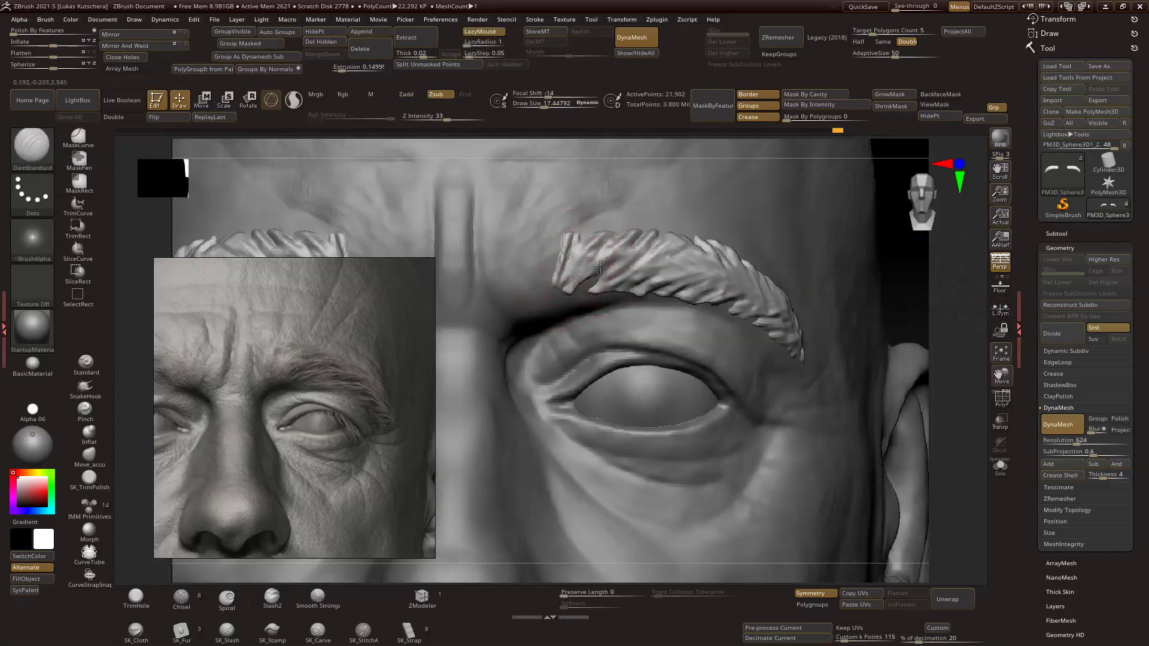
alt+right_drag(600, 267, 725, 244)
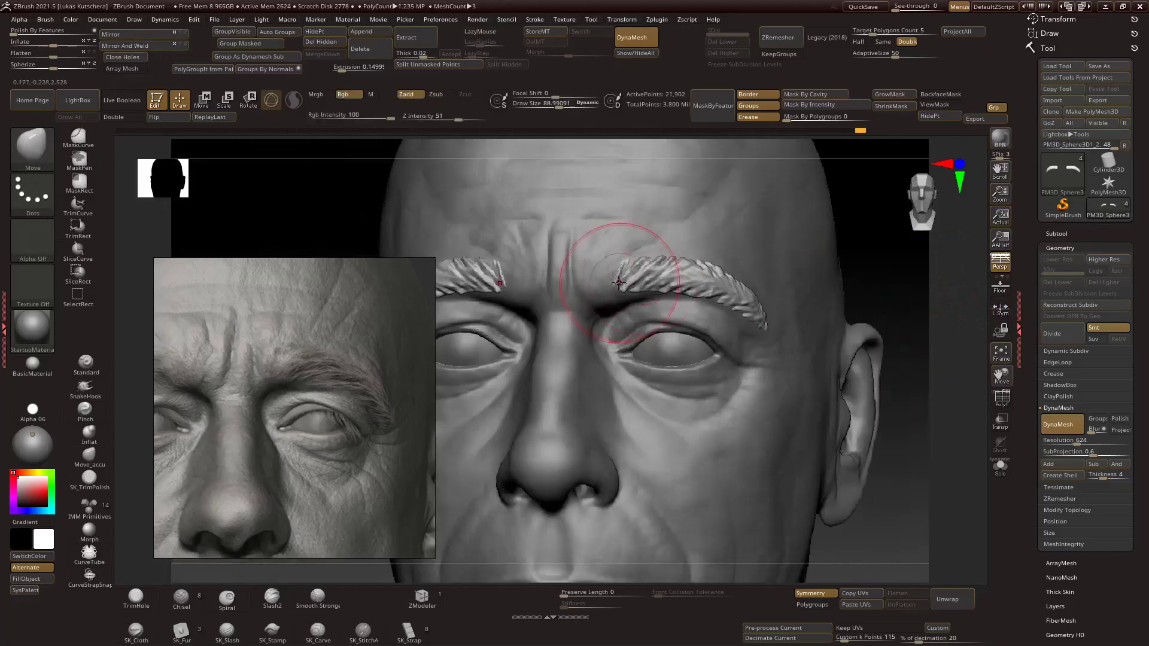
right_drag(591, 257, 940, 243)
right_drag(579, 265, 925, 359)
key(b)
key(m)
key(v)
Select the head subtool and build up the Adam's apple and surrounding throat forms with an enlarged ClayBuildup brush.
mouse_move(740, 275)
alt+right_down()
mouse_move(910, 257)
mouse_move(743, 231)
mouse_move(788, 239)
mouse_move(828, 293)
mouse_move(896, 332)
mouse_move(899, 397)
mouse_move(907, 387)
mouse_move(903, 365)
mouse_move(864, 386)
mouse_move(856, 464)
mouse_move(829, 413)
mouse_move(857, 362)
mouse_move(658, 428)
alt+right_up()
alt+click(788, 240)
key(b)
key(c)
key(b)
key(s)
drag(622, 429, 649, 429)
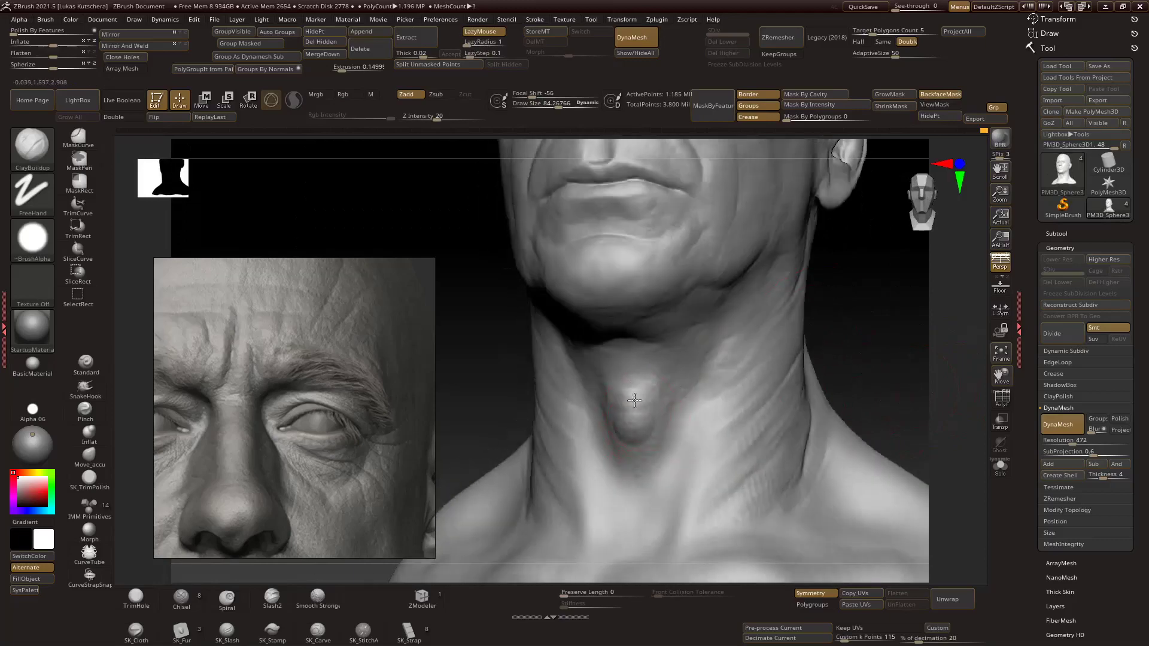
right_drag(639, 362, 577, 374)
drag(634, 368, 650, 404)
right_drag(646, 401, 712, 383)
drag(622, 406, 623, 434)
right_drag(634, 419, 604, 431)
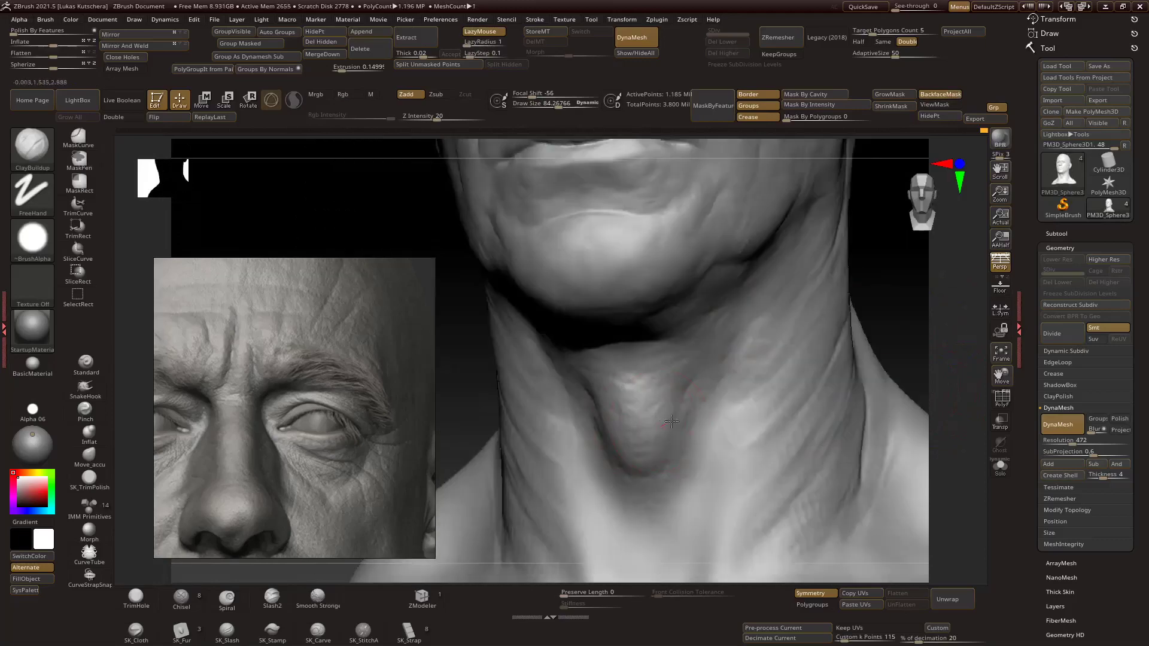
right_drag(706, 473, 614, 515)
alt+right_drag(613, 515, 614, 488)
Refine the eye bag and the skin folds beneath the eye with ClayBuildup, following the close-up eye reference.
mouse_move(577, 441)
right_down()
mouse_move(800, 367)
mouse_move(818, 379)
mouse_move(632, 388)
mouse_move(672, 436)
mouse_move(726, 380)
mouse_move(782, 357)
mouse_move(655, 382)
mouse_move(836, 387)
mouse_move(836, 341)
mouse_move(881, 398)
mouse_move(607, 254)
right_up()
scroll(280, 406, down, 5)
scroll(280, 405, up, 3)
mouse_move(634, 323)
right_down()
mouse_move(748, 335)
mouse_move(669, 310)
mouse_move(967, 330)
right_up()
scroll(304, 513, up, 5)
mouse_move(502, 351)
right_down()
mouse_move(592, 317)
mouse_move(609, 282)
right_up()
key(bracketright)
key(bracketright)
key(bracketright)
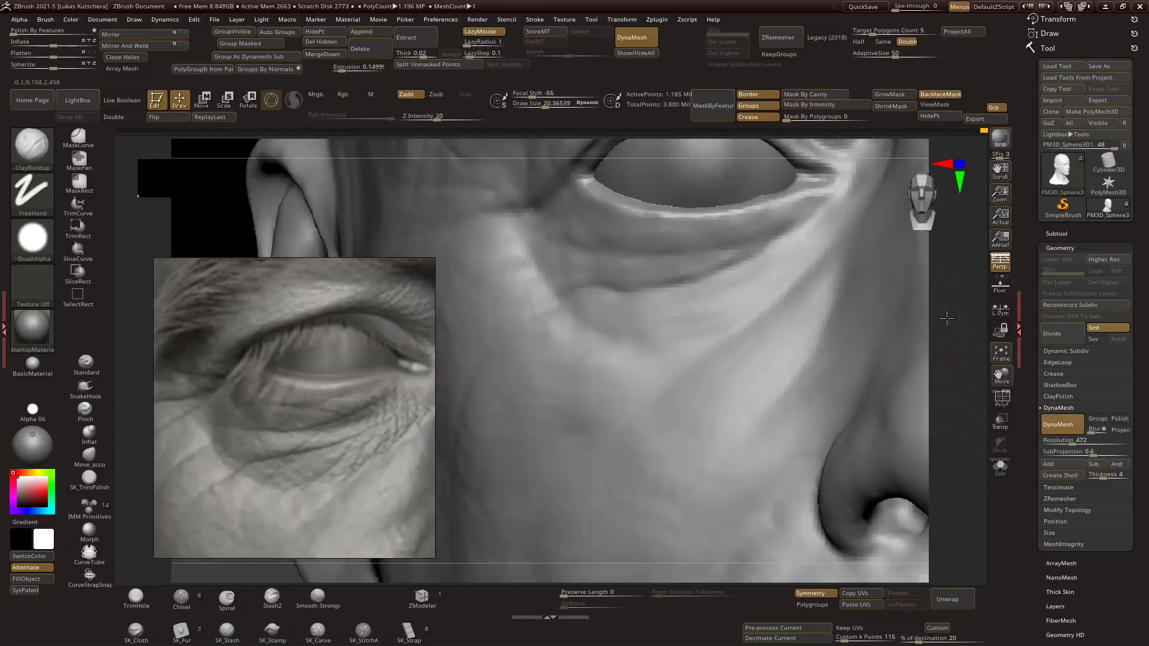
mouse_move(809, 297)
right_down()
mouse_move(718, 311)
mouse_move(608, 303)
mouse_move(910, 337)
mouse_move(889, 392)
mouse_move(732, 450)
mouse_move(898, 429)
mouse_move(867, 405)
mouse_move(896, 389)
mouse_move(713, 344)
right_up()
Select the subtools around the eye in turn and adjust the eye region with the Move and DamStandard brushes.
key(b)
key(m)
key(v)
mouse_move(747, 240)
ctrl+right_down()
mouse_move(508, 377)
mouse_move(656, 241)
mouse_move(606, 241)
mouse_move(782, 270)
mouse_move(770, 256)
mouse_move(511, 258)
mouse_move(795, 328)
mouse_move(820, 321)
mouse_move(833, 351)
mouse_move(599, 322)
mouse_move(882, 252)
mouse_move(500, 218)
mouse_move(778, 299)
mouse_move(903, 355)
mouse_move(913, 362)
mouse_move(892, 413)
mouse_move(961, 395)
mouse_move(851, 333)
mouse_move(665, 327)
ctrl+right_up()
alt+click(605, 241)
alt+click(599, 322)
key(b)
key(d)
key(s)
key(b)
key(m)
key(v)
key(shift+f)
key(shift+f)
Refine the facial forms and creases with the ClayBuildup, DamStandard and Move brushes, following the front face reference.
mouse_move(757, 353)
ctrl+right_down()
mouse_move(932, 329)
mouse_move(955, 333)
mouse_move(952, 365)
mouse_move(973, 383)
mouse_move(807, 313)
mouse_move(672, 341)
mouse_move(679, 350)
mouse_move(841, 277)
ctrl+right_up()
key(b)
key(c)
key(b)
key(b)
key(d)
key(s)
mouse_move(949, 294)
right_down()
mouse_move(815, 337)
mouse_move(886, 319)
mouse_move(873, 297)
mouse_move(910, 379)
mouse_move(933, 390)
mouse_move(963, 365)
mouse_move(681, 396)
mouse_move(895, 407)
mouse_move(910, 398)
mouse_move(874, 408)
mouse_move(964, 449)
mouse_move(913, 295)
mouse_move(706, 359)
mouse_move(944, 354)
mouse_move(818, 349)
mouse_move(749, 391)
right_up()
key(b)
key(m)
key(v)
Build up the side of the skull above the ear with a large ClayBuildup brush.
key(b)
key(c)
key(b)
key(s)
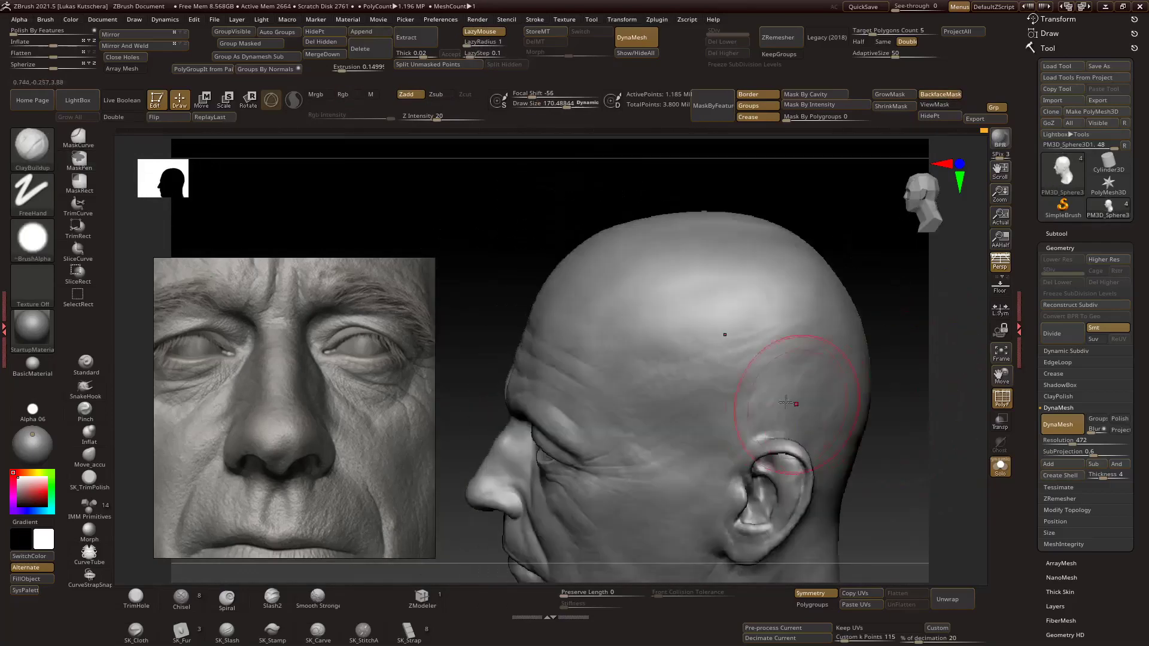
right_drag(872, 409, 847, 361)
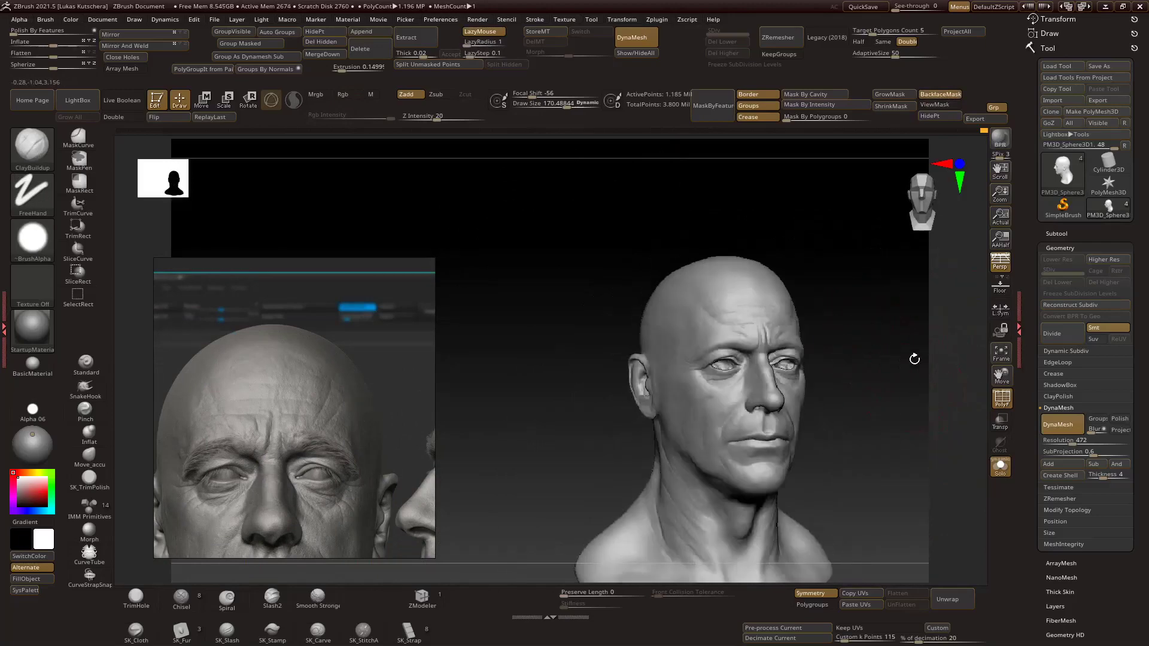
Add uneven skin texture to the temple and the cheek in front of the ear with ClayBuildup.
right_drag(850, 347, 745, 423)
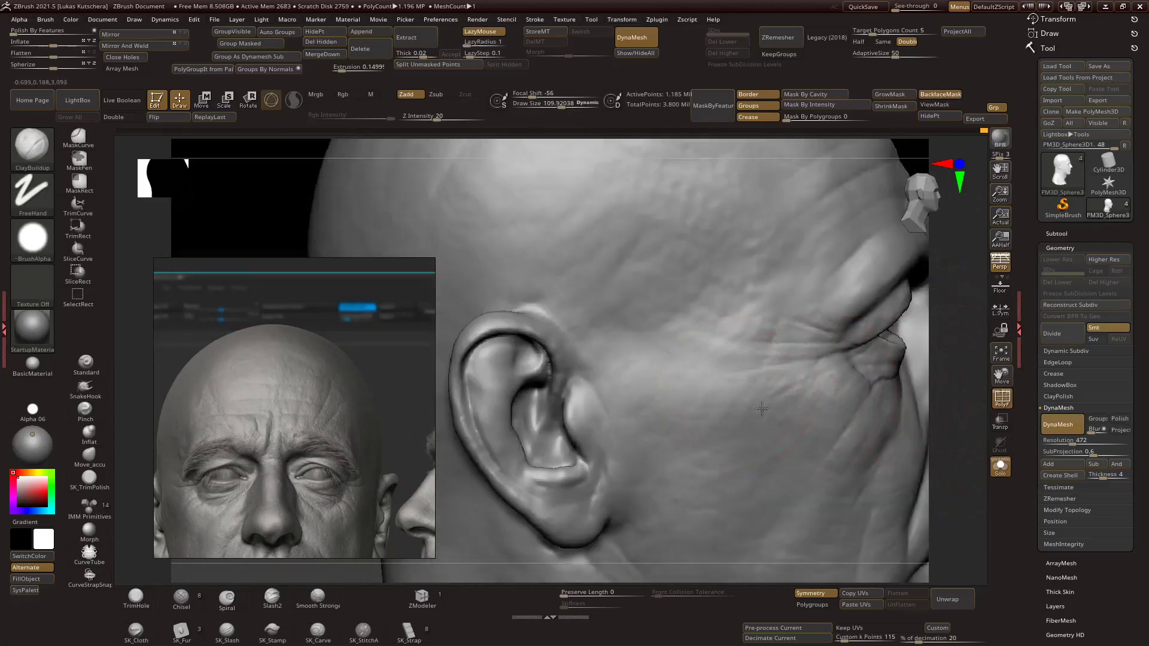
right_drag(680, 456, 758, 388)
mouse_move(625, 425)
right_down()
mouse_move(666, 341)
mouse_move(648, 378)
right_up()
mouse_move(708, 481)
right_down()
mouse_move(884, 393)
mouse_move(849, 389)
mouse_move(936, 401)
mouse_move(713, 295)
right_up()
Sculpt skin folds and surface variation across the cheek and beside the eye with ClayBuildup, following the side-view reference.
mouse_move(990, 388)
right_down()
mouse_move(918, 385)
mouse_move(766, 293)
mouse_move(927, 347)
right_up()
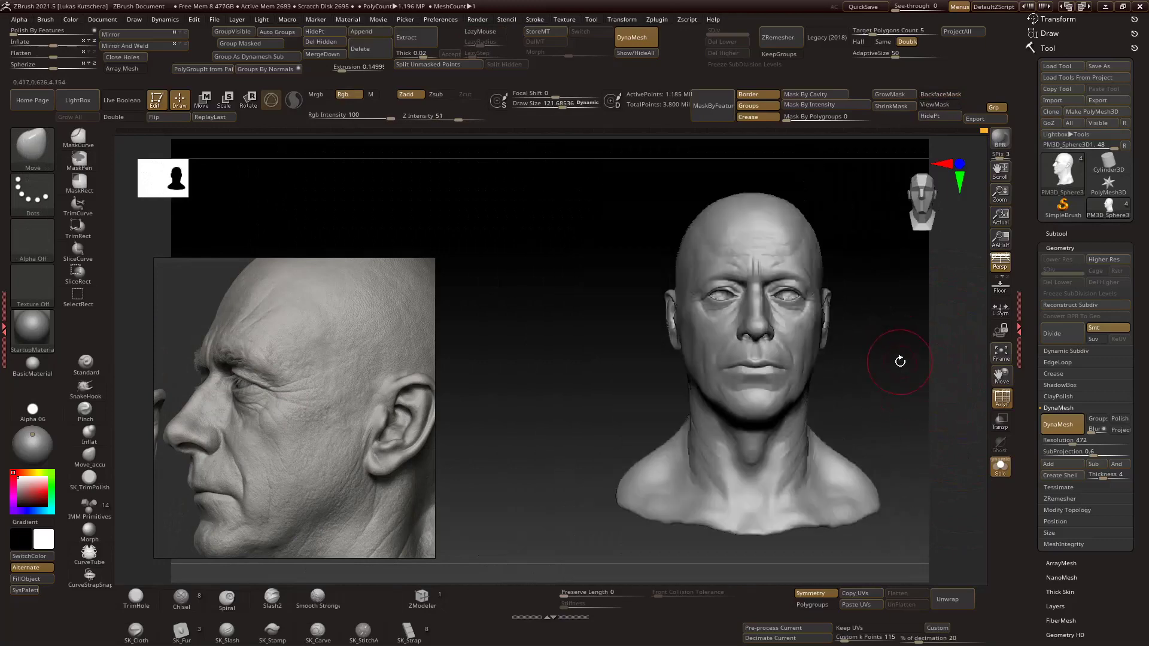
key(b)
key(c)
key(b)
mouse_move(949, 371)
right_down()
mouse_move(692, 307)
mouse_move(936, 359)
mouse_move(647, 358)
right_up()
right_drag(592, 298, 653, 304)
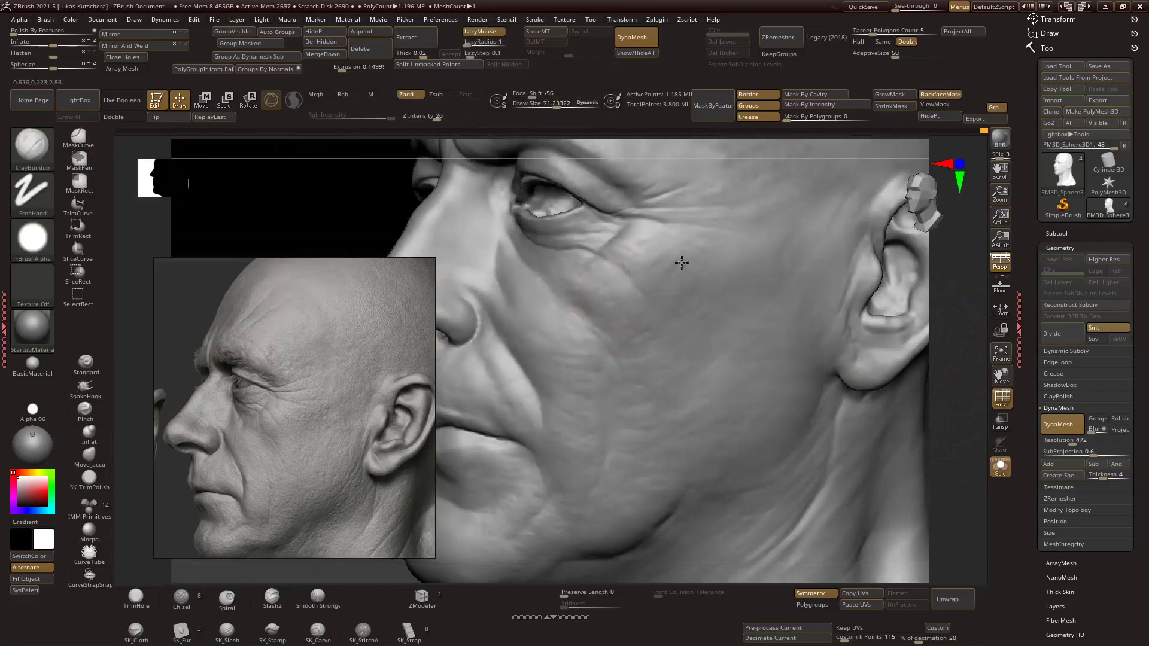
right_drag(935, 390, 903, 361)
mouse_move(809, 261)
right_down()
mouse_move(868, 311)
mouse_move(936, 341)
mouse_move(796, 334)
mouse_move(820, 359)
mouse_move(775, 385)
mouse_move(859, 347)
mouse_move(838, 313)
mouse_move(779, 314)
right_up()
mouse_move(953, 347)
right_down()
mouse_move(820, 231)
mouse_move(790, 321)
mouse_move(716, 428)
mouse_move(731, 385)
mouse_move(699, 412)
mouse_move(892, 415)
mouse_move(892, 402)
mouse_move(765, 328)
mouse_move(695, 317)
mouse_move(918, 349)
mouse_move(616, 432)
mouse_move(605, 420)
mouse_move(598, 435)
mouse_move(795, 373)
right_up()
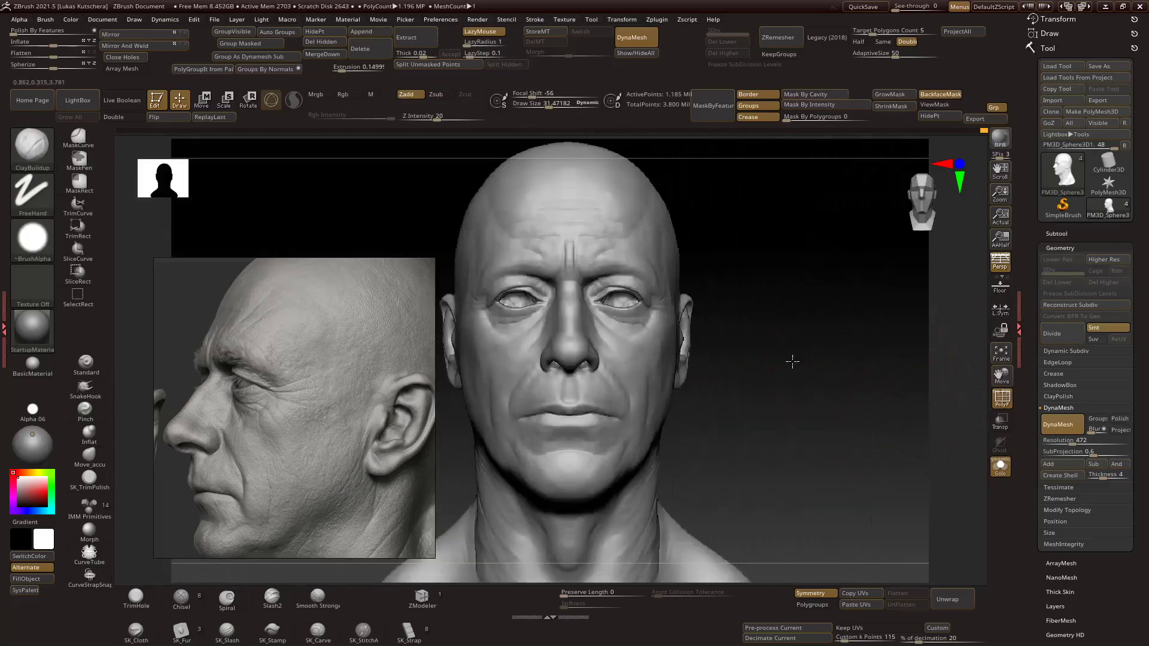
Adjust the ear's shape and angle to the head with the Move brush, following the ear reference.
mouse_move(713, 441)
right_down()
mouse_move(688, 464)
mouse_move(768, 425)
right_up()
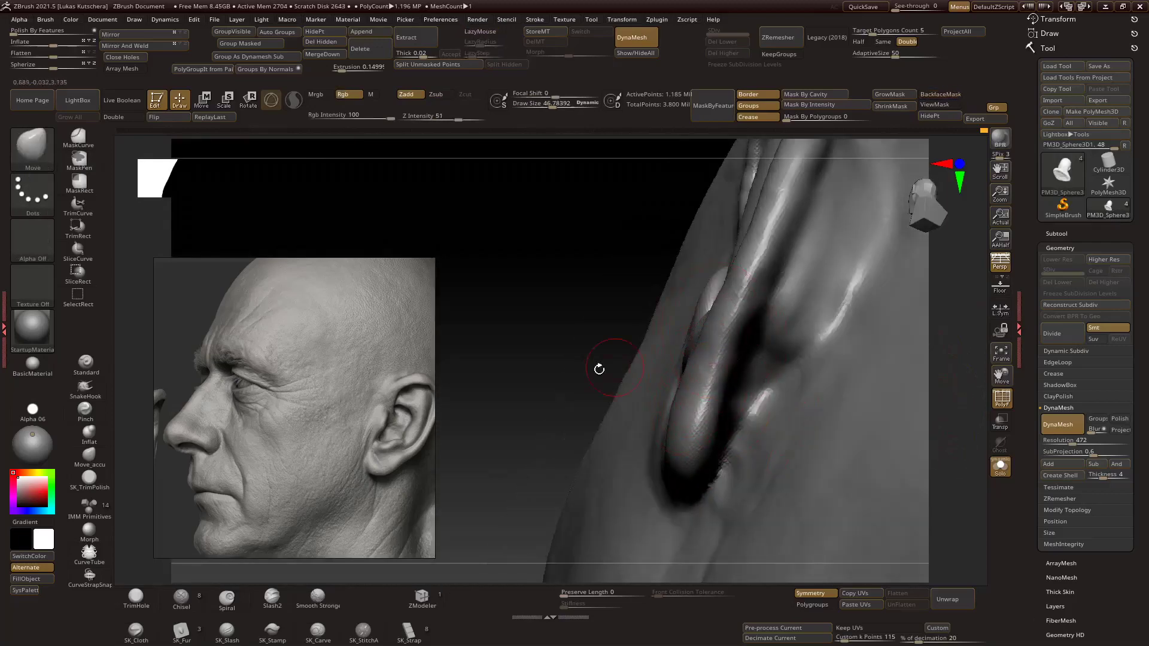
right_drag(718, 332, 830, 354)
right_drag(620, 450, 918, 392)
mouse_move(586, 371)
right_down()
mouse_move(911, 372)
mouse_move(964, 331)
mouse_move(980, 368)
right_up()
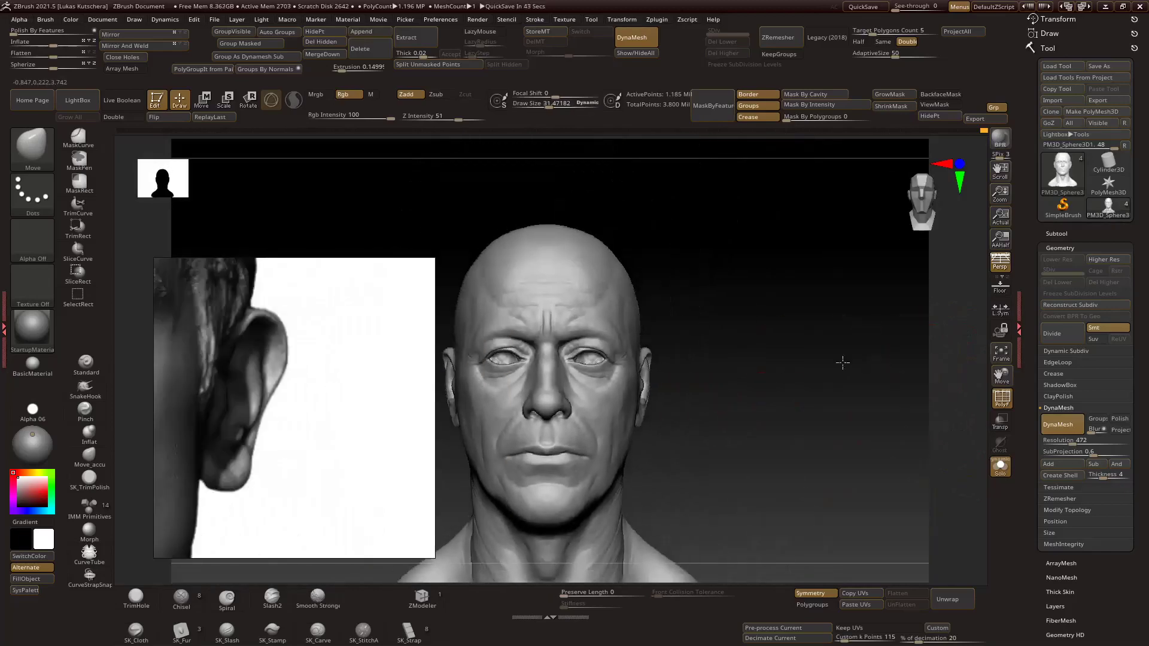
mouse_move(842, 362)
right_down()
mouse_move(679, 333)
mouse_move(731, 339)
right_up()
mouse_move(584, 448)
right_down()
mouse_move(939, 367)
mouse_move(554, 295)
mouse_move(565, 323)
mouse_move(694, 212)
mouse_move(774, 341)
mouse_move(608, 364)
mouse_move(770, 385)
mouse_move(786, 304)
mouse_move(790, 323)
mouse_move(772, 344)
right_up()
Sculpt the ear's rim and inner folds with the ClayBuildup and Standard brushes, following the close-up ear reference.
key(b)
key(c)
key(b)
middle_drag(359, 419, 205, 438)
scroll(231, 371, up, 5)
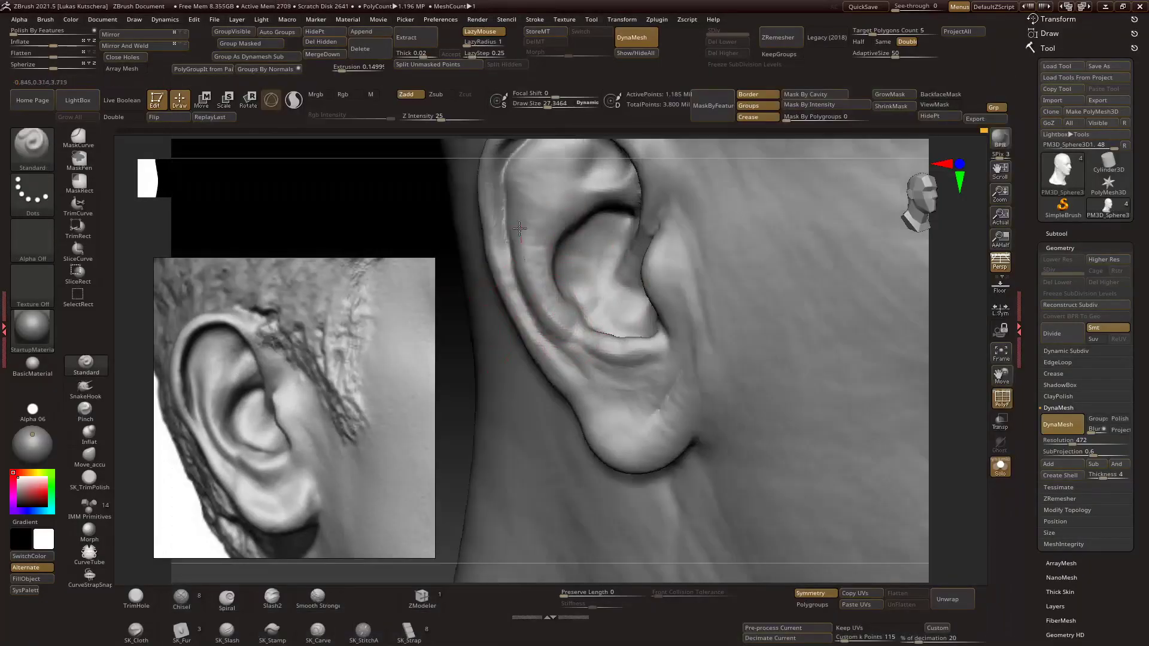
right_drag(562, 330, 549, 298)
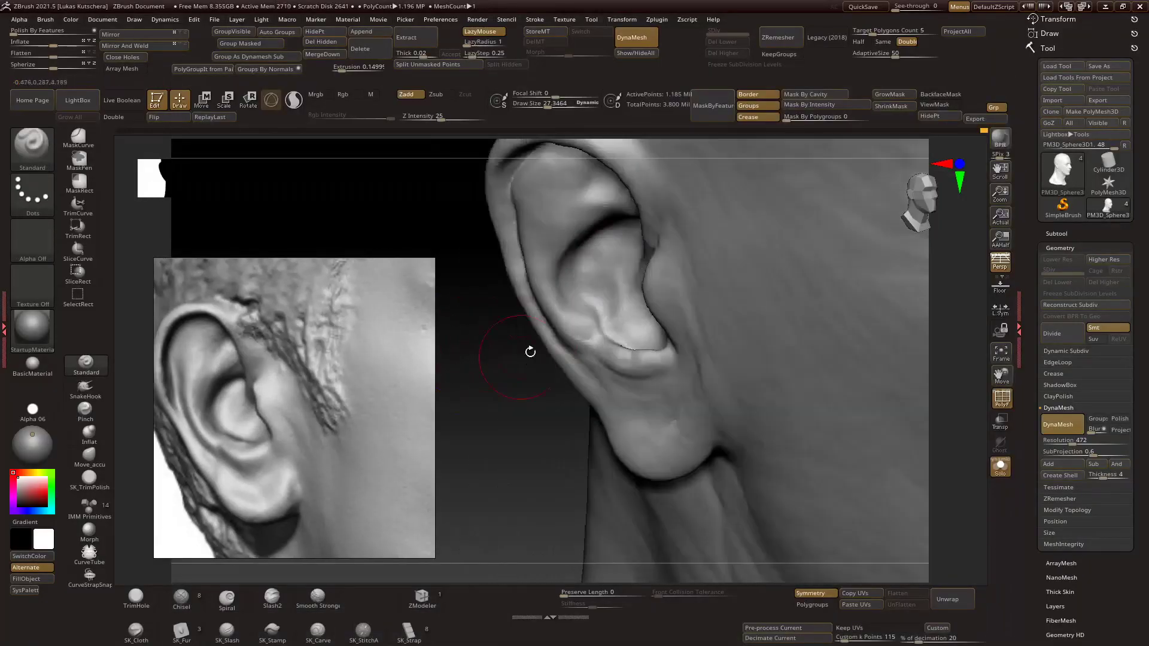
Refine the ear's outline, rim and lobe attachment with the Move and ClayBuildup brushes, following the front-view ear reference.
mouse_move(483, 396)
right_down()
mouse_move(602, 293)
mouse_move(559, 366)
right_up()
key(b)
key(m)
key(v)
mouse_move(502, 291)
right_down()
mouse_move(539, 267)
mouse_move(446, 333)
mouse_move(569, 249)
mouse_move(431, 254)
right_up()
key(b)
key(c)
key(b)
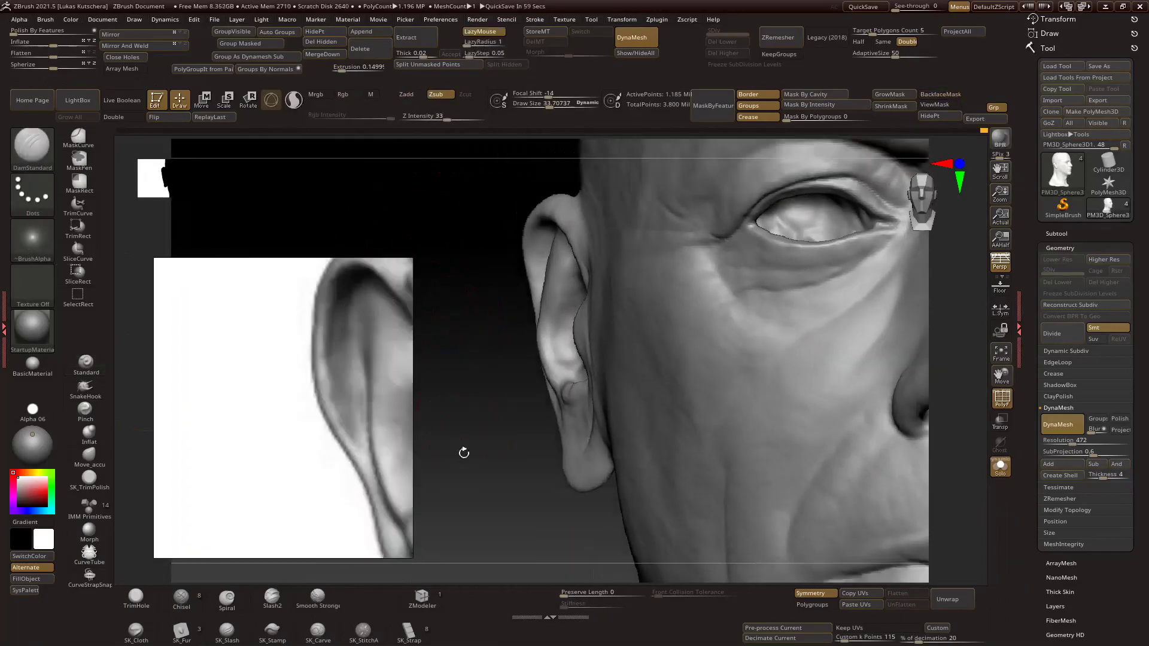
mouse_move(464, 451)
right_down()
mouse_move(551, 256)
mouse_move(495, 318)
mouse_move(480, 400)
right_up()
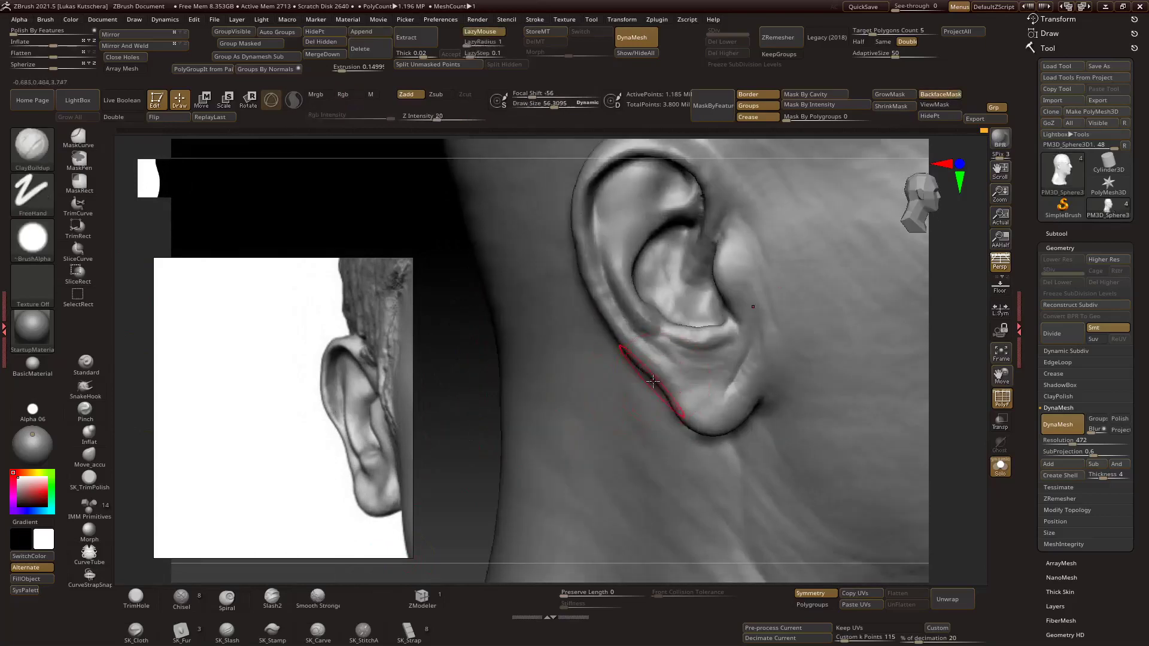
right_drag(643, 395, 925, 434)
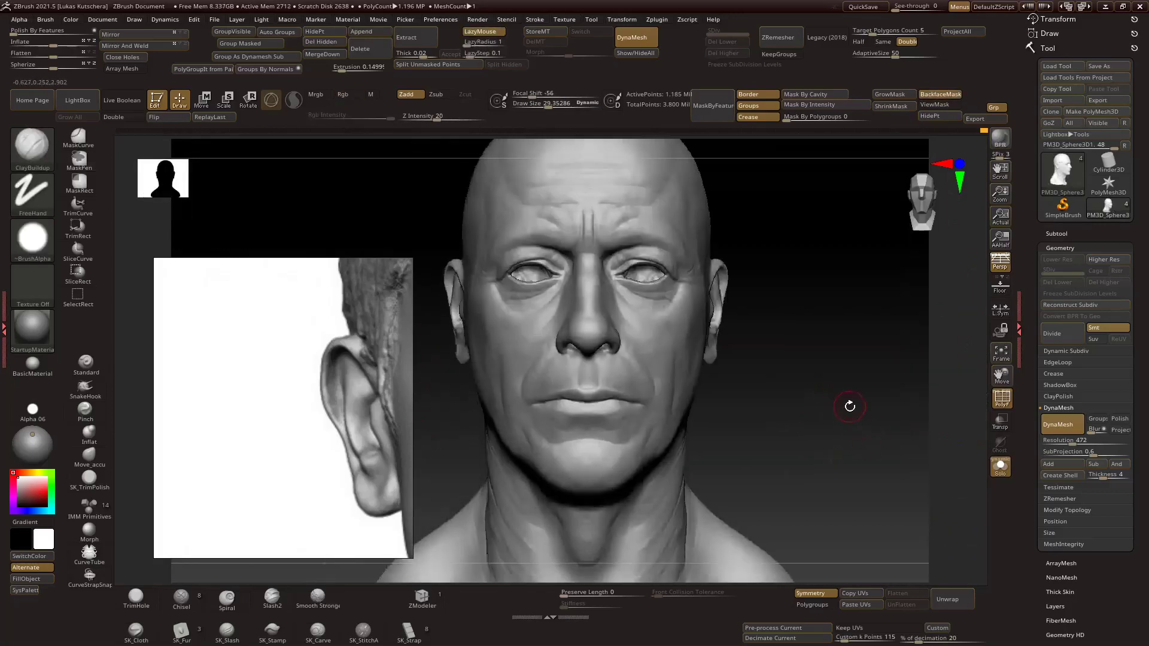
Sculpt diagonal skin folds along the side of the neck and below the jaw with ClayBuildup and DamStandard.
alt+drag(850, 406, 797, 384)
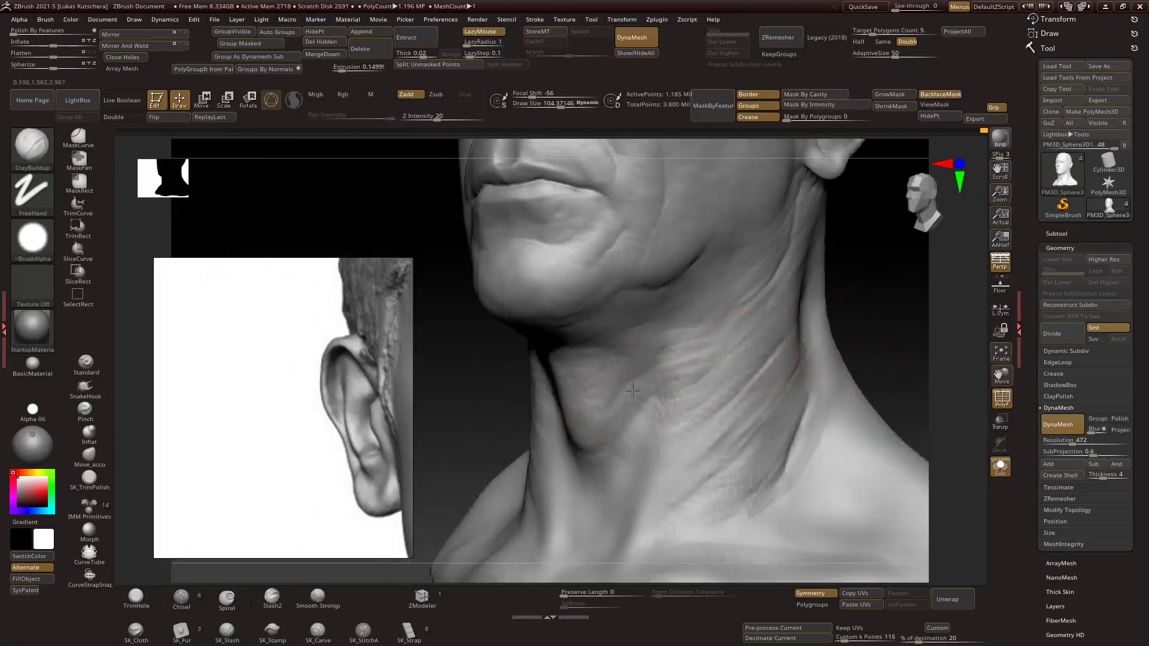
mouse_move(490, 389)
mouse_down()
mouse_move(771, 357)
mouse_move(723, 325)
mouse_move(895, 287)
mouse_move(931, 345)
mouse_move(765, 323)
mouse_move(727, 293)
mouse_up()
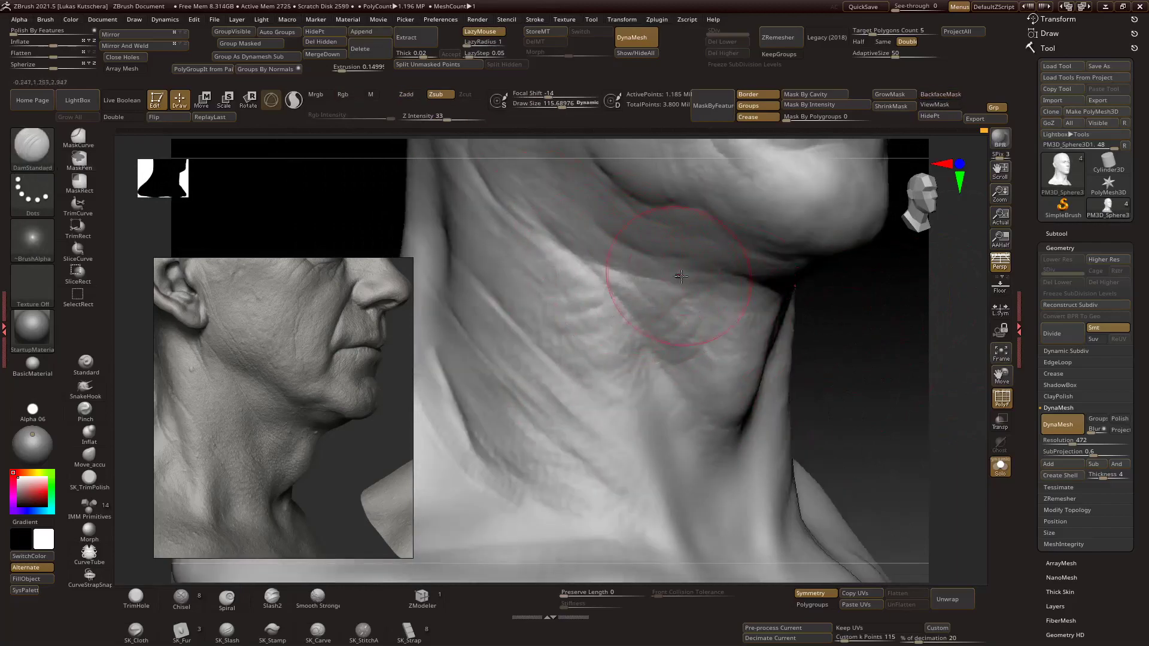
drag(643, 253, 646, 253)
mouse_move(646, 253)
alt+right_down()
mouse_move(786, 287)
mouse_move(760, 329)
alt+right_up()
mouse_move(754, 286)
ctrl+right_down()
mouse_move(910, 300)
mouse_move(693, 393)
mouse_move(710, 377)
mouse_move(706, 335)
ctrl+right_up()
scroll(311, 407, up, 5)
mouse_move(914, 296)
alt+right_down()
mouse_move(898, 321)
mouse_move(659, 306)
mouse_move(806, 326)
mouse_move(816, 315)
mouse_move(872, 379)
mouse_move(947, 382)
alt+right_up()
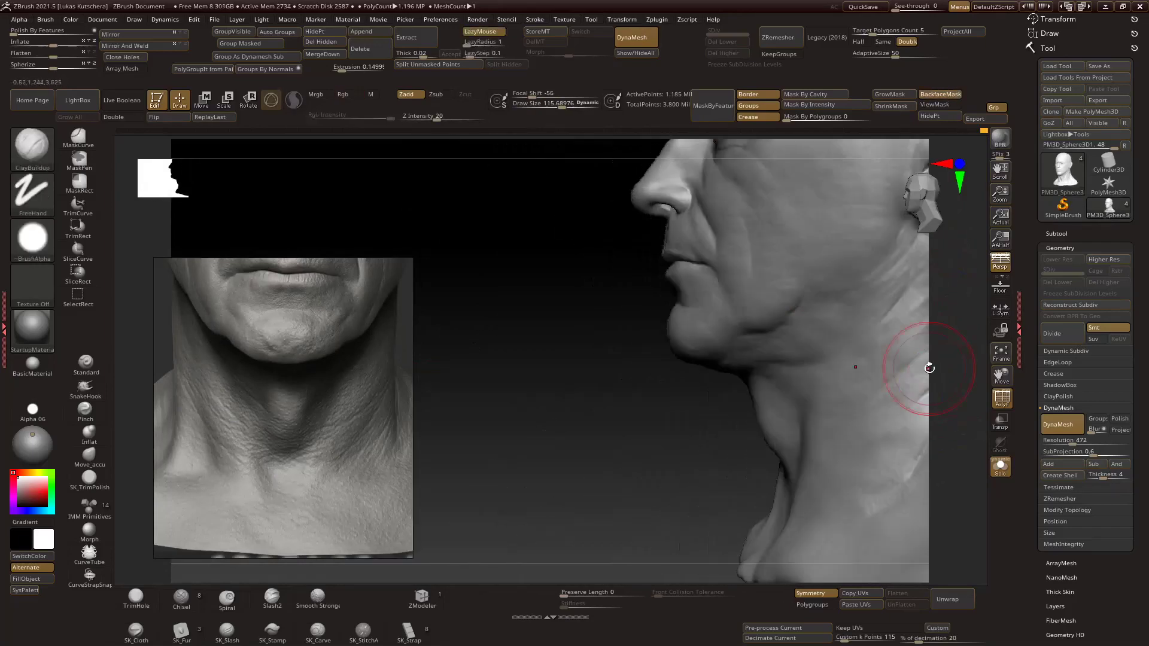
Carve creases beneath the chin and down the throat with ClayBuildup and DamStandard, following the neck references.
mouse_move(636, 456)
right_down()
mouse_move(867, 359)
mouse_move(756, 334)
right_up()
mouse_move(674, 415)
right_down()
mouse_move(962, 363)
mouse_move(946, 331)
mouse_move(886, 303)
mouse_move(756, 371)
mouse_move(748, 353)
mouse_move(868, 308)
mouse_move(928, 310)
right_up()
key(b)
key(d)
key(s)
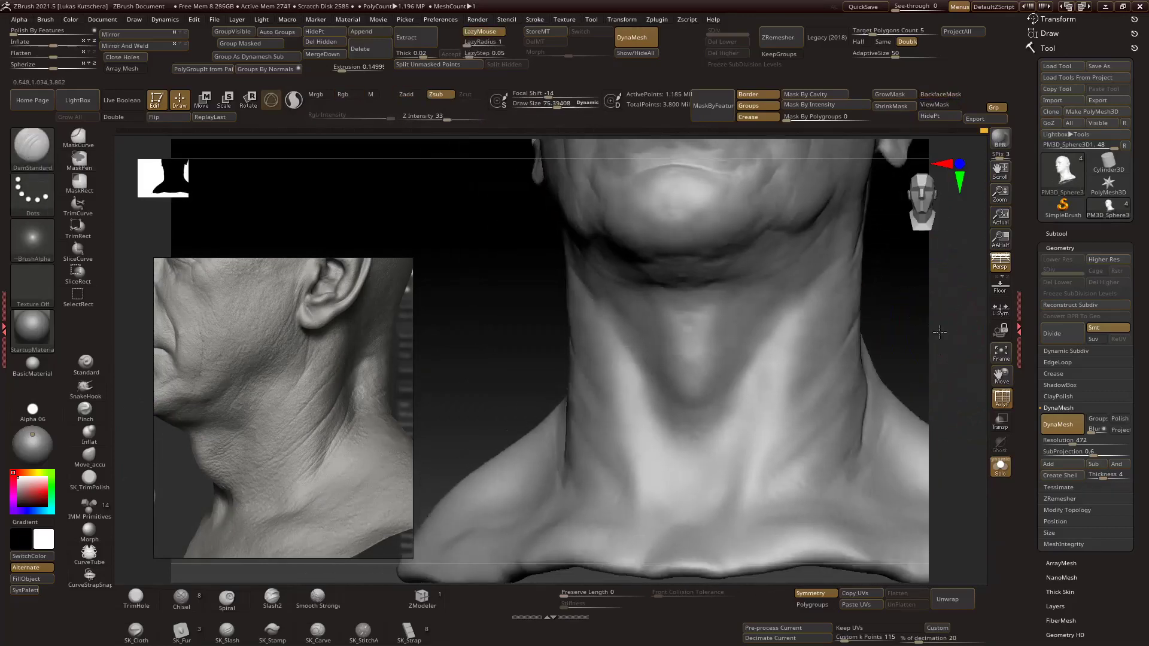
Reshape the upper chest and collarbone area at the base of the bust with the Move brush.
mouse_move(742, 431)
right_down()
mouse_move(872, 333)
mouse_move(931, 252)
mouse_move(946, 334)
mouse_move(837, 419)
mouse_move(649, 508)
mouse_move(676, 467)
mouse_move(681, 397)
right_up()
key(b)
key(m)
key(v)
key(s)
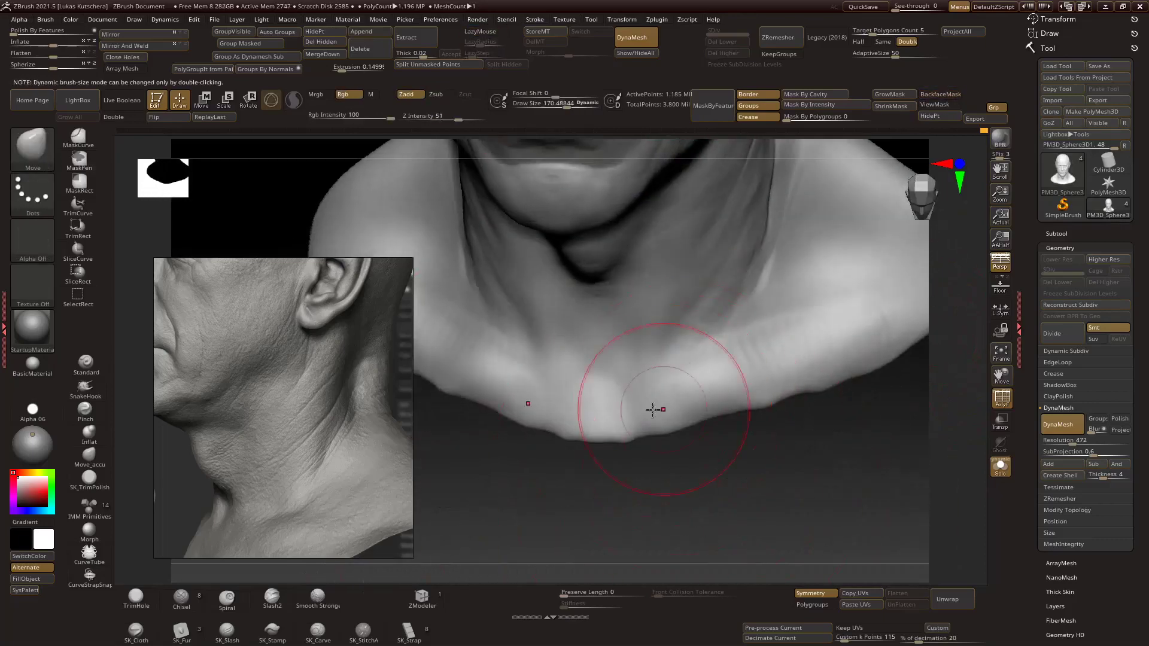
drag(681, 397, 658, 397)
Build up the collarbones and the base of the neck, alternating ClayBuildup and DamStandard.
key(b)
key(c)
key(b)
mouse_move(697, 495)
right_down()
mouse_move(694, 418)
mouse_move(712, 546)
mouse_move(683, 518)
mouse_move(708, 375)
mouse_move(846, 312)
mouse_move(898, 313)
mouse_move(837, 324)
mouse_move(816, 300)
mouse_move(800, 244)
mouse_move(742, 349)
mouse_move(872, 316)
mouse_move(811, 334)
right_up()
key(b)
key(d)
key(s)
key(b)
key(c)
key(b)
key(f)
Define the lower attachments of the sternocleidomastoid muscles at the collarbones with DamStandard and ClayBuildup.
key(b)
key(d)
key(s)
key(b)
key(c)
key(b)
key(f)
mouse_move(829, 388)
ctrl+right_down()
mouse_move(821, 333)
mouse_move(662, 359)
mouse_move(759, 288)
mouse_move(662, 380)
mouse_move(706, 274)
mouse_move(811, 323)
mouse_move(720, 298)
mouse_move(621, 325)
mouse_move(783, 280)
mouse_move(757, 341)
ctrl+right_up()
key(b)
key(d)
key(s)
key(b)
key(c)
key(b)
mouse_move(778, 396)
right_down()
mouse_move(574, 377)
mouse_move(622, 392)
mouse_move(616, 359)
mouse_move(827, 292)
mouse_move(629, 416)
mouse_move(584, 487)
mouse_move(567, 400)
mouse_move(585, 350)
mouse_move(688, 299)
mouse_move(895, 277)
mouse_move(778, 335)
mouse_move(635, 433)
mouse_move(662, 422)
mouse_move(647, 417)
right_up()
mouse_move(729, 277)
right_down()
mouse_move(954, 367)
mouse_move(621, 446)
right_up()
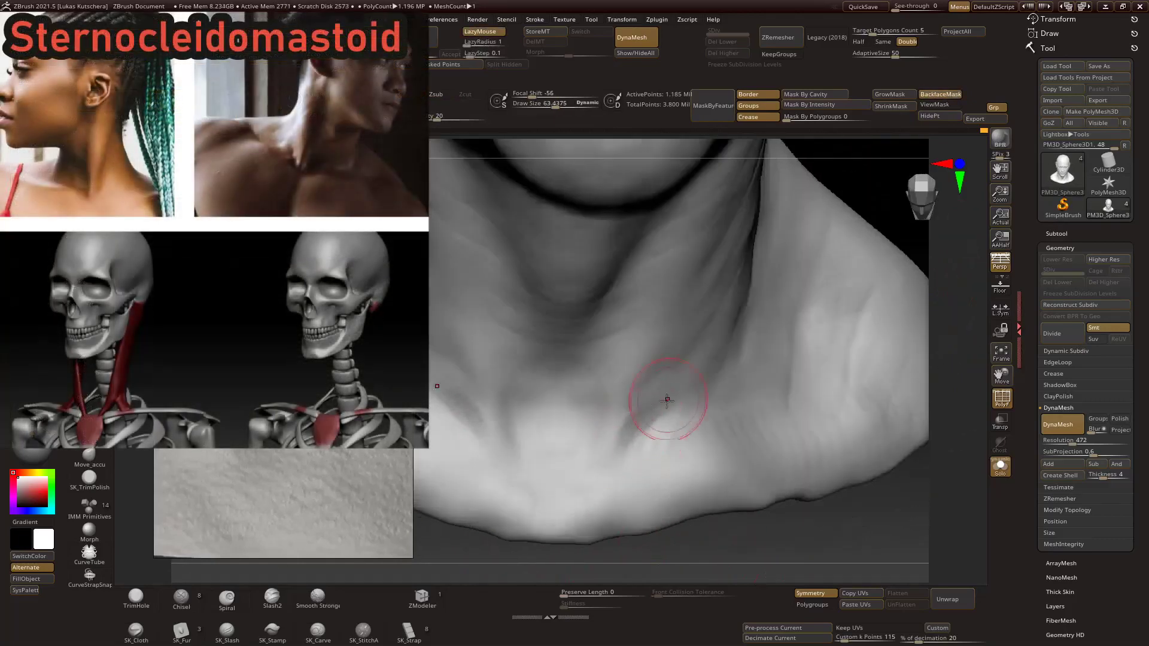
right_drag(649, 364, 643, 316)
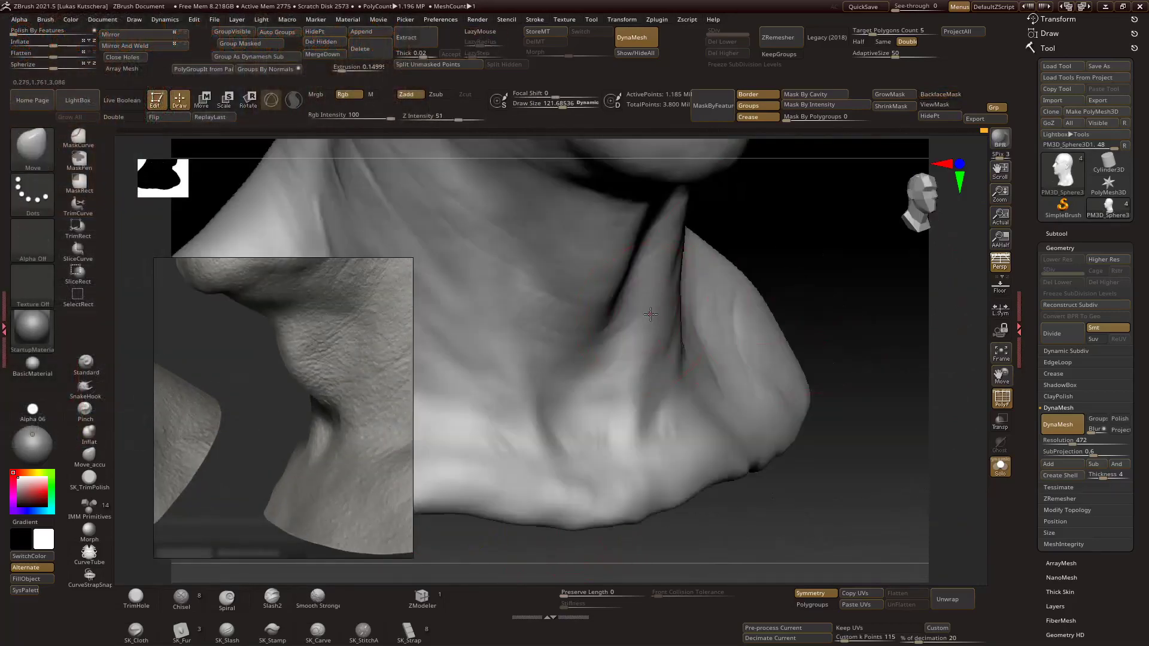
Add volume to the sternocleidomastoid and the hollow beside the throat with ClayBuildup, following the side-view neck reference.
key(b)
key(c)
key(b)
right_drag(744, 256, 598, 298)
key(s)
drag(673, 280, 677, 280)
Adjust the throat's contour with the Move brush and build up its surface with ClayBuildup.
key(b)
key(m)
key(v)
mouse_move(677, 281)
right_down()
mouse_move(628, 334)
mouse_move(661, 267)
right_up()
key(b)
key(c)
key(b)
right_drag(715, 328, 551, 362)
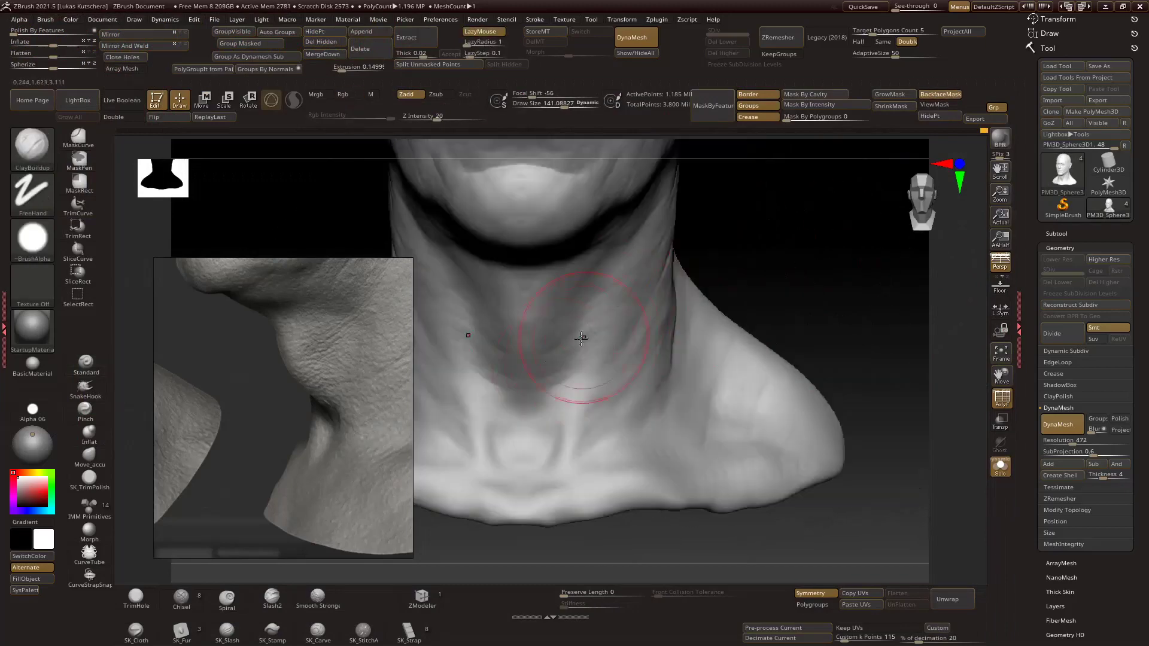
Shape the two neck tendons converging at the pit of the throat with the Move and ClayBuildup brushes.
key(b)
key(m)
key(v)
mouse_move(673, 280)
right_down()
mouse_move(646, 251)
mouse_move(622, 465)
mouse_move(680, 436)
mouse_move(649, 423)
mouse_move(629, 454)
right_up()
key(b)
key(c)
key(b)
mouse_move(655, 416)
right_down()
mouse_move(693, 474)
mouse_move(449, 521)
mouse_move(724, 557)
mouse_move(688, 461)
right_up()
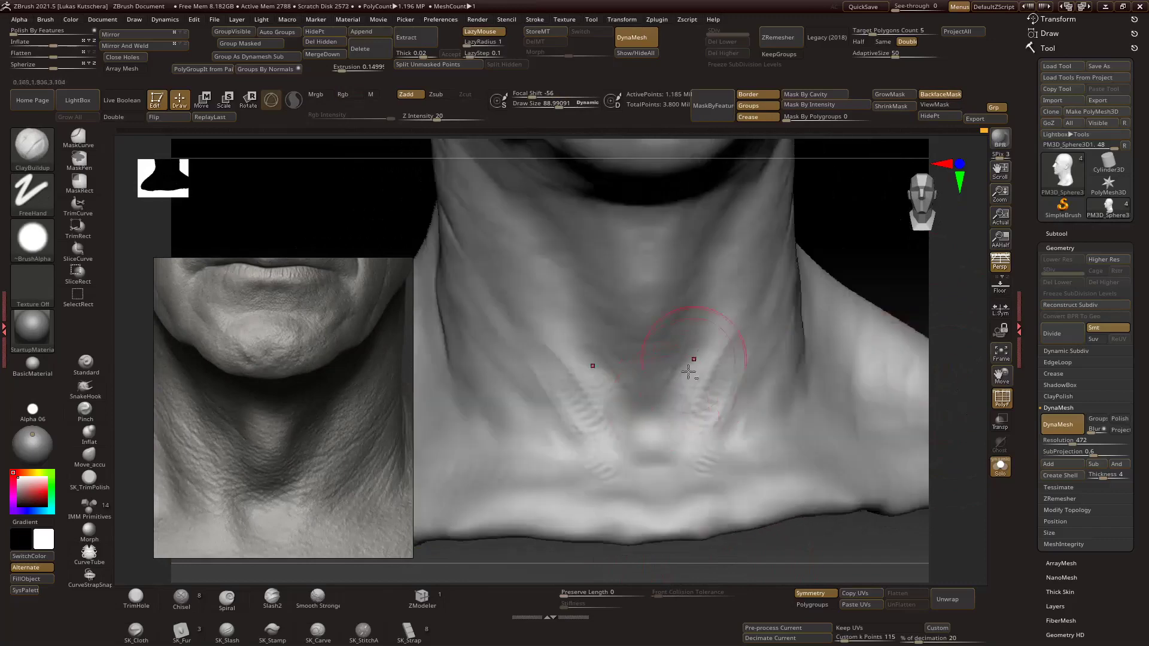
drag(675, 399, 688, 399)
Blend the throat and lower neck forms into the upper chest with the Move and ClayBuildup brushes, following the front neck reference.
mouse_move(603, 359)
right_down()
mouse_move(903, 274)
mouse_move(747, 557)
mouse_move(808, 377)
mouse_move(796, 333)
mouse_move(449, 449)
mouse_move(628, 401)
mouse_move(665, 359)
mouse_move(658, 388)
mouse_move(759, 441)
mouse_move(185, 416)
mouse_move(590, 411)
mouse_move(906, 374)
right_up()
key(b)
key(m)
key(v)
key(b)
key(c)
key(b)
right_drag(613, 409, 741, 439)
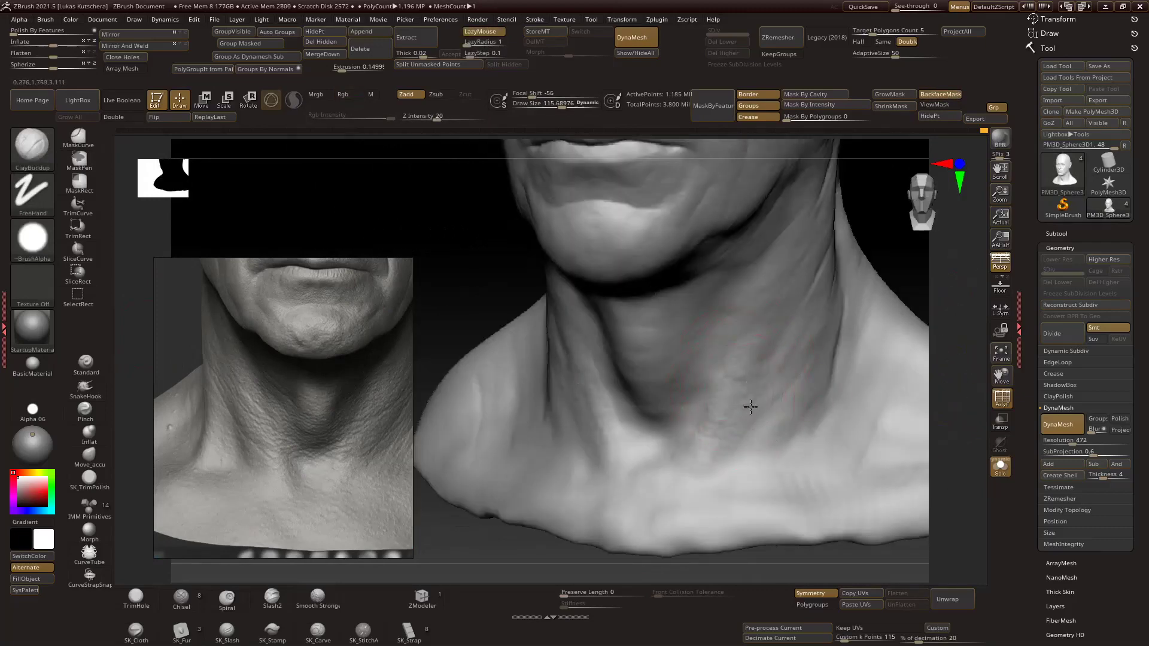
mouse_move(762, 346)
shift+right_down()
mouse_move(762, 384)
mouse_move(919, 307)
mouse_move(892, 340)
mouse_move(732, 398)
mouse_move(765, 436)
mouse_move(948, 440)
mouse_move(888, 405)
mouse_move(523, 479)
mouse_move(746, 356)
mouse_move(598, 359)
mouse_move(631, 385)
mouse_move(898, 351)
mouse_move(834, 346)
mouse_move(621, 461)
mouse_move(938, 427)
mouse_move(595, 469)
mouse_move(689, 389)
mouse_move(856, 336)
mouse_move(703, 419)
mouse_move(562, 441)
mouse_move(688, 441)
mouse_move(829, 354)
mouse_move(651, 463)
mouse_move(837, 359)
mouse_move(710, 315)
mouse_move(906, 359)
mouse_move(853, 368)
mouse_move(674, 445)
shift+right_up()
right_drag(563, 428, 918, 423)
Remesh the duplicated head with ZRemesher at a target polygons count of 5 and inspect the new topology.
click(1062, 444)
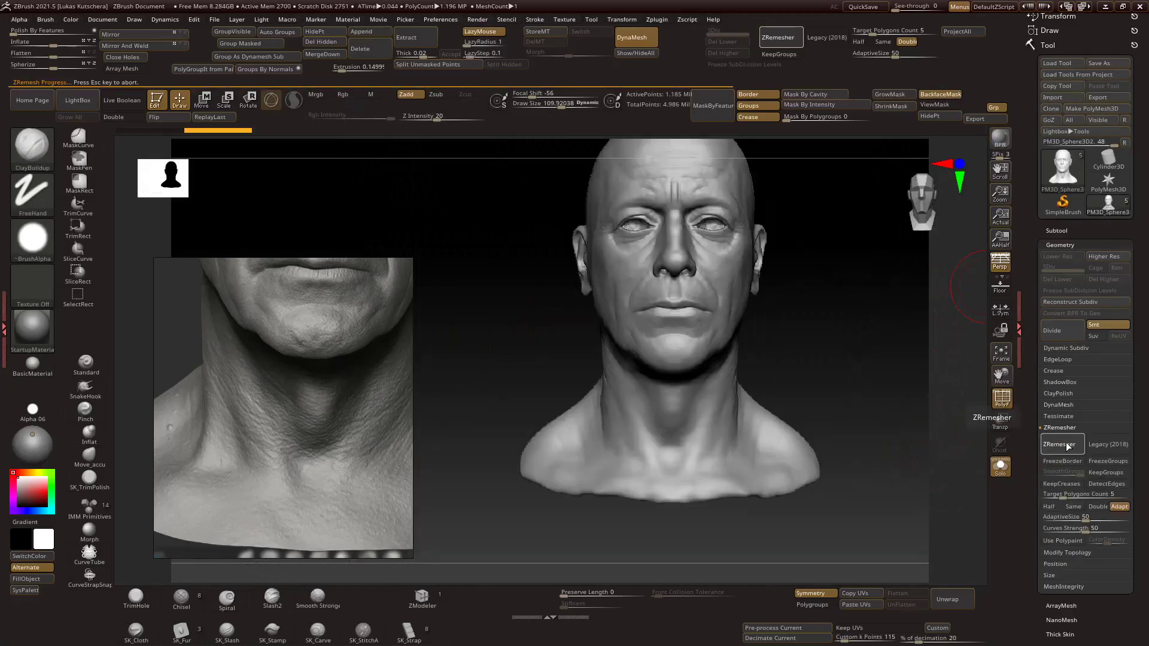
right_drag(1017, 461, 990, 469)
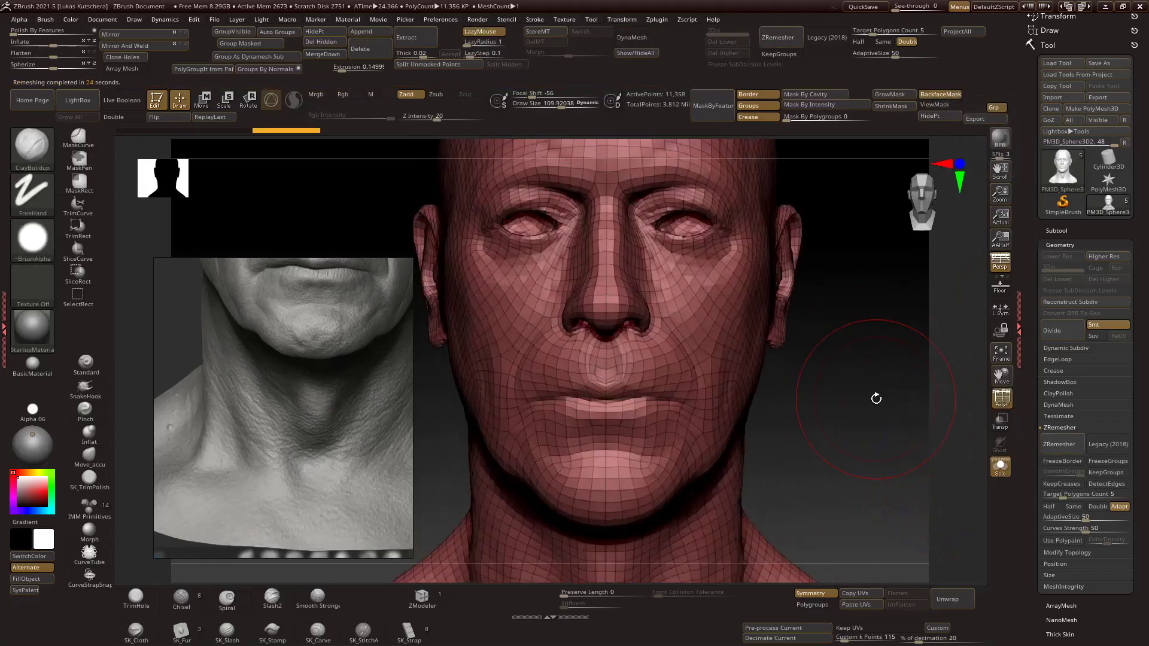
mouse_move(835, 381)
right_down()
mouse_move(867, 405)
mouse_move(915, 323)
mouse_move(880, 318)
mouse_move(891, 326)
mouse_move(677, 395)
mouse_move(742, 379)
mouse_move(800, 403)
mouse_move(666, 329)
mouse_move(682, 299)
mouse_move(718, 347)
right_up()
key(b)
key(m)
key(v)
mouse_move(914, 455)
ctrl+right_down()
mouse_move(898, 419)
mouse_move(887, 457)
mouse_move(769, 380)
mouse_move(778, 269)
mouse_move(711, 340)
mouse_move(954, 309)
mouse_move(951, 344)
mouse_move(934, 310)
ctrl+right_up()
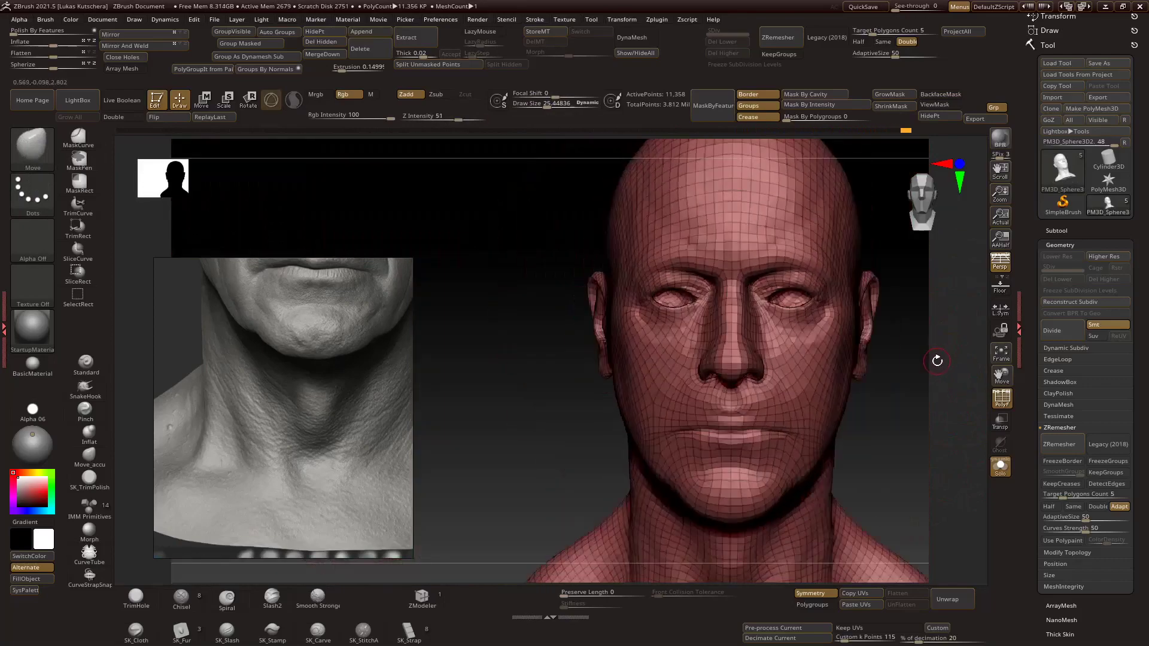
ctrl+right_drag(927, 373, 914, 362)
key(shift+f)
Subdivide the remeshed head up to level 4, projecting the original sculpt's detail onto it.
click(1056, 231)
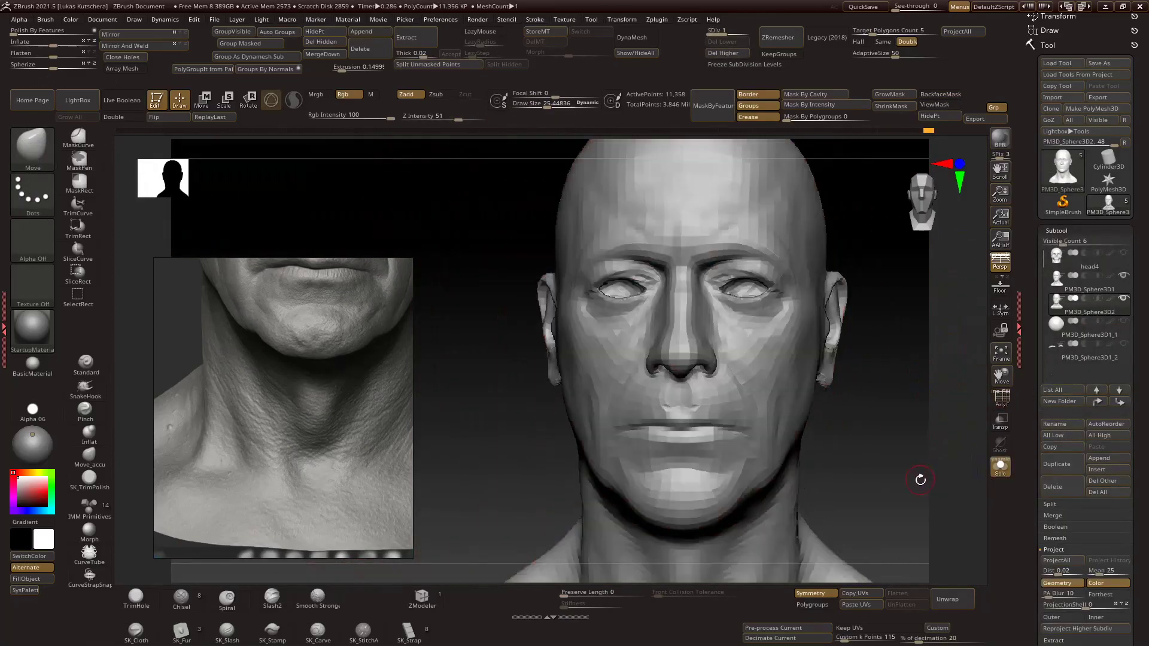
key(ctrl+z)
key(ctrl+z)
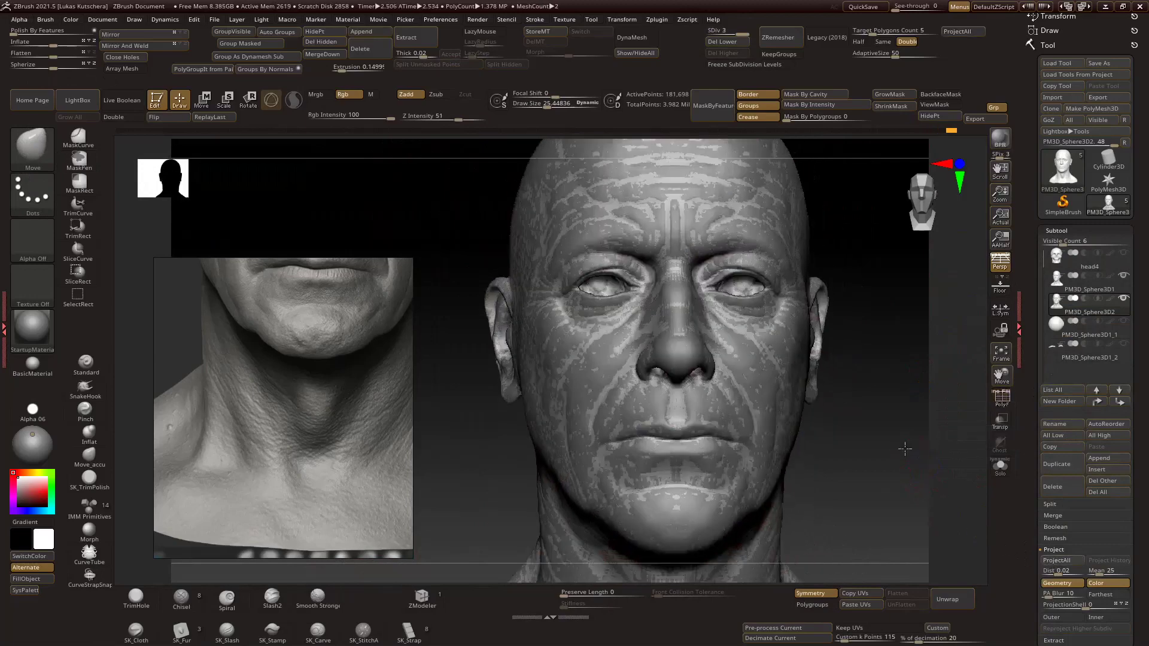
click(1001, 467)
drag(939, 130, 951, 131)
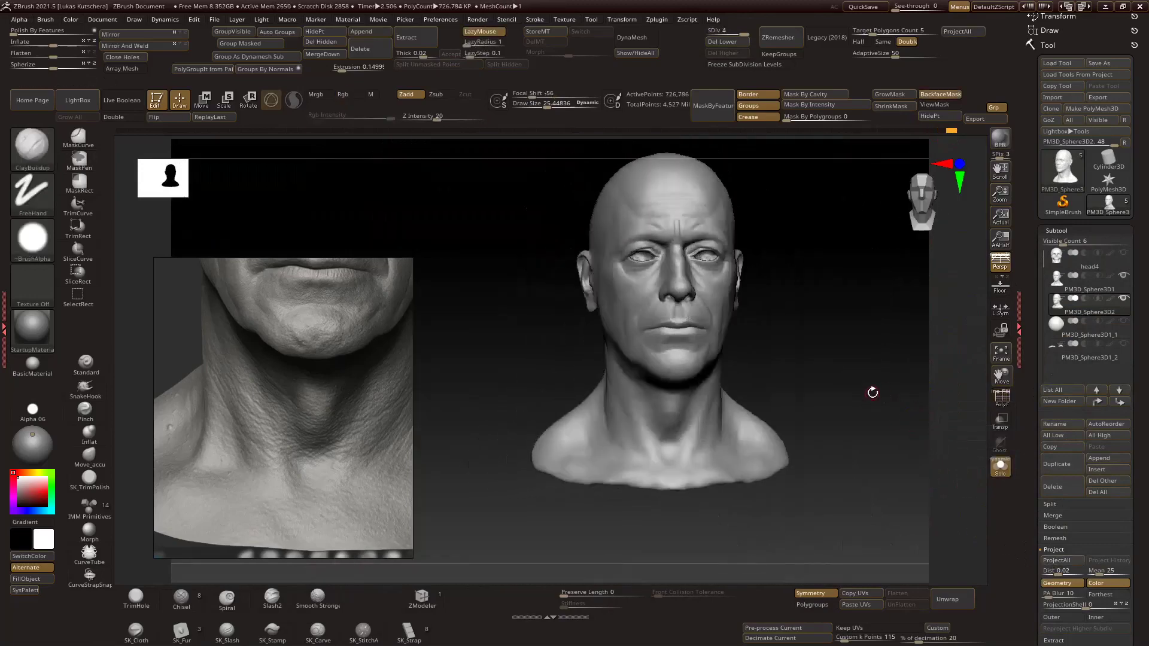
Delete the original head subtool, keeping the projected remeshed copy.
key(ctrl+shift+z)
key(ctrl+shift+z)
key(ctrl+shift+z)
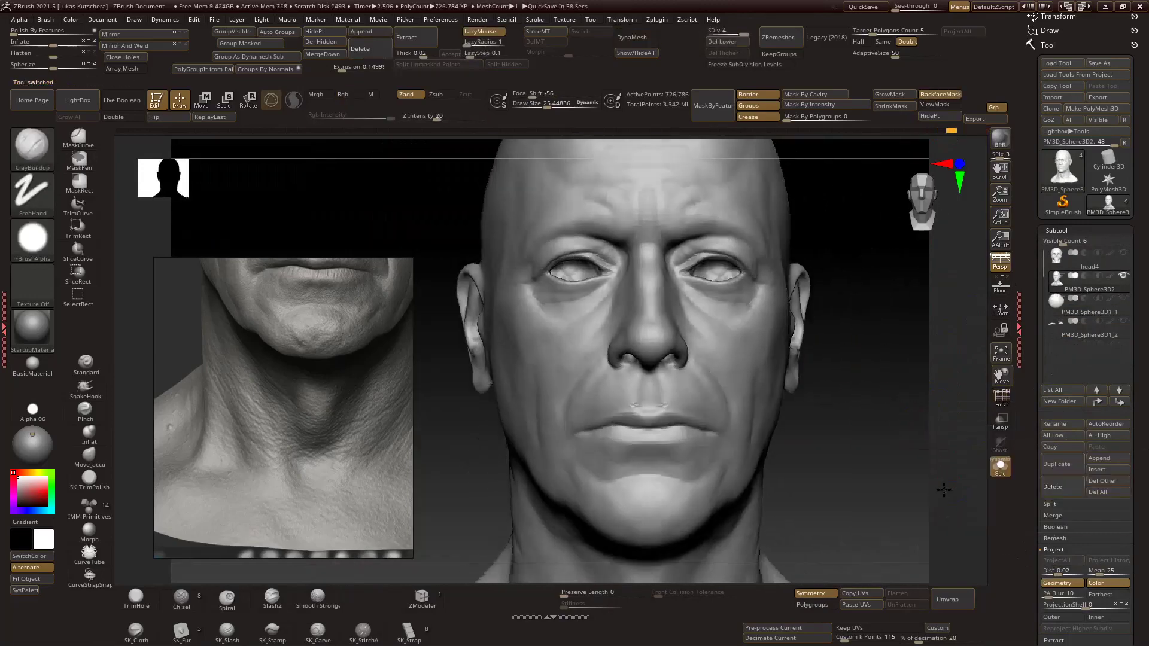
Adjust the upper eyelid's polygons at the lowest subdivision level with the Move brush and compare the result at level 4.
key(shift+d)
key(shift+f)
key(b)
key(m)
key(v)
key(shift+f)
key(shift+f)
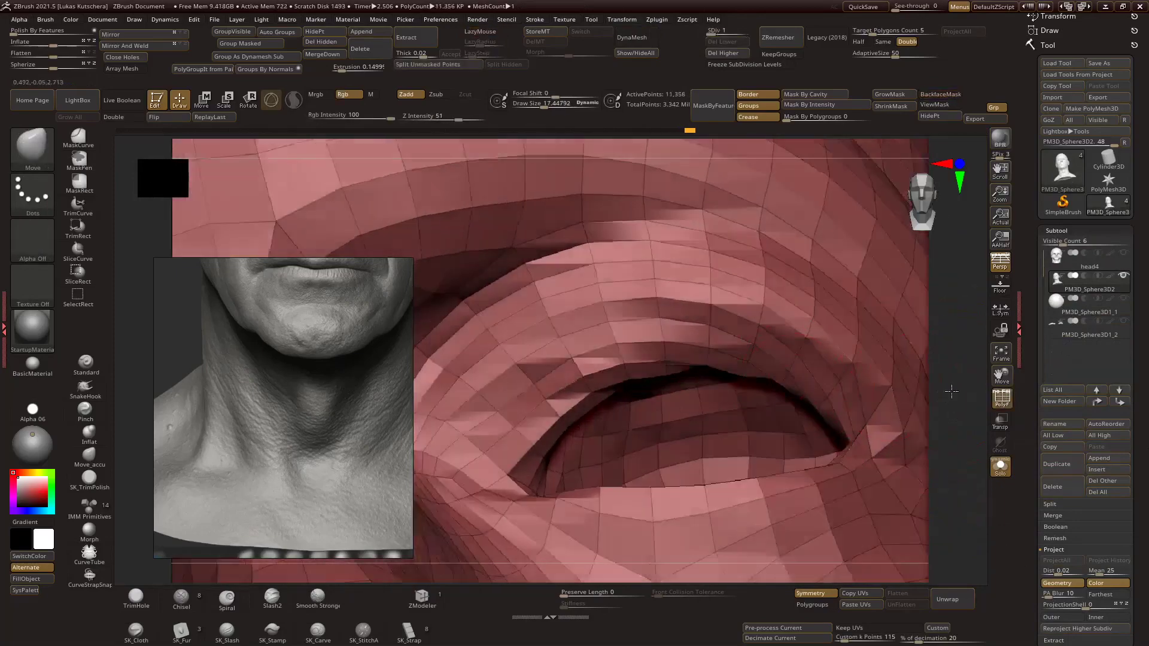
drag(950, 371, 684, 334)
mouse_move(618, 337)
right_down()
mouse_move(798, 396)
mouse_move(650, 277)
right_up()
right_drag(622, 318, 905, 384)
right_drag(692, 260, 950, 413)
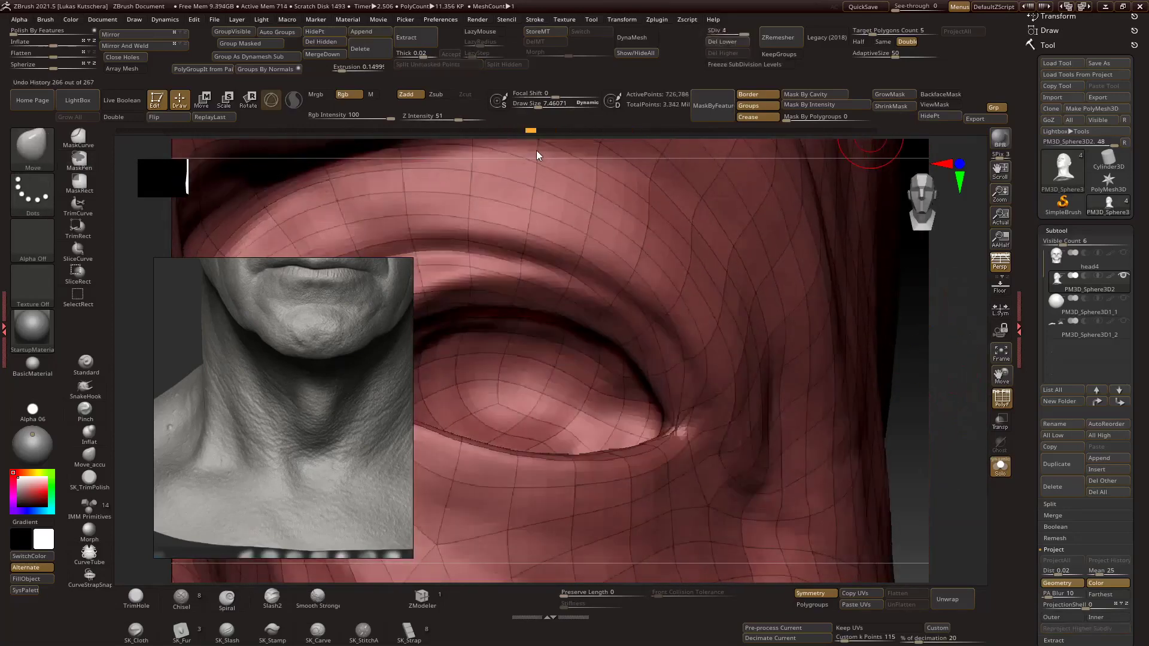
key(shift+d)
drag(537, 156, 636, 367)
key(shift+f)
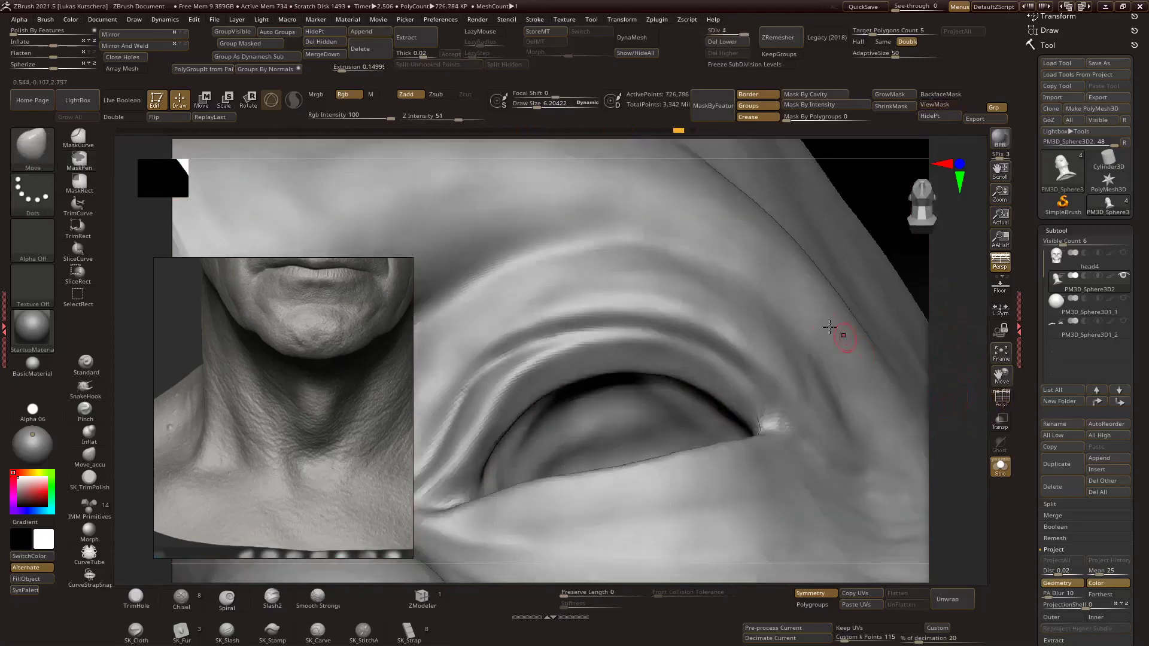
Mask everything except the upper eyelid fold's edge loop at subdivision level 2 with ZModeler, ready for the Move brush.
key(shift+d)
key(b)
key(z)
key(m)
key(shift+f)
click(557, 361)
mouse_move(557, 360)
right_down()
mouse_move(893, 292)
mouse_move(842, 417)
right_up()
ctrl+click(892, 293)
key(b)
key(m)
key(v)
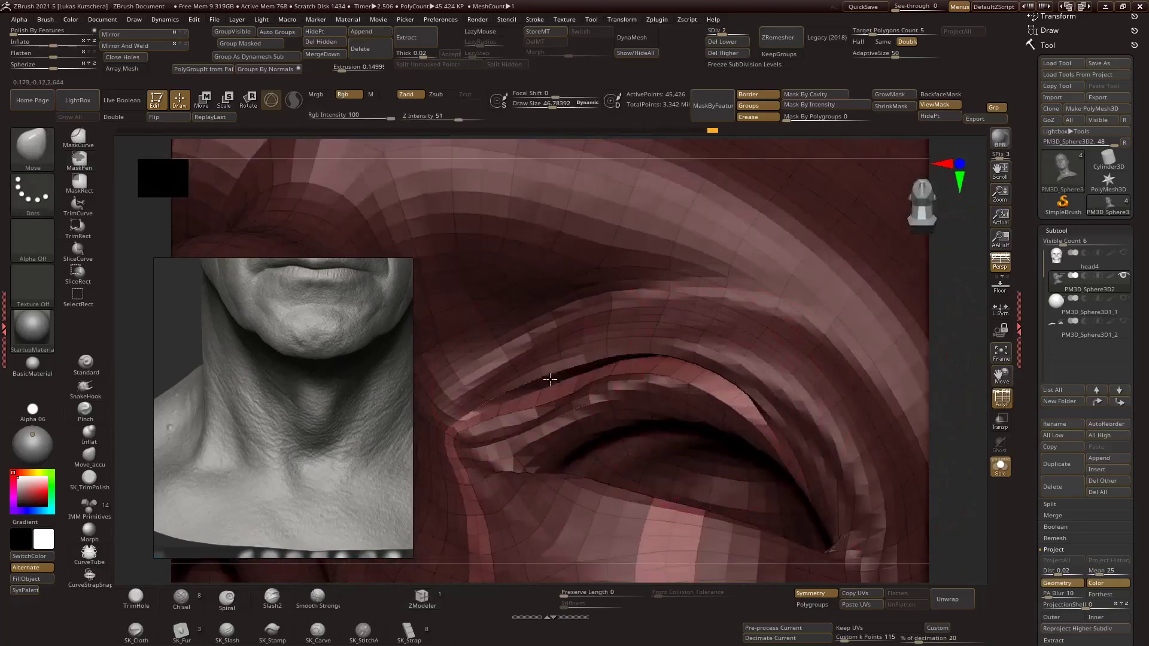
Clear the mask and reshape the upper eyelid fold with the Move brush.
key(b)
key(z)
key(m)
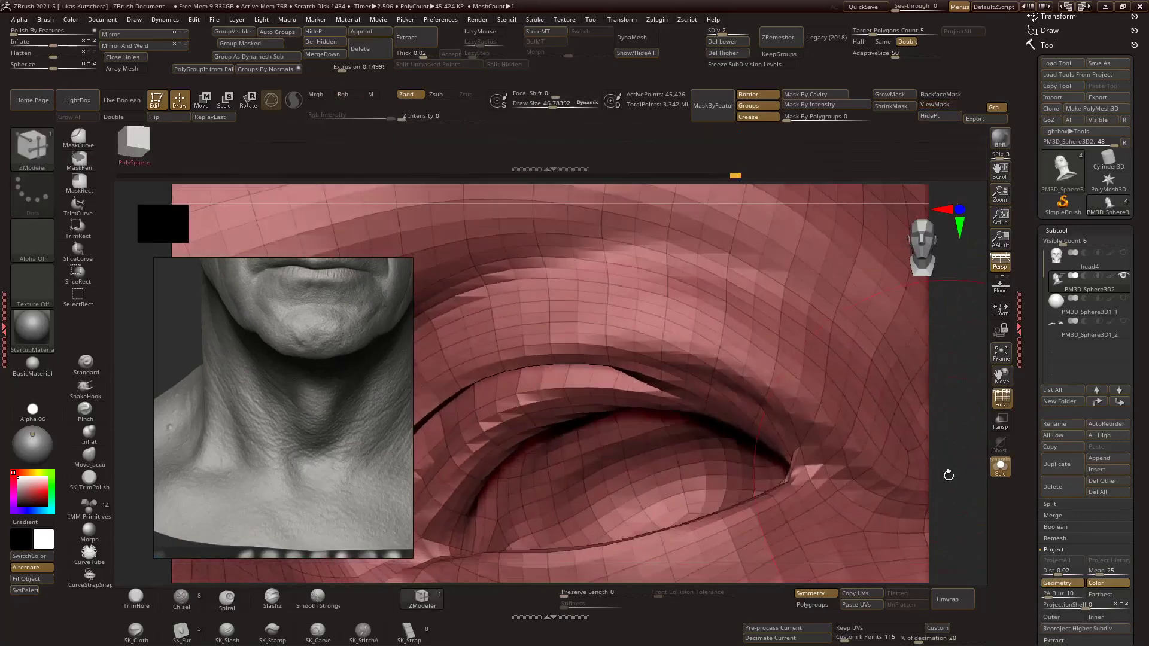
key(b)
key(m)
key(v)
mouse_move(941, 403)
right_down()
mouse_move(951, 417)
mouse_move(934, 423)
mouse_move(987, 349)
right_up()
Isolate edge loops of the upper eyelid fold with ZModeler masking and reposition them with the Move brush.
key(b)
key(z)
key(m)
key(b)
key(m)
key(v)
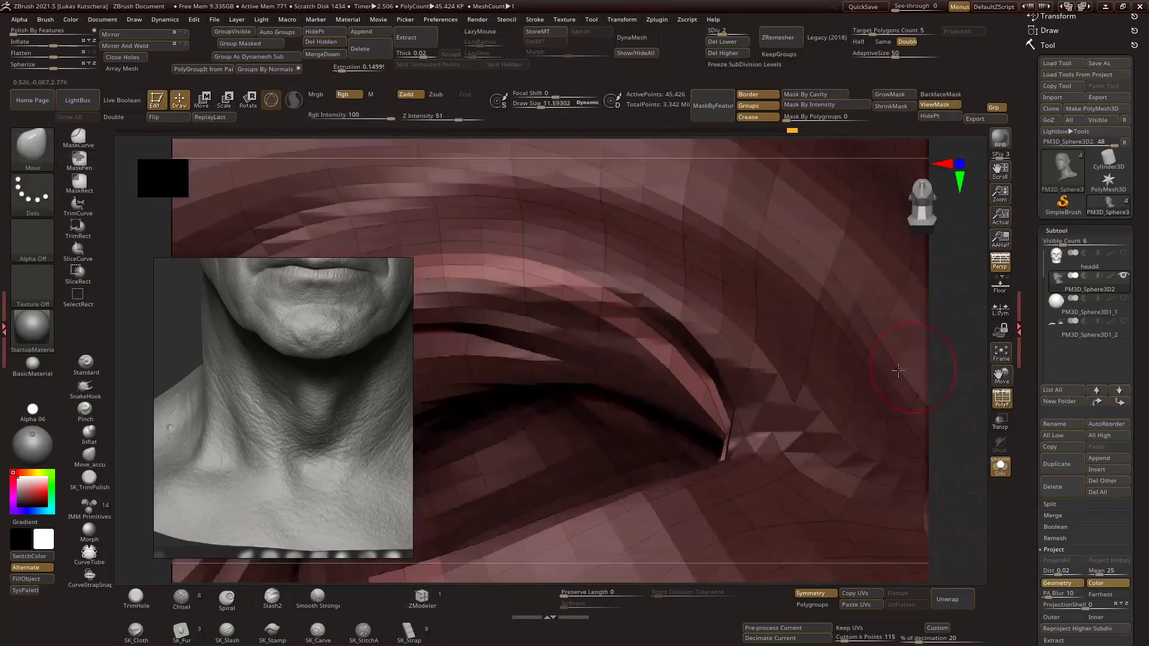
click(432, 601)
key(b)
key(m)
key(v)
right_drag(951, 358, 609, 350)
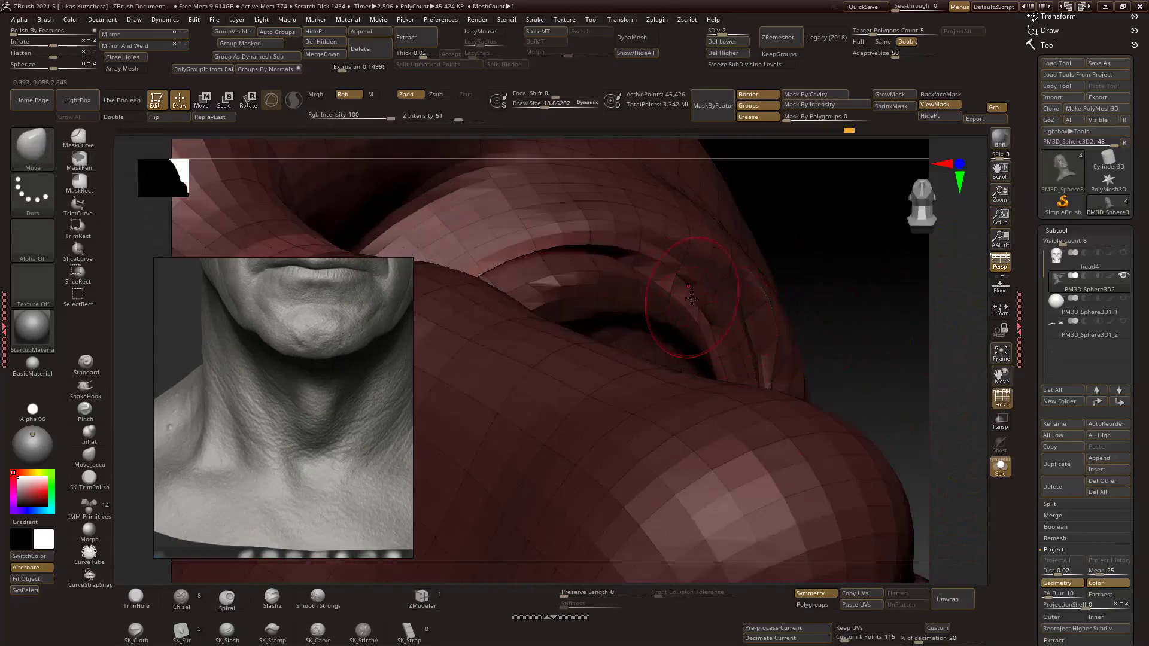
Refine the upper lid's outer corner with masked edge loops and the Move brush, and raise the mesh to subdivision level 3.
click(420, 601)
key(b)
key(m)
key(v)
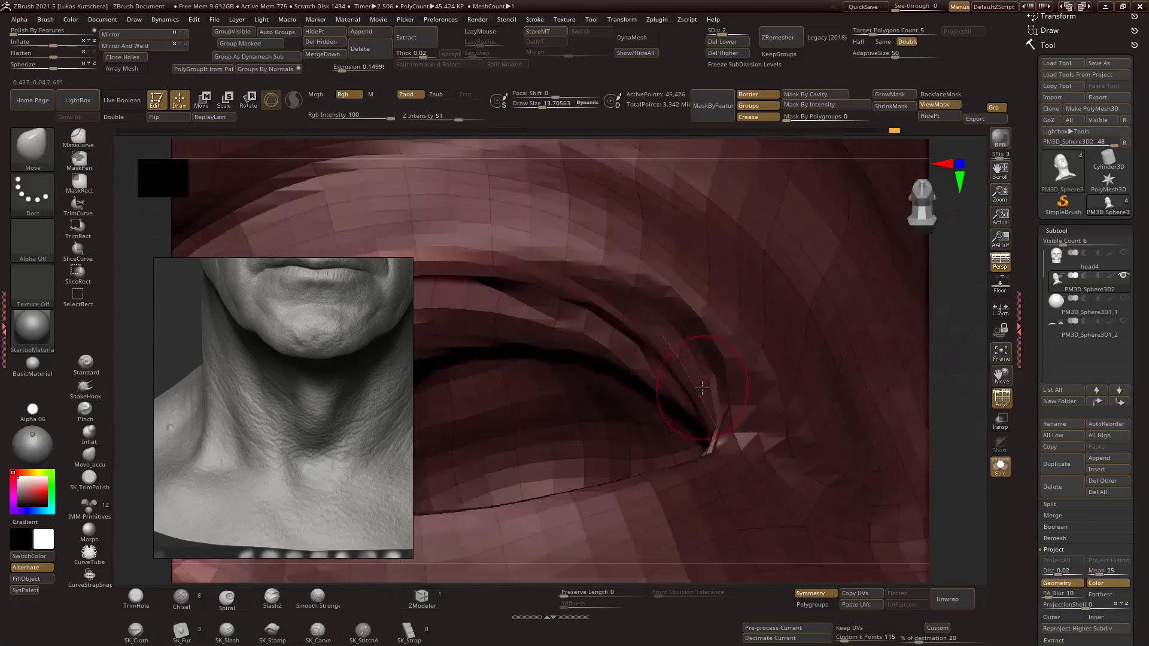
click(442, 600)
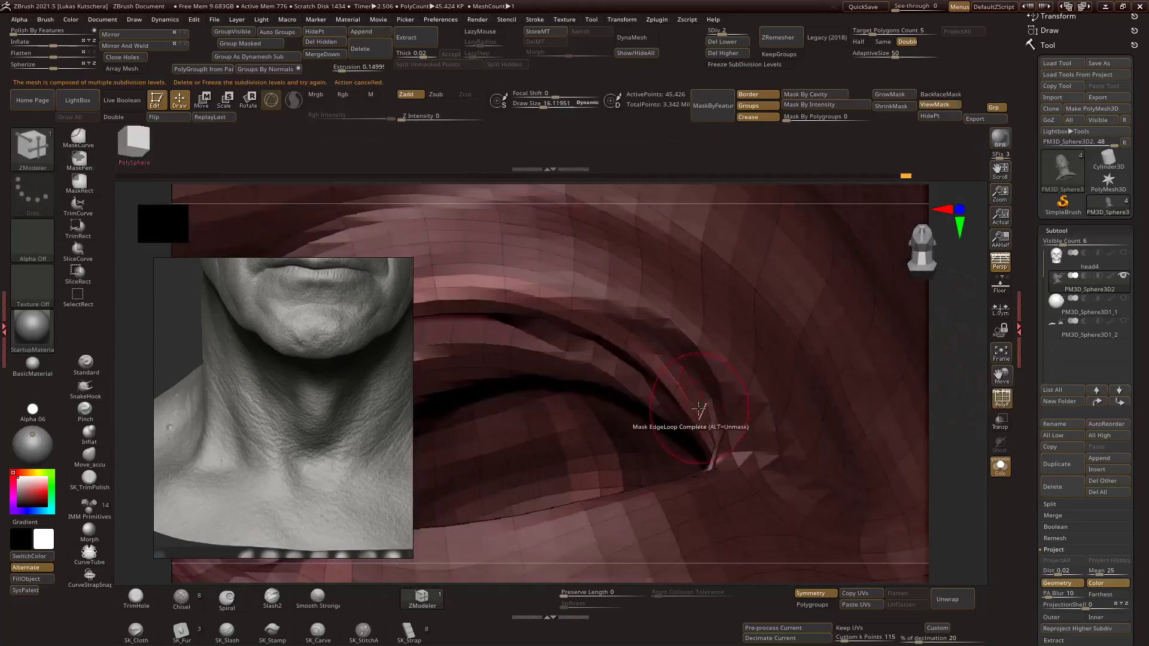
key(b)
key(m)
key(v)
drag(889, 303, 950, 339)
key(d)
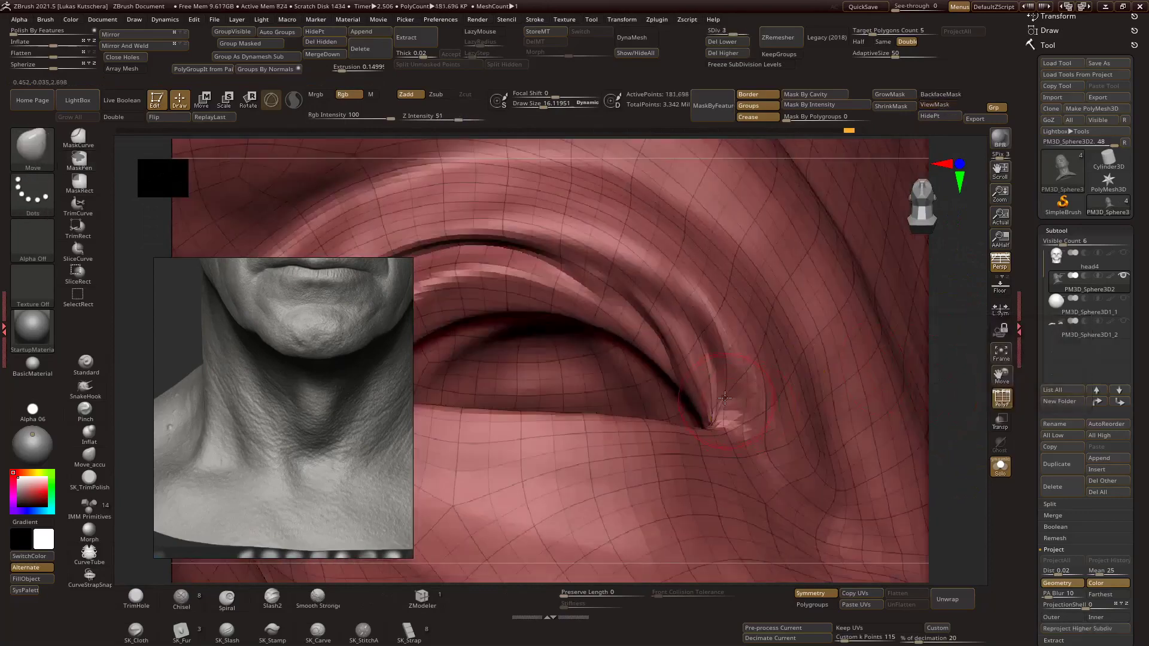
Hide the wireframe and refine the upper eyelid's outer corner with DamStandard creases and ClayBuildup strokes.
key(b)
key(d)
key(s)
key(shift+f)
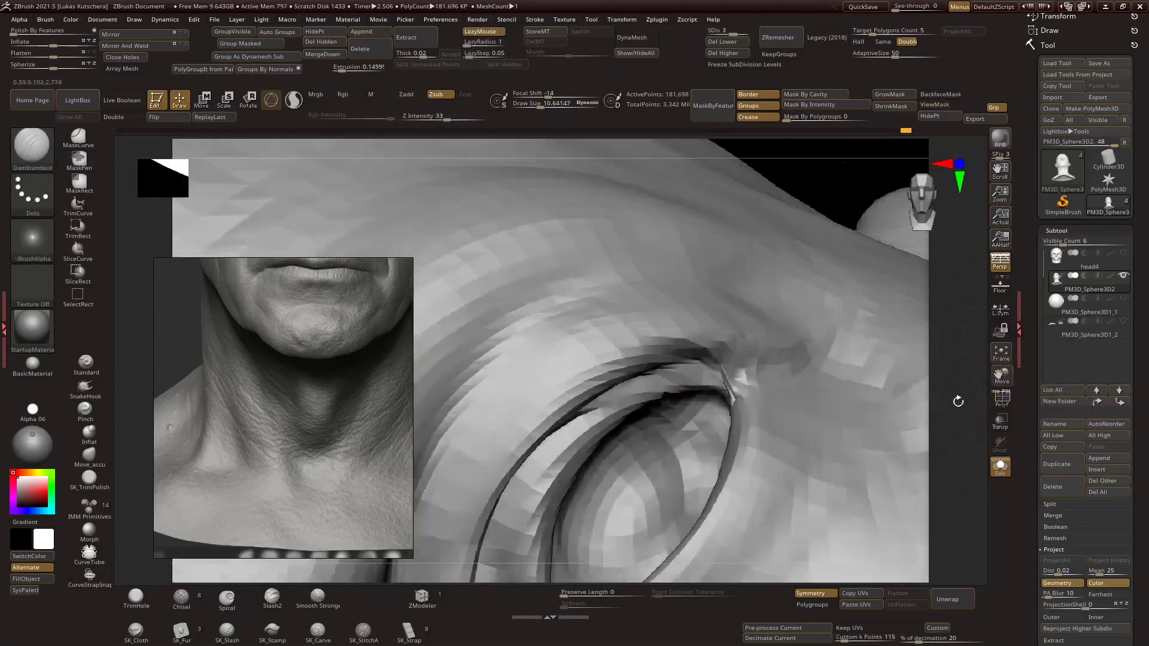
key(b)
key(c)
key(b)
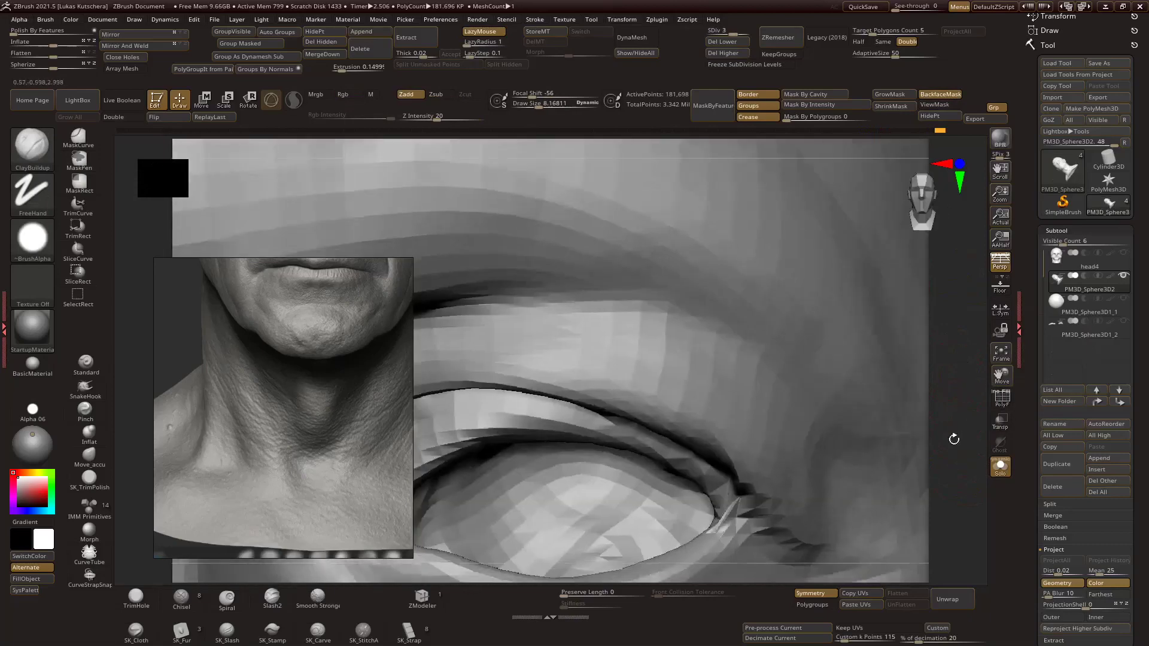
drag(954, 439, 938, 426)
key(b)
key(d)
key(s)
Isolate the eye region and build up the upper eyelid fold with ClayBuildup, switching to the Move brush.
ctrl+shift+drag(482, 308, 823, 459)
key(b)
key(c)
key(b)
mouse_move(959, 399)
mouse_down()
mouse_move(939, 404)
mouse_move(881, 351)
mouse_up()
key(b)
key(m)
key(v)
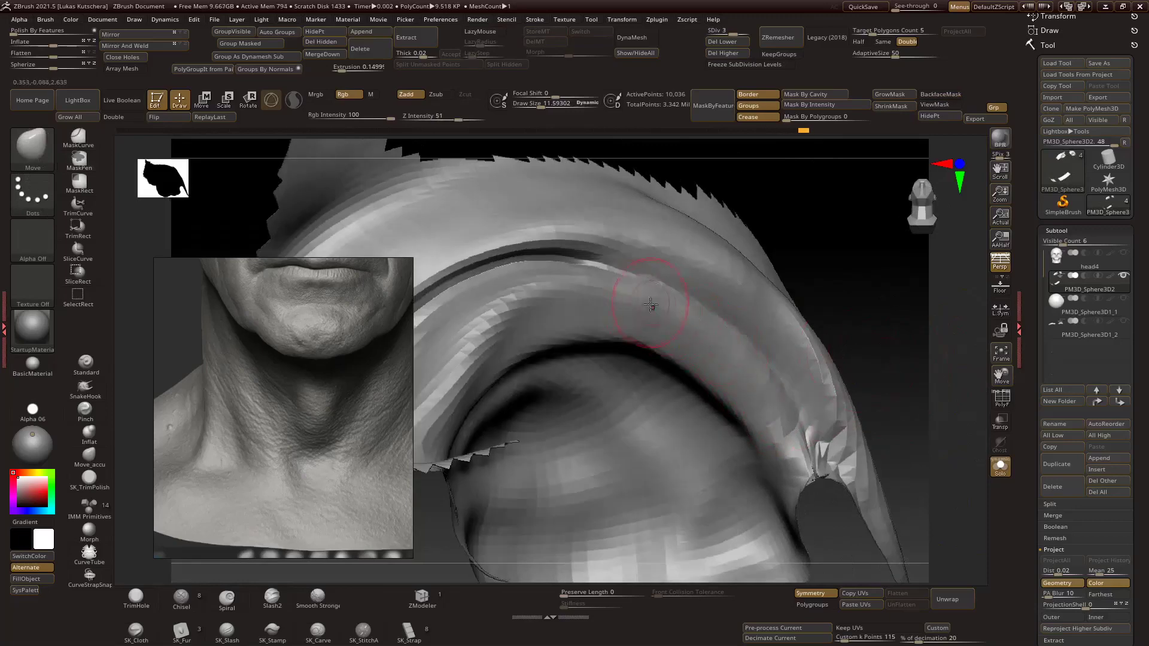
Add volume along the isolated upper eyelid with the Standard brush and adjust its shape with Move.
key(b)
key(s)
key(t)
mouse_move(992, 418)
mouse_down()
mouse_move(942, 325)
mouse_move(952, 269)
mouse_up()
drag(958, 383, 952, 347)
drag(622, 341, 705, 304)
key(b)
key(m)
key(v)
mouse_move(991, 335)
mouse_down()
mouse_move(823, 333)
mouse_move(795, 462)
mouse_move(953, 347)
mouse_move(654, 244)
mouse_move(646, 269)
mouse_up()
Drop the mesh one subdivision level and reposition the upper eyelid fold with Move Topological, checking the wireframe.
key(shift+f)
key(shift+d)
key(b)
key(m)
key(t)
drag(586, 299, 588, 319)
right_drag(588, 318, 577, 363)
key(shift+f)
right_drag(888, 359, 773, 204)
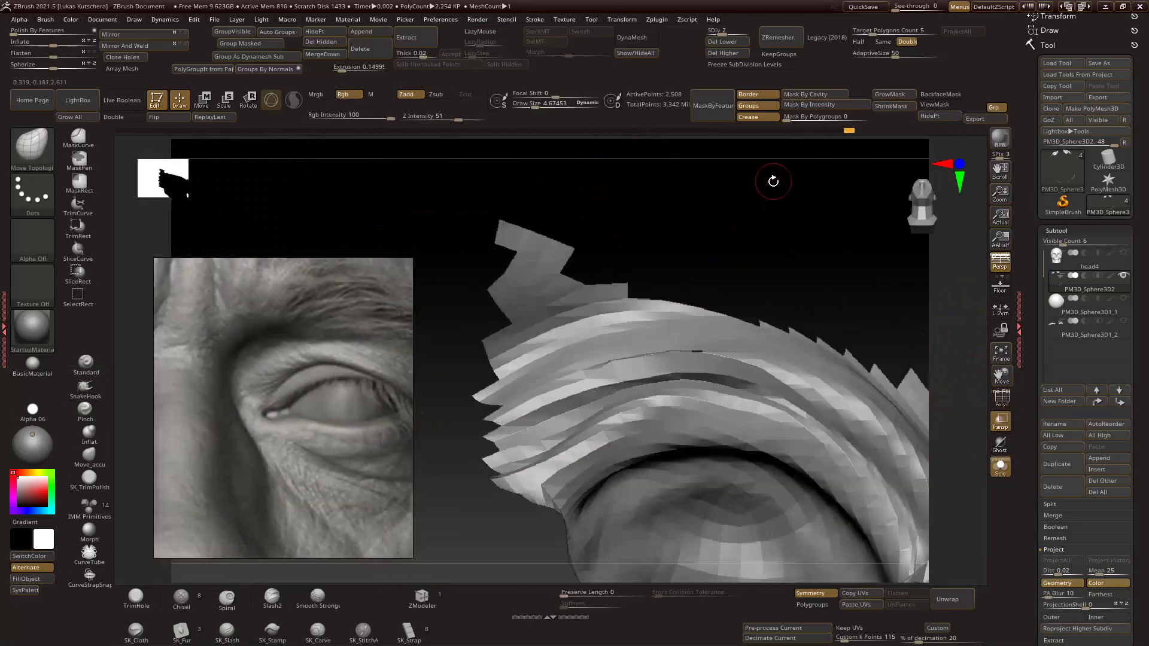
Adjust the upper eyelid fold with Move and refine its inner end at subdivision level 4 with ClayBuildup.
key(b)
key(m)
key(v)
drag(967, 423, 907, 374)
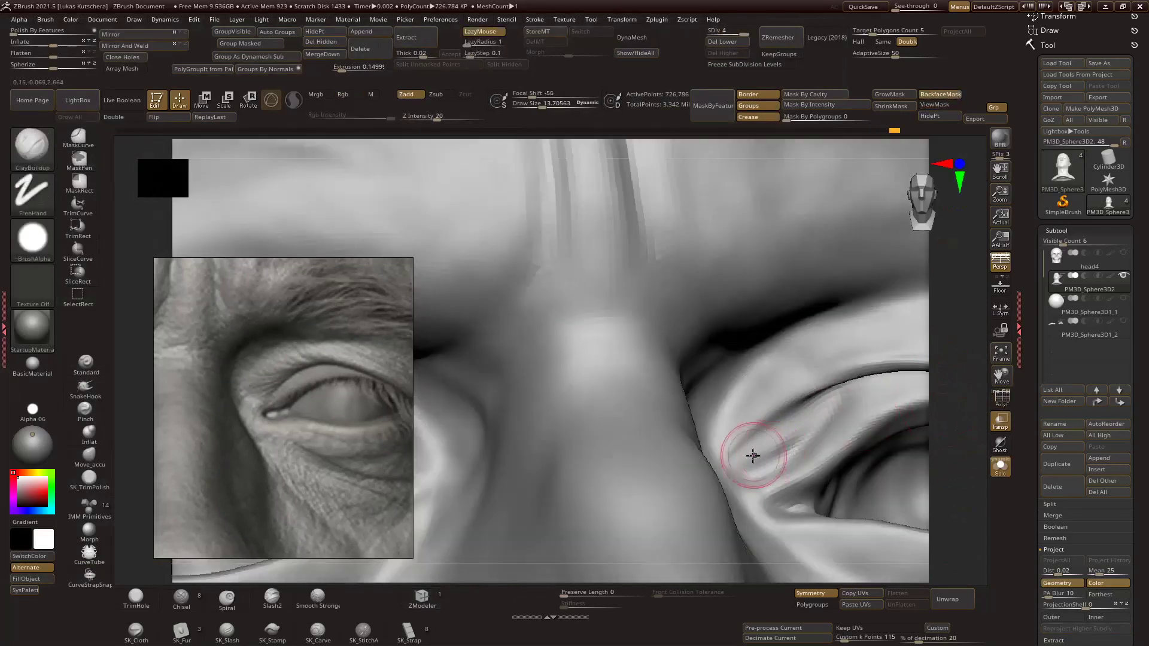
right_drag(753, 456, 768, 338)
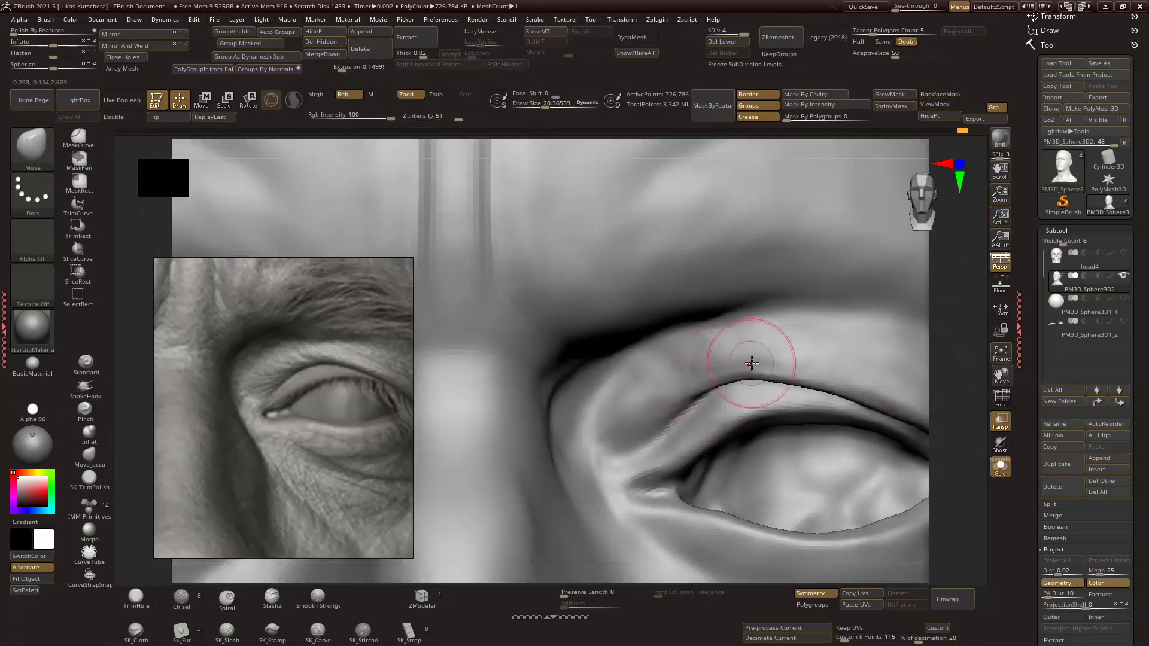
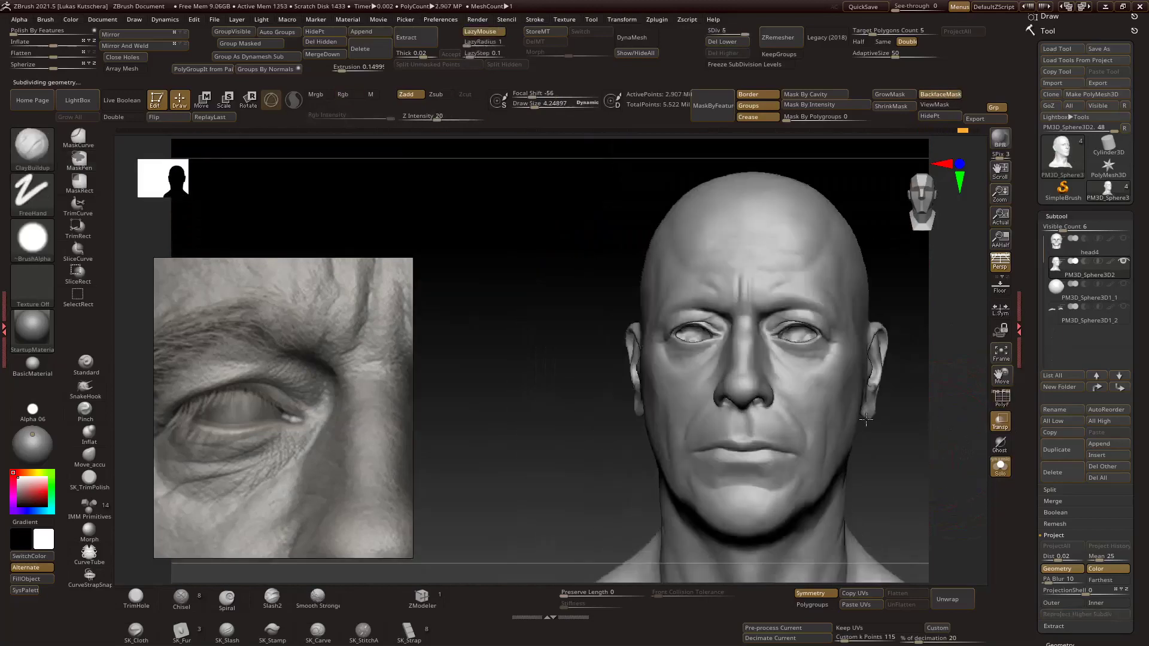
Shape the upper lip and the area beside the mouth with ClayBuildup and Move up to subdivision level 4.
alt+right_drag(946, 419, 945, 459)
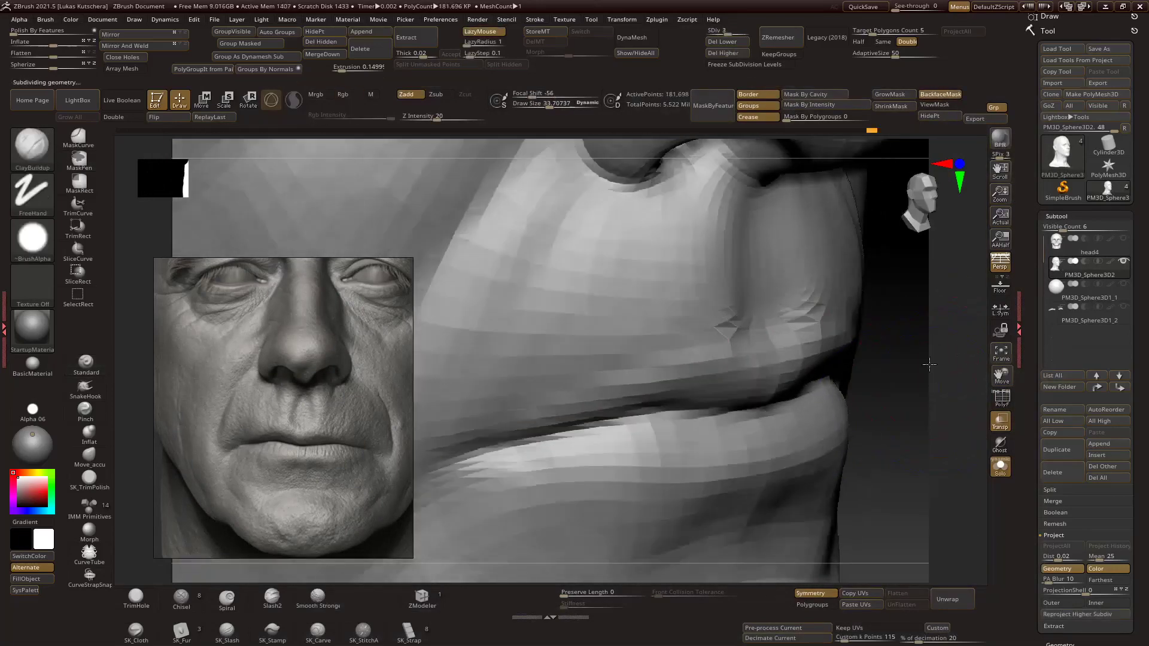
drag(929, 365, 900, 370)
drag(658, 328, 942, 360)
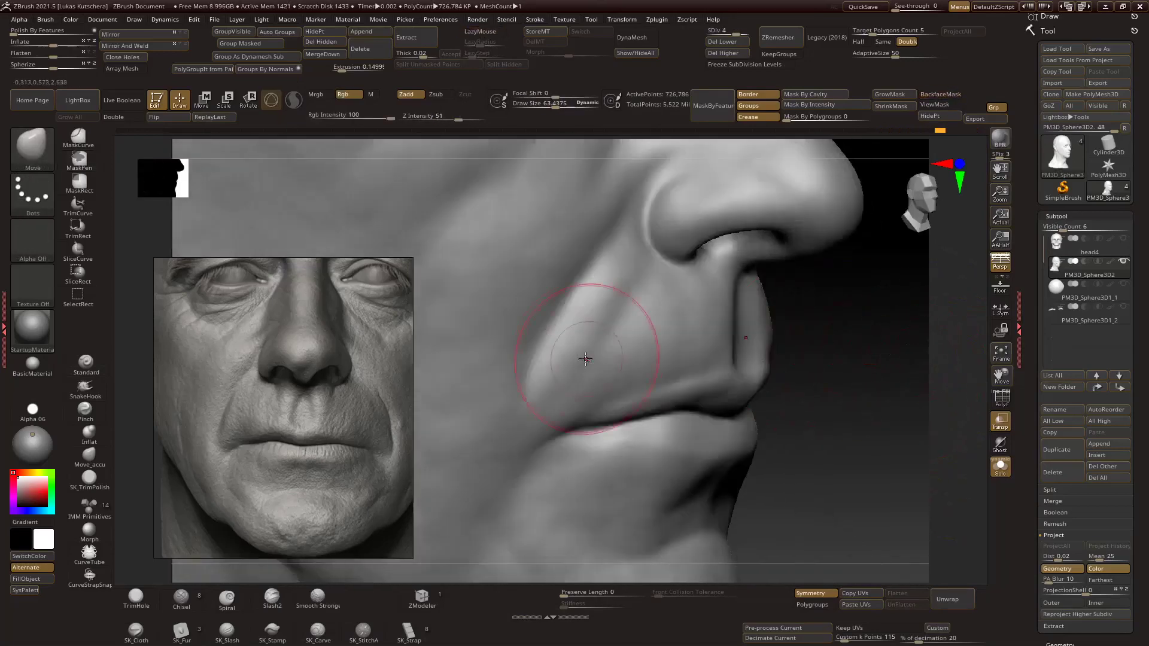
key(b)
key(c)
key(b)
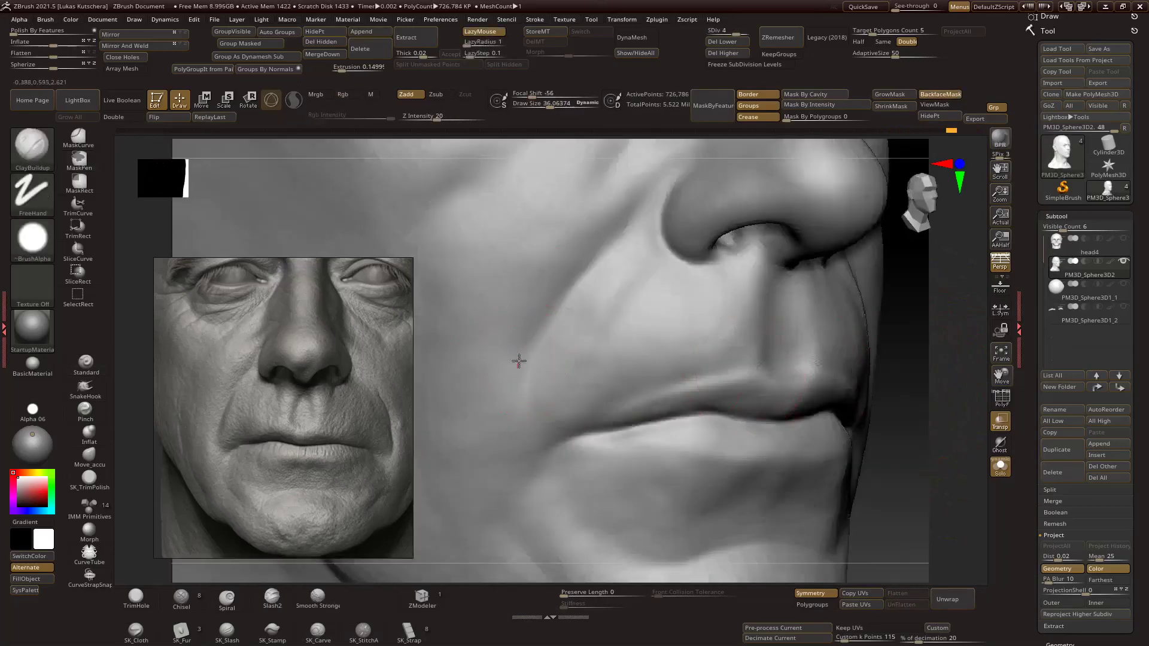
Raise the head to subdivision level 5 and detail the lower lip with fine vertical creases.
drag(933, 395, 966, 394)
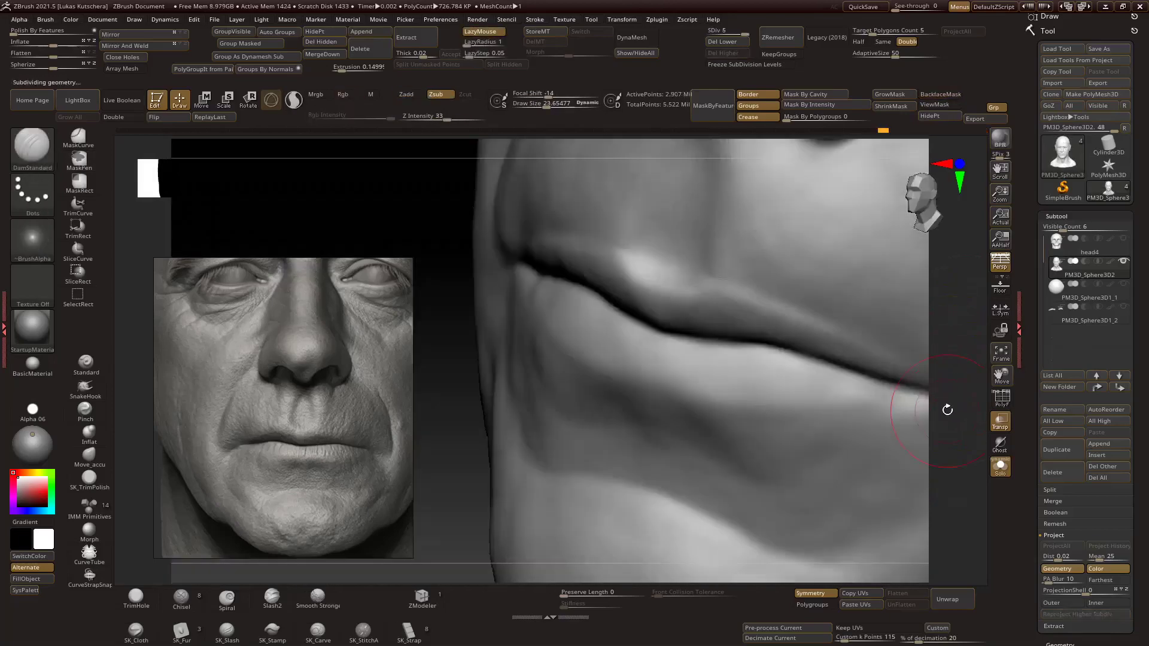
key(ctrl+d)
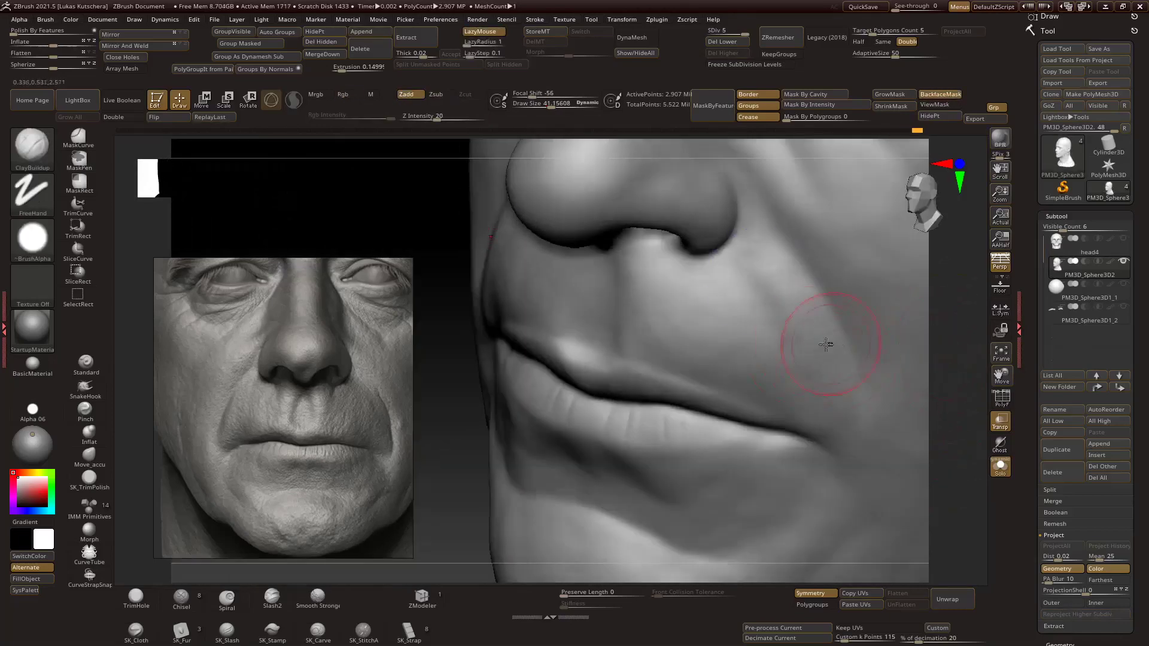
drag(937, 413, 943, 431)
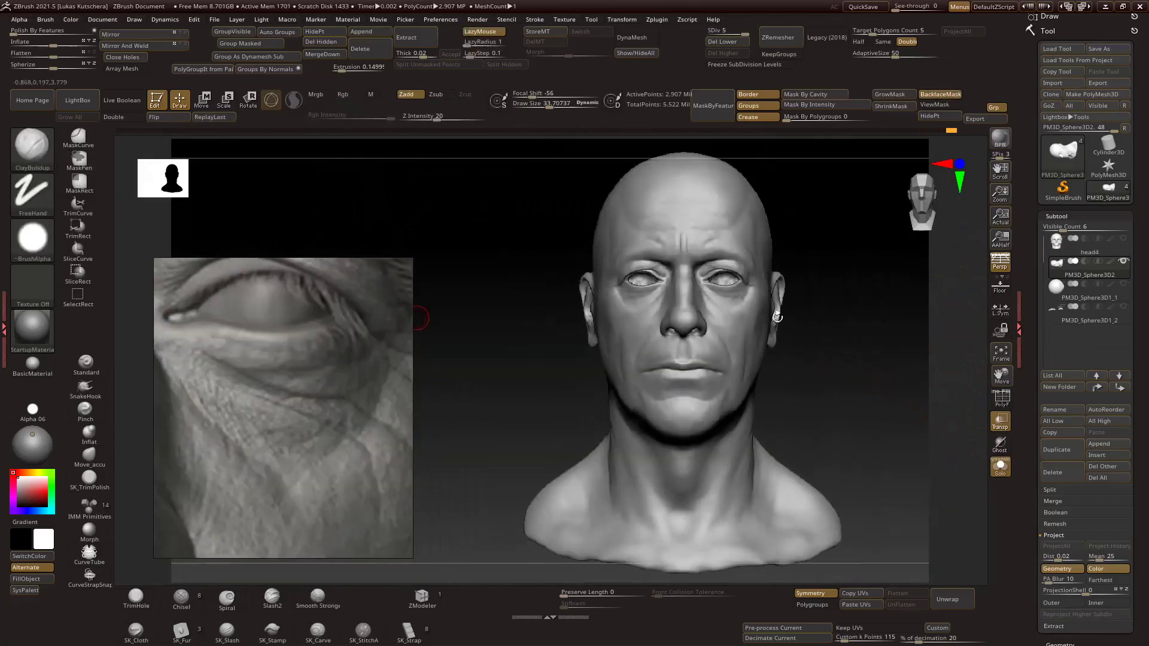
Sculpt the upper eyelid's rim and fold with the Standard brush and smooth the surface above the eye opening.
alt+drag(889, 321, 725, 315)
key(b)
key(s)
key(t)
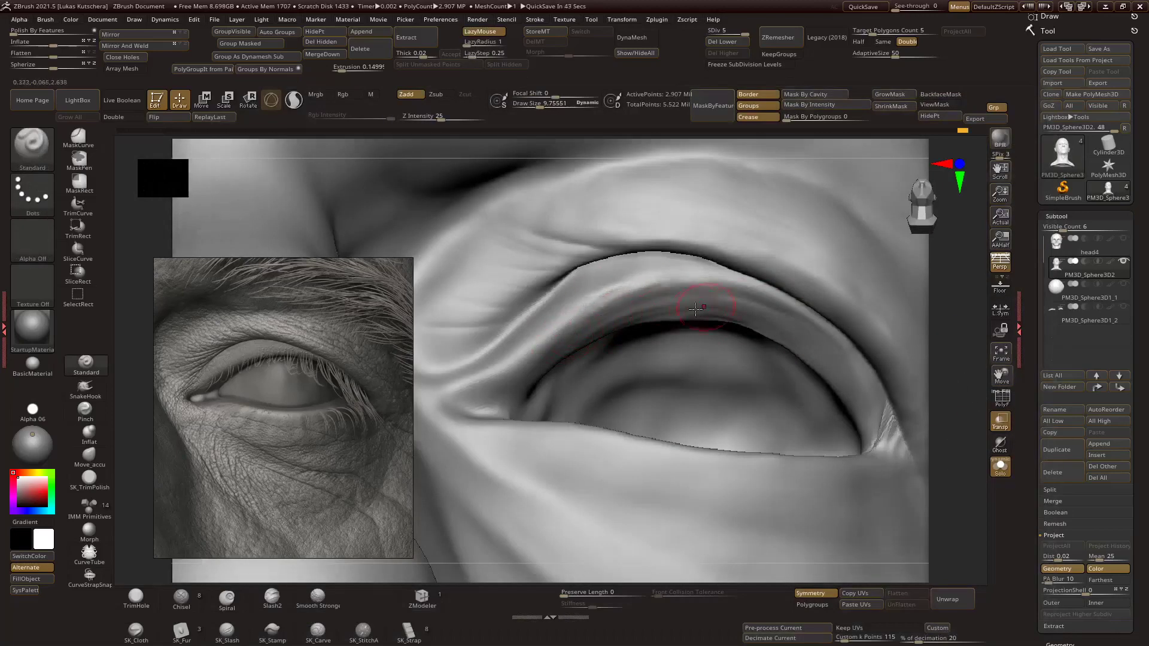
drag(958, 335, 957, 371)
shift+drag(713, 307, 634, 317)
mouse_move(957, 335)
mouse_down()
mouse_move(924, 371)
mouse_move(957, 389)
mouse_move(957, 347)
mouse_move(984, 338)
mouse_move(718, 300)
mouse_up()
Carve creases around the upper eyelid and under the lower lid with DamStandard.
key(b)
key(d)
key(s)
mouse_move(957, 335)
mouse_down()
mouse_move(969, 359)
mouse_move(793, 306)
mouse_up()
mouse_move(946, 331)
mouse_down()
mouse_move(977, 333)
mouse_move(979, 364)
mouse_move(949, 353)
mouse_up()
mouse_move(732, 268)
mouse_down()
mouse_move(672, 249)
mouse_move(928, 335)
mouse_move(797, 409)
mouse_move(713, 381)
mouse_up()
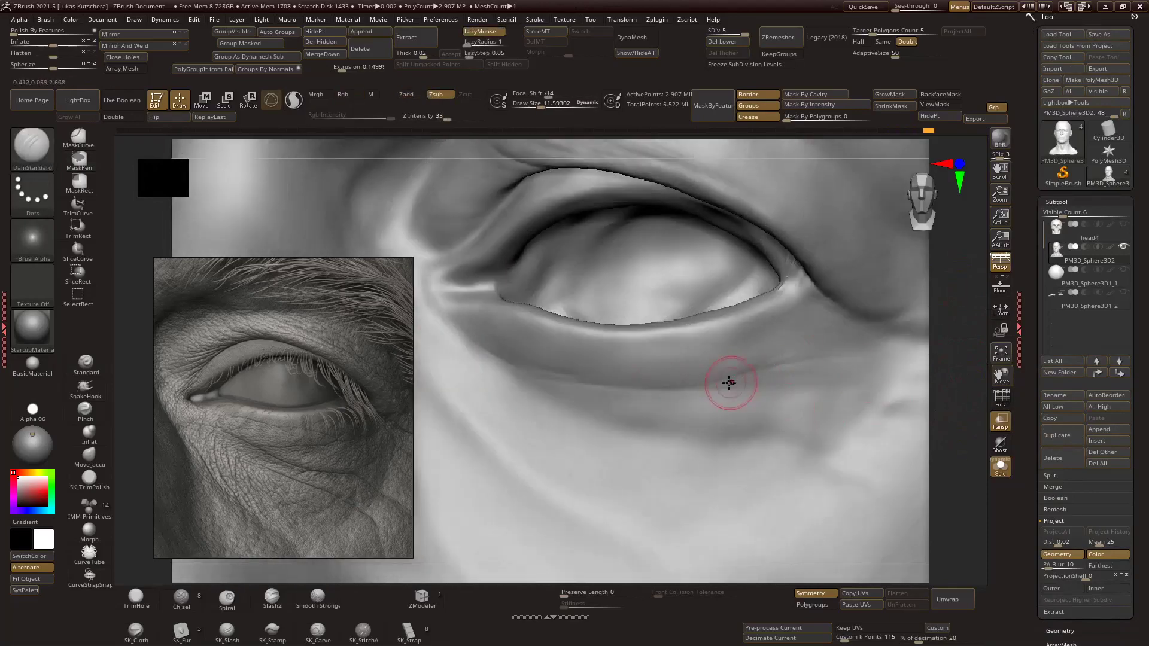
Soften the area under the lower eyelid and define its creases with a resized DamStandard brush.
shift+drag(620, 361, 690, 361)
mouse_move(951, 335)
mouse_down()
mouse_move(942, 372)
mouse_move(892, 389)
mouse_up()
key(s)
drag(770, 390, 841, 347)
alt+drag(951, 359, 952, 392)
shift+drag(662, 418, 688, 385)
Raise the skin folds beneath the lower eyelid with the Standard brush.
key(b)
key(s)
key(t)
mouse_move(952, 383)
mouse_down()
mouse_move(969, 389)
mouse_move(957, 395)
mouse_up()
mouse_move(586, 396)
mouse_down()
mouse_move(964, 367)
mouse_move(672, 340)
mouse_move(705, 392)
mouse_up()
Carve fine wrinkles into the inner part of the upper eyelid fold with DamStandard.
key(b)
key(d)
key(s)
mouse_move(940, 364)
mouse_down()
mouse_move(698, 329)
mouse_move(1103, 386)
mouse_up()
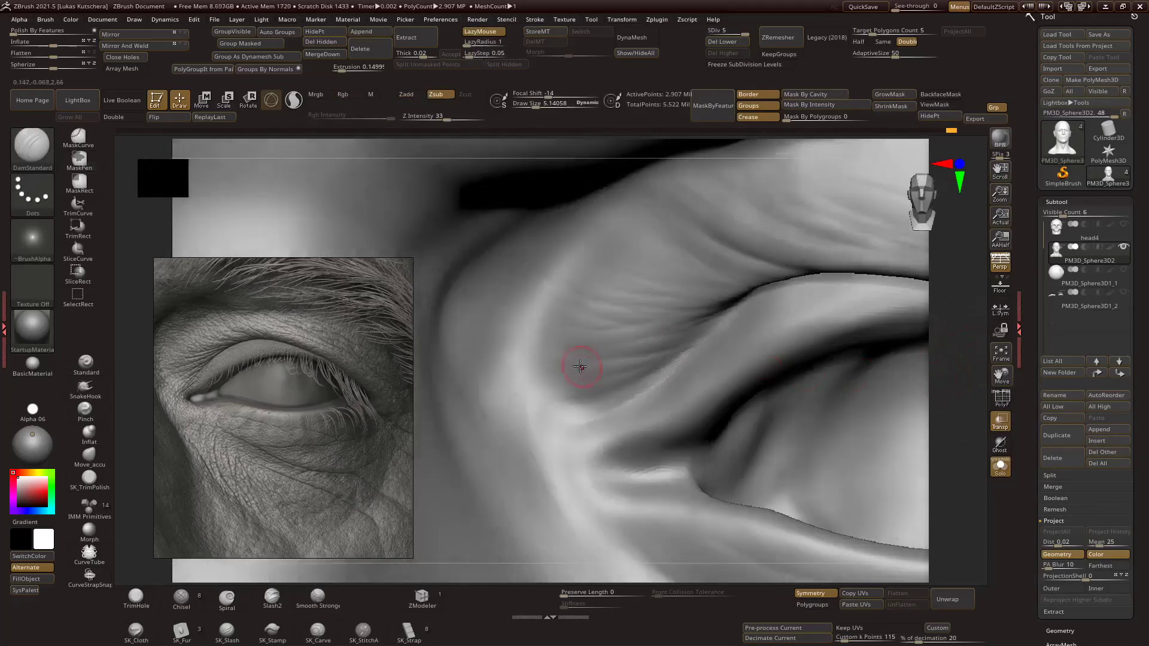
Raise the skin between the upper eyelid wrinkles with the Standard brush and smooth the lid crease.
key(b)
key(s)
key(t)
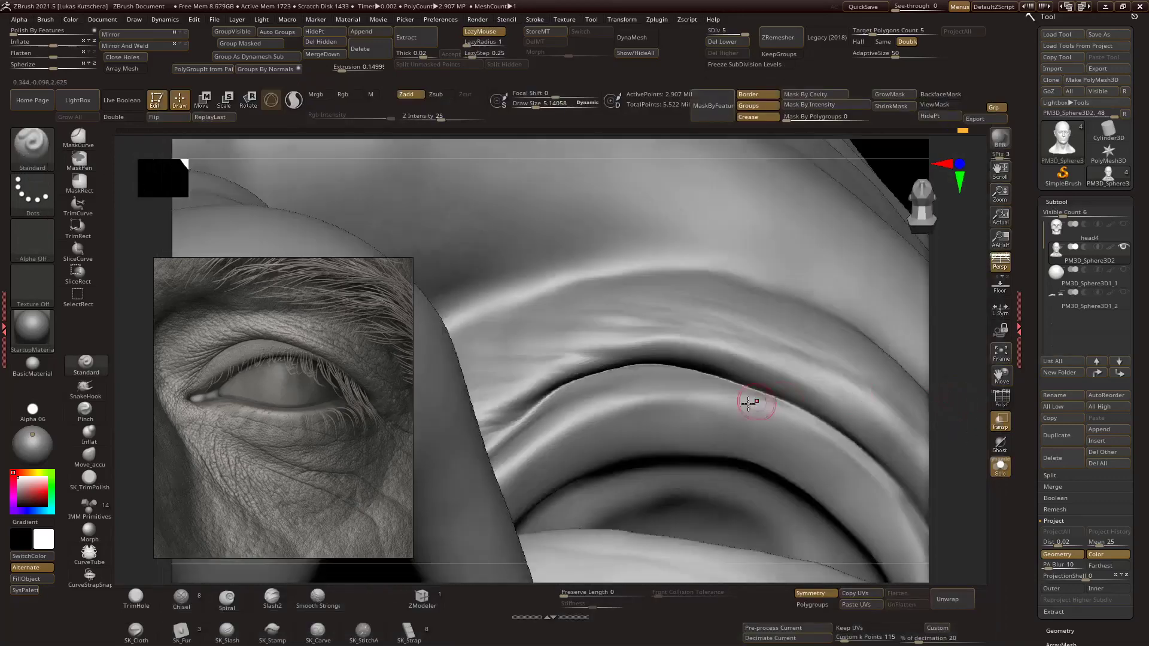
right_drag(879, 356, 594, 375)
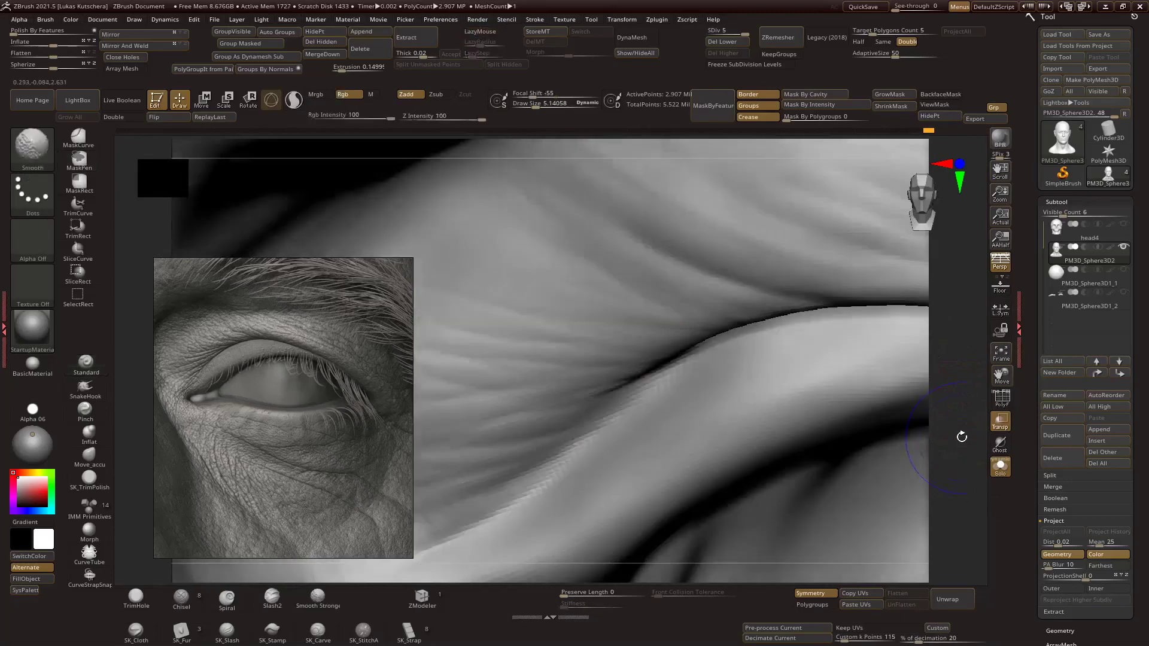
mouse_move(832, 299)
right_down()
mouse_move(854, 352)
mouse_move(937, 375)
mouse_move(961, 348)
right_up()
Build up the brow above the upper eyelid with ClayBuildup and sharpen its creases with DamStandard.
key(b)
key(c)
key(b)
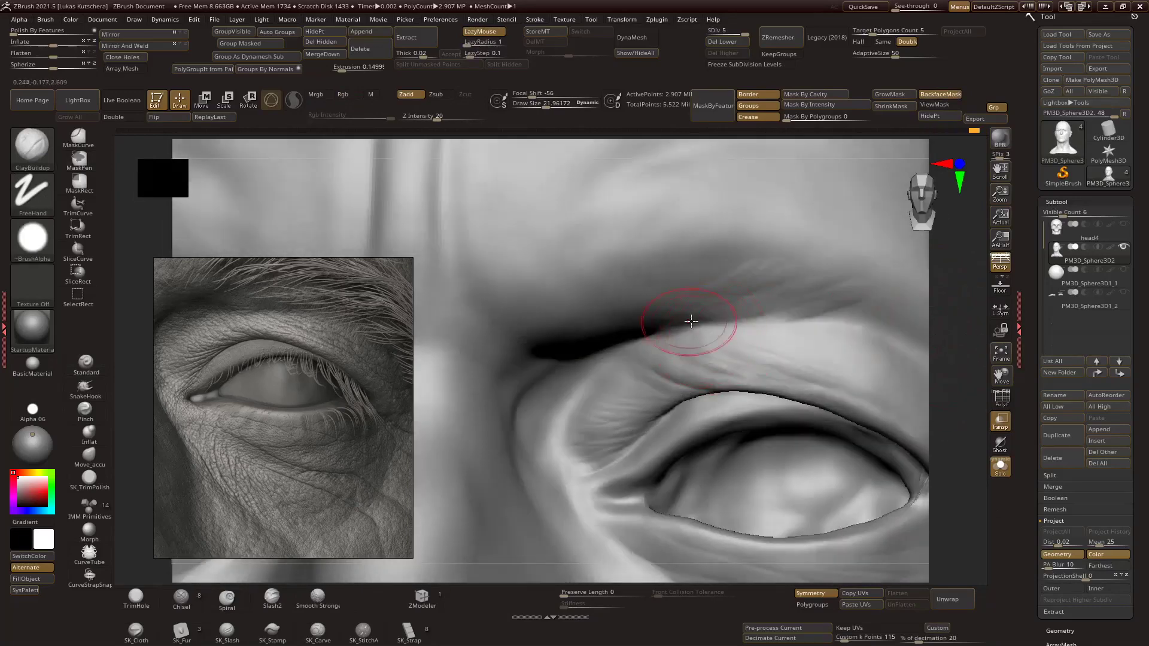
drag(691, 322, 742, 288)
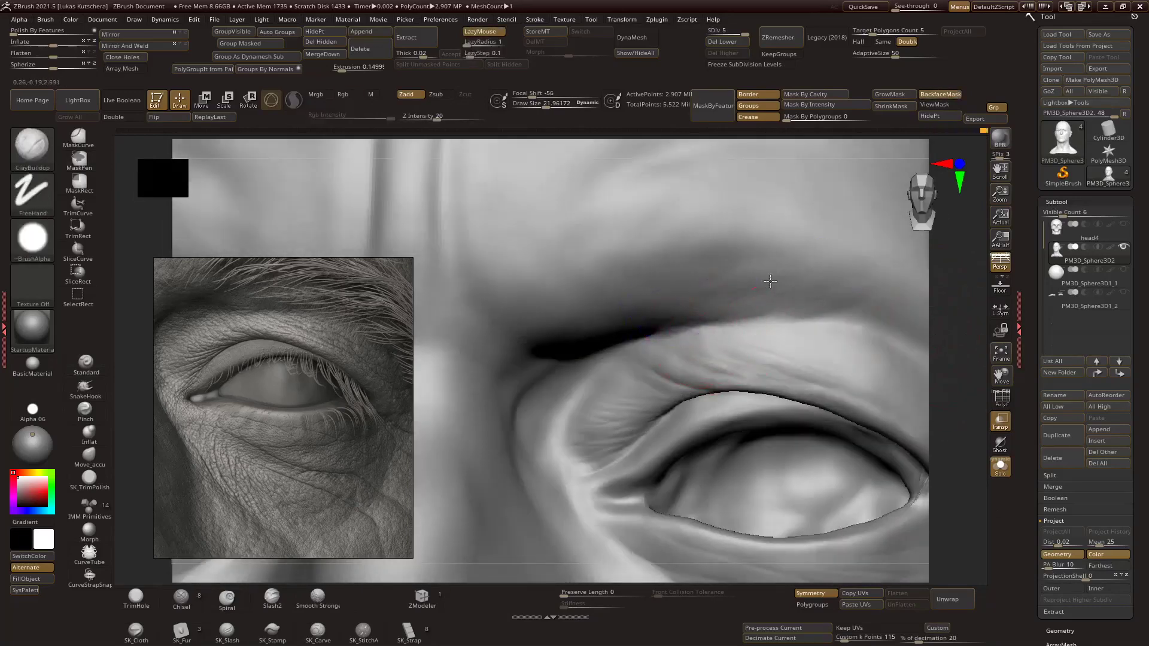
key(b)
key(d)
key(s)
mouse_move(943, 346)
right_down()
mouse_move(623, 287)
mouse_move(962, 377)
right_up()
Reinforce the upper eyelid's hooded fold with ClayBuildup at a lower subdivision level and refine it with DamStandard.
key(b)
key(c)
key(b)
right_drag(804, 315, 972, 341)
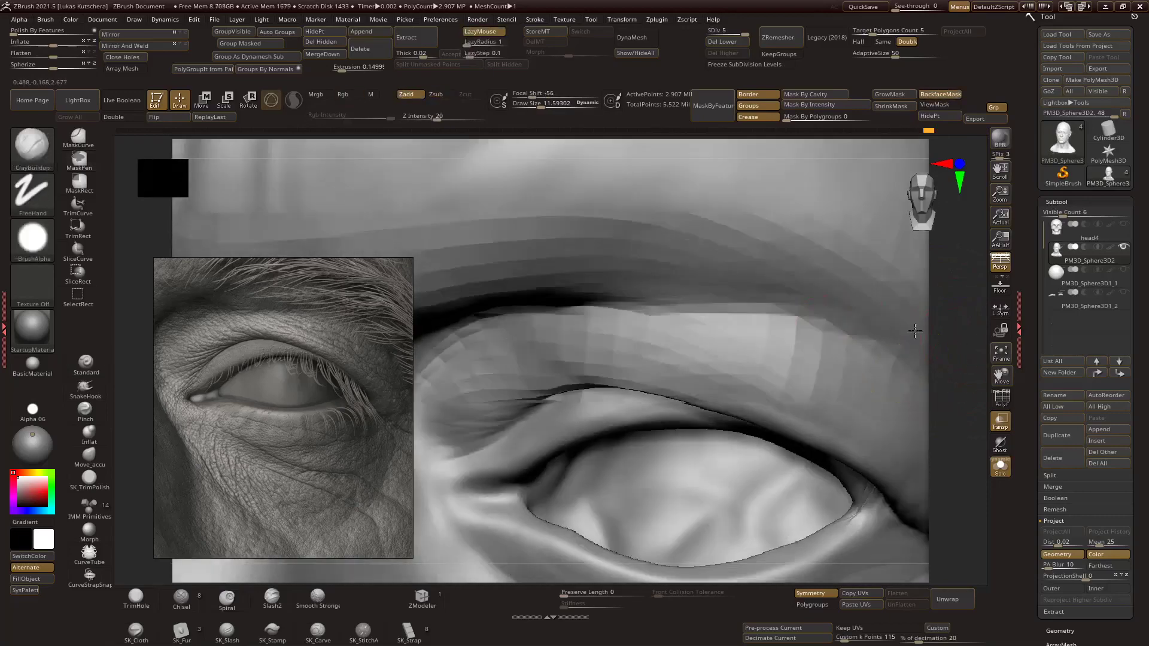
key(b)
key(d)
key(s)
right_drag(803, 352, 985, 411)
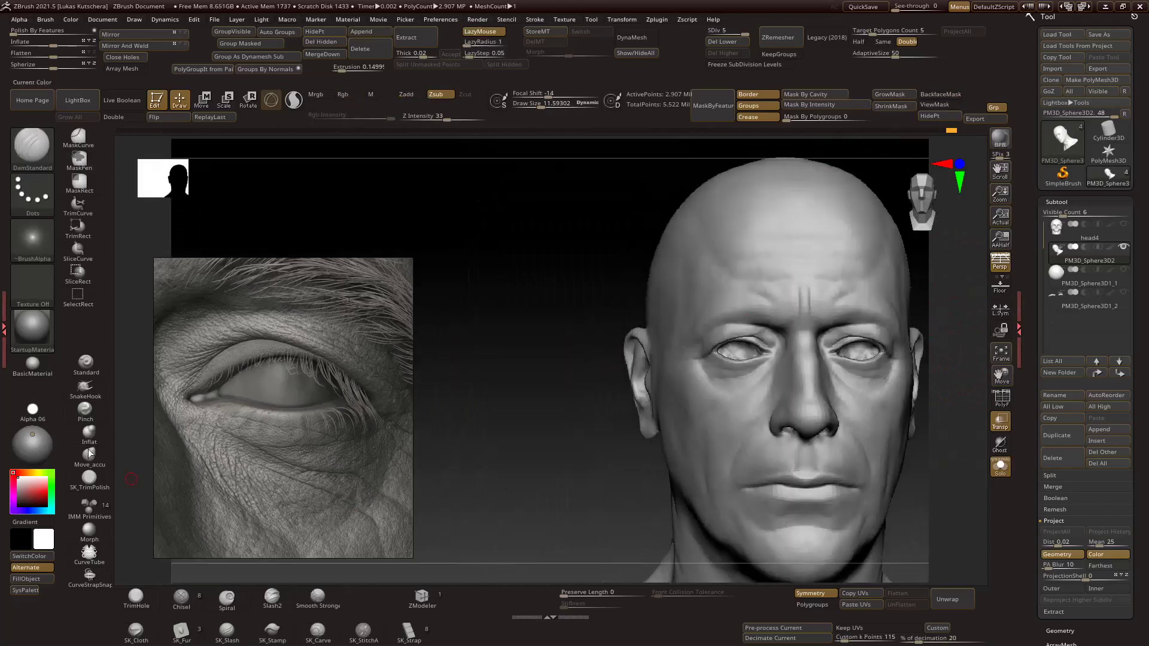
Refine the facial forms around the eyes by alternating ClayBuildup strokes and DamStandard creases.
right_drag(748, 336, 951, 361)
key(b)
key(c)
key(b)
mouse_move(718, 389)
right_down()
mouse_move(787, 431)
mouse_move(971, 322)
mouse_move(885, 372)
right_up()
key(b)
key(d)
key(s)
mouse_move(680, 403)
right_down()
mouse_move(693, 416)
mouse_move(913, 366)
mouse_move(736, 329)
mouse_move(744, 411)
mouse_move(964, 410)
right_up()
Add further volume to the forms around the eye with ClayBuildup.
key(ctrl)
key(b)
key(c)
key(b)
drag(686, 416, 718, 410)
ctrl+right_drag(718, 410, 733, 365)
mouse_move(825, 359)
right_down()
mouse_move(957, 362)
mouse_move(832, 359)
right_up()
mouse_move(736, 307)
right_down()
mouse_move(803, 341)
mouse_move(761, 377)
mouse_move(925, 366)
mouse_move(748, 403)
mouse_move(767, 415)
mouse_move(941, 352)
mouse_move(957, 357)
right_up()
Bring the reference's other eye into view and carve matching creases beneath the lower eyelid with DamStandard.
key(b)
key(d)
key(s)
scroll(394, 452, down, 3)
middle_drag(394, 452, 288, 423)
scroll(289, 423, up, 5)
ctrl+right_drag(513, 431, 700, 434)
right_drag(921, 402, 632, 413)
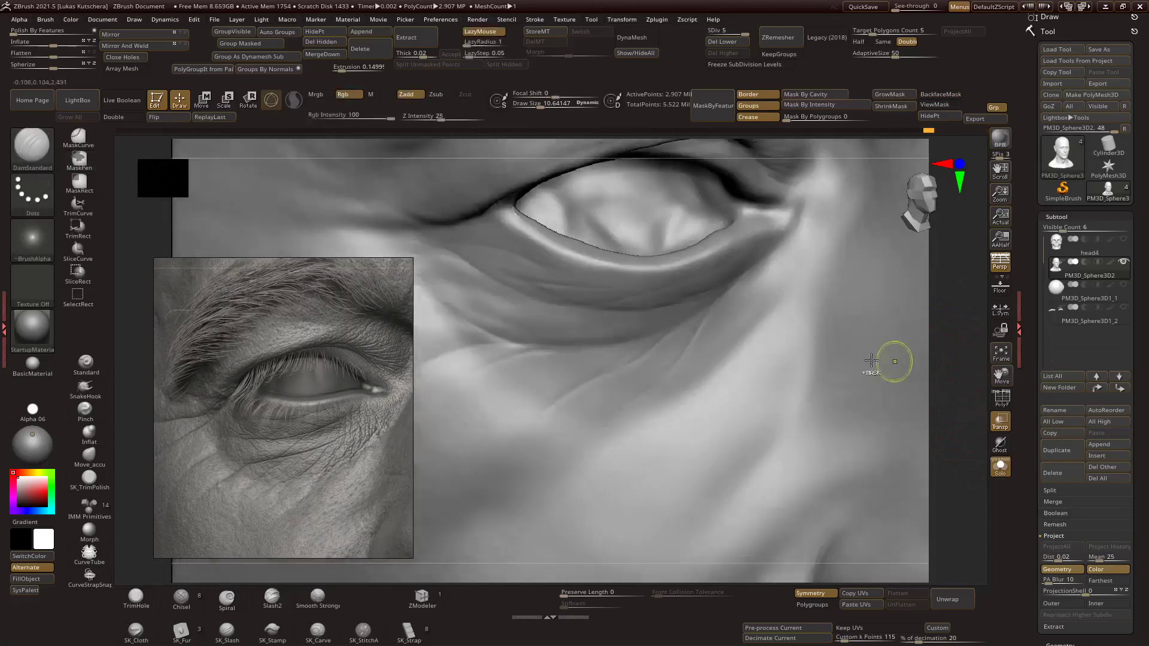
Carve and smooth fine diagonal creases below the lower eyelid bag with a resized DamStandard brush.
drag(980, 361, 954, 379)
key(s)
drag(620, 393, 625, 393)
mouse_move(964, 383)
mouse_down()
mouse_move(949, 400)
mouse_move(960, 392)
mouse_up()
mouse_move(545, 365)
shift+mouse_down()
mouse_move(564, 393)
mouse_move(589, 383)
shift+mouse_up()
mouse_move(969, 383)
mouse_down()
mouse_move(952, 380)
mouse_move(959, 392)
mouse_up()
drag(620, 371, 652, 354)
mouse_move(963, 383)
mouse_down()
mouse_move(945, 395)
mouse_move(944, 333)
mouse_move(954, 359)
mouse_up()
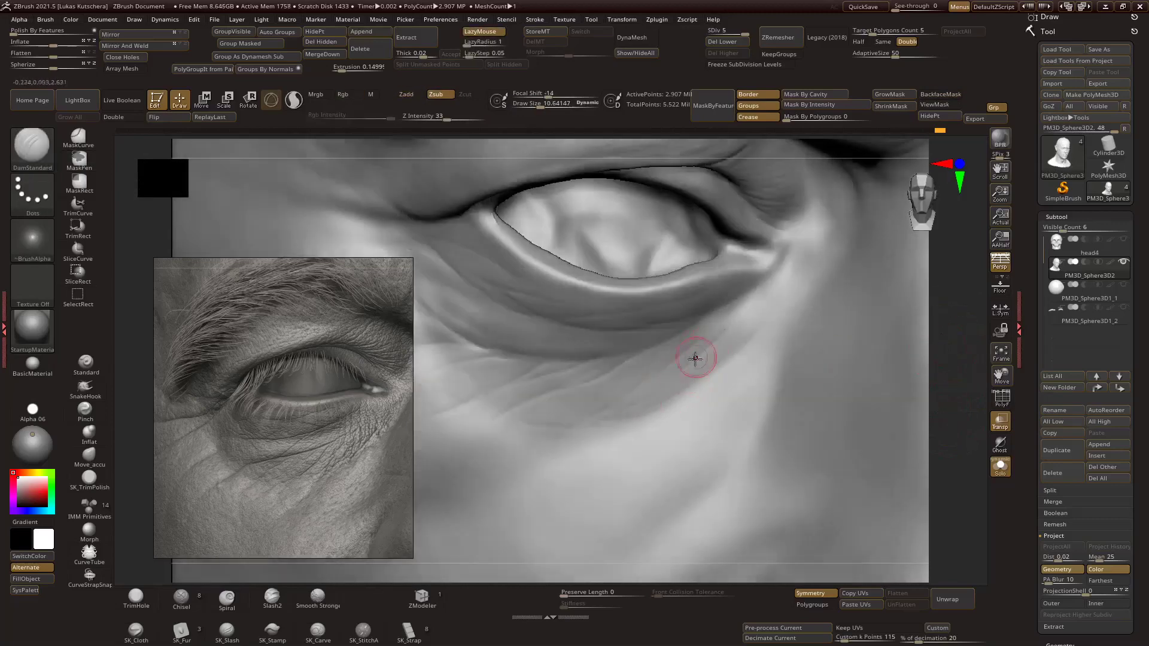
Cut fine radiating wrinkles beneath the inner eye corner with DamStandard.
mouse_move(738, 323)
right_down()
mouse_move(698, 375)
mouse_move(701, 365)
right_up()
right_drag(771, 291, 623, 421)
key(ctrl)
drag(962, 368, 946, 353)
right_drag(529, 425, 664, 357)
mouse_move(957, 365)
mouse_down()
mouse_move(931, 382)
mouse_move(946, 371)
mouse_up()
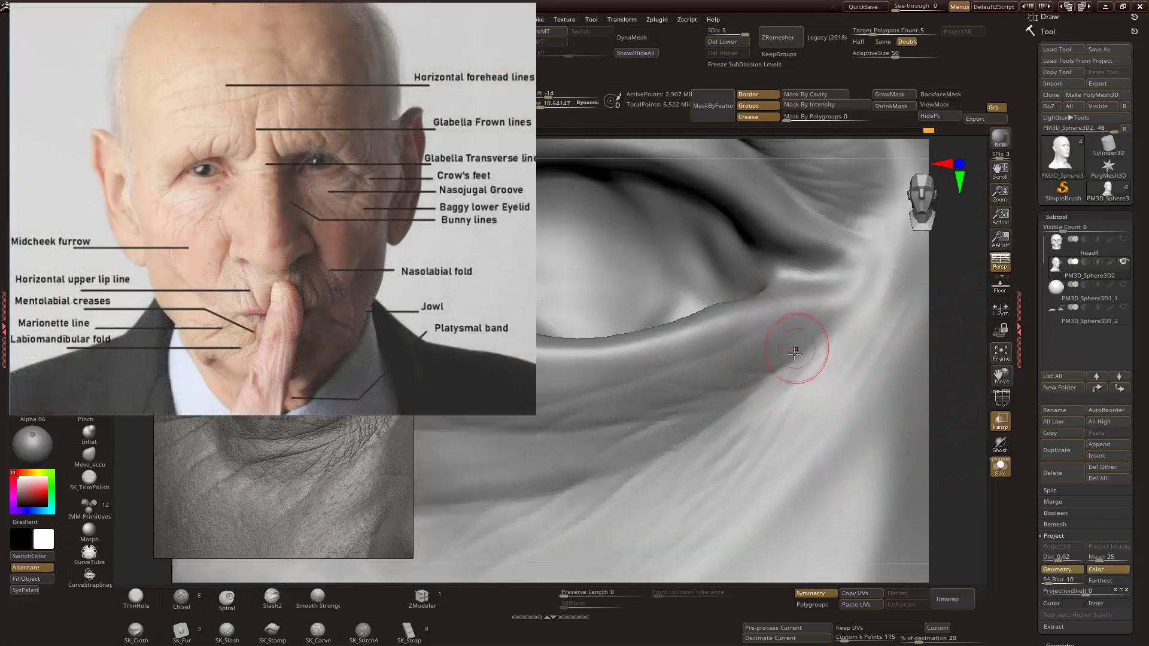
Extend the wrinkles across the lower eyelid bag, and build up its volume at subdivision level 3.
right_drag(770, 378, 540, 357)
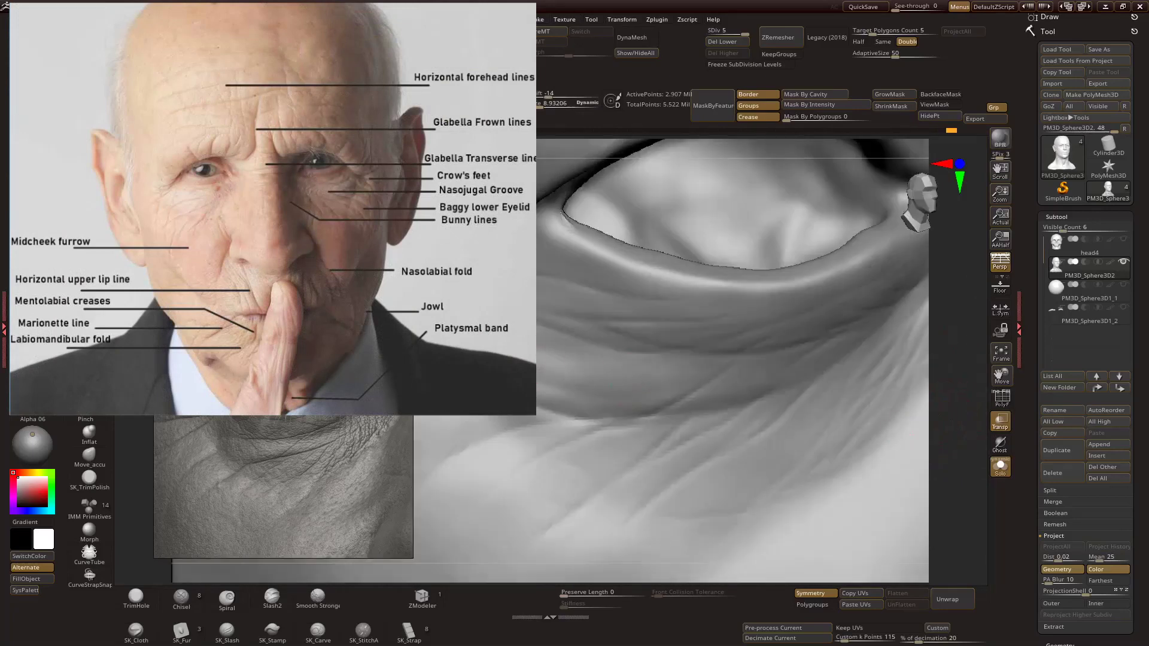
mouse_move(694, 359)
right_down()
mouse_move(658, 384)
mouse_move(822, 369)
mouse_move(954, 385)
mouse_move(862, 433)
right_up()
key(shift+d)
key(shift+d)
drag(762, 367, 821, 362)
mouse_move(954, 364)
right_down()
mouse_move(895, 403)
mouse_move(853, 389)
right_up()
drag(585, 357, 670, 377)
mouse_move(868, 377)
ctrl+right_down()
mouse_move(967, 393)
mouse_move(880, 413)
mouse_move(594, 342)
ctrl+right_up()
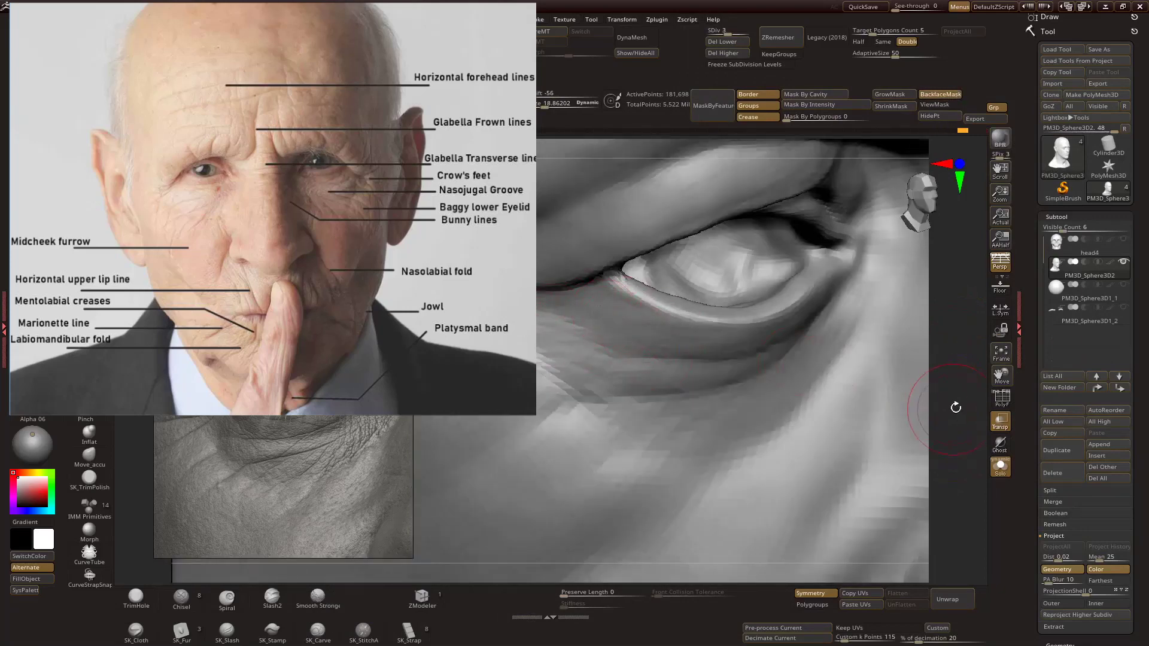
Strengthen the outer end of the lower eyelid bag with ClayBuildup.
right_drag(957, 404, 922, 419)
drag(586, 313, 628, 359)
right_drag(958, 413, 730, 346)
Return to subdivision level 5 and carve the upper eyelid crease at the outer eye corner with DamStandard.
key(d)
key(d)
drag(907, 288, 850, 321)
ctrl+right_drag(939, 311, 933, 404)
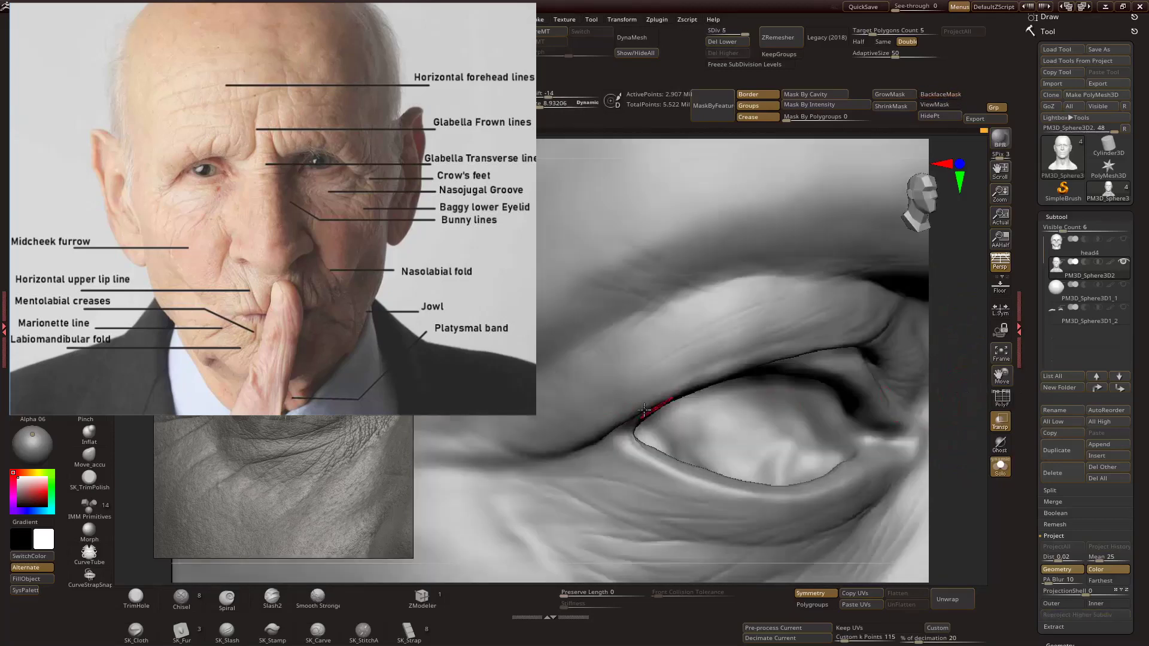
ctrl+right_drag(666, 384, 812, 330)
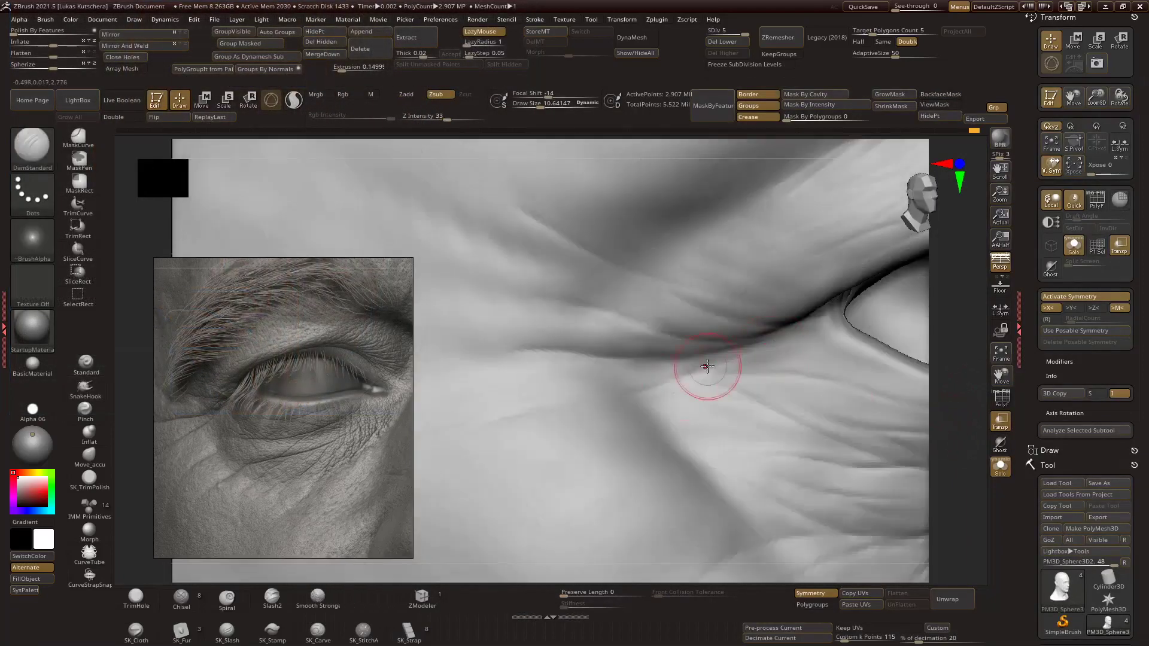
Soften and shape the skin folds above the outer eye corner with the Standard brush.
shift+drag(944, 367, 957, 401)
ctrl+right_drag(653, 372, 662, 372)
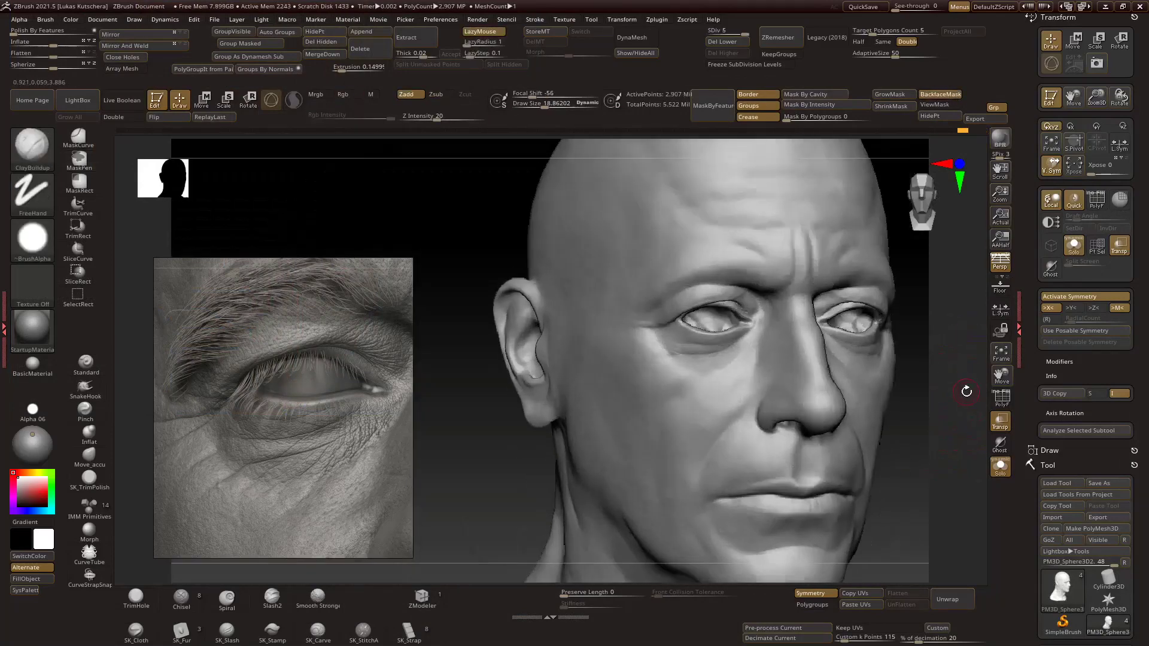
key(b)
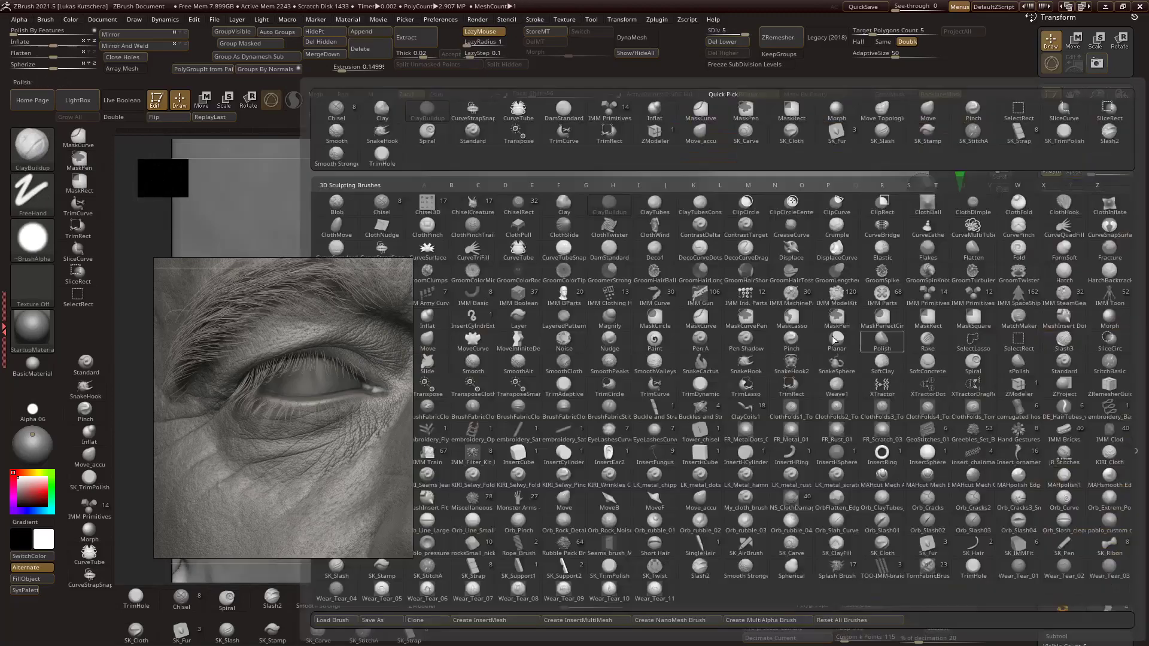
key(s)
key(t)
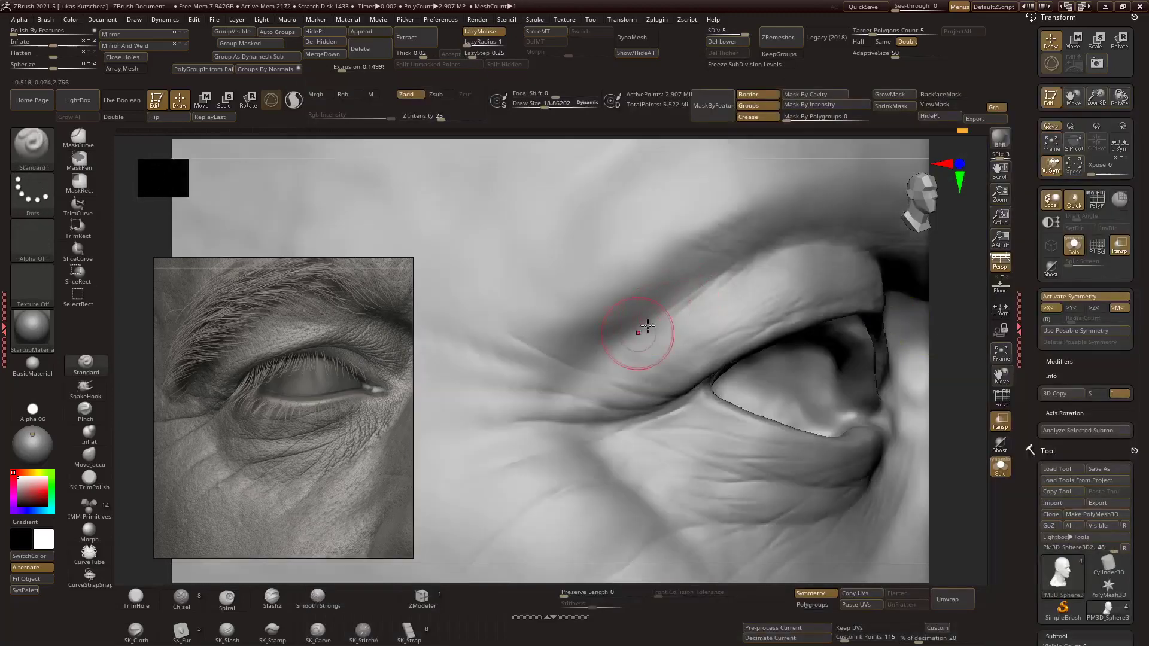
mouse_move(648, 291)
right_down()
mouse_move(662, 303)
mouse_move(616, 282)
mouse_move(952, 362)
mouse_move(645, 423)
right_up()
Shape the folds beneath the lower eyelid bag and outer eye corner with ClayBuildup and DamStandard.
key(b)
key(c)
key(b)
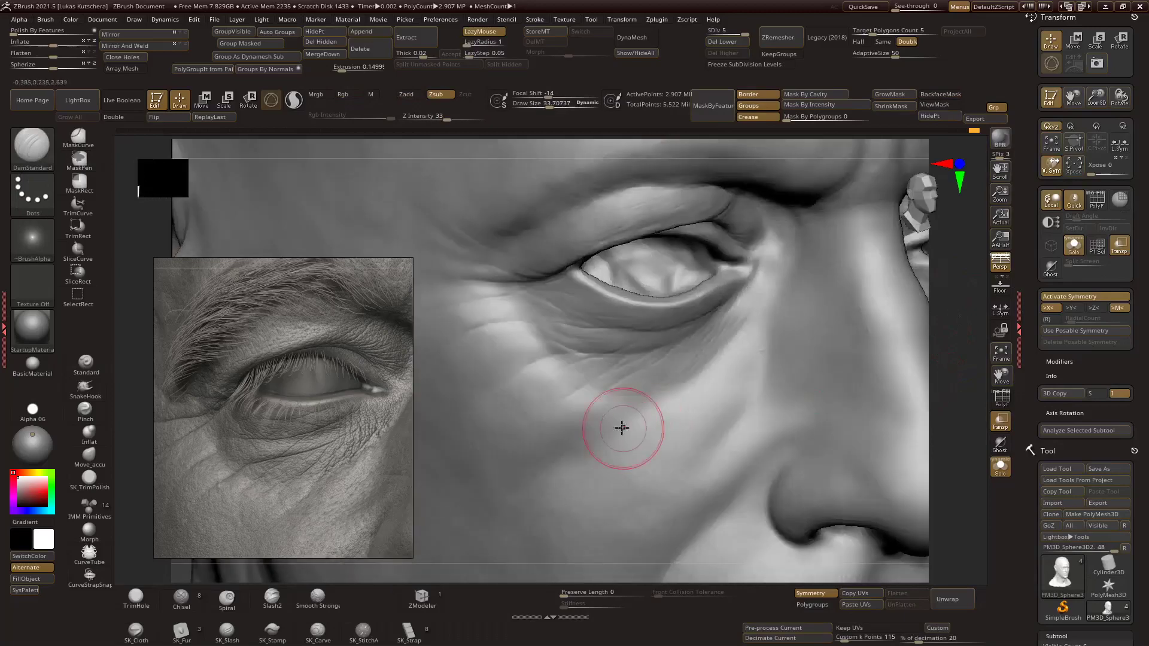
right_drag(743, 382, 801, 341)
ctrl+right_drag(941, 383, 616, 423)
mouse_move(699, 389)
ctrl+right_down()
mouse_move(969, 398)
mouse_move(636, 405)
ctrl+right_up()
ctrl+right_drag(773, 322, 950, 383)
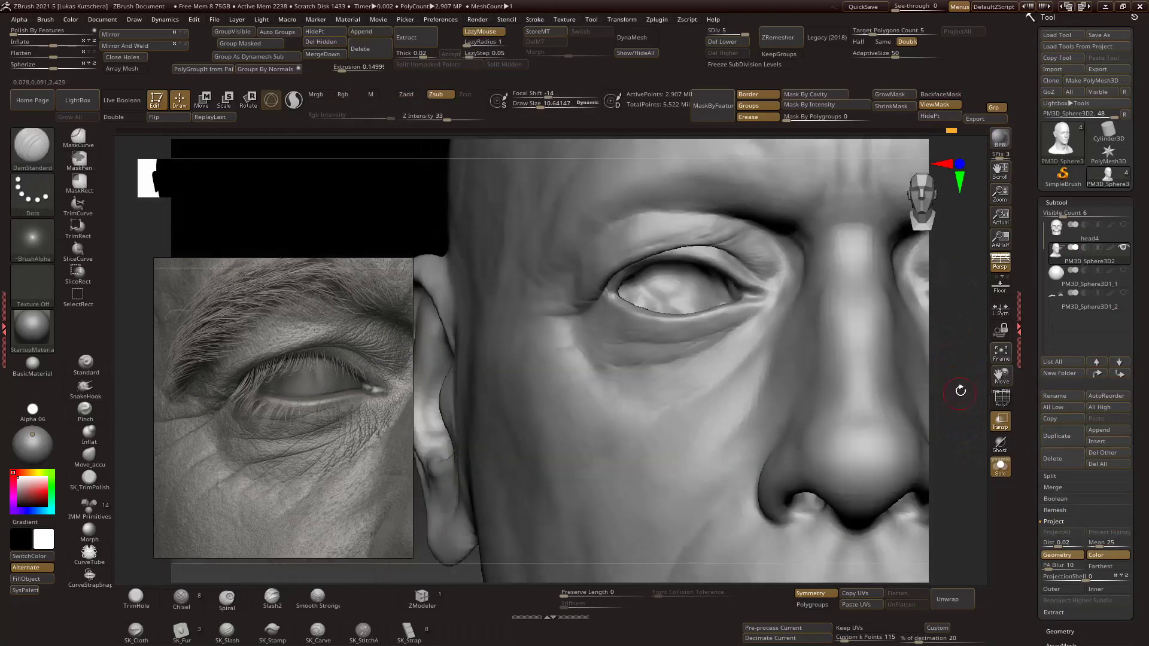
Build up the upper eyelid fold beneath the brow with ClayBuildup and cut fine wrinkles into it with DamStandard.
mouse_move(727, 342)
ctrl+right_down()
mouse_move(707, 333)
mouse_move(778, 342)
mouse_move(623, 313)
mouse_move(823, 330)
mouse_move(888, 355)
ctrl+right_up()
key(b)
key(s)
key(t)
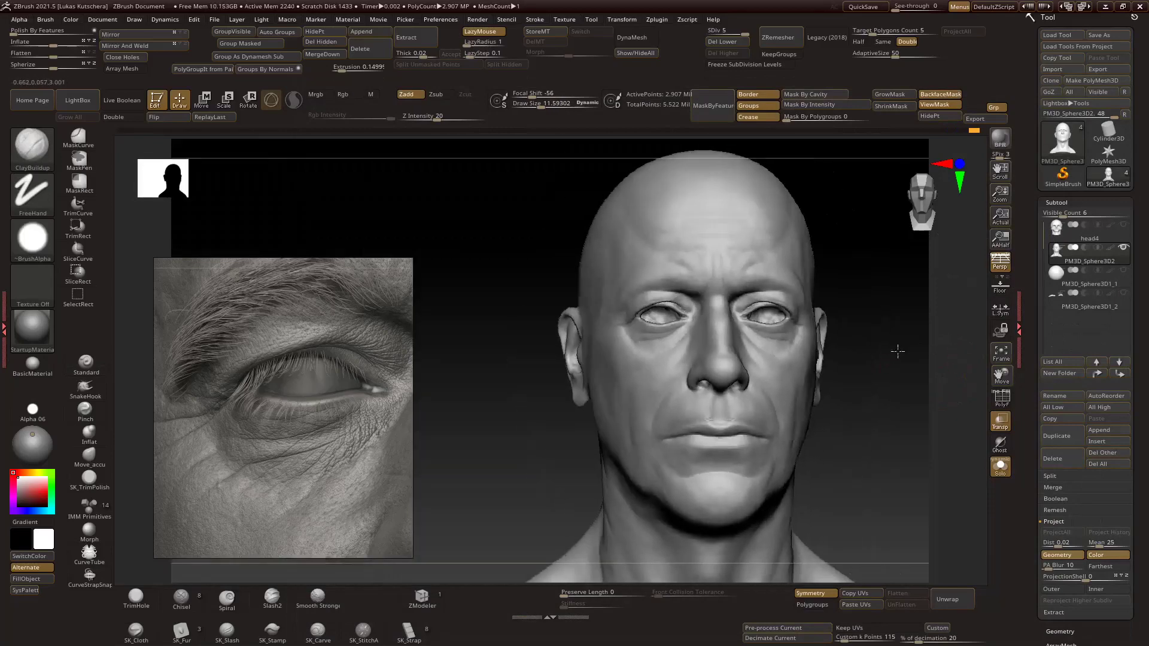
mouse_move(606, 326)
ctrl+right_down()
mouse_move(673, 340)
mouse_move(670, 326)
mouse_move(622, 323)
mouse_move(949, 428)
ctrl+right_up()
key(b)
key(c)
key(b)
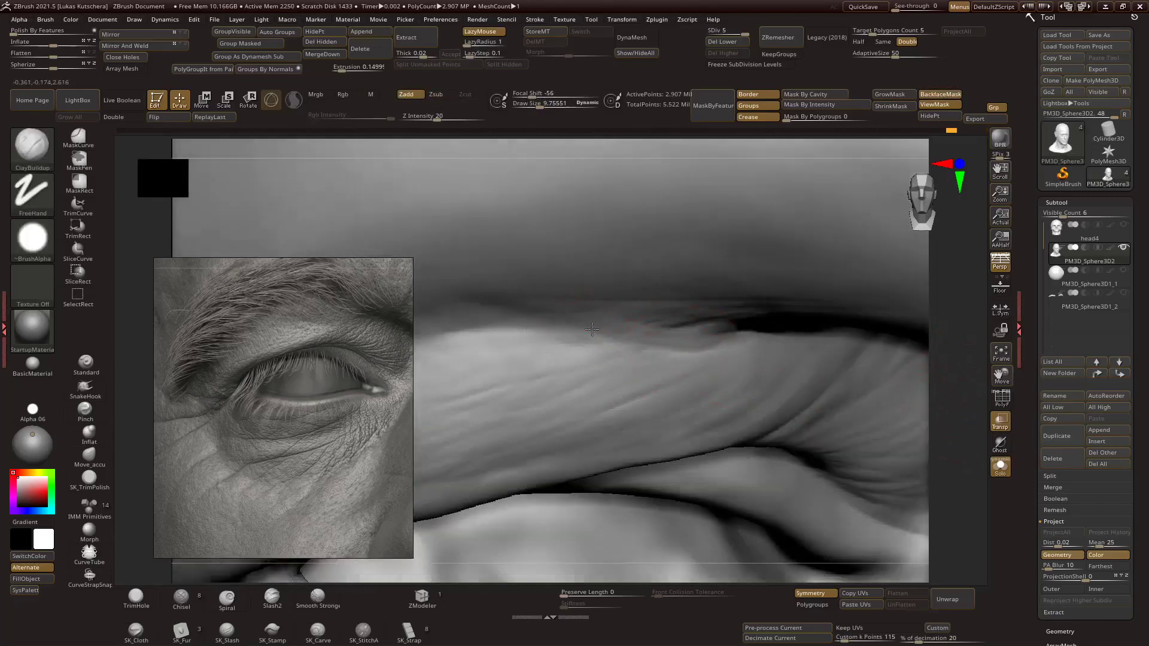
right_drag(651, 365, 797, 315)
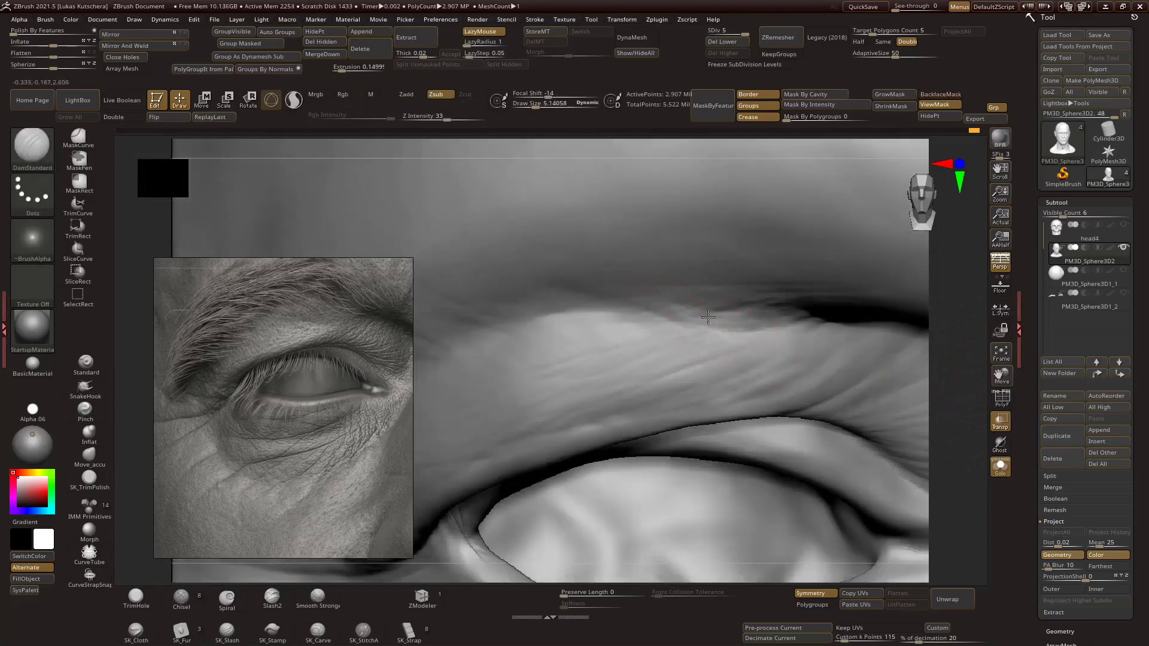
mouse_move(708, 317)
right_down()
mouse_move(959, 369)
mouse_move(833, 367)
mouse_move(773, 318)
right_up()
Refine the inner part of the upper eyelid fold with DamStandard at subdivision level 4.
key(s)
drag(772, 318, 777, 318)
right_drag(777, 317, 913, 269)
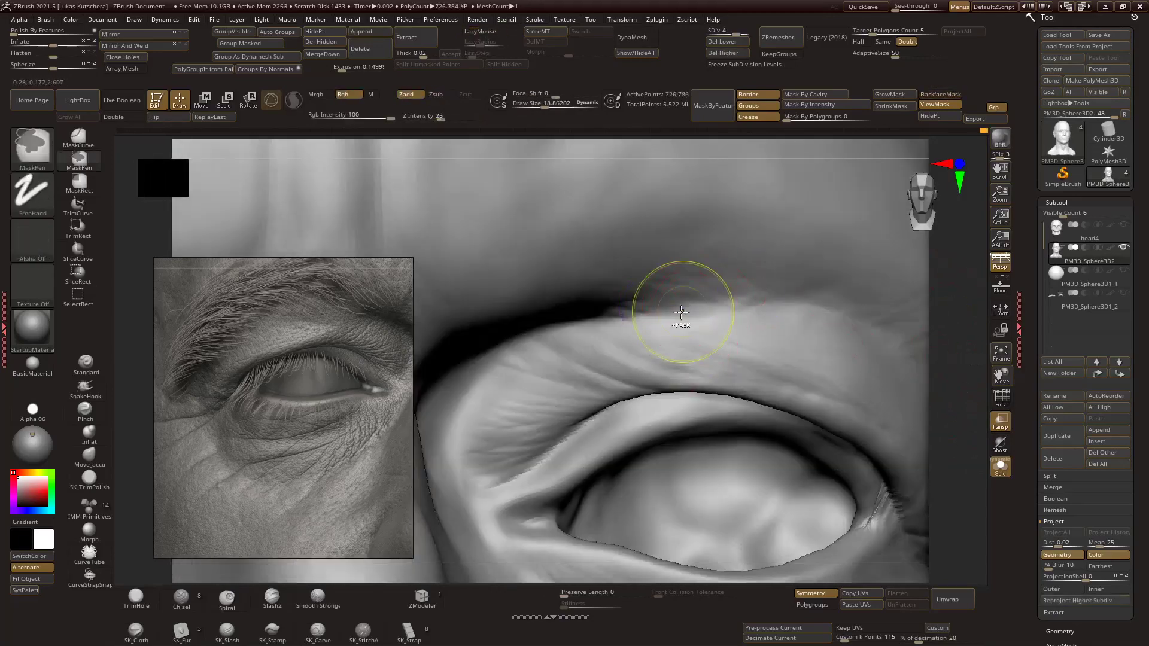
drag(689, 307, 729, 307)
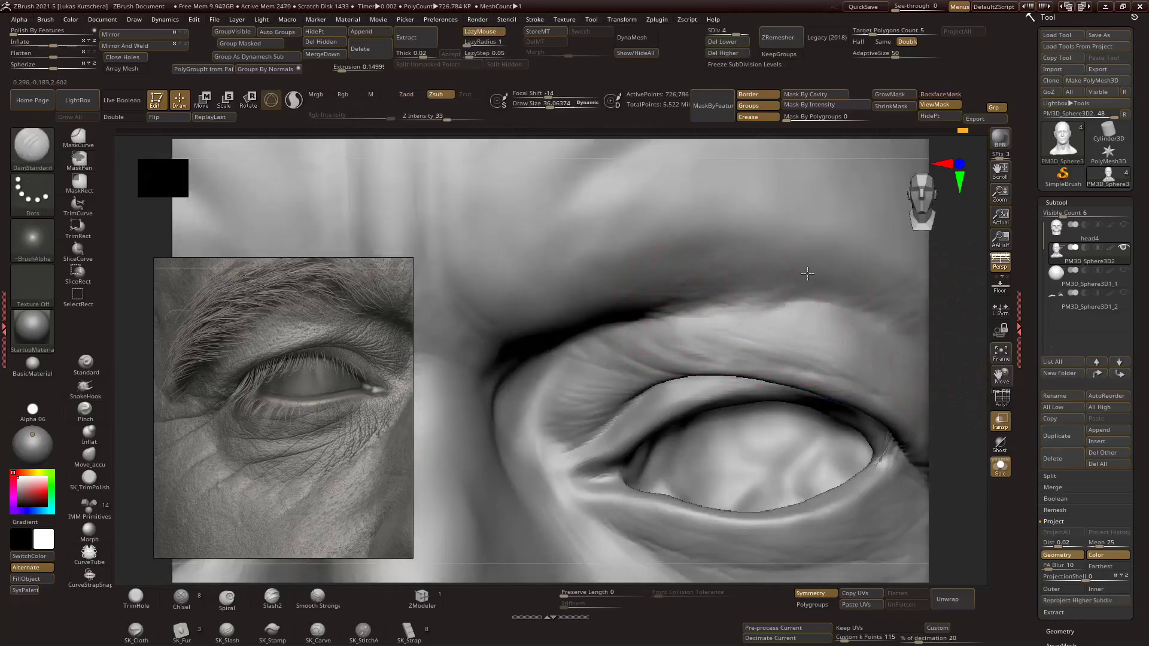
key(ctrl+d)
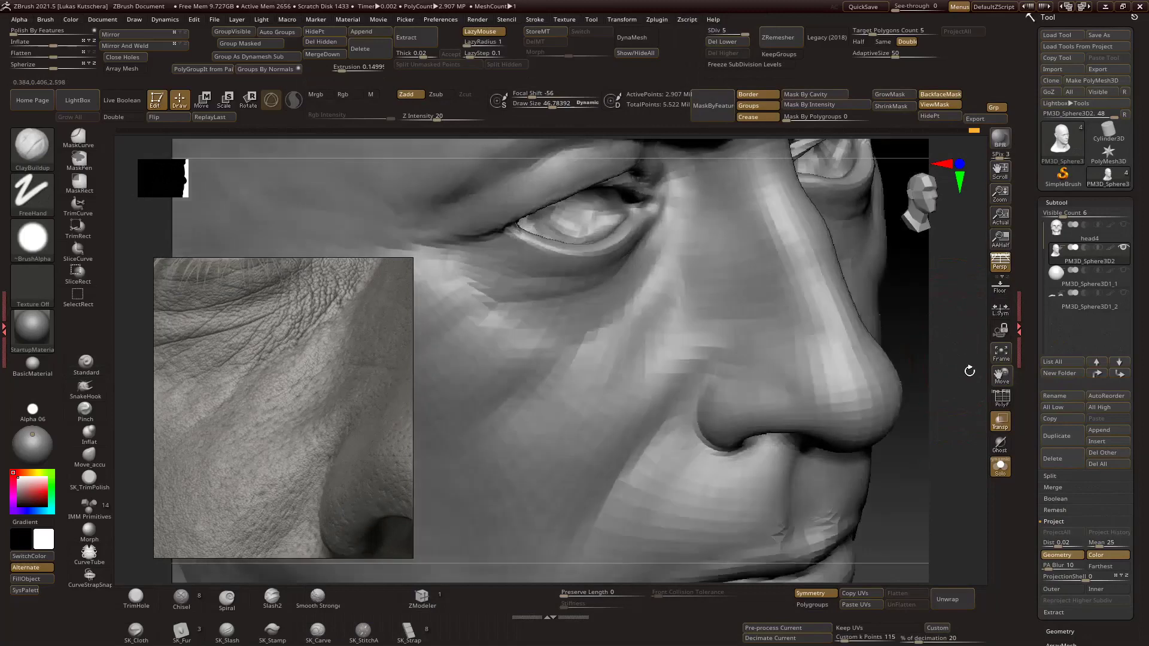
Cut vertical creases along the lower lip with DamStandard at subdivision level 5.
key(b)
key(d)
key(s)
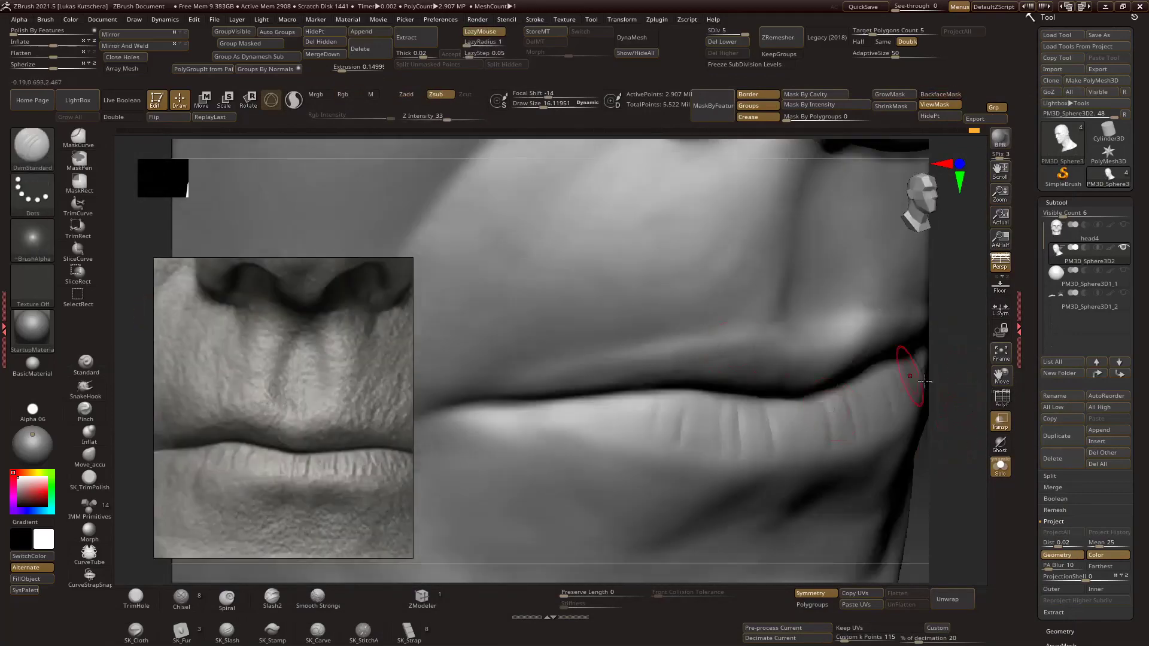
key(shift+d)
right_drag(925, 381, 929, 421)
Shape the upper lip border beside the philtrum with ClayBuildup at subdivision level 4.
key(d)
right_drag(671, 361, 555, 409)
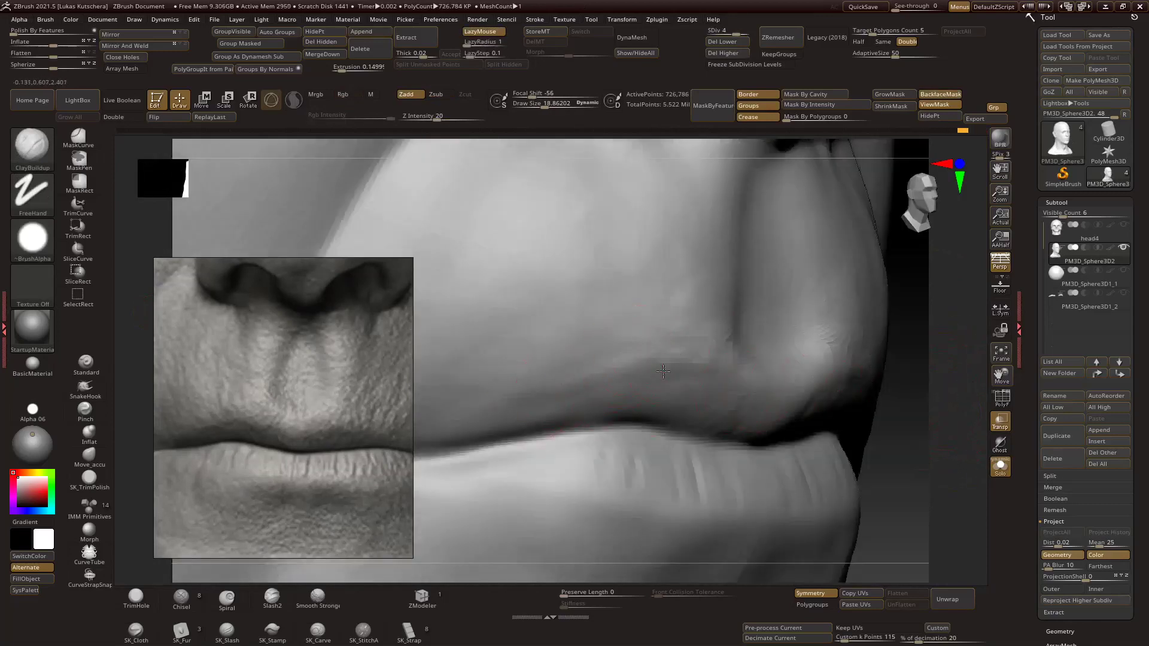
right_drag(663, 372, 866, 390)
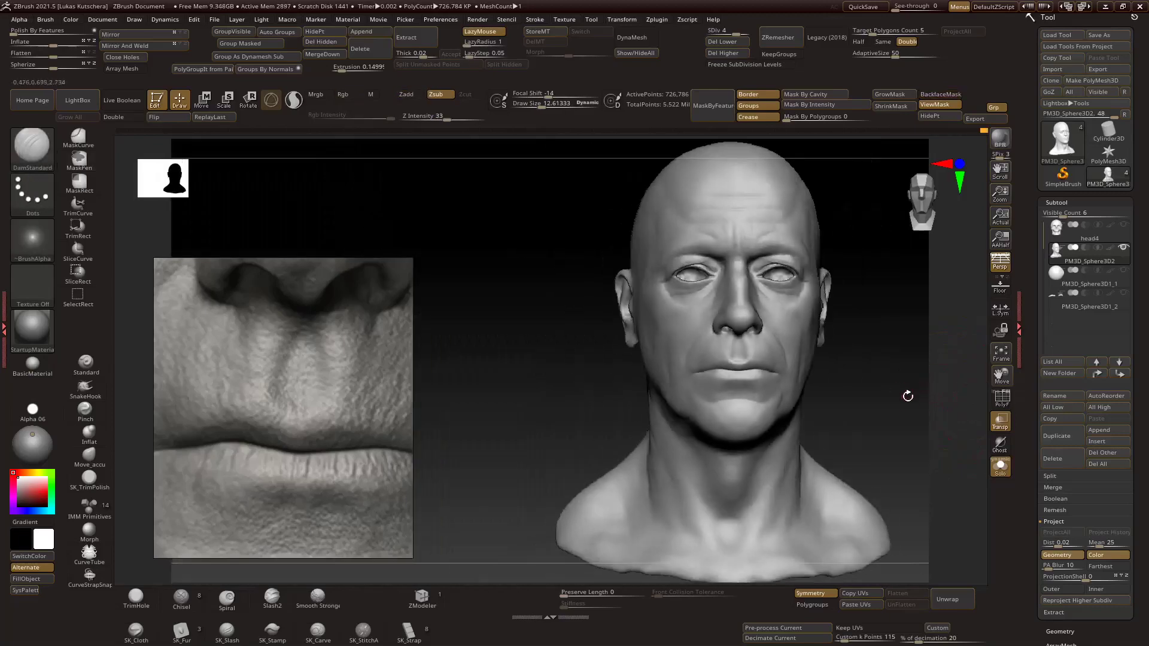
Build up the area beneath the lower lip with ClayBuildup and carve creases radiating from the mouth corner with DamStandard.
right_drag(938, 402, 922, 389)
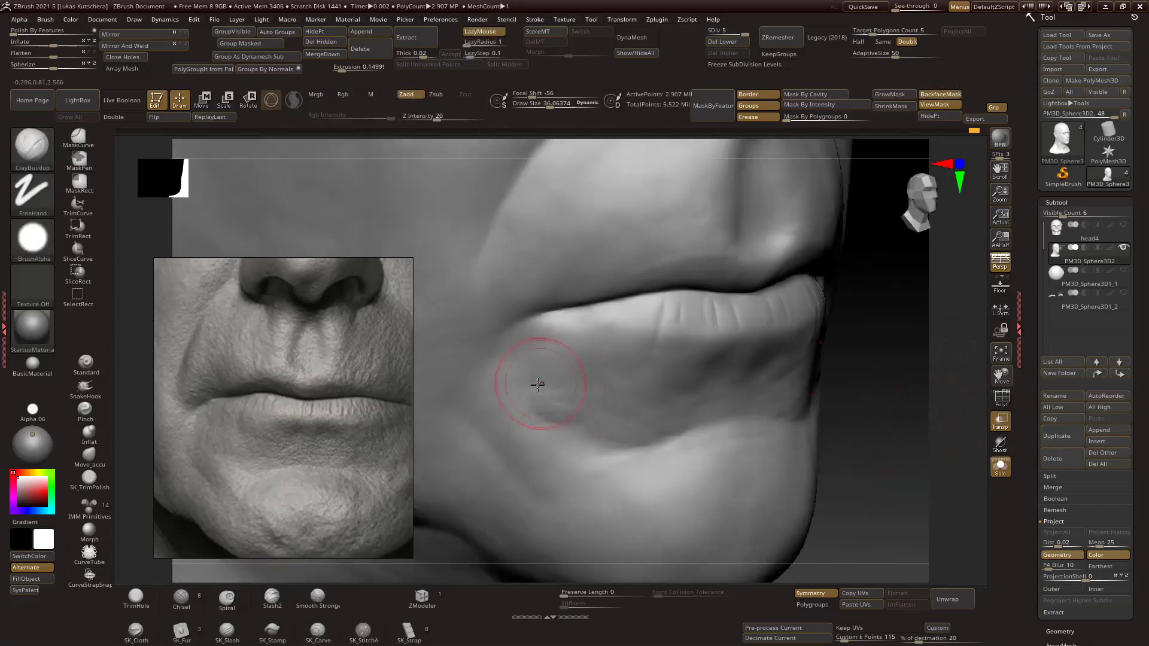
drag(918, 367, 916, 406)
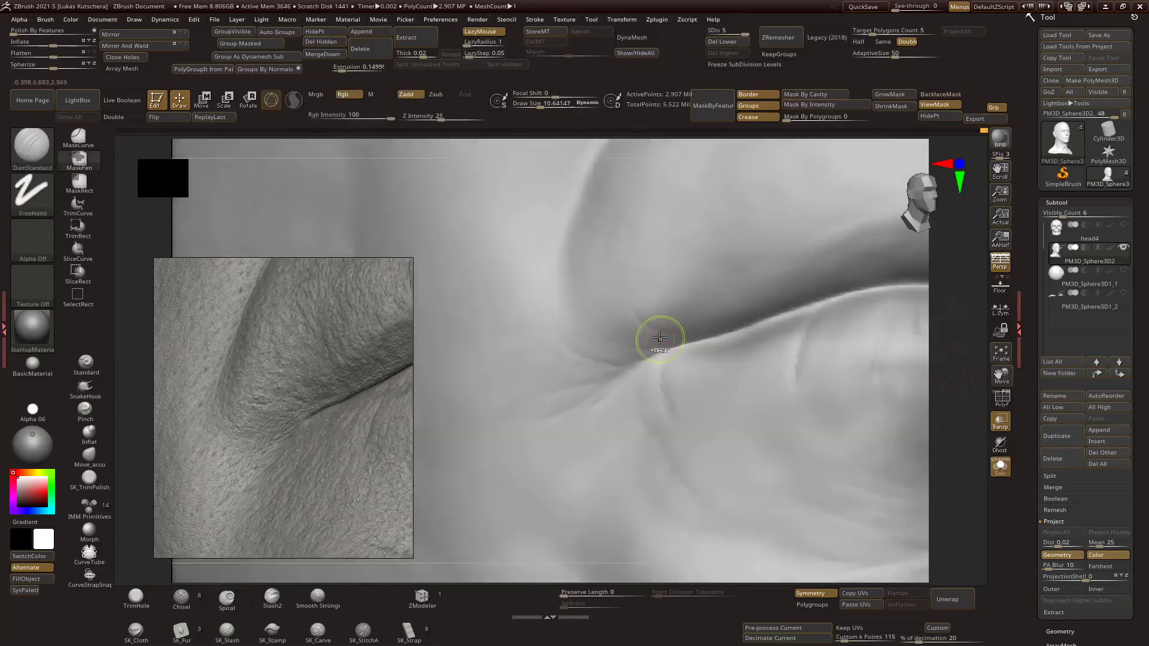
key(b)
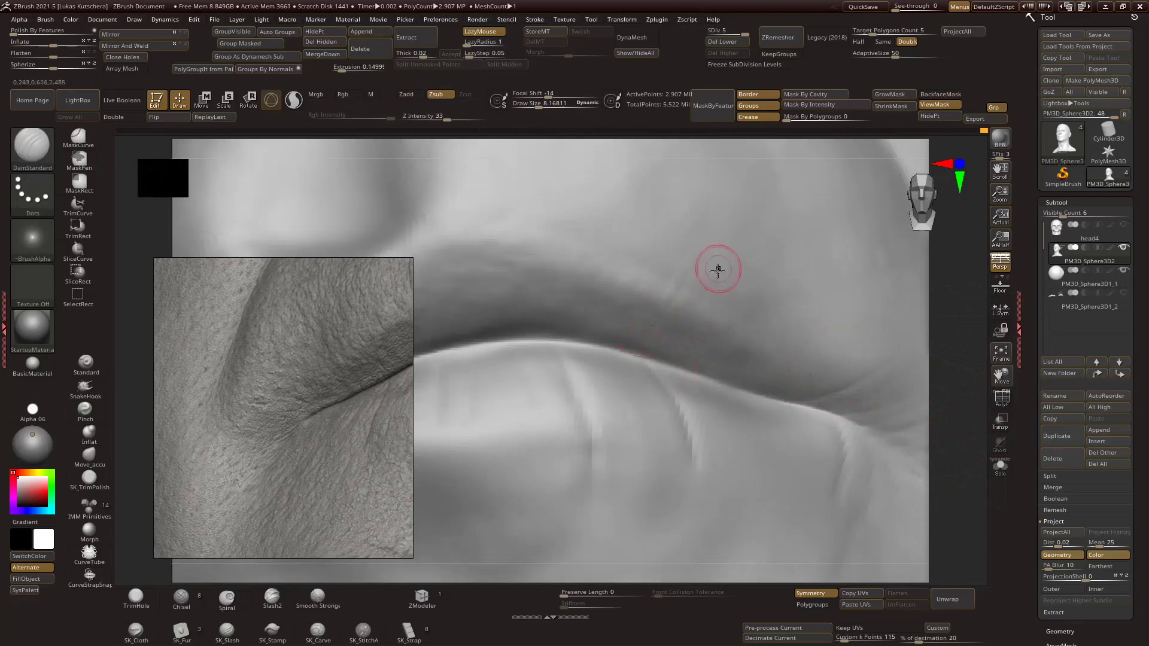
Subdivide the head to level 6 and cut fine vertical wrinkles along the upper lip with DamStandard.
key(ctrl+d)
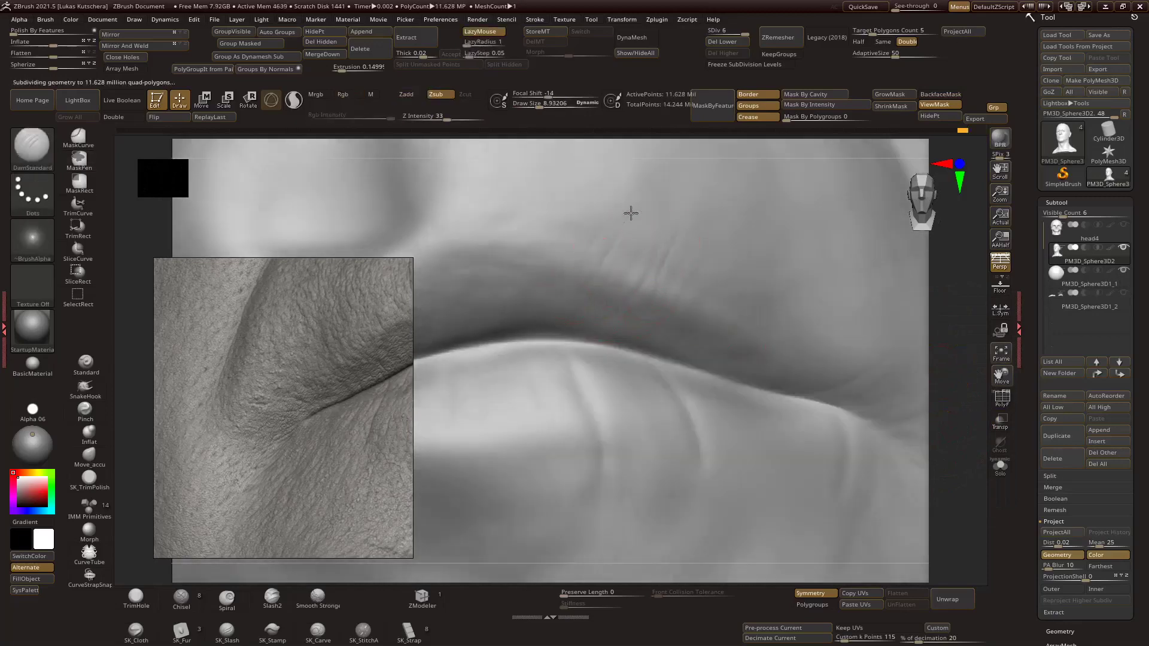
right_drag(753, 298, 740, 325)
right_drag(934, 357, 781, 340)
drag(957, 374, 975, 389)
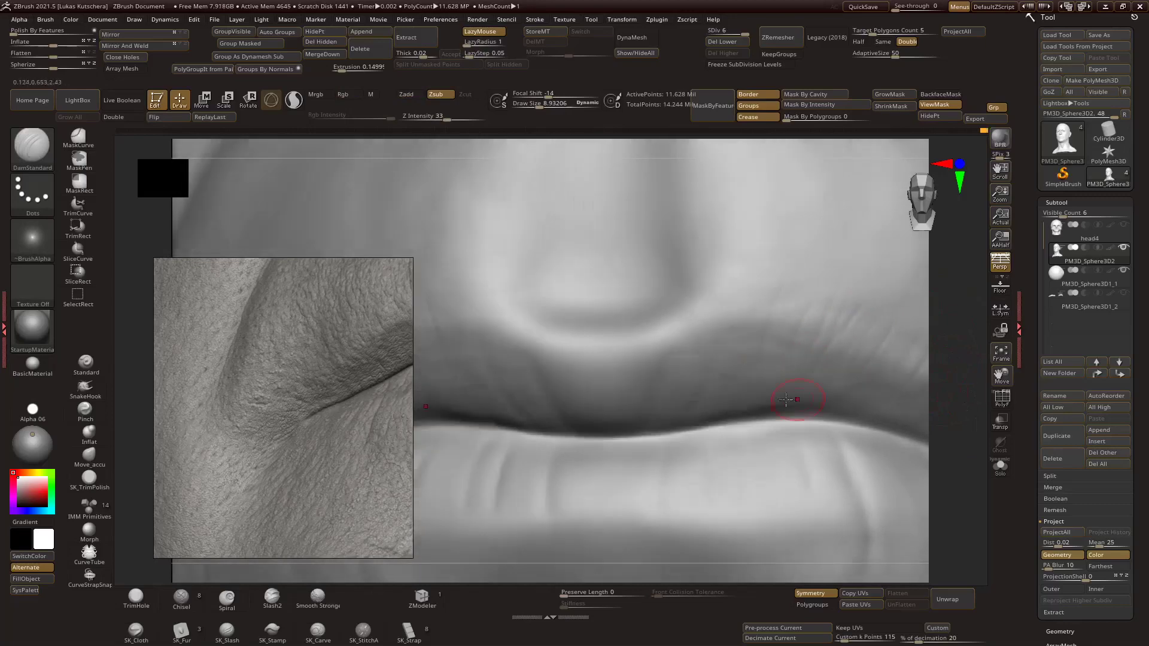
middle_drag(386, 344, 348, 393)
drag(957, 422, 953, 371)
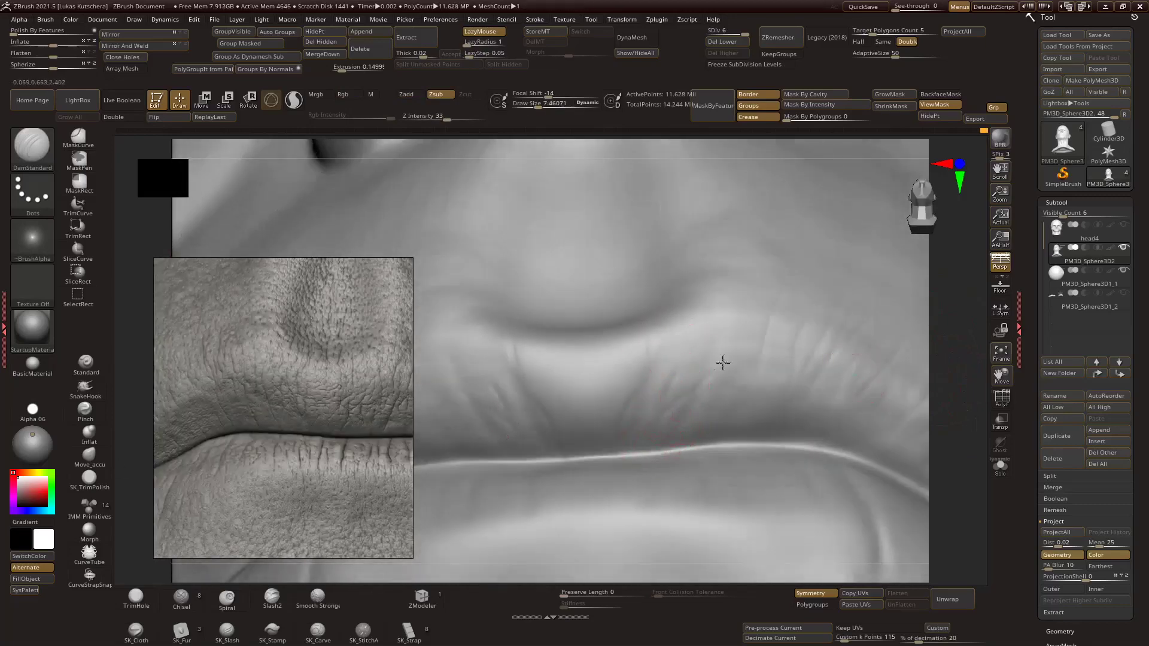
Extend the fine wrinkles from the philtrum outward across the upper lip, following the reference.
mouse_move(688, 438)
right_down()
mouse_move(663, 397)
mouse_move(784, 307)
mouse_move(740, 277)
right_up()
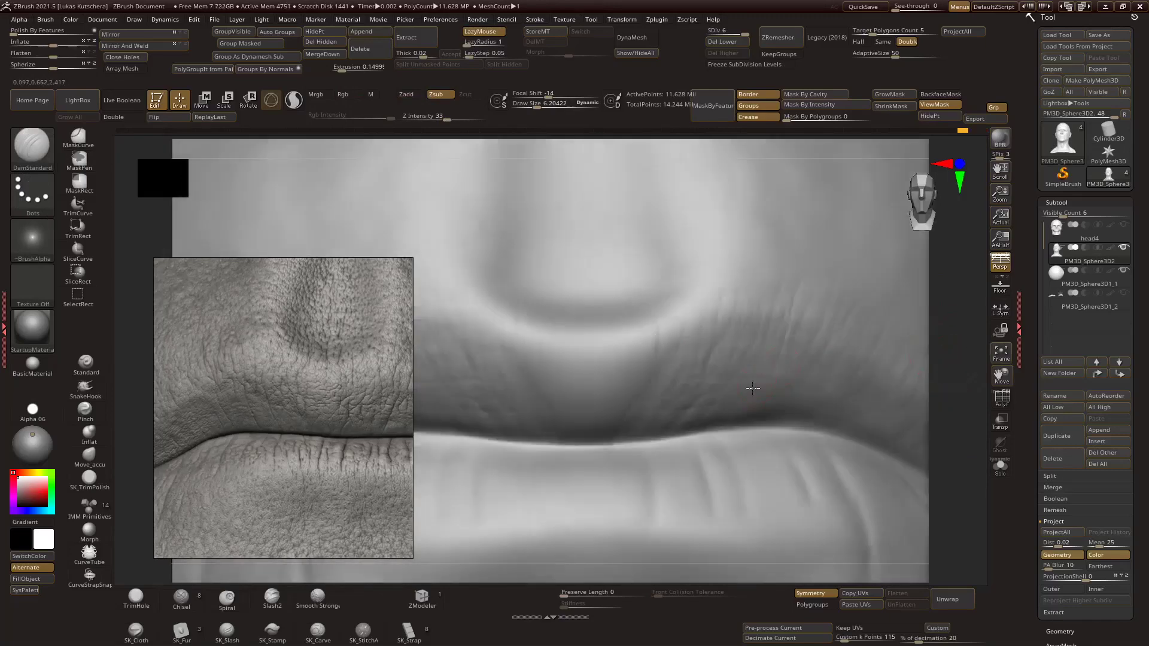
mouse_move(726, 371)
shift+right_down()
mouse_move(910, 377)
mouse_move(956, 420)
mouse_move(769, 379)
mouse_move(897, 347)
mouse_move(962, 377)
shift+right_up()
right_drag(679, 368, 784, 407)
Carve dense, branching vertical creases across the lower lip with DamStandard at subdivision level 6.
mouse_move(843, 348)
right_down()
mouse_move(820, 398)
mouse_move(954, 384)
mouse_move(760, 441)
right_up()
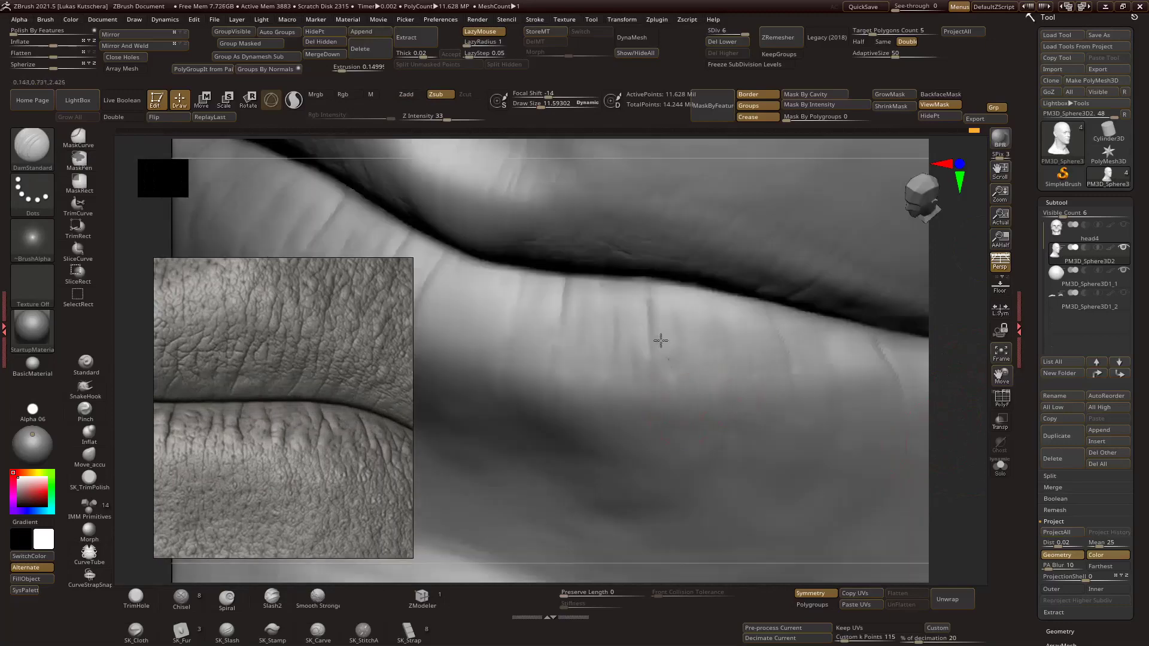
mouse_move(528, 338)
right_down()
mouse_move(756, 367)
mouse_move(800, 353)
mouse_move(829, 417)
right_up()
mouse_move(925, 421)
ctrl+right_down()
mouse_move(954, 411)
mouse_move(928, 340)
ctrl+right_up()
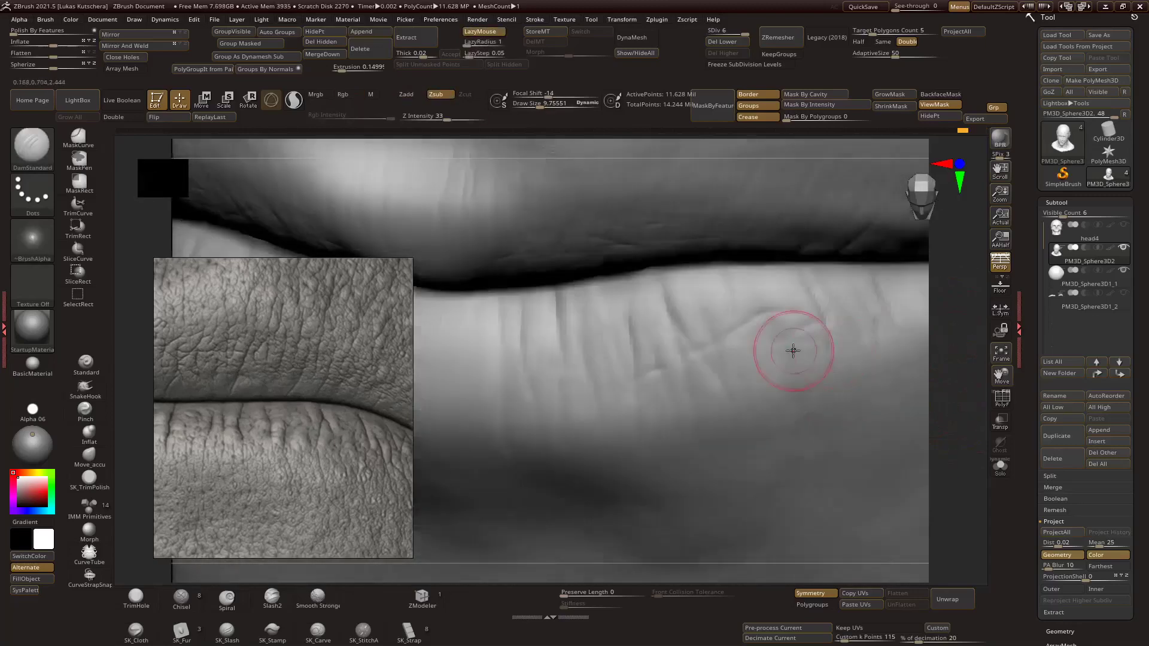
right_drag(826, 347, 768, 290)
right_drag(908, 374, 944, 364)
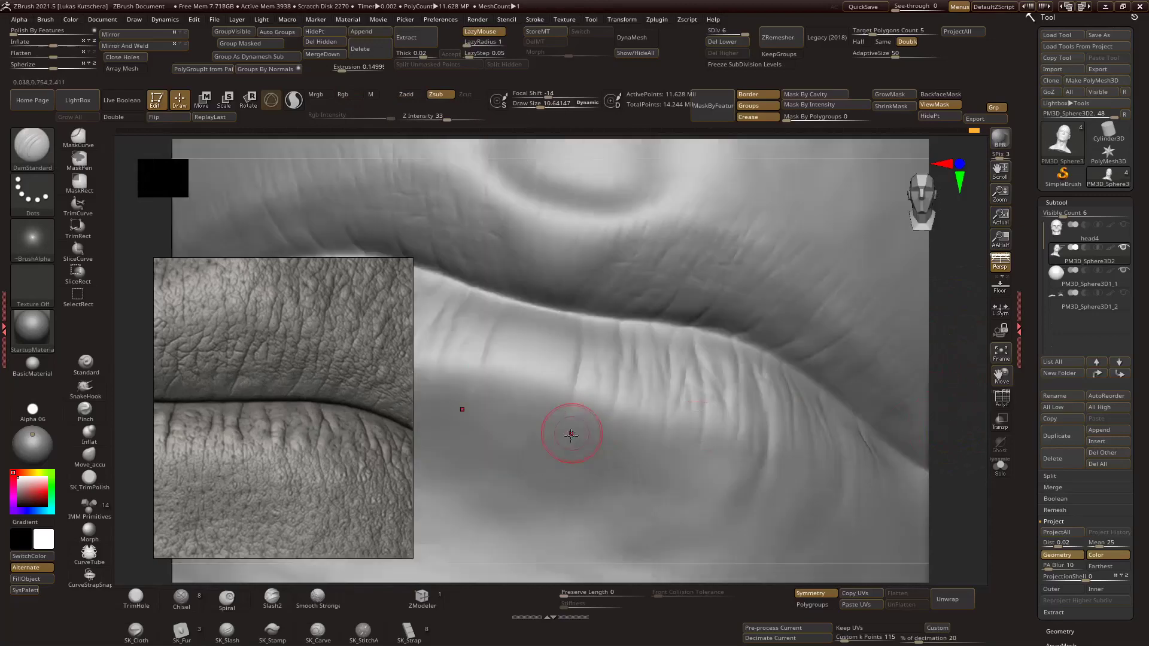
Continue the fine creases along the outer part of the lower lip toward the mouth corner.
right_drag(571, 435, 917, 443)
key(ctrl)
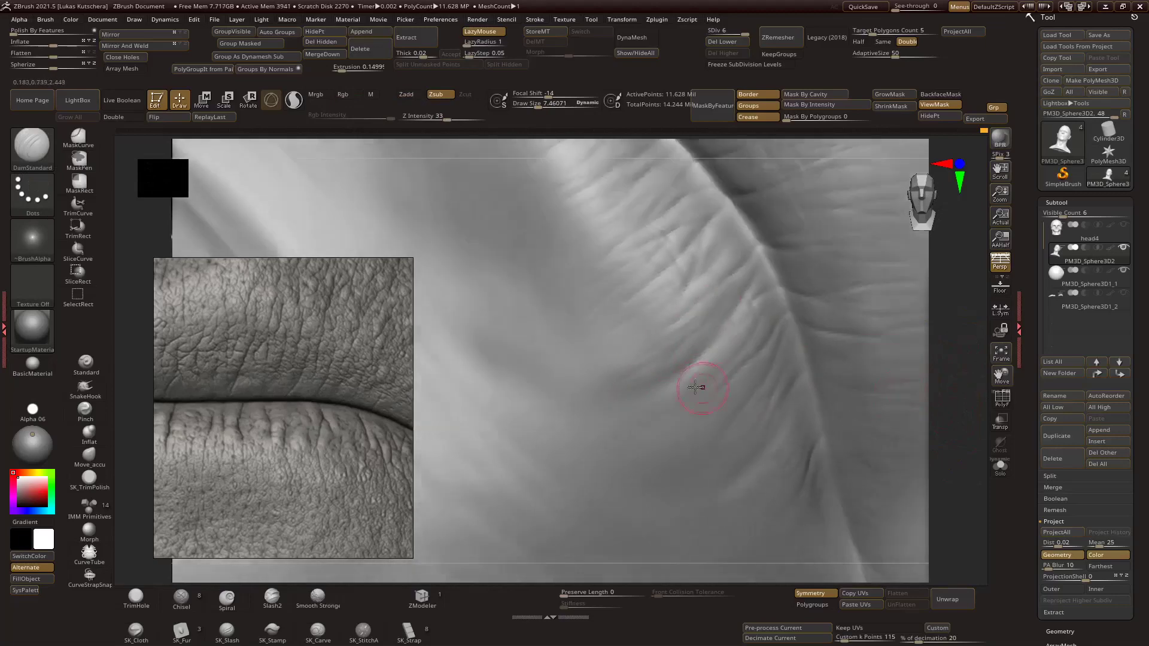
right_drag(821, 427, 759, 379)
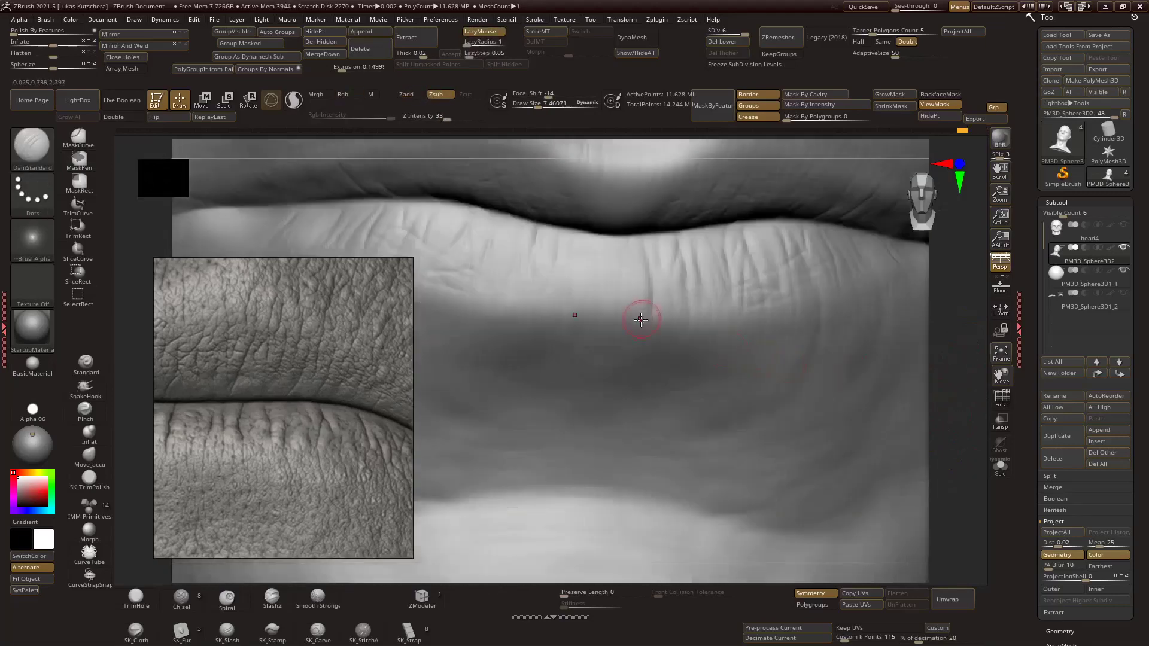
Add fine crossing wrinkles to the upper lip beneath and beside the philtrum with DamStandard.
right_drag(641, 320, 806, 346)
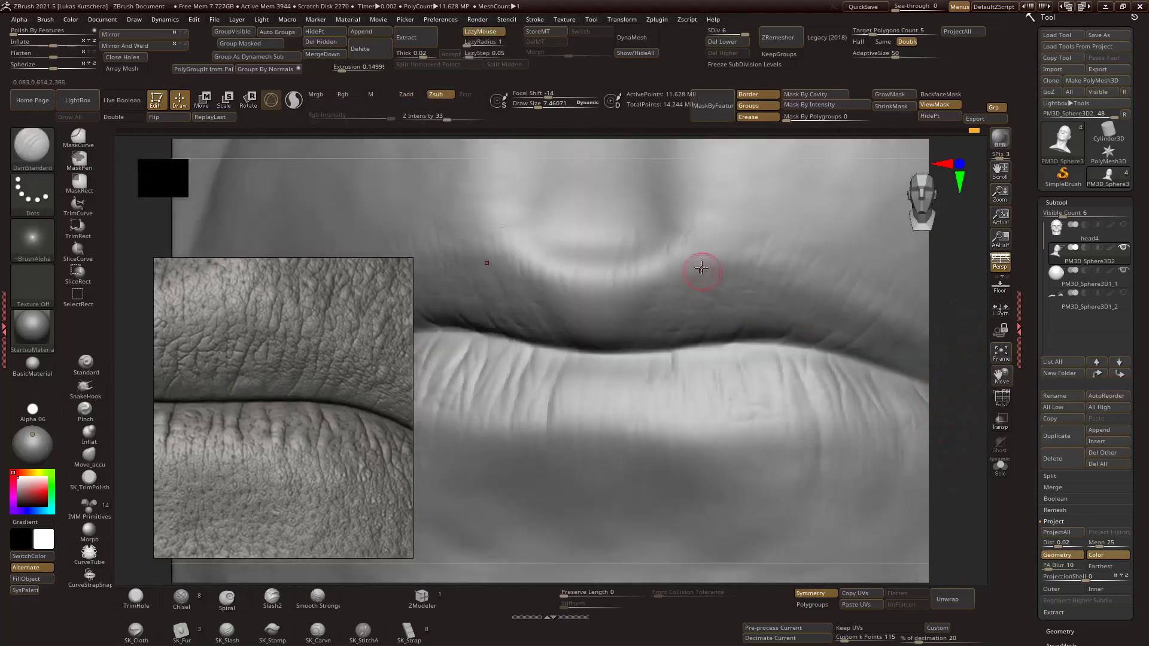
right_drag(963, 366, 775, 383)
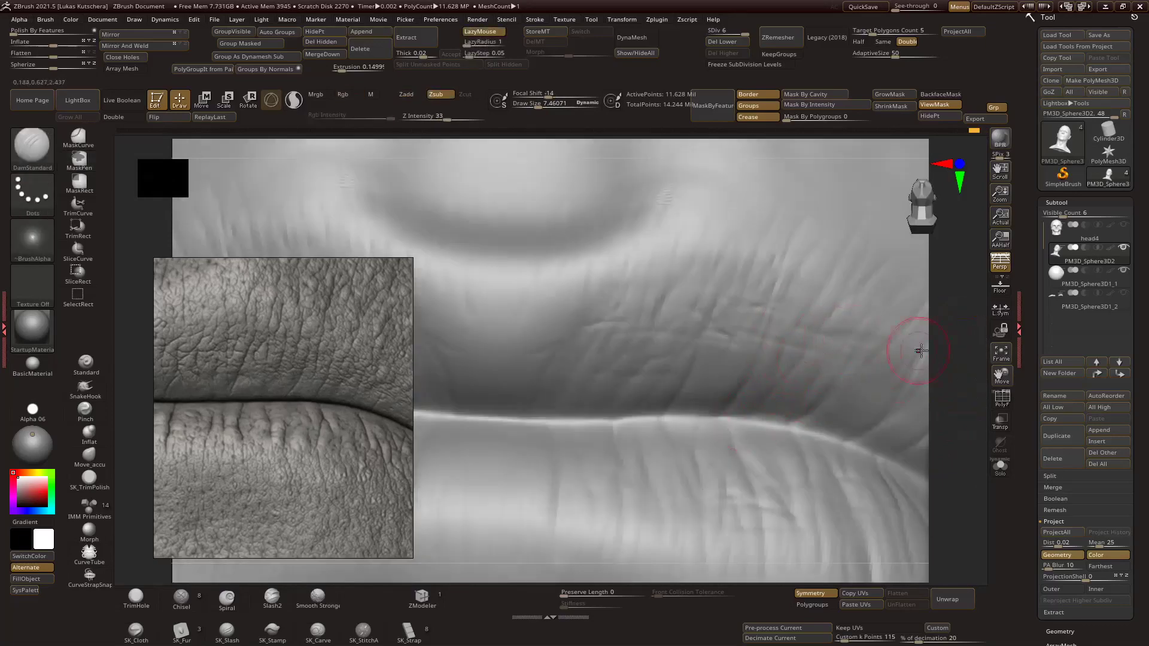
mouse_move(913, 341)
right_down()
mouse_move(943, 351)
mouse_move(910, 341)
mouse_move(874, 293)
right_up()
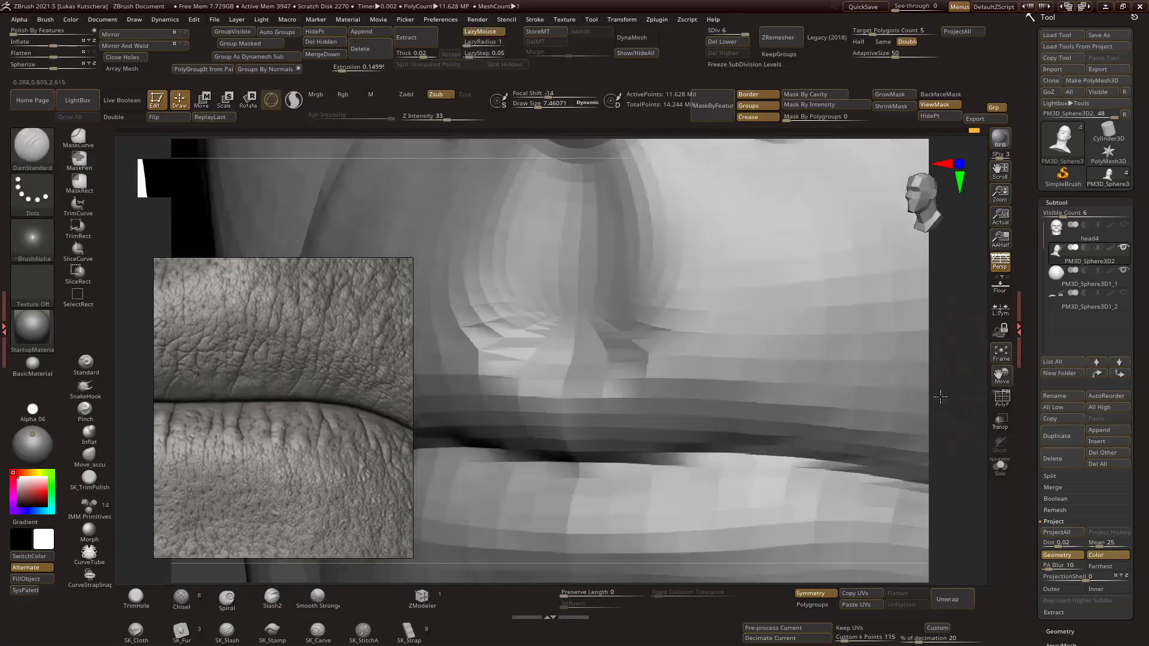
Cut longer diagonal wrinkles above the upper lip toward the mouth corner with DamStandard.
right_drag(940, 396, 806, 383)
mouse_move(947, 370)
ctrl+right_down()
mouse_move(500, 359)
mouse_move(698, 287)
mouse_move(813, 372)
ctrl+right_up()
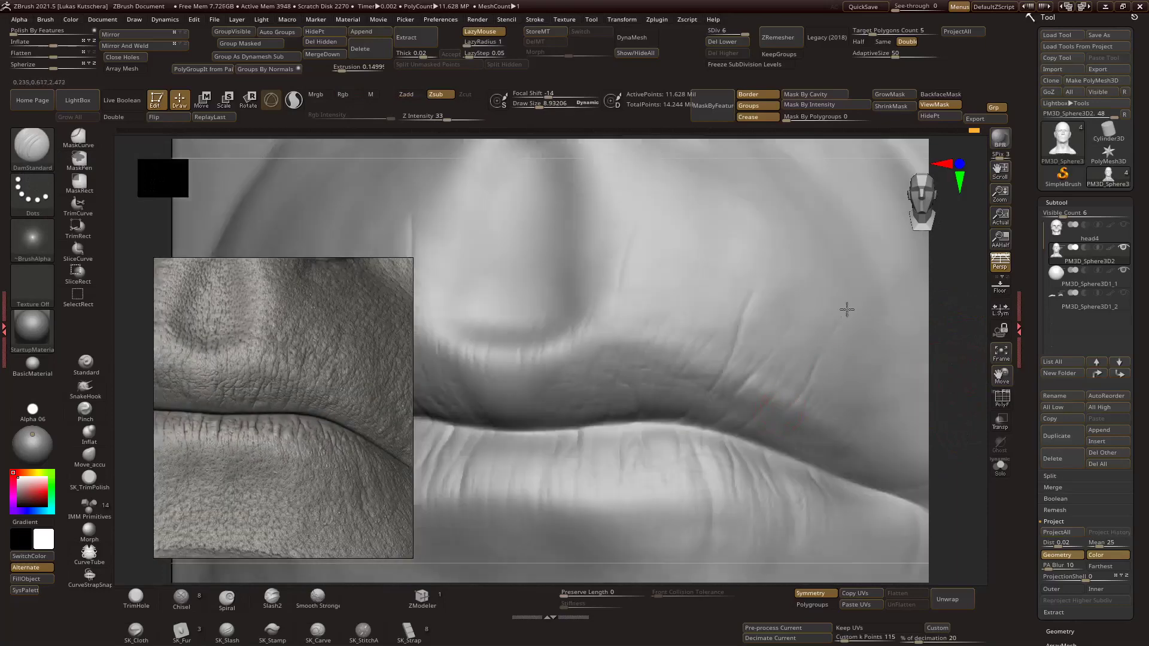
mouse_move(873, 393)
ctrl+right_down()
mouse_move(938, 361)
mouse_move(970, 403)
mouse_move(969, 325)
mouse_move(767, 345)
mouse_move(710, 424)
mouse_move(708, 377)
mouse_move(809, 433)
ctrl+right_up()
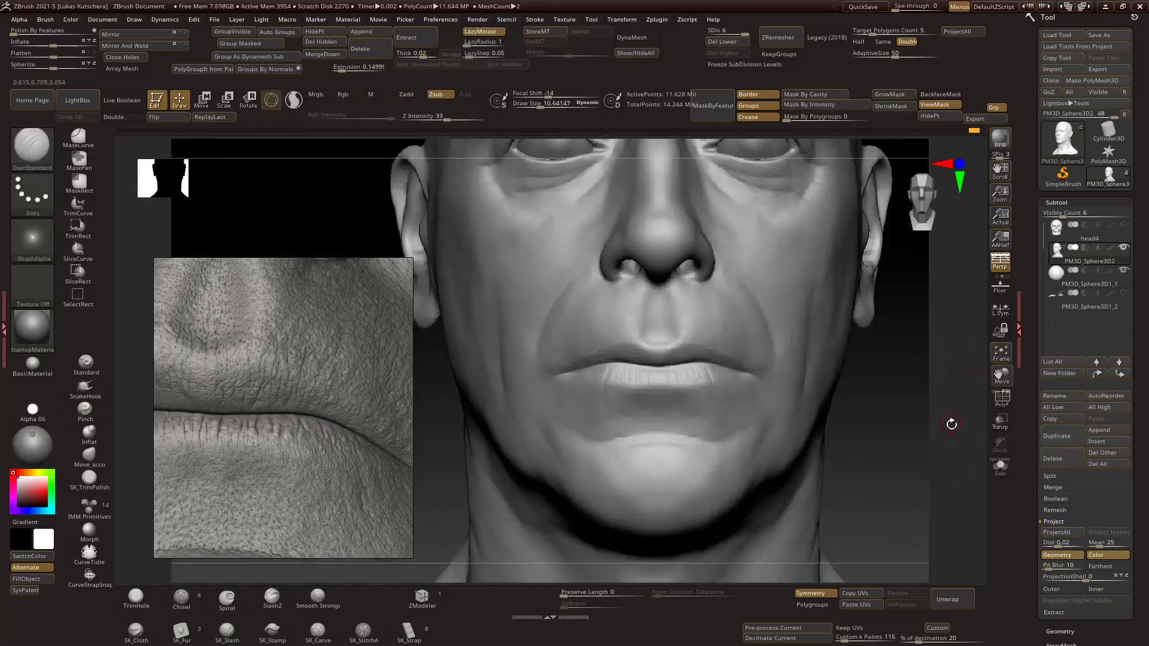
Build up volume between the wrinkles on the outer upper lip with ClayBuildup at subdivision level 4.
ctrl+right_drag(927, 375, 961, 392)
key(b)
key(c)
key(b)
mouse_move(546, 361)
right_down()
mouse_move(949, 441)
mouse_move(562, 403)
mouse_move(910, 413)
mouse_move(746, 371)
mouse_move(892, 403)
mouse_move(777, 359)
right_up()
key(shift+d)
key(shift+d)
key(shift+d)
key(shift+d)
mouse_move(573, 309)
right_down()
mouse_move(962, 359)
mouse_move(715, 401)
mouse_move(939, 390)
mouse_move(595, 351)
mouse_move(940, 358)
mouse_move(520, 385)
mouse_move(917, 336)
mouse_move(599, 371)
mouse_move(838, 385)
right_up()
key(shift+d)
key(d)
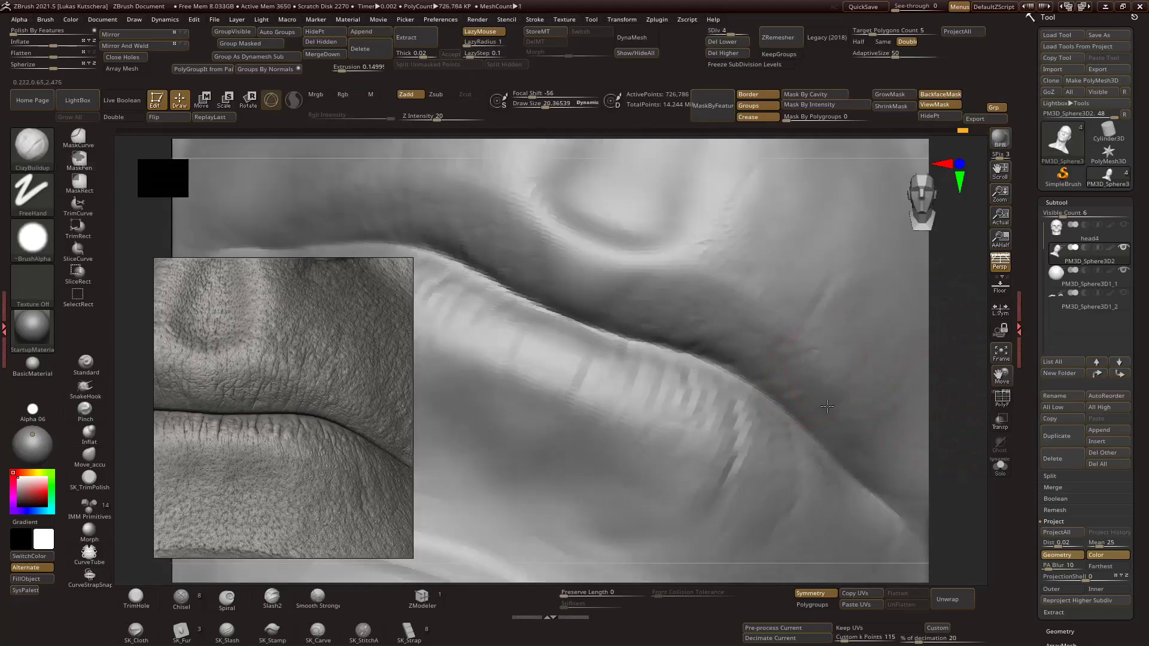
right_drag(941, 368, 710, 299)
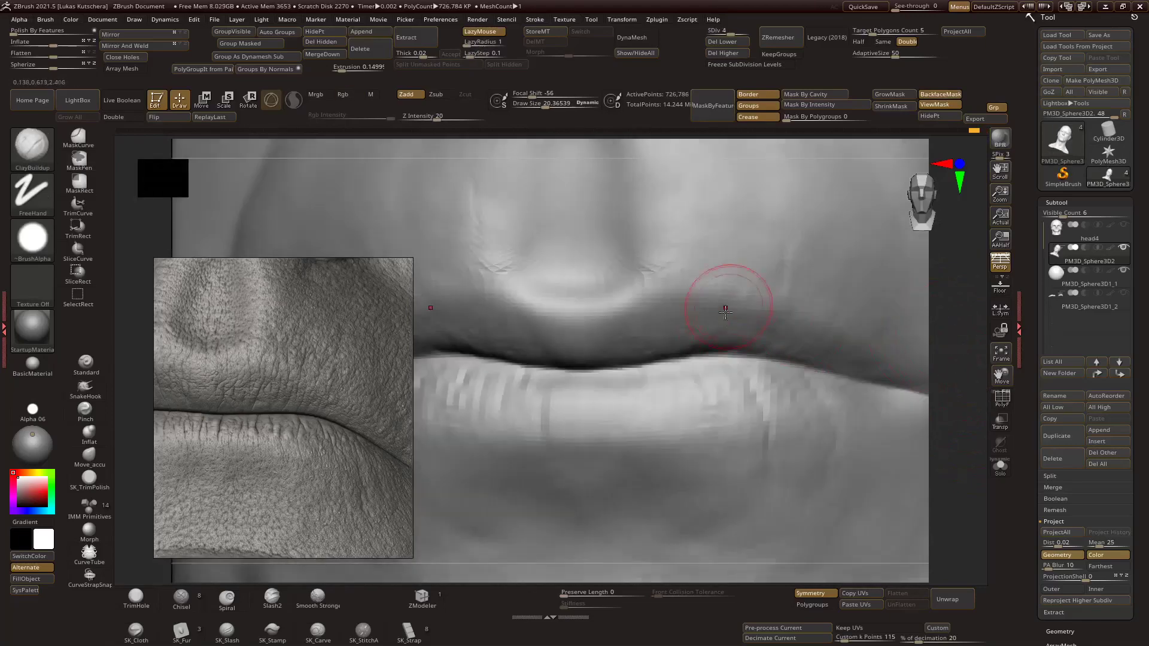
Shape the cheek and nasolabial fold beside the mouth with ClayBuildup, working across the lower subdivision levels.
mouse_move(956, 381)
ctrl+right_down()
mouse_move(765, 411)
mouse_move(951, 393)
mouse_move(948, 404)
ctrl+right_up()
mouse_move(913, 439)
ctrl+right_down()
mouse_move(901, 470)
mouse_move(936, 418)
mouse_move(951, 415)
mouse_move(949, 465)
mouse_move(623, 374)
mouse_move(679, 336)
ctrl+right_up()
key(shift+d)
key(shift+d)
key(d)
mouse_move(933, 311)
right_down()
mouse_move(949, 369)
mouse_move(886, 359)
right_up()
Shape the cheek and jaw surface below the earlobe with ClayBuildup at subdivision level 4.
scroll(275, 428, down, 10)
scroll(275, 429, up, 10)
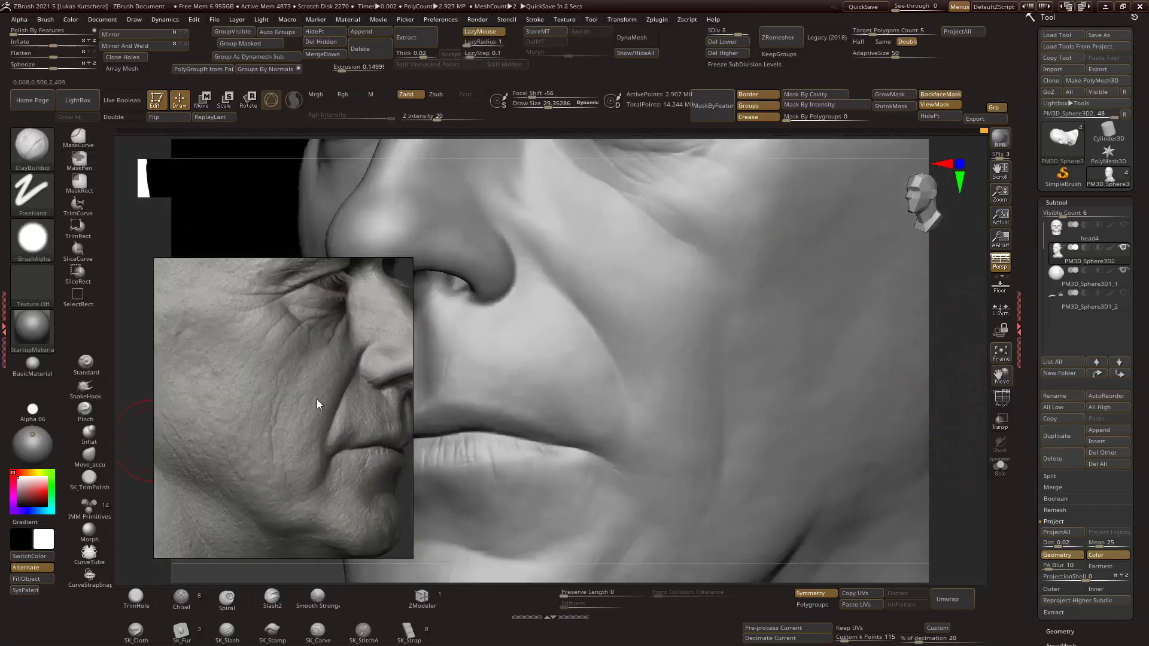
scroll(317, 404, down, 3)
mouse_move(778, 419)
shift+right_down()
mouse_move(854, 439)
mouse_move(583, 419)
mouse_move(957, 457)
mouse_move(569, 359)
shift+right_up()
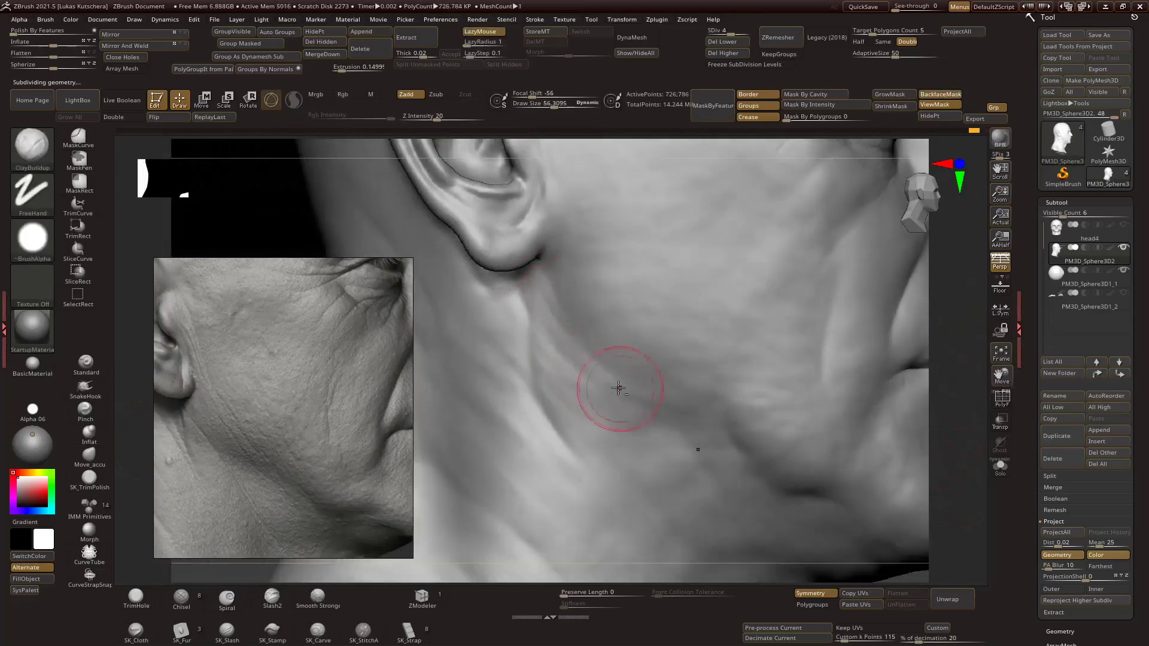
mouse_move(441, 232)
right_down()
mouse_move(934, 465)
mouse_move(903, 354)
mouse_move(211, 239)
right_up()
scroll(217, 387, up, 3)
mouse_move(598, 359)
right_down()
mouse_move(752, 333)
mouse_move(795, 303)
mouse_move(792, 274)
mouse_move(762, 367)
mouse_move(931, 371)
mouse_move(700, 346)
mouse_move(576, 412)
mouse_move(670, 342)
mouse_move(649, 372)
mouse_move(641, 362)
mouse_move(719, 394)
mouse_move(667, 338)
mouse_move(680, 371)
right_up()
Cut creases running from below the earlobe along the jaw with DamStandard at subdivision level 5.
key(b)
key(d)
key(s)
key(d)
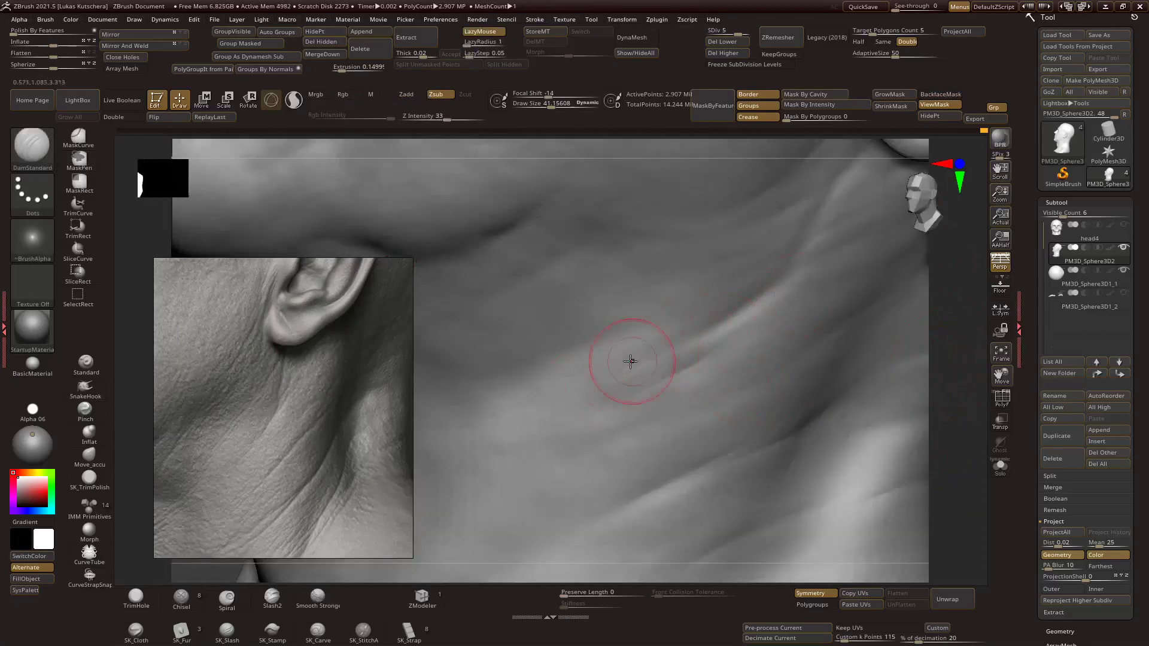
mouse_move(962, 320)
right_down()
mouse_move(944, 349)
mouse_move(777, 245)
mouse_move(713, 293)
mouse_move(690, 295)
mouse_move(964, 371)
mouse_move(927, 396)
mouse_move(610, 407)
right_up()
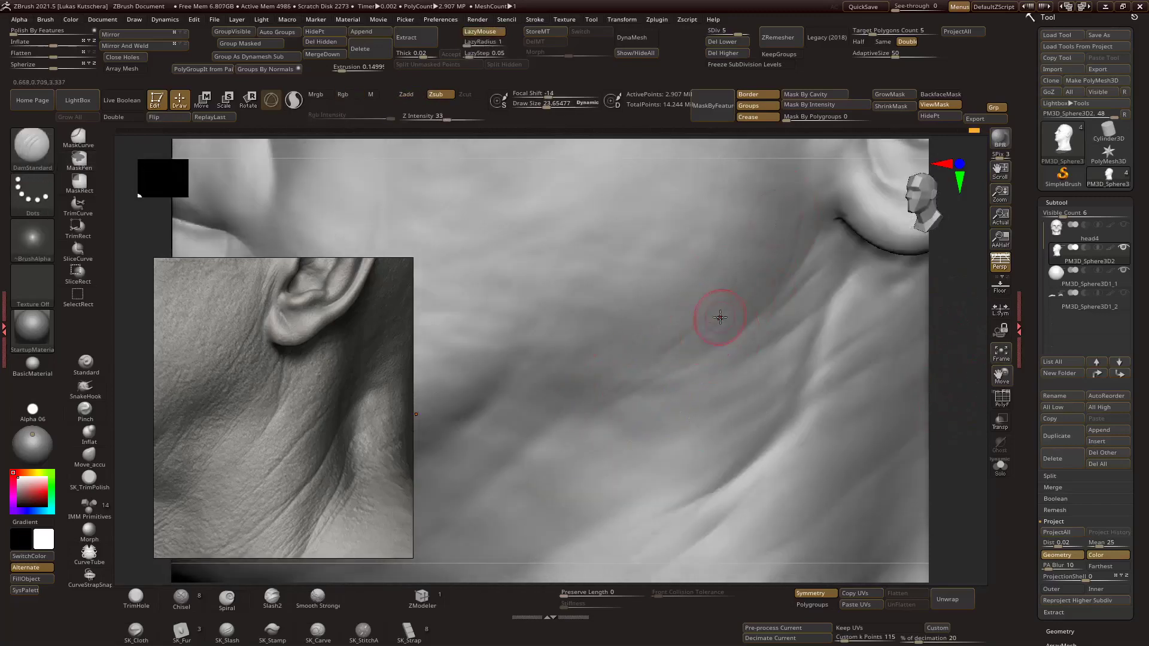
right_drag(730, 323, 962, 347)
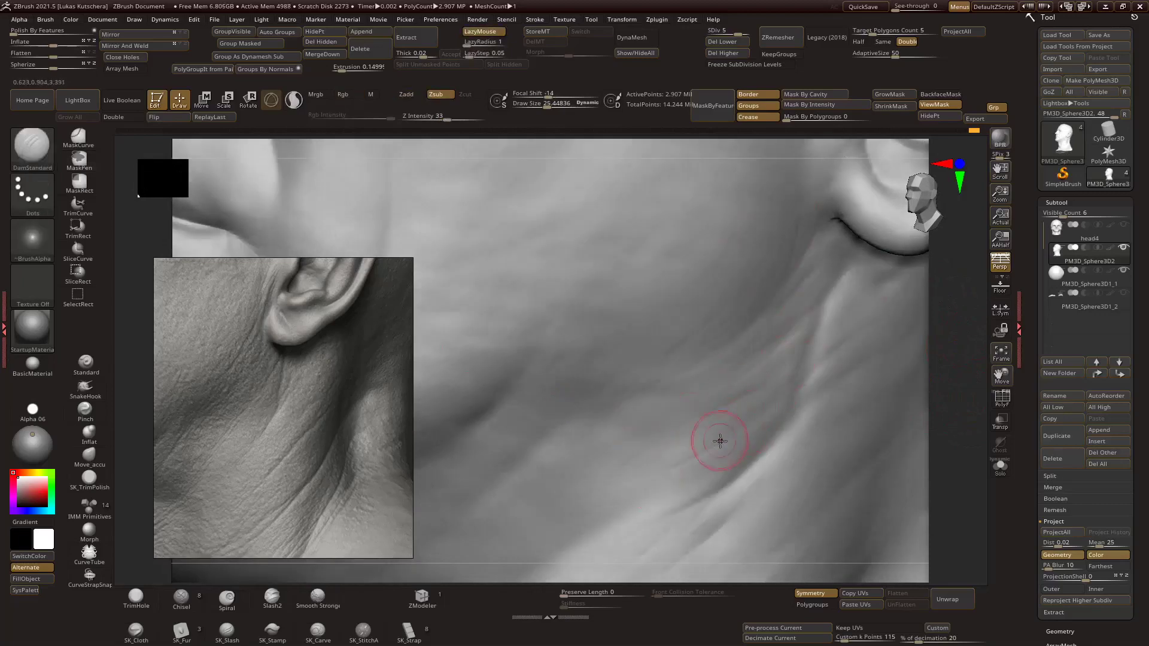
mouse_move(797, 385)
right_down()
mouse_move(861, 295)
mouse_move(909, 281)
mouse_move(945, 313)
mouse_move(776, 382)
mouse_move(954, 359)
mouse_move(915, 377)
right_up()
key(f)
scroll(908, 384, up, 10)
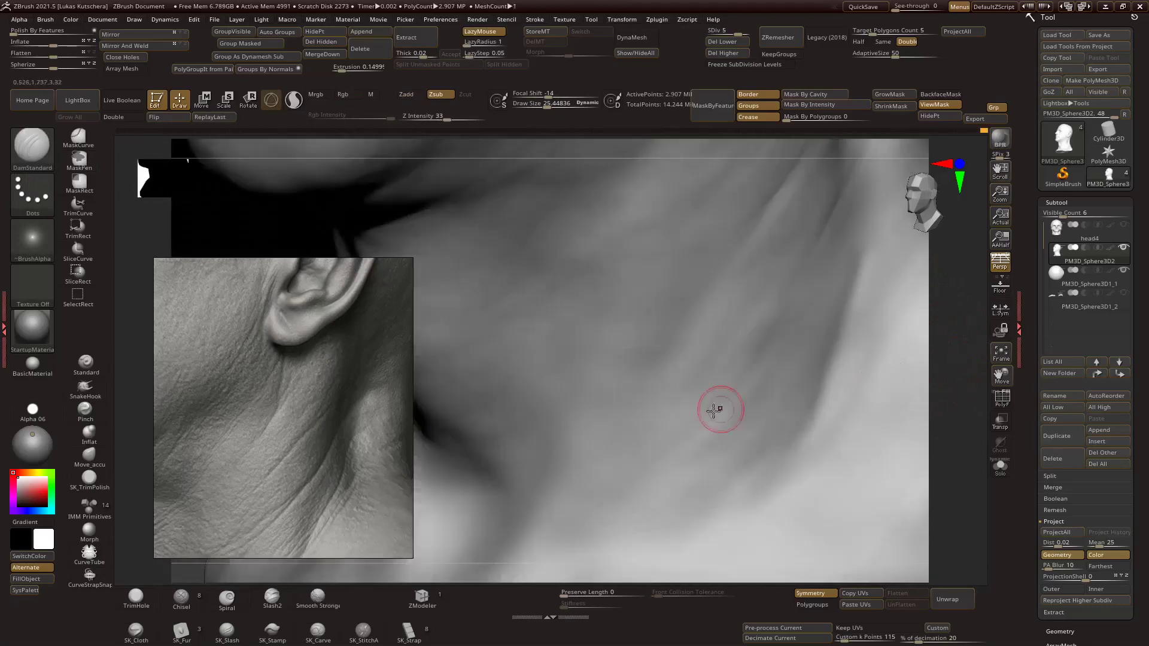
Carve skin folds across the side of the neck beneath the jaw with DamStandard.
mouse_move(777, 364)
right_down()
mouse_move(941, 346)
mouse_move(939, 295)
mouse_move(834, 307)
mouse_move(846, 297)
mouse_move(953, 337)
mouse_move(693, 415)
right_up()
key(s)
drag(750, 358, 718, 358)
mouse_move(718, 358)
right_down()
mouse_move(892, 328)
mouse_move(939, 302)
mouse_move(874, 321)
mouse_move(834, 290)
mouse_move(708, 387)
mouse_move(811, 329)
right_up()
mouse_move(961, 303)
right_down()
mouse_move(673, 358)
mouse_move(798, 277)
mouse_move(685, 379)
mouse_move(669, 323)
mouse_move(729, 236)
mouse_move(826, 320)
right_up()
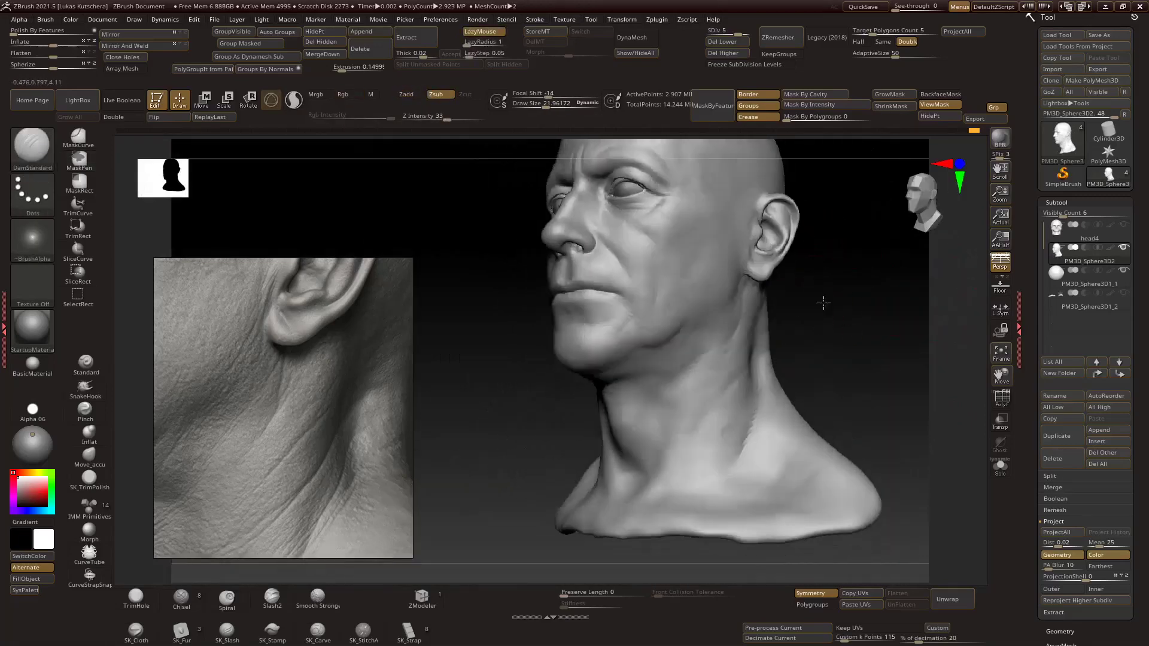
Smooth the cheek and jaw in front of the ear at subdivision level 3.
right_drag(800, 392, 537, 399)
key(shift)
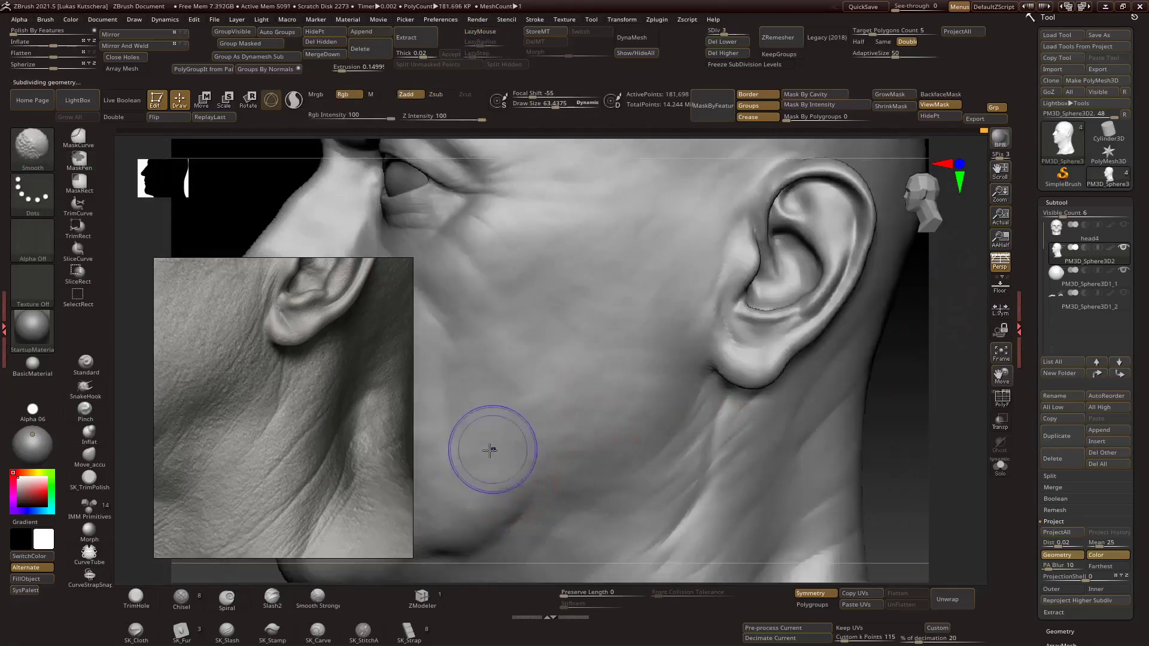
mouse_move(577, 315)
right_down()
mouse_move(598, 293)
mouse_move(551, 308)
right_up()
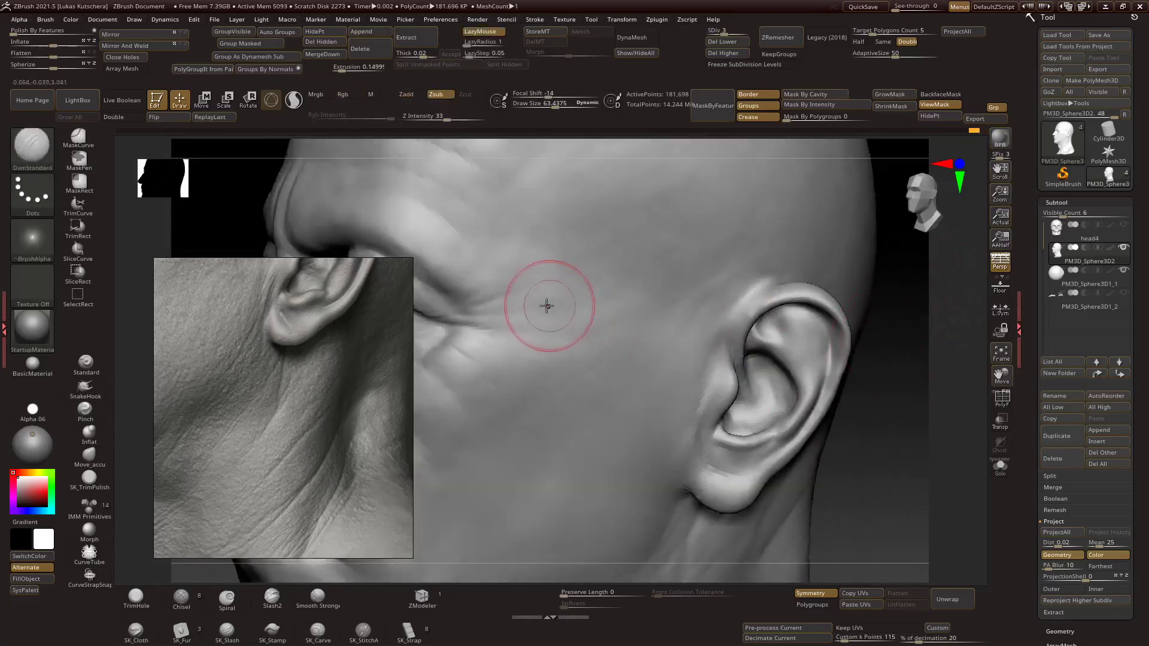
Cut fine creases in front of the ear and around the earlobe with DamStandard at subdivision level 6.
mouse_move(860, 316)
right_down()
mouse_move(903, 336)
mouse_move(806, 388)
mouse_move(846, 367)
mouse_move(829, 318)
mouse_move(763, 347)
mouse_move(939, 367)
mouse_move(638, 326)
mouse_move(575, 396)
mouse_move(633, 323)
mouse_move(684, 341)
mouse_move(655, 390)
right_up()
key(b)
key(d)
key(s)
key(d)
key(d)
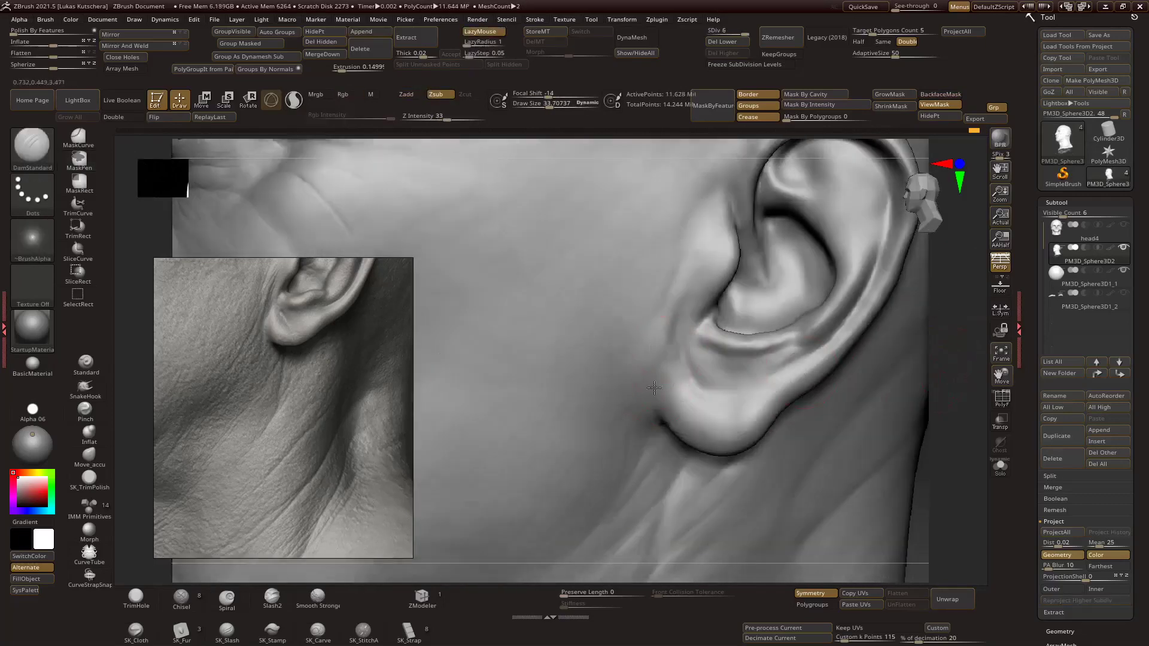
mouse_move(707, 243)
right_down()
mouse_move(648, 331)
mouse_move(693, 295)
mouse_move(872, 308)
mouse_move(689, 299)
mouse_move(672, 270)
mouse_move(640, 293)
mouse_move(903, 347)
mouse_move(857, 295)
mouse_move(605, 367)
mouse_move(595, 333)
mouse_move(844, 308)
mouse_move(609, 337)
right_up()
key(s)
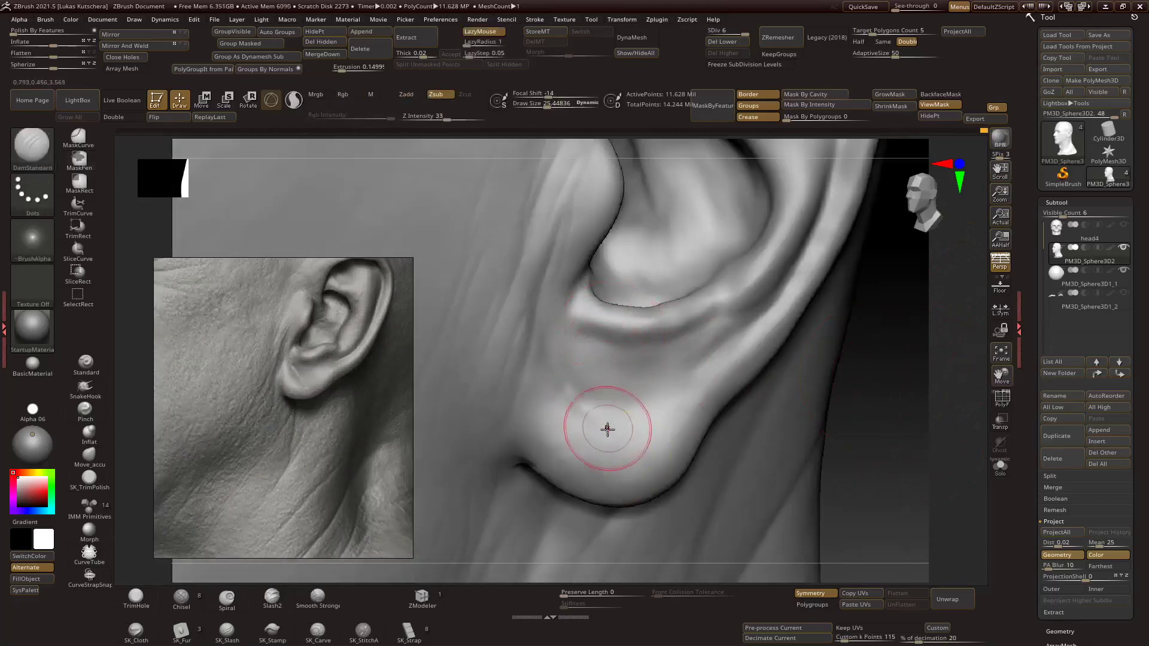
Refine the raised skin around the earlobe and adjoining cheek with the Standard brush.
mouse_move(647, 435)
right_down()
mouse_move(897, 425)
mouse_move(878, 326)
mouse_move(838, 341)
mouse_move(515, 313)
mouse_move(462, 333)
mouse_move(471, 291)
right_up()
mouse_move(933, 418)
alt+mouse_down()
mouse_move(854, 320)
mouse_move(956, 347)
alt+mouse_up()
key(b)
key(s)
key(t)
mouse_move(610, 266)
right_down()
mouse_move(872, 397)
mouse_move(916, 358)
mouse_move(803, 357)
mouse_move(739, 389)
mouse_move(623, 367)
right_up()
Sharpen the wrinkles on the jaw angle and upper neck below the earlobe with DamStandard at subdivision level 6.
key(b)
key(d)
key(s)
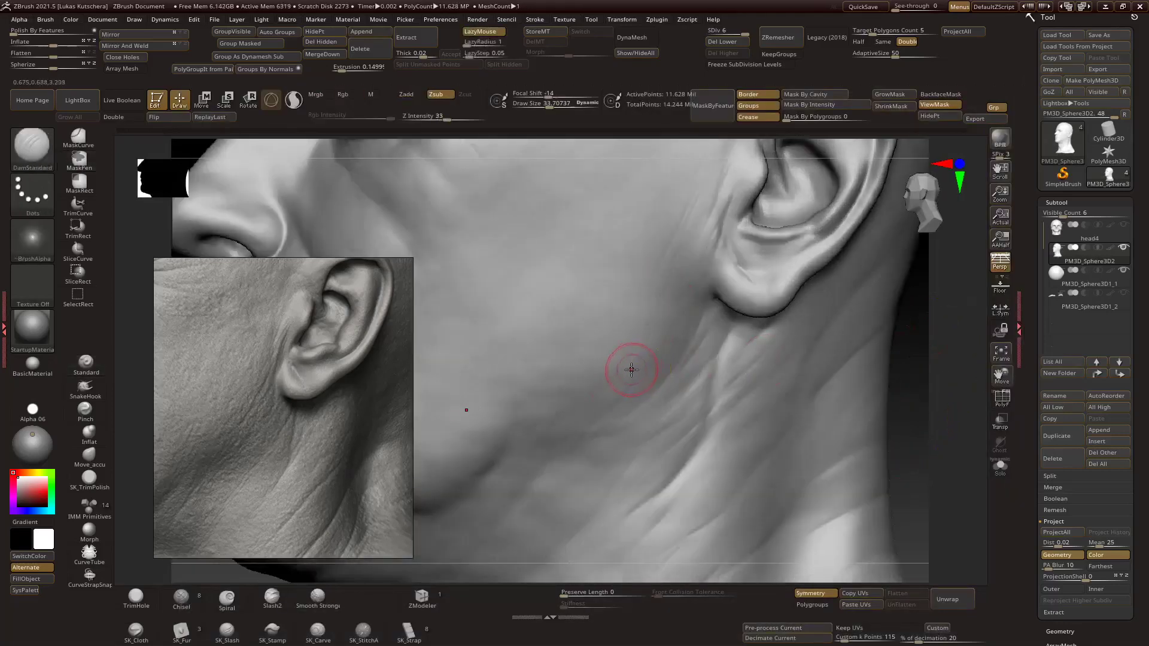
right_drag(684, 270, 598, 345)
right_drag(669, 244, 617, 422)
right_drag(646, 302, 760, 419)
Extend the wrinkles beneath the jaw and across the front side of the neck with DamStandard.
scroll(339, 475, down, 3)
middle_drag(339, 475, 297, 425)
mouse_move(850, 365)
right_down()
mouse_move(902, 440)
mouse_move(595, 449)
mouse_move(757, 341)
mouse_move(706, 335)
right_up()
key(s)
drag(707, 335, 712, 336)
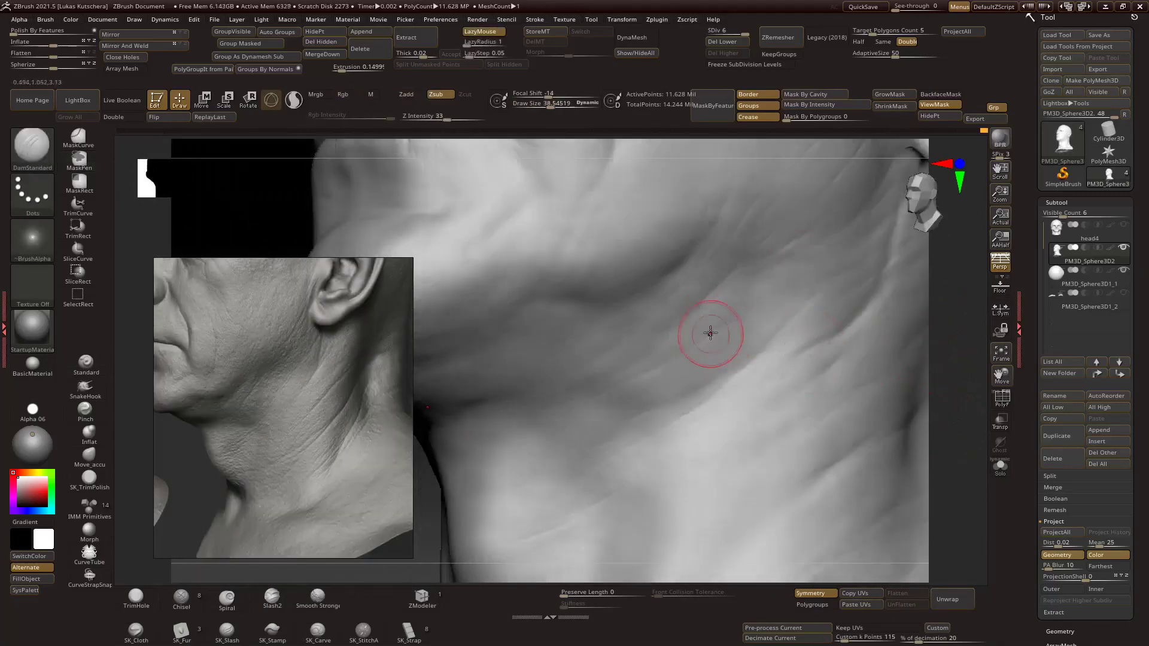
right_drag(700, 294, 688, 364)
mouse_move(720, 317)
right_down()
mouse_move(623, 447)
mouse_move(908, 334)
mouse_move(792, 371)
mouse_move(941, 346)
mouse_move(723, 362)
mouse_move(931, 321)
mouse_move(937, 349)
mouse_move(744, 389)
mouse_move(895, 300)
mouse_move(759, 315)
mouse_move(754, 328)
mouse_move(813, 290)
mouse_move(896, 284)
mouse_move(682, 436)
mouse_move(837, 362)
mouse_move(741, 325)
mouse_move(718, 372)
mouse_move(954, 313)
mouse_move(617, 335)
mouse_move(698, 321)
mouse_move(726, 295)
mouse_move(848, 256)
right_up()
Raise and sharpen the neck skin folds by alternating the Standard and DamStandard brushes.
key(b)
key(s)
key(t)
key(b)
key(d)
key(s)
mouse_move(892, 318)
right_down()
mouse_move(666, 398)
mouse_move(656, 352)
right_up()
key(b)
key(s)
key(t)
mouse_move(931, 389)
right_down()
mouse_move(946, 369)
mouse_move(697, 362)
right_up()
Build up volume along the long diagonal neck fold with ClayBuildup at subdivision level 3.
key(b)
key(c)
key(b)
key(shift+d)
key(shift+d)
key(shift+d)
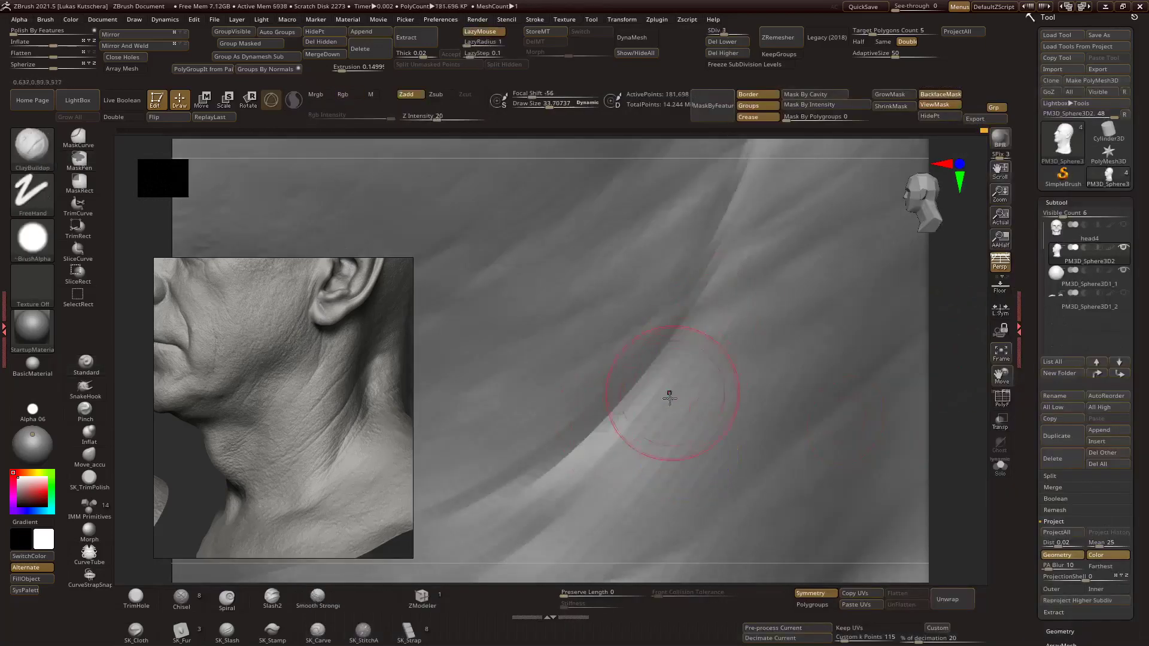
alt+right_drag(659, 407, 682, 339)
Cut long creases into the cheek beside the nasolabial fold with DamStandard, working up to subdivision level 6.
key(d)
key(d)
mouse_move(915, 335)
right_down()
mouse_move(697, 395)
mouse_move(903, 341)
mouse_move(882, 318)
mouse_move(765, 341)
mouse_move(959, 337)
mouse_move(911, 334)
mouse_move(882, 358)
right_up()
key(b)
key(d)
key(s)
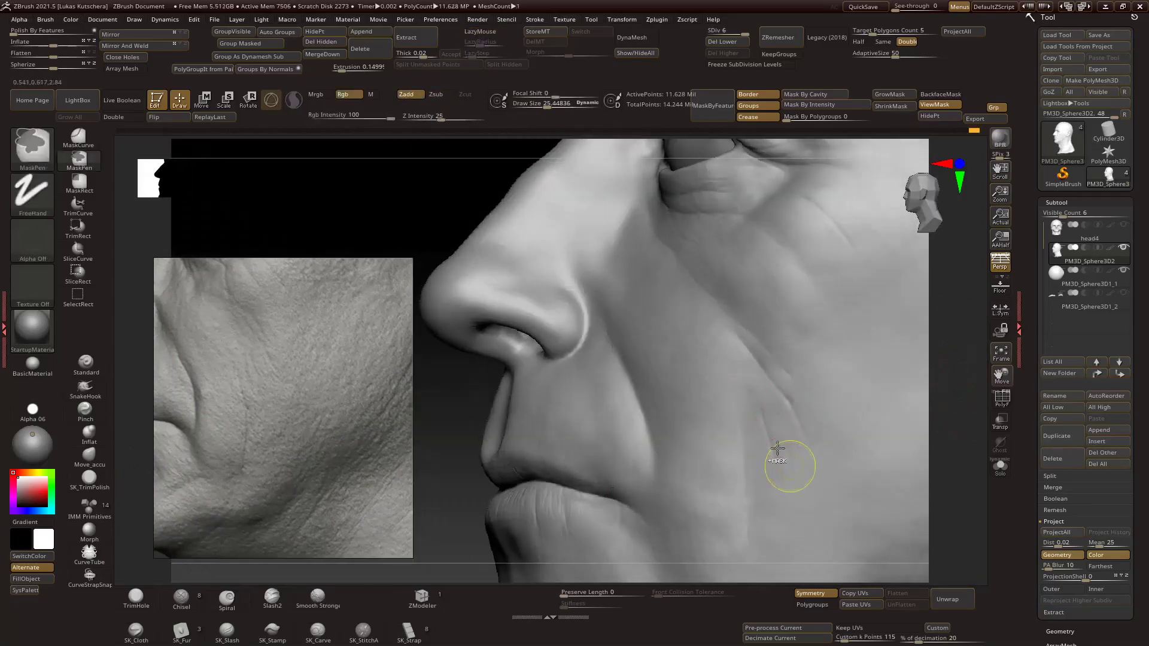
Add short creases on the mid-cheek and fine wrinkles beneath the lower eyelid with DamStandard.
drag(936, 361, 757, 339)
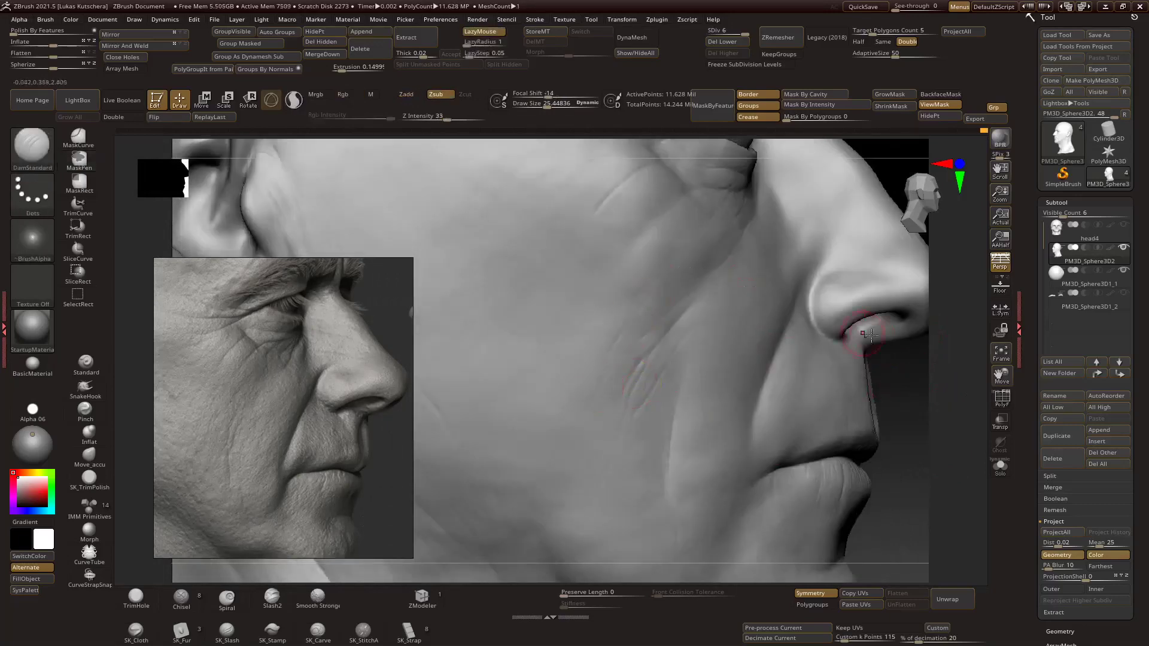
drag(869, 334, 930, 372)
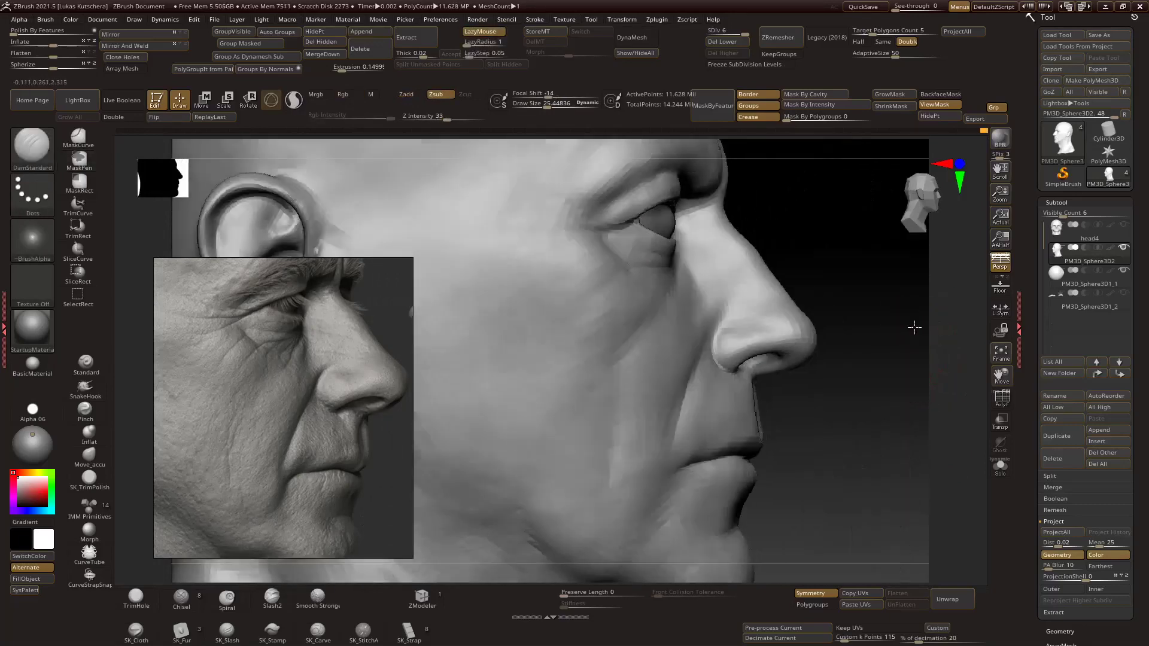
drag(915, 326, 889, 392)
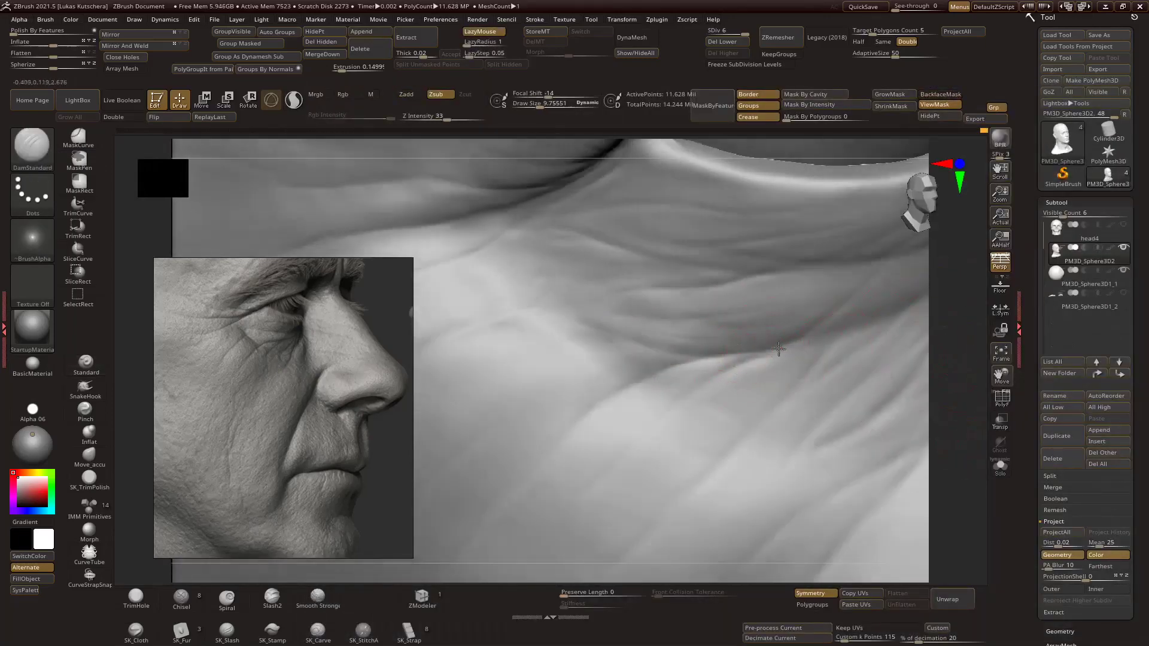
right_drag(779, 349, 822, 322)
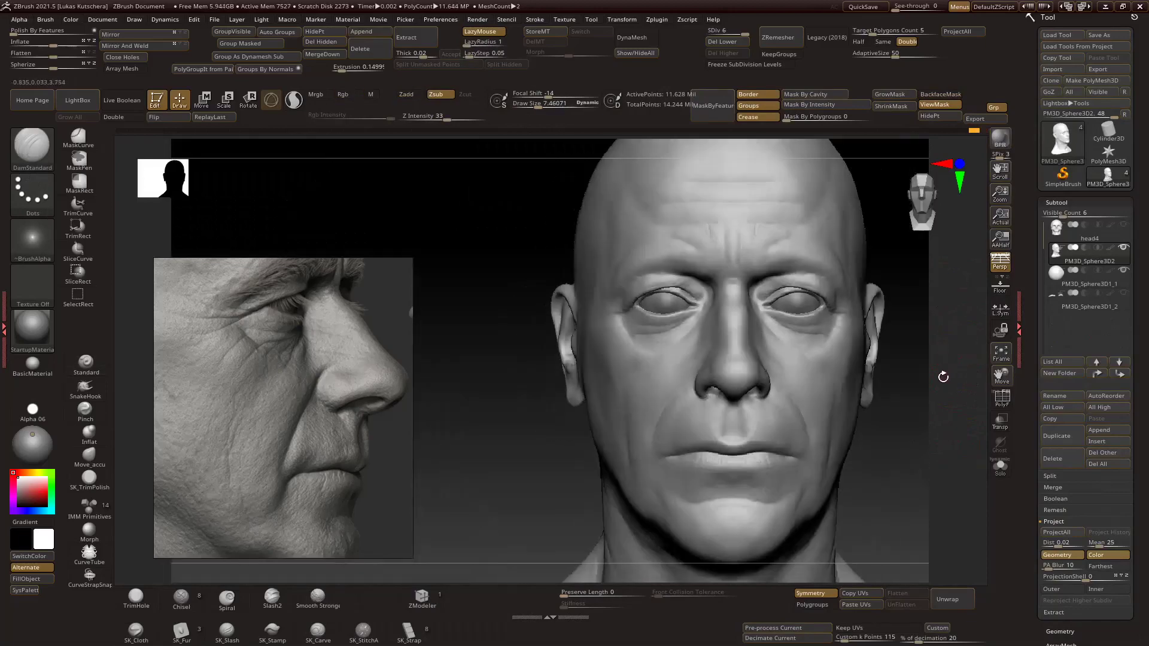
Define the nasolabial fold and mouth-corner creases with DamStandard at subdivision levels 5 and 6.
mouse_move(943, 376)
right_down()
mouse_move(837, 389)
mouse_move(918, 410)
mouse_move(697, 394)
mouse_move(800, 427)
right_up()
key(shift+d)
key(shift+d)
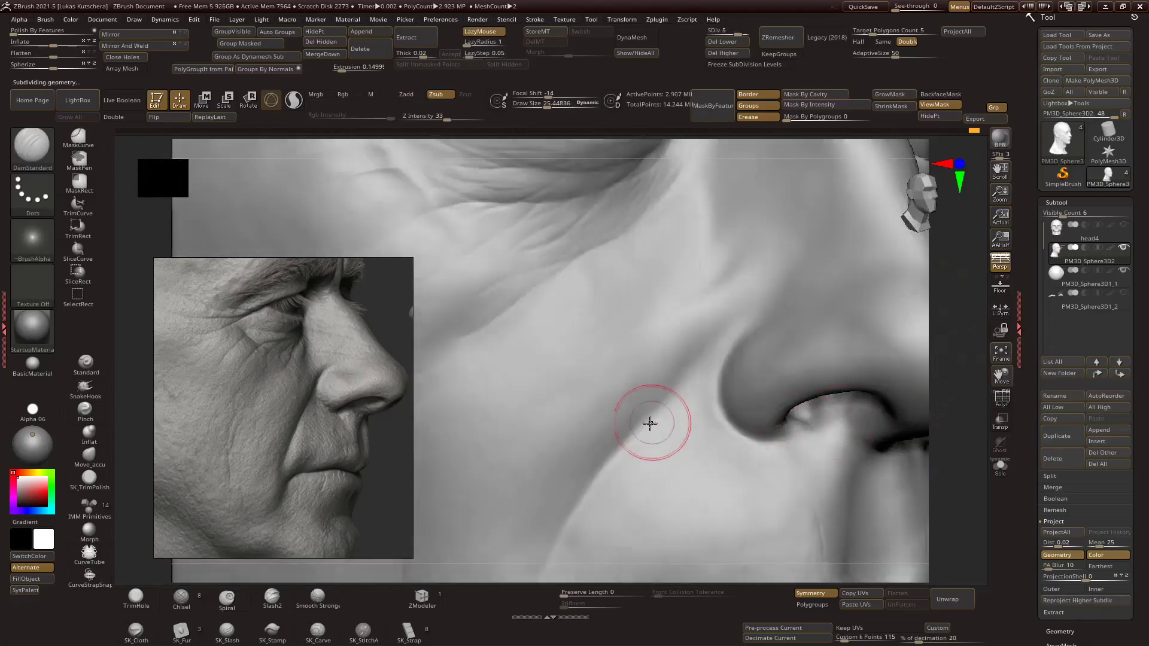
right_drag(816, 322, 806, 357)
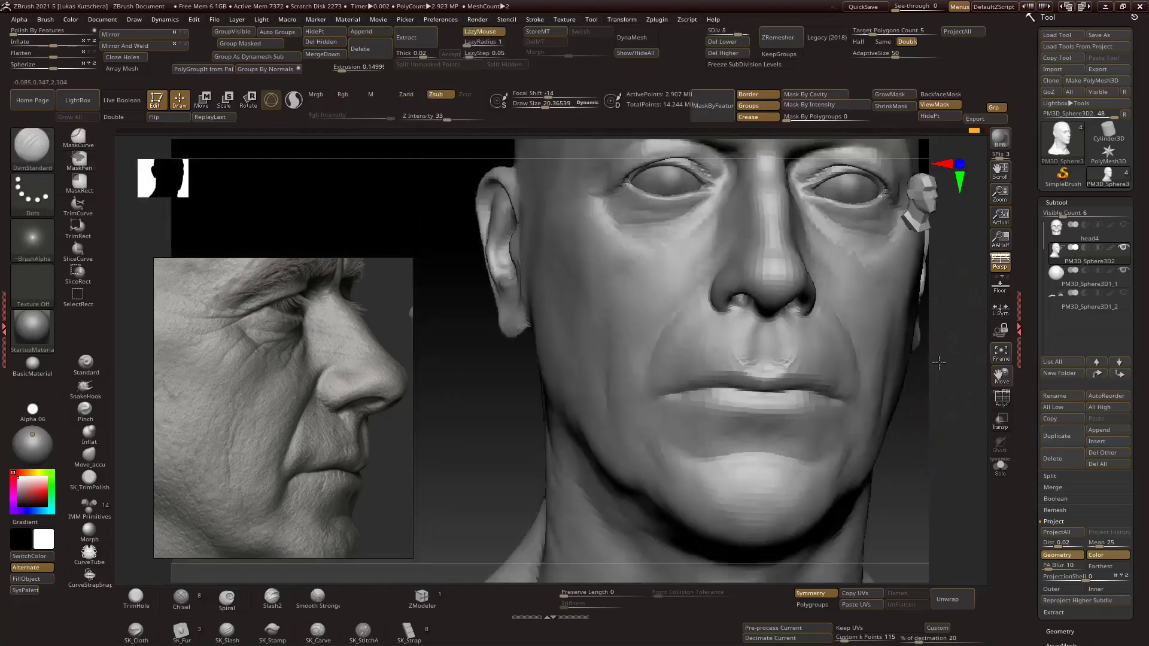
mouse_move(659, 359)
right_down()
mouse_move(610, 316)
mouse_move(651, 290)
mouse_move(659, 299)
mouse_move(611, 303)
mouse_move(965, 369)
right_up()
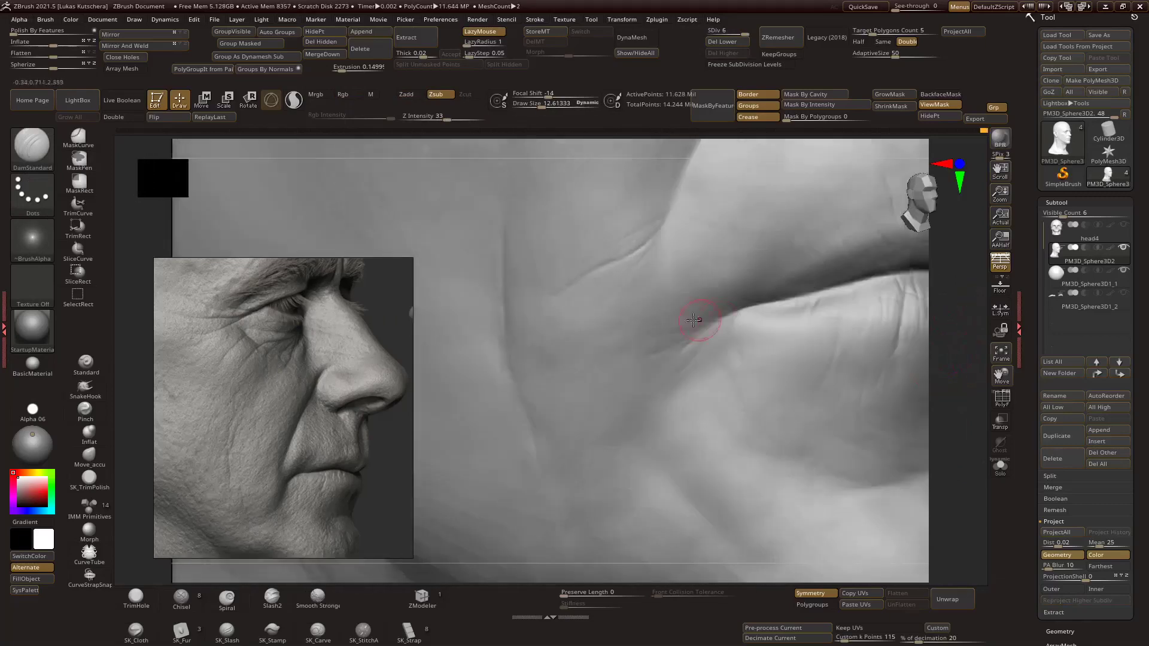
right_drag(669, 219, 623, 383)
Build up the skin volume beside and below the mouth corner with ClayBuildup at subdivision level 3.
key(shift+d)
key(shift+d)
key(shift+d)
right_drag(914, 380, 638, 321)
mouse_move(628, 410)
right_down()
mouse_move(959, 387)
mouse_move(652, 323)
mouse_move(971, 375)
mouse_move(688, 313)
mouse_move(602, 398)
right_up()
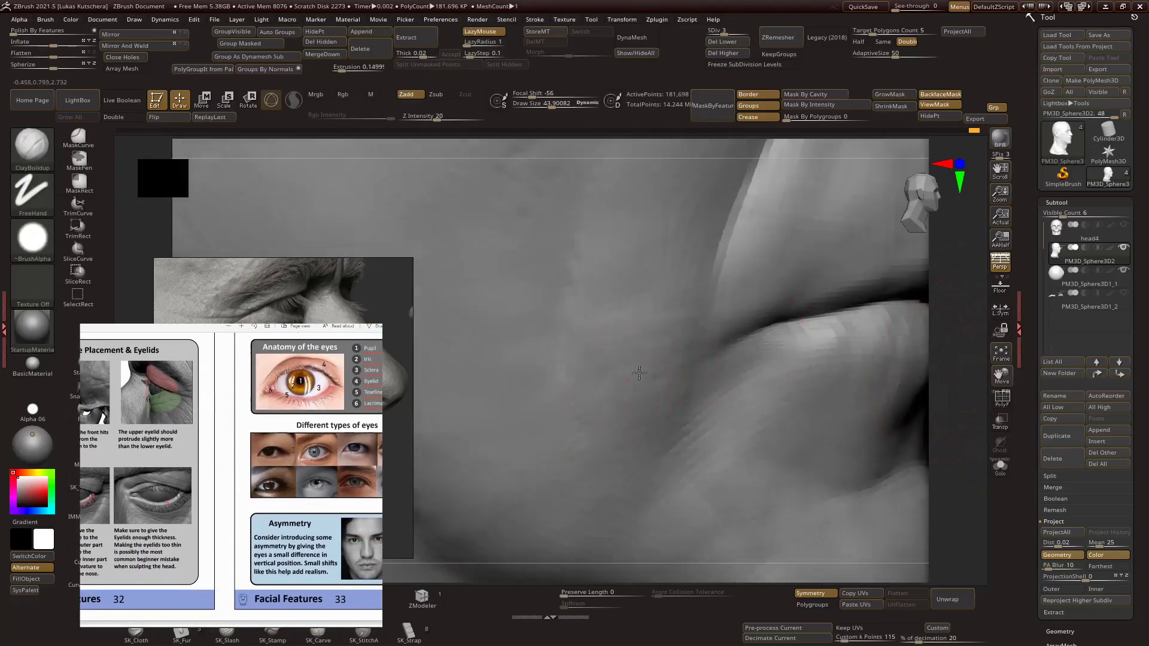
Carve creases from the mouth corner down toward the jowl at subdivision level 5 with DamStandard, adding volume with ClayBuildup.
key(ctrl+d)
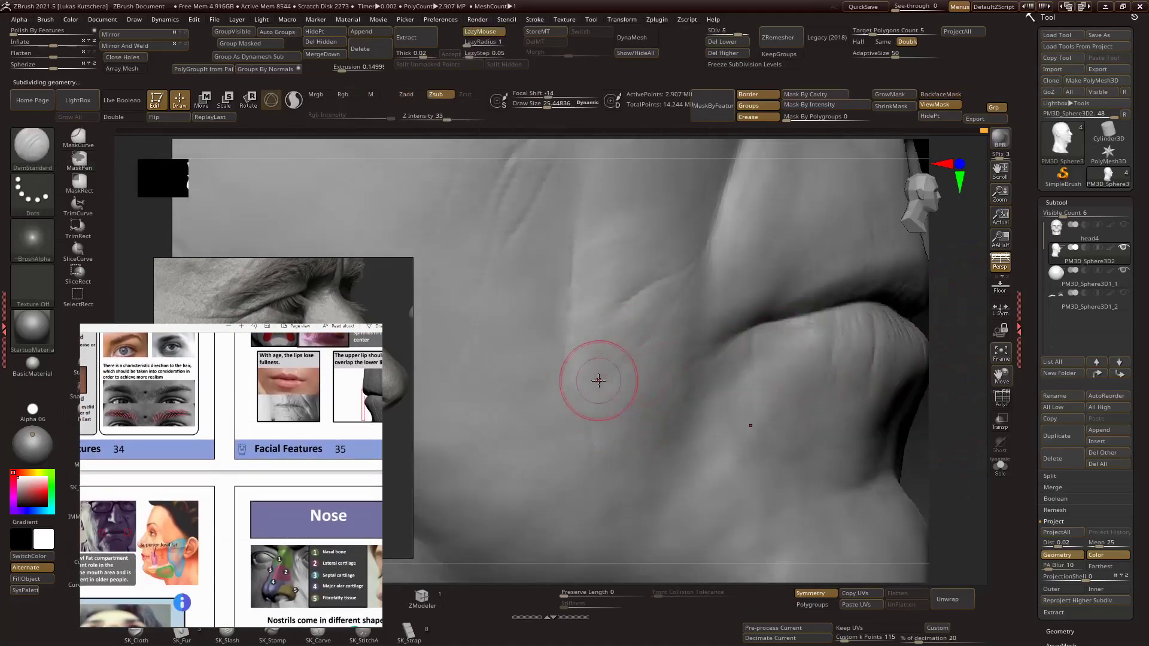
key(ctrl+d)
key(b)
key(c)
key(b)
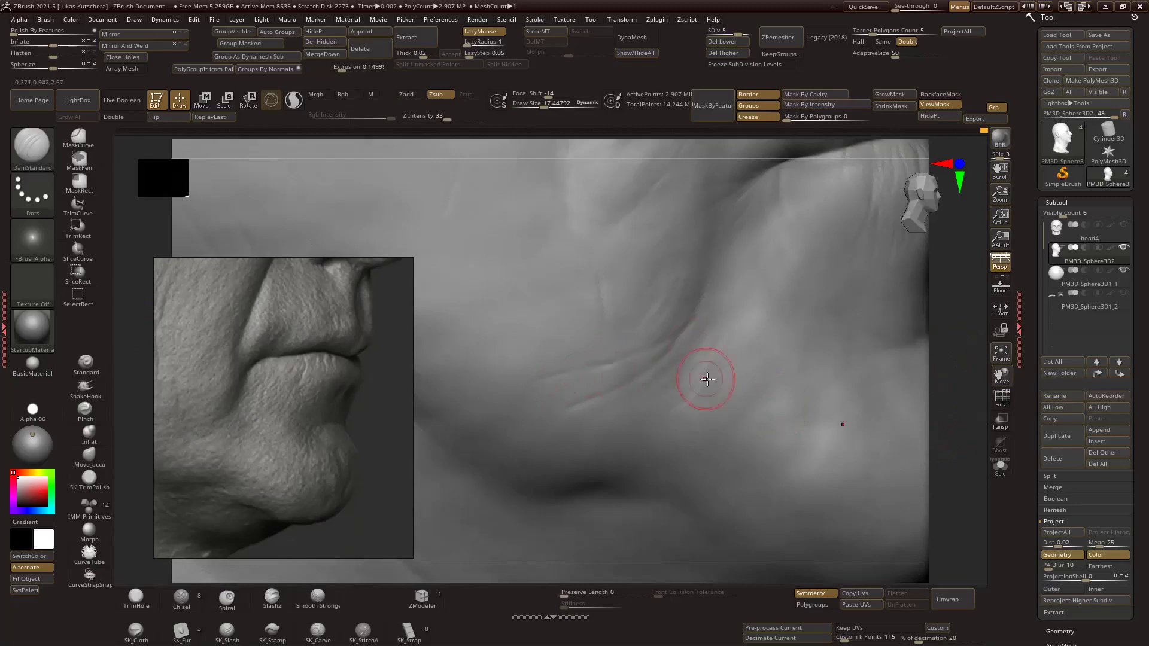
Cut crossing creases into the jowl at subdivision level 6 with DamStandard and fill between them with ClayBuildup.
key(ctrl+d)
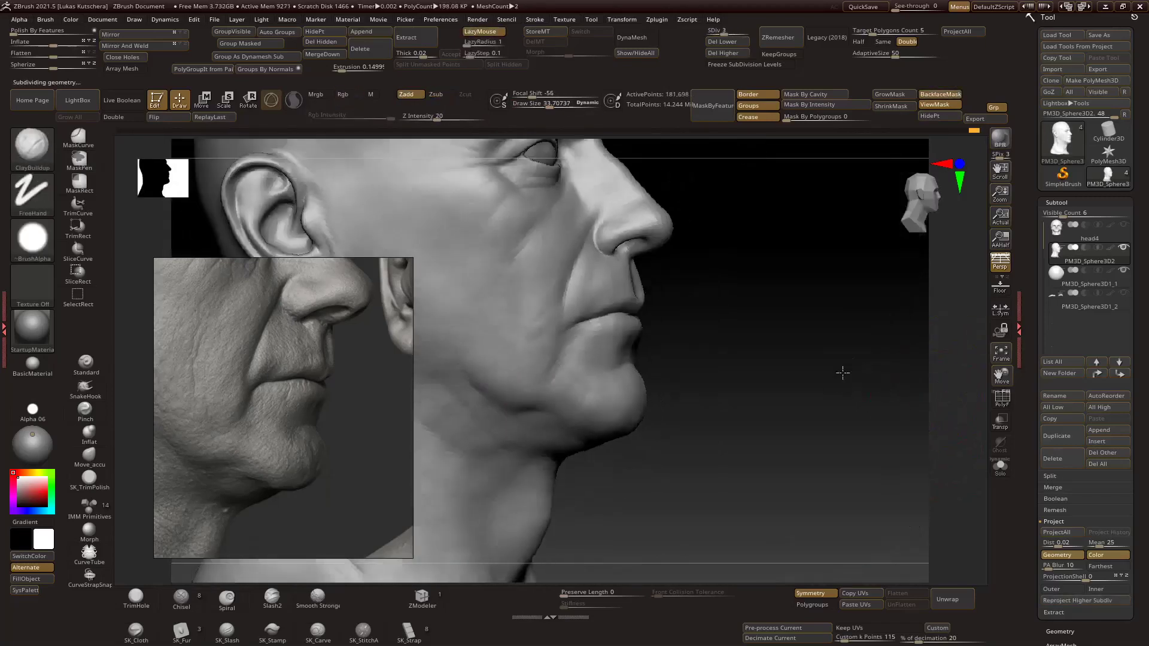
drag(842, 373, 980, 420)
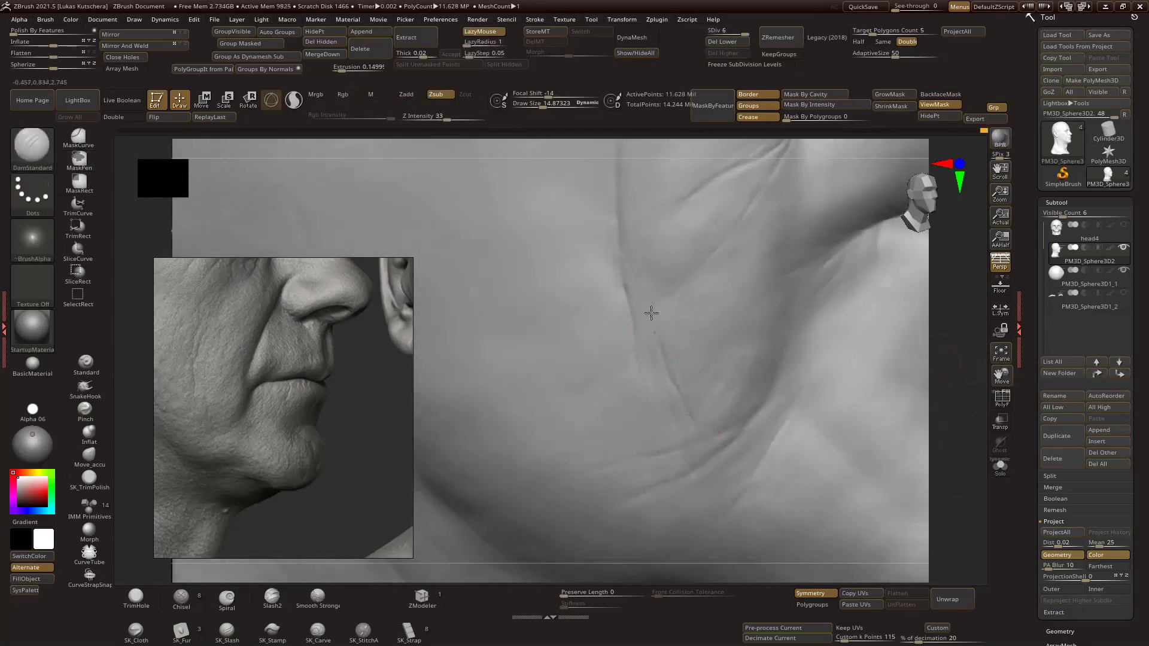
mouse_move(651, 313)
right_down()
mouse_move(936, 392)
mouse_move(623, 295)
right_up()
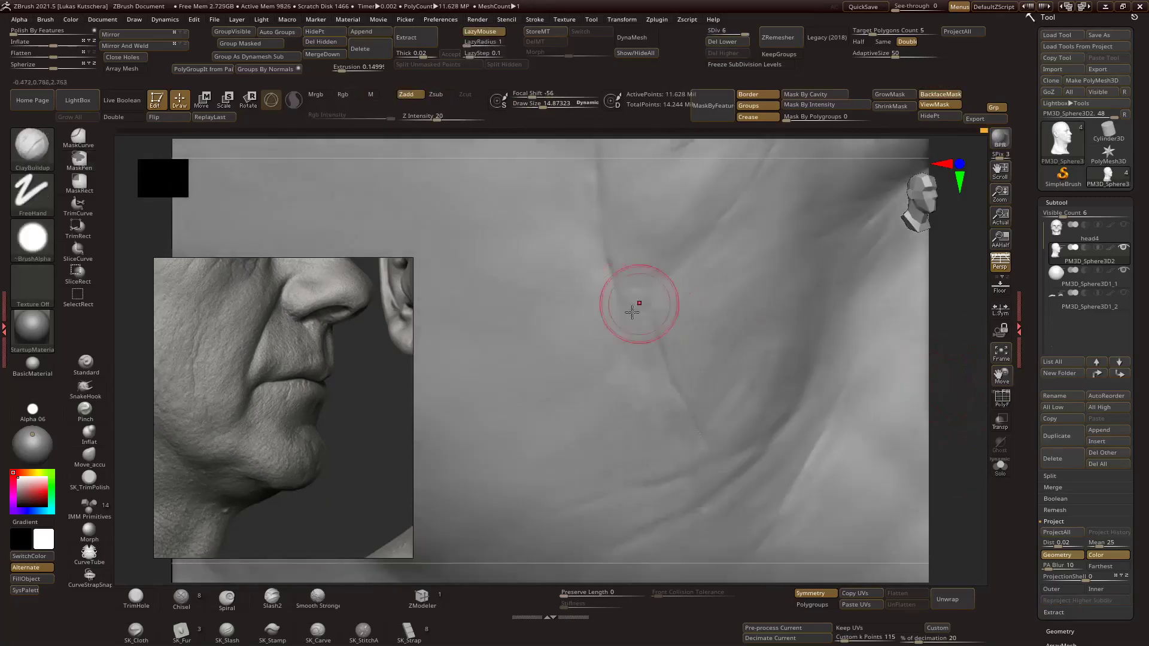
key(ctrl)
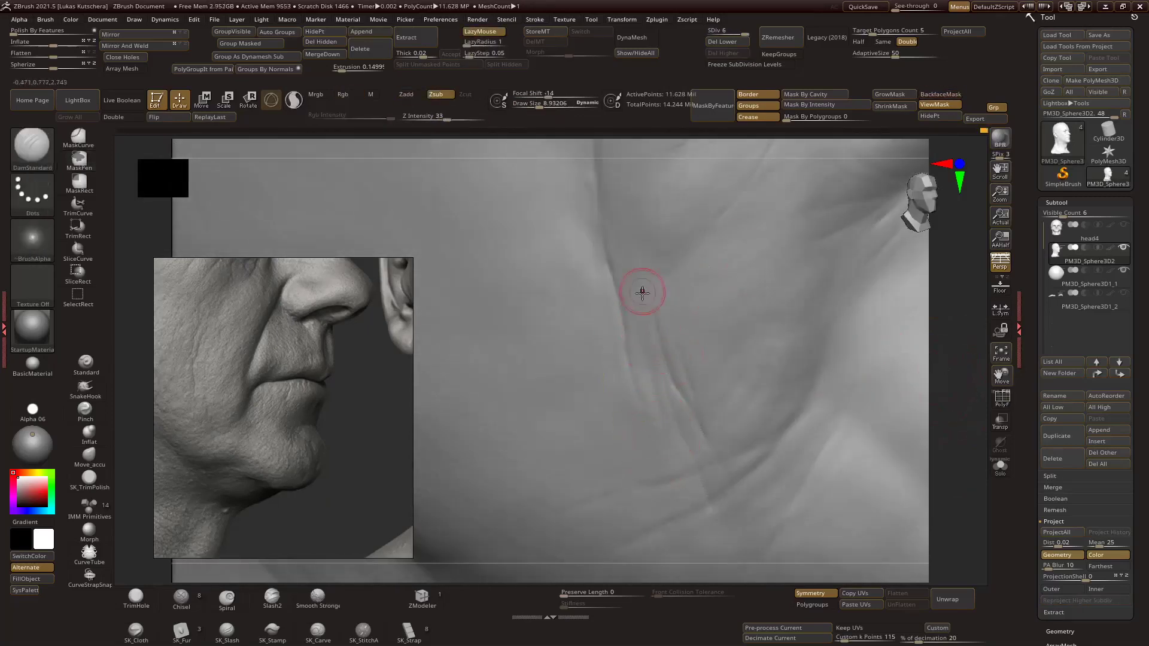
mouse_move(657, 276)
ctrl+right_down()
mouse_move(944, 354)
mouse_move(649, 288)
mouse_move(609, 293)
ctrl+right_up()
mouse_move(724, 305)
right_down()
mouse_move(619, 324)
mouse_move(952, 326)
mouse_move(820, 337)
right_up()
Refine the jowl and jaw skin folds while stepping between adjacent subdivision levels.
mouse_move(960, 371)
ctrl+right_down()
mouse_move(838, 359)
mouse_move(716, 369)
mouse_move(890, 295)
mouse_move(886, 539)
mouse_move(913, 382)
mouse_move(883, 325)
mouse_move(570, 302)
mouse_move(680, 334)
mouse_move(601, 359)
ctrl+right_up()
key(shift+d)
mouse_move(524, 269)
right_down()
mouse_move(820, 336)
mouse_move(885, 354)
mouse_move(897, 375)
mouse_move(887, 354)
mouse_move(741, 313)
mouse_move(889, 395)
right_up()
key(d)
mouse_move(703, 400)
right_down()
mouse_move(719, 455)
mouse_move(970, 325)
mouse_move(680, 372)
mouse_move(949, 369)
mouse_move(942, 377)
mouse_move(546, 375)
mouse_move(549, 421)
mouse_move(533, 282)
right_up()
key(shift+d)
ctrl+right_drag(590, 218, 551, 303)
Cut diagonal wrinkles under the jaw and onto the neck with DamStandard at subdivision level 6.
mouse_move(961, 355)
right_down()
mouse_move(967, 379)
mouse_move(838, 385)
mouse_move(911, 374)
mouse_move(718, 405)
mouse_move(706, 428)
right_up()
key(d)
key(d)
drag(705, 428, 708, 440)
right_drag(683, 382, 759, 365)
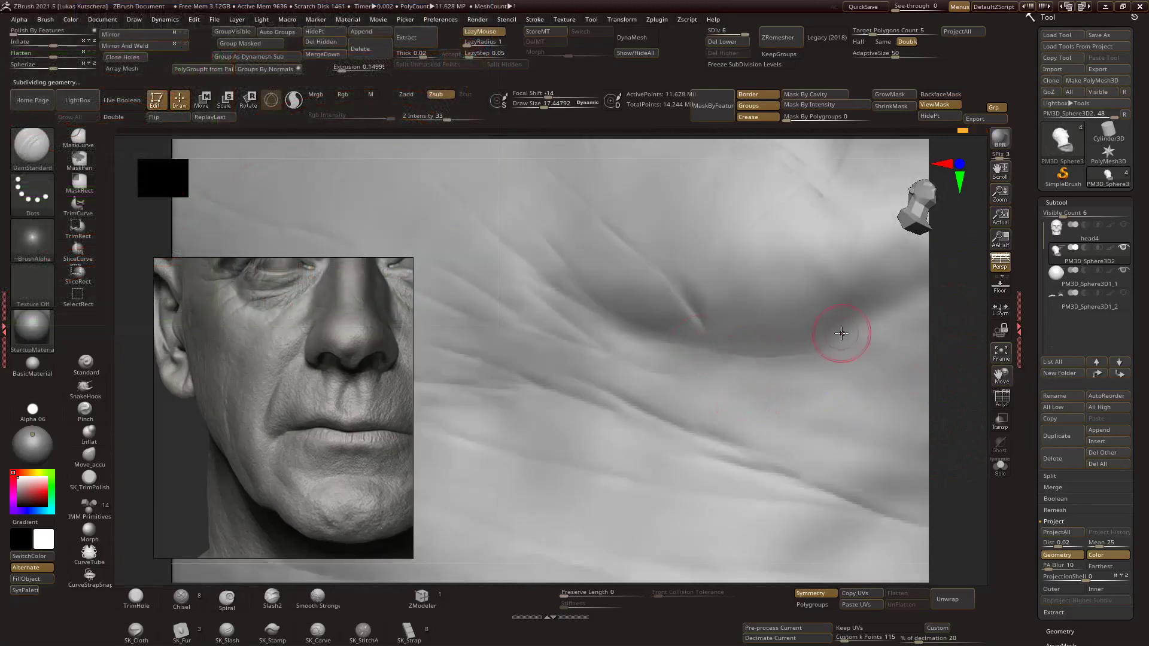
Adjust the volume of the skin folds beneath the jaw at subdivision level 3.
mouse_move(841, 334)
right_down()
mouse_move(809, 359)
mouse_move(649, 390)
mouse_move(926, 370)
mouse_move(737, 334)
mouse_move(967, 312)
mouse_move(952, 347)
mouse_move(769, 347)
mouse_move(949, 385)
mouse_move(957, 373)
mouse_move(864, 280)
mouse_move(839, 274)
mouse_move(838, 292)
mouse_move(936, 305)
mouse_move(694, 309)
mouse_move(910, 371)
mouse_move(956, 338)
mouse_move(944, 328)
mouse_move(911, 348)
mouse_move(692, 359)
mouse_move(712, 304)
right_up()
key(ctrl)
key(shift+d)
key(shift+d)
key(shift+d)
mouse_move(710, 350)
right_down()
mouse_move(672, 328)
mouse_move(623, 431)
mouse_move(651, 281)
right_up()
Deepen the horizontal forehead wrinkles above the brow with DamStandard at subdivision level 5, using the forehead reference.
key(b)
key(d)
key(s)
key(ctrl+d)
mouse_move(753, 328)
right_down()
mouse_move(684, 392)
mouse_move(954, 371)
mouse_move(867, 378)
mouse_move(868, 419)
right_up()
middle_drag(299, 311, 336, 474)
mouse_move(868, 311)
right_down()
mouse_move(897, 243)
mouse_move(897, 299)
right_up()
drag(514, 323, 633, 329)
right_drag(898, 299, 897, 359)
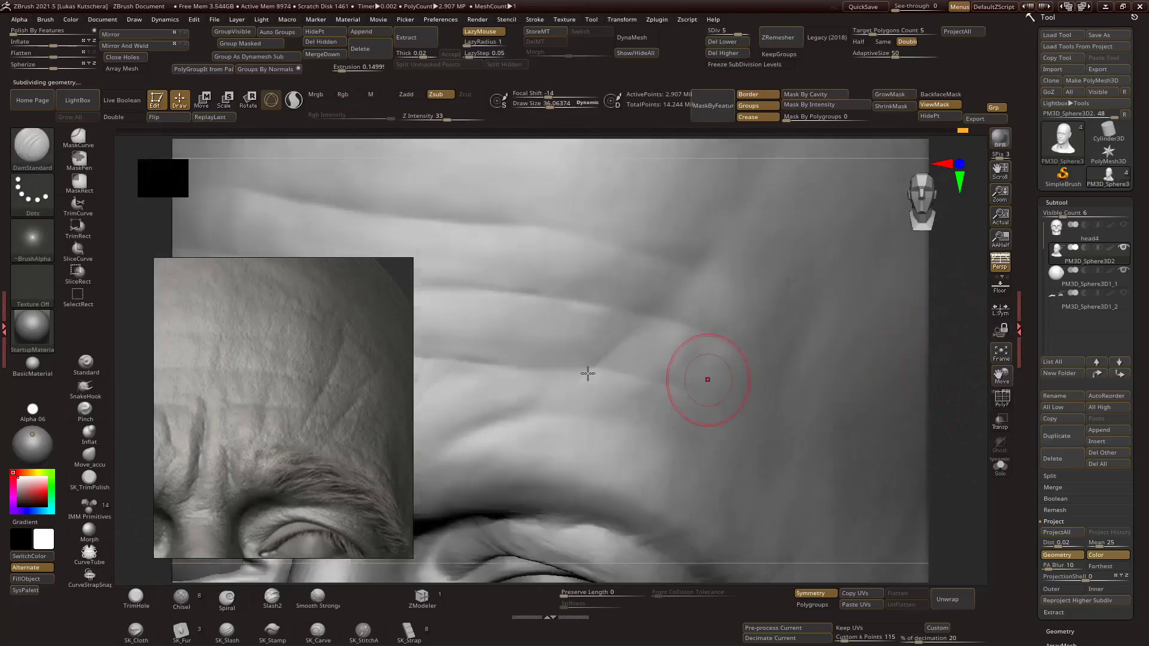
Build up the outer forehead around the wrinkle ends and diagonal temple crease with ClayBuildup at subdivision level 4.
key(shift+d)
key(shift+d)
mouse_move(790, 281)
right_down()
mouse_move(872, 274)
mouse_move(977, 333)
mouse_move(610, 416)
mouse_move(952, 349)
mouse_move(758, 350)
mouse_move(648, 441)
mouse_move(615, 401)
right_up()
key(b)
key(c)
key(b)
key(ctrl)
right_drag(724, 301, 672, 293)
mouse_move(609, 383)
right_down()
mouse_move(831, 357)
mouse_move(584, 337)
right_up()
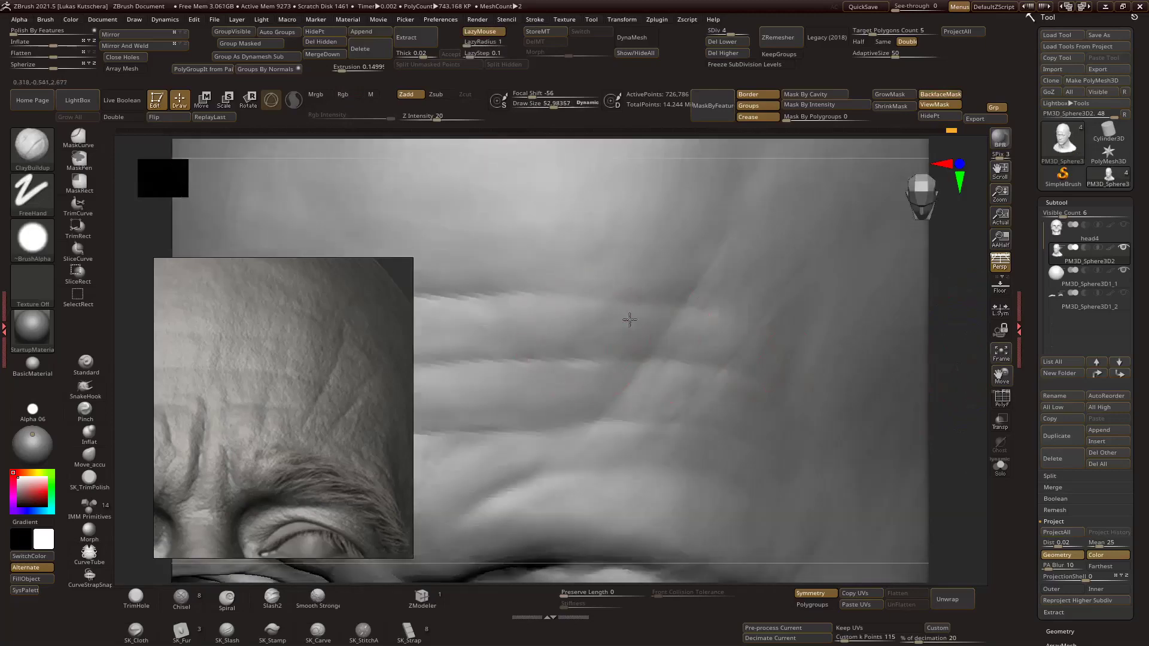
Shape the ridges between the central forehead wrinkles and above the brows with ClayBuildup at subdivision level 4.
right_drag(635, 279, 639, 362)
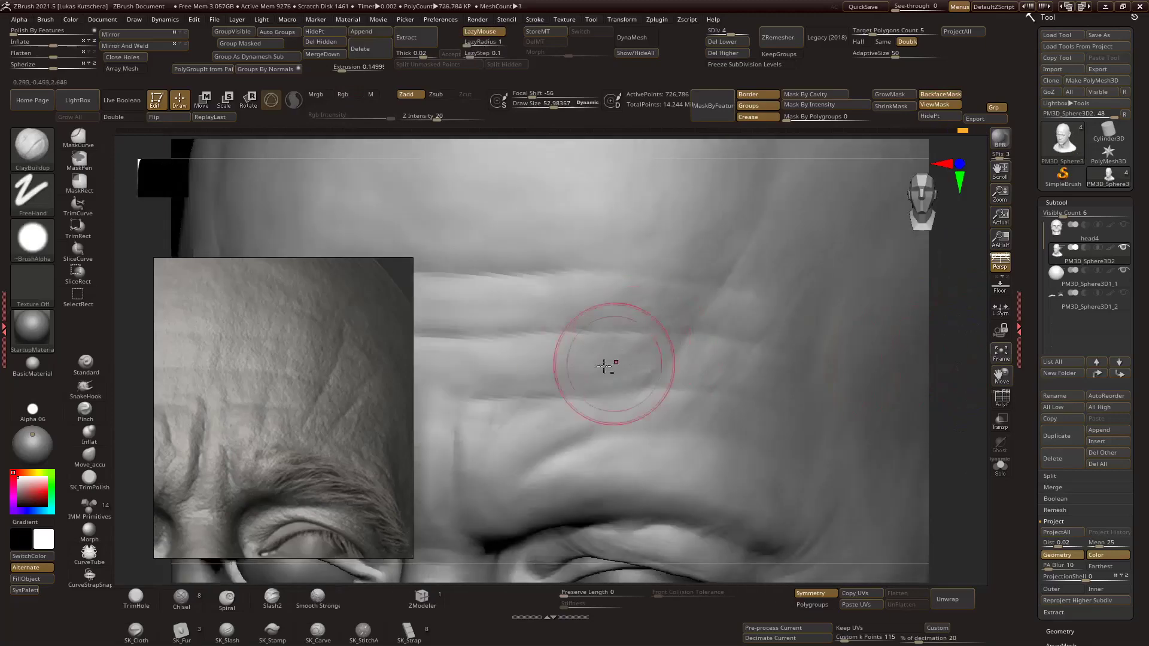
right_drag(537, 373, 557, 344)
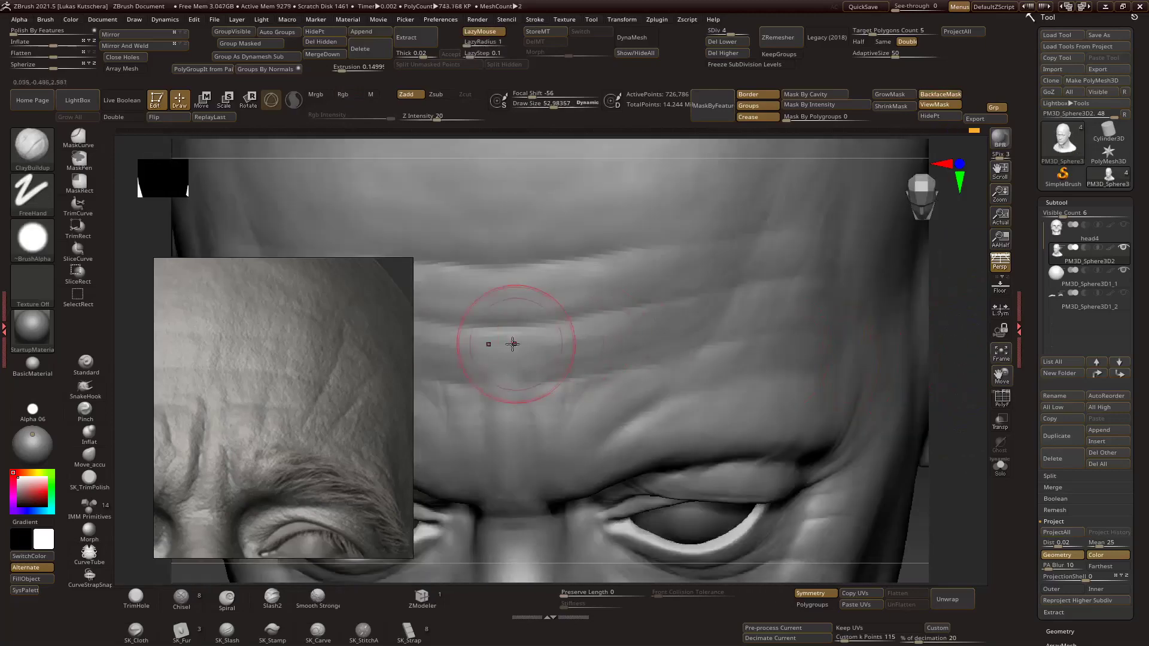
right_drag(692, 328, 796, 283)
right_drag(852, 276, 834, 289)
right_drag(834, 404, 892, 378)
right_drag(943, 317, 687, 329)
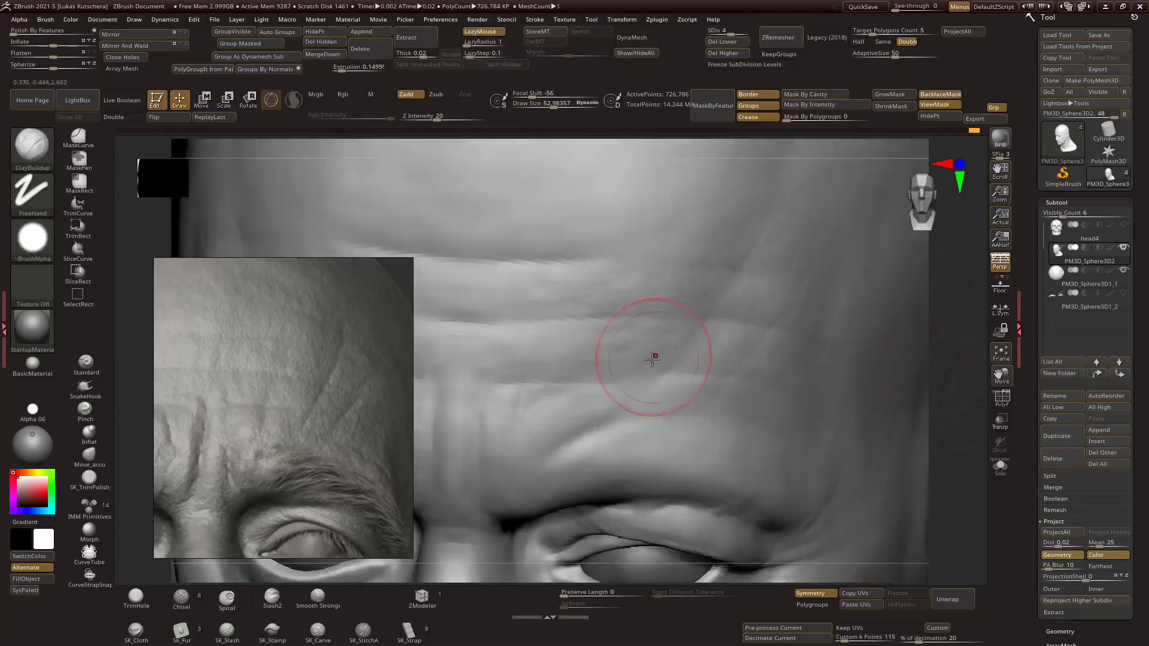
Carve the two diagonal creases between the outer forehead and temple with DamStandard at subdivision level 5, following the forehead reference.
right_drag(734, 298, 853, 370)
mouse_move(861, 430)
right_down()
mouse_move(854, 403)
mouse_move(911, 372)
mouse_move(885, 397)
mouse_move(970, 366)
mouse_move(967, 380)
mouse_move(662, 334)
mouse_move(898, 310)
mouse_move(494, 217)
right_up()
key(d)
key(d)
key(shift+d)
key(b)
key(s)
key(t)
key(b)
key(e)
key(l)
mouse_move(820, 252)
right_down()
mouse_move(718, 359)
mouse_move(944, 328)
mouse_move(910, 377)
mouse_move(574, 363)
right_up()
key(b)
key(d)
key(s)
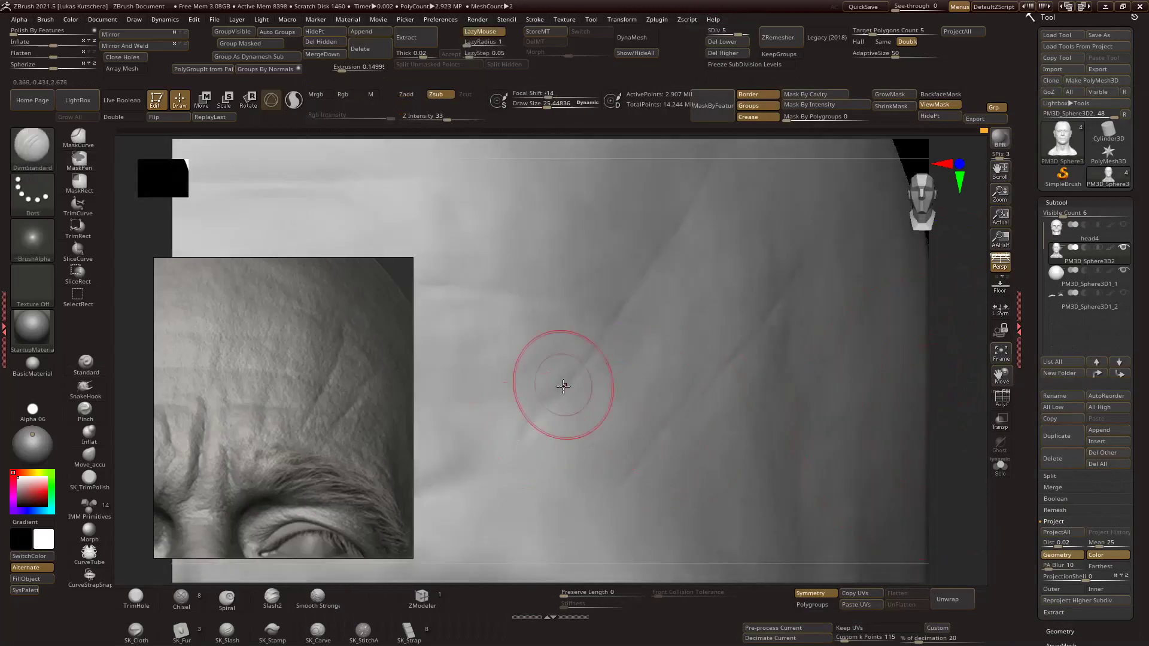
mouse_move(671, 227)
right_down()
mouse_move(684, 411)
mouse_move(890, 222)
right_up()
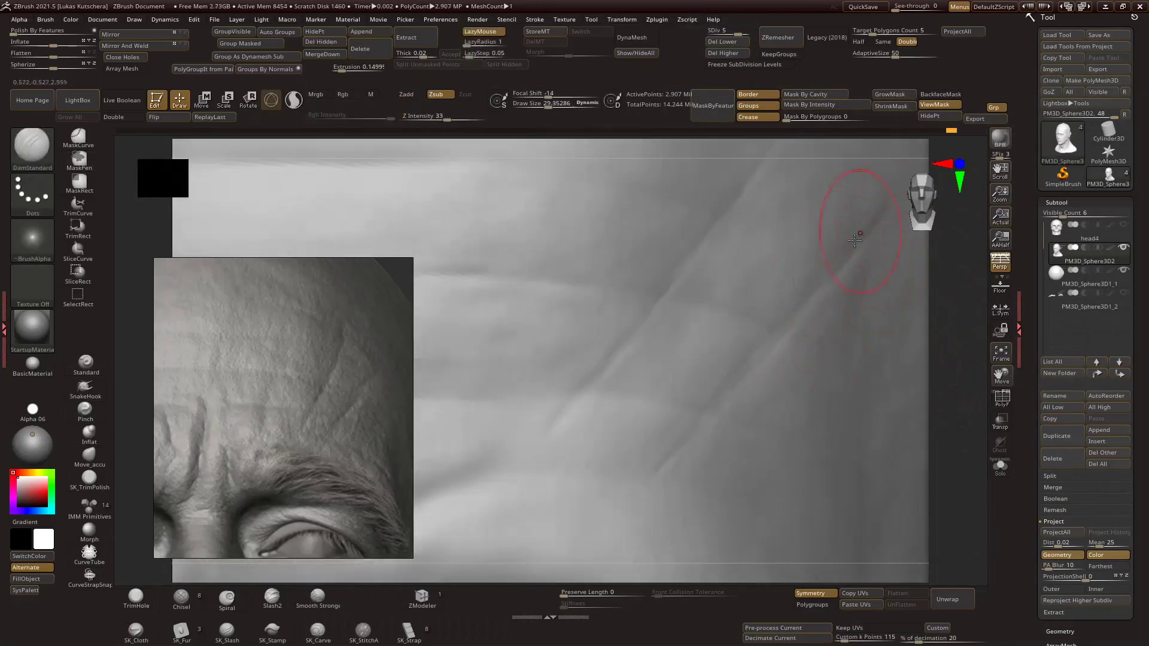
right_drag(711, 207, 693, 279)
Sharpen the diagonal temple creases with a smaller DamStandard brush, moving up to subdivision level 6.
key(s)
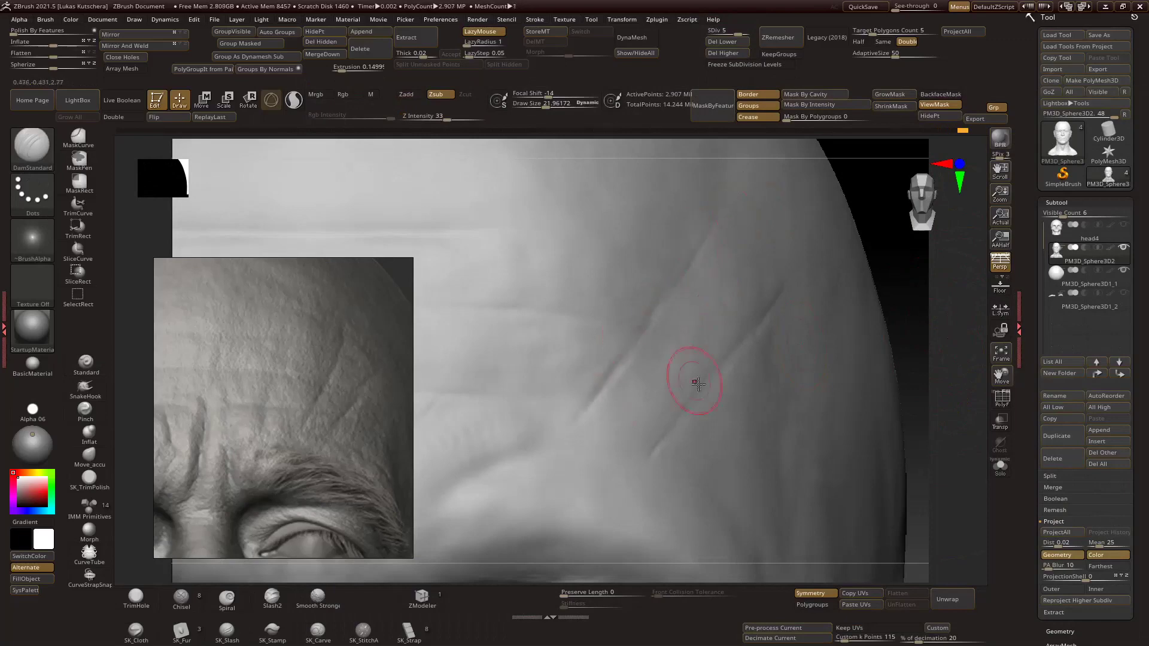
right_drag(919, 327, 840, 444)
right_drag(854, 299, 742, 209)
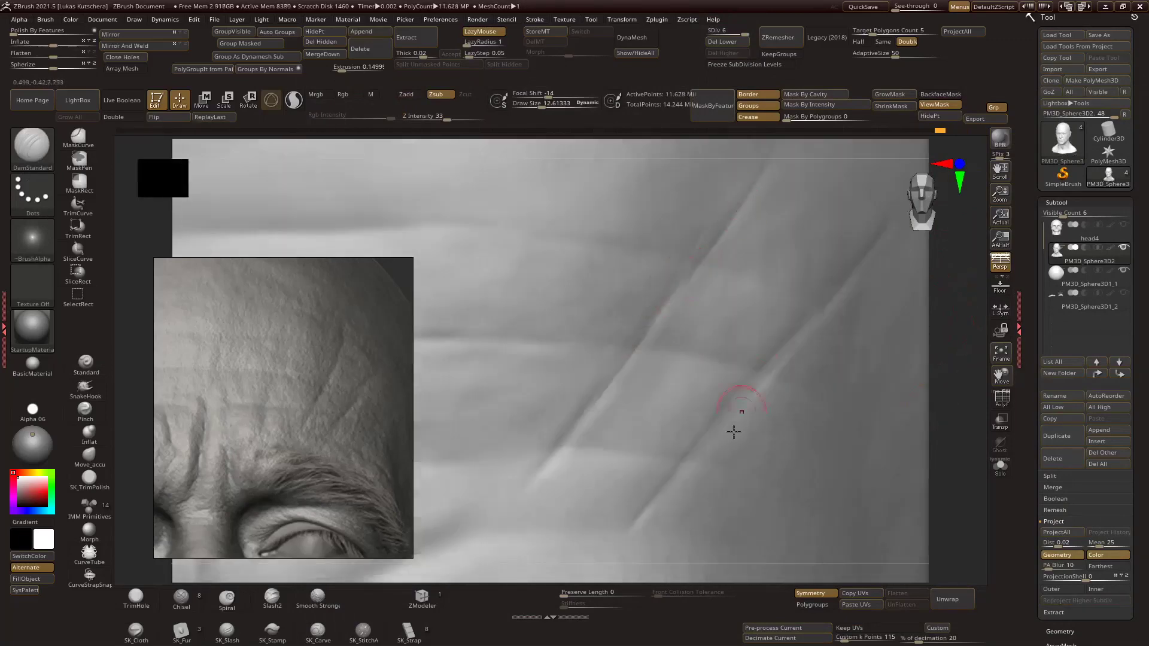
Carve and soften the diagonal crease lines at the side of the forehead with the DamStandard and Smooth brushes.
mouse_move(793, 364)
alt+right_down()
mouse_move(799, 335)
mouse_move(804, 359)
mouse_move(961, 354)
mouse_move(716, 449)
alt+right_up()
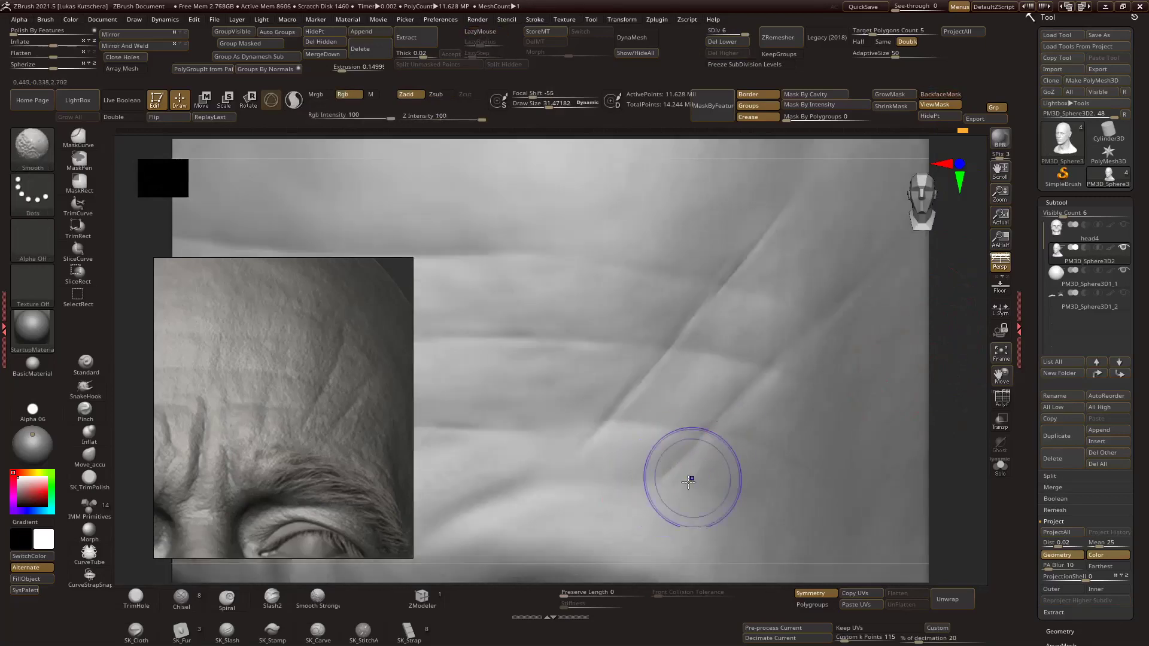
mouse_move(774, 268)
alt+right_down()
mouse_move(864, 403)
mouse_move(716, 303)
alt+right_up()
mouse_move(730, 250)
alt+right_down()
mouse_move(910, 295)
mouse_move(752, 247)
alt+right_up()
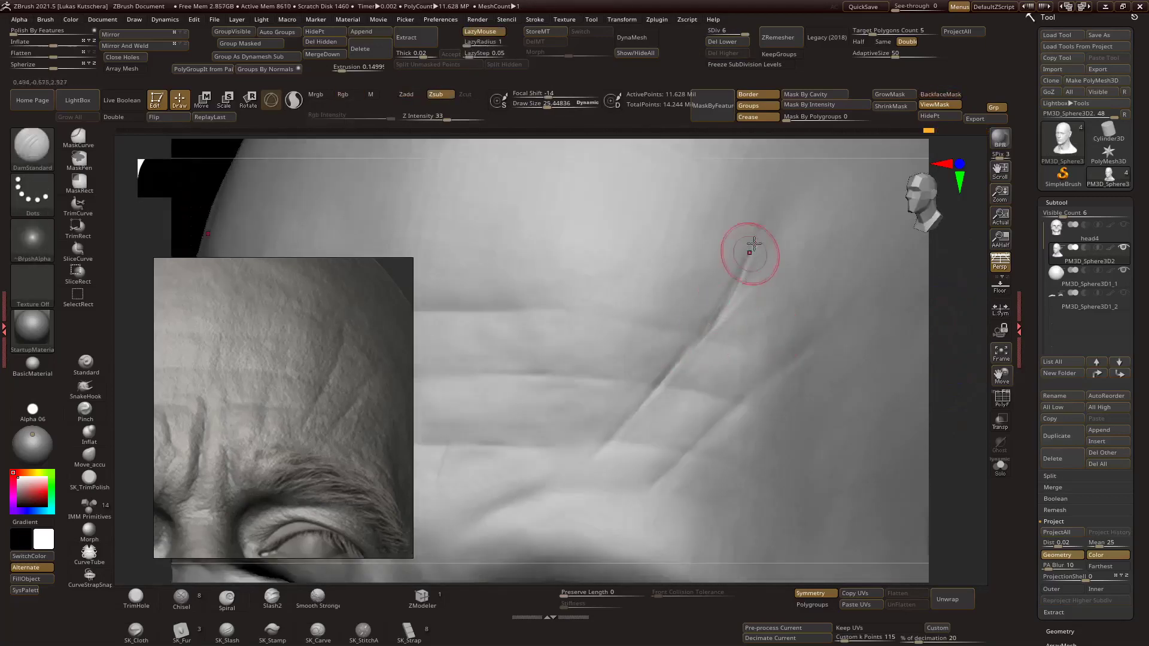
mouse_move(744, 299)
alt+right_down()
mouse_move(872, 423)
mouse_move(903, 351)
mouse_move(636, 333)
mouse_move(594, 403)
mouse_move(878, 318)
mouse_move(683, 301)
alt+right_up()
key(b)
key(d)
key(s)
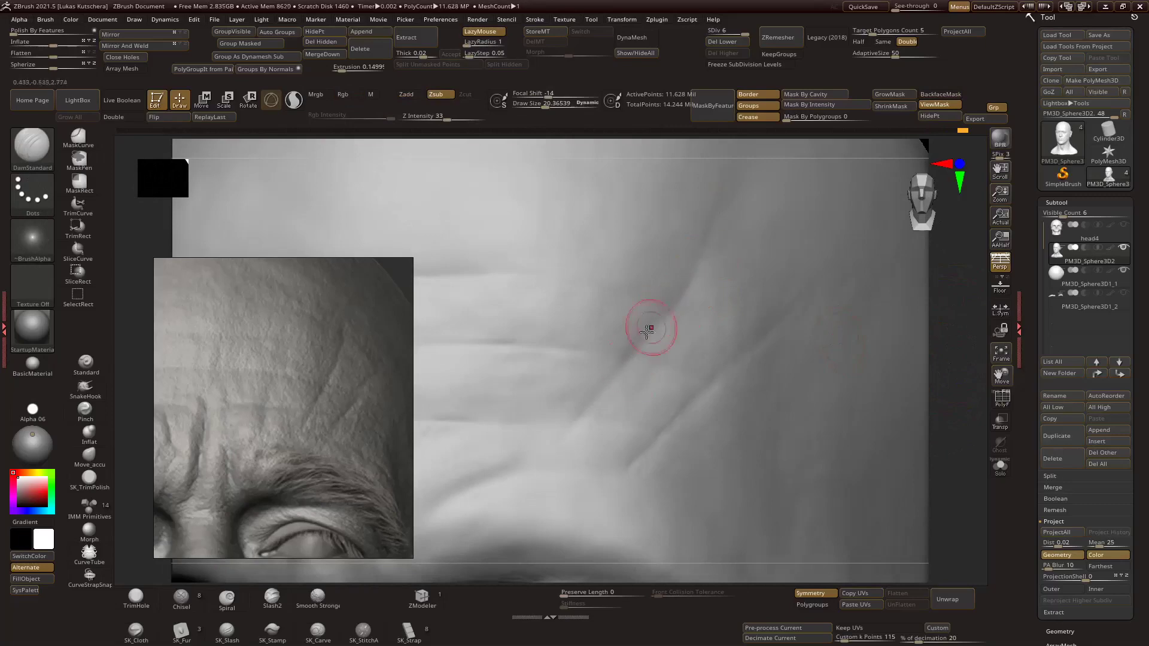
Drop to lower subdivision levels and build up the forehead, temple and skull forms with the ClayBuildup brush.
key(shift+d)
key(shift+d)
key(shift+d)
alt+right_drag(619, 475, 678, 271)
key(b)
key(c)
key(b)
mouse_move(767, 156)
alt+right_down()
mouse_move(795, 257)
mouse_move(847, 313)
mouse_move(625, 376)
alt+right_up()
key(d)
right_drag(686, 245, 916, 290)
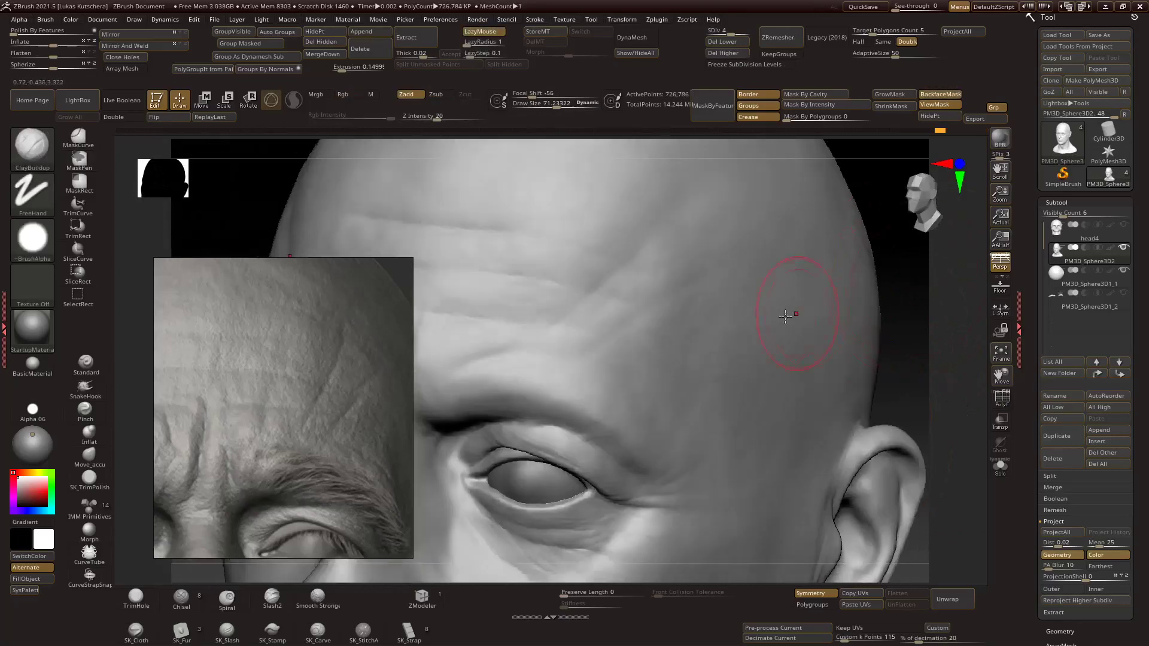
right_drag(661, 321, 754, 318)
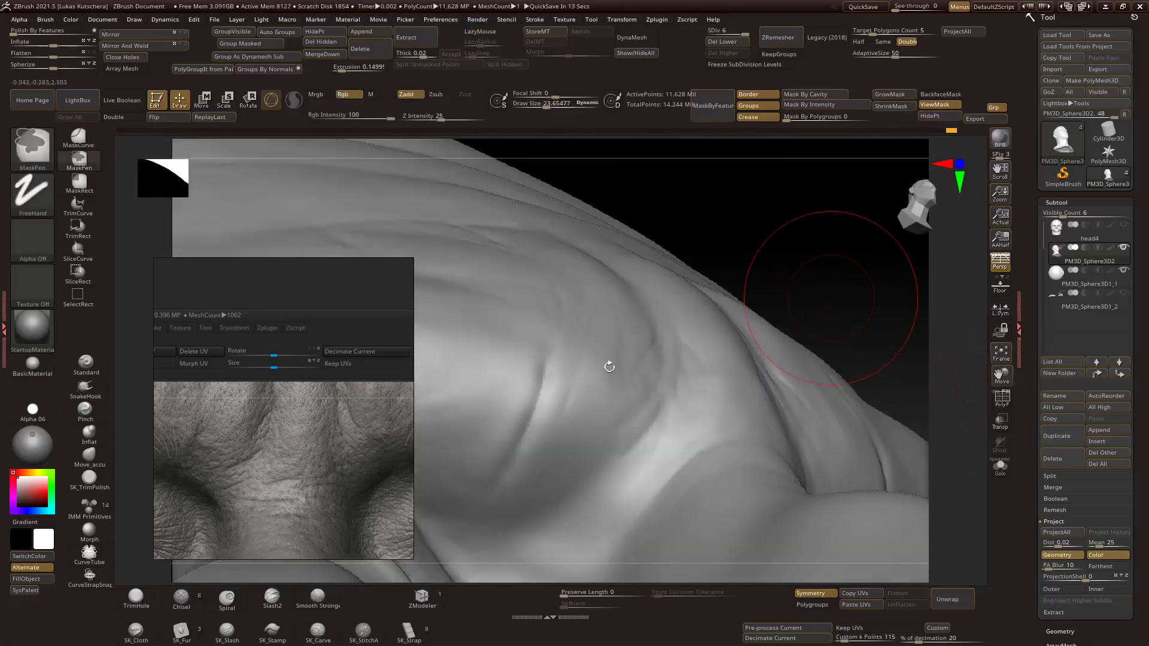
key(shift)
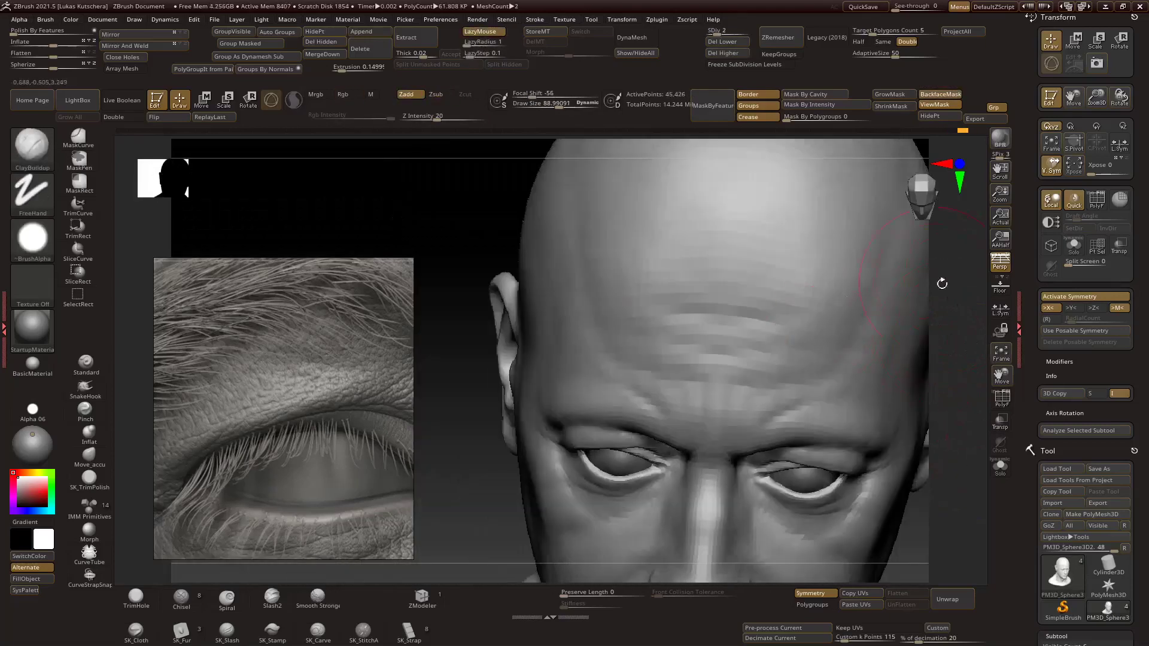
drag(942, 283, 878, 277)
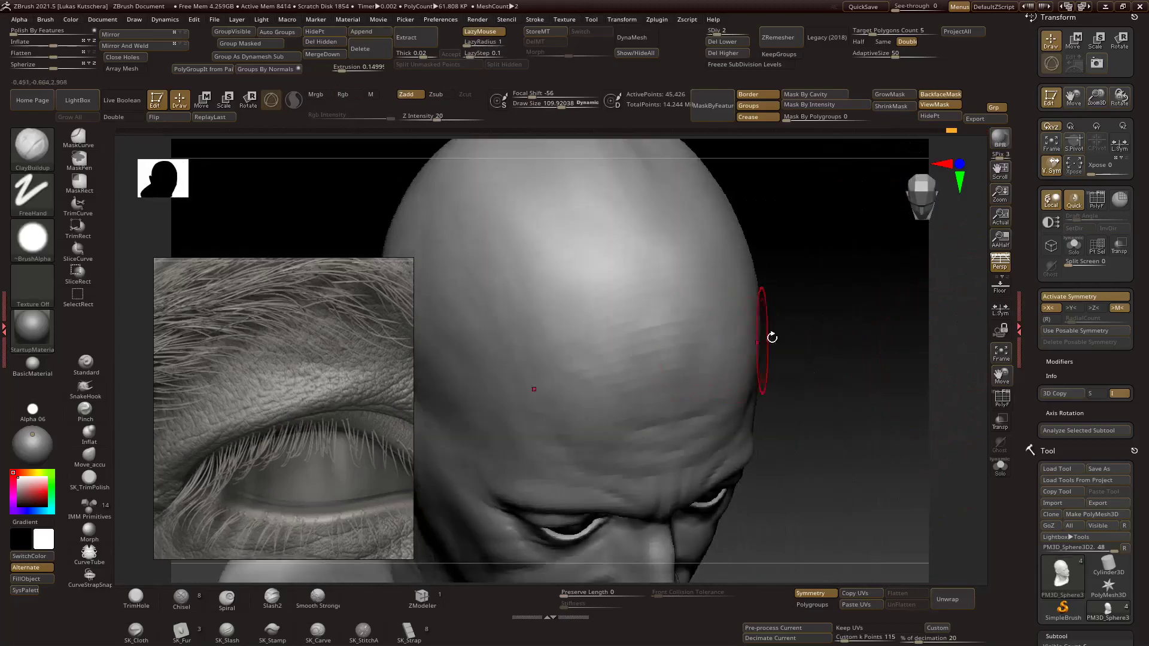
Reshape the upper eyelid fold with Move Topological at subdivision level 3 and ClayBuildup at level 4.
key(ctrl+d)
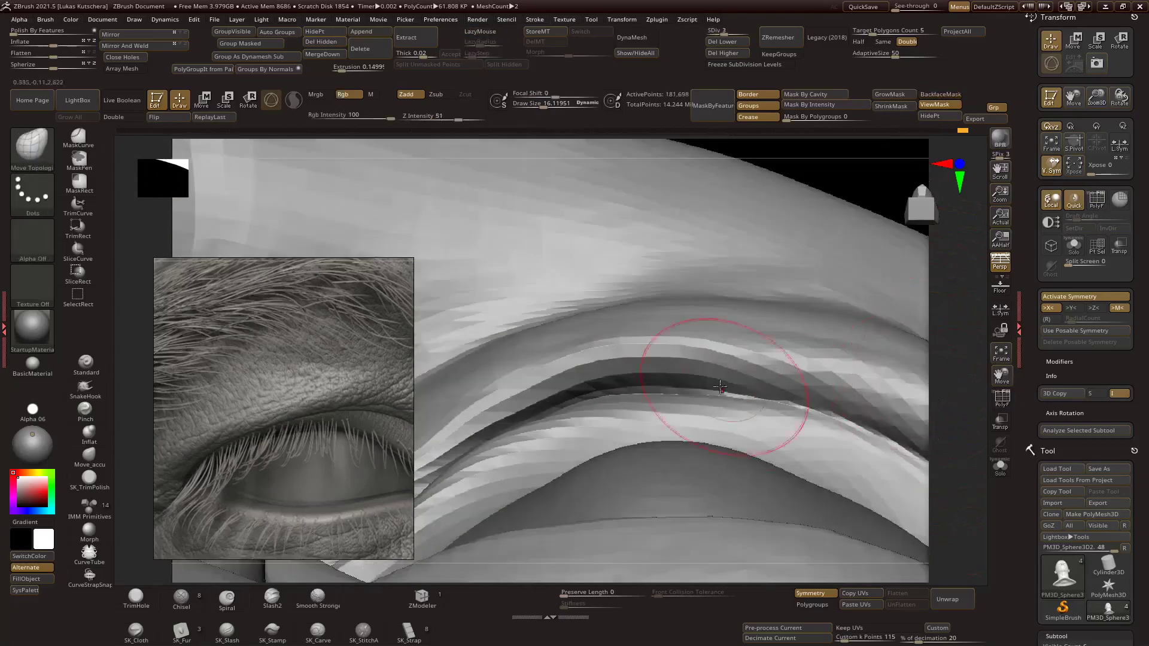
key(d)
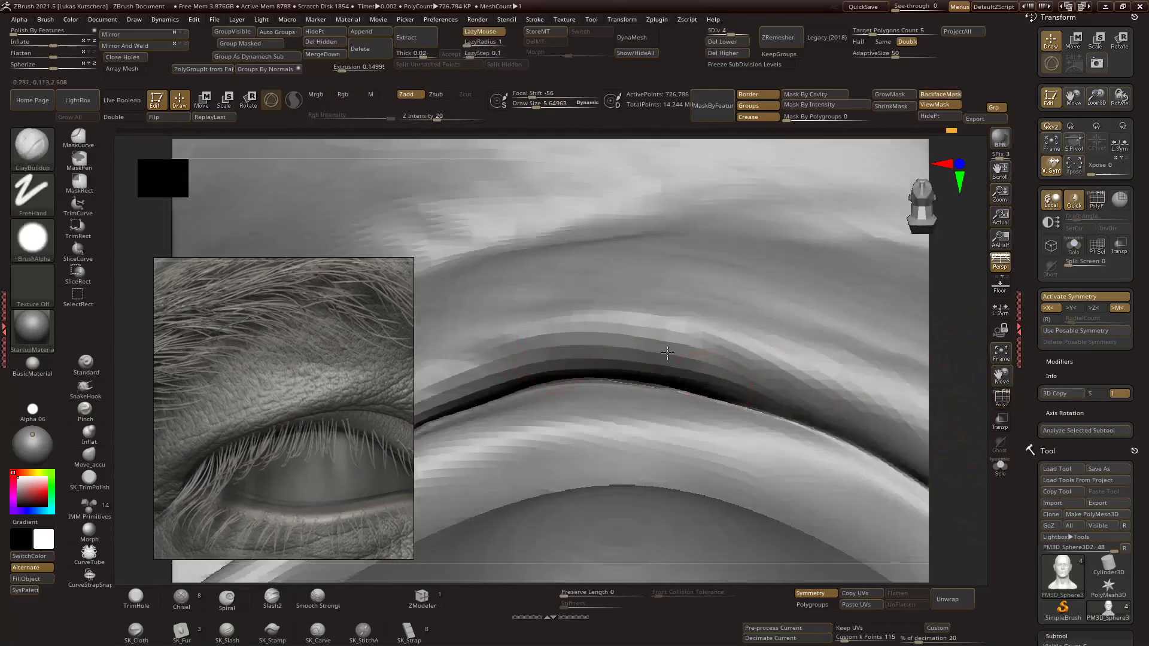
key(ctrl+d)
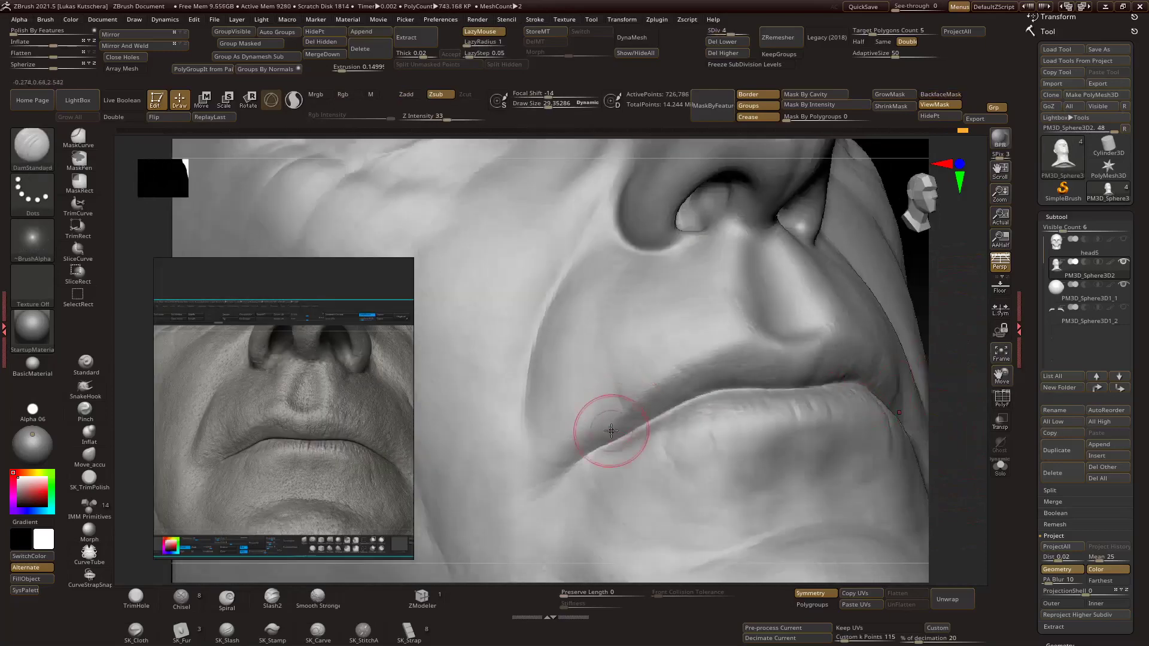
Drop to subdivision level 3 and adjust the folds around the mouth with the Move brush.
mouse_move(957, 431)
mouse_down()
mouse_move(946, 392)
mouse_move(939, 410)
mouse_up()
key(shift+d)
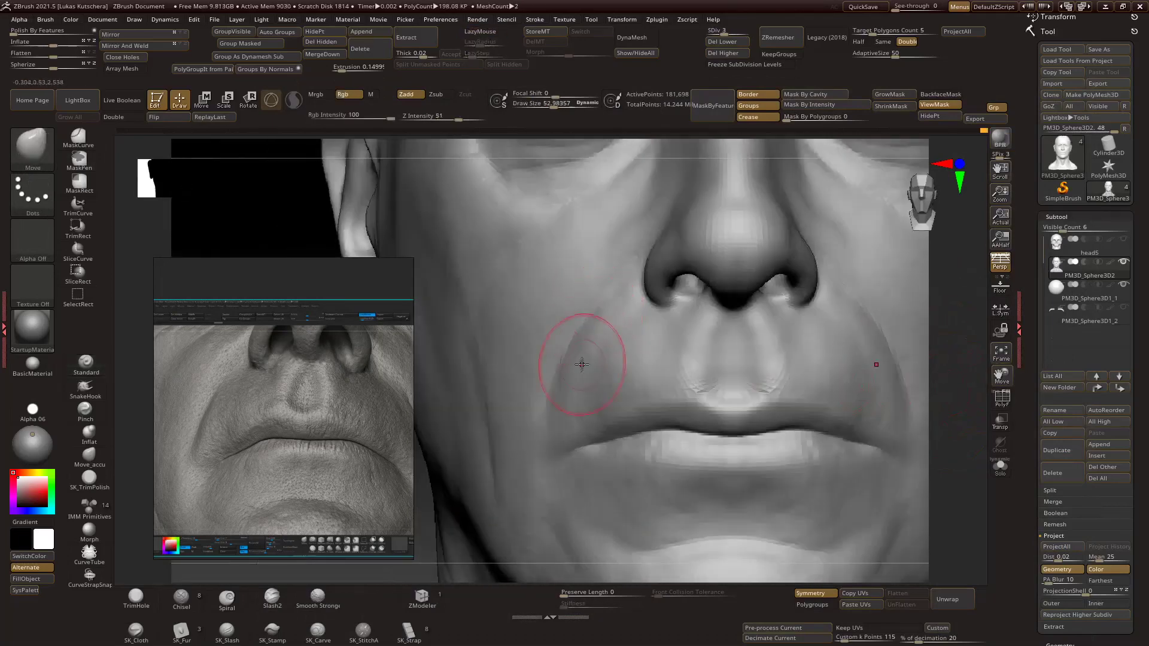
shift+drag(933, 383, 952, 388)
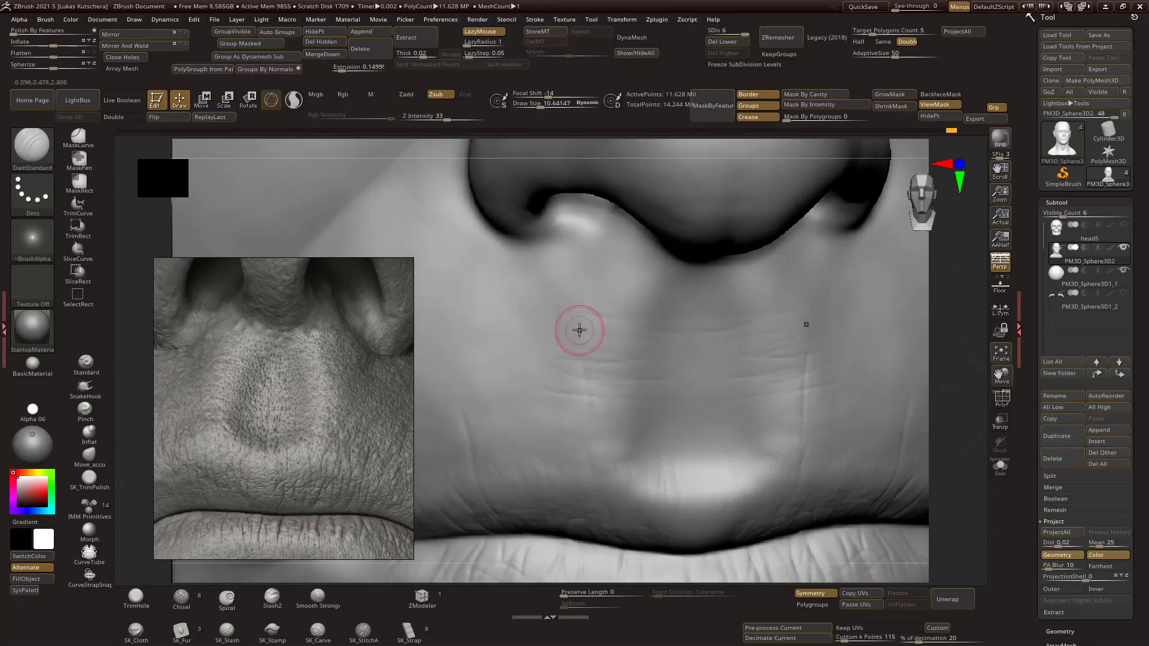
Carve fine wrinkles into the philtrum and upper lip with the DamStandard brush at subdivision level 6.
mouse_move(601, 272)
right_down()
mouse_move(780, 264)
mouse_move(695, 349)
right_up()
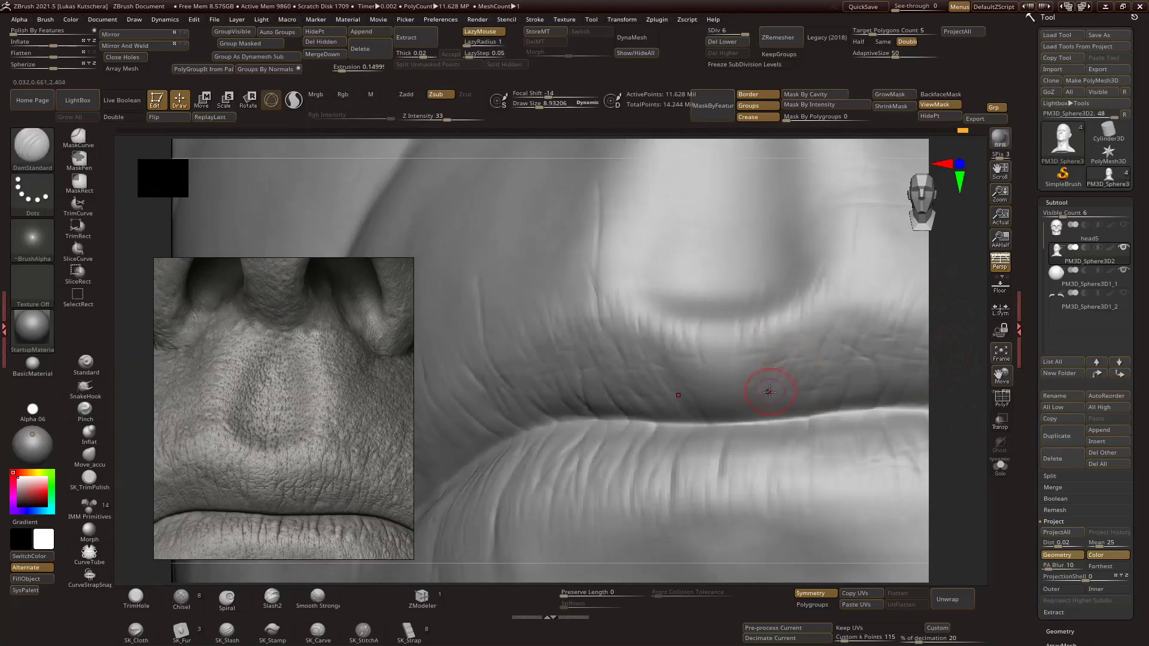
mouse_move(770, 392)
right_down()
mouse_move(743, 371)
mouse_move(757, 403)
mouse_move(945, 377)
right_up()
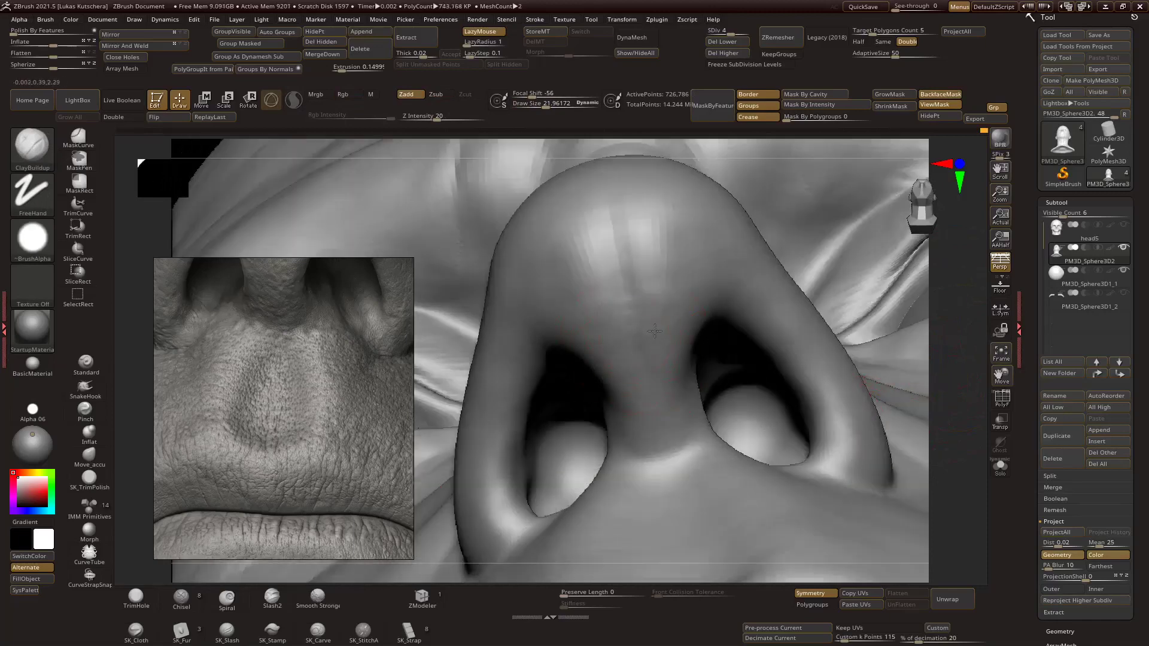
Sculpt the underside of the nose and the nostril edges with the DamStandard and ClayBuildup brushes up to subdivision level 5.
mouse_move(655, 331)
right_down()
mouse_move(949, 436)
mouse_move(736, 338)
mouse_move(964, 378)
right_up()
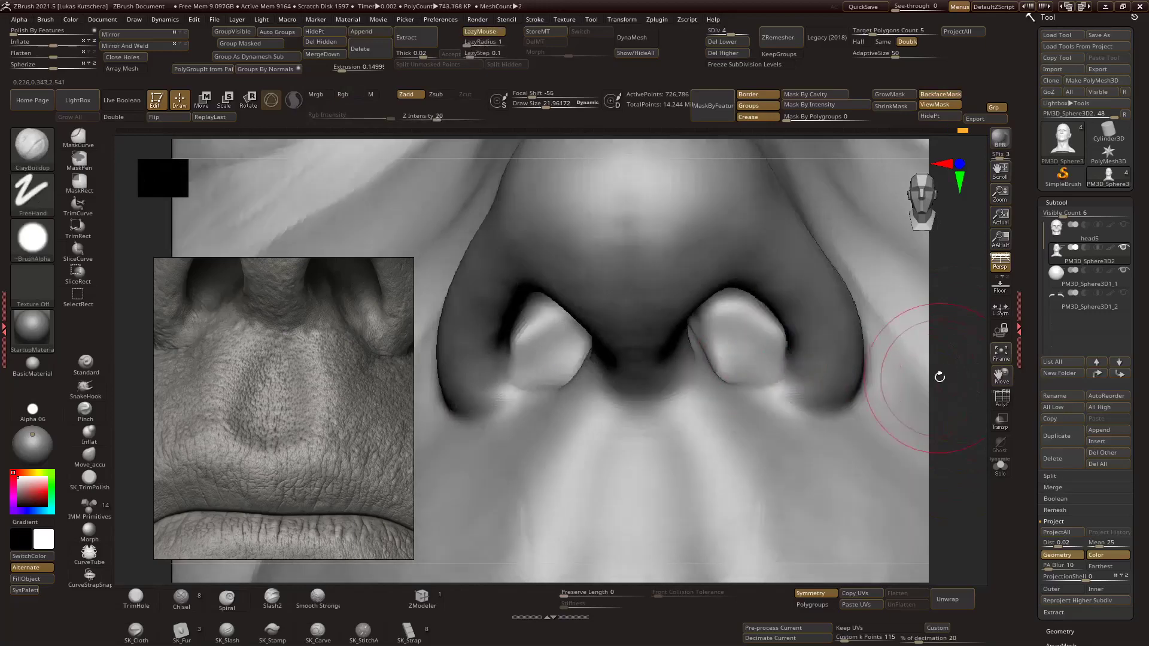
key(b)
key(d)
key(s)
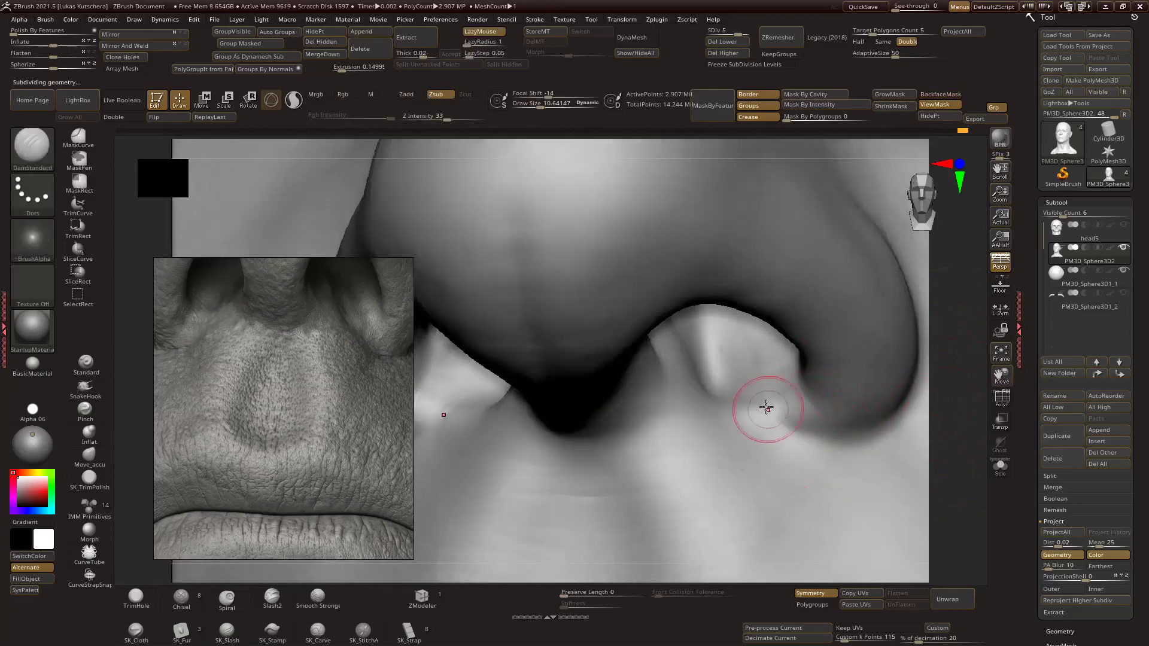
right_drag(955, 410, 886, 402)
key(b)
key(c)
key(b)
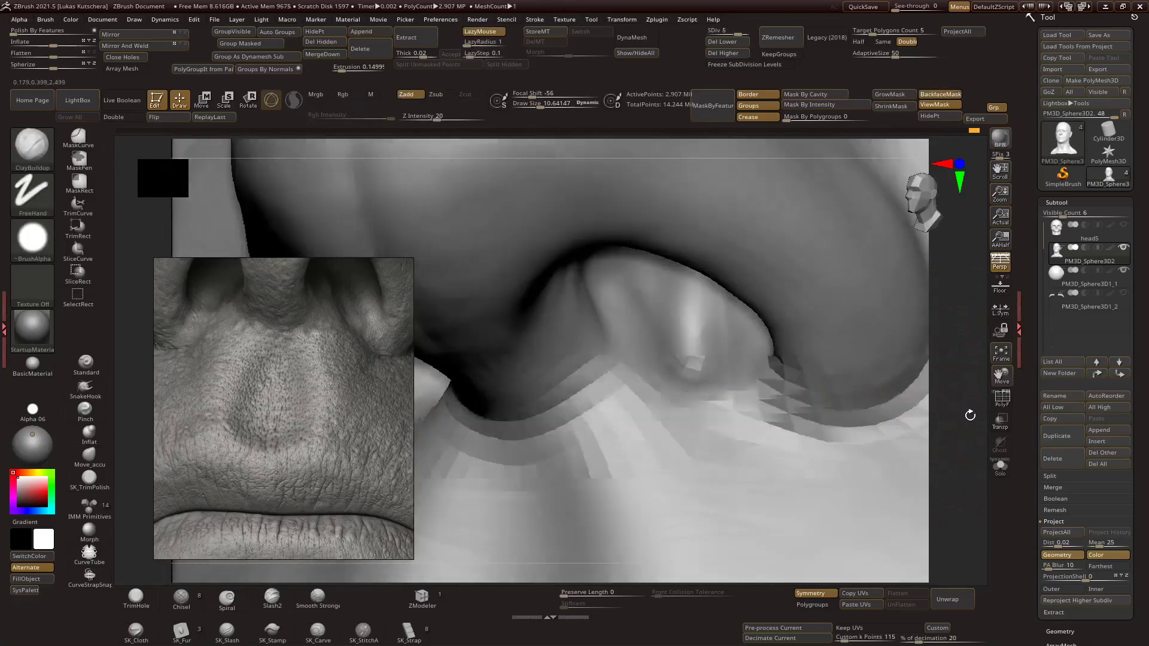
Reshape the nostril wing and opening with the Move brush at subdivision level 3.
mouse_move(711, 440)
right_down()
mouse_move(789, 437)
mouse_move(932, 403)
mouse_move(950, 464)
mouse_move(888, 435)
mouse_move(885, 359)
mouse_move(948, 393)
right_up()
key(b)
key(m)
key(v)
key(d)
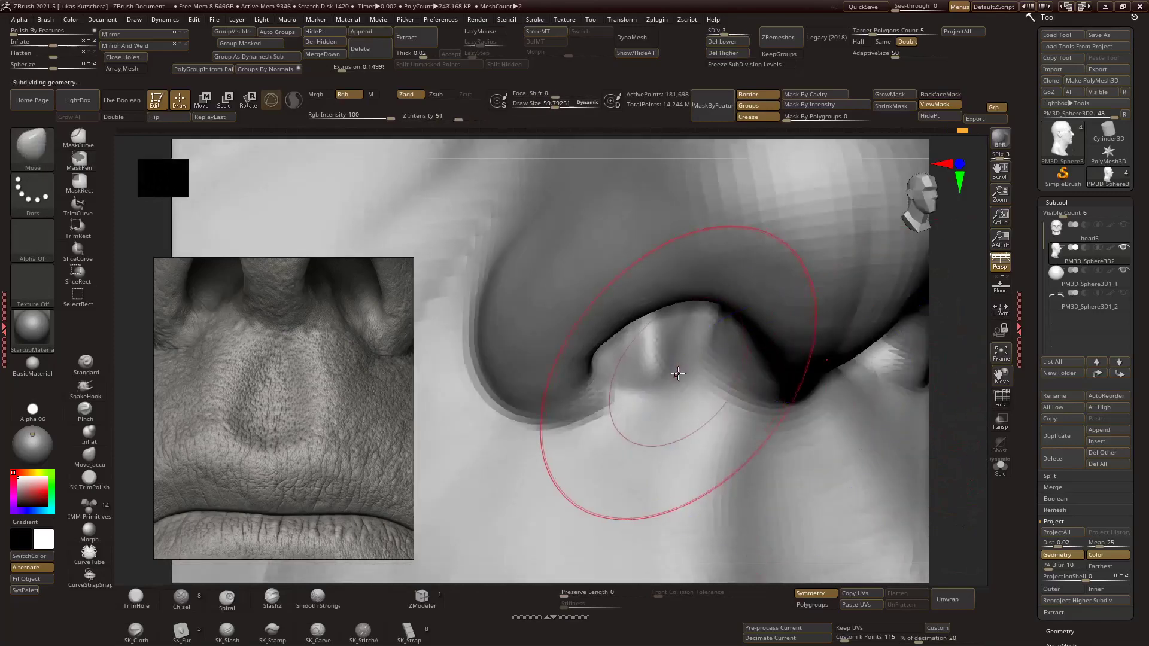
Refine the inside of the nostrils with the ClayBuildup and DamStandard brushes at subdivision level 4.
key(b)
key(c)
key(b)
mouse_move(647, 351)
right_down()
mouse_move(942, 375)
mouse_move(679, 332)
right_up()
key(b)
key(d)
key(s)
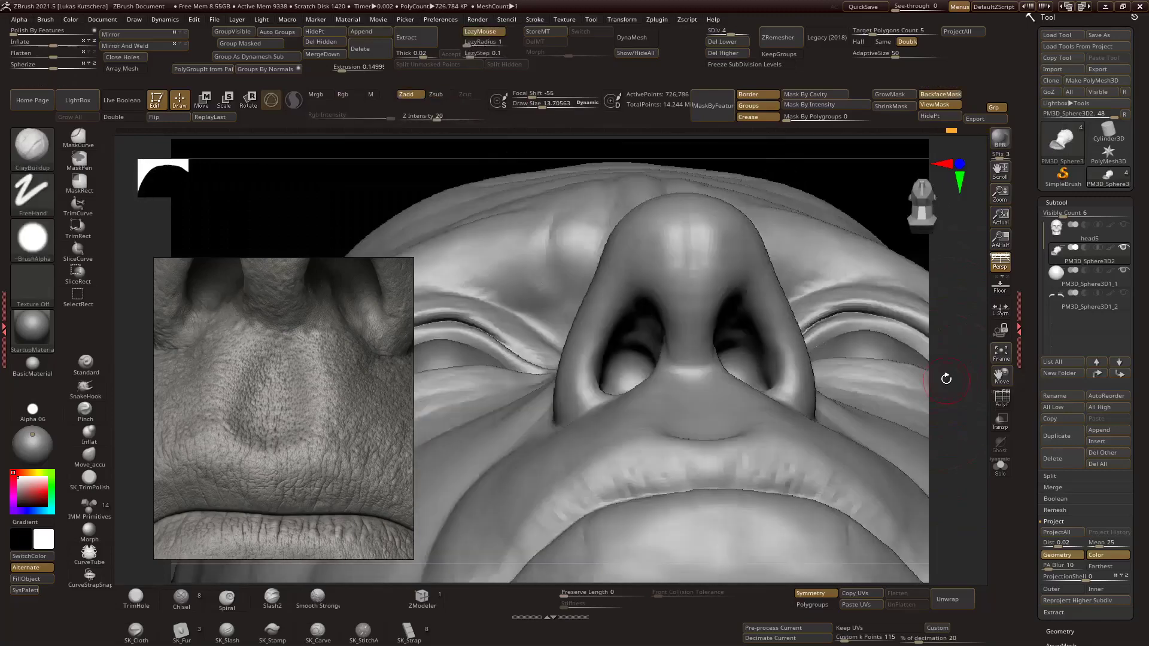
Define the nose tip and the columella with the DamStandard and ClayBuildup brushes, comparing them from below and from the front.
right_drag(838, 359, 961, 354)
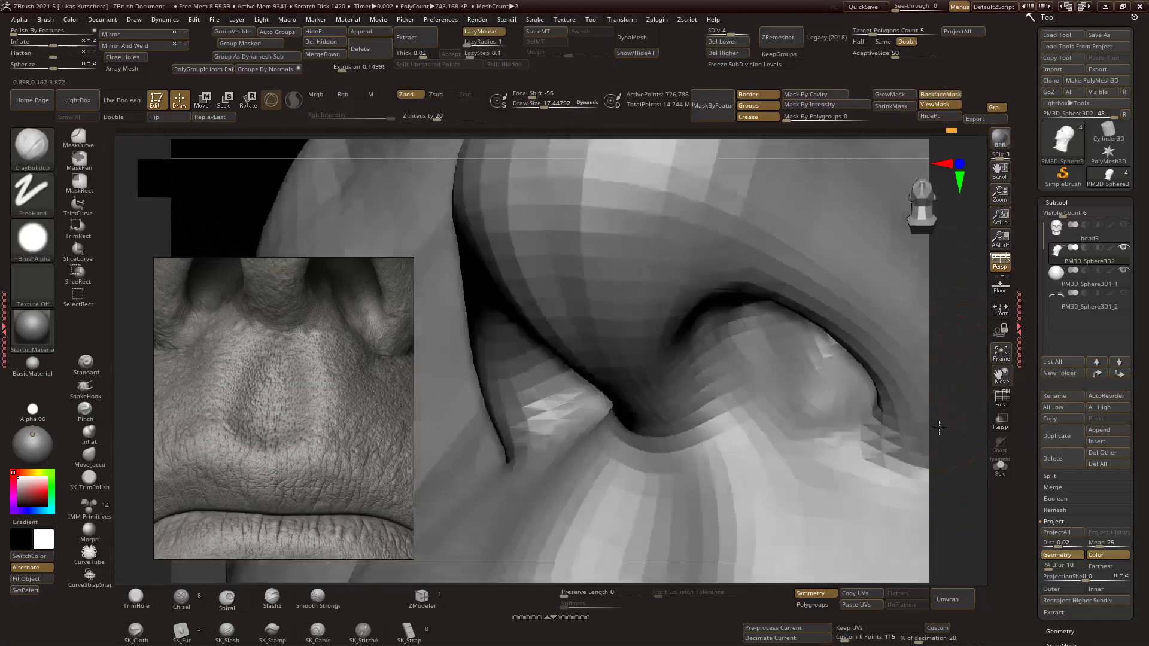
right_drag(778, 359, 694, 364)
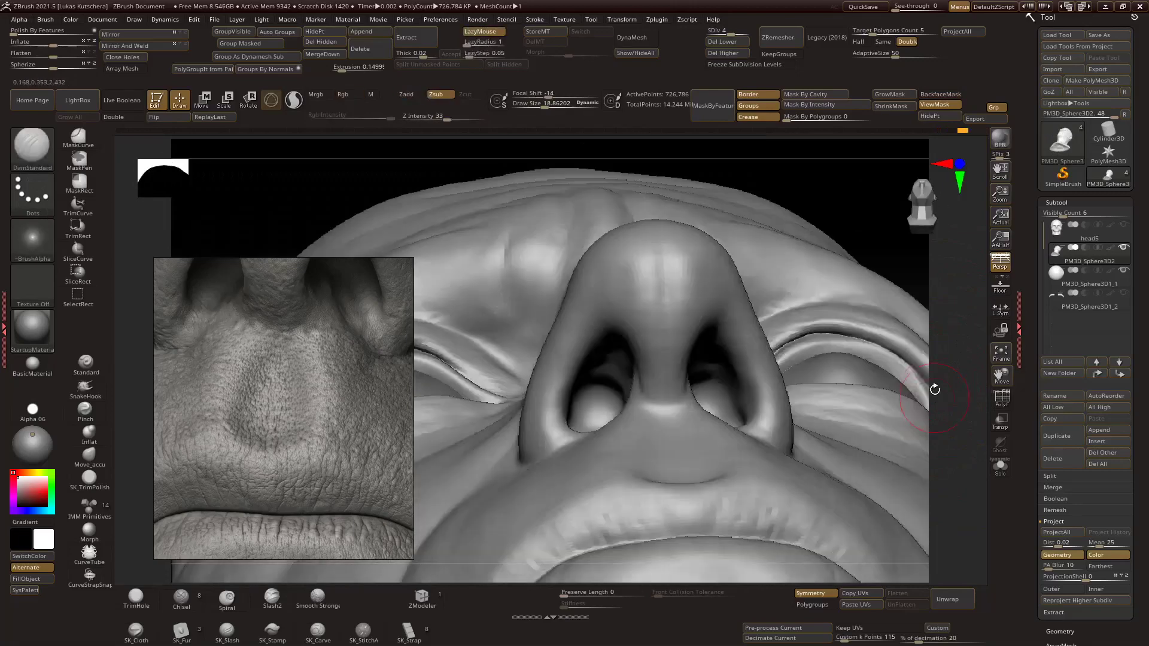
right_drag(807, 391, 957, 413)
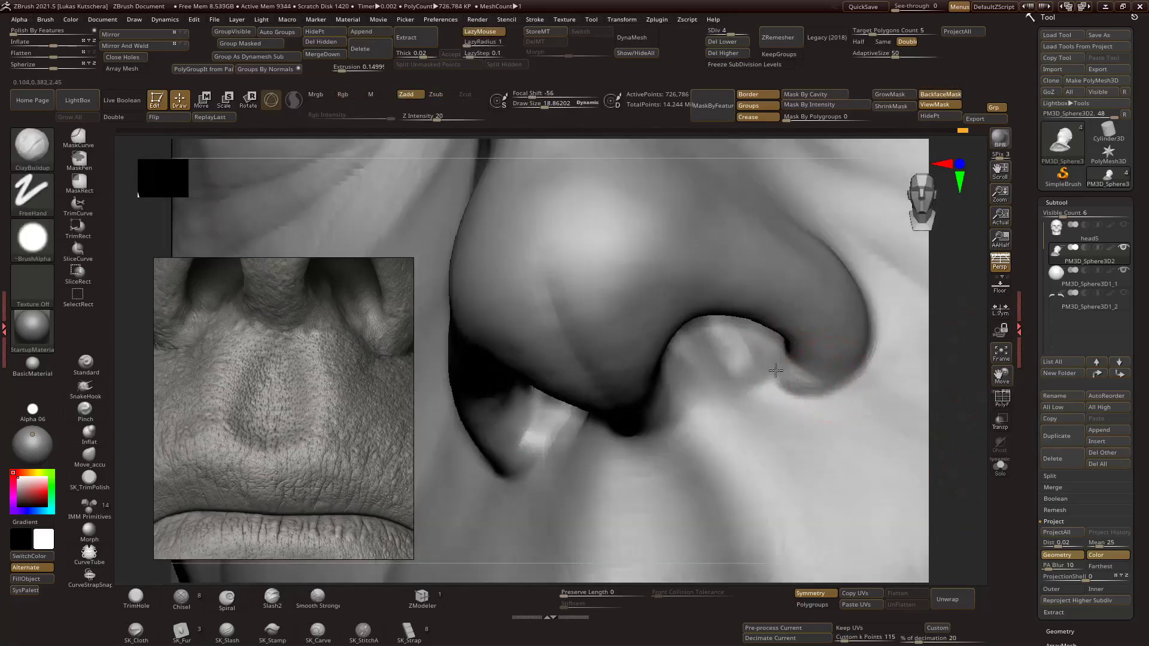
right_drag(784, 326, 806, 323)
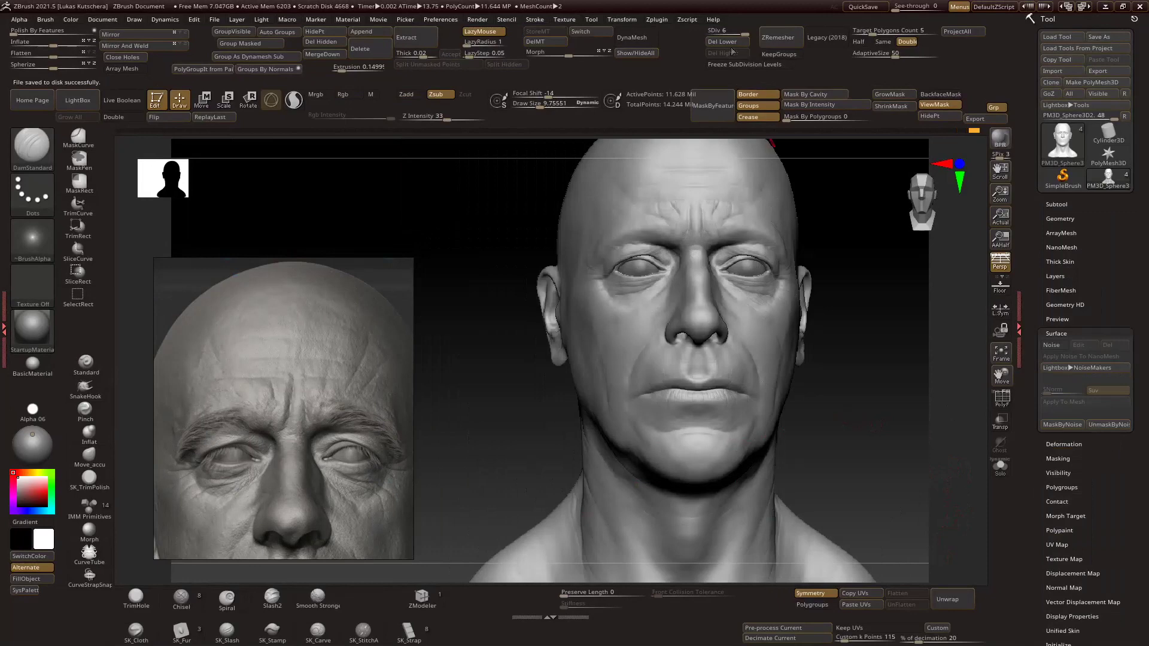
Mask the whole face at the lowest subdivision level and turn the masked area into its own polygroup.
key(shift+d)
drag(861, 418, 933, 371)
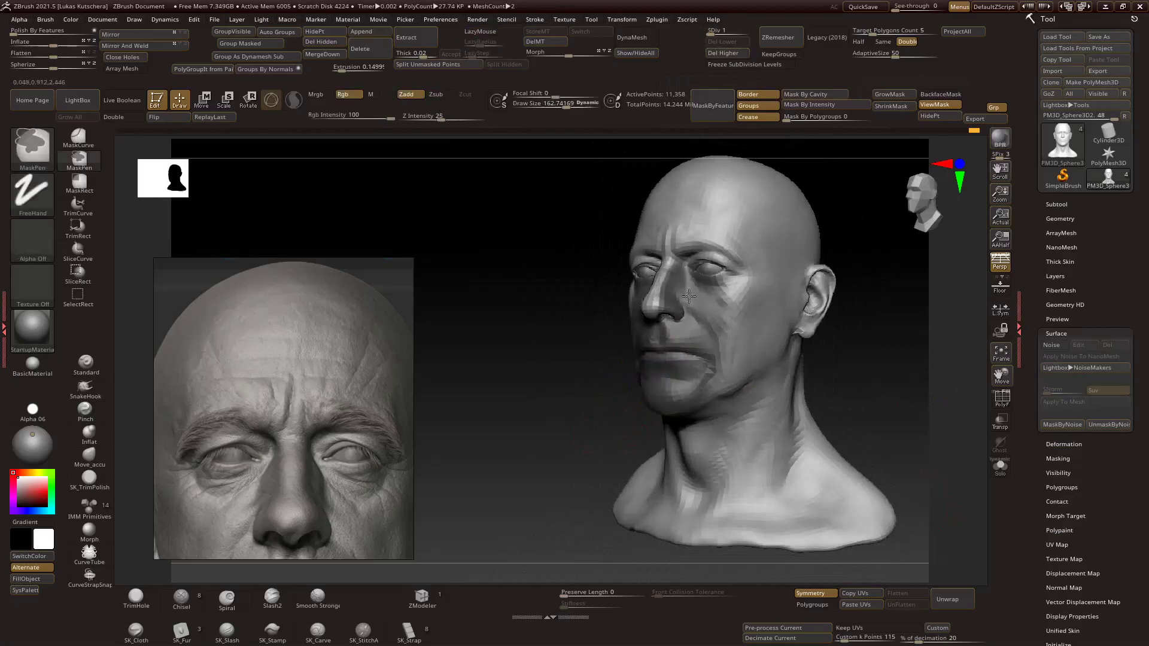
drag(686, 304, 703, 261)
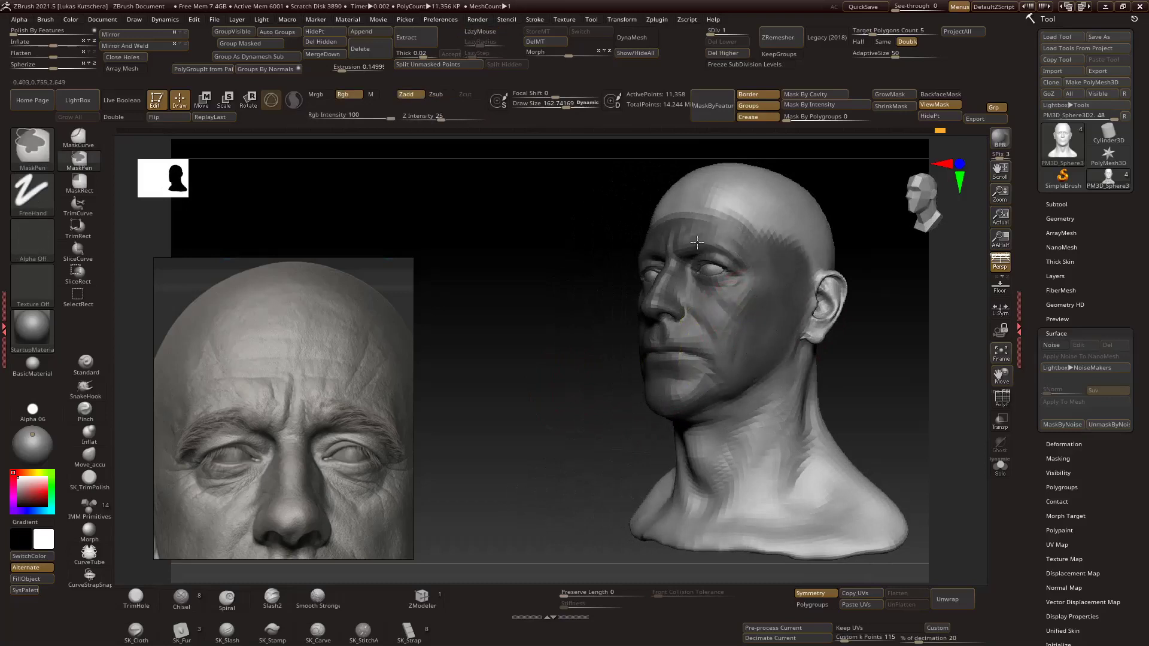
key(ctrl)
ctrl+drag(748, 239, 697, 214)
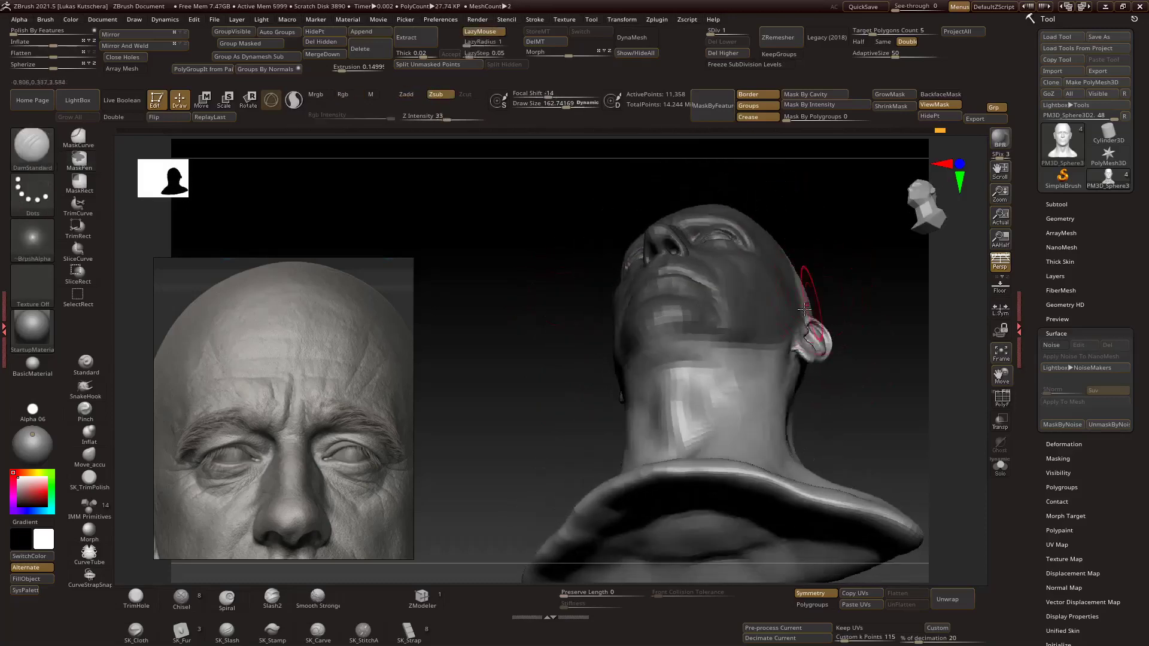
mouse_move(805, 309)
mouse_down()
mouse_move(826, 300)
mouse_move(827, 374)
mouse_up()
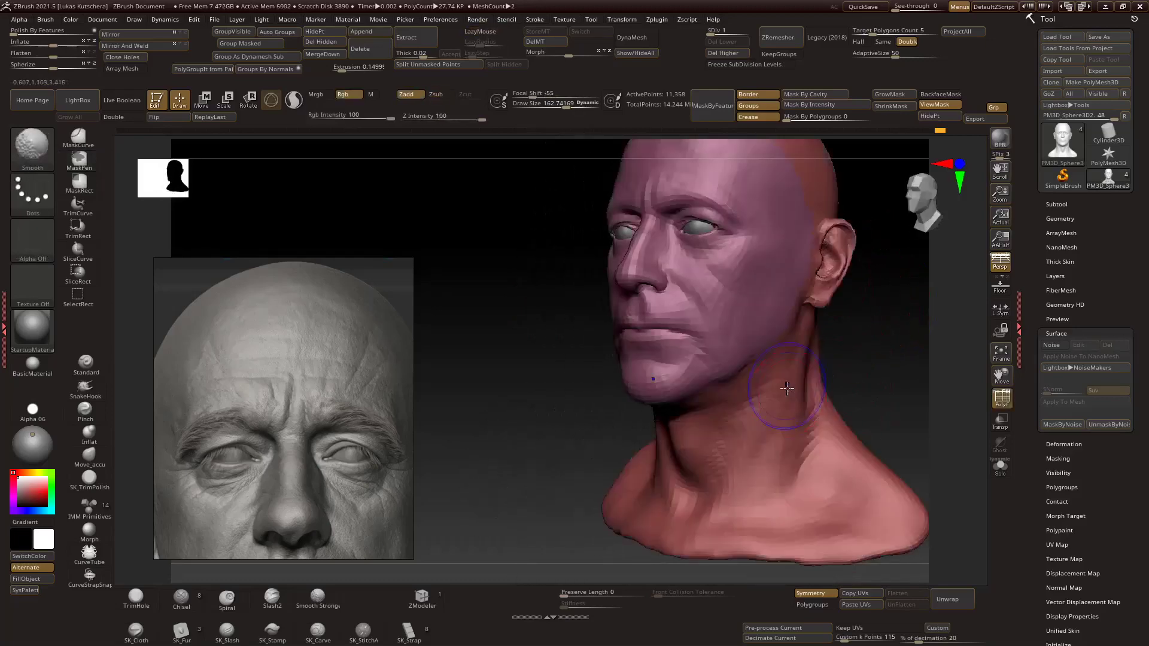
drag(886, 311, 846, 359)
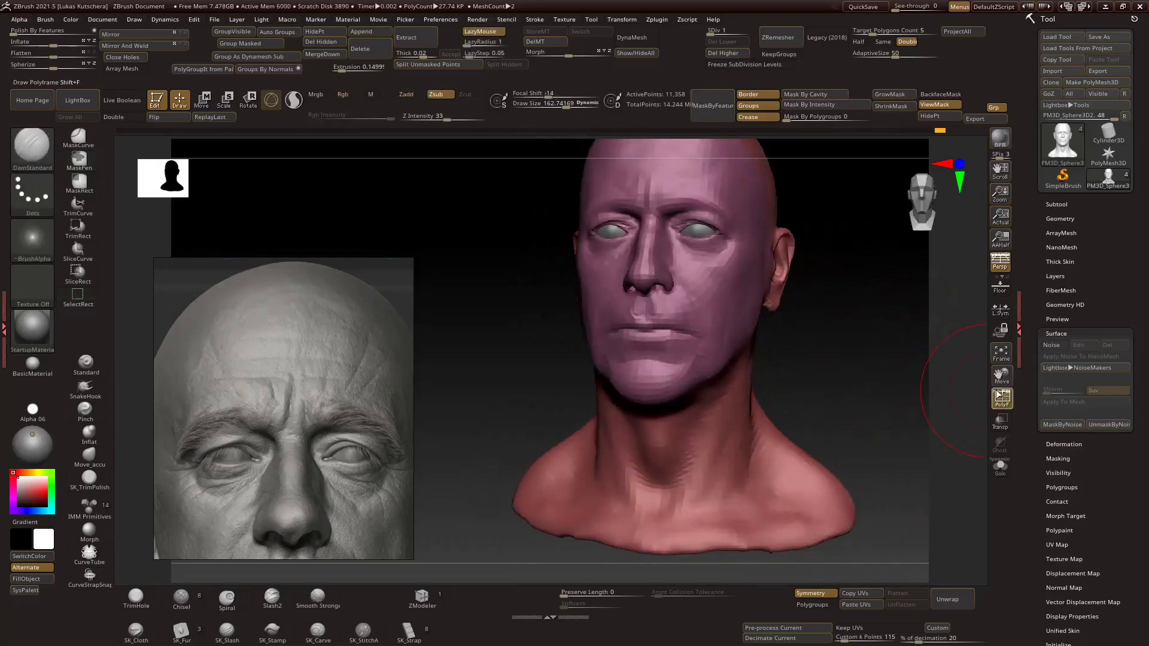
Show the polygroup wireframe, hide the face, and make the back of the head with the ears a separate polygroup.
click(997, 395)
mouse_move(867, 418)
mouse_down()
mouse_move(803, 449)
mouse_move(862, 384)
mouse_move(936, 380)
mouse_move(874, 418)
mouse_move(874, 385)
mouse_move(859, 385)
mouse_move(889, 381)
mouse_up()
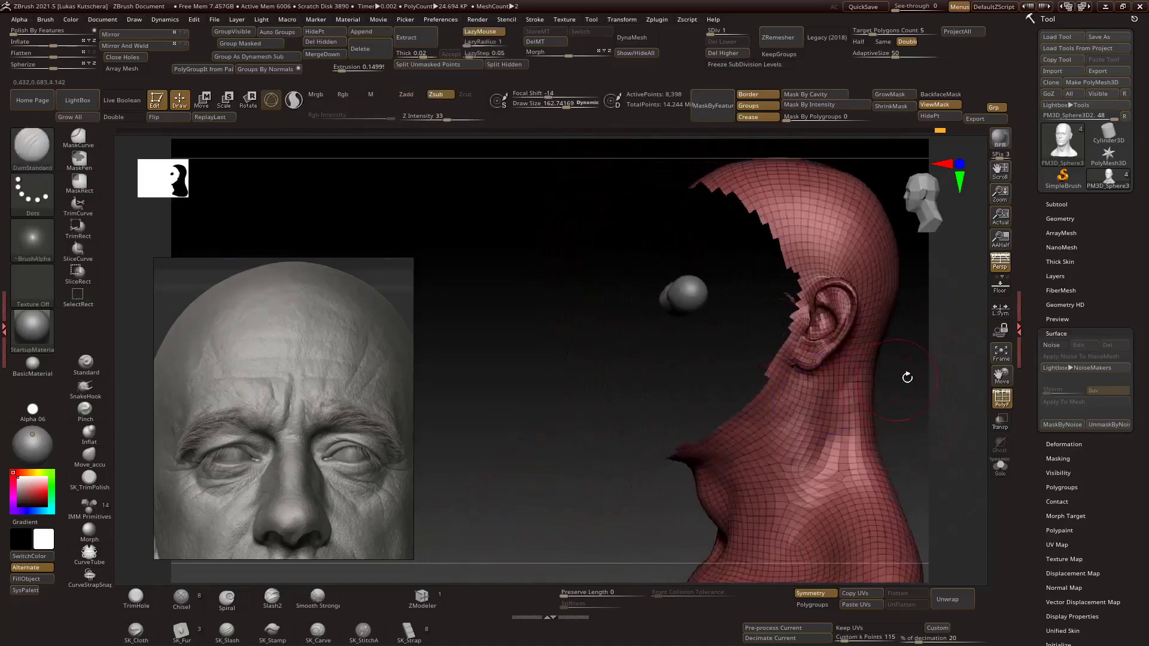
mouse_move(569, 410)
ctrl+mouse_down()
mouse_move(949, 226)
mouse_move(925, 219)
ctrl+mouse_up()
ctrl+shift+click(886, 383)
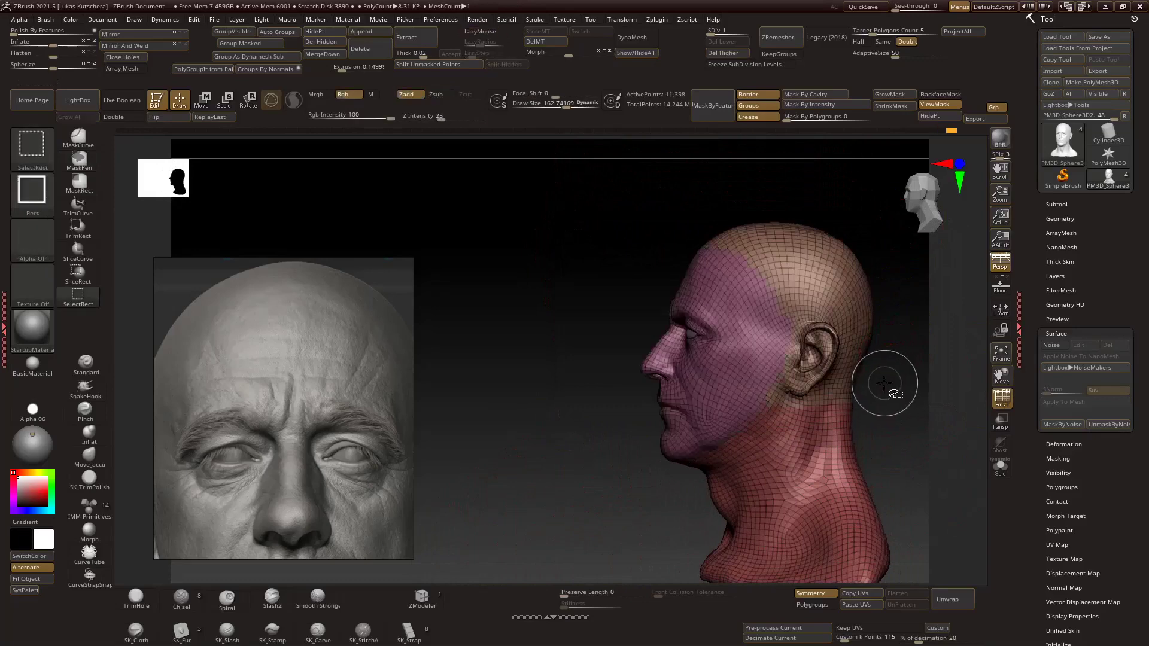
Isolate the neck and shoulders polygroup.
mouse_move(886, 383)
mouse_down()
mouse_move(939, 411)
mouse_move(854, 466)
mouse_up()
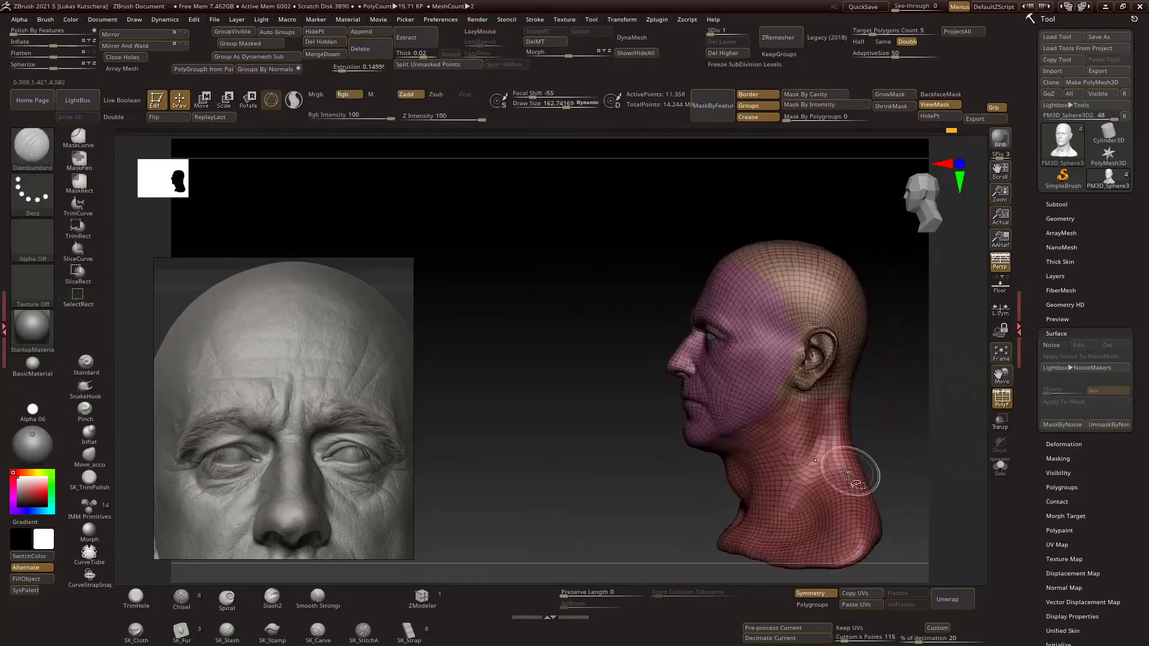
ctrl+shift+click(854, 466)
right_drag(855, 466, 675, 466)
ctrl+drag(757, 439, 737, 390)
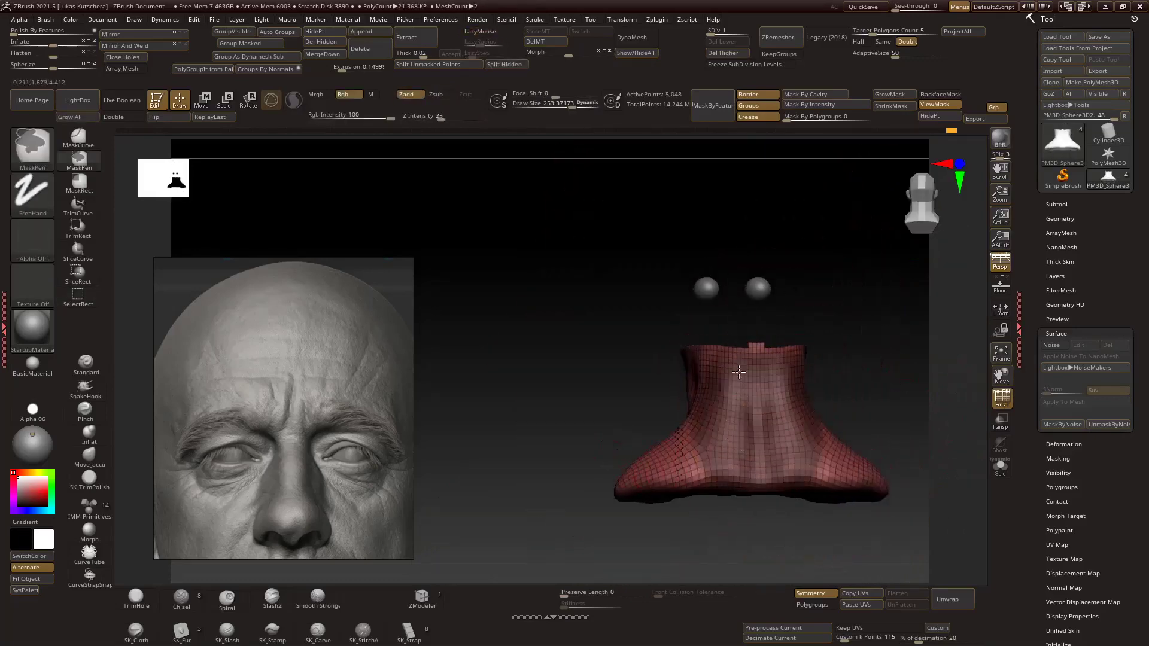
key(ctrl+w)
ctrl+shift+click(713, 554)
right_drag(713, 554, 694, 508)
ctrl+right_drag(890, 353, 887, 427)
key(ctrl+z)
key(ctrl+z)
key(ctrl+z)
key(ctrl+z)
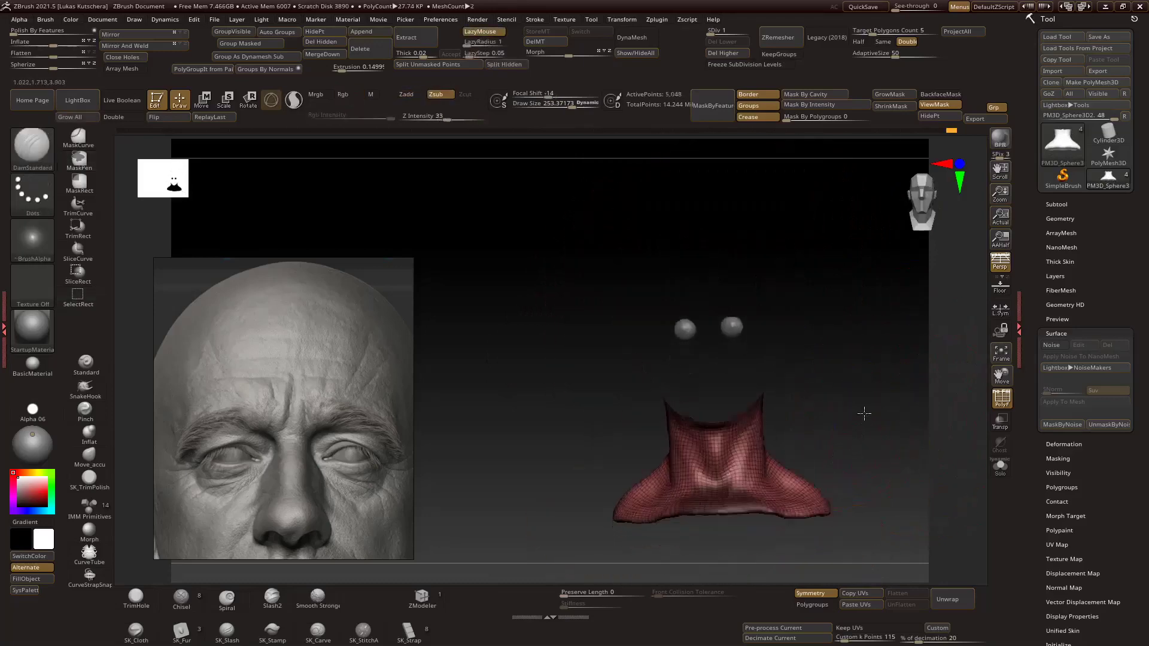
Mask the underside of the bust, restore the full head, and isolate the polygroup of the skull and ears.
right_drag(762, 456, 867, 281)
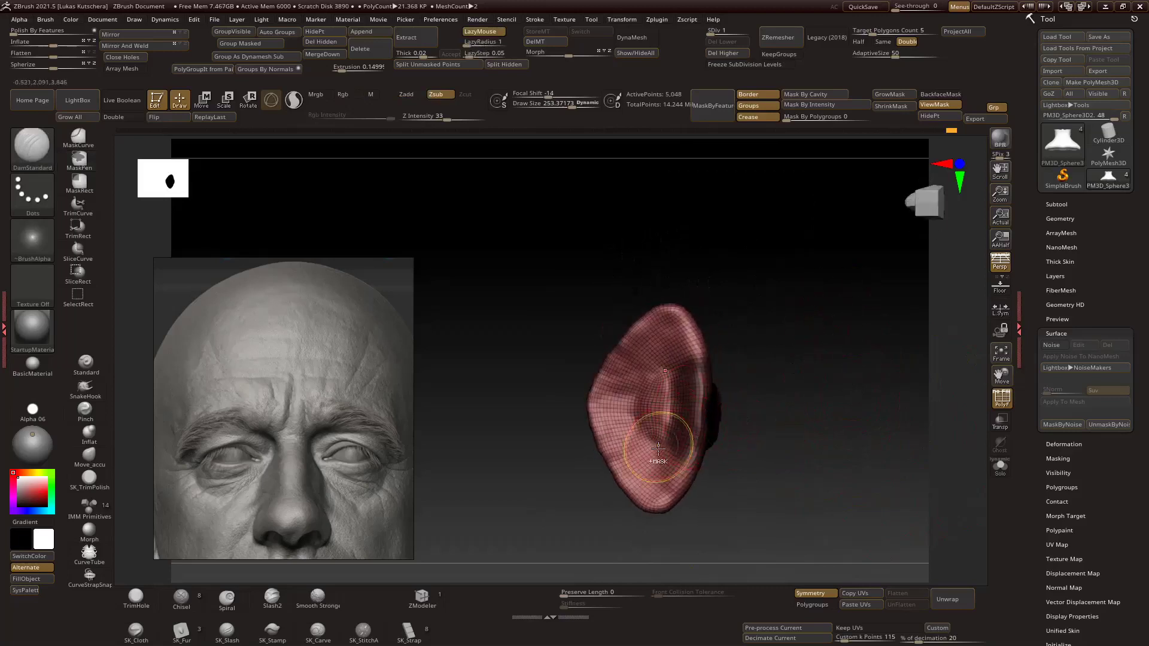
ctrl+drag(659, 445, 650, 366)
mouse_move(671, 460)
right_down()
mouse_move(874, 413)
mouse_move(777, 472)
mouse_move(898, 392)
mouse_move(892, 349)
mouse_move(955, 429)
mouse_move(859, 403)
mouse_move(871, 431)
mouse_move(856, 457)
right_up()
ctrl+shift+click(885, 403)
ctrl+shift+click(605, 375)
right_drag(605, 375, 820, 352)
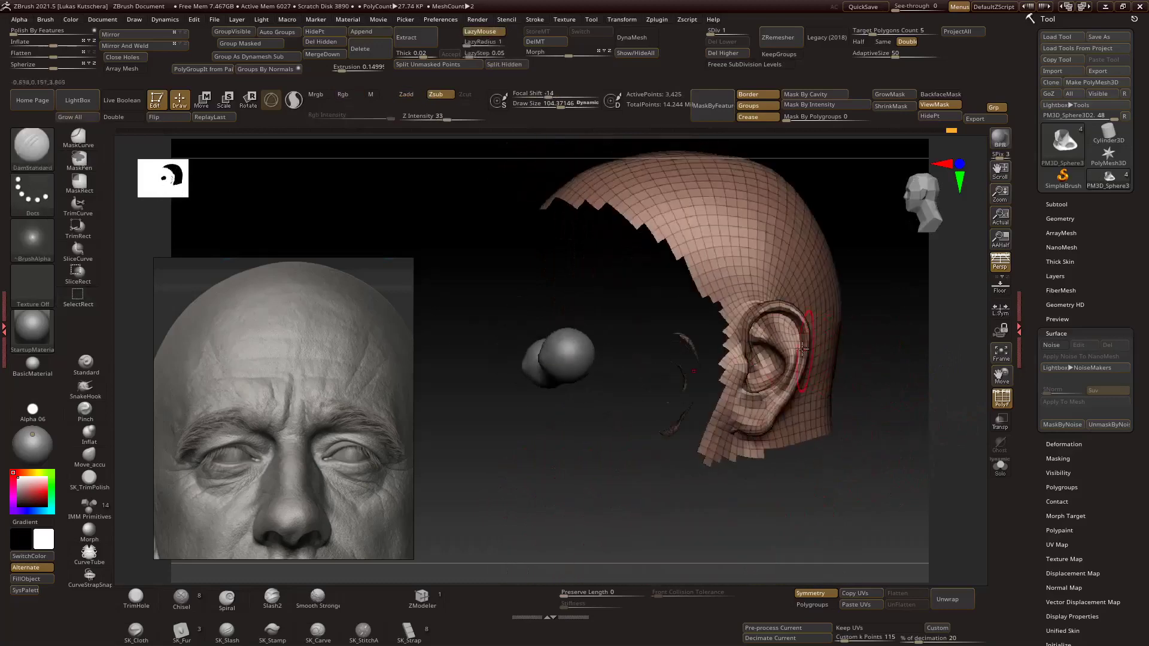
Mask the ears, turn them into their own polygroup, and isolate the face without the eyeballs.
mouse_move(769, 355)
ctrl+mouse_down()
mouse_move(785, 329)
mouse_move(780, 366)
ctrl+mouse_up()
key(ctrl+w)
ctrl+shift+click(882, 413)
right_drag(882, 413, 807, 321)
click(1006, 471)
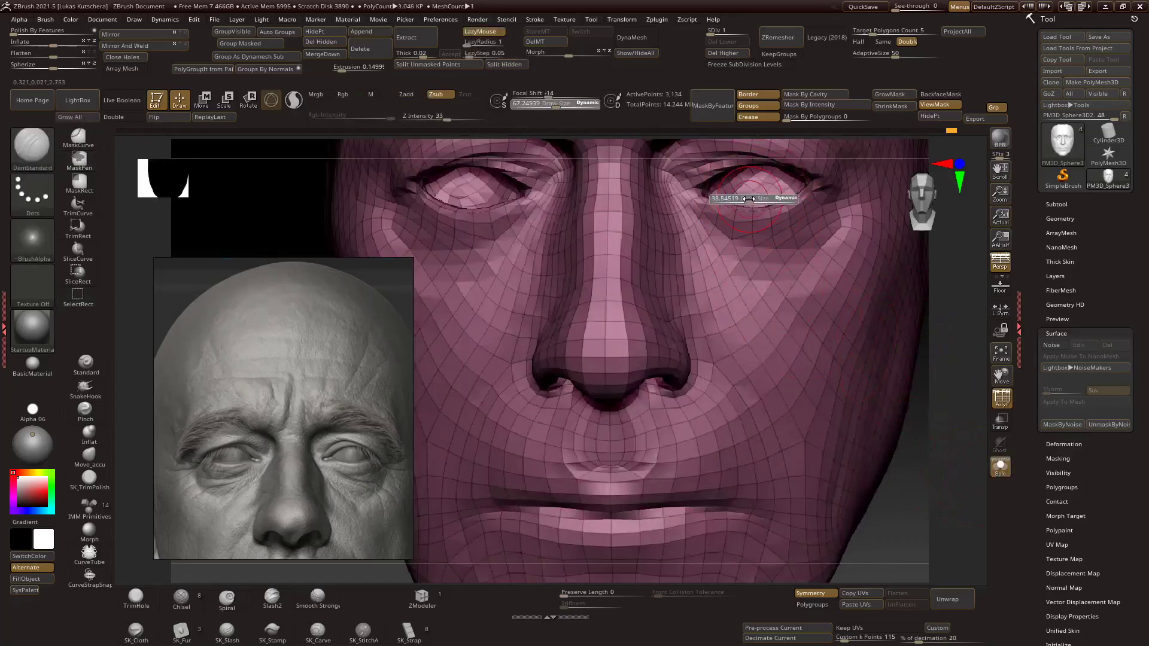
Mask the interiors of both eye openings on the face and make them a separate polygroup.
ctrl+click(759, 182)
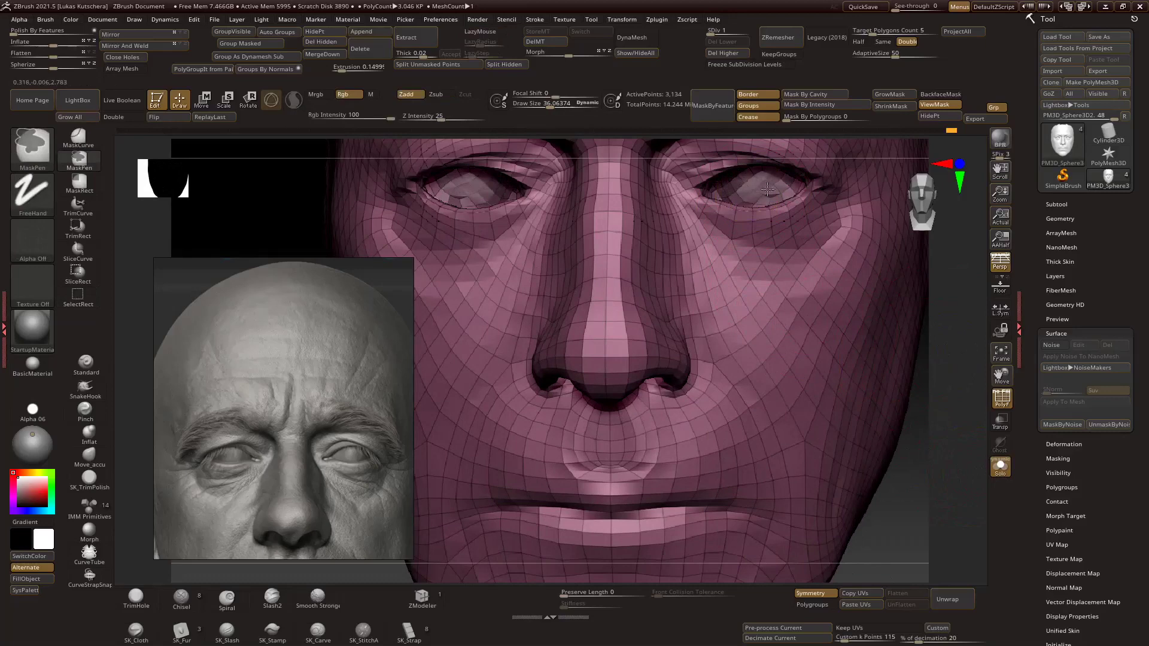
right_drag(754, 190, 910, 390)
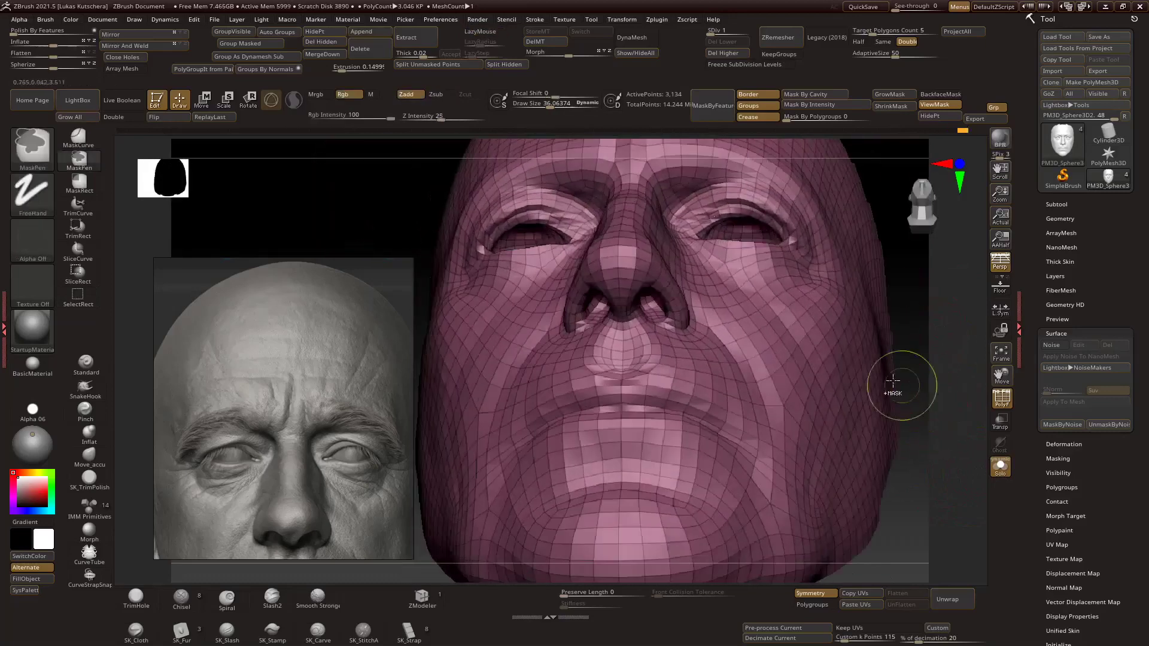
ctrl+click(742, 243)
mouse_move(742, 243)
right_down()
mouse_move(748, 251)
mouse_move(711, 242)
right_up()
Restore the full bust and unwrap its UVs by polygroups with symmetry turned off.
mouse_move(941, 389)
ctrl+right_down()
mouse_move(952, 411)
mouse_move(854, 405)
mouse_move(885, 419)
mouse_move(787, 564)
ctrl+right_up()
click(814, 605)
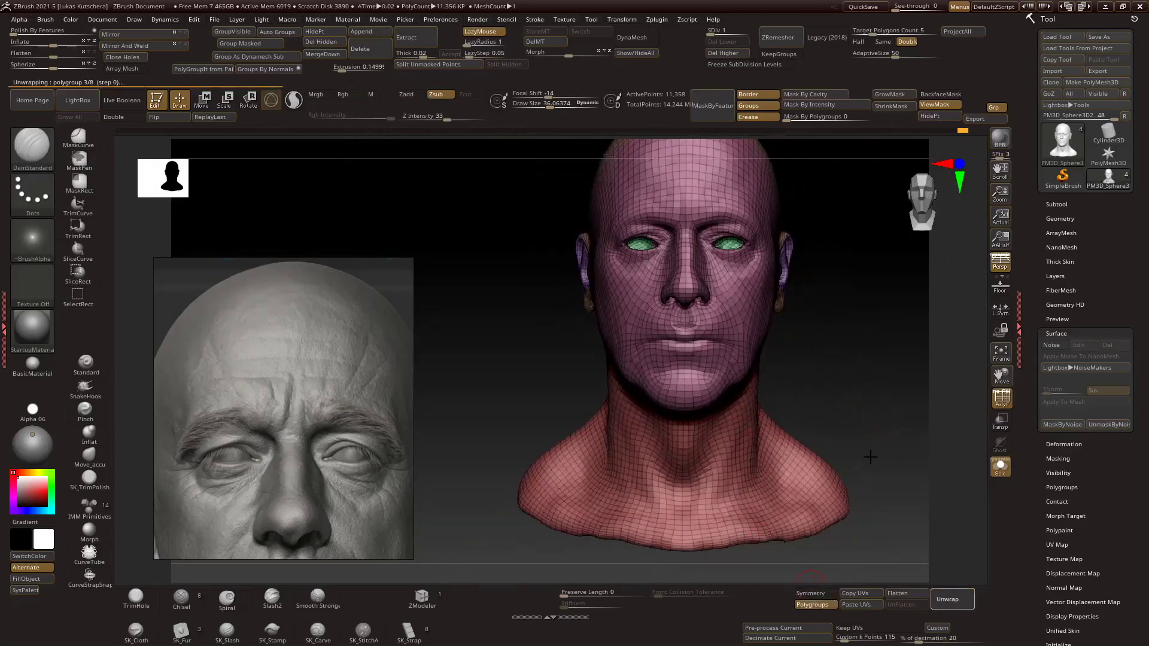
drag(877, 443, 862, 474)
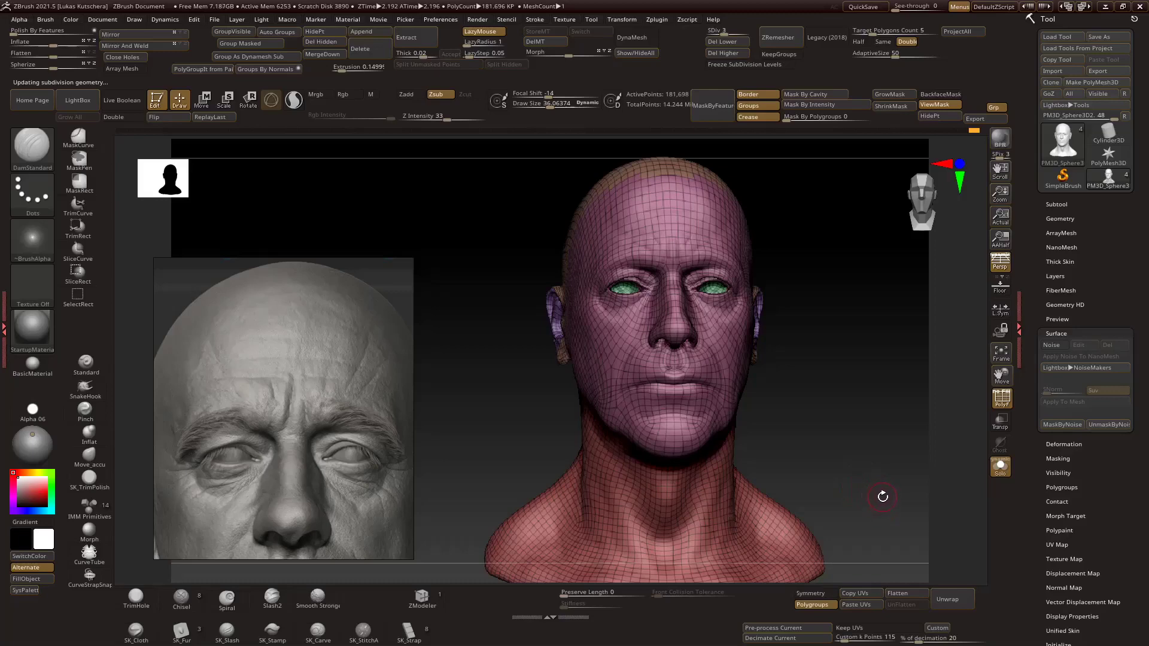
Raise the bust to subdivision level 6 and hide the polygroup wireframe.
drag(884, 496, 873, 463)
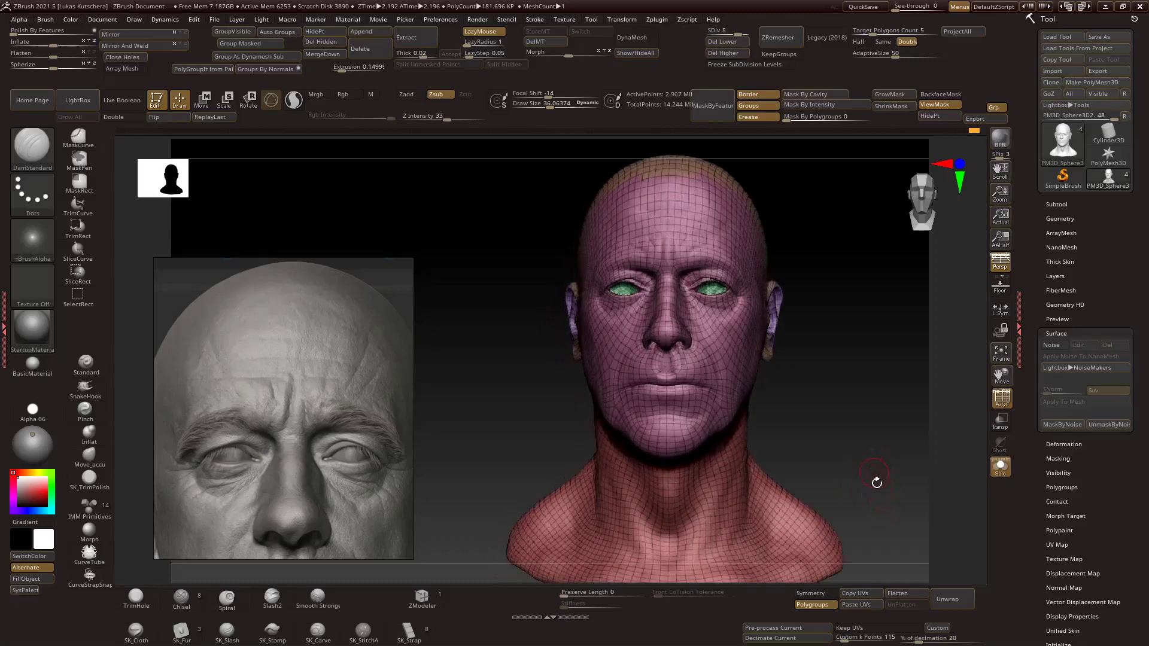
key(d)
key(shift+f)
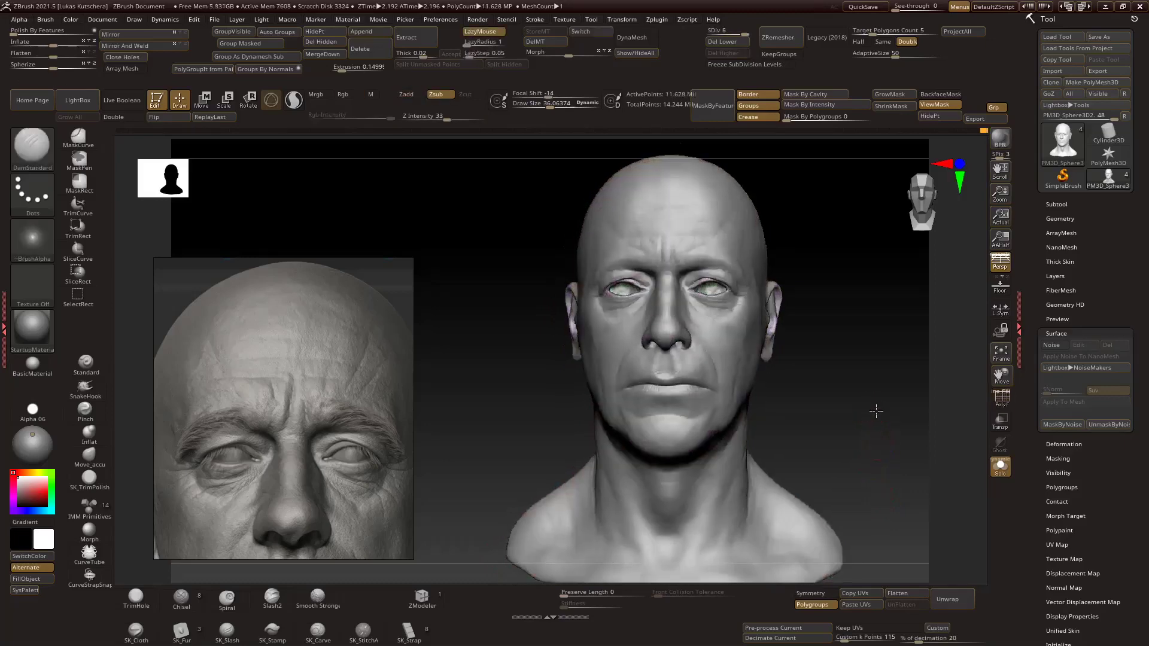
ctrl+right_drag(878, 446, 910, 442)
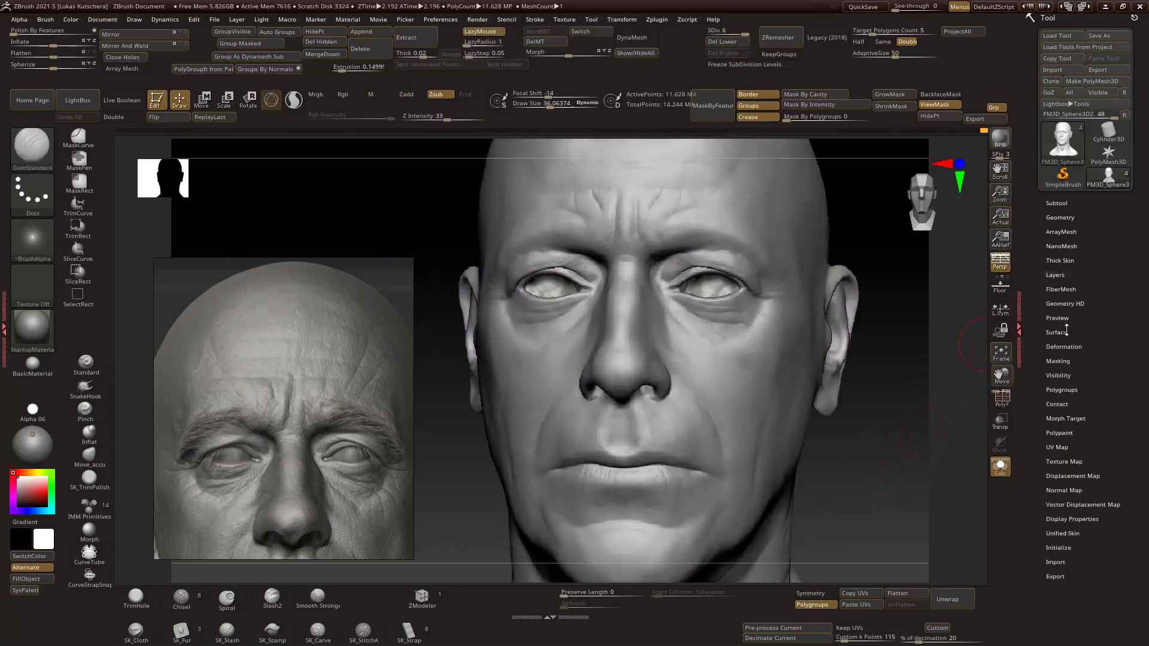
Set up the alpha-based surface noise in UV mode with alpha scale 0.03 and strength -0.09119.
click(1077, 344)
drag(943, 422, 754, 532)
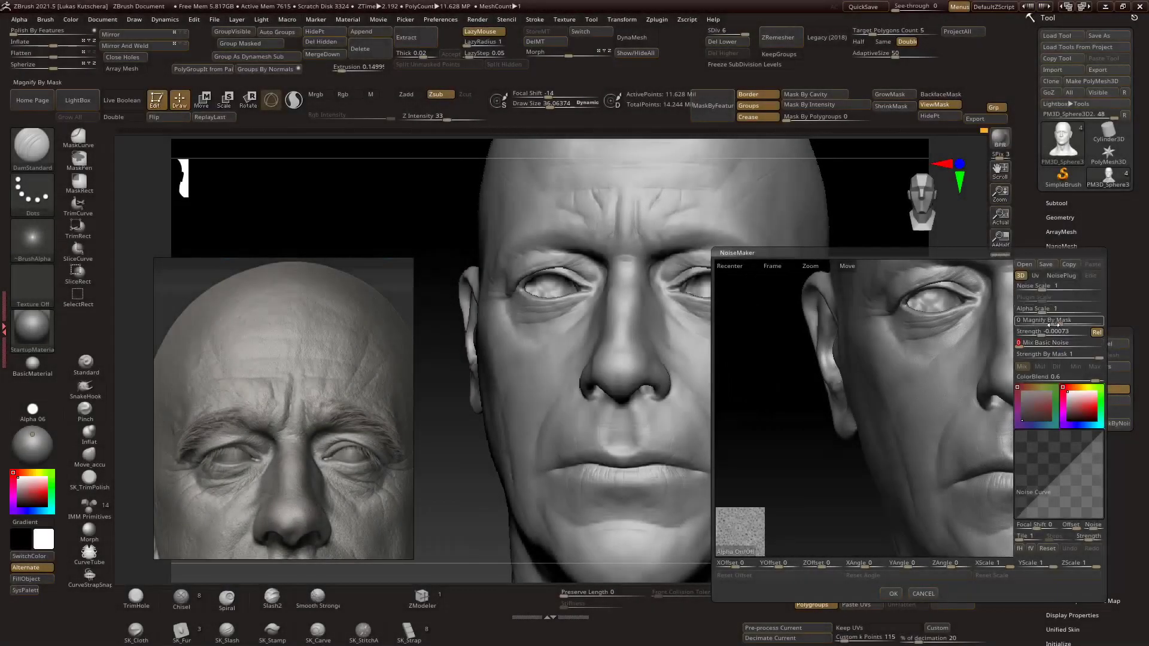
drag(1050, 332, 898, 395)
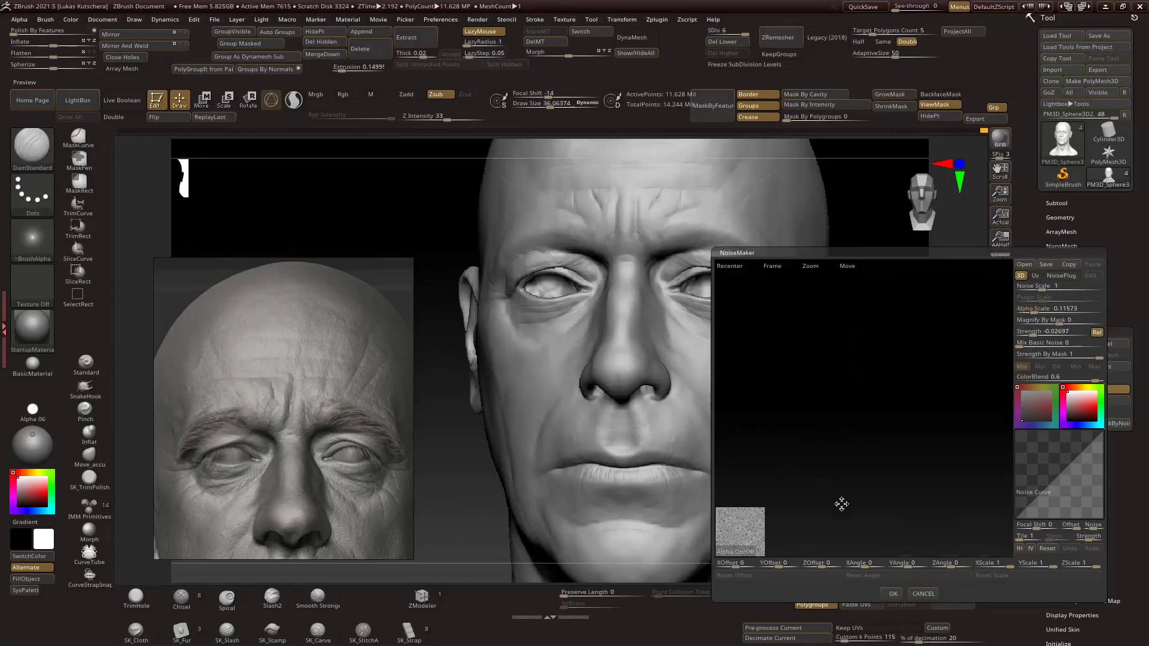
click(1035, 276)
click(1034, 332)
drag(1028, 333, 1023, 333)
drag(1028, 309, 1029, 310)
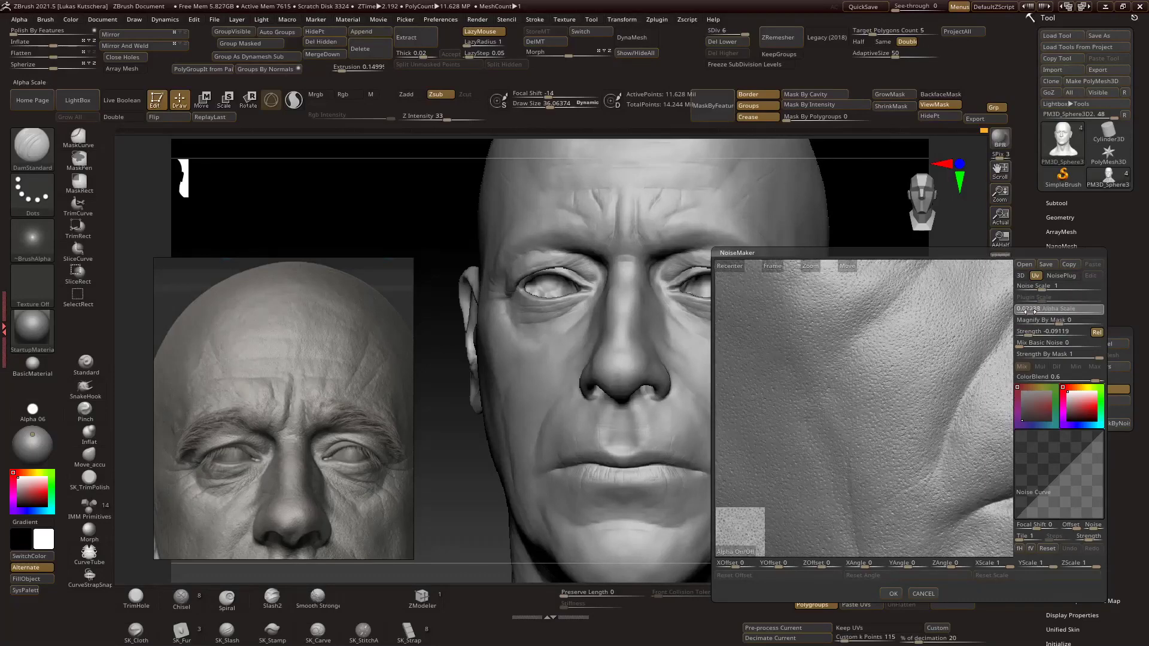
Compare the pore preview with the reference skin, weaken the noise strength, and apply the noise to the mesh.
drag(993, 335, 896, 345)
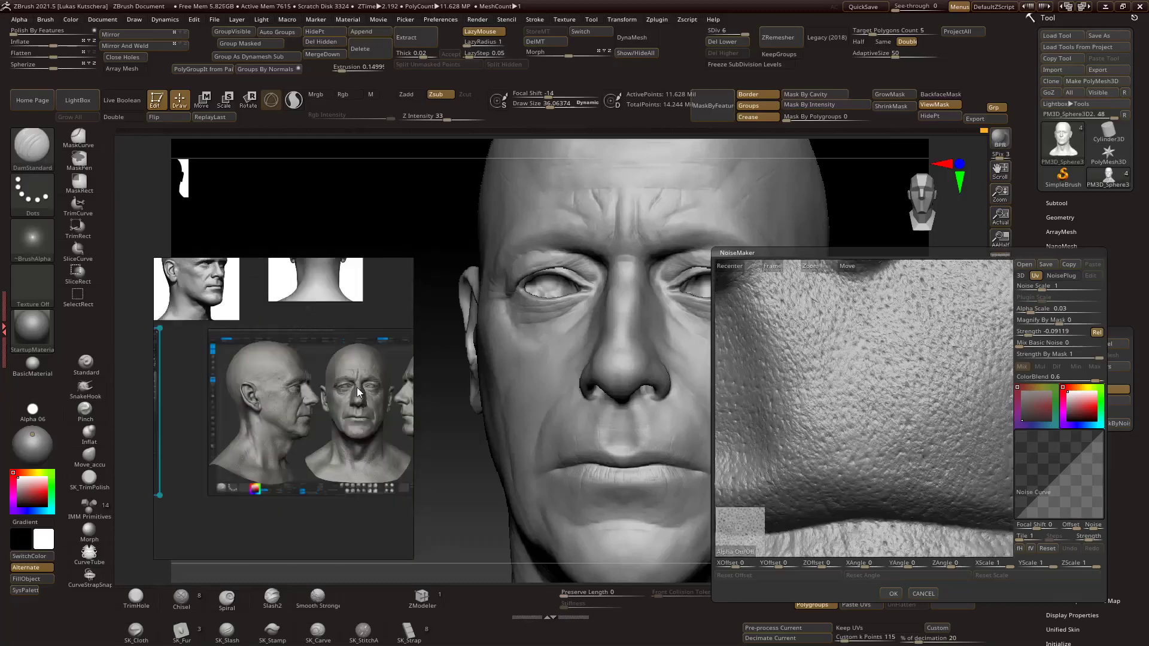
drag(879, 417, 880, 445)
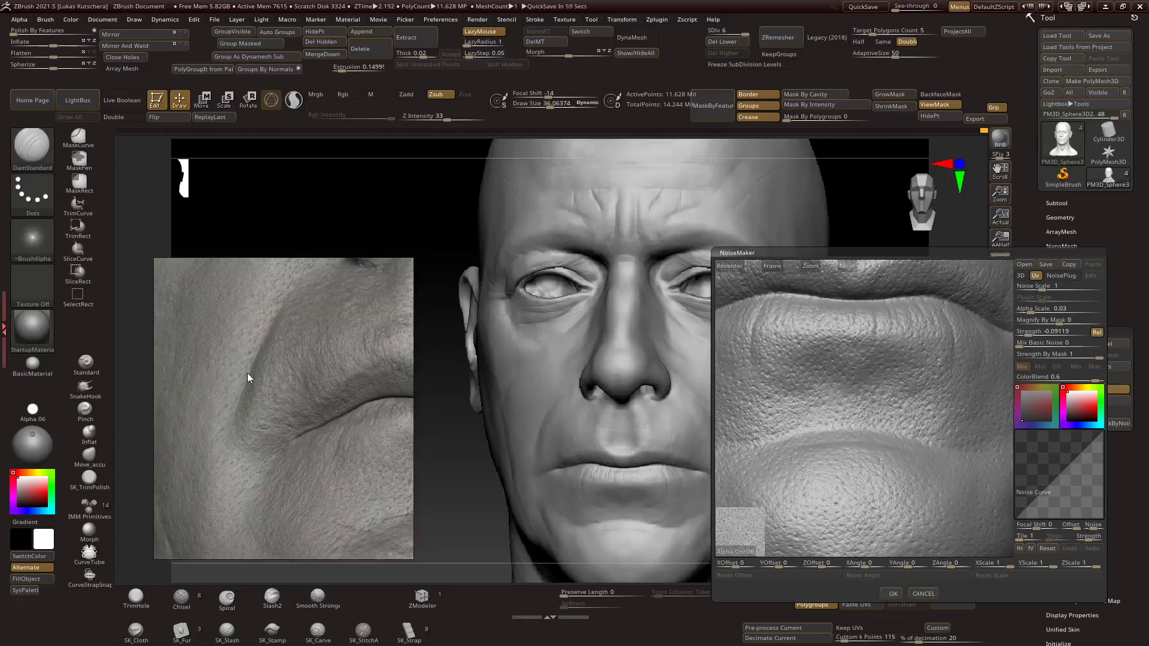
drag(864, 399, 901, 429)
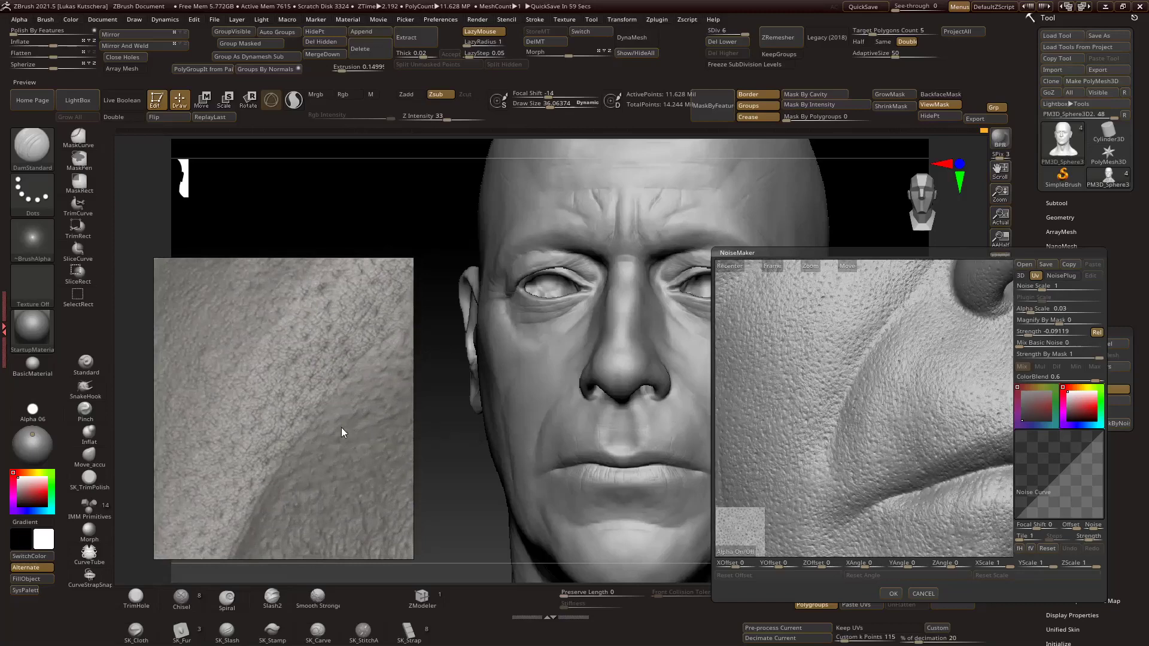
mouse_move(1024, 332)
mouse_down()
mouse_move(1043, 348)
mouse_move(1030, 334)
mouse_up()
click(892, 594)
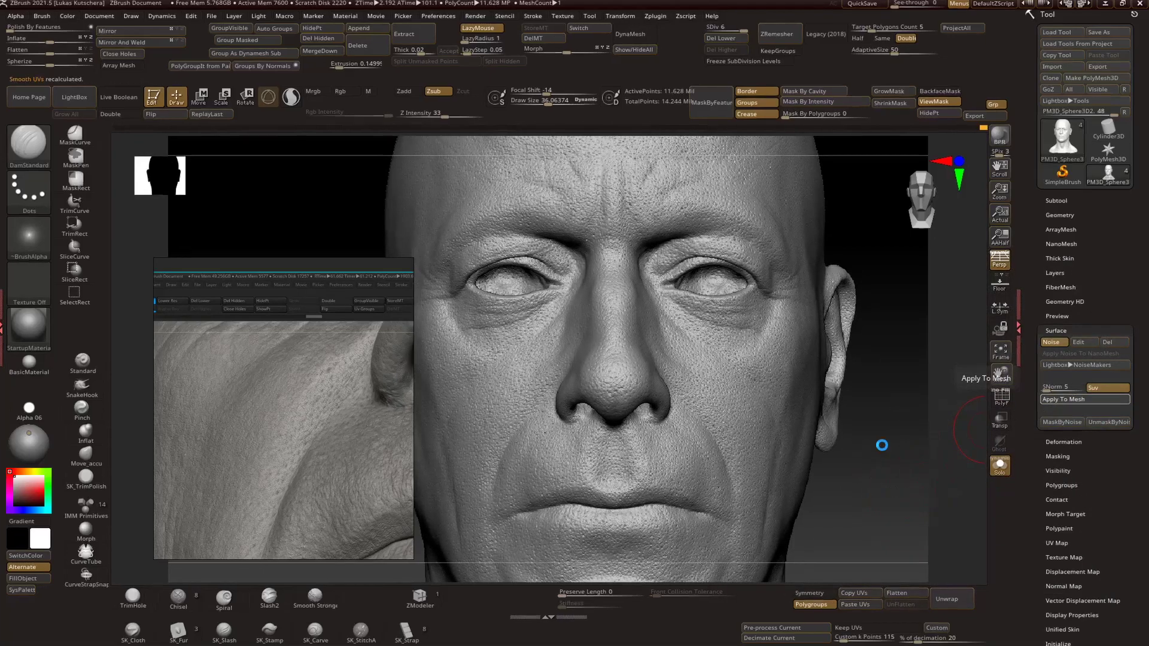
mouse_move(862, 409)
mouse_down()
mouse_move(913, 400)
mouse_move(957, 321)
mouse_move(966, 359)
mouse_up()
click(1062, 344)
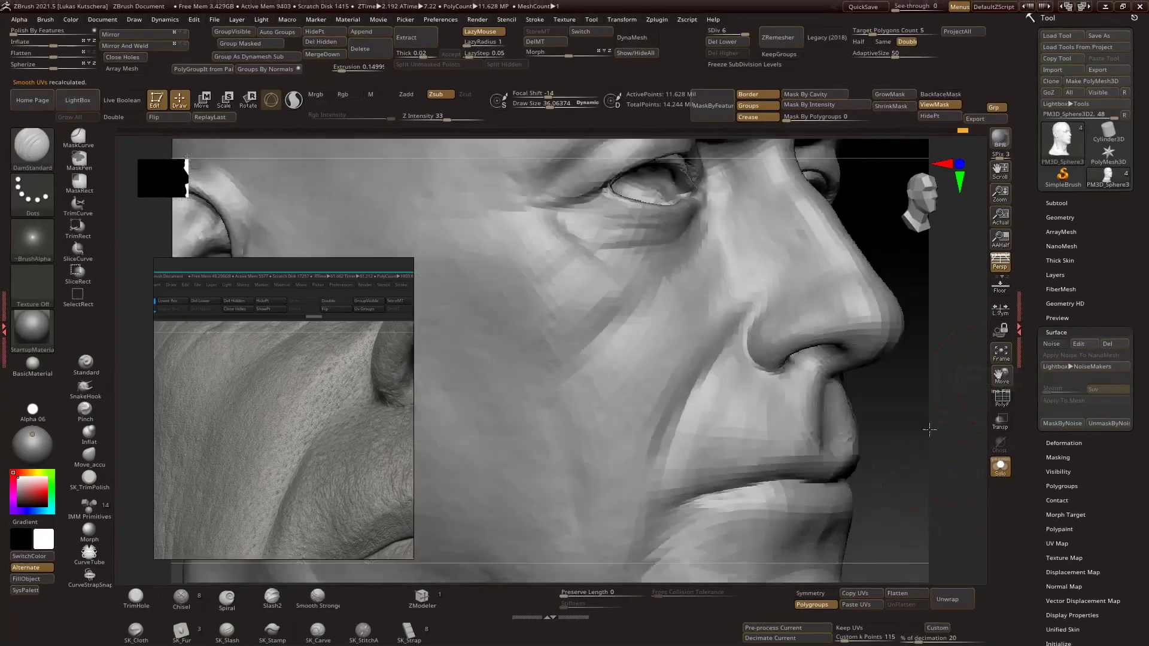
Erase the pore noise from the lips with the Morph brush.
drag(929, 429, 966, 498)
key(b)
key(m)
key(o)
mouse_move(766, 445)
right_down()
mouse_move(682, 447)
mouse_move(779, 446)
right_up()
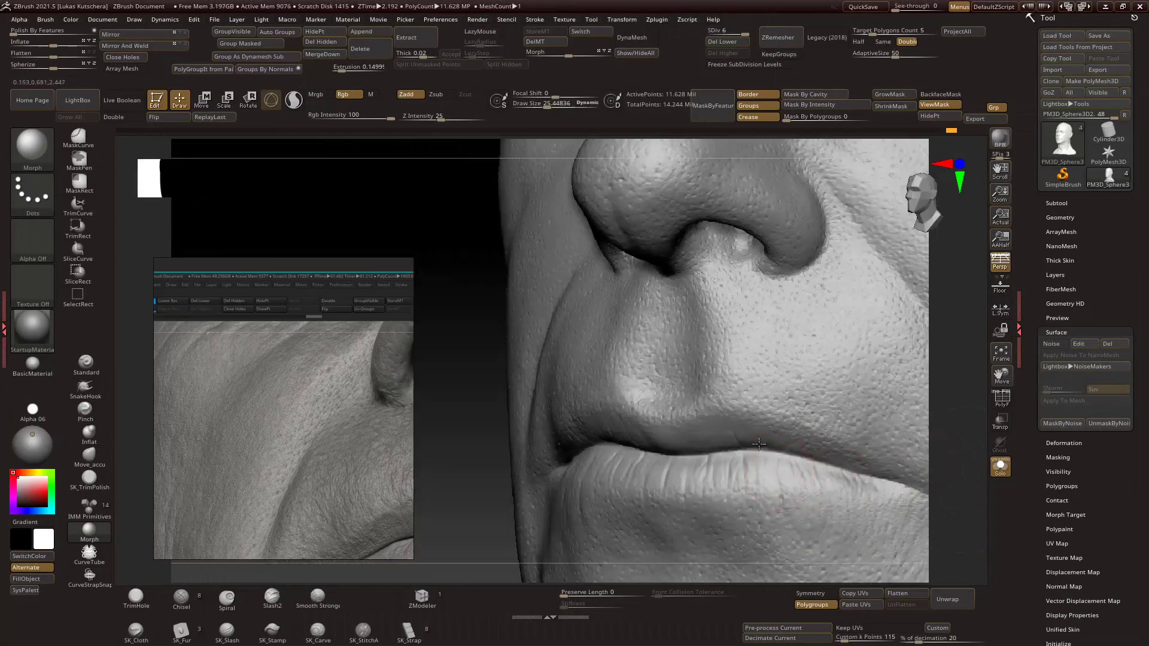
mouse_move(932, 432)
right_down()
mouse_move(954, 380)
mouse_move(923, 494)
right_up()
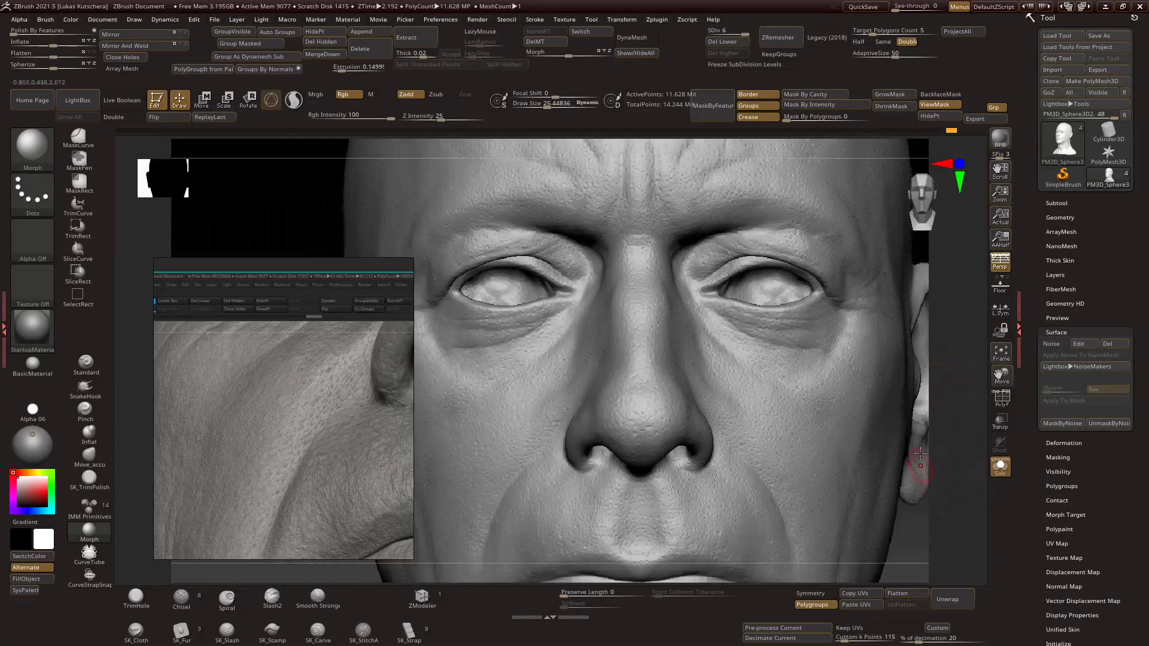
Soften the pores on the eye bags with the Morph brush, following the close-up eye reference.
ctrl+right_drag(755, 318, 707, 312)
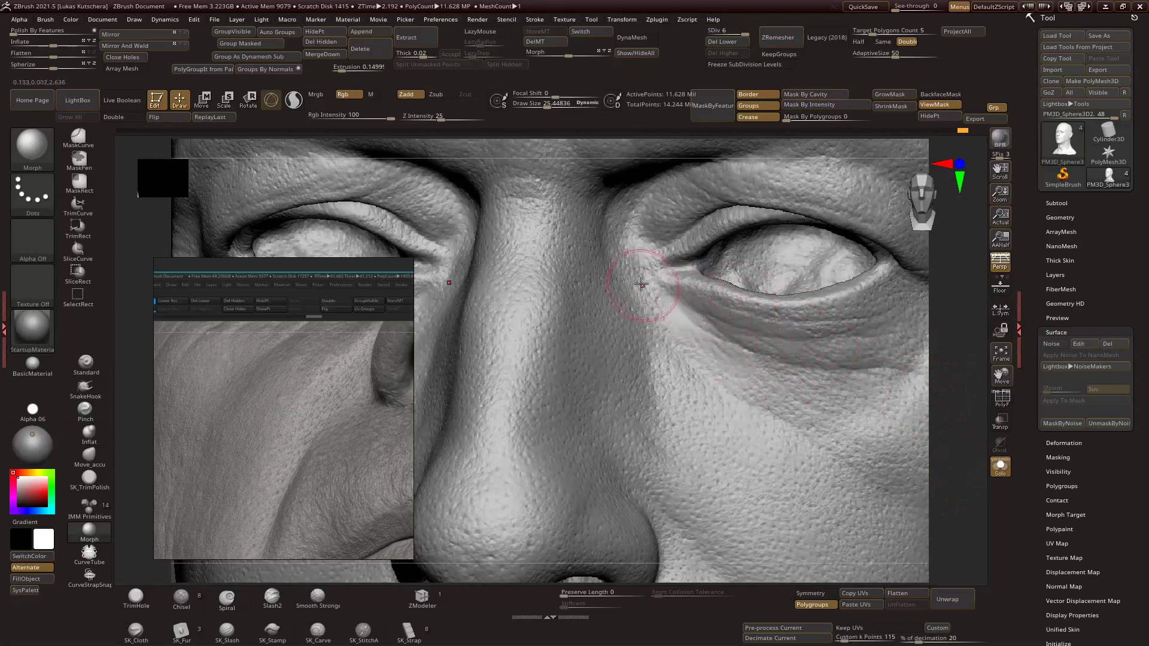
alt+right_drag(982, 394, 918, 389)
scroll(272, 357, down, 10)
scroll(180, 379, up, 12)
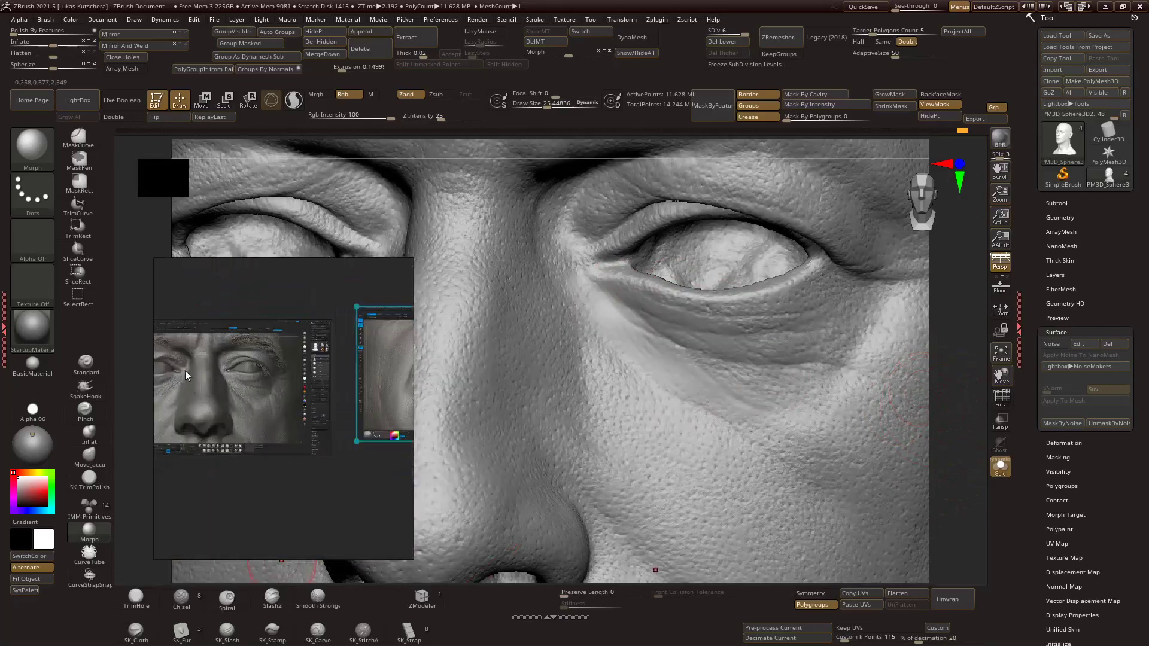
scroll(315, 386, up, 2)
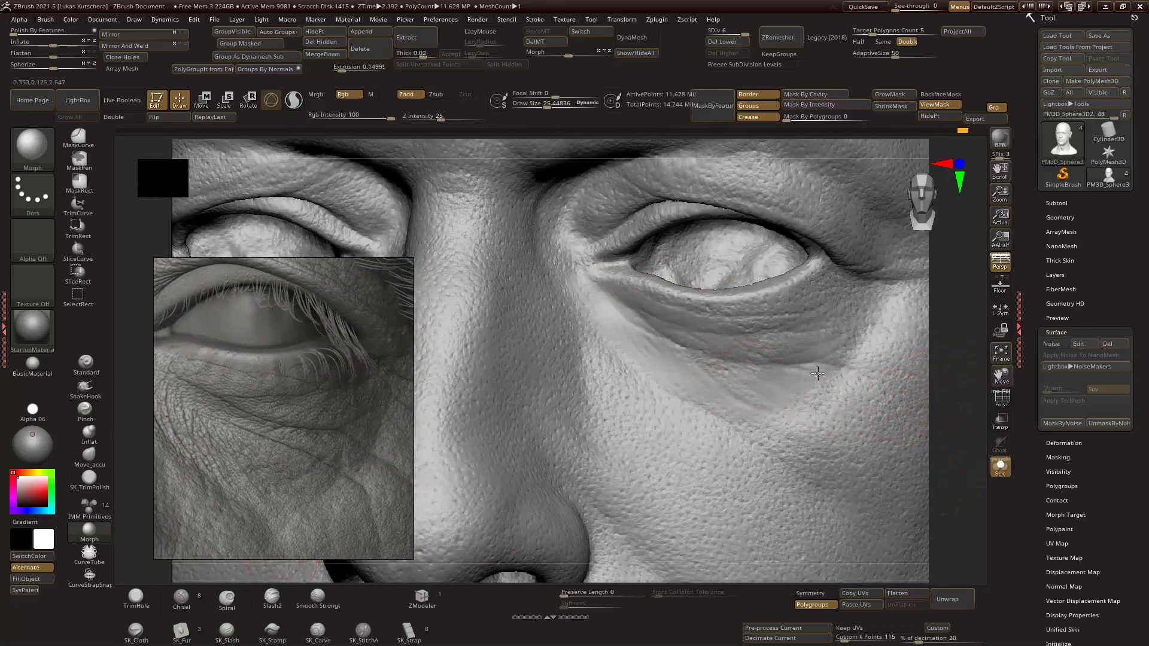
Erase the pore noise from the eyelid rims and the inside of the eye openings with the Morph brush.
mouse_move(626, 241)
right_down()
mouse_move(631, 264)
mouse_move(793, 298)
right_up()
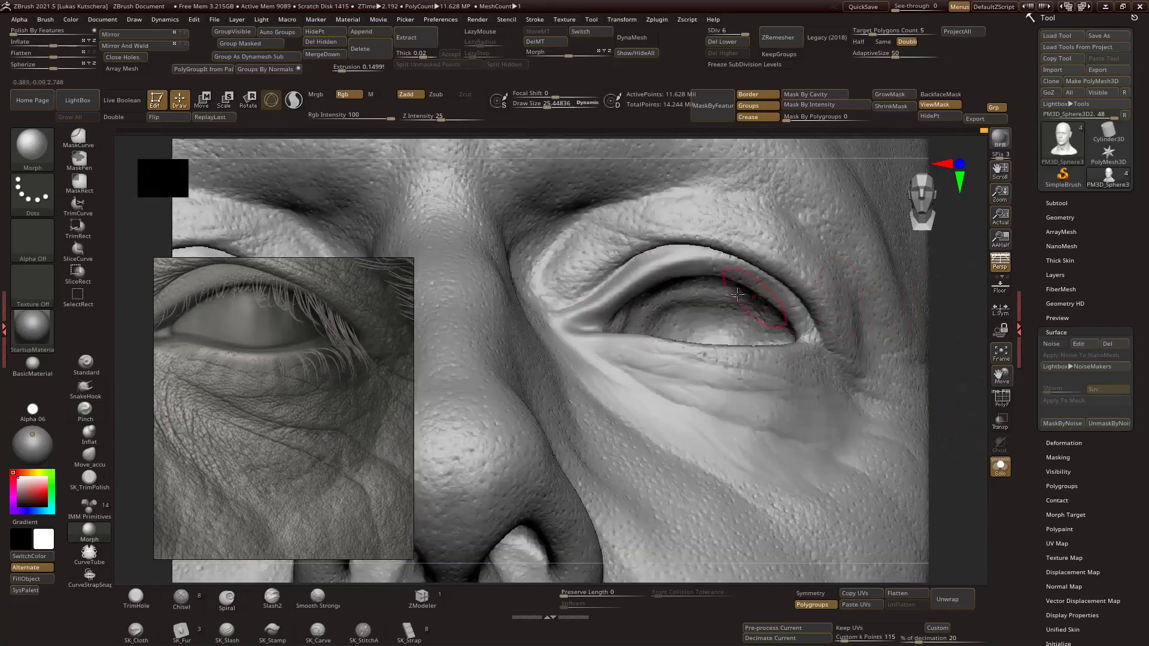
right_drag(908, 372, 651, 324)
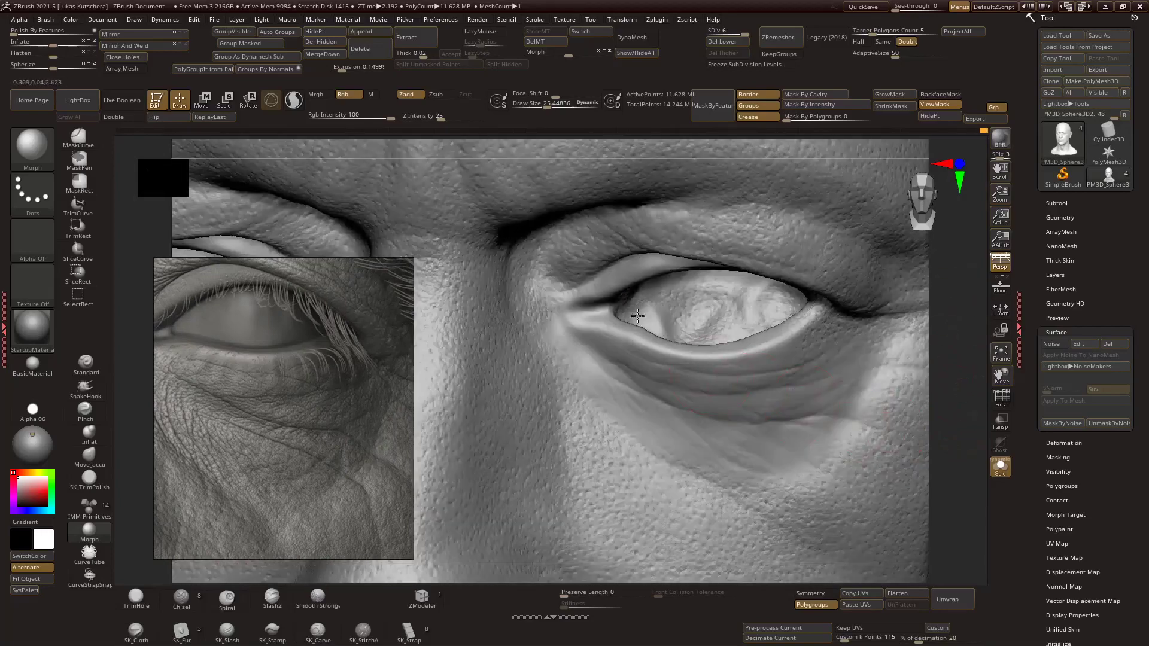
right_drag(726, 310, 717, 438)
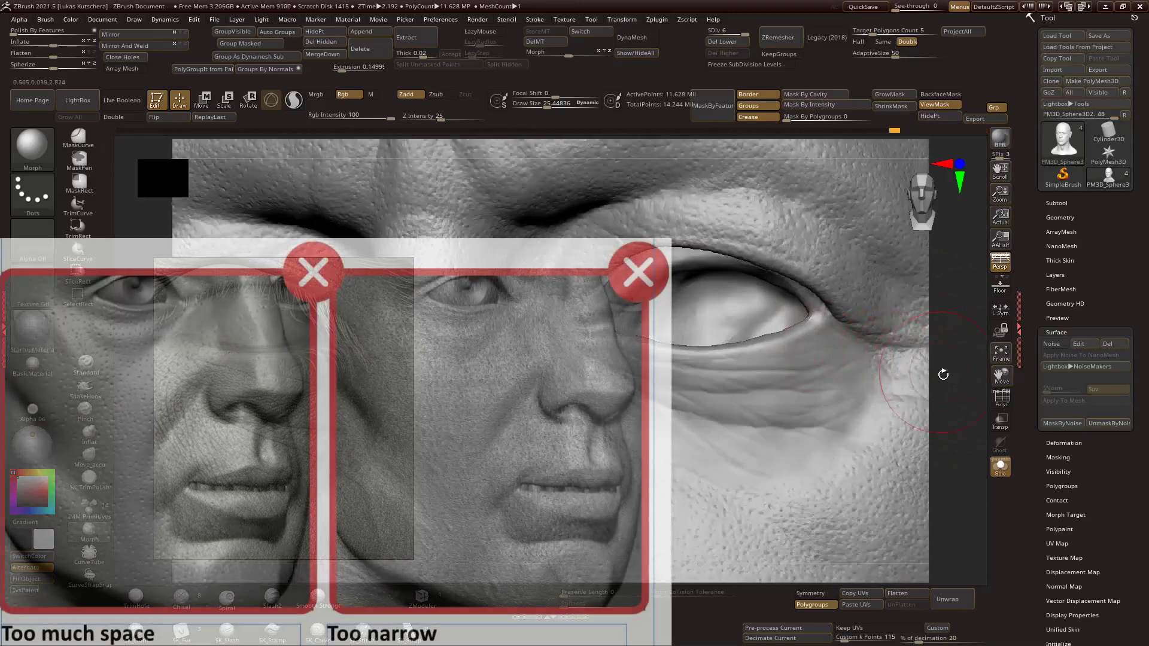
right_drag(942, 373, 727, 265)
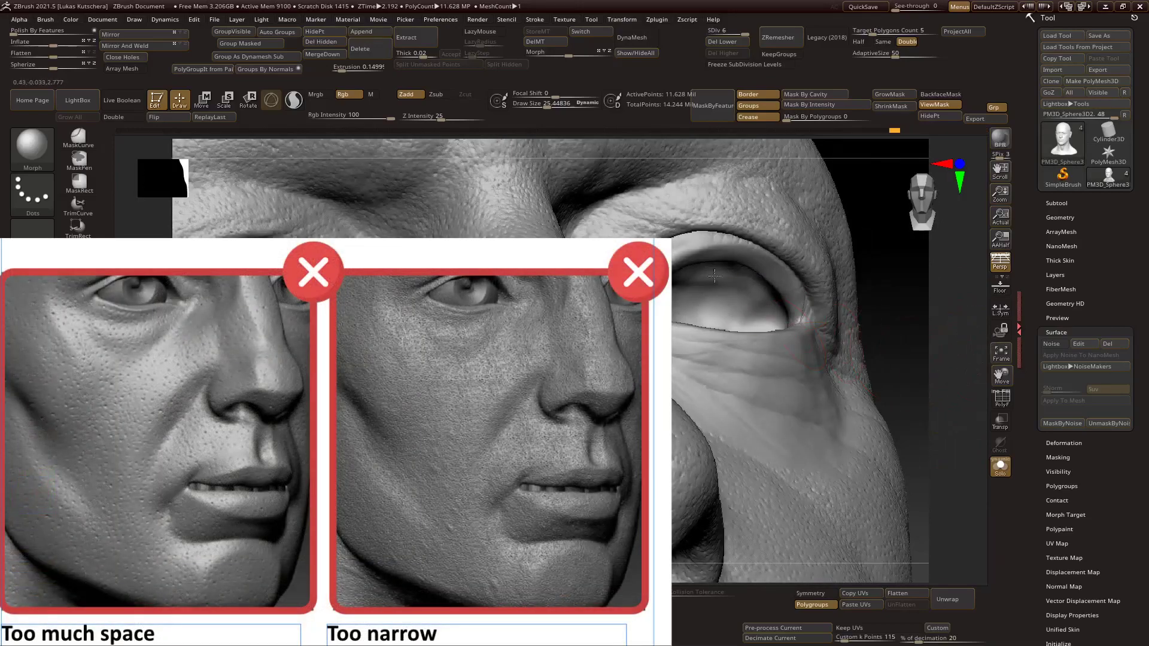
right_drag(860, 358, 899, 357)
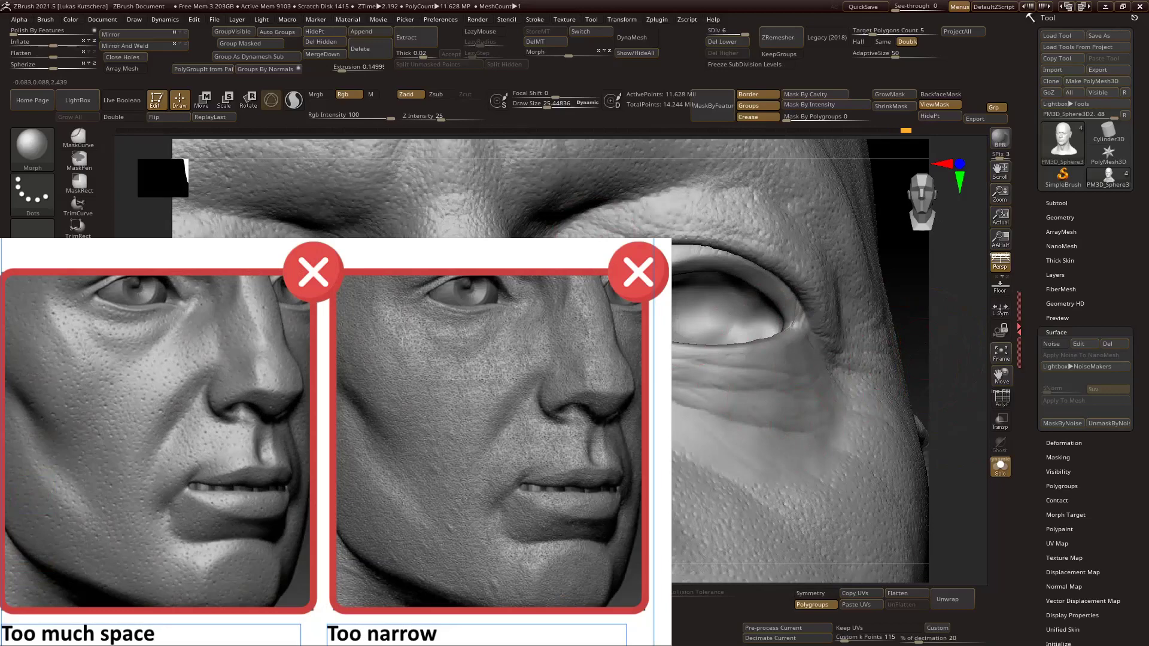
right_drag(718, 335, 692, 314)
mouse_move(781, 339)
right_down()
mouse_move(835, 318)
mouse_move(794, 355)
right_up()
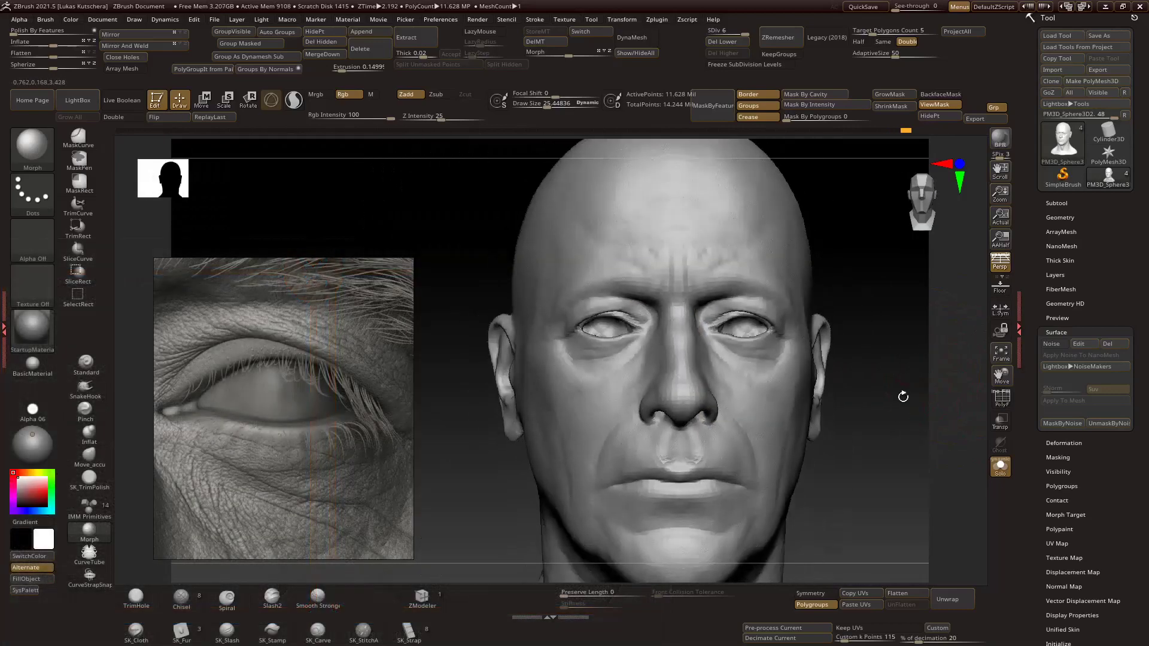
mouse_move(902, 395)
right_down()
mouse_move(876, 381)
mouse_move(856, 435)
right_up()
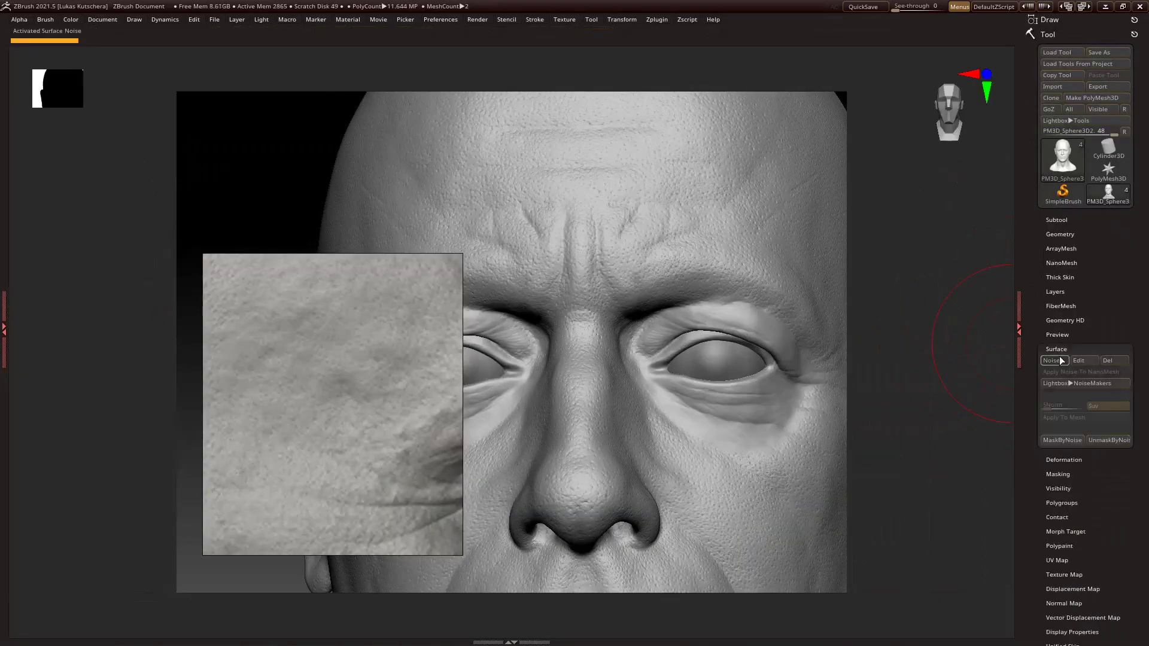
Turn on smooth UVs for the surface noise, accept its UV-mode settings, and apply it to the mesh.
click(1113, 406)
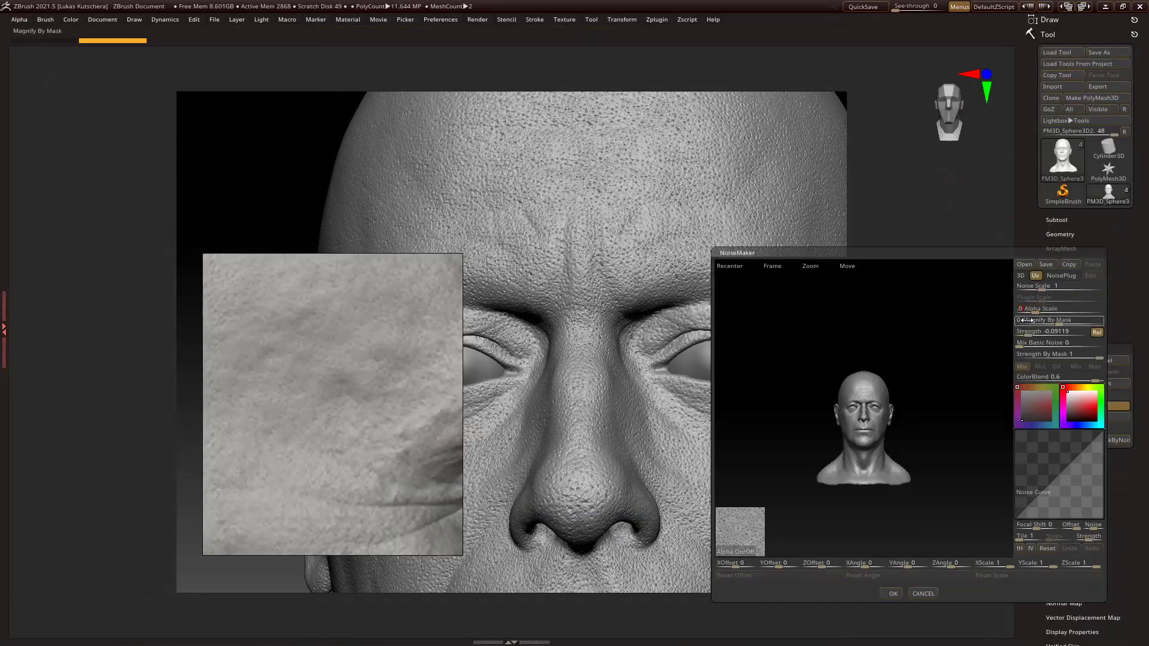
click(893, 594)
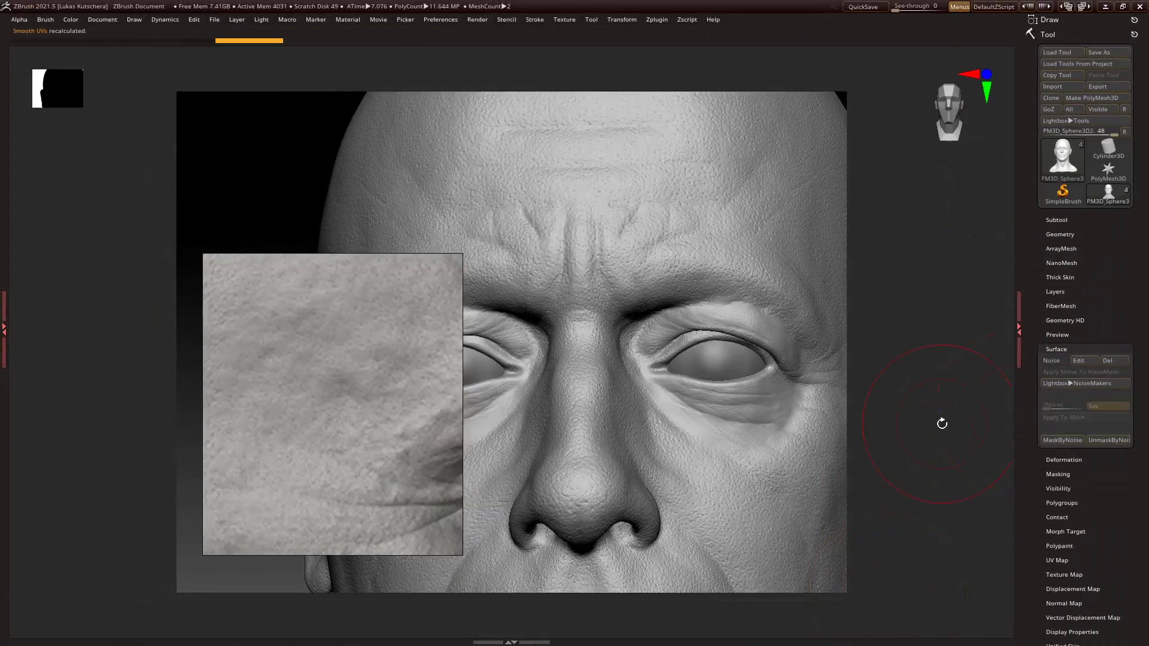
drag(941, 423, 937, 438)
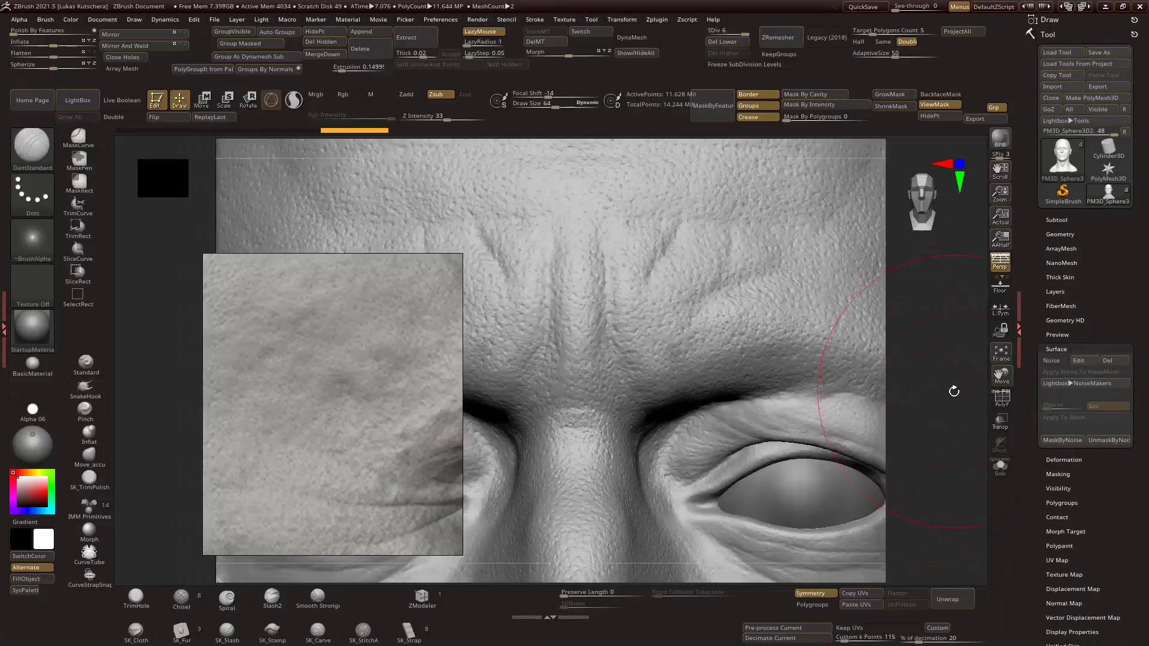
mouse_move(952, 389)
mouse_down()
mouse_move(939, 364)
mouse_move(954, 435)
mouse_move(939, 418)
mouse_move(926, 267)
mouse_move(915, 328)
mouse_move(948, 392)
mouse_up()
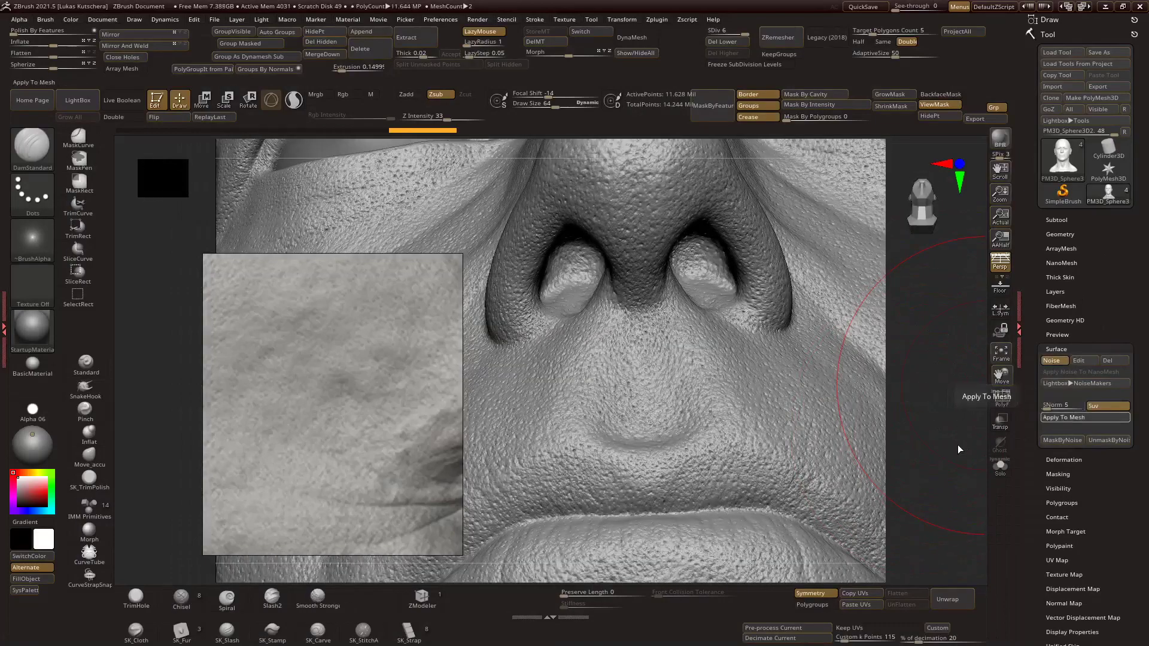
Remove the applied pore noise around the eyelids with a smaller Morph brush.
mouse_move(946, 451)
mouse_down()
mouse_move(940, 488)
mouse_move(867, 467)
mouse_move(666, 482)
mouse_move(809, 482)
mouse_up()
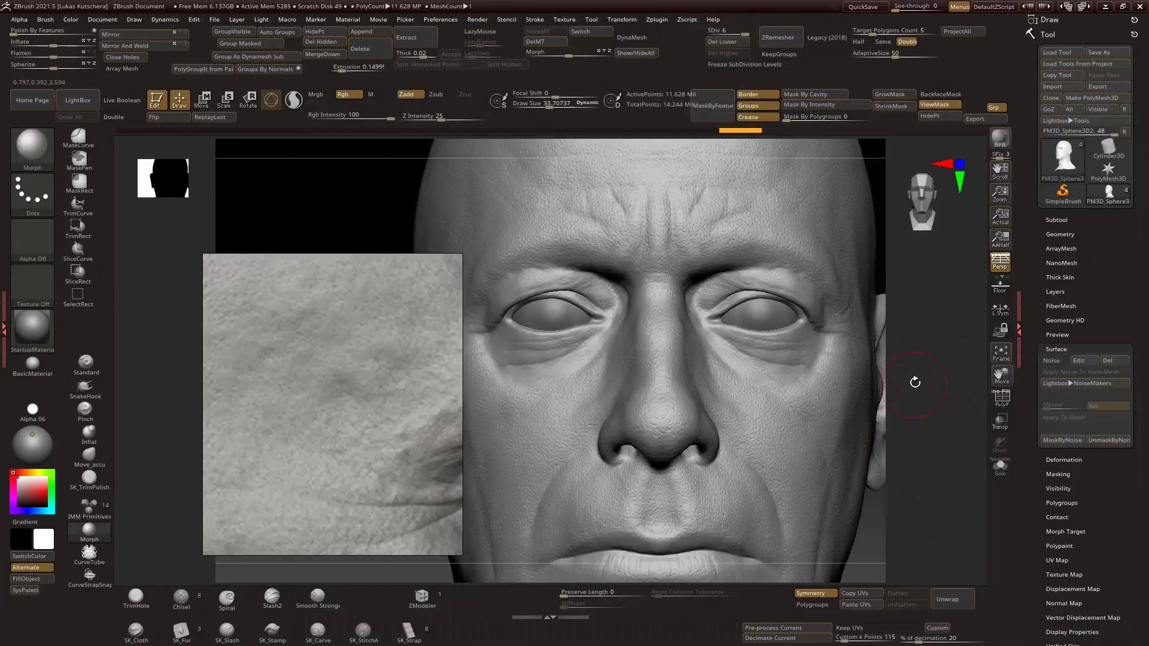
mouse_move(910, 380)
ctrl+right_down()
mouse_move(718, 372)
mouse_move(748, 419)
mouse_move(910, 411)
ctrl+right_up()
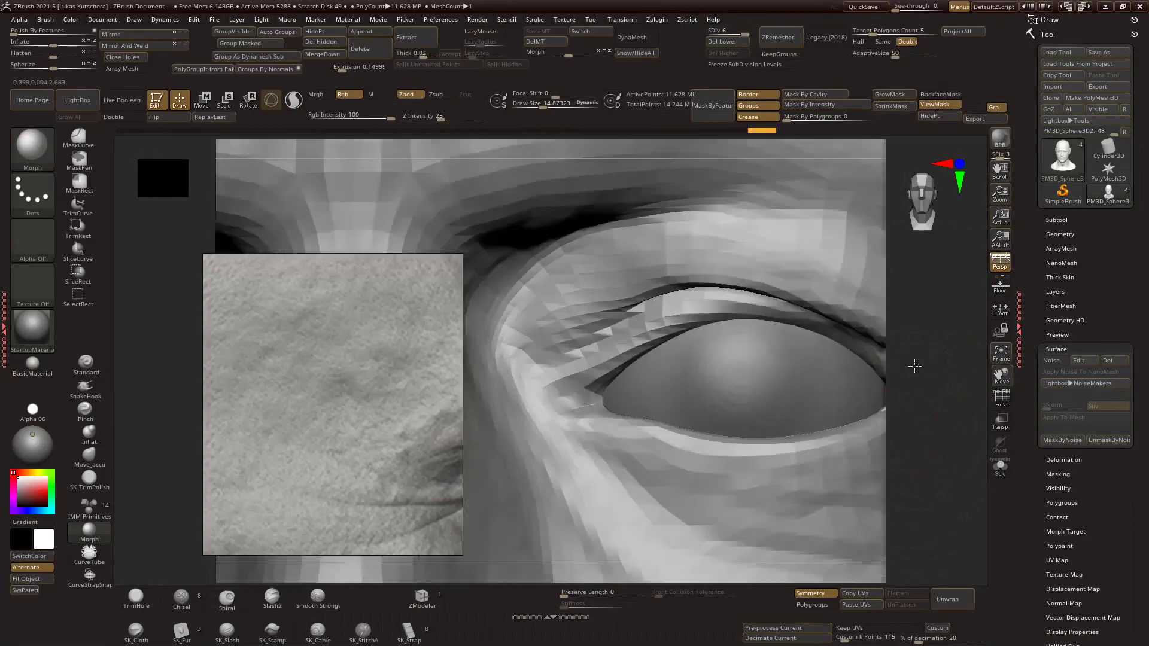
mouse_move(689, 302)
ctrl+right_down()
mouse_move(921, 440)
mouse_move(908, 428)
mouse_move(914, 383)
mouse_move(909, 411)
mouse_move(910, 397)
mouse_move(738, 390)
ctrl+right_up()
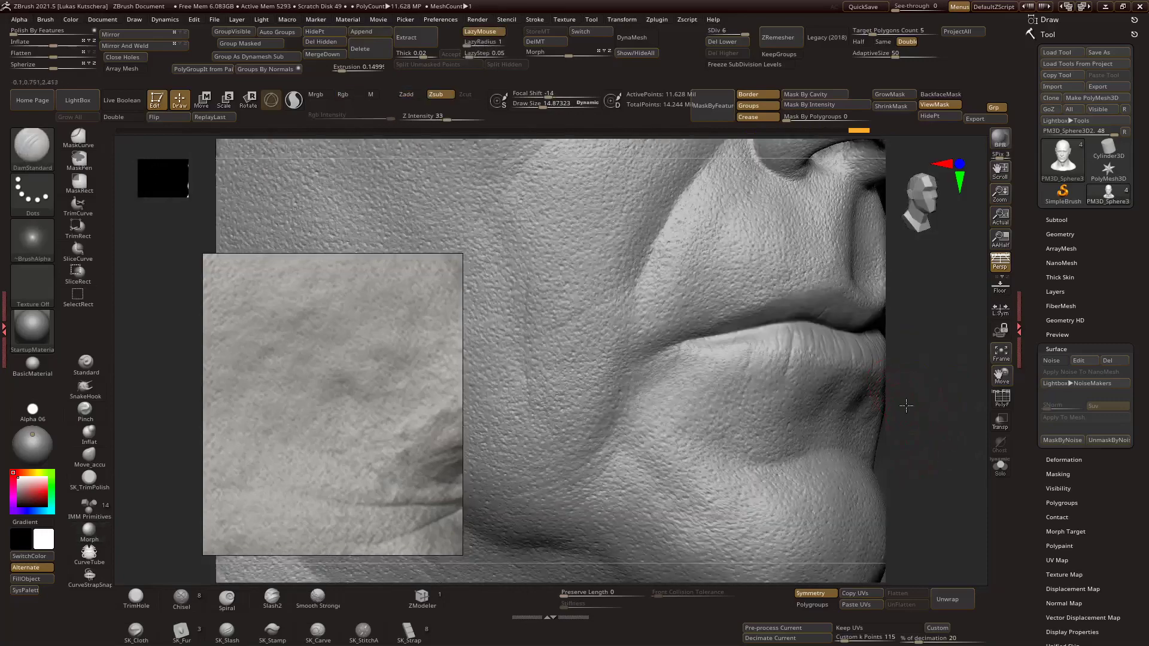
mouse_move(890, 390)
right_down()
mouse_move(923, 424)
mouse_move(910, 354)
mouse_move(922, 465)
right_up()
mouse_move(885, 395)
right_down()
mouse_move(898, 383)
mouse_move(889, 374)
mouse_move(915, 365)
right_up()
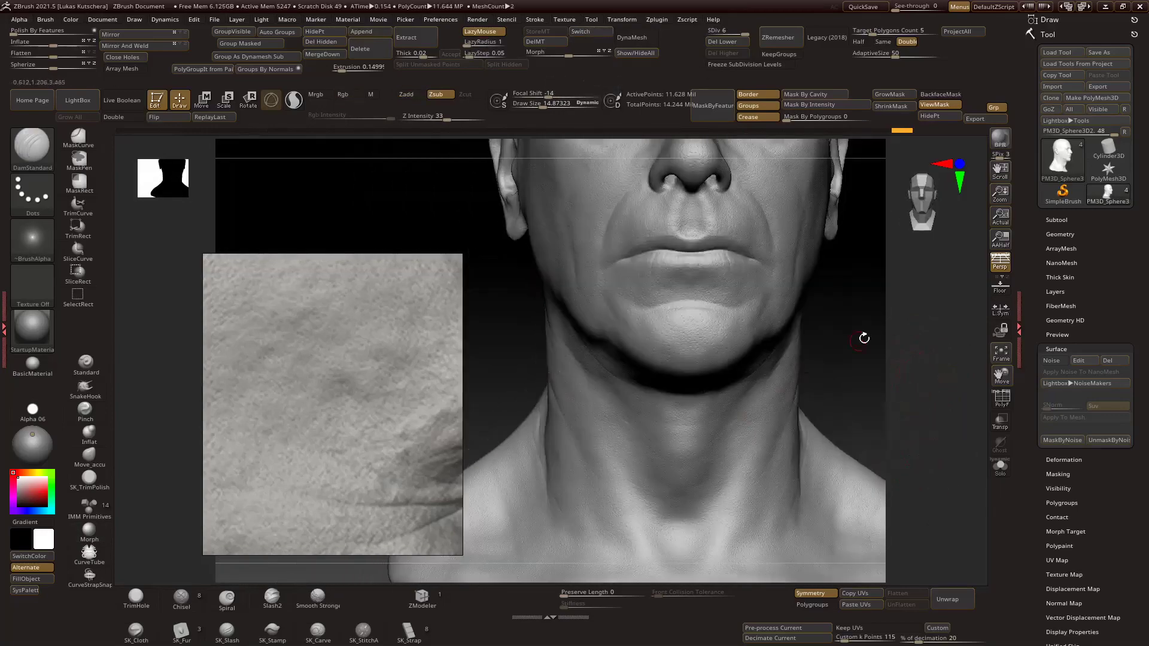
right_drag(802, 374, 909, 360)
mouse_move(696, 287)
right_down()
mouse_move(923, 303)
mouse_move(967, 326)
mouse_move(702, 464)
mouse_move(670, 383)
mouse_move(687, 426)
mouse_move(821, 385)
mouse_move(621, 372)
mouse_move(654, 397)
mouse_move(831, 438)
right_up()
mouse_move(907, 426)
shift+right_down()
mouse_move(801, 463)
mouse_move(931, 403)
mouse_move(620, 367)
mouse_move(853, 394)
mouse_move(808, 428)
mouse_move(941, 357)
mouse_move(909, 423)
mouse_move(939, 377)
mouse_move(559, 328)
mouse_move(904, 348)
mouse_move(861, 351)
mouse_move(931, 334)
mouse_move(769, 269)
shift+right_up()
Build up subtle skin folds on the temple and outer forehead with a large Standard brush.
key(b)
key(m)
key(v)
key(b)
key(s)
key(t)
mouse_move(864, 295)
ctrl+right_down()
mouse_move(849, 345)
mouse_move(902, 347)
mouse_move(784, 340)
ctrl+right_up()
right_drag(845, 374, 634, 313)
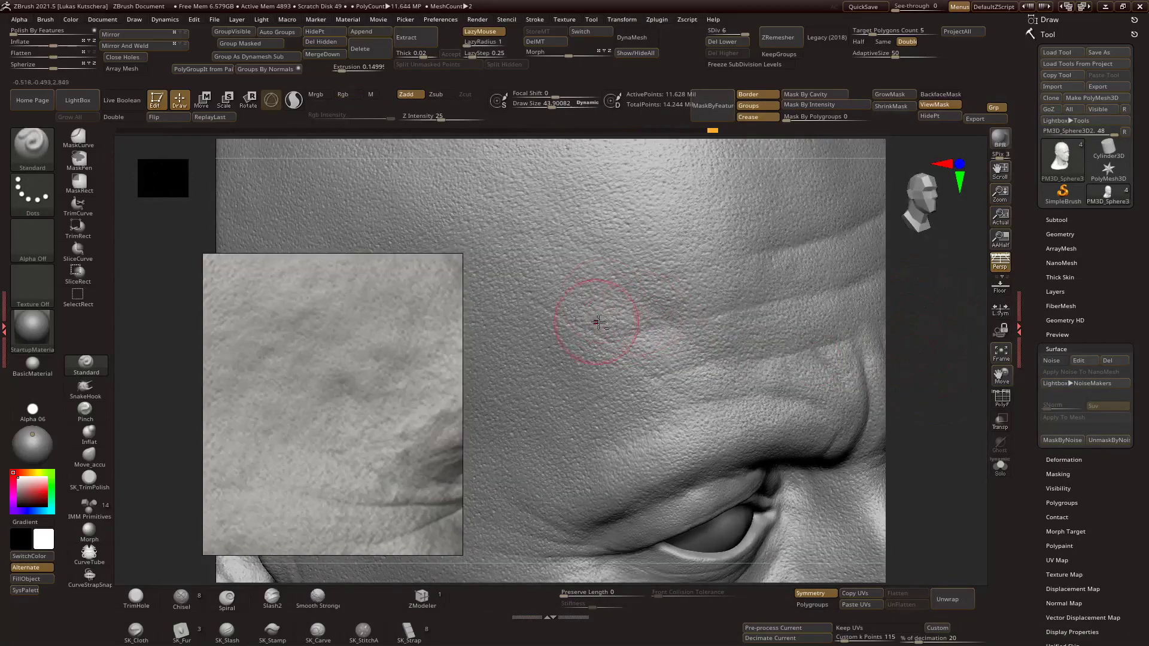
mouse_move(690, 354)
right_down()
mouse_move(892, 338)
mouse_move(866, 283)
mouse_move(672, 398)
right_up()
Carve fine creases across the forehead, between the brows and at the nose bridge with the DamStandard brush.
key(b)
key(d)
key(s)
right_drag(739, 328, 884, 333)
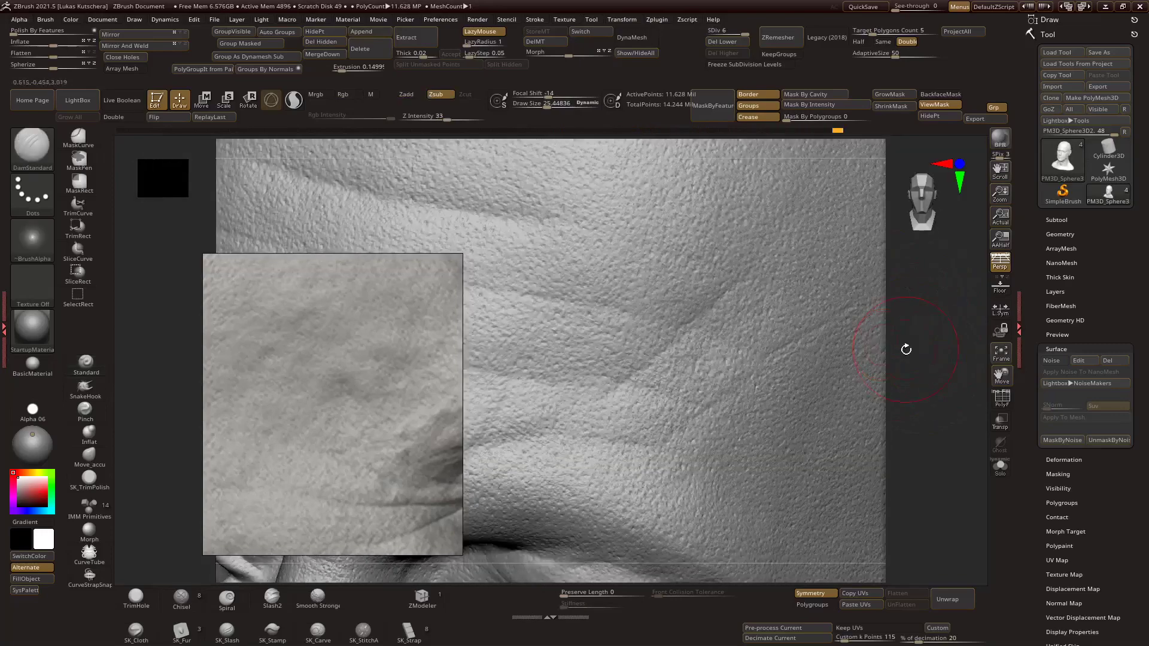
mouse_move(748, 375)
right_down()
mouse_move(857, 318)
mouse_move(914, 403)
mouse_move(891, 350)
right_up()
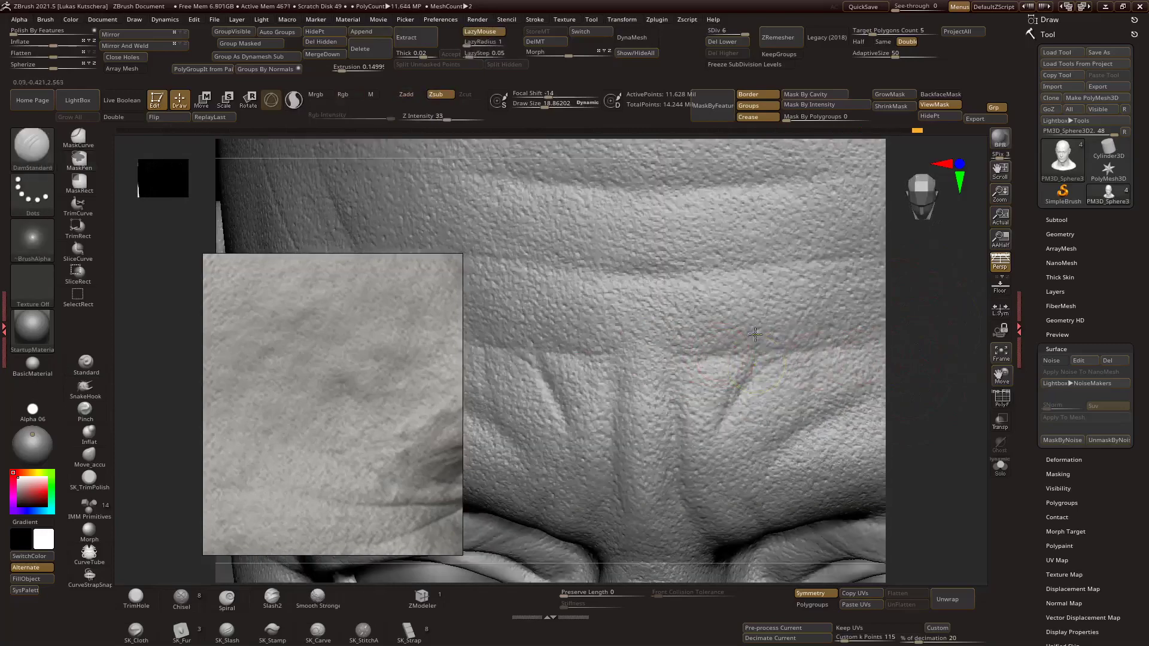
right_drag(742, 298, 676, 323)
right_drag(755, 292, 698, 261)
right_drag(795, 250, 935, 318)
right_drag(936, 361, 551, 345)
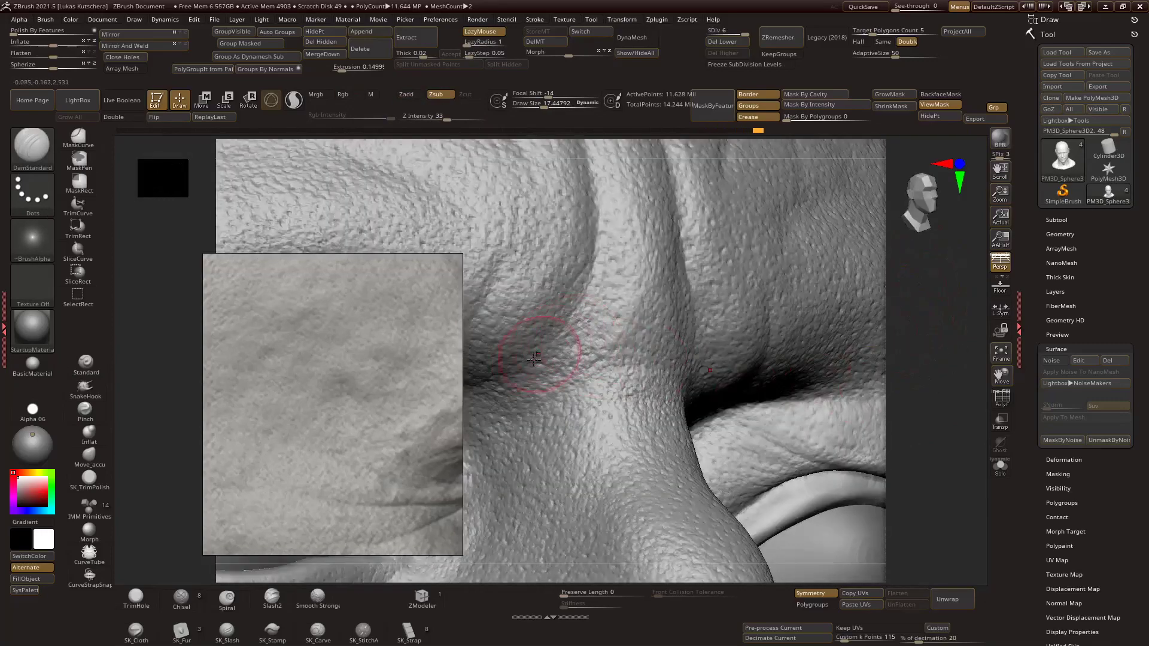
Carve thin skin wrinkles into the upper eyelid fold toward the inner eye corner with a small DamStandard brush.
right_drag(917, 324, 938, 425)
right_drag(884, 377, 665, 345)
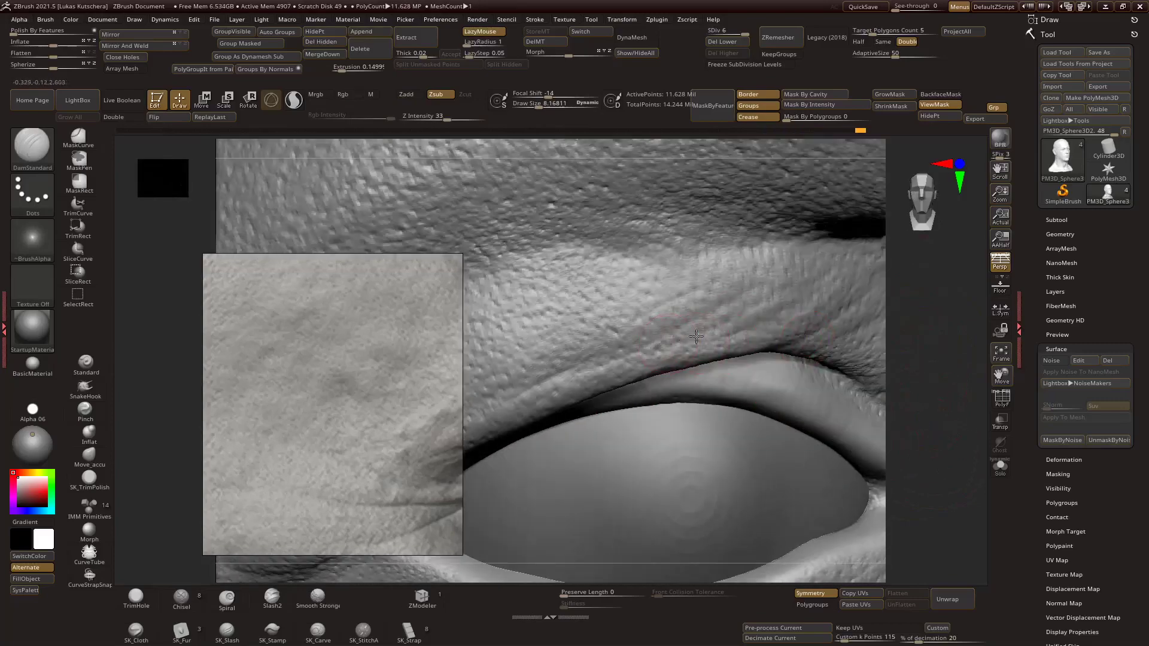
right_drag(782, 315, 657, 370)
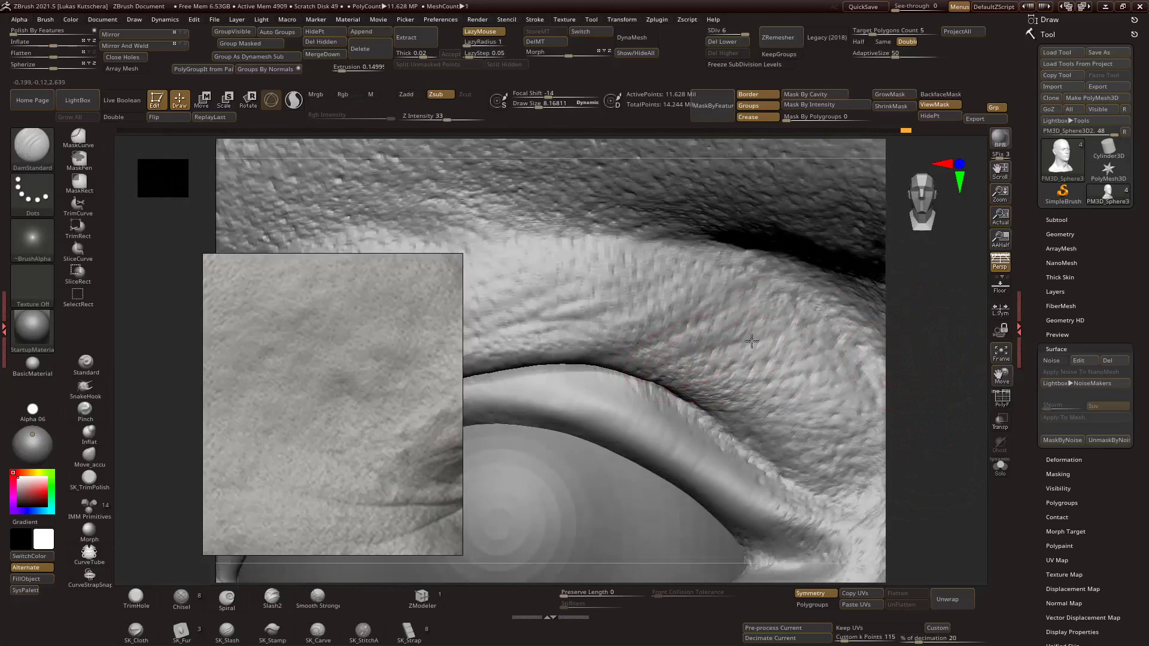
right_drag(786, 388, 856, 394)
right_drag(779, 392, 684, 351)
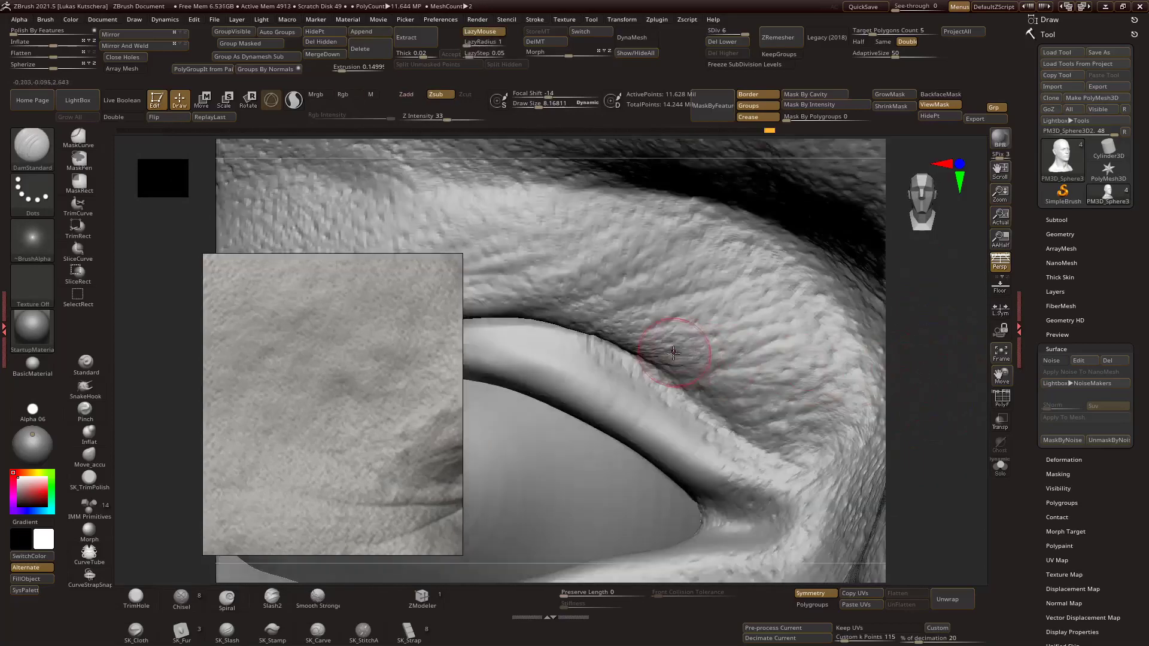
right_drag(852, 346, 736, 273)
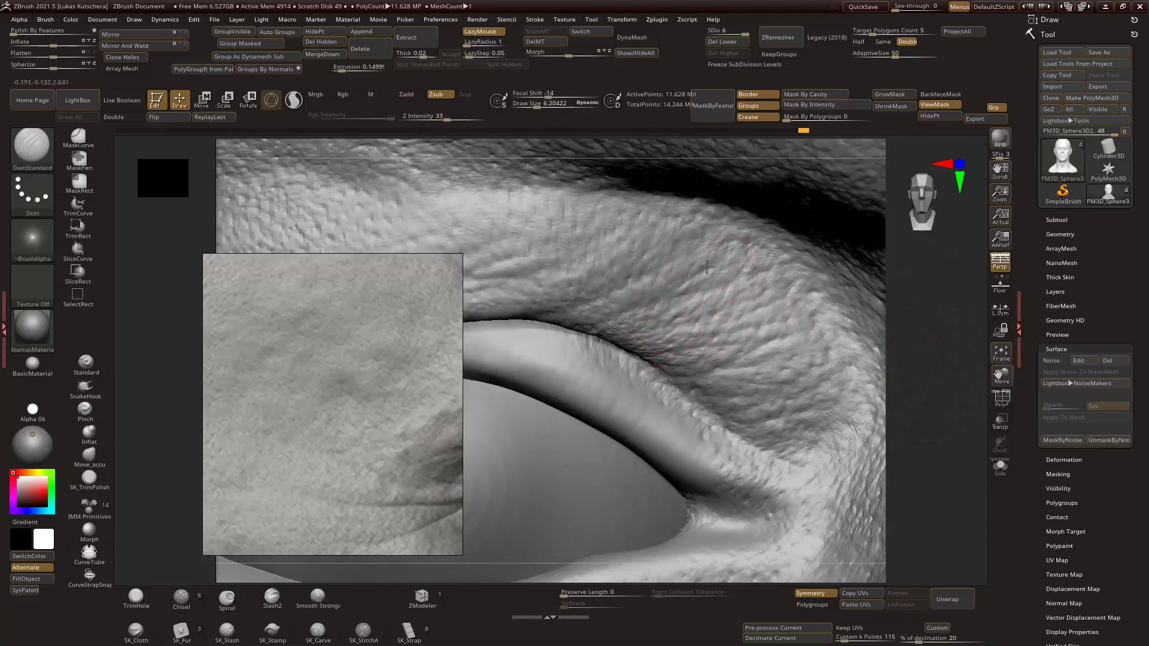
drag(652, 258, 679, 247)
Soften the pore detail on the upper eyelid and eye bag with the Morph brush.
mouse_move(778, 312)
ctrl+right_down()
mouse_move(918, 356)
mouse_move(754, 405)
mouse_move(761, 457)
mouse_move(846, 475)
mouse_move(941, 357)
mouse_move(924, 403)
mouse_move(897, 413)
mouse_move(916, 394)
mouse_move(731, 379)
mouse_move(909, 423)
ctrl+right_up()
key(b)
key(m)
key(o)
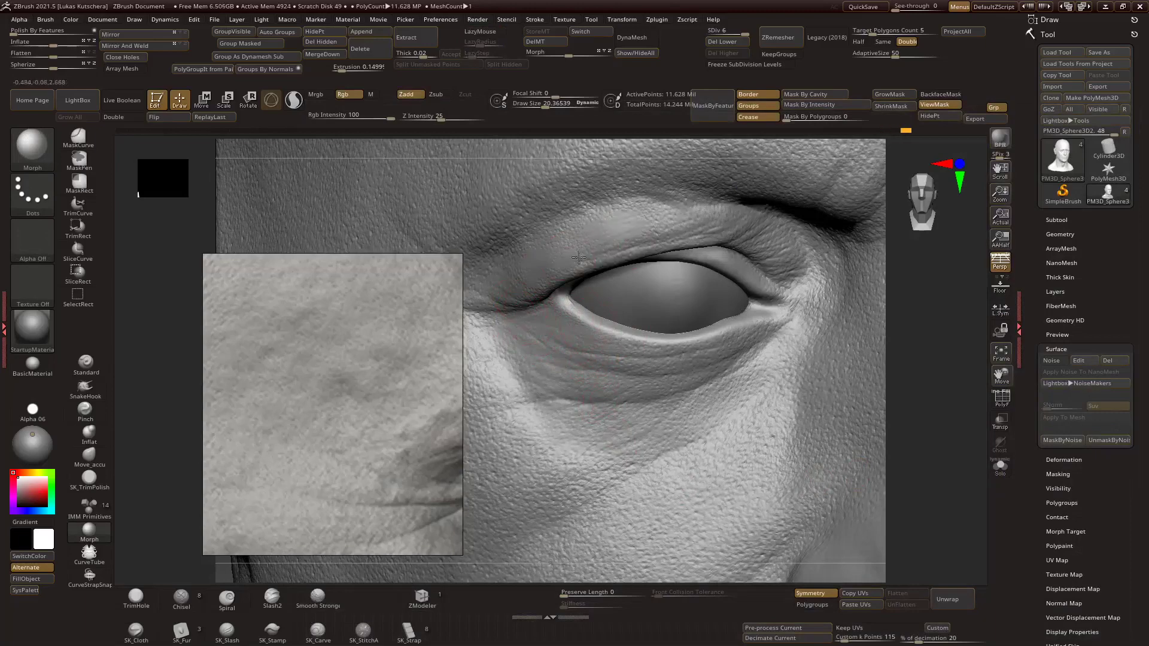
right_drag(710, 220, 809, 277)
right_drag(953, 323, 675, 441)
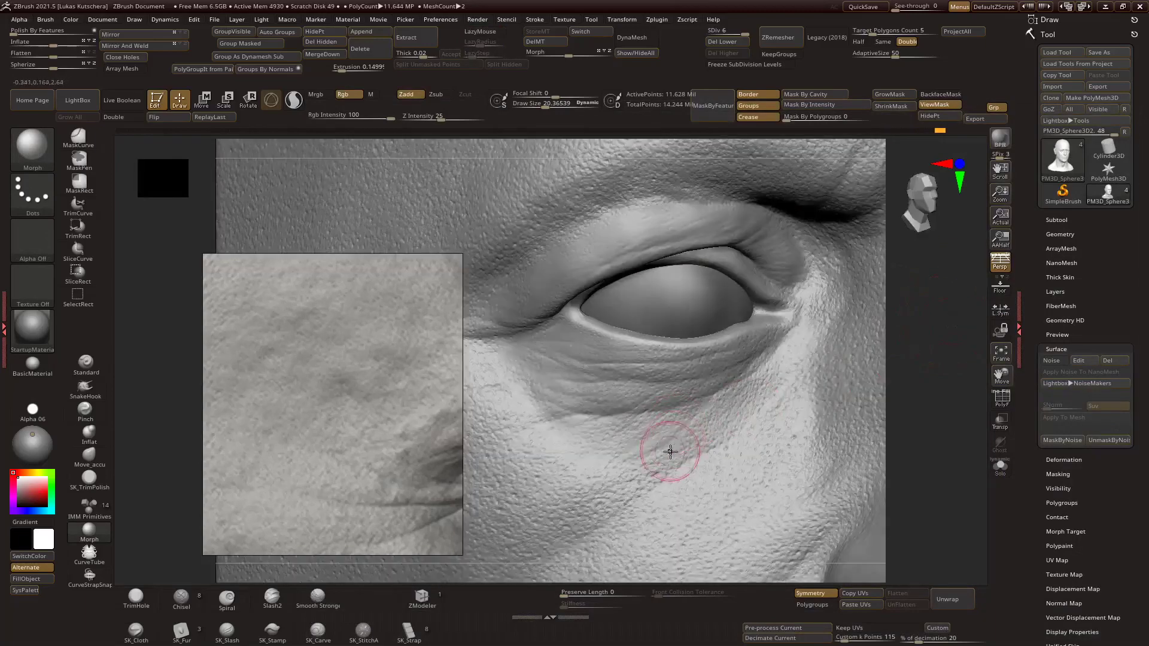
drag(600, 385, 778, 314)
mouse_move(771, 247)
right_down()
mouse_move(872, 303)
mouse_move(903, 411)
mouse_move(615, 450)
right_up()
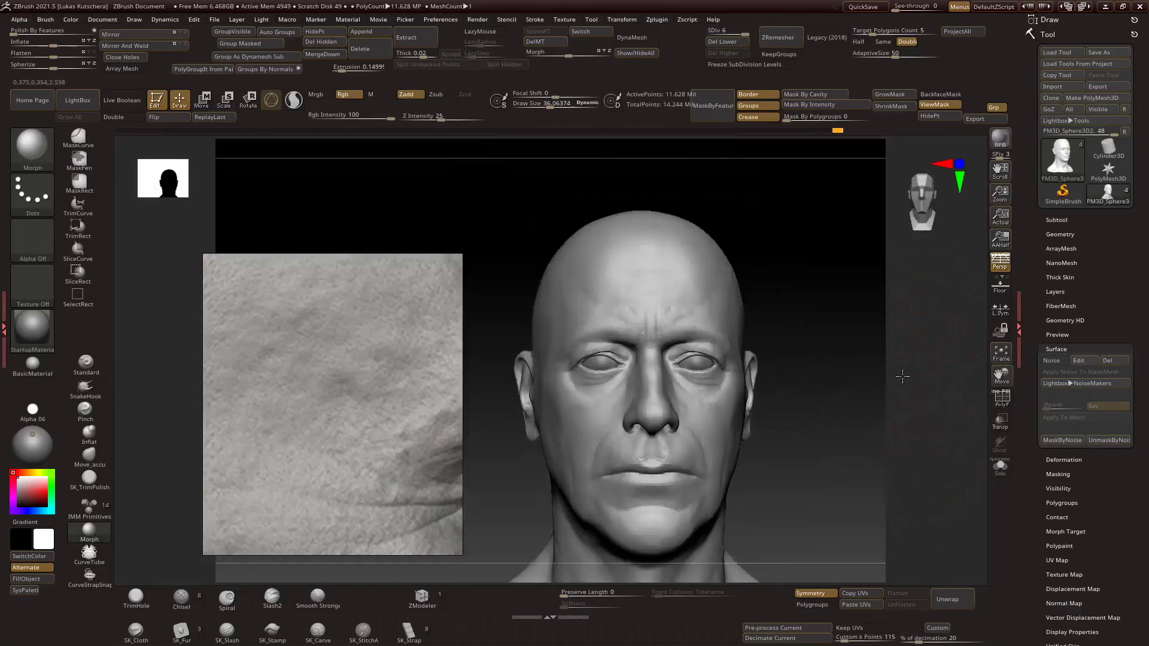
Carve fine creases along the nasolabial fold, mouth corner and upper lip border with the DamStandard brush.
mouse_move(885, 430)
right_down()
mouse_move(918, 415)
mouse_move(916, 377)
right_up()
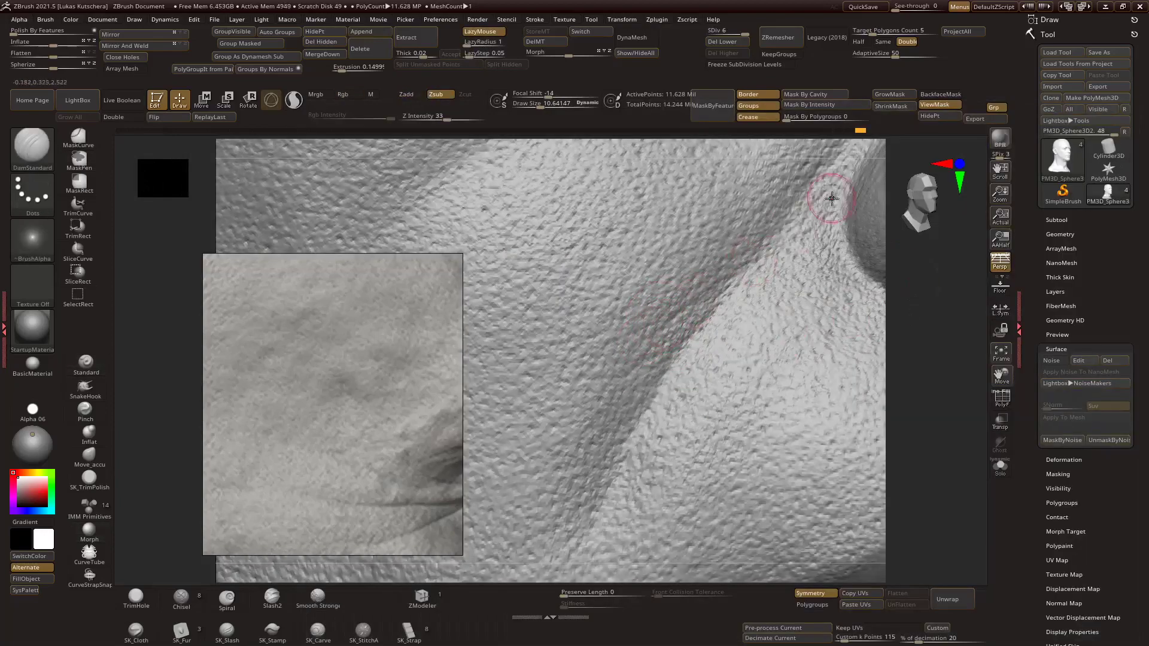
drag(832, 199, 710, 377)
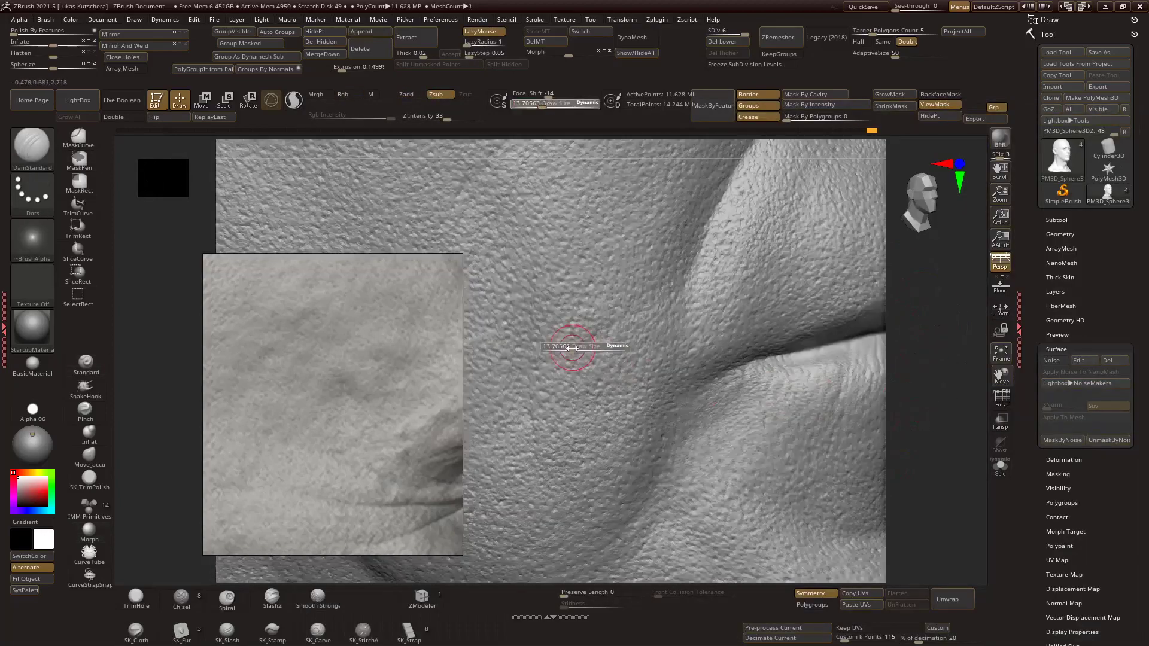
drag(572, 347, 584, 359)
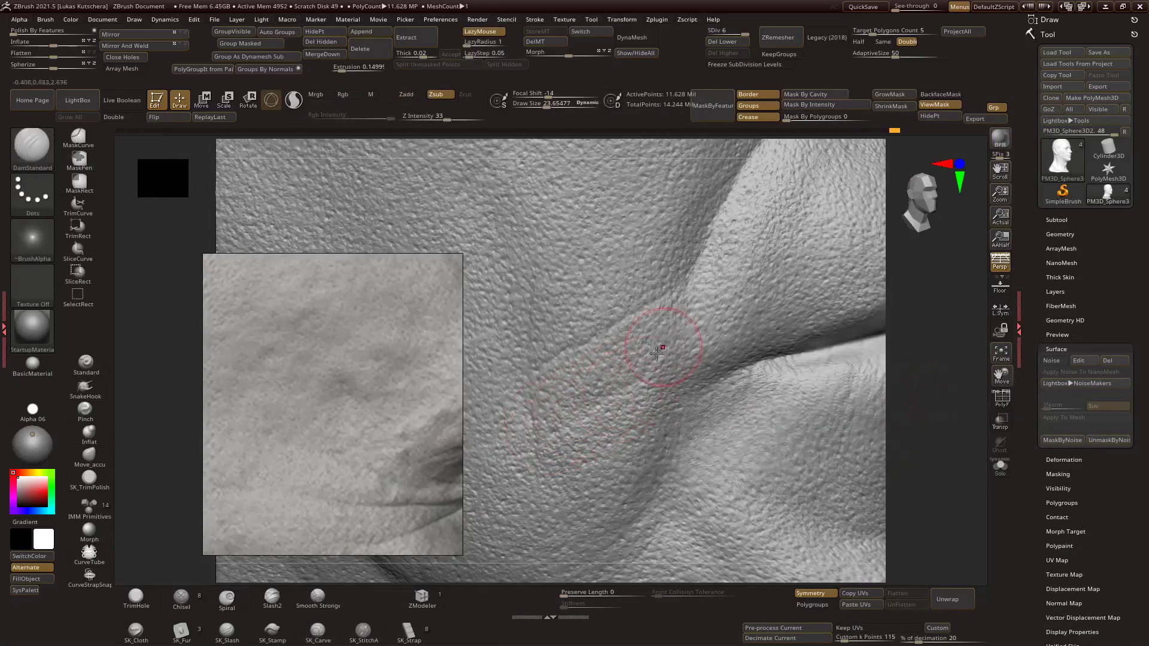
key(ctrl)
mouse_move(778, 336)
right_down()
mouse_move(754, 353)
mouse_move(731, 333)
mouse_move(709, 367)
mouse_move(900, 359)
mouse_move(616, 459)
right_up()
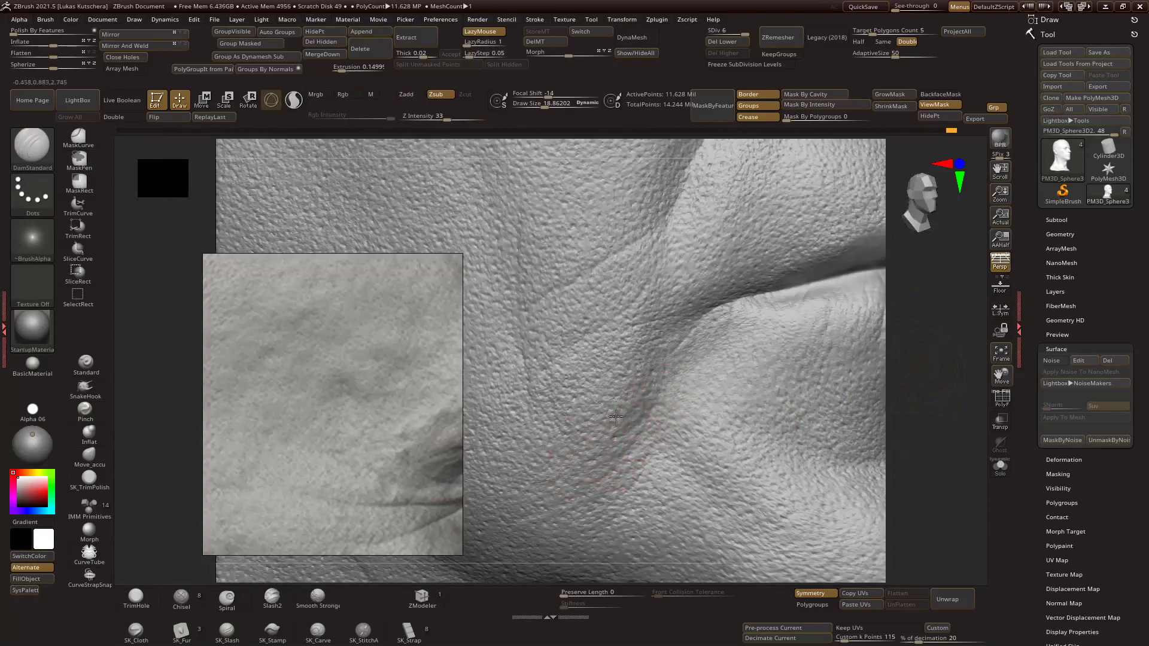
mouse_move(683, 349)
right_down()
mouse_move(903, 385)
mouse_move(916, 410)
mouse_move(601, 373)
mouse_move(640, 359)
mouse_move(680, 380)
mouse_move(822, 334)
mouse_move(699, 364)
mouse_move(560, 346)
right_up()
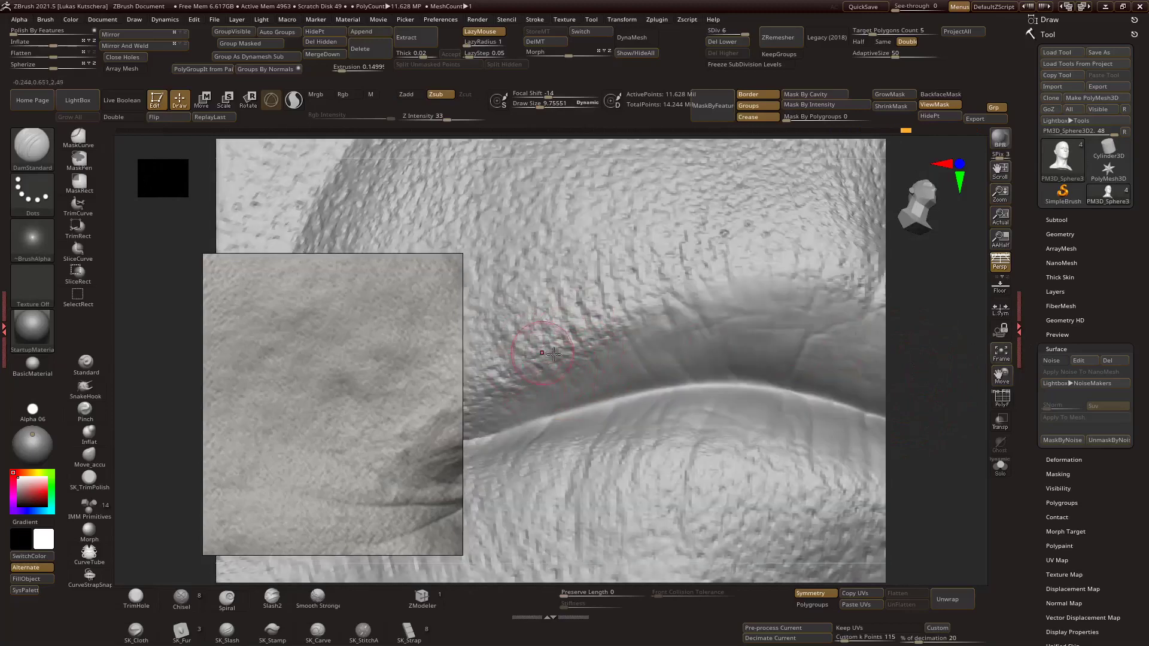
right_drag(541, 336, 665, 395)
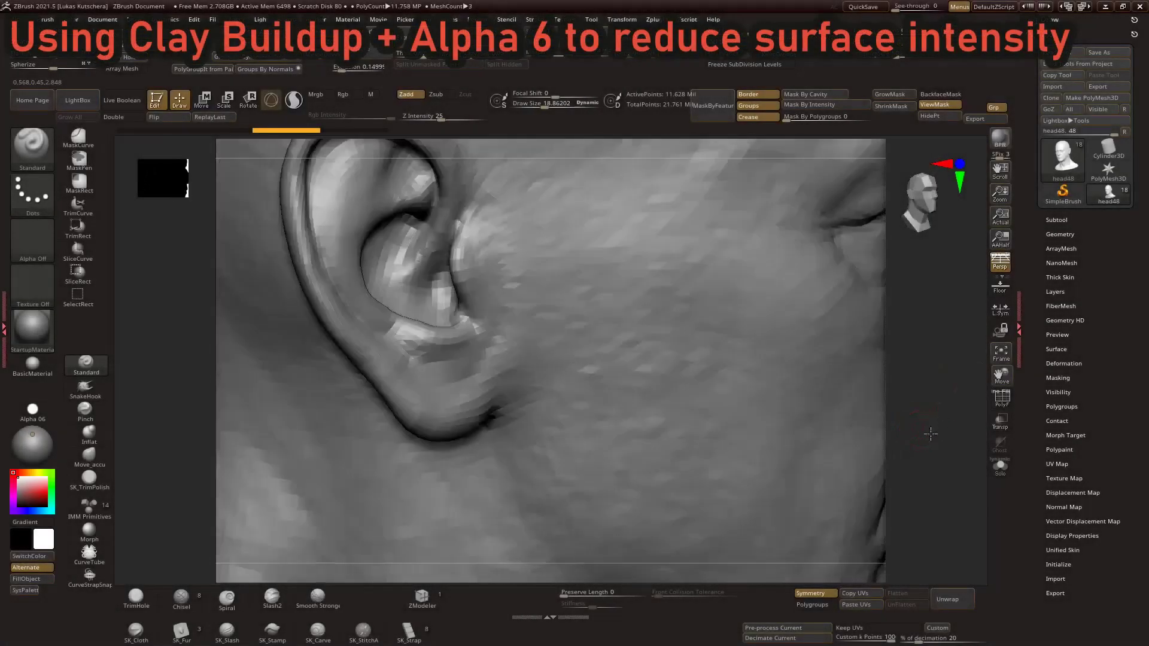
Try to smooth down the pore noise on a patch of the cheek near the earlobe.
drag(959, 423, 878, 461)
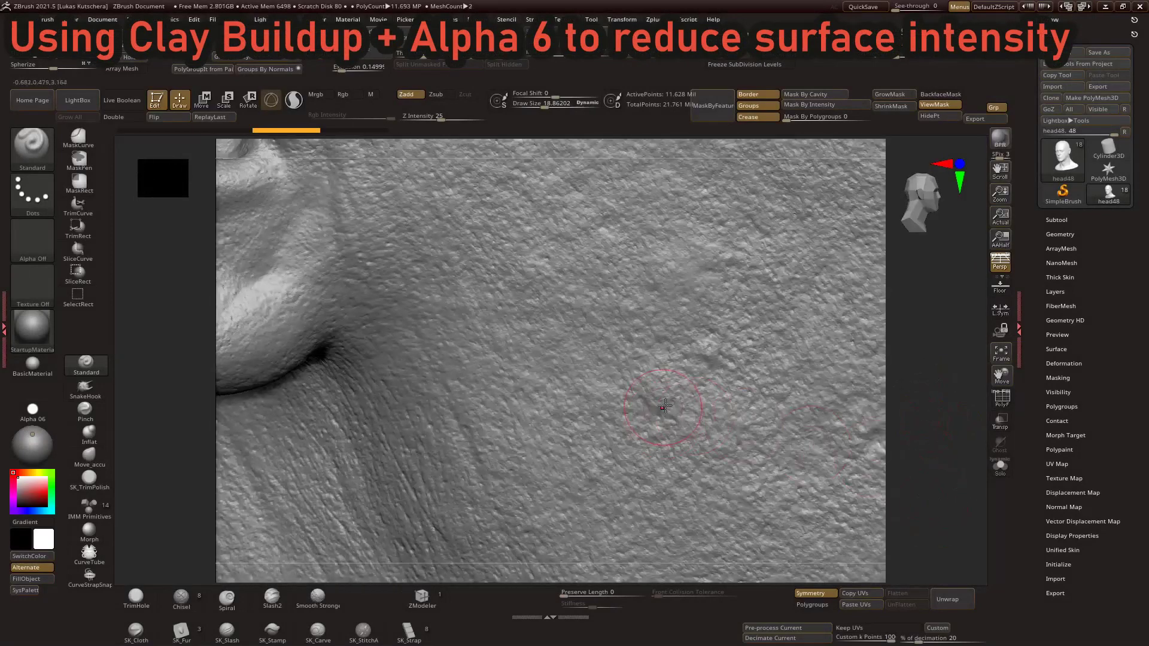
drag(945, 393, 933, 396)
key(shift)
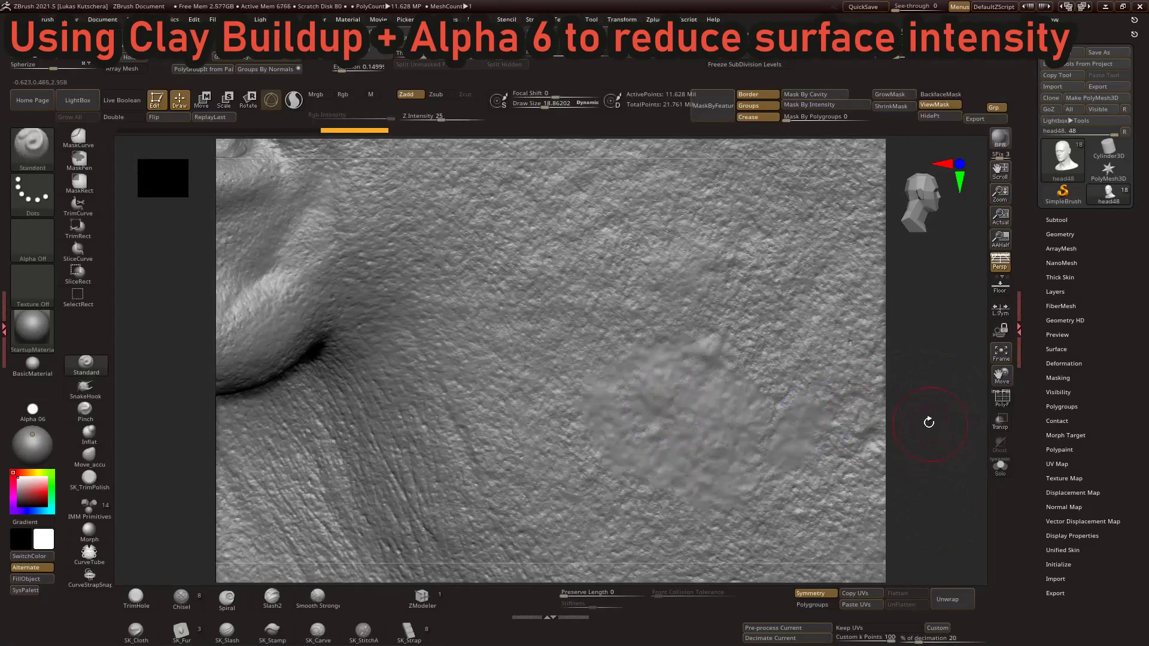
drag(934, 443, 947, 448)
key(ctrl)
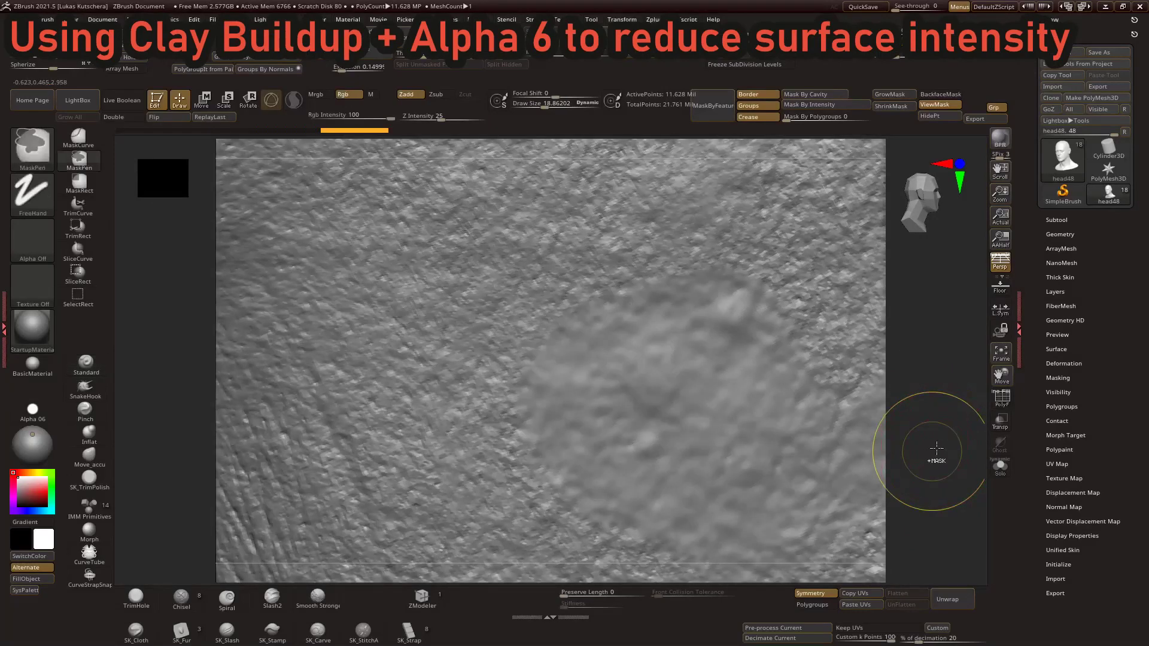
ctrl+click(936, 447)
Switch to the ClayBuildup brush with Alpha 06 to reduce the pore intensity on the cheek.
key(b)
key(c)
key(b)
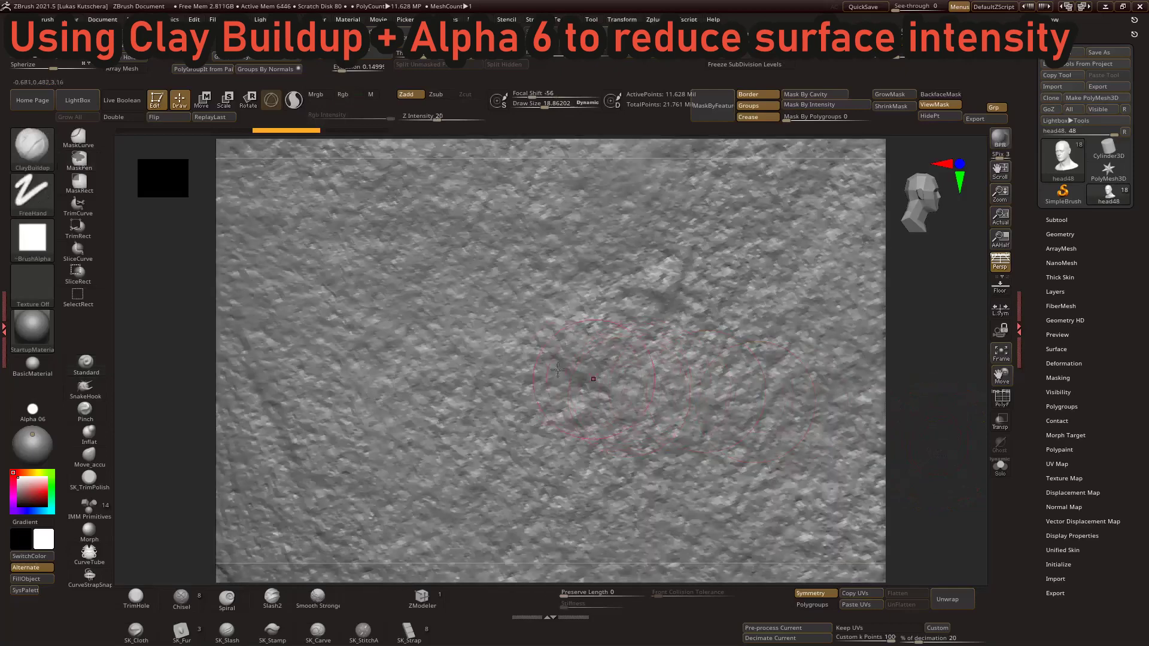
click(33, 412)
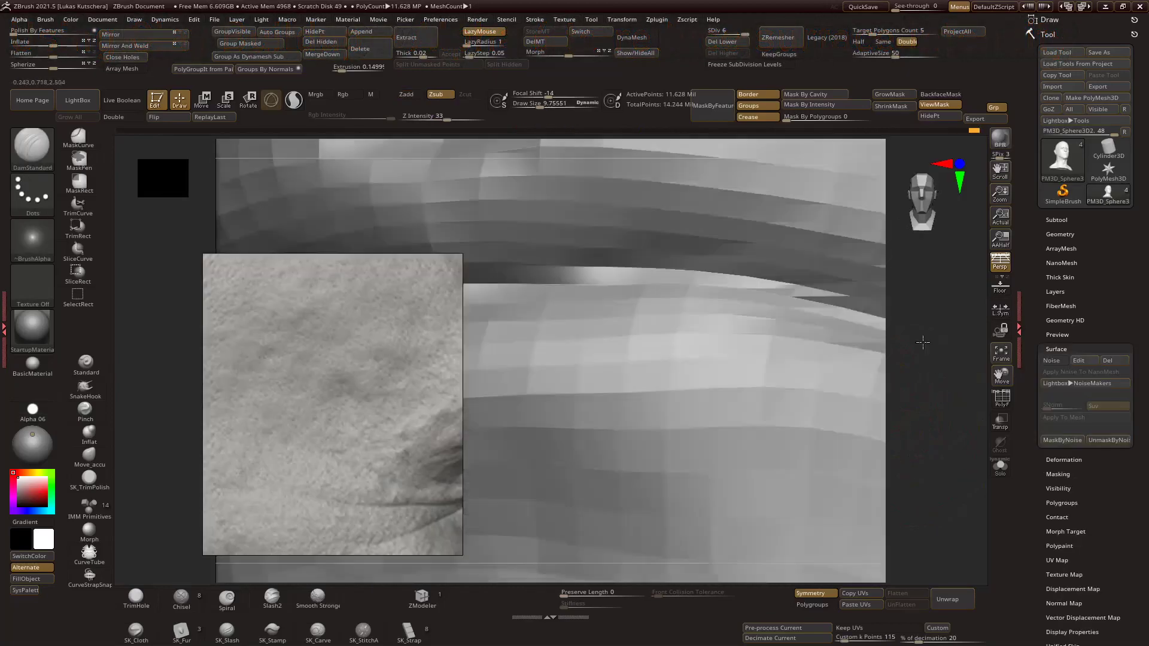
Carve small vertical creases along the lower edge of the lower lip with the DamStandard brush.
ctrl+right_drag(834, 386, 632, 379)
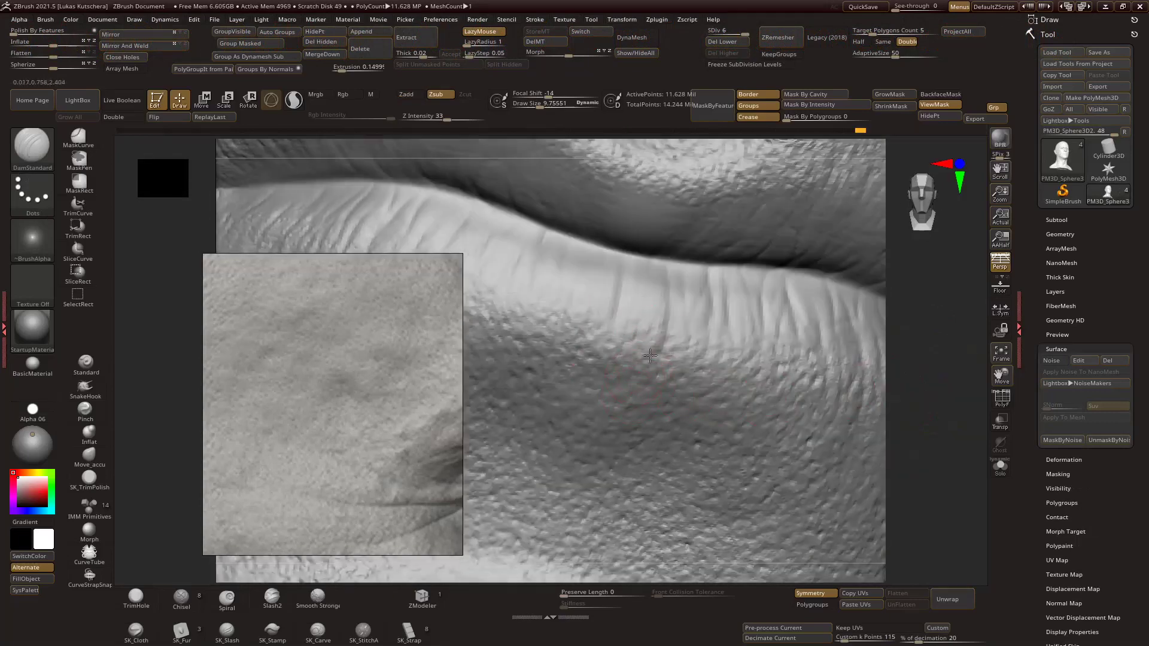
mouse_move(732, 356)
right_down()
mouse_move(913, 385)
mouse_move(936, 418)
mouse_move(736, 355)
right_up()
right_drag(862, 305, 618, 340)
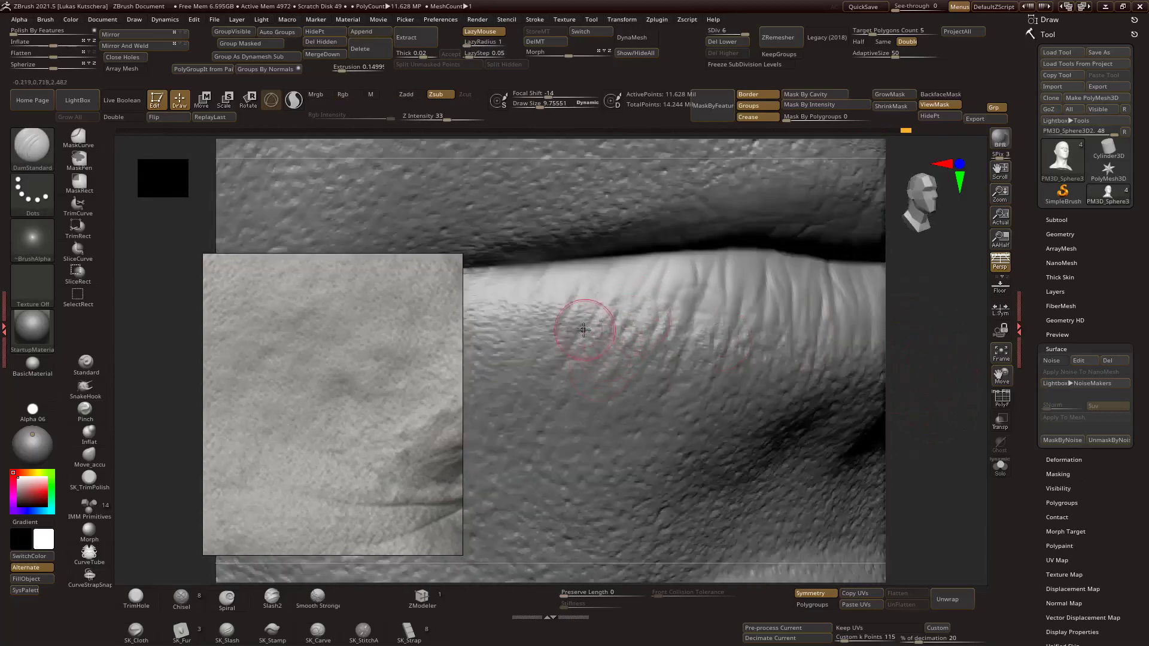
mouse_move(766, 321)
right_down()
mouse_move(918, 377)
mouse_move(911, 426)
mouse_move(792, 316)
mouse_move(726, 336)
right_up()
key(shift)
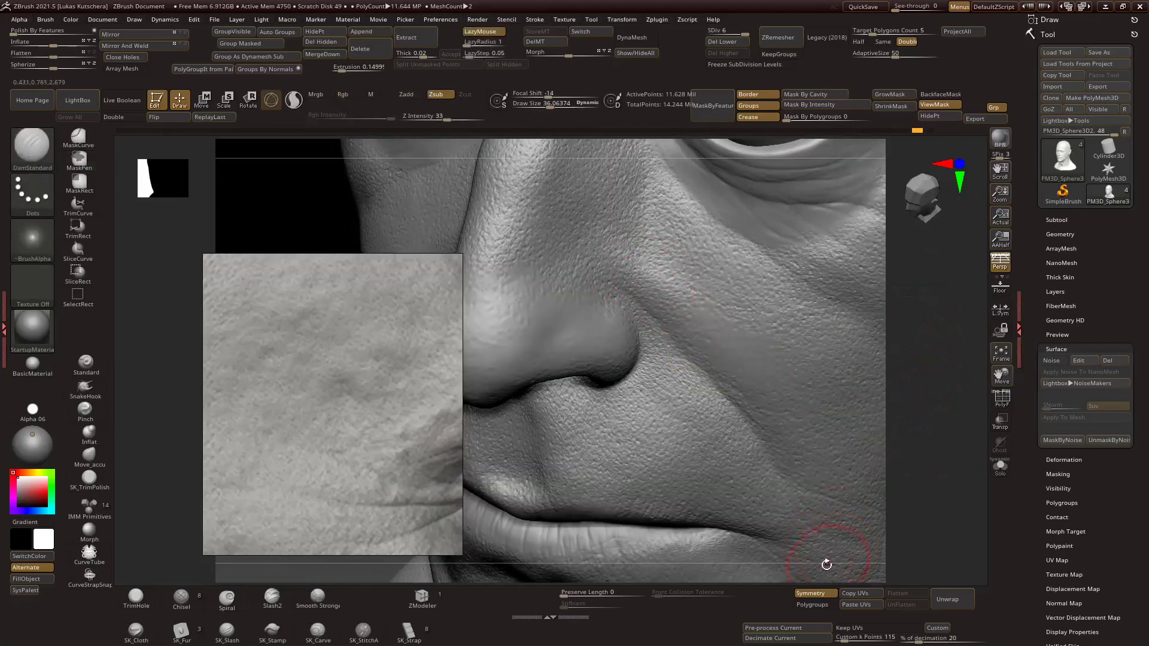
Smooth out the pores on the cheek beside the nasolabial fold with the Smooth brush.
right_drag(693, 270, 924, 413)
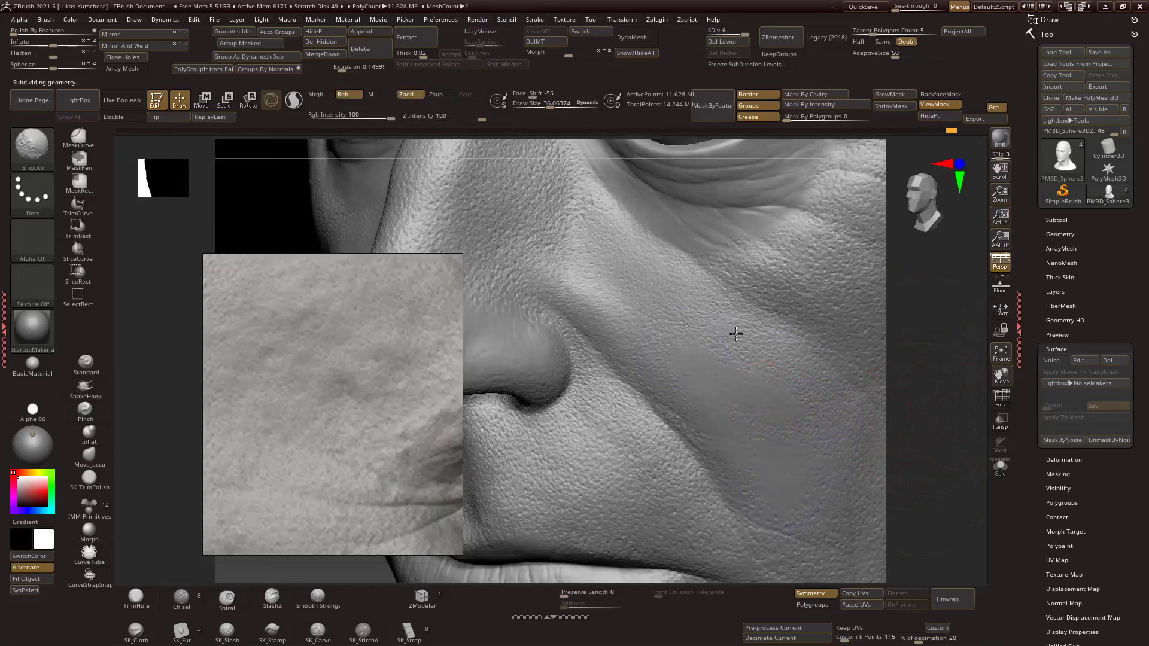
right_drag(770, 360, 869, 410)
mouse_move(800, 333)
right_down()
mouse_move(874, 393)
mouse_move(634, 313)
mouse_move(890, 398)
mouse_move(829, 294)
right_up()
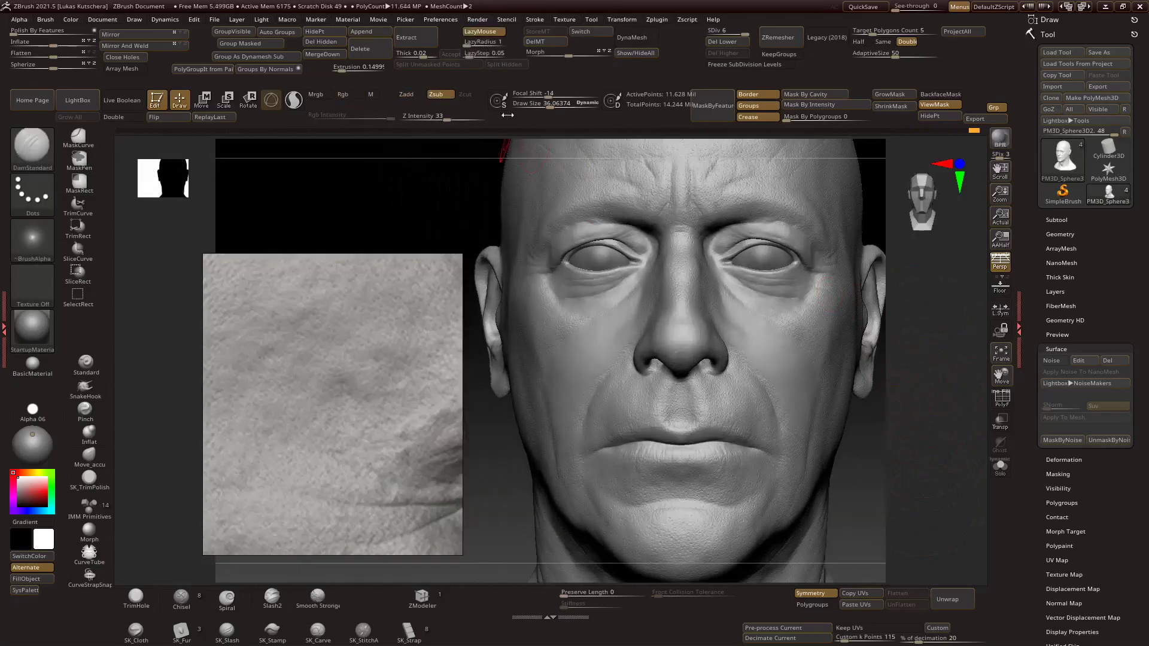
Load a pore alpha into the surface noise, set alpha scale 0.03792 and strength -0.13466, and accept the settings.
click(1078, 360)
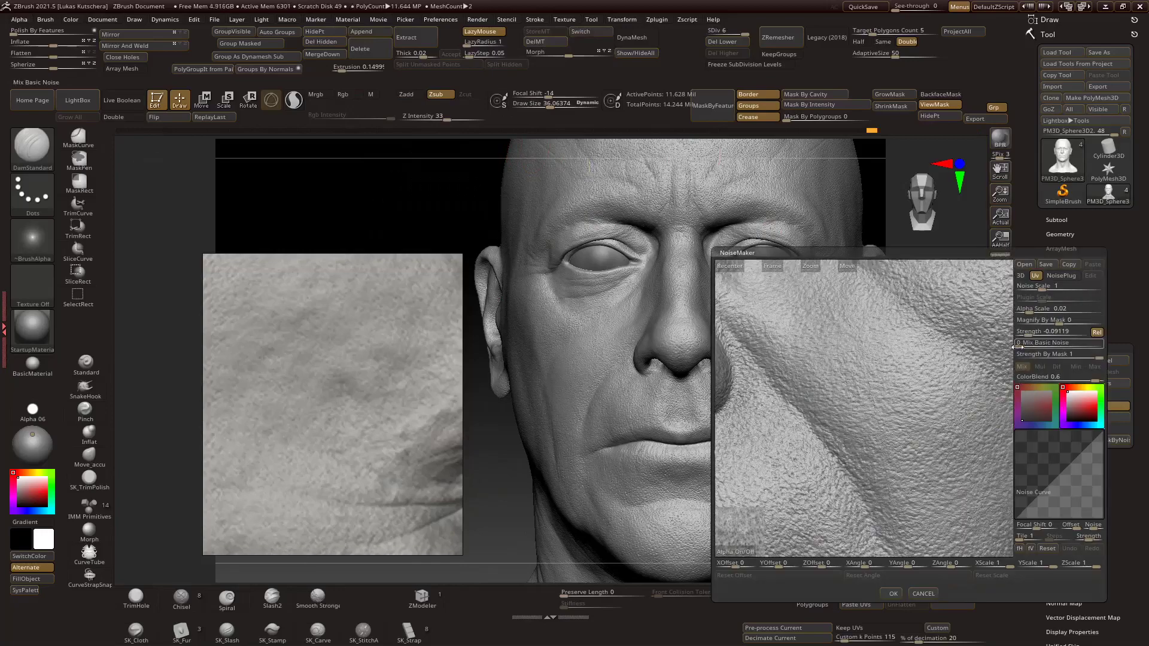
drag(1027, 312, 1038, 311)
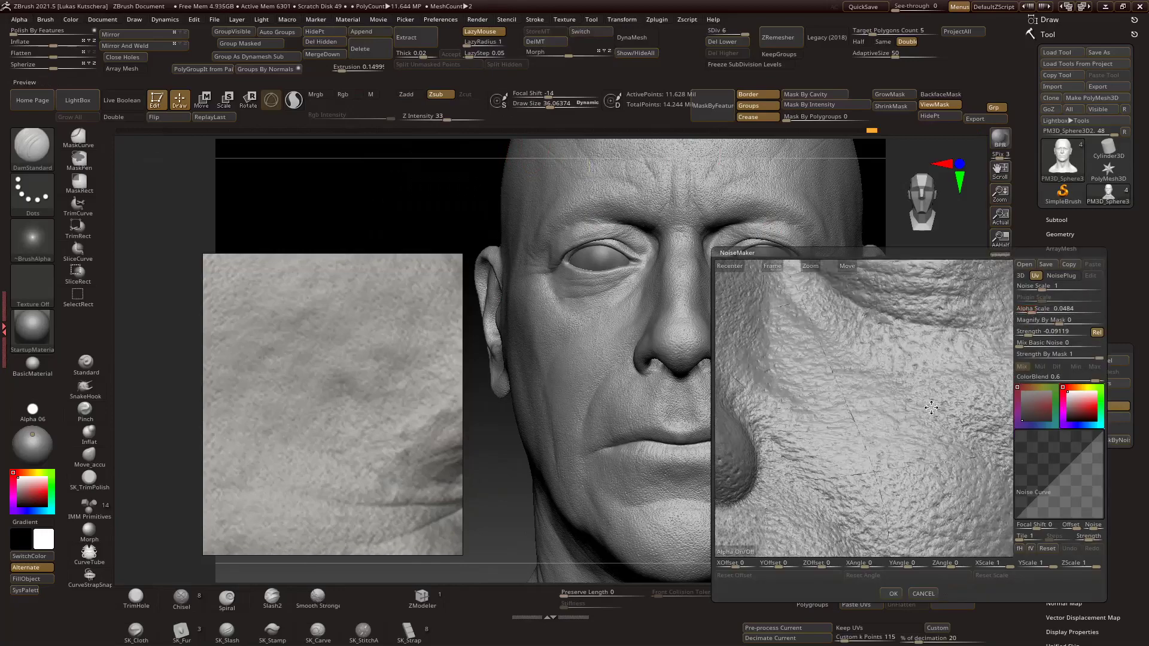
click(743, 552)
click(743, 552)
double_click(718, 359)
drag(886, 413, 973, 362)
drag(1044, 333, 1027, 333)
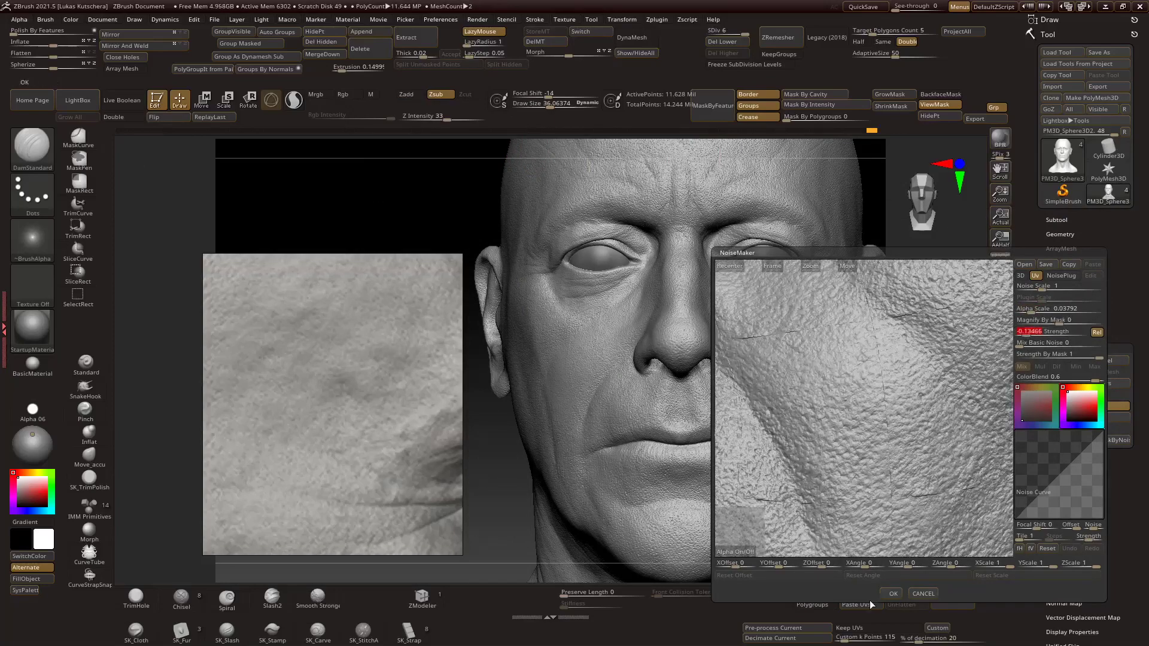
click(893, 594)
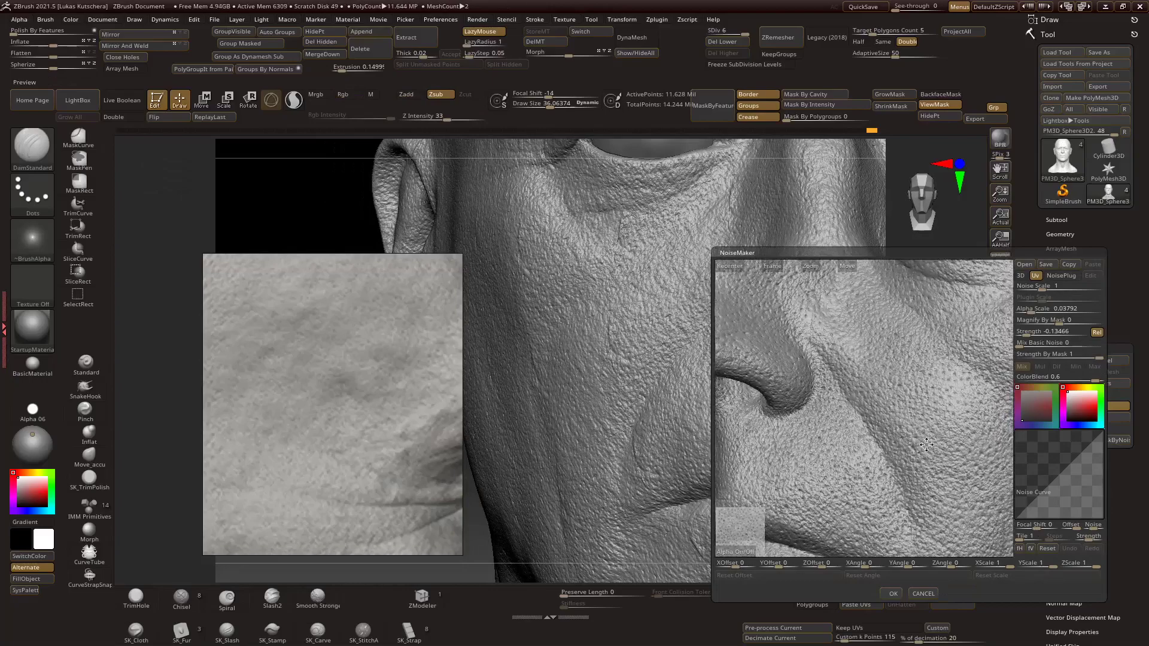
Reduce the surface noise strength to -0.1042 and accept the noise settings.
click(1080, 361)
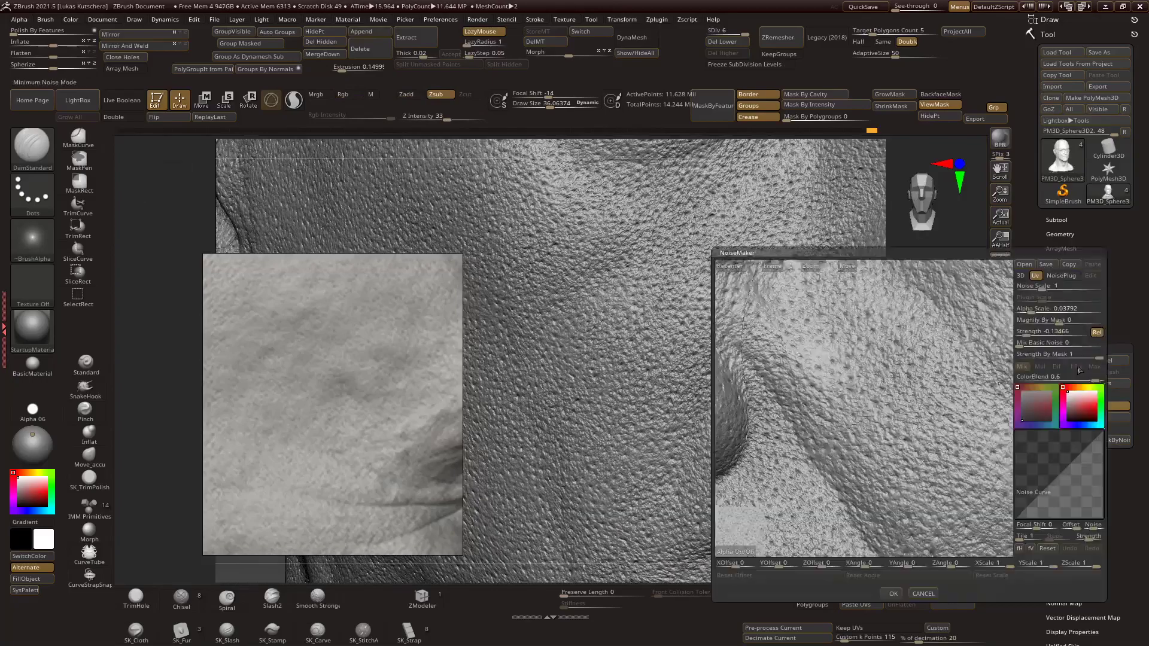
drag(1043, 333, 1027, 335)
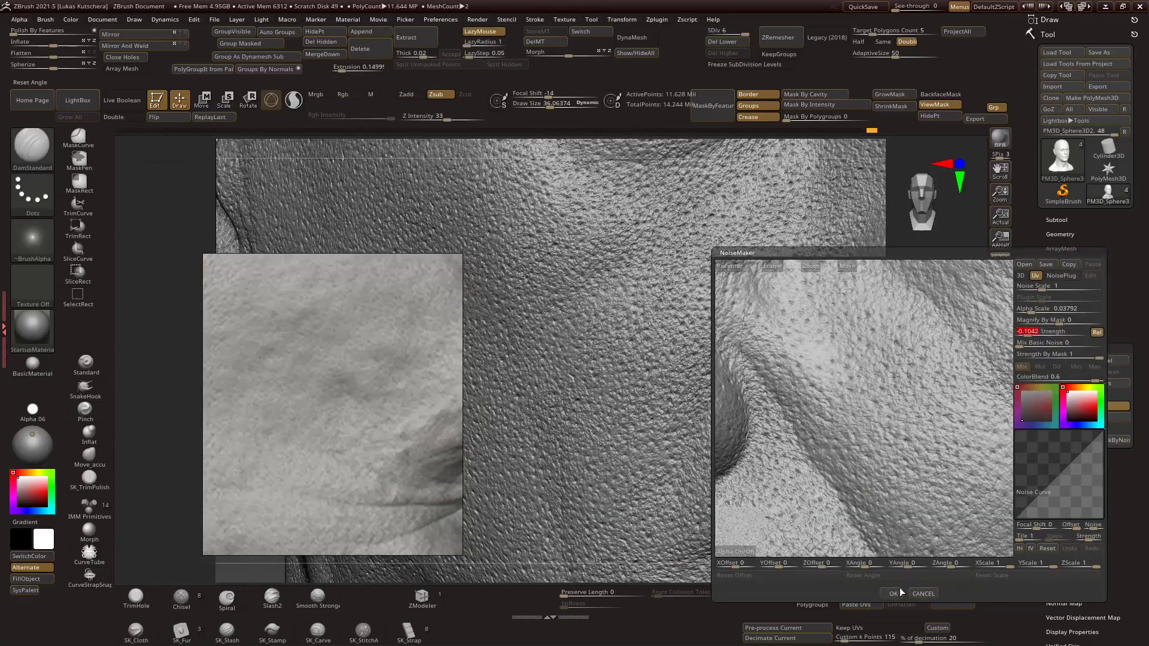
click(894, 593)
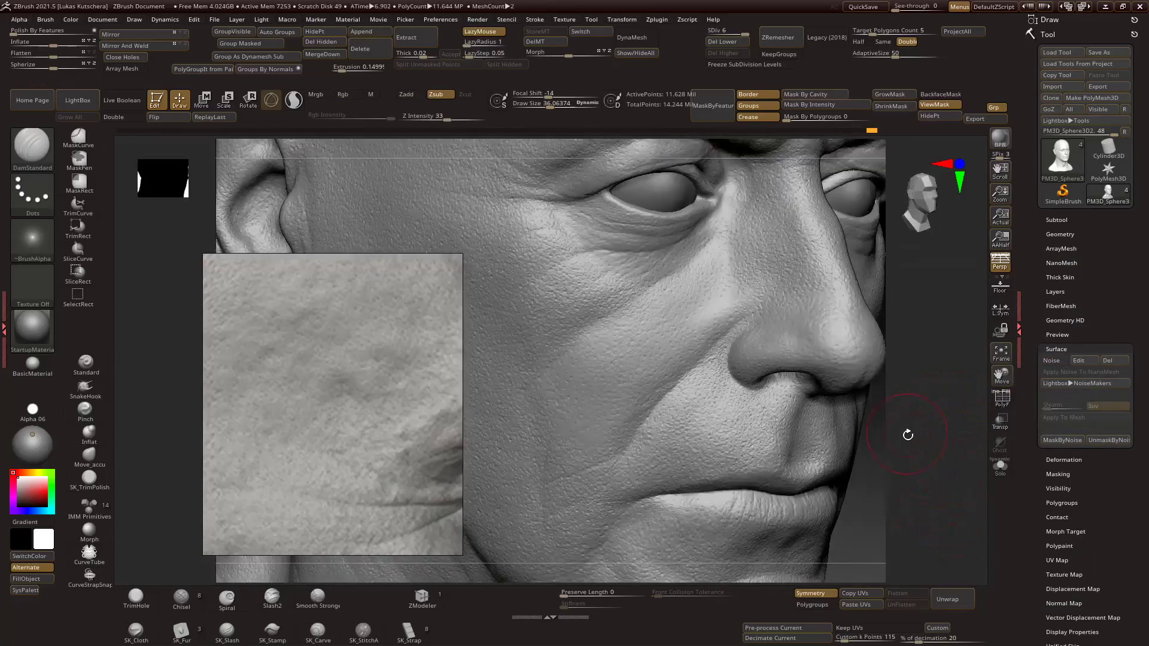
Accept the surface noise settings and apply the pore noise to the head mesh.
click(1078, 360)
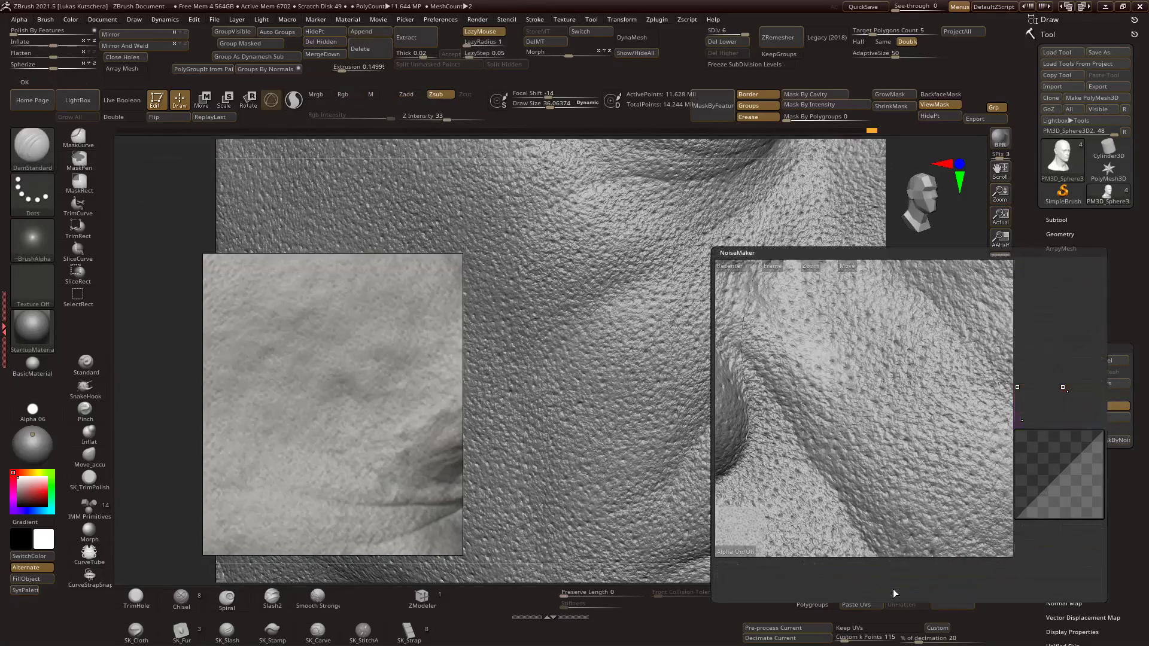
click(892, 593)
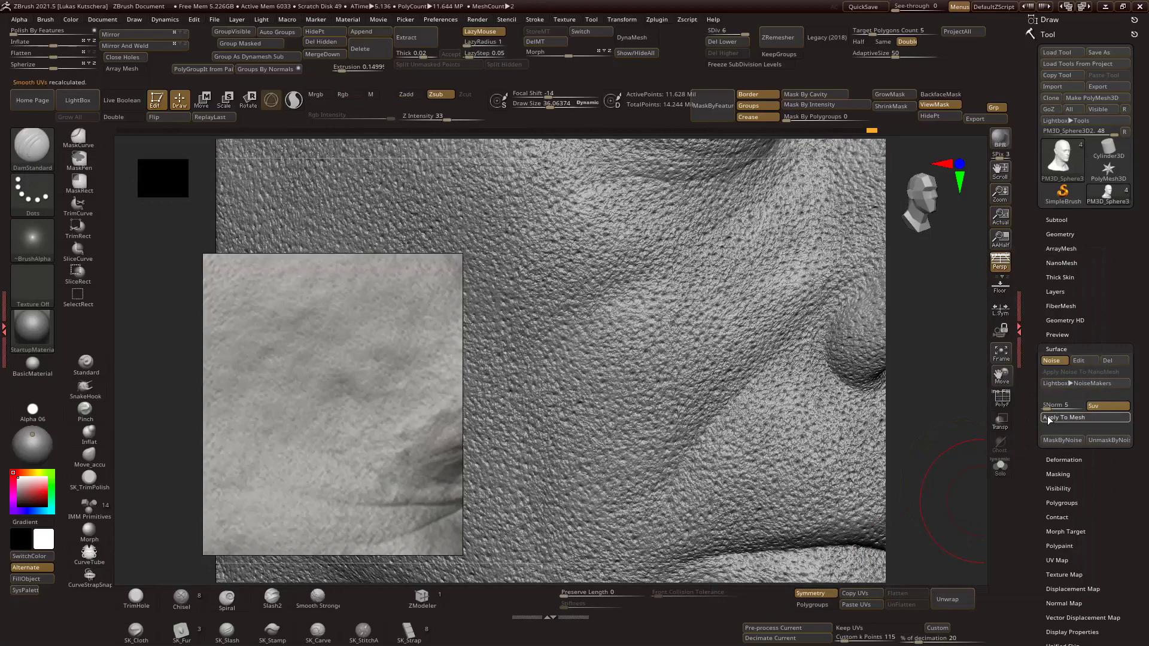
click(1049, 418)
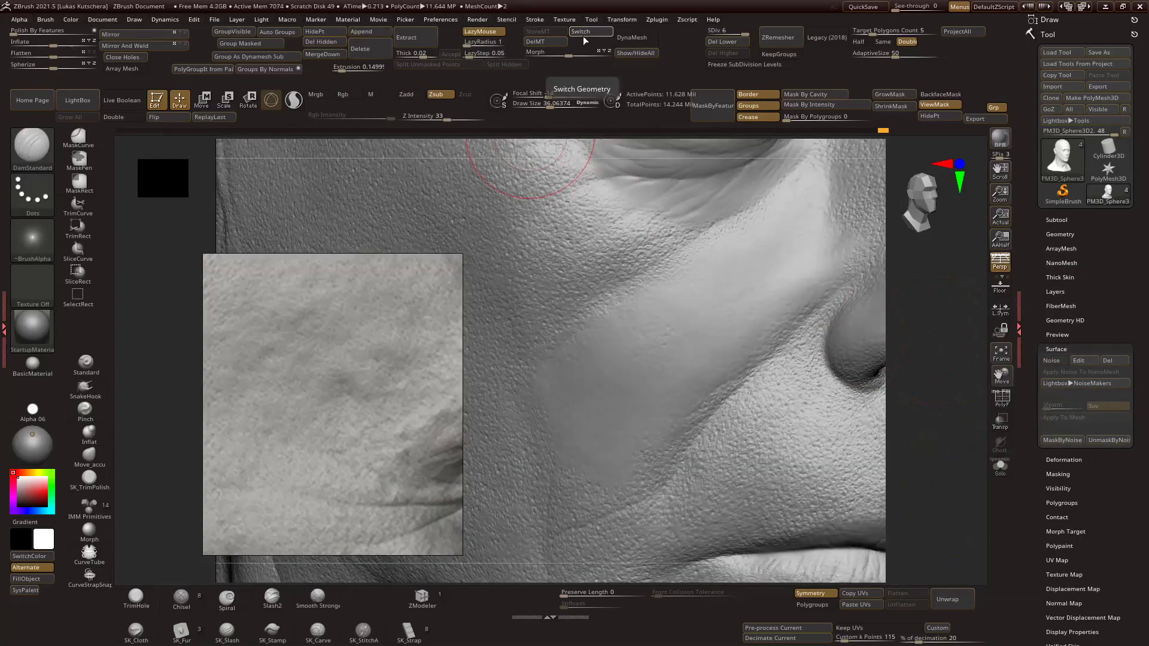
mouse_move(886, 324)
mouse_down()
mouse_move(942, 356)
mouse_move(921, 380)
mouse_move(939, 375)
mouse_move(957, 407)
mouse_up()
key(ctrl+z)
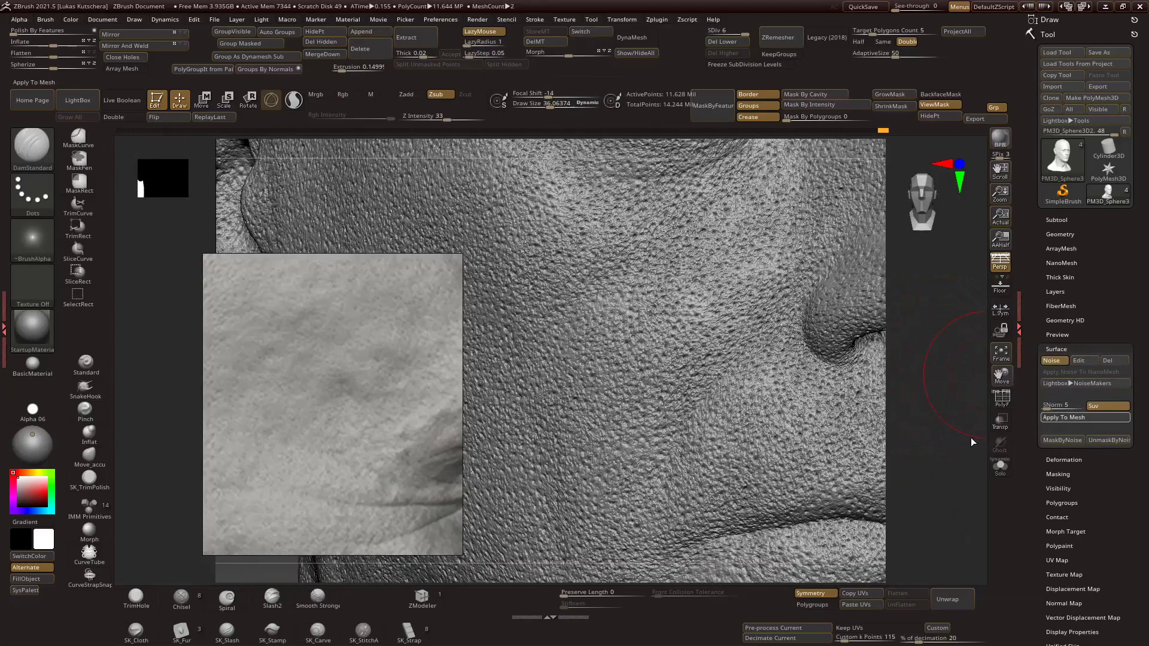
key(ctrl+shift+z)
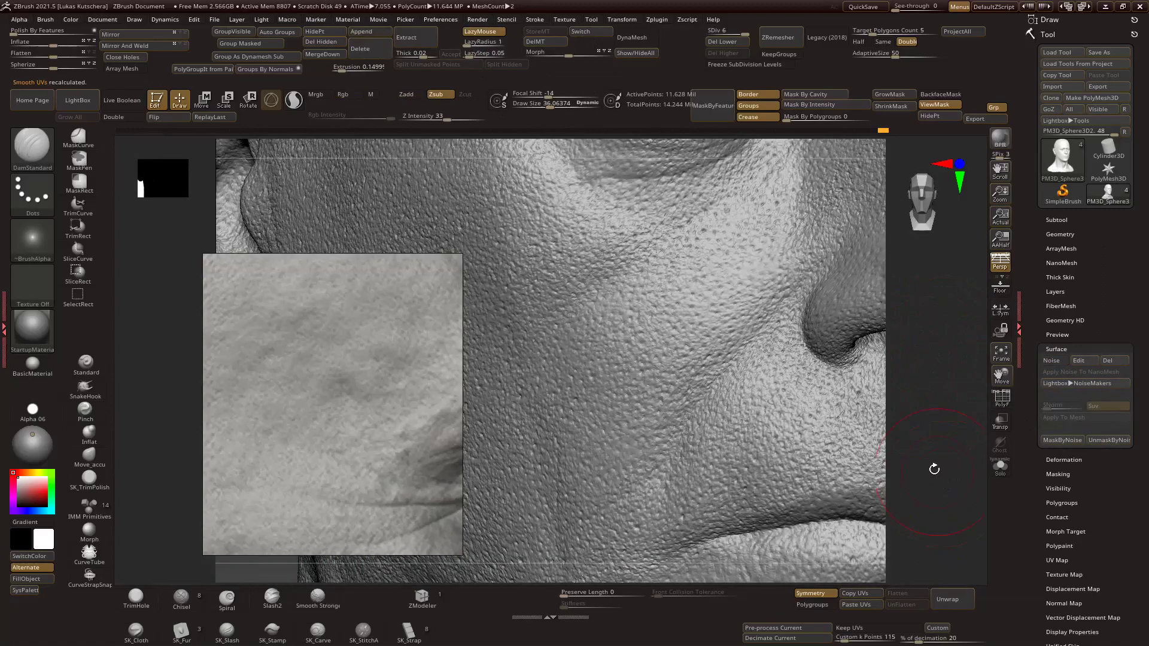
Paint the pore detail back into the smoothed cheek beside the nasolabial fold with the Morph brush.
key(b)
key(m)
key(r)
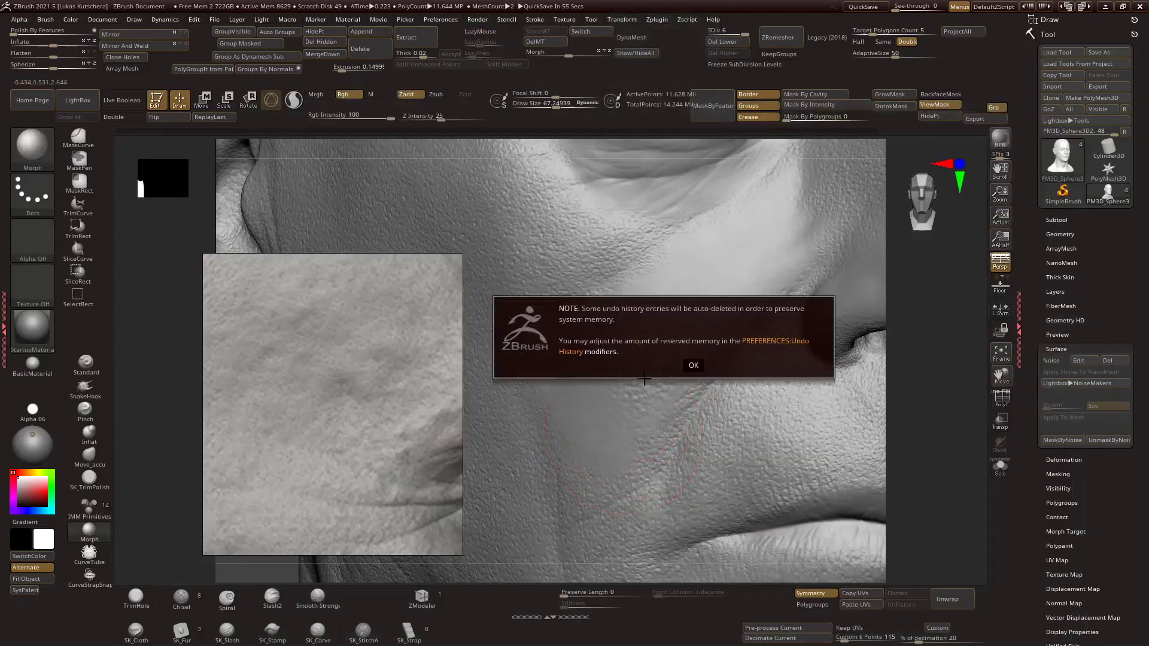
right_drag(666, 410, 662, 333)
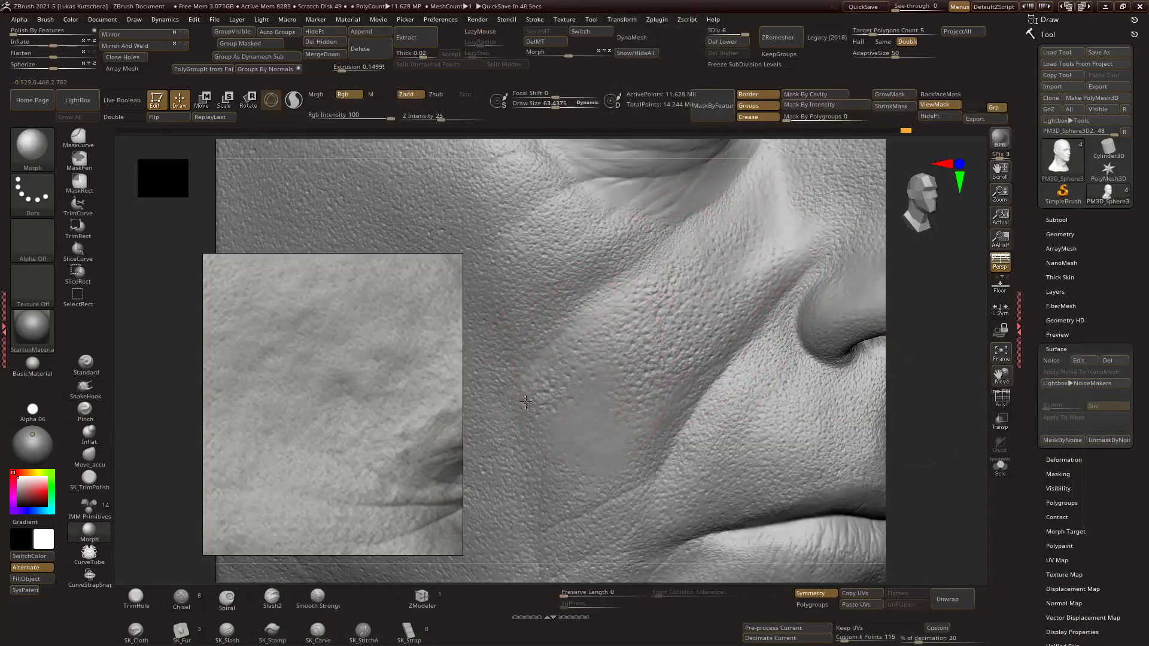
mouse_move(928, 386)
alt+mouse_down()
mouse_move(918, 372)
mouse_move(932, 376)
mouse_move(934, 419)
alt+mouse_up()
drag(790, 325, 802, 365)
right_drag(837, 365, 908, 392)
alt+drag(907, 392, 915, 335)
scroll(296, 389, down, 10)
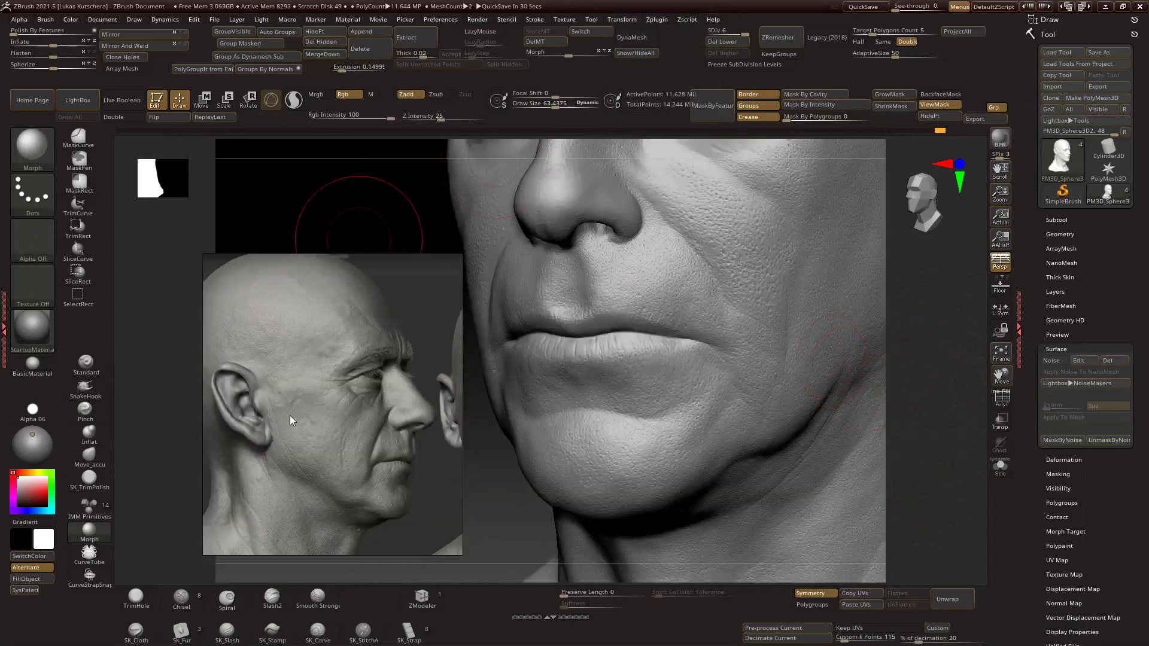
Blend the pores across the lower cheek and jaw with the Morph brush, using the mouth reference as a guide.
scroll(324, 479, up, 4)
scroll(311, 461, down, 5)
scroll(283, 444, up, 5)
scroll(293, 479, down, 8)
scroll(299, 505, up, 8)
mouse_move(670, 431)
right_down()
mouse_move(684, 410)
mouse_move(826, 359)
mouse_move(713, 442)
right_up()
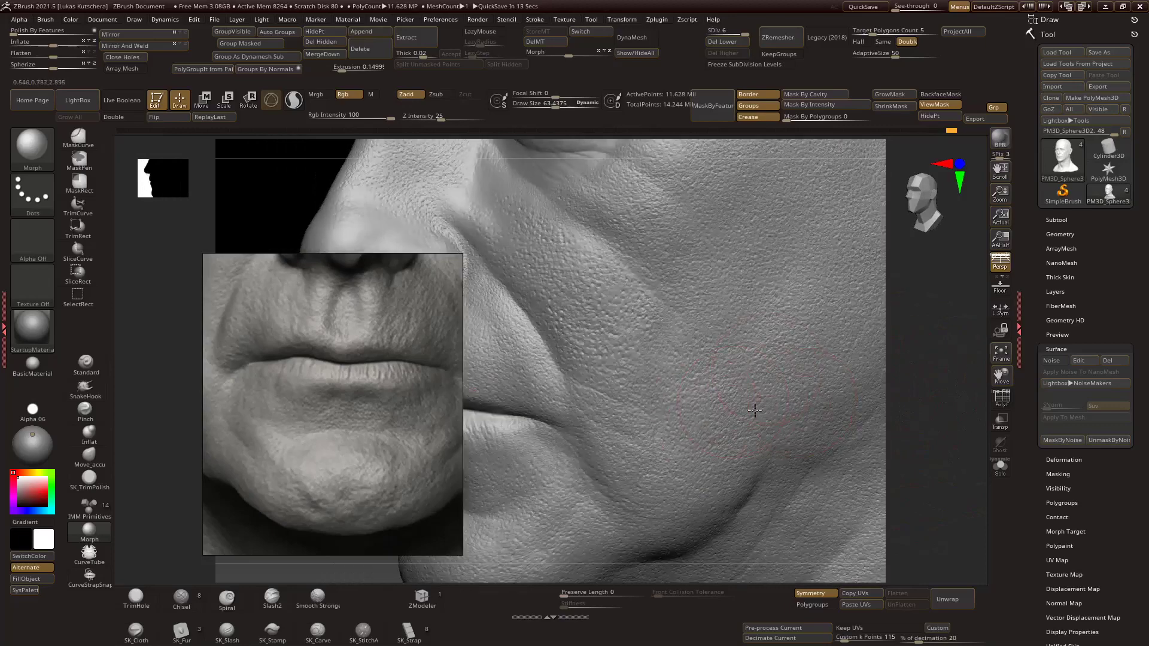
right_drag(684, 355, 789, 324)
mouse_move(710, 407)
right_down()
mouse_move(694, 267)
mouse_move(626, 267)
right_up()
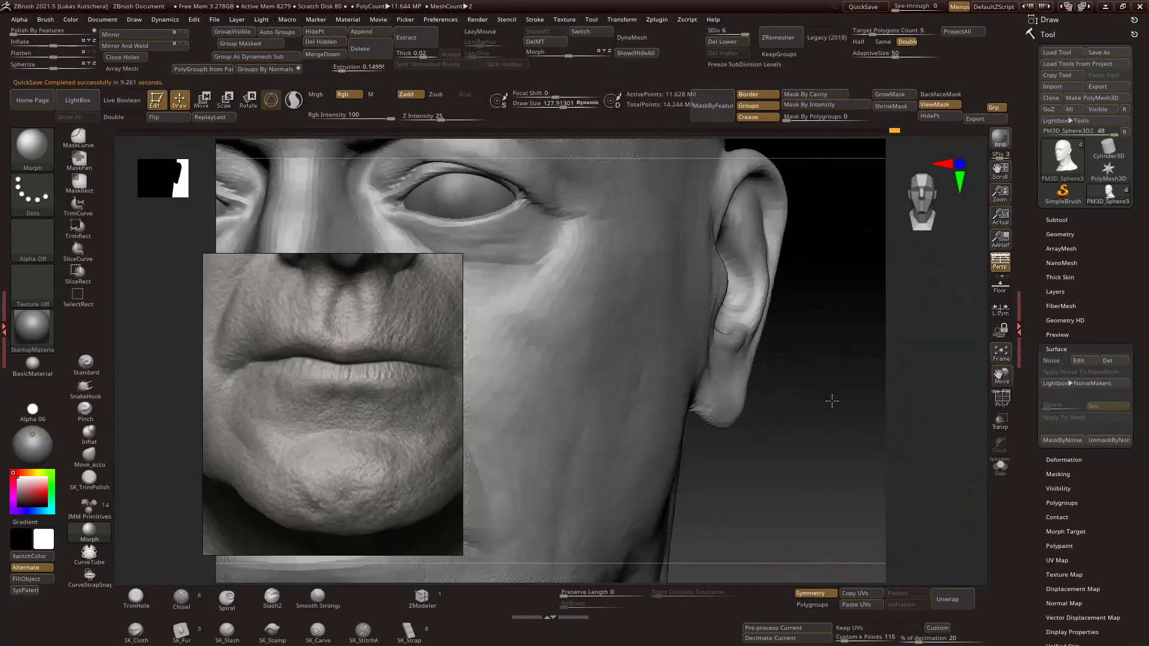
mouse_move(829, 397)
right_down()
mouse_move(828, 377)
mouse_move(854, 411)
mouse_move(766, 323)
mouse_move(861, 366)
right_up()
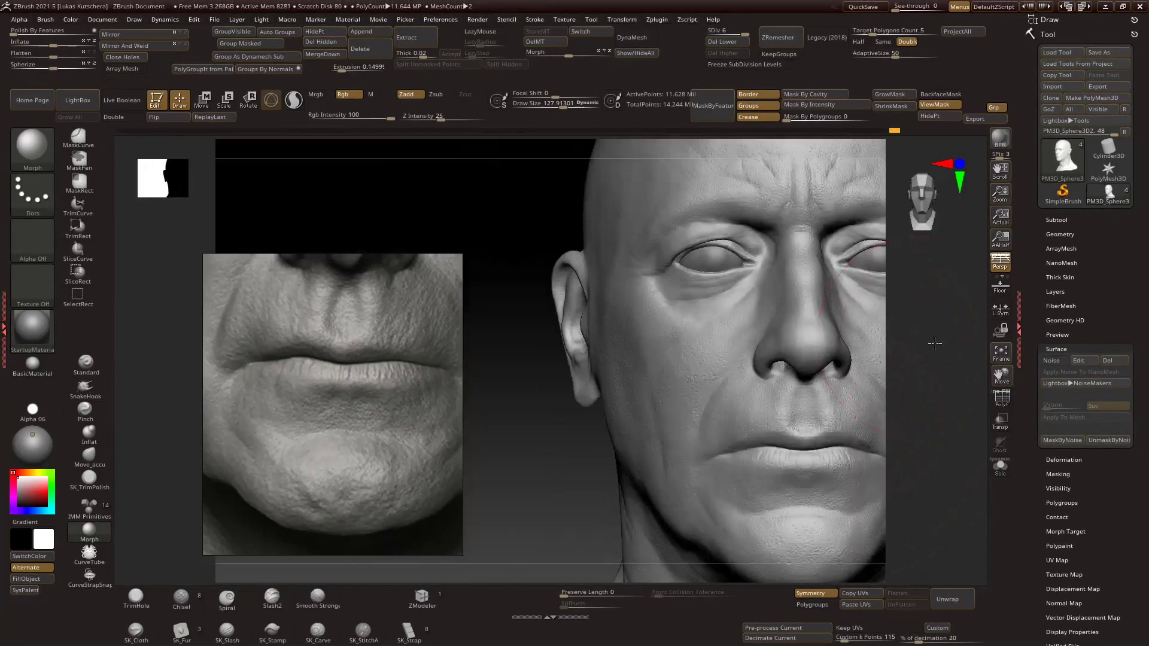
mouse_move(928, 337)
right_down()
mouse_move(943, 364)
mouse_move(879, 429)
mouse_move(929, 335)
mouse_move(776, 286)
mouse_move(745, 359)
mouse_move(846, 320)
mouse_move(951, 386)
mouse_move(921, 371)
mouse_move(898, 416)
mouse_move(918, 411)
right_up()
Open the layer list and sculpt subtle volume into the pored cheek with the Standard brush.
key(b)
key(s)
key(t)
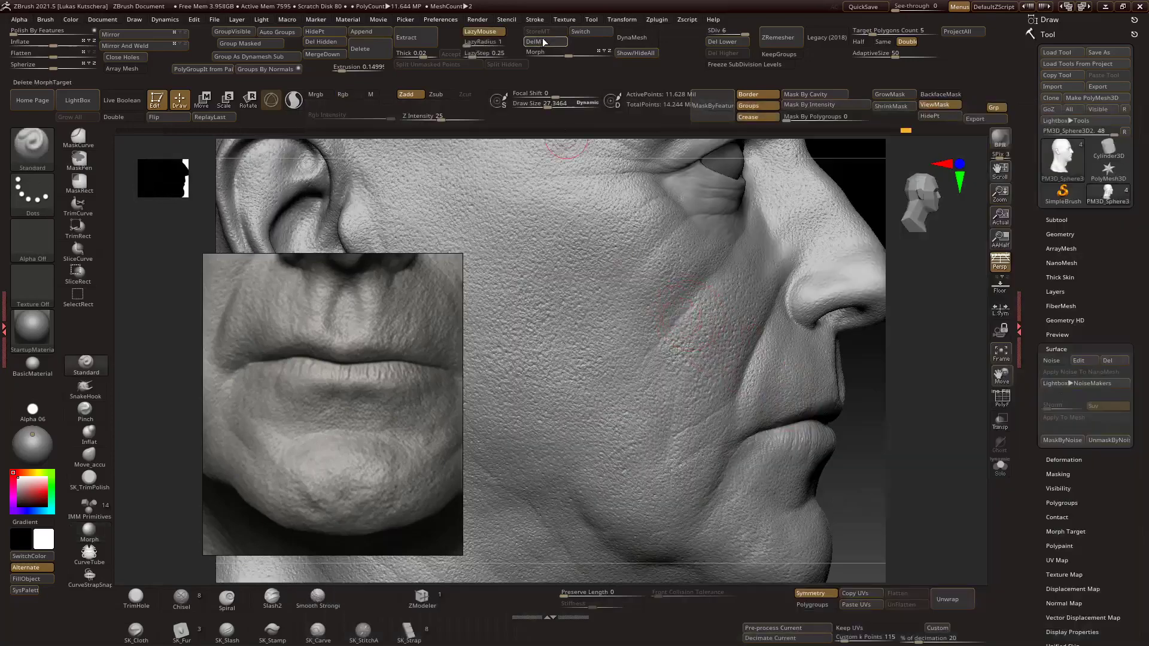
click(1055, 291)
ctrl+right_drag(689, 299, 694, 266)
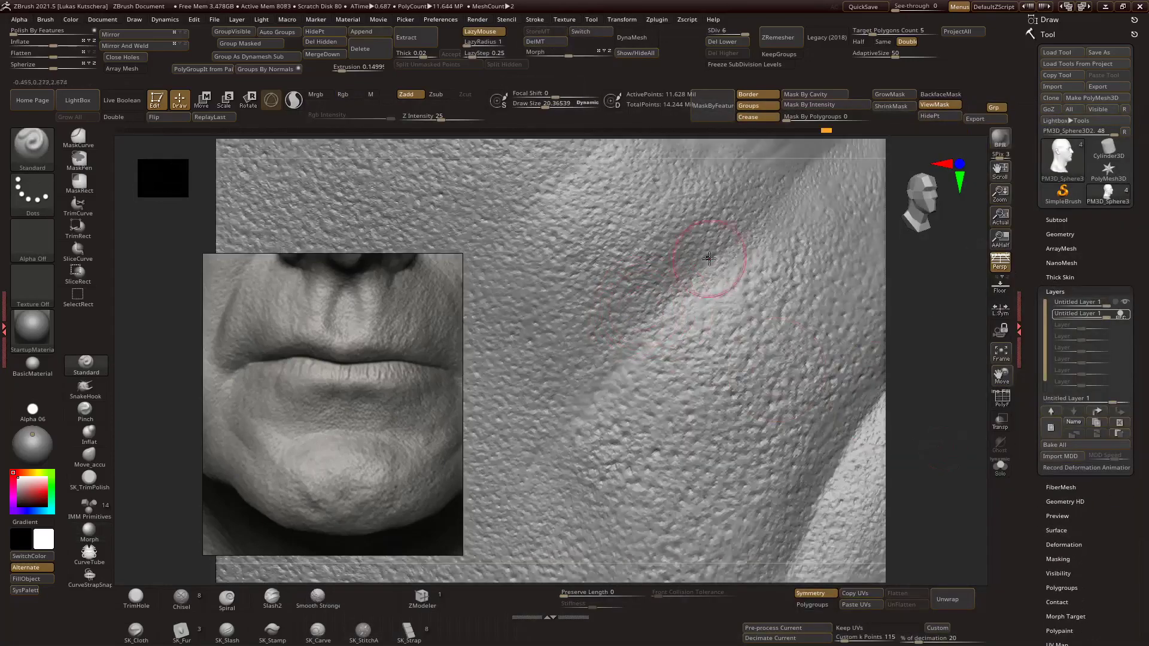
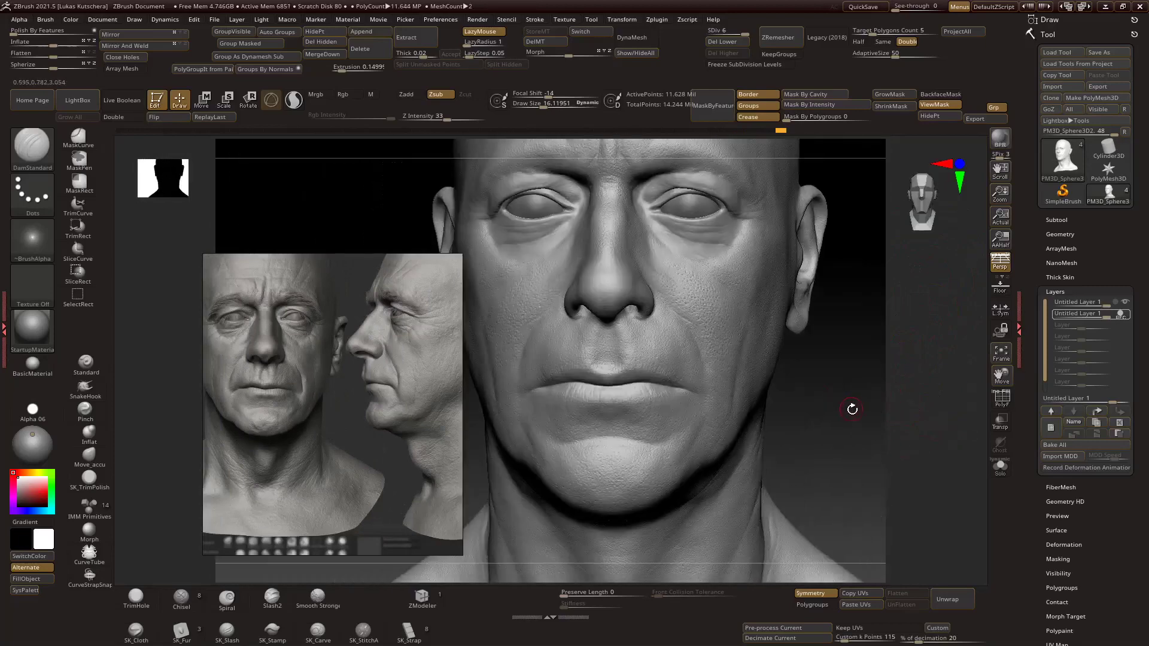
drag(852, 409, 926, 393)
middle_drag(443, 424, 374, 381)
drag(896, 392, 975, 428)
mouse_move(896, 359)
mouse_down()
mouse_move(900, 331)
mouse_move(888, 369)
mouse_move(874, 341)
mouse_move(894, 377)
mouse_up()
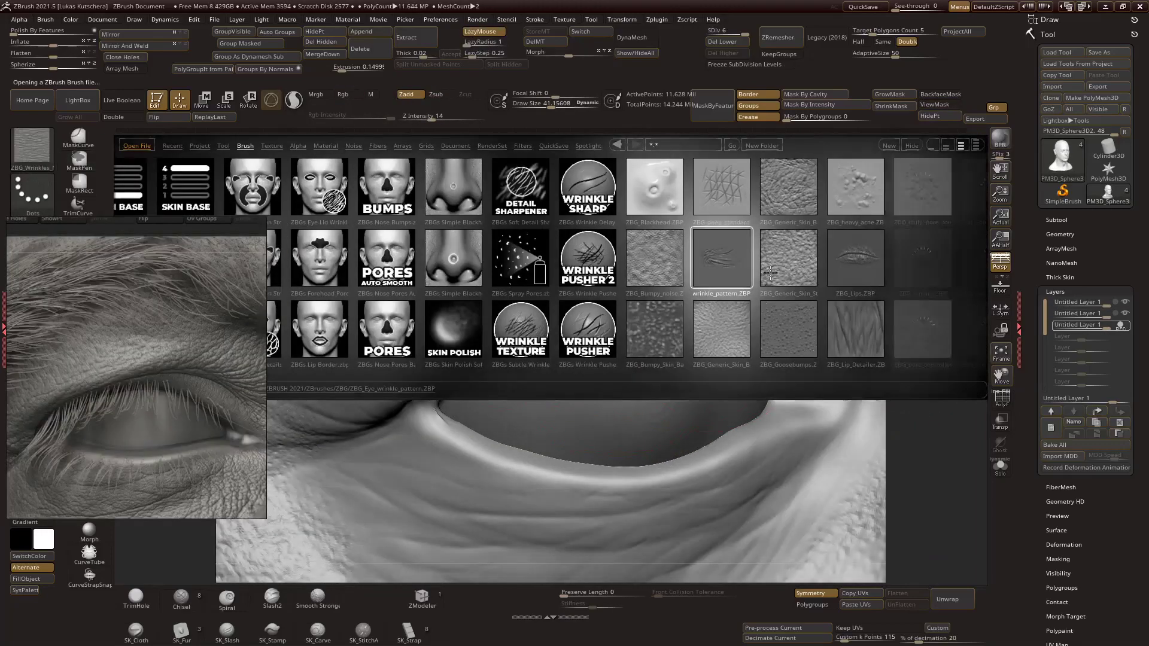
Browse the ZBG skin brush library and load the ZBG_Subtle_directional_pores brush.
scroll(770, 273, down, 5)
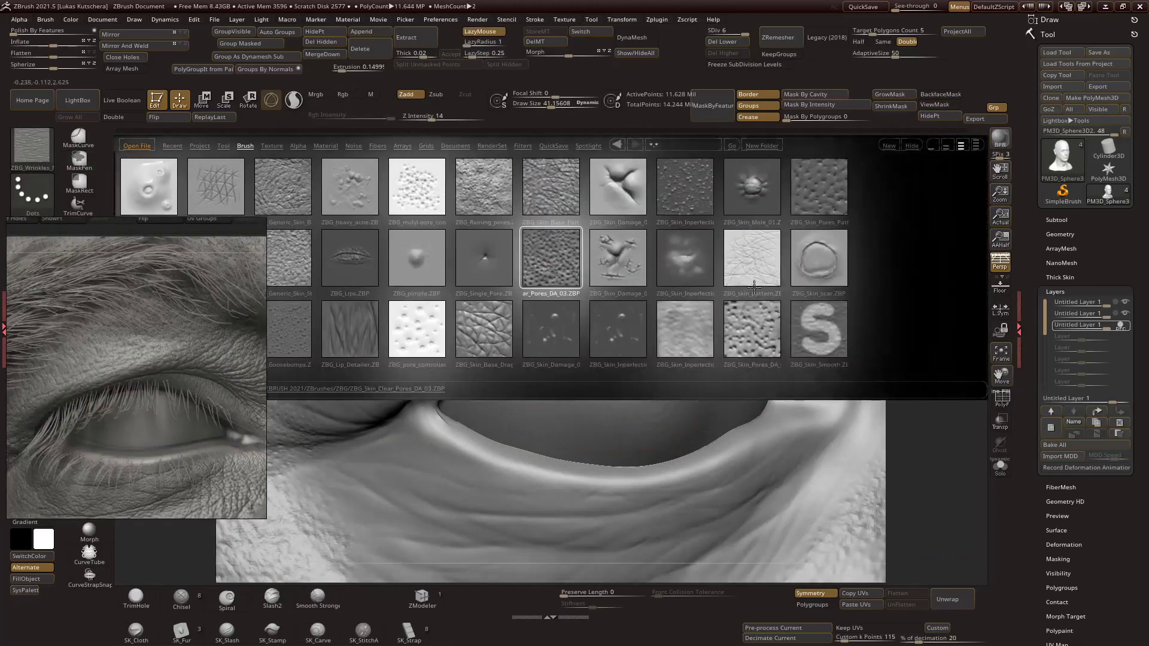
scroll(814, 340, up, 6)
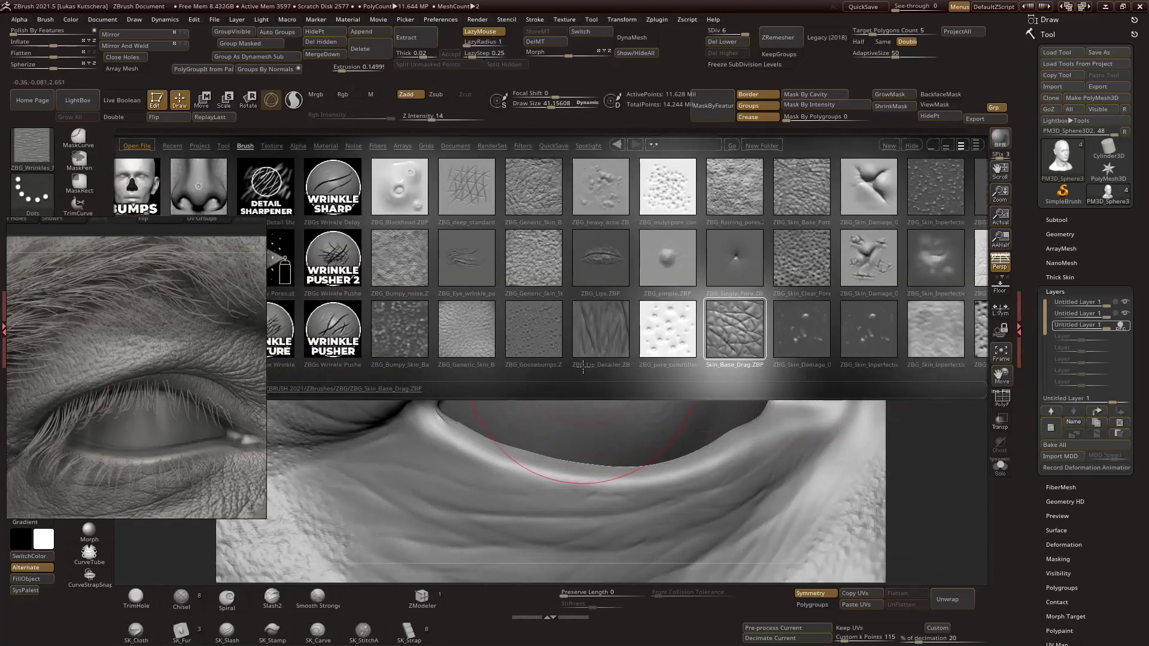
scroll(566, 347, down, 2)
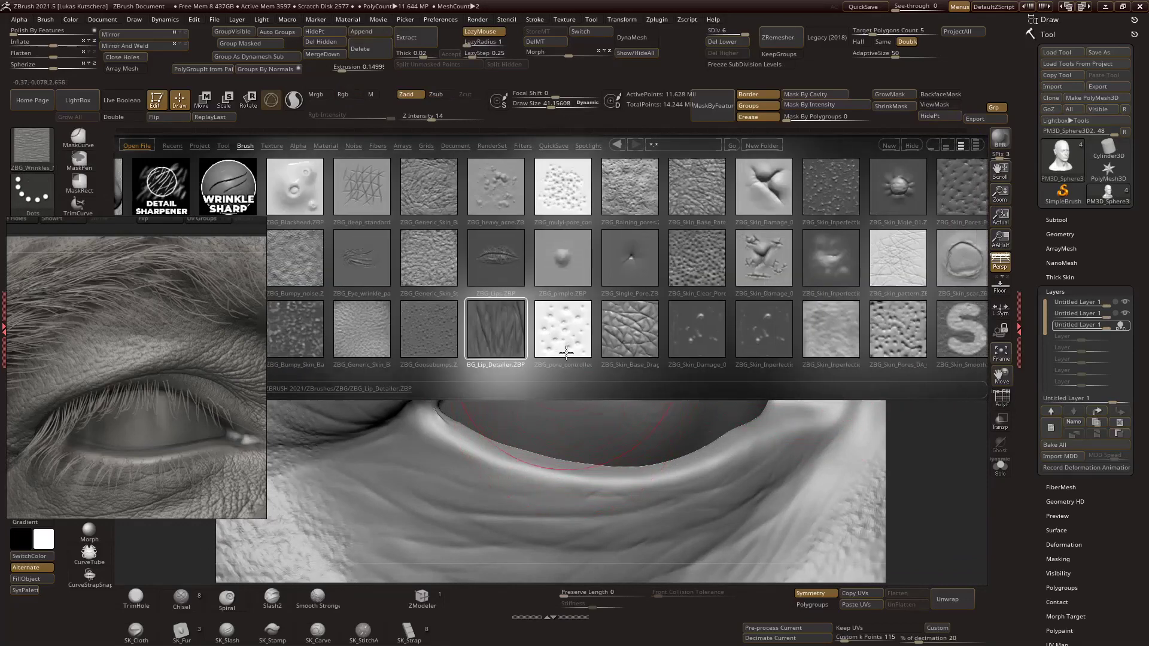
scroll(646, 357, down, 5)
scroll(767, 374, up, 4)
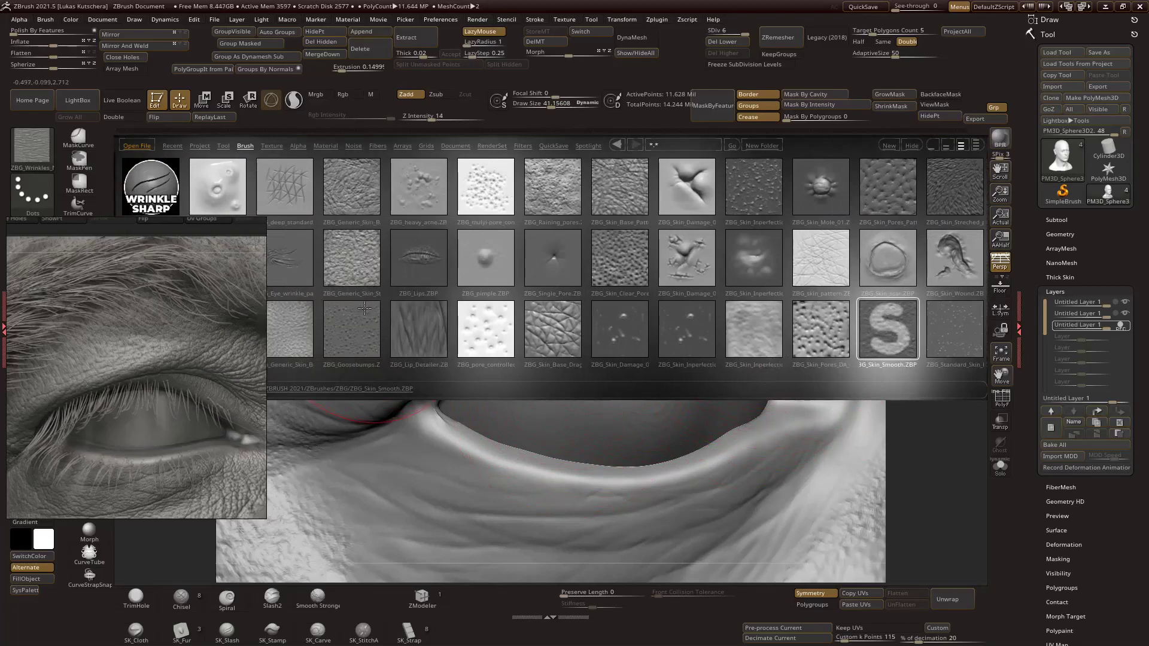
scroll(364, 307, down, 5)
scroll(420, 308, up, 8)
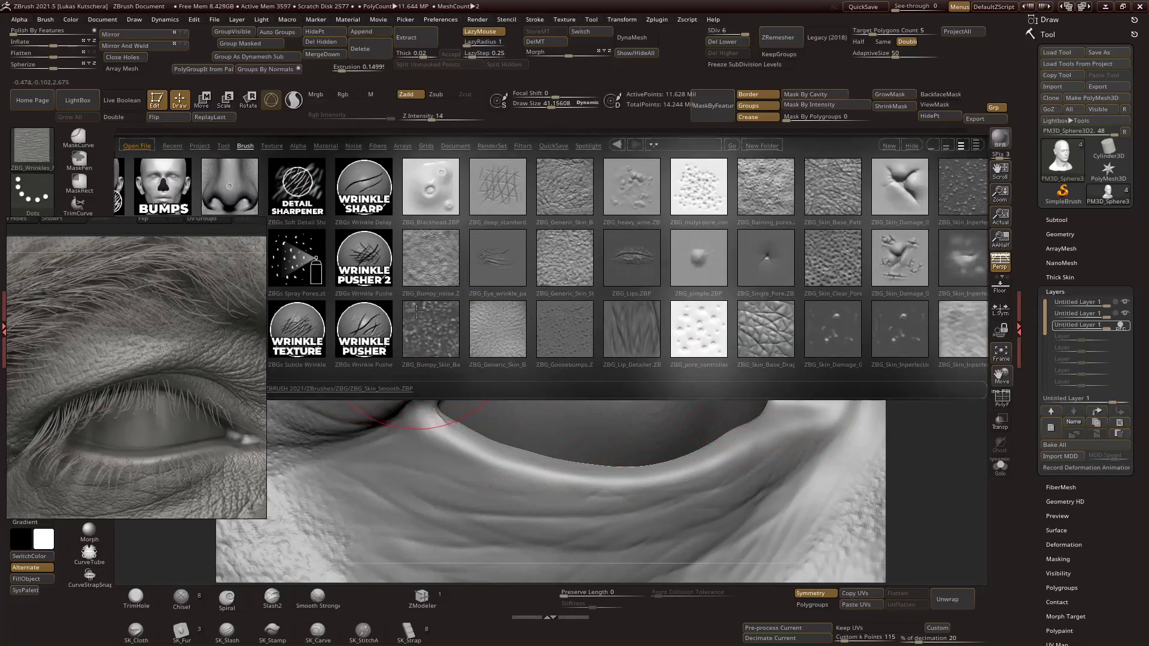
scroll(431, 299, down, 8)
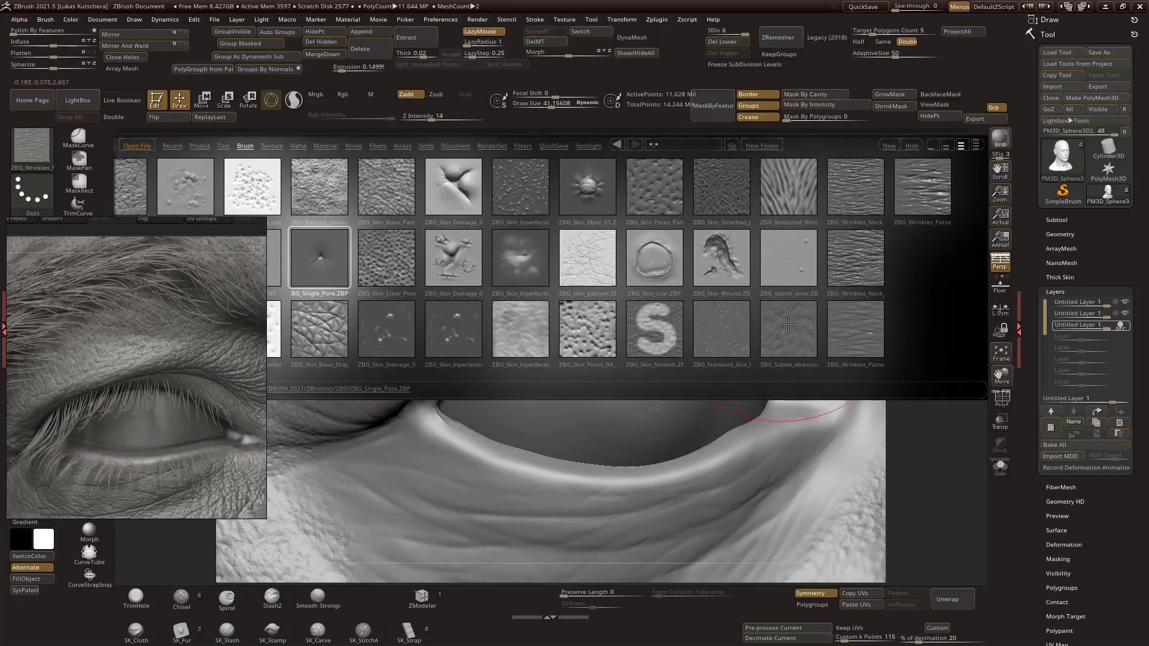
double_click(797, 316)
Load the ZBG_Skin_Base_Drag brush and stamp creased skin texture over the upper eyelid fold.
scroll(759, 342, down, 4)
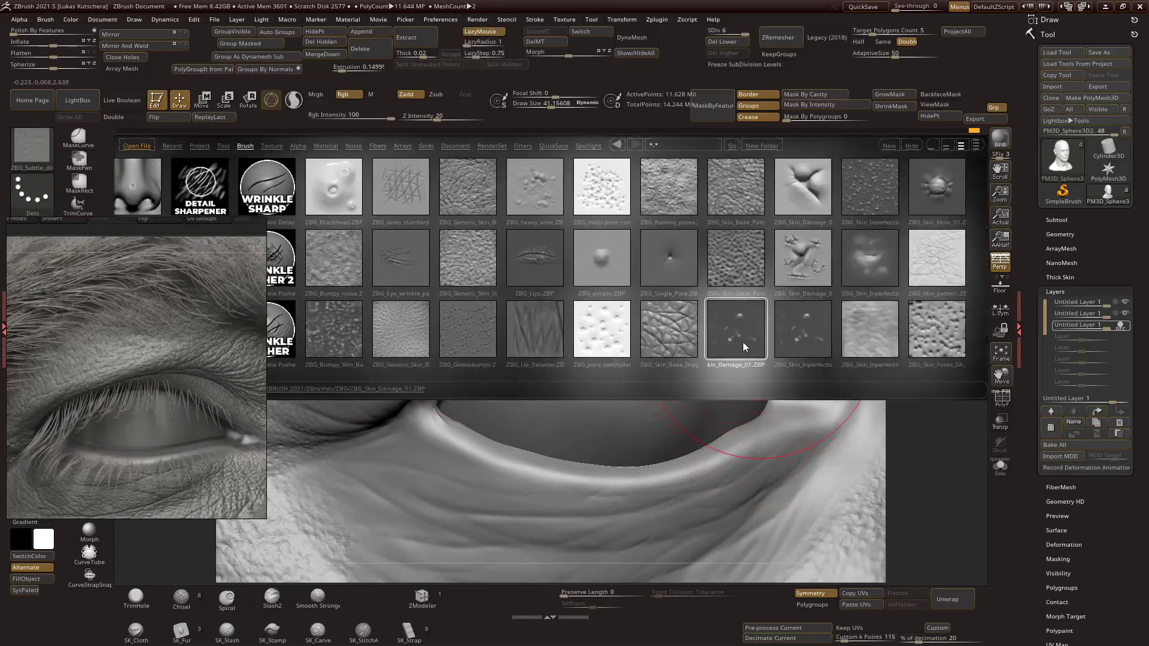
scroll(759, 342, down, 8)
scroll(739, 357, up, 6)
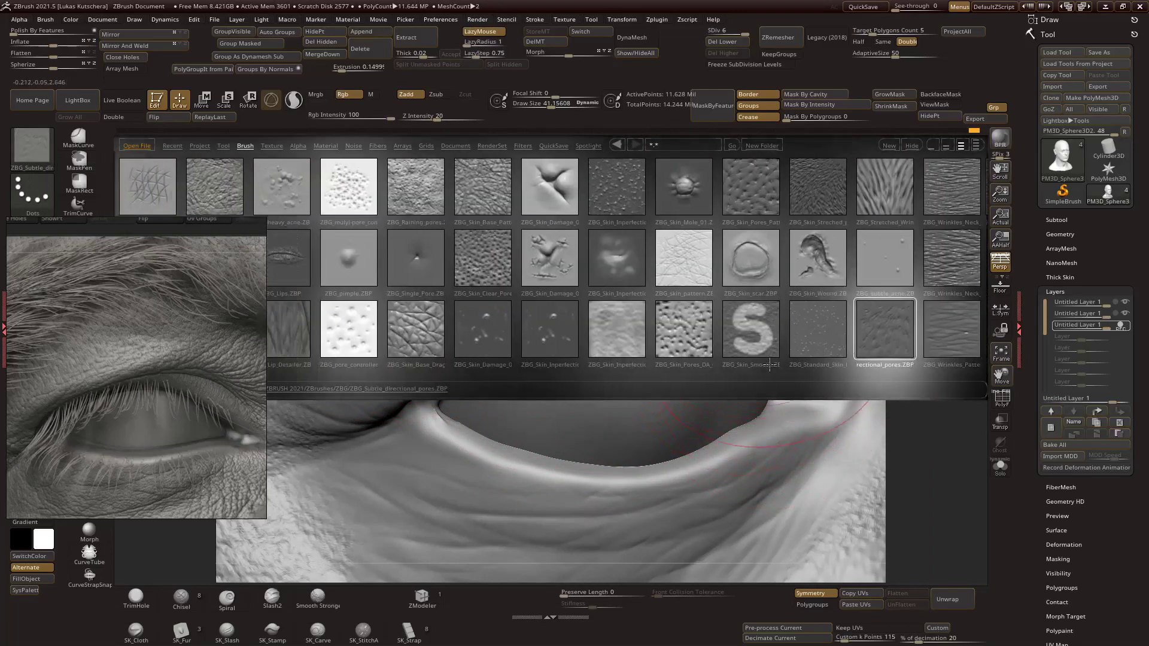
scroll(757, 409, up, 2)
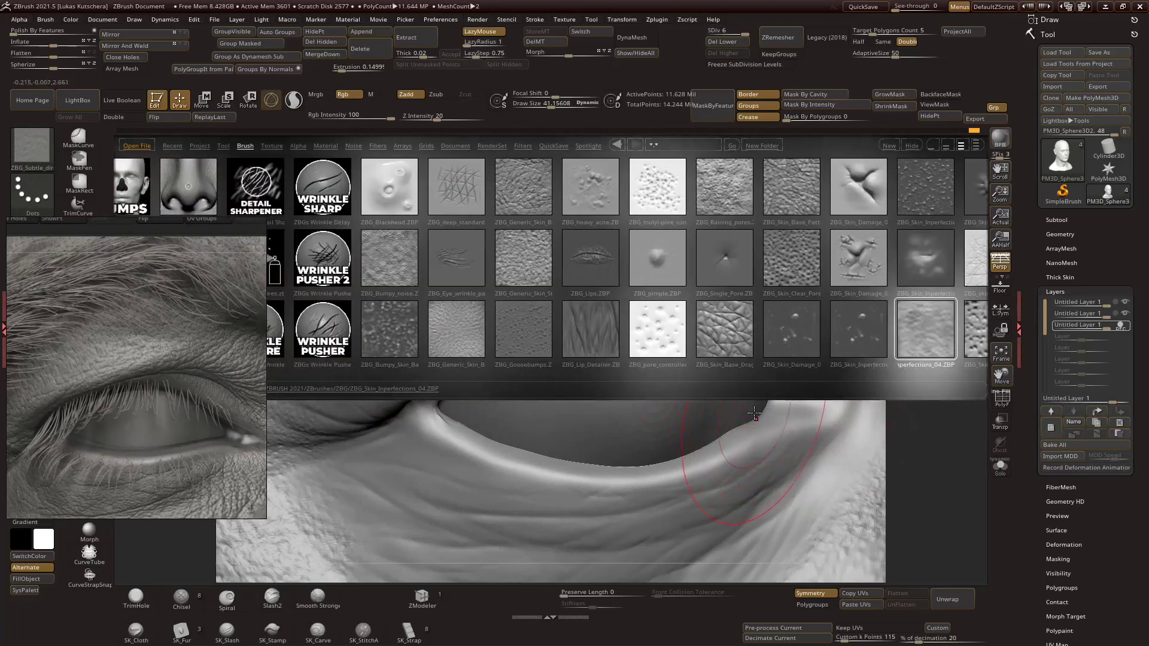
scroll(748, 347, right, 6)
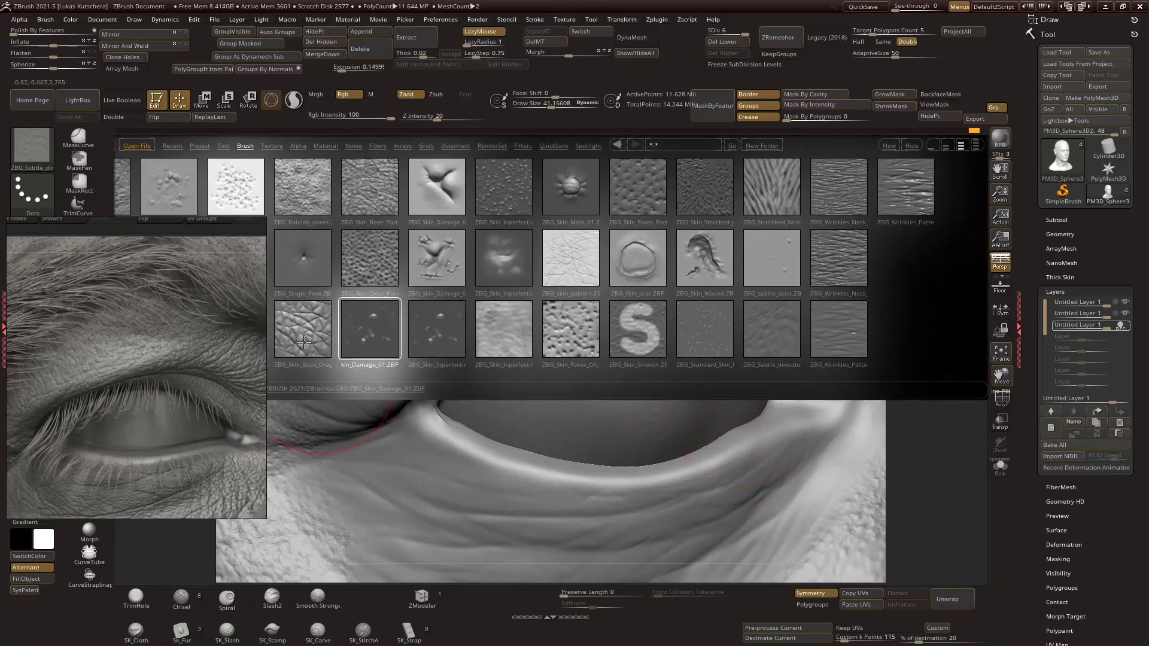
double_click(304, 340)
mouse_move(925, 335)
mouse_down()
mouse_move(925, 389)
mouse_move(925, 356)
mouse_move(748, 324)
mouse_up()
drag(640, 332, 554, 322)
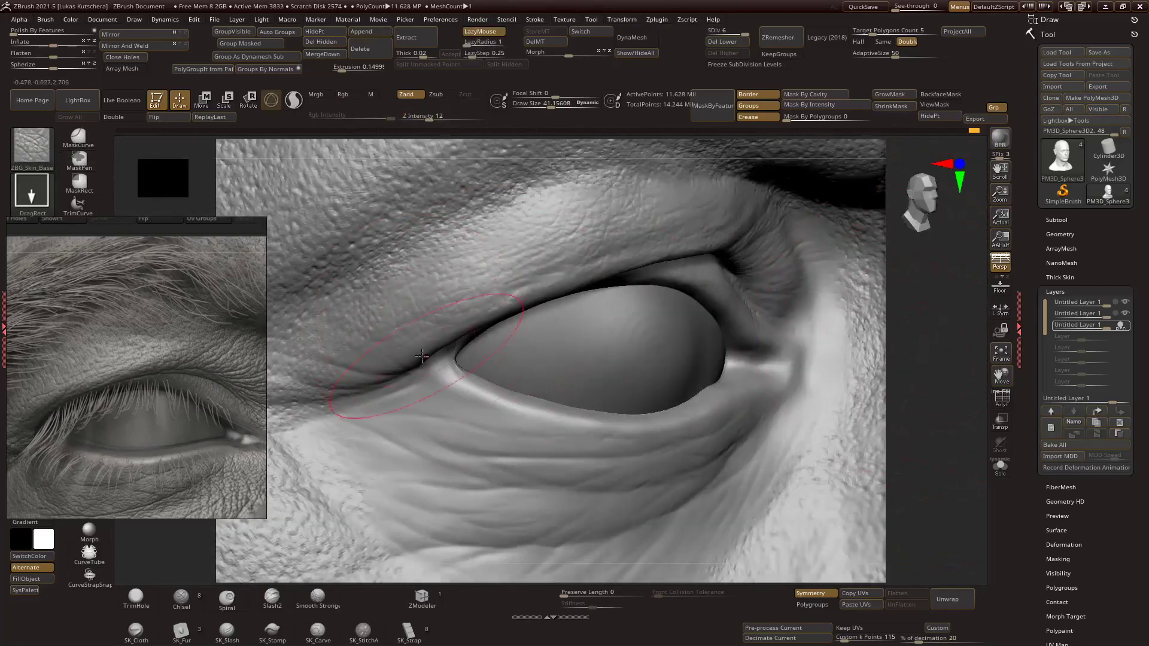
right_drag(480, 356, 707, 229)
drag(935, 369, 487, 332)
Carve fine skin creases along the upper eyelid fold with the DamStandard brush at a draw size of about 4.67.
key(d)
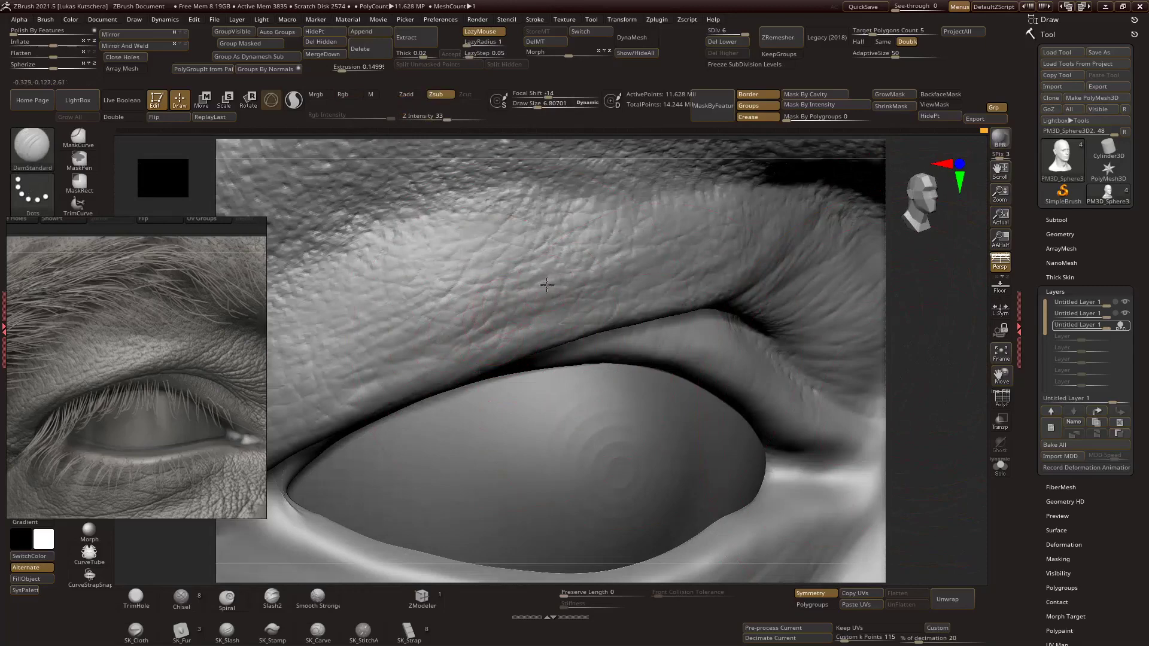
right_drag(650, 243, 711, 299)
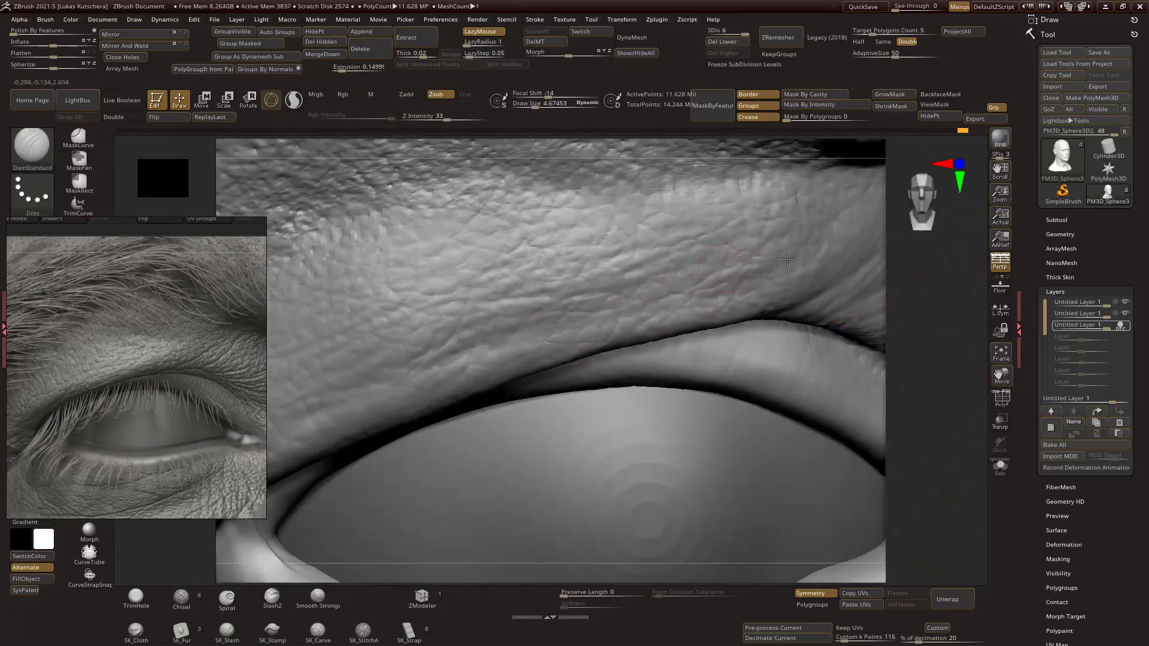
right_drag(802, 250, 546, 353)
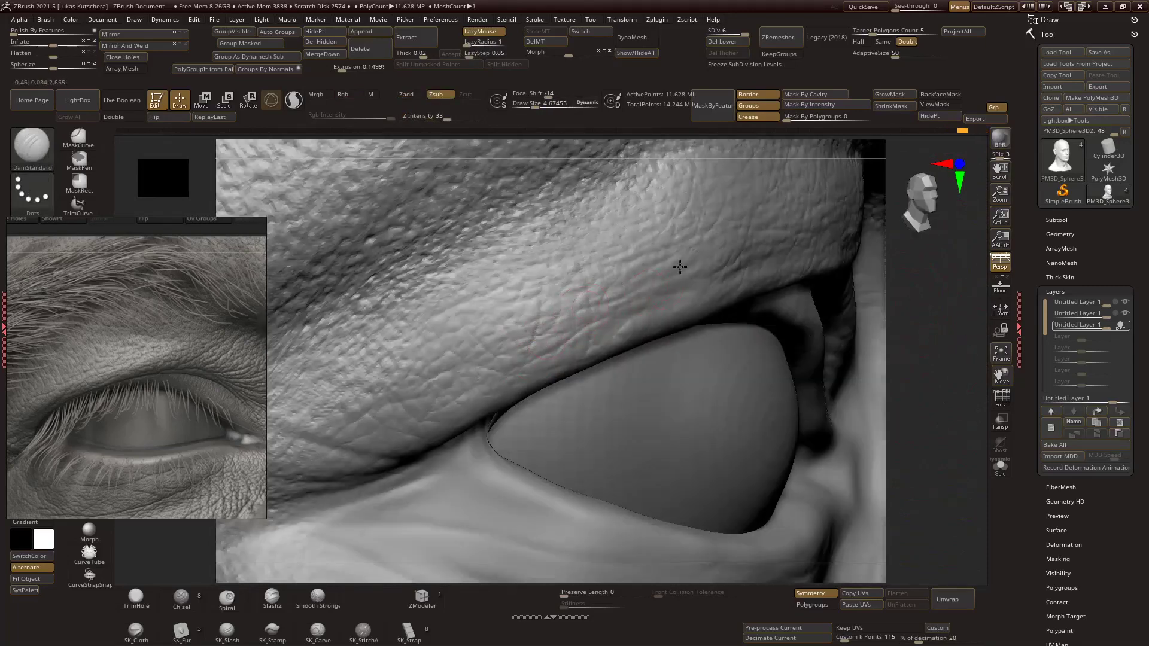
right_drag(715, 290, 449, 455)
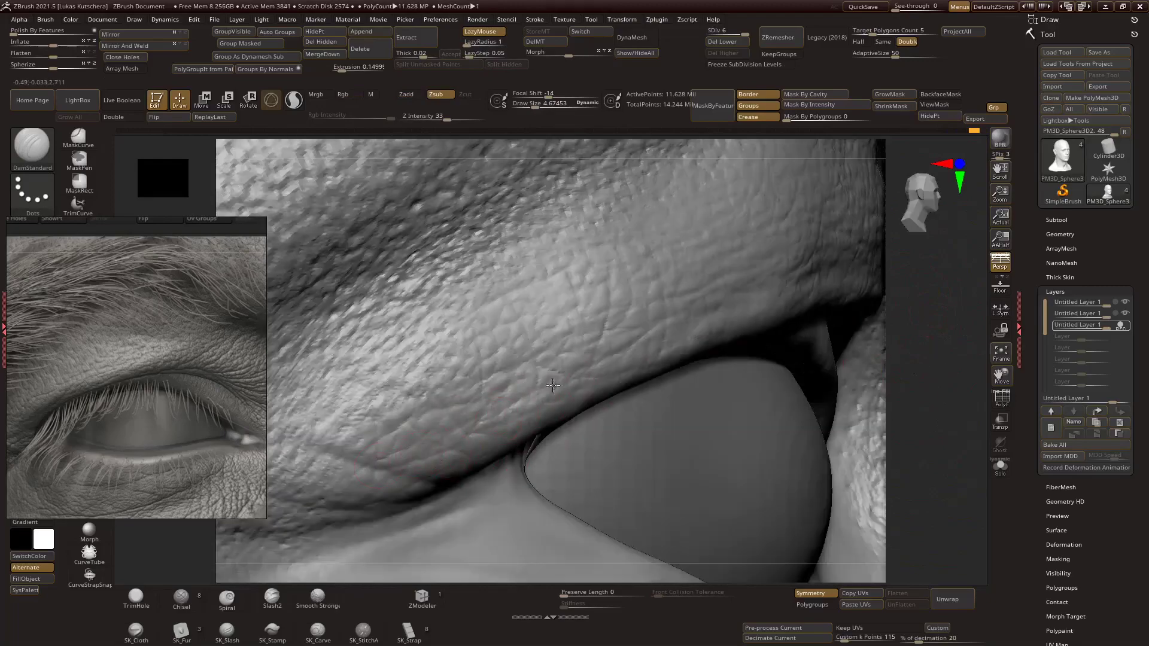
right_drag(497, 421, 595, 321)
right_drag(826, 284, 743, 299)
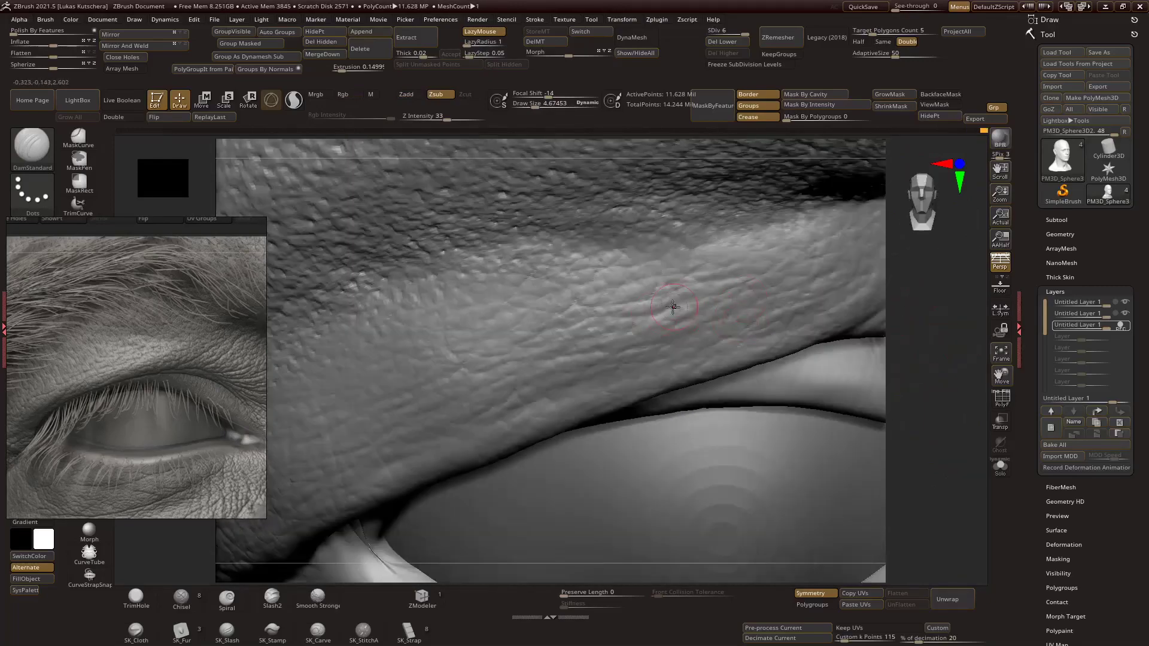
right_drag(609, 374, 777, 340)
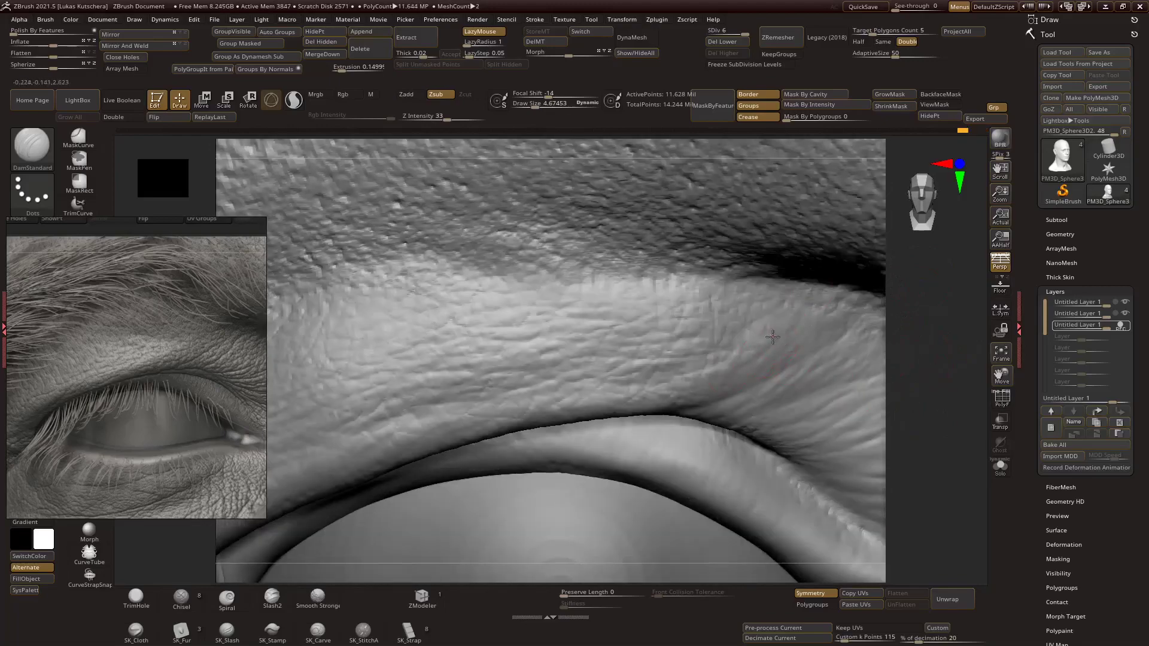
right_drag(846, 331, 920, 333)
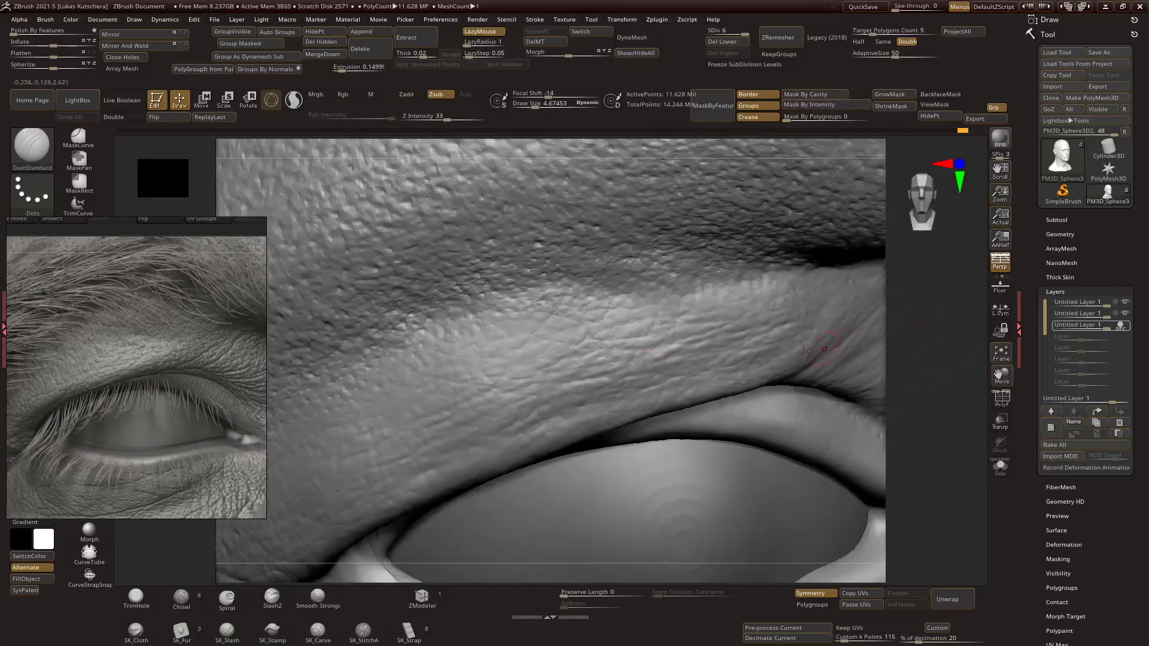
right_drag(589, 405, 943, 365)
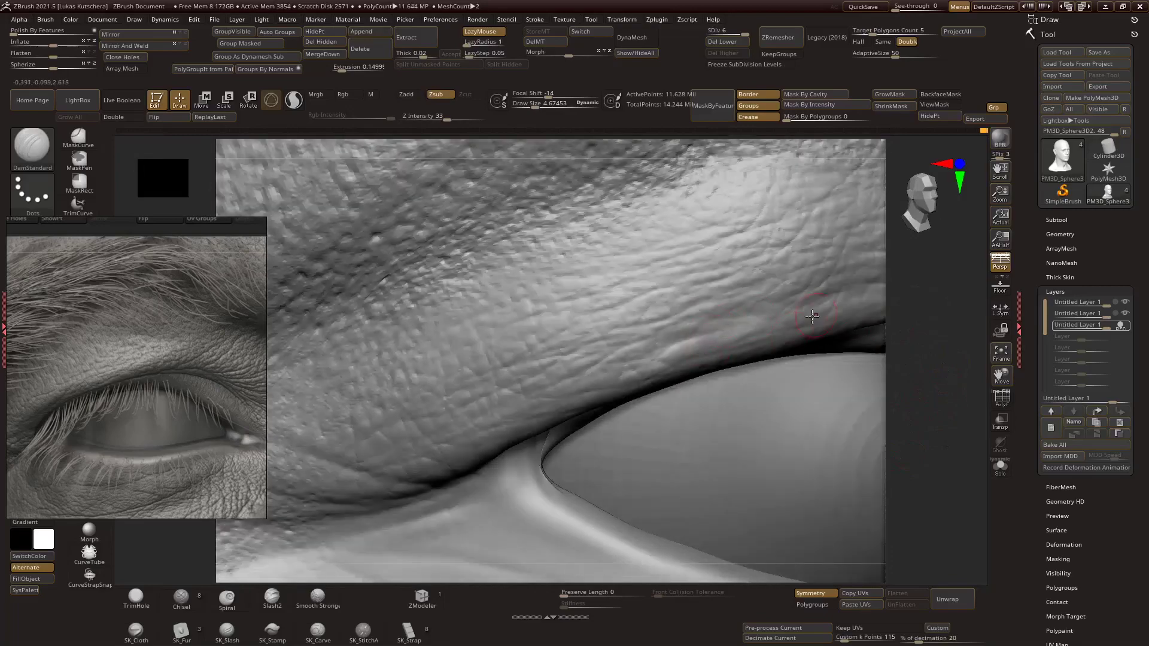
right_drag(812, 315, 756, 253)
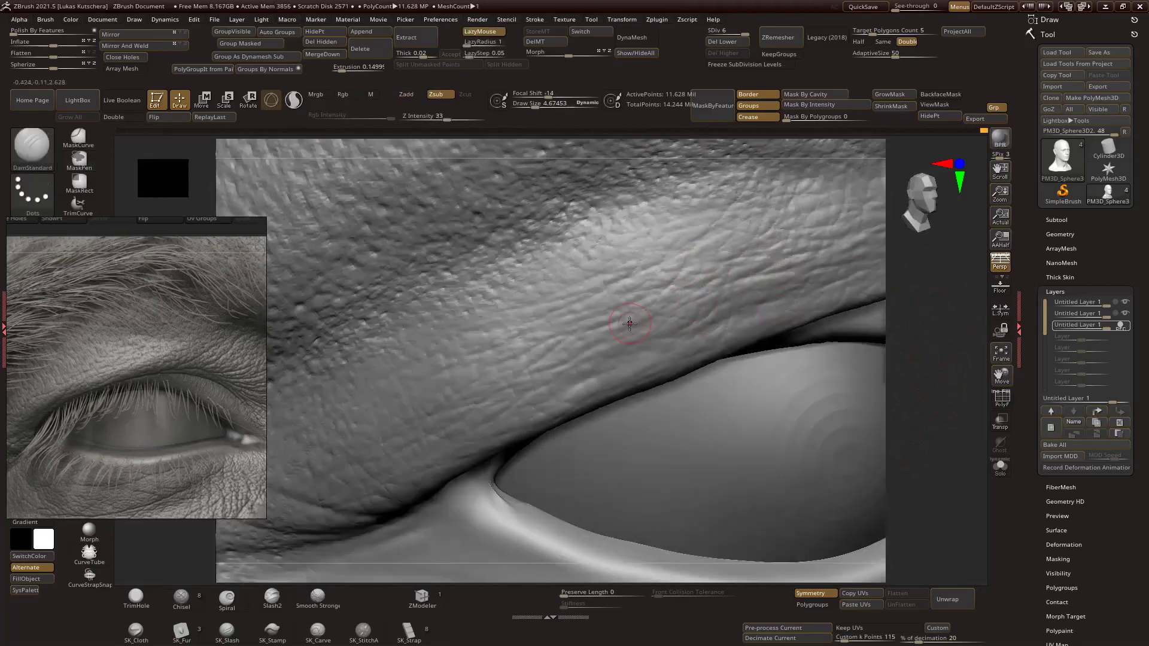
Extend the fine DamStandard creases across the inner and outer ends of the upper eyelid fold.
right_drag(688, 310, 934, 320)
right_drag(914, 358, 947, 369)
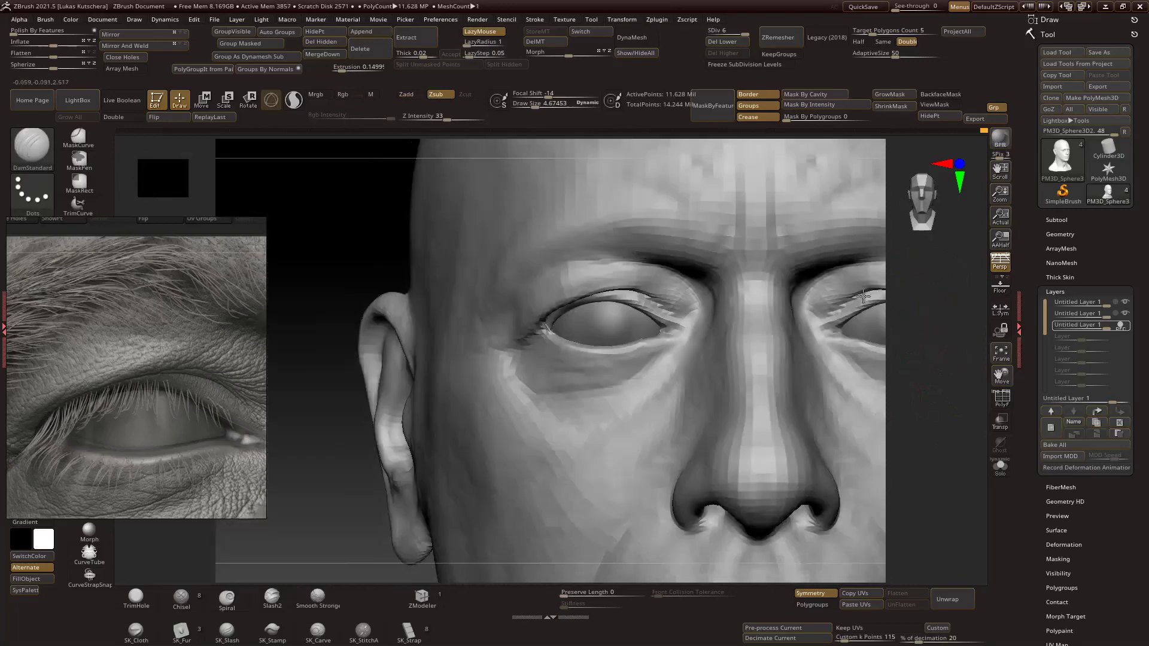
right_drag(862, 295, 976, 387)
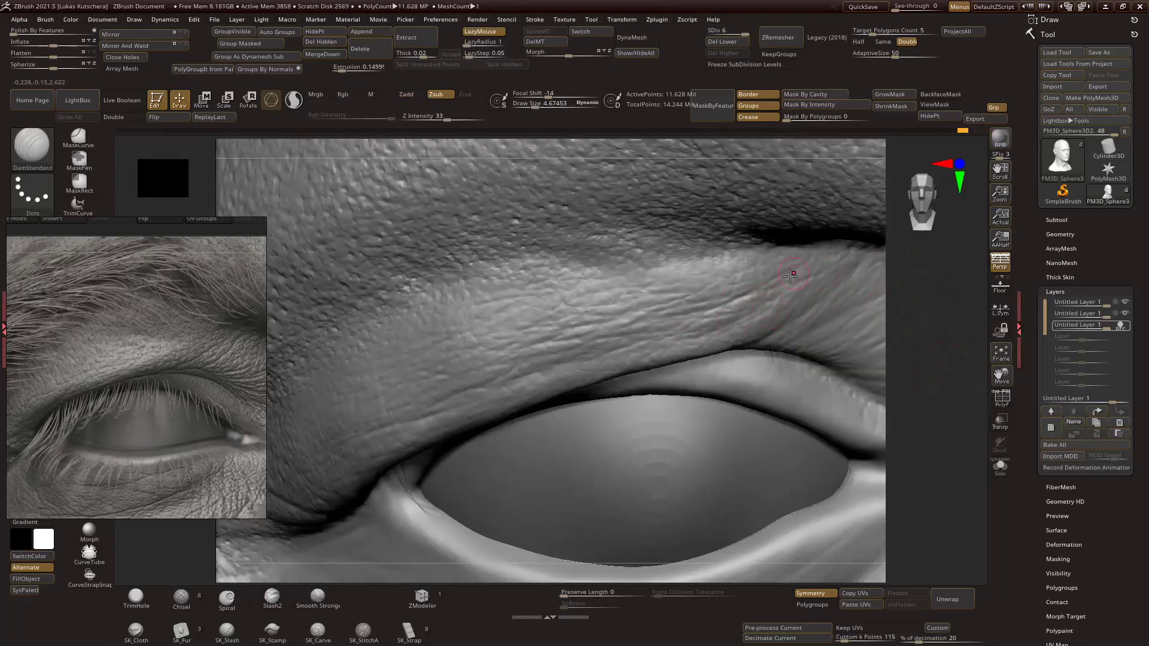
mouse_move(928, 356)
right_down()
mouse_move(942, 357)
mouse_move(934, 379)
mouse_move(955, 378)
mouse_move(913, 380)
mouse_move(942, 356)
right_up()
scroll(207, 393, up, 3)
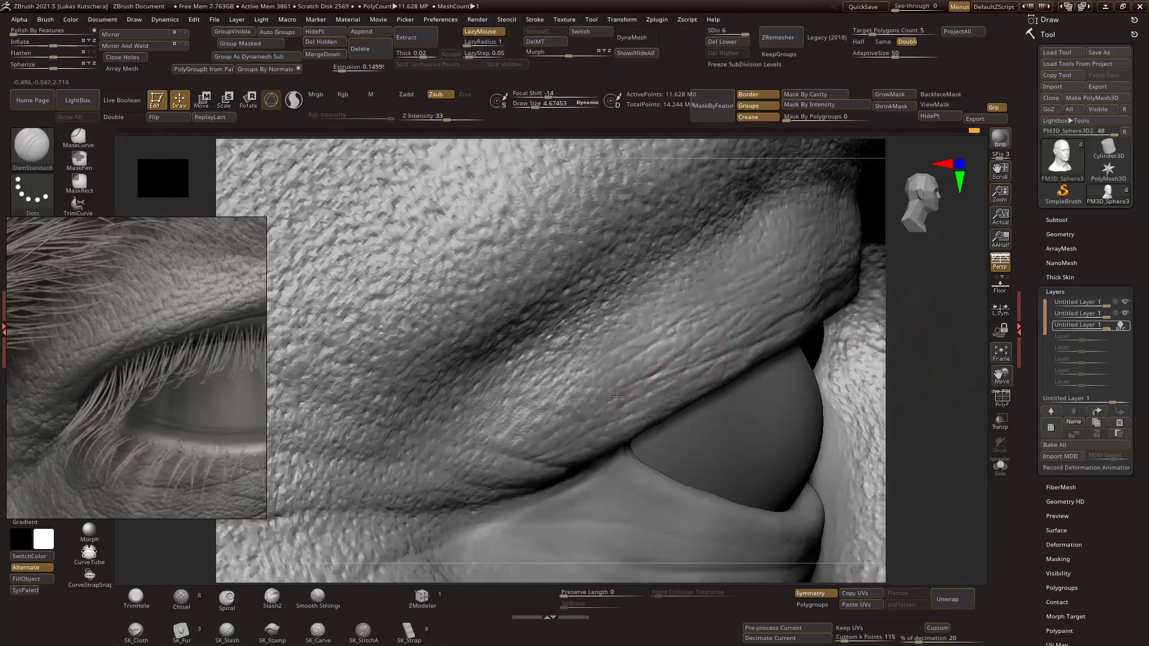
right_drag(796, 370, 940, 372)
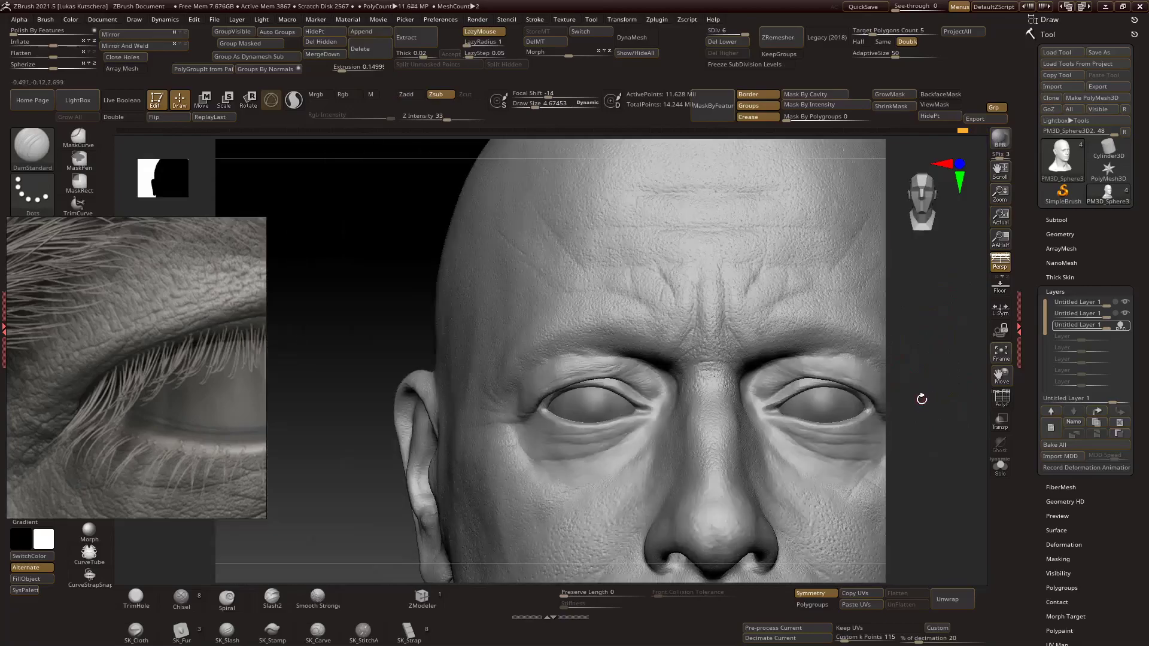
Carve wrinkles into the opposite eye's upper eyelid fold with the DamStandard brush at a draw size of about 6.2.
right_drag(777, 359, 857, 354)
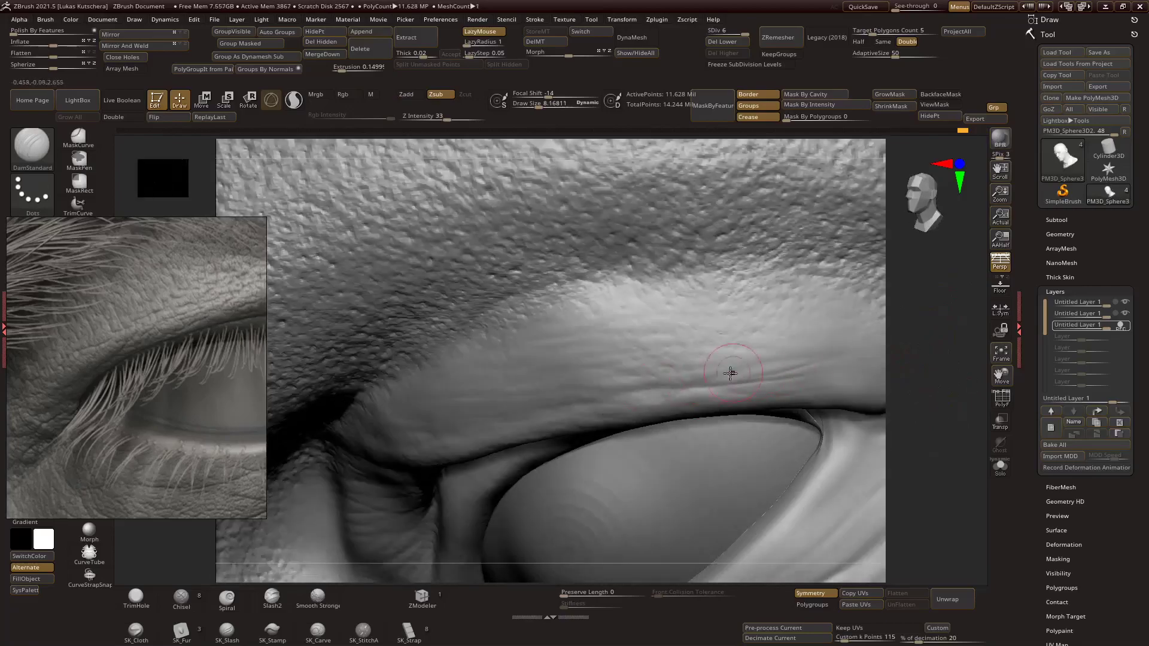
right_drag(656, 389, 770, 380)
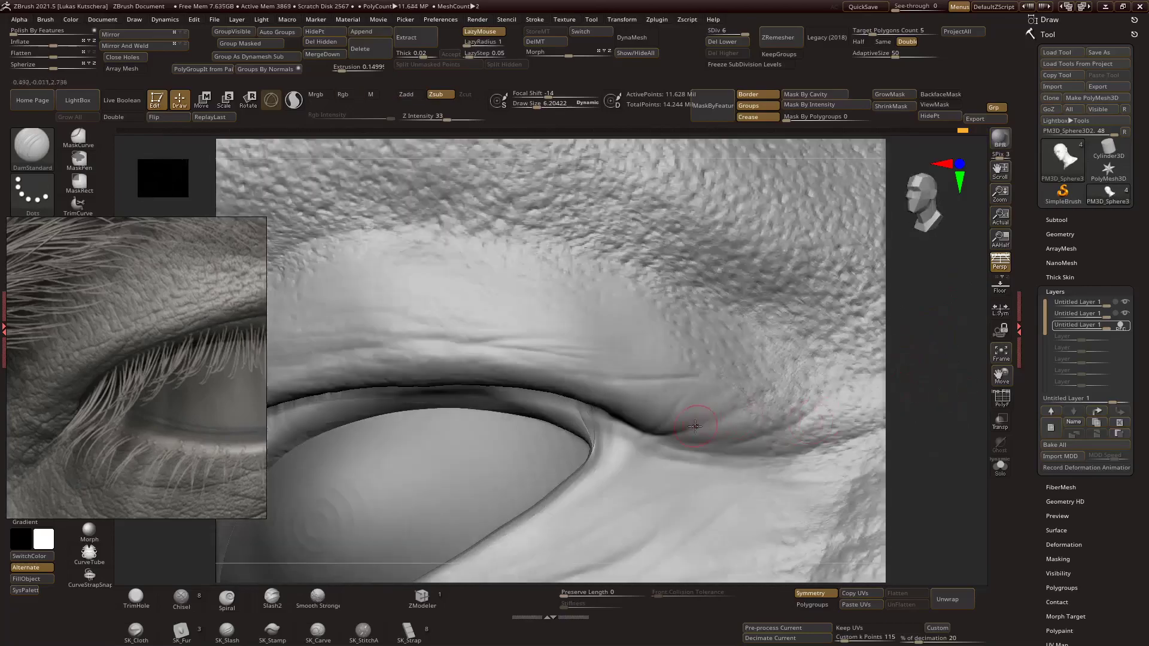
right_drag(695, 426, 940, 367)
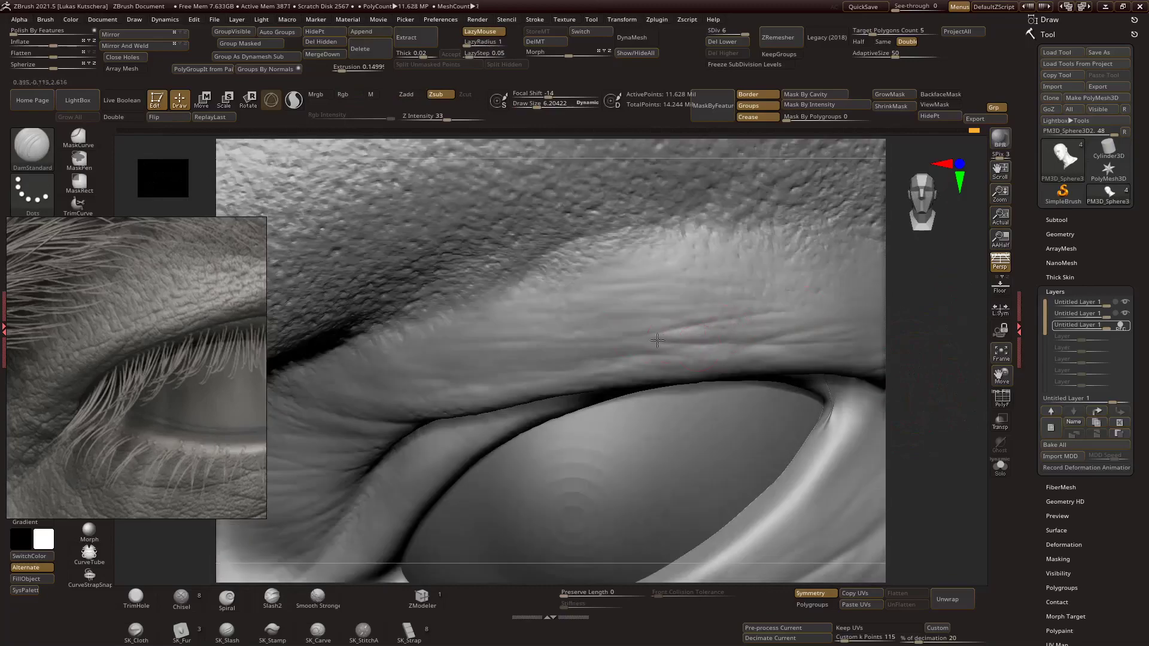
drag(919, 359, 919, 309)
Shape the forehead and brow wrinkles with the Standard and DamStandard brushes at a draw size of about 17.4.
scroll(157, 380, down, 4)
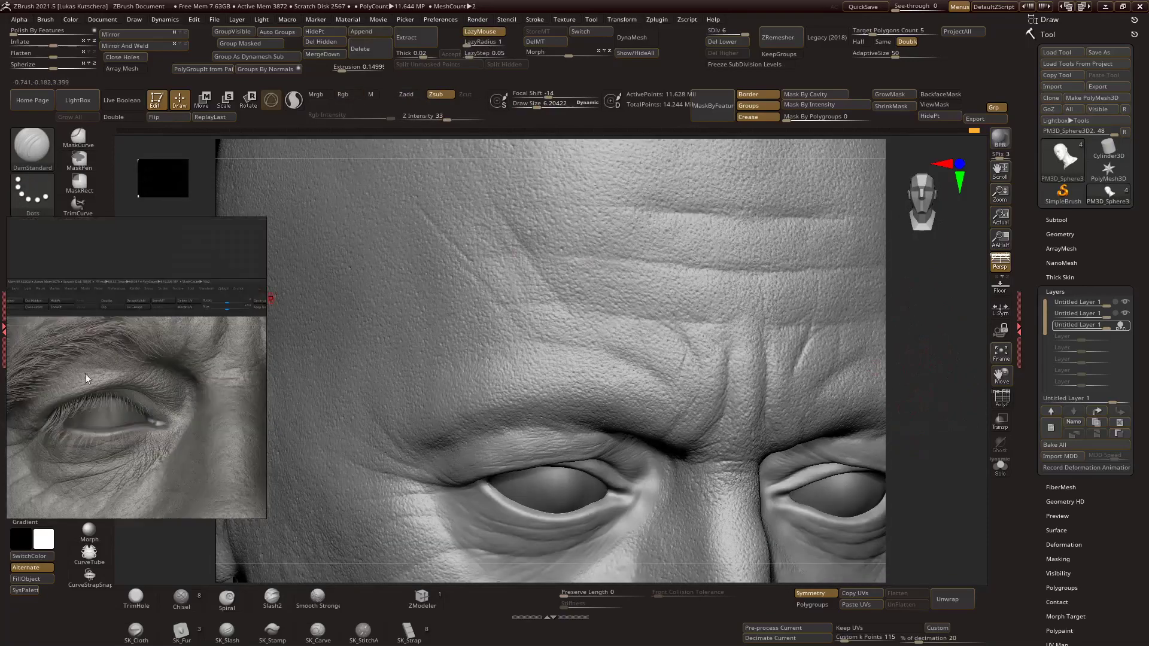
scroll(134, 408, up, 2)
scroll(134, 408, down, 2)
right_drag(634, 300, 595, 304)
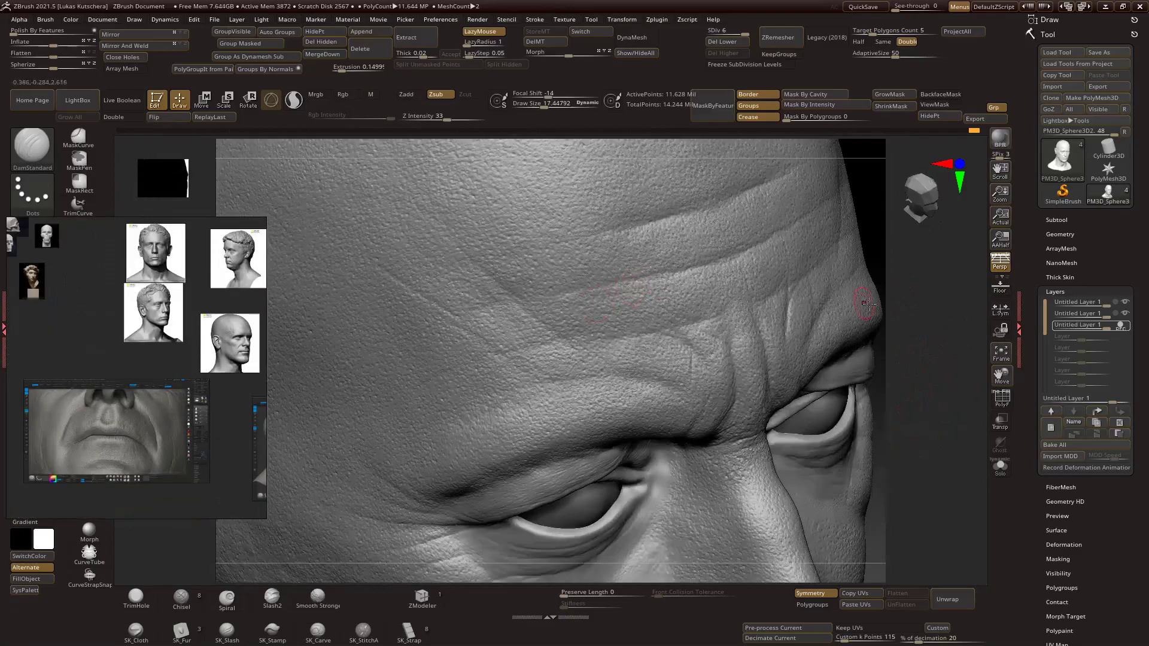
key(b)
key(s)
key(t)
mouse_move(767, 336)
right_down()
mouse_move(915, 337)
mouse_move(614, 293)
mouse_move(872, 393)
mouse_move(641, 339)
right_up()
key(b)
key(d)
key(s)
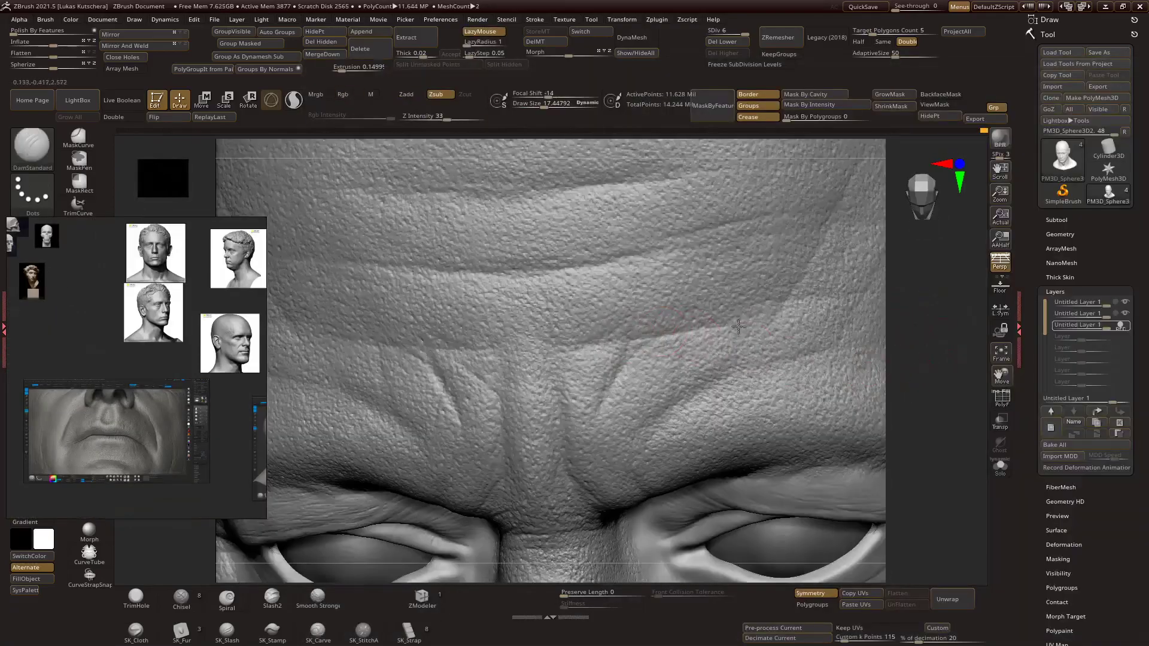
Refine the frown lines between the eyebrows by alternating the Standard and DamStandard brushes.
mouse_move(826, 293)
right_down()
mouse_move(826, 191)
mouse_move(658, 335)
mouse_move(592, 358)
mouse_move(578, 239)
mouse_move(651, 405)
right_up()
key(b)
key(s)
key(t)
key(b)
key(d)
key(s)
Carve vertical creases into the lower lip with the DamStandard brush at a draw size of about 9.76.
right_drag(874, 316, 902, 435)
mouse_move(857, 377)
right_down()
mouse_move(951, 361)
mouse_move(735, 339)
mouse_move(802, 326)
mouse_move(895, 377)
mouse_move(718, 353)
right_up()
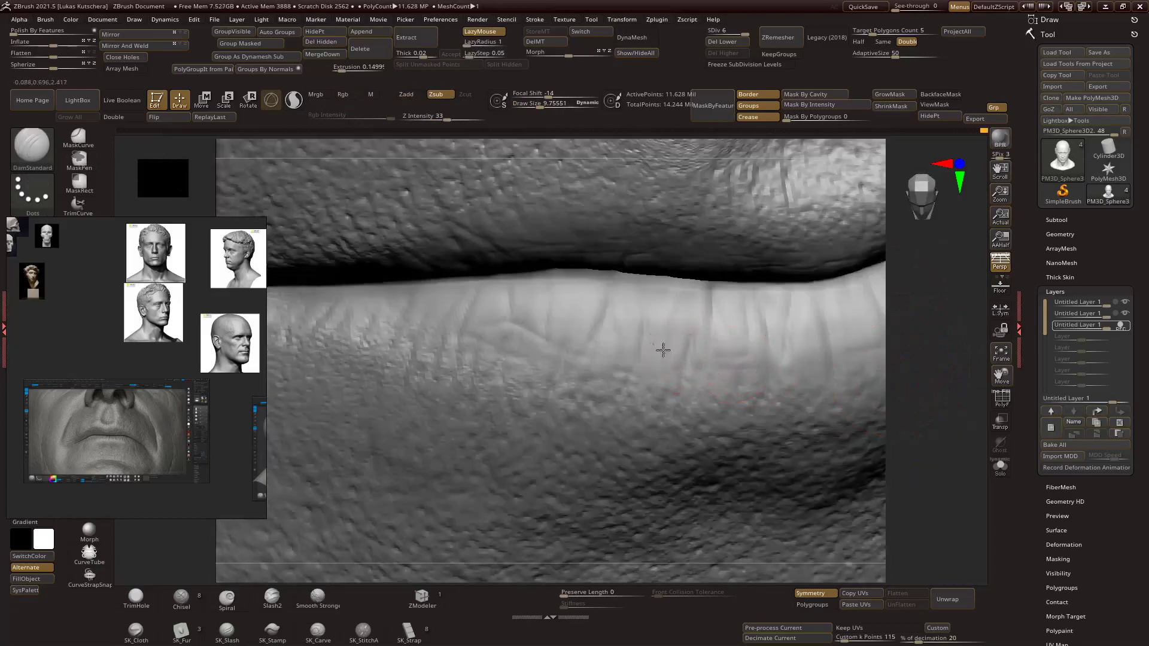
right_drag(796, 370, 679, 351)
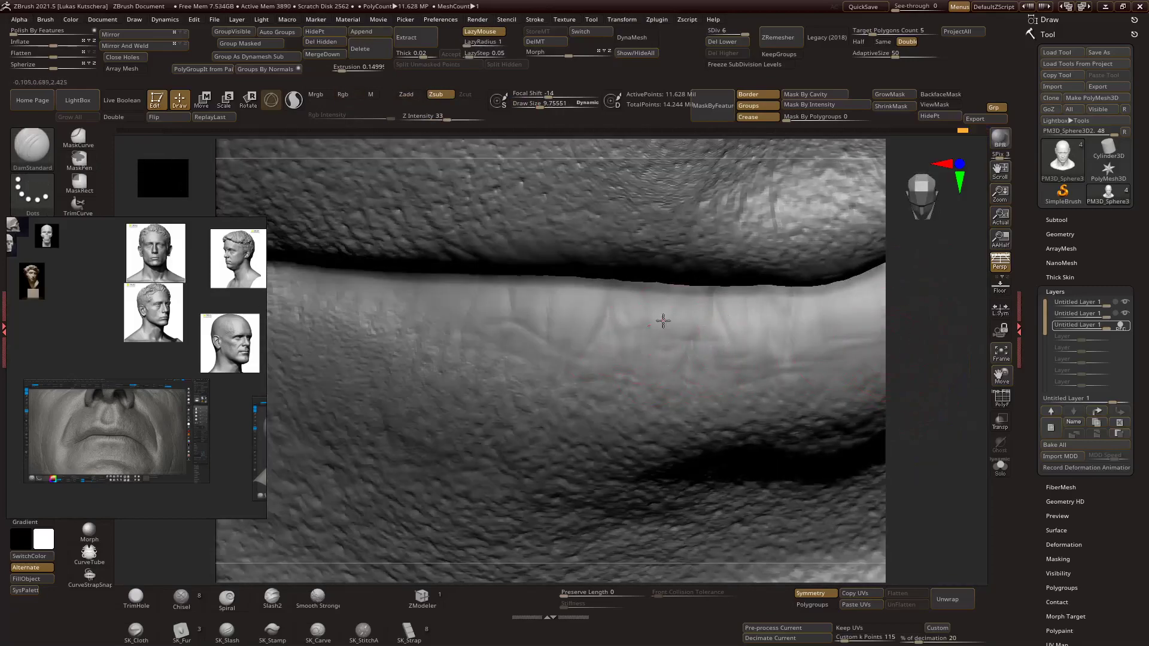
mouse_move(579, 347)
right_down()
mouse_move(915, 381)
mouse_move(819, 377)
mouse_move(903, 389)
mouse_move(729, 407)
mouse_move(766, 377)
mouse_move(830, 378)
right_up()
Match the mouth and cheek to the reference, stamping small skin bumps with the Standard brush in DragRect mode.
double_click(109, 431)
right_drag(778, 335, 771, 367)
right_drag(861, 329, 897, 311)
scroll(81, 301, down, 5)
scroll(203, 473, up, 5)
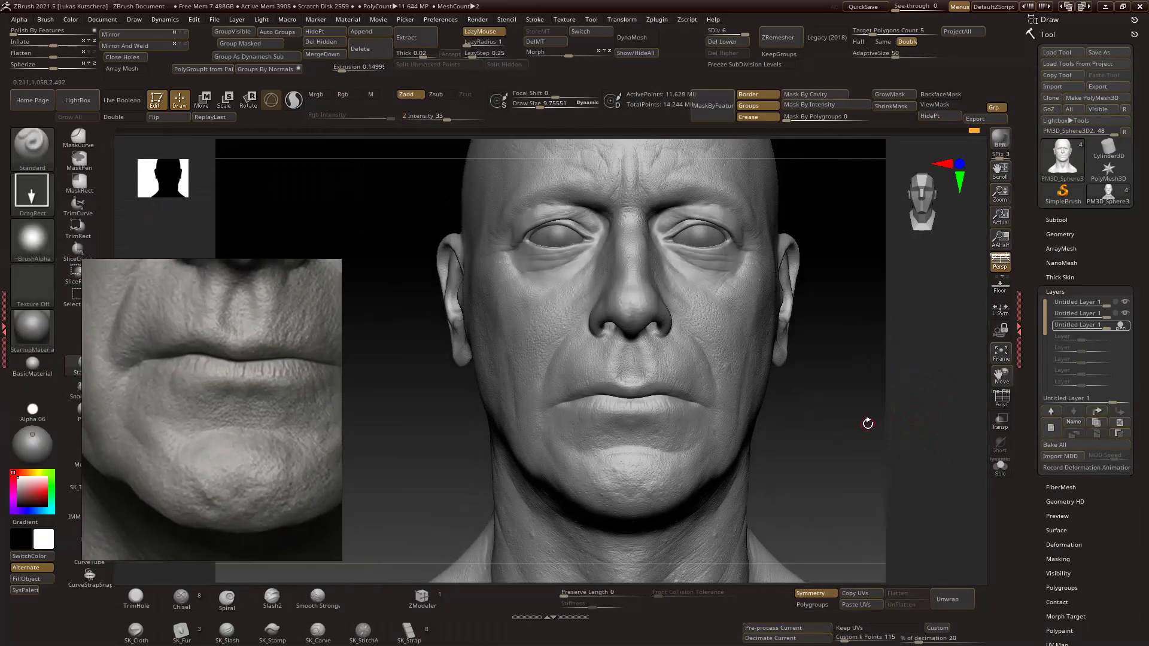
mouse_move(868, 424)
right_down()
mouse_move(857, 397)
mouse_move(775, 377)
right_up()
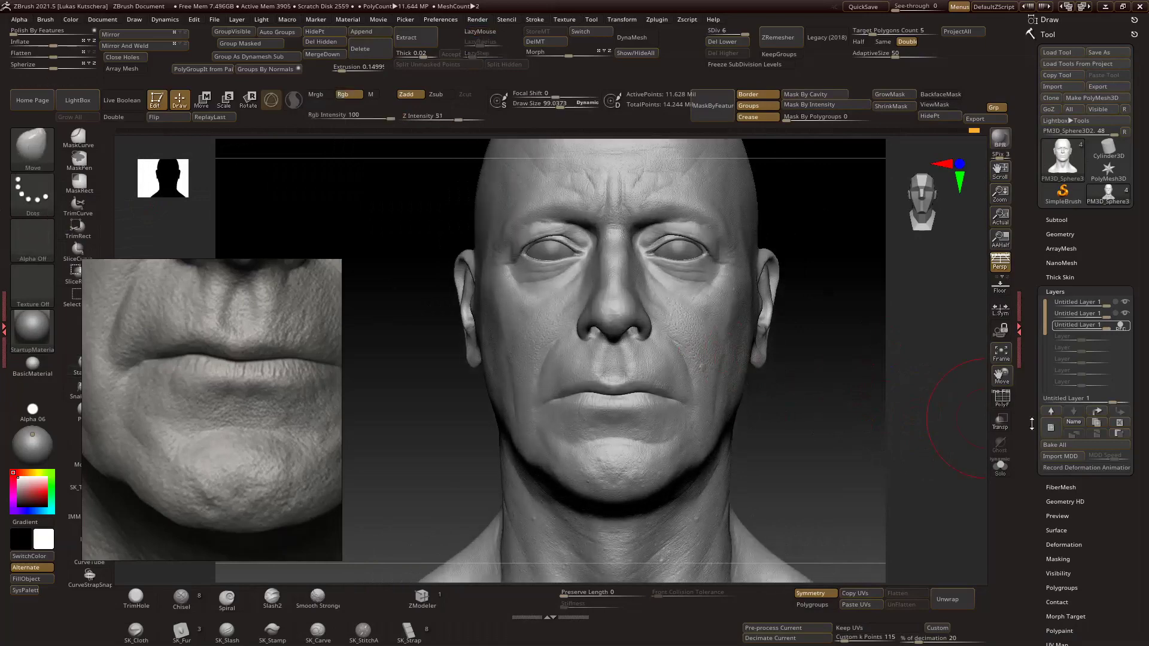
Create a new sculpting layer named asymmetry.
click(1050, 427)
text(metry)
key(Return)
drag(1004, 473, 864, 393)
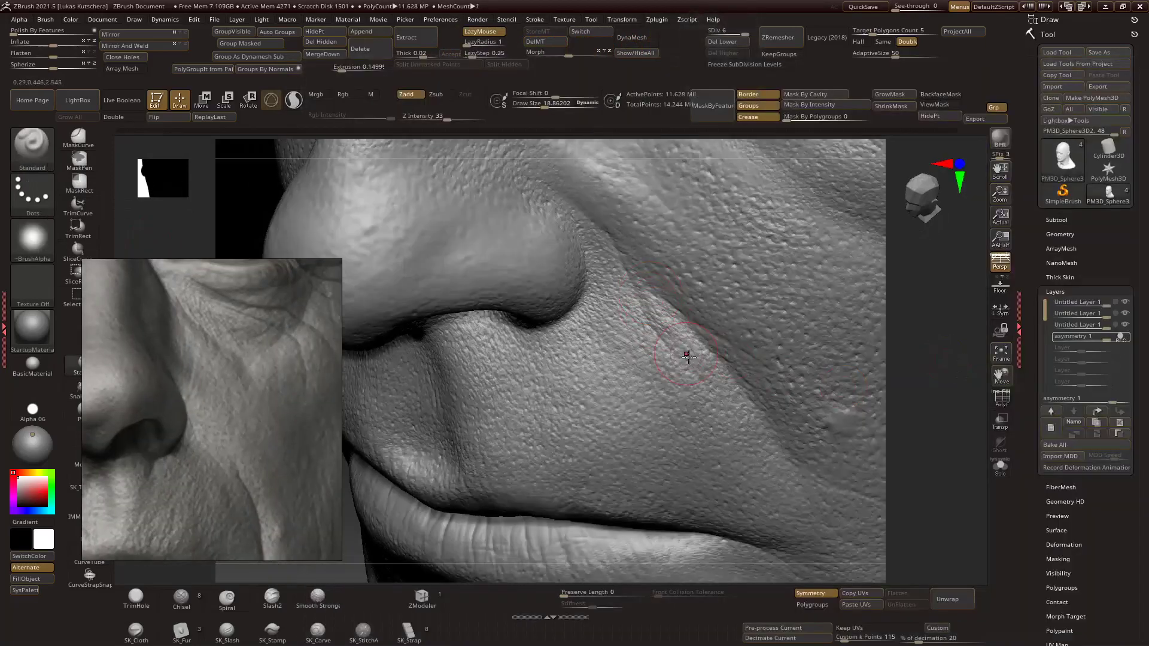
Sculpt uneven volume along the nasolabial fold and cheek with the Standard brush at a Z Intensity of 22.
drag(897, 371, 916, 383)
drag(688, 345, 583, 274)
key(f)
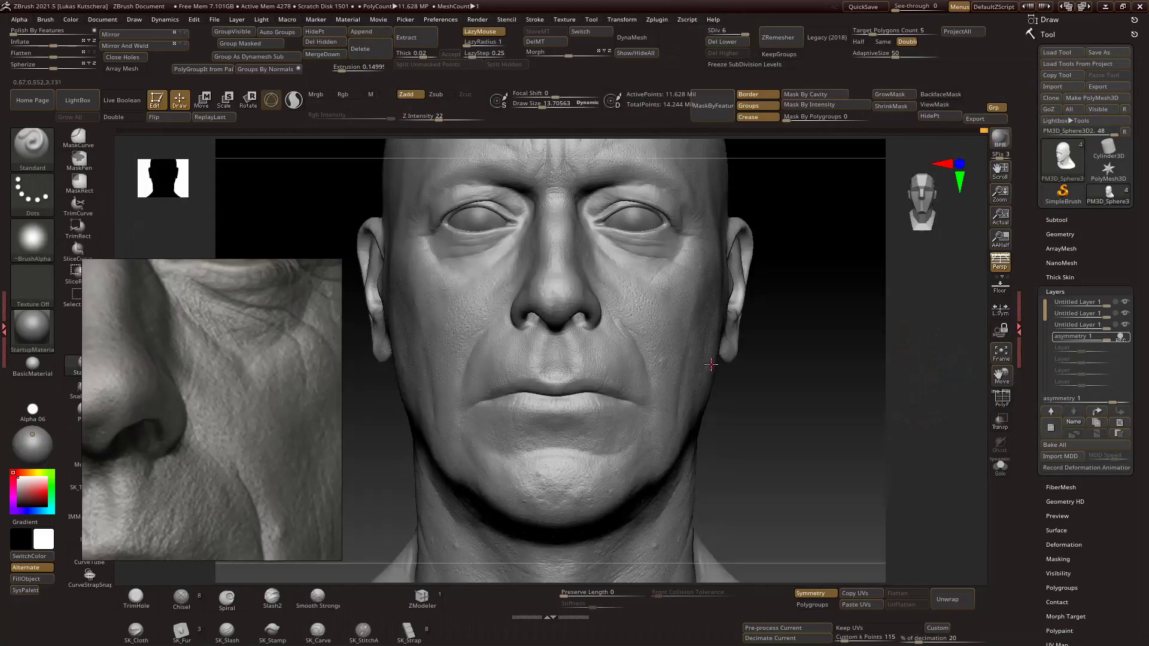
right_drag(593, 281, 788, 382)
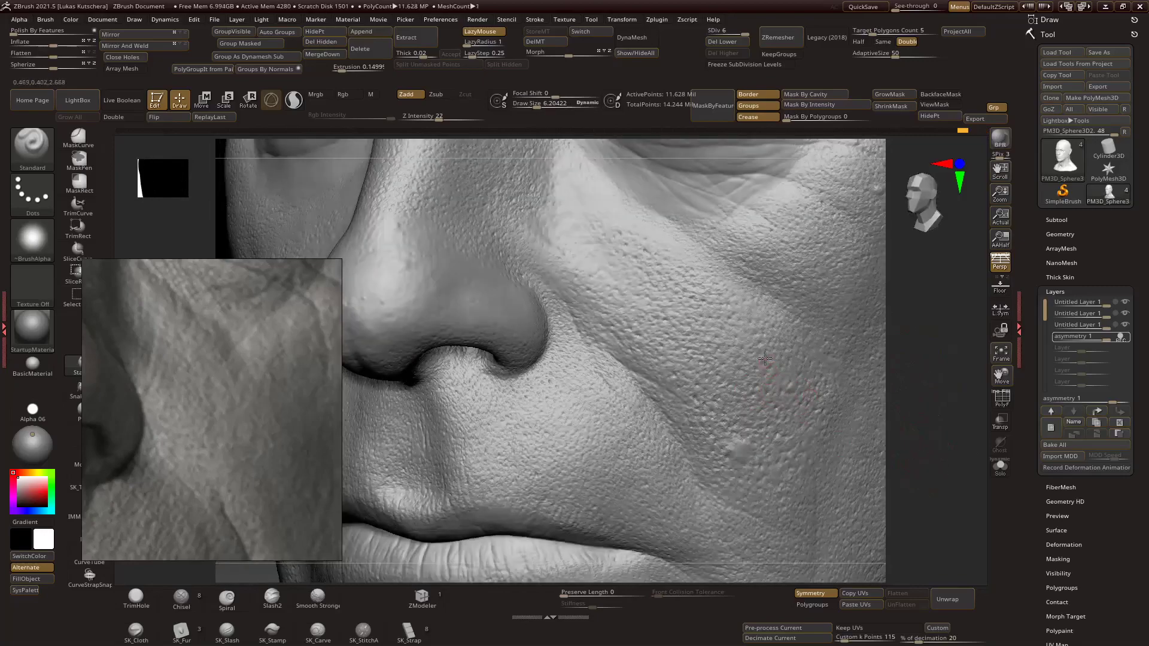
key(f)
Shift the facial forms out of symmetry with the Move brush.
mouse_move(889, 413)
right_down()
mouse_move(911, 323)
mouse_move(778, 359)
mouse_move(905, 397)
mouse_move(482, 357)
right_up()
key(b)
key(m)
key(v)
key(f)
Build up the nose tip and nostril wings with the ClayBuildup brush at a draw size of about 23.7.
key(s)
key(b)
key(c)
key(b)
drag(503, 385, 493, 379)
right_drag(823, 353, 647, 454)
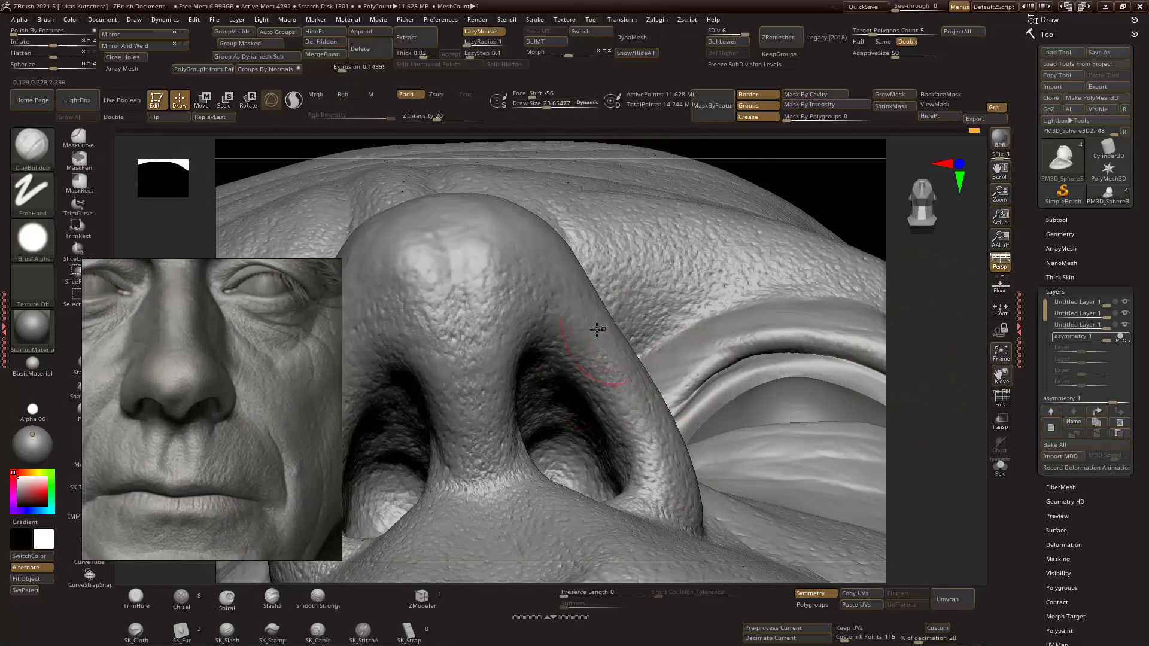
right_drag(455, 270, 591, 269)
right_drag(710, 461, 702, 438)
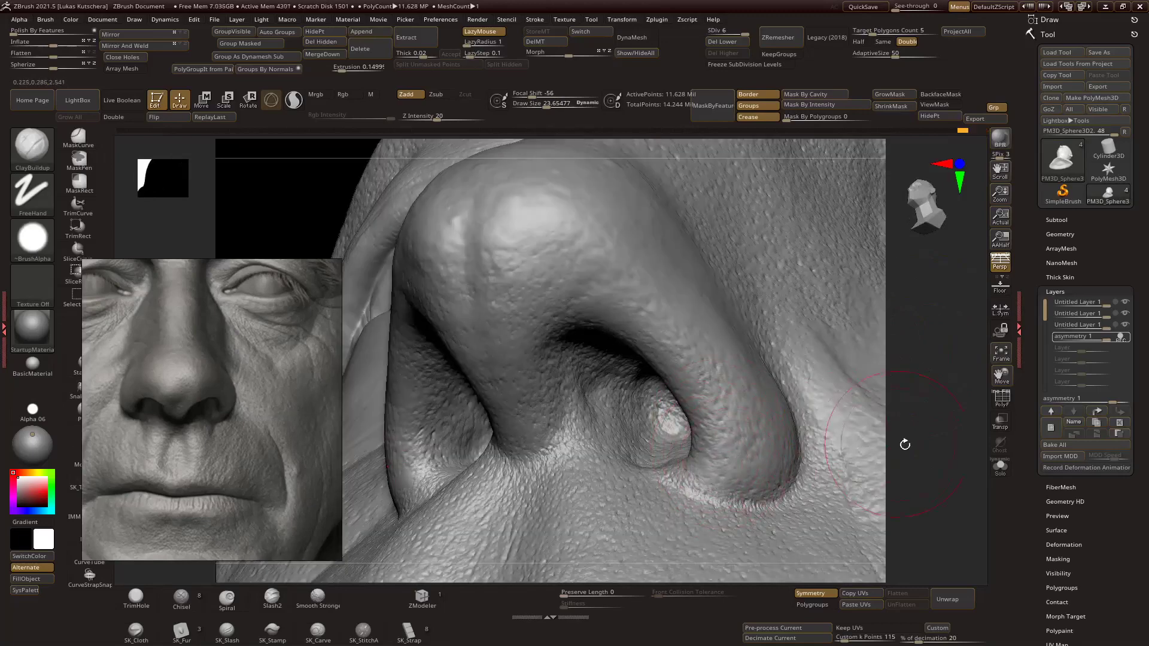
Reshape the nose with the Move brush, working from below and from the front.
key(f)
mouse_move(787, 462)
right_down()
mouse_move(816, 347)
mouse_move(909, 378)
mouse_move(862, 382)
mouse_move(933, 399)
mouse_move(742, 392)
right_up()
key(b)
key(m)
key(v)
mouse_move(707, 336)
right_down()
mouse_move(742, 336)
mouse_move(778, 359)
mouse_move(730, 329)
mouse_move(922, 395)
mouse_move(667, 308)
mouse_move(950, 367)
mouse_move(901, 364)
right_up()
Add soft volume to the nose with the Standard brush at a draw size of about 33.7 and adjust its shape with Move.
key(b)
key(s)
key(t)
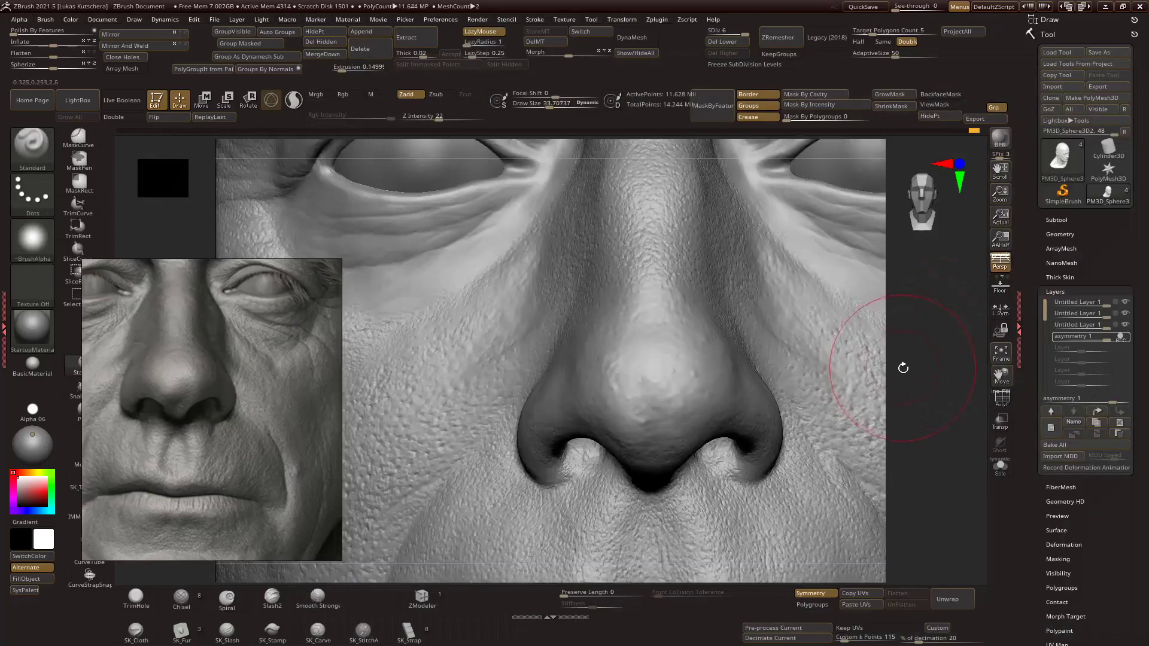
key(b)
key(m)
key(v)
mouse_move(744, 329)
right_down()
mouse_move(950, 403)
mouse_move(616, 257)
mouse_move(699, 276)
mouse_move(602, 500)
mouse_move(557, 485)
mouse_move(918, 457)
mouse_move(918, 408)
mouse_move(534, 395)
right_up()
key(f)
scroll(282, 410, down, 5)
Carve creases around the mouth corner with the DamStandard brush at a draw size of about 31.5.
right_drag(826, 419, 950, 441)
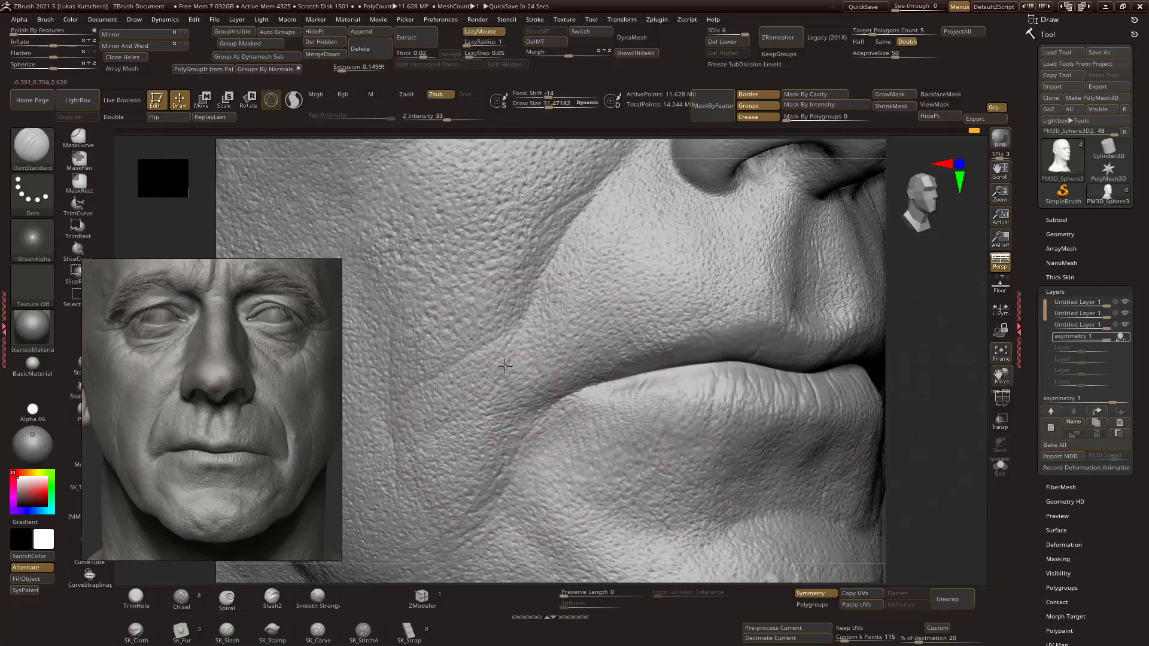
mouse_move(505, 365)
alt+right_down()
mouse_move(500, 384)
mouse_move(526, 401)
alt+right_up()
drag(952, 383, 898, 366)
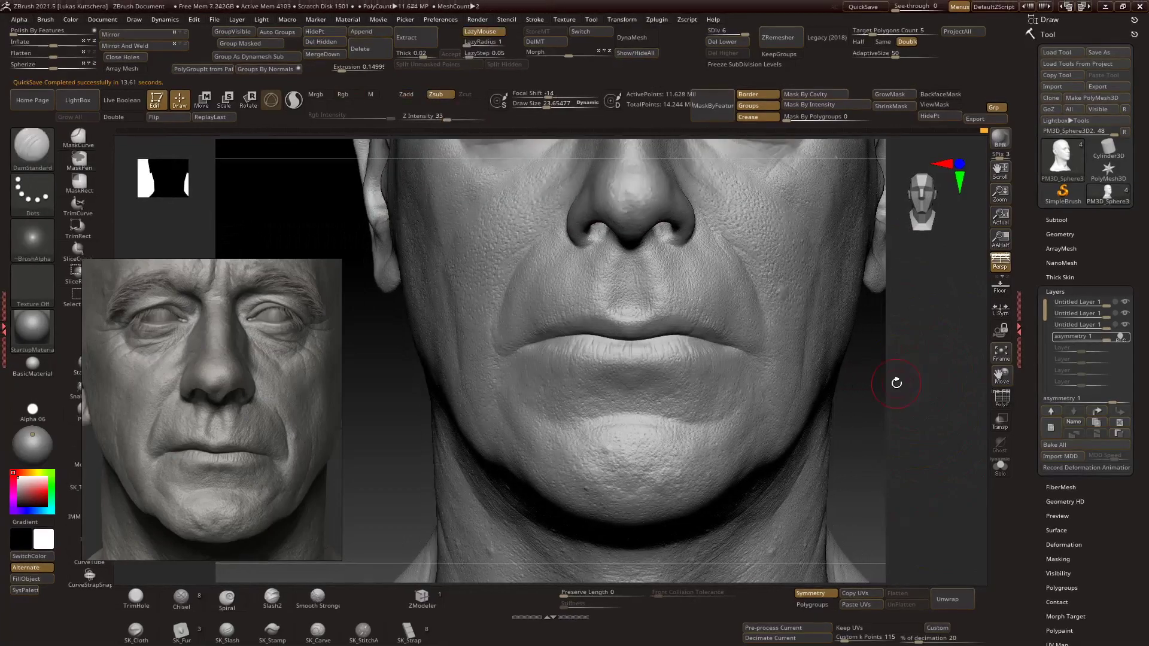
Shape the volumes around the mouth and chin with the Standard and Move brushes.
key(b)
key(s)
key(t)
mouse_move(895, 384)
mouse_down()
mouse_move(890, 397)
mouse_move(892, 371)
mouse_move(886, 427)
mouse_move(918, 395)
mouse_move(892, 383)
mouse_move(922, 360)
mouse_move(844, 323)
mouse_up()
key(b)
key(m)
key(v)
mouse_move(868, 368)
mouse_down()
mouse_move(951, 335)
mouse_move(933, 389)
mouse_move(930, 323)
mouse_up()
Define the lower eyelid wrinkles with the DamStandard brush and with ClayBuildup at a draw size of about 11.6.
key(b)
key(d)
key(s)
key(s)
drag(529, 287, 544, 287)
mouse_move(921, 326)
mouse_down()
mouse_move(913, 318)
mouse_move(939, 337)
mouse_up()
key(b)
key(c)
key(b)
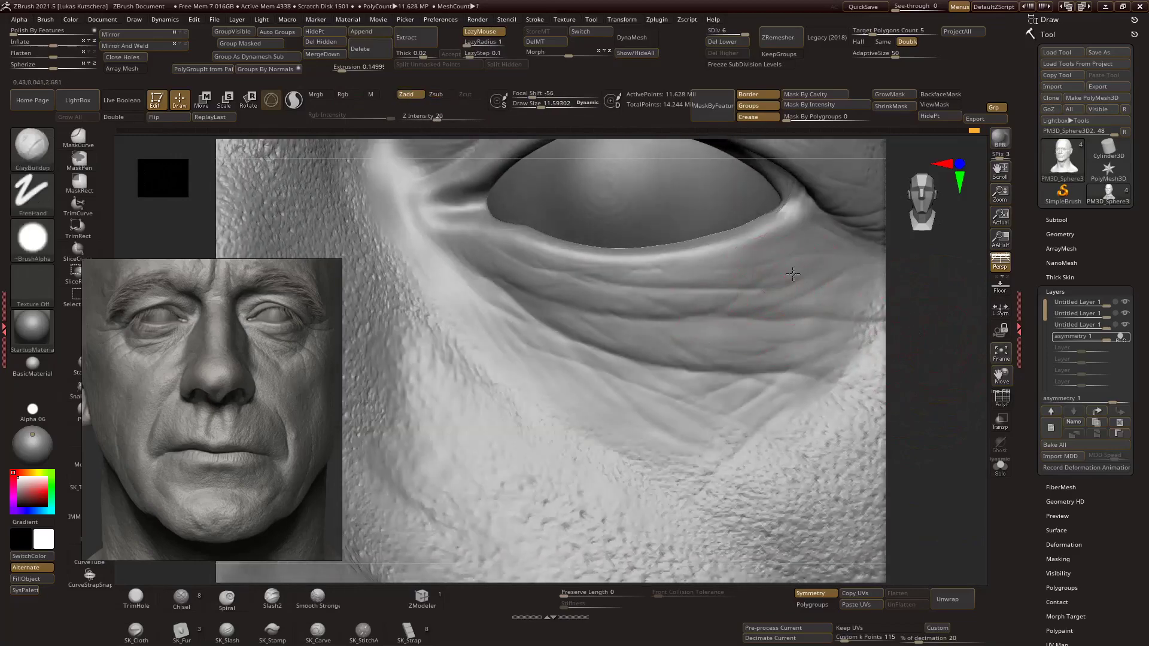
key(b)
key(d)
key(s)
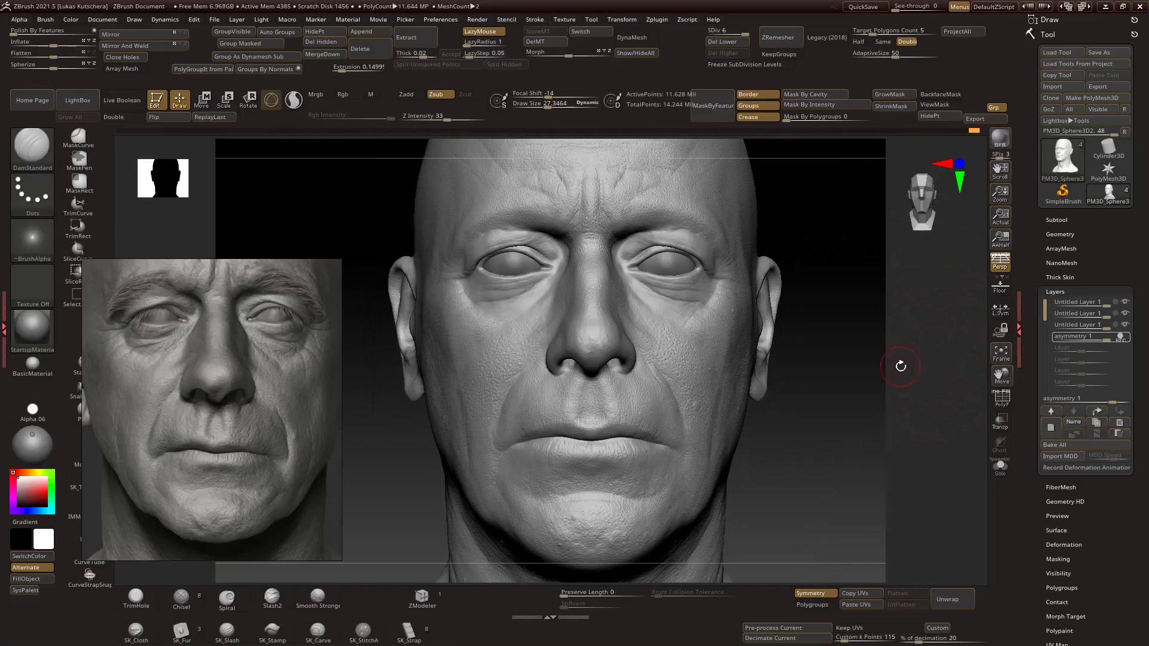
Sculpt the under-eye folds from the close-up reference with the Standard brush at a draw size of about 16.1.
scroll(326, 383, up, 3)
mouse_move(926, 361)
alt+mouse_down()
mouse_move(946, 383)
mouse_move(937, 397)
mouse_move(917, 388)
alt+mouse_up()
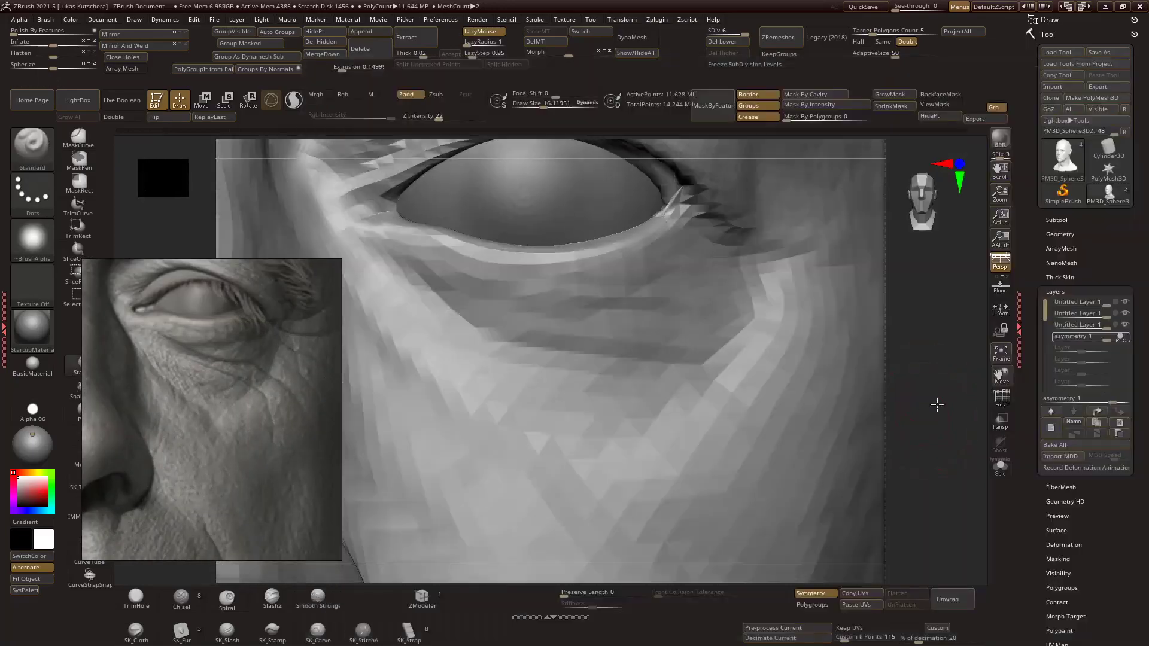
drag(727, 340, 897, 339)
Adjust the eyelid shapes from the front and from below with the Move brush at a draw size of about 36.
drag(949, 372, 929, 339)
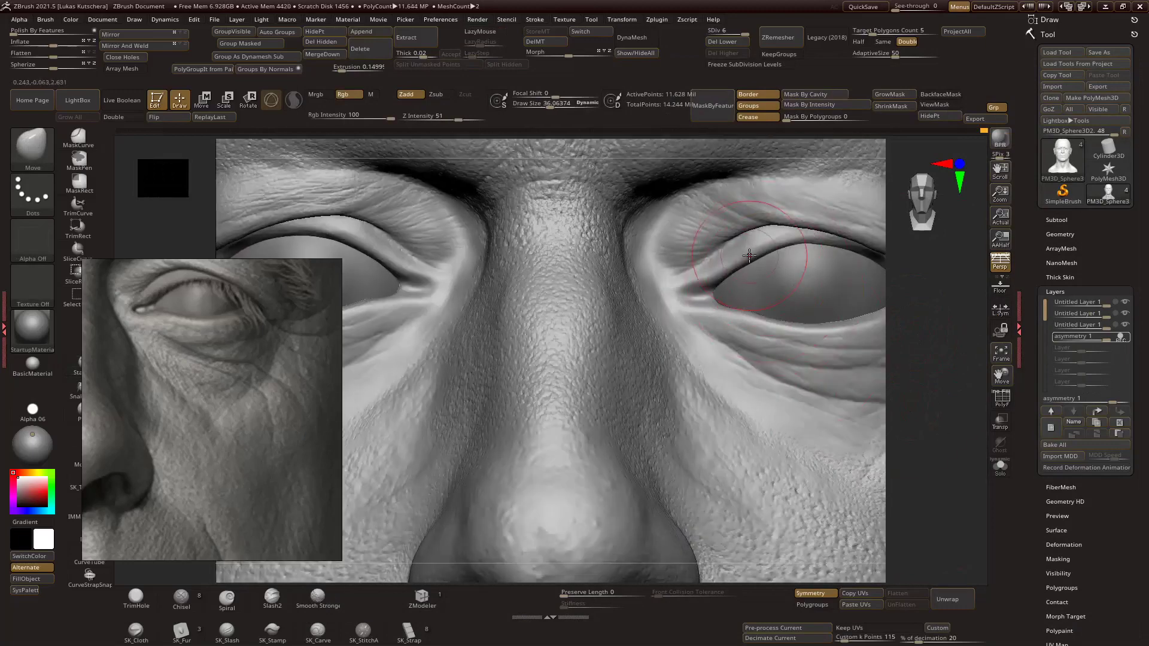
drag(955, 346, 951, 337)
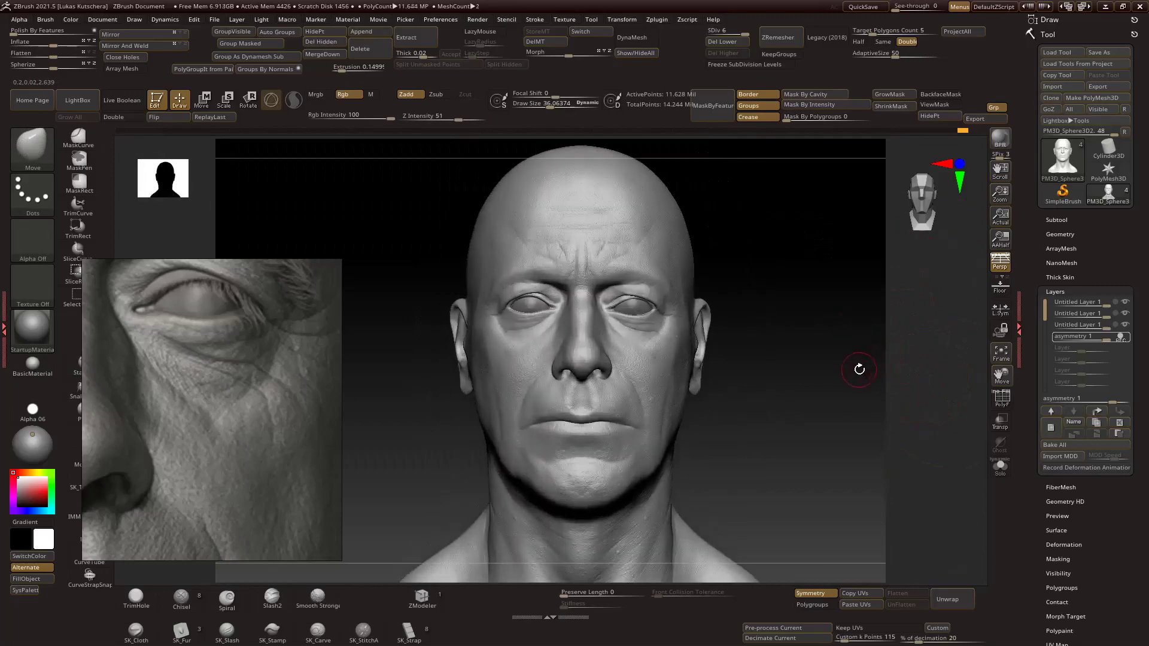
mouse_move(859, 369)
mouse_down()
mouse_move(689, 334)
mouse_move(816, 334)
mouse_move(834, 263)
mouse_move(878, 339)
mouse_move(401, 353)
mouse_move(795, 294)
mouse_move(895, 351)
mouse_move(535, 316)
mouse_up()
key(f)
mouse_move(702, 316)
mouse_down()
mouse_move(952, 318)
mouse_move(701, 334)
mouse_up()
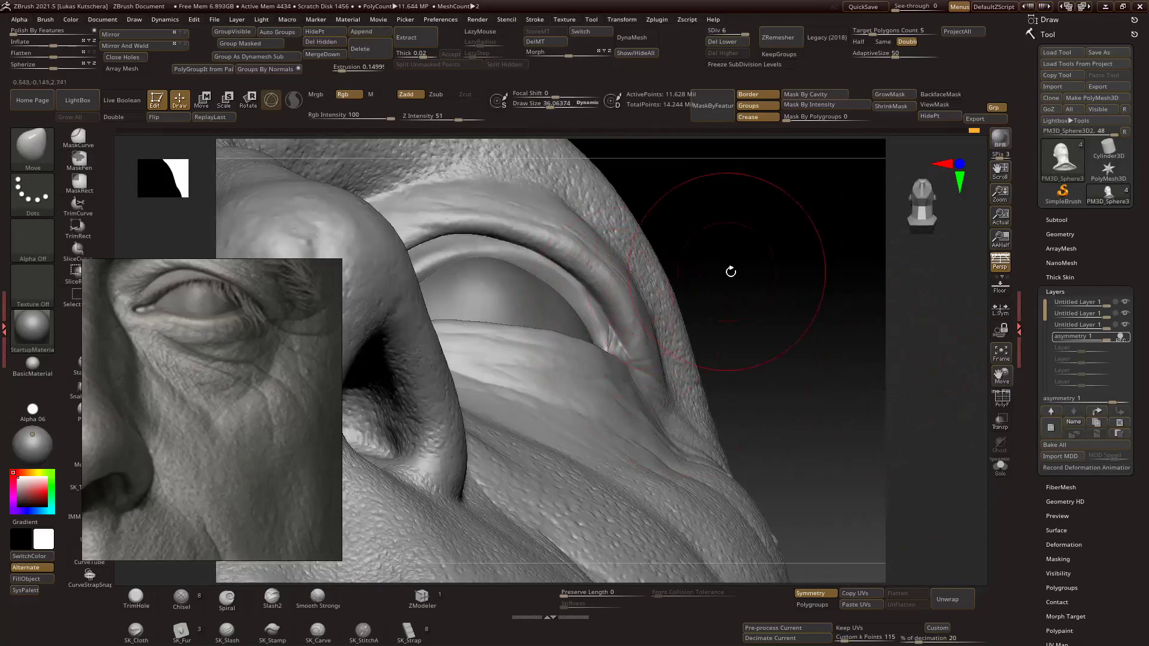
key(f)
Lower the head to subdivision level 3 and build up the cheek with ClayBuildup at a draw size of about 104.
mouse_move(820, 344)
mouse_down()
mouse_move(778, 335)
mouse_move(680, 347)
mouse_move(772, 335)
mouse_move(799, 309)
mouse_move(427, 407)
mouse_move(623, 313)
mouse_up()
key(shift+d)
key(shift+d)
key(shift+d)
key(b)
key(c)
key(b)
mouse_move(516, 310)
mouse_down()
mouse_move(848, 281)
mouse_move(584, 309)
mouse_move(892, 351)
mouse_move(796, 388)
mouse_move(763, 424)
mouse_move(808, 383)
mouse_move(895, 357)
mouse_move(648, 308)
mouse_up()
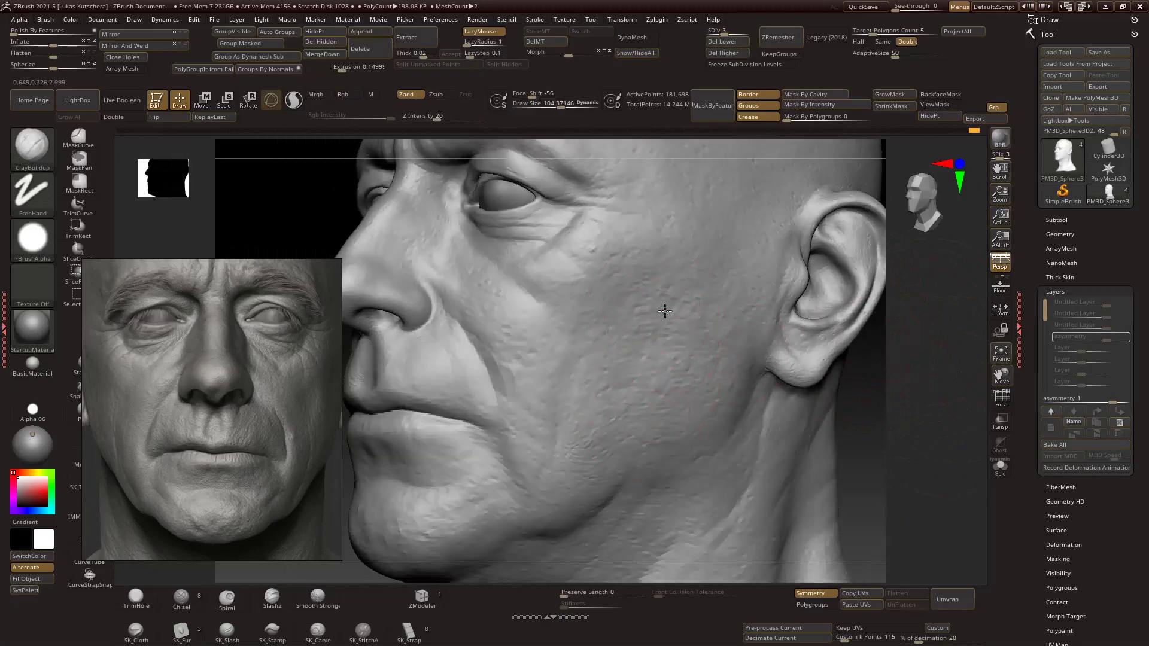
Refine the planes between the cheekbone, jaw and ear with ClayBuildup at draw sizes of about 63 to 75.
mouse_move(662, 410)
right_down()
mouse_move(657, 335)
mouse_move(816, 359)
mouse_move(641, 329)
mouse_move(865, 384)
mouse_move(654, 335)
mouse_move(640, 356)
mouse_move(615, 342)
right_up()
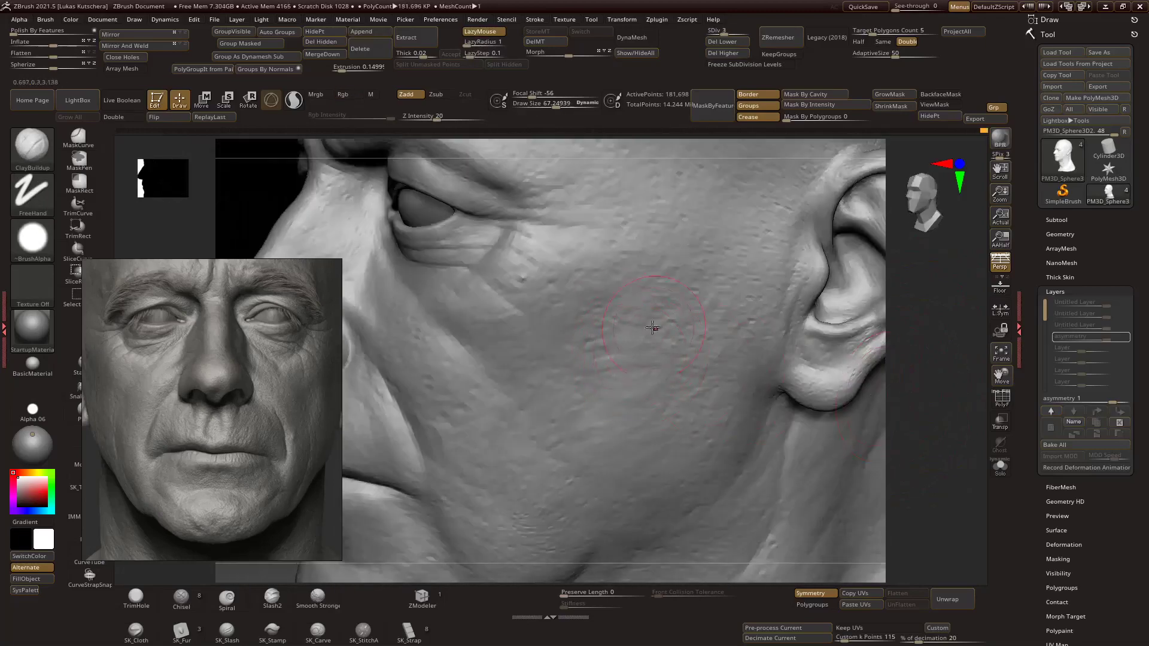
mouse_move(629, 395)
right_down()
mouse_move(736, 367)
mouse_move(598, 410)
mouse_move(879, 398)
mouse_move(678, 347)
right_up()
mouse_move(662, 386)
right_down()
mouse_move(672, 359)
mouse_move(782, 366)
mouse_move(658, 303)
mouse_move(708, 368)
right_up()
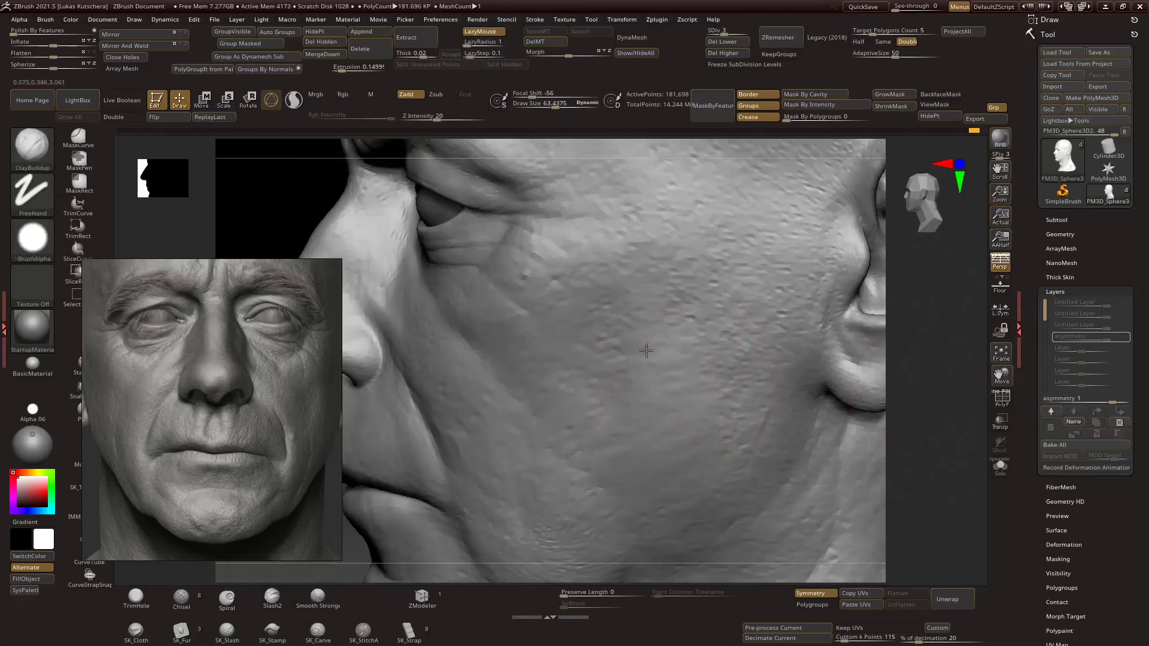
mouse_move(661, 292)
right_down()
mouse_move(688, 335)
mouse_move(798, 379)
mouse_move(577, 410)
mouse_move(579, 388)
mouse_move(670, 383)
mouse_move(838, 402)
mouse_move(688, 395)
mouse_move(591, 422)
mouse_move(618, 418)
right_up()
mouse_move(861, 349)
right_down()
mouse_move(926, 385)
mouse_move(646, 423)
right_up()
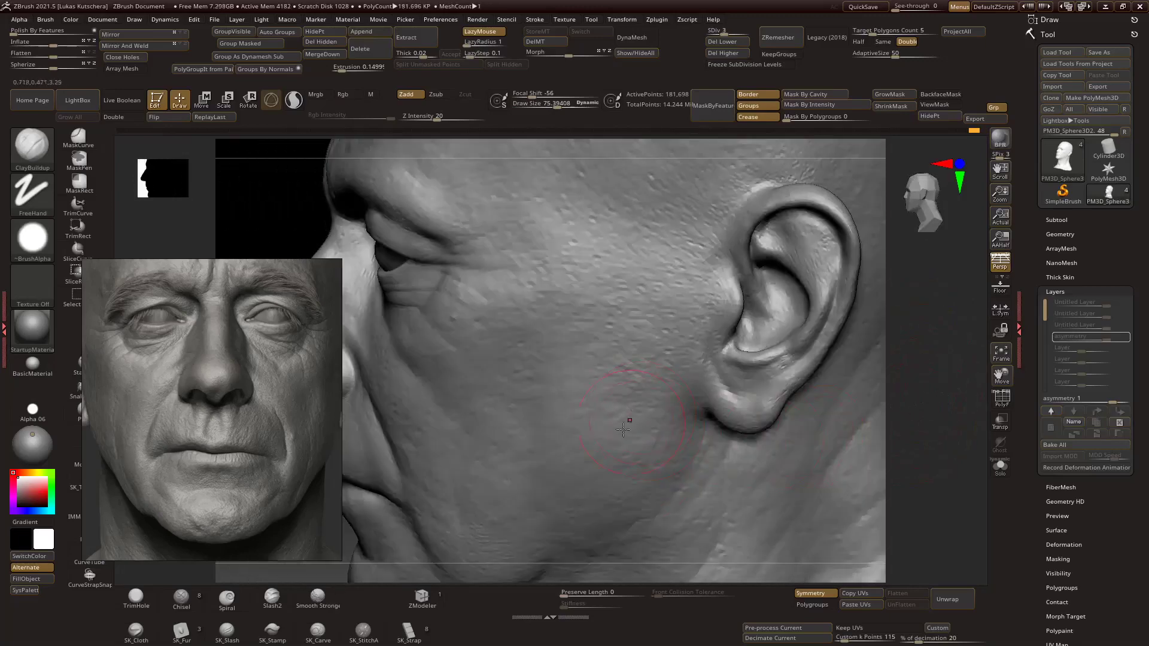
Lower the head to subdivision level 2 and reshape the face with the Move brush at a draw size of about 110.
key(f)
key(shift+d)
key(shift+d)
right_drag(769, 460, 578, 472)
key(shift+d)
mouse_move(624, 435)
right_down()
mouse_move(718, 359)
mouse_move(899, 405)
right_up()
key(f)
key(b)
key(m)
key(v)
key(f)
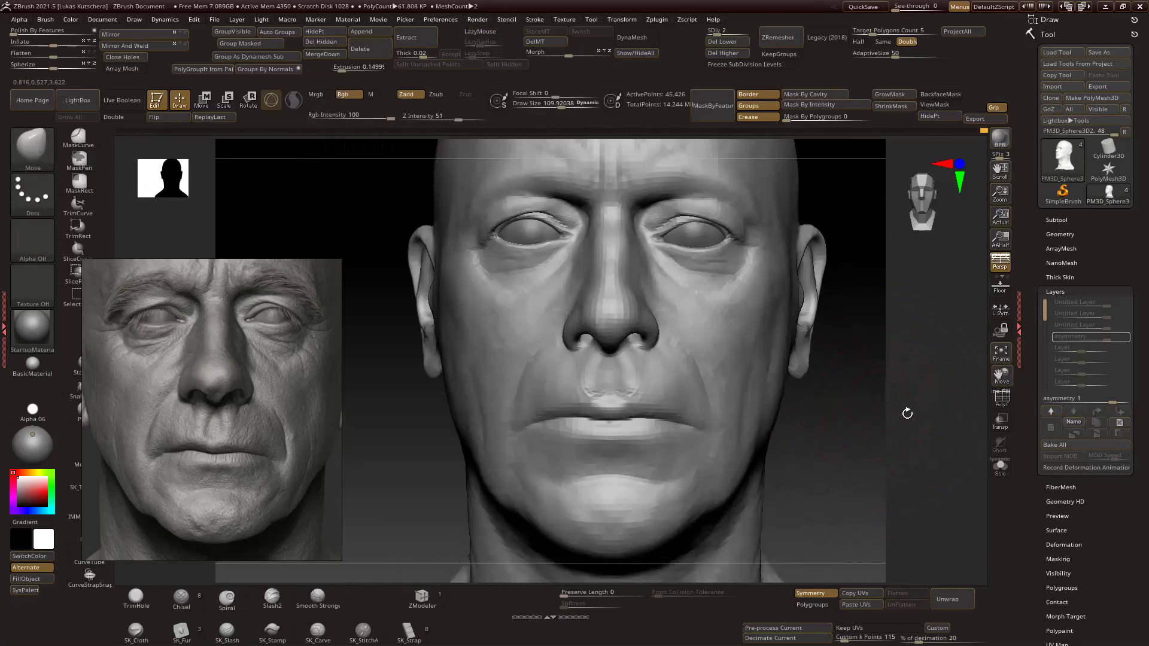
Raise the head to subdivision level 3 and adjust the skull and ear contours with the Move brush.
drag(903, 412, 867, 395)
key(d)
ctrl+right_drag(653, 415, 896, 342)
mouse_move(895, 341)
mouse_down()
mouse_move(885, 389)
mouse_move(906, 371)
mouse_move(903, 346)
mouse_up()
mouse_move(903, 346)
ctrl+right_down()
mouse_move(879, 353)
mouse_move(872, 335)
mouse_move(539, 407)
mouse_move(595, 385)
mouse_move(874, 387)
ctrl+right_up()
mouse_move(818, 320)
ctrl+right_down()
mouse_move(628, 282)
mouse_move(575, 294)
ctrl+right_up()
ctrl+right_drag(668, 392, 888, 327)
mouse_move(865, 413)
right_down()
mouse_move(456, 495)
mouse_move(495, 361)
mouse_move(501, 376)
mouse_move(858, 446)
right_up()
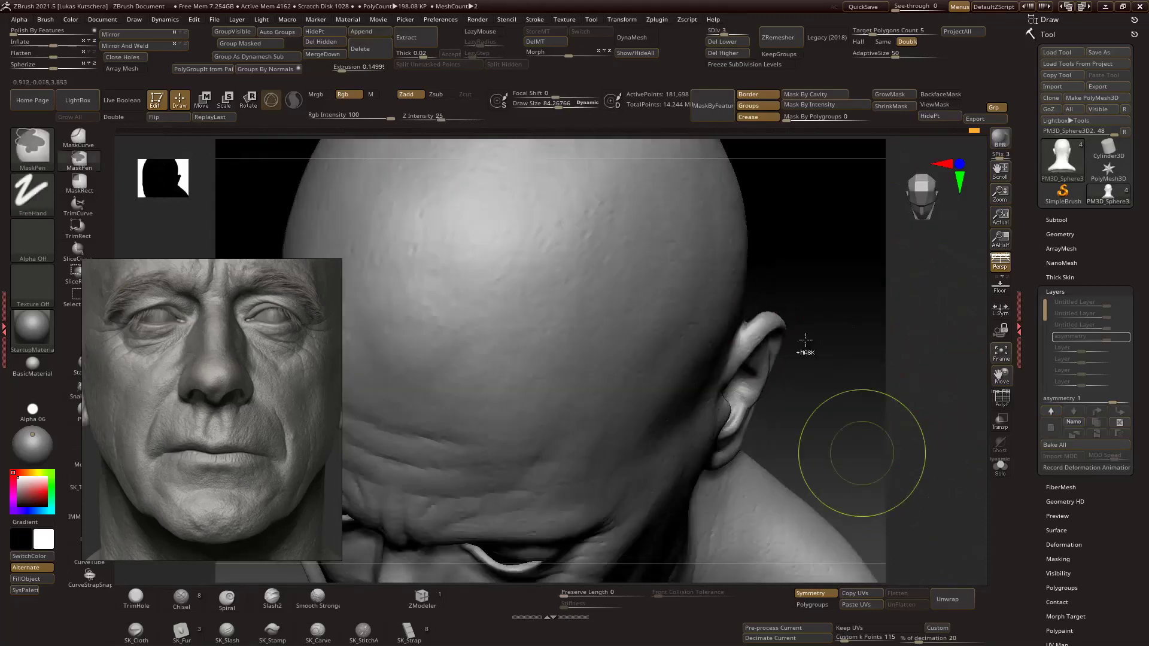
right_drag(750, 350, 841, 387)
mouse_move(751, 426)
right_down()
mouse_move(740, 443)
mouse_move(821, 459)
right_up()
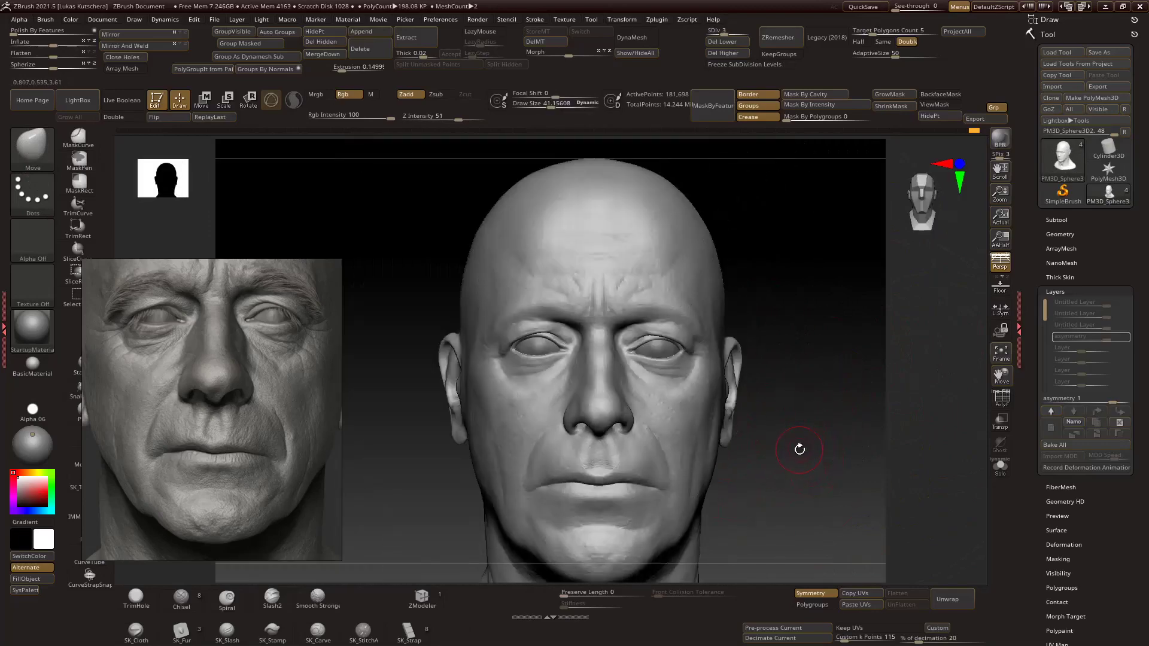
Raise the head to subdivision level 5 and sculpt the folds under the eye with the Standard brush at draw sizes of about 7 to 11.
ctrl+right_drag(849, 383, 926, 398)
key(d)
key(b)
key(s)
key(t)
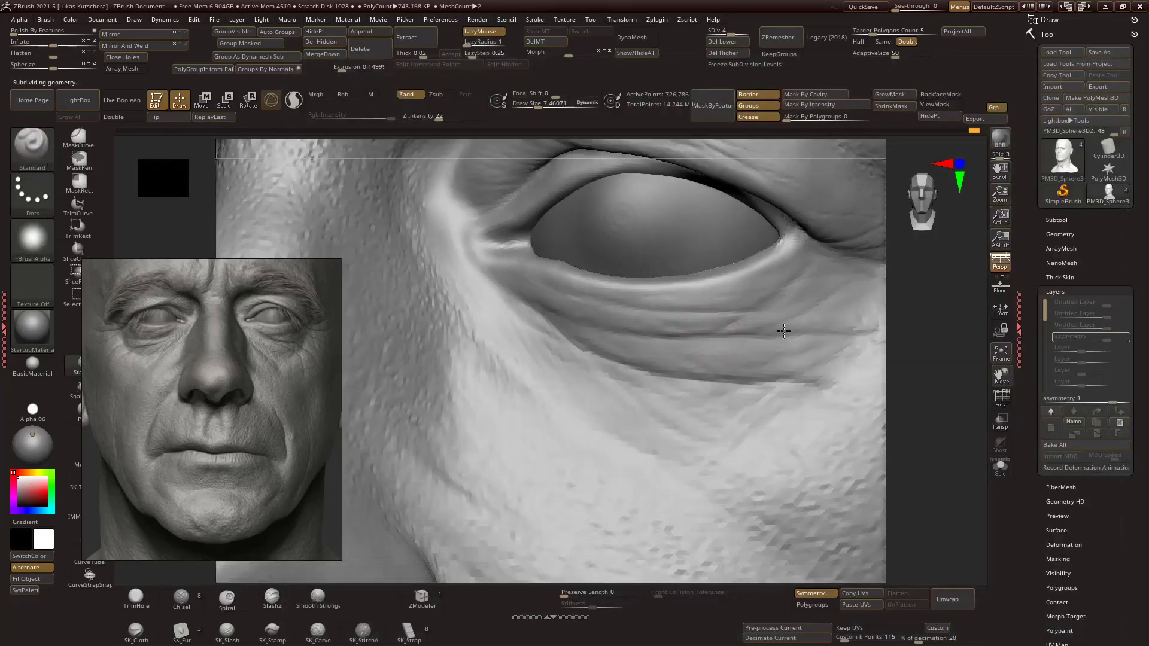
right_drag(710, 333, 738, 366)
right_drag(922, 365, 927, 383)
key(d)
key(b)
key(d)
key(s)
drag(577, 347, 676, 389)
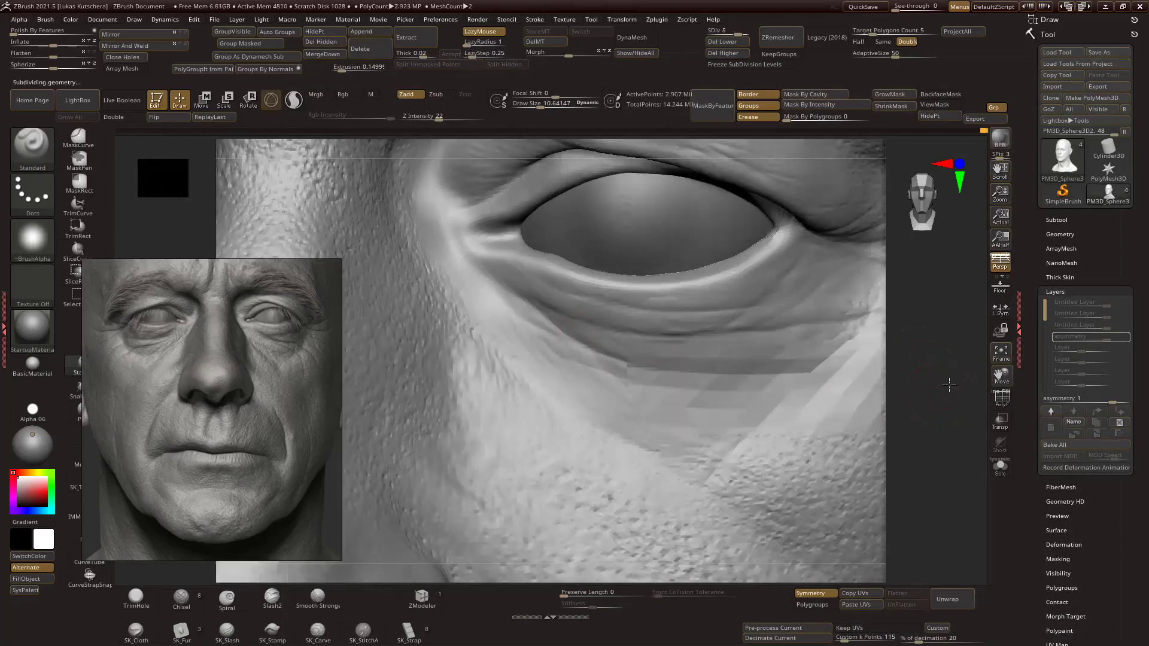
Smooth the eye bag and build up its folds with ClayBuildup at a draw size of about 14.
ctrl+right_drag(941, 392, 951, 419)
mouse_move(767, 356)
right_down()
mouse_move(663, 334)
mouse_move(650, 386)
right_up()
mouse_move(916, 359)
shift+right_down()
mouse_move(934, 367)
mouse_move(896, 392)
mouse_move(939, 419)
shift+right_up()
shift+drag(676, 383, 619, 352)
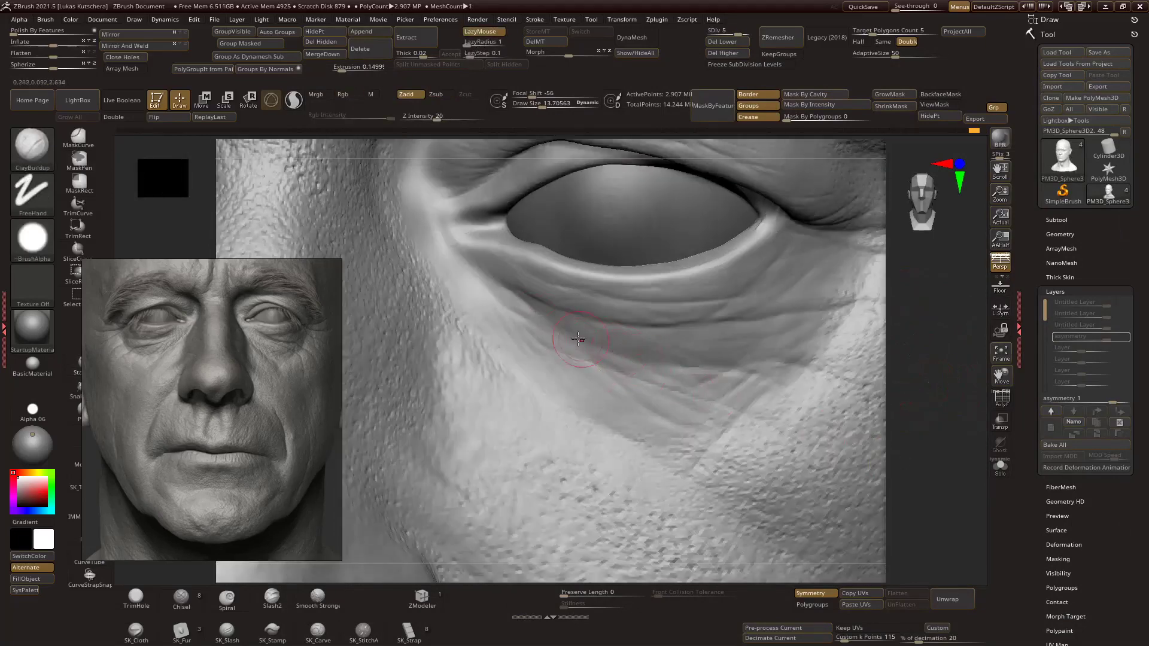
right_drag(653, 357, 851, 397)
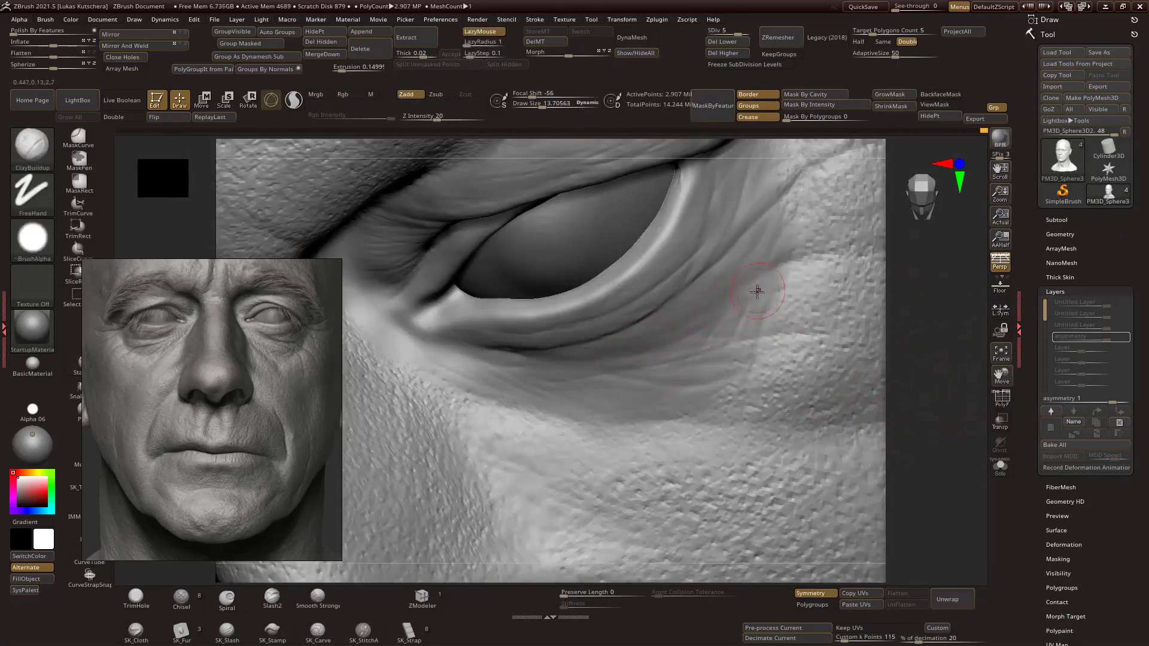
Carve crossing creases below the lower eyelid with DamStandard at draw sizes of about 13 to 17 and fill between them with ClayBuildup.
key(b)
key(d)
key(s)
right_drag(691, 323, 640, 351)
mouse_move(799, 297)
right_down()
mouse_move(762, 302)
mouse_move(932, 319)
mouse_move(928, 354)
mouse_move(750, 243)
right_up()
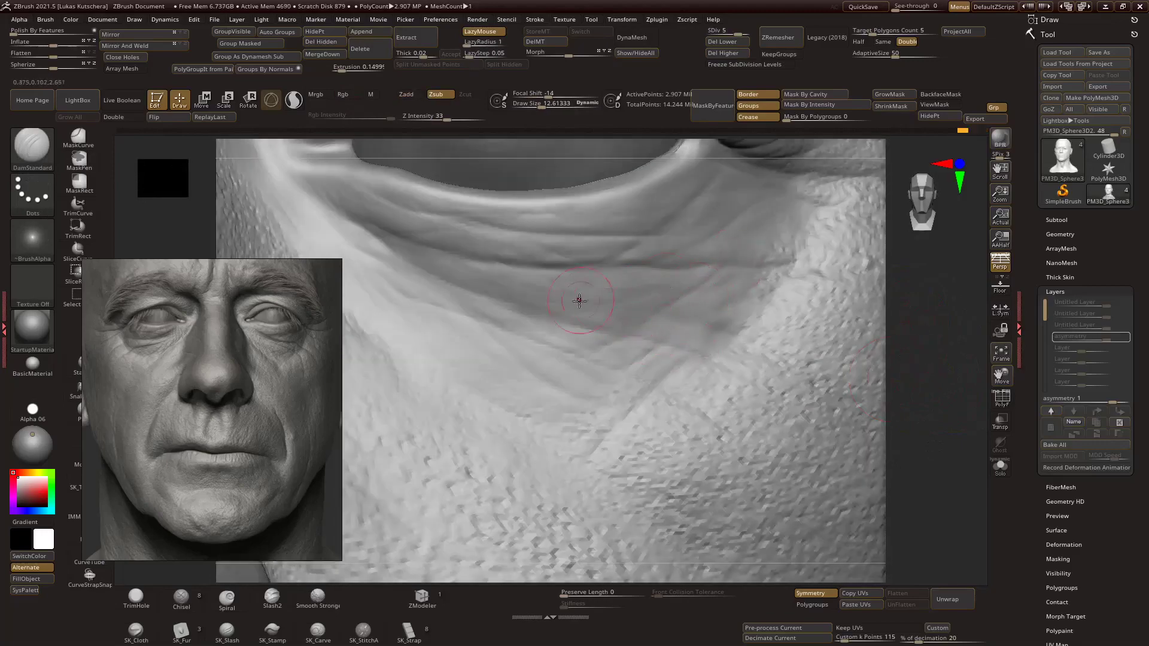
mouse_move(724, 305)
right_down()
mouse_move(539, 300)
mouse_move(288, 320)
mouse_move(608, 303)
mouse_move(683, 285)
right_up()
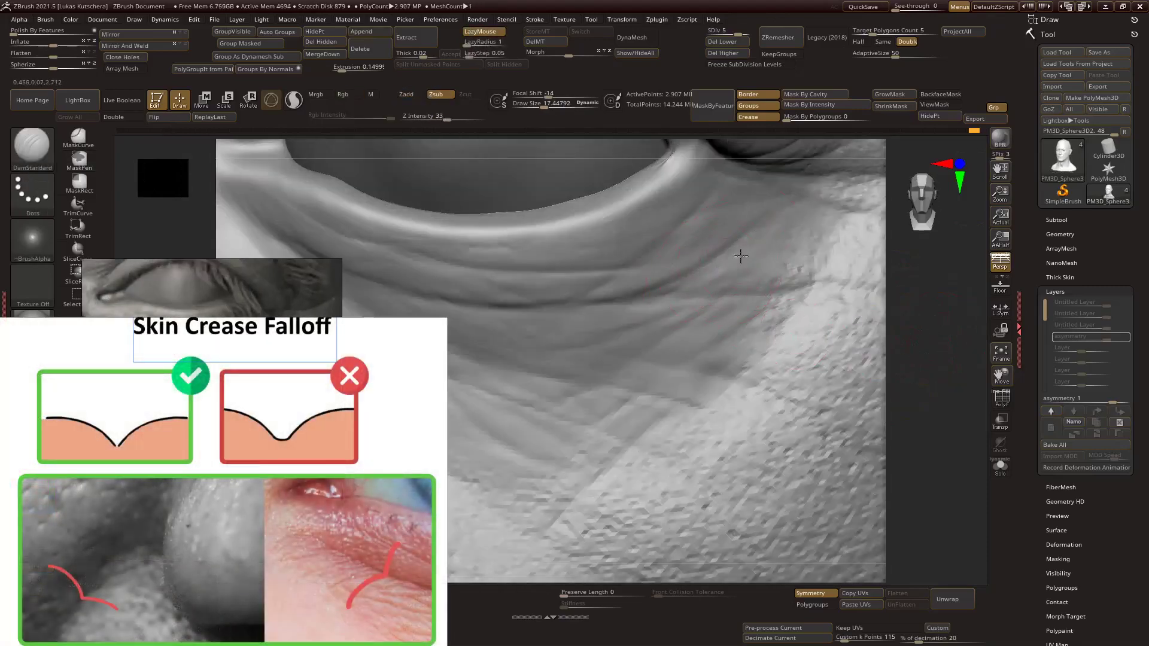
mouse_move(688, 293)
right_down()
mouse_move(659, 256)
mouse_move(739, 223)
right_up()
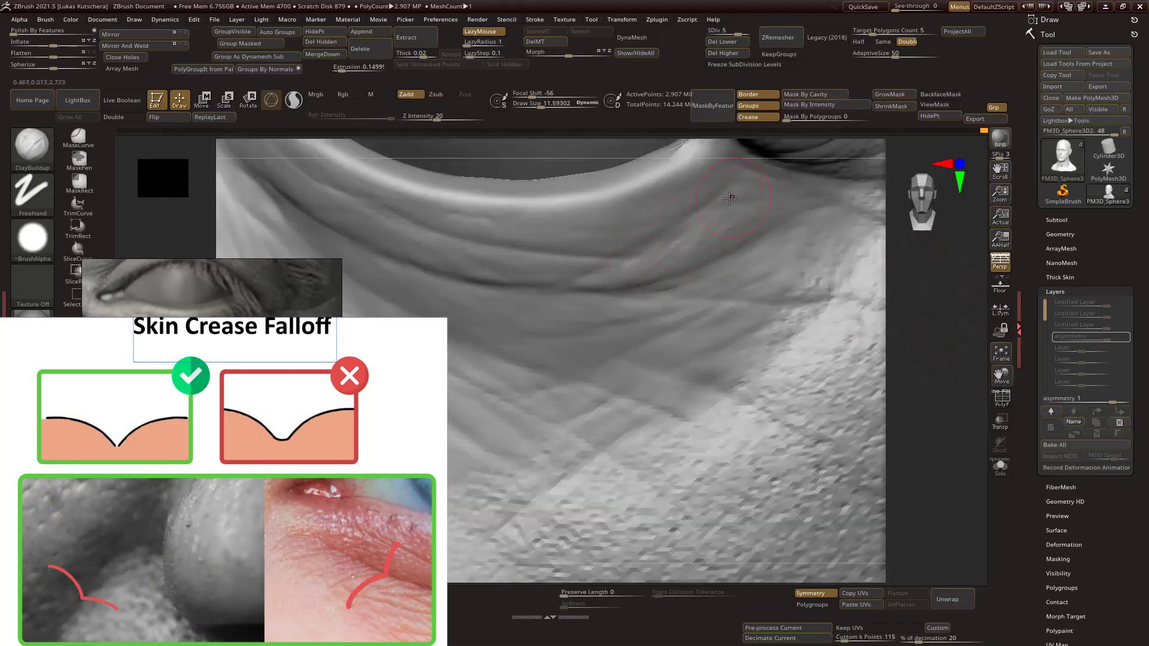
mouse_move(638, 276)
right_down()
mouse_move(918, 298)
mouse_move(903, 334)
mouse_move(884, 285)
mouse_move(679, 303)
mouse_move(667, 321)
mouse_move(918, 288)
right_up()
Sharpen the fine lower-eyelid creases with DamStandard at a draw size of about 7 and smooth their transitions.
key(b)
key(d)
key(s)
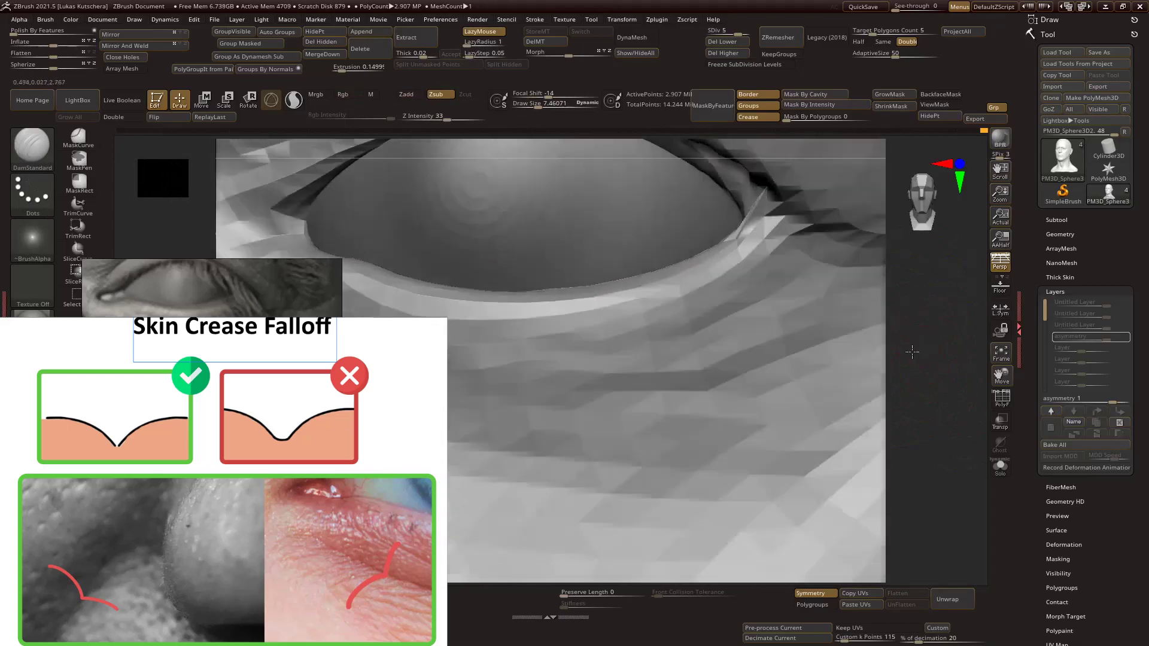
key(shift)
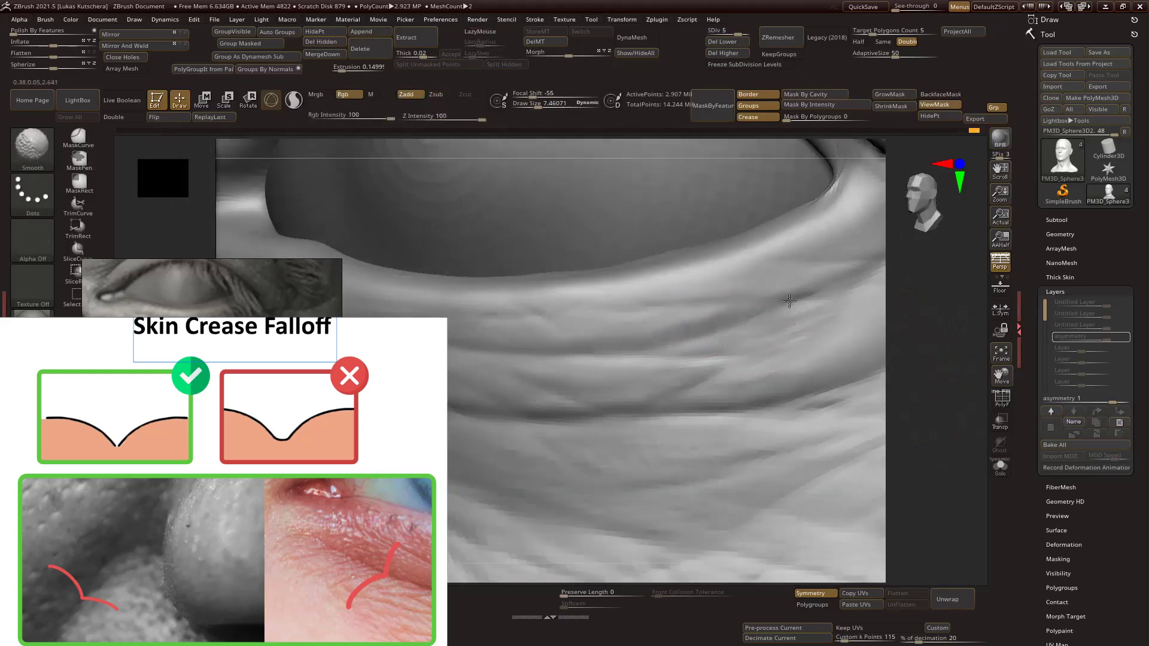
mouse_move(922, 336)
alt+mouse_down()
mouse_move(931, 323)
mouse_move(945, 443)
alt+mouse_up()
key(shift)
alt+drag(717, 354, 899, 456)
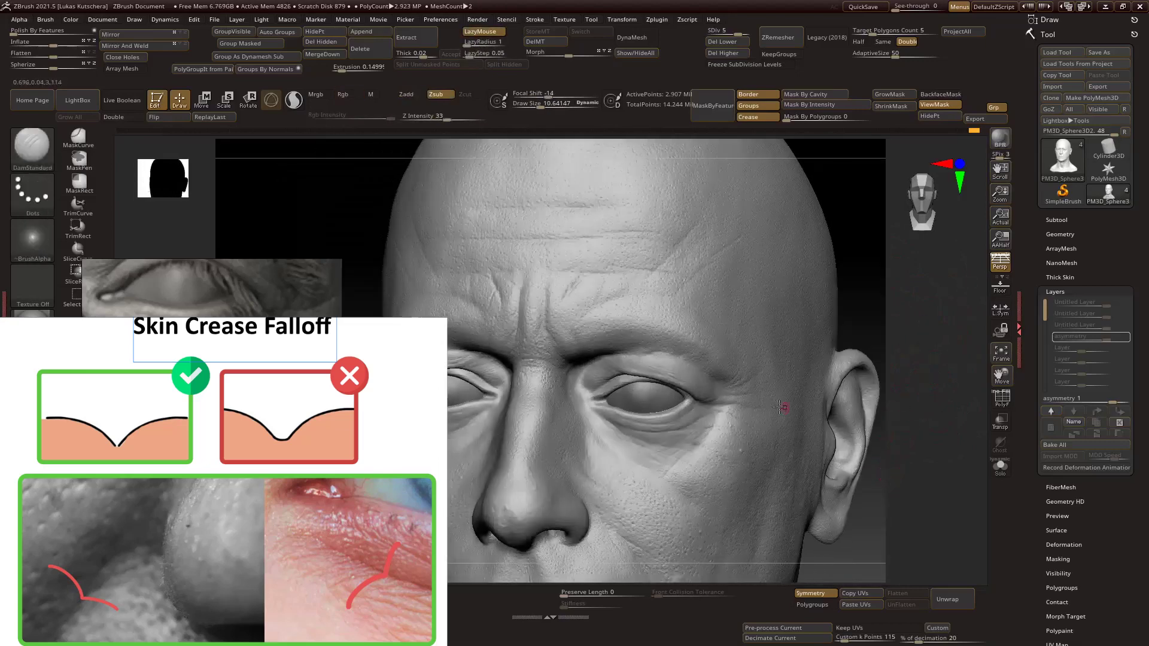
Carve crow's feet at the outer eye corner with DamStandard at draw sizes of about 11 to 13.
alt+drag(748, 455, 680, 422)
drag(744, 392, 718, 401)
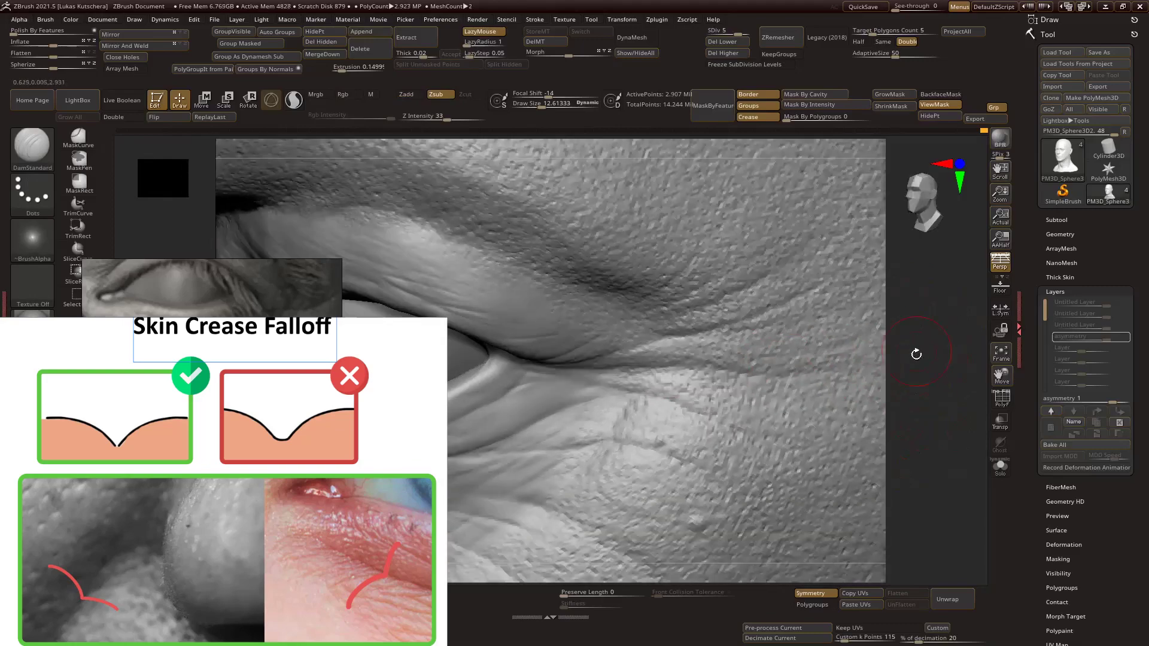
mouse_move(916, 354)
mouse_down()
mouse_move(632, 401)
mouse_move(948, 392)
mouse_move(939, 436)
mouse_move(933, 419)
mouse_up()
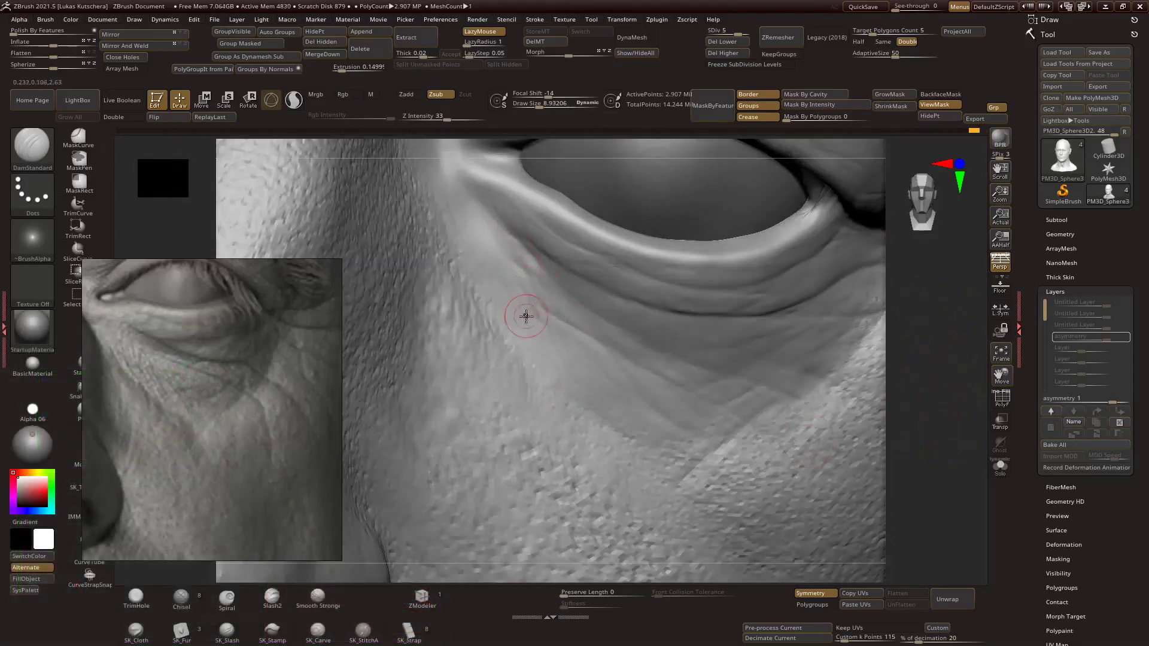
Cut creases from the inner eye corner towards the upper cheek with DamStandard at a draw size of about 9.
drag(527, 297, 531, 266)
drag(575, 362, 742, 428)
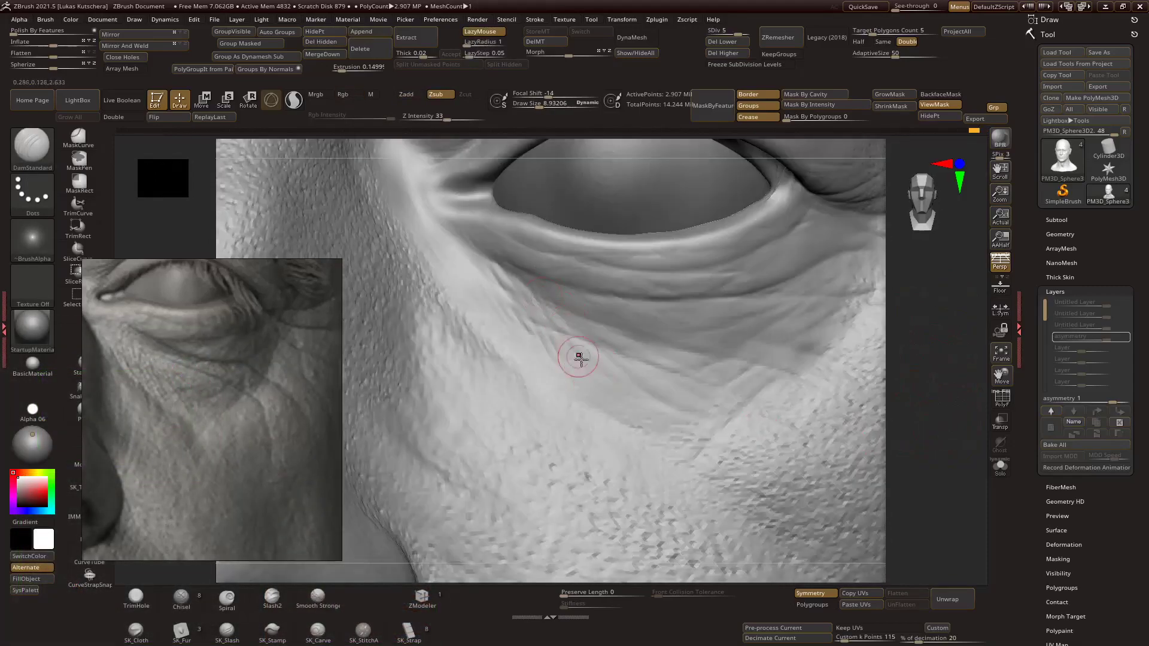
drag(907, 387, 589, 330)
drag(535, 272, 541, 271)
drag(916, 386, 924, 407)
mouse_move(906, 332)
mouse_down()
mouse_move(923, 339)
mouse_move(688, 384)
mouse_up()
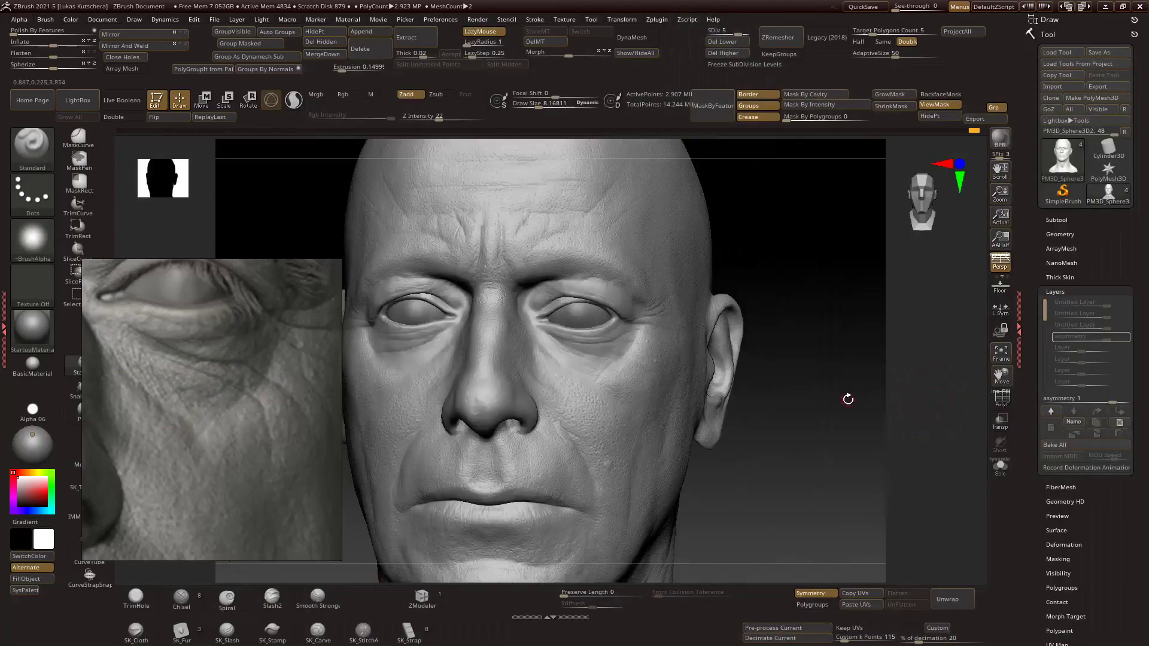
Refine the wrinkles between the eye bag and cheek with DamStandard at a draw size of about 10.
drag(847, 399, 836, 421)
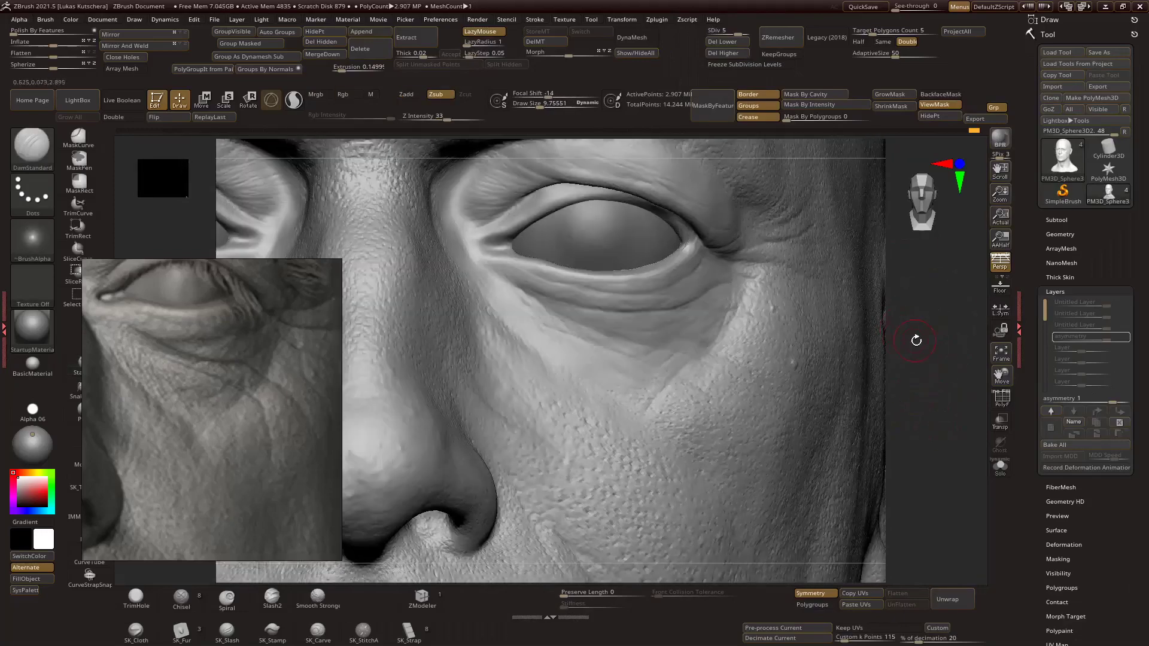
drag(915, 339, 710, 359)
mouse_move(909, 359)
mouse_down()
mouse_move(931, 346)
mouse_move(647, 298)
mouse_move(923, 431)
mouse_move(708, 421)
mouse_move(649, 433)
mouse_move(854, 418)
mouse_move(905, 387)
mouse_move(684, 385)
mouse_move(857, 432)
mouse_up()
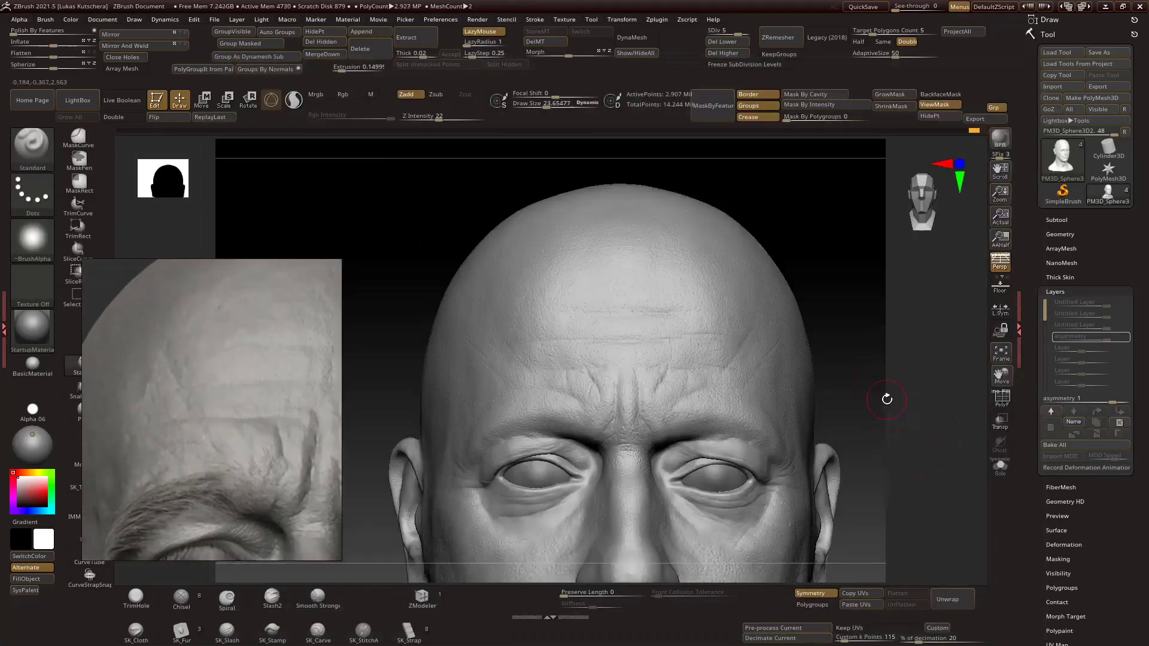
Raise the head to subdivision level 6 and build up the frown folds between the brows with ClayBuildup at a draw size of about 24.
drag(884, 397, 597, 342)
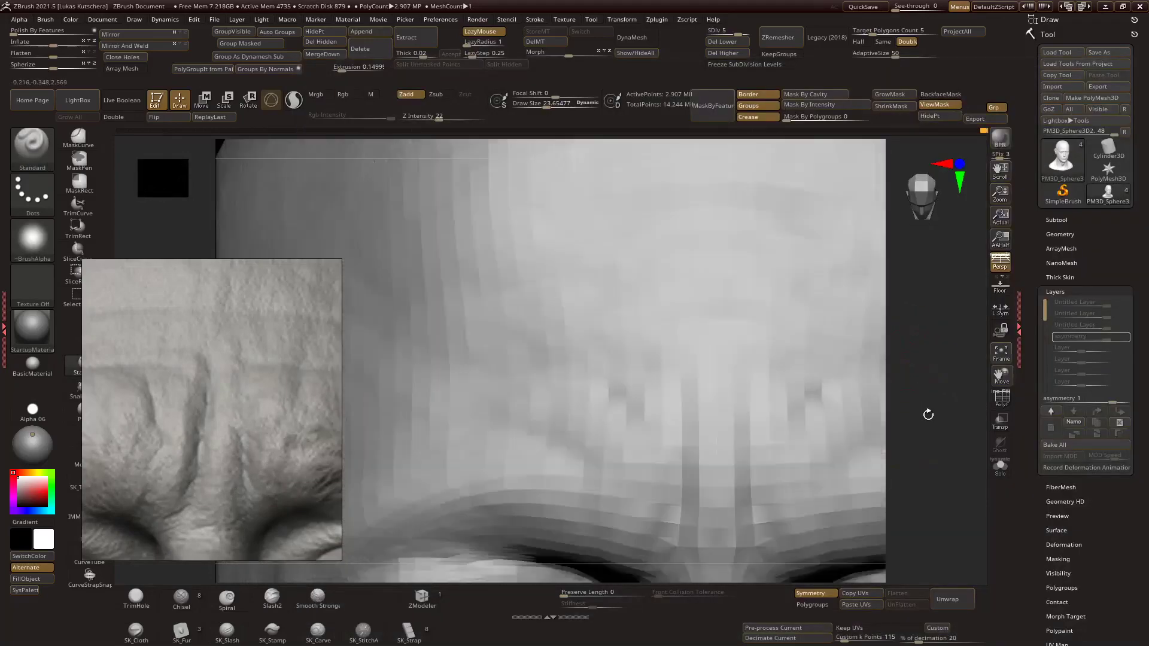
key(s)
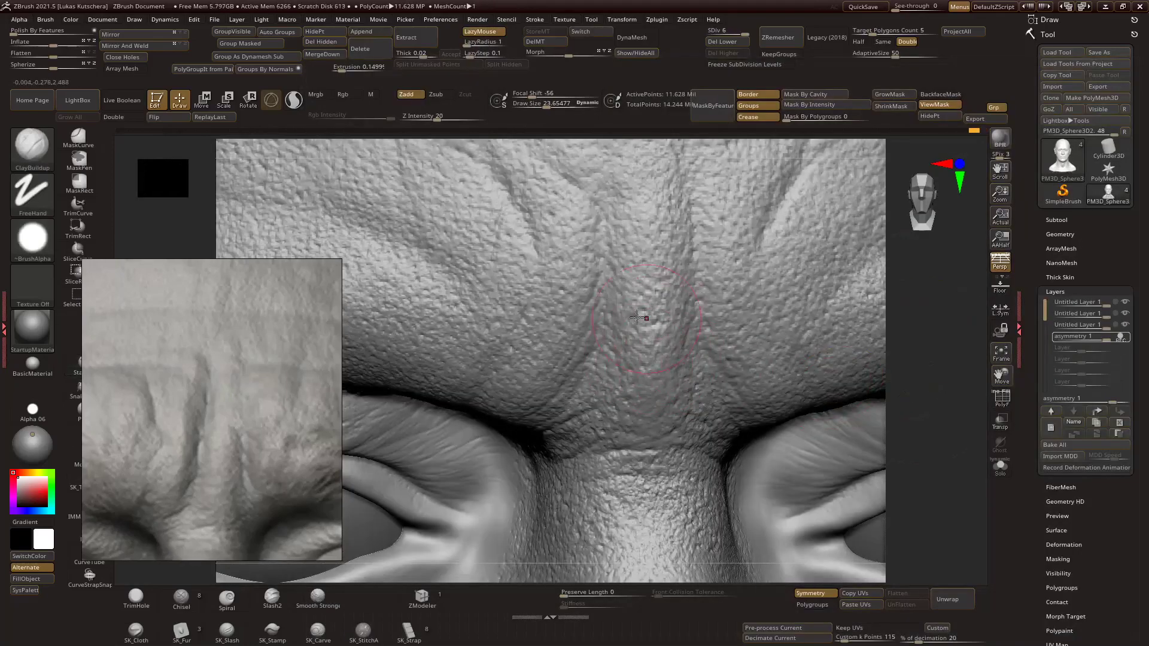
mouse_move(932, 355)
mouse_down()
mouse_move(911, 429)
mouse_move(510, 353)
mouse_up()
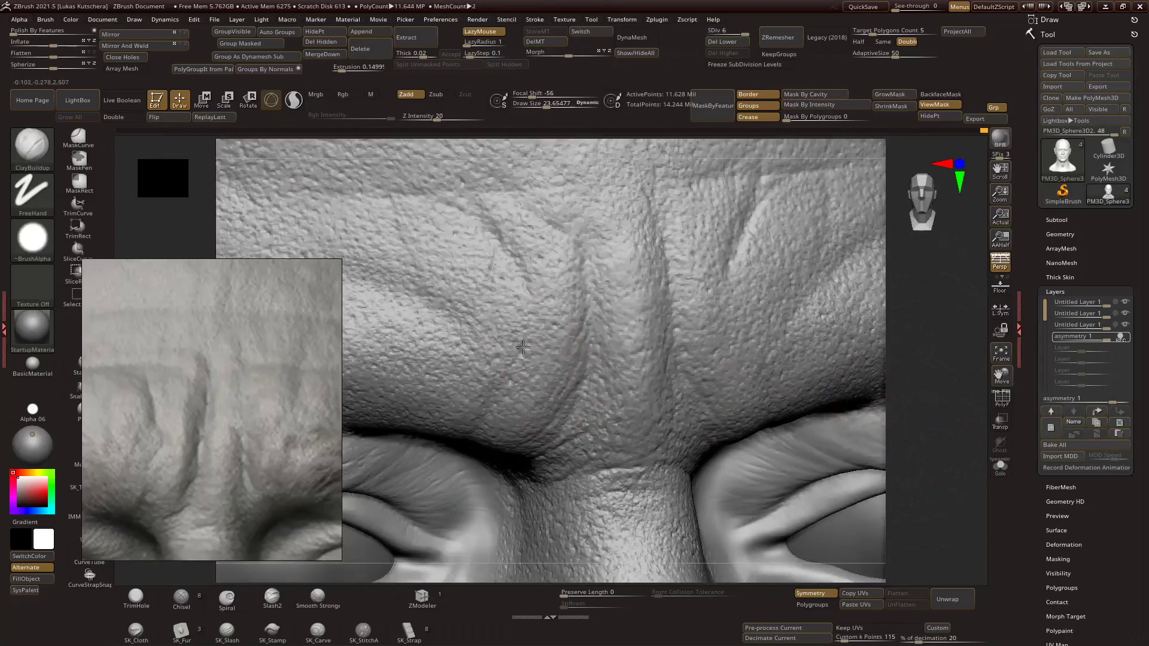
right_drag(844, 278, 873, 312)
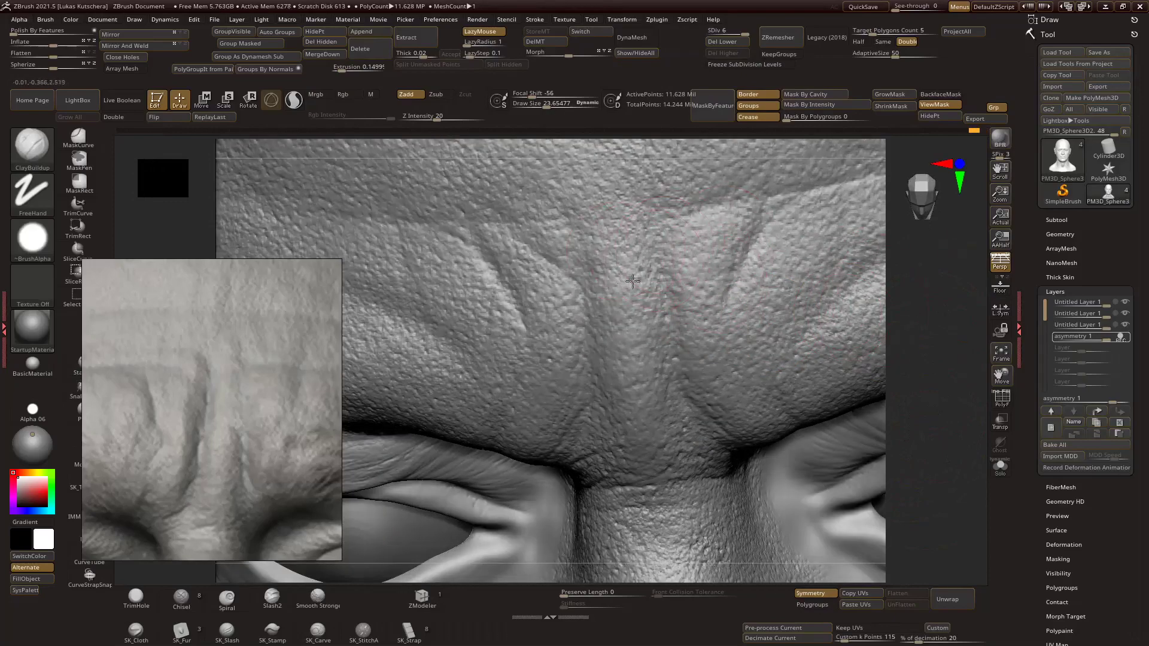
right_drag(650, 260, 903, 367)
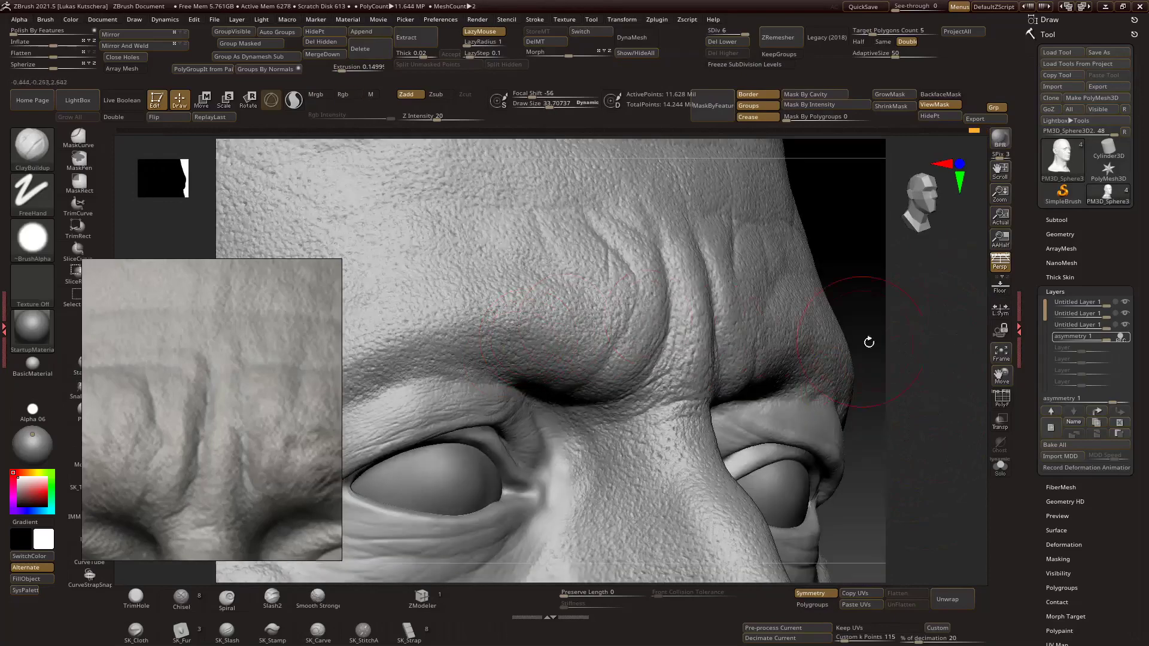
Shape the brow and lower forehead folds with ClayBuildup at a draw size of about 34, cutting their creases with DamStandard.
mouse_move(867, 341)
right_down()
mouse_move(910, 380)
mouse_move(859, 363)
right_up()
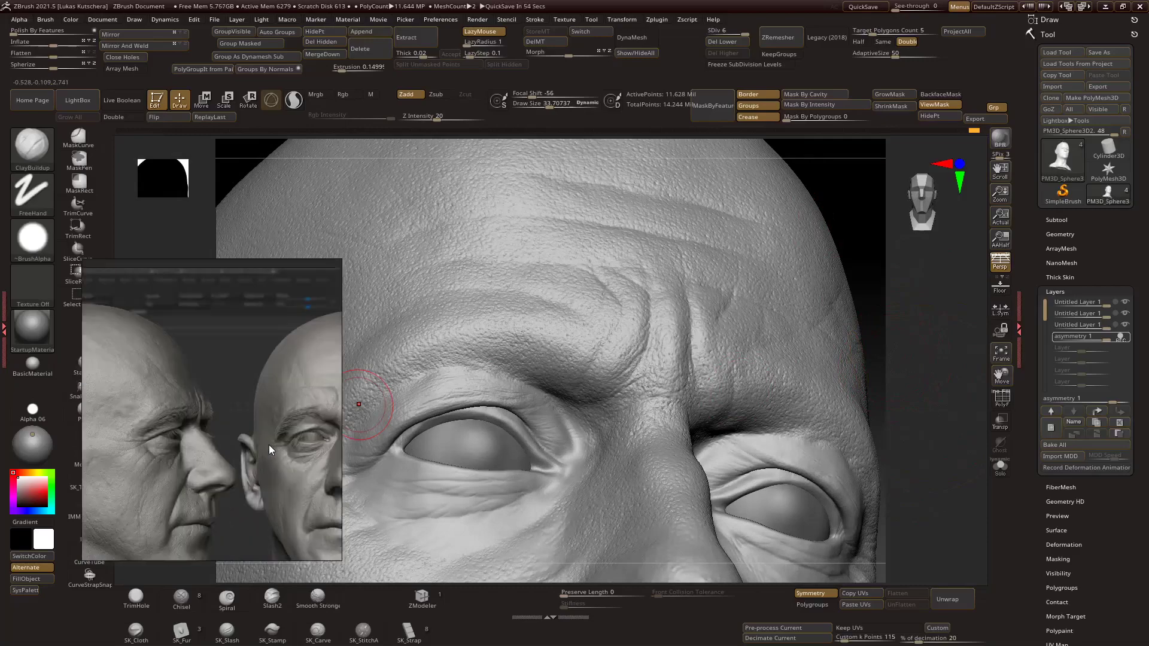
mouse_move(359, 404)
right_down()
mouse_move(939, 398)
mouse_move(928, 402)
mouse_move(924, 376)
mouse_move(802, 348)
mouse_move(926, 339)
right_up()
key(b)
key(d)
key(s)
key(b)
key(c)
key(b)
right_drag(758, 452, 910, 412)
Carve the forehead wrinkles with DamStandard at a draw size of about 19 and add volume beside them with ClayBuildup.
key(b)
key(d)
key(s)
drag(931, 335, 927, 375)
drag(590, 333, 608, 428)
drag(926, 372, 923, 383)
key(b)
key(c)
key(b)
mouse_move(904, 344)
alt+mouse_down()
mouse_move(903, 321)
mouse_move(919, 336)
alt+mouse_up()
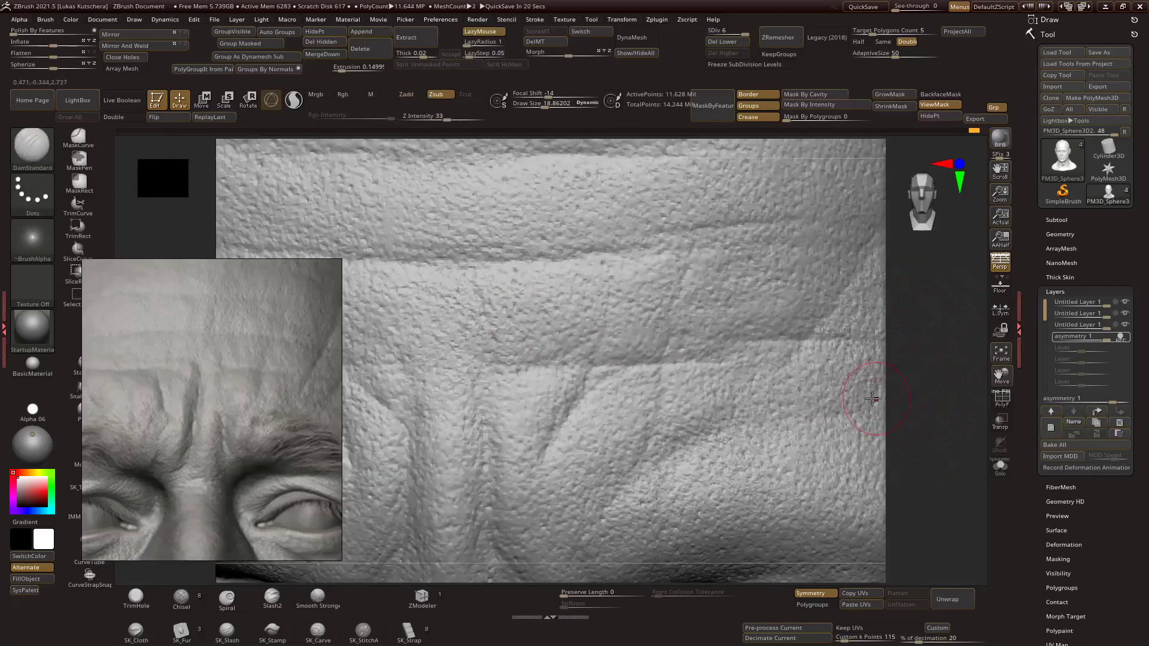
Build up the diagonal folds at the side of the forehead with ClayBuildup at a draw size of about 34.
key(b)
key(c)
key(b)
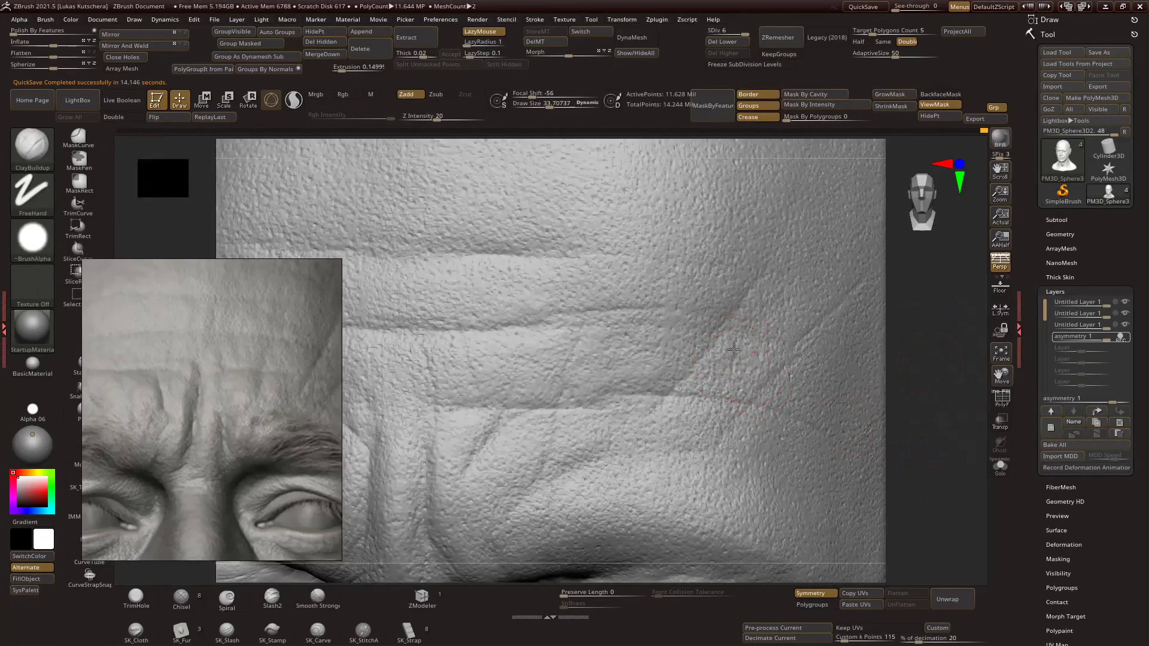
right_drag(708, 355, 679, 365)
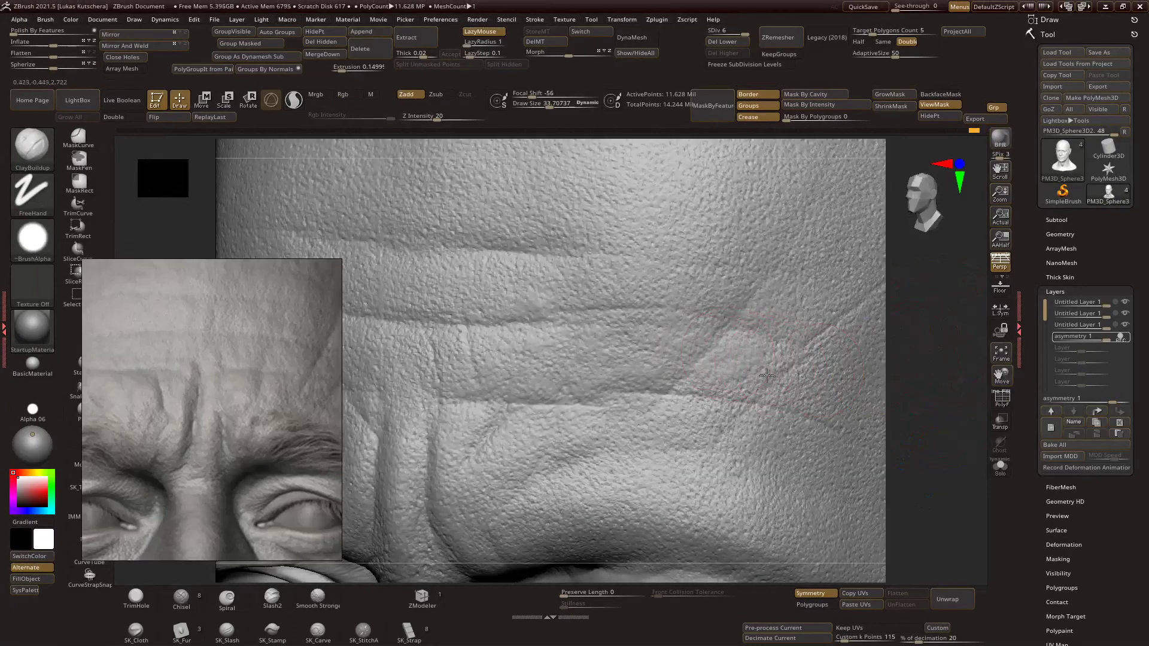
Deepen the frown lines and the creases above the brows with DamStandard at draw sizes of about 22 to 27.
key(b)
key(d)
key(s)
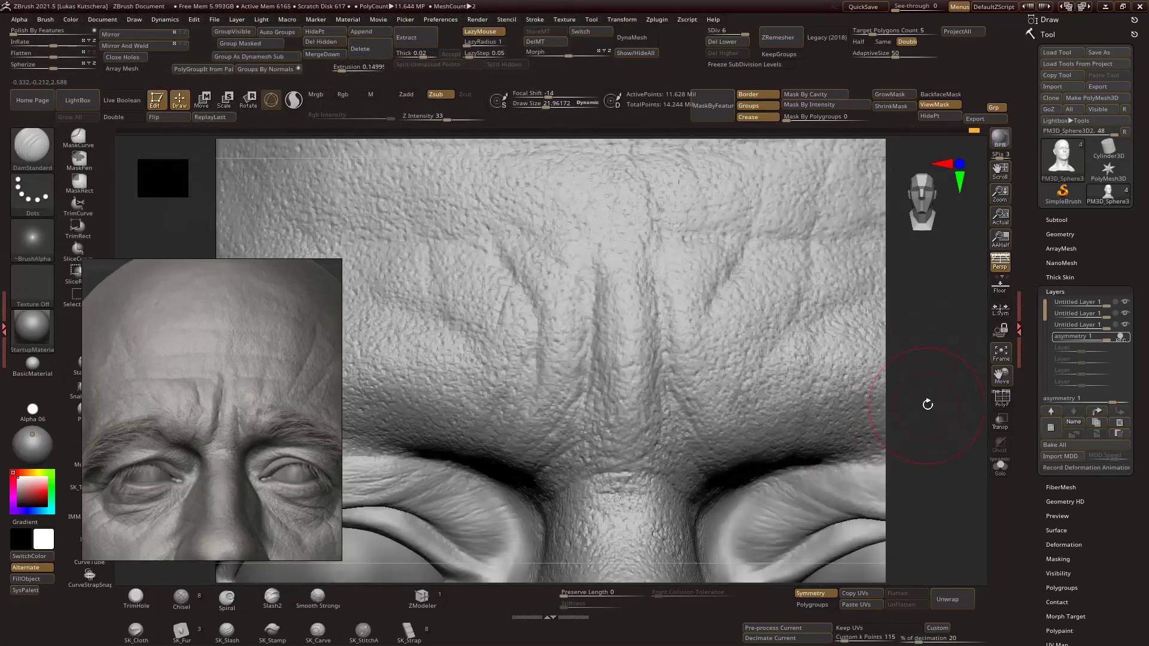
drag(926, 405, 894, 405)
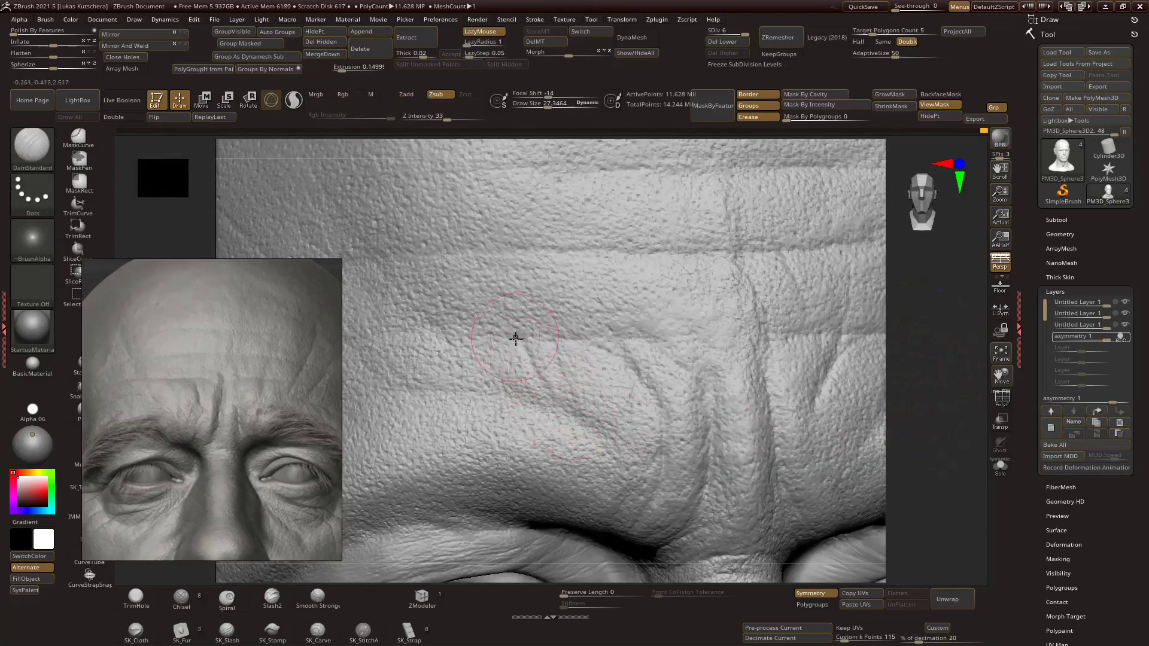
Refine the forehead and brow folds with the Standard brush at draw sizes of about 24 to 34.
key(b)
key(s)
key(t)
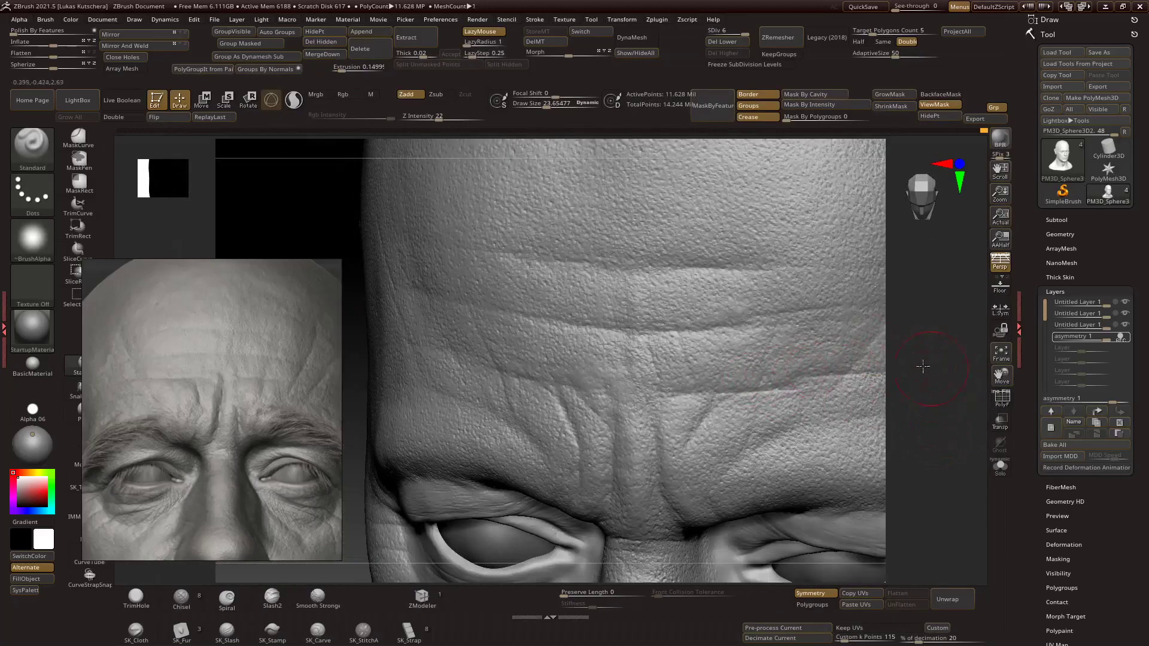
drag(905, 361, 708, 374)
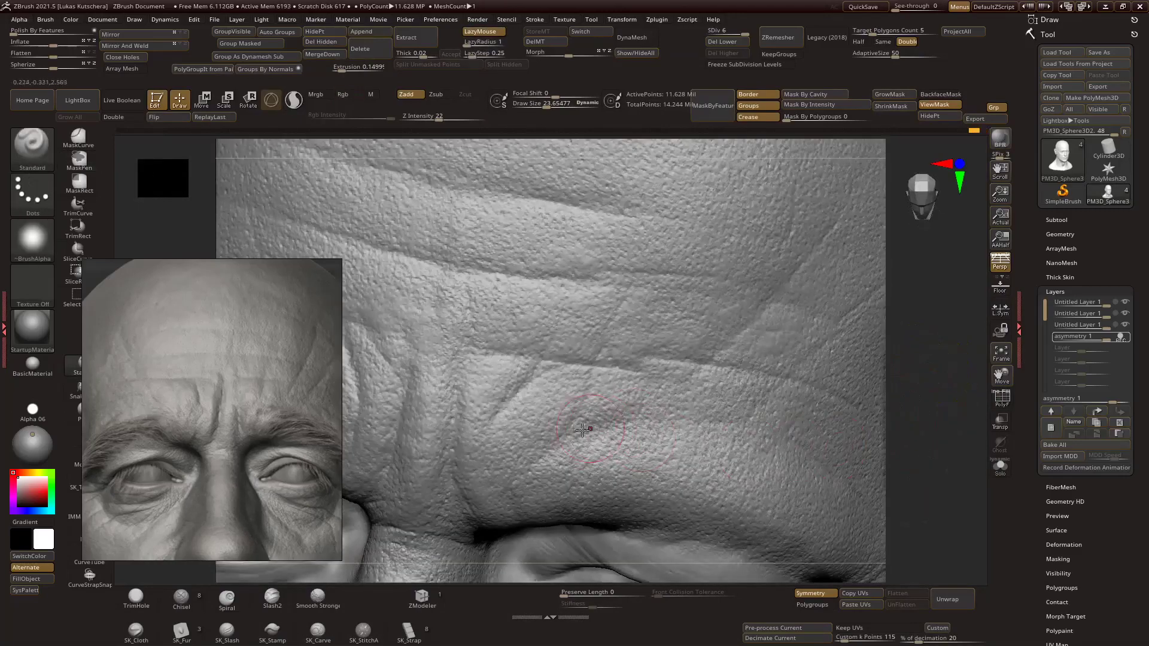
drag(910, 359, 916, 366)
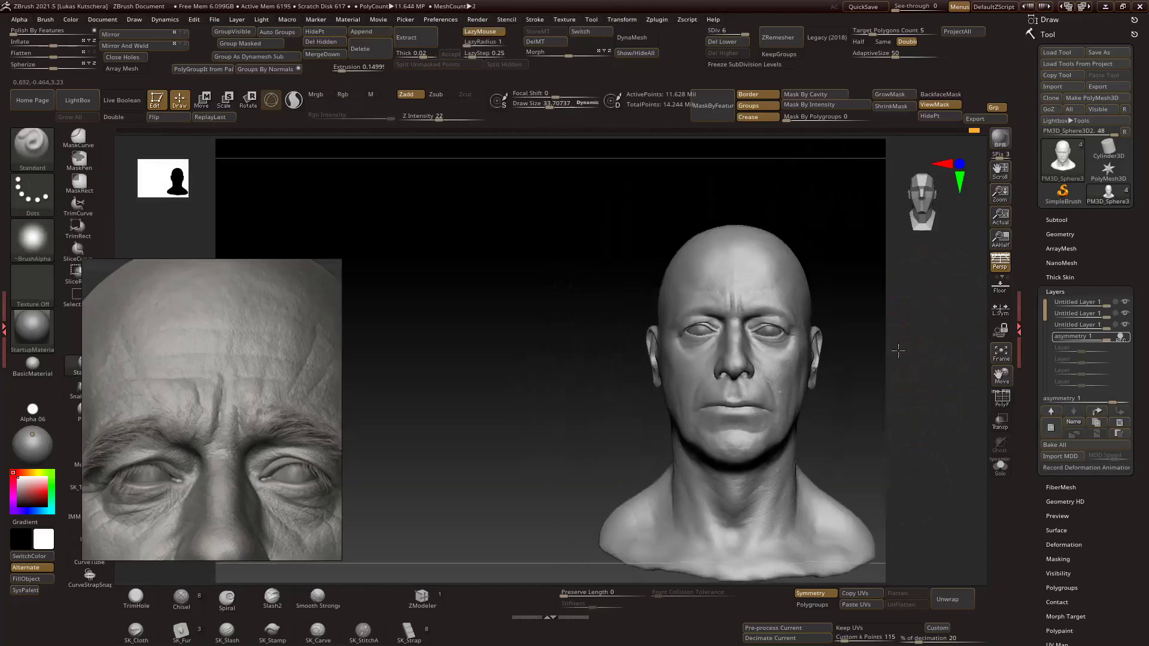
Hide the interface panels around the canvas and refine the skin folds beneath the eye and around the nose bridge.
key(Tab)
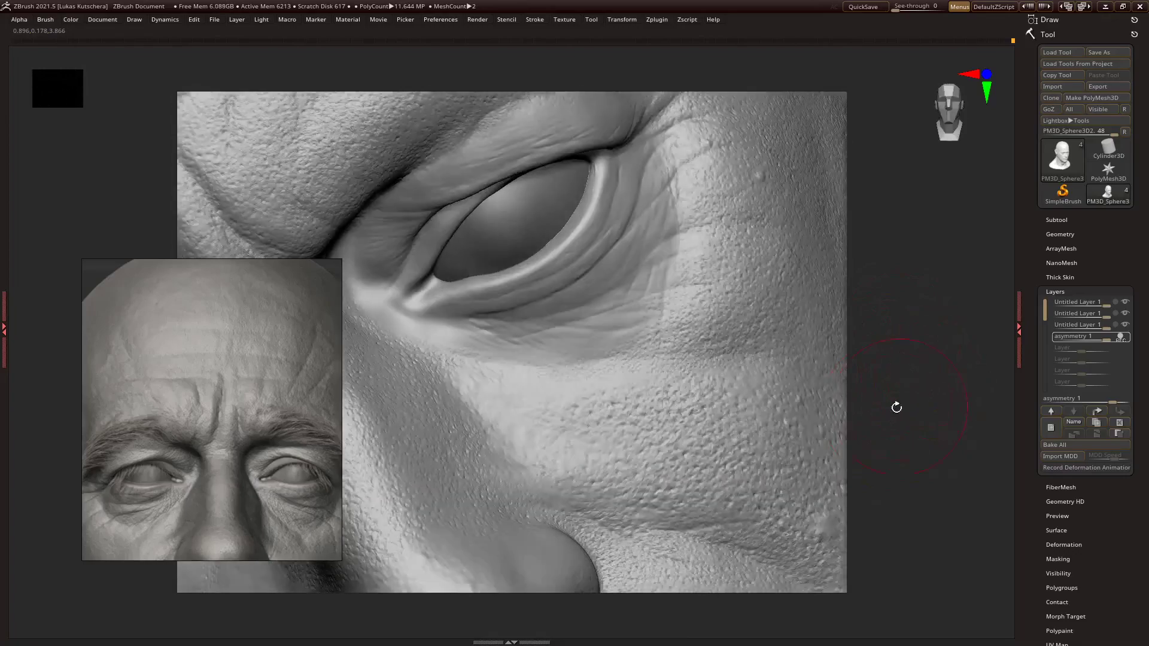
drag(896, 408, 602, 306)
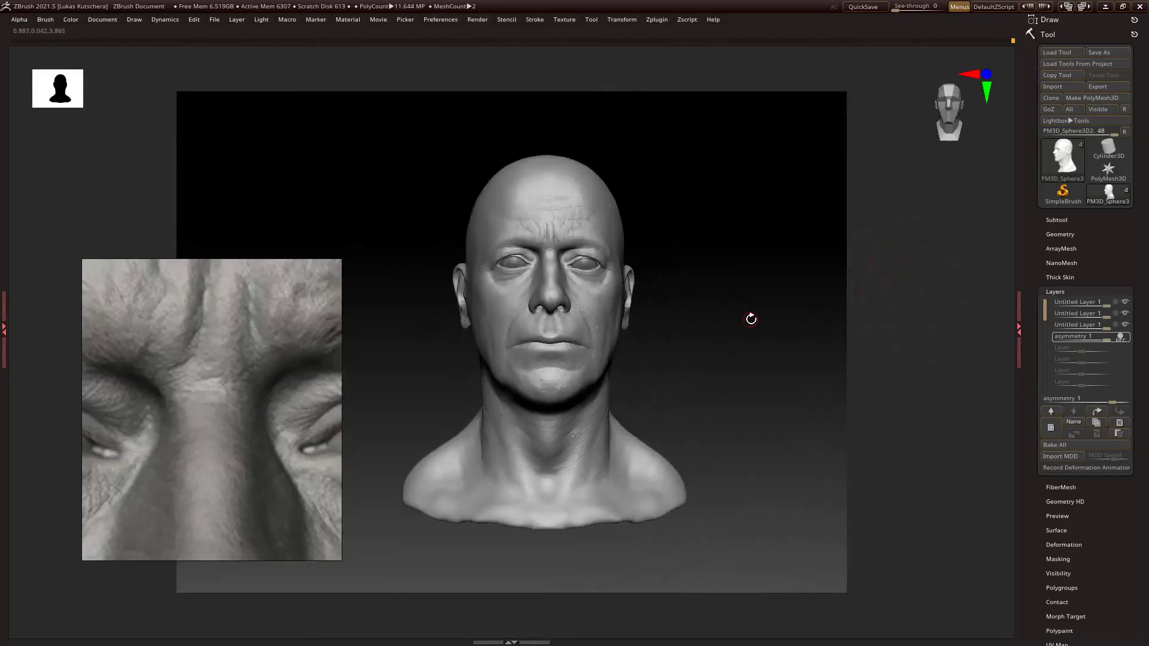
drag(751, 319, 718, 297)
mouse_move(851, 264)
mouse_down()
mouse_move(898, 233)
mouse_move(575, 210)
mouse_up()
mouse_move(860, 287)
mouse_down()
mouse_move(905, 239)
mouse_move(616, 180)
mouse_move(815, 253)
mouse_move(746, 185)
mouse_move(816, 335)
mouse_up()
Lower the head to subdivision level 3 and reshape the lower cheek, jaw and chin with a large brush.
key(shift+d)
key(d)
key(shift+d)
drag(854, 375, 887, 280)
drag(905, 339, 851, 411)
drag(826, 359, 748, 350)
drag(869, 330, 854, 468)
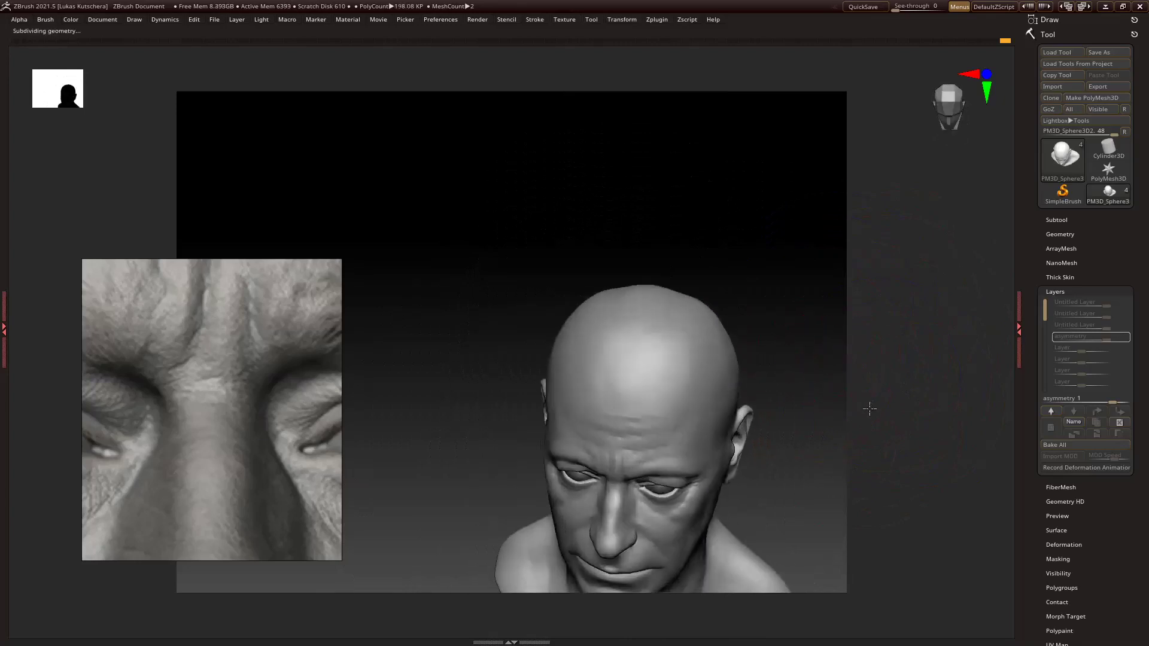
drag(794, 441, 654, 359)
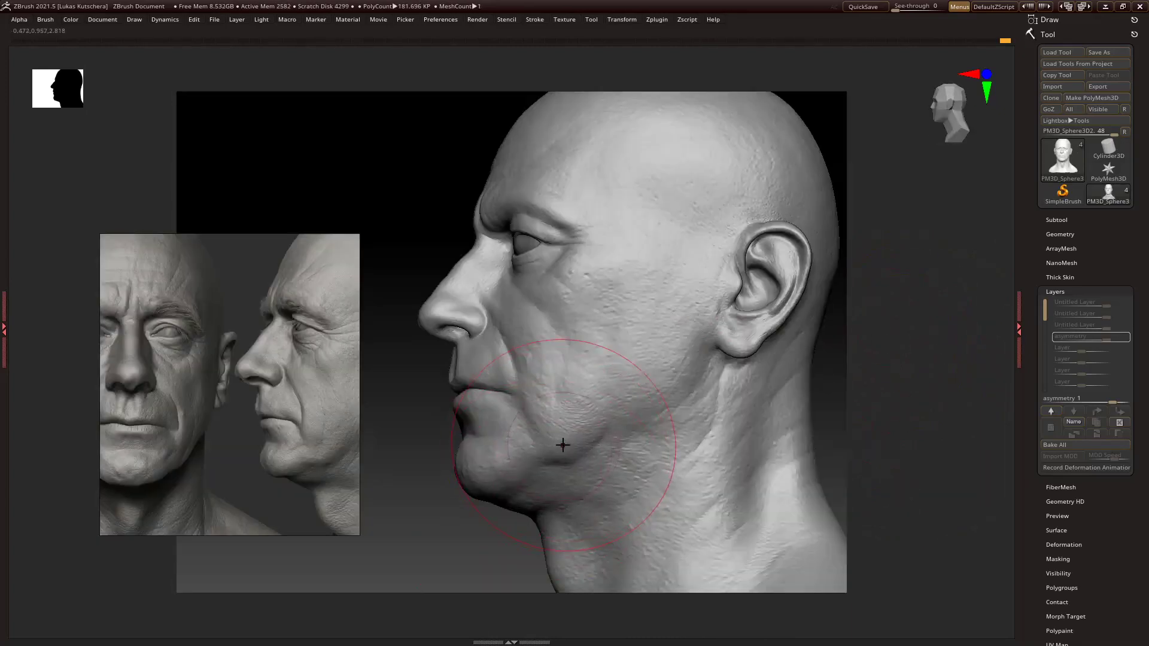
drag(559, 447, 844, 390)
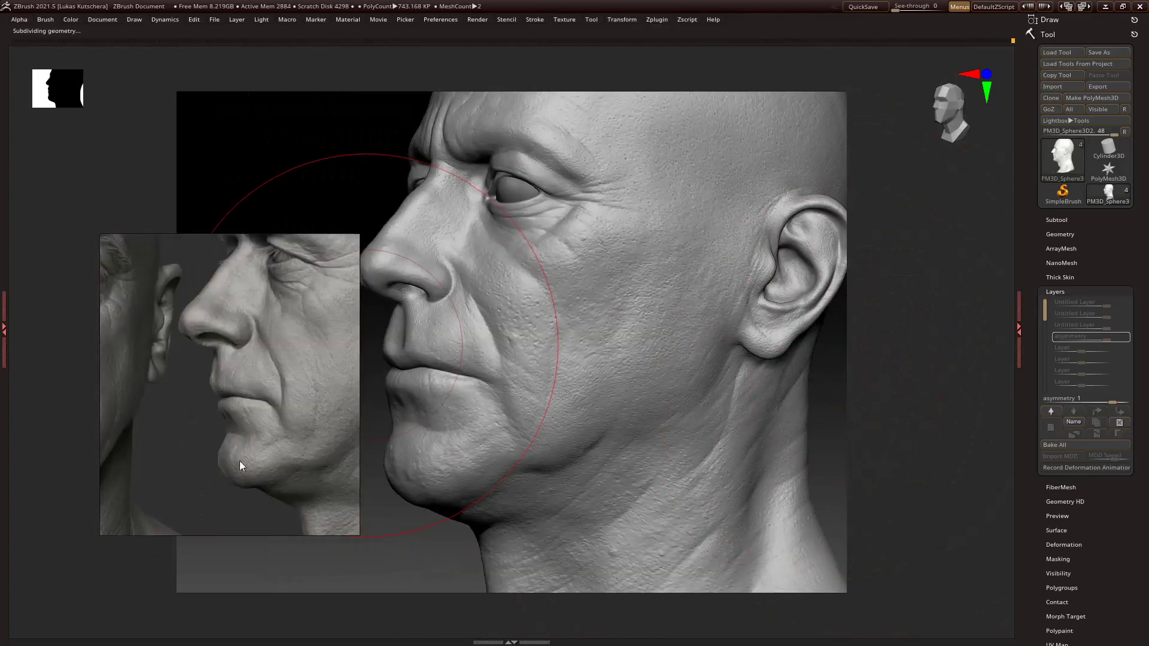
Compare the jaw, chin and neck proportions with the reference from front, three-quarter and profile views.
mouse_move(238, 464)
mouse_down()
mouse_move(890, 431)
mouse_move(438, 390)
mouse_move(893, 441)
mouse_move(841, 443)
mouse_up()
mouse_move(575, 375)
mouse_down()
mouse_move(854, 419)
mouse_move(576, 372)
mouse_up()
drag(694, 402, 875, 367)
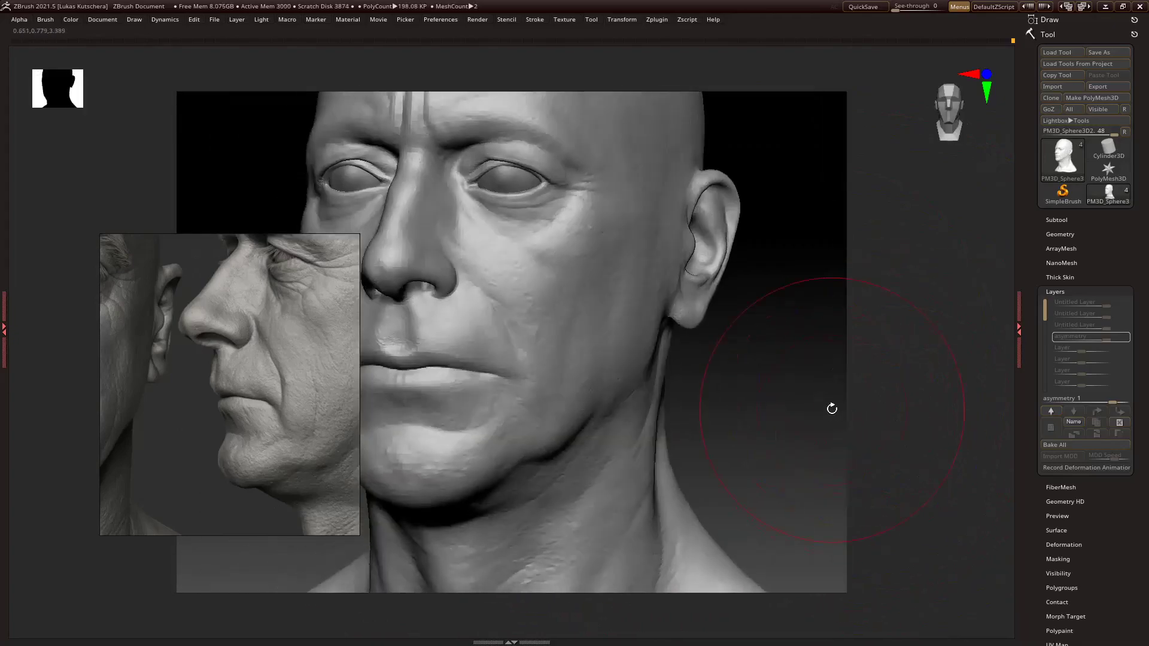
drag(831, 405, 877, 415)
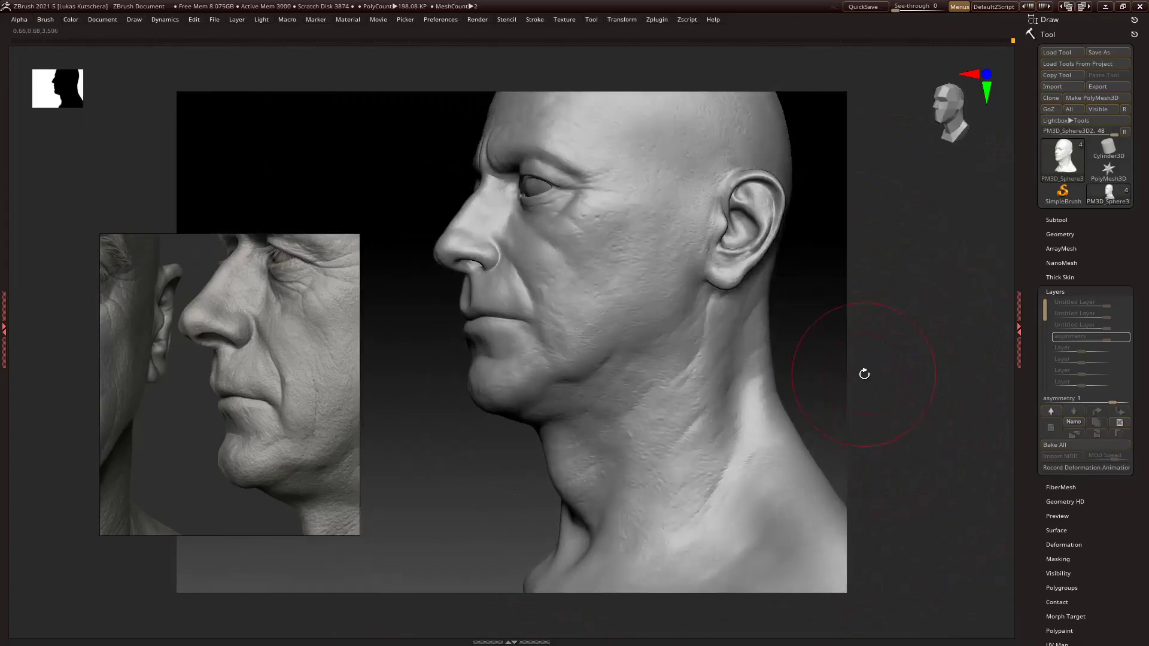
drag(873, 373, 648, 403)
drag(844, 377, 876, 419)
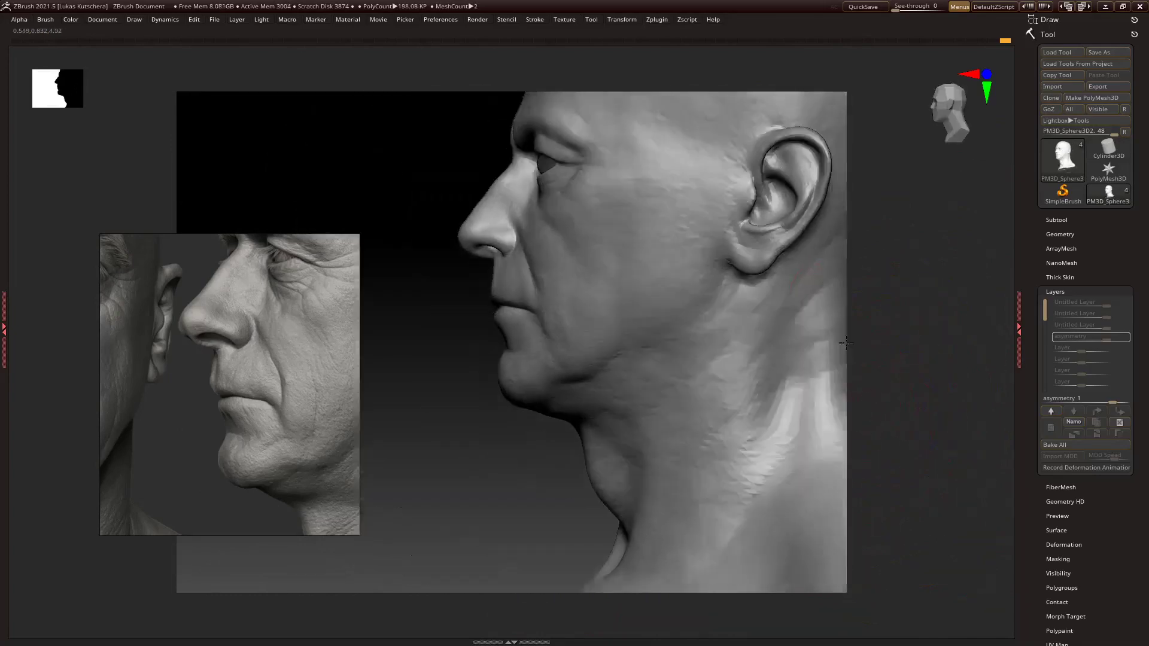
drag(877, 395, 916, 346)
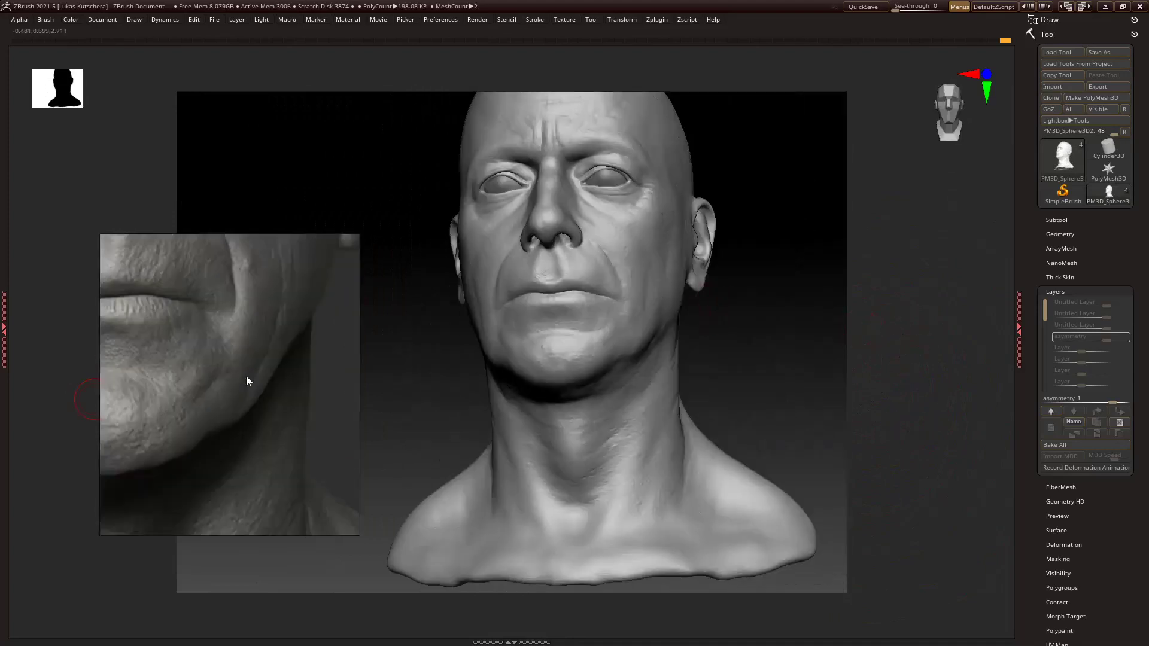
drag(860, 395, 906, 353)
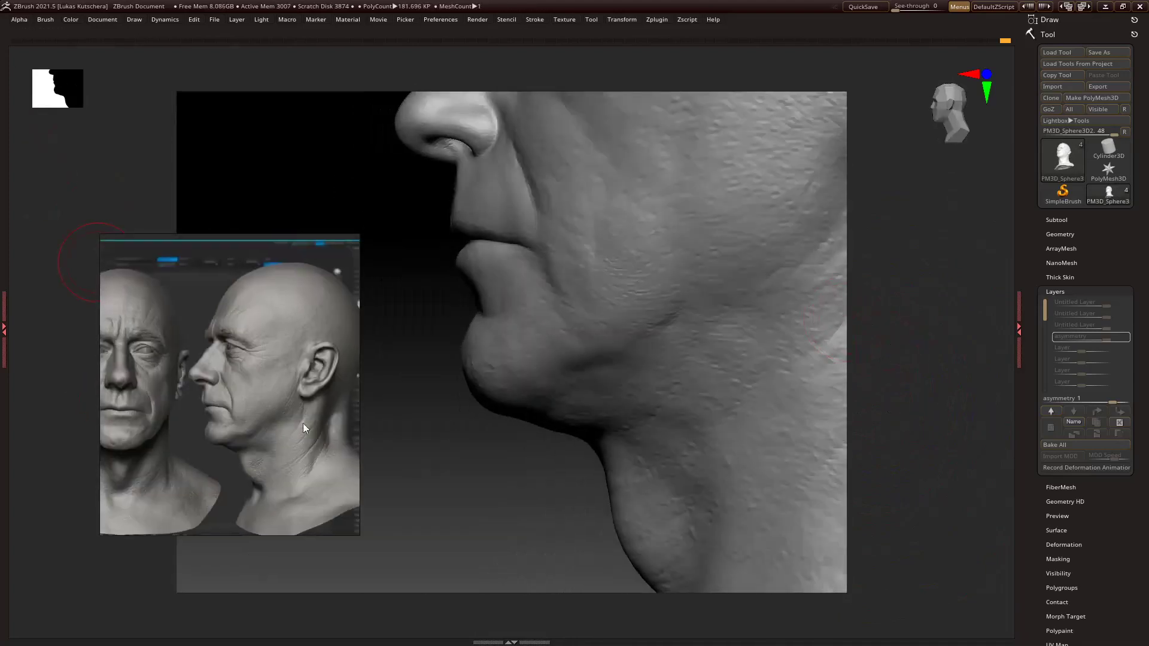
Reshape the hollow between the chin and the jowl below the corner of the mouth.
mouse_move(305, 428)
mouse_down()
mouse_move(441, 480)
mouse_move(616, 345)
mouse_up()
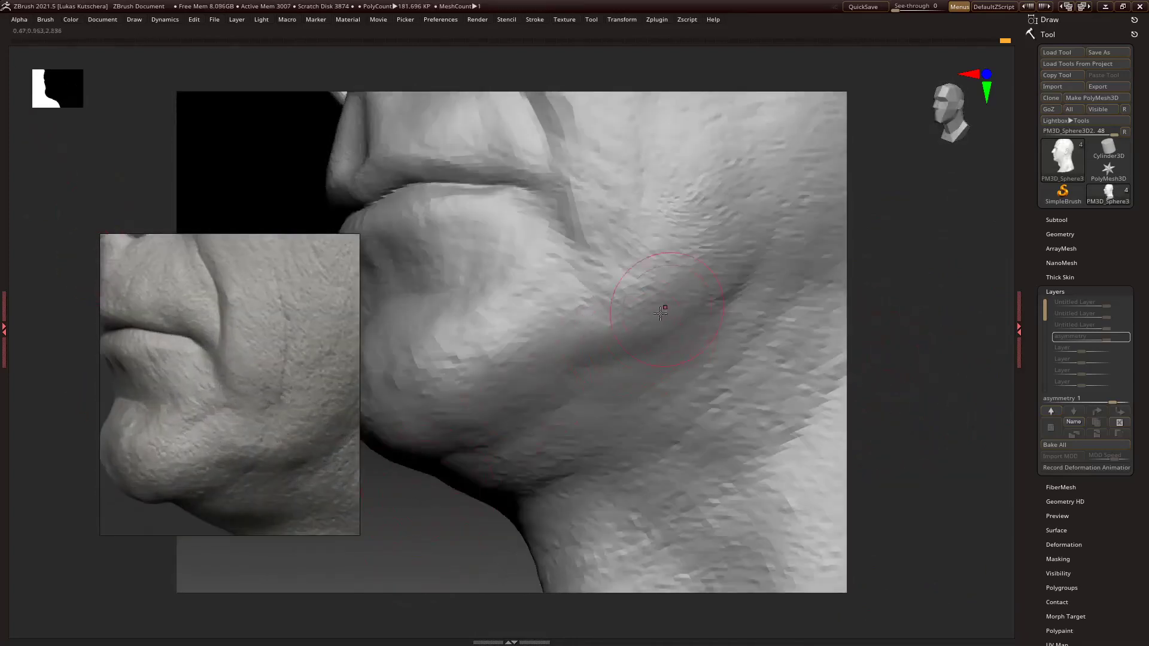
drag(852, 338, 531, 352)
drag(827, 288, 593, 373)
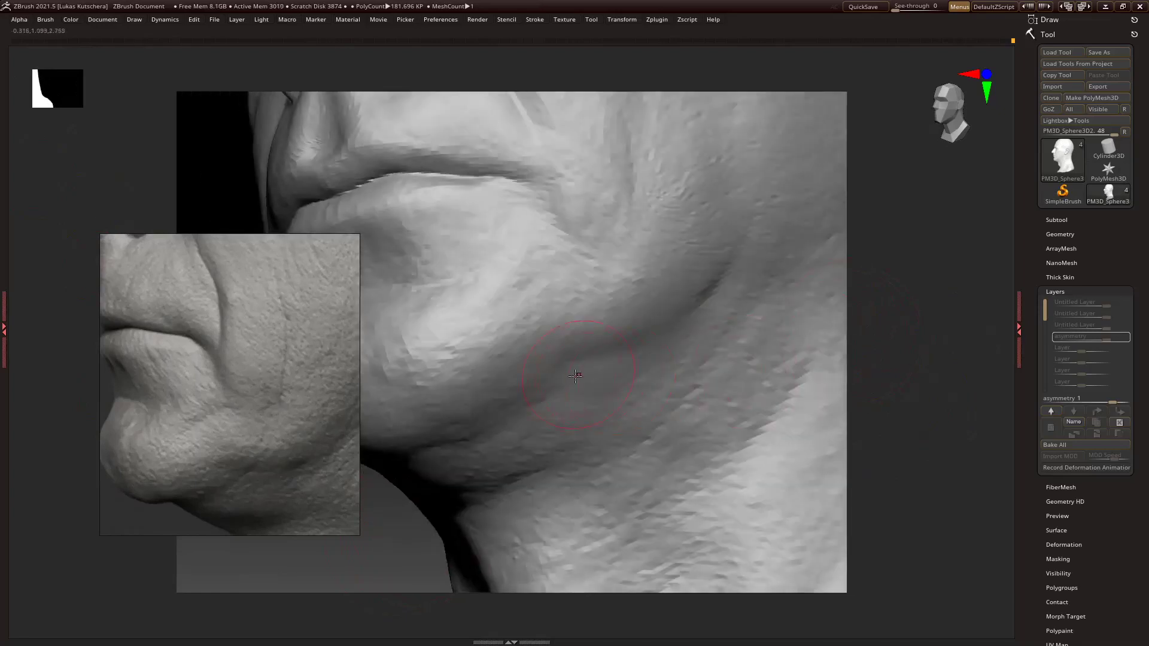
mouse_move(886, 359)
mouse_down()
mouse_move(908, 393)
mouse_move(868, 371)
mouse_move(507, 362)
mouse_up()
drag(559, 401, 820, 360)
mouse_move(683, 286)
mouse_down()
mouse_move(890, 377)
mouse_move(838, 359)
mouse_move(627, 334)
mouse_up()
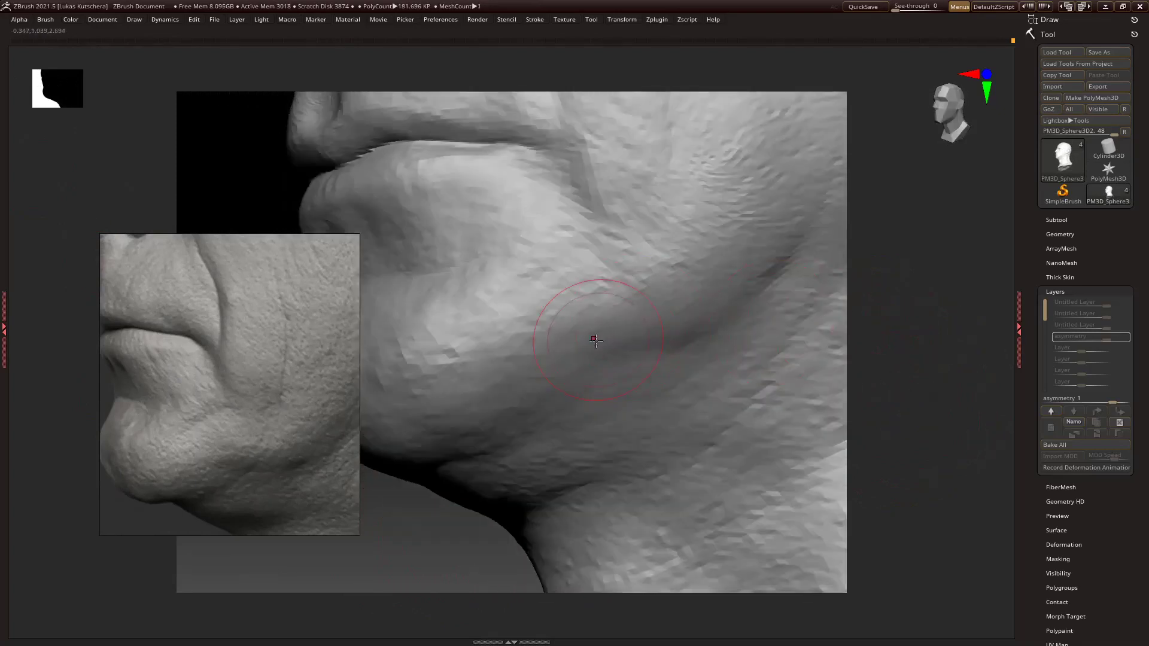
mouse_move(865, 329)
mouse_down()
mouse_move(895, 335)
mouse_move(641, 351)
mouse_move(658, 334)
mouse_up()
drag(760, 302, 644, 386)
Lower the head by one subdivision level and rework the jowl and the lower cheek toward the jawline.
key(shift+d)
mouse_move(861, 374)
mouse_down()
mouse_move(905, 351)
mouse_move(717, 337)
mouse_up()
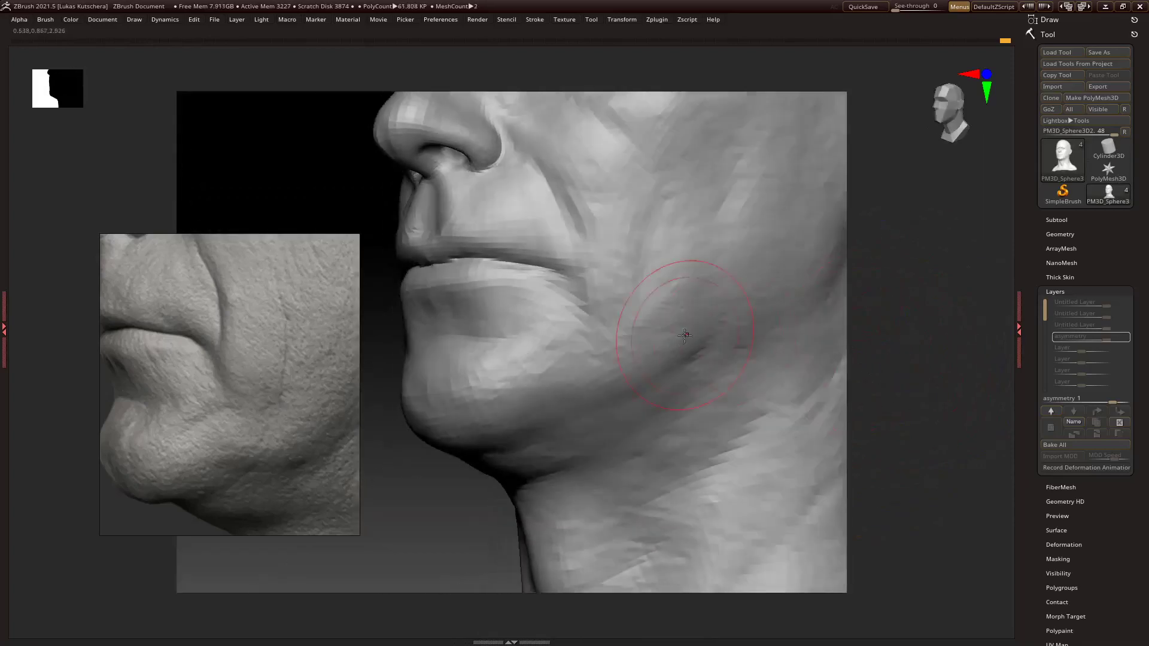
drag(950, 397, 690, 336)
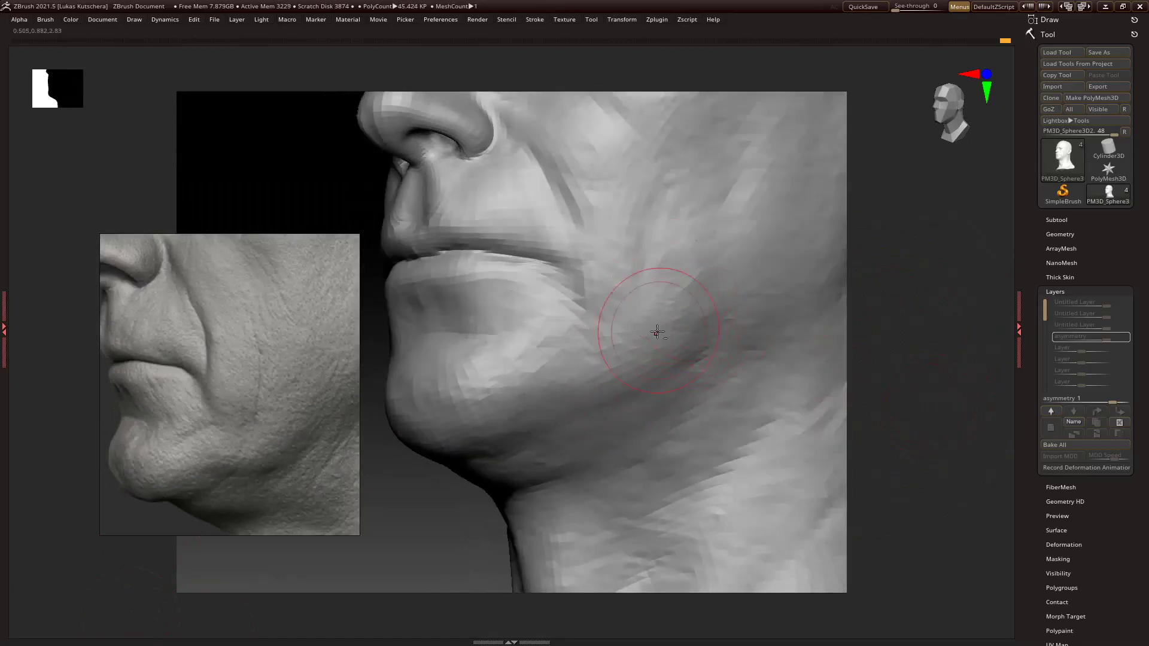
drag(692, 238, 627, 378)
mouse_move(689, 330)
mouse_down()
mouse_move(826, 379)
mouse_move(610, 423)
mouse_up()
mouse_move(808, 336)
mouse_down()
mouse_move(769, 359)
mouse_move(885, 390)
mouse_move(595, 376)
mouse_up()
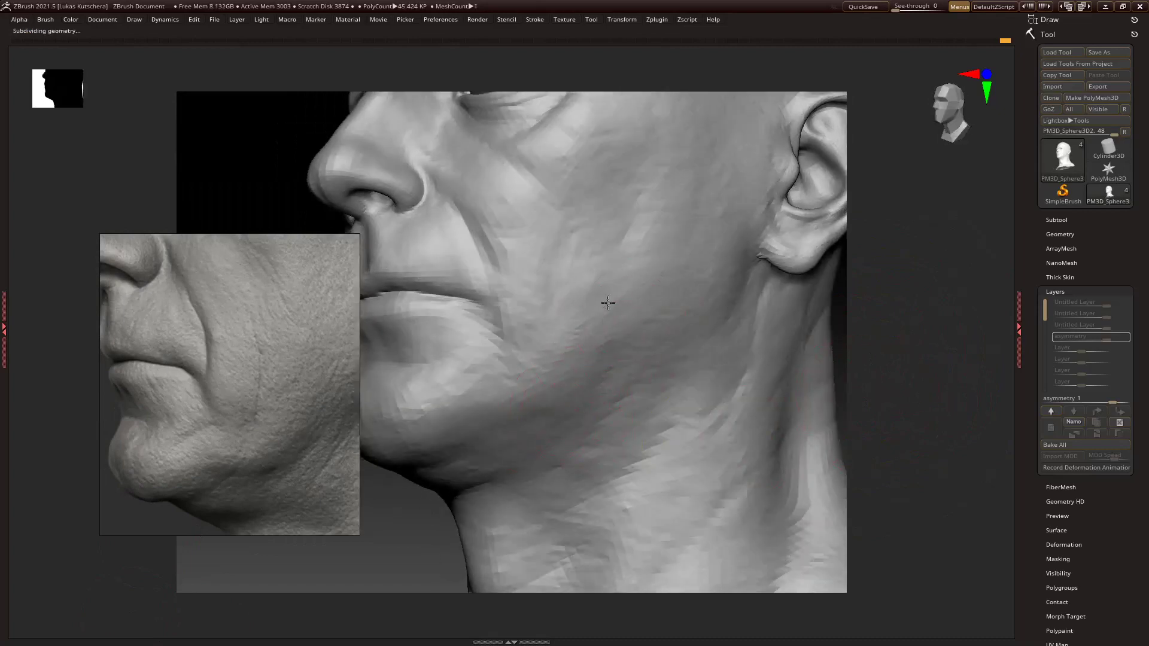
Refine the broad cheek and jaw forms, alternating between neighbouring subdivision levels and adjusting the brush size.
mouse_move(891, 349)
mouse_down()
mouse_move(843, 371)
mouse_move(856, 403)
mouse_move(817, 388)
mouse_move(808, 417)
mouse_move(864, 367)
mouse_move(959, 419)
mouse_move(393, 531)
mouse_move(626, 357)
mouse_move(655, 396)
mouse_move(659, 362)
mouse_move(813, 410)
mouse_move(815, 438)
mouse_move(815, 393)
mouse_move(827, 415)
mouse_move(702, 309)
mouse_up()
drag(713, 245, 778, 383)
key(shift+d)
mouse_move(896, 389)
mouse_down()
mouse_move(904, 367)
mouse_move(886, 383)
mouse_move(900, 321)
mouse_move(890, 344)
mouse_move(595, 292)
mouse_move(603, 242)
mouse_up()
key(d)
key(s)
mouse_move(882, 379)
mouse_down()
mouse_move(903, 405)
mouse_move(748, 332)
mouse_up()
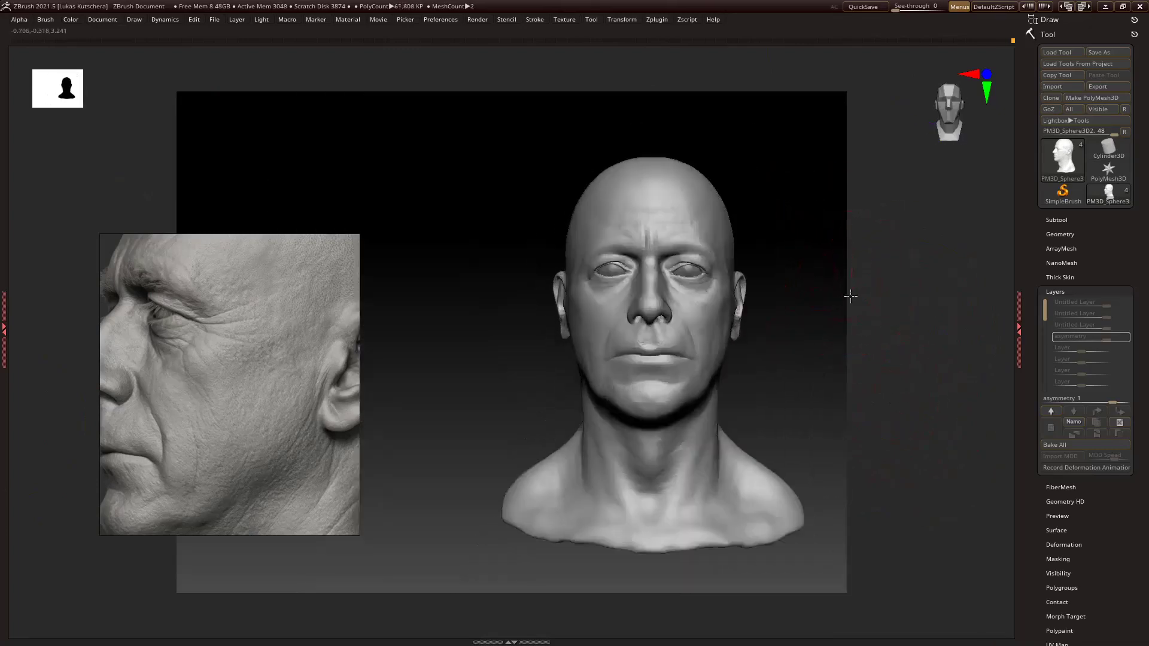
Refine the skin folds on the upper cheek beneath the eye at a higher subdivision level.
mouse_move(841, 282)
mouse_down()
mouse_move(849, 359)
mouse_move(928, 371)
mouse_move(742, 335)
mouse_move(640, 300)
mouse_up()
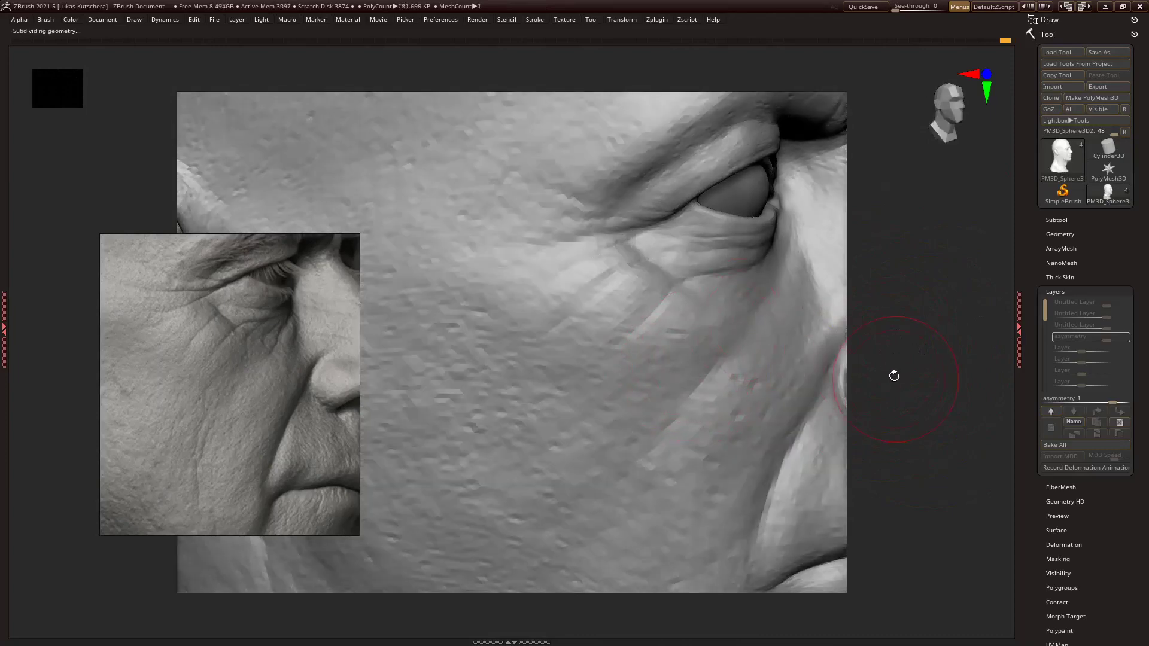
drag(894, 375, 693, 421)
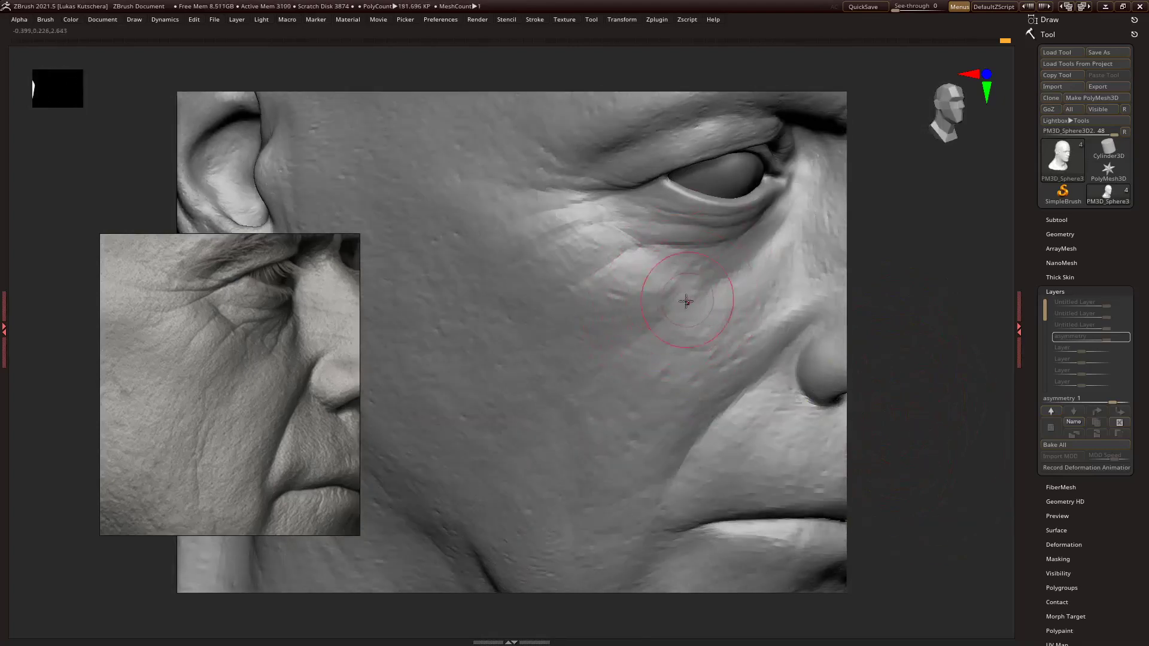
right_drag(686, 301, 776, 334)
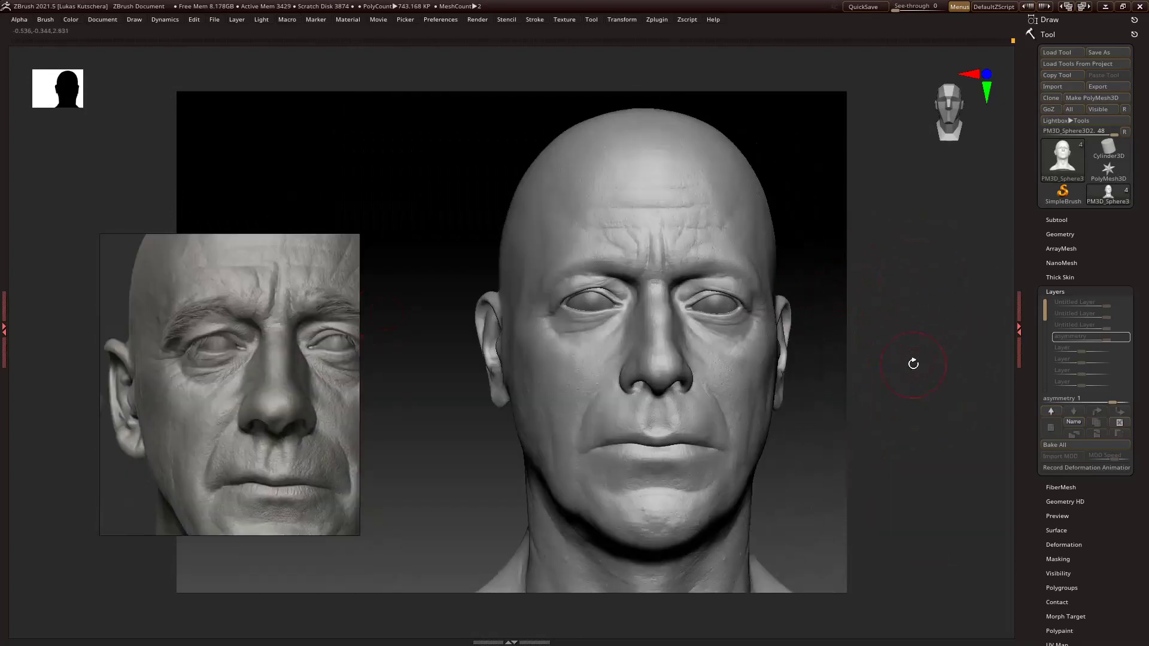
Load the ZBG_Skin_Base drag brush and apply skin texture to the upper eyelid at Z intensity 13 on subdivision level 6.
mouse_move(910, 362)
alt+mouse_down()
mouse_move(936, 377)
mouse_move(911, 366)
mouse_move(931, 372)
mouse_move(924, 341)
alt+mouse_up()
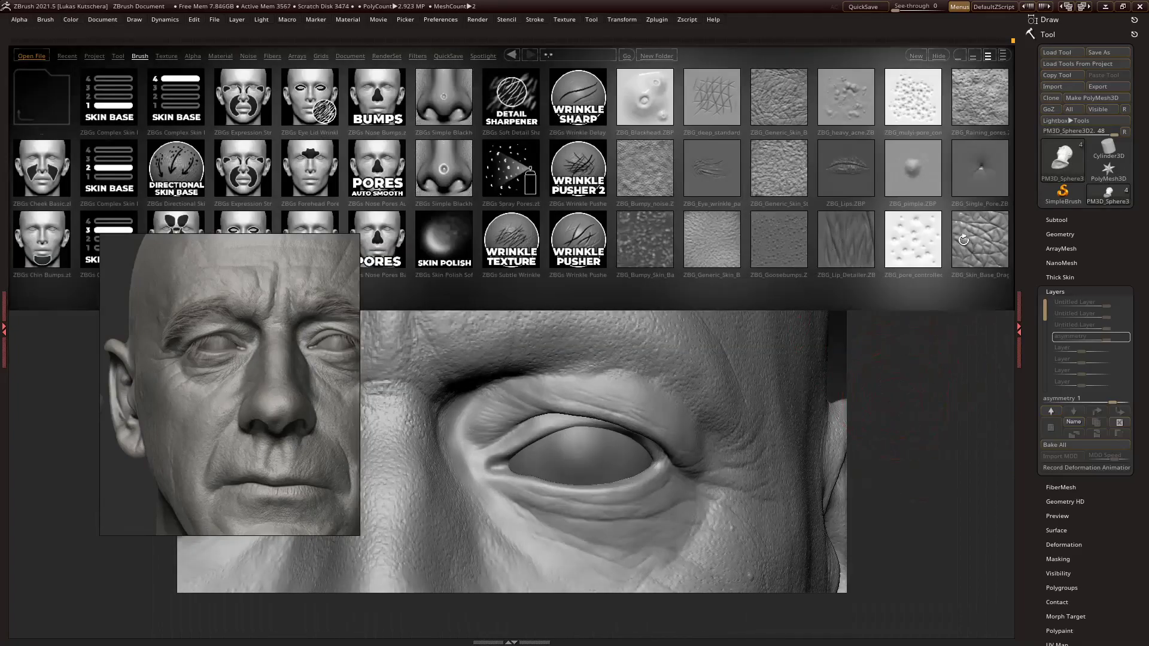
double_click(964, 239)
ctrl+right_drag(438, 139, 951, 493)
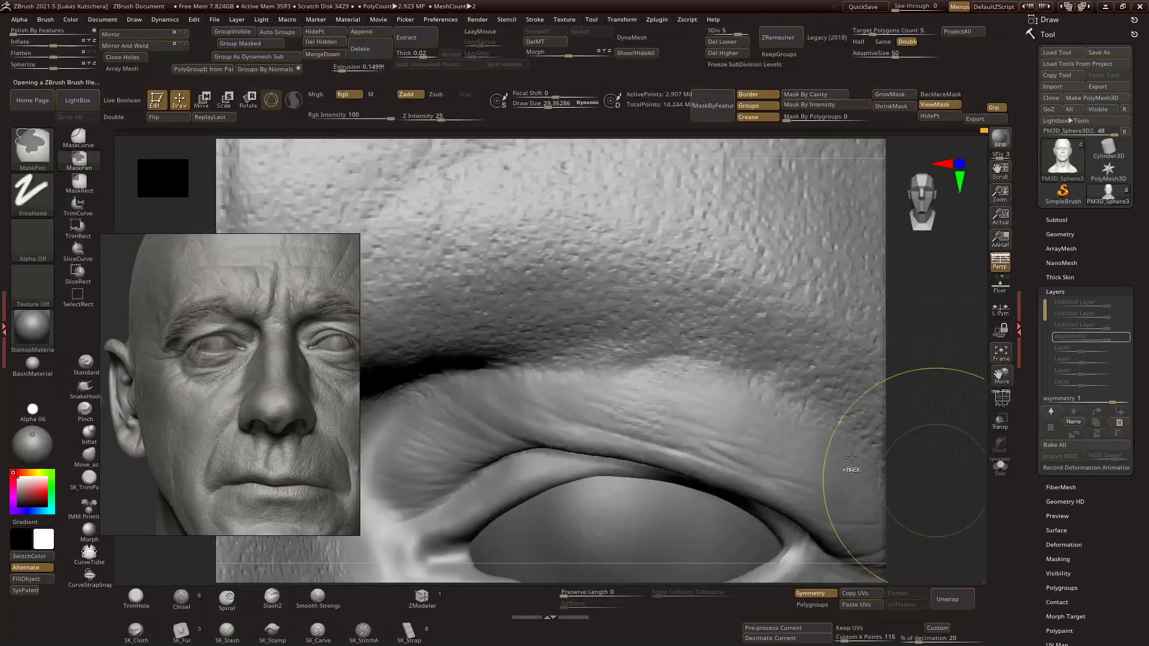
right_drag(659, 497, 760, 406)
right_drag(757, 498, 807, 429)
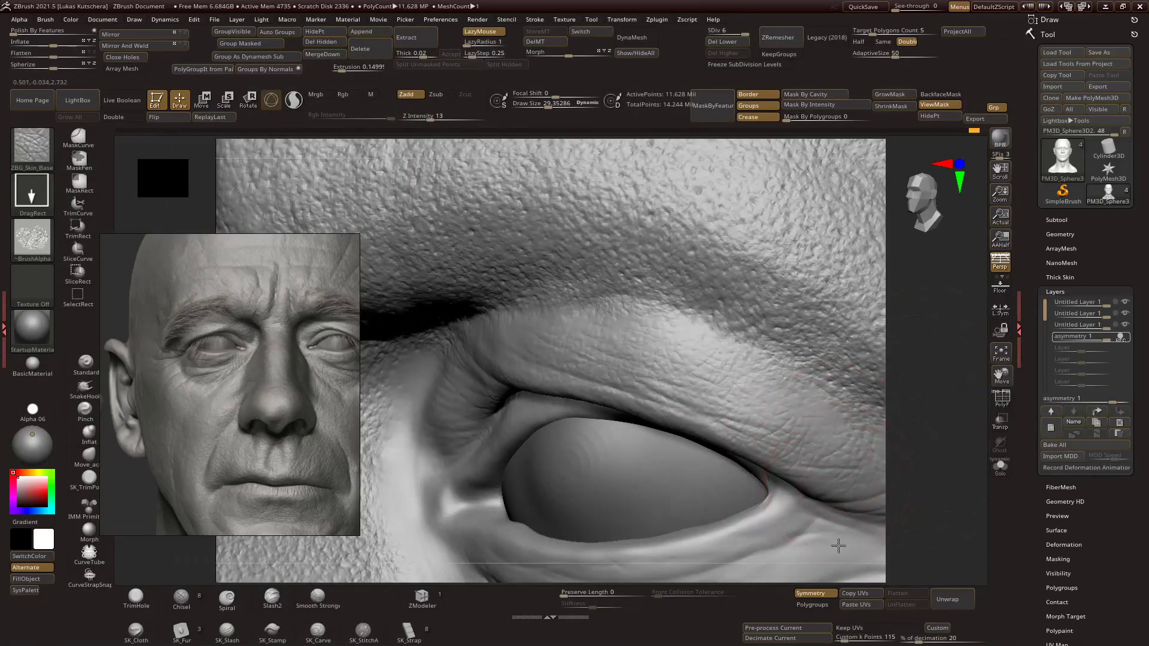
right_drag(826, 475, 475, 433)
mouse_move(466, 491)
ctrl+right_down()
mouse_move(925, 402)
mouse_move(954, 456)
mouse_move(888, 375)
ctrl+right_up()
Carve fine creases across the upper eyelid with the DamStandard brush.
key(b)
key(d)
key(s)
mouse_move(596, 321)
right_down()
mouse_move(941, 385)
mouse_move(939, 400)
mouse_move(722, 309)
mouse_move(921, 314)
right_up()
scroll(226, 380, up, 3)
mouse_move(898, 371)
right_down()
mouse_move(969, 373)
mouse_move(661, 289)
mouse_move(772, 323)
mouse_move(812, 358)
right_up()
mouse_move(924, 362)
right_down()
mouse_move(936, 410)
mouse_move(785, 431)
right_up()
Build up the small skin folds of the upper eyelid with the Standard brush at draw sizes of about 5 to 14.
key(b)
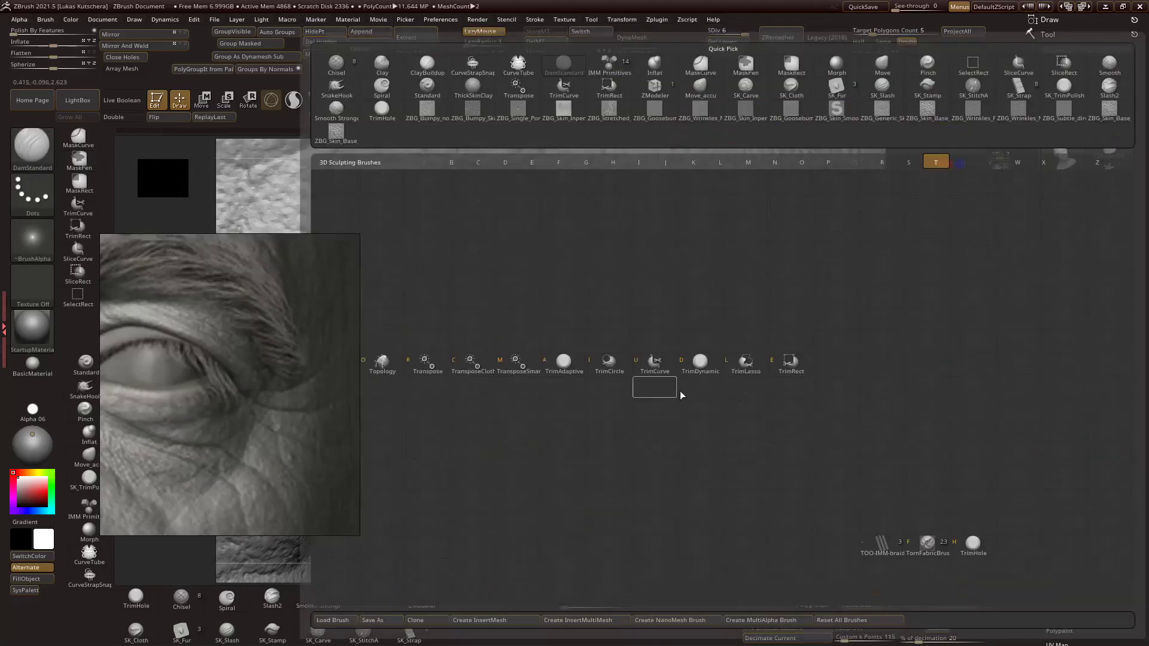
key(s)
key(t)
drag(716, 400, 726, 400)
right_drag(725, 400, 766, 398)
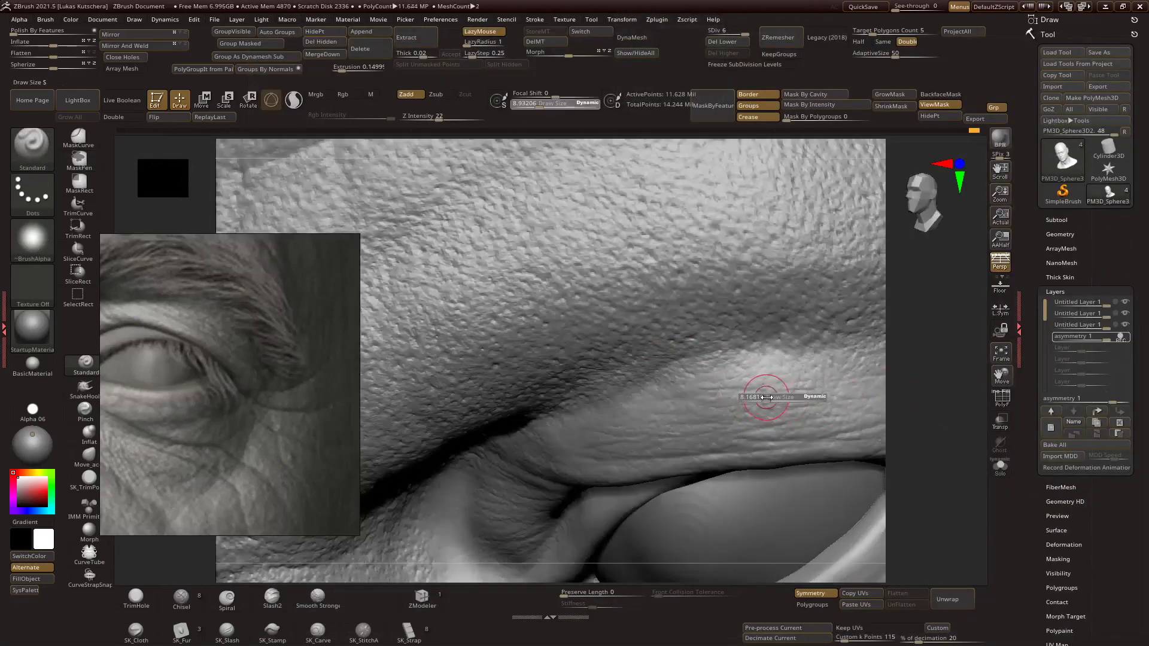
mouse_move(924, 388)
right_down()
mouse_move(931, 395)
mouse_move(870, 345)
right_up()
mouse_move(720, 415)
right_down()
mouse_move(867, 383)
mouse_move(915, 403)
mouse_move(621, 311)
right_up()
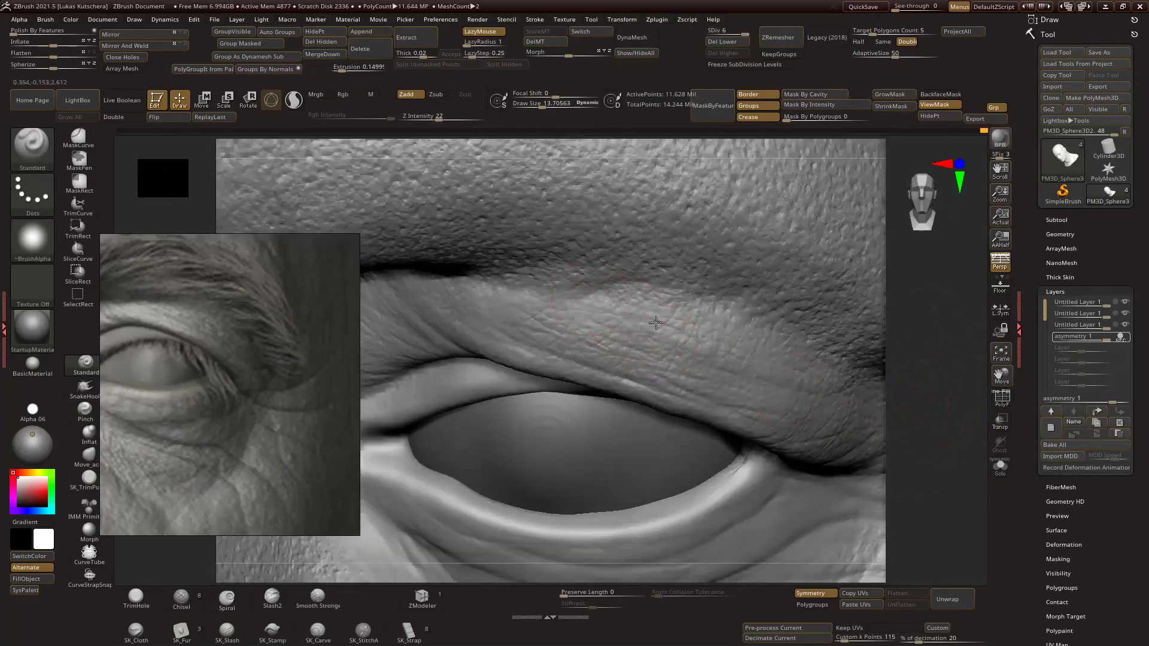
mouse_move(688, 323)
right_down()
mouse_move(928, 395)
mouse_move(595, 344)
right_up()
key(s)
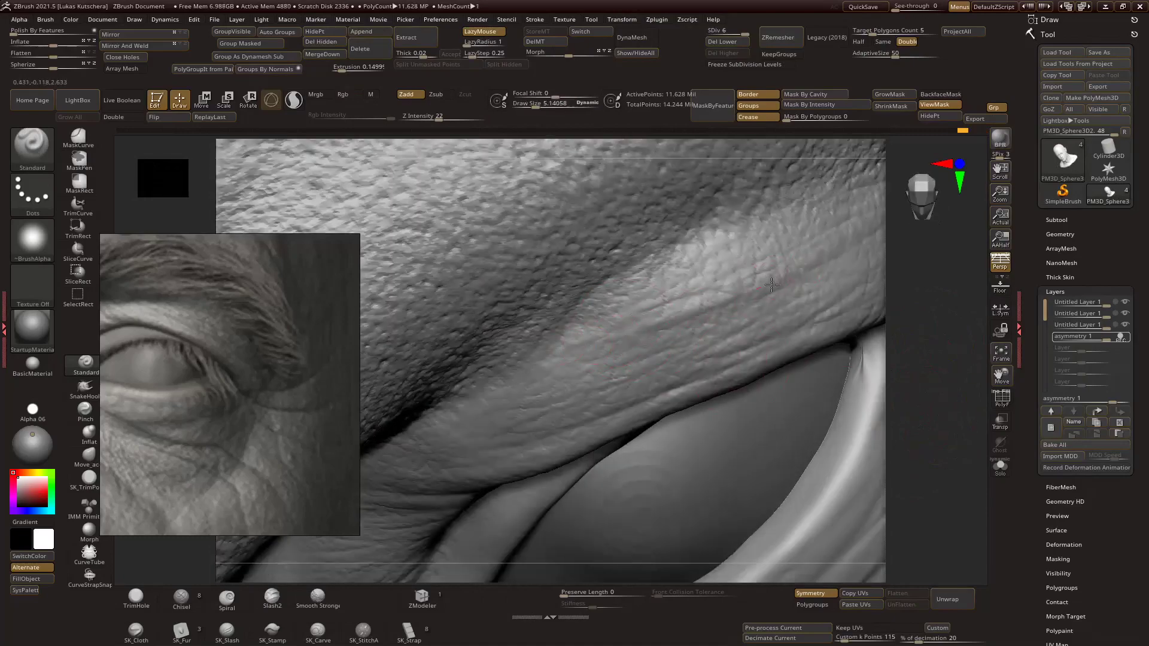
mouse_move(621, 328)
right_down()
mouse_move(982, 389)
mouse_move(939, 367)
mouse_move(911, 404)
right_up()
Sharpen the eyelid creases with DamStandard at a draw size of about 6.
key(b)
key(d)
key(s)
mouse_move(601, 356)
right_down()
mouse_move(486, 362)
mouse_move(560, 308)
mouse_move(711, 332)
right_up()
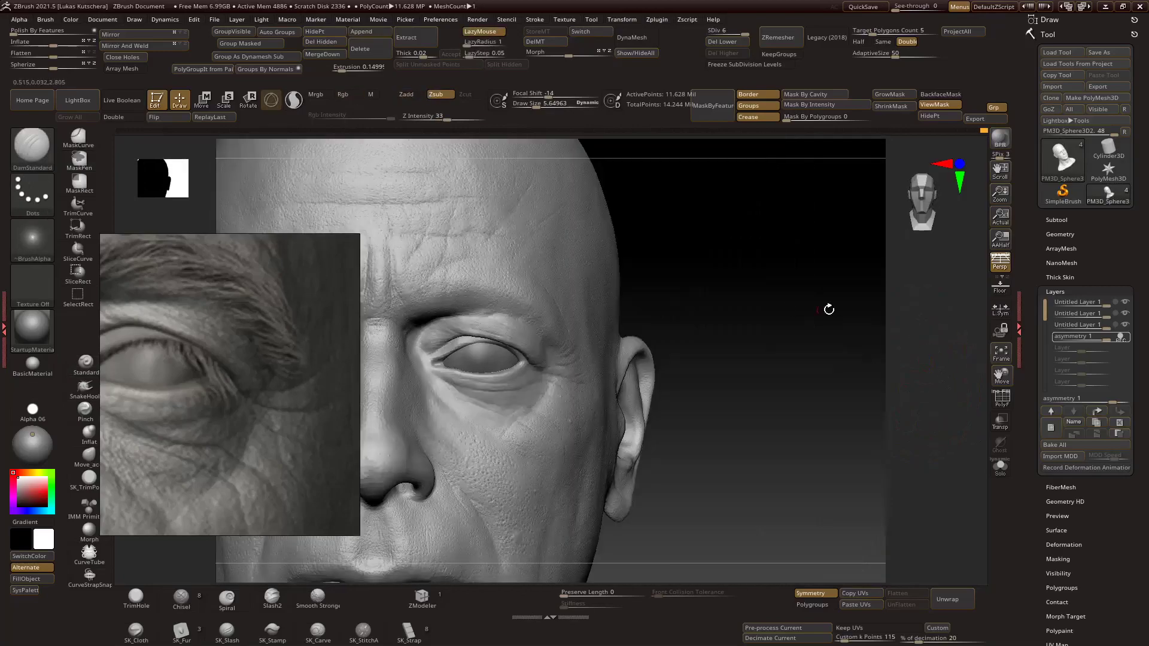
Add fine wrinkles to the forehead and beneath the eye with ZBG_Wrinkles_Neck_Horizontal at draw sizes of about 50 to 94.
key(b)
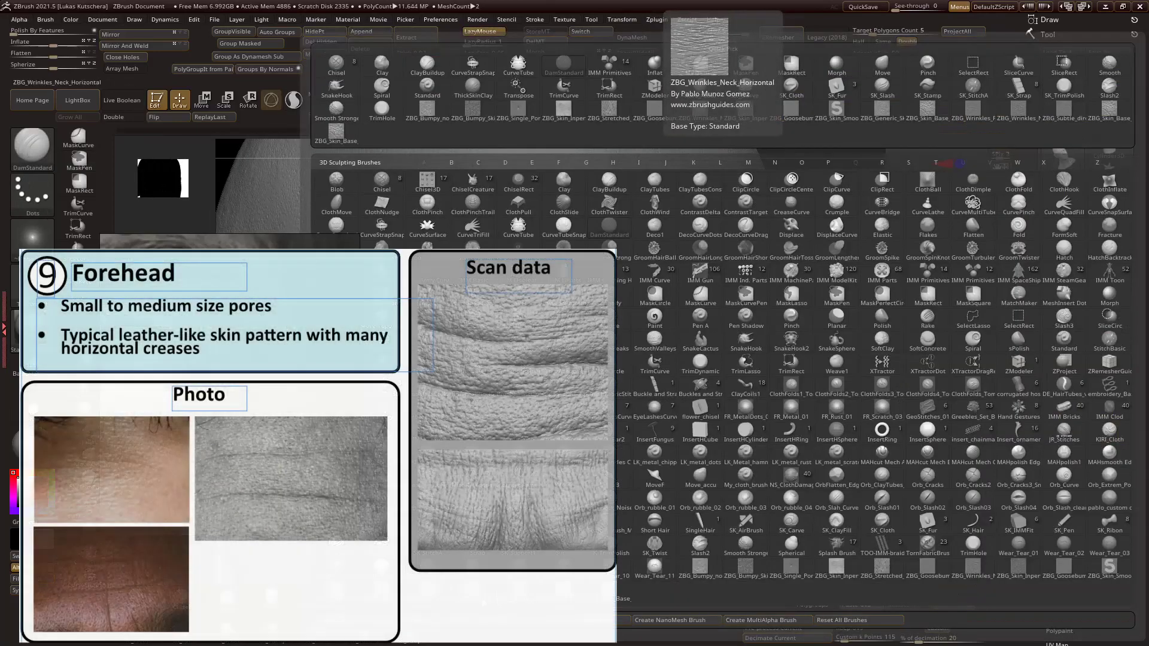
click(700, 109)
key(s)
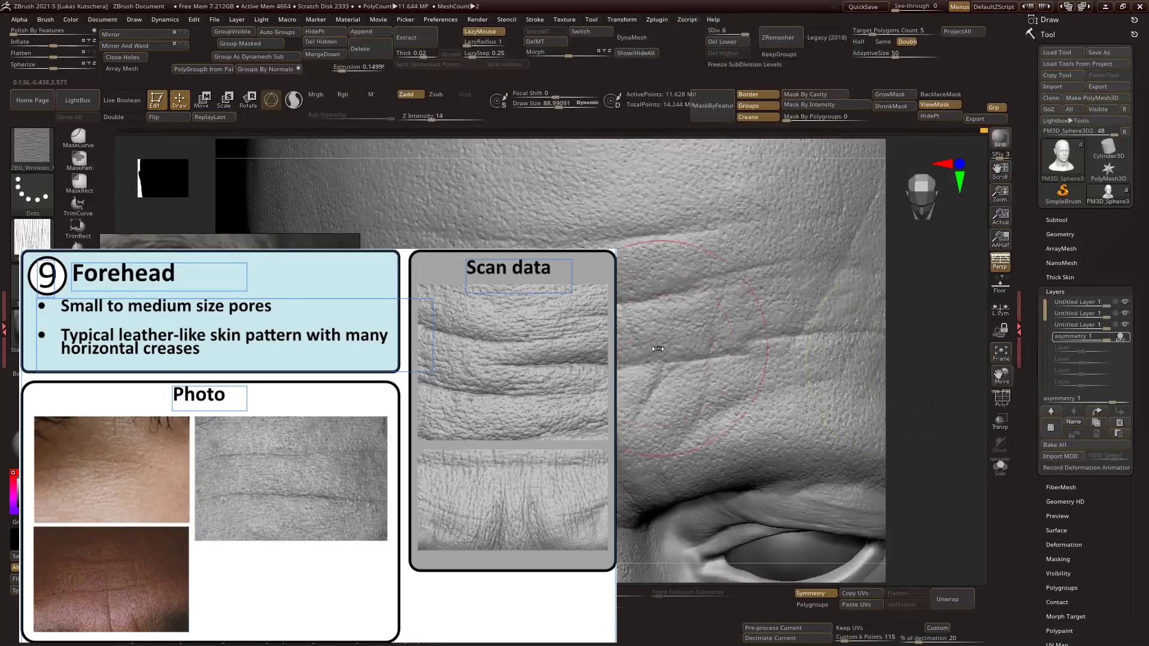
right_drag(784, 343, 684, 345)
right_drag(831, 345, 938, 342)
mouse_move(769, 353)
right_down()
mouse_move(899, 365)
mouse_move(929, 322)
right_up()
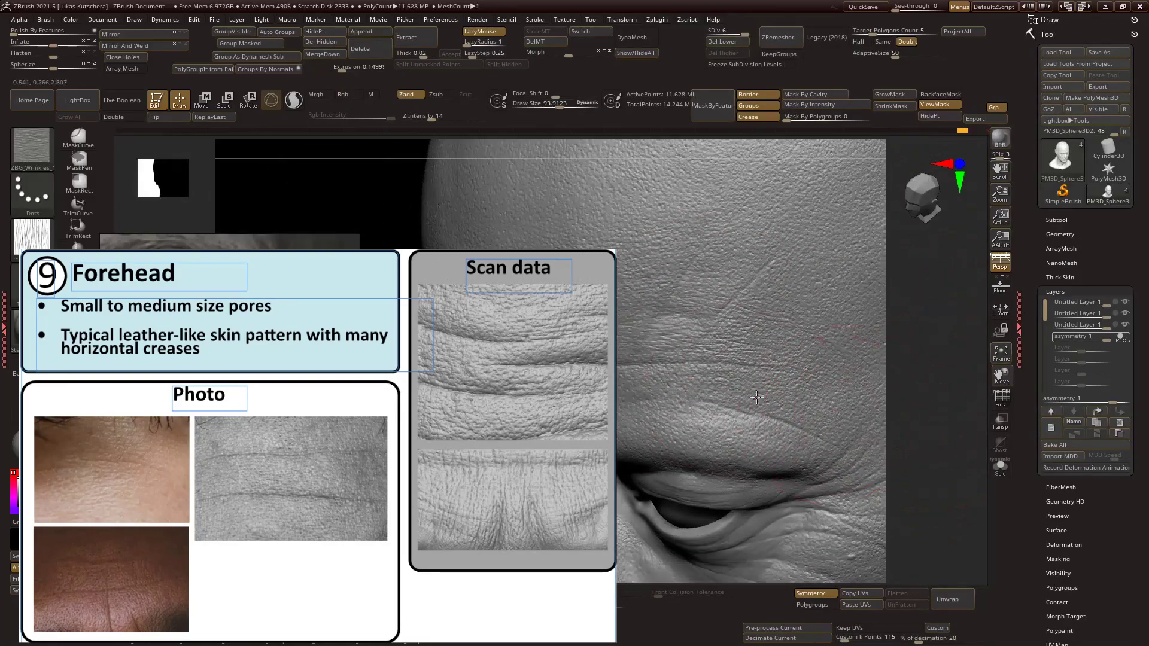
right_drag(746, 388, 702, 350)
right_drag(864, 300, 663, 264)
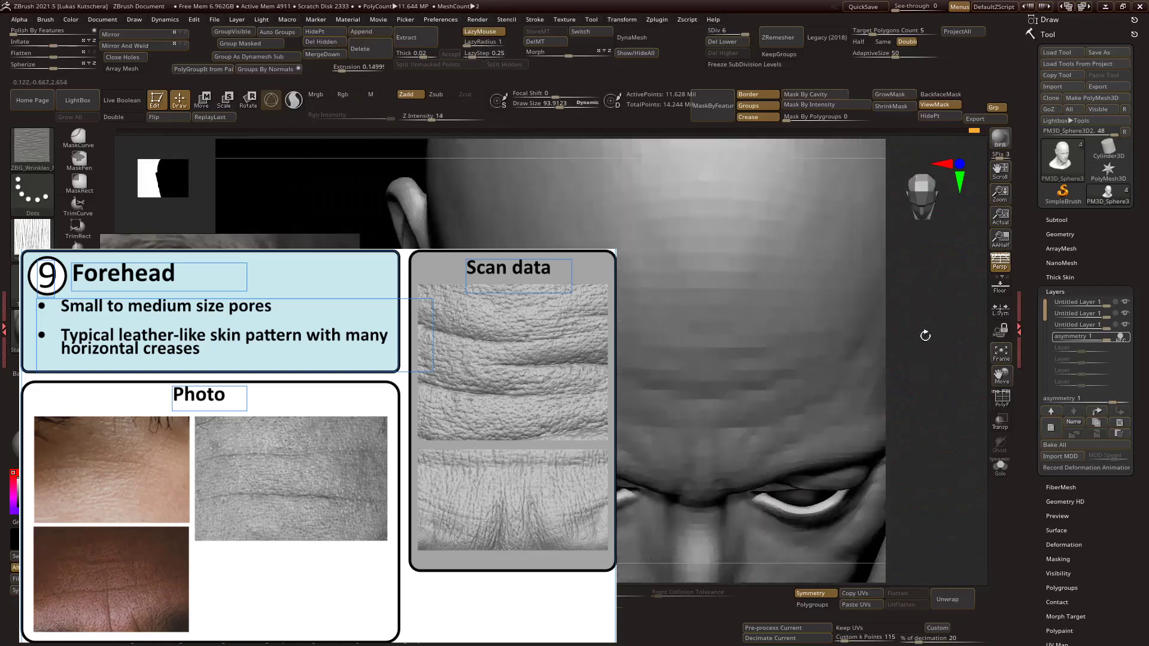
mouse_move(957, 446)
right_down()
mouse_move(925, 410)
mouse_move(718, 418)
mouse_move(646, 437)
mouse_move(694, 423)
mouse_move(822, 277)
mouse_move(636, 365)
right_up()
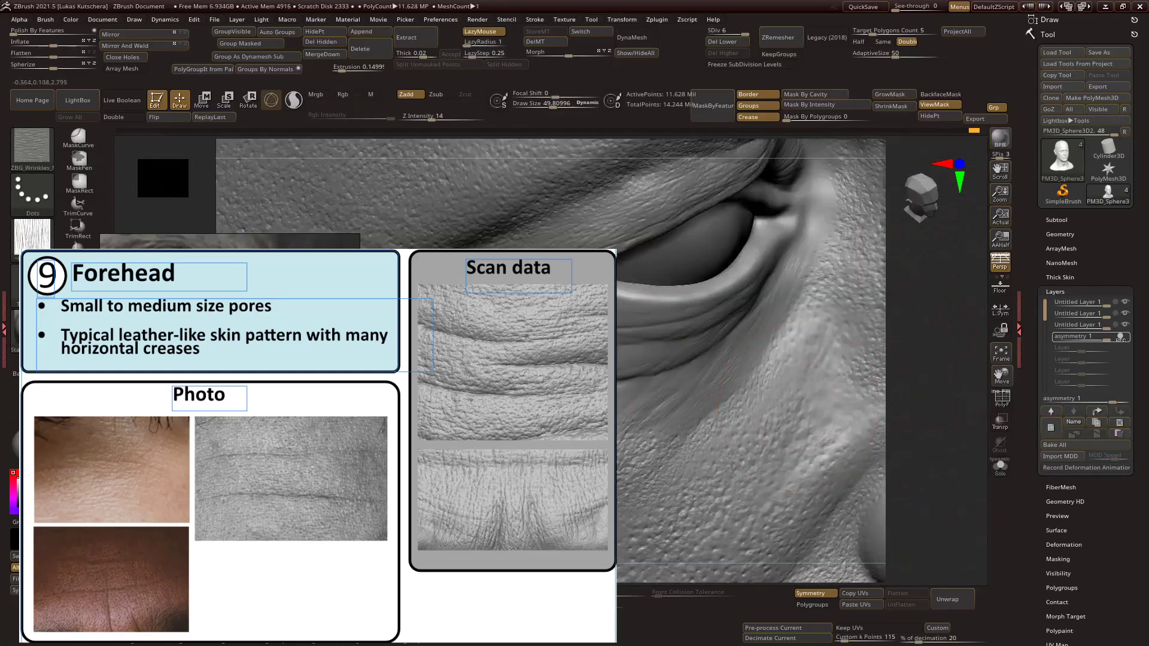
mouse_move(647, 304)
right_down()
mouse_move(718, 347)
mouse_move(682, 430)
right_up()
Load the ZBG_pimple brush and place raised blemishes on the cheek and around the mouth at a draw size of about 50.
key(f)
key(b)
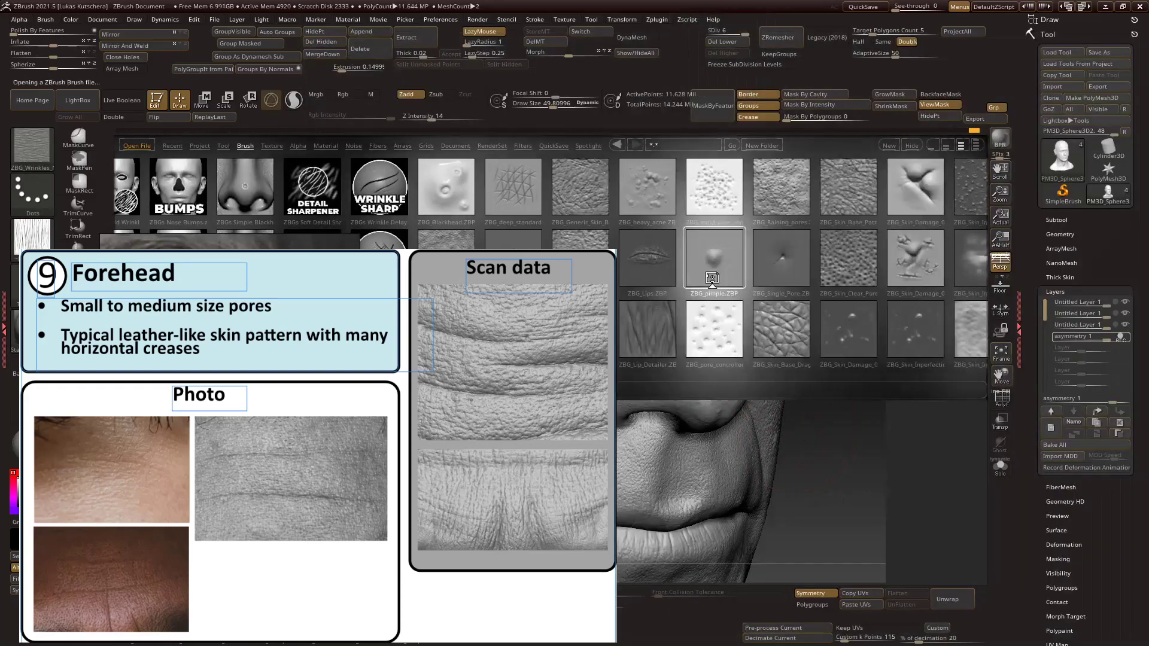
click(636, 305)
right_drag(925, 342, 712, 473)
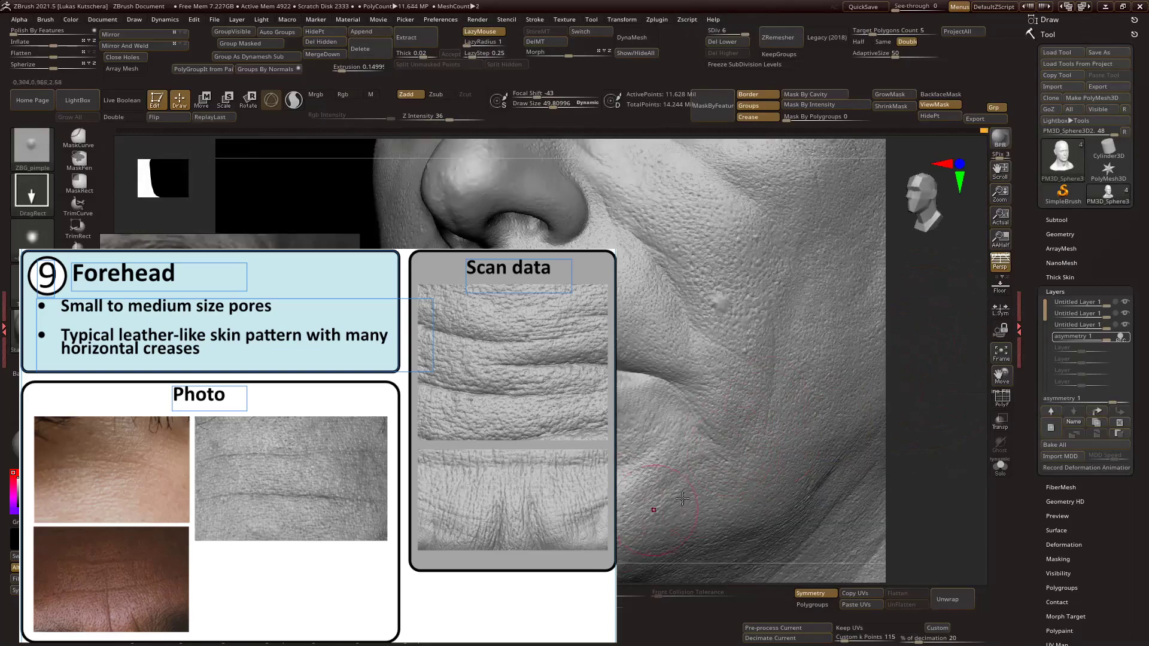
right_drag(845, 301, 865, 395)
mouse_move(848, 336)
right_down()
mouse_move(903, 354)
mouse_move(886, 342)
mouse_move(697, 362)
mouse_move(736, 335)
mouse_move(608, 325)
mouse_move(930, 453)
mouse_move(551, 383)
right_up()
mouse_move(543, 490)
right_down()
mouse_move(564, 333)
mouse_move(908, 371)
mouse_move(928, 449)
mouse_move(658, 359)
mouse_move(505, 333)
mouse_move(469, 311)
mouse_move(625, 353)
right_up()
Build up the earlobe, outer rim and inner ear forms with ClayBuildup at draw sizes of about 27 to 31.
key(b)
key(c)
key(b)
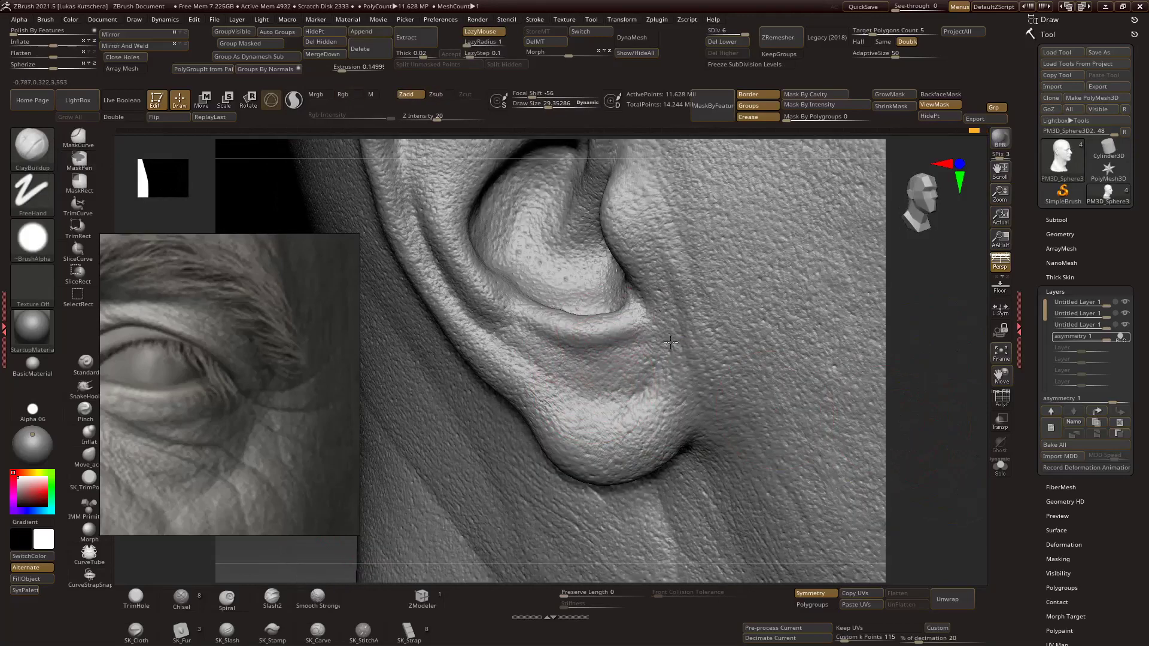
right_drag(508, 396, 607, 385)
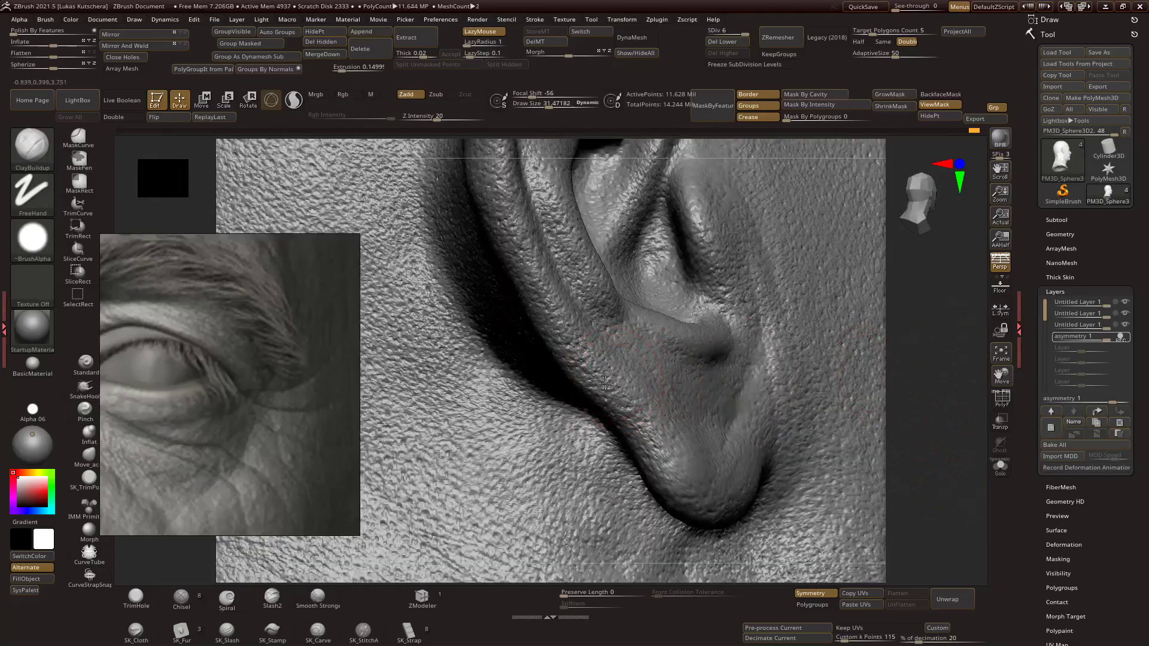
mouse_move(564, 345)
right_down()
mouse_move(646, 383)
mouse_move(587, 389)
mouse_move(628, 516)
right_up()
mouse_move(638, 422)
right_down()
mouse_move(910, 416)
mouse_move(748, 371)
mouse_move(804, 340)
right_up()
right_drag(769, 263, 753, 356)
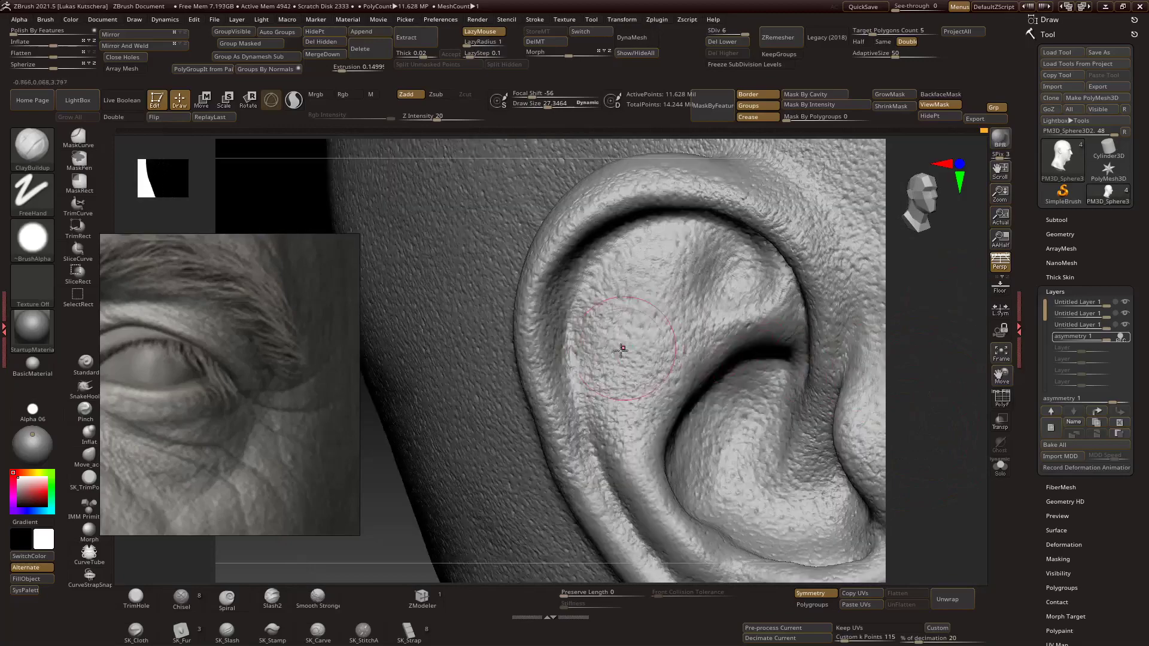
mouse_move(560, 326)
right_down()
mouse_move(718, 233)
mouse_move(659, 237)
mouse_move(875, 331)
right_up()
mouse_move(623, 231)
right_down()
mouse_move(926, 359)
mouse_move(939, 407)
mouse_move(493, 397)
mouse_move(614, 308)
right_up()
Carve sharper creases into the ear folds with the DamStandard brush.
key(s)
key(b)
key(d)
key(s)
right_drag(436, 473, 880, 443)
Soften the skin texture along the ear's rim and inner folds with the ZBG skin smoothing brush at Z intensity 92.
key(b)
key(Escape)
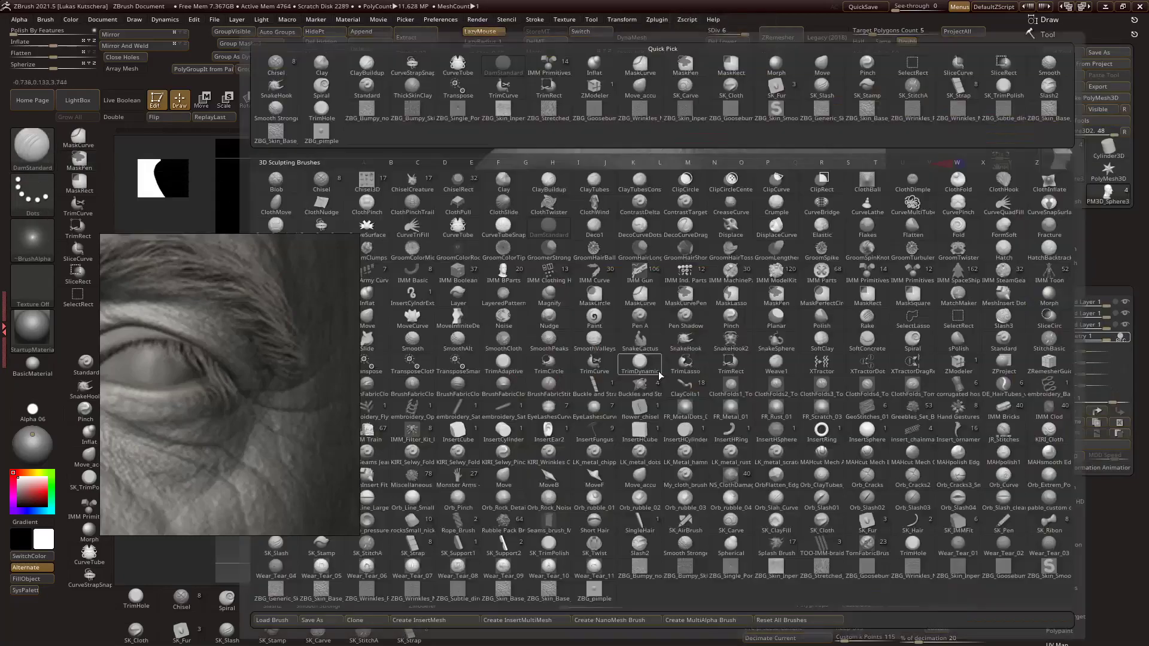
mouse_move(287, 413)
right_down()
mouse_move(392, 423)
mouse_move(413, 484)
right_up()
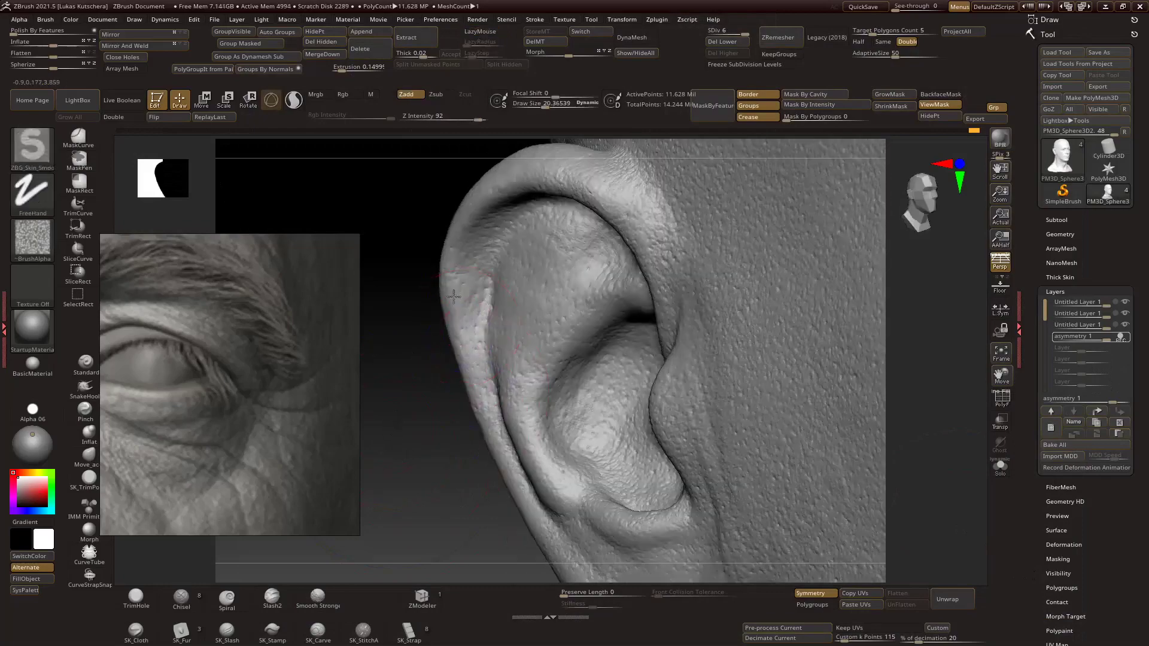
Soften the skin texture on the opposite ear's folds and lobe with the ZBG skin smoothing brush at draw sizes of about 34 to 39.
mouse_move(576, 245)
right_down()
mouse_move(616, 505)
mouse_move(418, 580)
mouse_move(630, 510)
right_up()
mouse_move(600, 464)
right_down()
mouse_move(868, 344)
mouse_move(846, 383)
right_up()
key(b)
click(1087, 565)
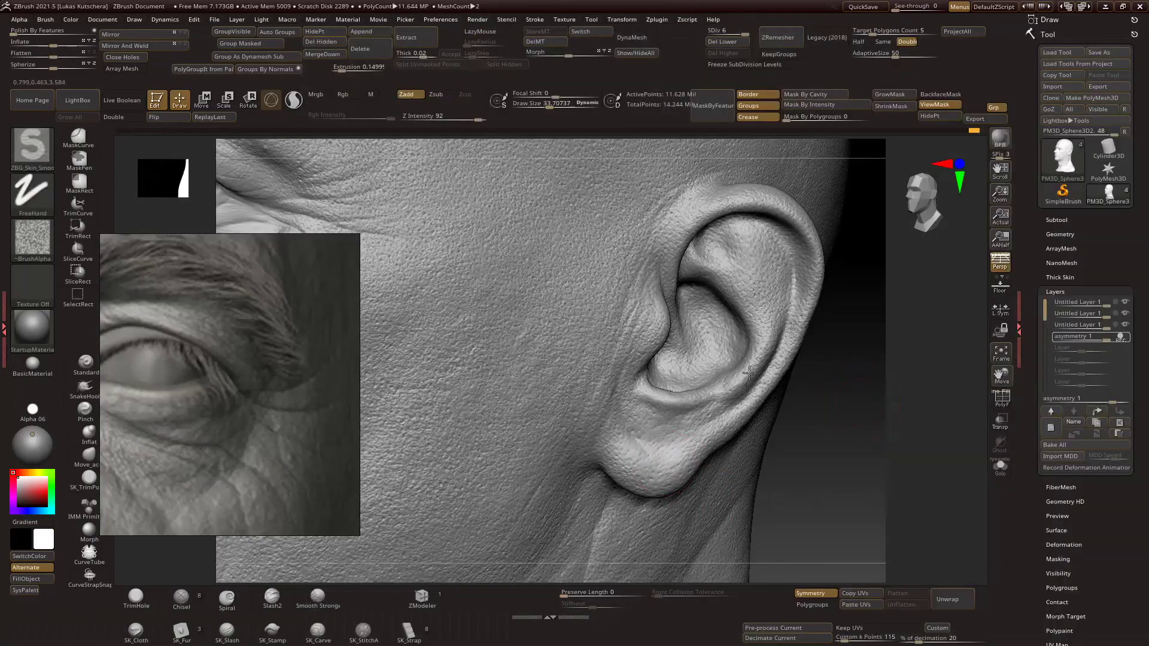
right_drag(652, 489, 778, 247)
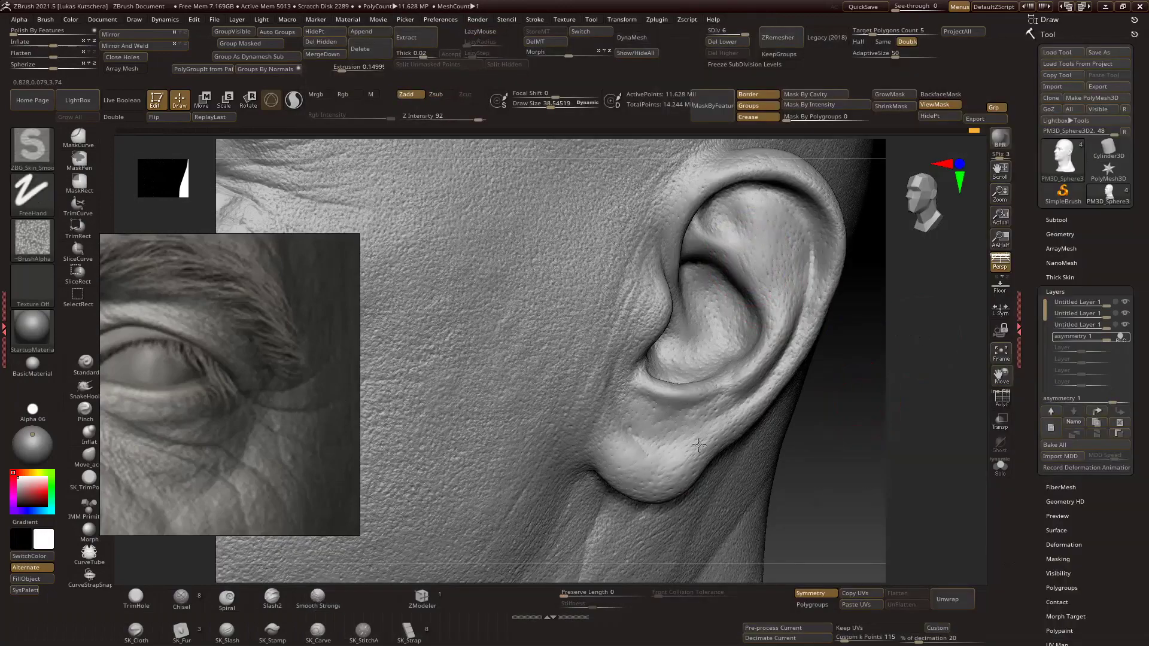
key(shift)
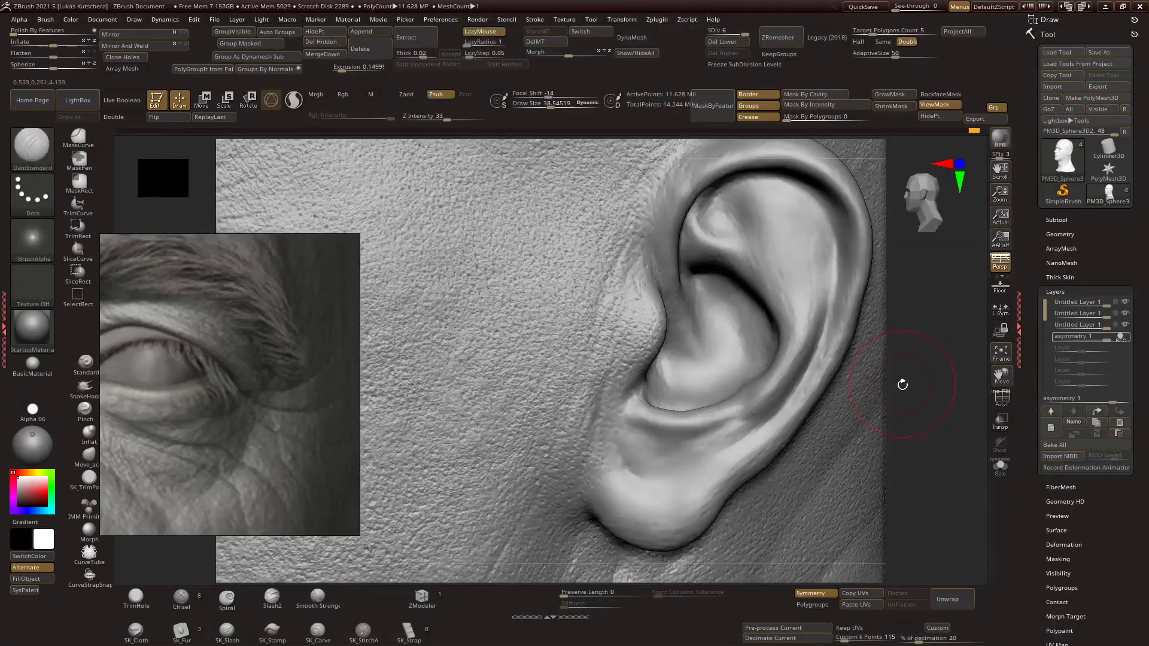
Add small raised bumps to the ear with the ZBG_pimple brush at Z intensity 22.
key(b)
click(882, 431)
click(791, 285)
mouse_move(808, 300)
right_down()
mouse_move(943, 353)
mouse_move(796, 358)
right_up()
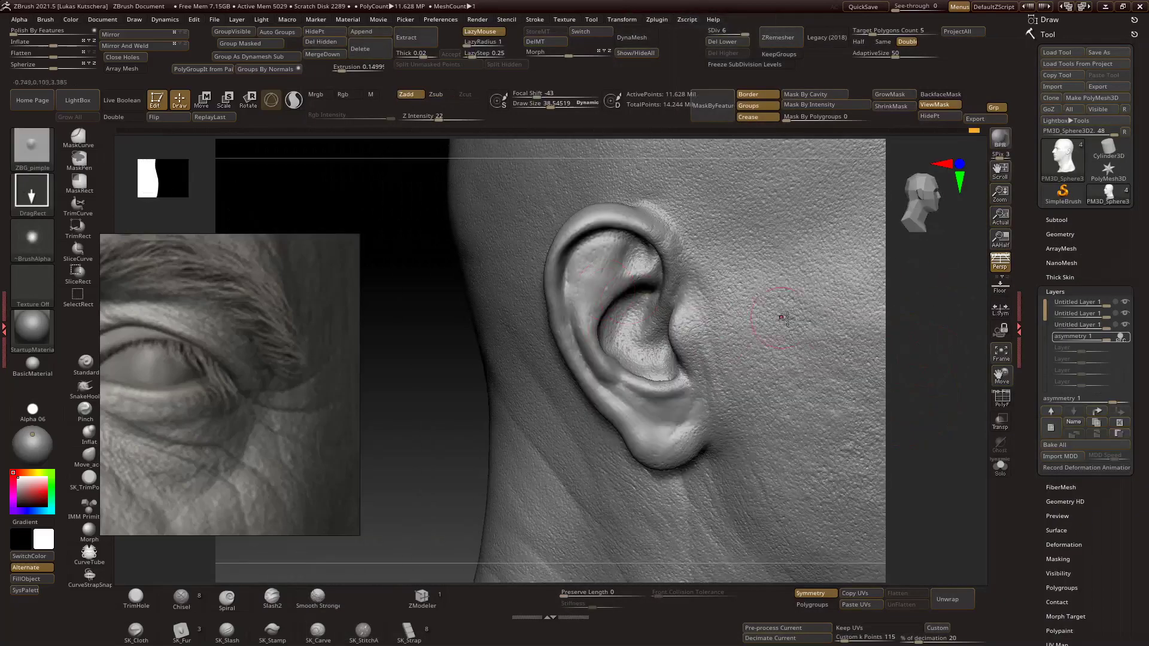
key(b)
click(938, 359)
key(b)
click(778, 345)
Carve fine creases around the mouth corner and upper lip edge with the DamStandard brush at draw sizes of about 8 to 12.
key(s)
mouse_move(448, 427)
ctrl+right_down()
mouse_move(932, 363)
mouse_move(928, 341)
mouse_move(912, 340)
mouse_move(949, 383)
mouse_move(918, 367)
mouse_move(906, 411)
mouse_move(696, 396)
mouse_move(879, 282)
mouse_move(886, 456)
ctrl+right_up()
mouse_move(569, 461)
right_down()
mouse_move(590, 403)
mouse_move(762, 336)
mouse_move(937, 396)
mouse_move(548, 432)
right_up()
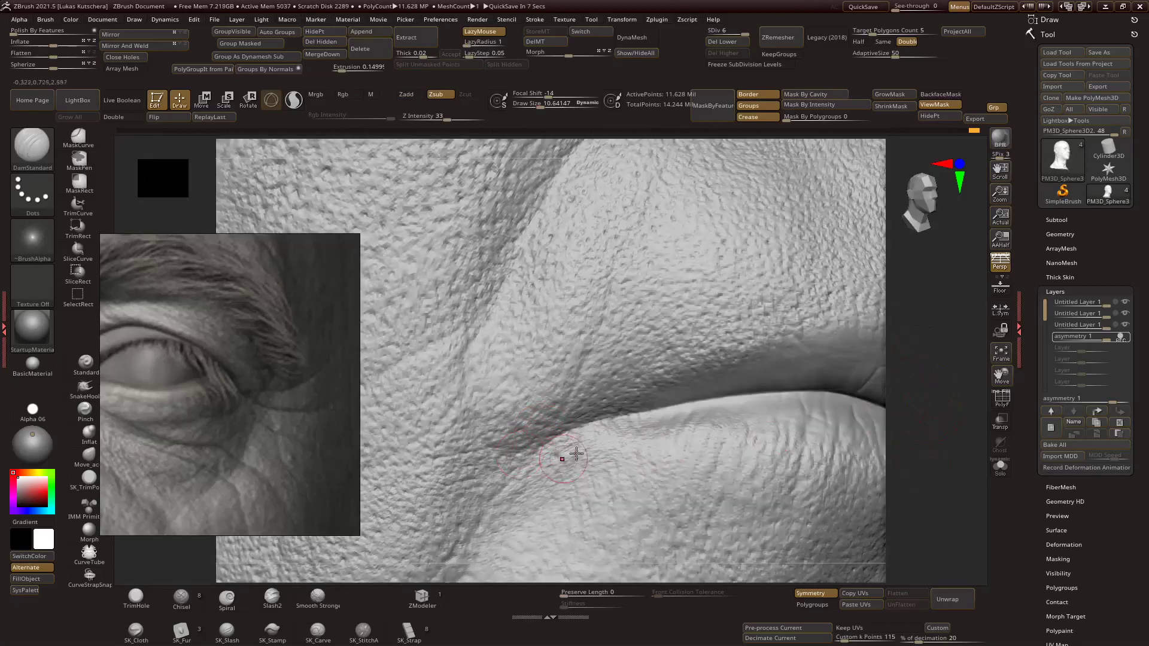
right_drag(622, 322, 562, 393)
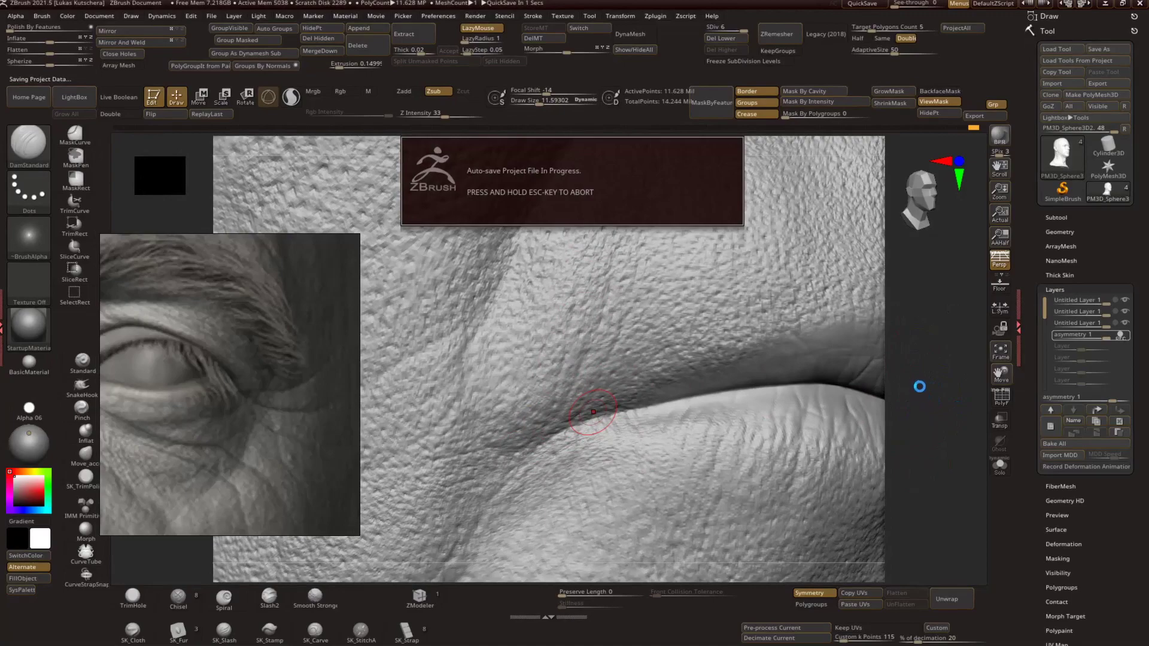
right_drag(918, 390, 891, 440)
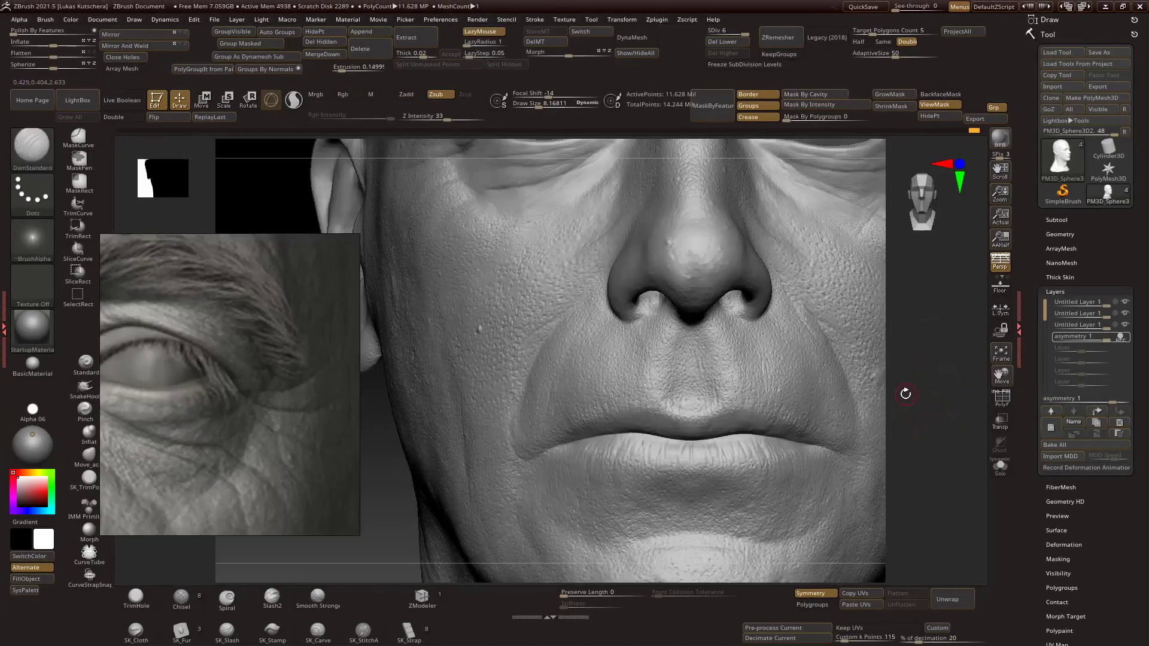
right_drag(903, 393, 923, 431)
Carve thin vertical wrinkles into the upper and lower lips with the DamStandard brush at a draw size of about 7.
key(comma)
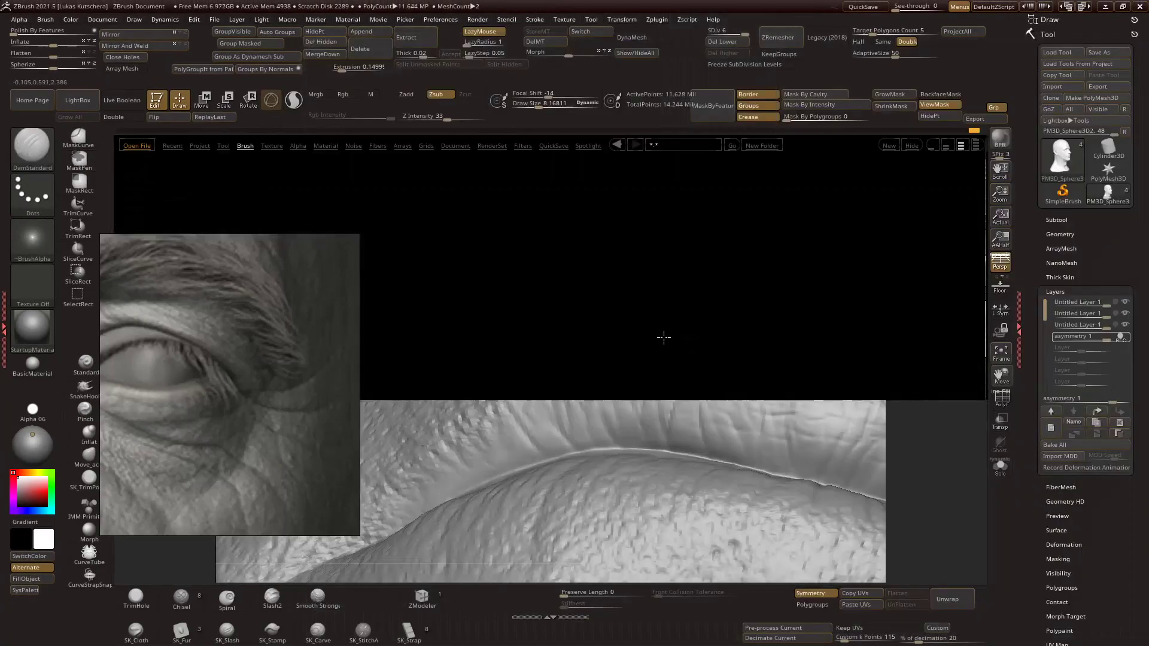
double_click(778, 288)
mouse_move(778, 288)
right_down()
mouse_move(675, 356)
mouse_move(697, 424)
right_up()
right_drag(751, 322, 734, 419)
key(b)
key(d)
key(s)
mouse_move(878, 431)
right_down()
mouse_move(746, 436)
mouse_move(993, 461)
mouse_move(993, 418)
mouse_move(943, 453)
mouse_move(622, 410)
mouse_move(952, 449)
mouse_move(618, 412)
right_up()
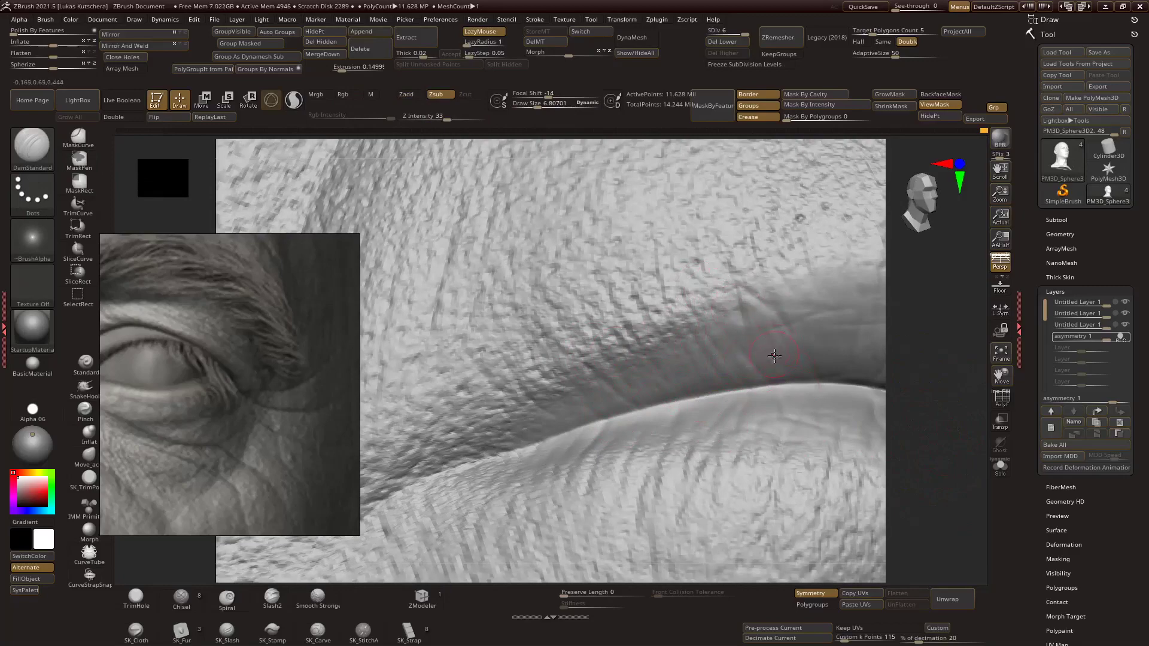
right_drag(649, 385, 638, 421)
mouse_move(573, 443)
right_down()
mouse_move(935, 390)
mouse_move(569, 393)
mouse_move(644, 377)
mouse_move(591, 388)
right_up()
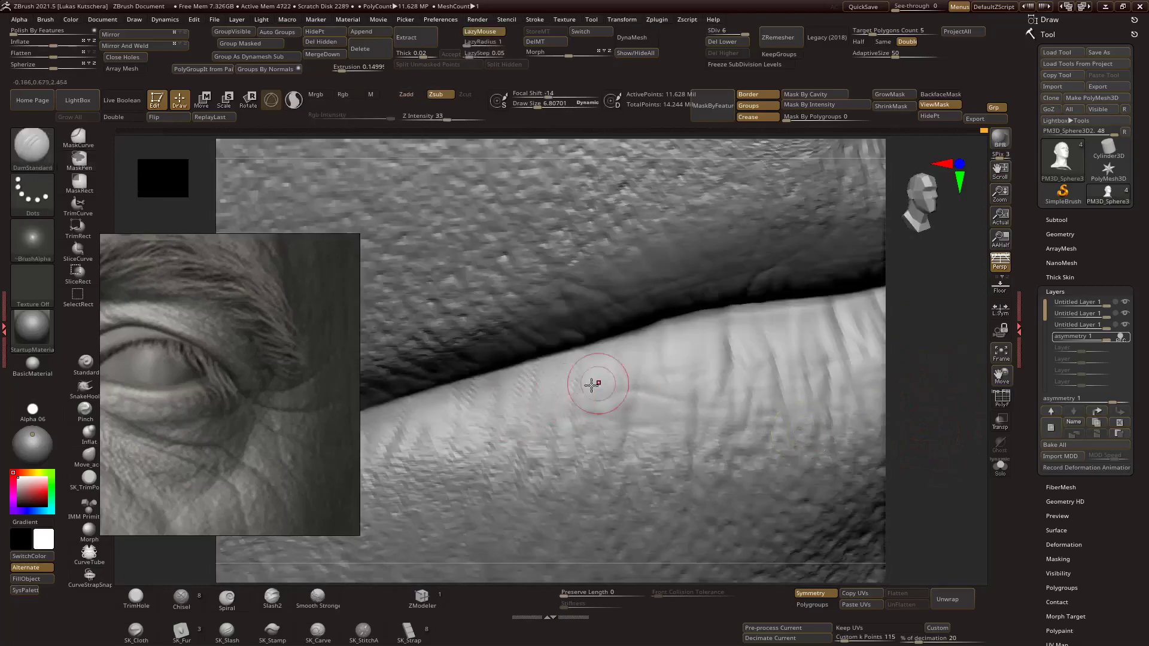
mouse_move(828, 356)
right_down()
mouse_move(500, 384)
mouse_move(895, 397)
mouse_move(885, 380)
mouse_move(921, 413)
mouse_move(807, 374)
right_up()
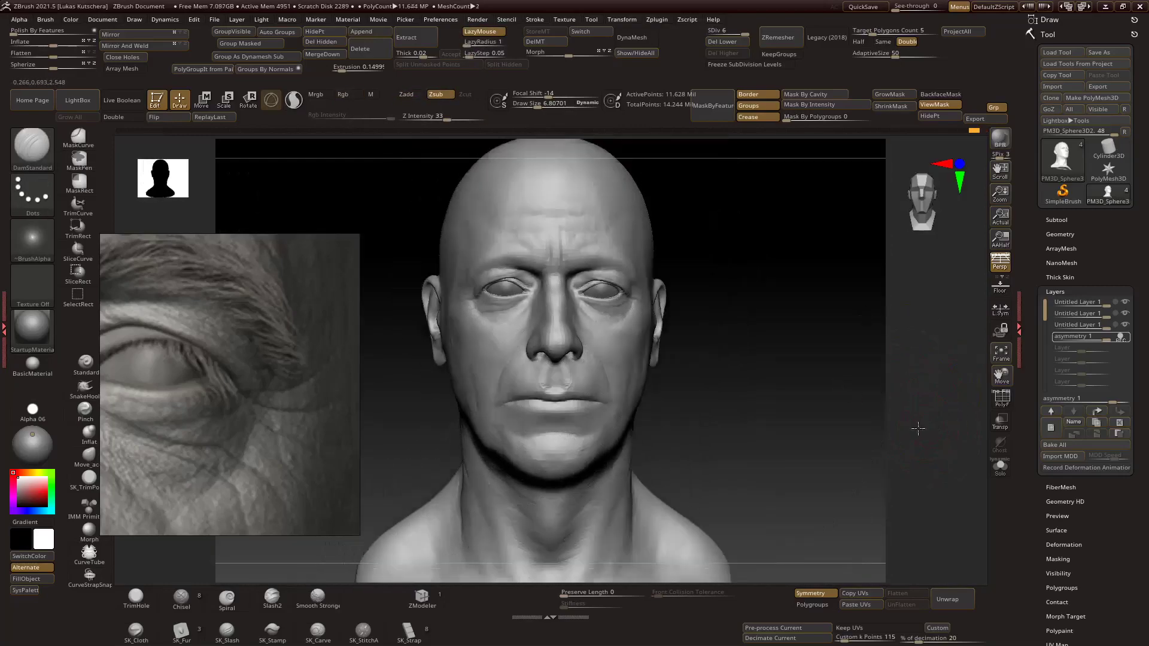
Store a morph target for the head and apply a fine surface noise to the mesh.
right_drag(886, 463, 903, 441)
key(b)
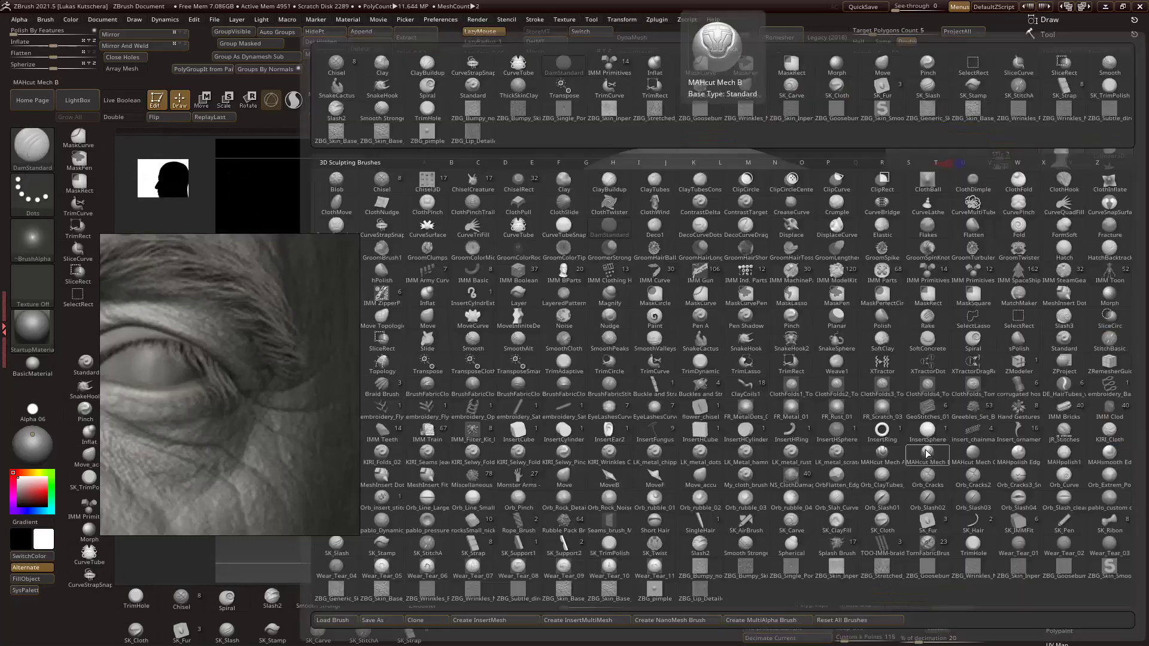
click(901, 484)
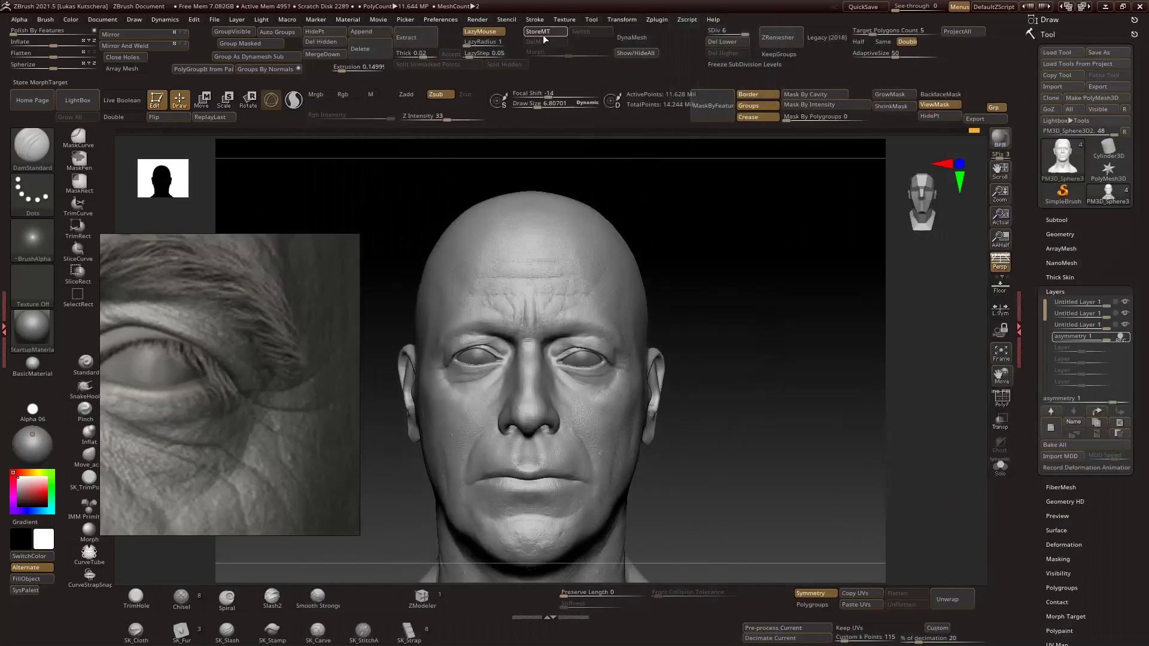
click(1056, 530)
click(1079, 360)
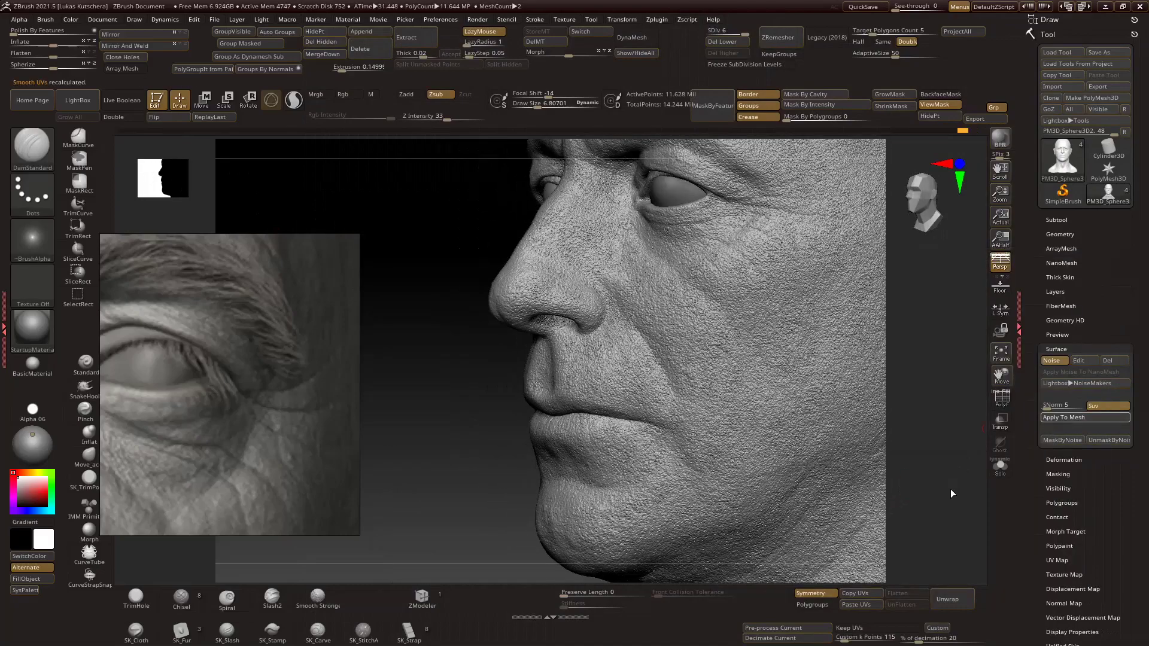
drag(931, 489, 837, 383)
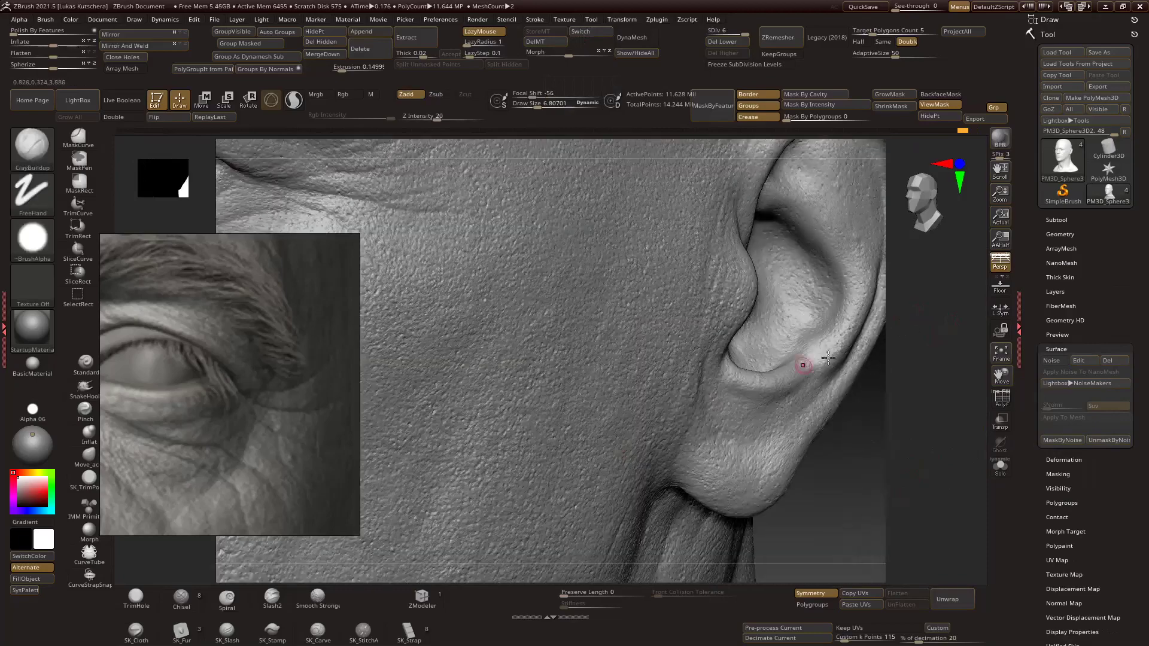
Adjust how strongly the applied noise shows by morphing between the mesh and the stored morph target.
mouse_move(828, 357)
mouse_down()
mouse_move(824, 425)
mouse_move(915, 249)
mouse_move(888, 313)
mouse_up()
click(592, 35)
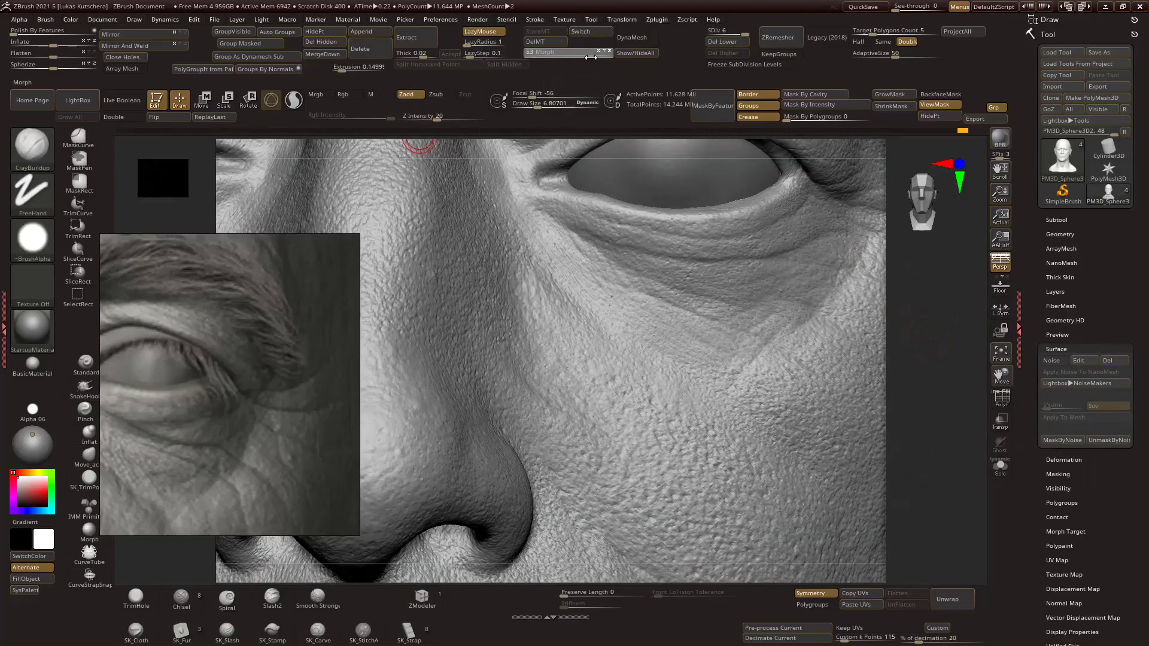
drag(591, 57, 592, 57)
Carve fine creases along the eye bag folds with the DamStandard brush at a draw size of about 9, following the lower eyelid reference.
drag(928, 341, 869, 365)
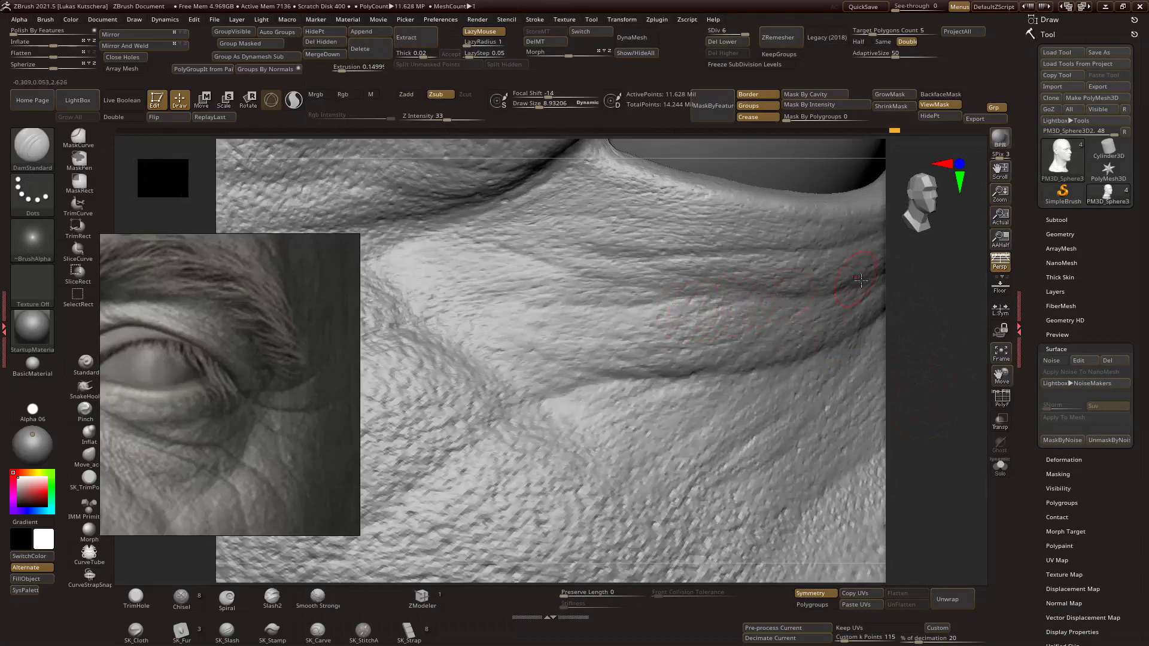
right_drag(768, 294, 778, 335)
click(295, 390)
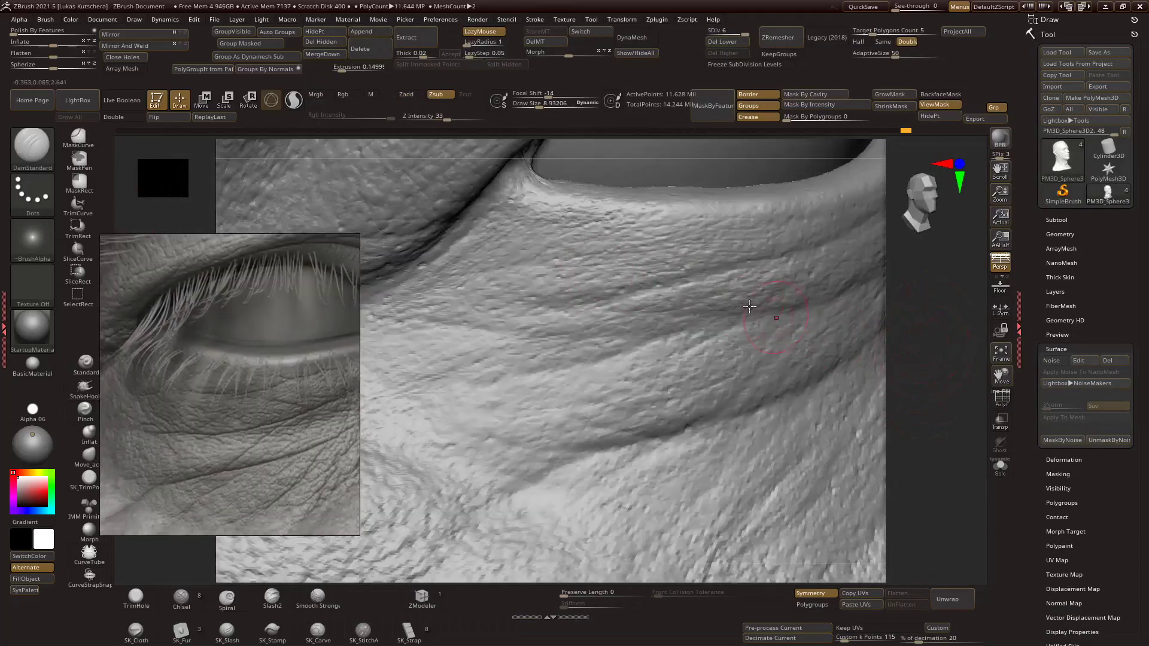
mouse_move(762, 276)
right_down()
mouse_move(768, 264)
mouse_move(832, 326)
right_up()
right_drag(683, 325, 629, 263)
right_drag(756, 219, 786, 181)
right_drag(838, 215, 590, 333)
mouse_move(601, 292)
right_down()
mouse_move(459, 287)
mouse_move(497, 265)
mouse_move(569, 299)
right_up()
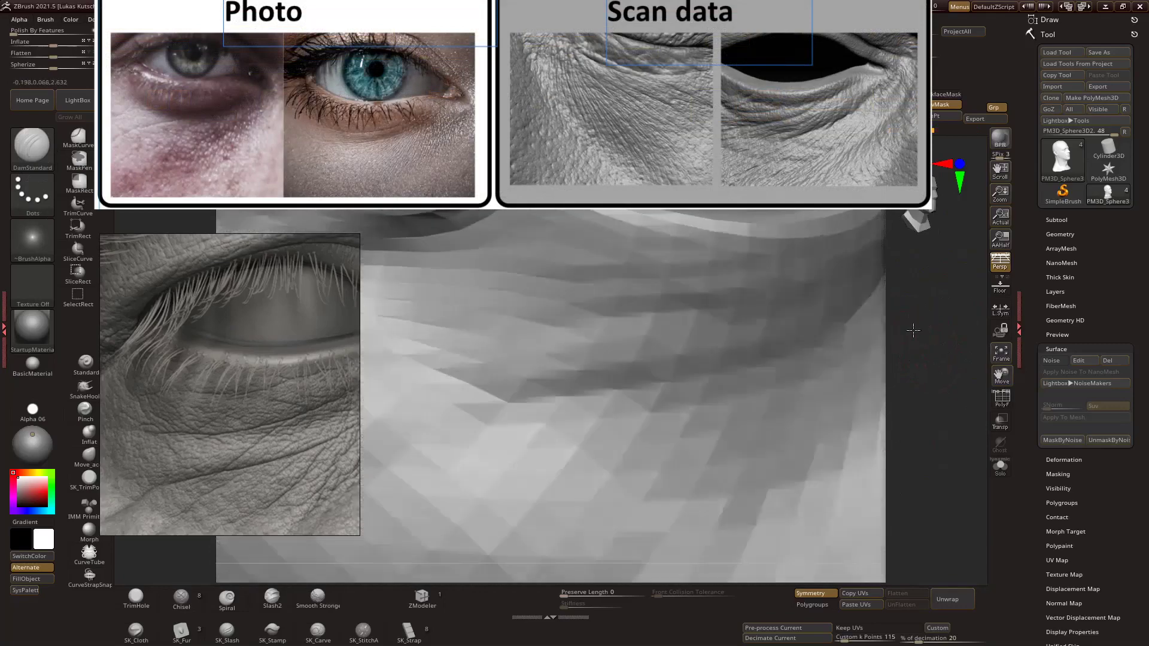
mouse_move(698, 358)
right_down()
mouse_move(692, 379)
mouse_move(610, 432)
right_up()
right_drag(818, 252, 690, 312)
drag(617, 346, 532, 381)
mouse_move(904, 383)
alt+mouse_down()
mouse_move(903, 344)
mouse_move(916, 389)
alt+mouse_up()
Build up thin diagonal skin folds below both eye bags with the Standard brush.
key(b)
key(s)
key(t)
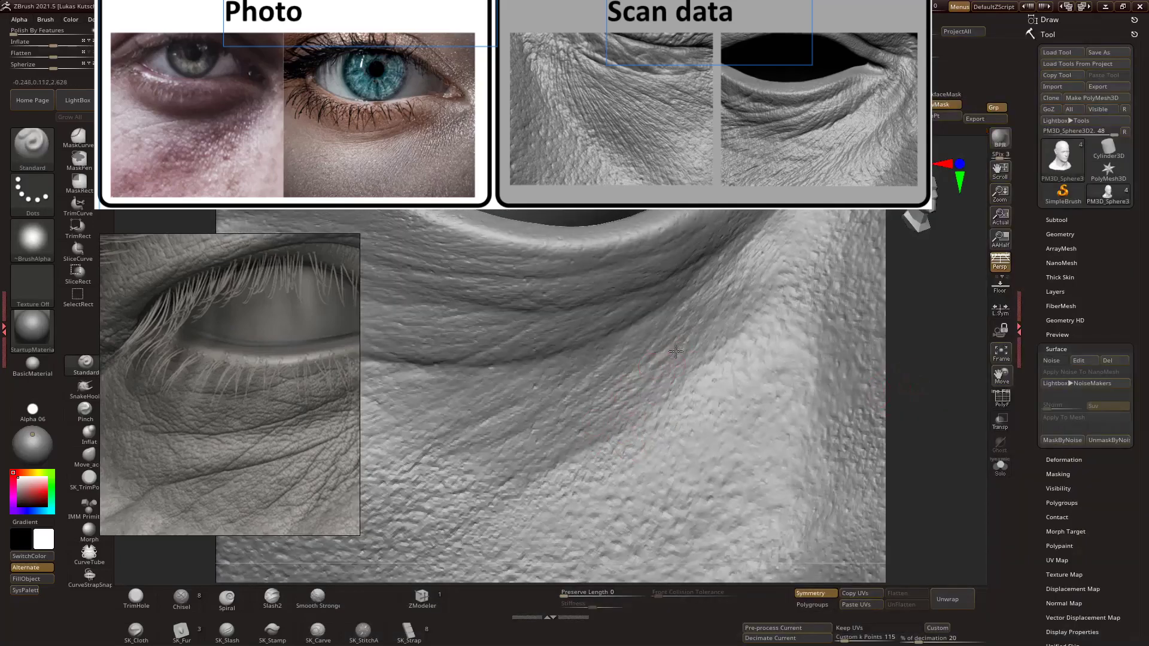
right_drag(686, 365, 575, 443)
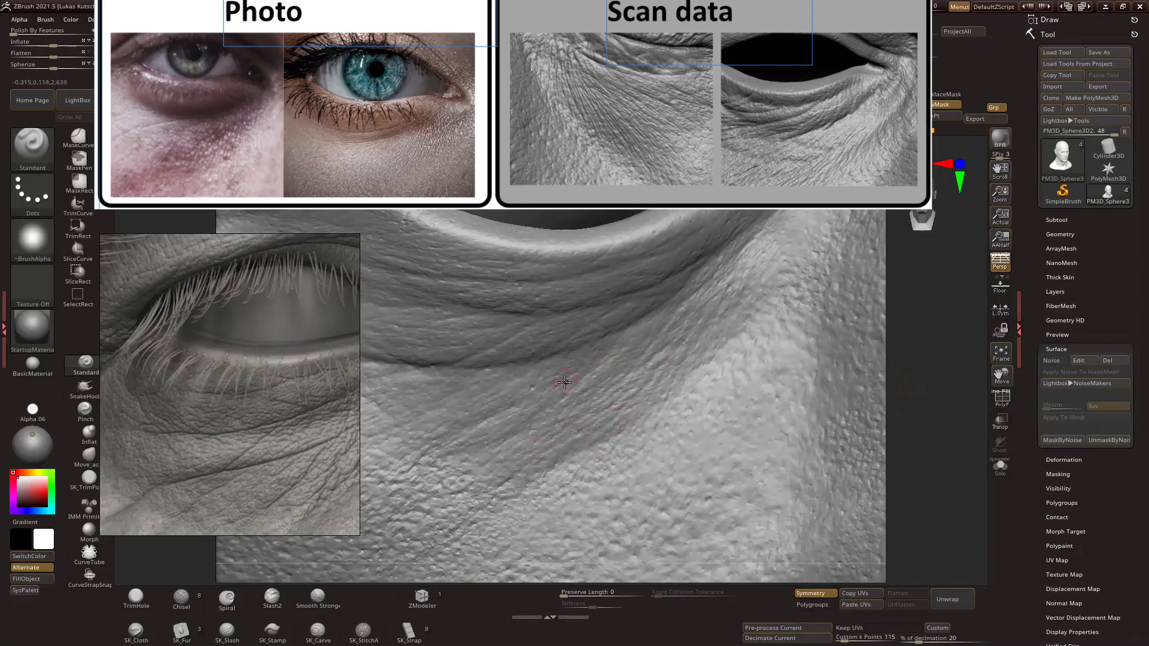
mouse_move(661, 329)
right_down()
mouse_move(915, 336)
mouse_move(639, 431)
right_up()
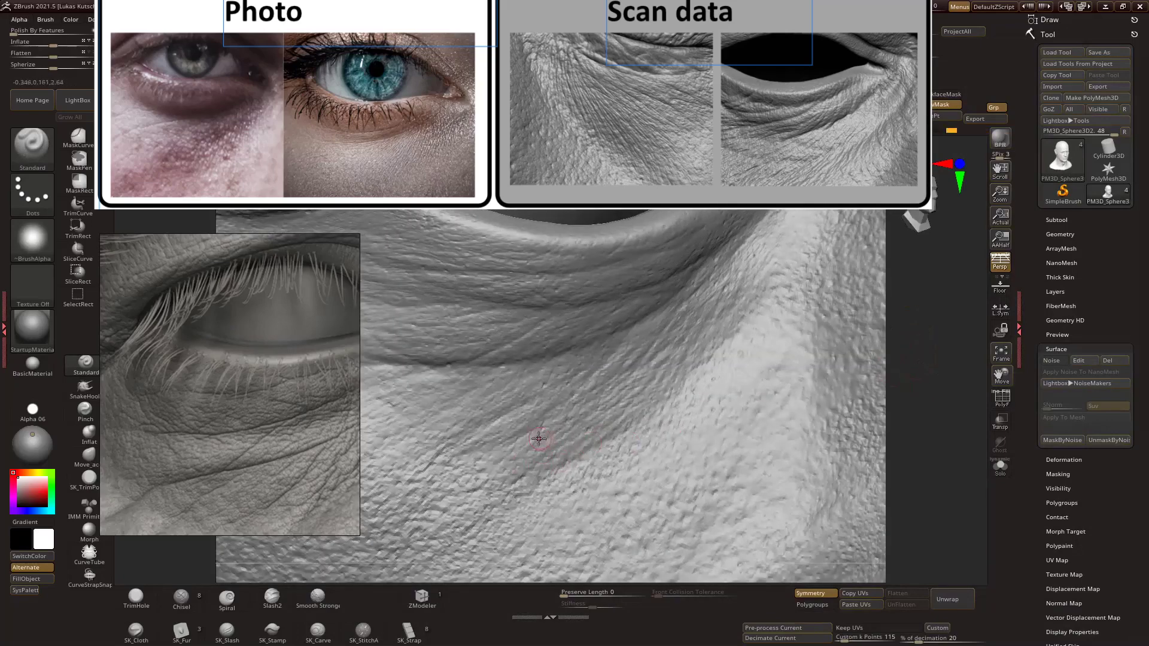
mouse_move(612, 342)
right_down()
mouse_move(910, 364)
mouse_move(931, 395)
right_up()
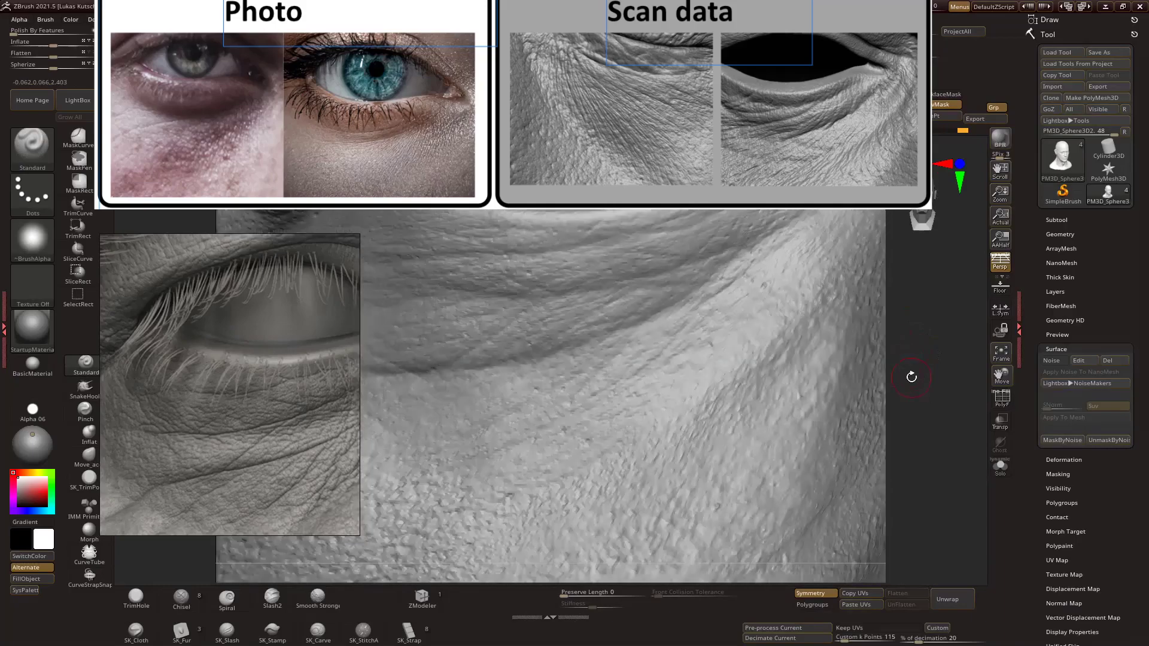
mouse_move(544, 339)
right_down()
mouse_move(891, 381)
mouse_move(712, 274)
mouse_move(807, 311)
mouse_move(943, 444)
mouse_move(706, 384)
mouse_move(575, 309)
right_up()
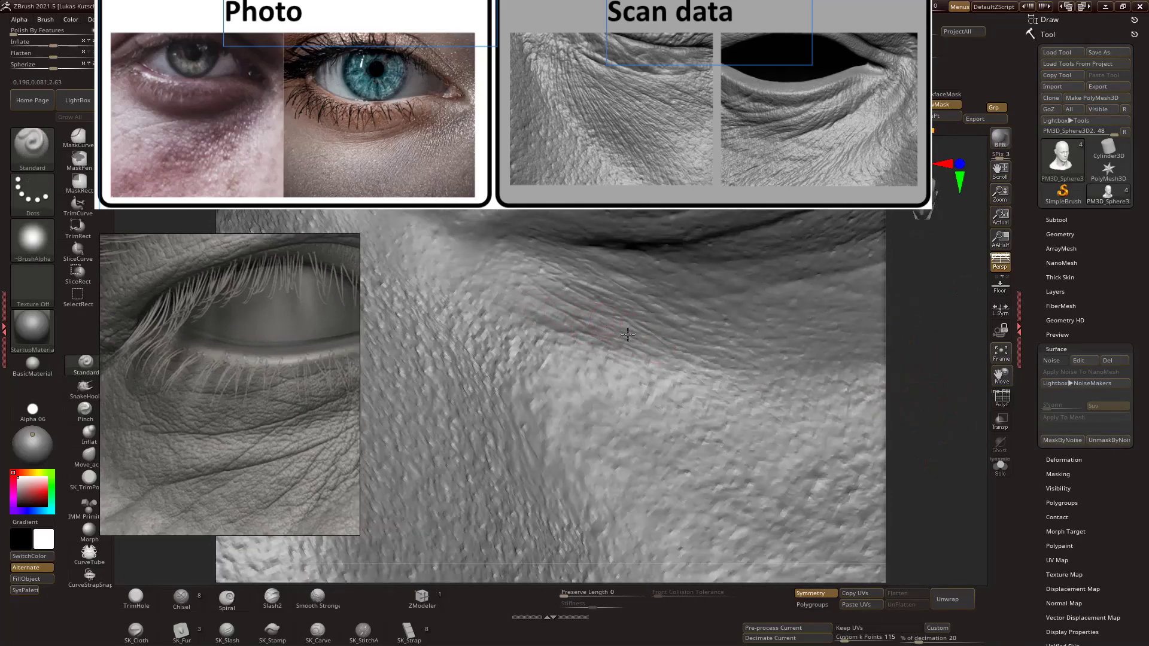
Carve fine creases into the other eye bag with the DamStandard brush, following the matching under-eye reference.
mouse_move(673, 340)
right_down()
mouse_move(815, 375)
mouse_move(910, 347)
mouse_move(977, 359)
right_up()
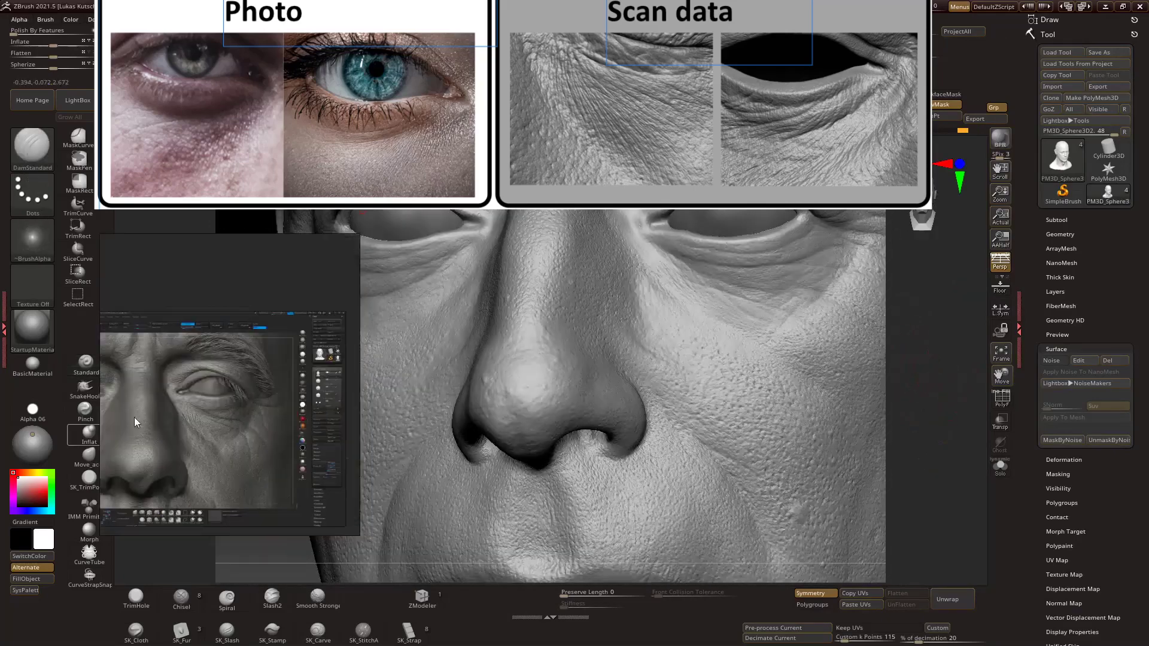
right_drag(599, 335, 639, 288)
right_drag(725, 280, 846, 401)
right_drag(589, 330, 643, 321)
right_drag(725, 317, 760, 331)
right_drag(775, 293, 776, 277)
mouse_move(810, 318)
right_down()
mouse_move(726, 411)
mouse_move(666, 399)
mouse_move(620, 411)
right_up()
Raise crossing wrinkle folds where the other eye bag meets the cheek with the Standard brush.
key(b)
key(s)
key(t)
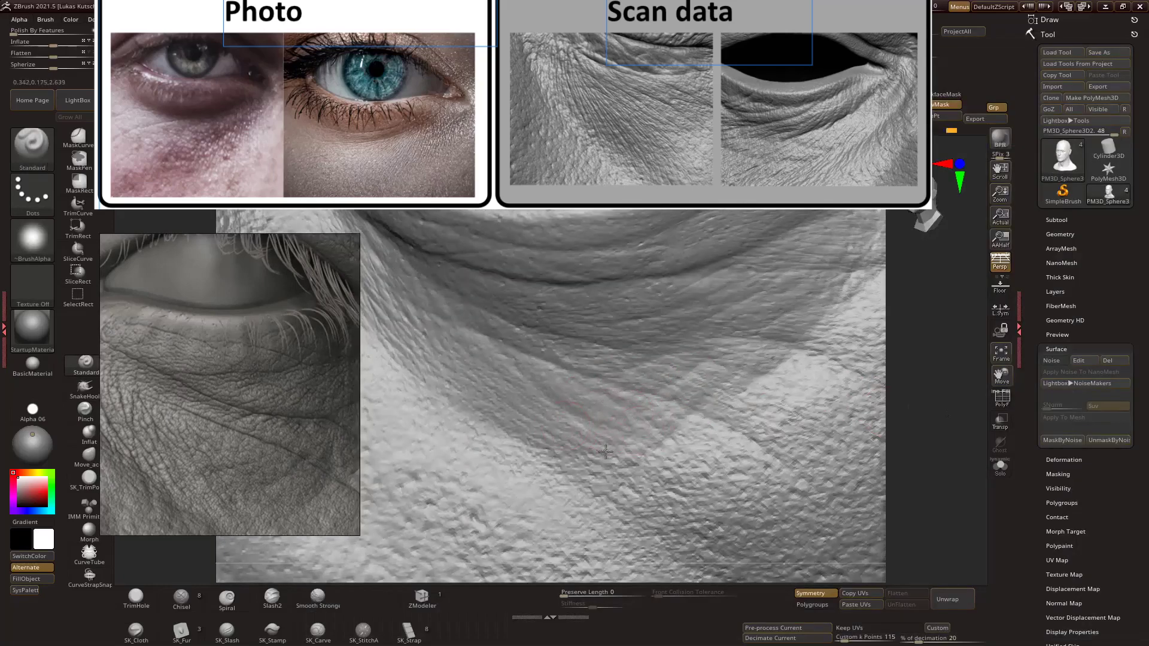
right_drag(707, 354, 760, 358)
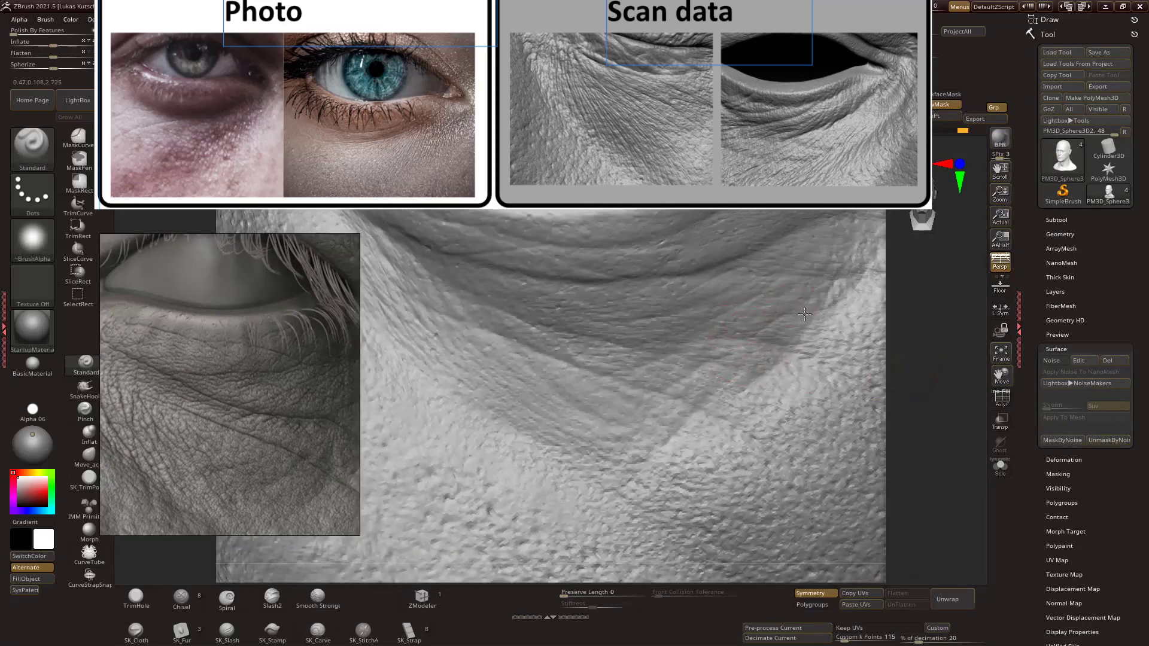
right_drag(795, 316, 772, 356)
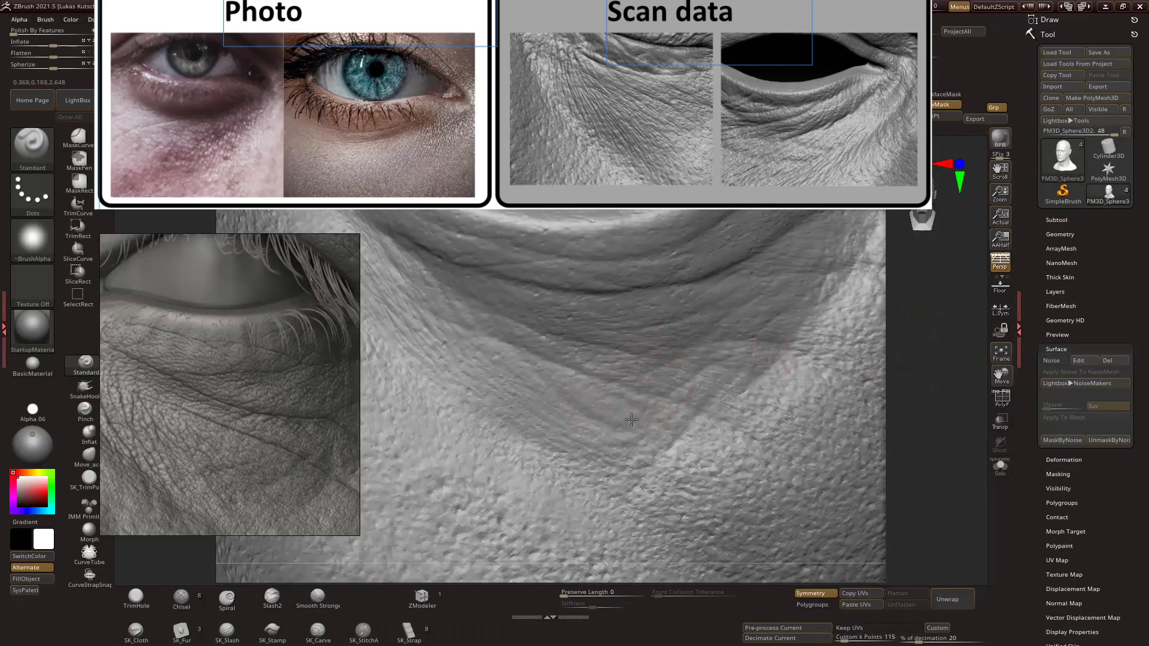
right_drag(927, 413, 909, 404)
right_drag(770, 341, 787, 333)
mouse_move(756, 380)
right_down()
mouse_move(916, 362)
mouse_move(784, 428)
right_up()
right_drag(594, 436, 652, 392)
Sharpen the wrinkles from the lower eyelid to the inner eye corner with the DamStandard brush at a draw size of about 6.
key(b)
key(d)
key(s)
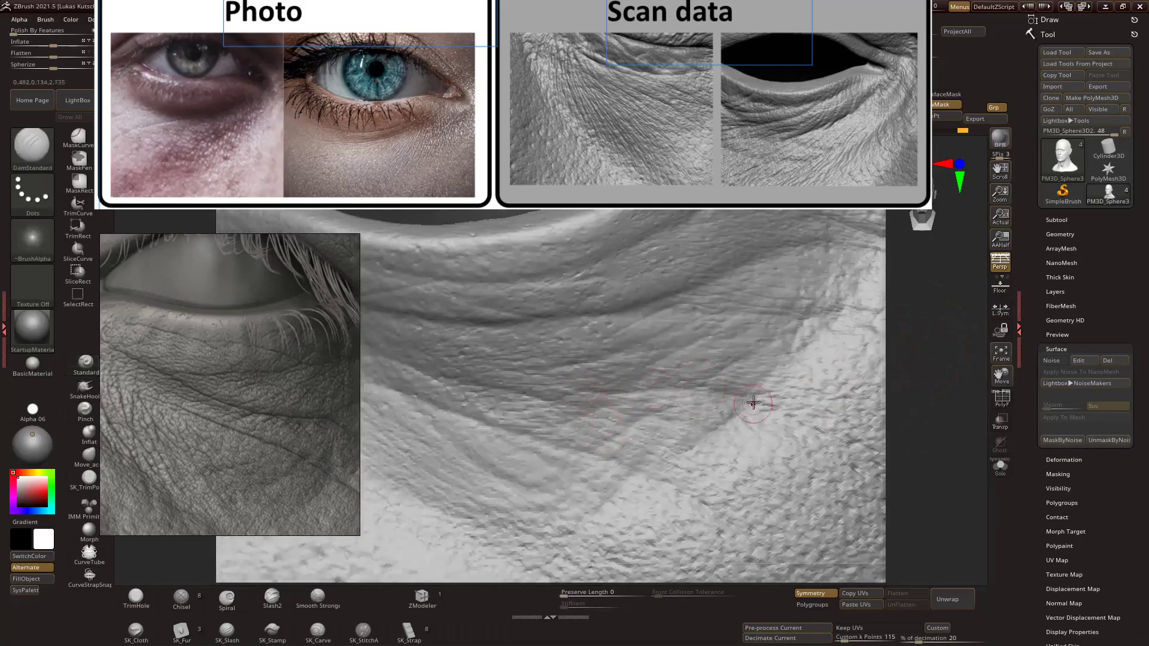
mouse_move(551, 396)
right_down()
mouse_move(910, 389)
mouse_move(802, 351)
right_up()
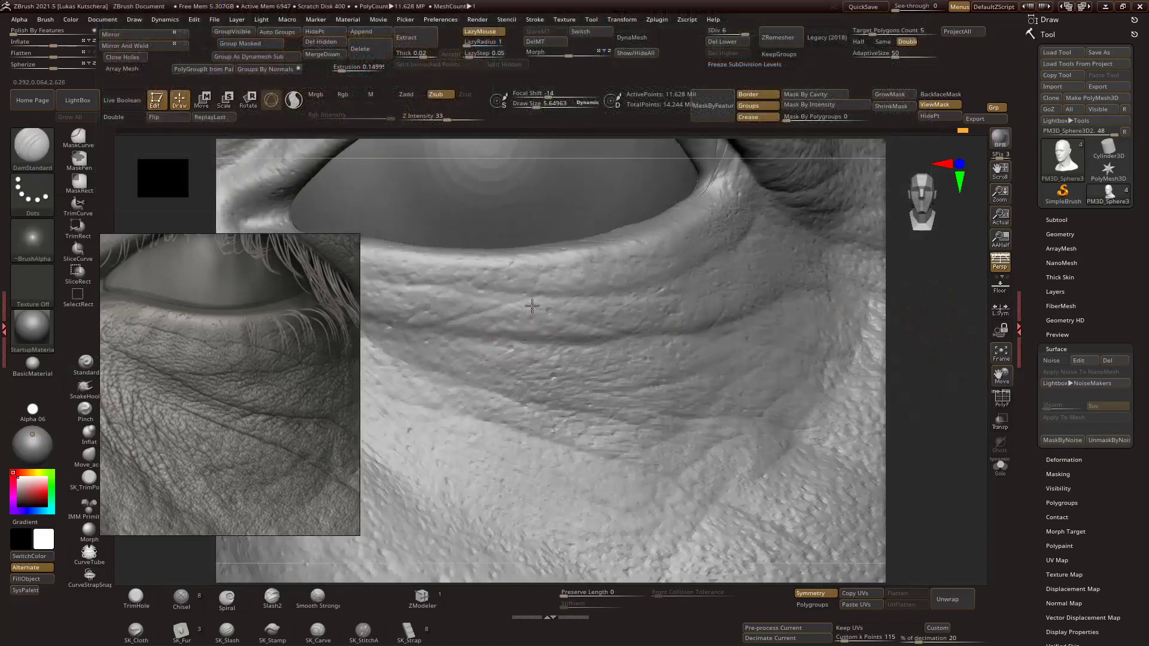
right_drag(532, 306, 592, 289)
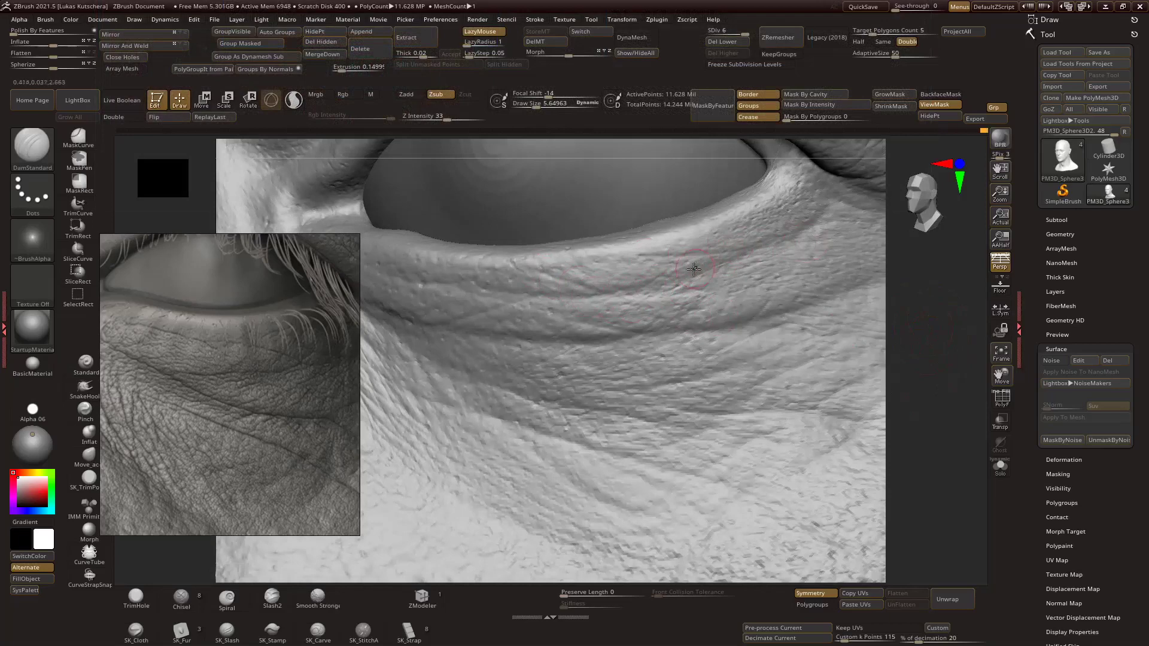
right_drag(823, 222, 653, 255)
mouse_move(643, 308)
ctrl+right_down()
mouse_move(796, 325)
mouse_move(637, 339)
ctrl+right_up()
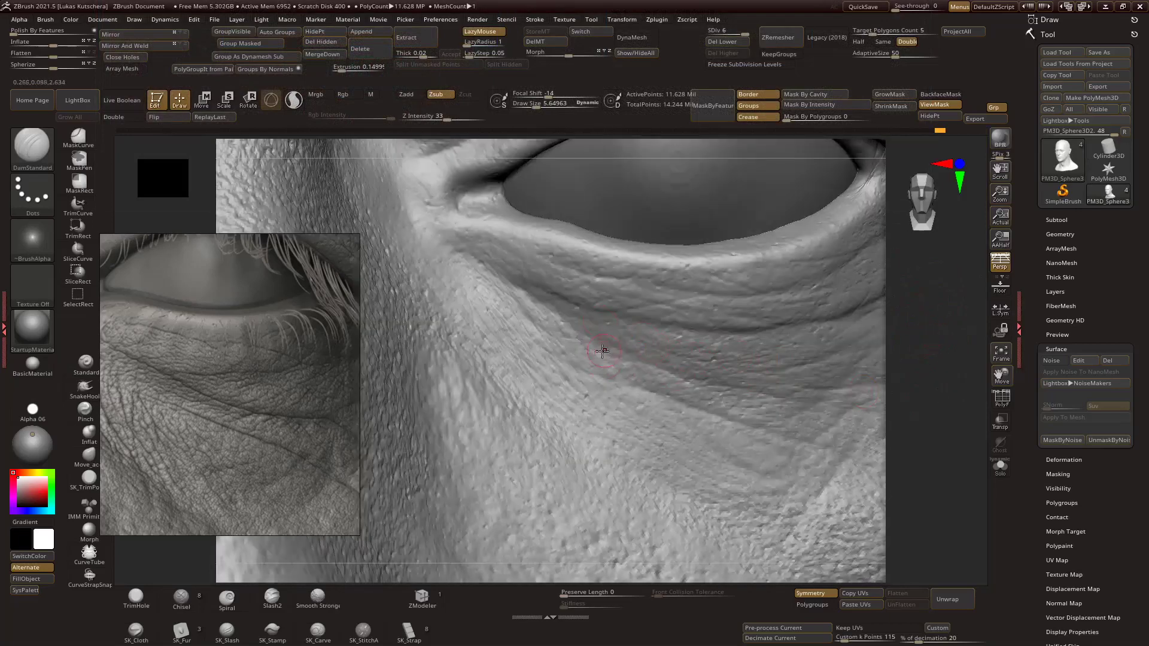
mouse_move(919, 420)
ctrl+right_down()
mouse_move(898, 385)
mouse_move(898, 440)
ctrl+right_up()
Add small raised skin bumps and folds below the eye bag with the Standard brush at Z intensity 22 and draw sizes of about 5 to 6.
key(b)
click(931, 571)
mouse_move(573, 365)
right_down()
mouse_move(936, 410)
mouse_move(941, 444)
mouse_move(975, 335)
mouse_move(939, 419)
right_up()
right_drag(915, 329, 957, 323)
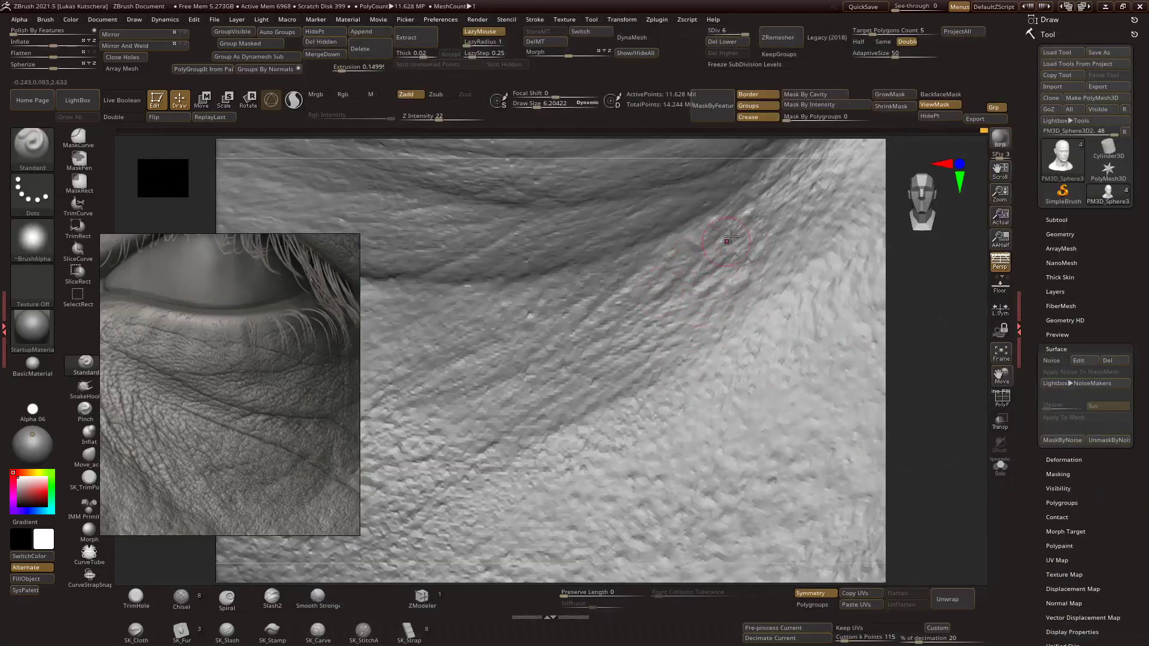
mouse_move(727, 317)
right_down()
mouse_move(744, 297)
mouse_move(918, 328)
mouse_move(620, 395)
right_up()
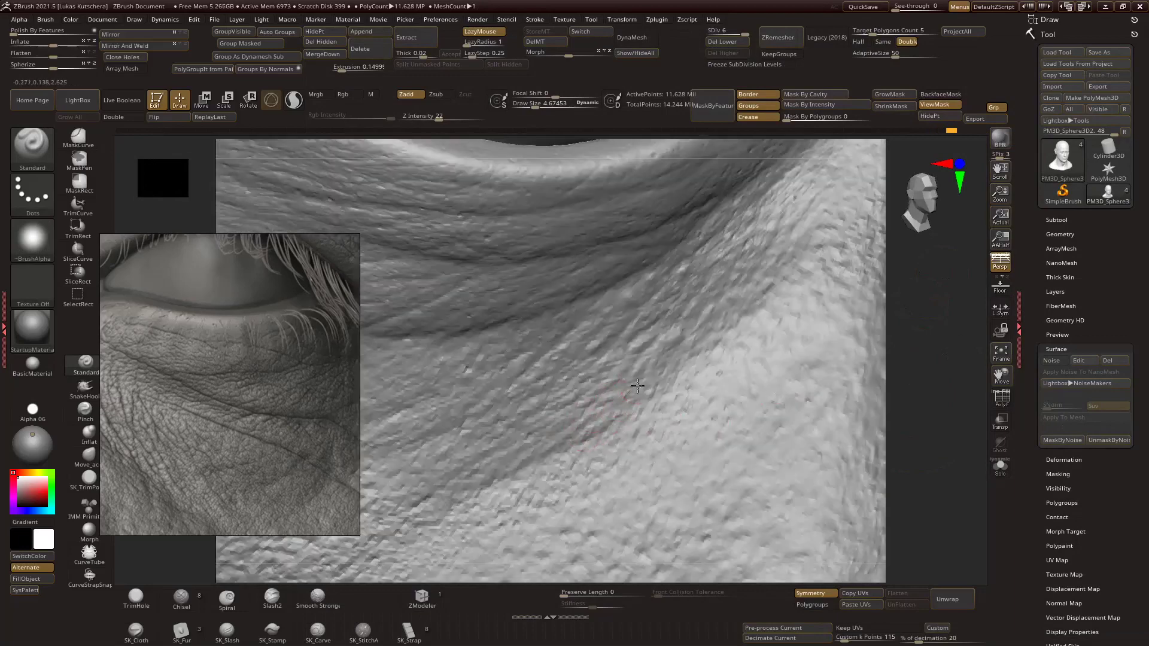
right_drag(459, 453, 545, 337)
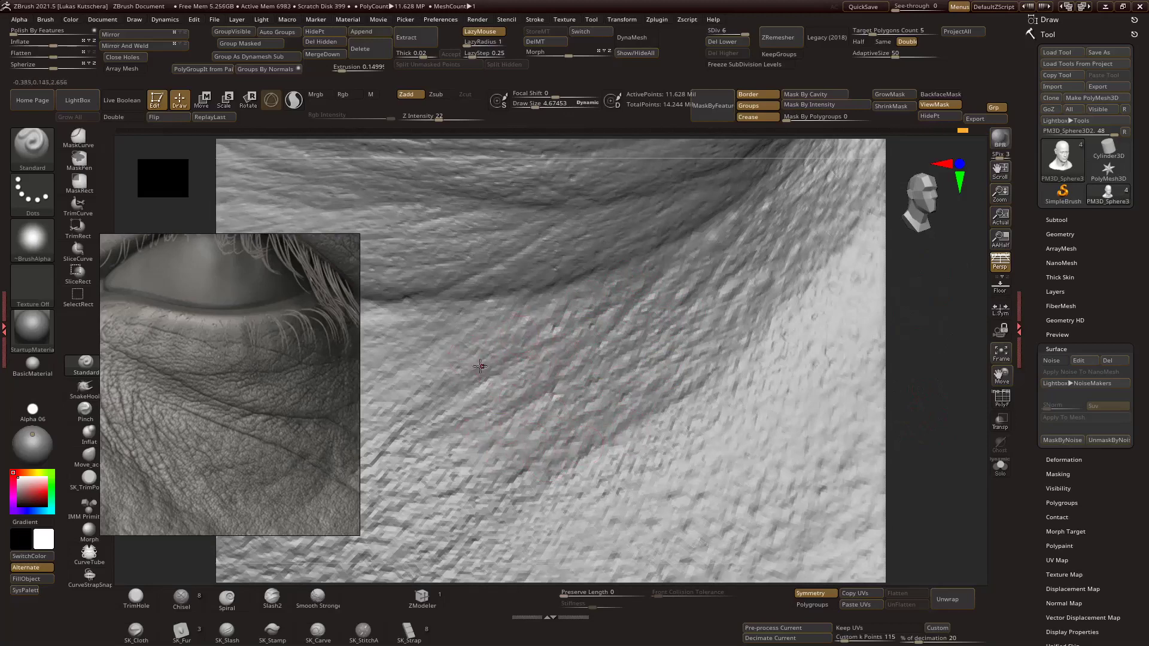
Add fine raised skin folds from the inner eye corner toward the cheek with the Standard brush at a draw size of about 4.7.
mouse_move(453, 353)
right_down()
mouse_move(898, 359)
mouse_move(669, 365)
right_up()
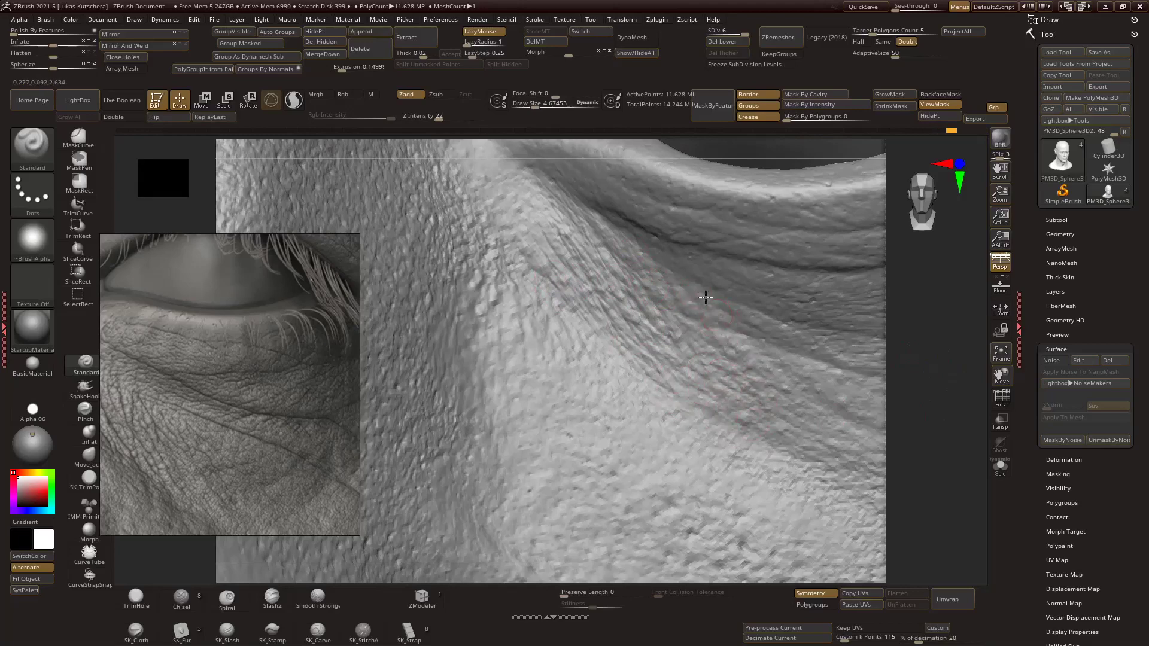
mouse_move(704, 305)
right_down()
mouse_move(793, 358)
mouse_move(810, 416)
right_up()
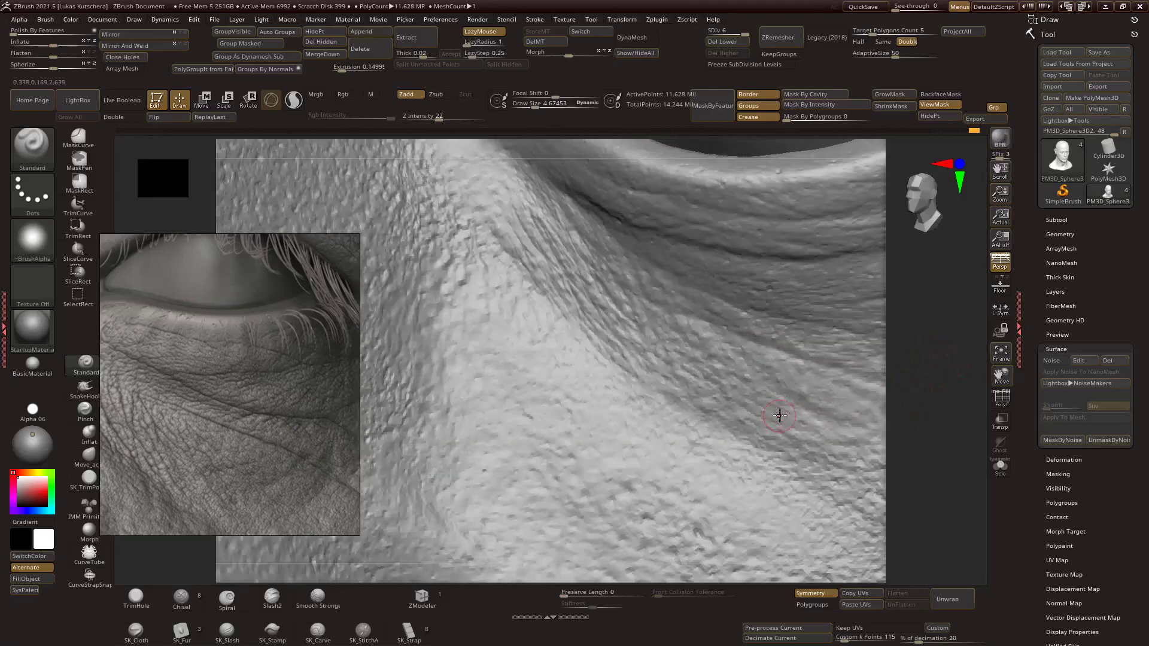
mouse_move(802, 459)
right_down()
mouse_move(740, 353)
mouse_move(662, 366)
right_up()
key(f)
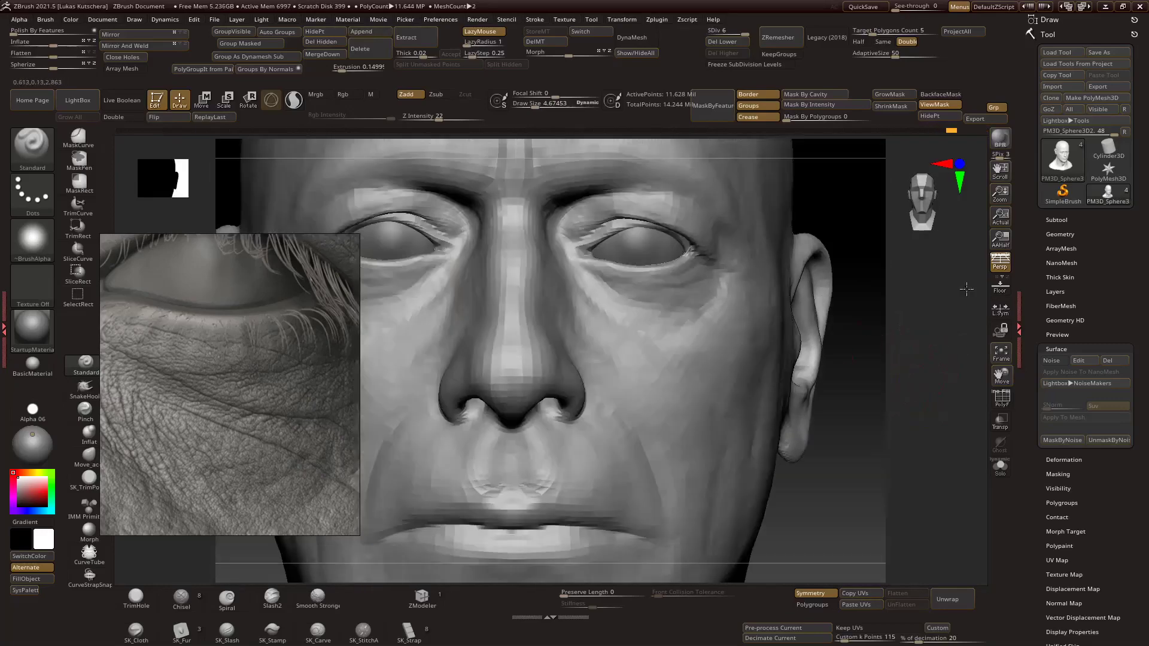
Sculpt skin irregularities and a soft diagonal fold on the earlobe below the ear's inner bowl.
key(Tab)
mouse_move(860, 349)
right_down()
mouse_move(854, 362)
mouse_move(875, 361)
mouse_move(843, 360)
right_up()
mouse_move(836, 403)
right_down()
mouse_move(895, 359)
mouse_move(688, 341)
mouse_move(700, 286)
mouse_move(710, 313)
mouse_move(685, 282)
mouse_move(761, 421)
mouse_move(880, 236)
mouse_move(826, 325)
mouse_move(816, 226)
right_up()
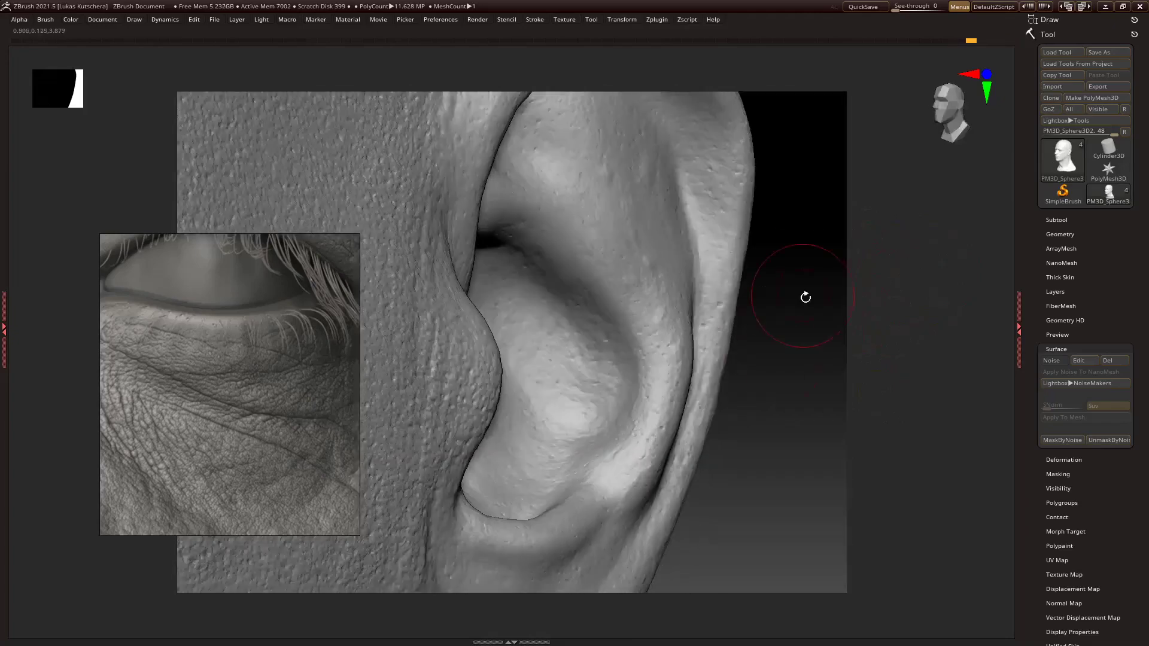
right_drag(809, 342, 636, 405)
key(s)
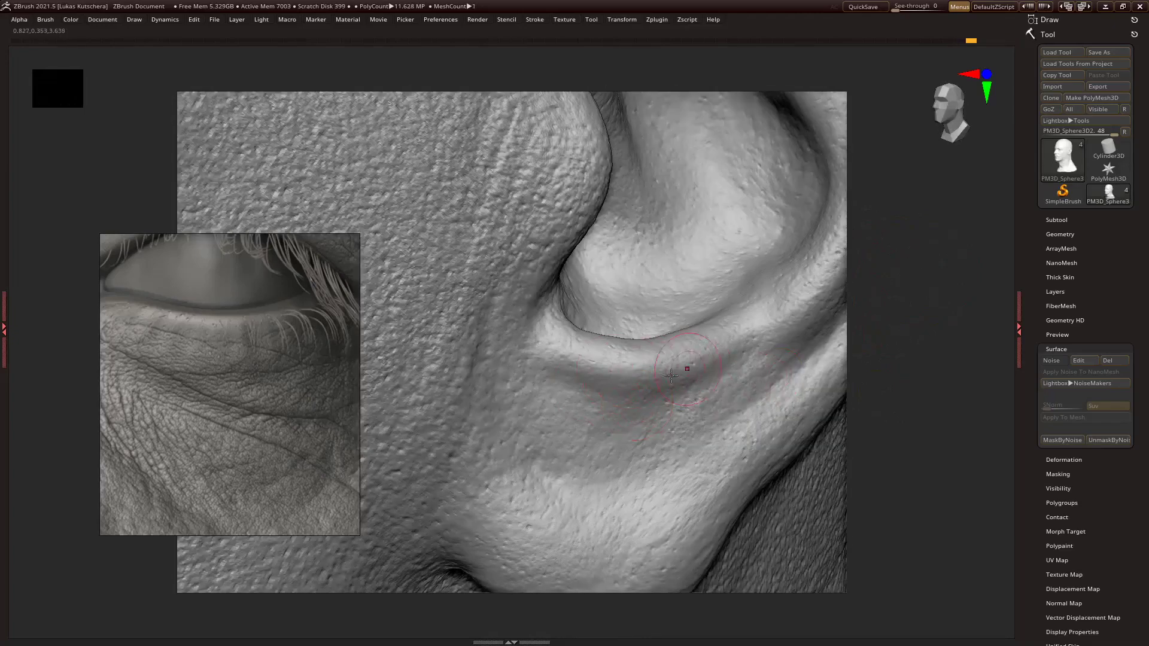
right_drag(761, 318, 642, 405)
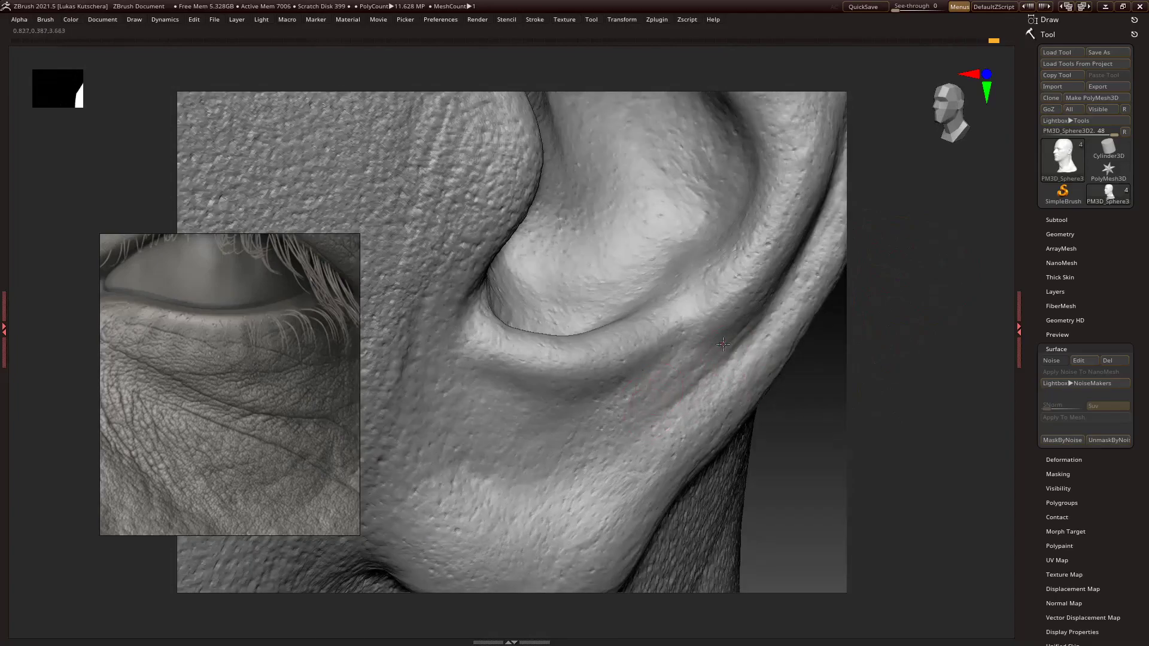
right_drag(754, 341, 668, 428)
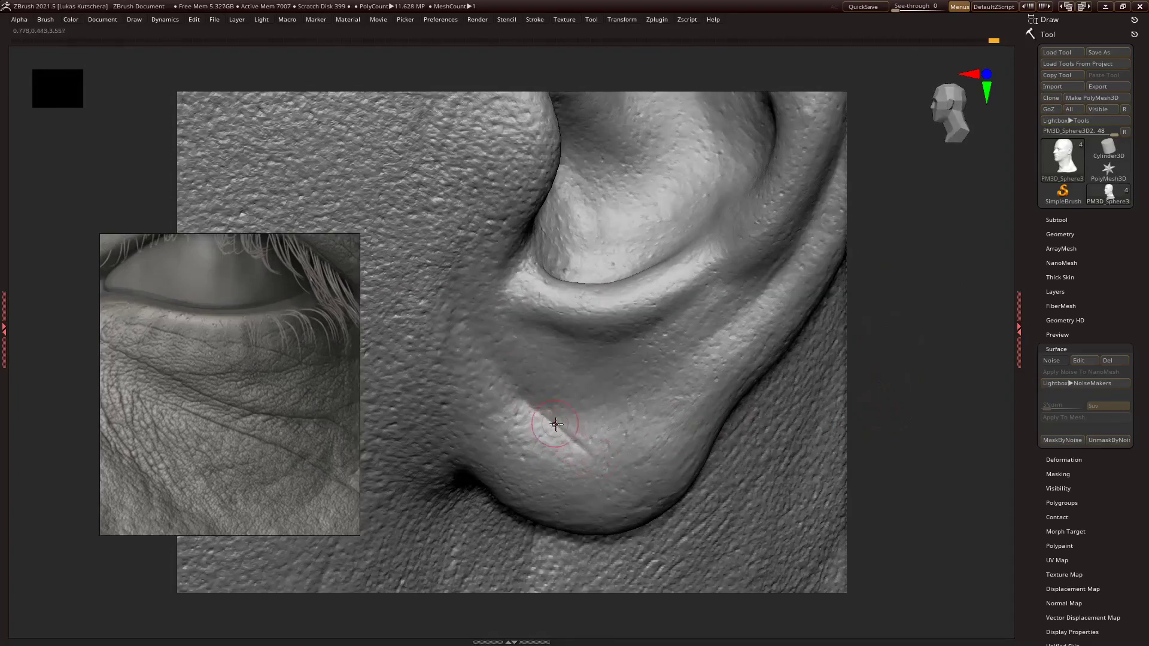
right_drag(540, 411, 885, 455)
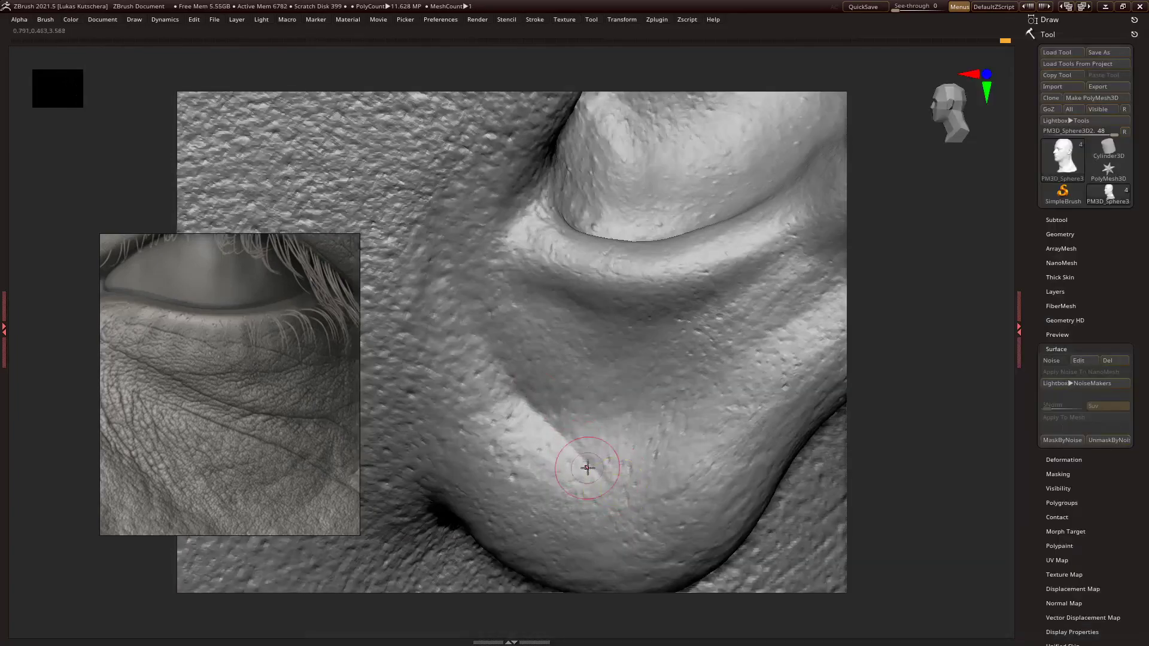
right_drag(591, 474, 582, 485)
Refine the nose bridge and its dorsal hump at a draw size of about 48, following the profile nose reference.
mouse_move(864, 443)
right_down()
mouse_move(867, 415)
mouse_move(898, 416)
mouse_move(903, 426)
mouse_move(598, 552)
mouse_move(739, 436)
mouse_move(833, 450)
mouse_move(501, 303)
mouse_move(653, 382)
right_up()
mouse_move(591, 193)
right_down()
mouse_move(526, 251)
mouse_move(725, 186)
mouse_move(888, 200)
mouse_move(609, 195)
mouse_move(738, 170)
mouse_move(611, 205)
mouse_move(891, 237)
mouse_move(795, 285)
mouse_move(815, 390)
mouse_move(854, 403)
mouse_move(708, 390)
mouse_move(678, 440)
mouse_move(756, 295)
mouse_move(769, 380)
mouse_move(796, 359)
mouse_move(585, 278)
right_up()
key(s)
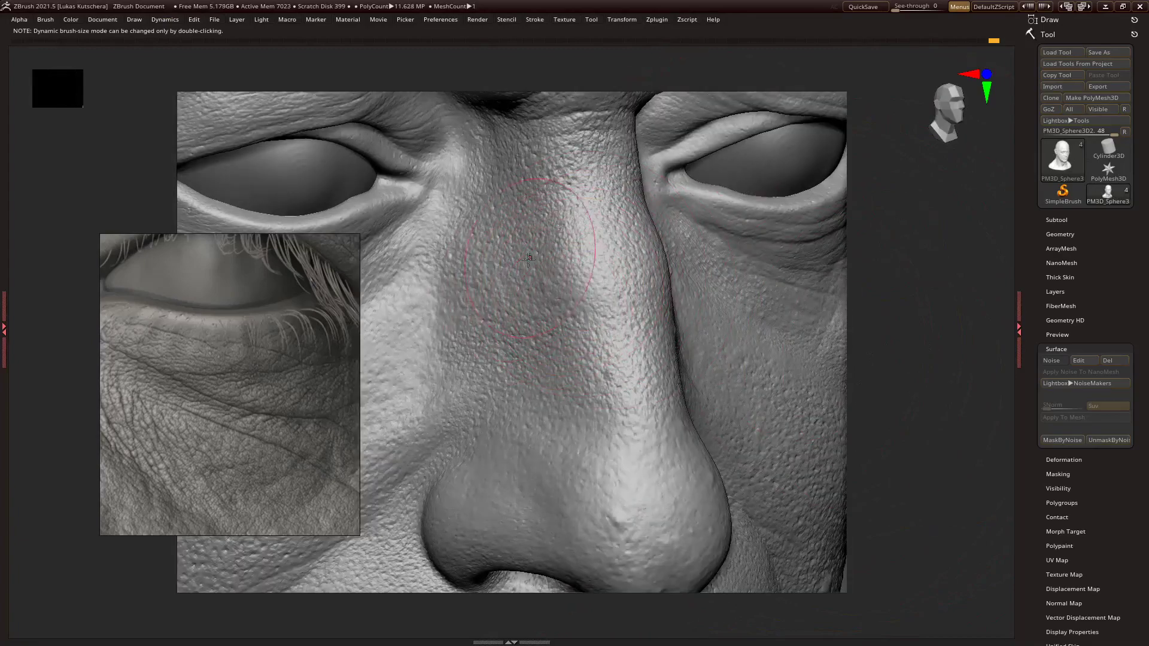
right_drag(537, 343, 630, 324)
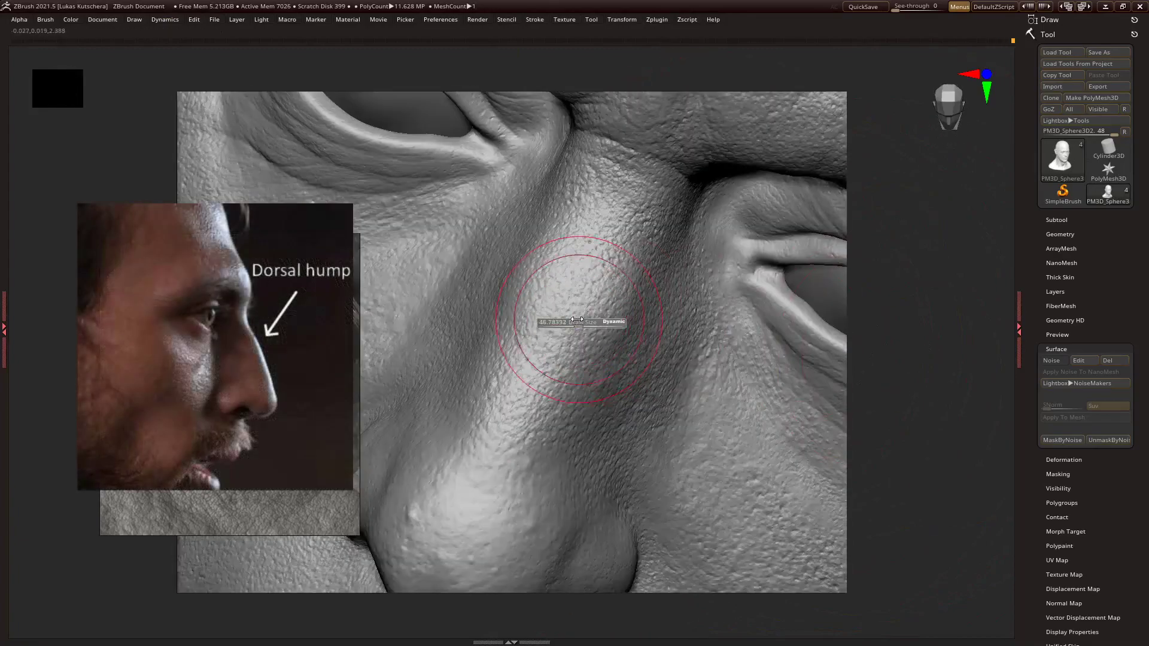
right_drag(593, 275, 877, 379)
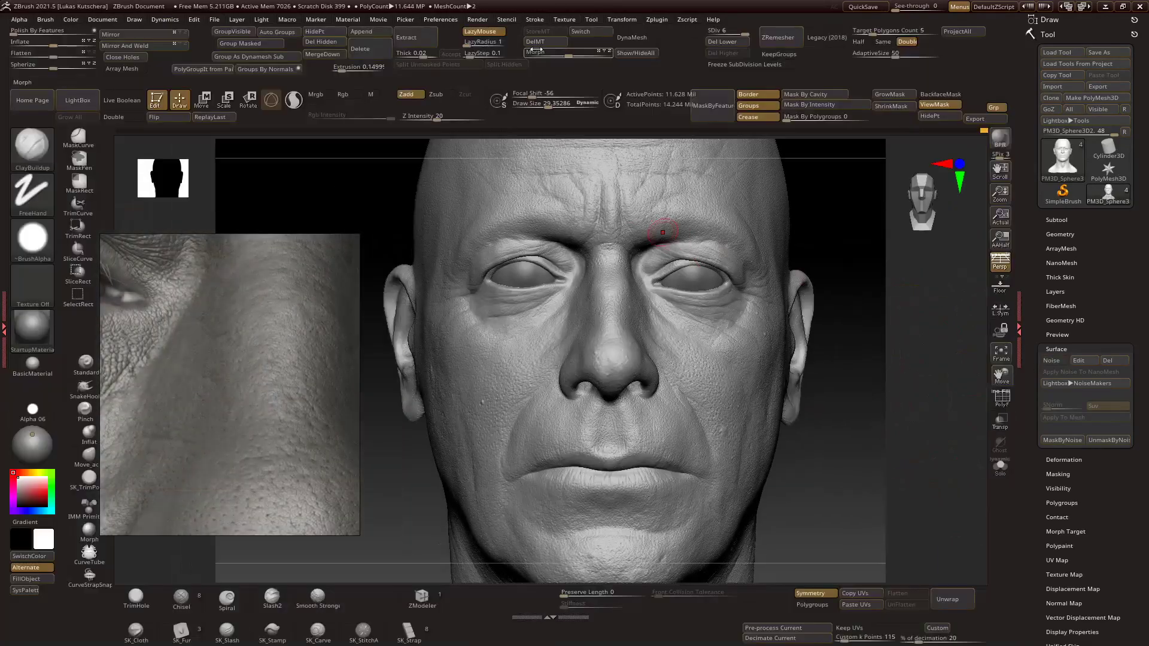
Enable surface noise on the head, adjust its strength, and switch the noise from UV to 3D projection.
click(1052, 360)
click(1078, 360)
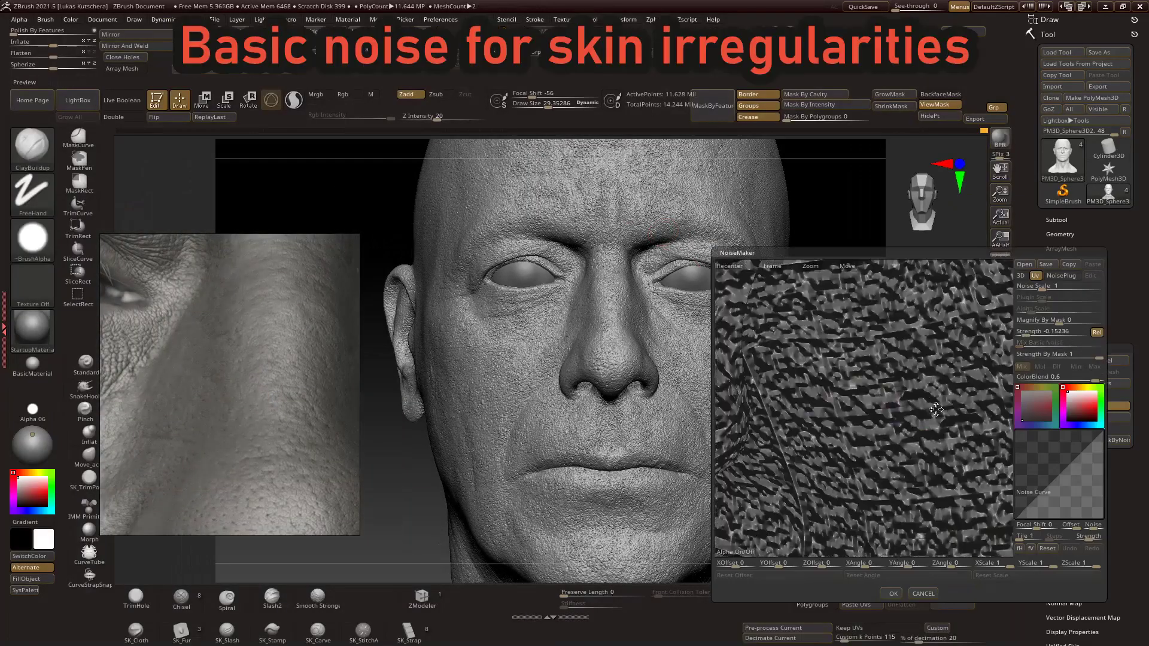
drag(1065, 331, 1073, 332)
drag(886, 407, 933, 425)
click(1020, 275)
Set the 3D noise scale to about 9.2 and its strength to 0.00089, and accept the noise.
drag(1042, 290, 1059, 290)
drag(1065, 331, 1061, 330)
drag(1059, 289, 1053, 289)
drag(1062, 331, 1064, 332)
drag(1056, 290, 1052, 289)
drag(1061, 332, 1062, 334)
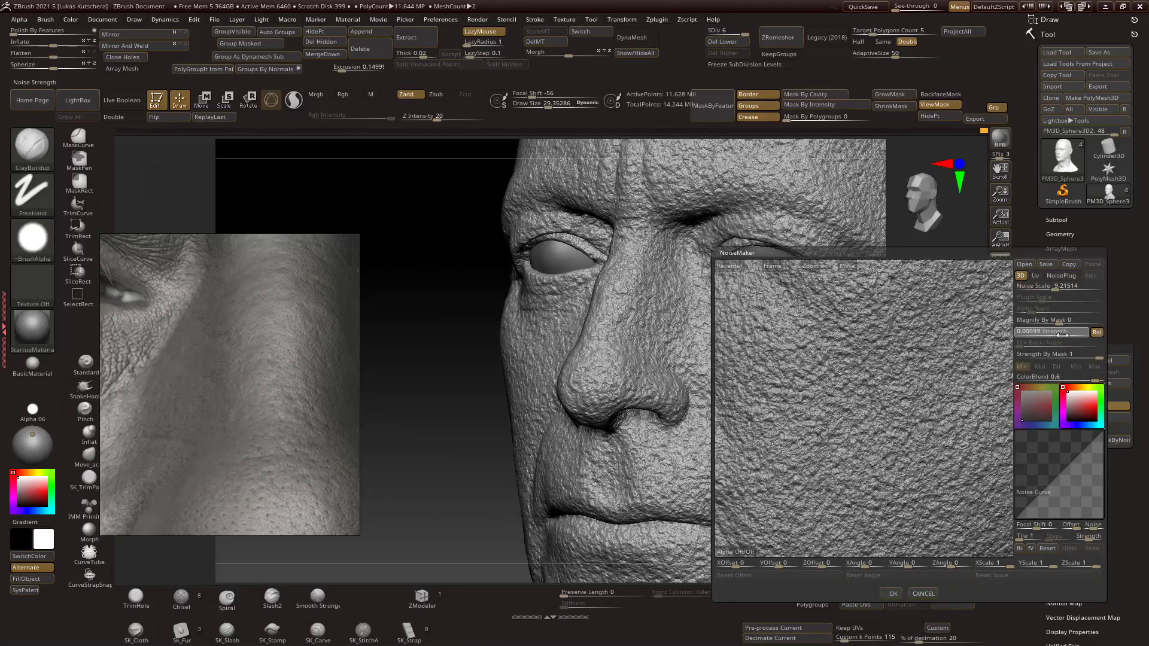
click(893, 594)
drag(898, 559, 912, 479)
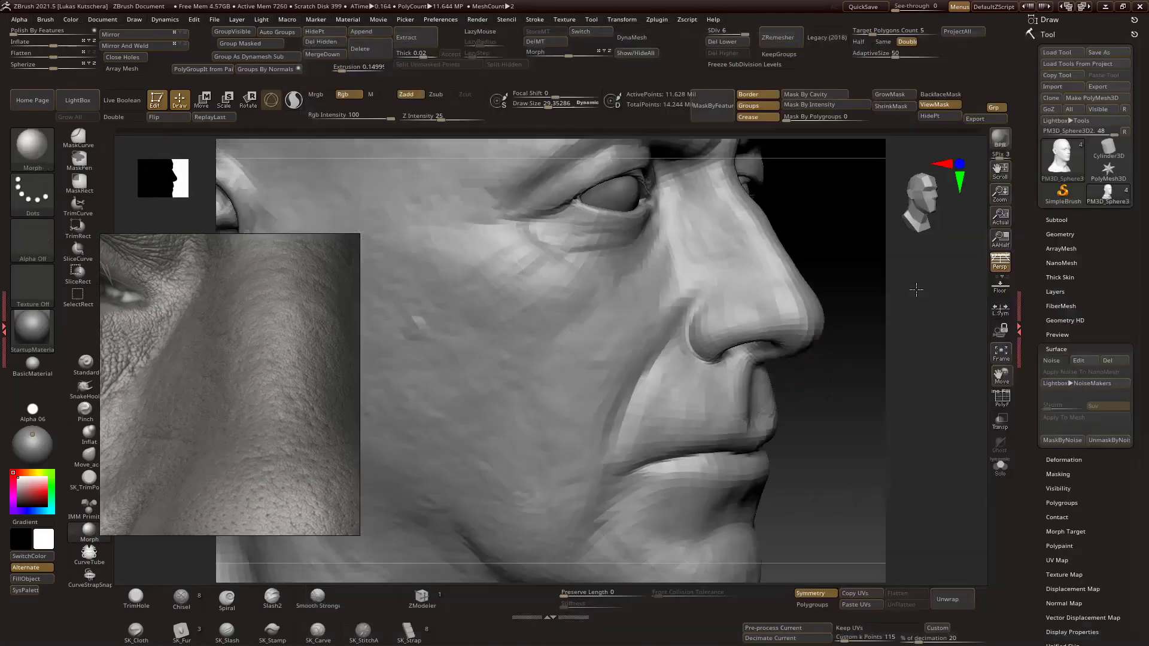
Apply another surface noise to the head mesh with scale 16, strength 0.00021 and an upward-bulging noise curve.
mouse_move(916, 290)
mouse_down()
mouse_move(808, 302)
mouse_move(799, 377)
mouse_move(689, 179)
mouse_up()
click(1051, 360)
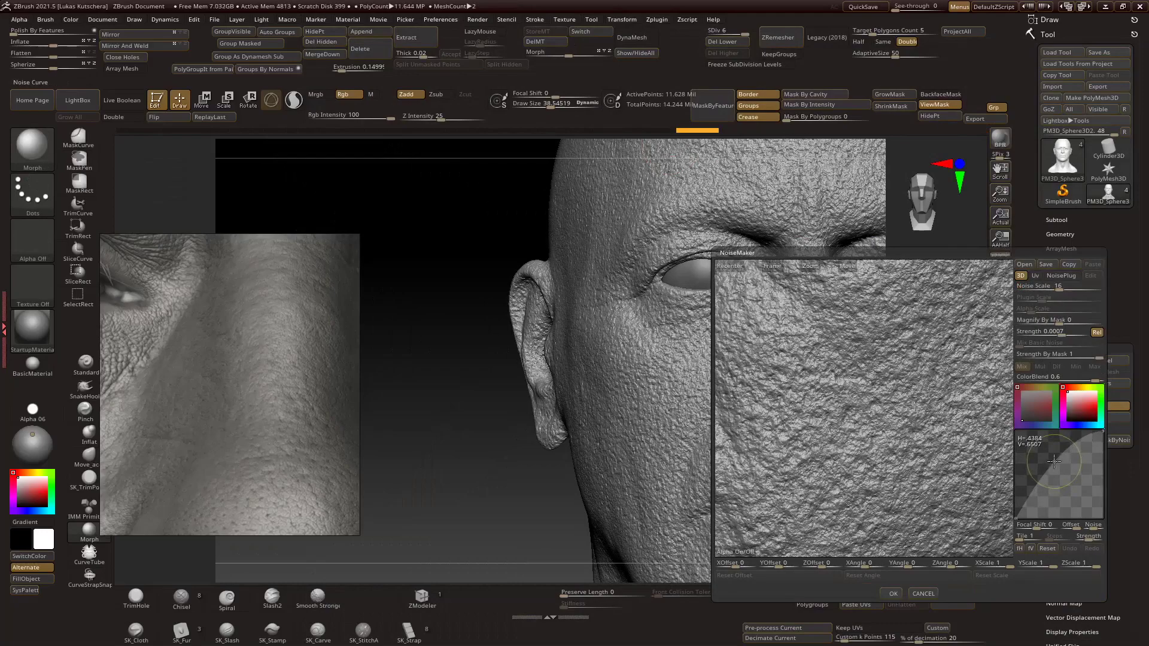
click(893, 593)
drag(970, 454, 733, 199)
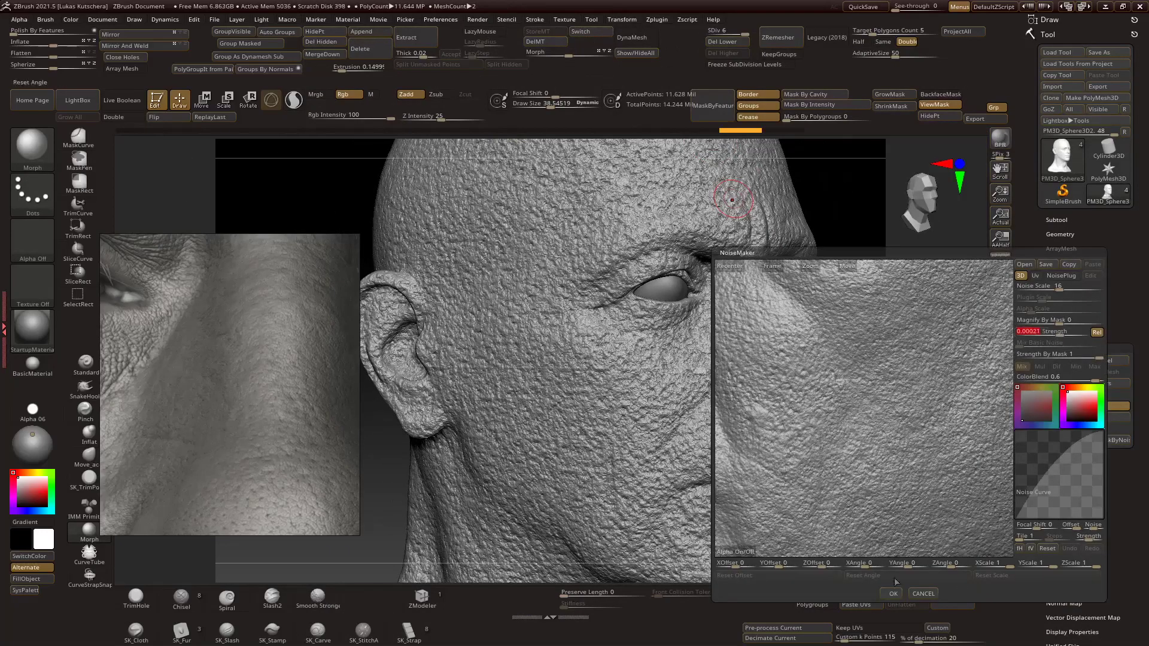
click(1054, 418)
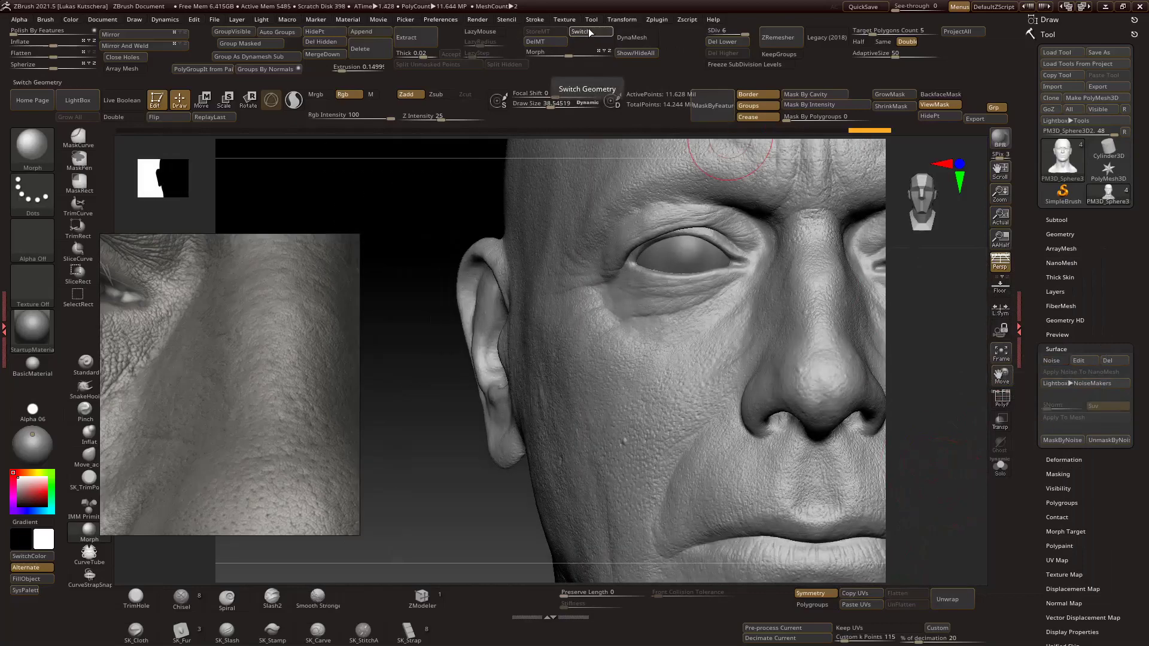
Blend the noise detail selectively across the face with the Morph brush.
mouse_move(890, 335)
mouse_down()
mouse_move(930, 364)
mouse_move(941, 405)
mouse_move(916, 403)
mouse_move(944, 410)
mouse_move(862, 393)
mouse_move(854, 402)
mouse_move(872, 413)
mouse_move(838, 390)
mouse_move(874, 405)
mouse_move(872, 431)
mouse_move(868, 364)
mouse_move(846, 333)
mouse_move(790, 443)
mouse_move(564, 303)
mouse_move(610, 336)
mouse_up()
key(Tab)
mouse_move(785, 251)
mouse_down()
mouse_move(616, 333)
mouse_move(793, 231)
mouse_move(828, 226)
mouse_move(640, 459)
mouse_up()
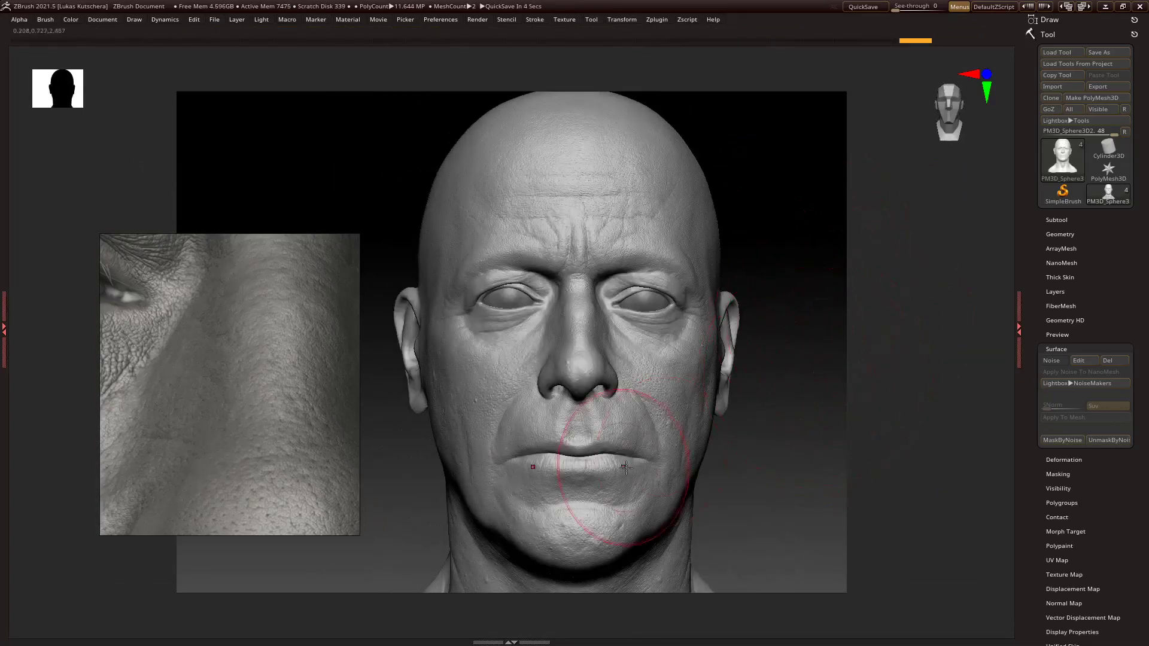
drag(802, 417, 180, 84)
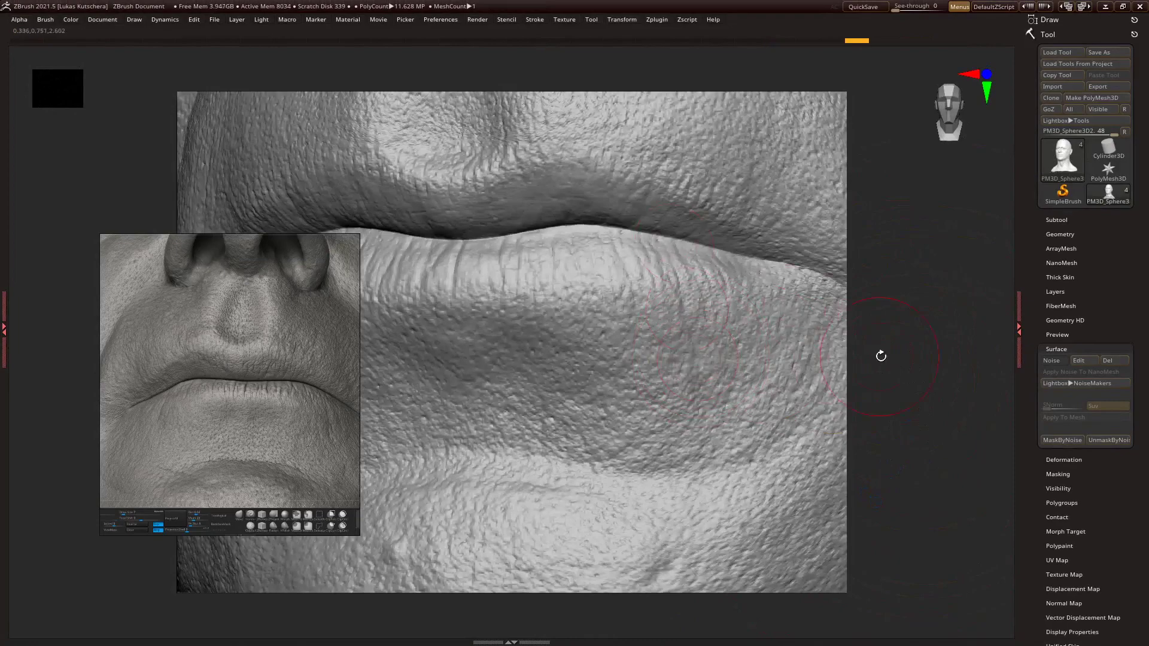
Add fine vertical creases and skin bumps on and below the lower lip, following the mouth reference.
mouse_move(881, 356)
mouse_down()
mouse_move(686, 358)
mouse_move(885, 362)
mouse_move(679, 399)
mouse_up()
drag(660, 350, 567, 351)
drag(871, 331, 662, 415)
mouse_move(484, 352)
mouse_down()
mouse_move(856, 367)
mouse_move(698, 341)
mouse_up()
drag(650, 272, 897, 322)
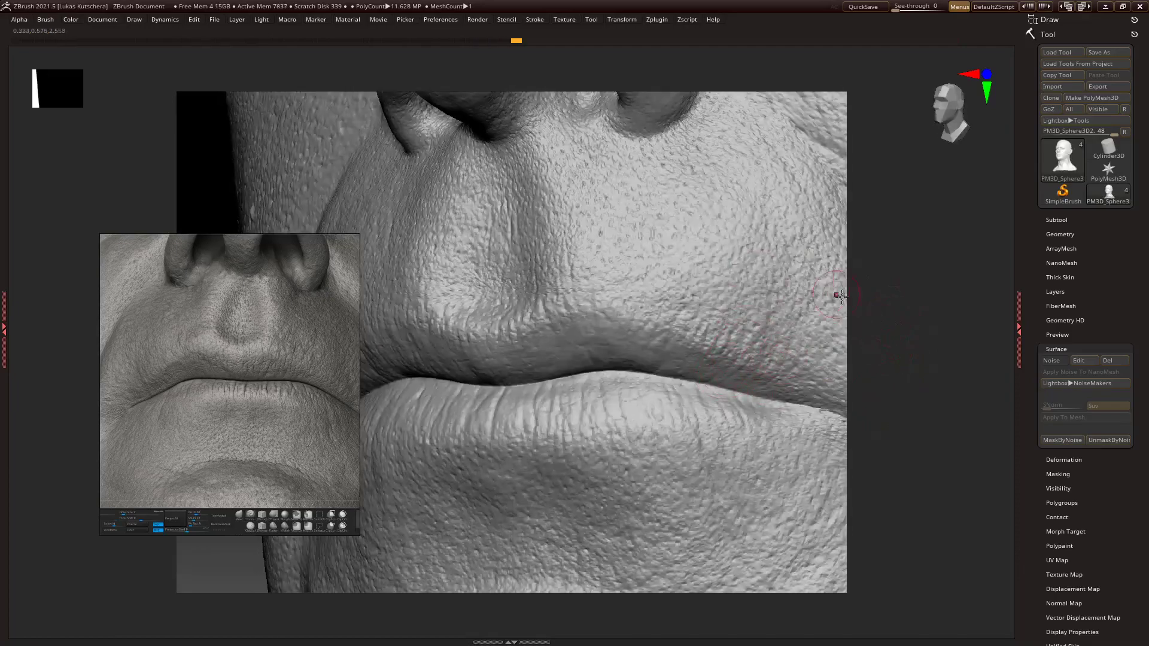
Continue the fine skin texture from the upper lip's side across to the opposite half of the lower lip.
drag(841, 295, 832, 338)
mouse_move(559, 284)
mouse_down()
mouse_move(903, 358)
mouse_move(949, 389)
mouse_up()
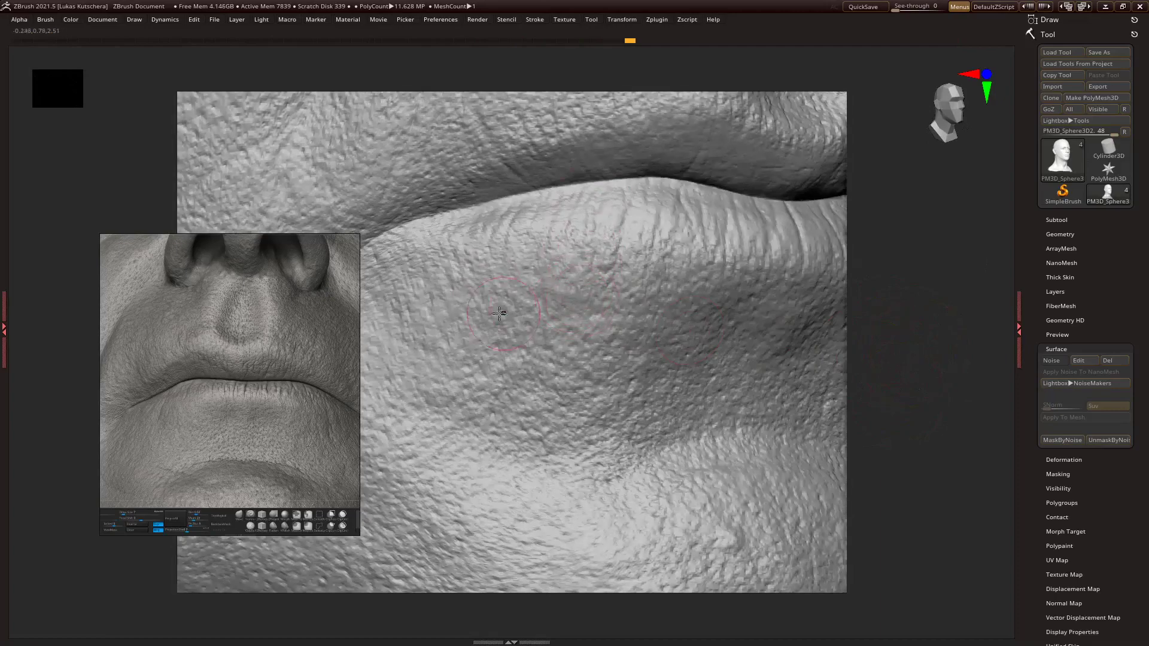
drag(482, 281, 867, 305)
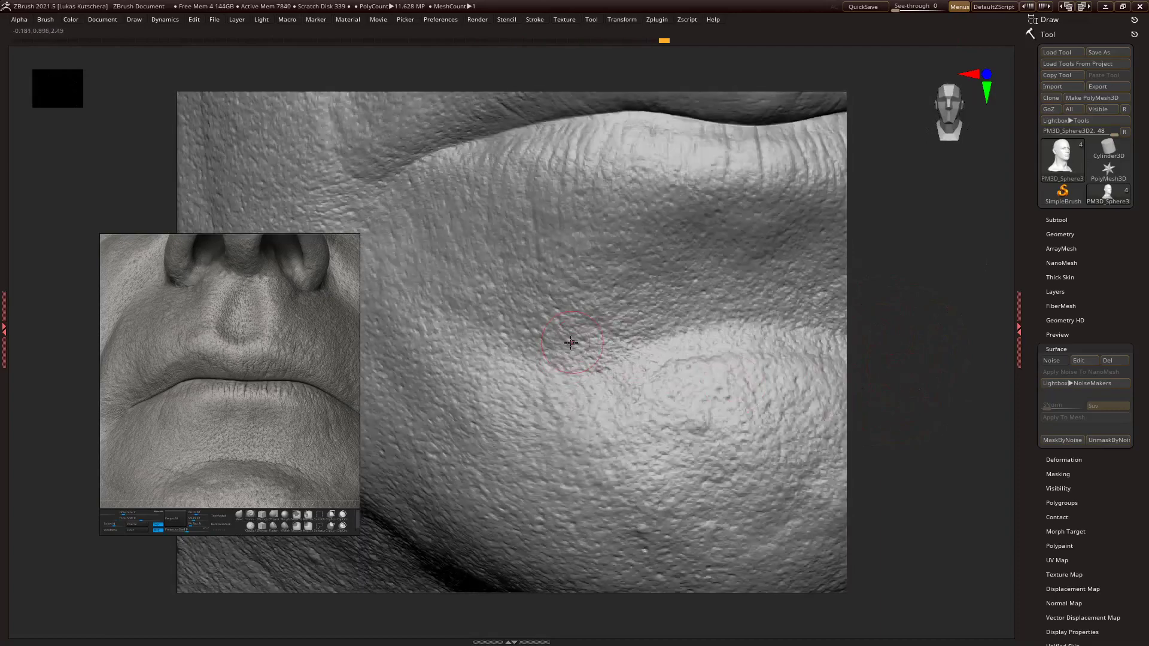
Sculpt directional skin texture and fine creases from the fold below the lip over the chin, following the mouth references.
right_drag(617, 347, 553, 369)
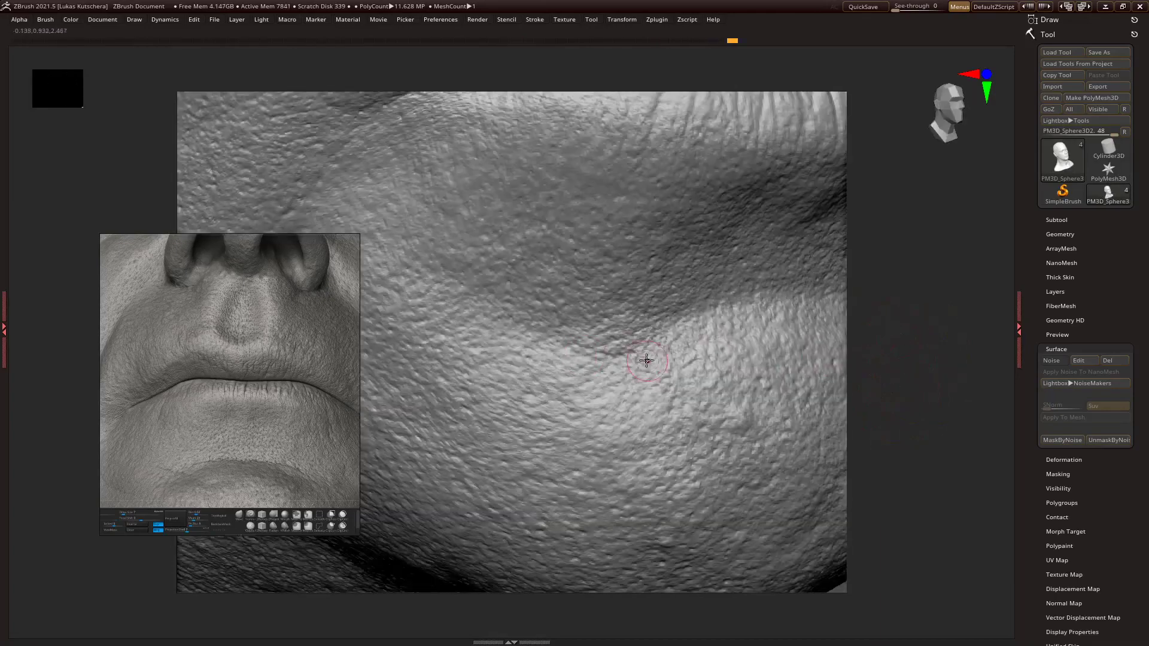
right_drag(640, 287, 923, 341)
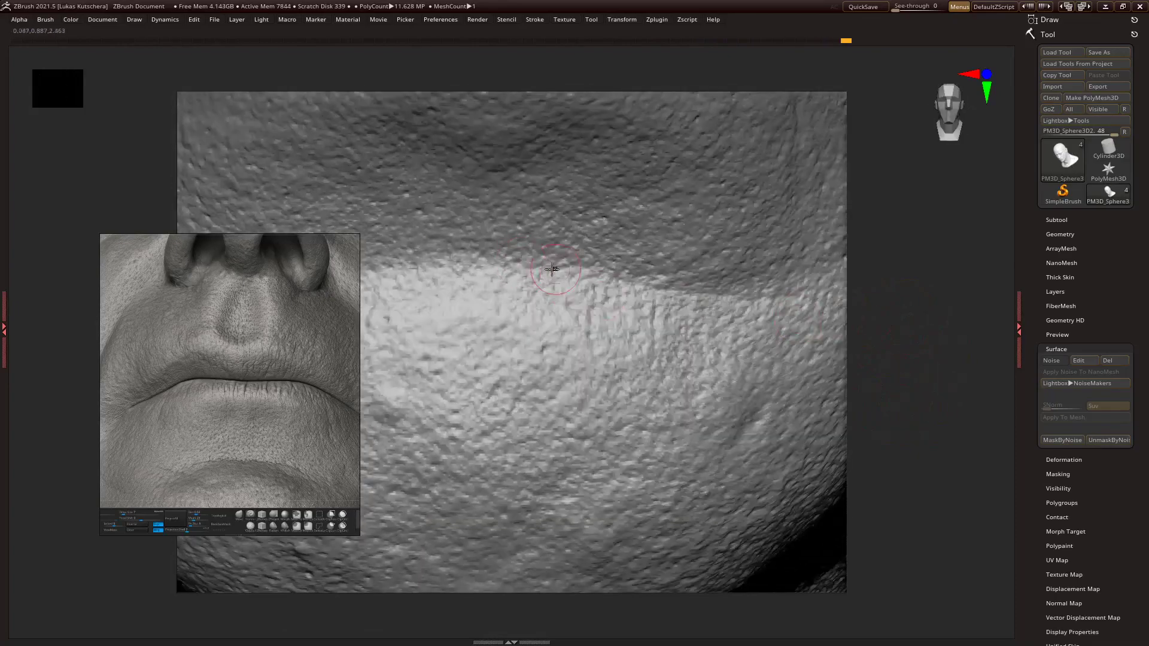
right_drag(601, 295, 868, 330)
right_drag(566, 286, 808, 257)
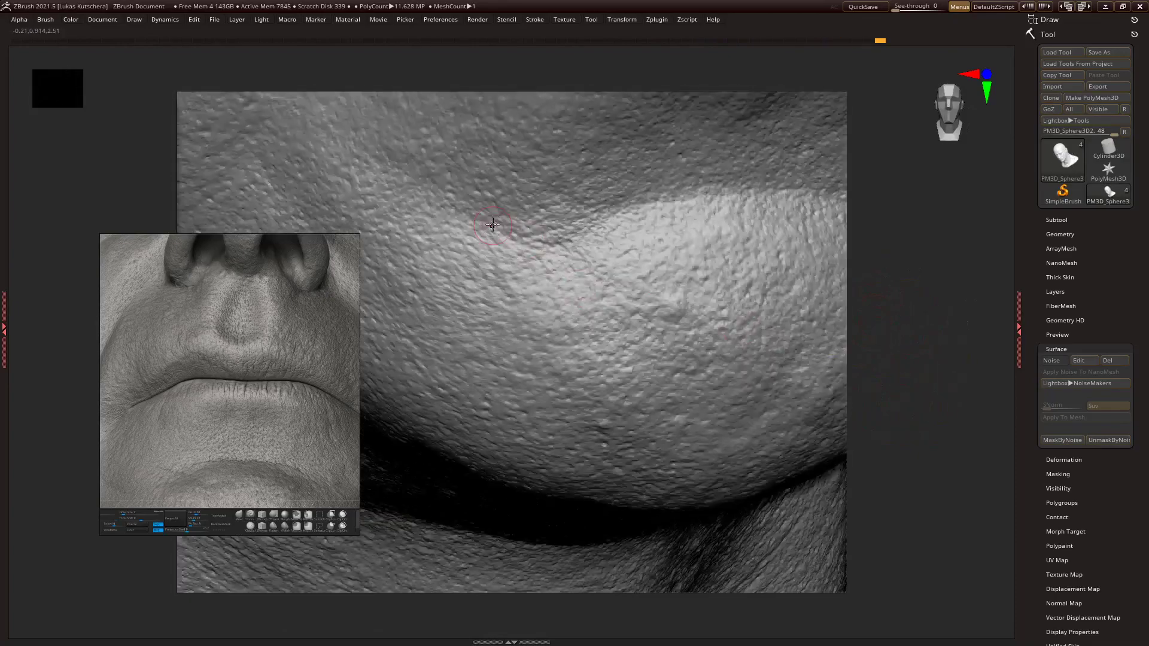
right_drag(599, 335, 952, 397)
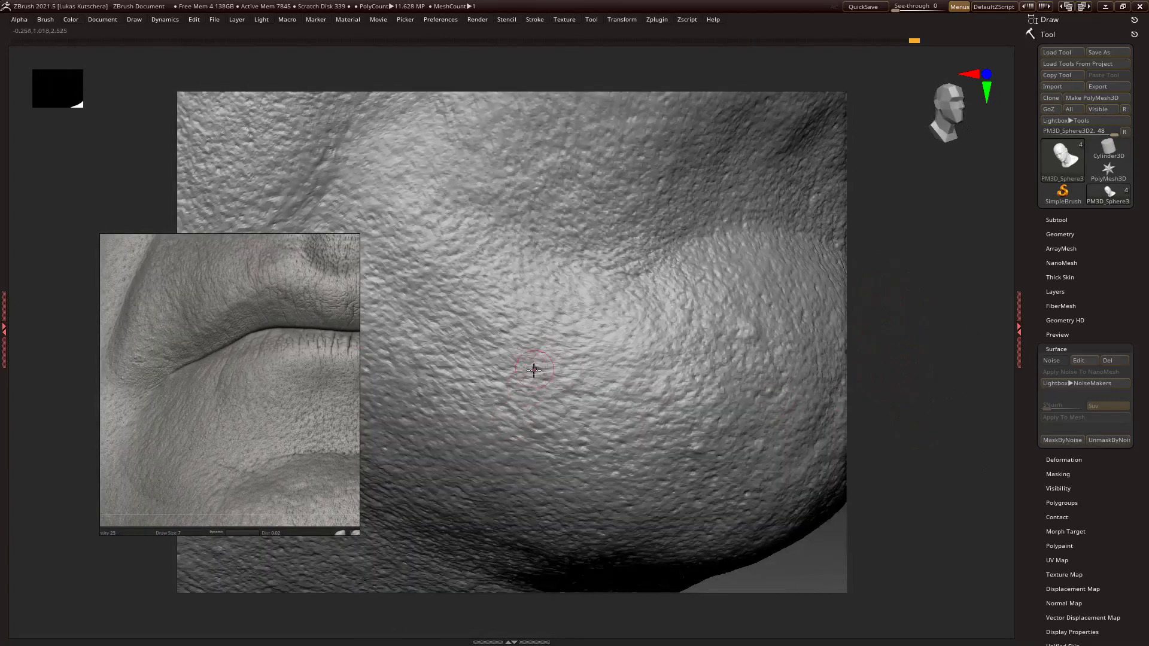
right_drag(497, 392, 862, 400)
right_drag(593, 286, 475, 429)
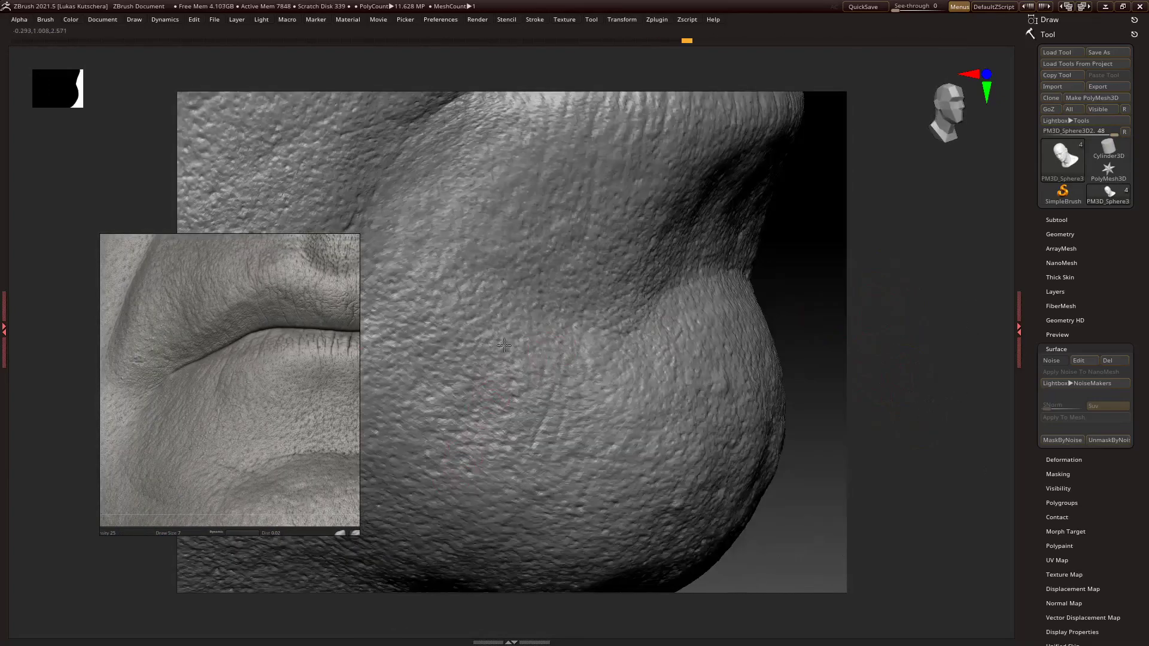
Detail the small wrinkles around the mouth corner, following the close-up lip reference.
right_drag(822, 264, 832, 359)
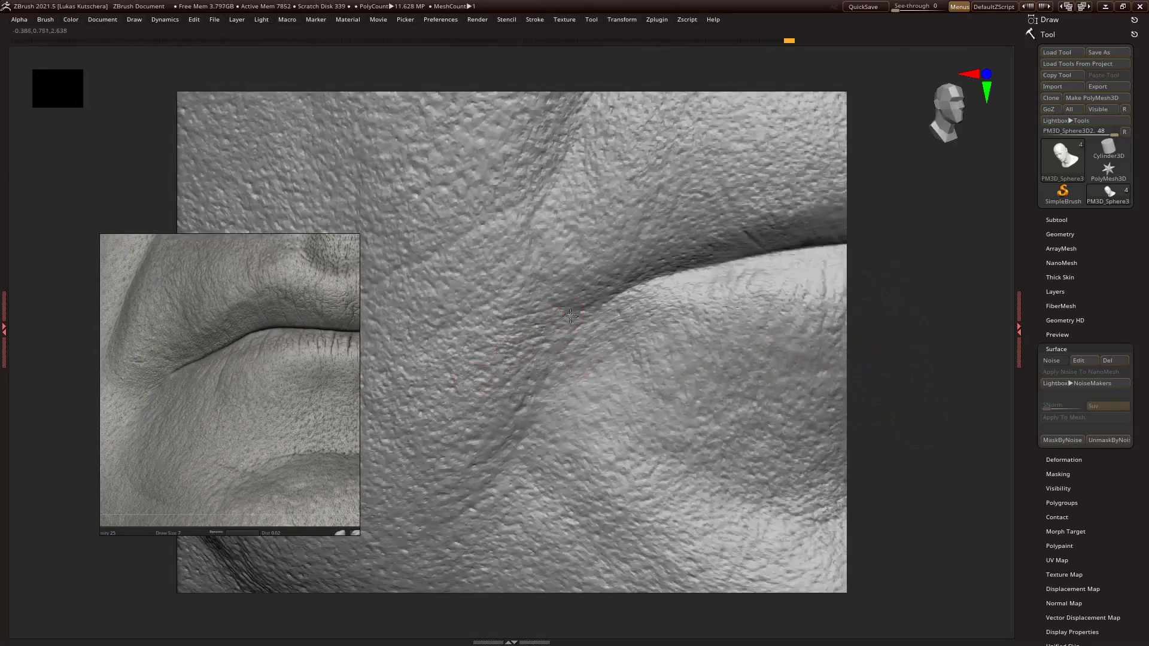
right_drag(689, 267, 875, 353)
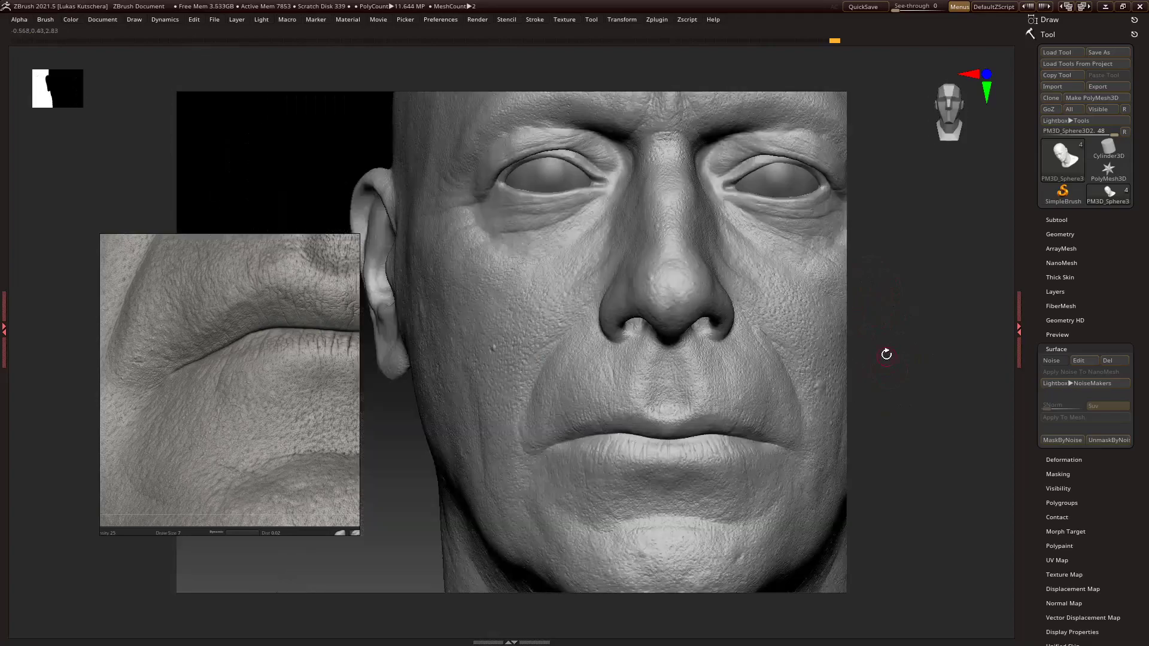
mouse_move(884, 352)
right_down()
mouse_move(495, 320)
mouse_move(626, 302)
mouse_move(591, 357)
right_up()
Choose another sculpting brush and refine the overall facial forms, checking them from the front.
right_drag(530, 335, 501, 328)
right_drag(879, 374, 743, 406)
key(b)
click(745, 407)
mouse_move(646, 383)
right_down()
mouse_move(527, 419)
mouse_move(489, 312)
right_up()
right_drag(386, 242, 613, 337)
mouse_move(547, 380)
right_down()
mouse_move(872, 313)
mouse_move(867, 367)
mouse_move(916, 297)
mouse_move(887, 378)
mouse_move(892, 359)
mouse_move(903, 428)
mouse_move(718, 457)
mouse_move(571, 420)
mouse_move(665, 385)
right_up()
right_drag(732, 421, 856, 369)
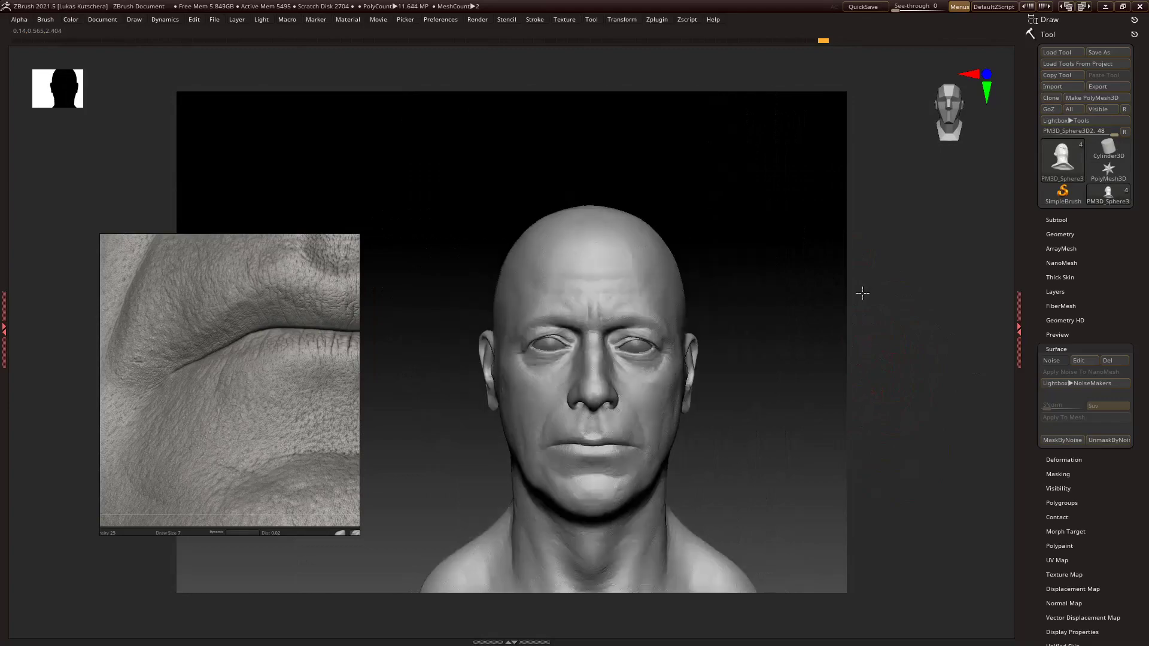
Isolate the upper eyelid area and adjust its fold with the Move brush at Z intensity 51, following the eye reference.
right_drag(805, 331, 774, 321)
right_drag(865, 332, 610, 383)
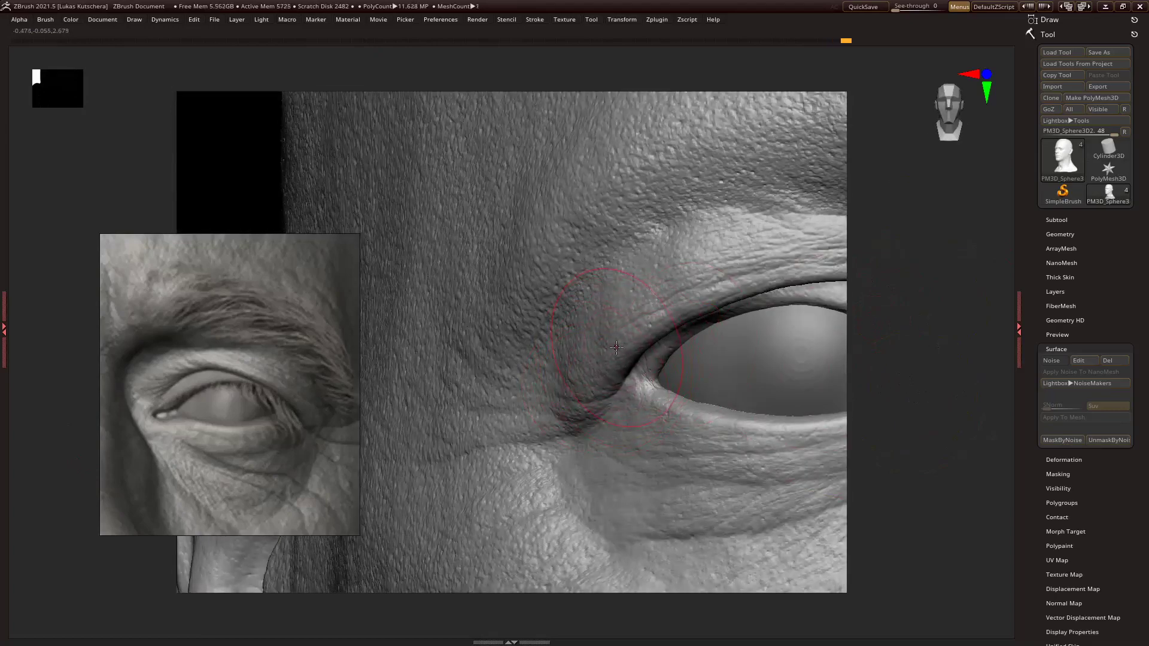
right_drag(805, 299, 696, 332)
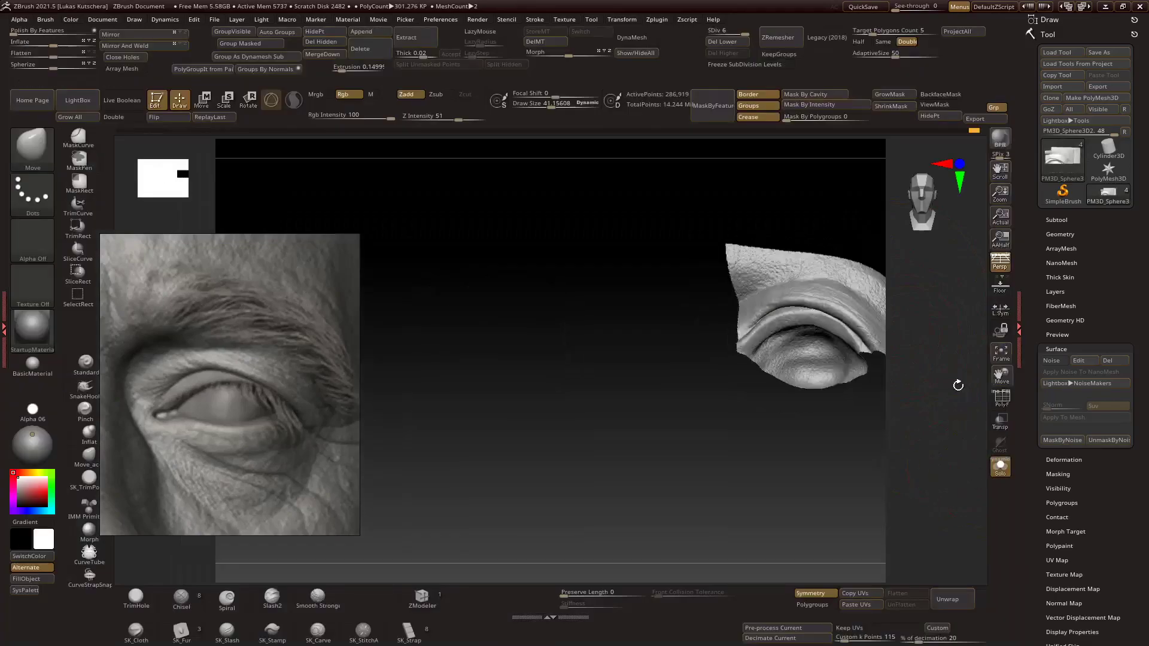
right_drag(954, 385, 980, 466)
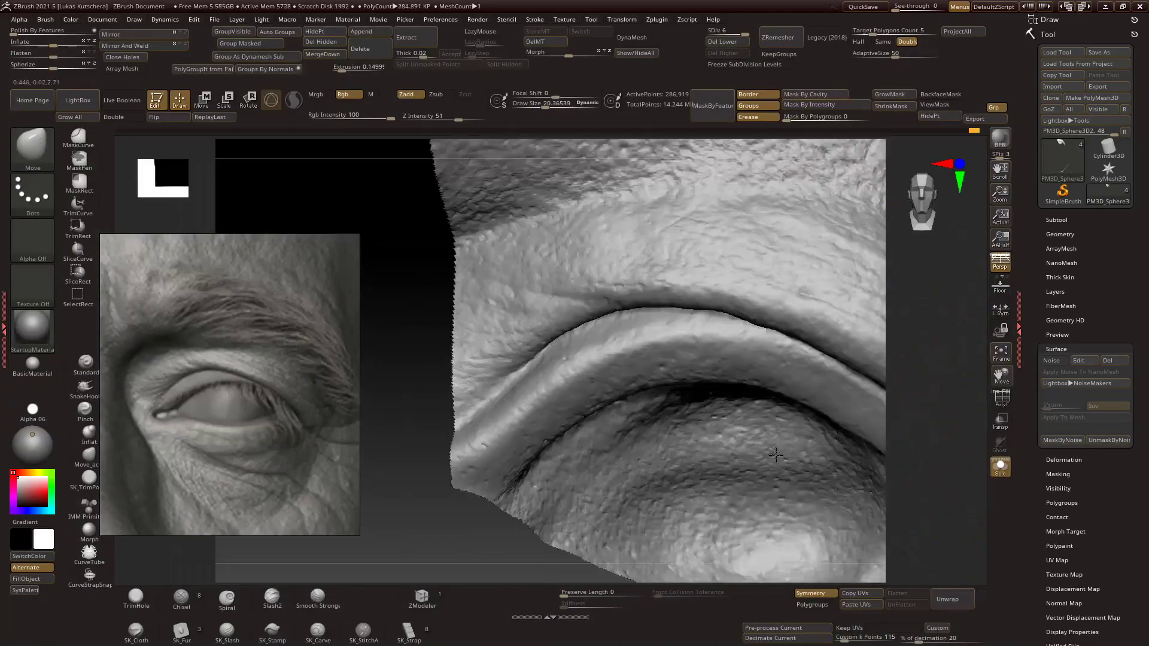
Select the ClayBuildup brush for the eyelids and isolate the region around one eye on the full head.
key(b)
key(c)
key(b)
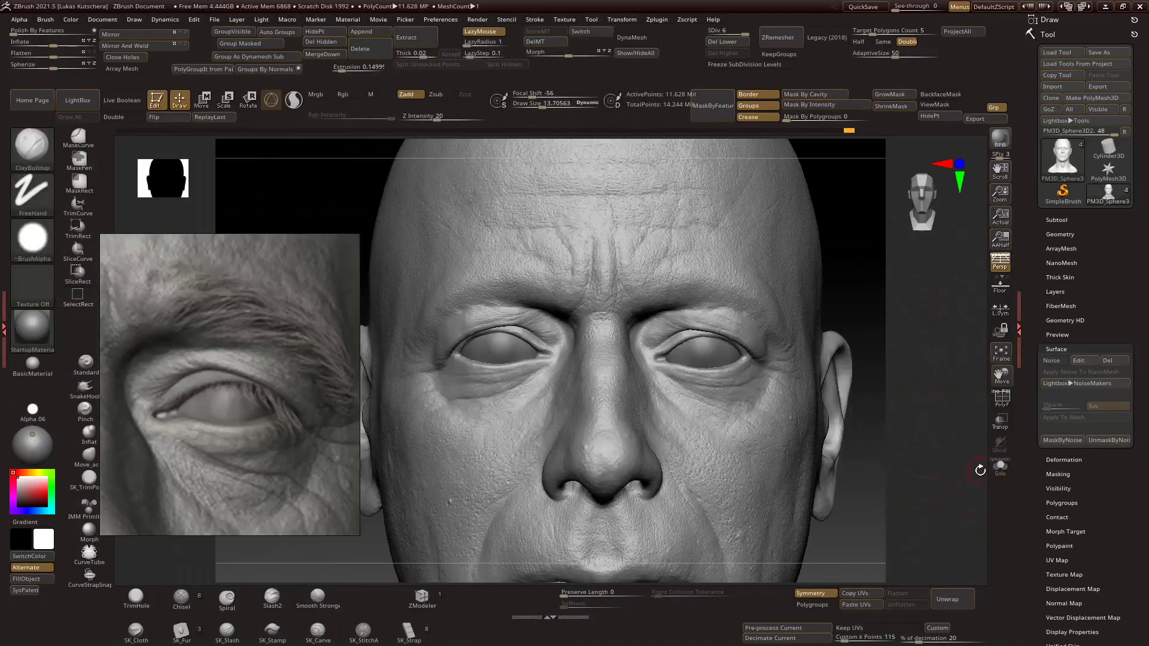
ctrl+shift+drag(493, 282, 626, 362)
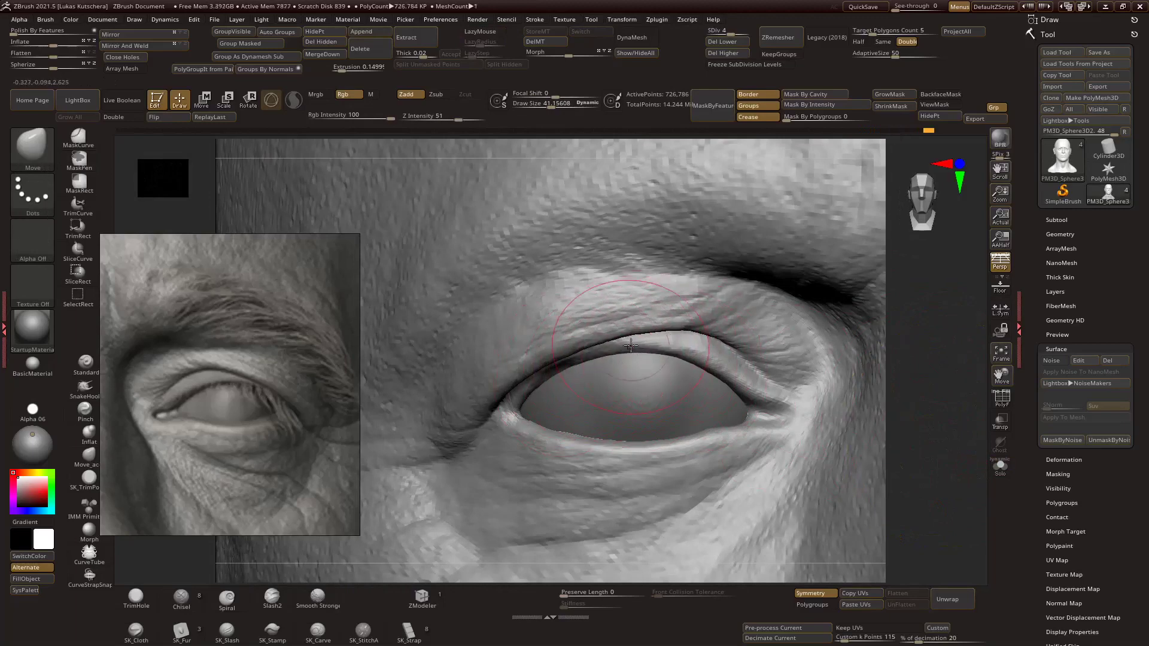
Refine the upper eyelid fold and the eye corner with the Move brush at Z intensity 51, following the eye reference.
mouse_move(630, 345)
alt+right_down()
mouse_move(939, 308)
mouse_move(918, 341)
mouse_move(833, 395)
mouse_move(939, 320)
mouse_move(836, 363)
alt+right_up()
key(f)
mouse_move(917, 355)
alt+right_down()
mouse_move(903, 341)
mouse_move(810, 371)
alt+right_up()
alt+right_drag(827, 309, 784, 326)
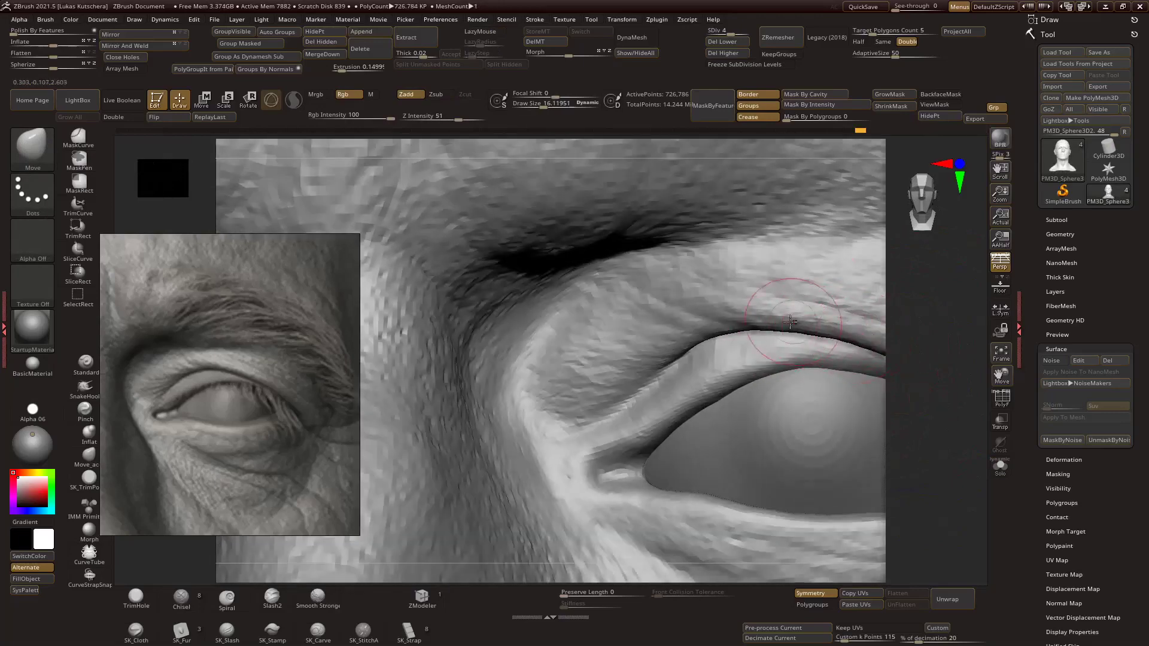
key(f)
mouse_move(909, 334)
alt+right_down()
mouse_move(648, 324)
mouse_move(593, 381)
alt+right_up()
key(f)
mouse_move(821, 375)
alt+right_down()
mouse_move(756, 385)
mouse_move(915, 334)
mouse_move(875, 389)
mouse_move(897, 398)
mouse_move(744, 303)
mouse_move(551, 277)
mouse_move(772, 334)
mouse_move(803, 321)
mouse_move(762, 281)
mouse_move(930, 342)
mouse_move(808, 245)
mouse_move(949, 318)
mouse_move(939, 364)
mouse_move(880, 402)
mouse_move(868, 359)
mouse_move(887, 354)
mouse_move(904, 400)
mouse_move(820, 453)
alt+right_up()
mouse_move(877, 420)
alt+right_down()
mouse_move(746, 359)
mouse_move(780, 371)
mouse_move(834, 331)
mouse_move(916, 324)
mouse_move(844, 308)
mouse_move(928, 300)
mouse_move(571, 324)
alt+right_up()
Build up the cheek and jaw forms with the ClayBuildup brush at Z intensity 20 on subdivision levels 2 and 3.
key(shift+d)
key(shift+d)
key(b)
key(c)
key(b)
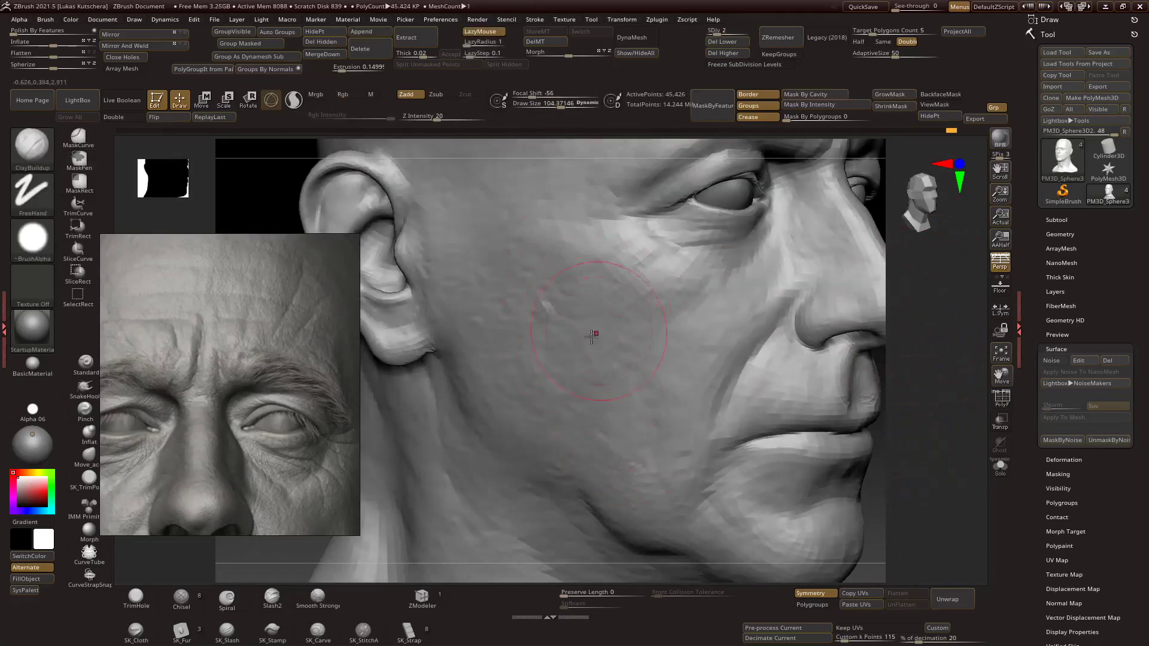
right_drag(919, 422, 720, 366)
mouse_move(743, 316)
right_down()
mouse_move(838, 311)
mouse_move(907, 288)
mouse_move(954, 347)
mouse_move(898, 390)
mouse_move(776, 331)
right_up()
key(d)
mouse_move(777, 279)
right_down()
mouse_move(879, 333)
mouse_move(810, 256)
mouse_move(865, 302)
right_up()
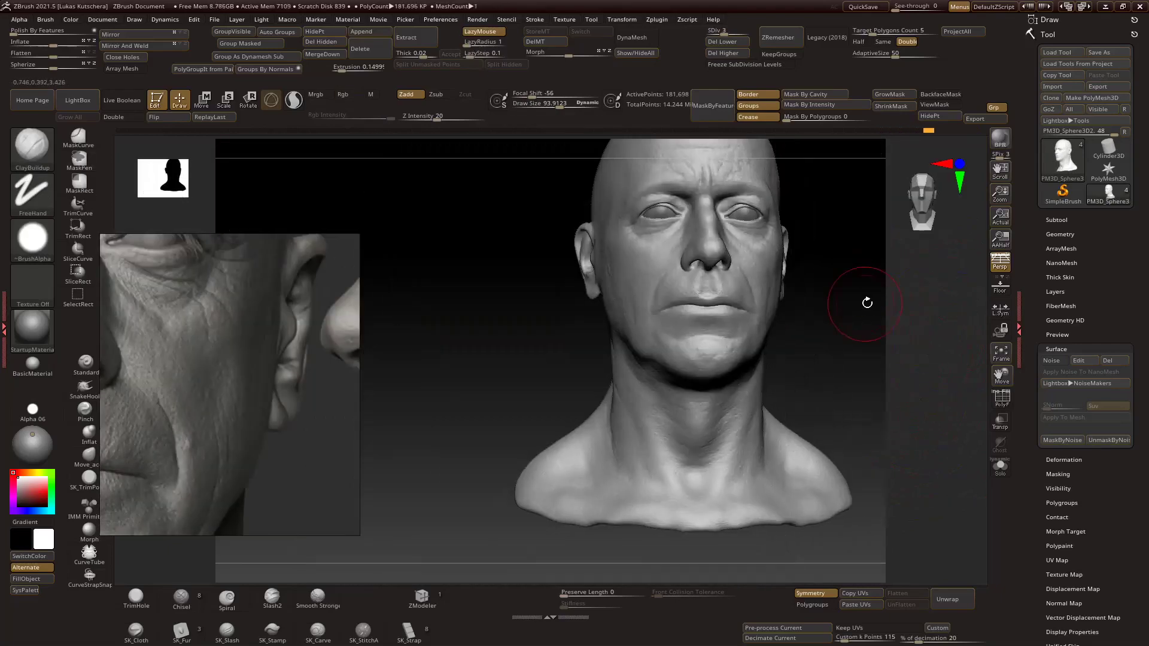
Carve fine creases across the temple and forehead side with the DamStandard brush at Z intensity 33 on subdivision level 5.
mouse_move(889, 364)
right_down()
mouse_move(895, 354)
mouse_move(684, 337)
right_up()
key(b)
key(d)
key(s)
key(s)
drag(684, 336, 678, 337)
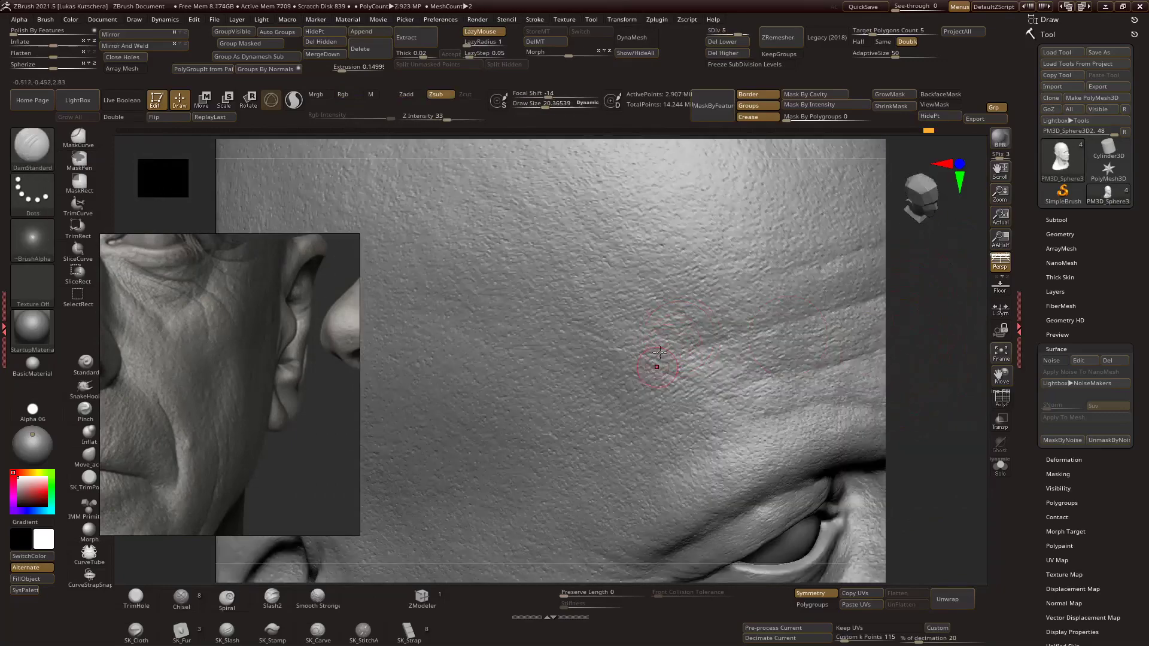
Hide the interface and sculpt skin creases along the neck and under the jaw, comparing with the side face reference.
mouse_move(712, 332)
right_down()
mouse_move(887, 329)
mouse_move(910, 379)
mouse_move(787, 344)
mouse_move(944, 298)
mouse_move(916, 287)
mouse_move(890, 282)
mouse_move(717, 320)
mouse_move(931, 341)
mouse_move(853, 357)
mouse_move(903, 393)
mouse_move(869, 367)
mouse_move(867, 389)
mouse_move(904, 372)
mouse_move(923, 392)
mouse_move(863, 314)
right_up()
key(Tab)
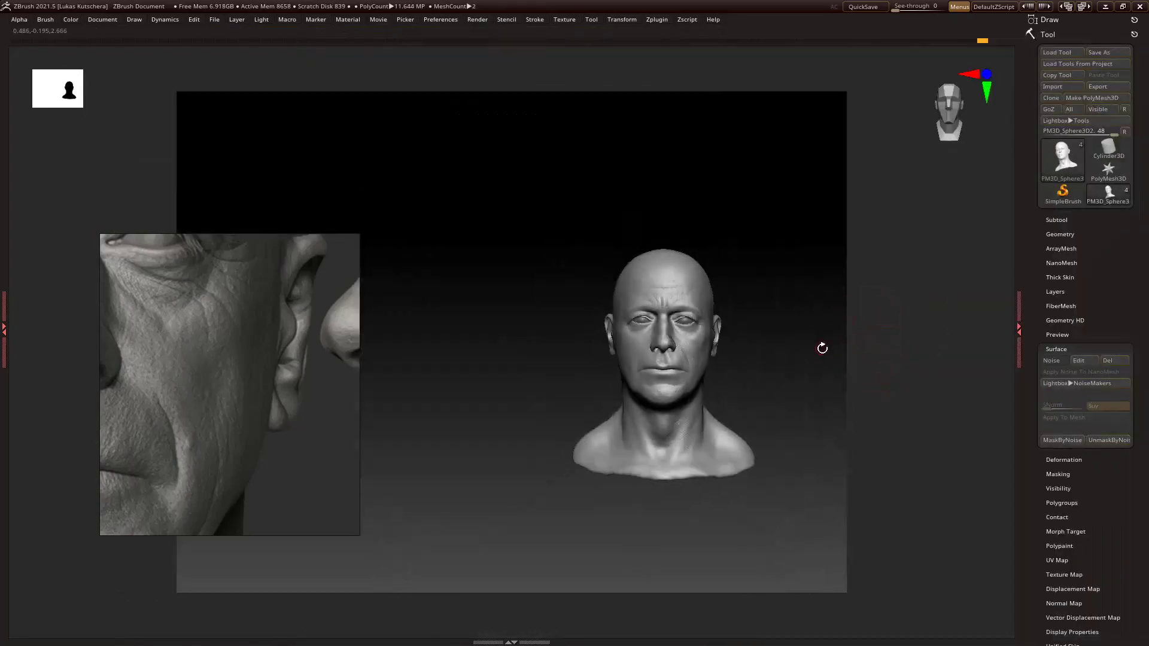
mouse_move(680, 482)
ctrl+right_down()
mouse_move(584, 477)
mouse_move(885, 385)
mouse_move(501, 423)
mouse_move(808, 329)
mouse_move(667, 390)
ctrl+right_up()
mouse_move(526, 457)
right_down()
mouse_move(888, 354)
mouse_move(606, 427)
right_up()
mouse_move(890, 375)
right_down()
mouse_move(618, 399)
mouse_move(897, 380)
mouse_move(585, 482)
mouse_move(880, 383)
mouse_move(812, 389)
mouse_move(642, 451)
right_up()
right_drag(904, 364, 772, 399)
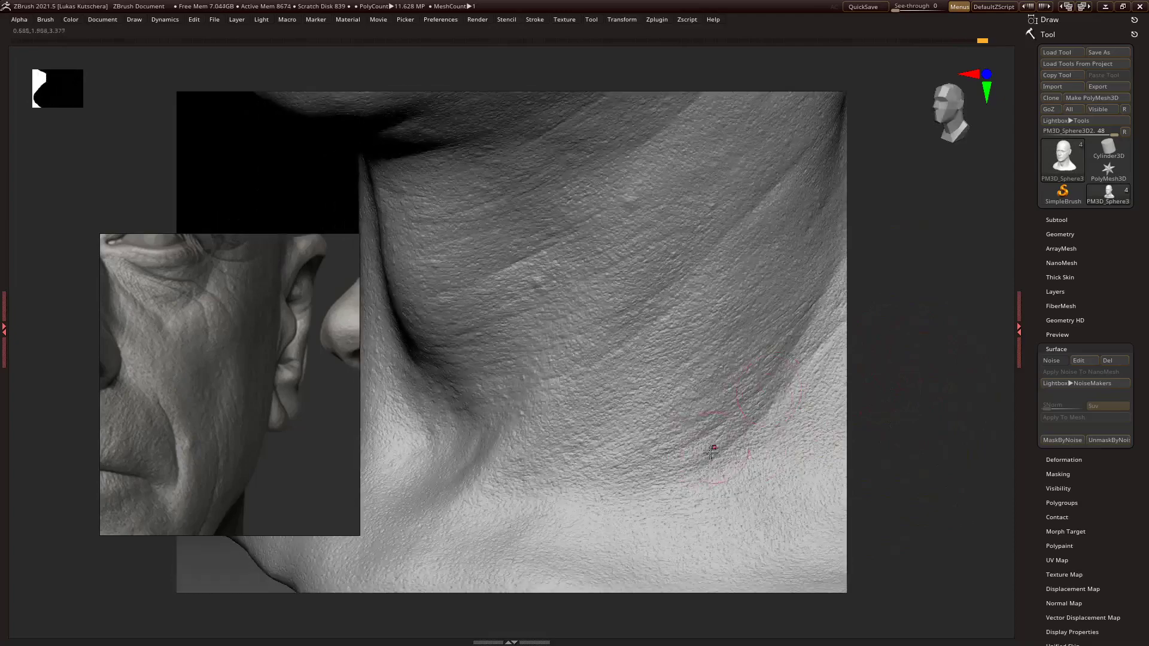
mouse_move(699, 467)
right_down()
mouse_move(879, 354)
mouse_move(724, 413)
right_up()
mouse_move(794, 315)
right_down()
mouse_move(862, 397)
mouse_move(589, 372)
right_up()
mouse_move(716, 307)
right_down()
mouse_move(559, 305)
mouse_move(550, 361)
mouse_move(521, 390)
right_up()
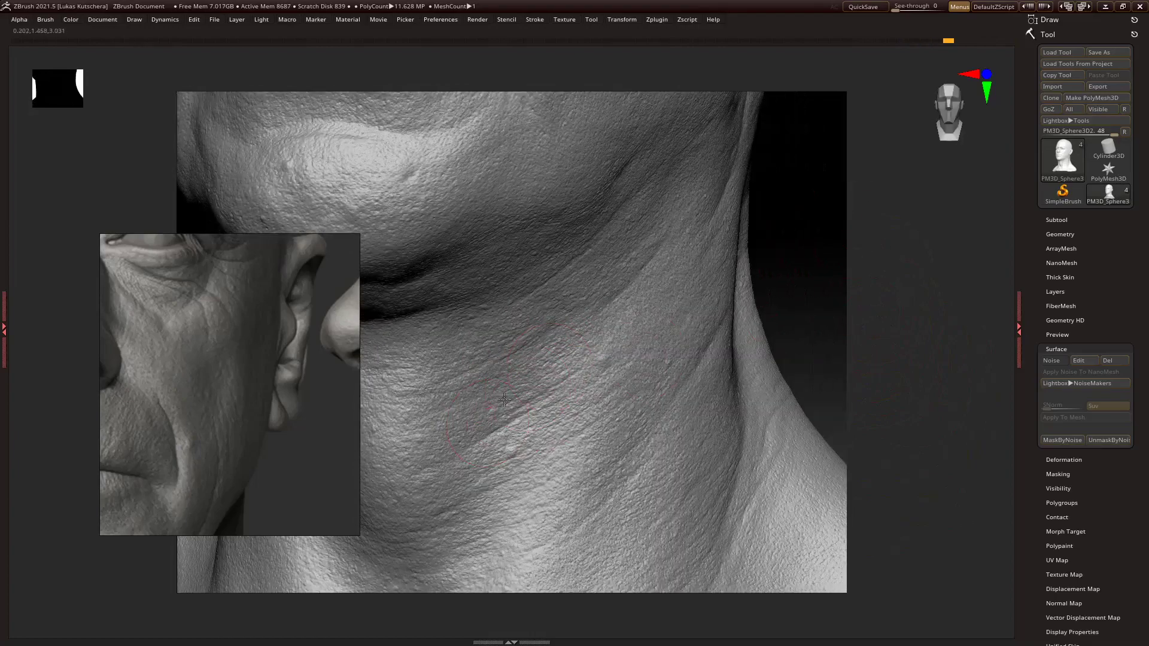
key(f)
mouse_move(721, 361)
right_down()
mouse_move(774, 372)
mouse_move(712, 390)
mouse_move(602, 364)
right_up()
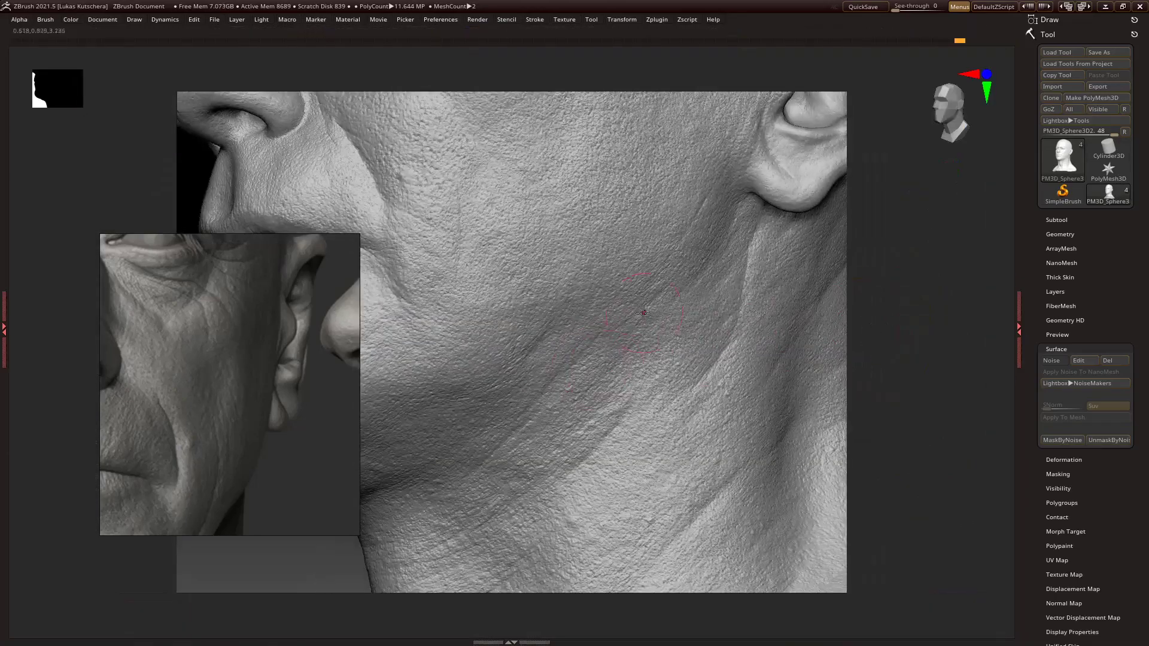
right_drag(715, 275, 700, 300)
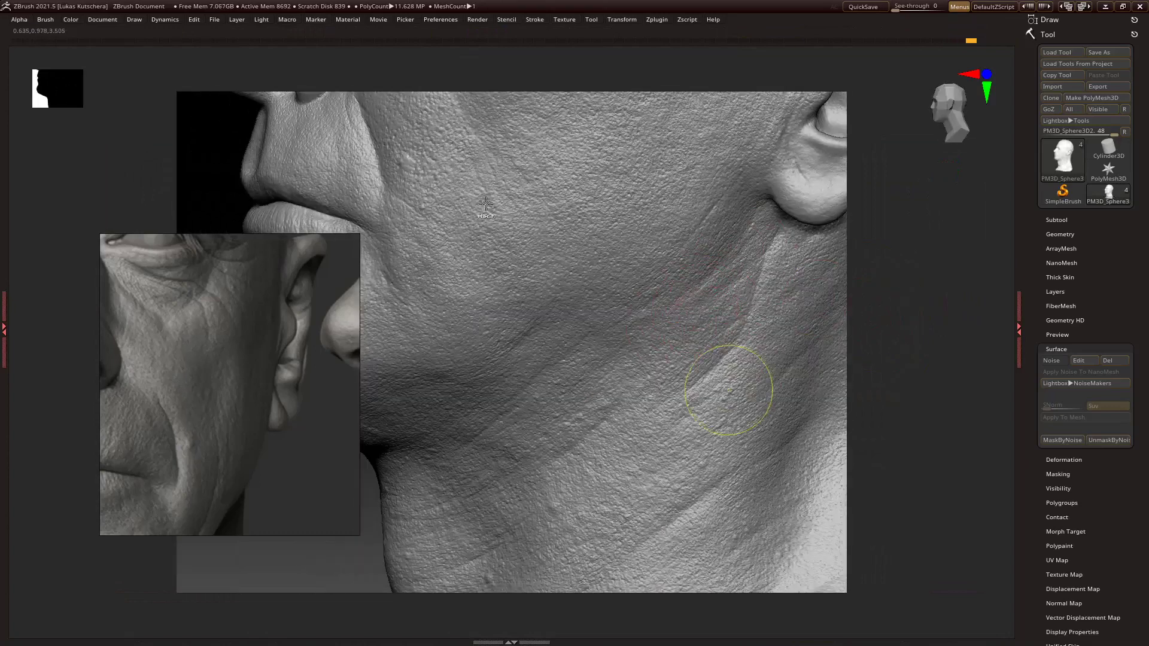
Restore the interface and refine the folds below the ear and along the jawline with the Standard brush at Z intensity 14.
key(Tab)
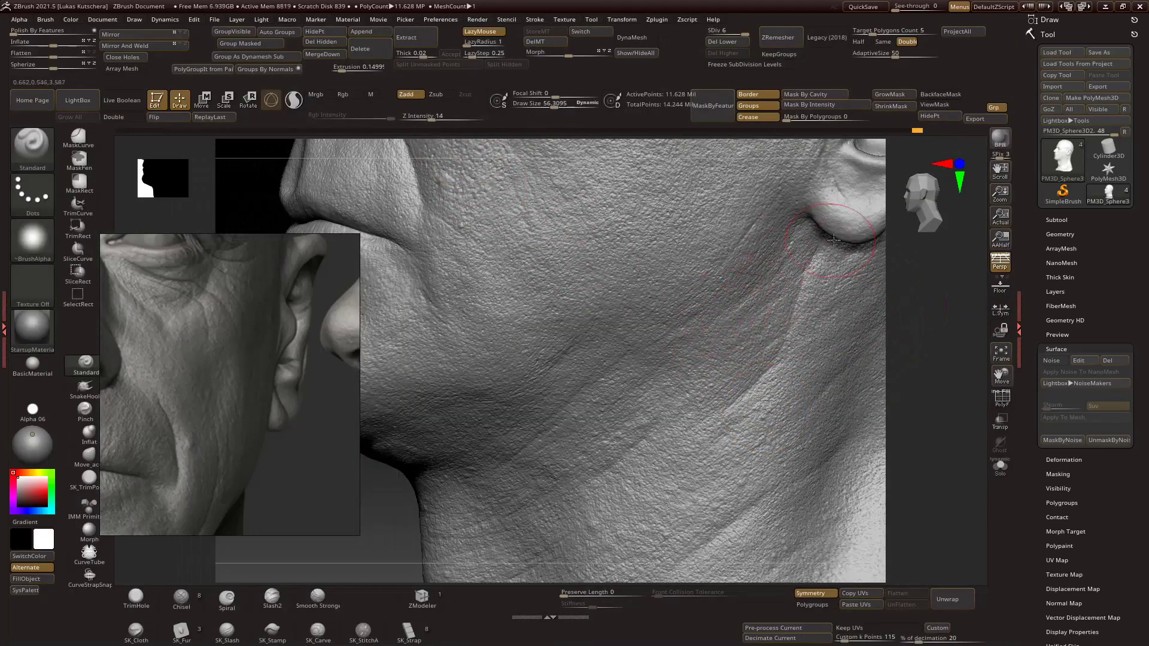
right_drag(772, 297, 715, 372)
mouse_move(787, 318)
right_down()
mouse_move(851, 358)
mouse_move(551, 359)
right_up()
mouse_move(637, 329)
ctrl+right_down()
mouse_move(759, 327)
mouse_move(543, 331)
ctrl+right_up()
right_drag(621, 322, 494, 380)
right_drag(549, 324, 526, 283)
mouse_move(538, 337)
right_down()
mouse_move(718, 332)
mouse_move(855, 287)
mouse_move(811, 238)
mouse_move(730, 252)
right_up()
mouse_move(726, 291)
right_down()
mouse_move(882, 257)
mouse_move(675, 261)
mouse_move(833, 256)
mouse_move(609, 298)
mouse_move(790, 266)
mouse_move(796, 251)
mouse_move(795, 341)
mouse_move(533, 368)
right_up()
mouse_move(604, 348)
right_down()
mouse_move(600, 396)
mouse_move(767, 390)
right_up()
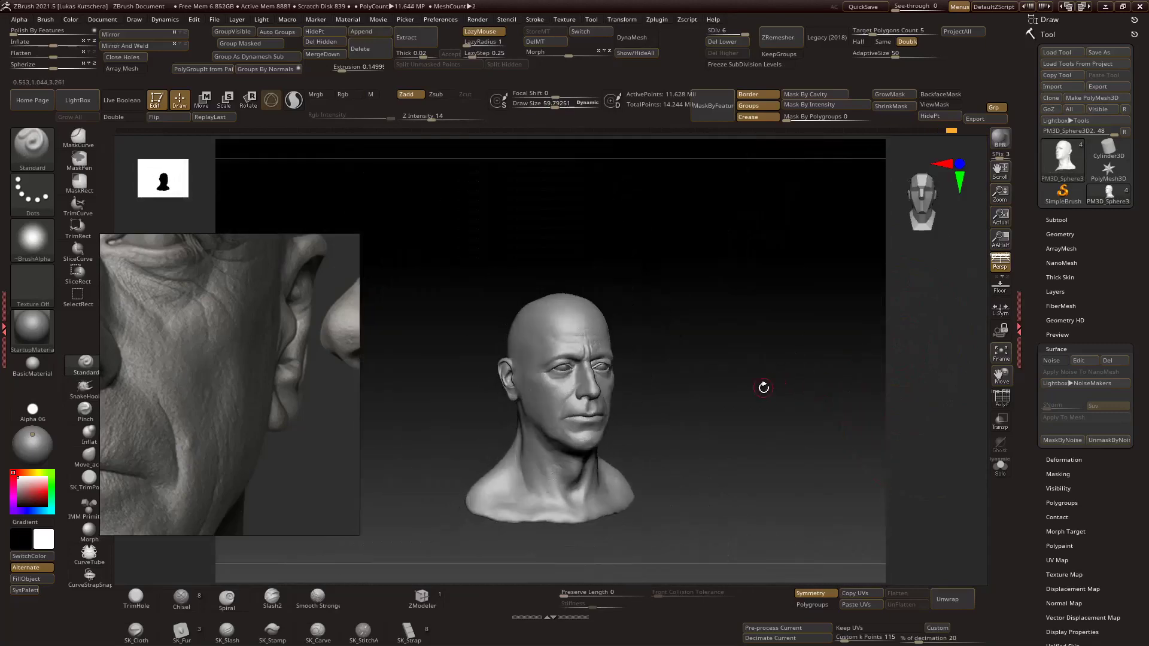
Continue the Standard brush skin detail over the cheek, the underside of the jaw and the base of the neck.
ctrl+right_drag(696, 295, 679, 306)
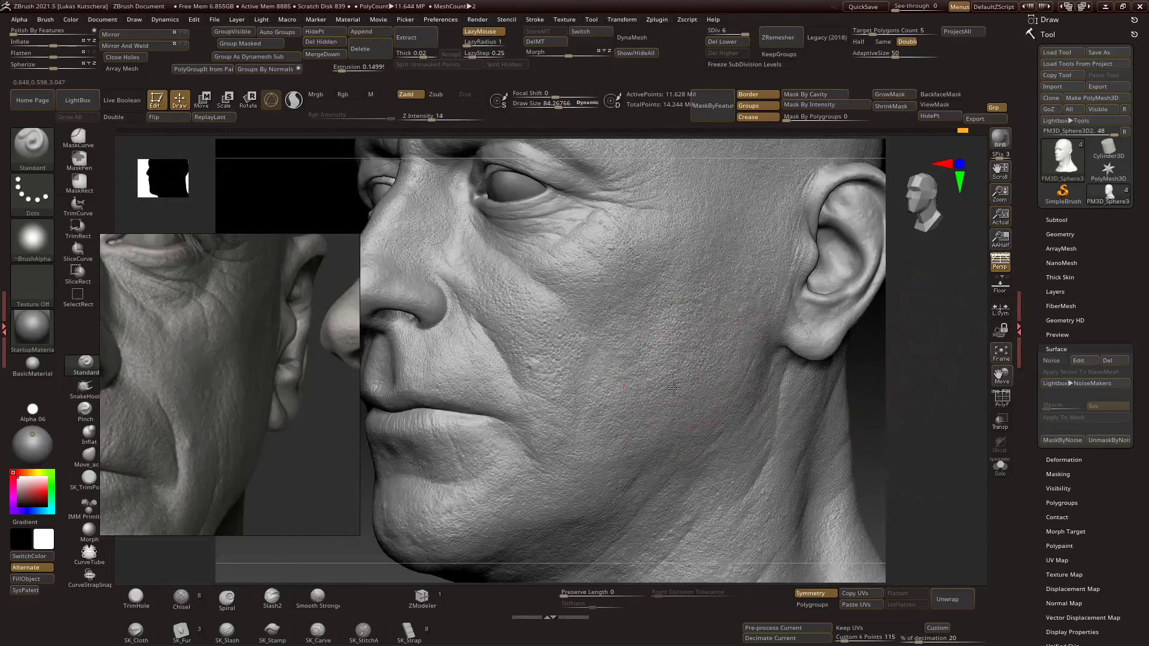
right_drag(778, 371, 662, 395)
right_drag(717, 271, 788, 305)
mouse_move(766, 374)
right_down()
mouse_move(731, 385)
mouse_move(846, 313)
mouse_move(692, 405)
mouse_move(936, 432)
mouse_move(910, 390)
mouse_move(813, 379)
right_up()
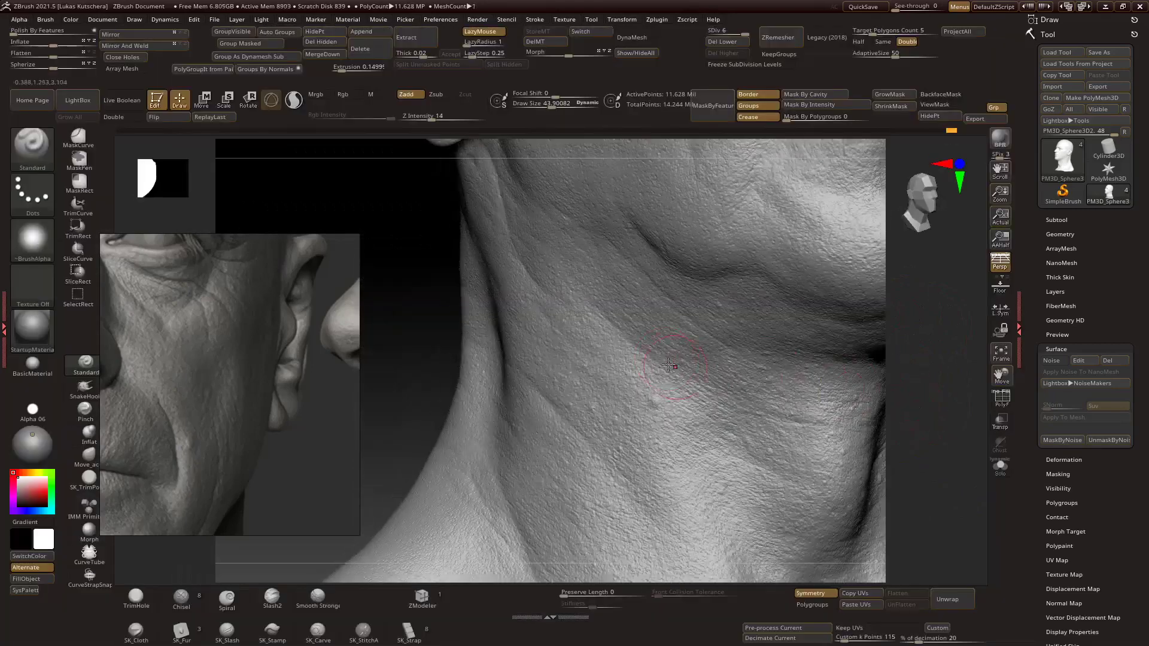
mouse_move(765, 432)
right_down()
mouse_move(931, 392)
mouse_move(910, 416)
mouse_move(636, 392)
mouse_move(960, 434)
mouse_move(808, 379)
mouse_move(746, 459)
right_up()
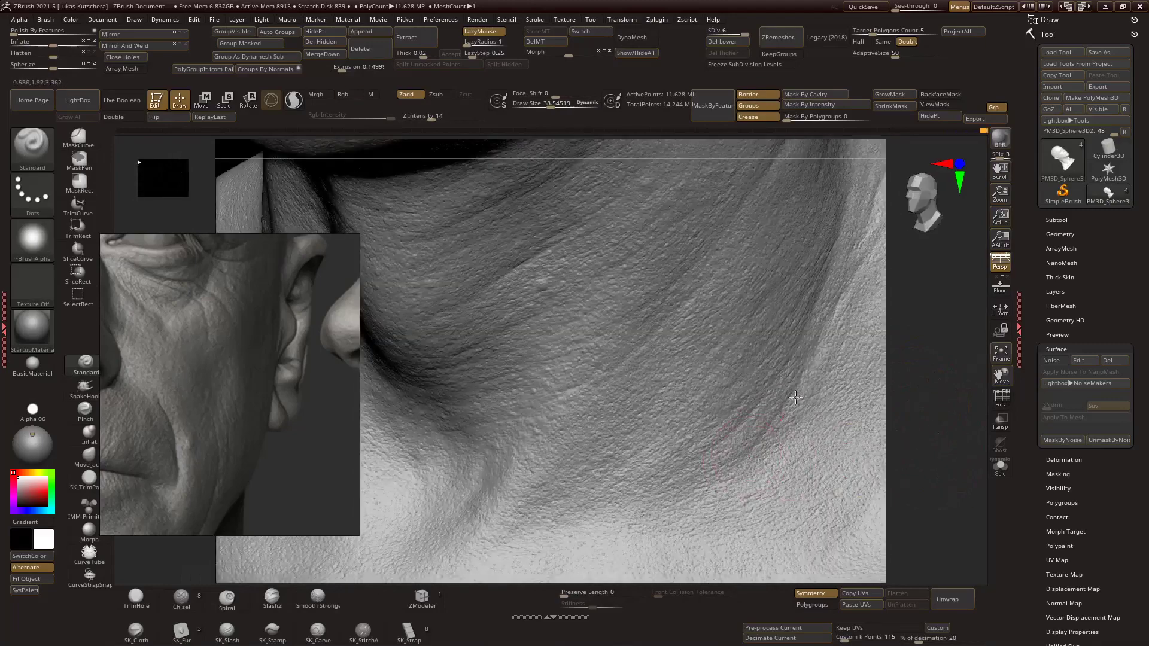
right_drag(813, 358, 789, 374)
mouse_move(908, 422)
right_down()
mouse_move(770, 385)
mouse_move(666, 446)
mouse_move(801, 380)
mouse_move(903, 377)
mouse_move(759, 418)
mouse_move(765, 360)
right_up()
mouse_move(822, 336)
right_down()
mouse_move(815, 331)
mouse_move(785, 382)
right_up()
mouse_move(756, 433)
right_down()
mouse_move(885, 379)
mouse_move(756, 403)
right_up()
mouse_move(801, 342)
right_down()
mouse_move(916, 395)
mouse_move(867, 347)
mouse_move(769, 411)
mouse_move(699, 428)
mouse_move(944, 364)
mouse_move(916, 454)
right_up()
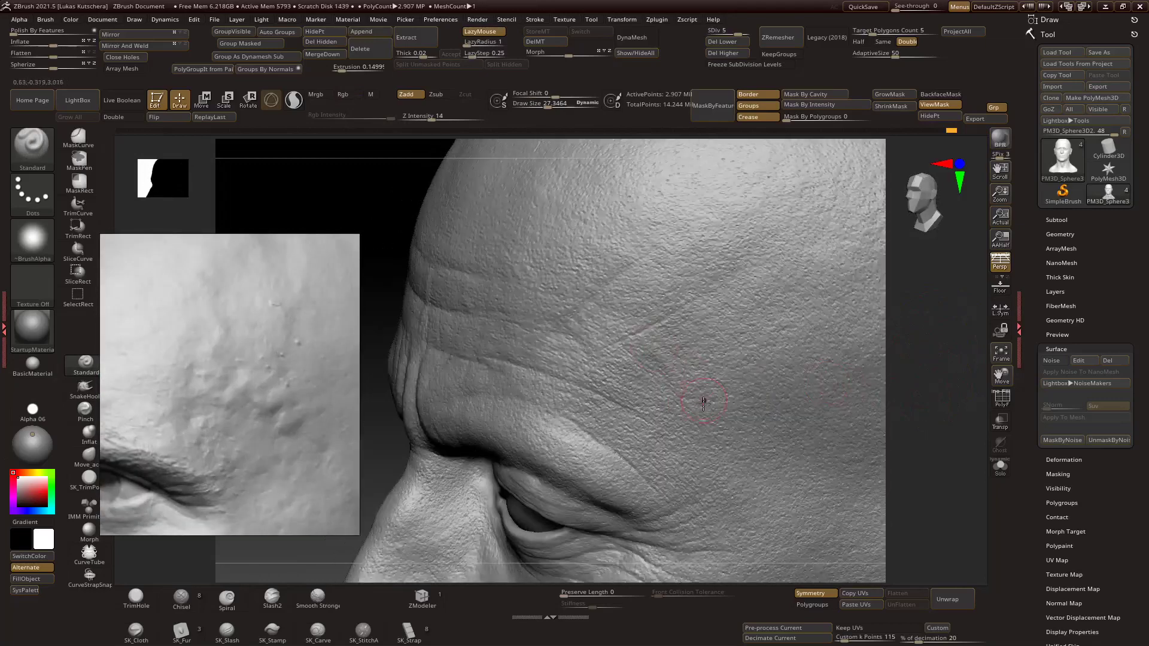
Detail the temple and forehead with the ClayBuildup brush at Z intensity 20, following the close-up references, and check the full head from the front.
alt+right_drag(704, 403, 674, 403)
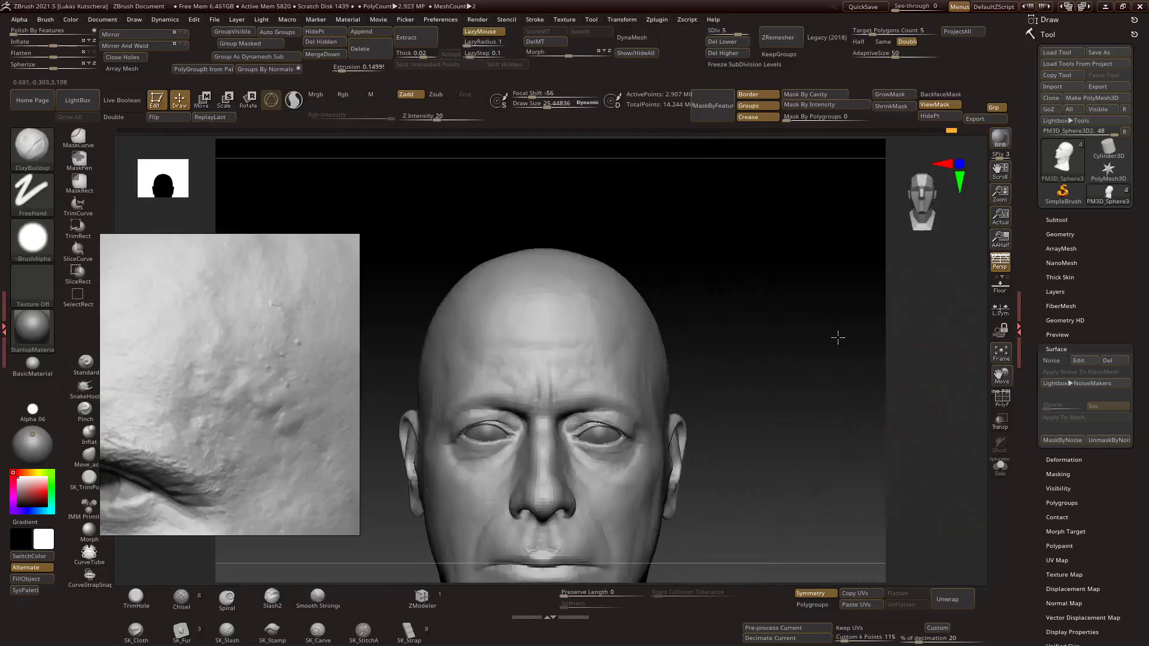
scroll(169, 368, down, 5)
scroll(169, 369, up, 8)
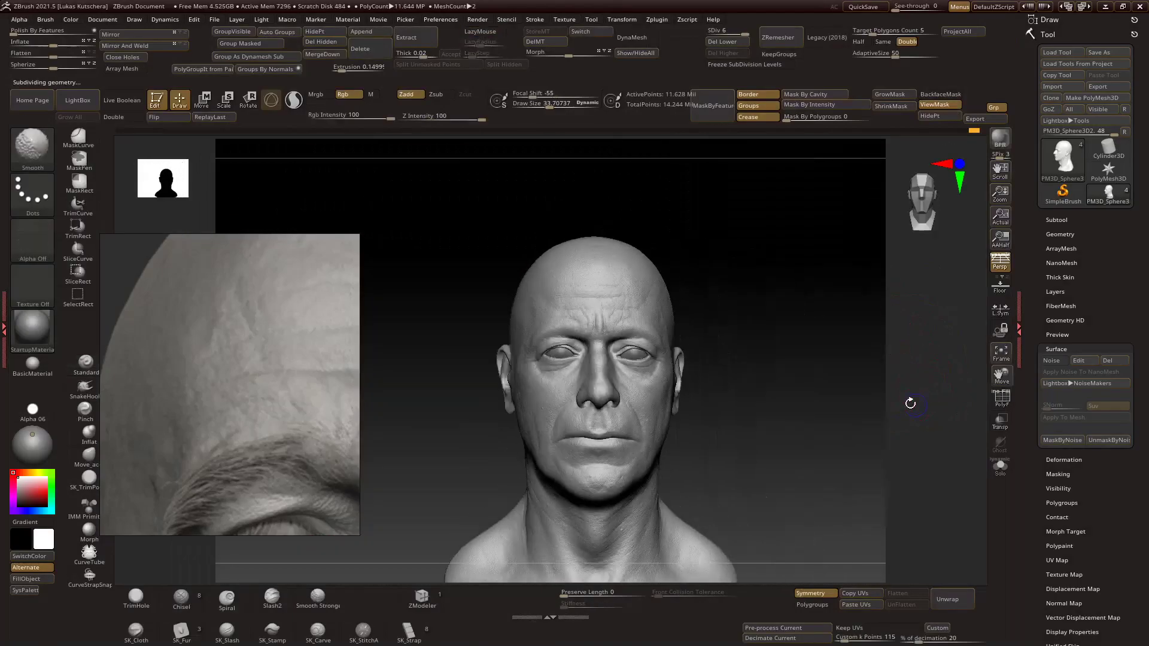
key(Tab)
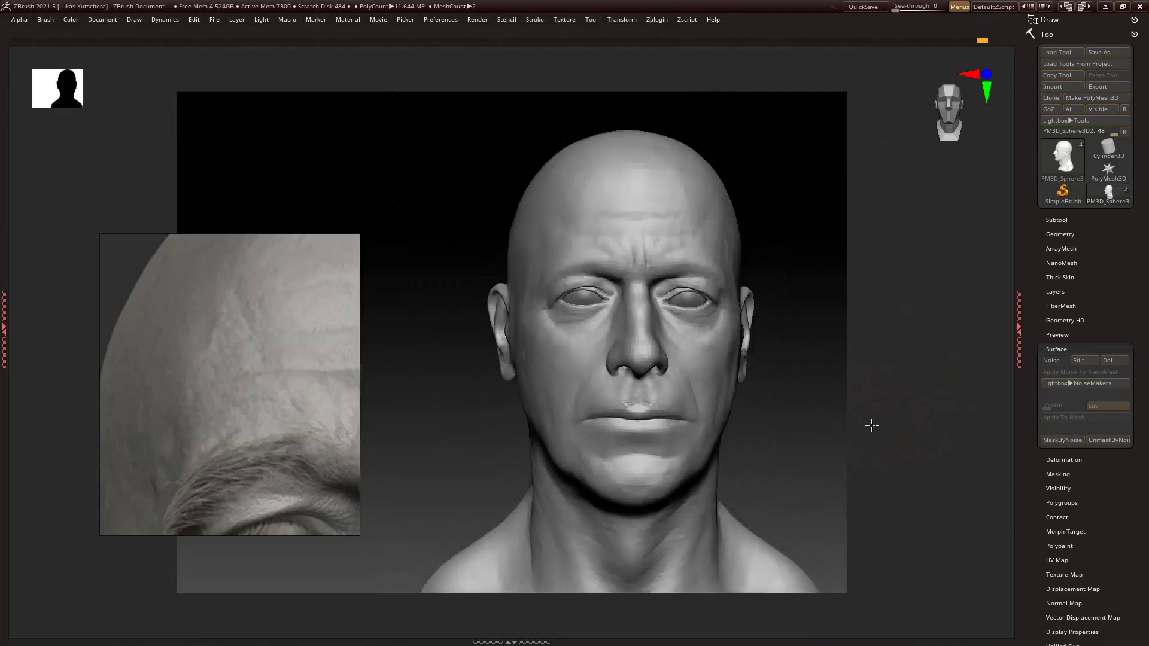